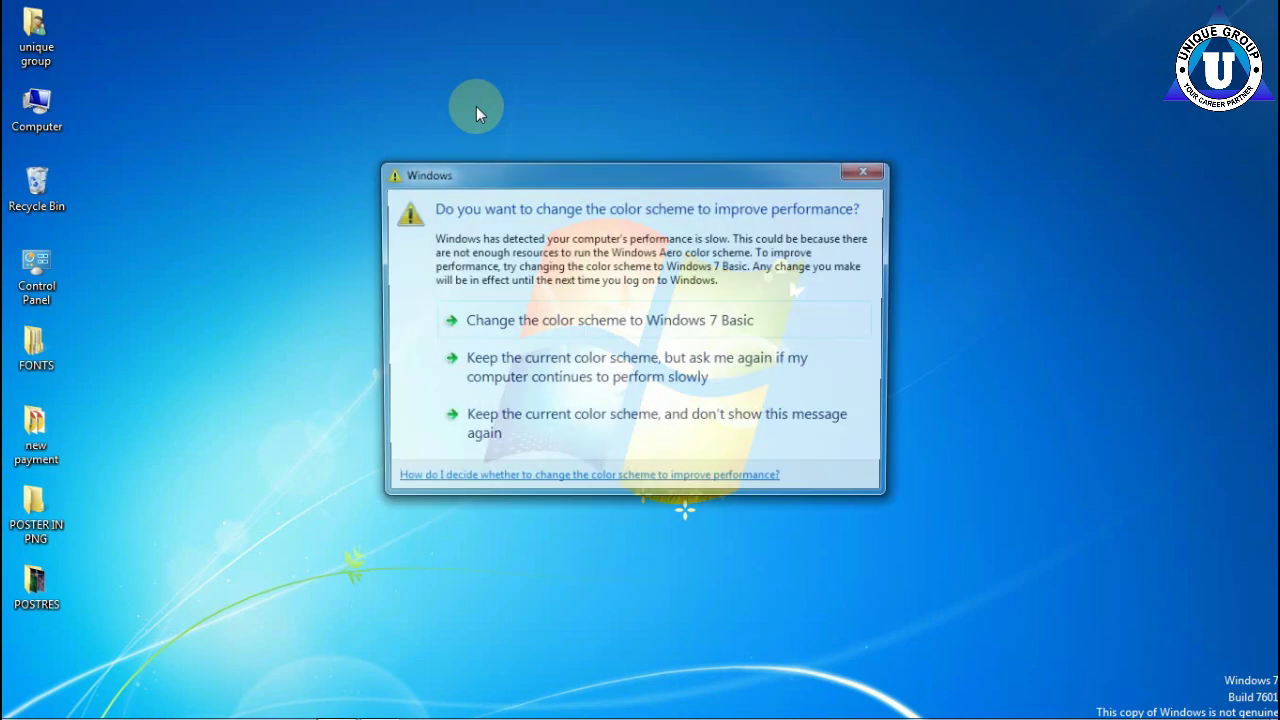
# Close the colour-scheme performance prompt and refresh the Windows 7 desktop.
pyautogui.click(868, 170)
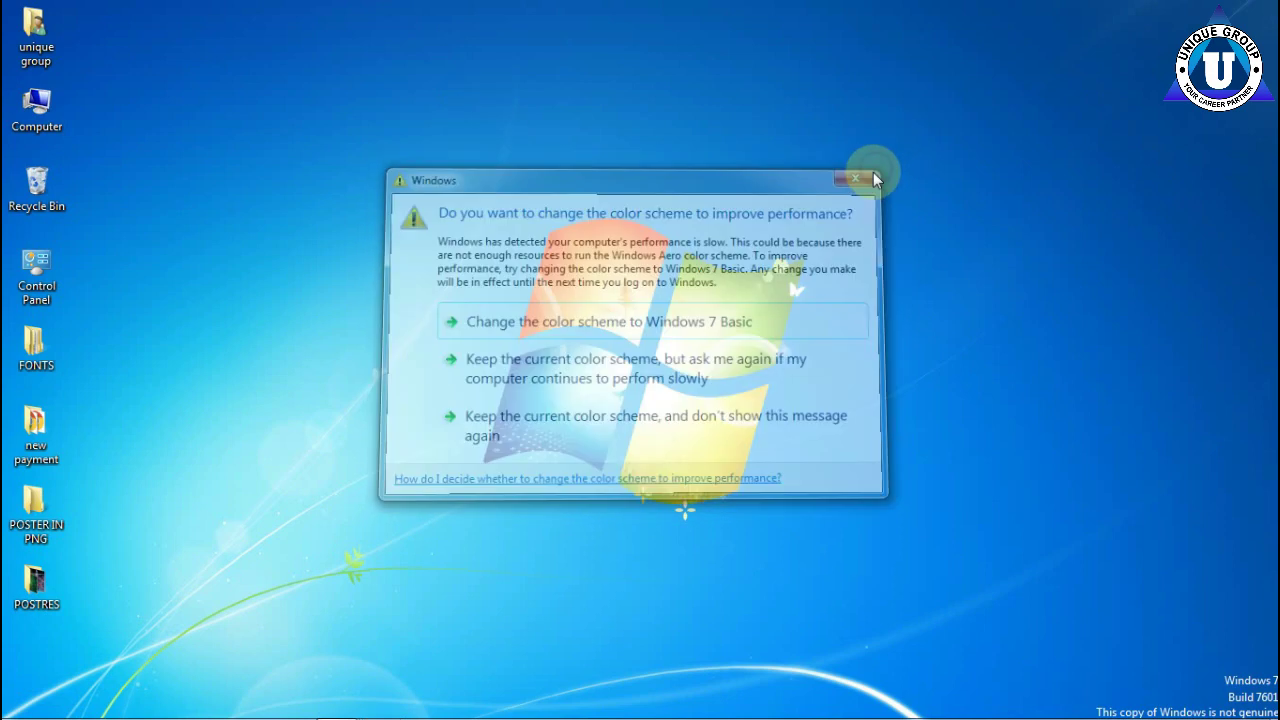
pyautogui.rightClick(331, 137)
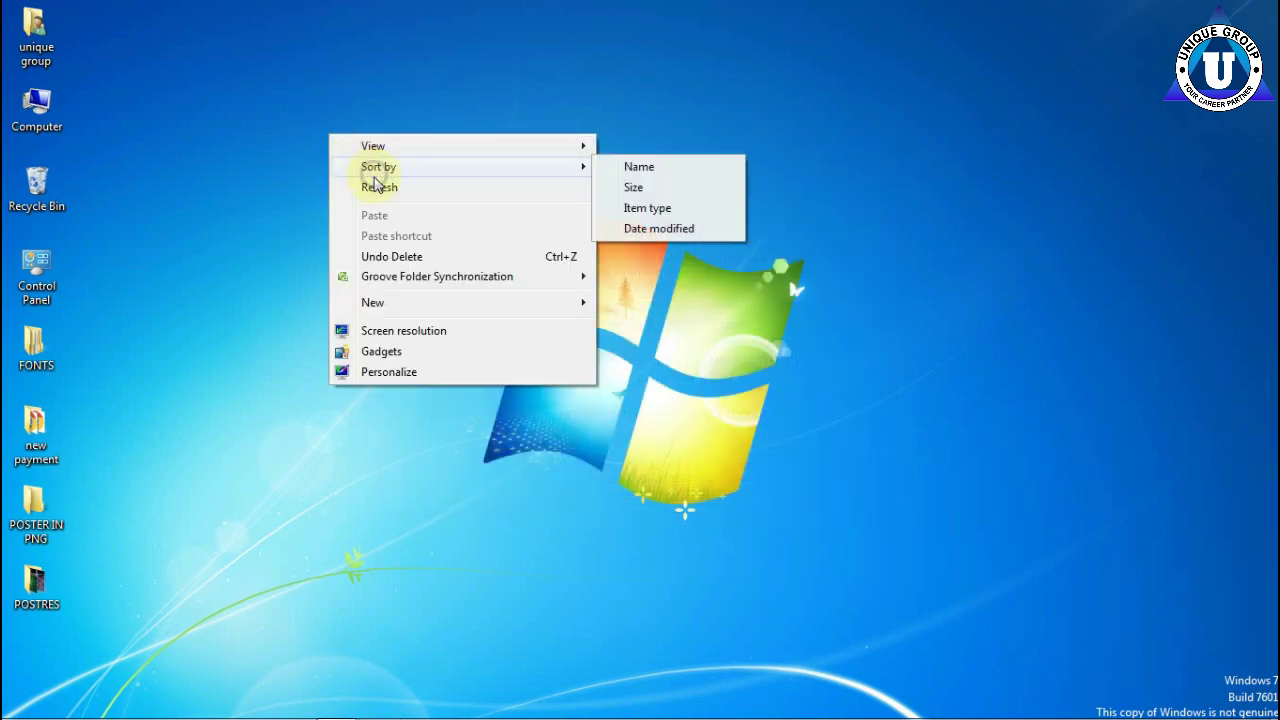
pyautogui.click(372, 187)
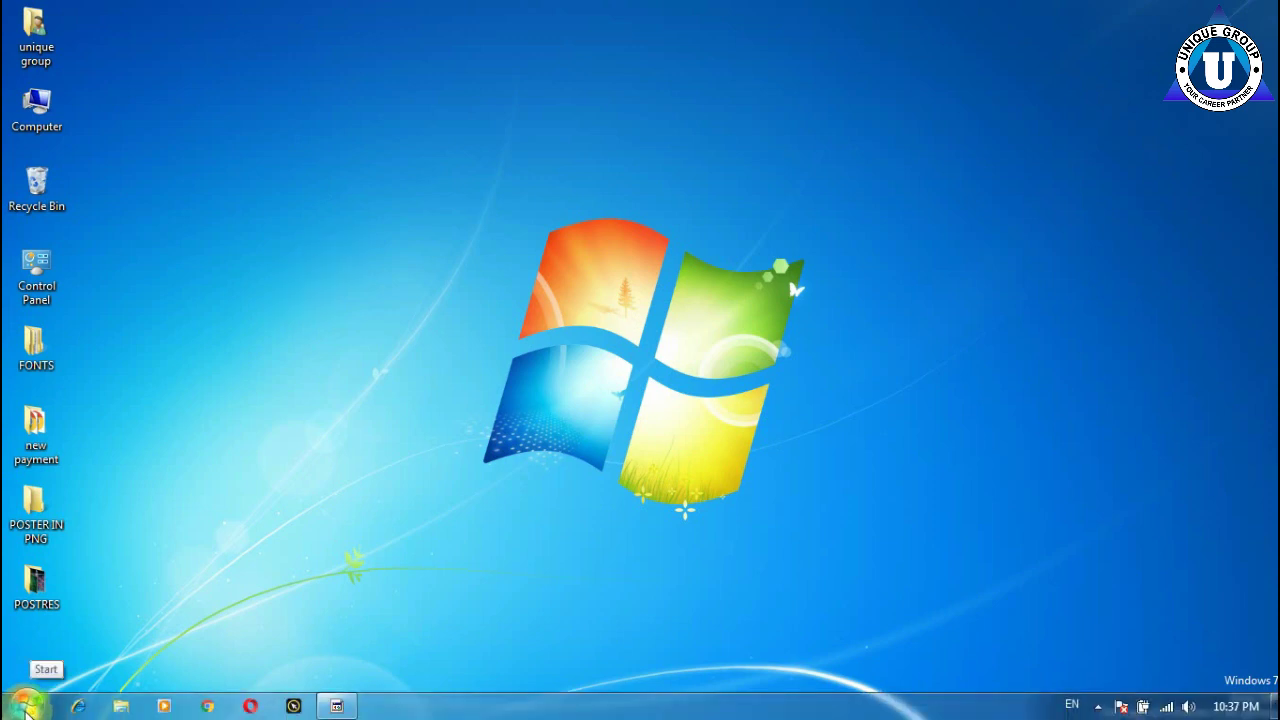
pyautogui.click(28, 707)
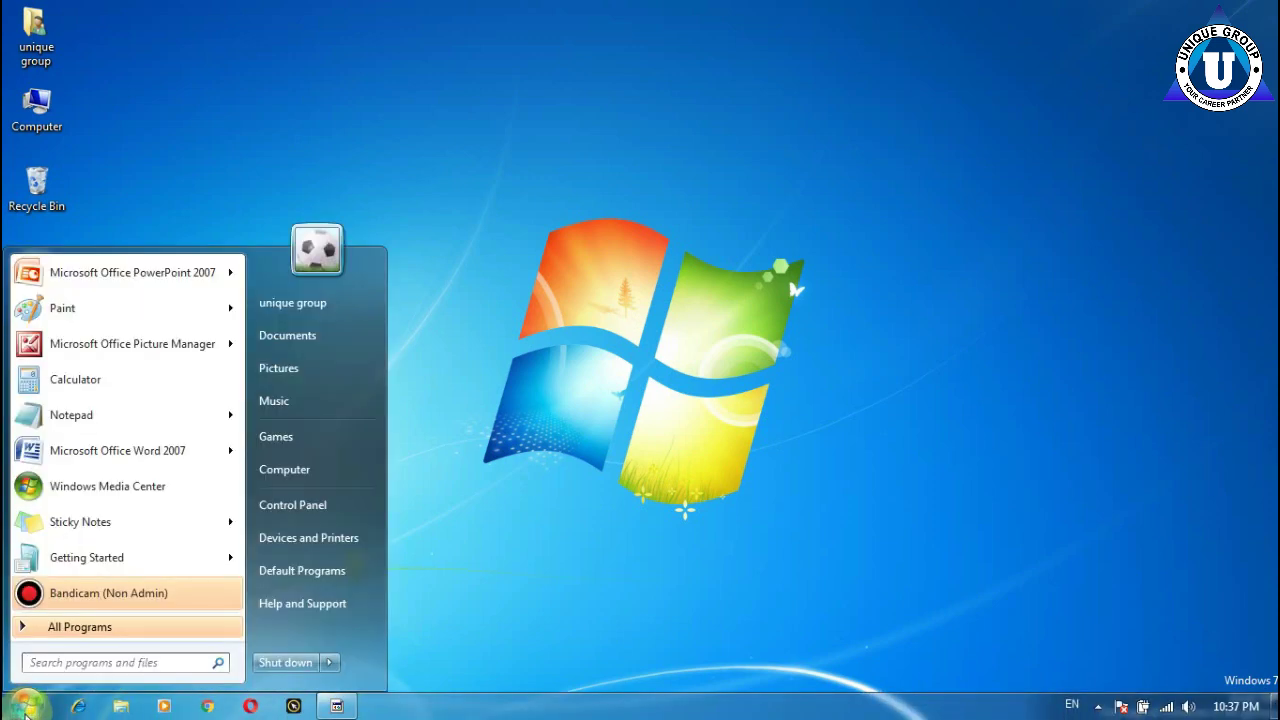
pyautogui.click(74, 628)
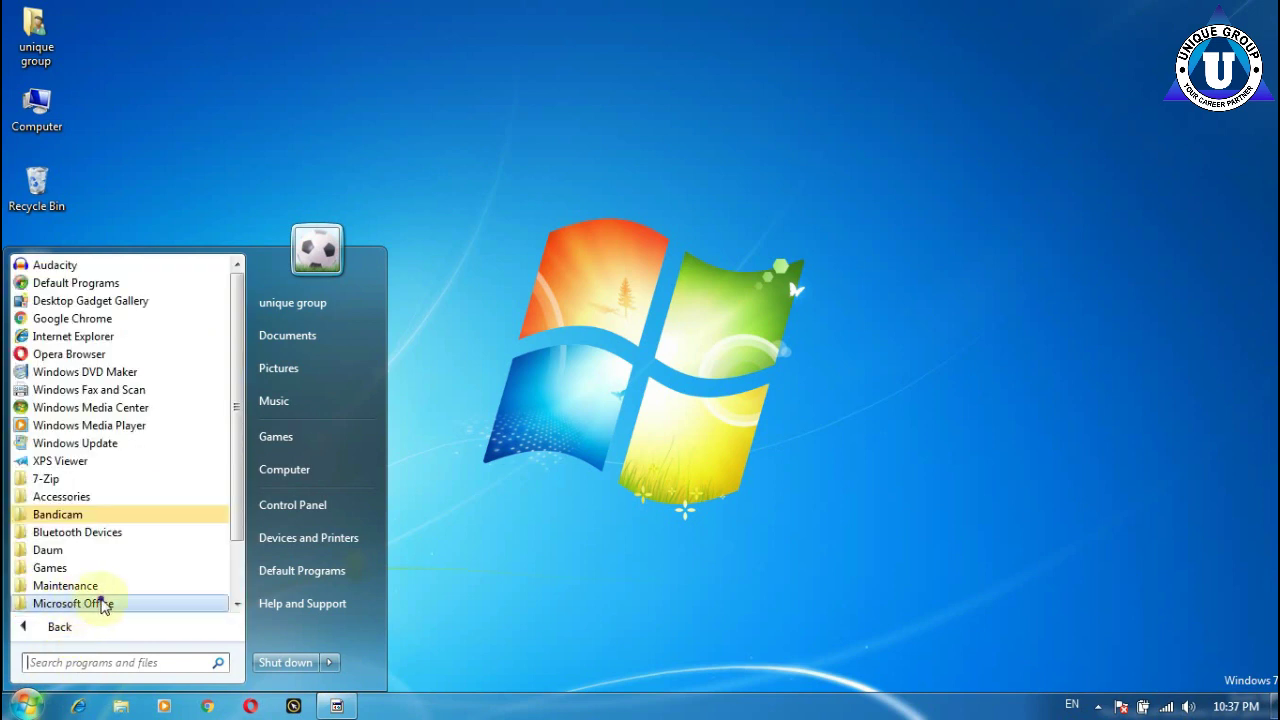
pyautogui.click(100, 603)
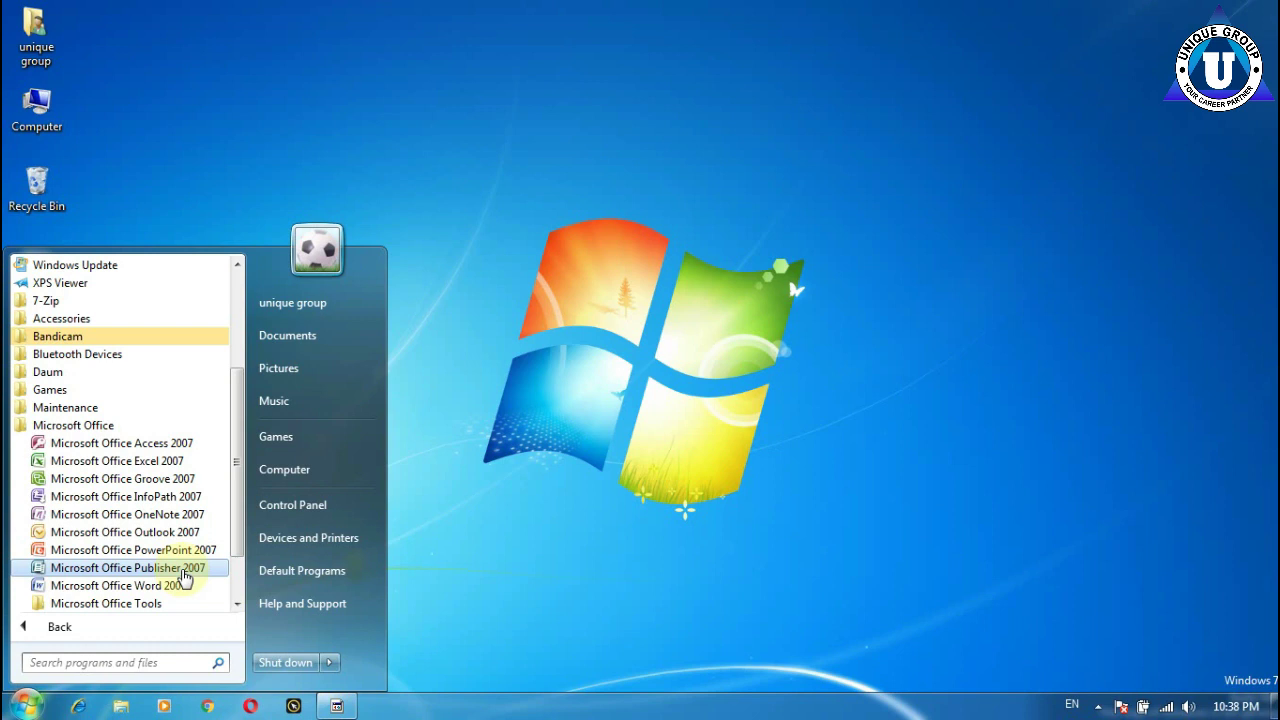
pyautogui.click(183, 572)
pyautogui.click(183, 572)
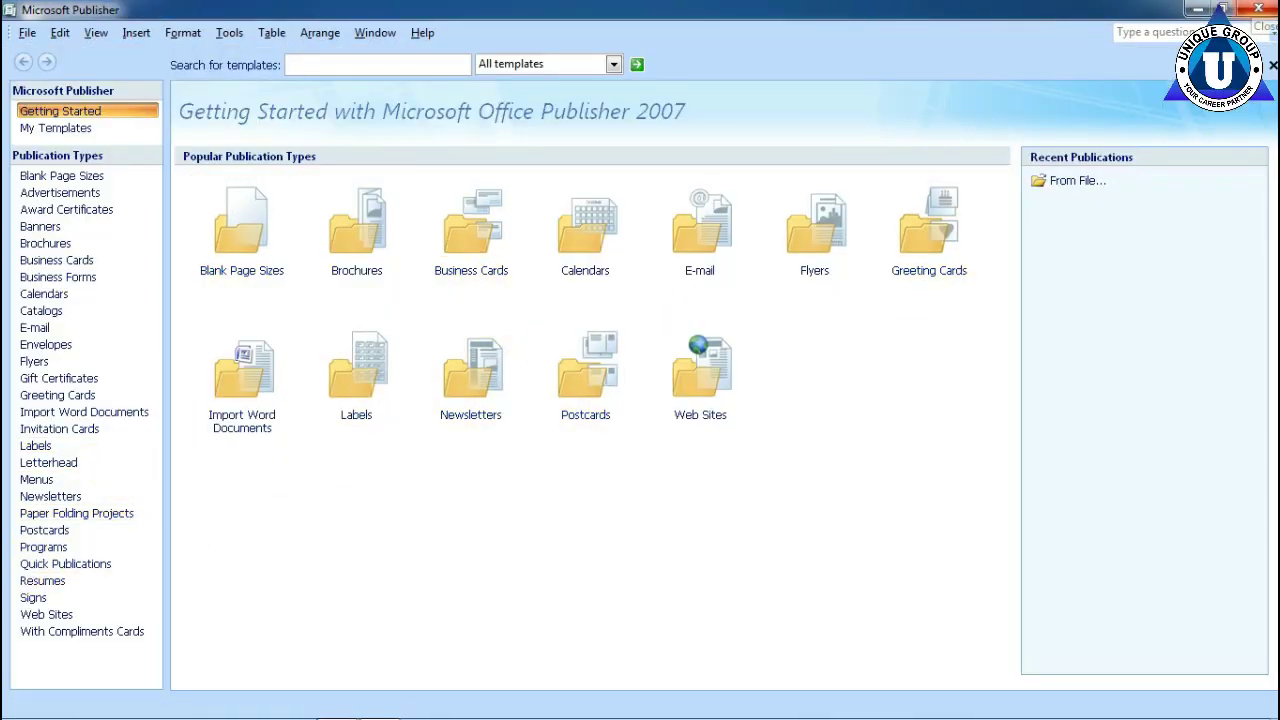
pyautogui.click(1258, 10)
pyautogui.click(22, 706)
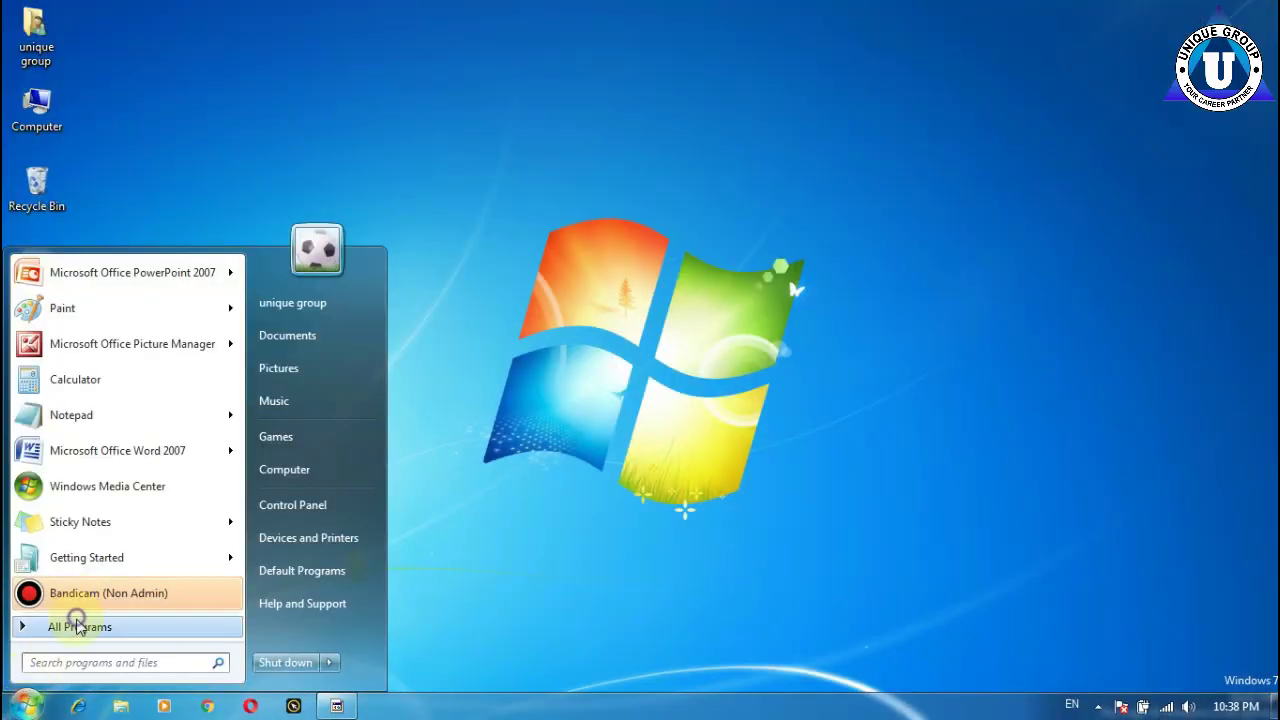
pyautogui.click(78, 626)
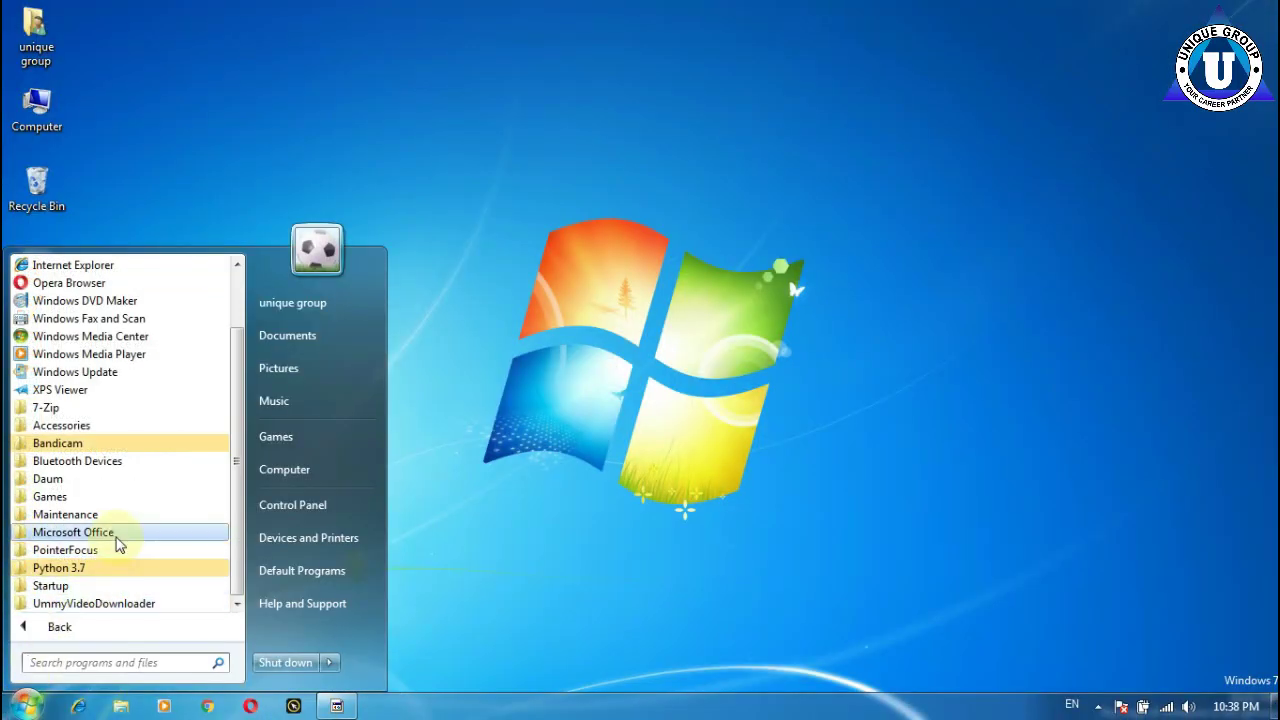
pyautogui.click(116, 538)
pyautogui.click(149, 586)
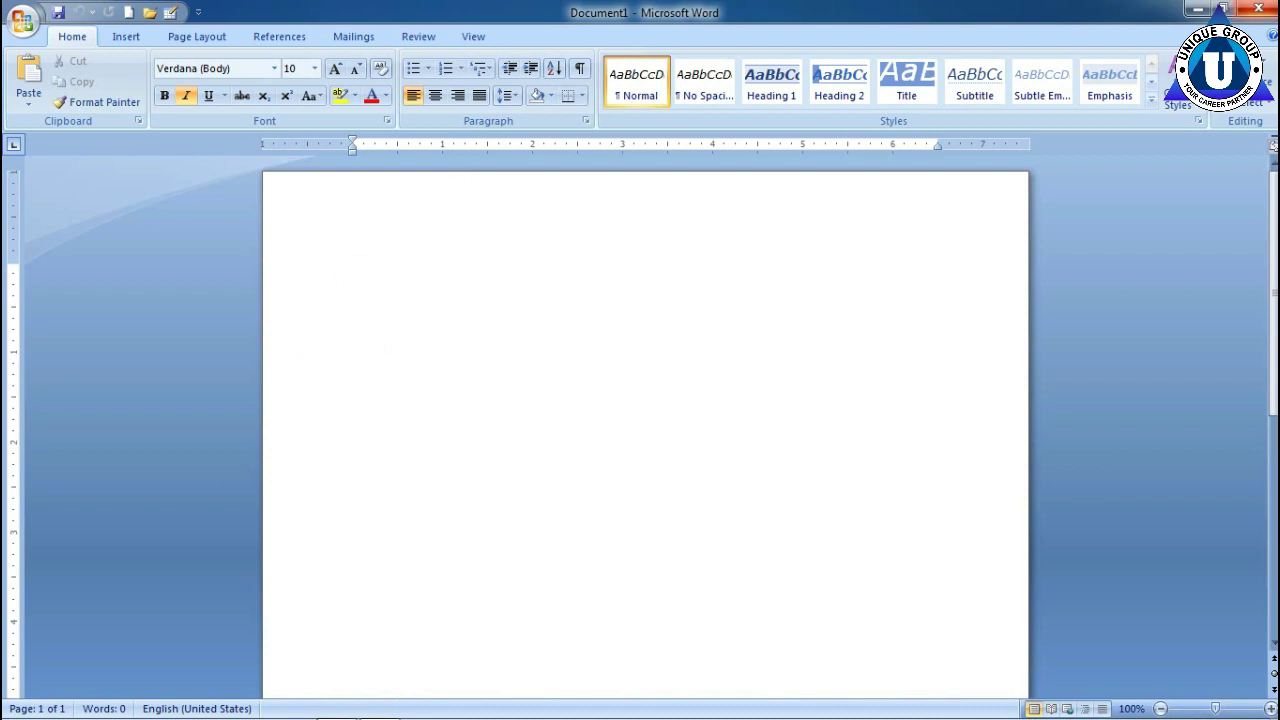
pyautogui.click(1257, 9)
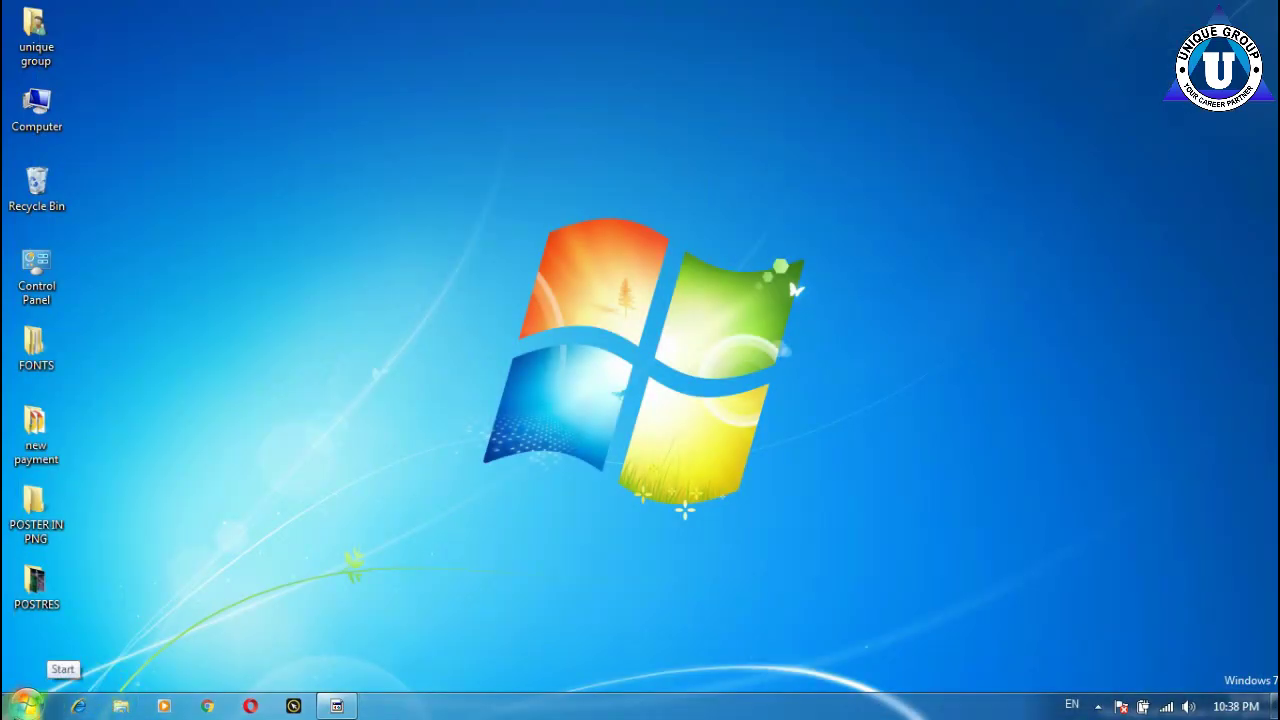
pyautogui.click(27, 706)
# Run winword from the Run box to start Word with a blank Document1.
pyautogui.click(832, 298)
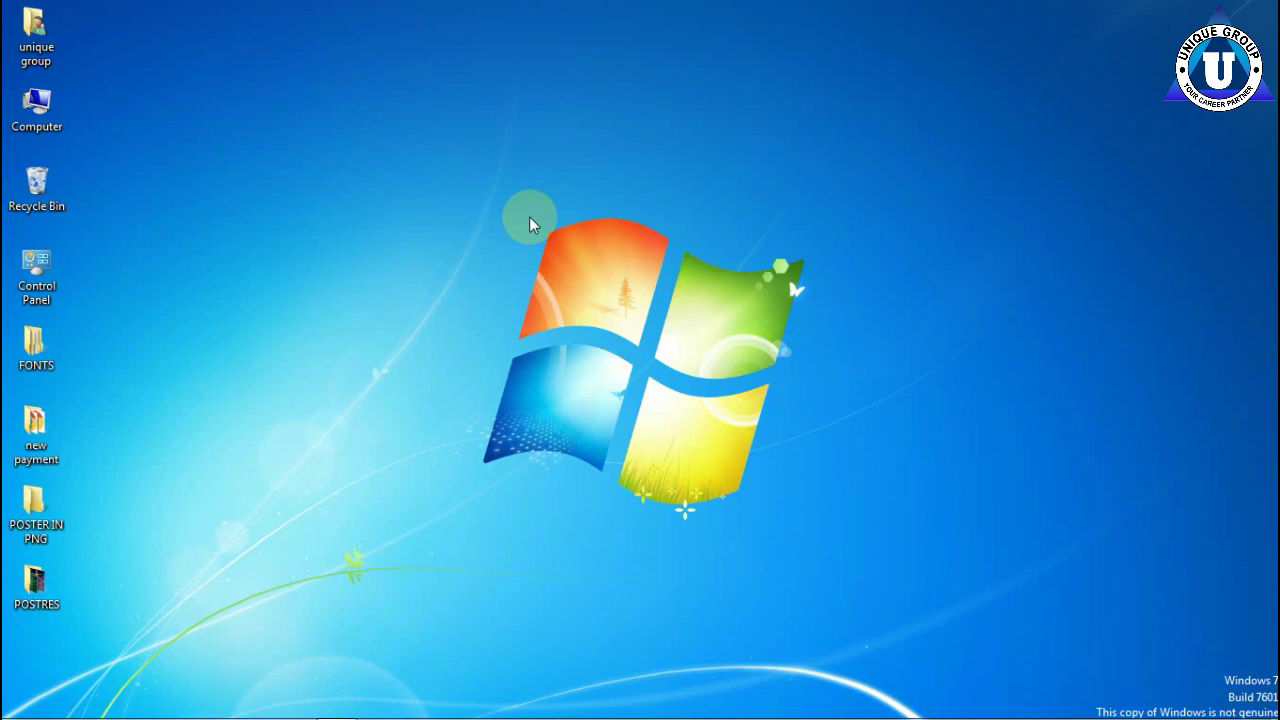
pyautogui.press('super+r')
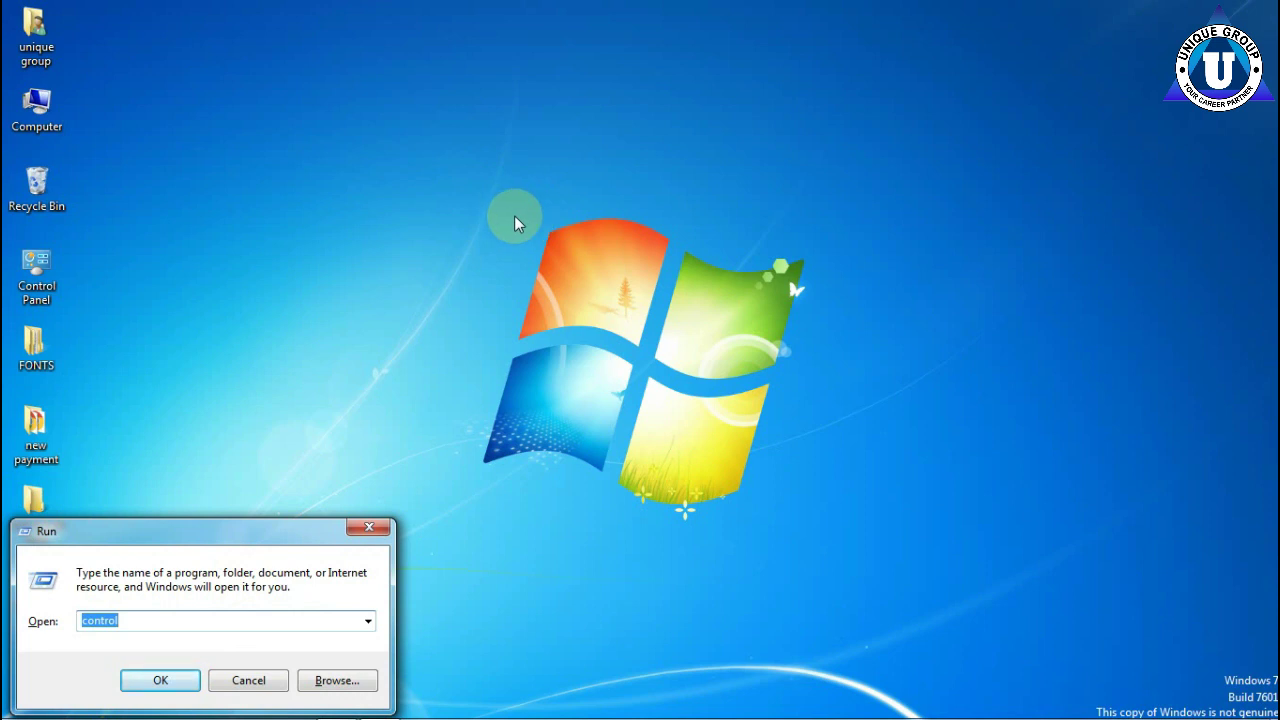
pyautogui.click(175, 619)
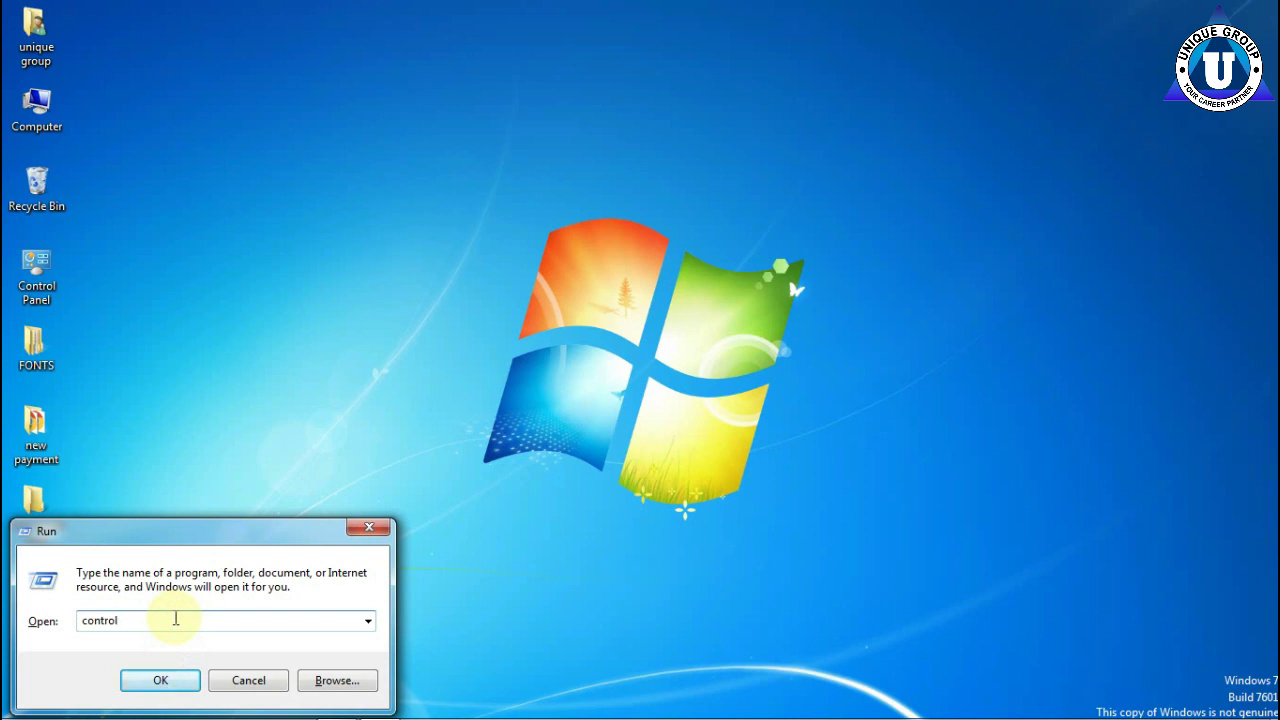
pyautogui.press('BackSpace')
pyautogui.press('BackSpace')
pyautogui.press('BackSpace')
pyautogui.press('BackSpace')
pyautogui.write('w')
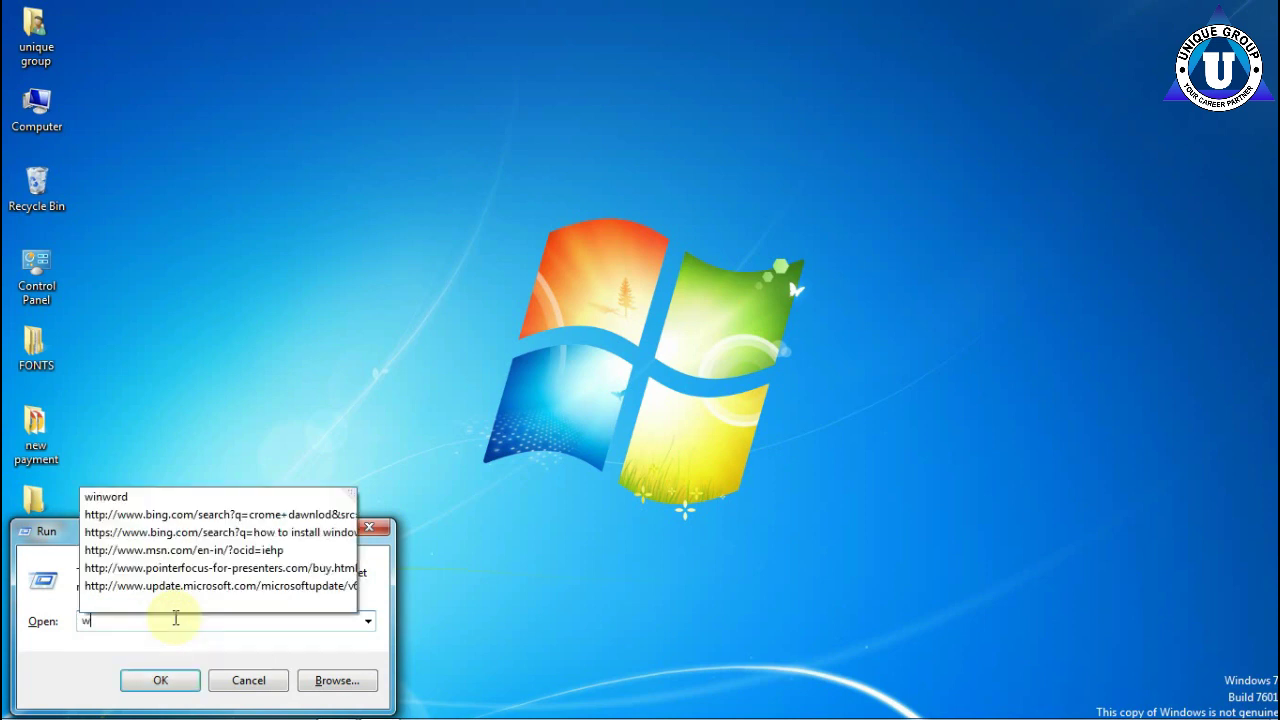
pyautogui.write('inw')
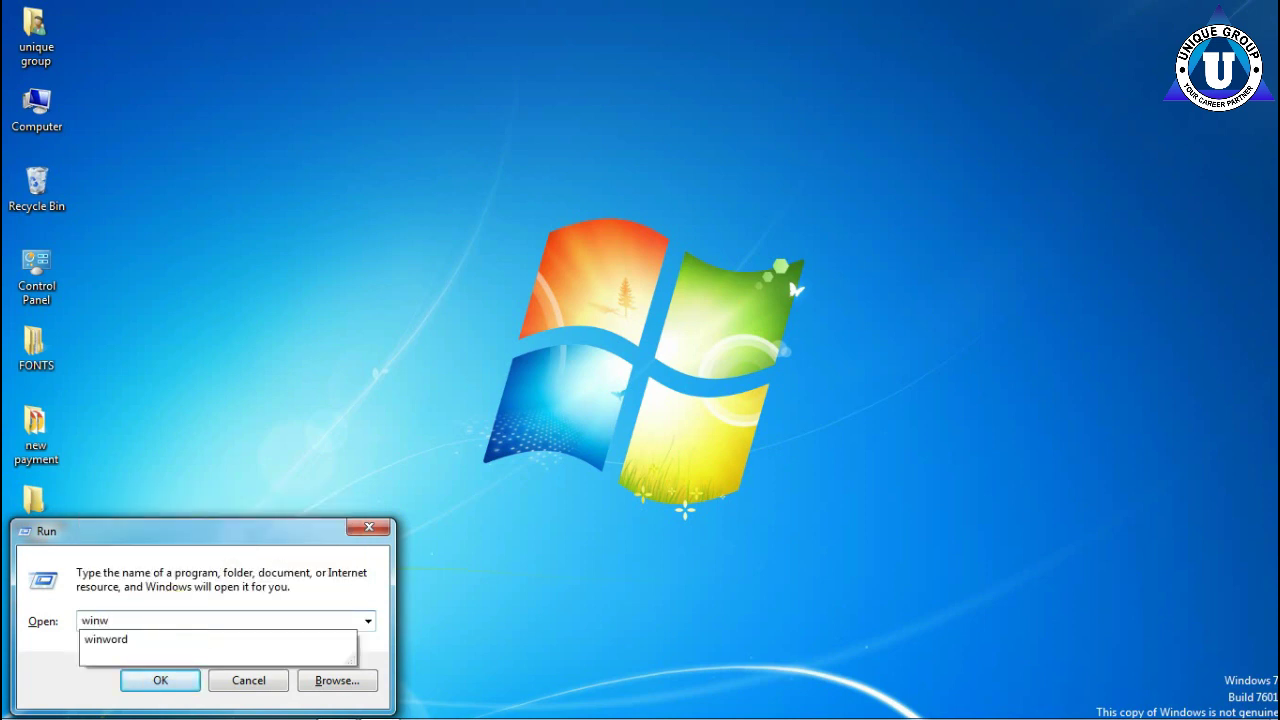
pyautogui.press('Down')
pyautogui.press('Return')
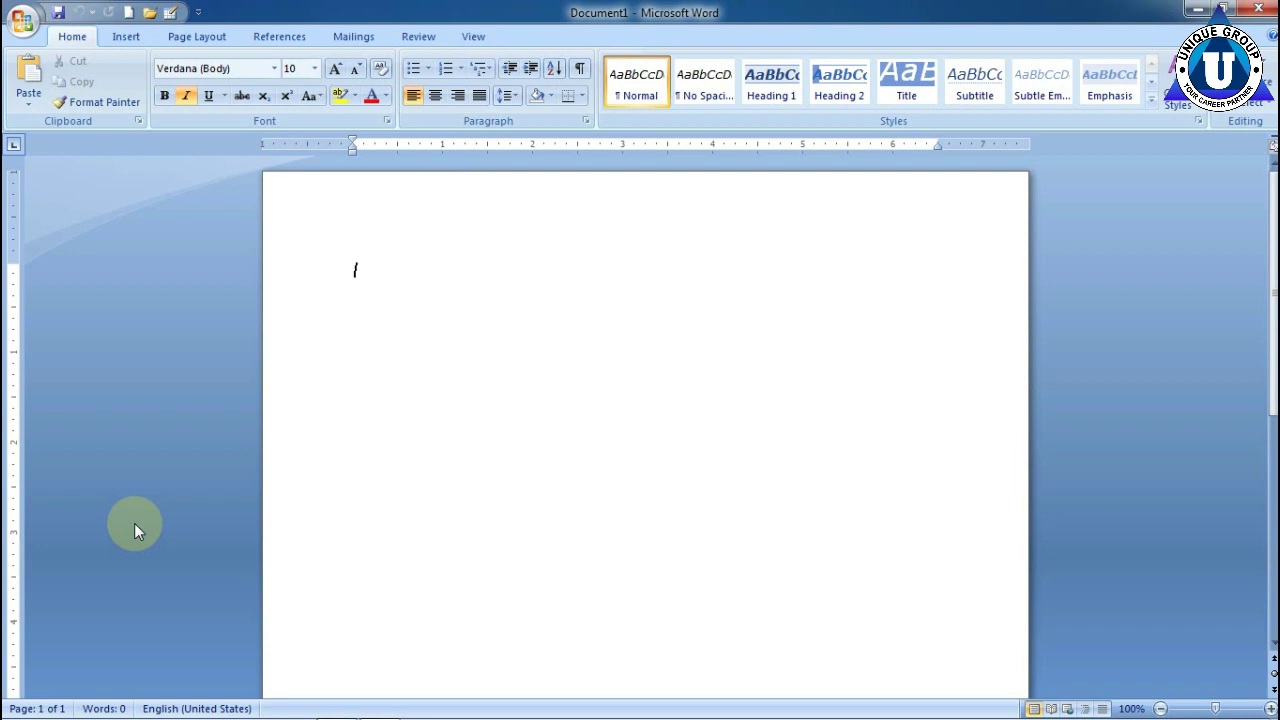
# Turn italic off and close the Windows counterfeit warning message.
pyautogui.click(186, 95)
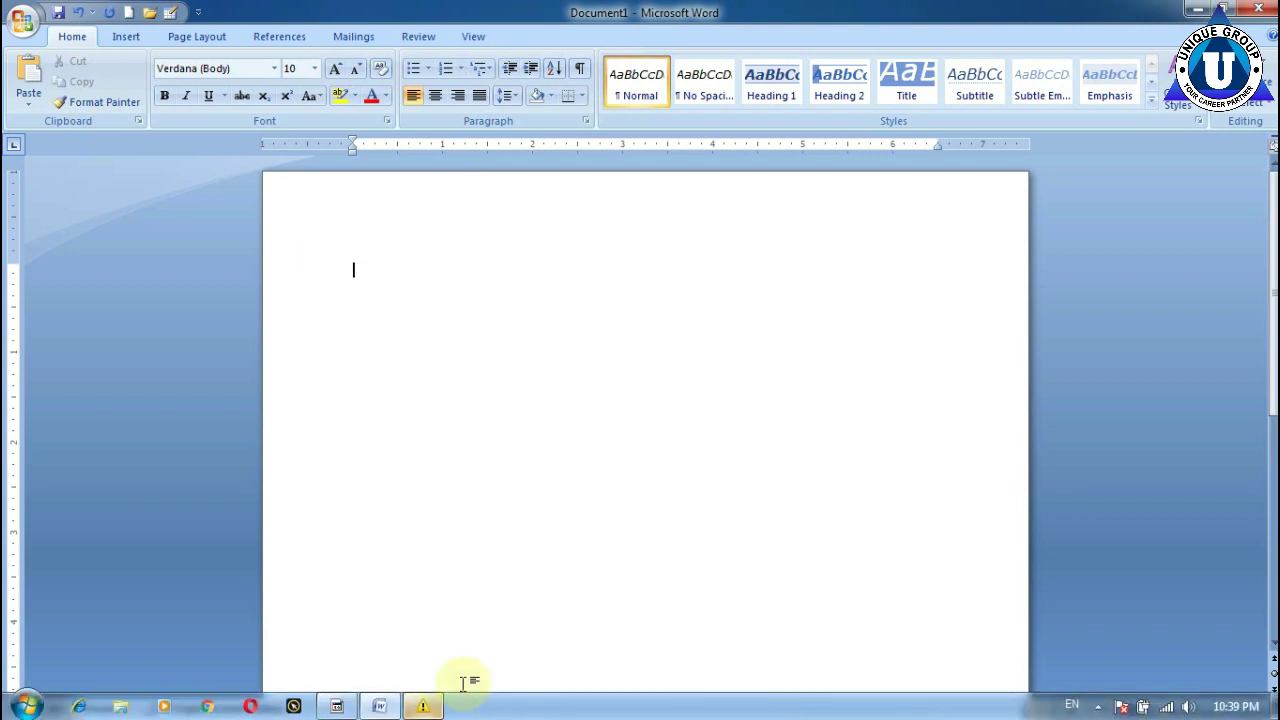
pyautogui.click(428, 707)
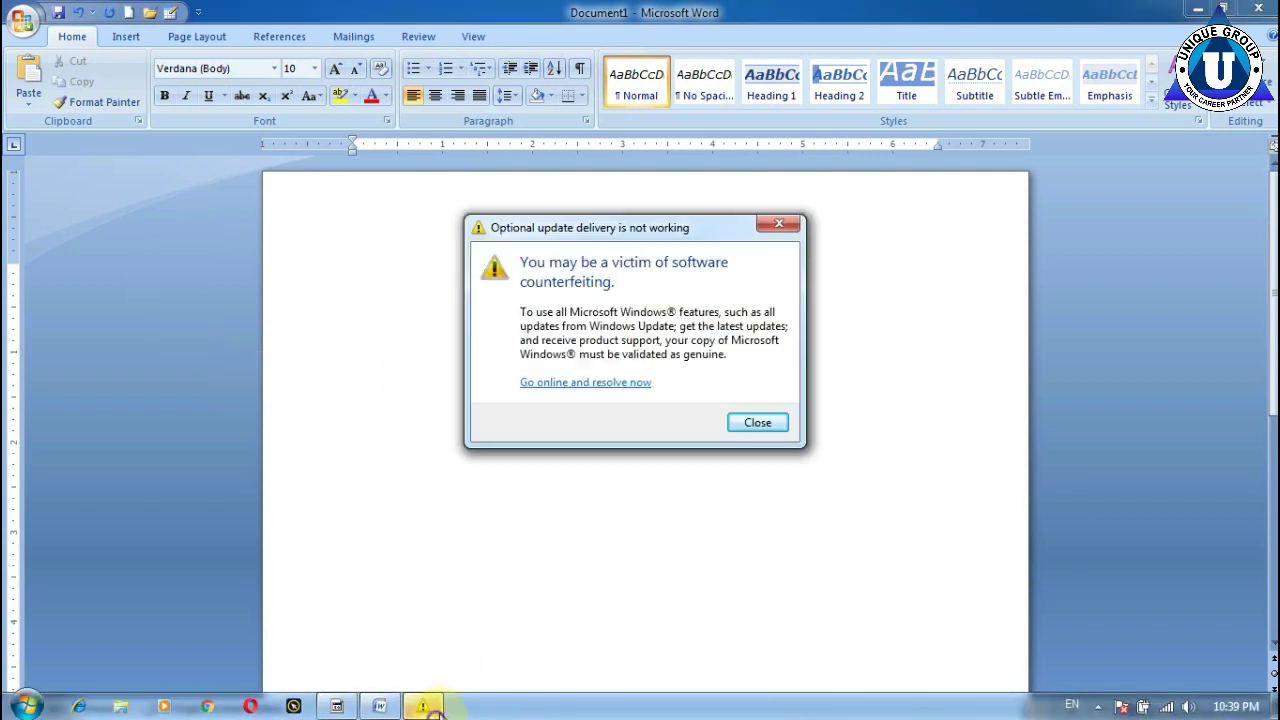
pyautogui.click(758, 422)
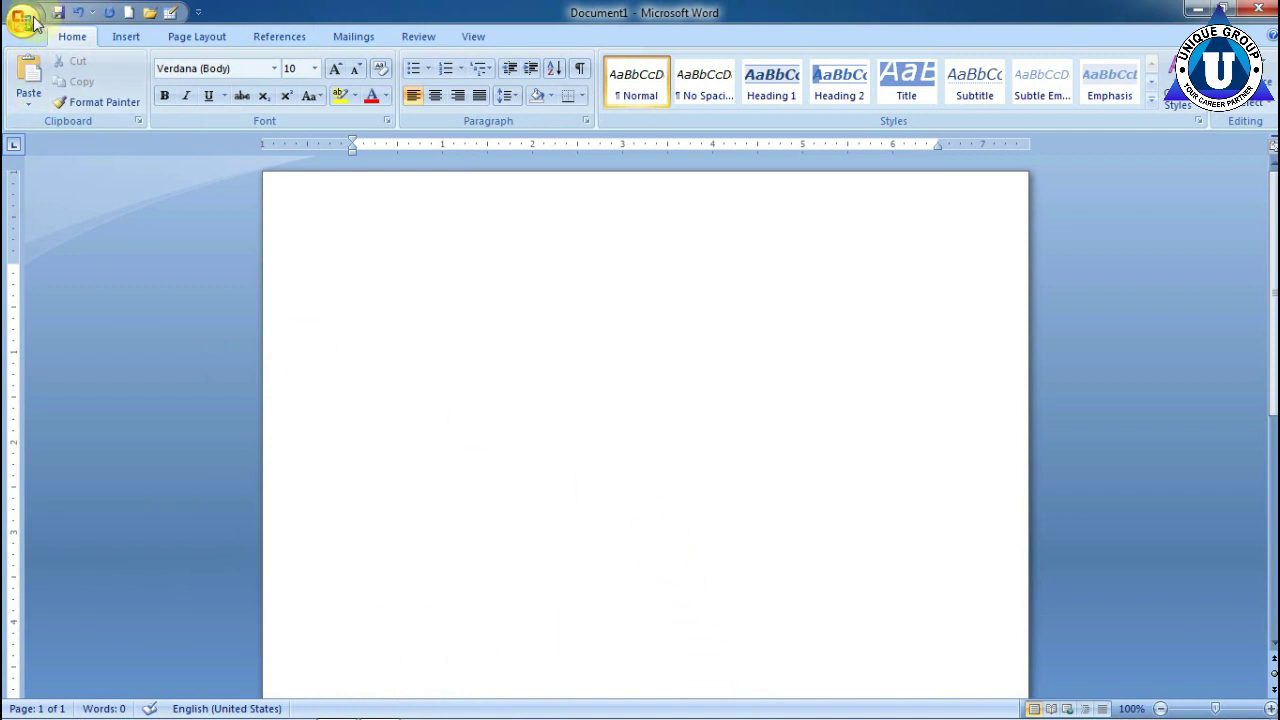
pyautogui.click(29, 26)
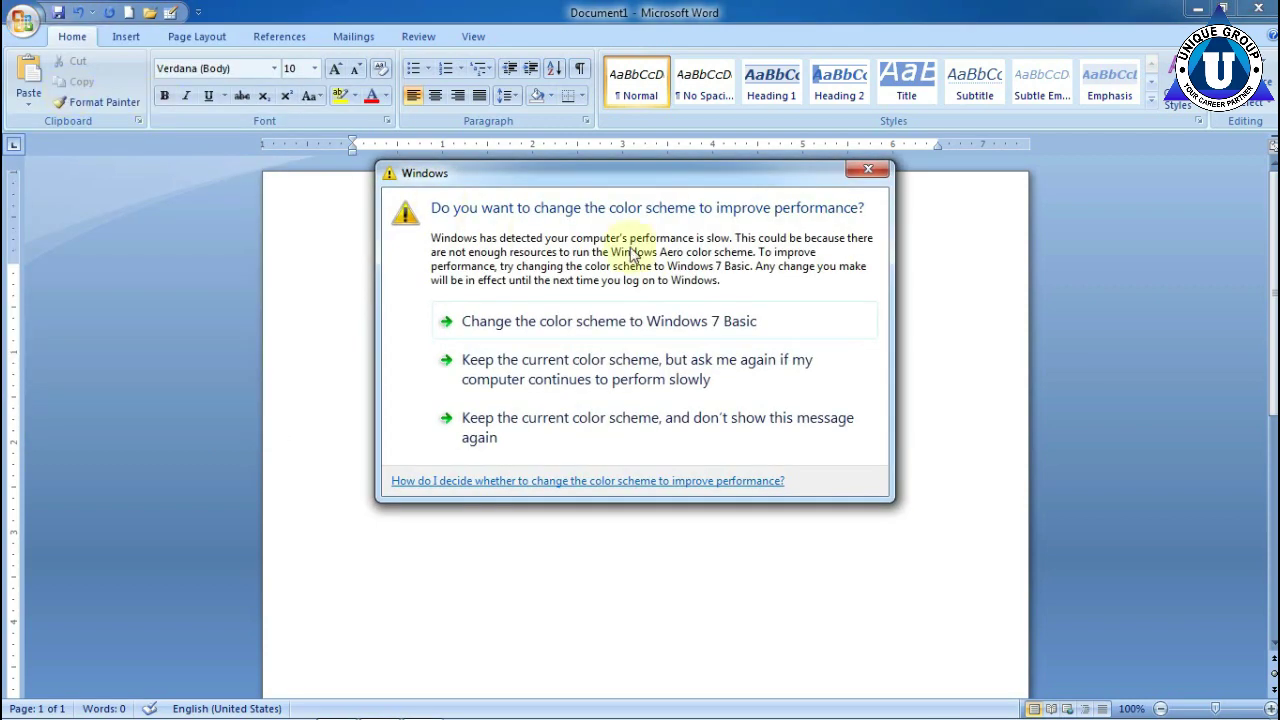
# Close the Windows colour-scheme prompt covering the Word document.
pyautogui.click(868, 169)
pyautogui.click(22, 20)
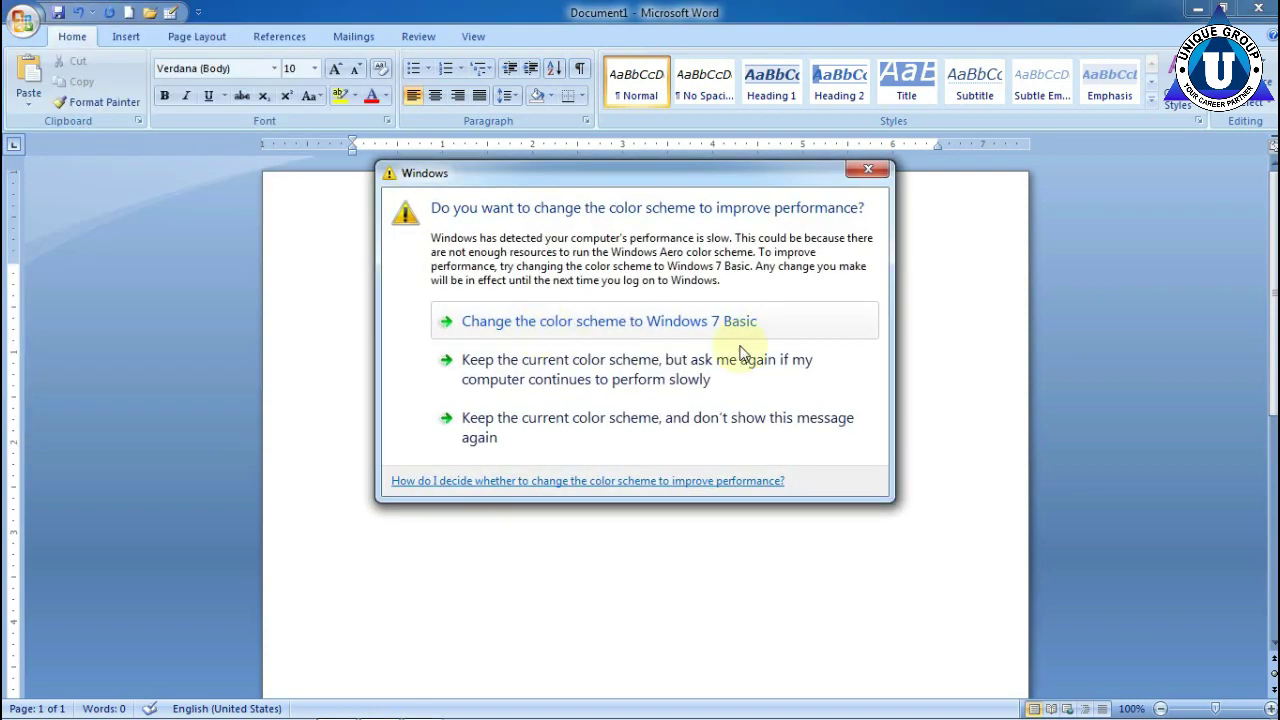
pyautogui.click(866, 169)
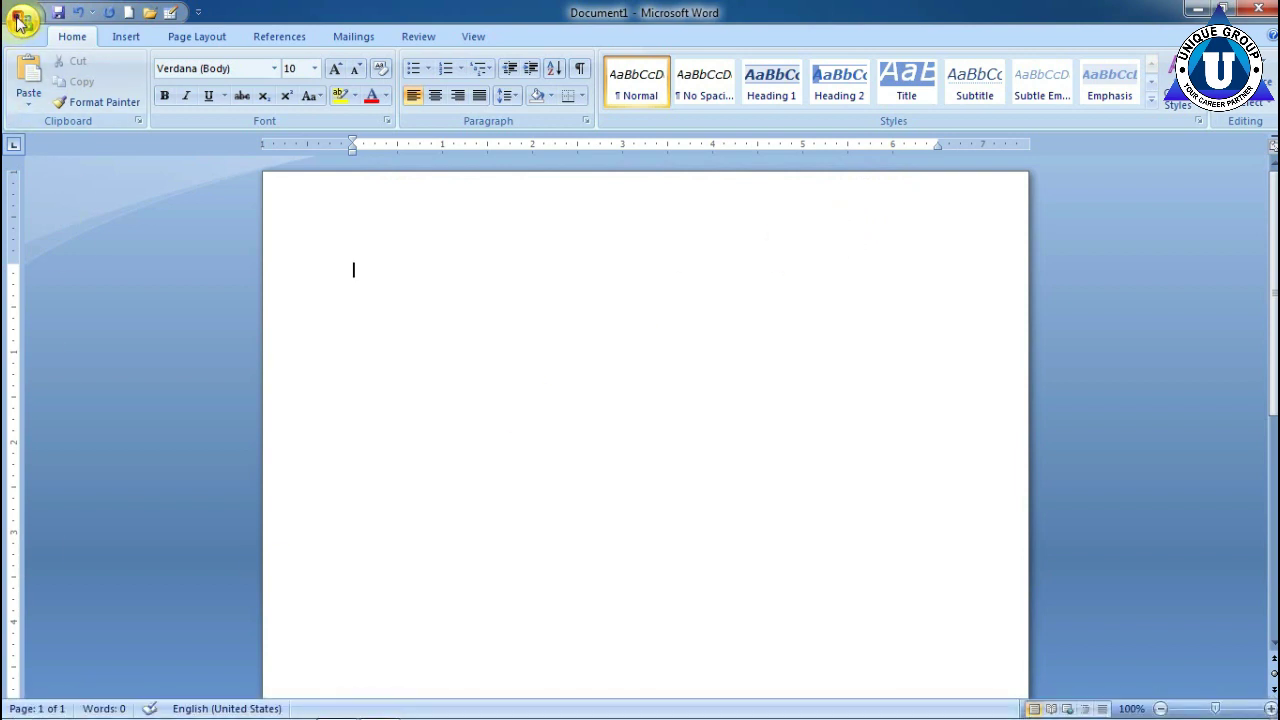
# Print Document1 to the Send To OneNote 2007 printer, then bring up the Office menu.
pyautogui.click(20, 20)
pyautogui.moveTo(61, 228)
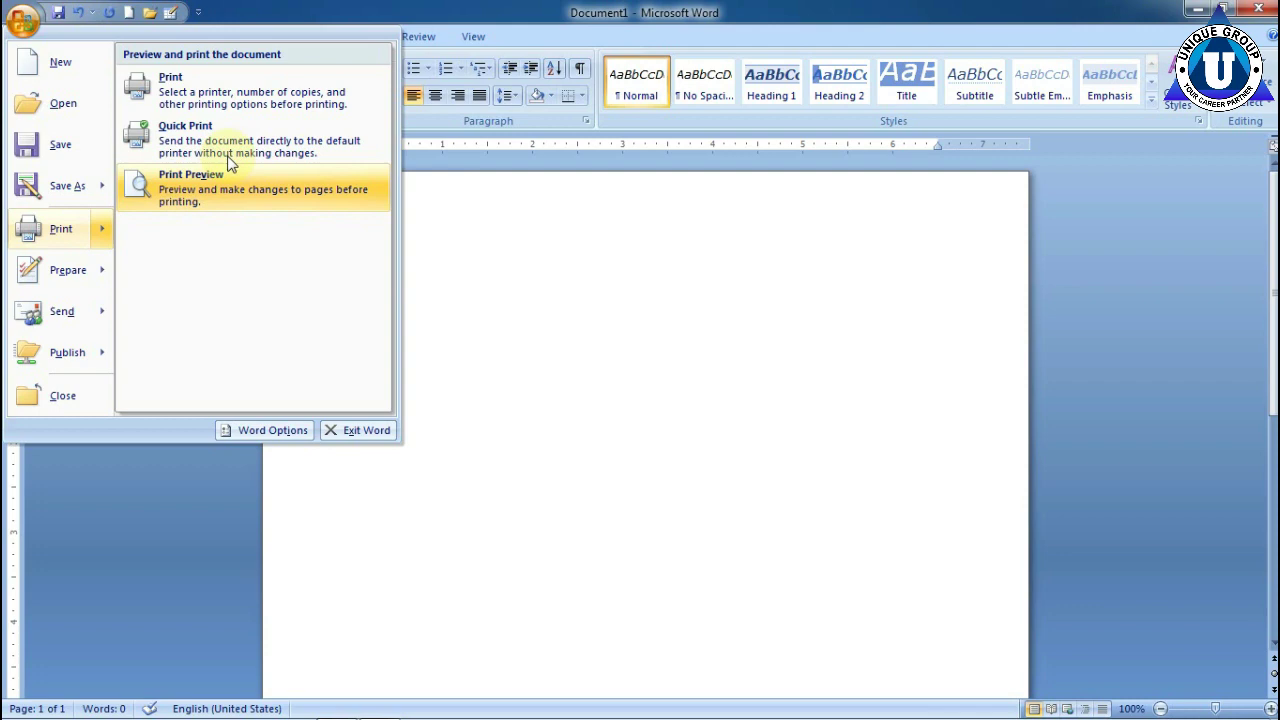
pyautogui.click(257, 94)
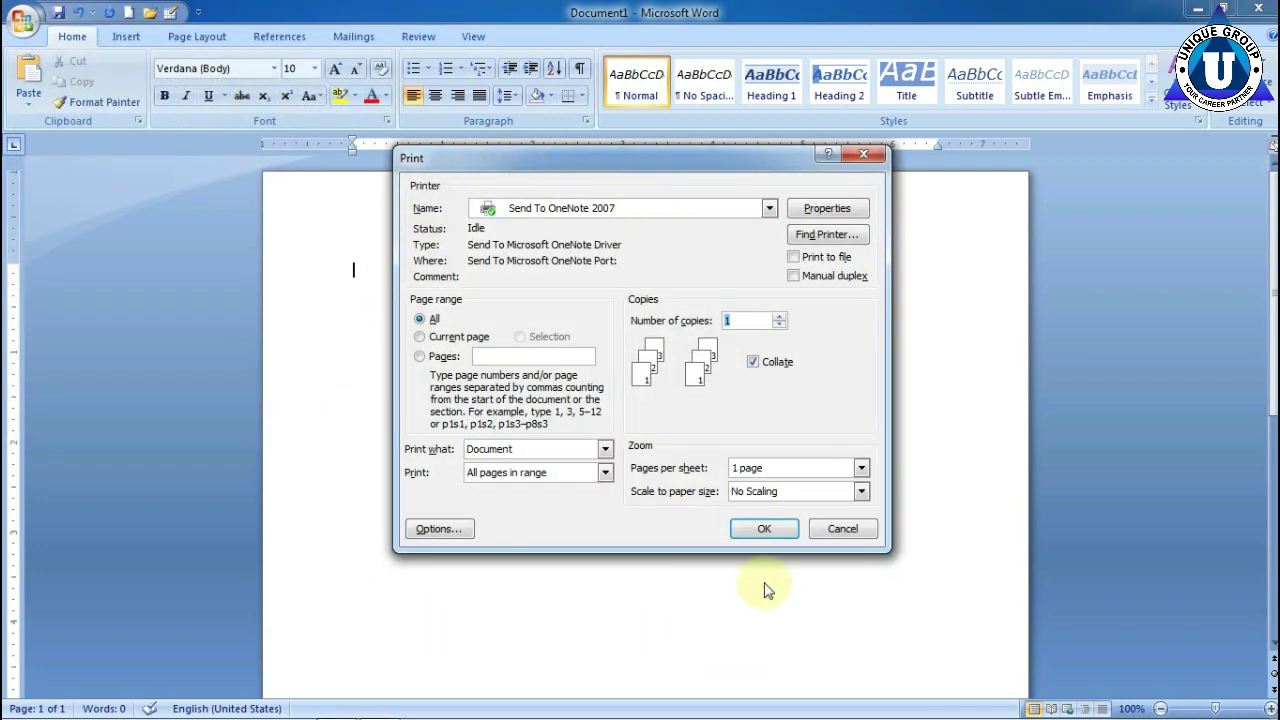
pyautogui.click(565, 215)
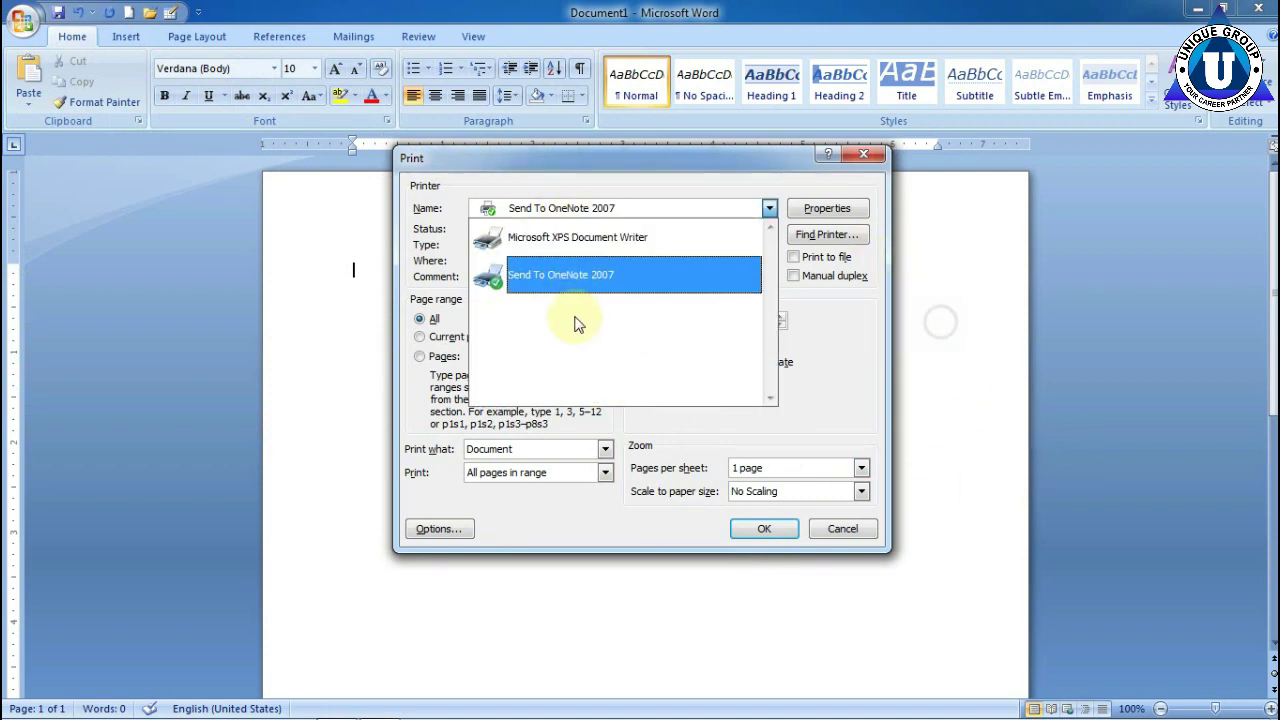
pyautogui.click(755, 532)
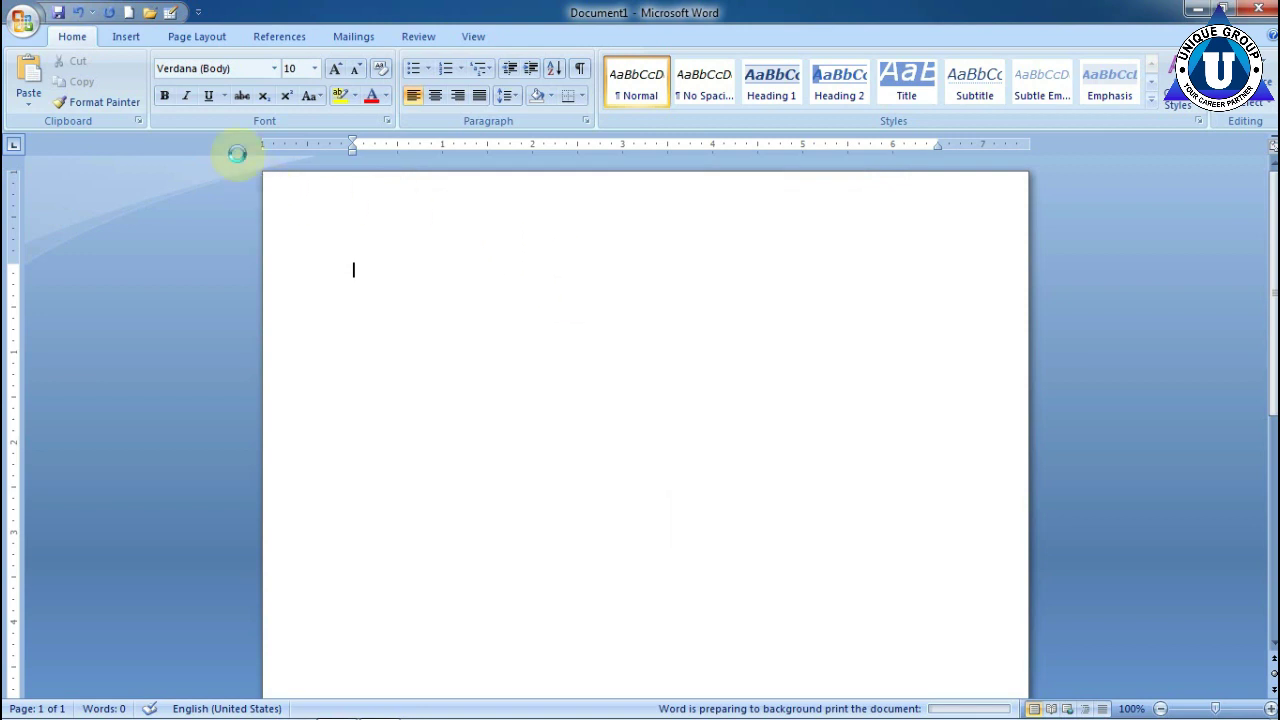
pyautogui.click(24, 22)
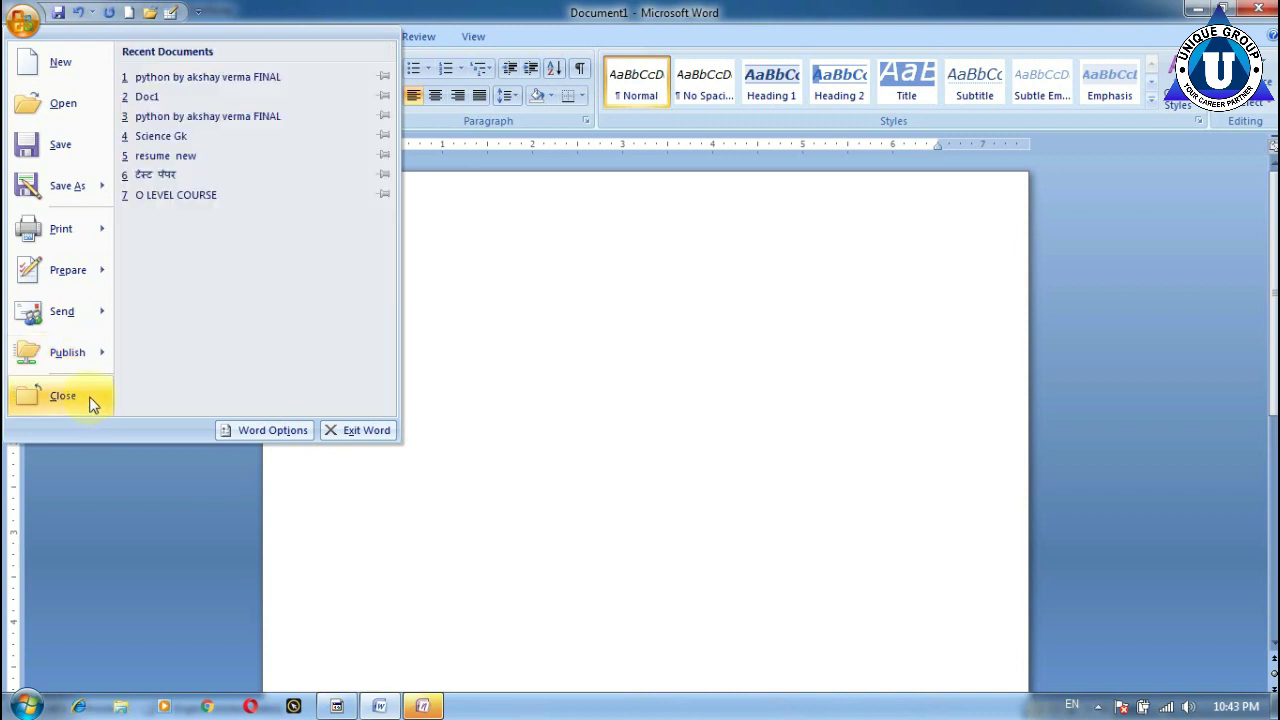
# Cancel closing Document1 so the blank page stays open unsaved.
pyautogui.click(90, 400)
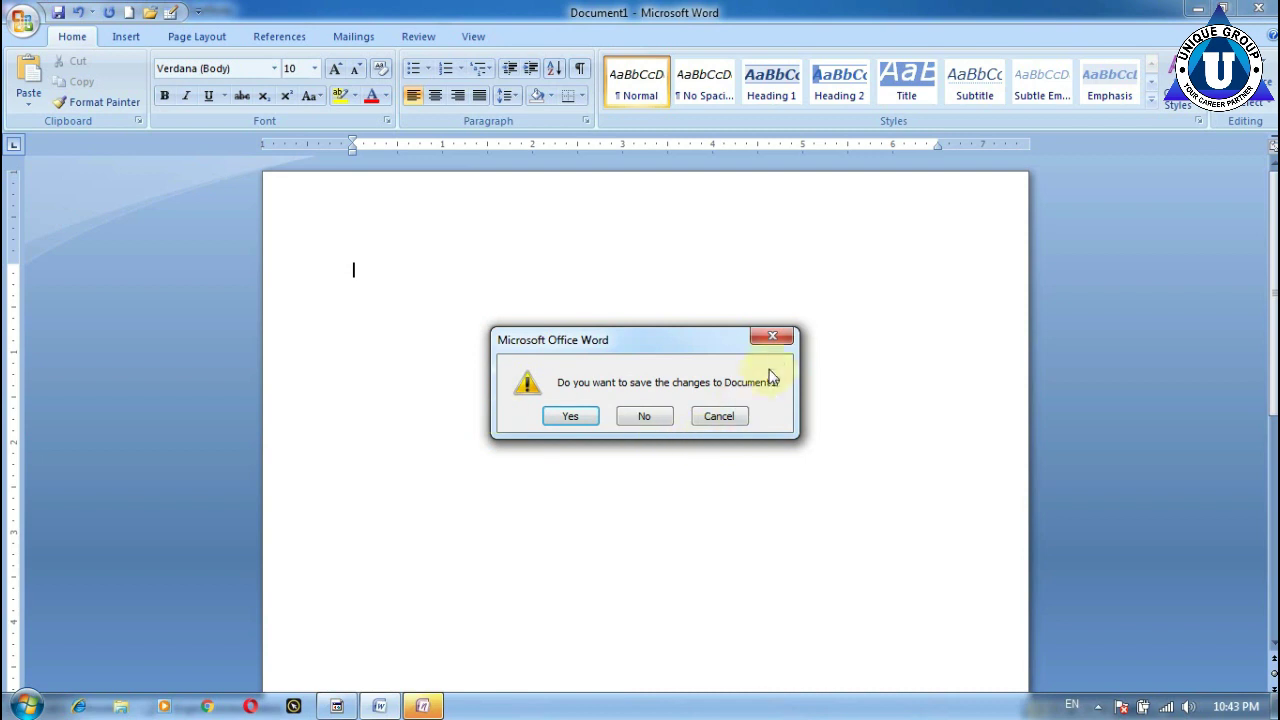
pyautogui.click(716, 418)
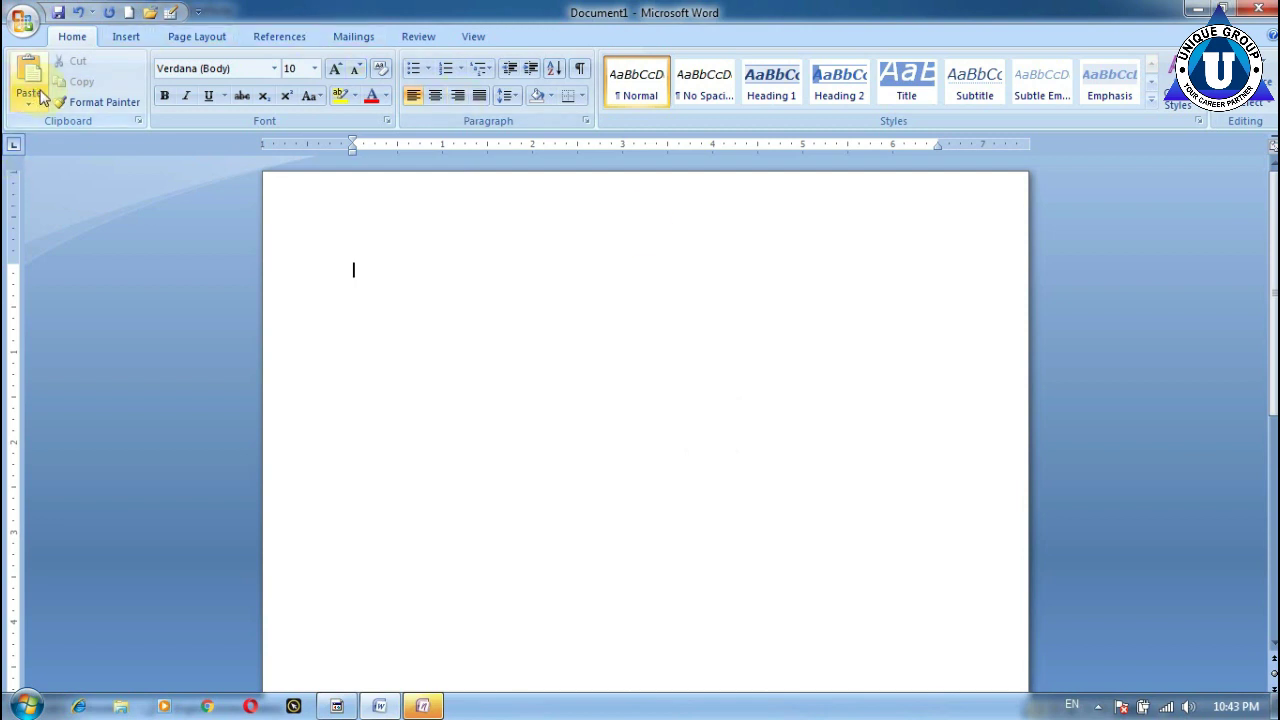
# Paste the copied Python introduction text and return to the top of the document.
pyautogui.hotkey('ctrl', 'v')
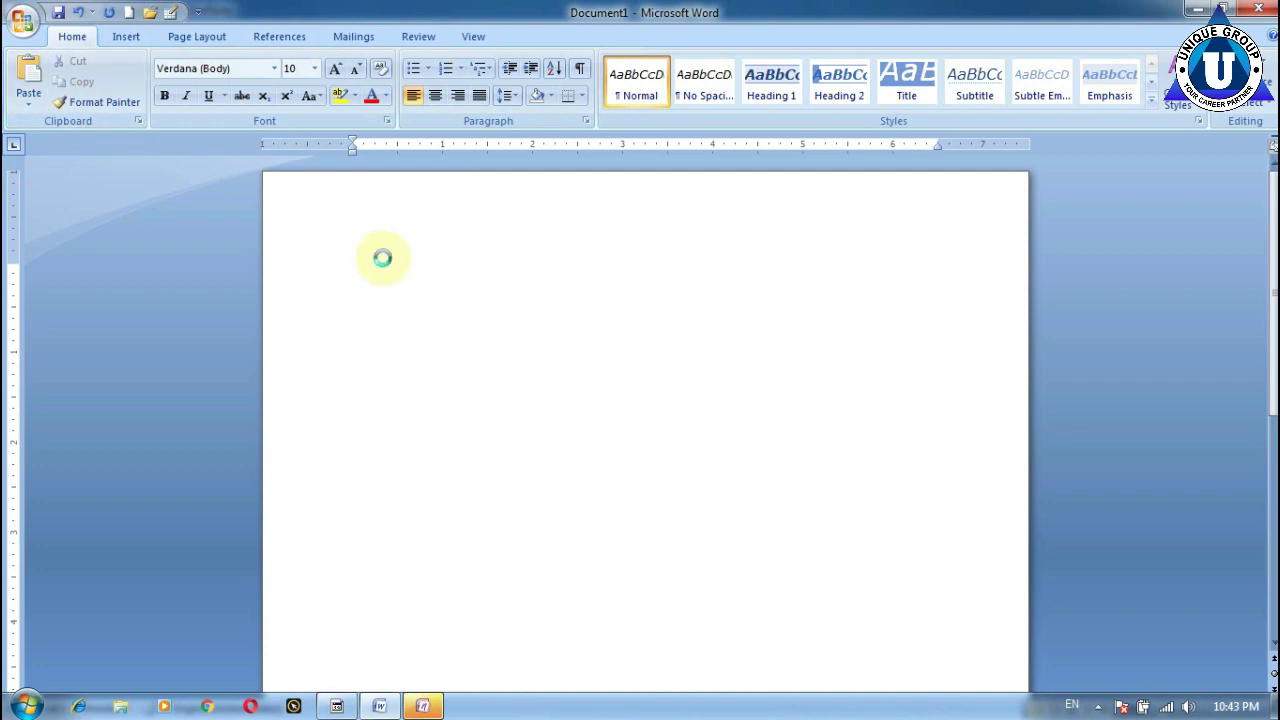
pyautogui.press('pageup')
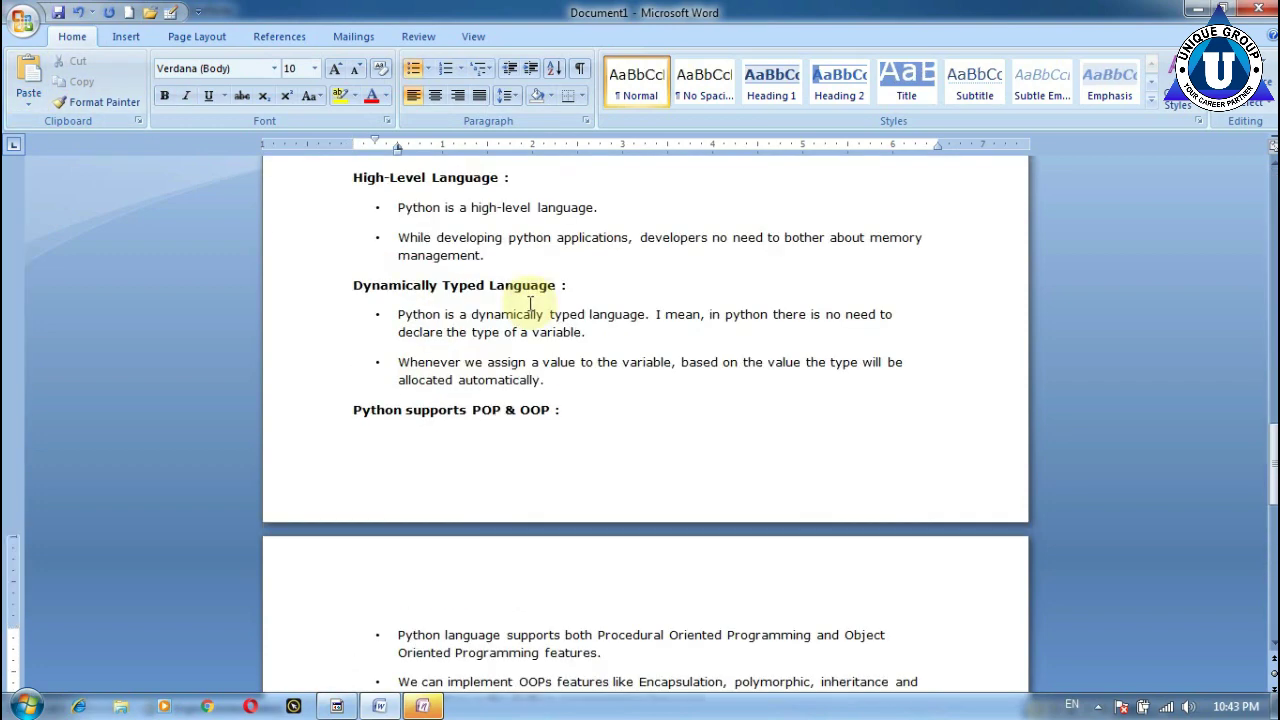
pyautogui.press('pageup')
pyautogui.press('pageup')
pyautogui.press('pageup')
pyautogui.scroll(2, 559, 277)
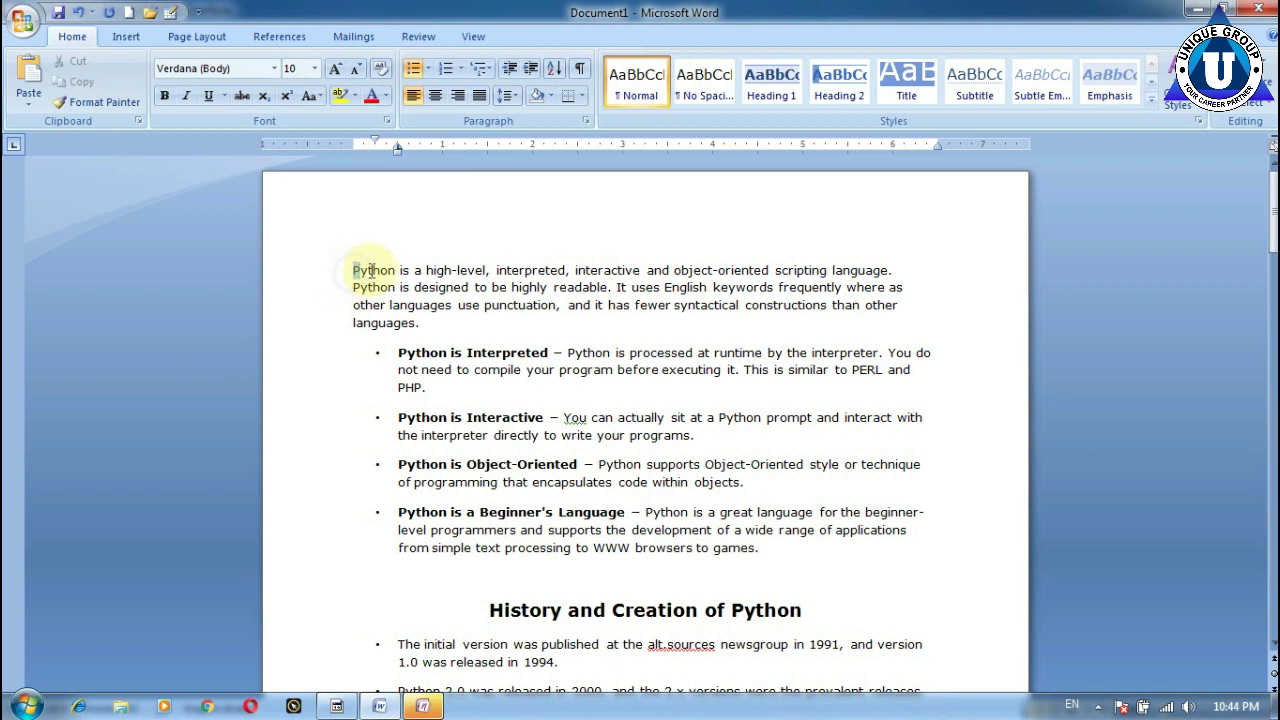
# Copy the first paragraph's opening two lines.
pyautogui.moveTo(354, 272); pyautogui.dragTo(510, 286)
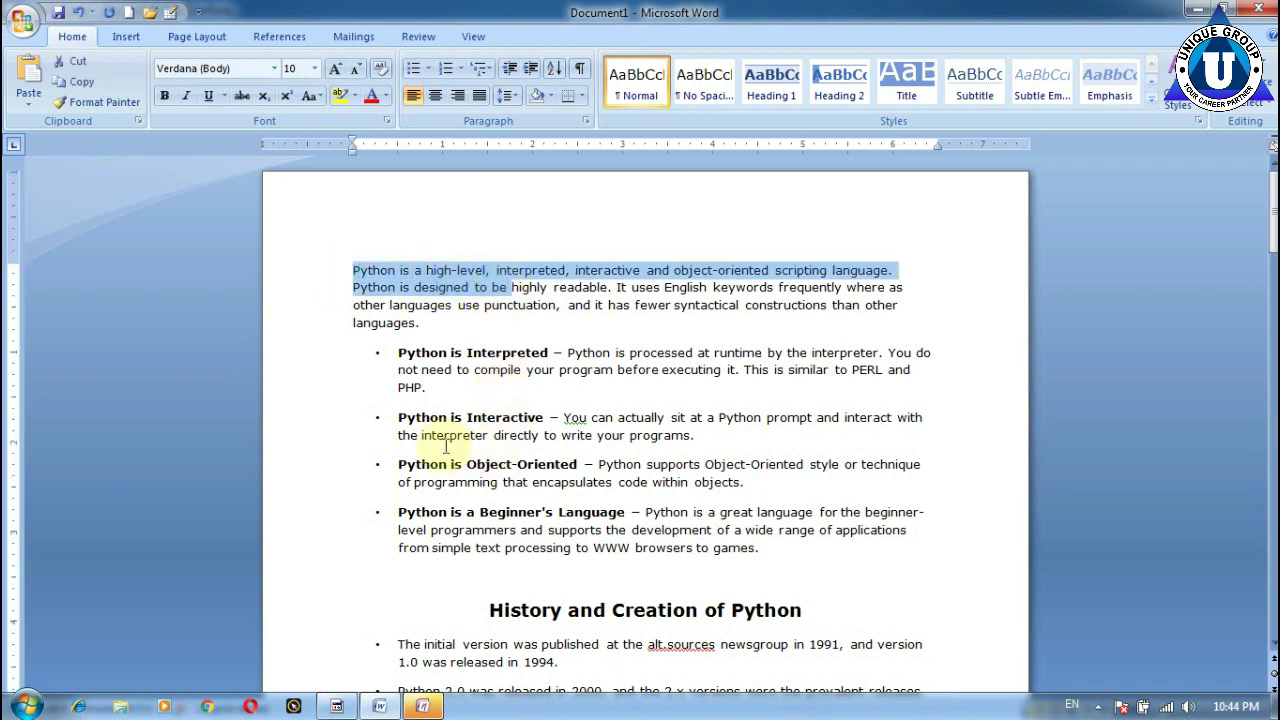
pyautogui.click(398, 418)
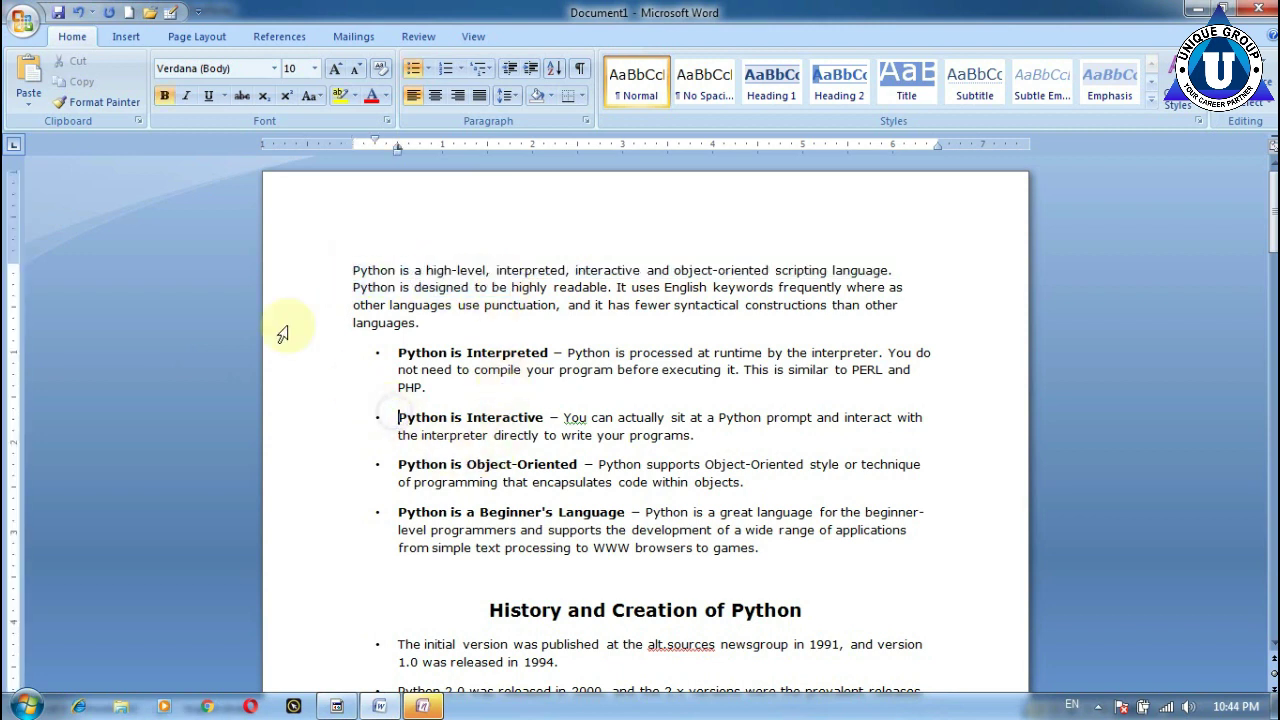
pyautogui.click(26, 104)
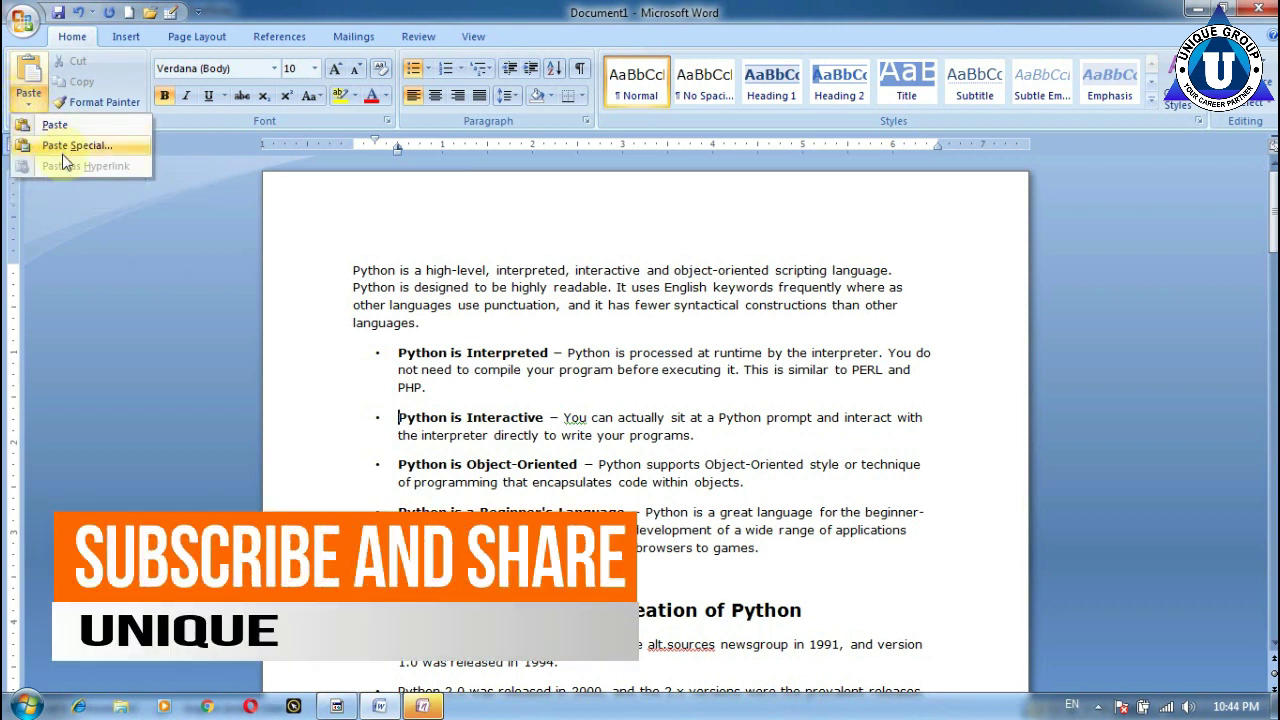
pyautogui.click(123, 314)
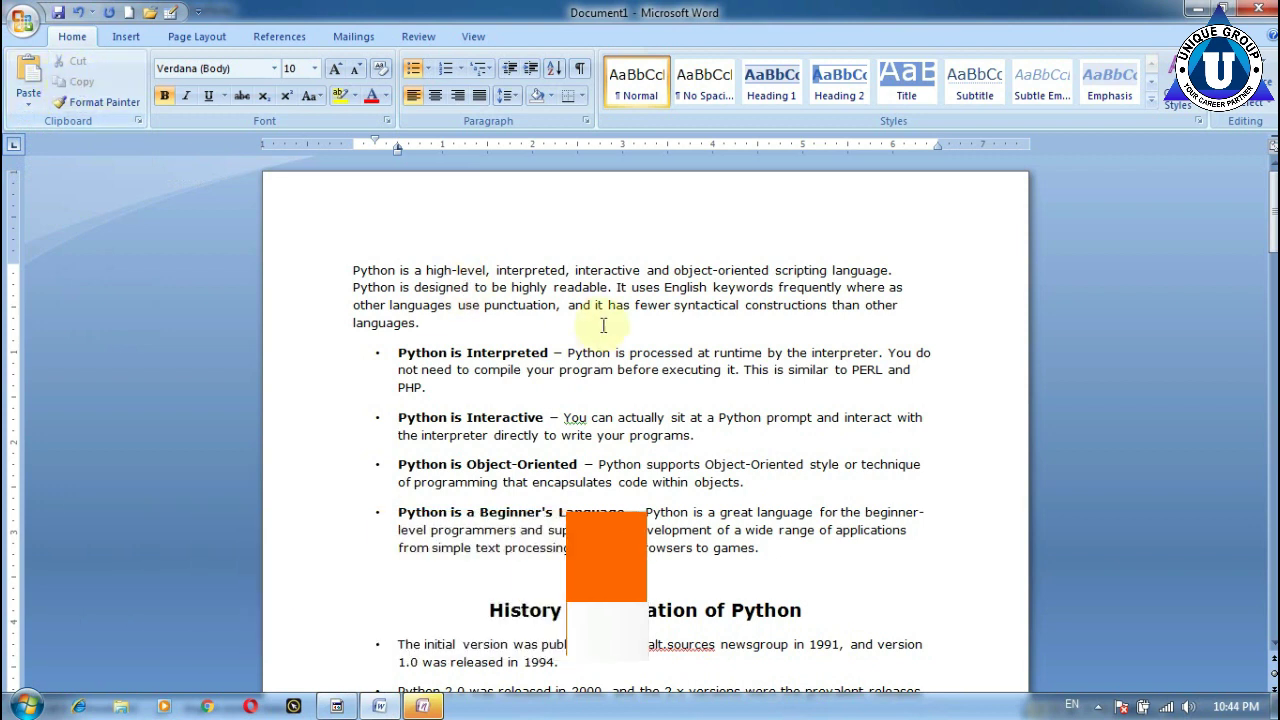
pyautogui.moveTo(353, 269)
pyautogui.mouseDown()
pyautogui.moveTo(818, 300)
pyautogui.moveTo(900, 289)
pyautogui.mouseUp()
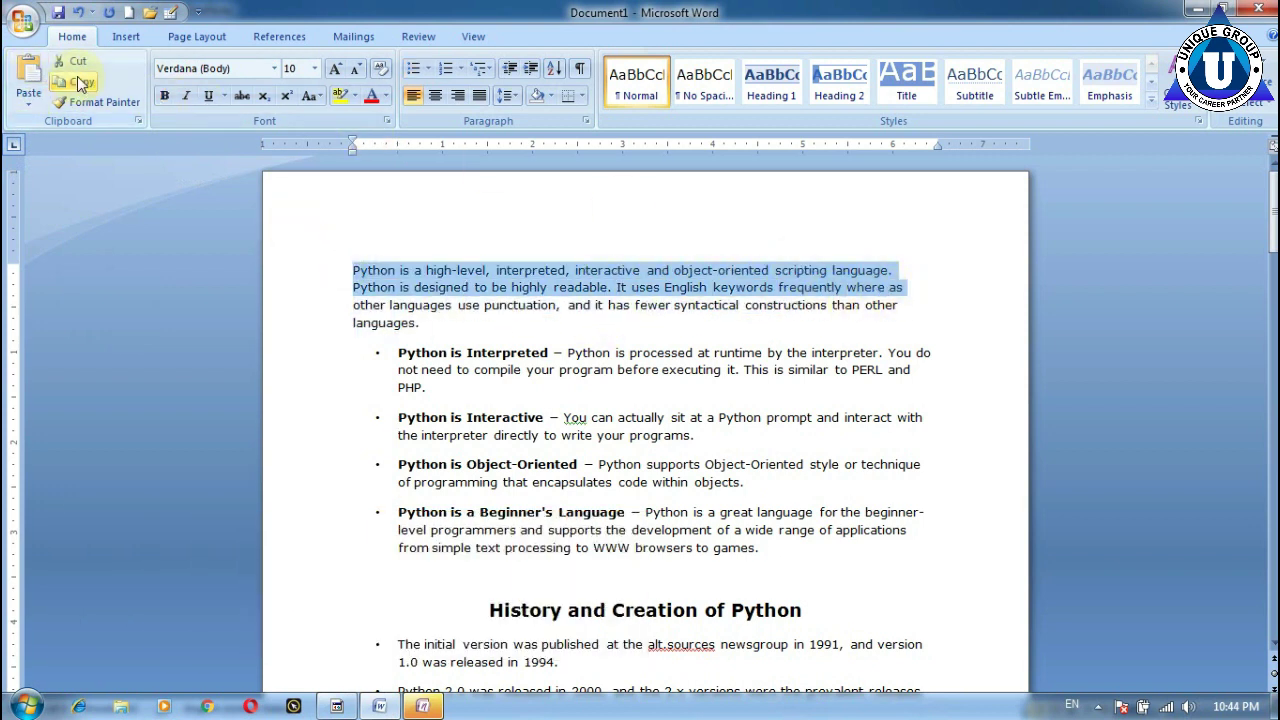
pyautogui.click(82, 82)
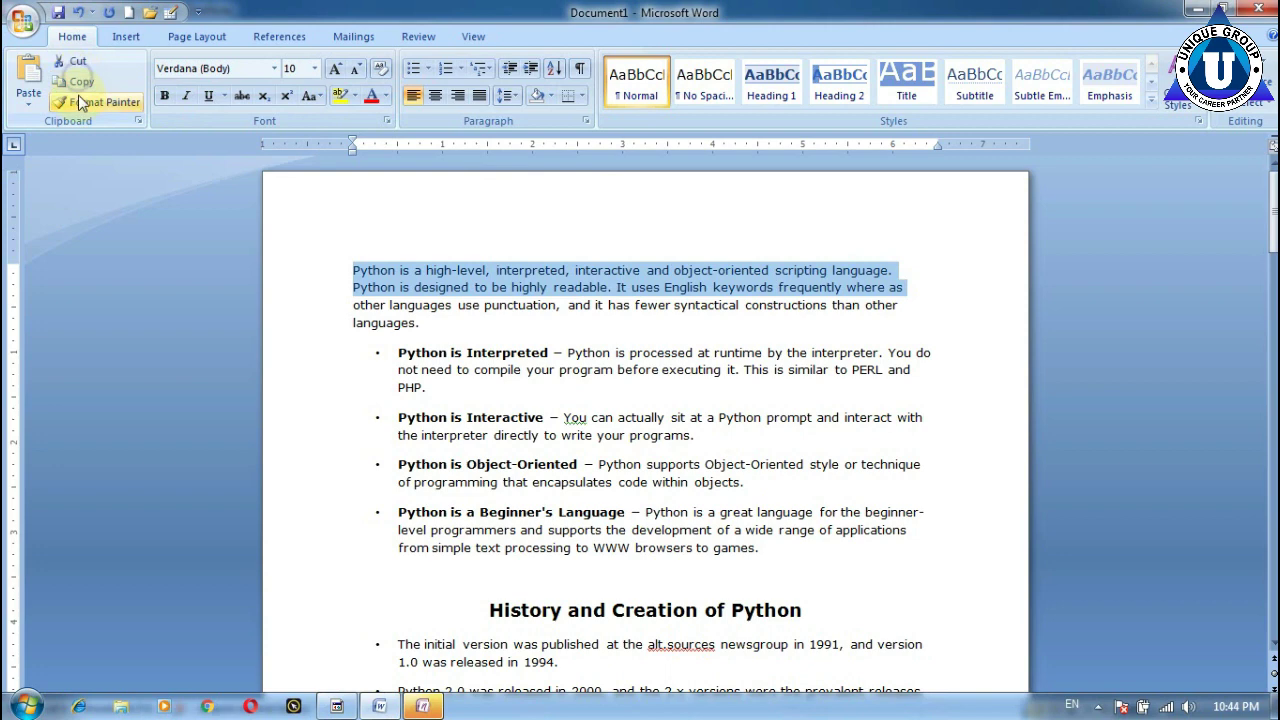
# Paste the copied lines repeatedly just before 'other languages' in the first paragraph.
pyautogui.click(906, 290)
pyautogui.hotkey('ctrl', 'v')
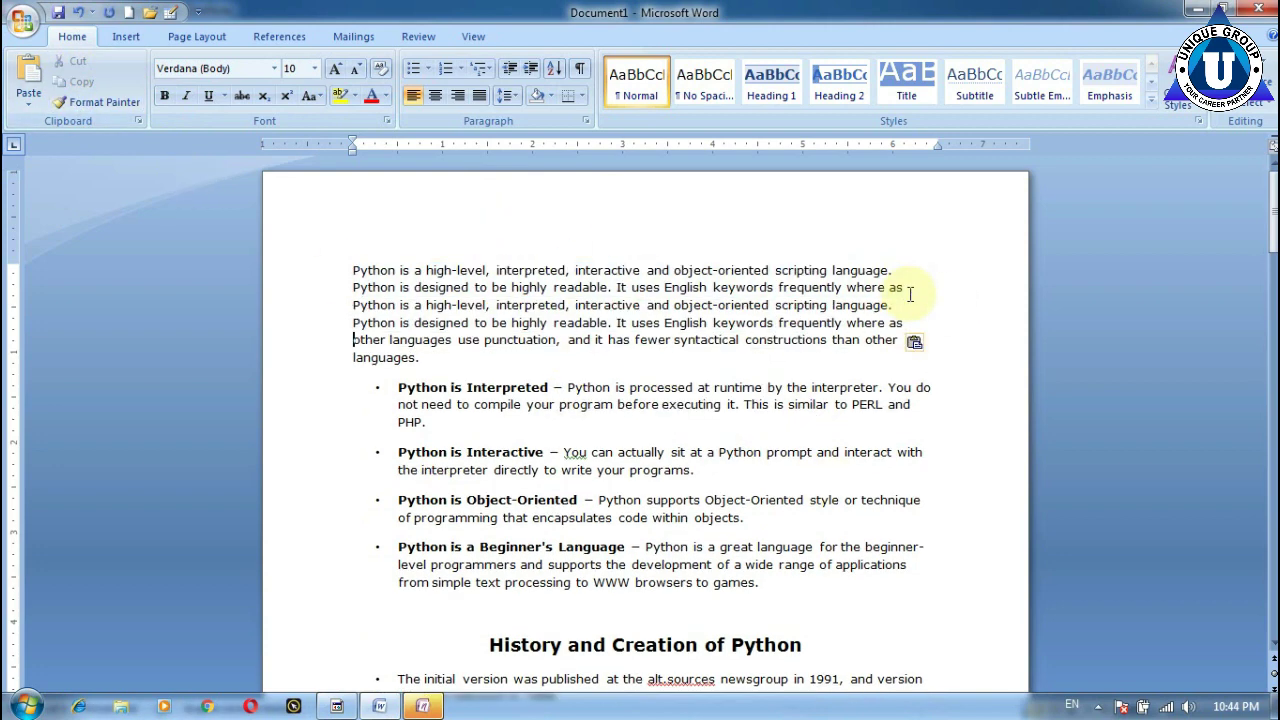
pyautogui.hotkey('ctrl', 'v')
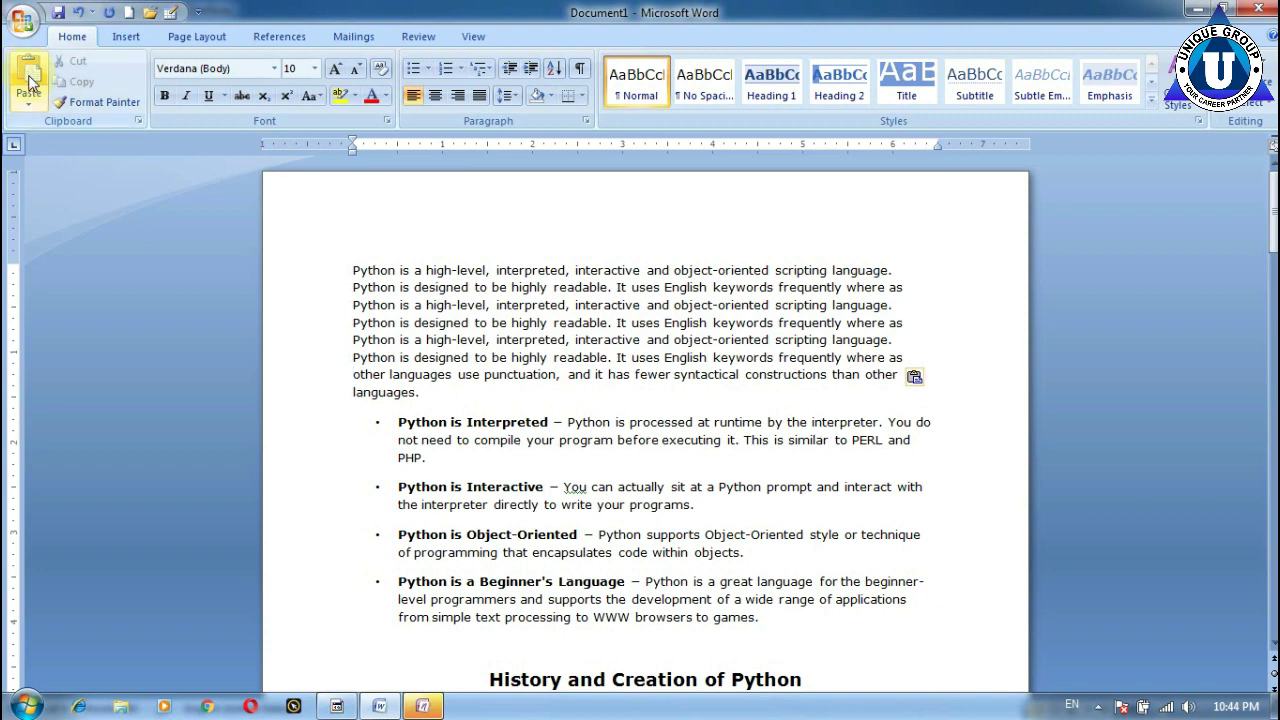
pyautogui.click(30, 80)
pyautogui.click(30, 78)
pyautogui.click(31, 76)
pyautogui.click(33, 73)
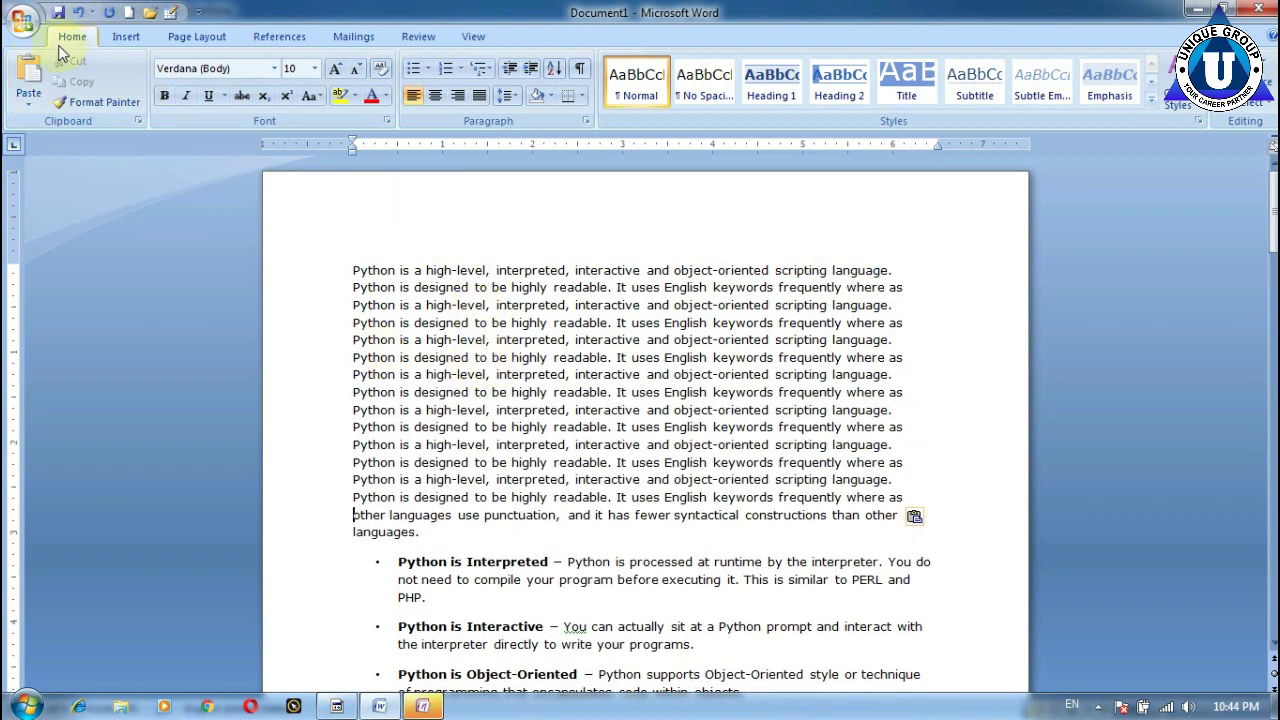
pyautogui.click(32, 72)
pyautogui.click(32, 72)
pyautogui.click(32, 72)
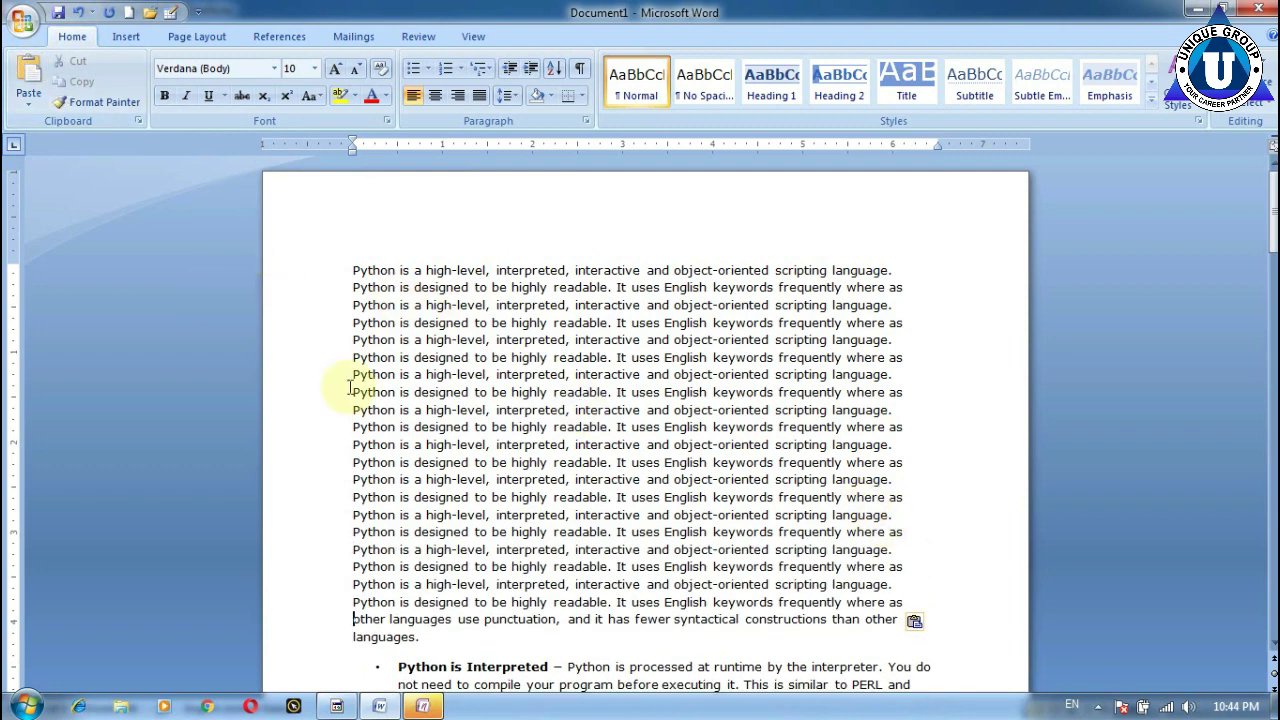
# Cut the repeated opening paragraph in two selections, leaving the Python is Interpreted bullet first.
pyautogui.click(351, 271)
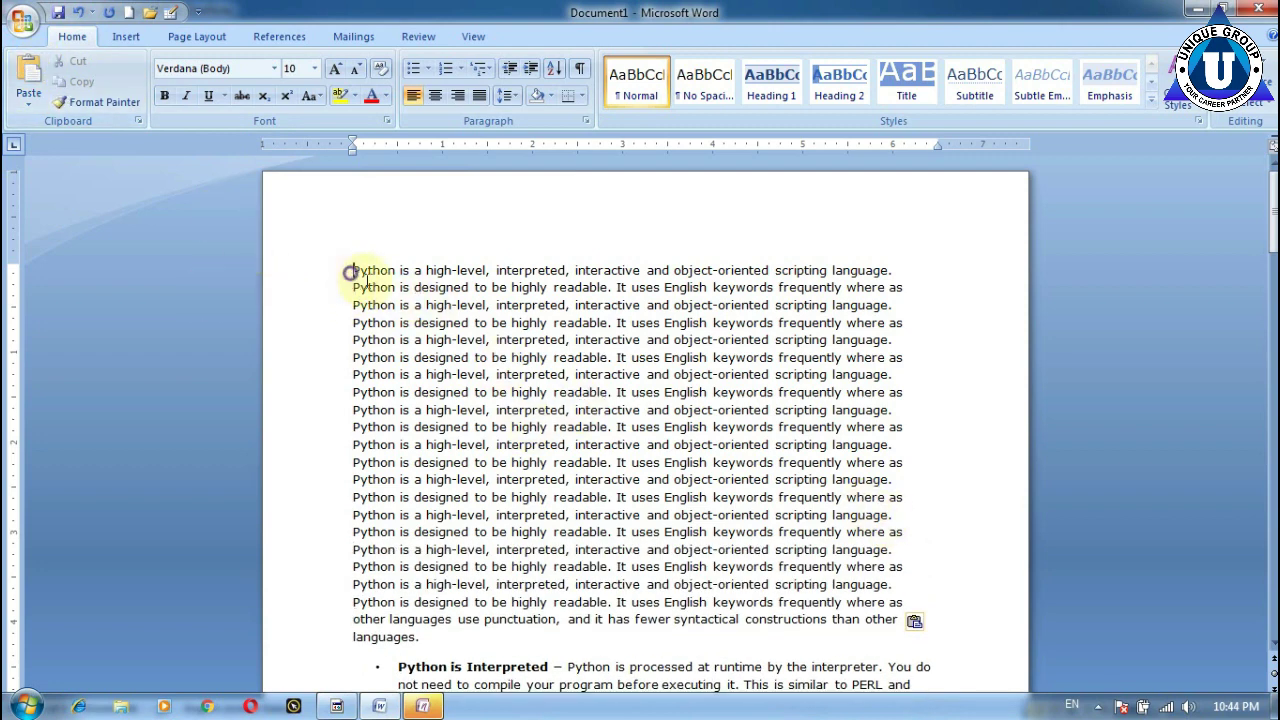
pyautogui.moveTo(351, 271); pyautogui.dragTo(888, 306)
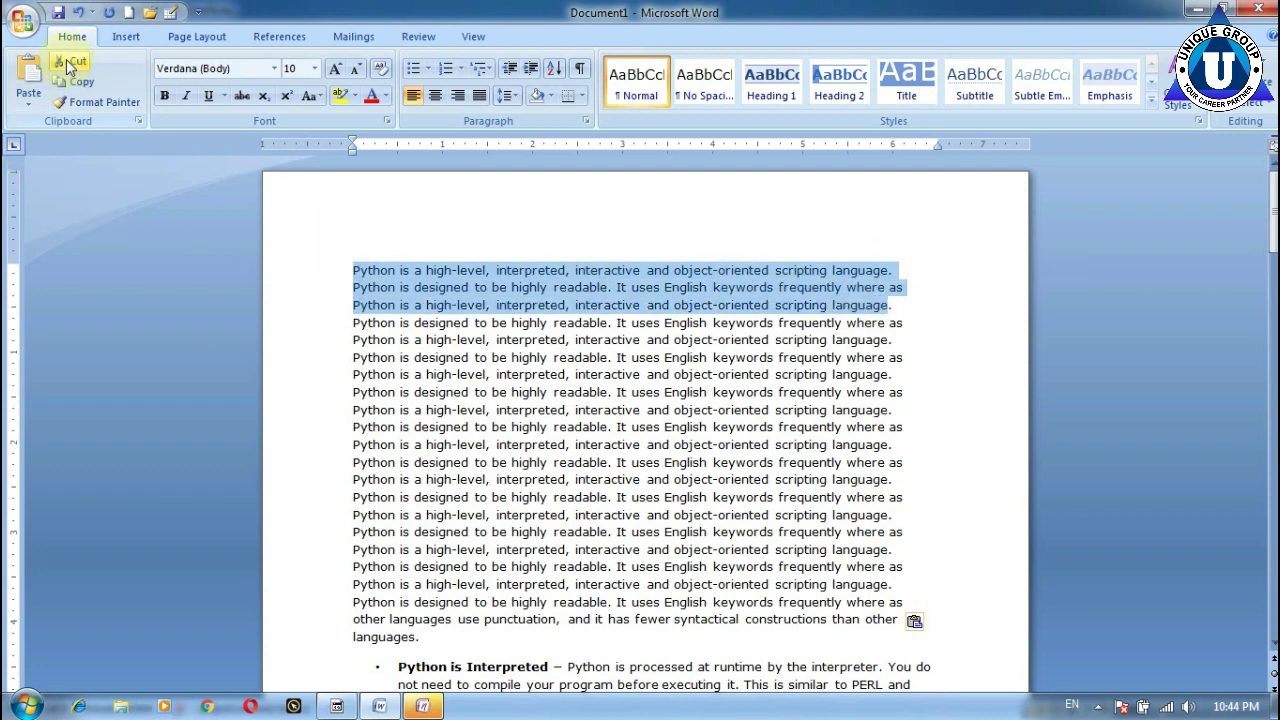
pyautogui.click(75, 68)
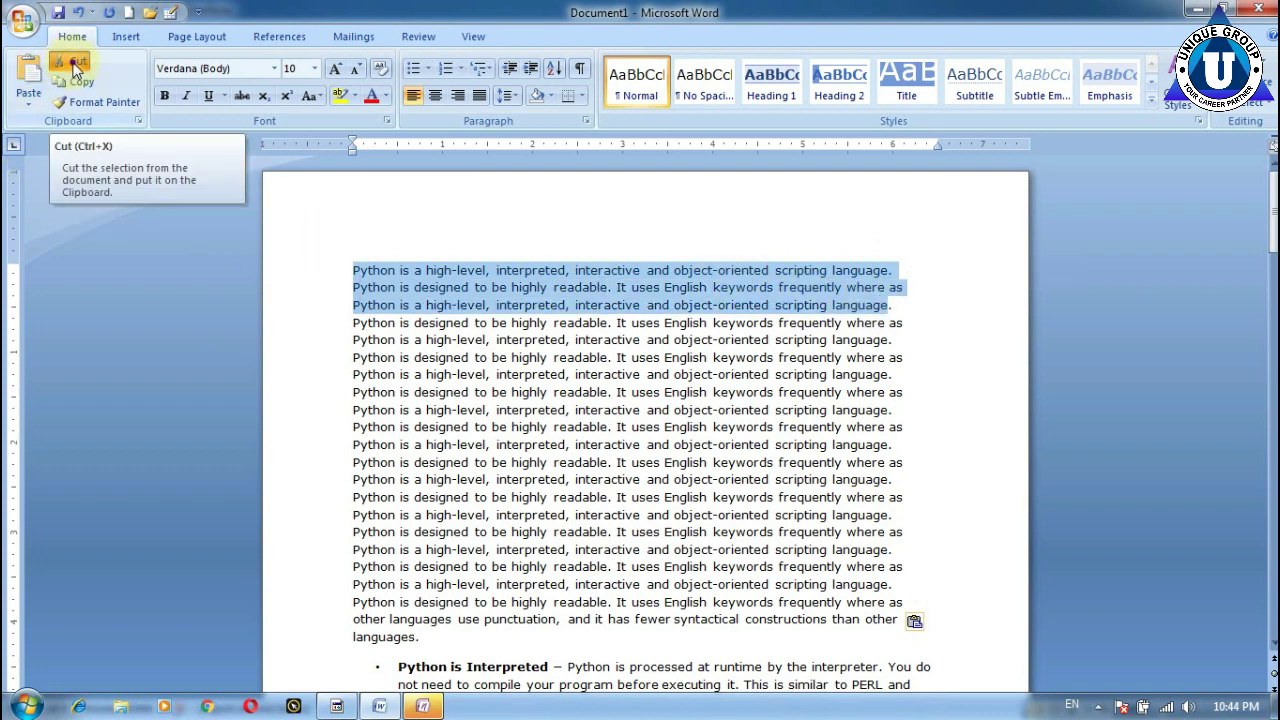
pyautogui.click(340, 251)
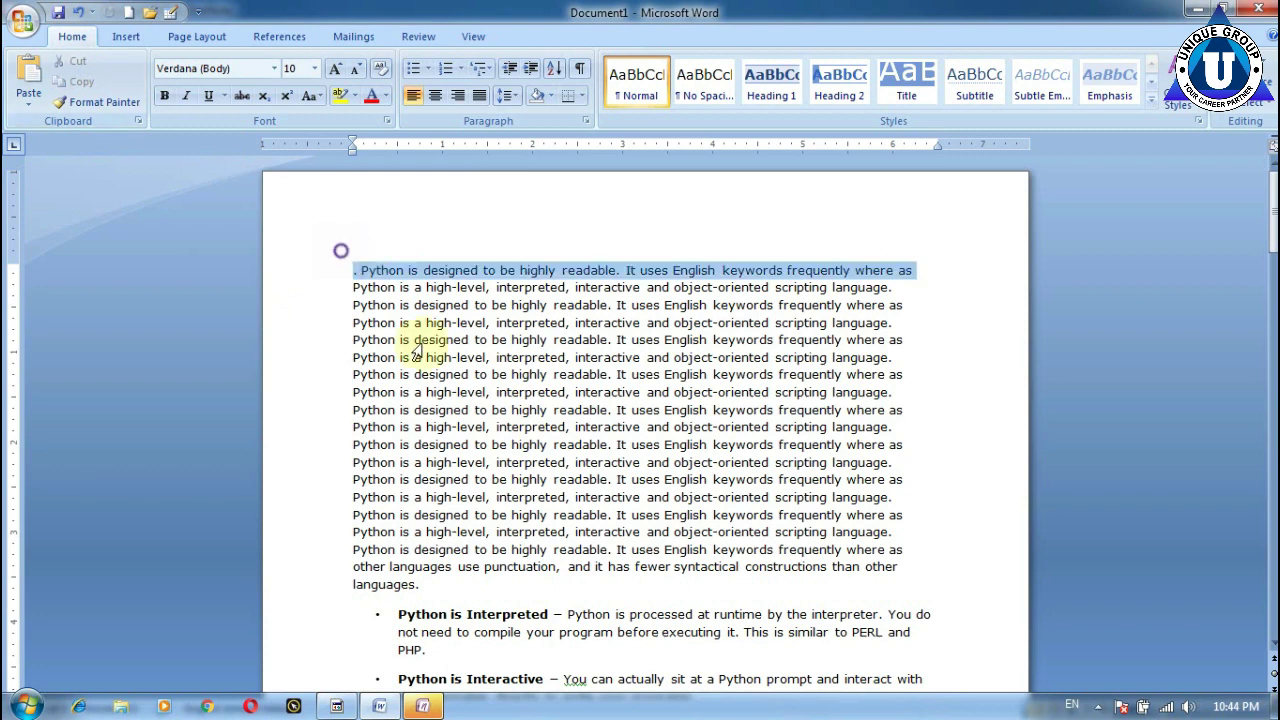
pyautogui.moveTo(415, 348); pyautogui.dragTo(737, 600)
pyautogui.hotkey('ctrl', 'c')
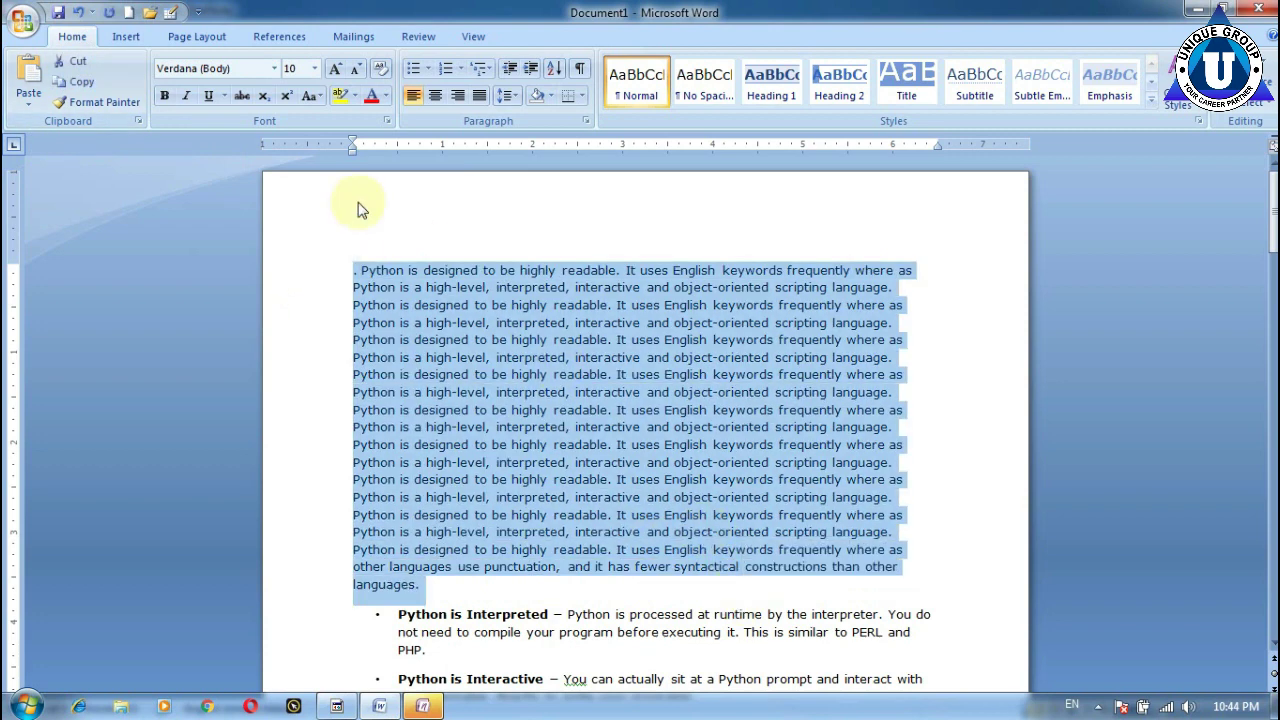
pyautogui.click(76, 62)
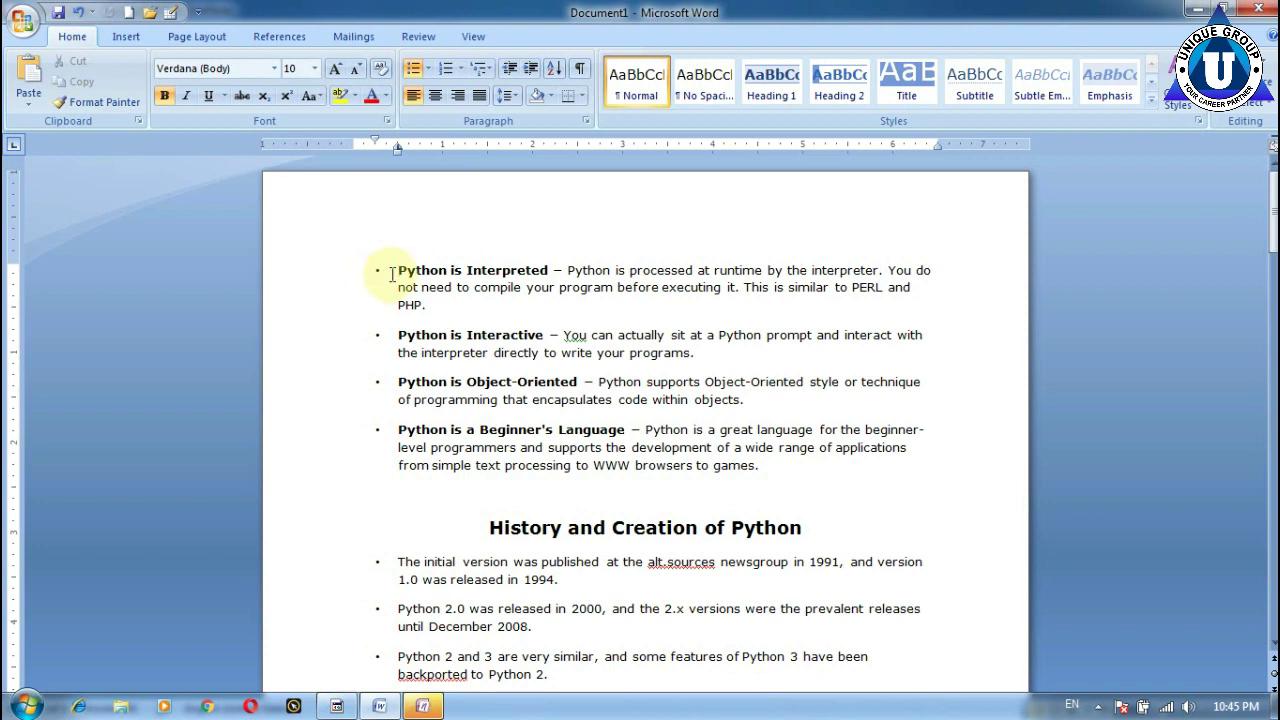
# Paste the cut text into the Python is Interactive bullet after 'write your'.
pyautogui.moveTo(396, 271)
pyautogui.mouseDown()
pyautogui.moveTo(696, 266)
pyautogui.moveTo(970, 300)
pyautogui.mouseUp()
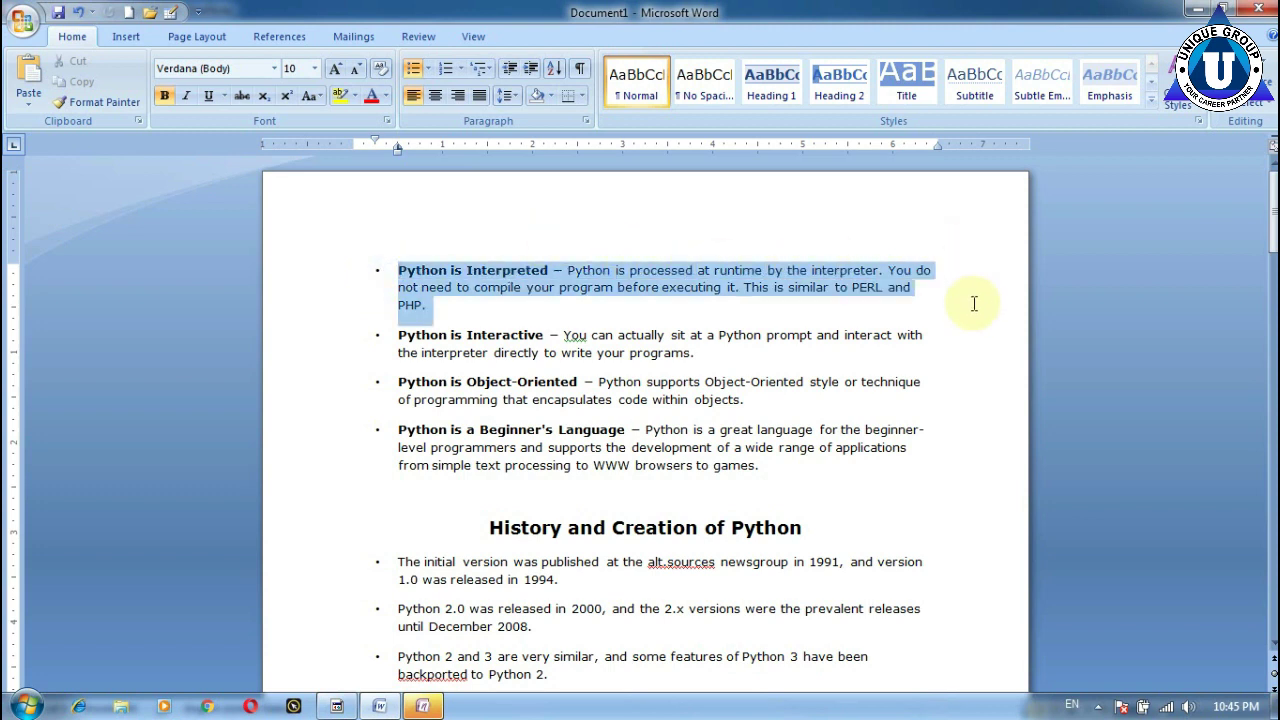
pyautogui.click(80, 103)
pyautogui.click(630, 345)
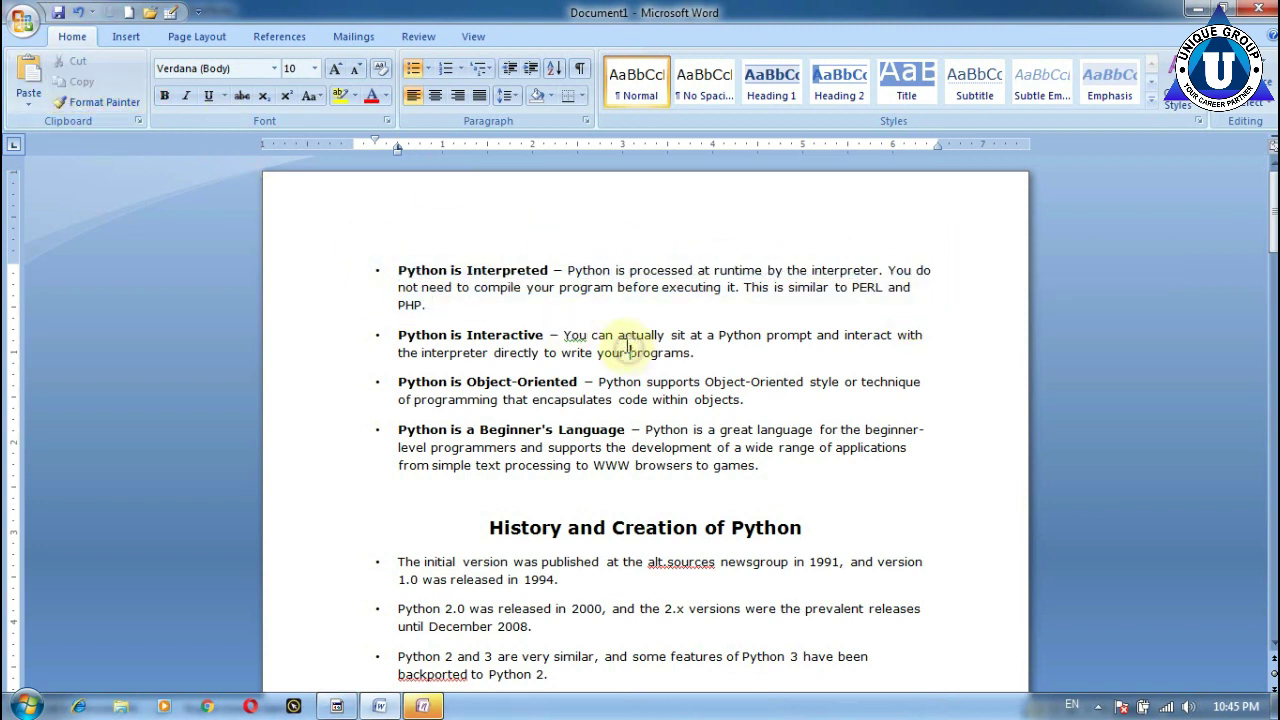
pyautogui.hotkey('ctrl', 'v')
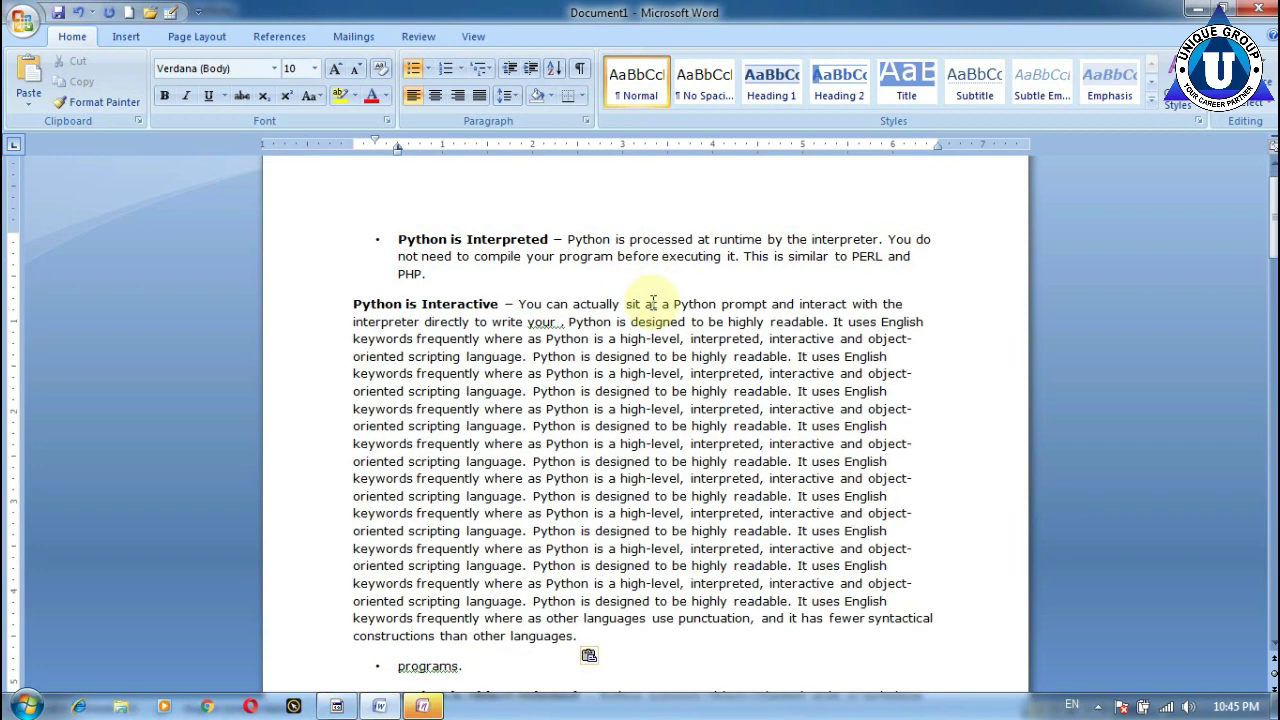
pyautogui.moveTo(347, 302); pyautogui.dragTo(920, 320)
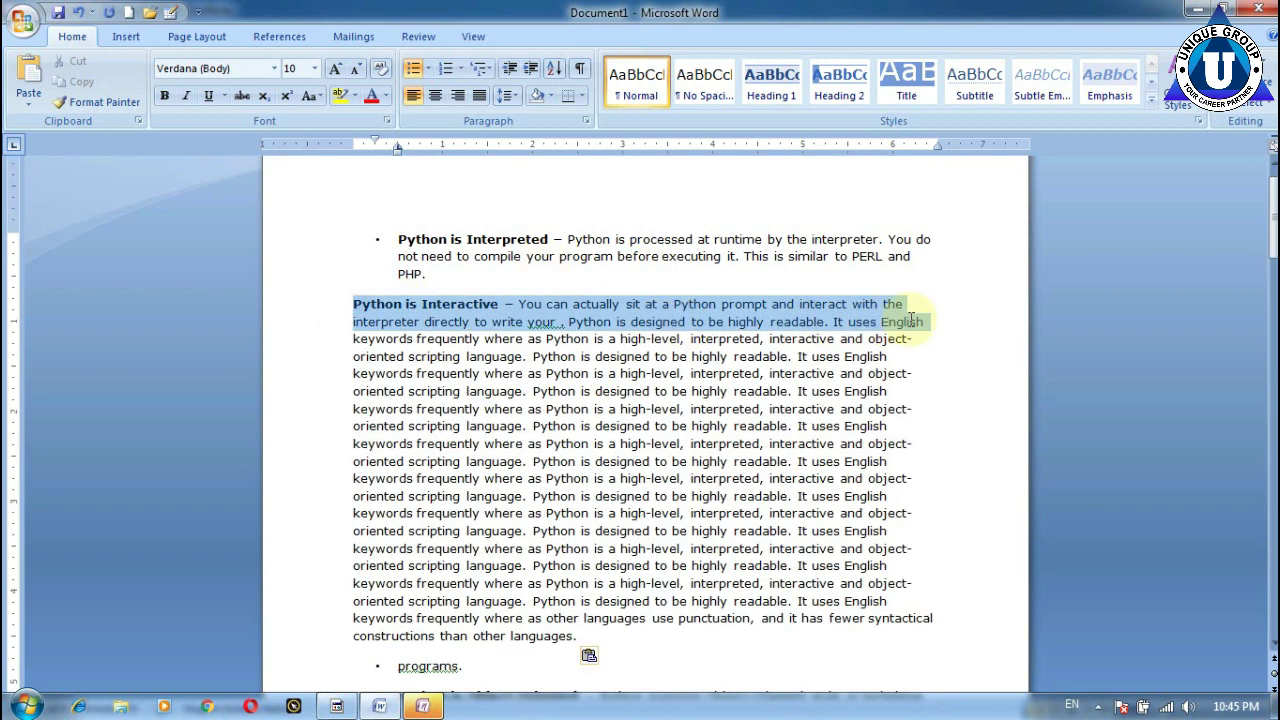
pyautogui.scroll(-3, 780, 470)
pyautogui.scroll(4, 780, 470)
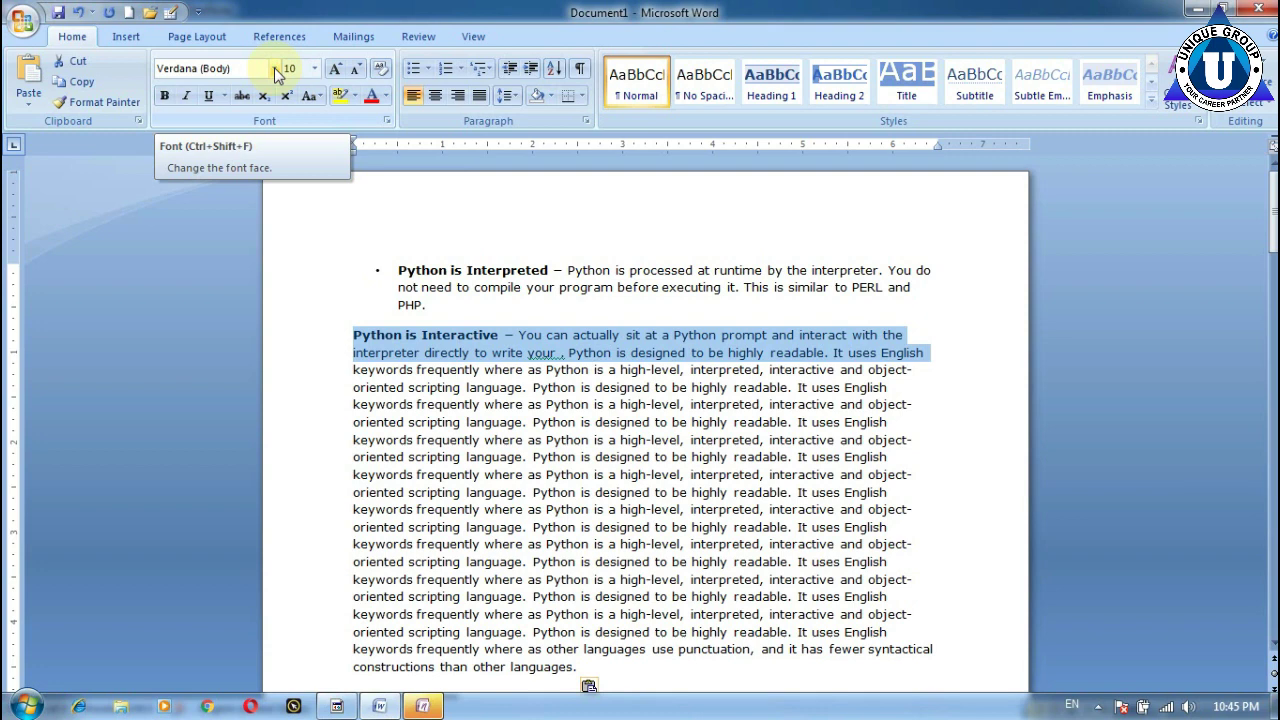
pyautogui.click(274, 68)
pyautogui.click(514, 317)
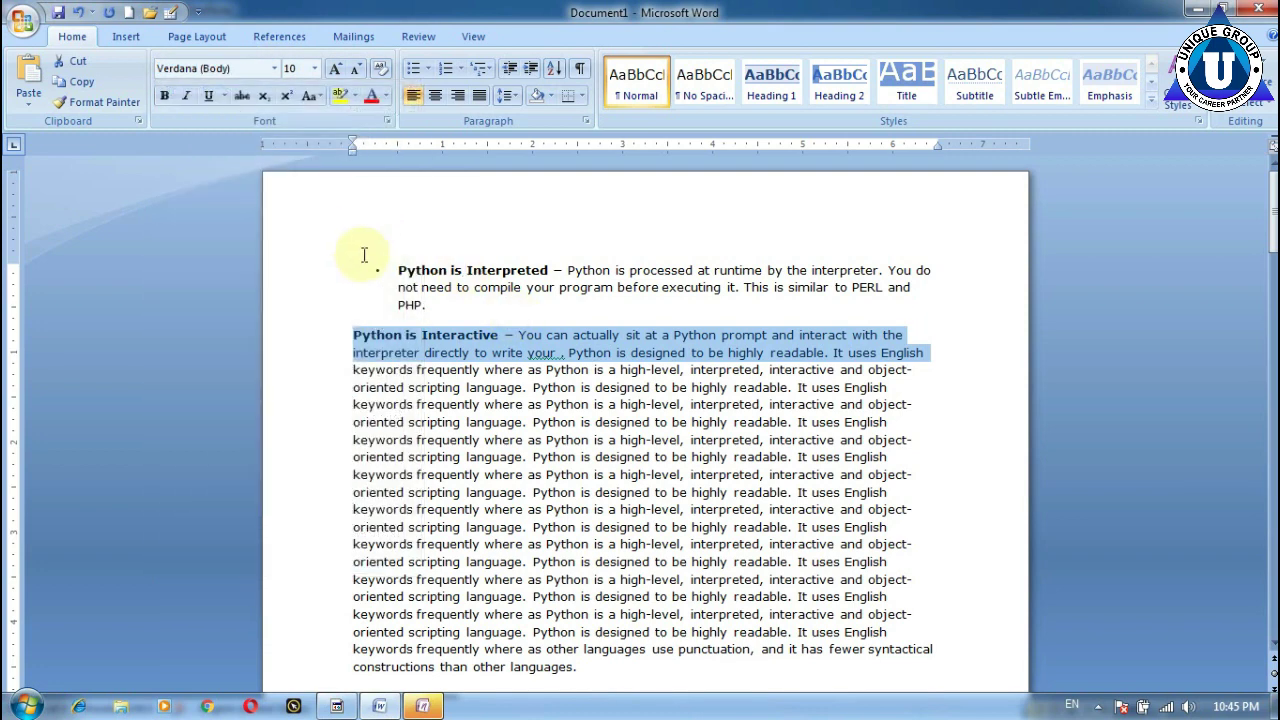
pyautogui.moveTo(364, 255); pyautogui.dragTo(428, 306)
pyautogui.click(274, 68)
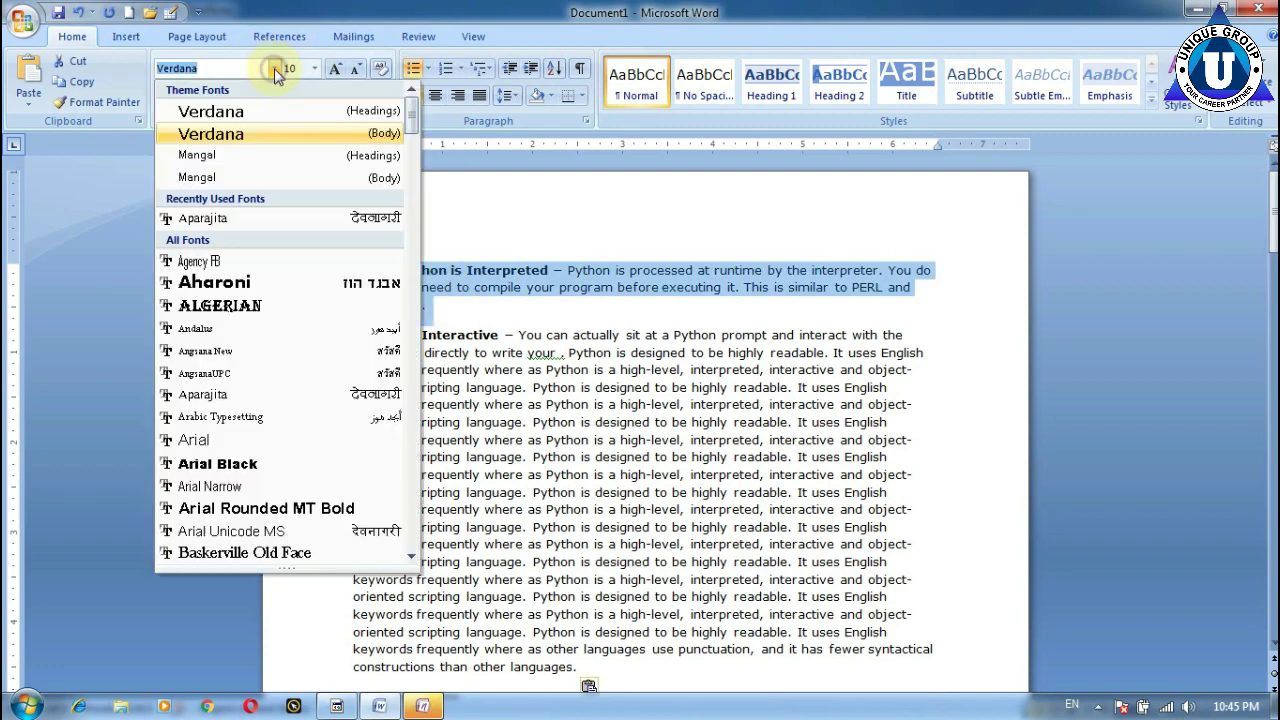
pyautogui.scroll(-5, 247, 345)
pyautogui.scroll(-3, 250, 355)
pyautogui.scroll(-3, 250, 362)
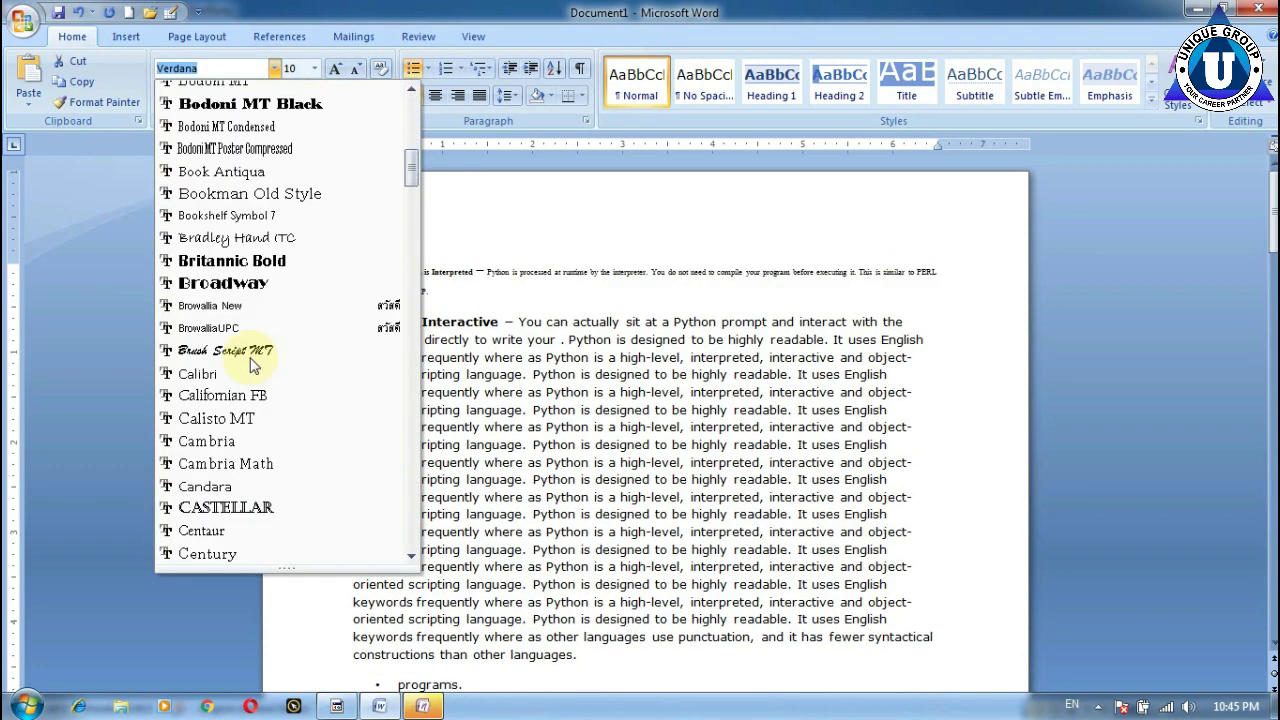
pyautogui.scroll(-6, 251, 363)
pyautogui.scroll(-2, 254, 349)
pyautogui.click(327, 193)
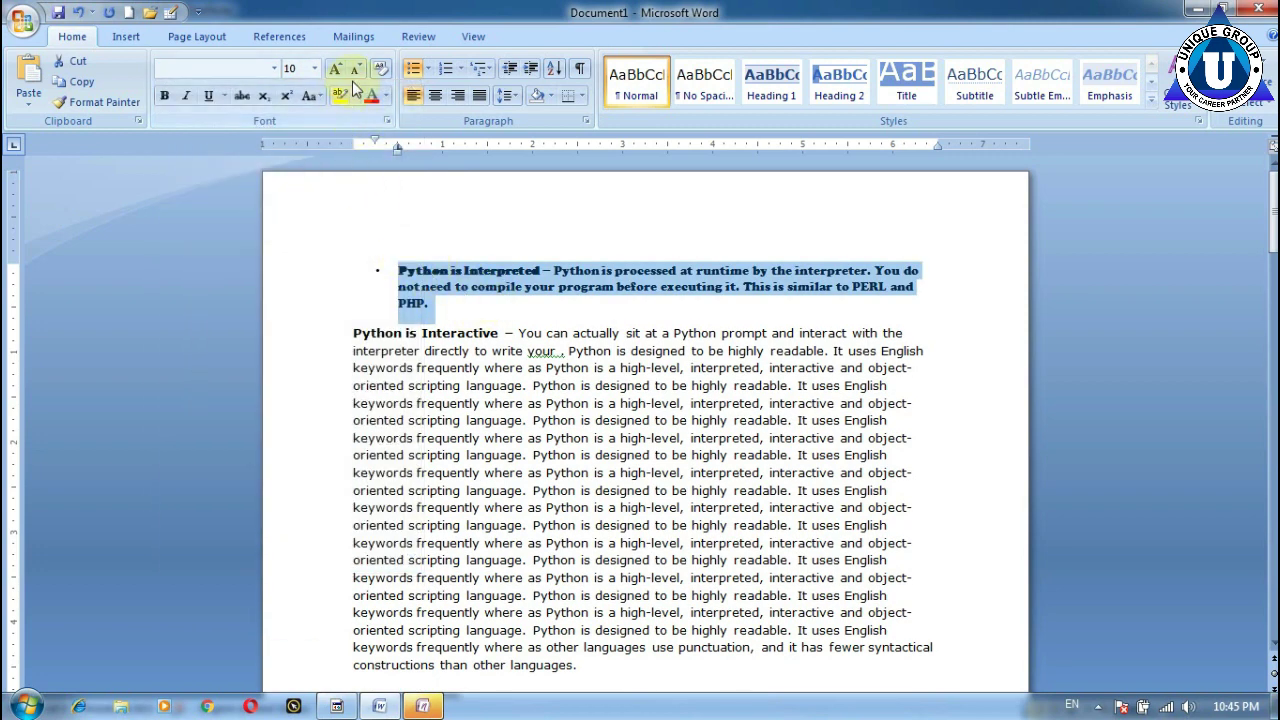
pyautogui.click(588, 333)
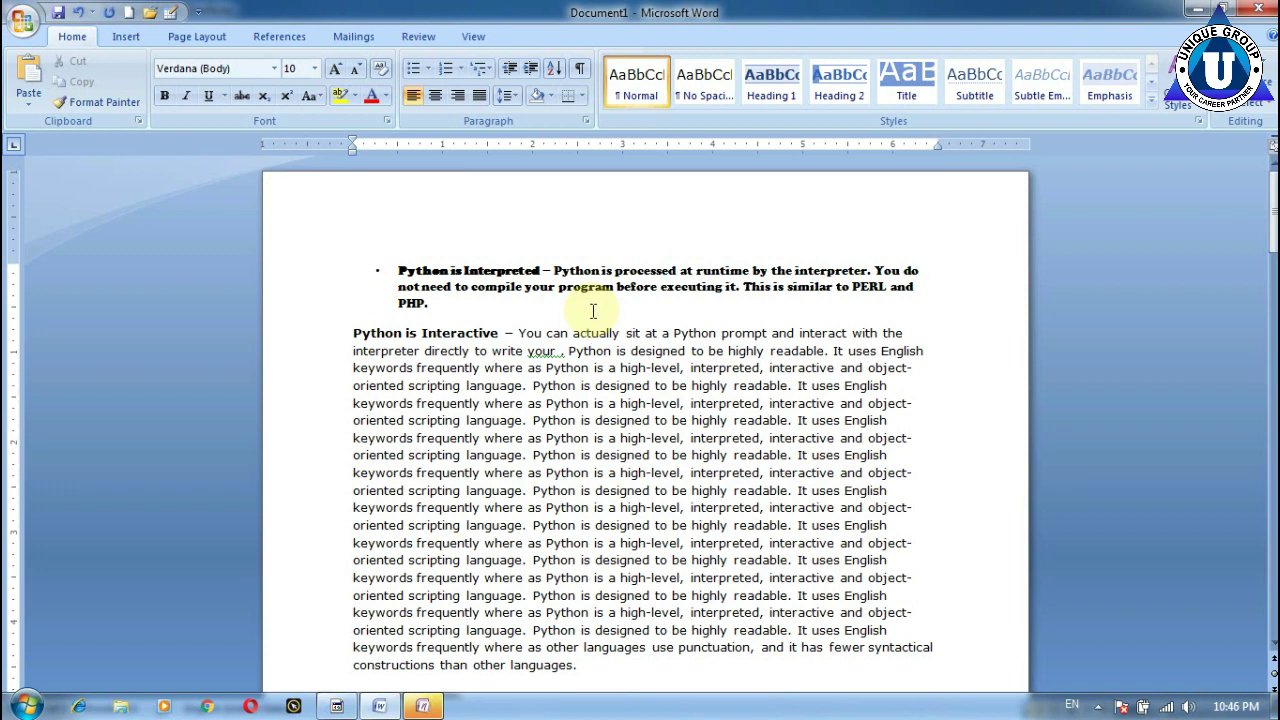
pyautogui.tripleClick(396, 272)
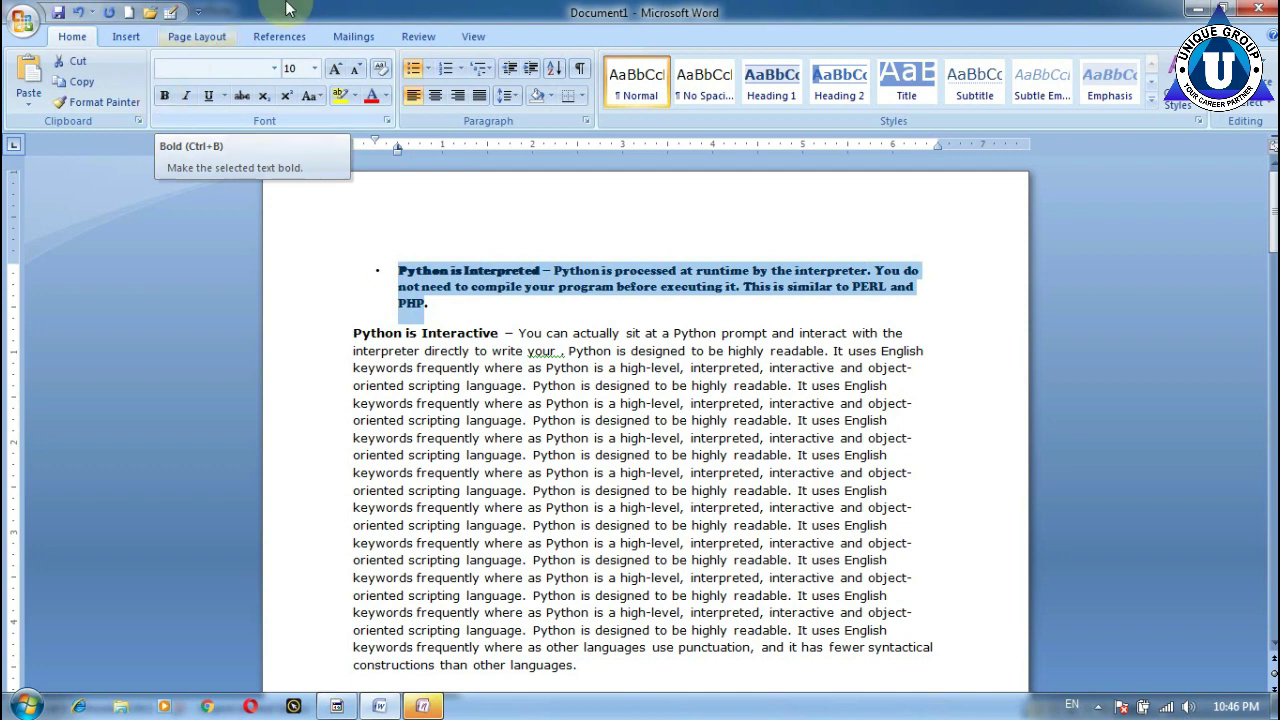
# Make the middle lines of the Python is Interactive paragraph bold.
pyautogui.moveTo(355, 438); pyautogui.dragTo(838, 578)
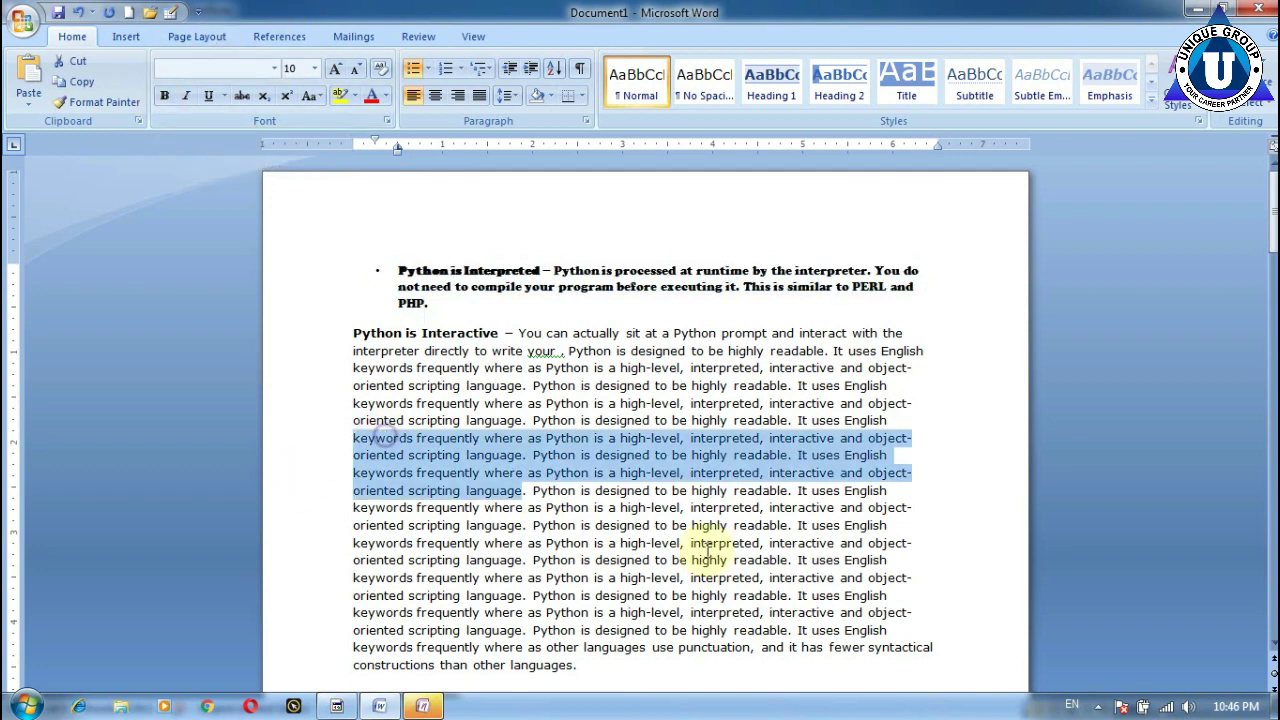
pyautogui.click(164, 95)
pyautogui.click(760, 507)
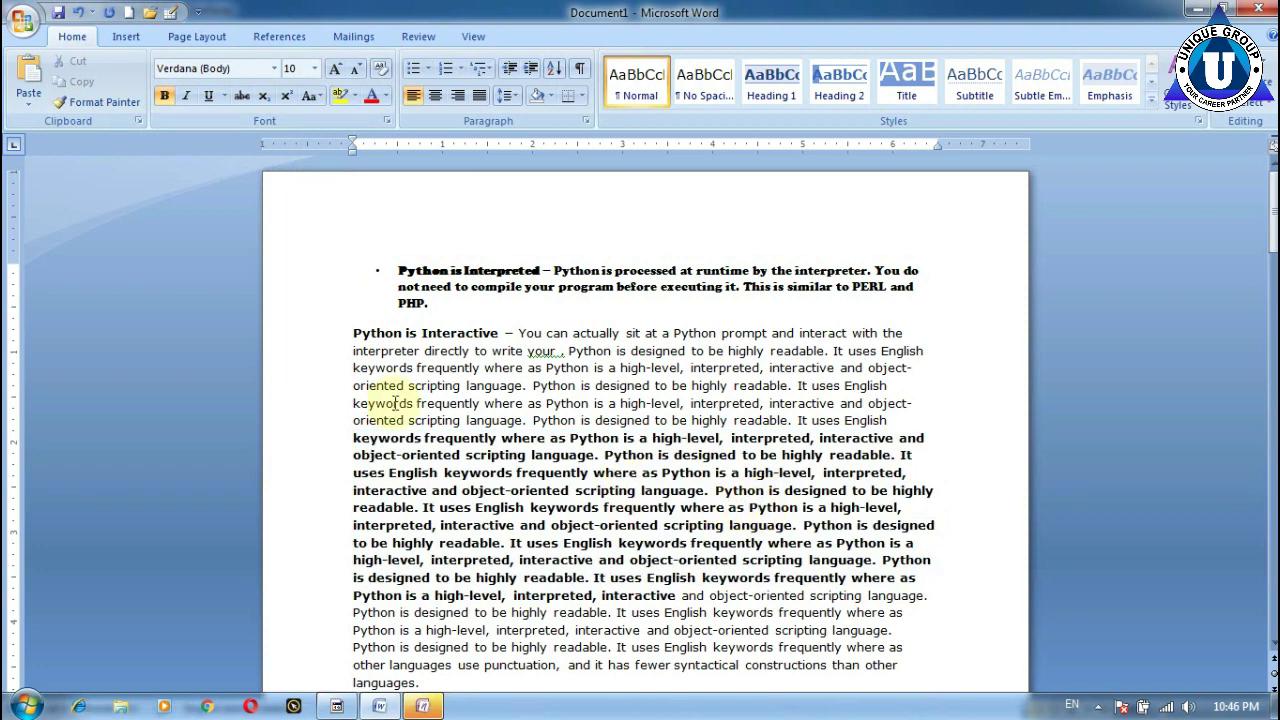
# Underline and italicize the paragraph's opening six lines.
pyautogui.moveTo(354, 334); pyautogui.dragTo(888, 421)
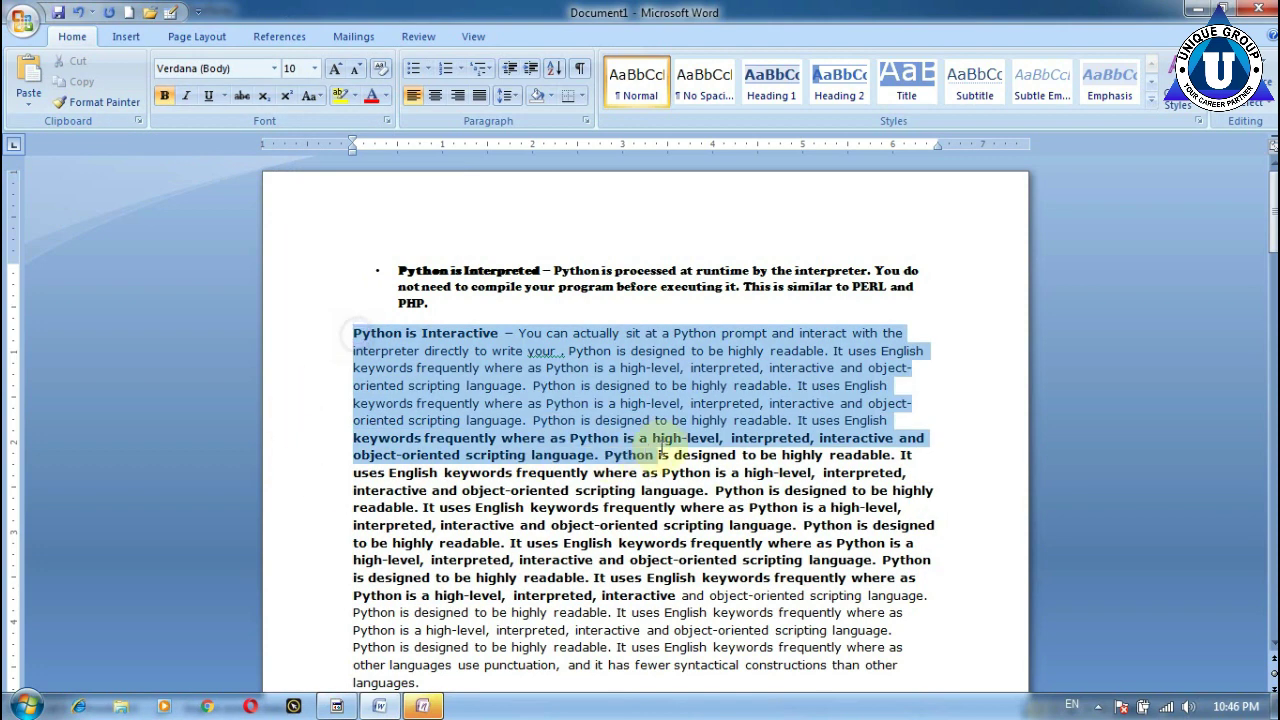
pyautogui.click(210, 100)
pyautogui.click(720, 422)
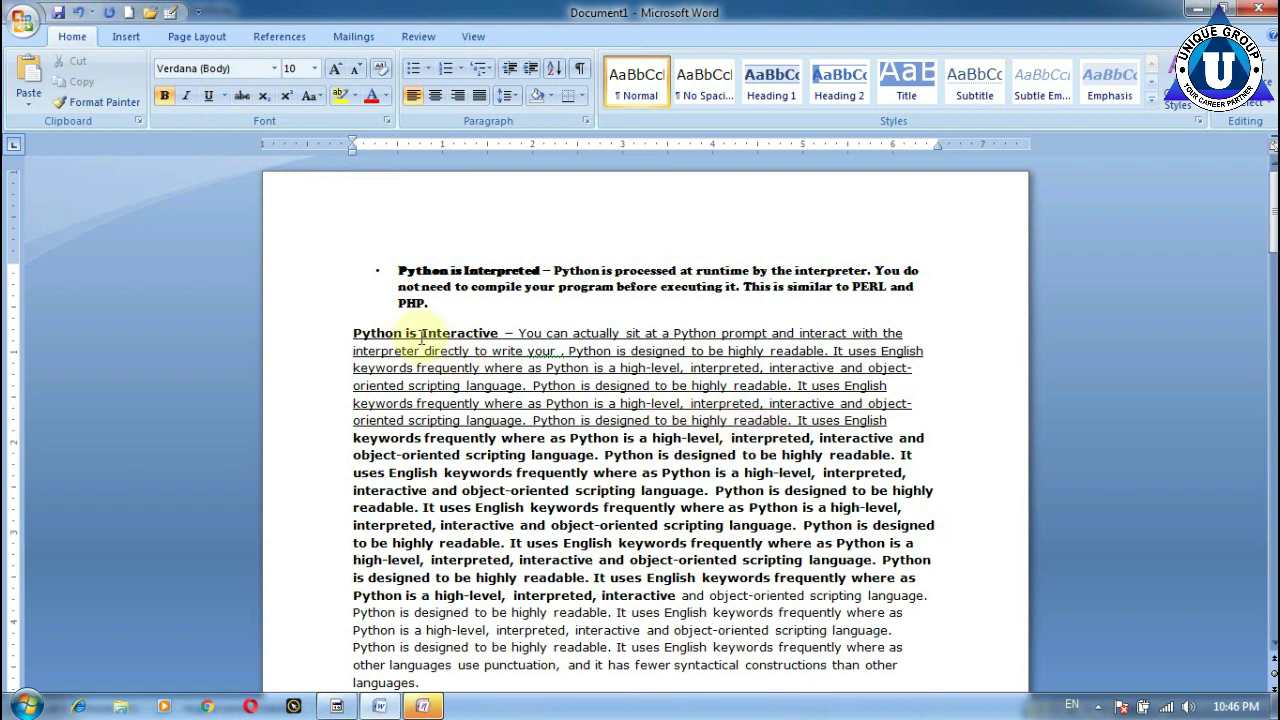
pyautogui.moveTo(354, 333); pyautogui.dragTo(912, 437)
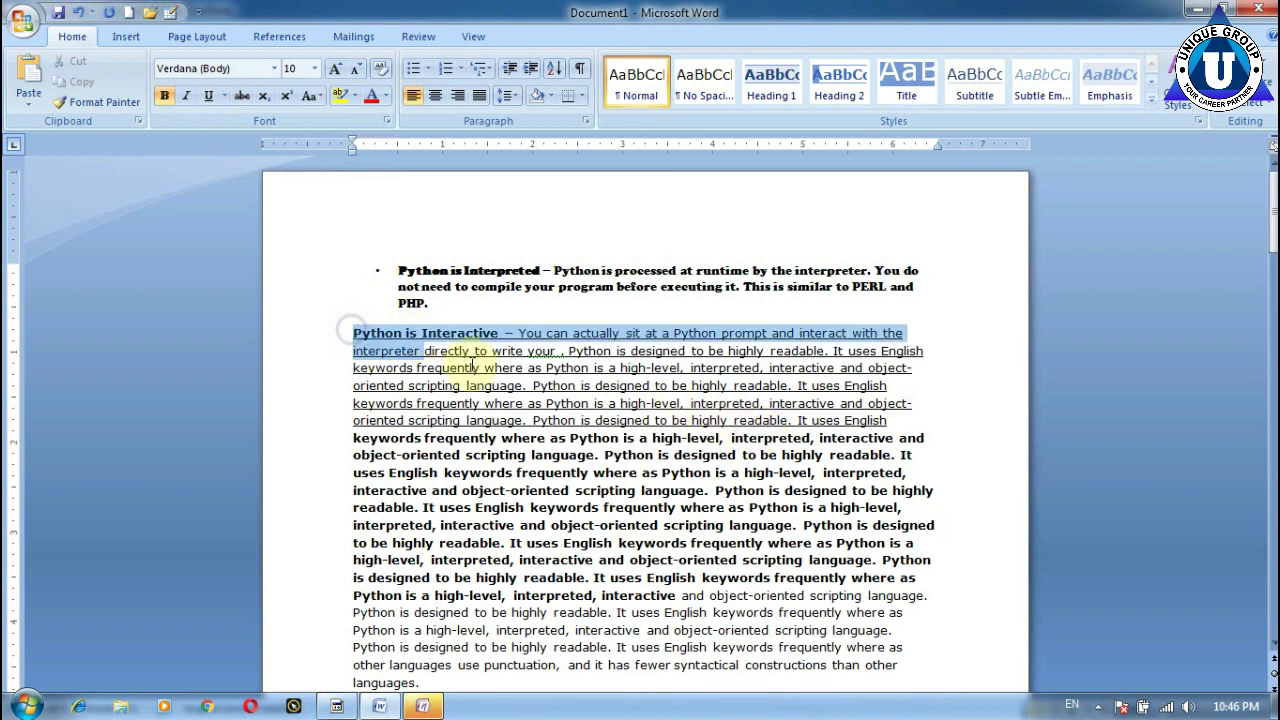
pyautogui.click(912, 437)
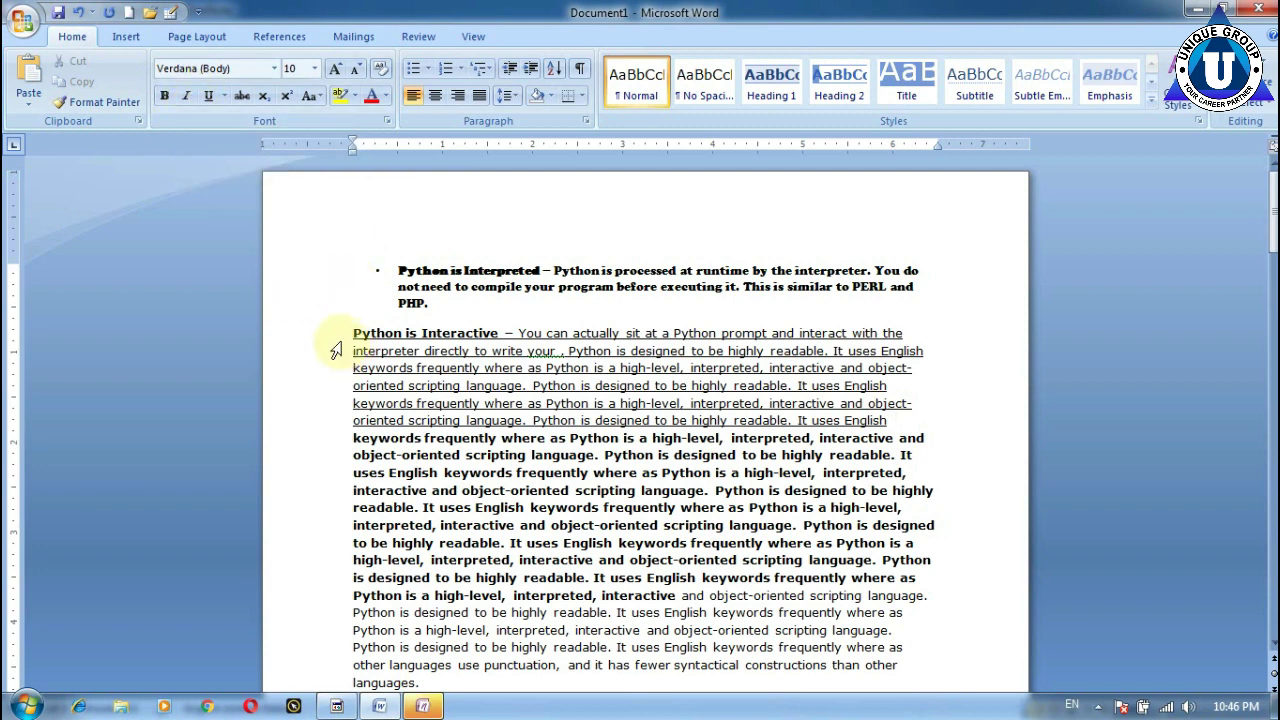
pyautogui.moveTo(354, 333)
pyautogui.mouseDown()
pyautogui.moveTo(728, 365)
pyautogui.moveTo(915, 422)
pyautogui.mouseUp()
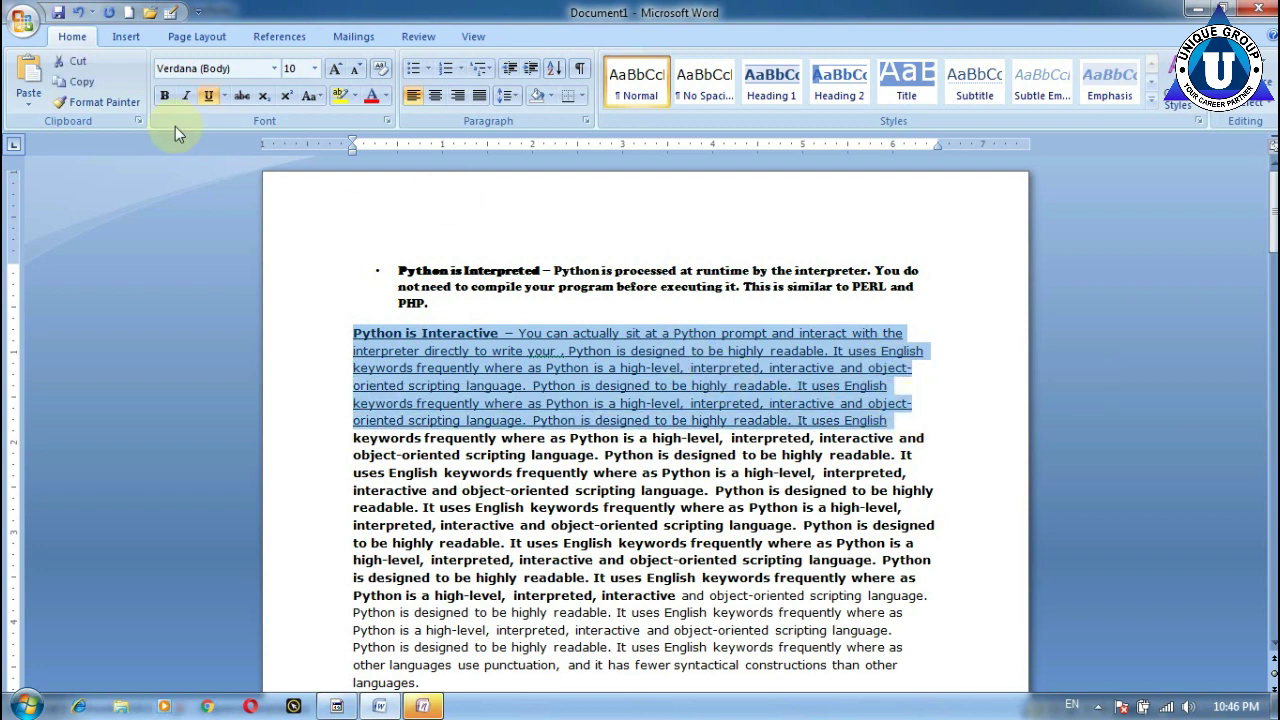
pyautogui.click(187, 101)
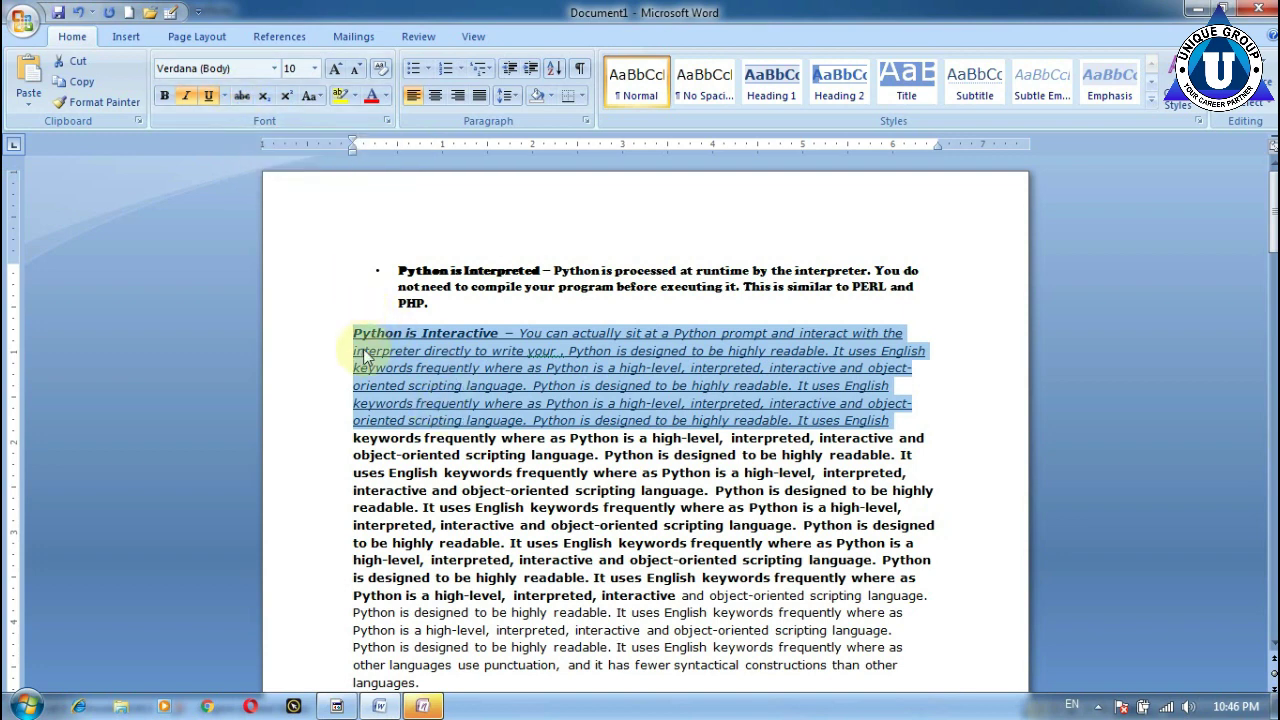
# Apply Strikethrough to the italic, underlined opening six lines of the paragraph.
pyautogui.moveTo(354, 323)
pyautogui.mouseDown()
pyautogui.moveTo(378, 351)
pyautogui.moveTo(895, 428)
pyautogui.mouseUp()
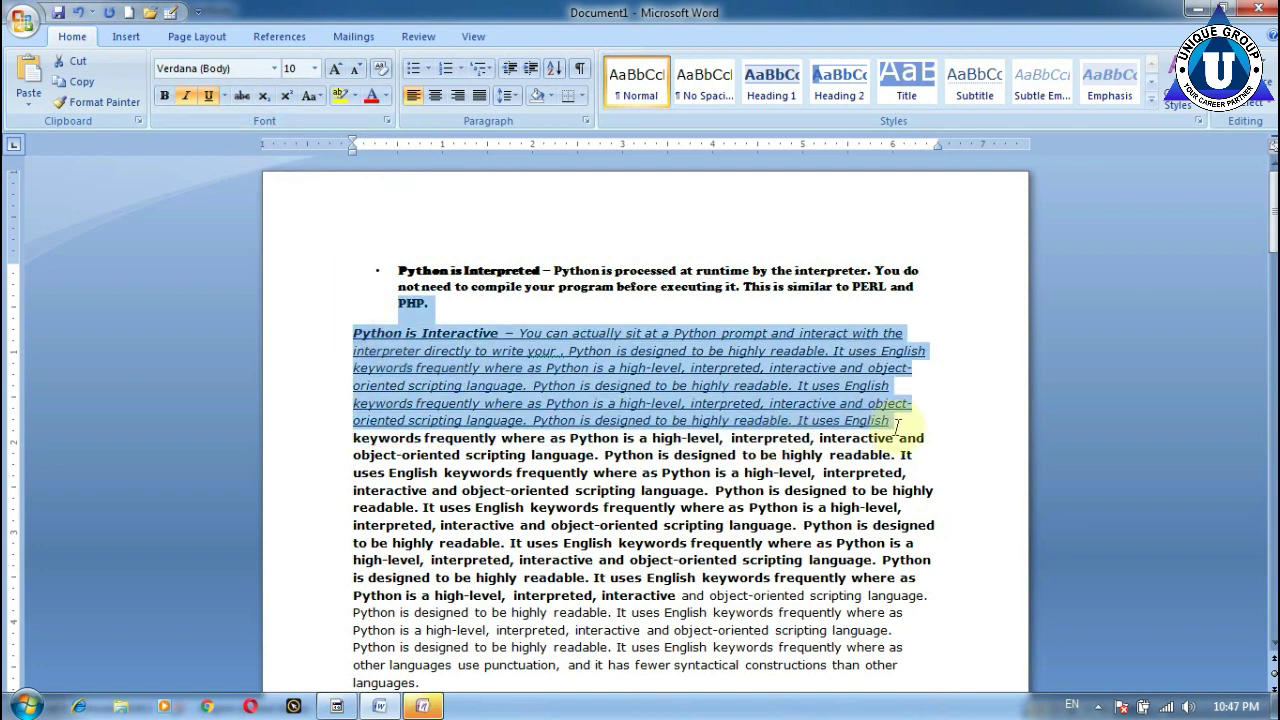
pyautogui.click(243, 96)
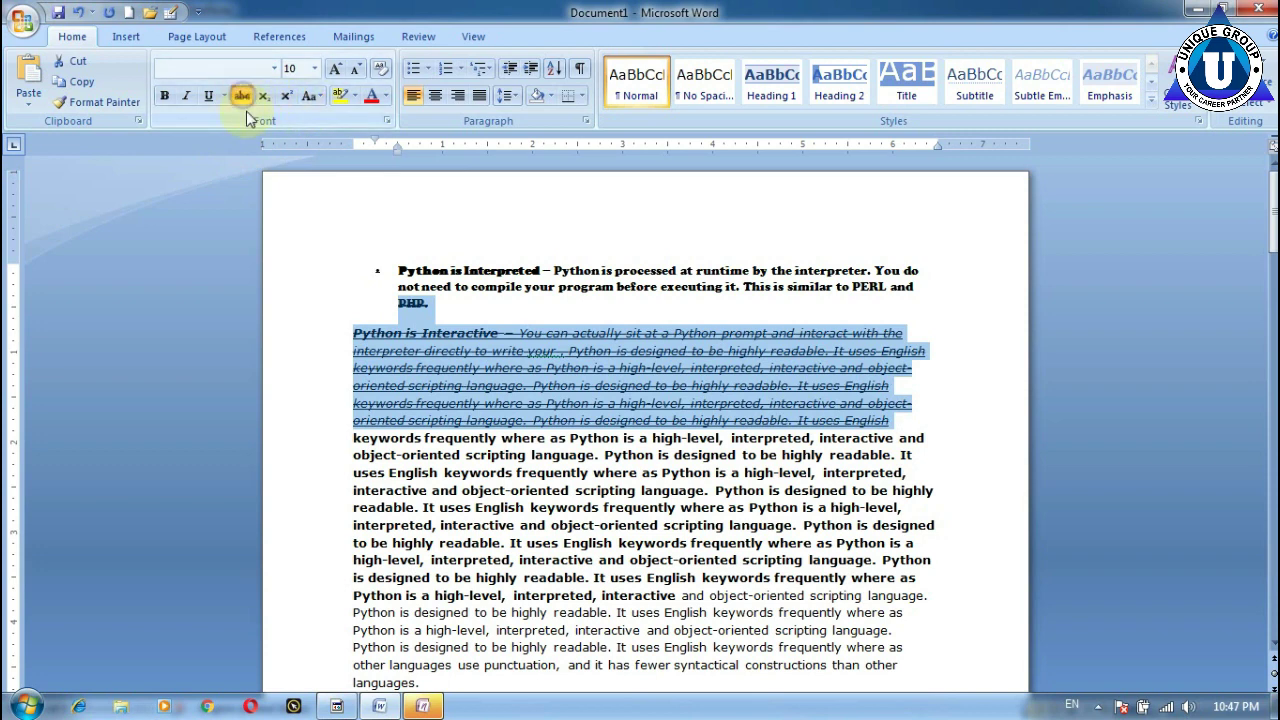
pyautogui.click(725, 420)
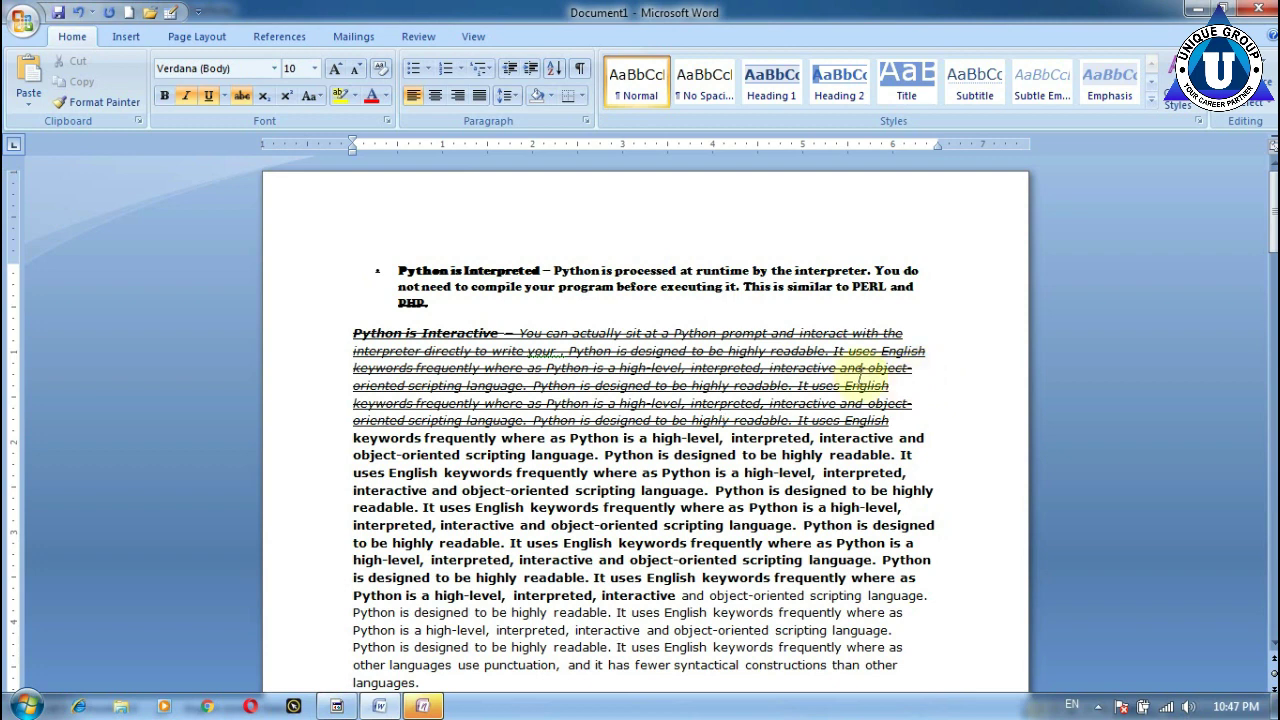
pyautogui.moveTo(352, 333)
pyautogui.mouseDown()
pyautogui.moveTo(436, 385)
pyautogui.moveTo(920, 420)
pyautogui.mouseUp()
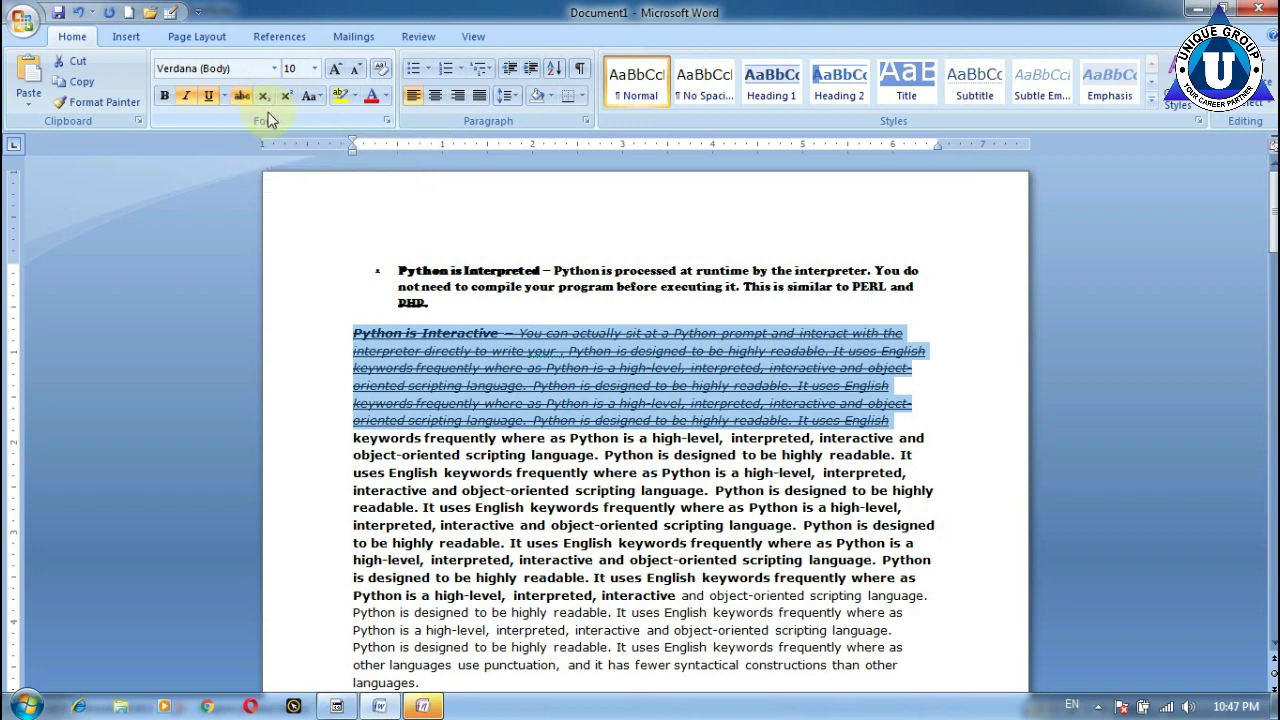
# Delete the opening bullet and first struck-through lines, leaving a new blank top line.
pyautogui.moveTo(399, 265); pyautogui.dragTo(484, 403)
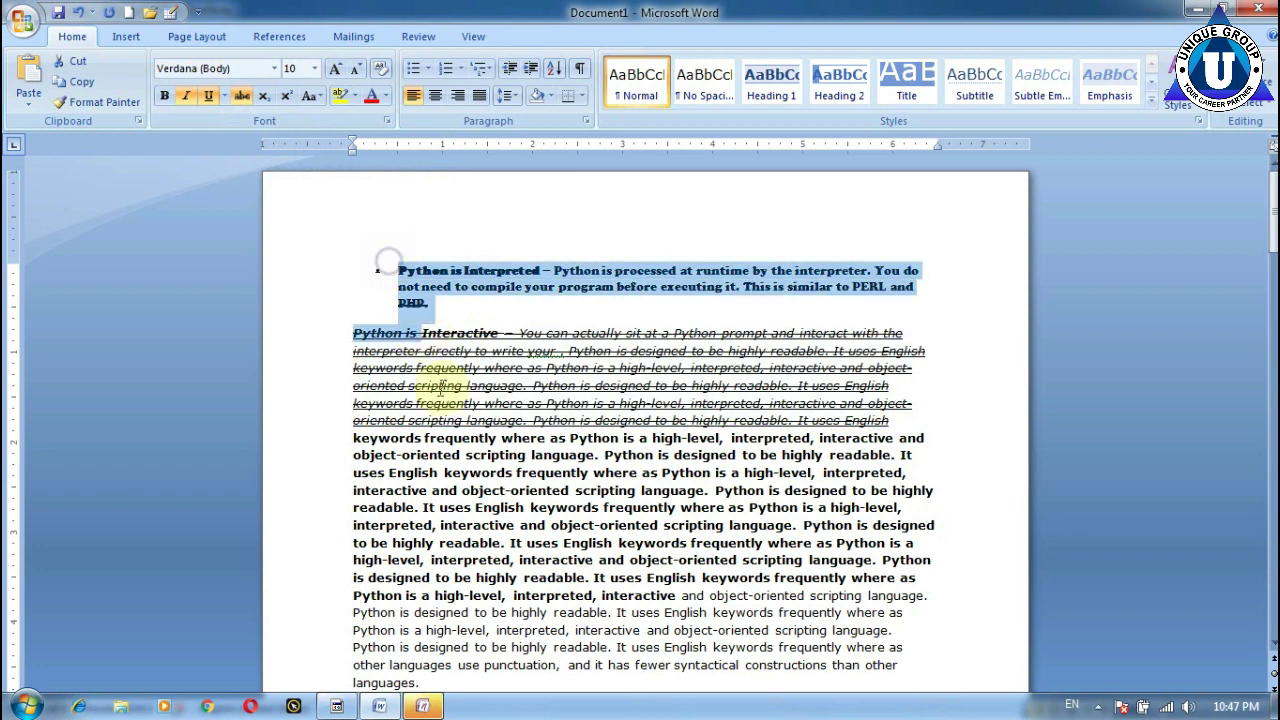
pyautogui.press('Delete')
pyautogui.click(355, 270)
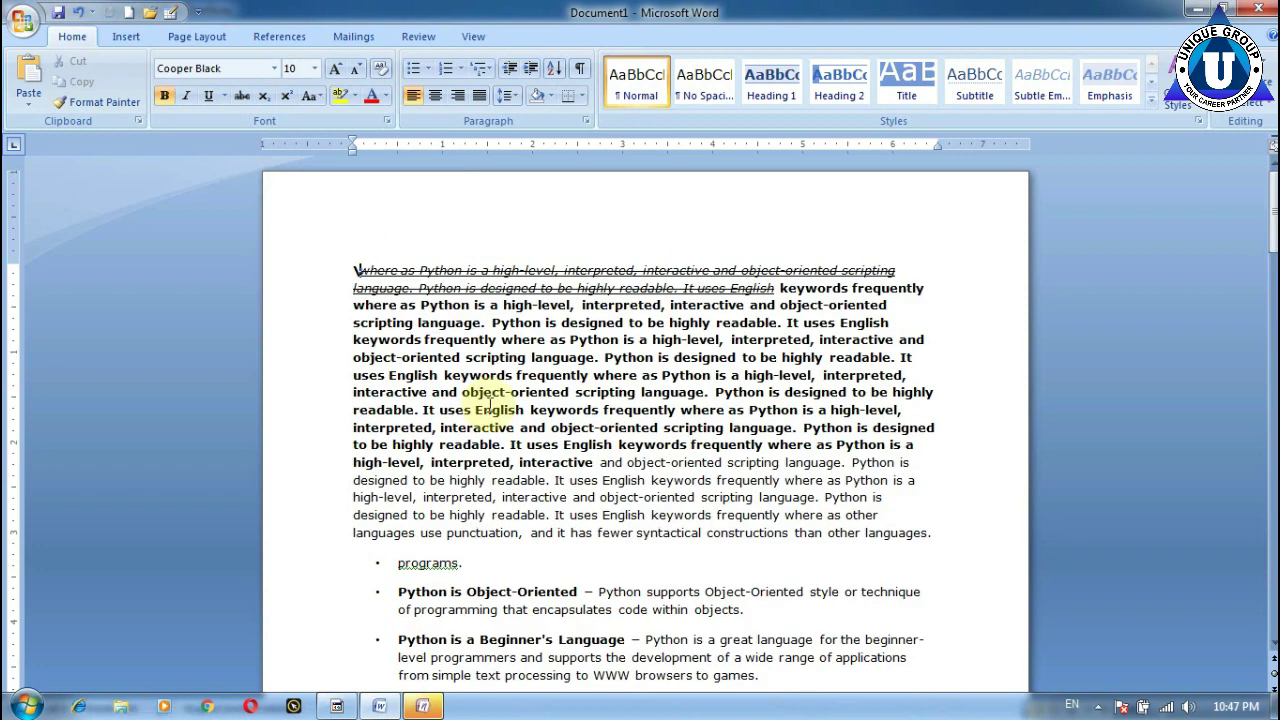
pyautogui.press('Return')
pyautogui.press('Return')
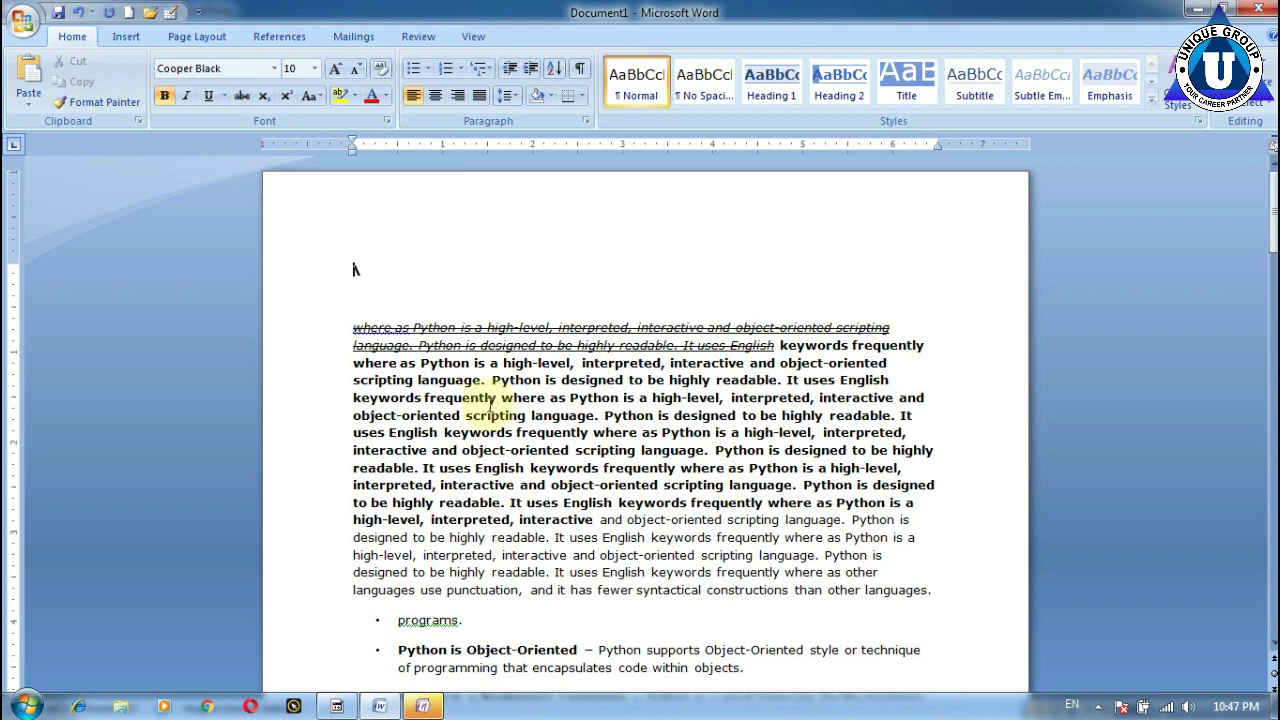
pyautogui.write('jtu')
pyautogui.press('BackSpace')
pyautogui.press('BackSpace')
pyautogui.press('BackSpace')
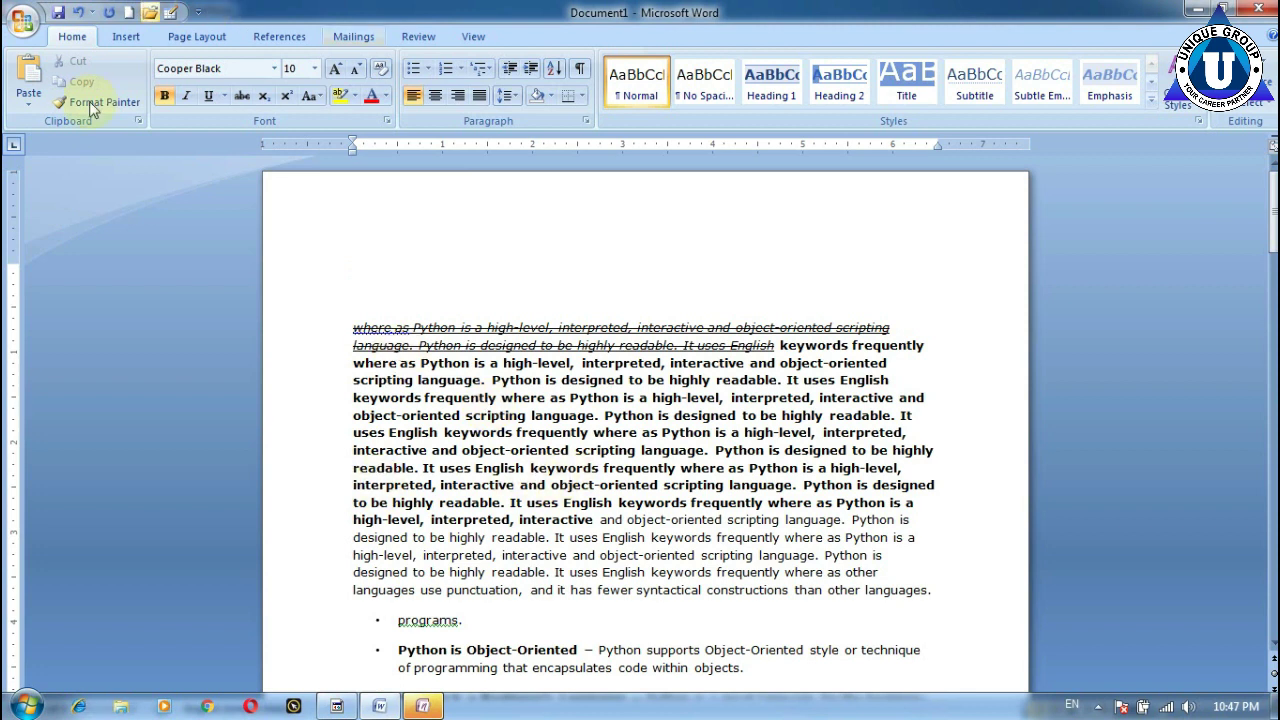
# Switch the font to Mangal and type 6 on the new top line.
pyautogui.click(274, 68)
pyautogui.click(205, 155)
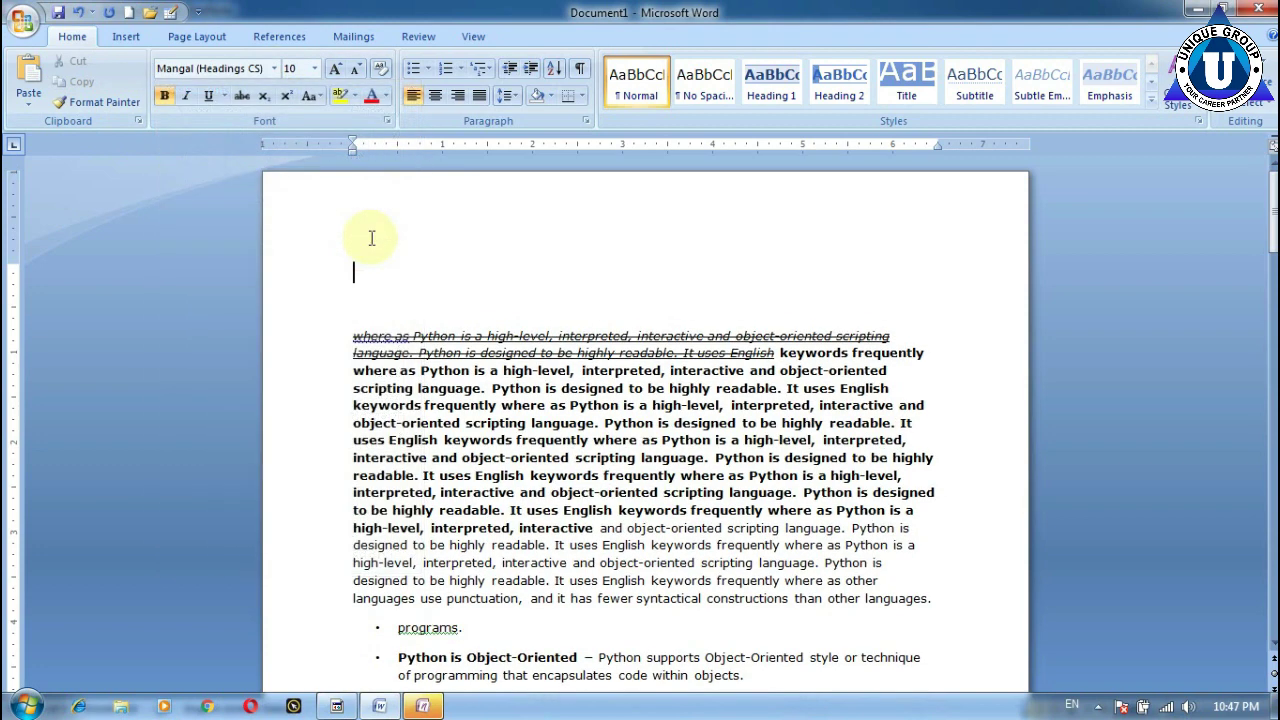
pyautogui.write('nfkhfnhmvkh')
pyautogui.moveTo(432, 273); pyautogui.dragTo(350, 277)
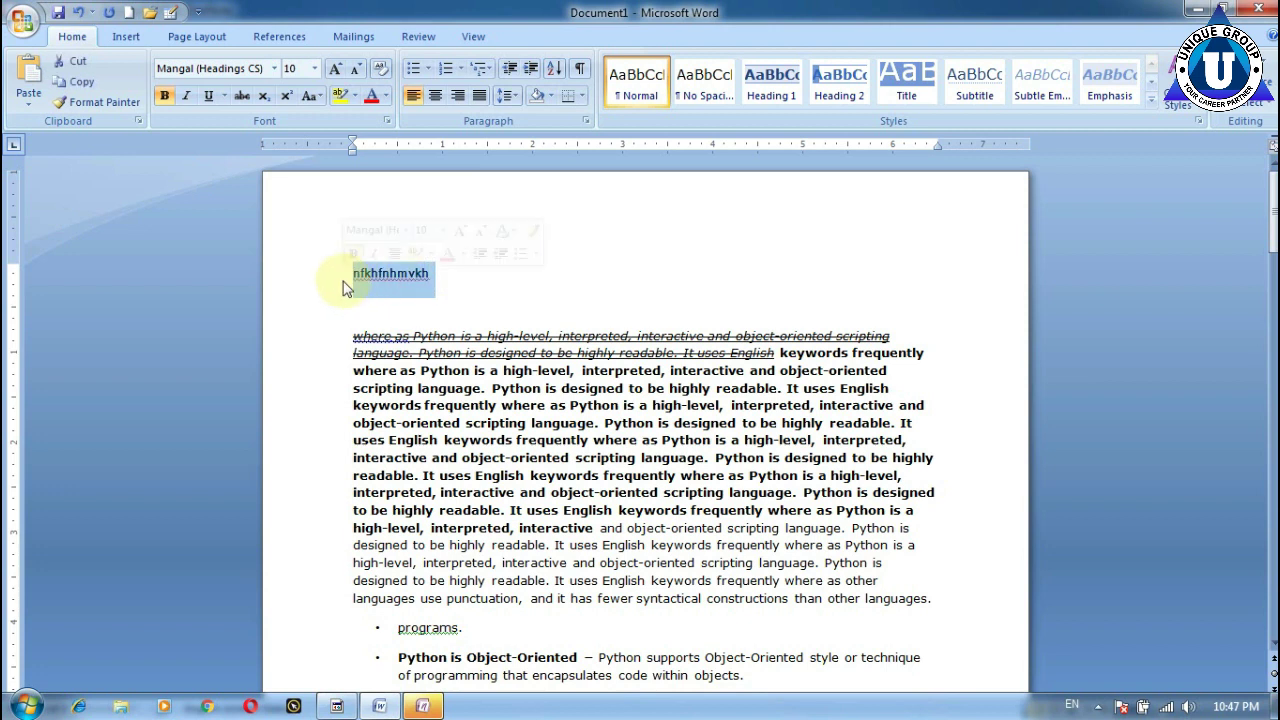
pyautogui.write('6')
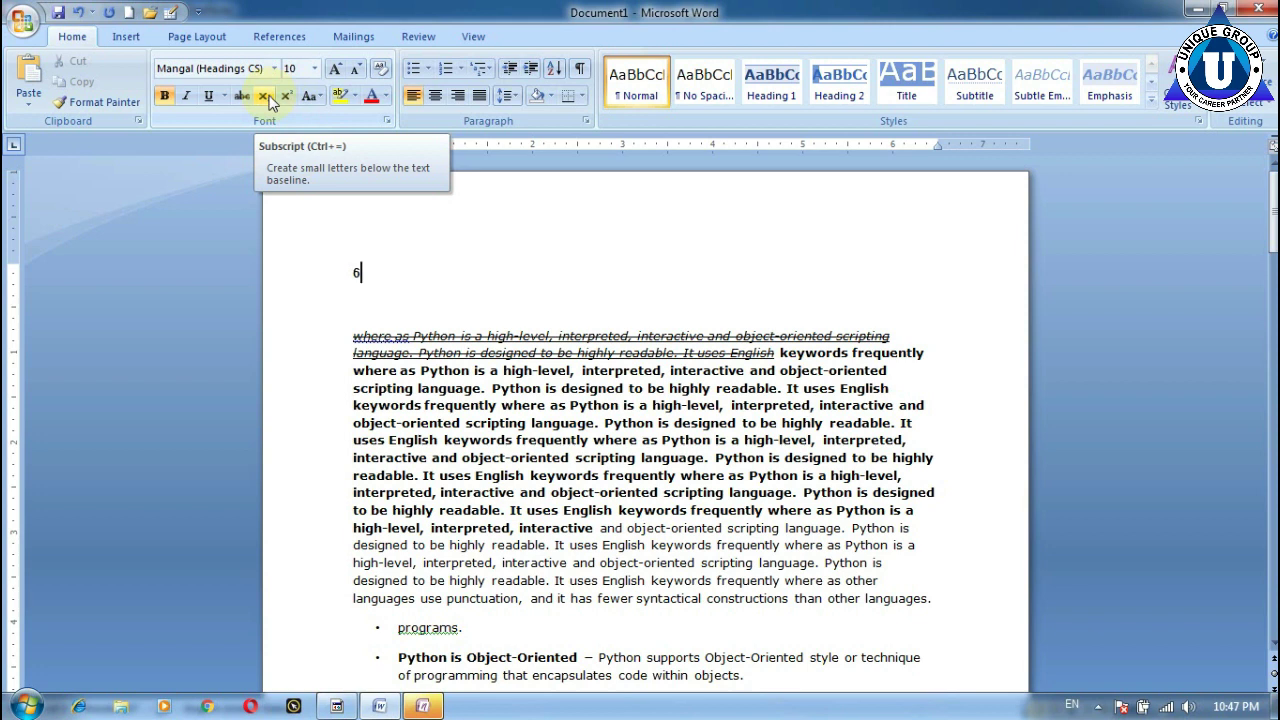
# Add a 2 after the 6 and format it as superscript, giving 6².
pyautogui.click(268, 96)
pyautogui.write('2')
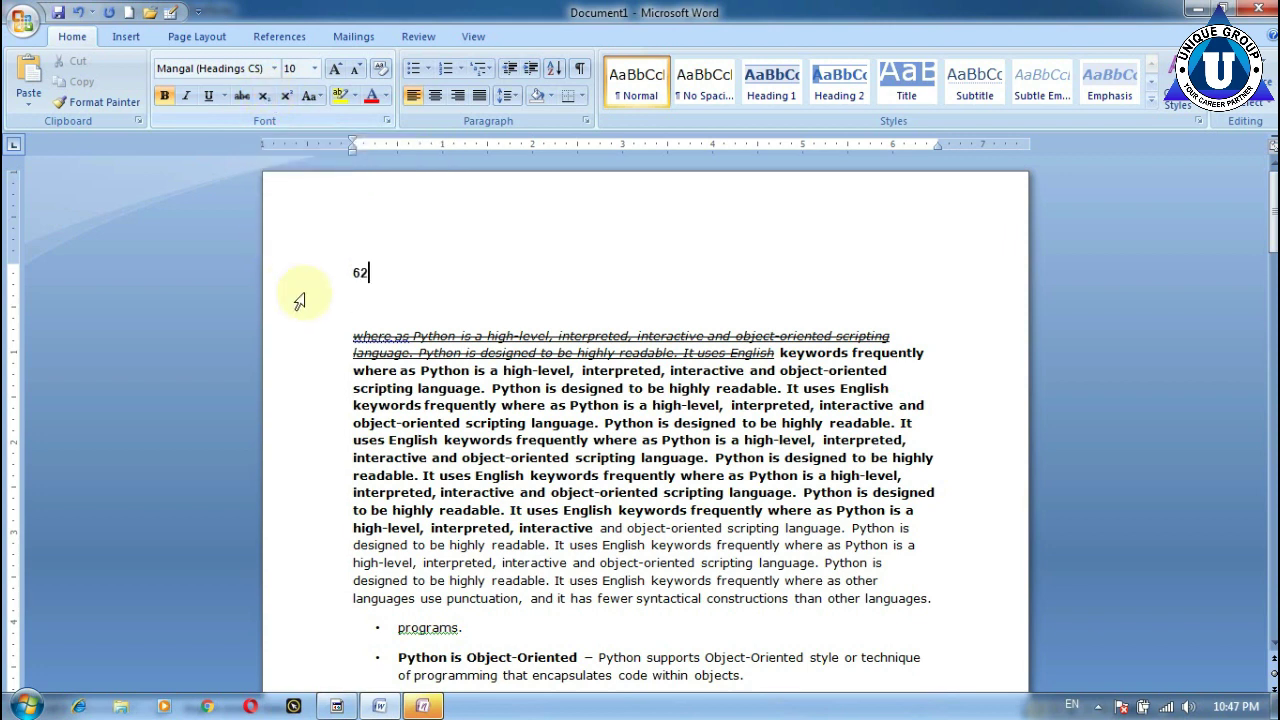
pyautogui.moveTo(370, 276); pyautogui.dragTo(359, 276)
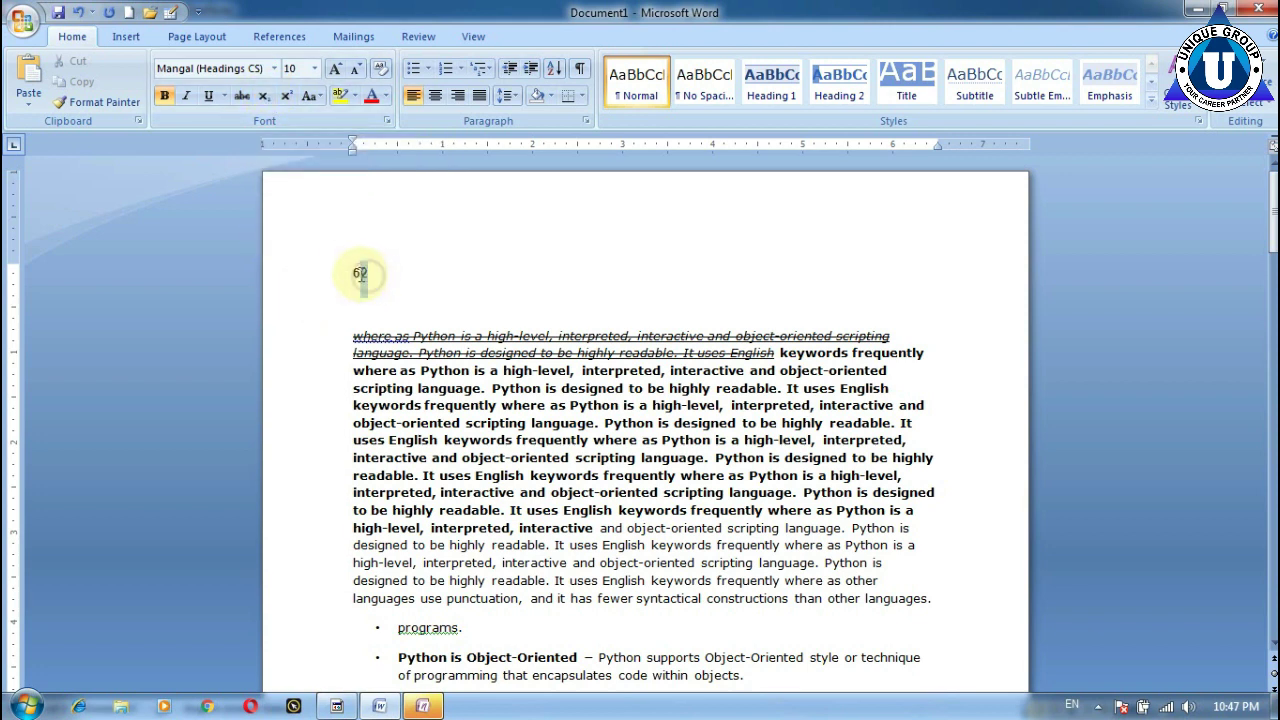
pyautogui.click(265, 97)
pyautogui.click(495, 318)
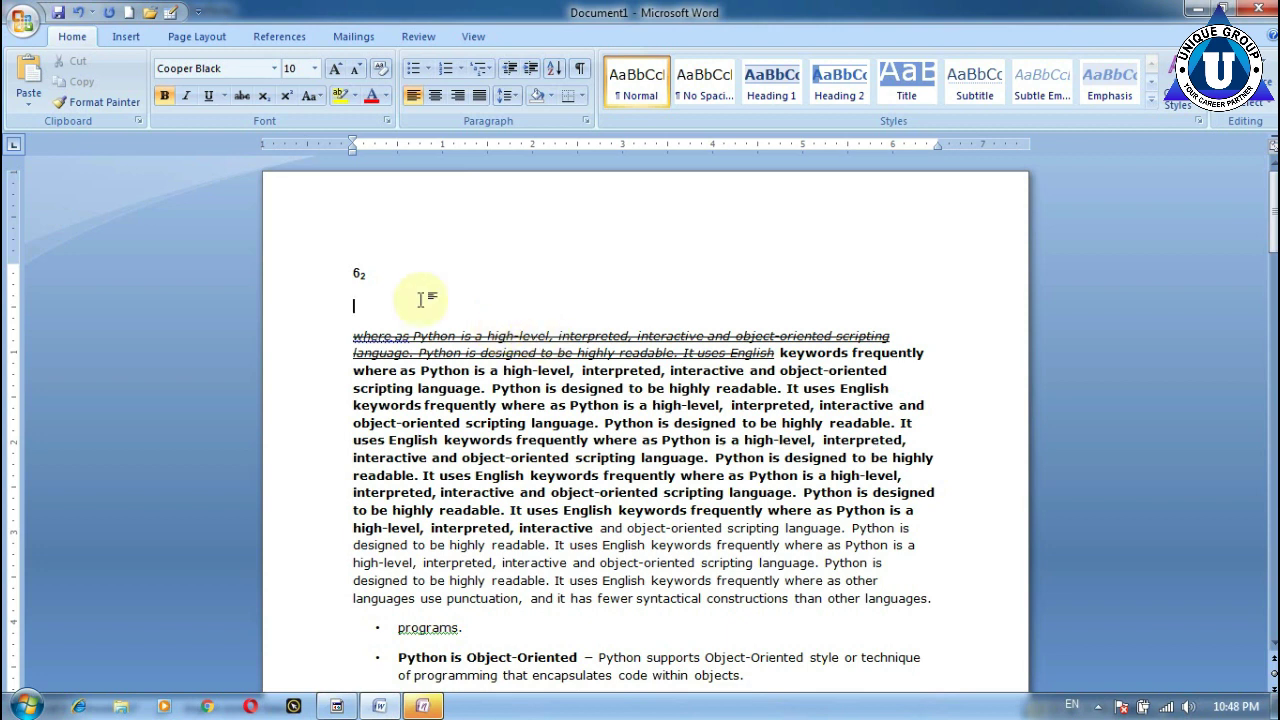
pyautogui.moveTo(368, 274); pyautogui.dragTo(361, 274)
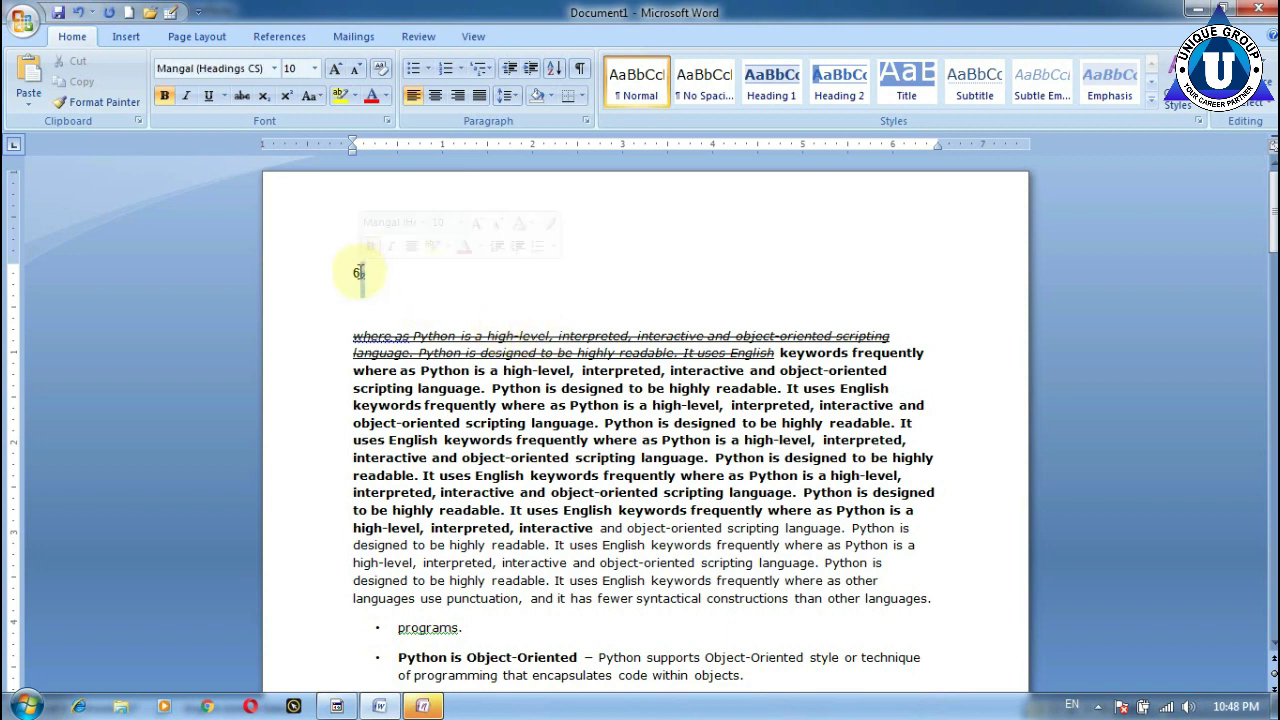
pyautogui.click(286, 95)
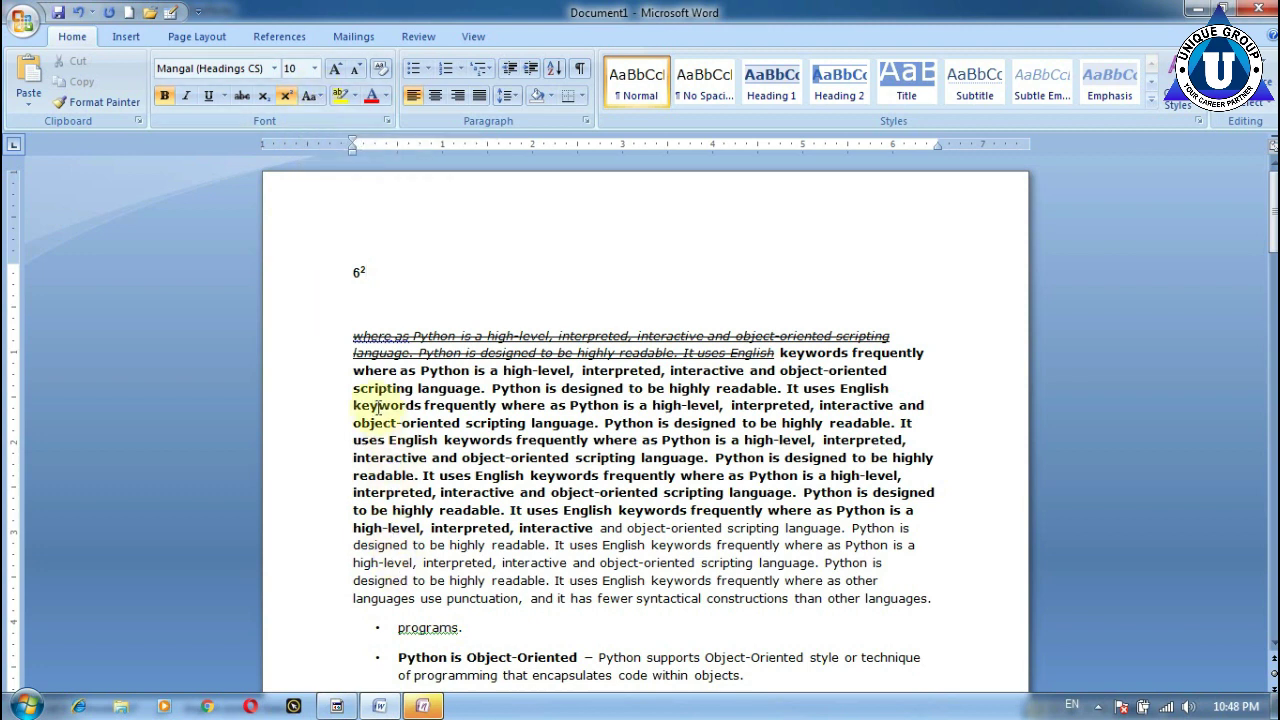
pyautogui.moveTo(352, 372)
pyautogui.mouseDown()
pyautogui.moveTo(482, 388)
pyautogui.moveTo(893, 393)
pyautogui.mouseUp()
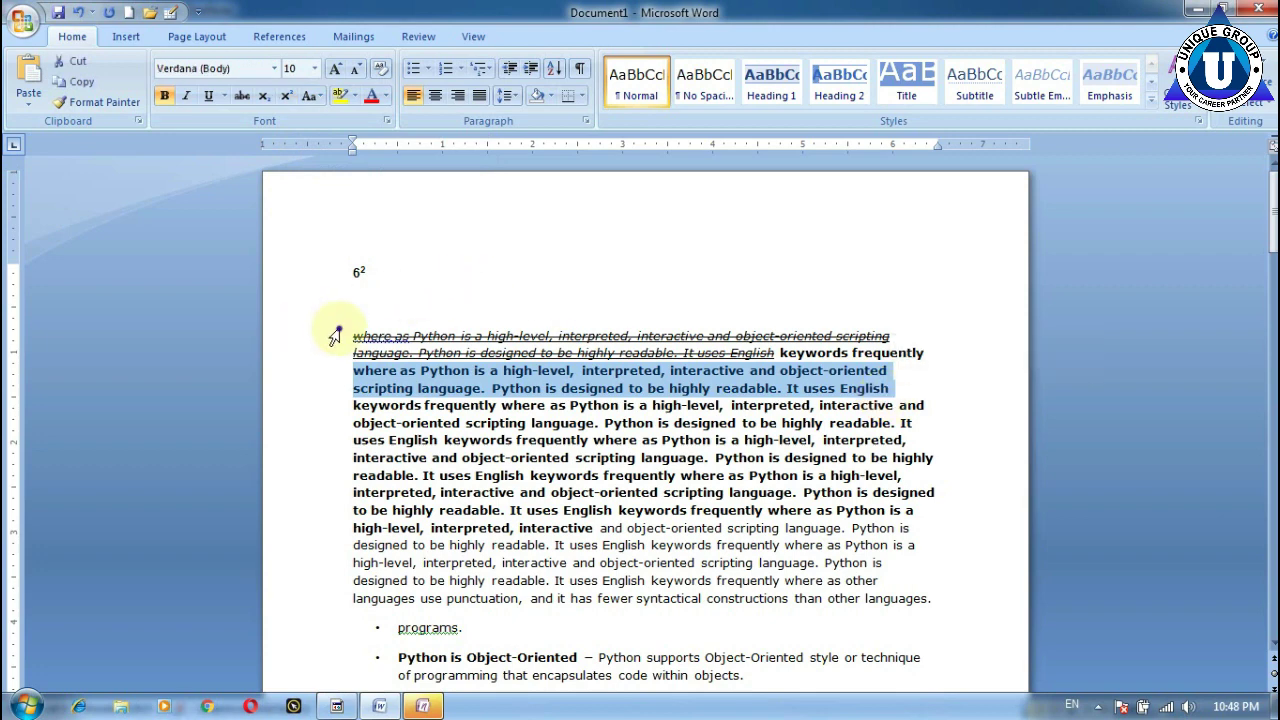
pyautogui.moveTo(354, 337); pyautogui.dragTo(925, 405)
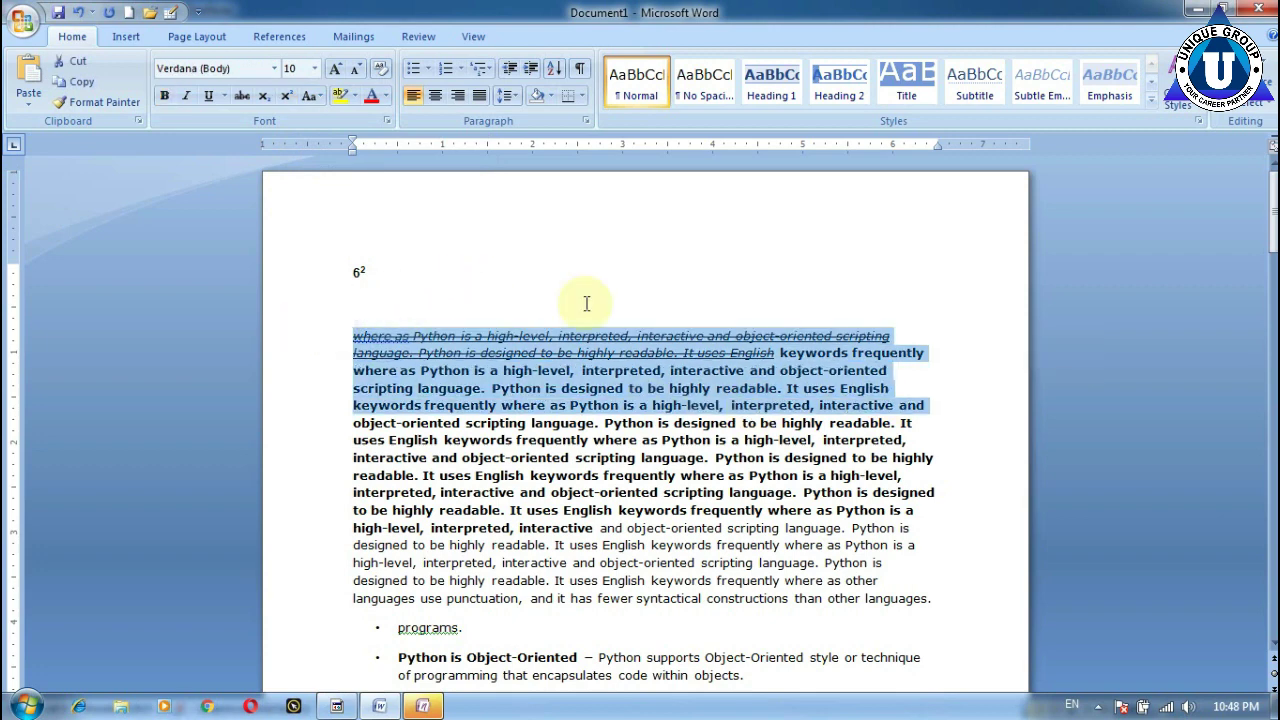
pyautogui.click(241, 97)
pyautogui.click(241, 97)
pyautogui.click(490, 308)
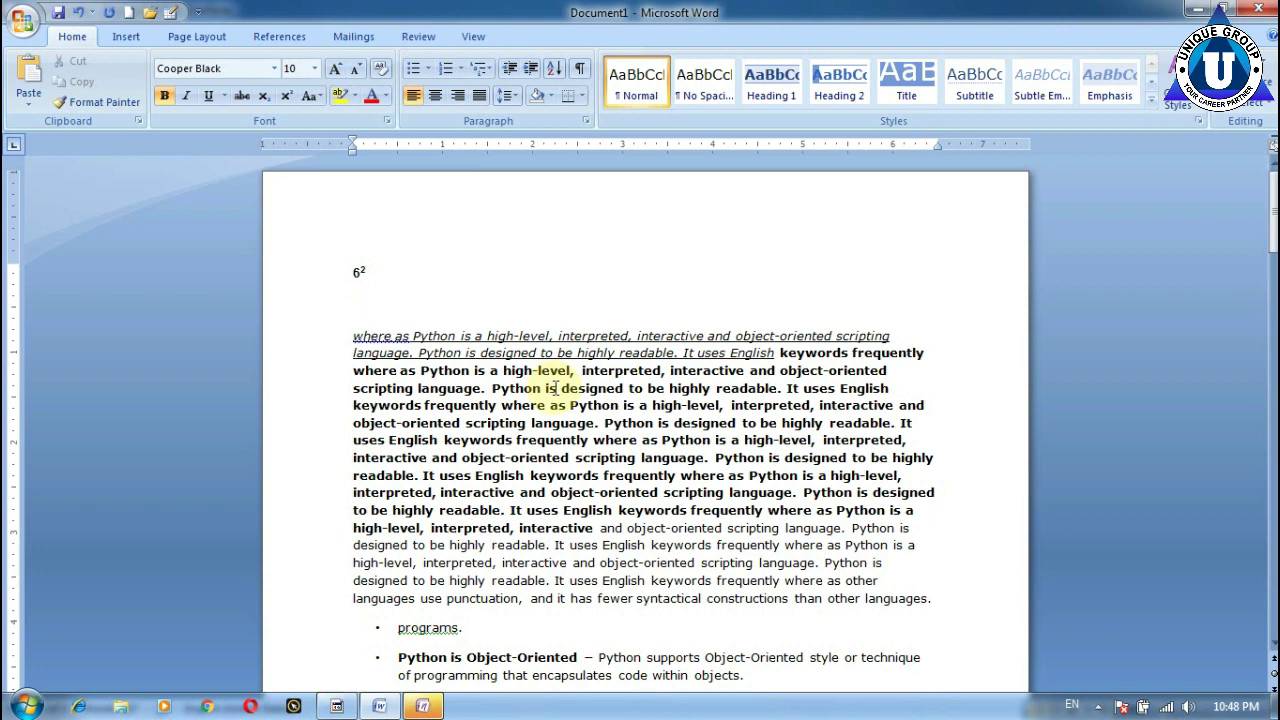
# Select the Python paragraph and apply Sentence case, then lowercase, then UPPERCASE.
pyautogui.moveTo(355, 336)
pyautogui.mouseDown()
pyautogui.moveTo(495, 389)
pyautogui.moveTo(784, 390)
pyautogui.mouseUp()
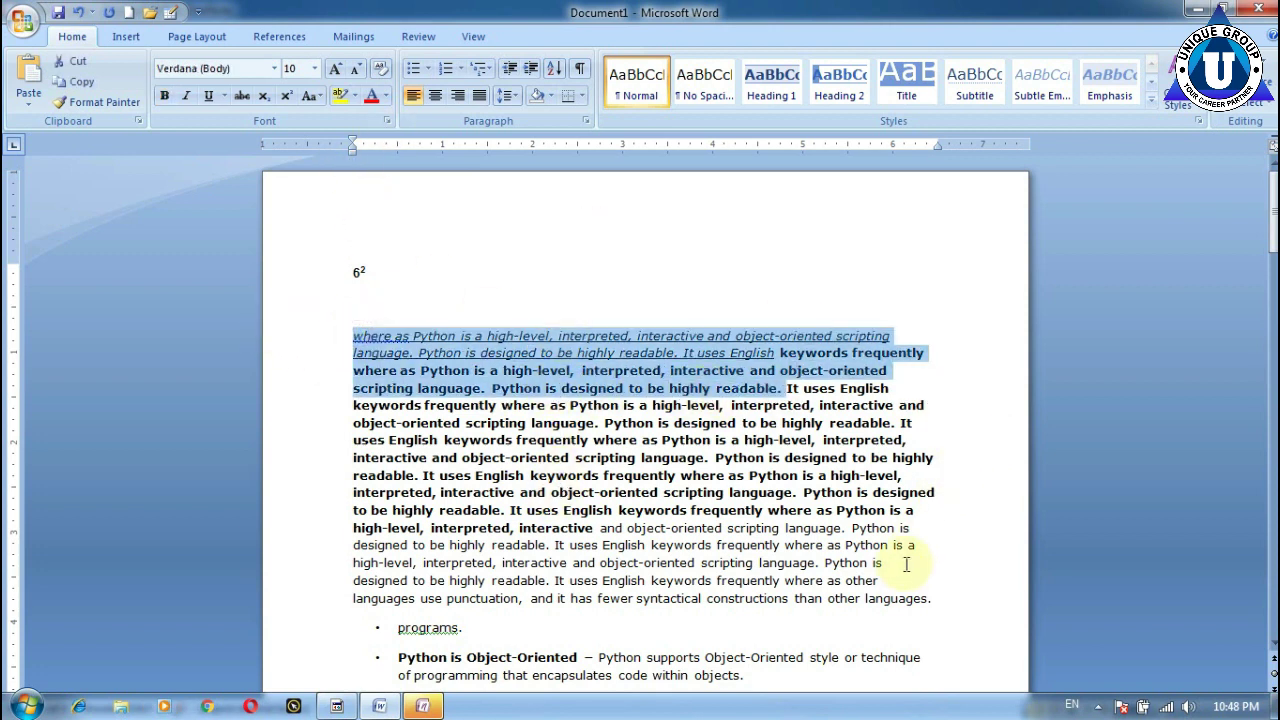
pyautogui.moveTo(948, 602); pyautogui.dragTo(490, 308)
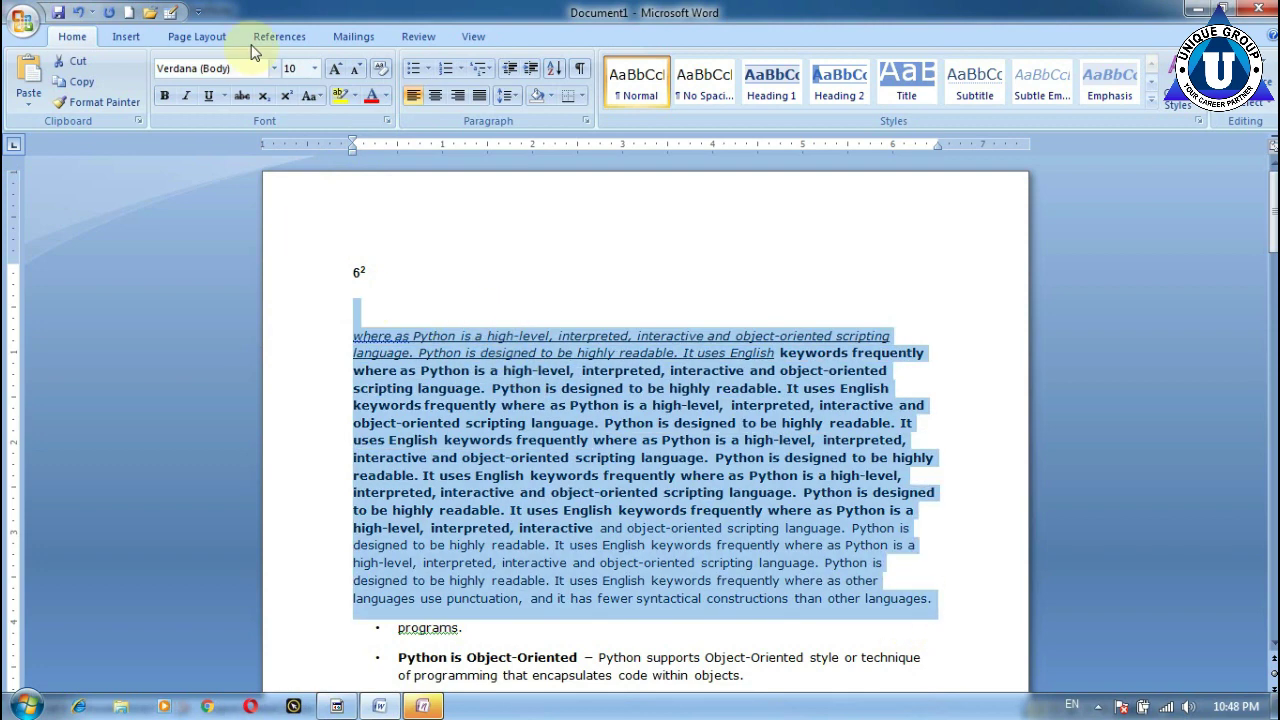
pyautogui.click(385, 96)
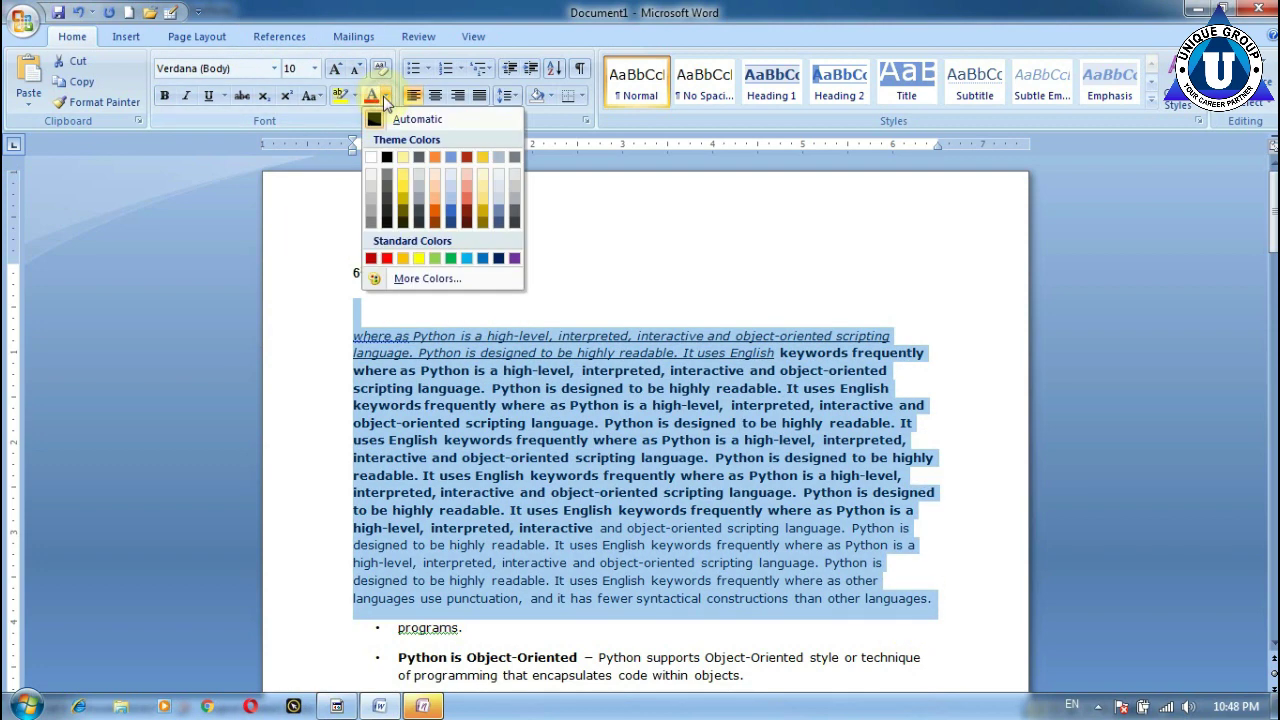
pyautogui.click(320, 100)
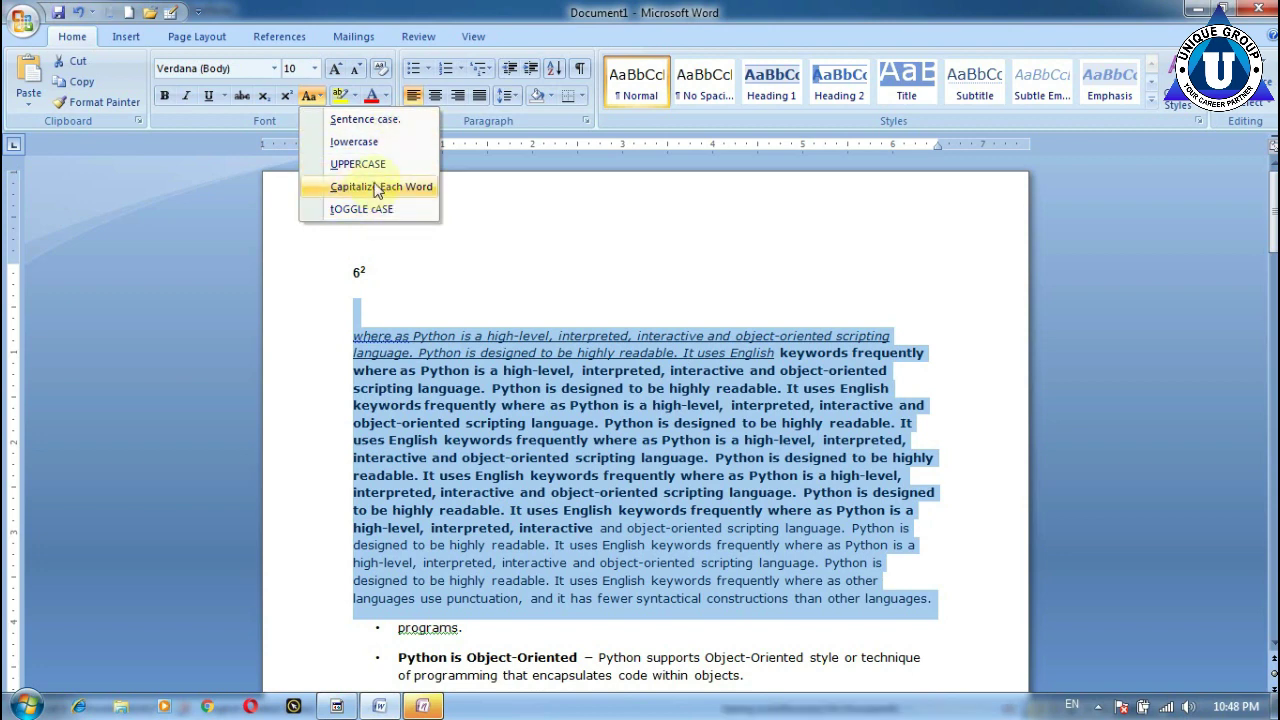
pyautogui.click(362, 119)
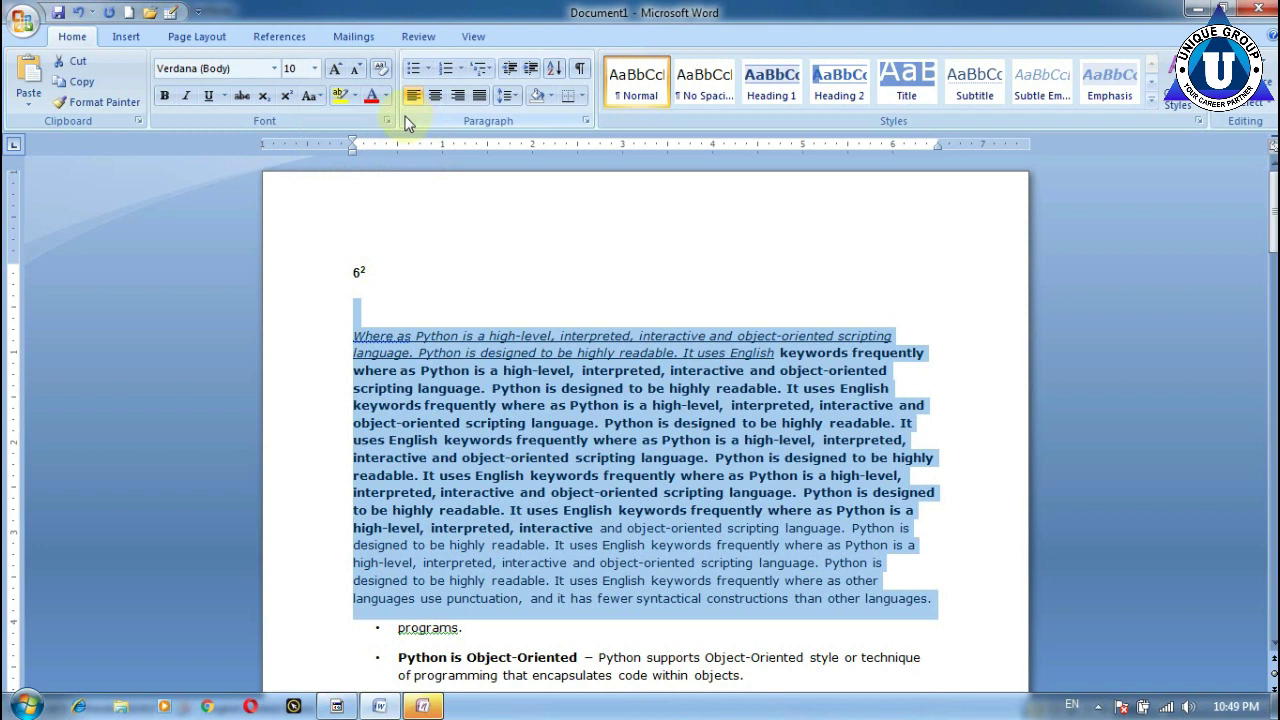
pyautogui.click(320, 96)
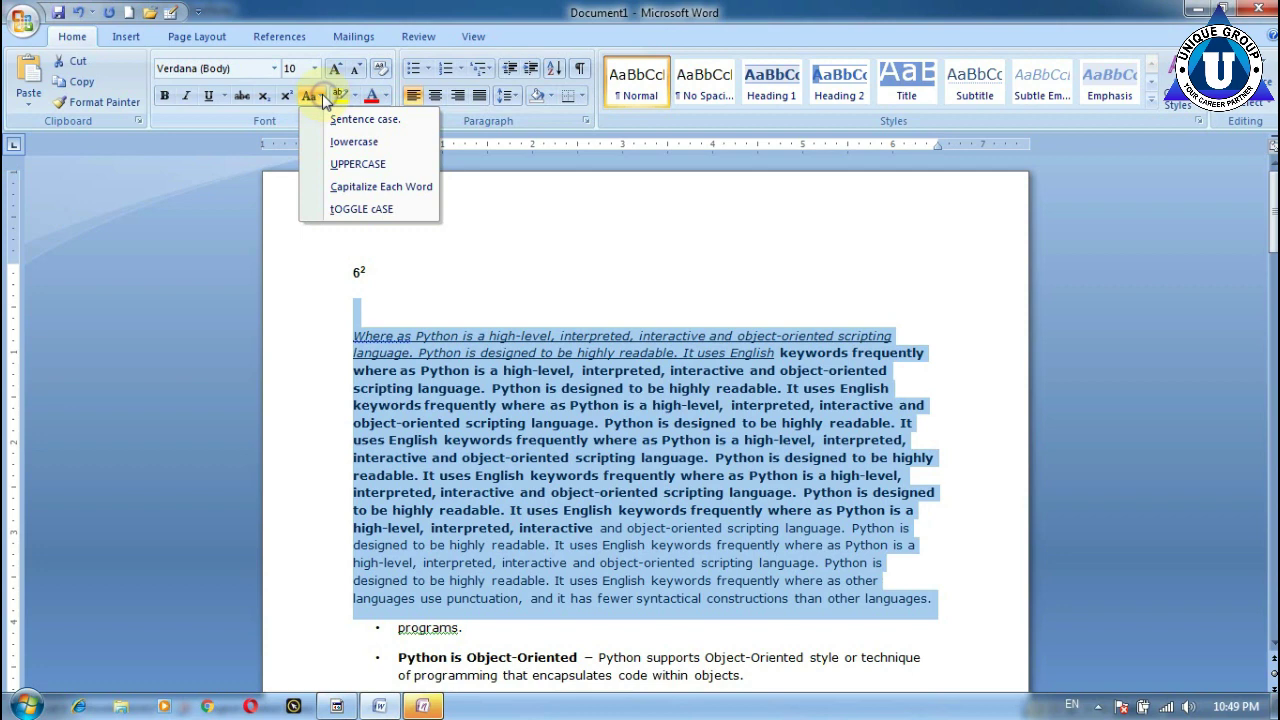
pyautogui.click(343, 142)
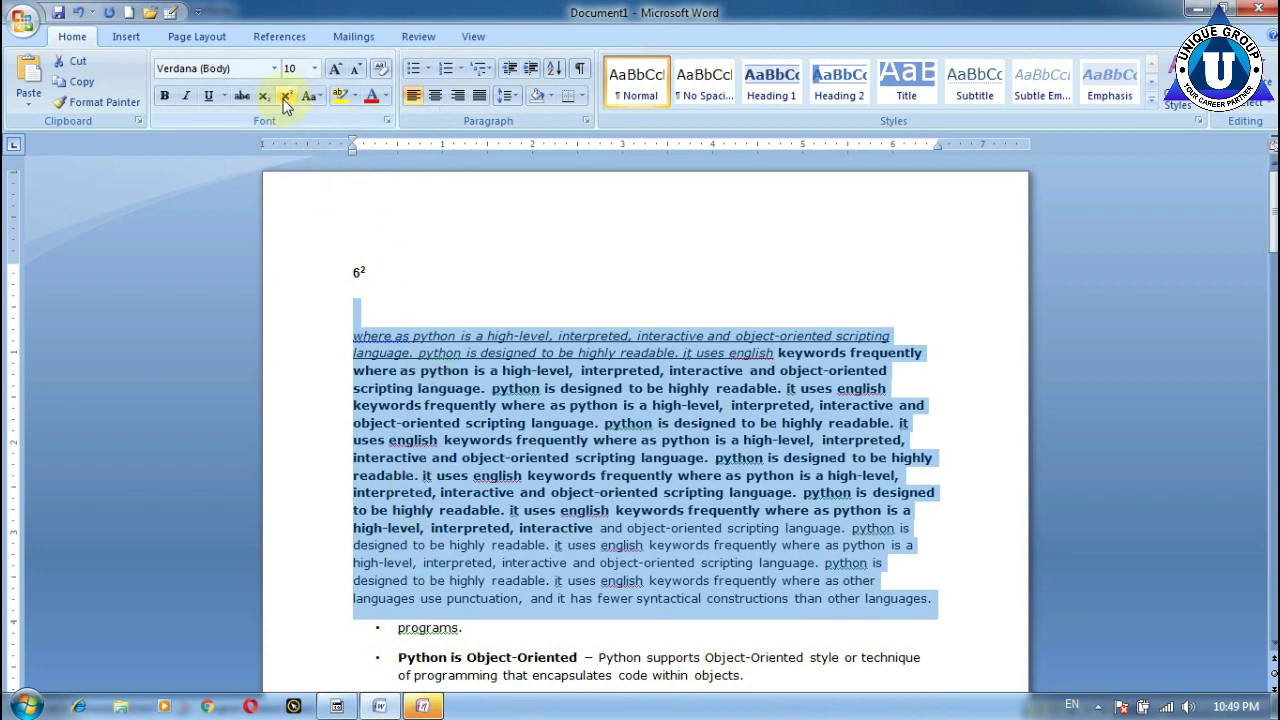
pyautogui.click(320, 96)
pyautogui.click(343, 164)
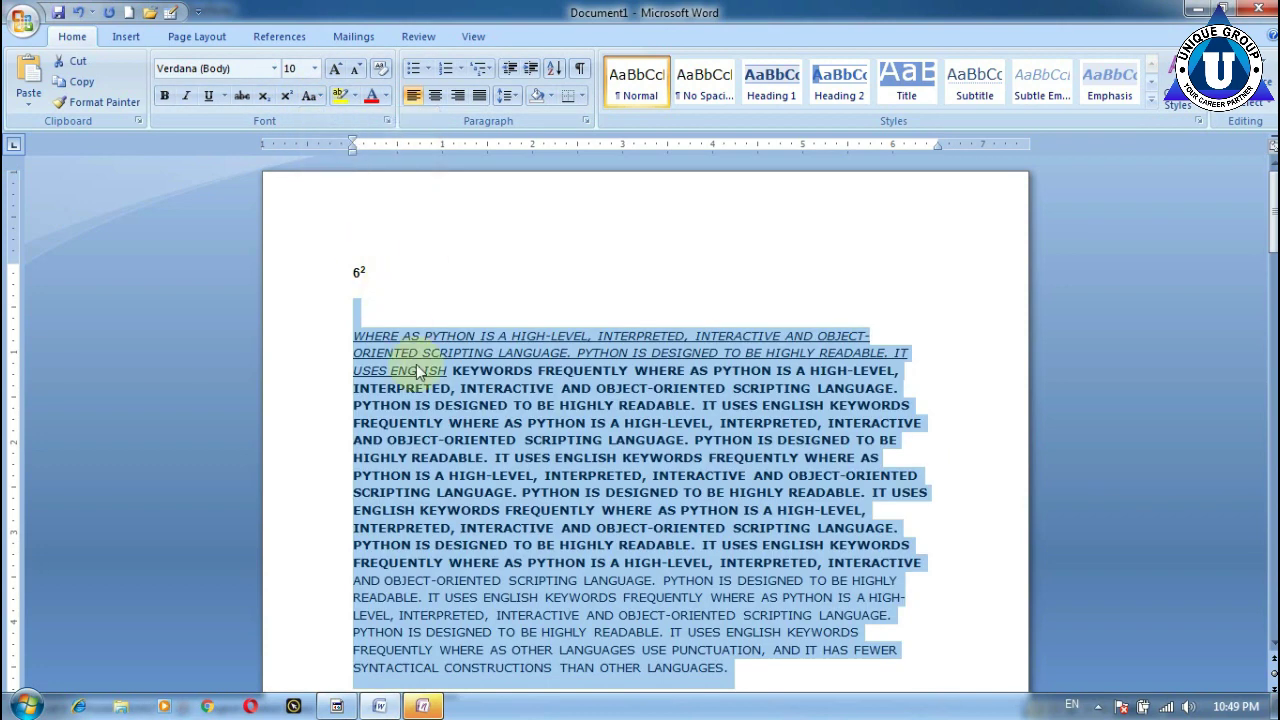
# Apply lowercase and Capitalize Each Word, finishing with tOGGLE cASE.
pyautogui.click(320, 96)
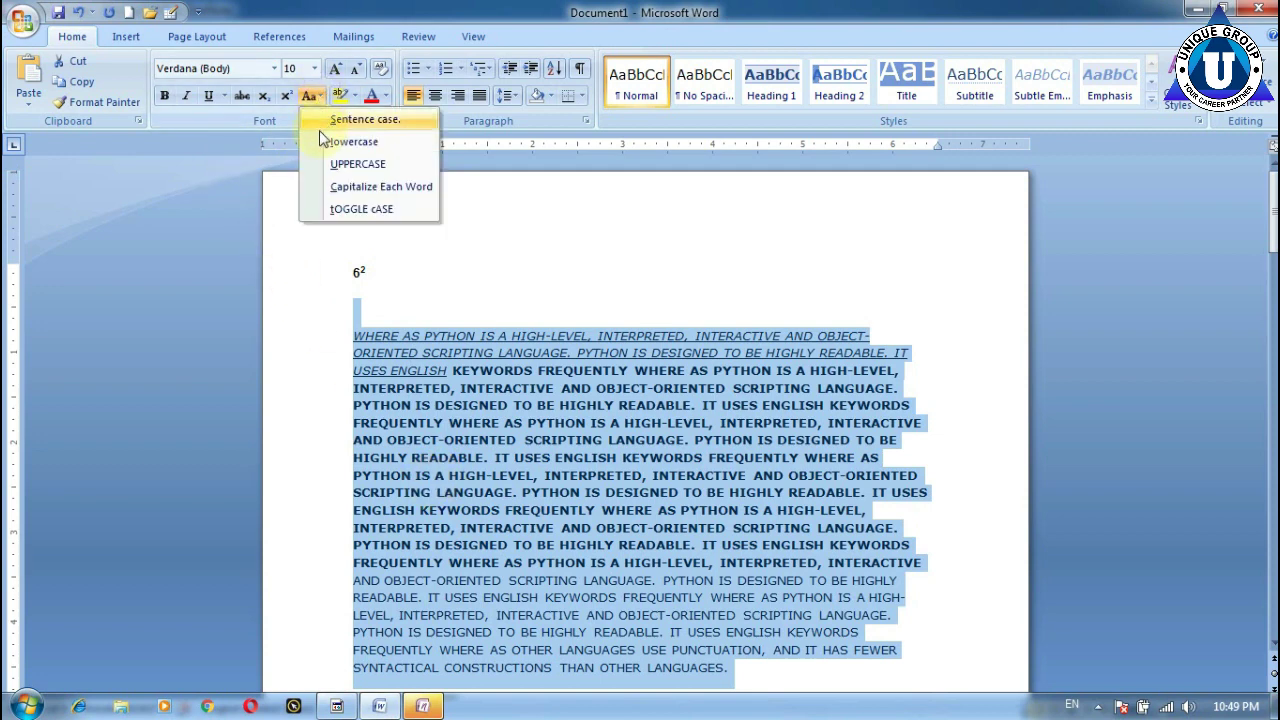
pyautogui.click(340, 187)
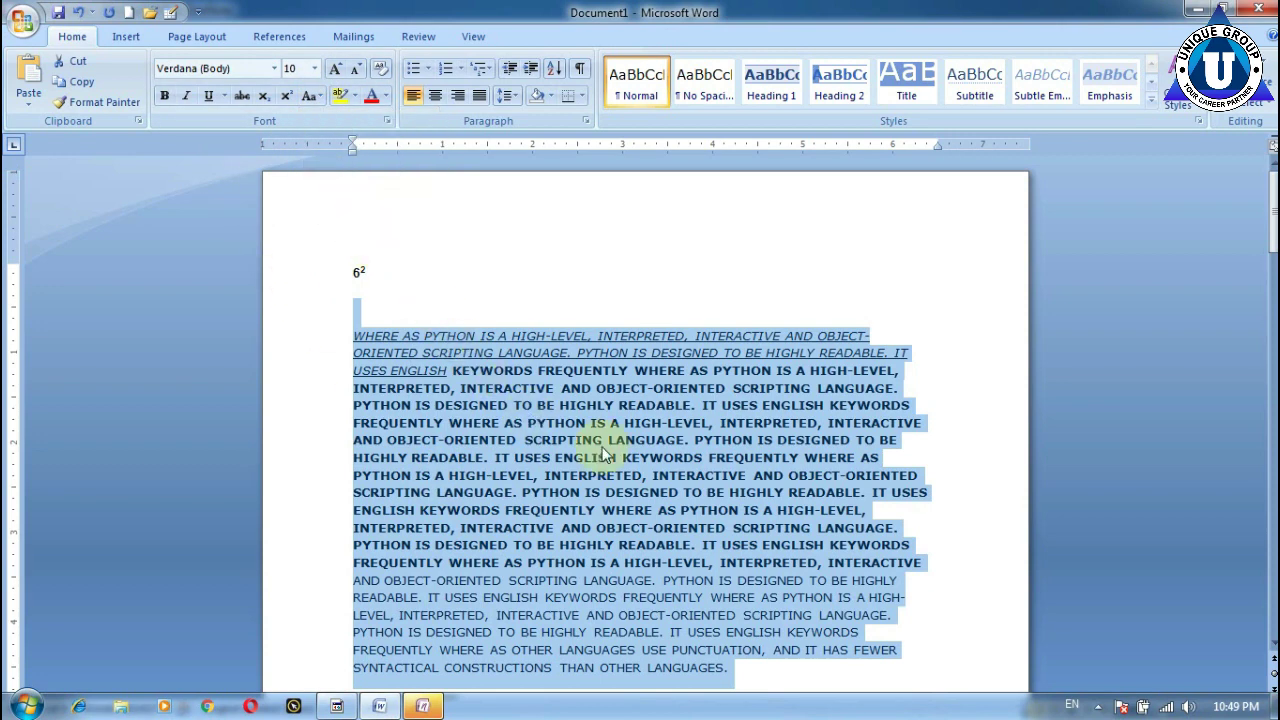
pyautogui.click(320, 96)
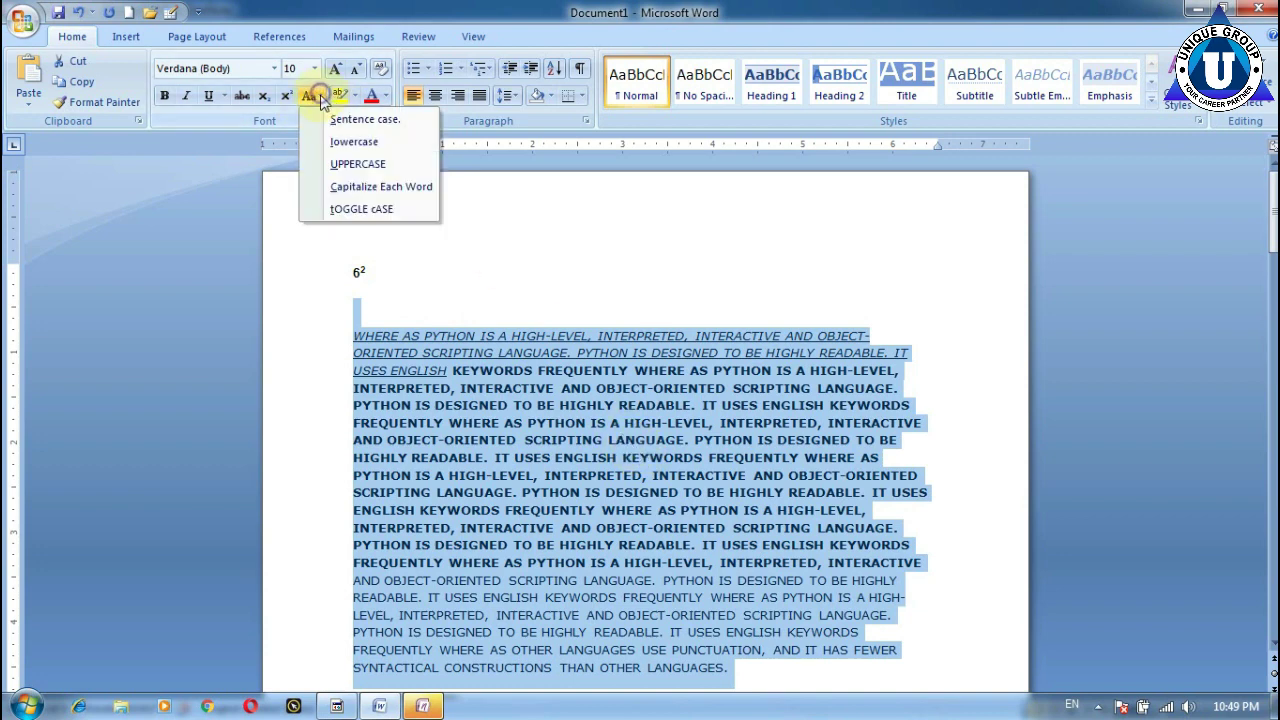
pyautogui.click(337, 119)
pyautogui.click(318, 96)
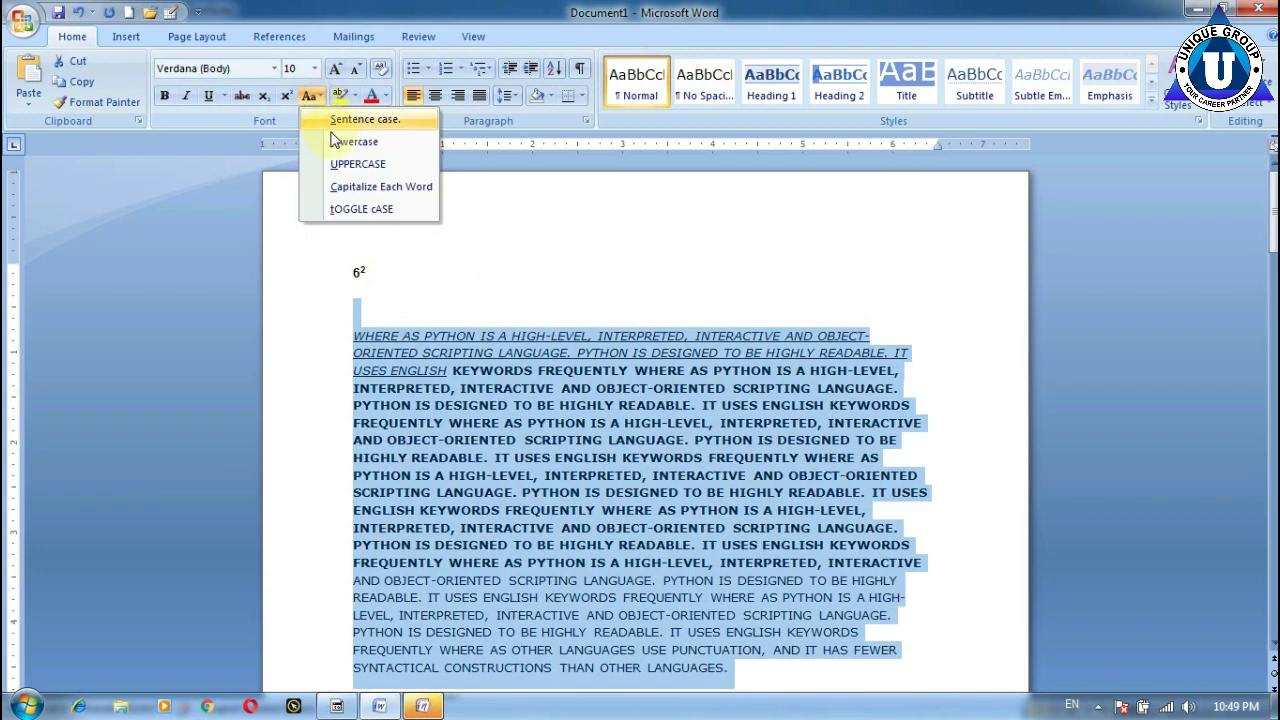
pyautogui.click(338, 139)
pyautogui.click(315, 97)
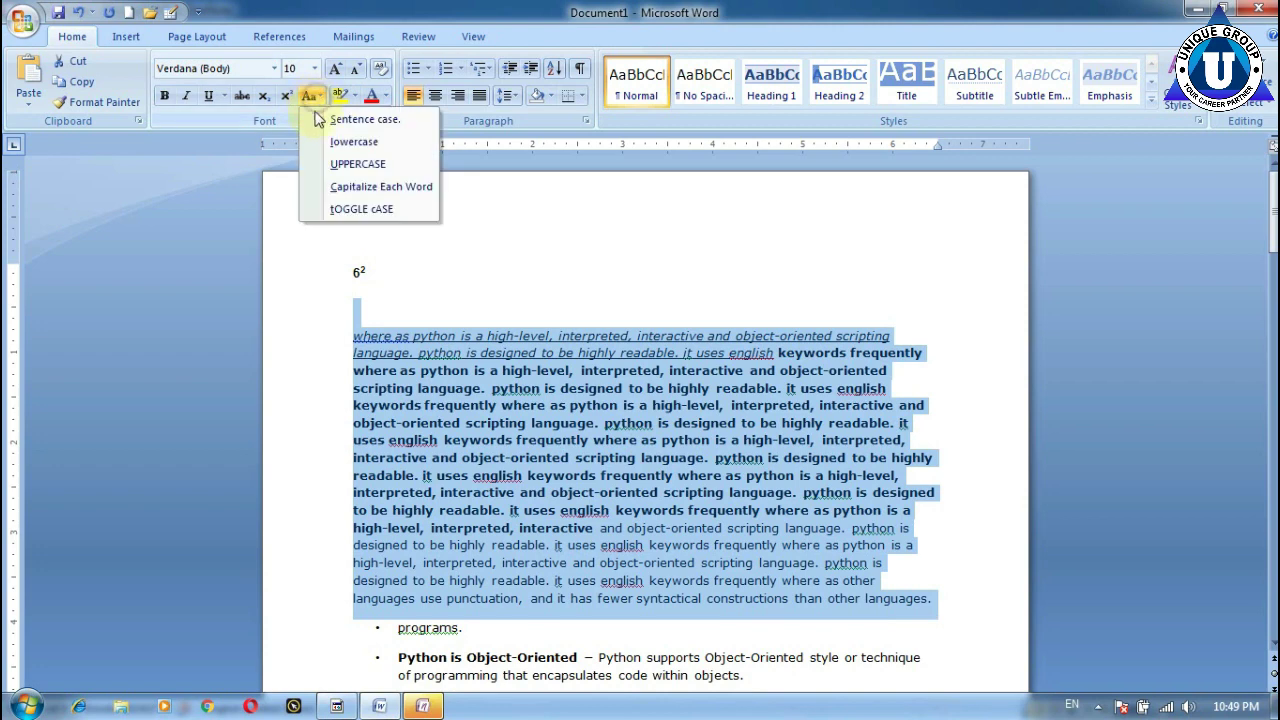
pyautogui.click(380, 187)
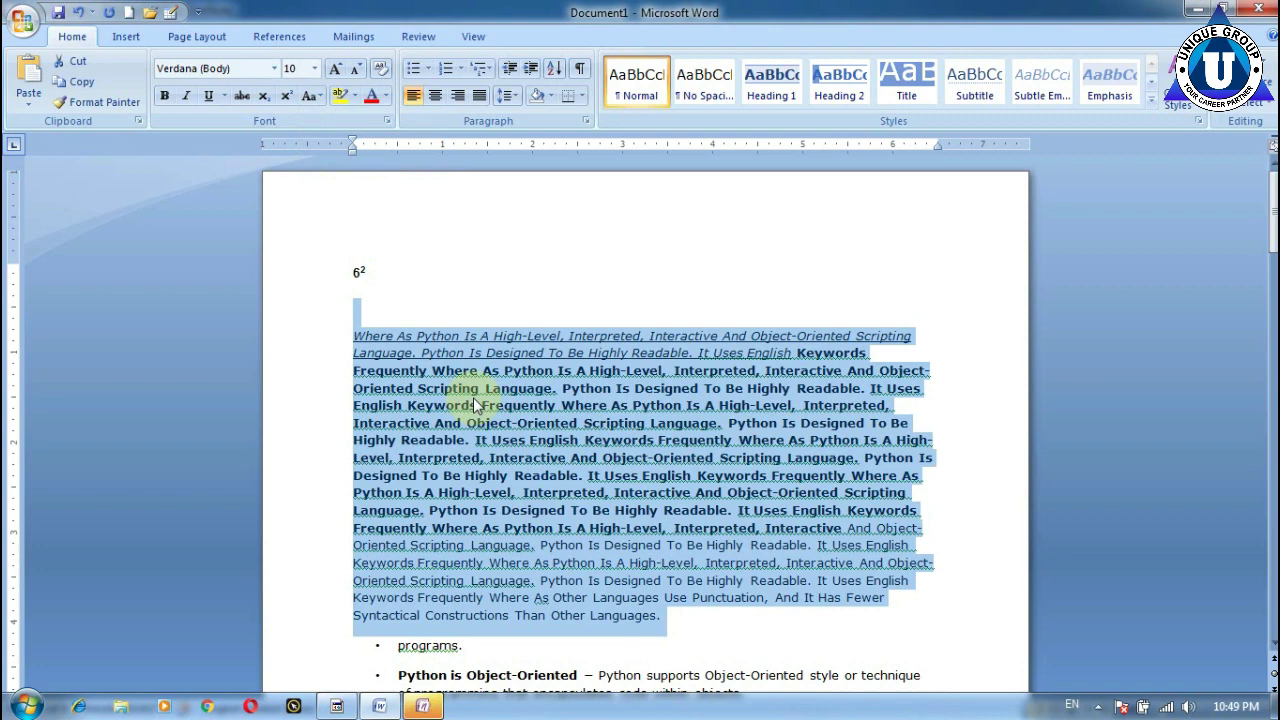
pyautogui.click(310, 96)
pyautogui.click(362, 208)
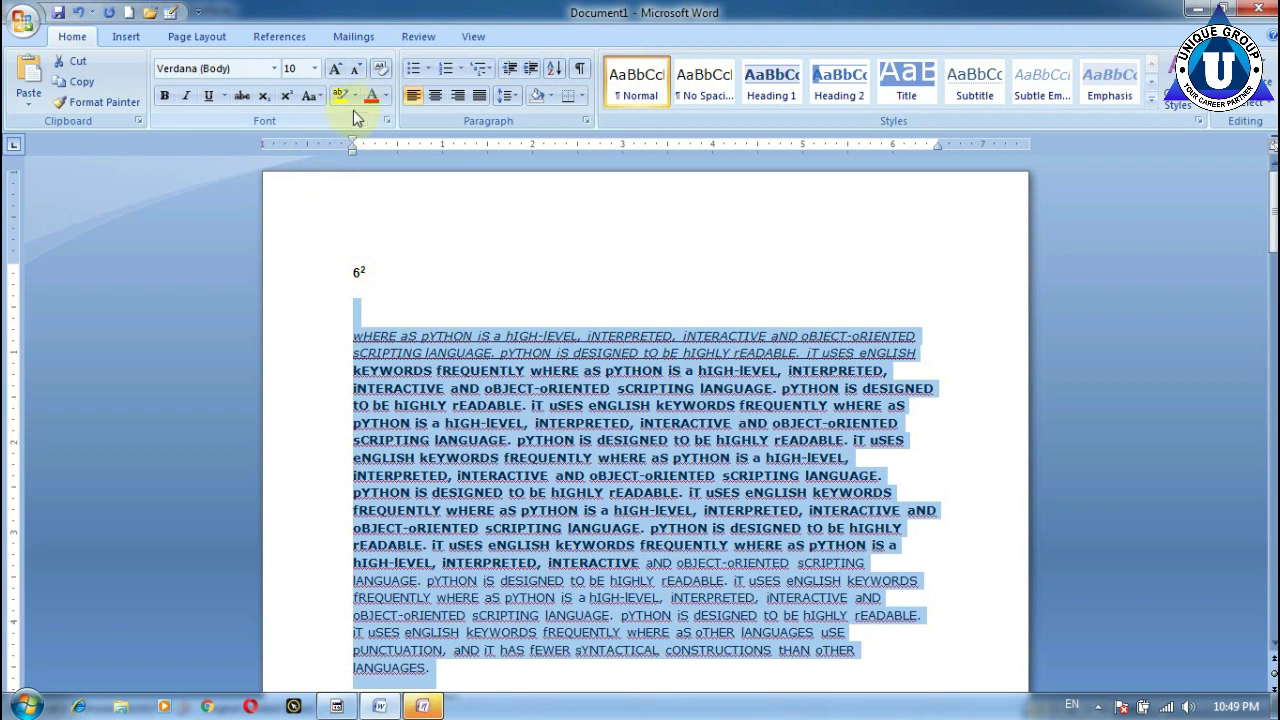
pyautogui.click(315, 68)
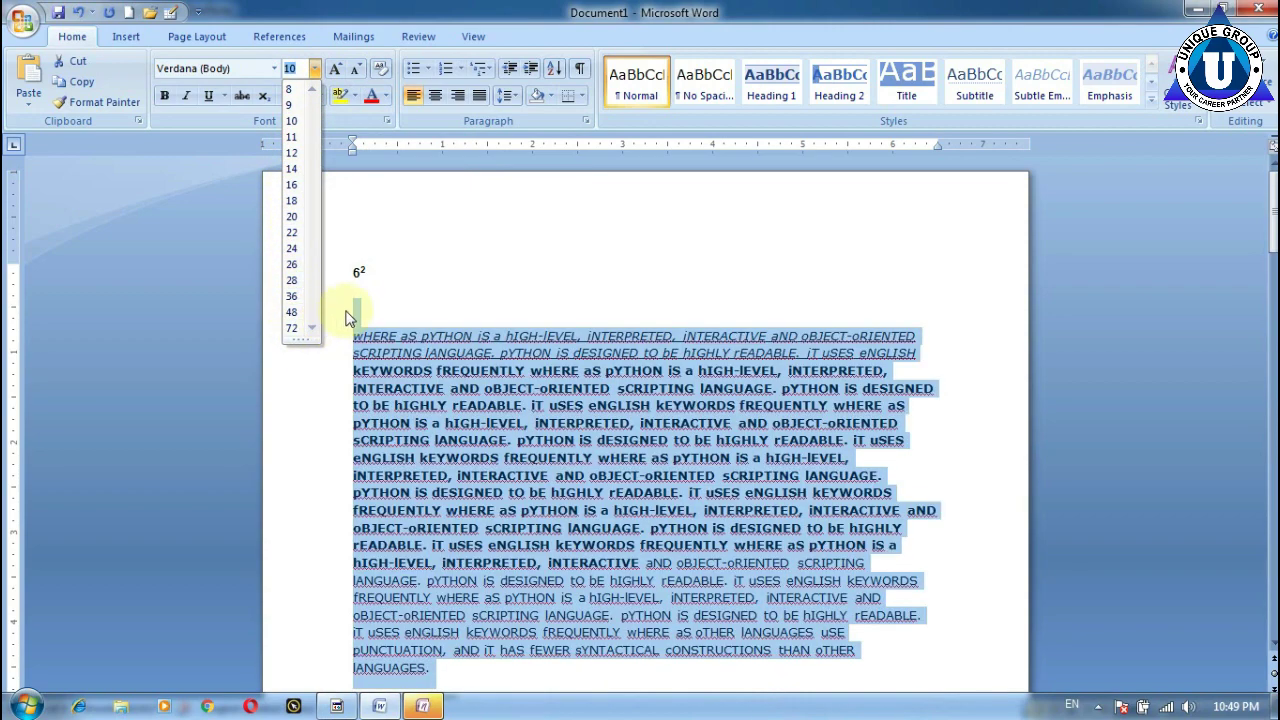
pyautogui.click(452, 258)
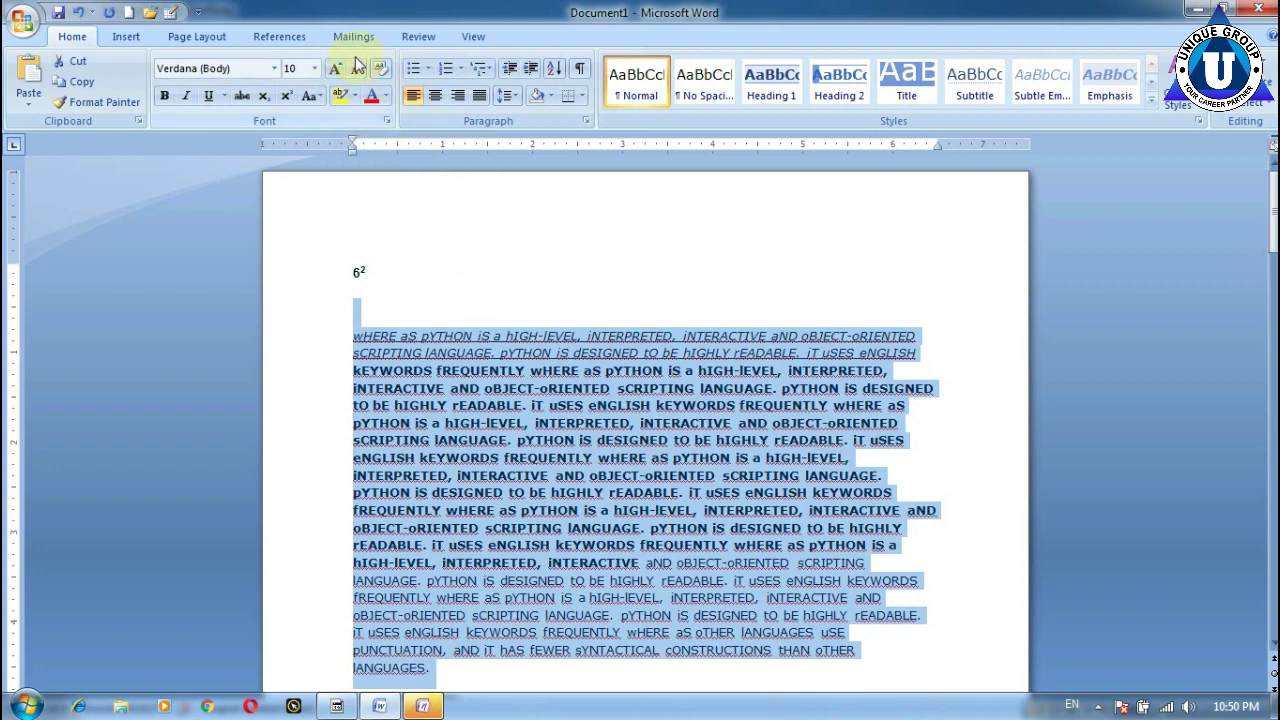
pyautogui.moveTo(355, 336)
pyautogui.mouseDown()
pyautogui.moveTo(936, 332)
pyautogui.moveTo(928, 354)
pyautogui.mouseUp()
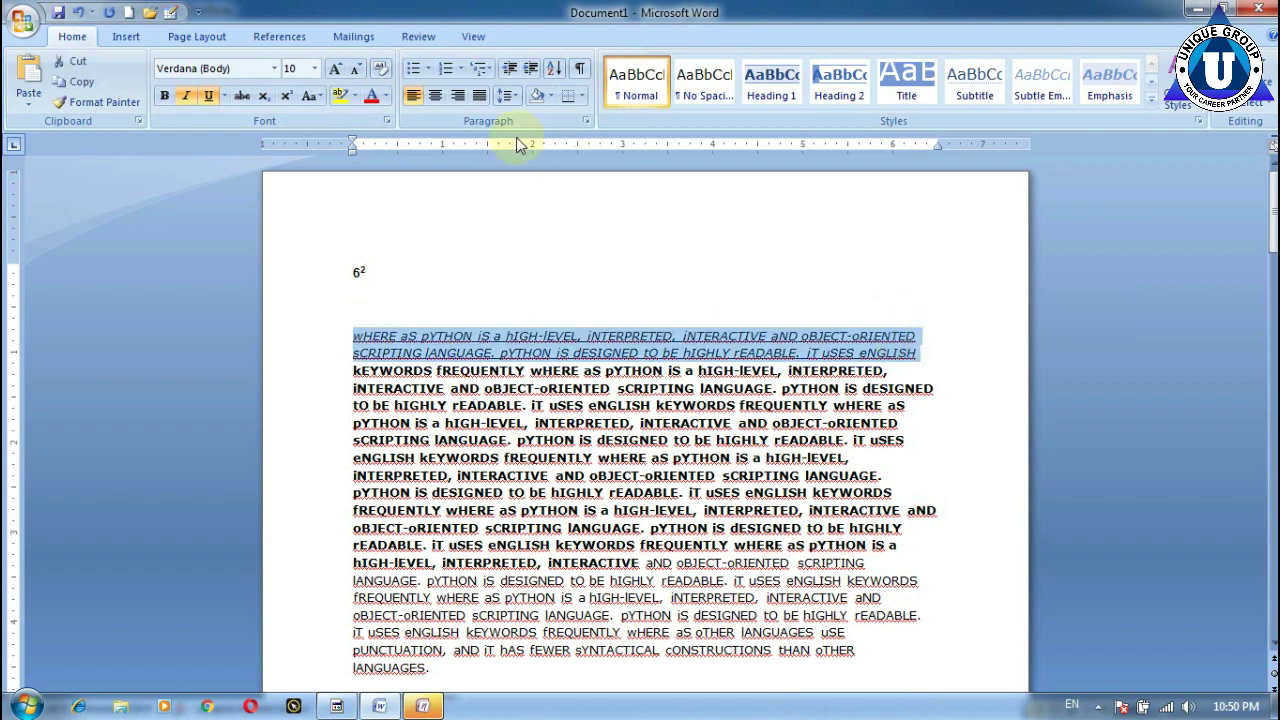
pyautogui.doubleClick(336, 68)
pyautogui.doubleClick(336, 68)
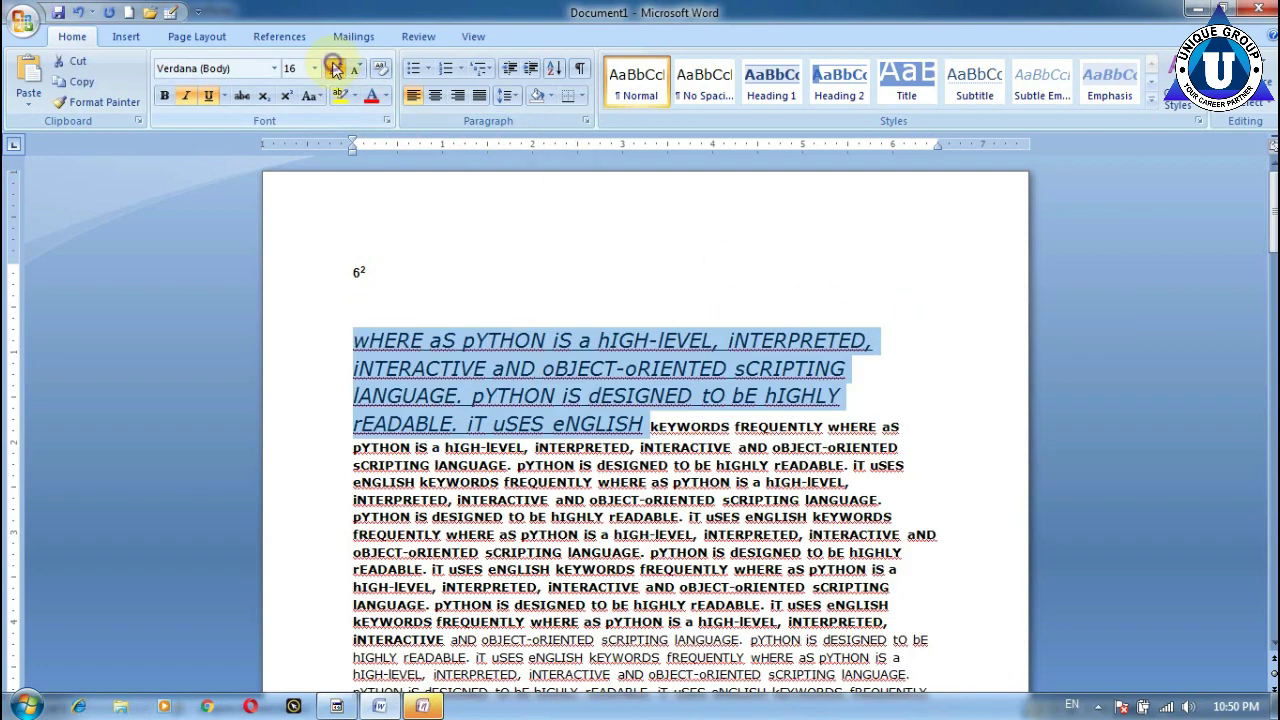
pyautogui.doubleClick(336, 68)
pyautogui.tripleClick(336, 68)
pyautogui.doubleClick(334, 68)
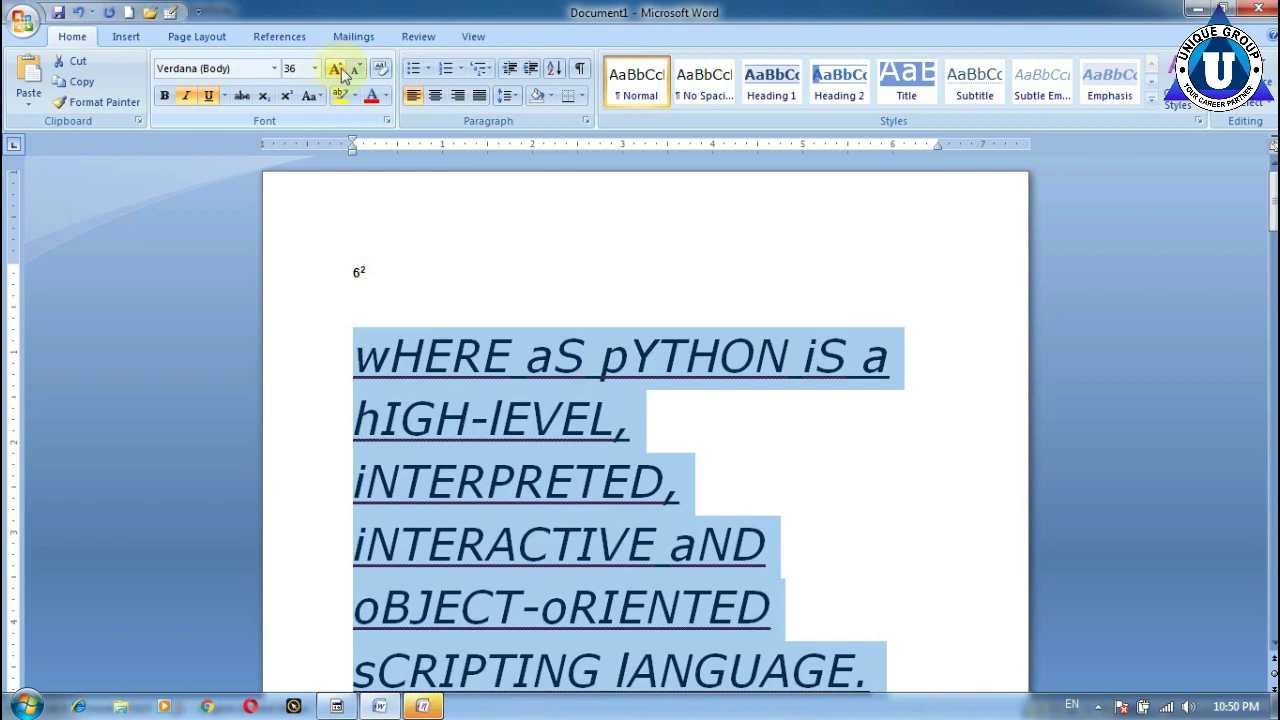
pyautogui.tripleClick(353, 72)
pyautogui.click(353, 70)
pyautogui.tripleClick(353, 70)
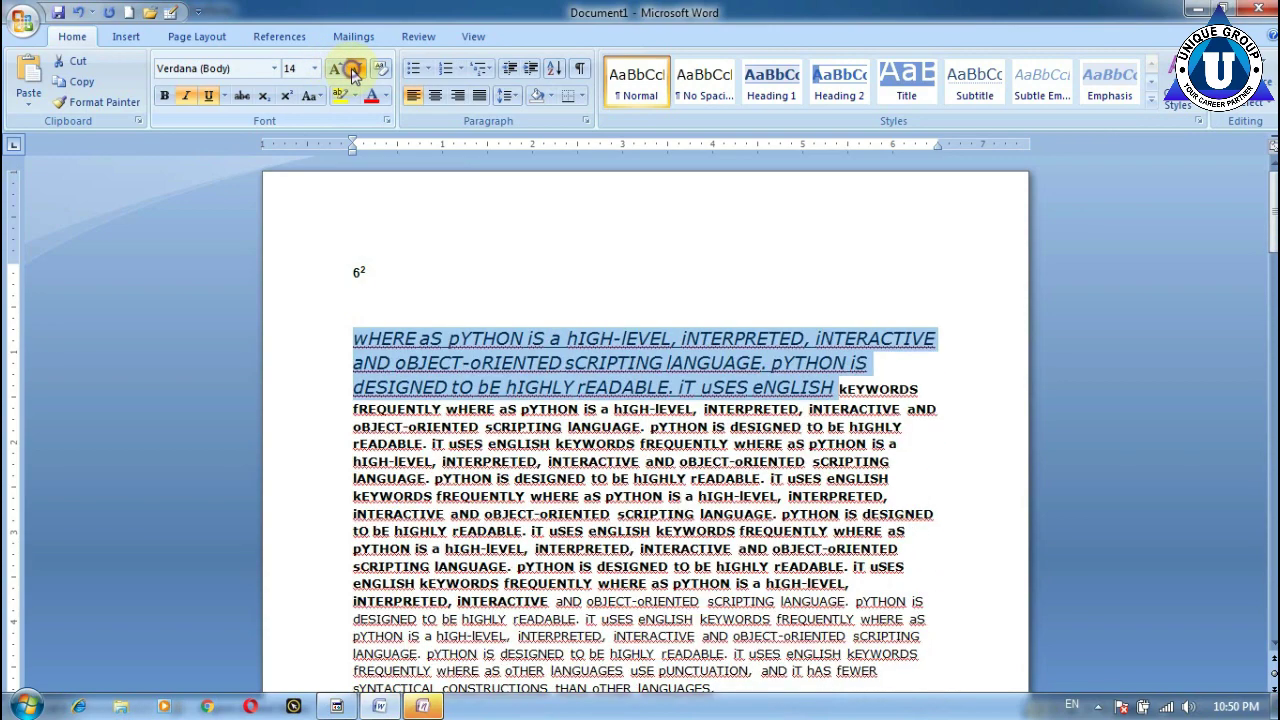
pyautogui.doubleClick(353, 70)
pyautogui.doubleClick(353, 70)
pyautogui.click(601, 405)
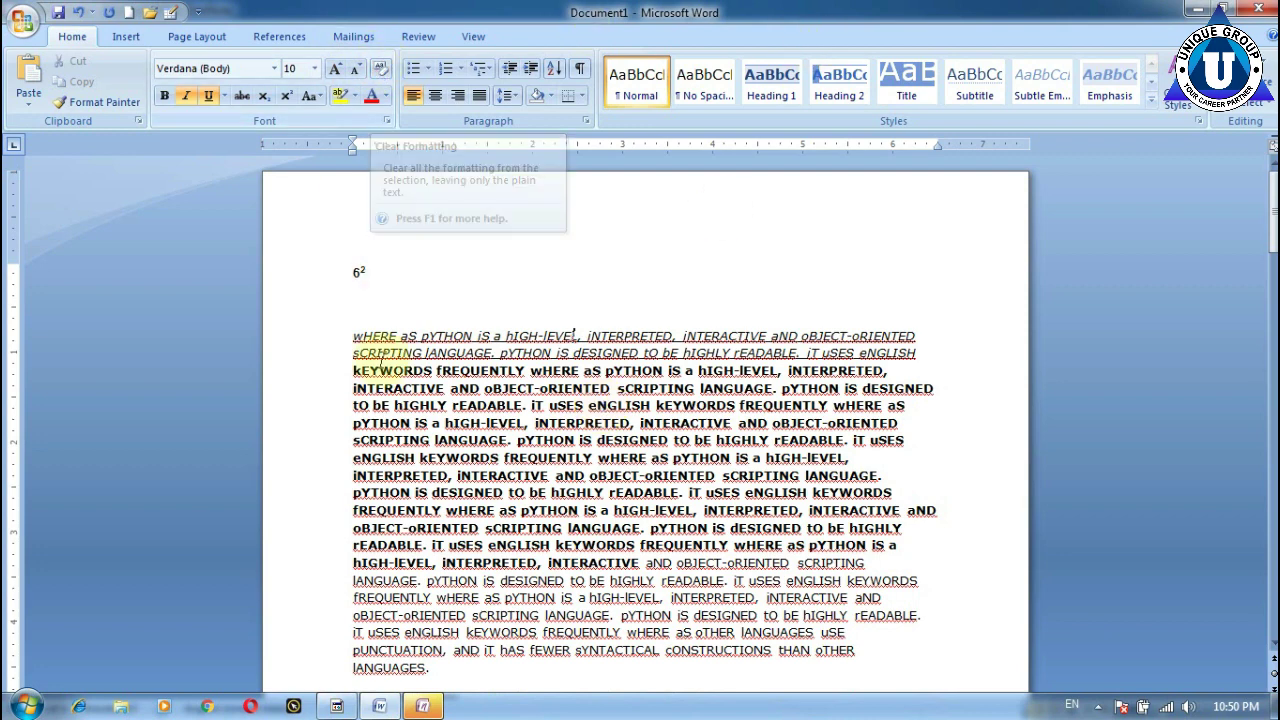
# Clear formatting from the top lines through oBJECT-oRIENTED and move that plain block lower.
pyautogui.moveTo(353, 336); pyautogui.dragTo(985, 428)
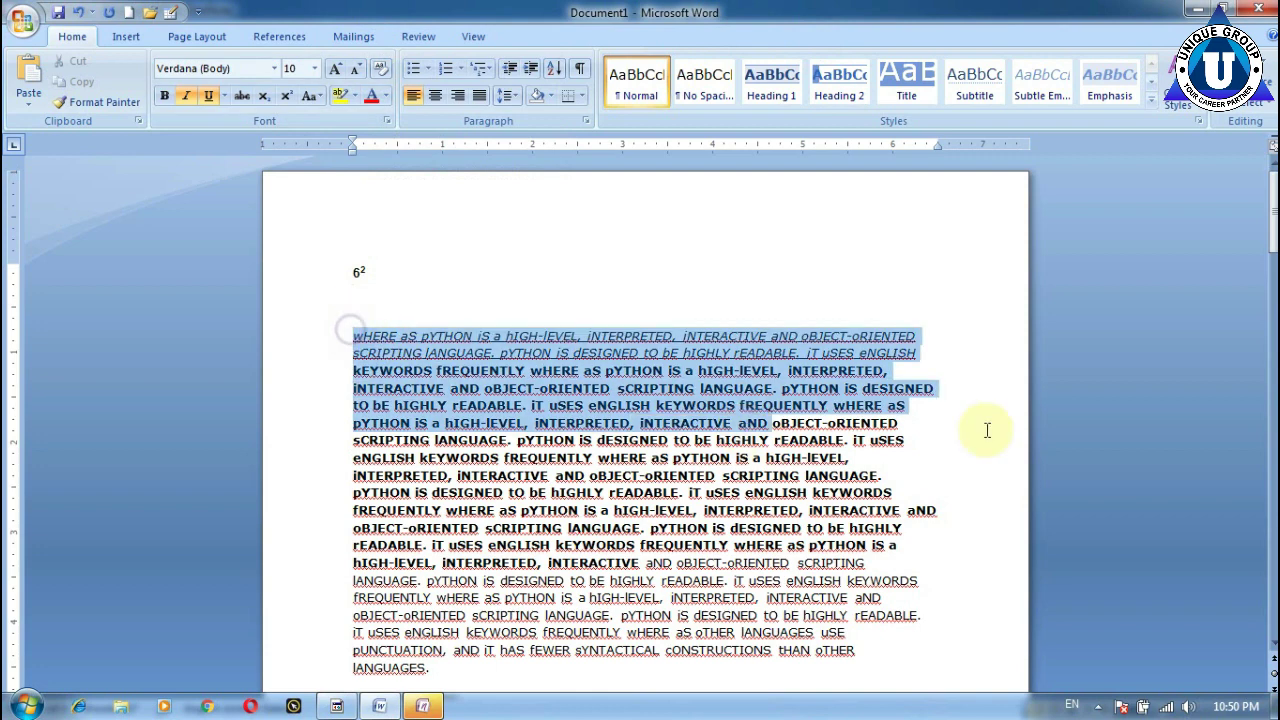
pyautogui.click(380, 68)
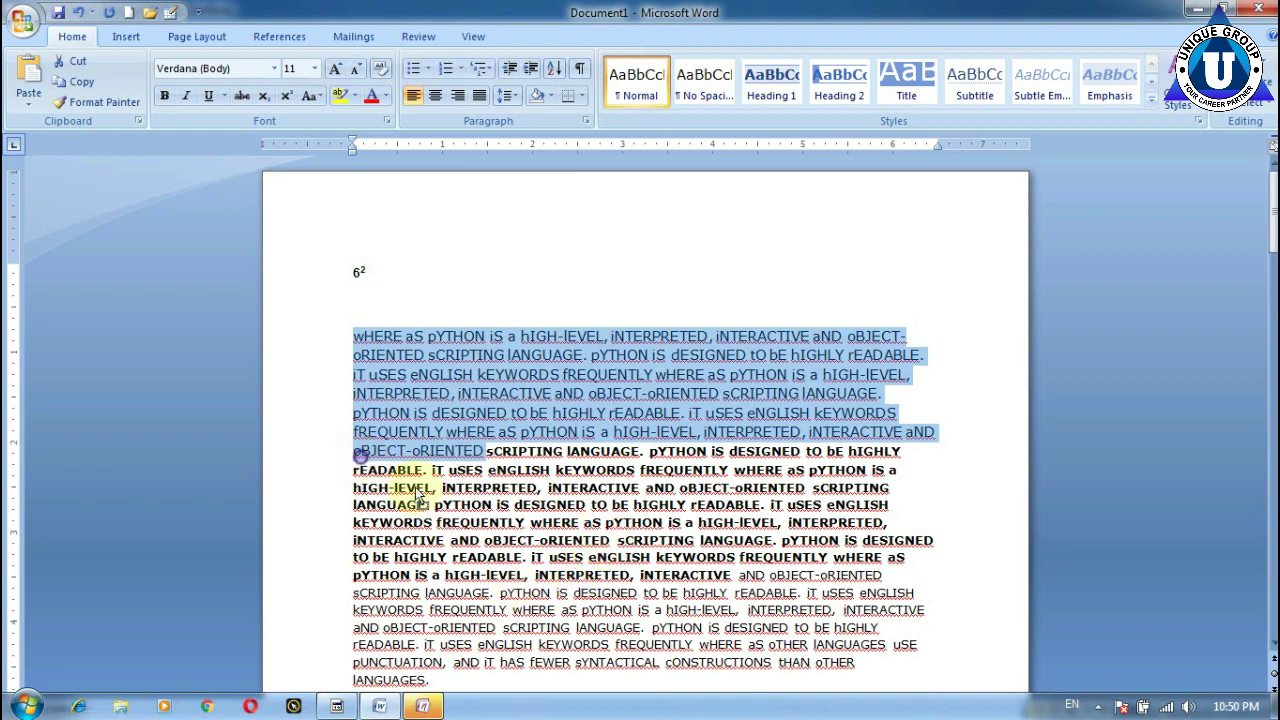
pyautogui.moveTo(365, 450); pyautogui.dragTo(697, 527)
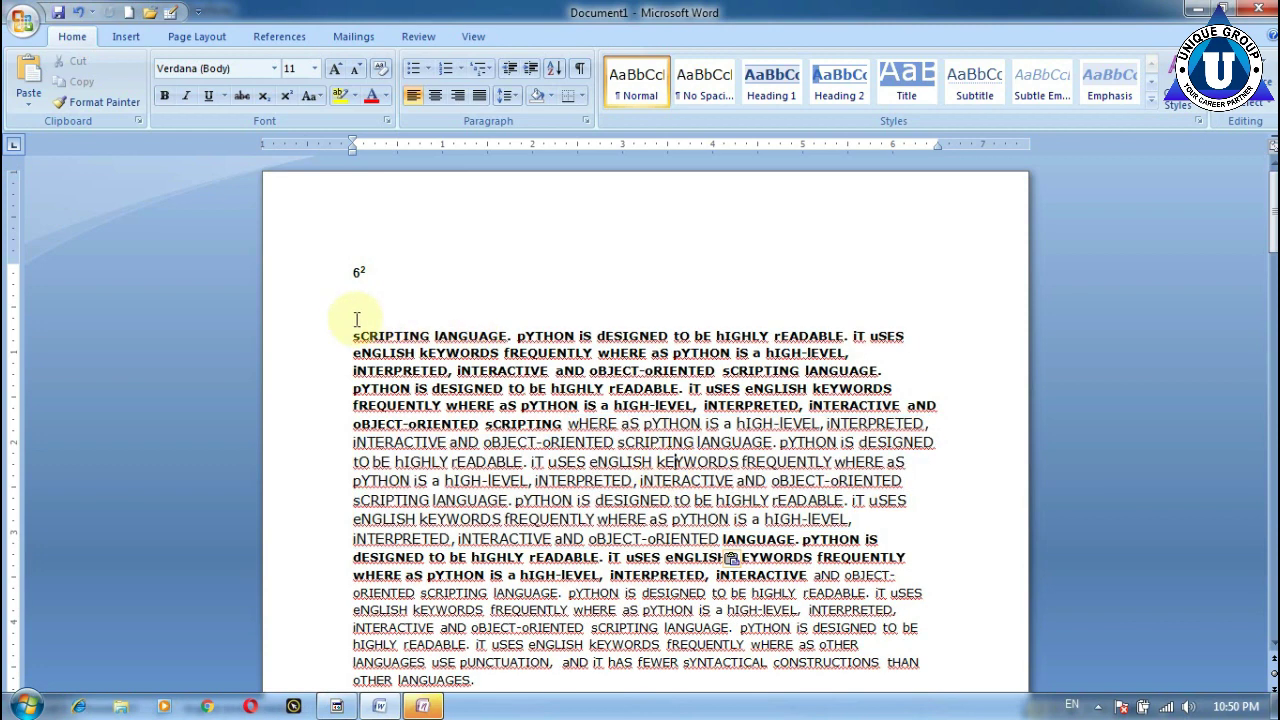
# Clear the bold from the remaining top lines of the paragraph.
pyautogui.moveTo(356, 312)
pyautogui.mouseDown()
pyautogui.moveTo(549, 385)
pyautogui.moveTo(968, 430)
pyautogui.mouseUp()
pyautogui.click(378, 70)
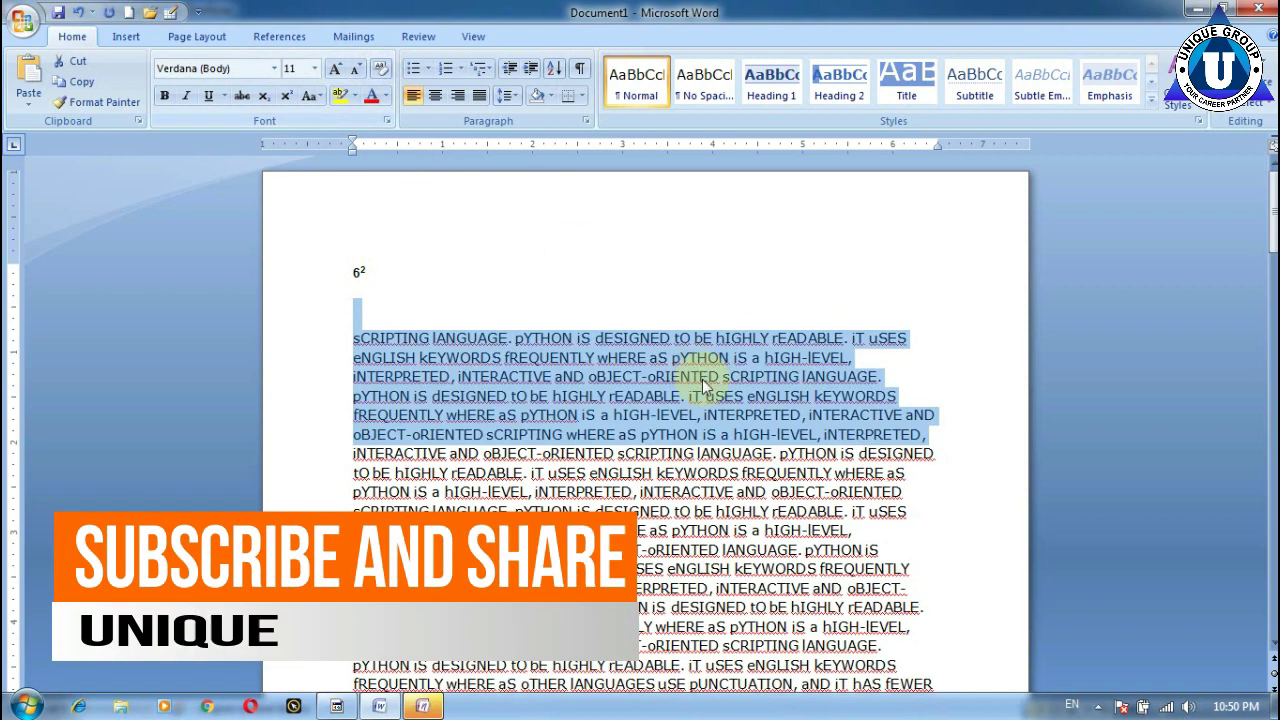
pyautogui.click(686, 533)
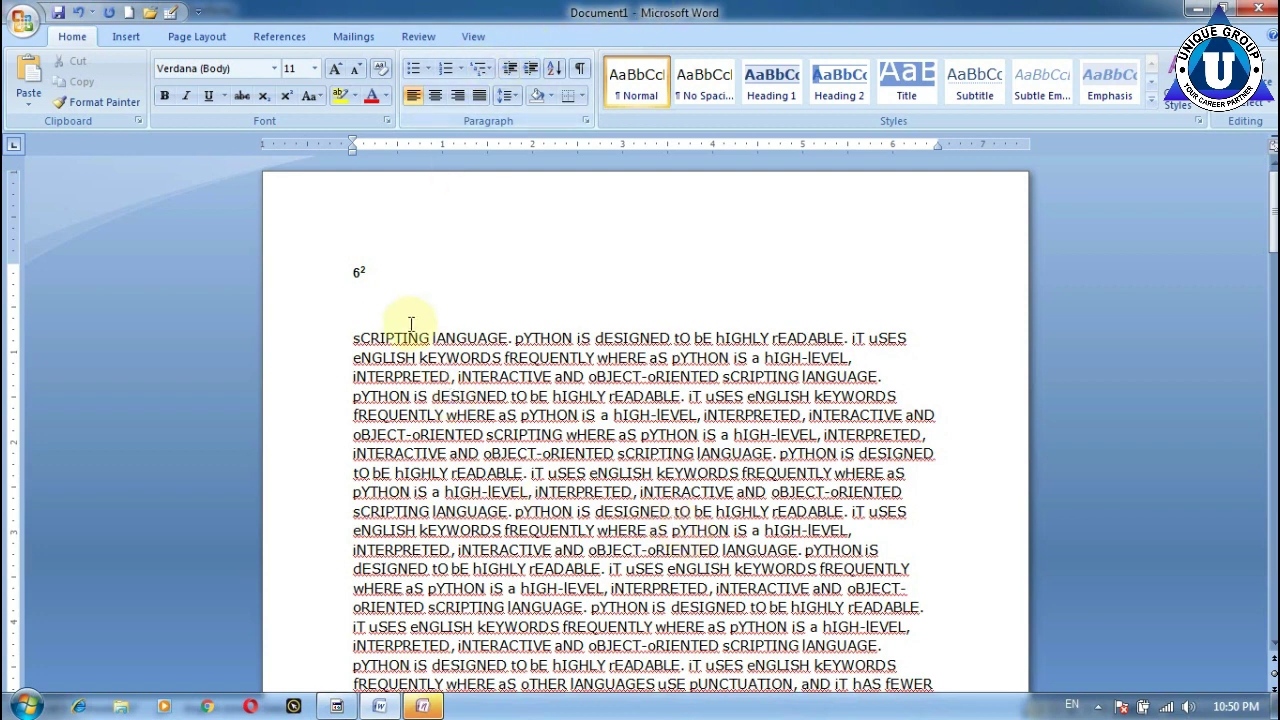
# Use four-diamond bullets and split the first bullet after 'rEADABLE.' with empty bullets.
pyautogui.click(427, 68)
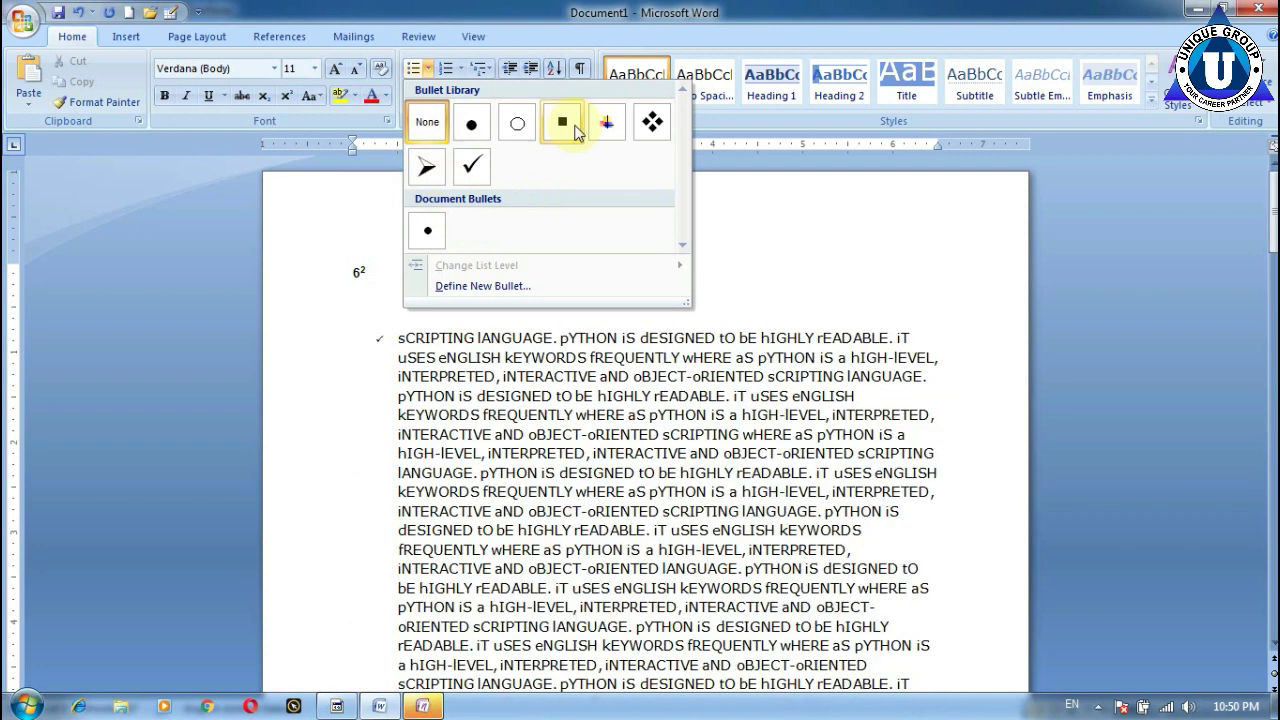
pyautogui.click(652, 121)
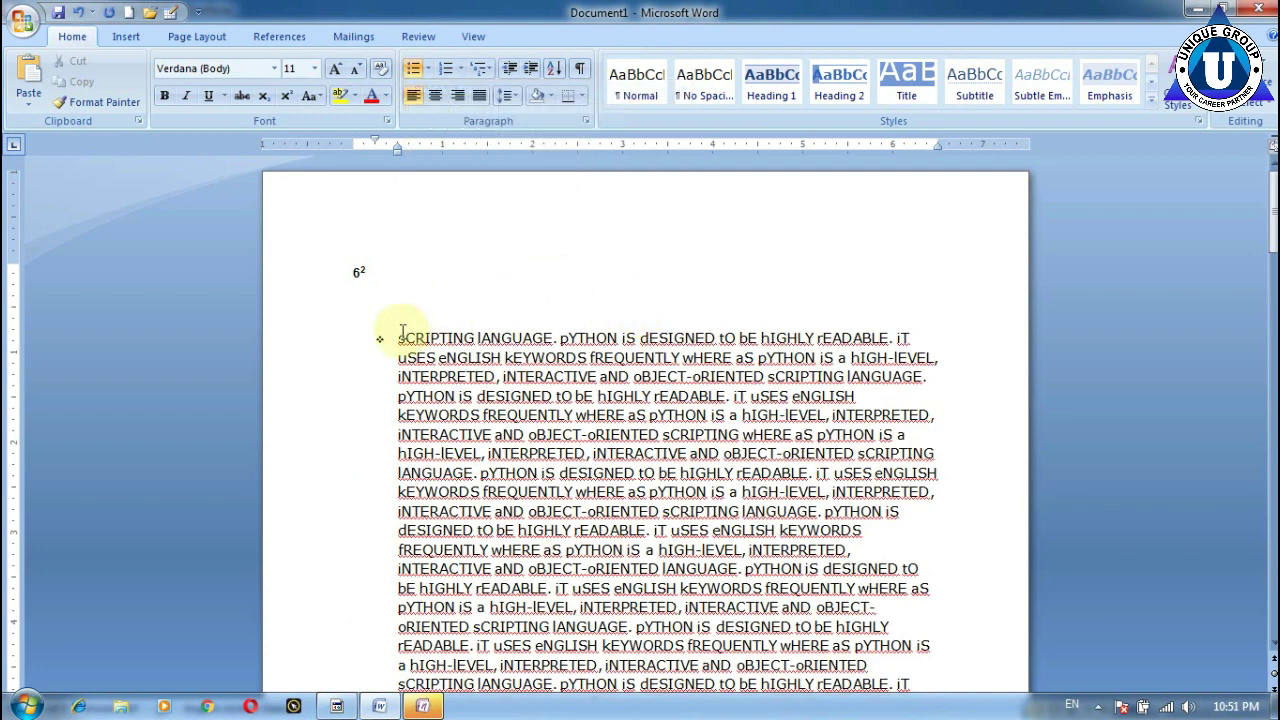
pyautogui.click(893, 338)
pyautogui.press('Return')
pyautogui.press('Return')
pyautogui.press('Return')
pyautogui.press('Return')
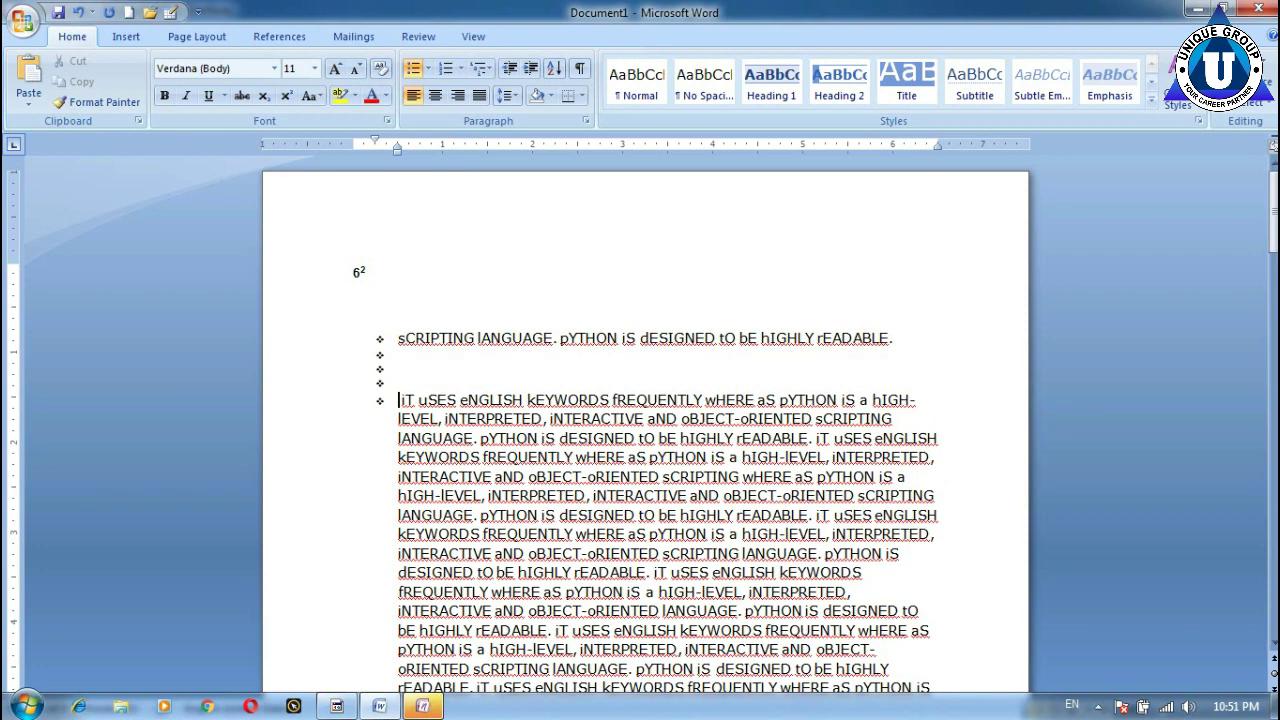
pyautogui.press('Return')
pyautogui.press('Return')
pyautogui.press('Return')
pyautogui.press('Return')
pyautogui.press('Return')
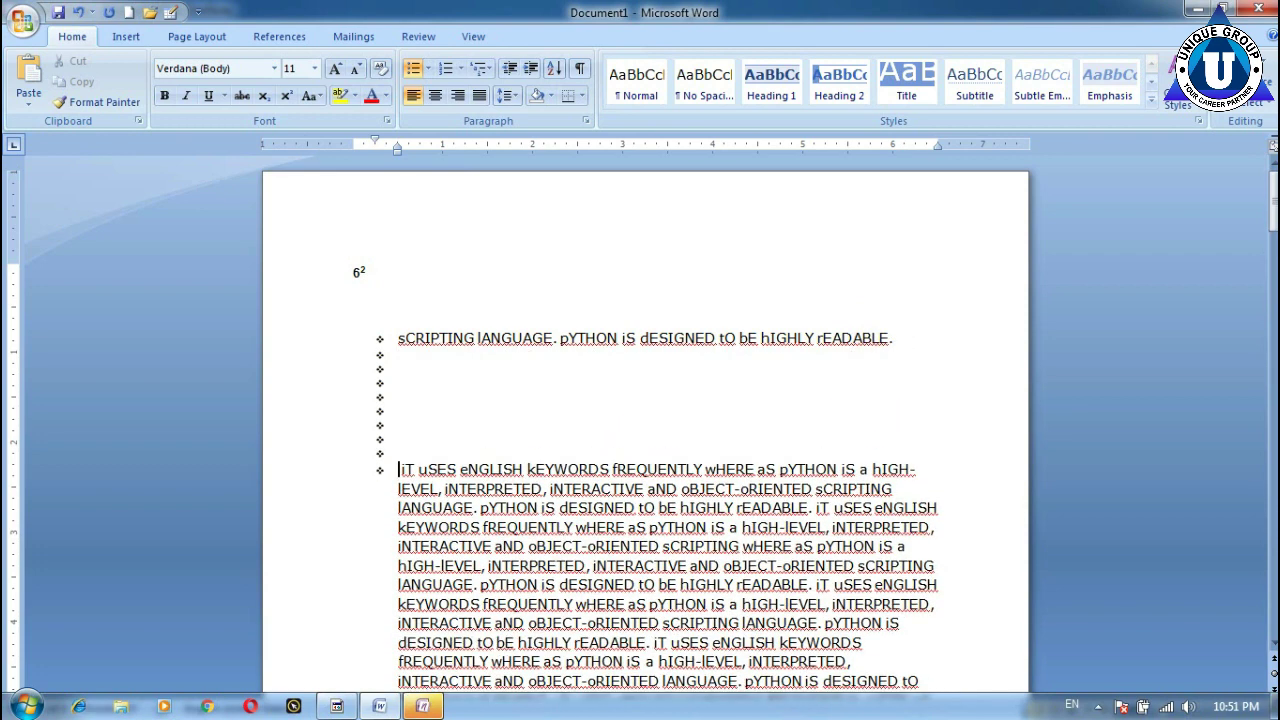
# Letter the first sentence and the empty bullets below it as a), b), c).
pyautogui.click(428, 69)
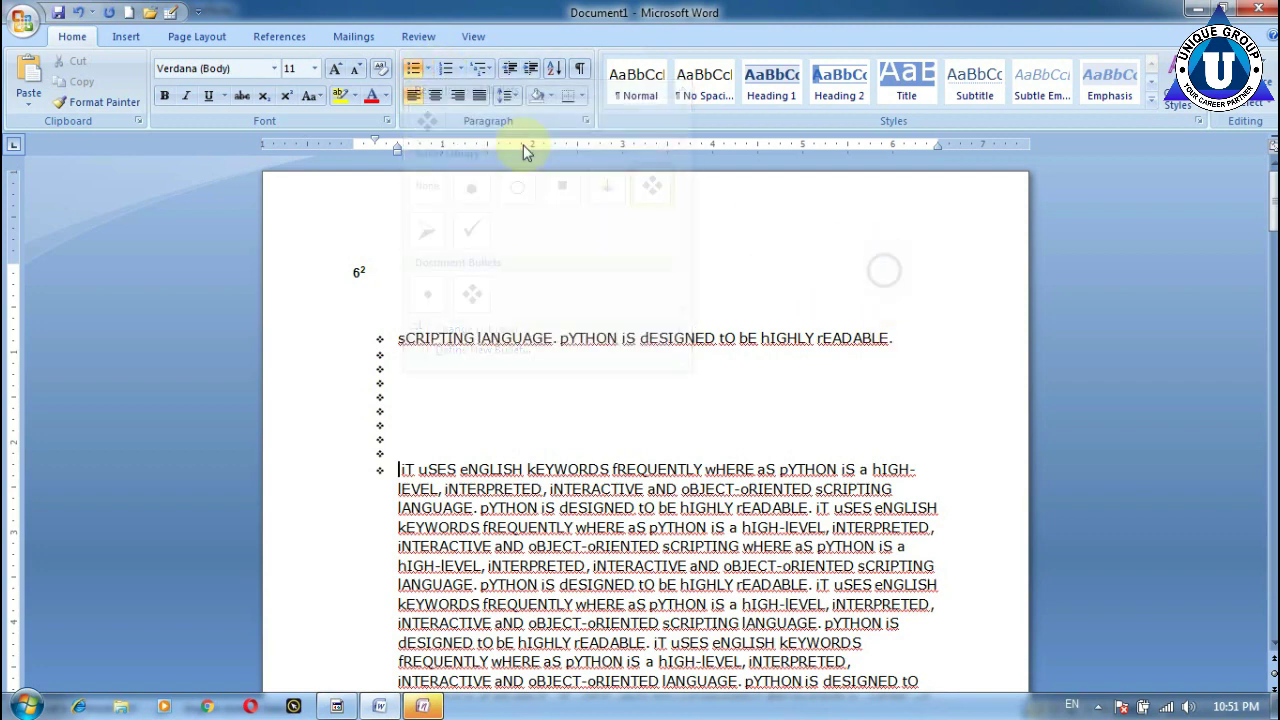
pyautogui.click(880, 272)
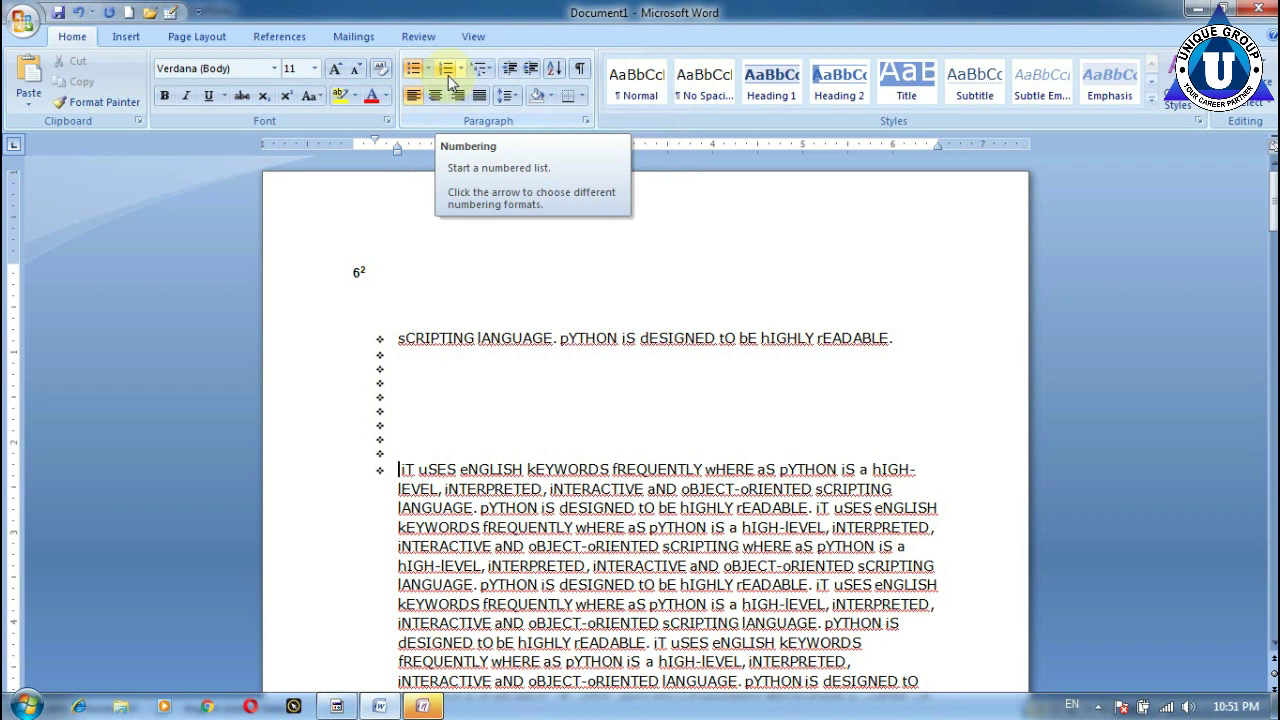
pyautogui.click(462, 70)
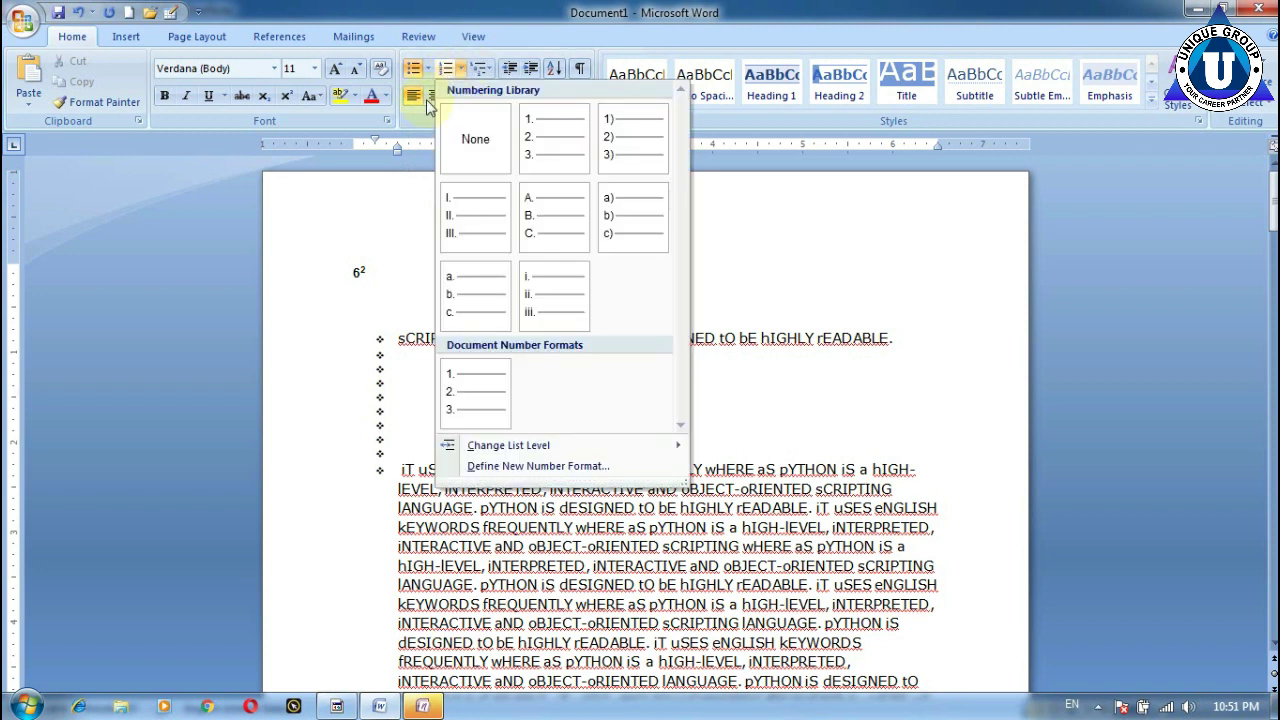
pyautogui.click(371, 337)
pyautogui.moveTo(392, 338); pyautogui.dragTo(404, 443)
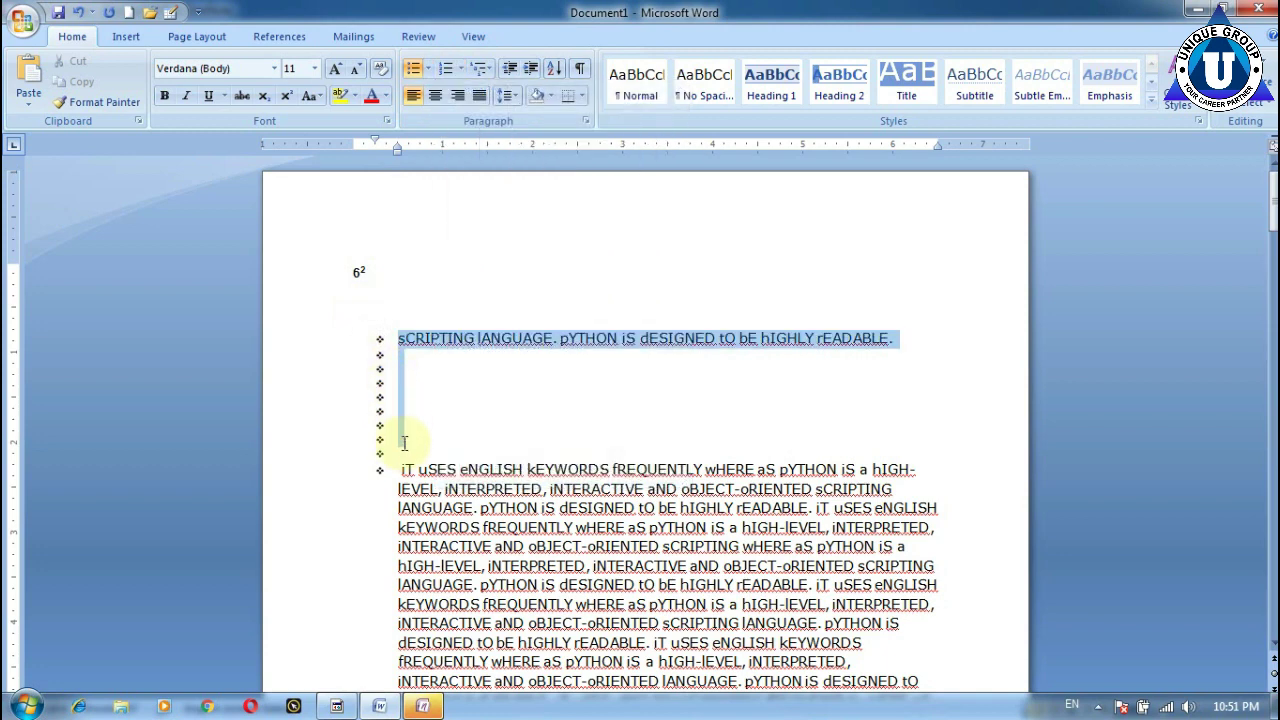
pyautogui.click(459, 68)
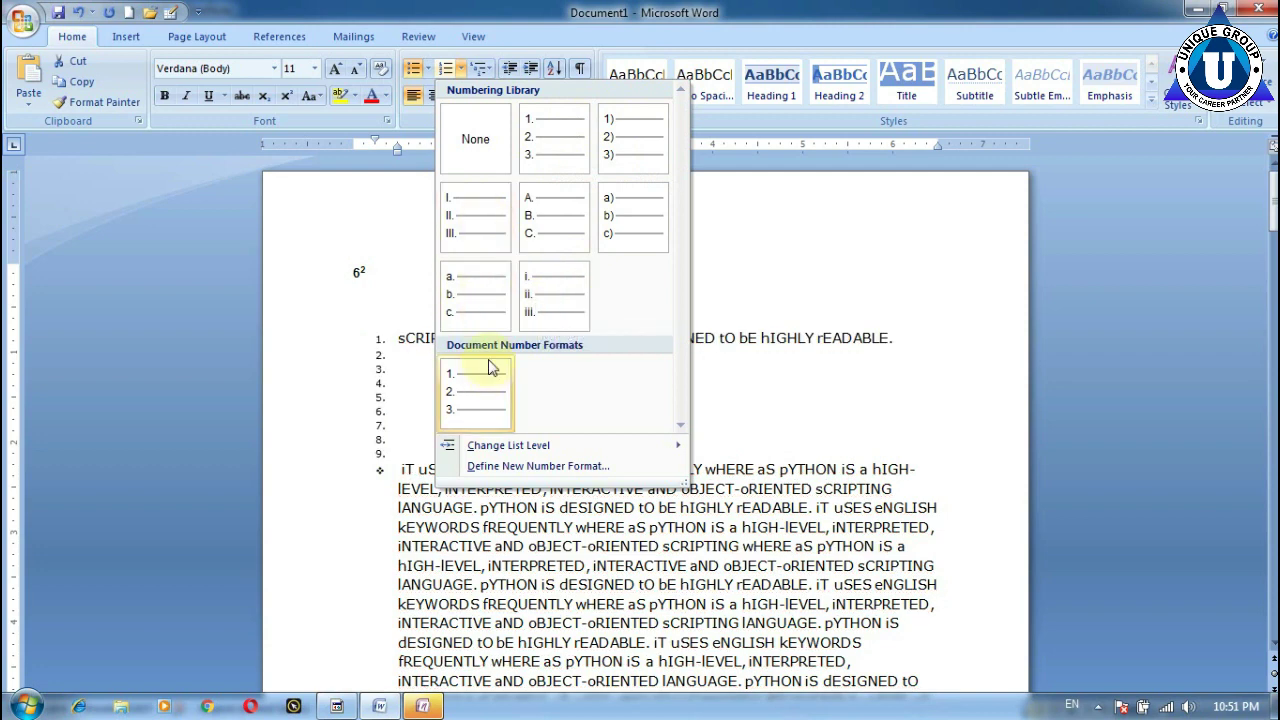
pyautogui.click(610, 224)
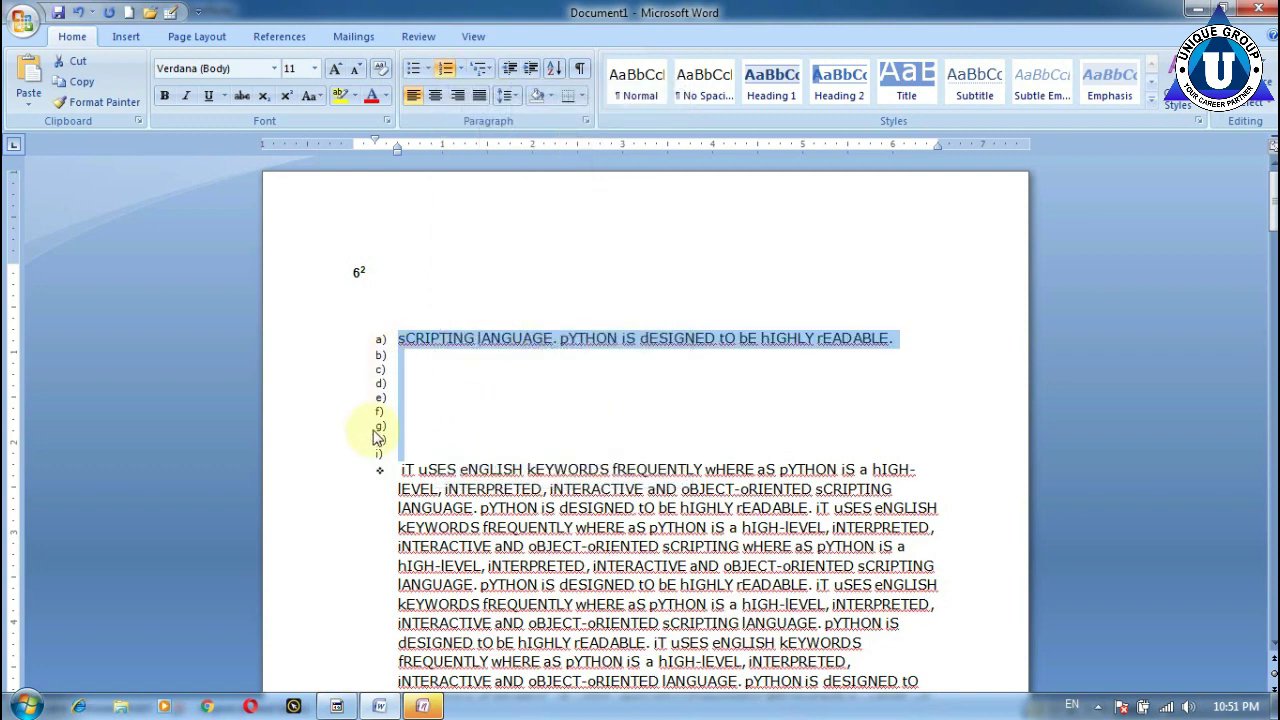
pyautogui.click(488, 69)
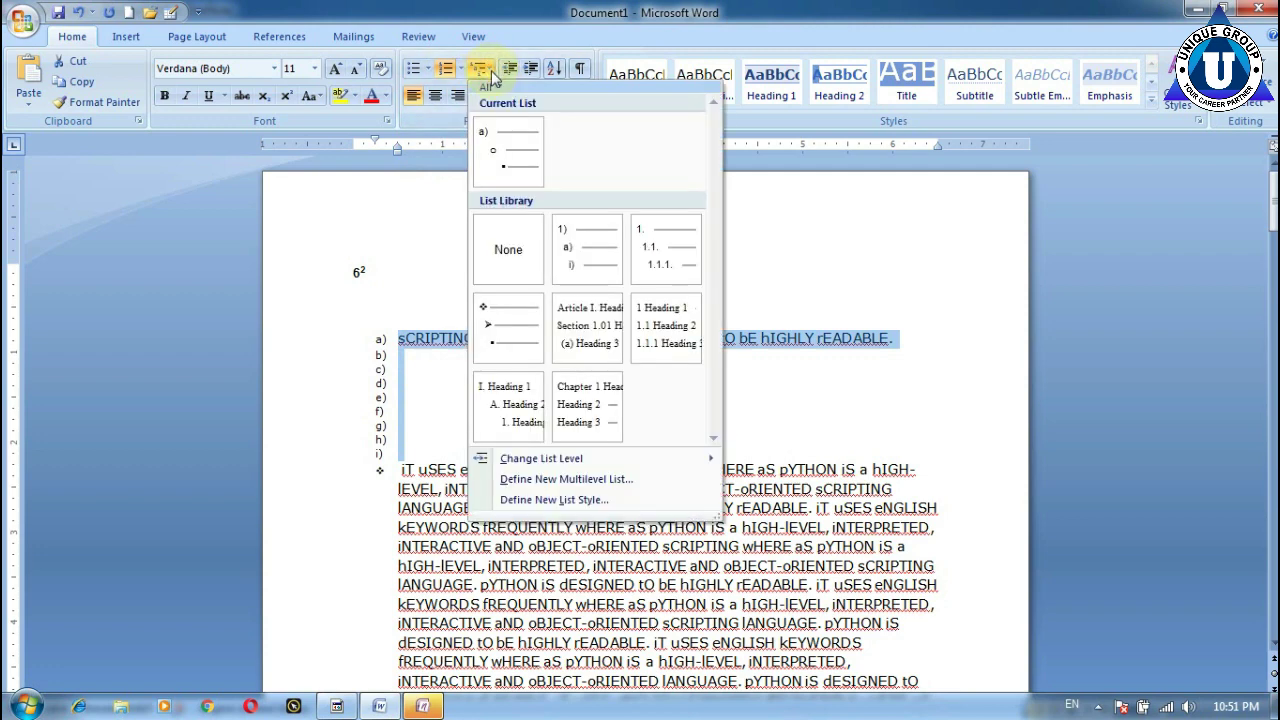
# Apply the Article I / Section 1.01 multilevel list, numbering items Article I to Article IX.
pyautogui.click(277, 312)
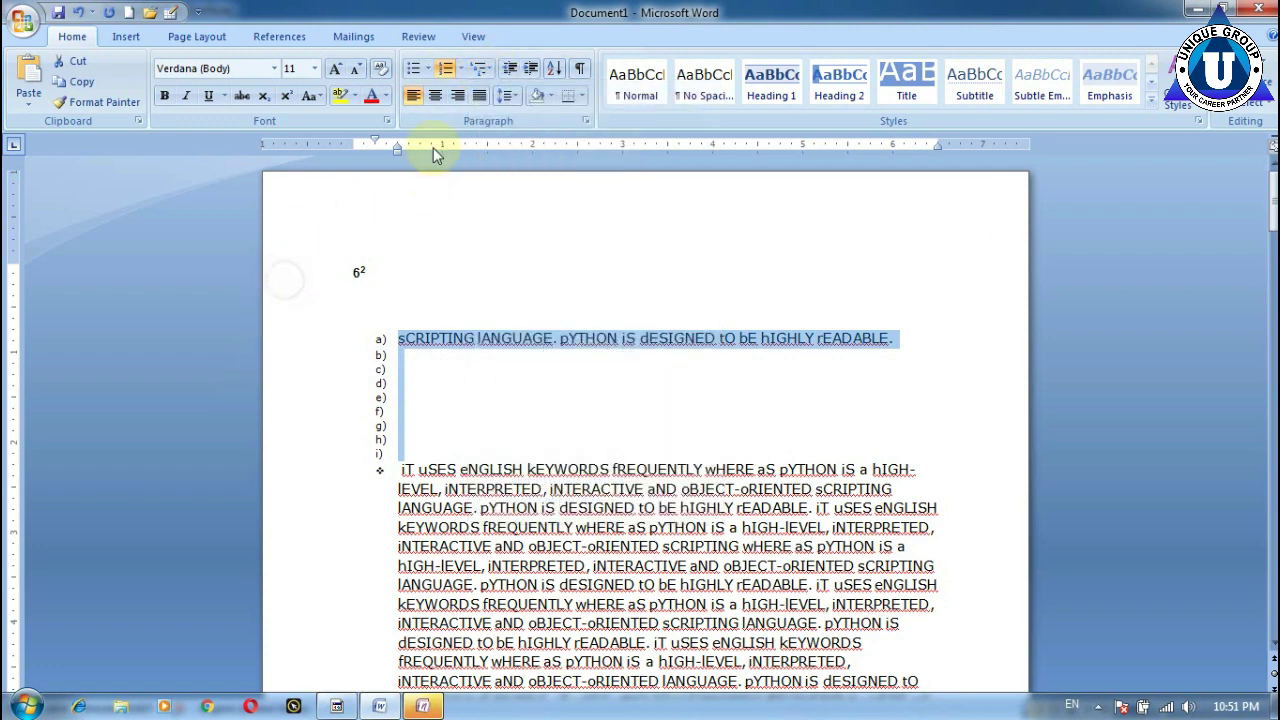
pyautogui.click(484, 70)
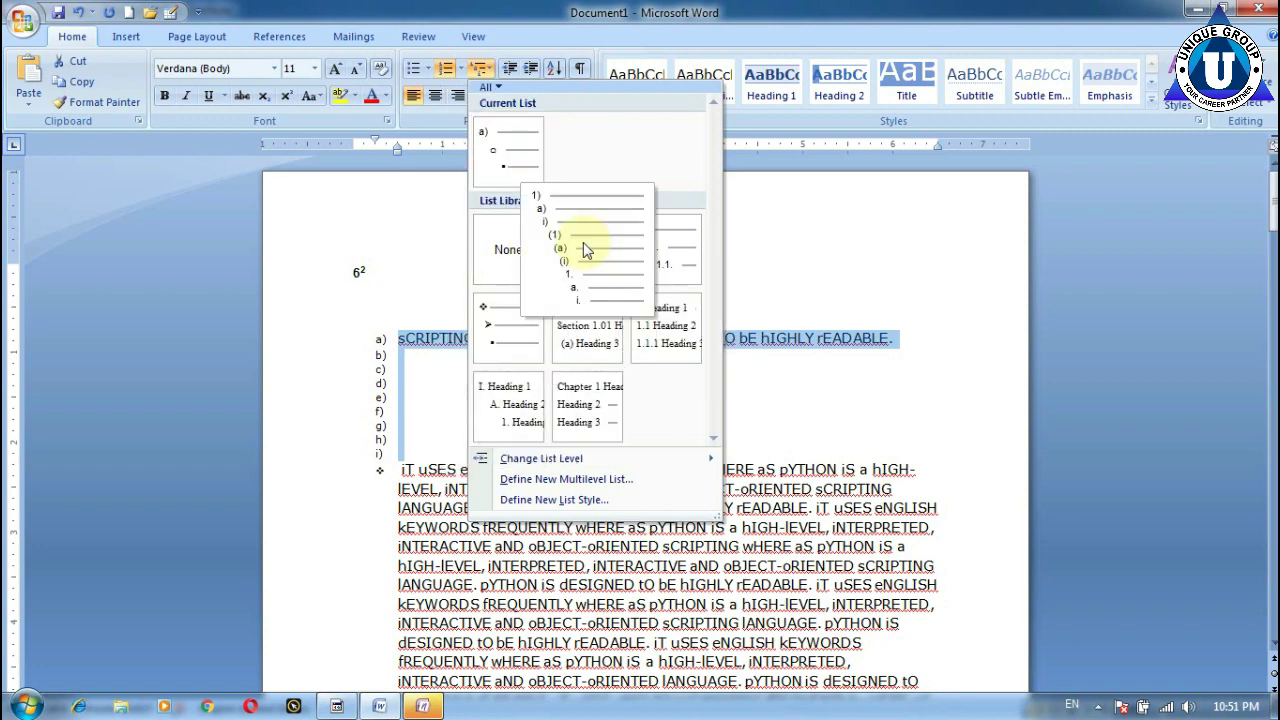
pyautogui.click(566, 357)
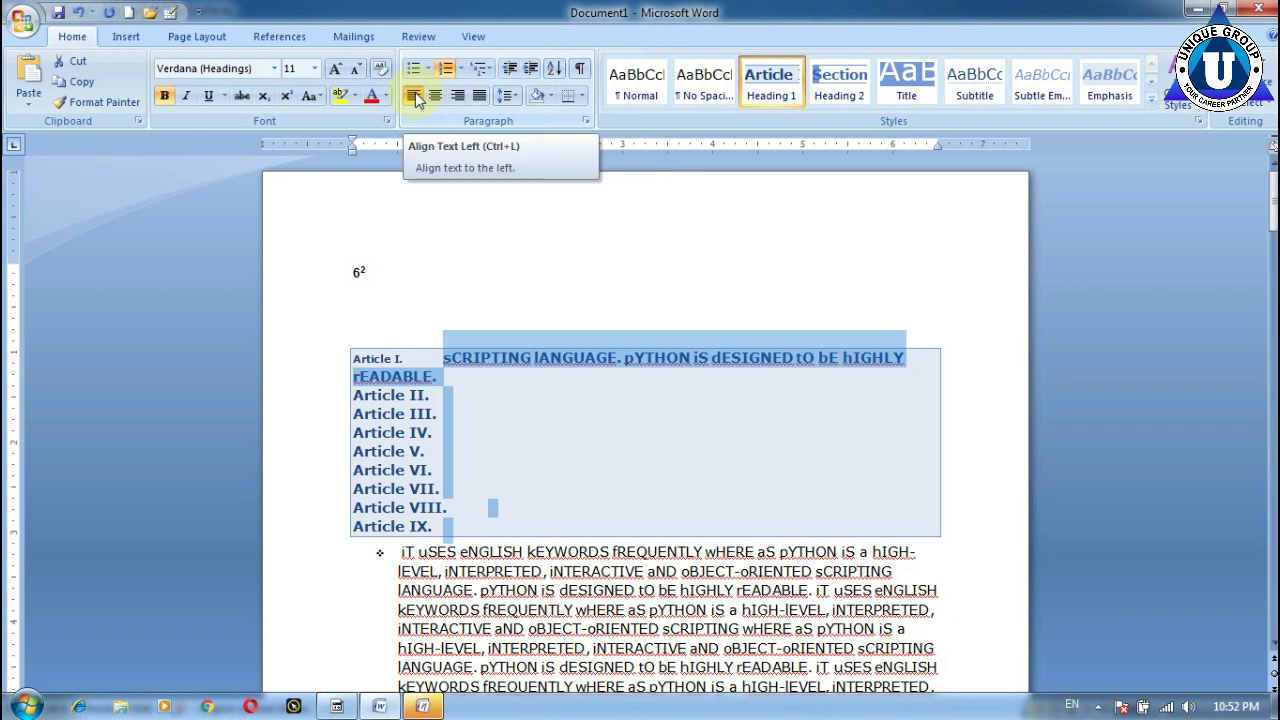
# Delete the Article I–IX heading list.
pyautogui.click(680, 608)
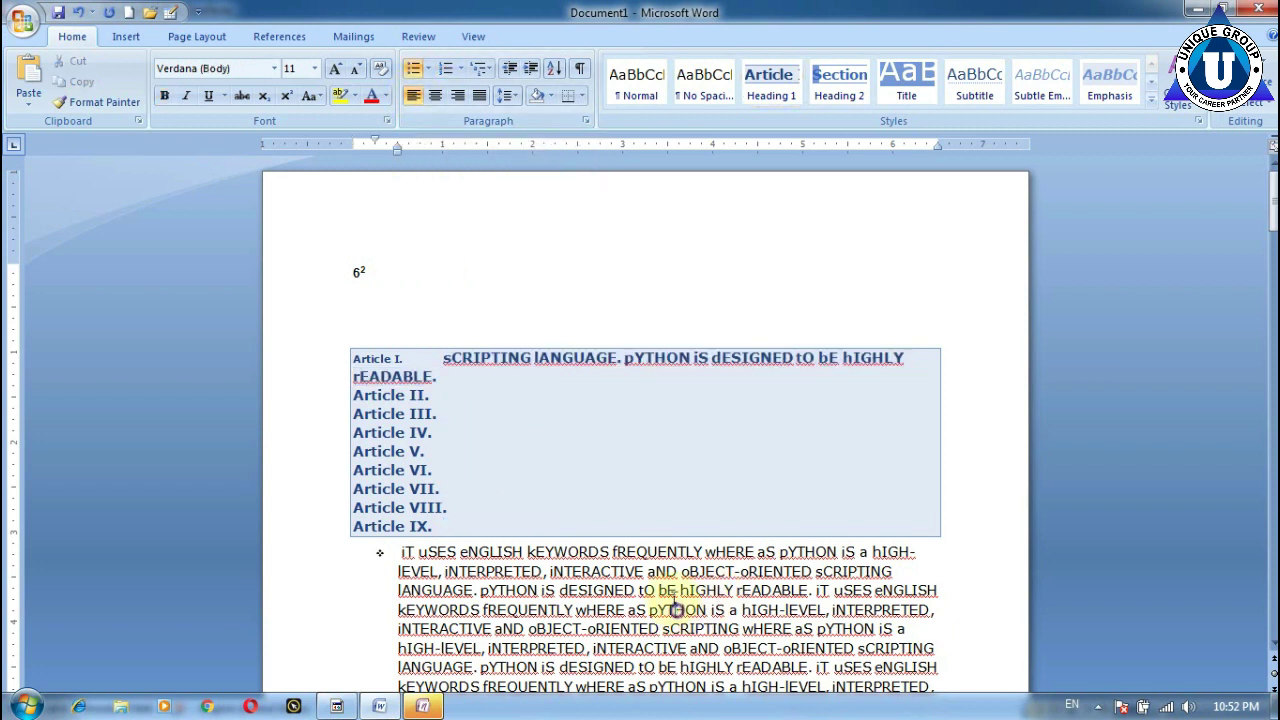
pyautogui.moveTo(524, 508)
pyautogui.mouseDown()
pyautogui.moveTo(326, 337)
pyautogui.moveTo(888, 532)
pyautogui.mouseUp()
pyautogui.press('Delete')
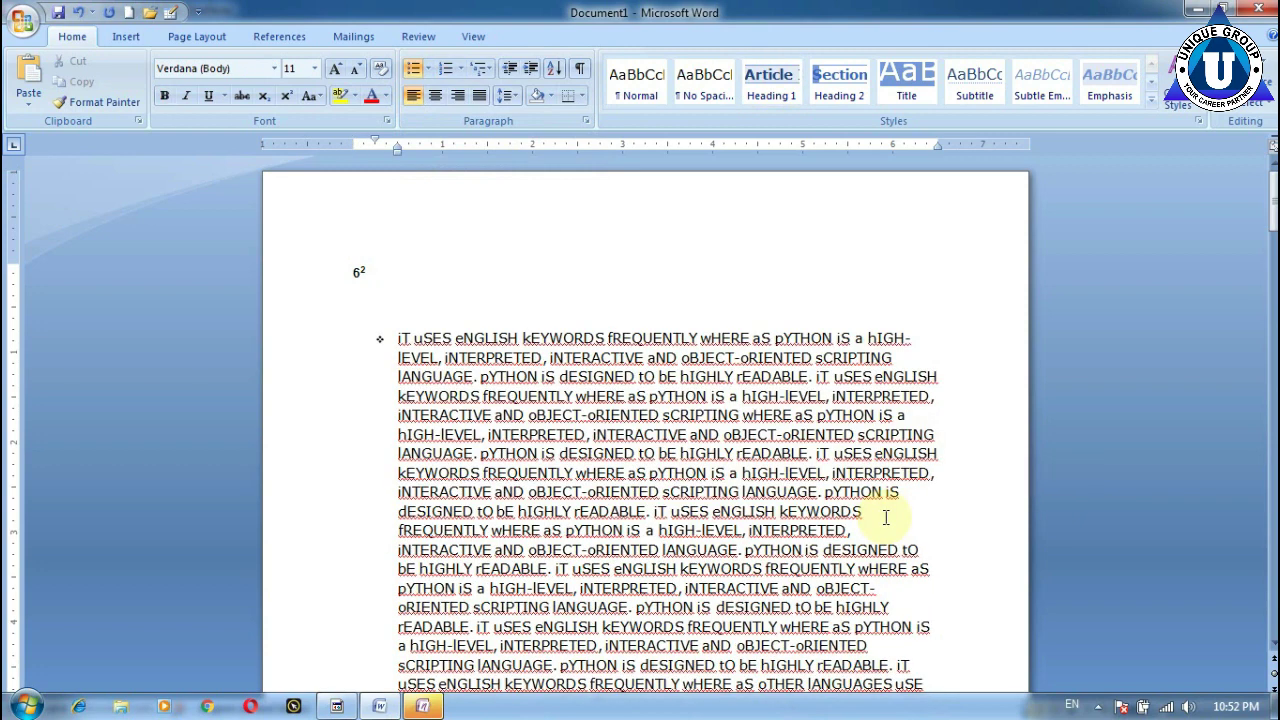
# Split the paragraph after 'iNTERACTIVE' with an empty bullet before 'aND oBJECT…'.
pyautogui.moveTo(398, 316); pyautogui.dragTo(630, 358)
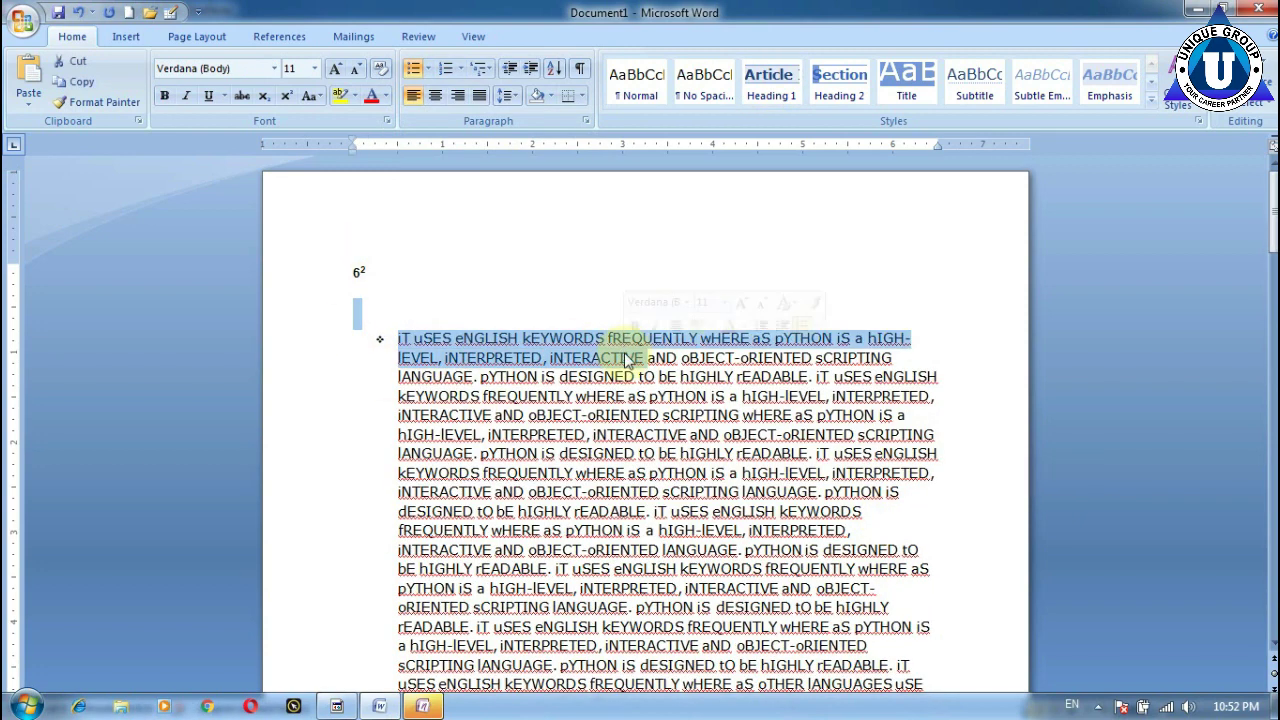
pyautogui.press('Right')
pyautogui.press('Return')
# Add another empty bullet, then try center and right alignment on the first bullet, leaving it justified.
pyautogui.press('Return')
pyautogui.press('Return')
pyautogui.press('Return')
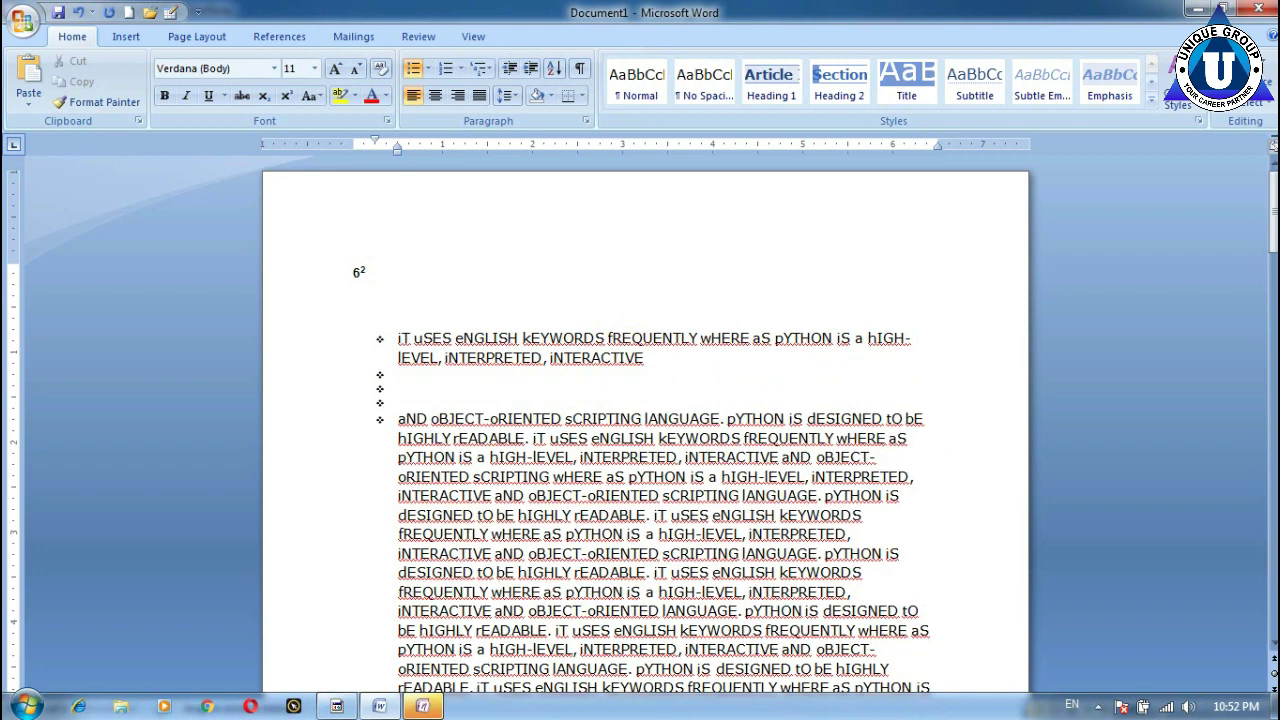
pyautogui.press('Return')
pyautogui.press('Return')
pyautogui.press('Return')
pyautogui.moveTo(660, 365); pyautogui.dragTo(449, 303)
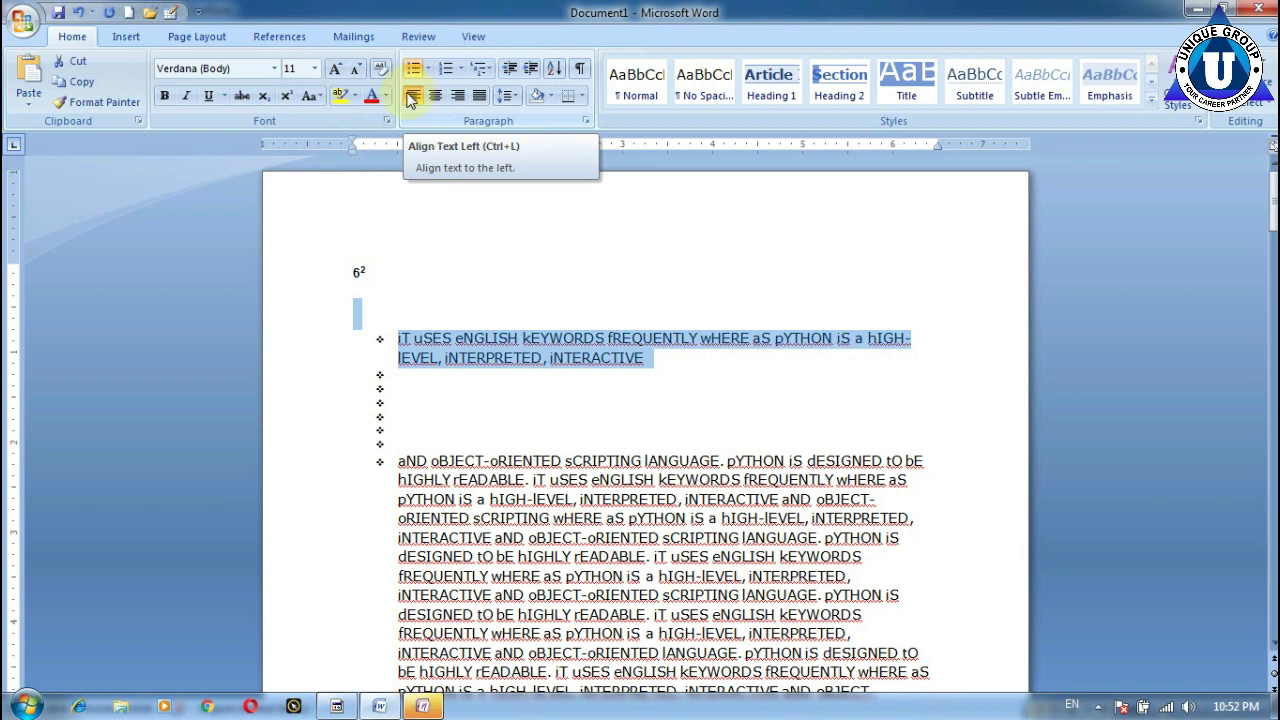
pyautogui.hotkey('ctrl', 'j')
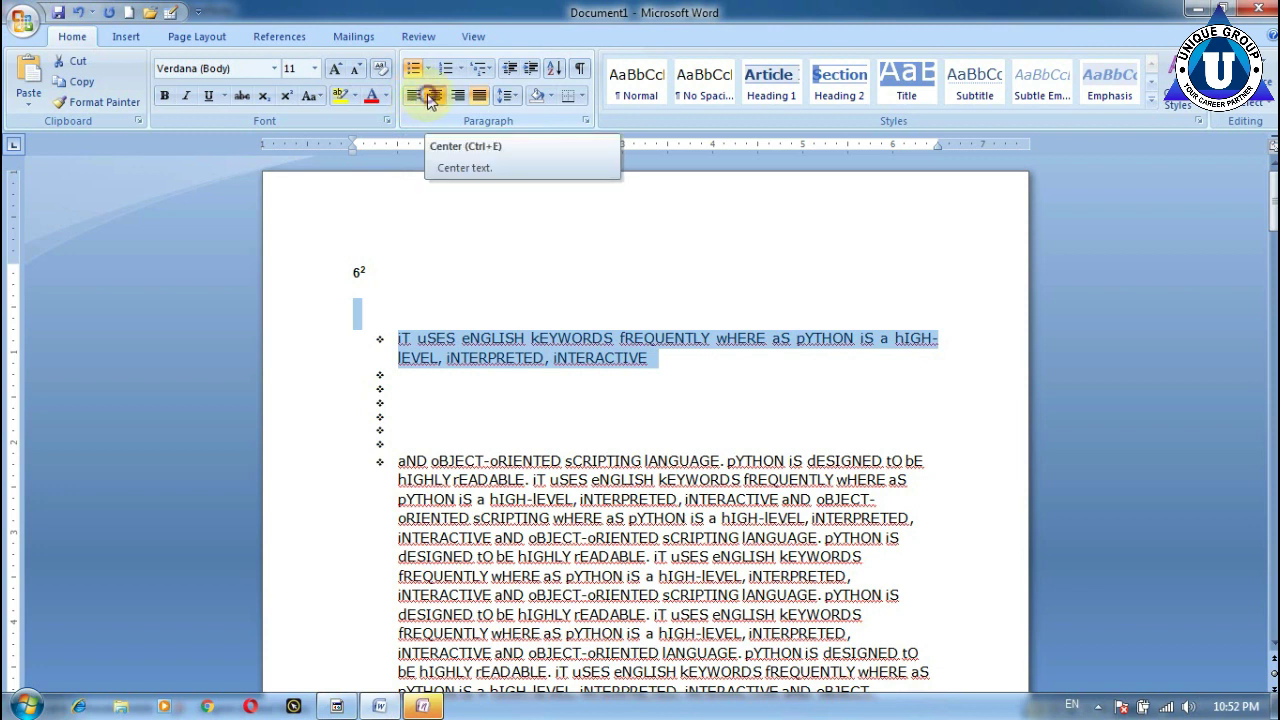
pyautogui.click(428, 98)
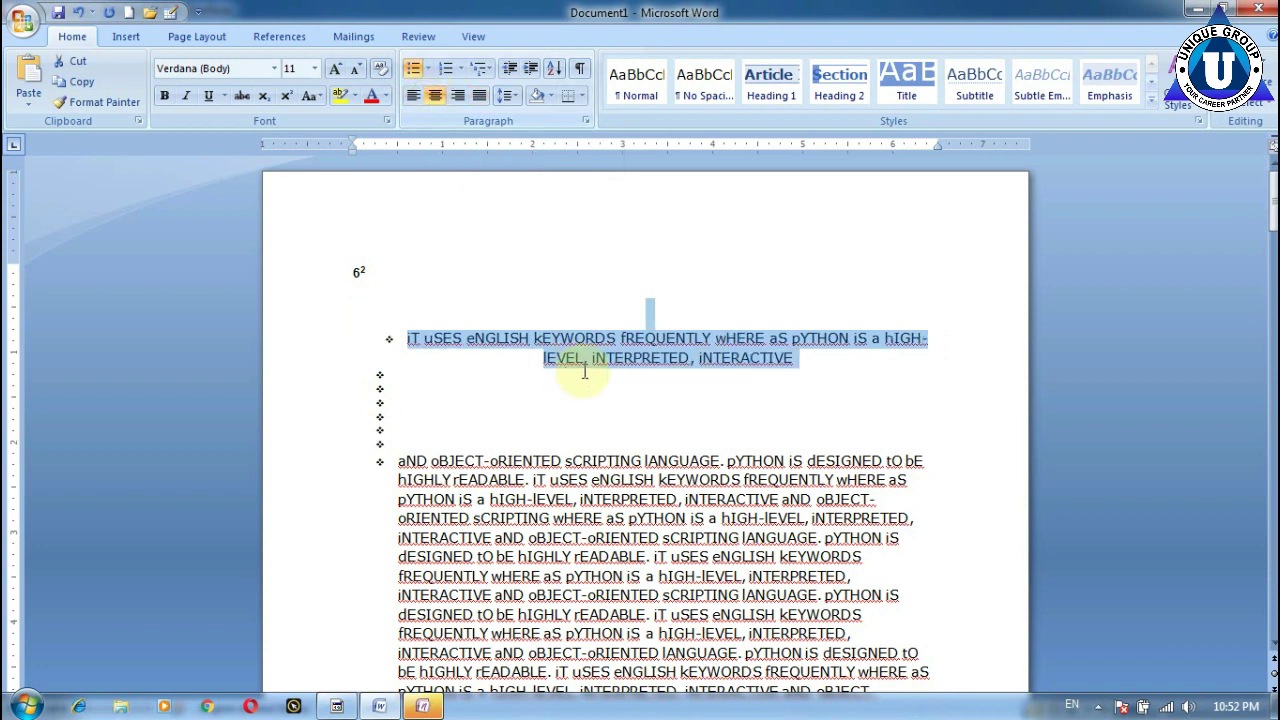
pyautogui.click(459, 92)
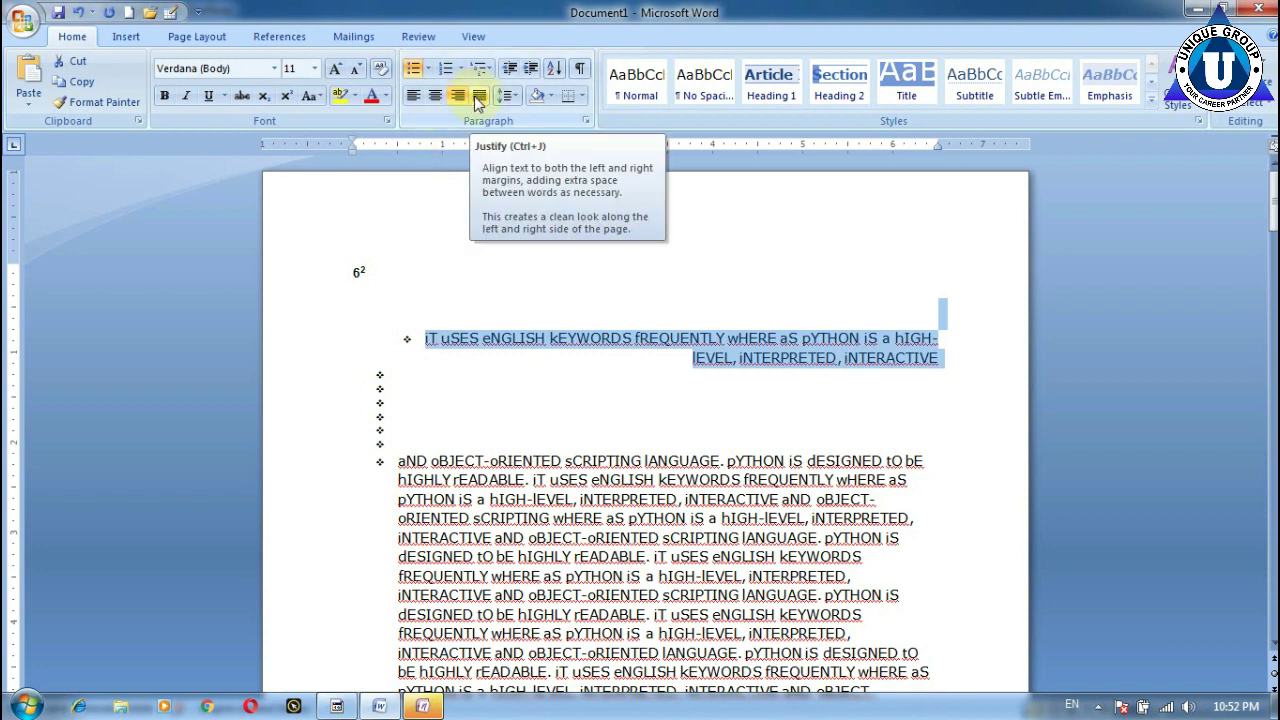
pyautogui.click(476, 100)
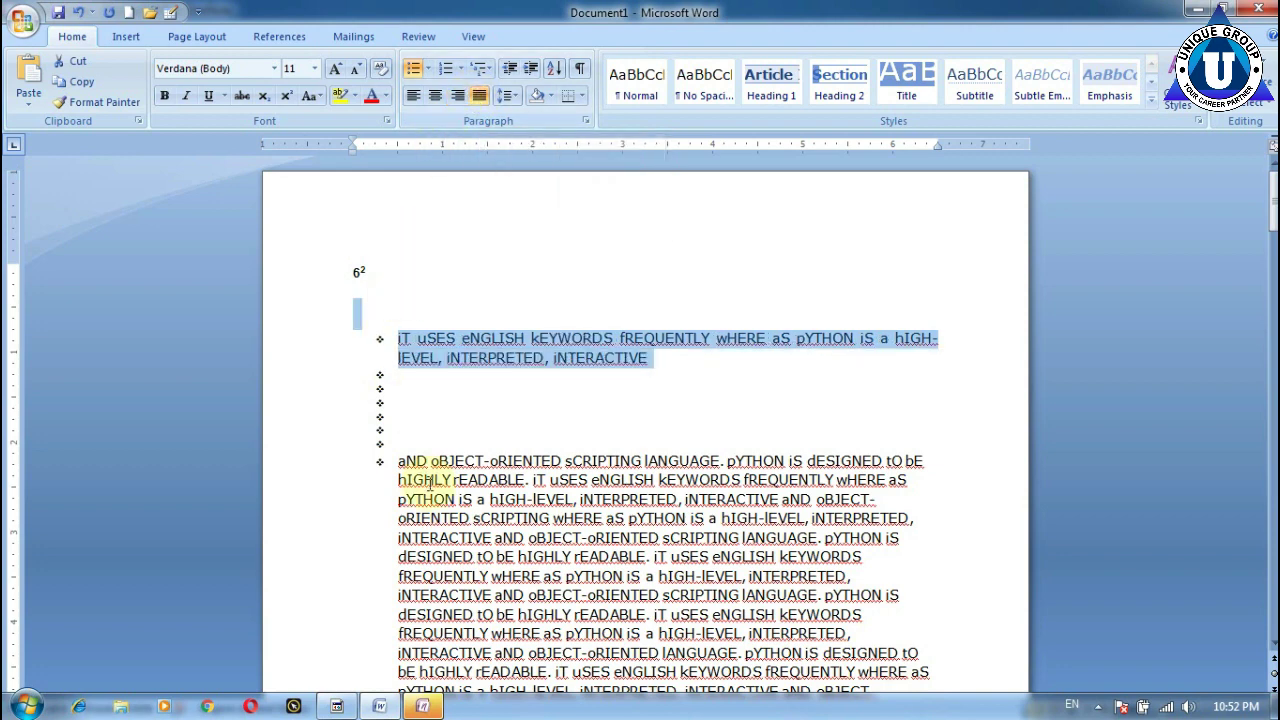
# Justify the long paragraph starting 'aND oBJECT-oRIENTED'.
pyautogui.moveTo(400, 459); pyautogui.dragTo(885, 675)
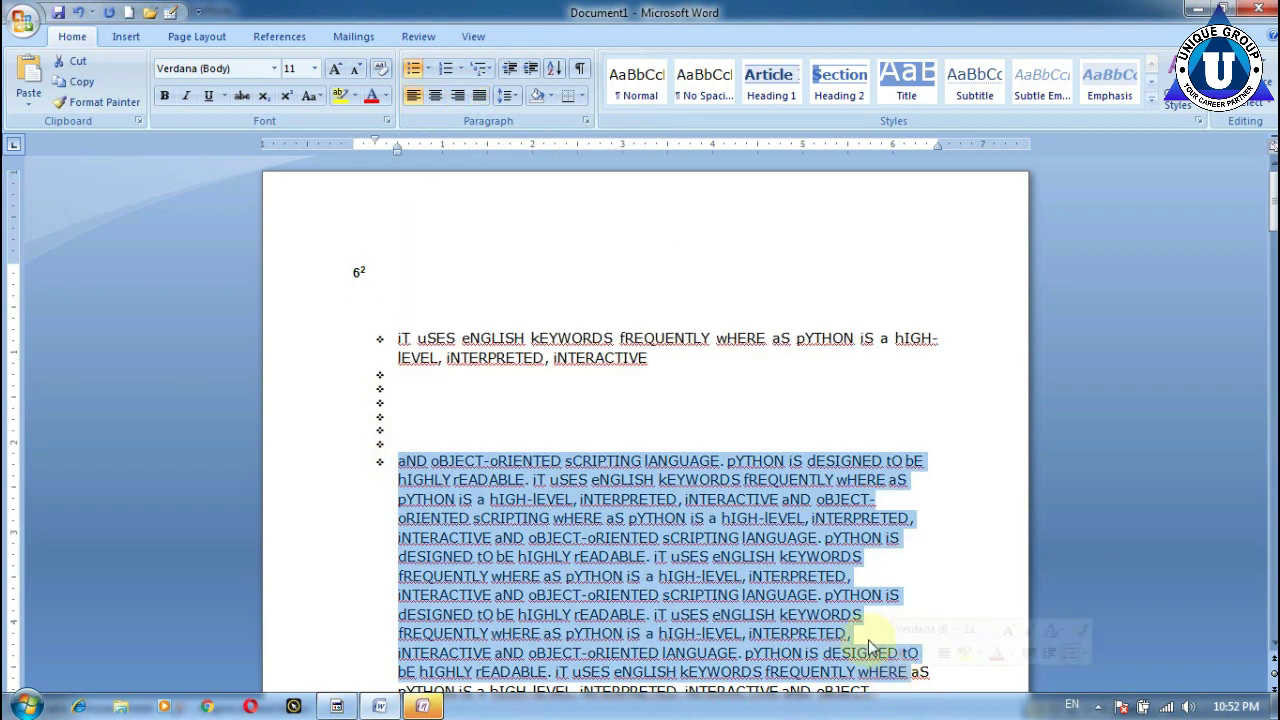
pyautogui.click(480, 96)
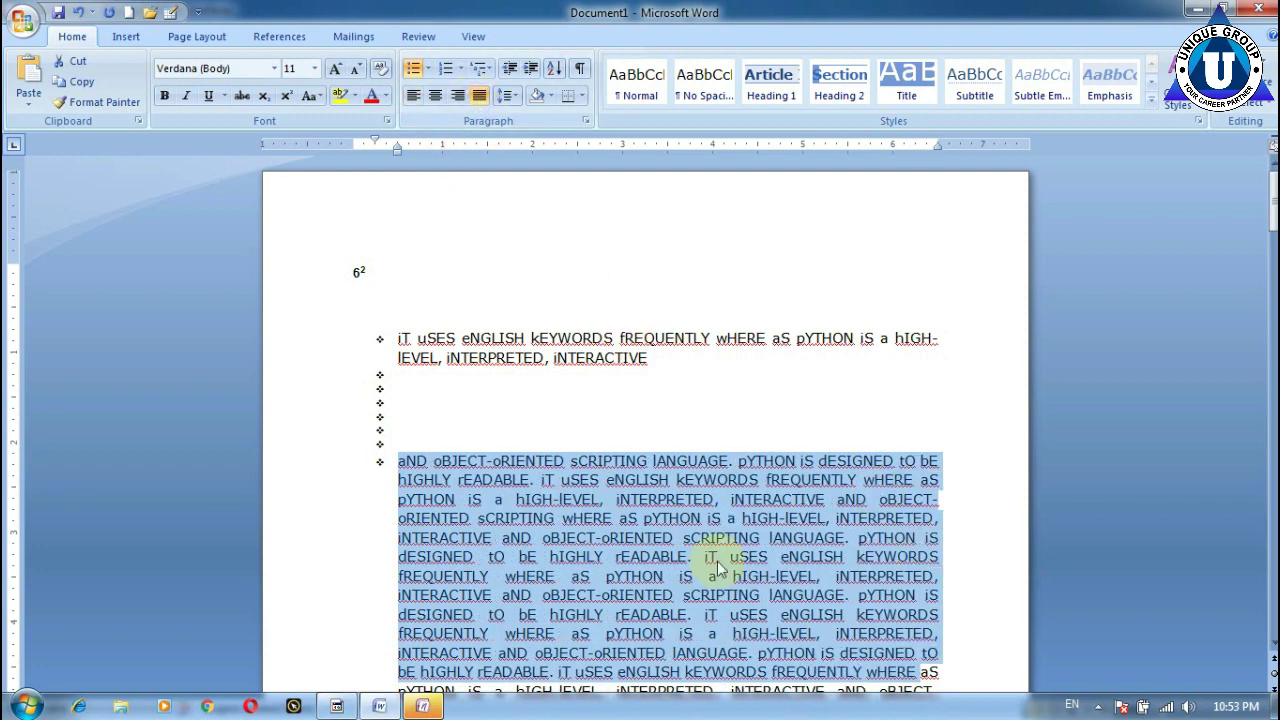
pyautogui.scroll(-2, 543, 491)
pyautogui.click(775, 443)
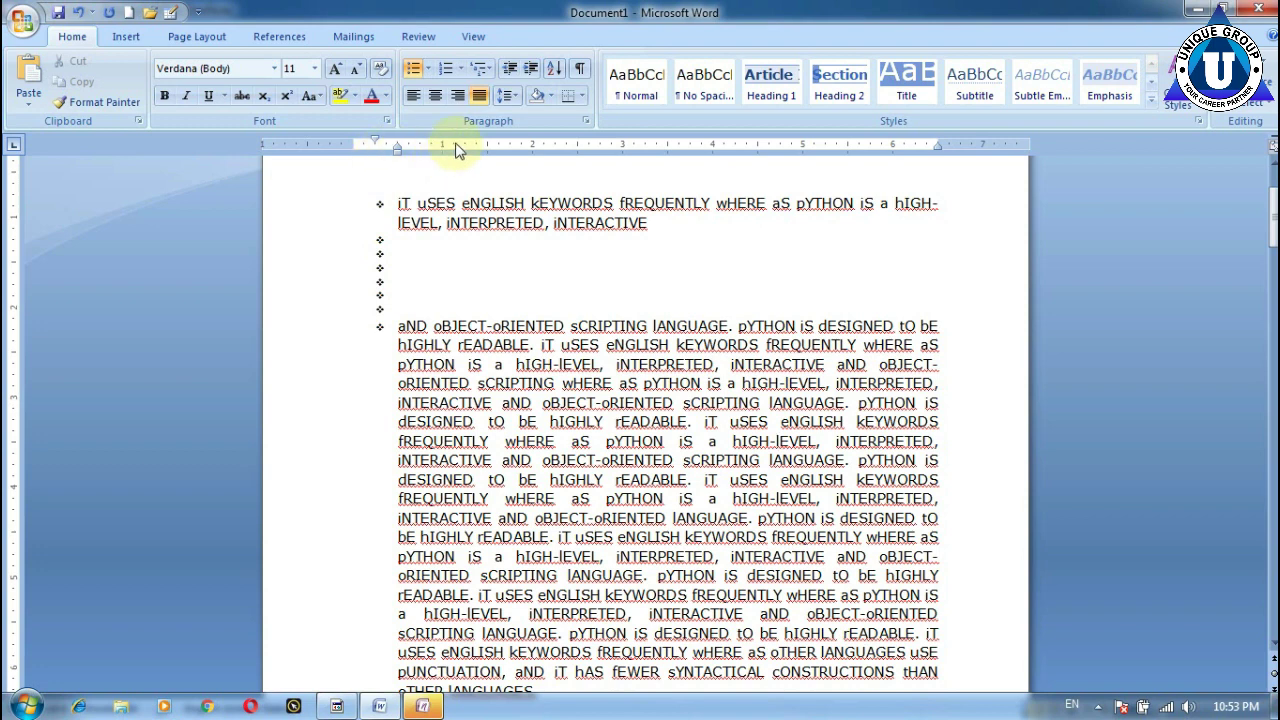
# Select the first bullet's text and remove the space after its paragraph.
pyautogui.click(510, 100)
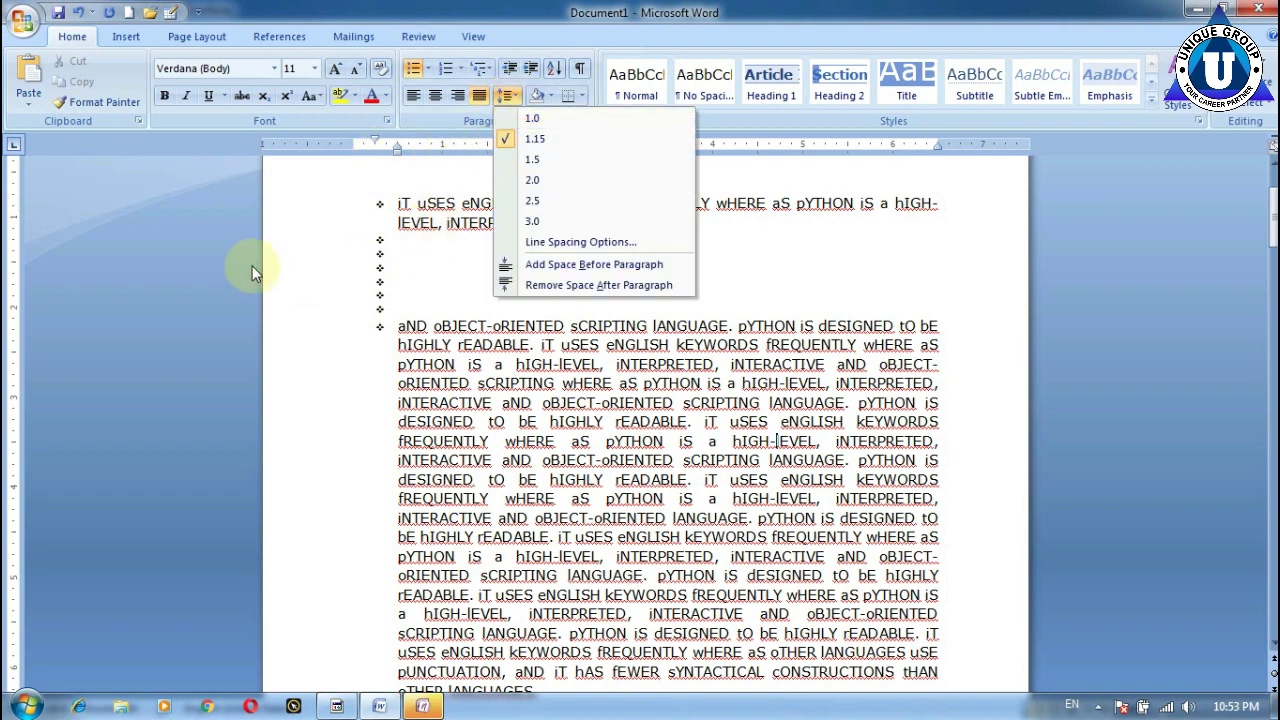
pyautogui.click(507, 97)
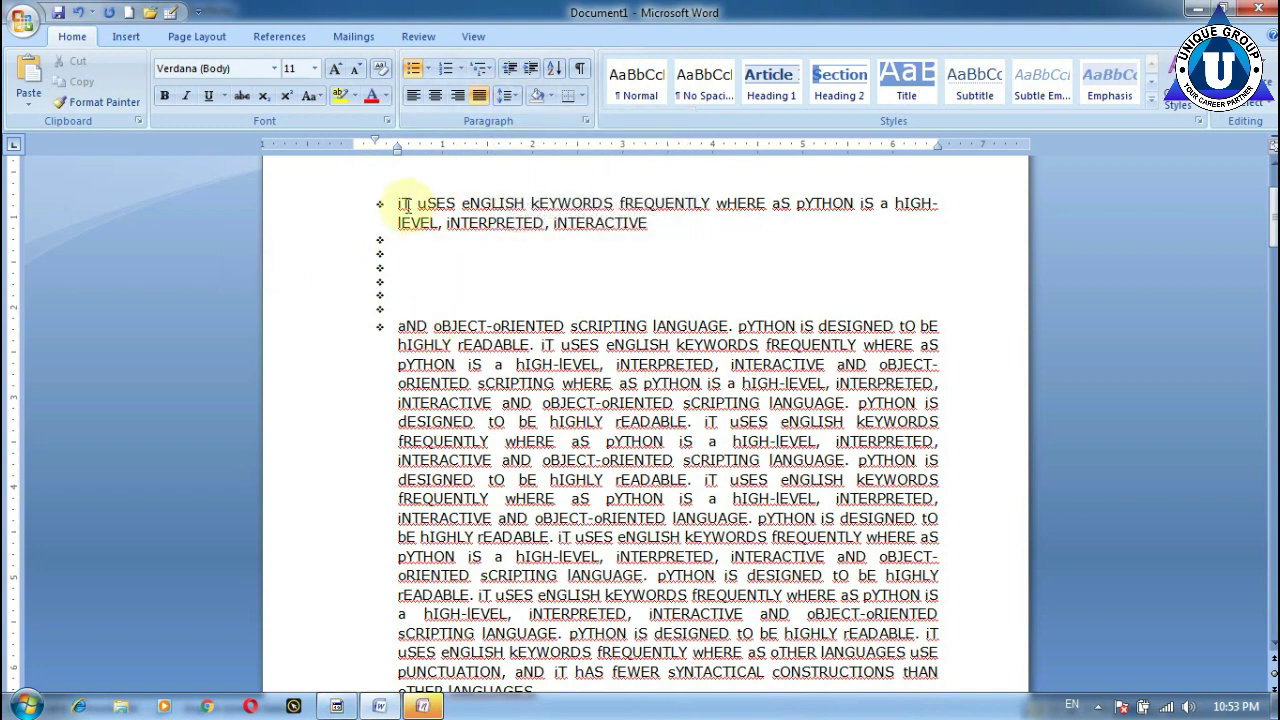
pyautogui.moveTo(400, 203); pyautogui.dragTo(637, 220)
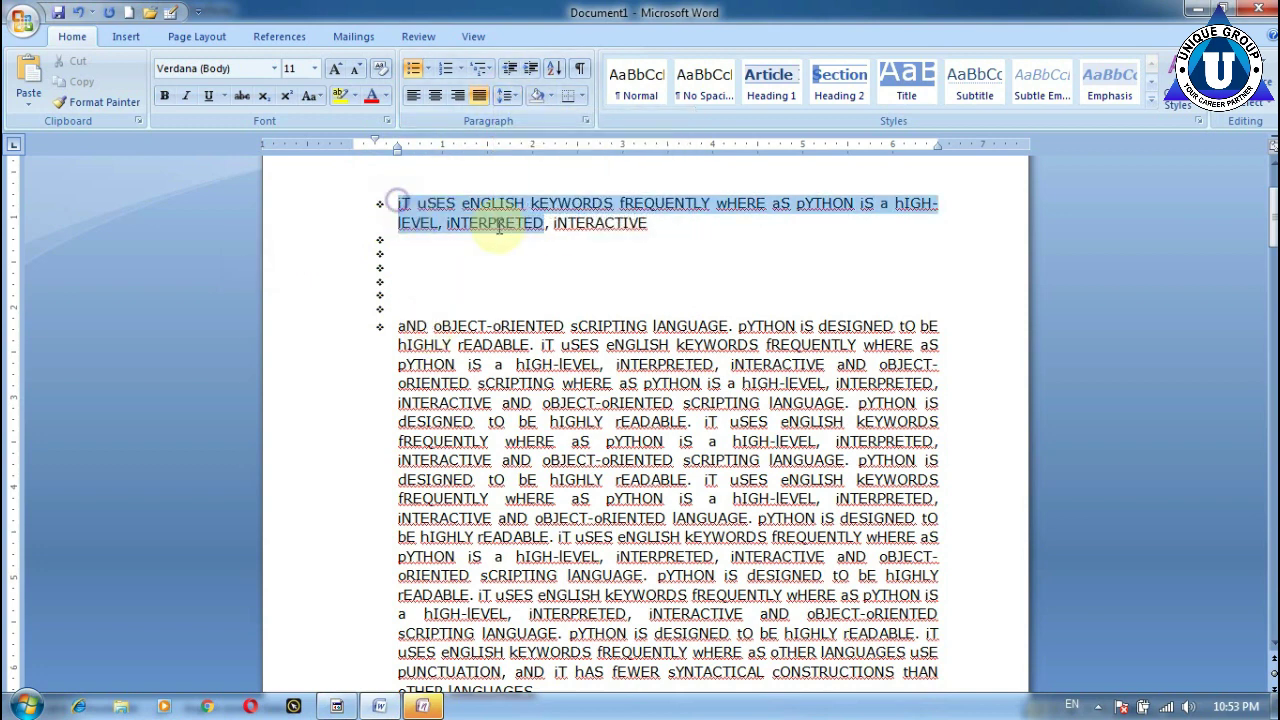
pyautogui.click(508, 95)
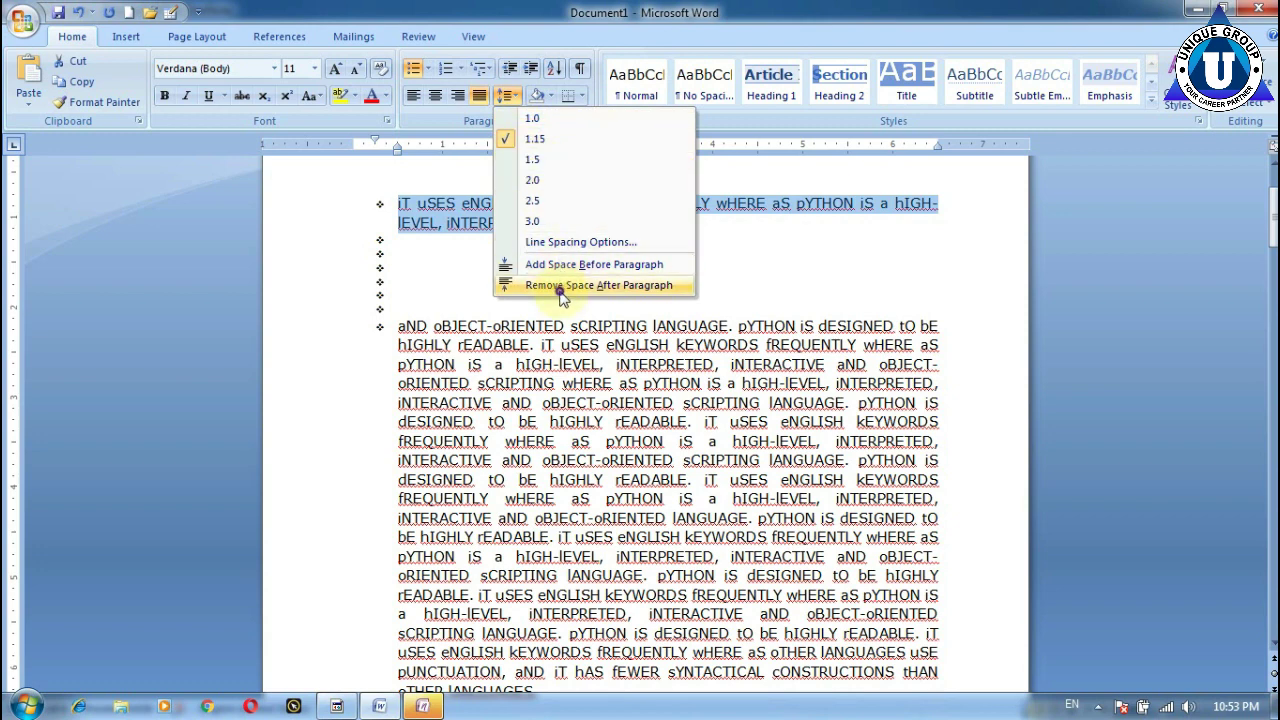
pyautogui.click(560, 287)
# Try 3.0 line spacing on the first bullet paragraph, then set it back to 1.0.
pyautogui.click(508, 95)
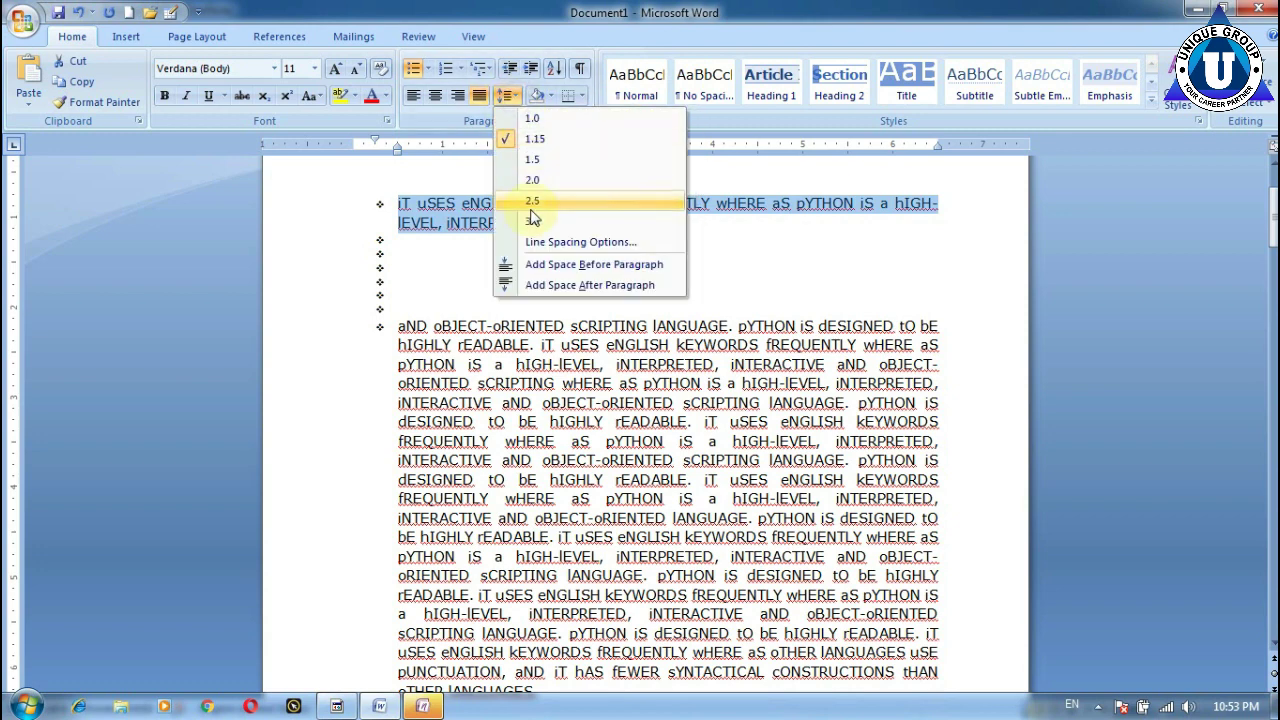
pyautogui.click(532, 220)
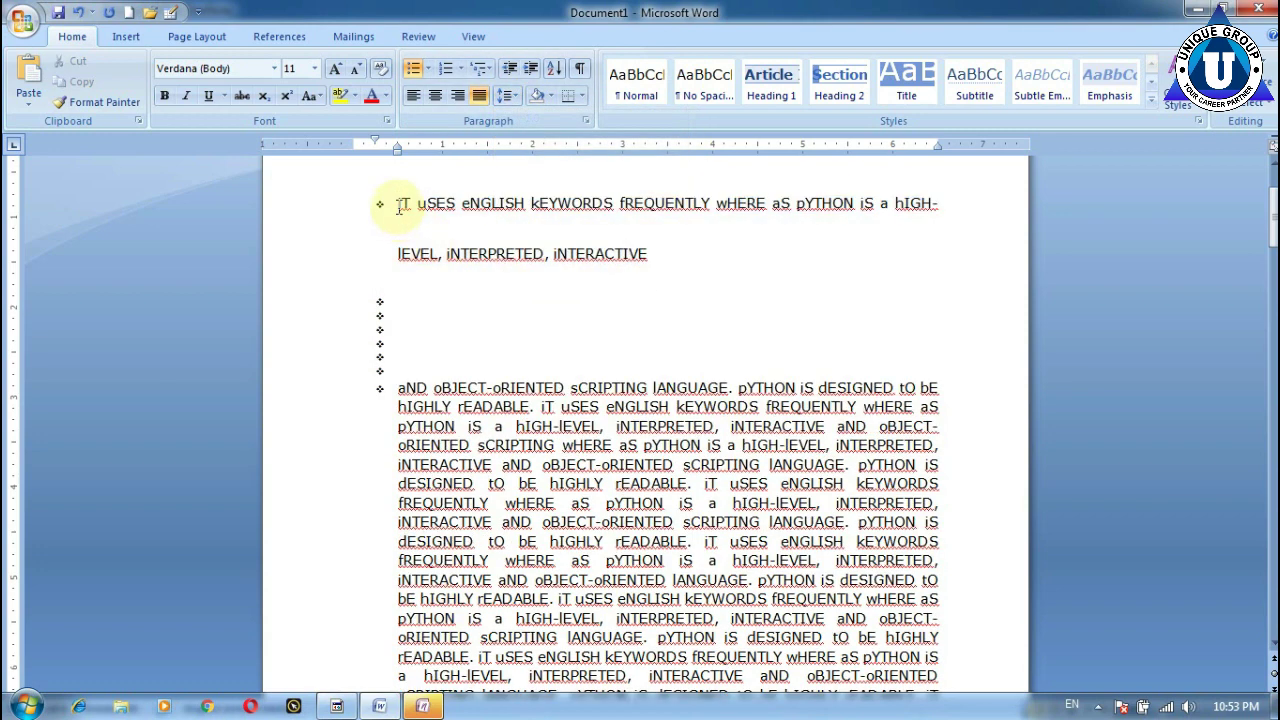
pyautogui.moveTo(398, 206); pyautogui.dragTo(640, 258)
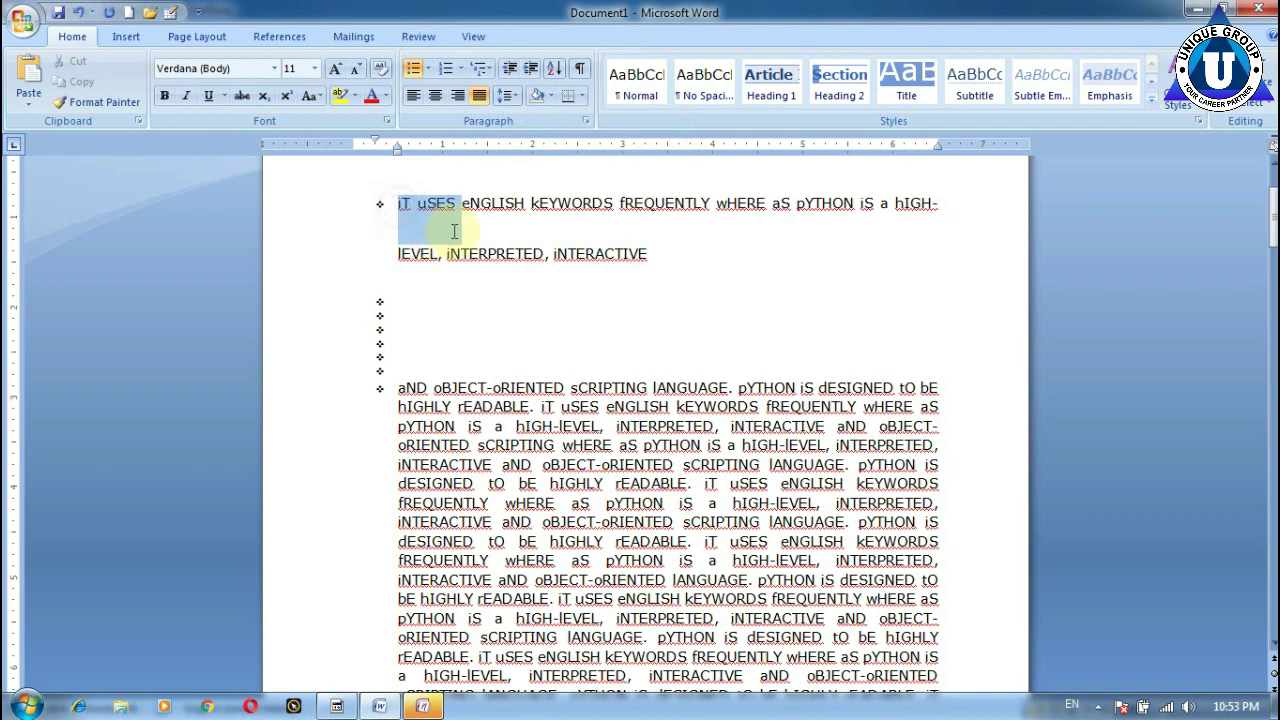
pyautogui.click(508, 95)
pyautogui.click(527, 117)
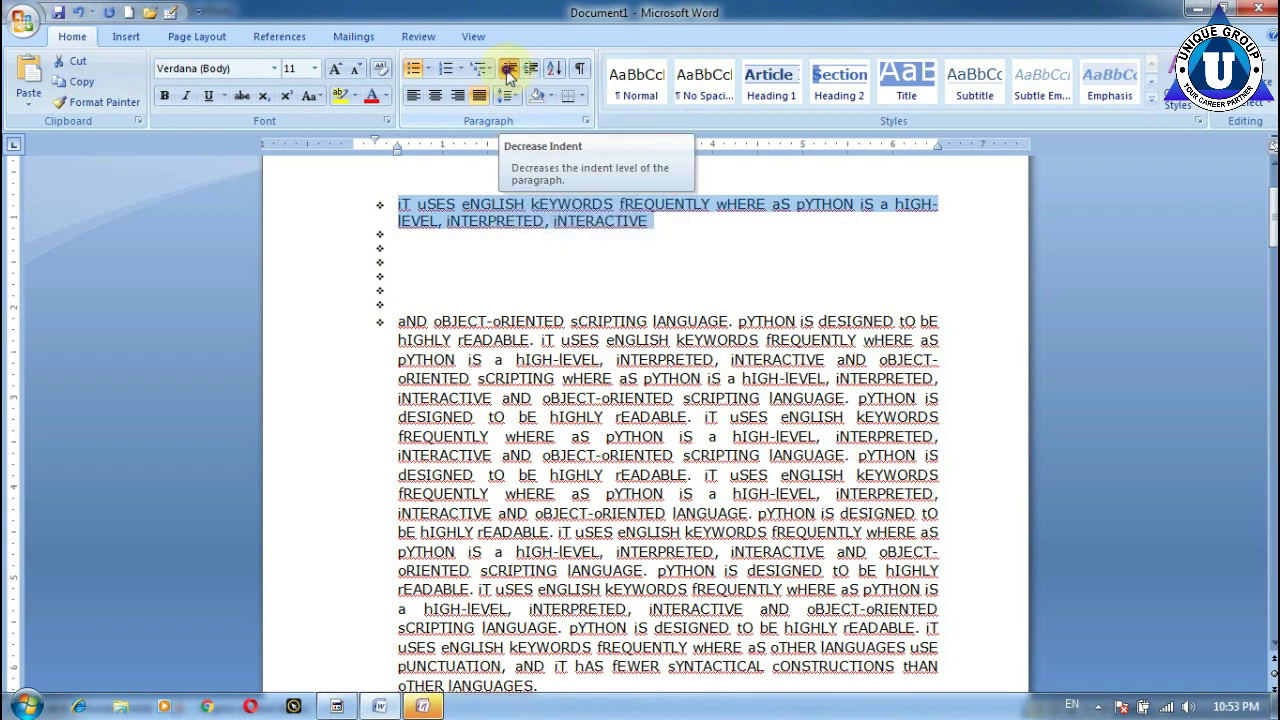
# Step the bullets' indent in and out, then nudge the left-indent marker on the ruler.
pyautogui.click(508, 72)
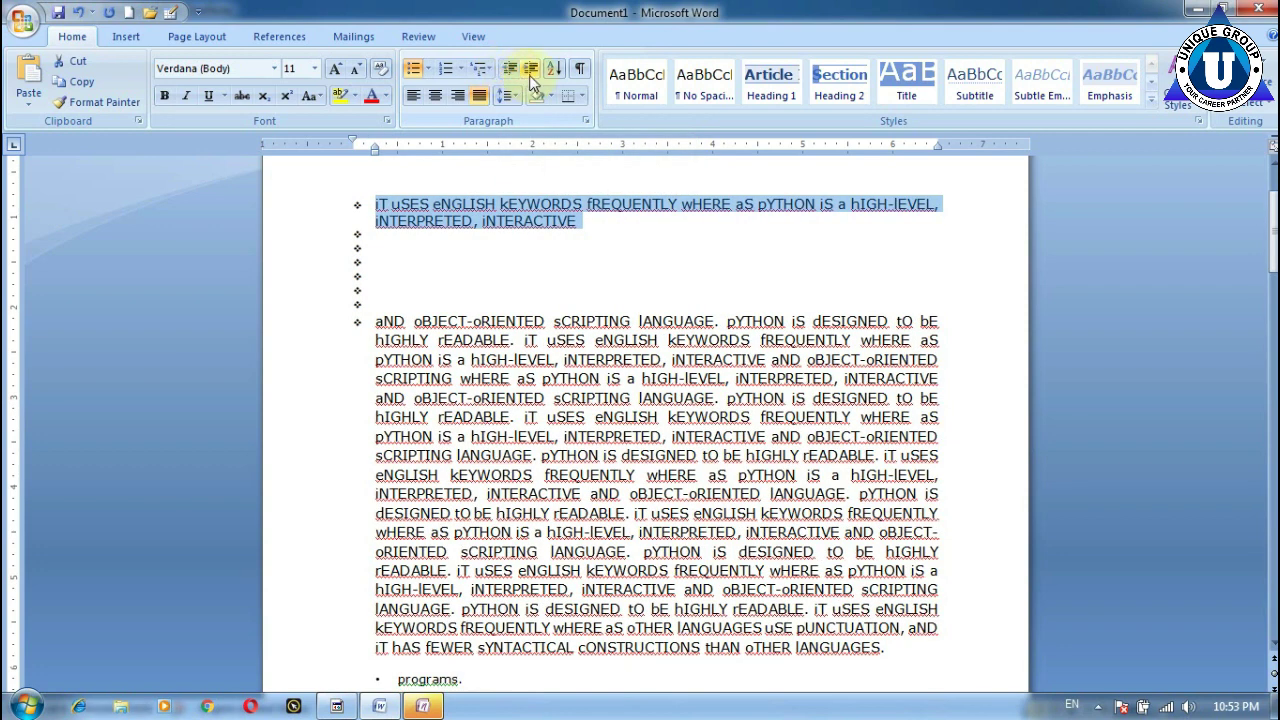
pyautogui.click(530, 70)
pyautogui.click(530, 70)
pyautogui.click(530, 70)
pyautogui.click(530, 70)
pyautogui.click(530, 70)
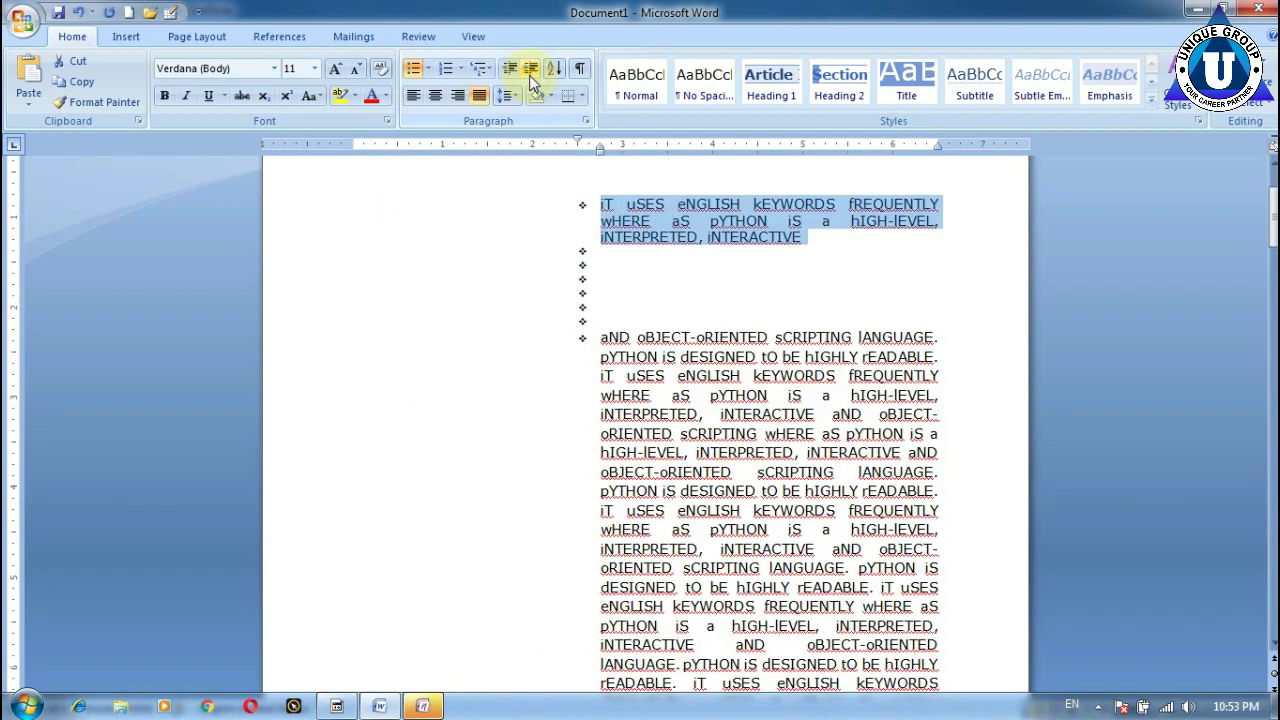
pyautogui.click(530, 72)
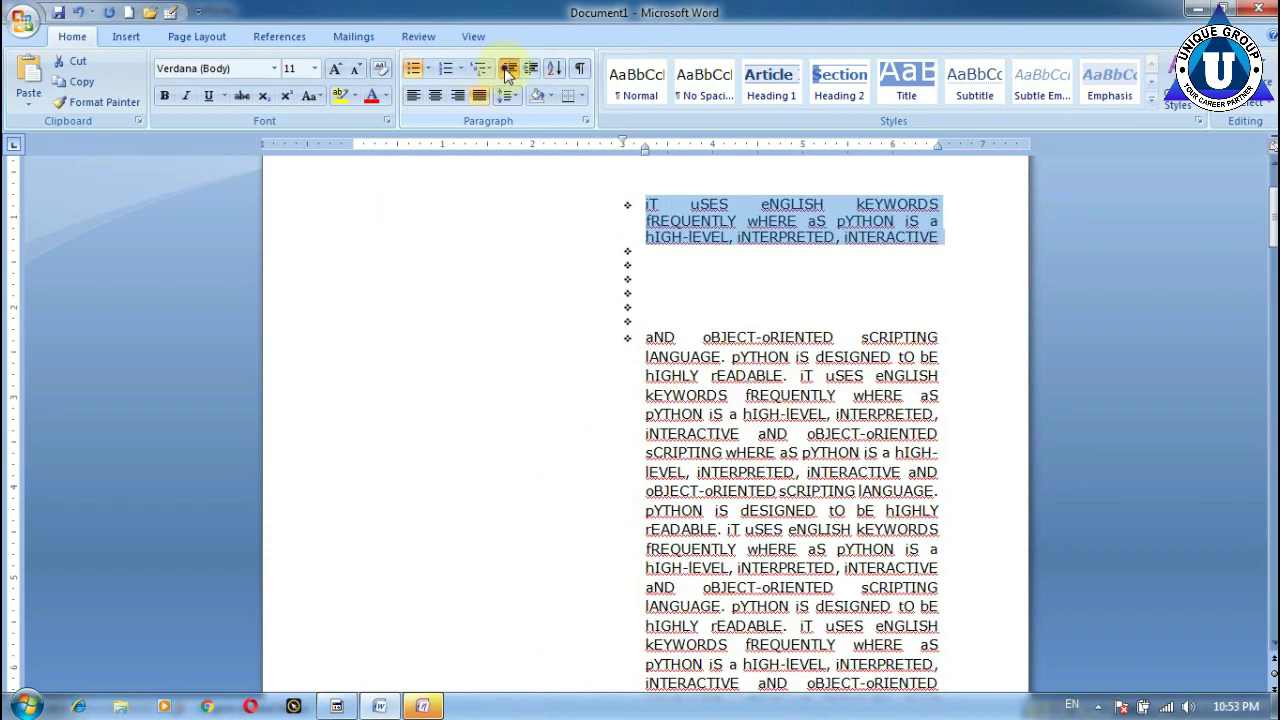
pyautogui.click(508, 70)
pyautogui.click(508, 70)
pyautogui.click(508, 70)
pyautogui.click(508, 70)
pyautogui.click(508, 70)
pyautogui.click(508, 70)
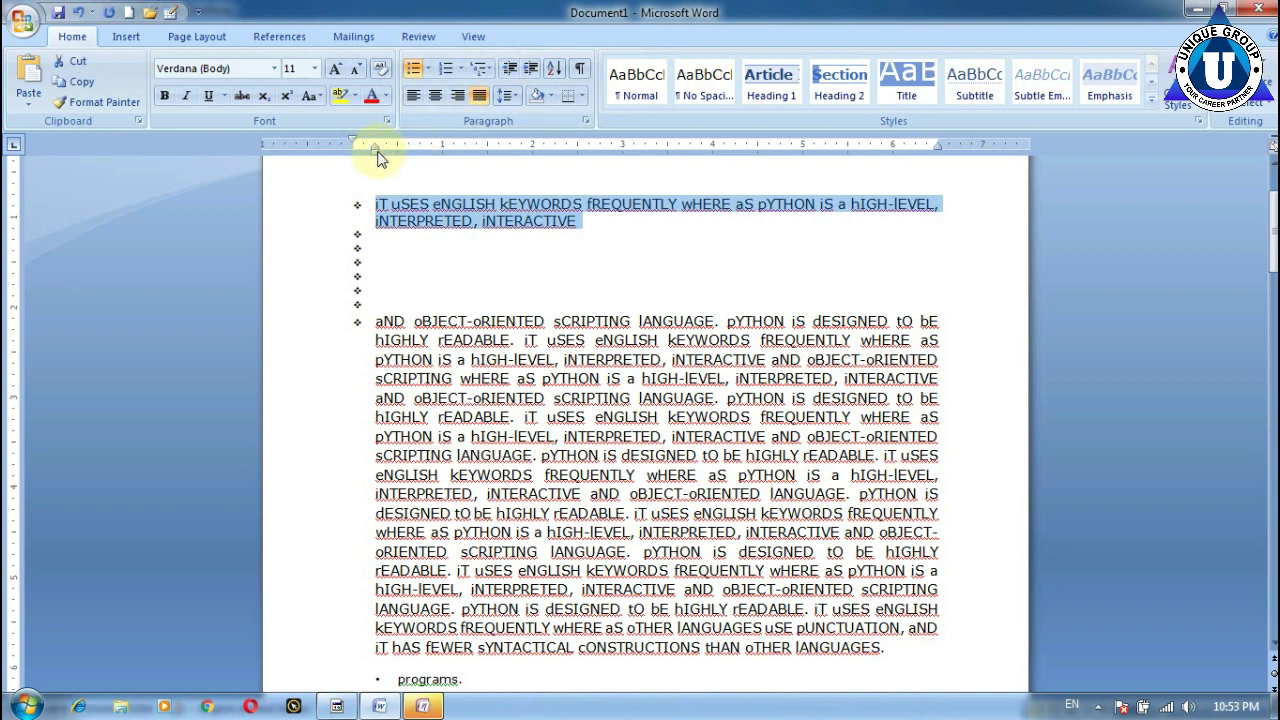
pyautogui.moveTo(376, 150)
pyautogui.mouseDown()
pyautogui.moveTo(508, 158)
pyautogui.moveTo(364, 152)
pyautogui.mouseUp()
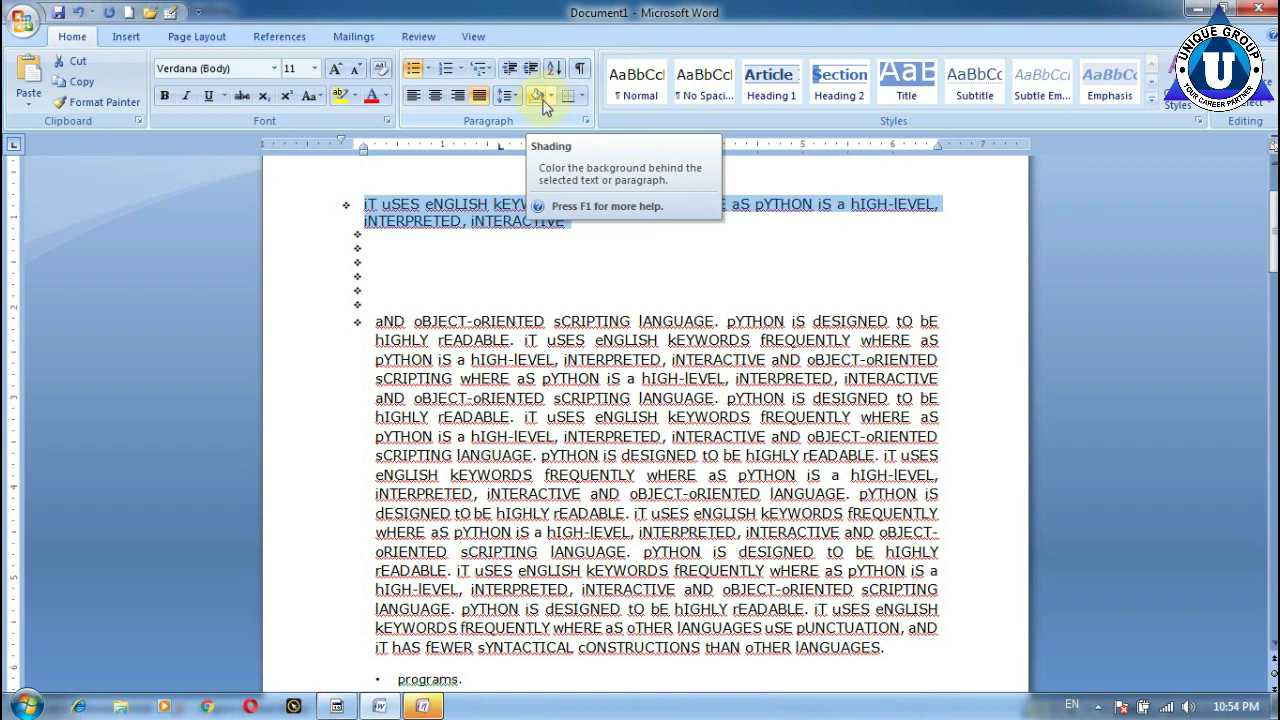
# Reselect the first bullet paragraph and give it a red text highlight.
pyautogui.click(549, 96)
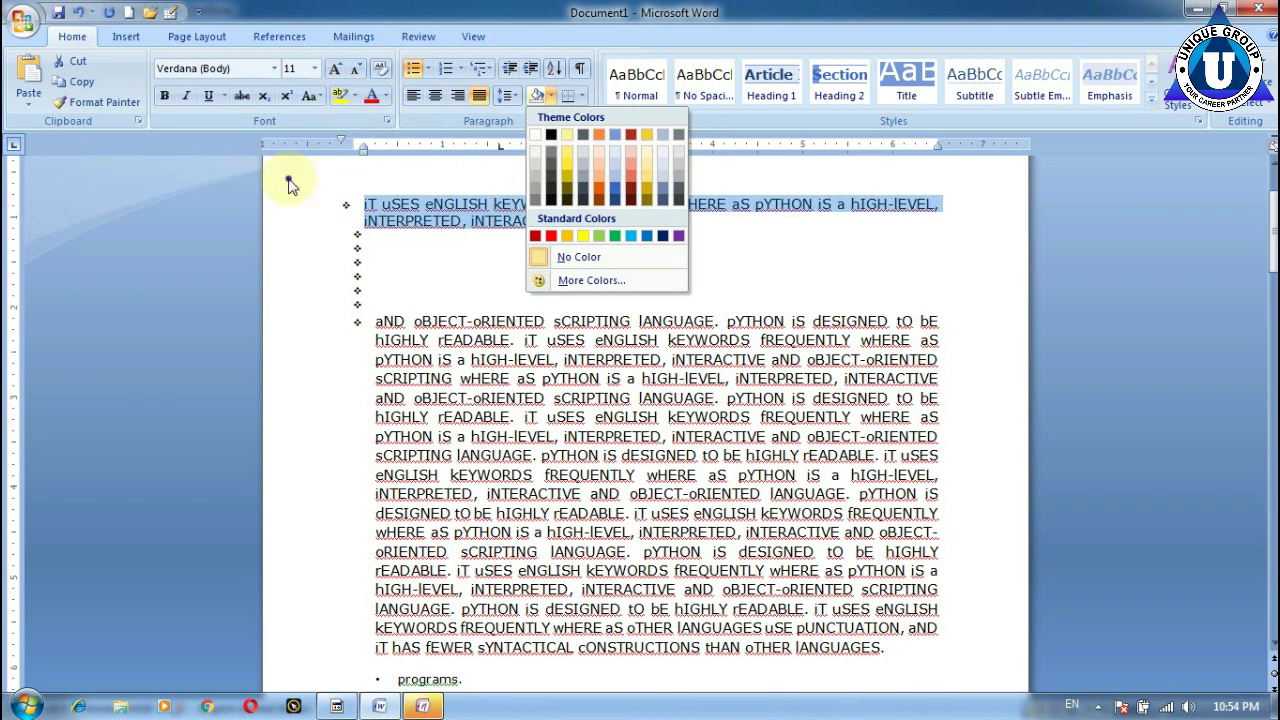
pyautogui.click(340, 95)
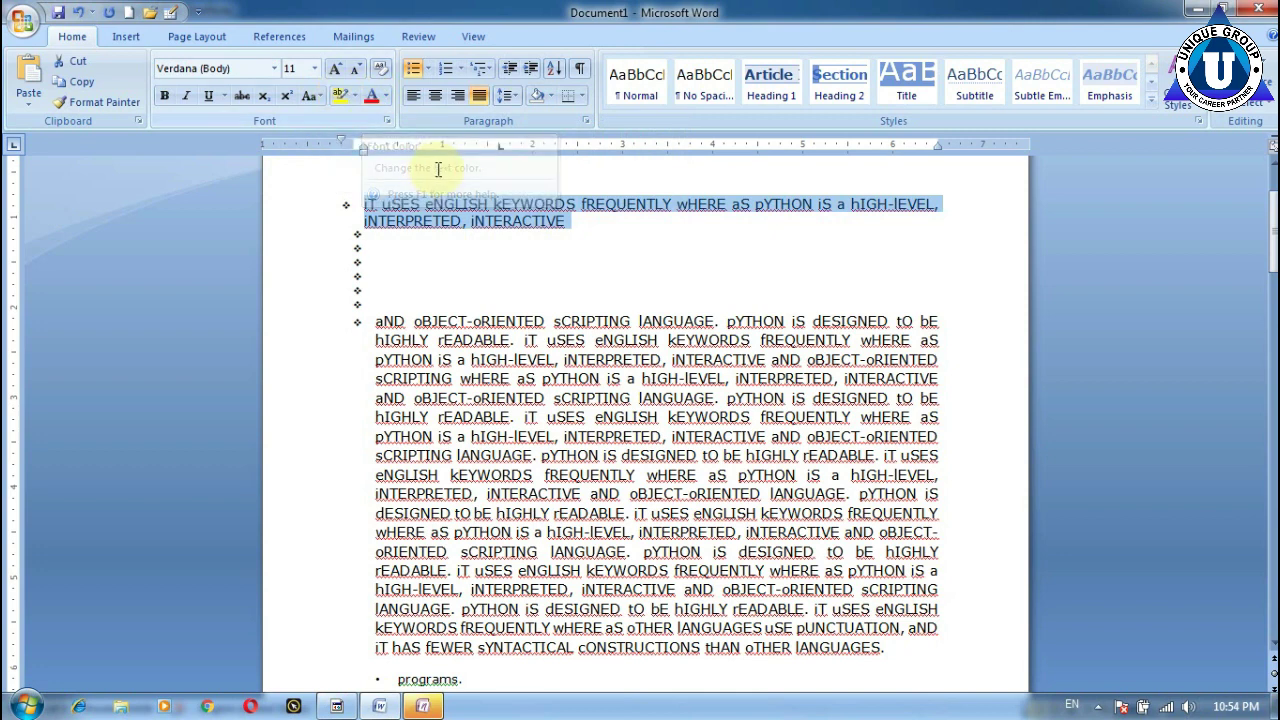
pyautogui.click(360, 200)
pyautogui.moveTo(366, 186); pyautogui.dragTo(520, 232)
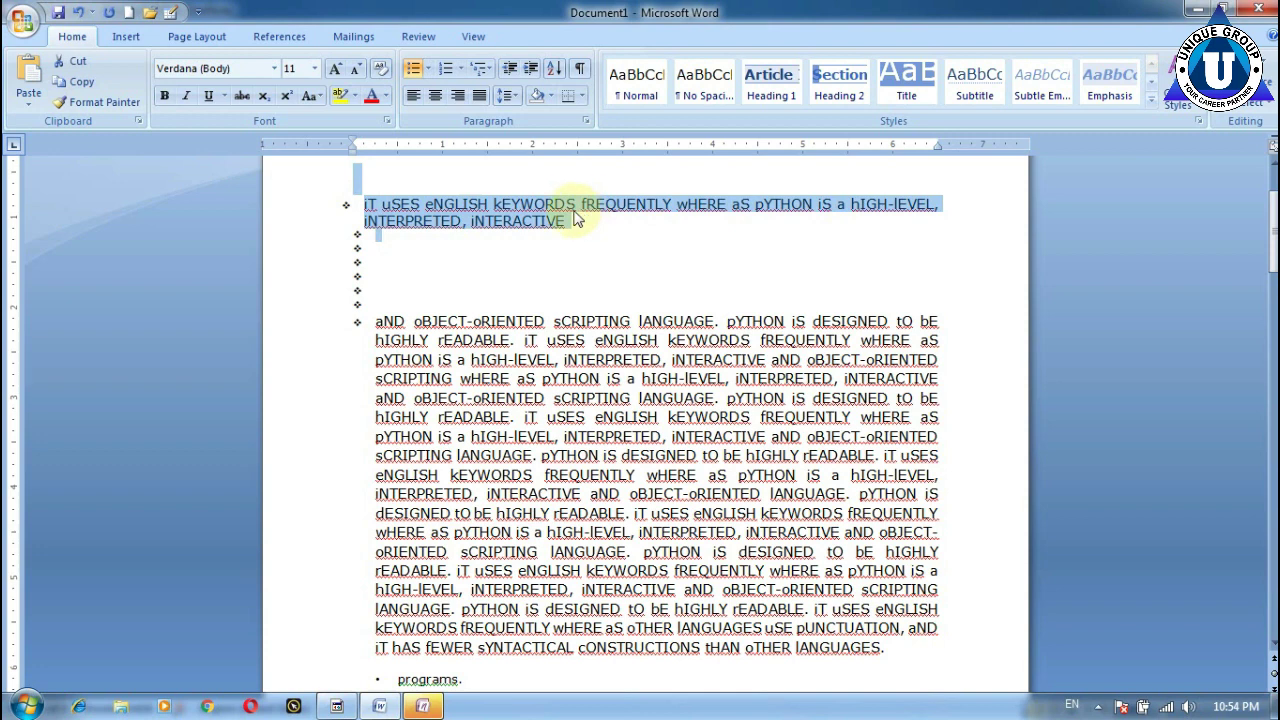
pyautogui.click(356, 96)
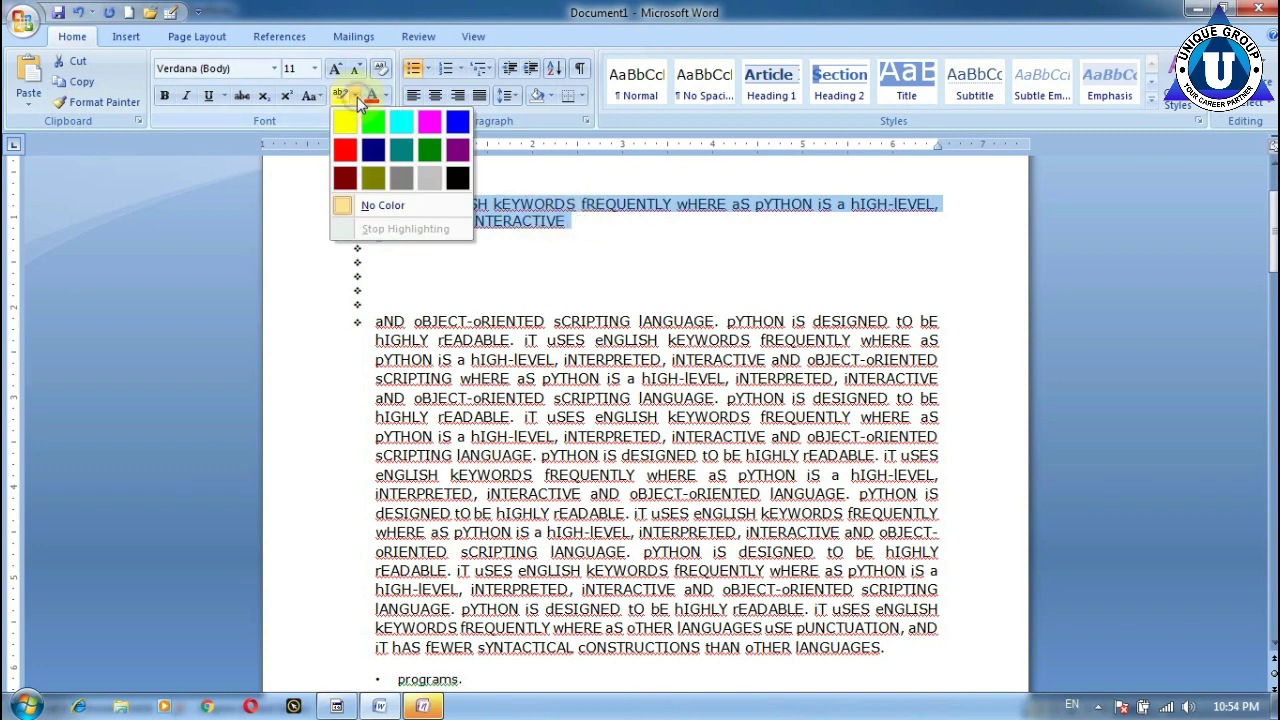
pyautogui.click(345, 150)
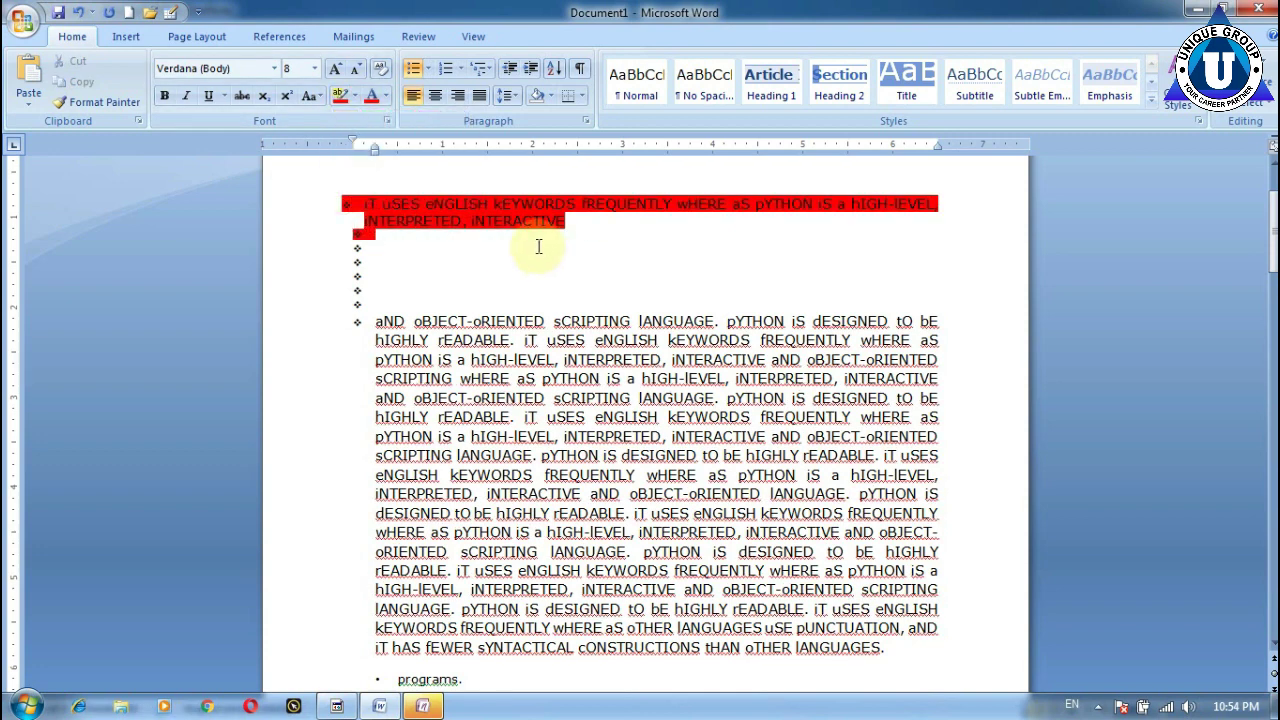
# Change the red-highlighted first bullet's font colour to yellow.
pyautogui.click(388, 96)
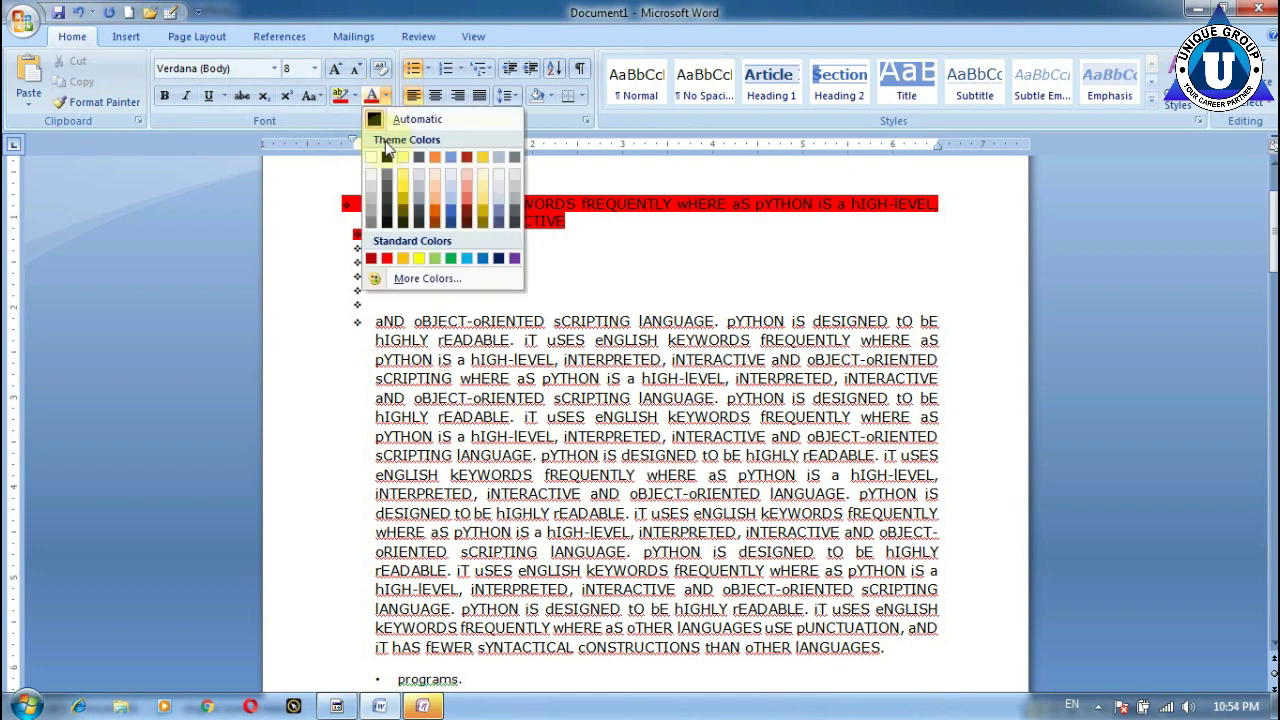
pyautogui.click(418, 259)
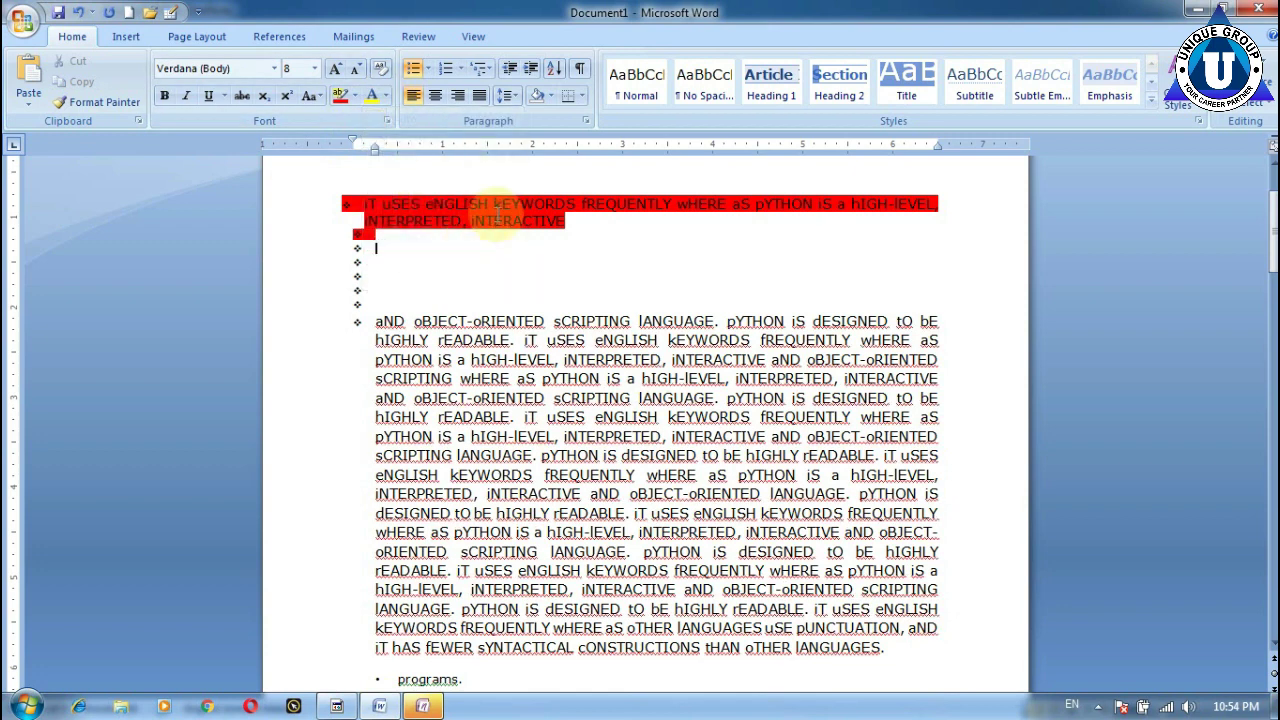
pyautogui.click(385, 96)
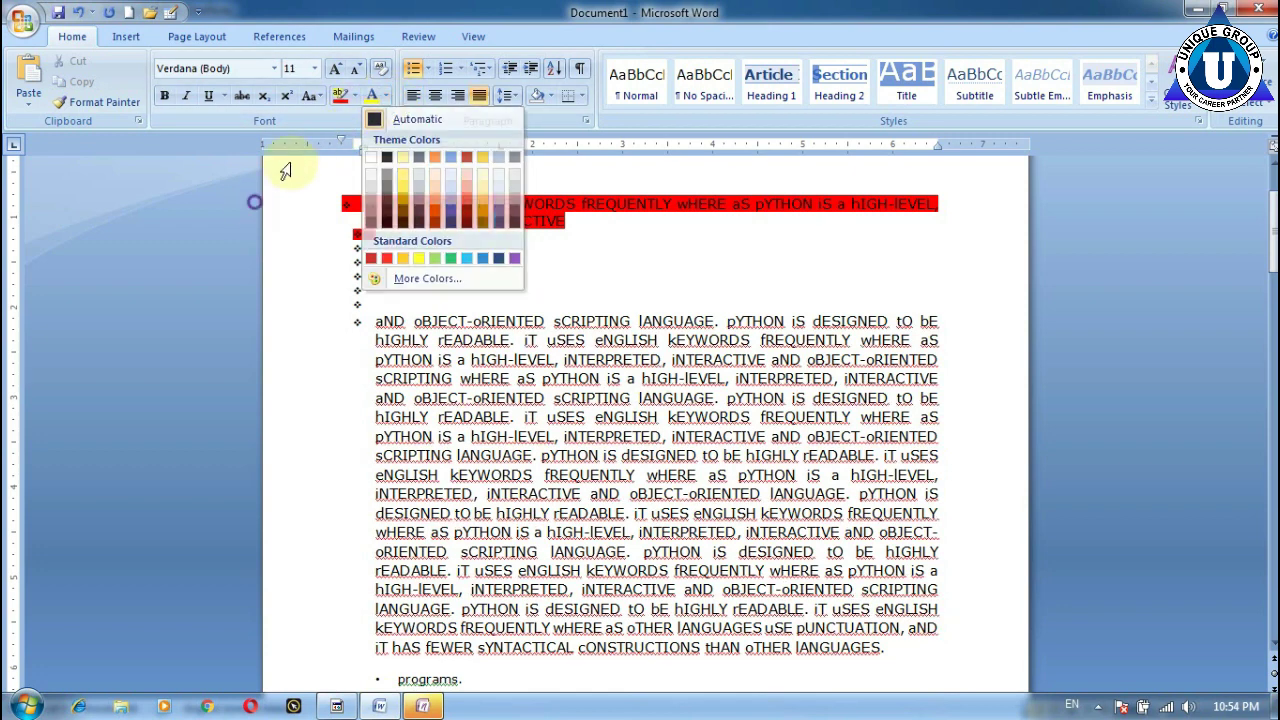
pyautogui.click(377, 98)
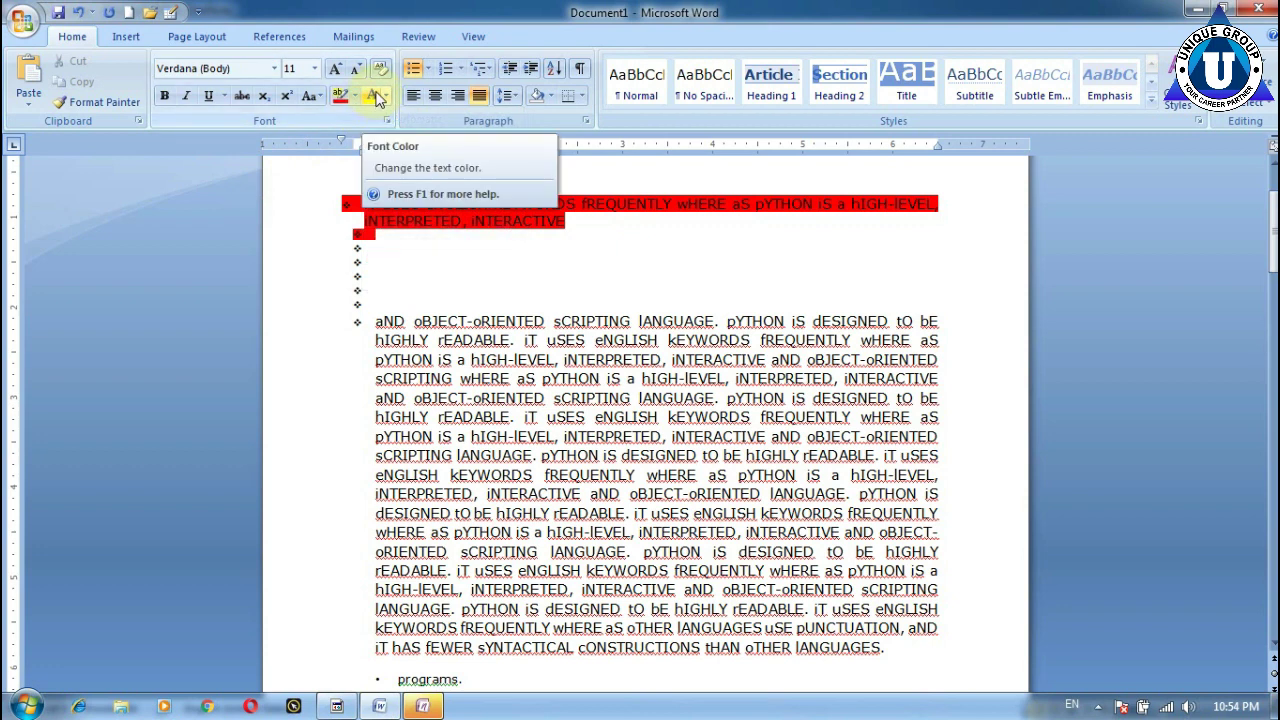
pyautogui.moveTo(577, 229); pyautogui.dragTo(343, 177)
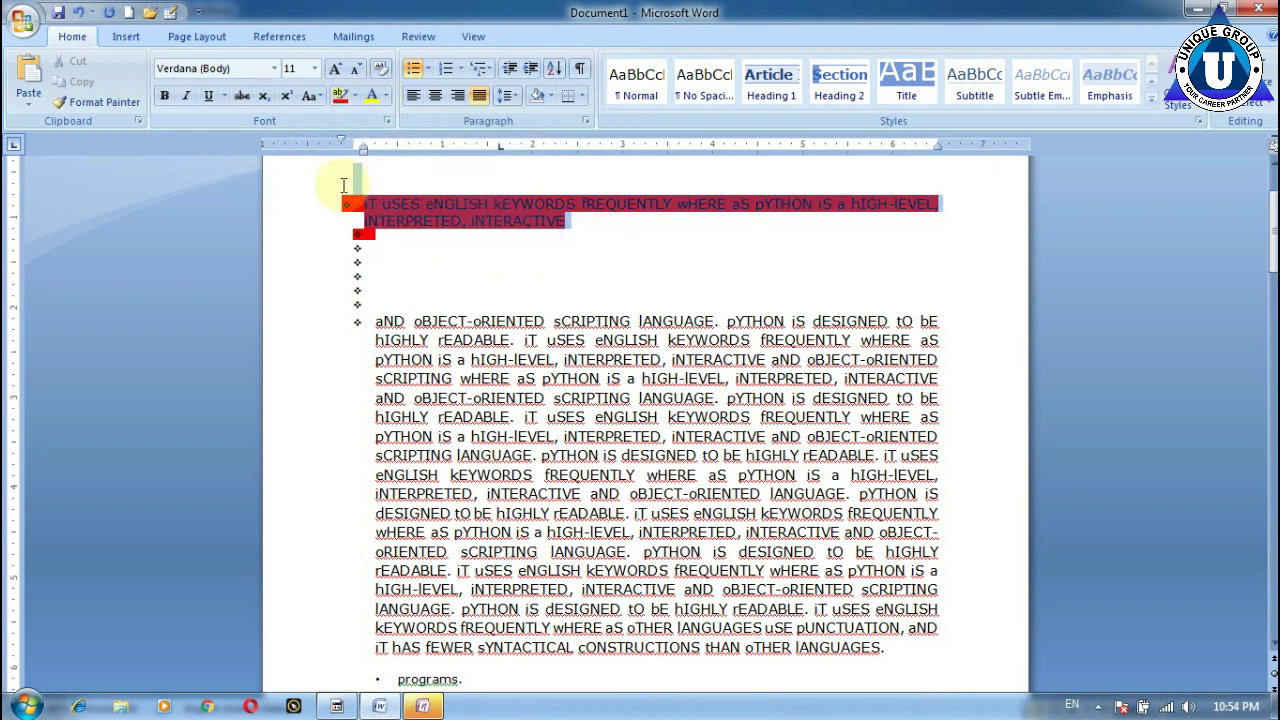
pyautogui.click(371, 97)
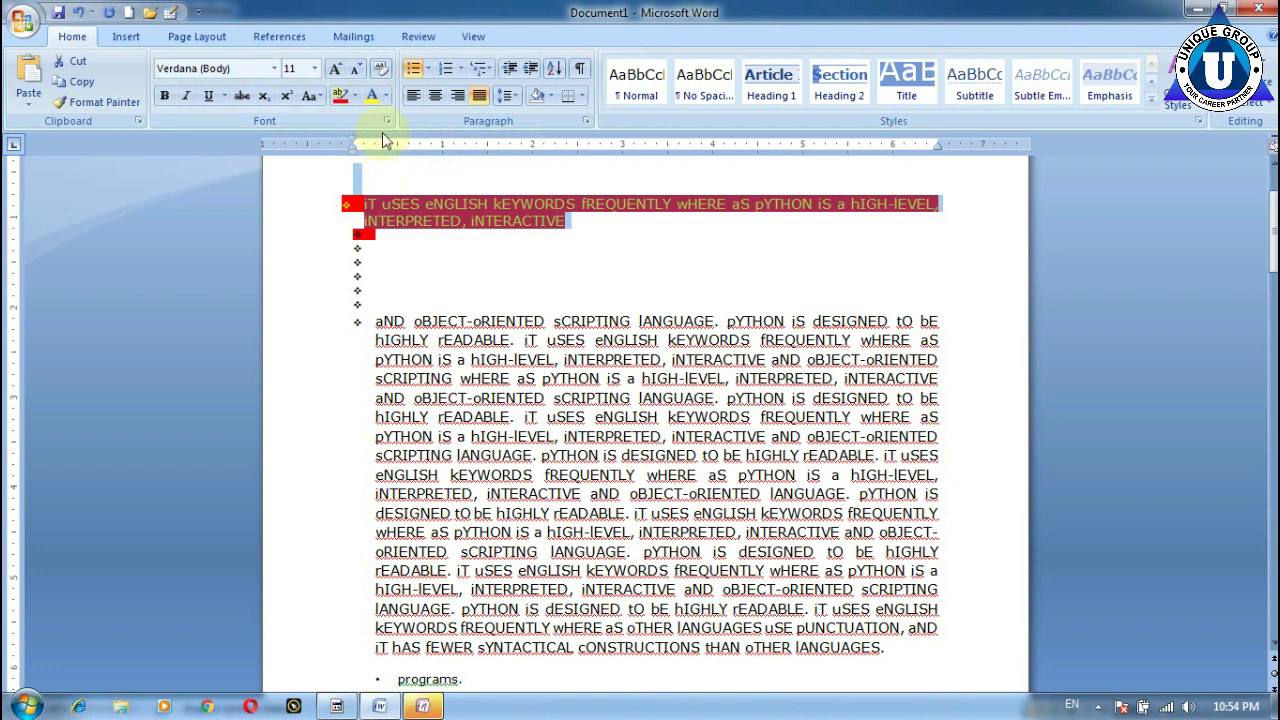
pyautogui.click(420, 233)
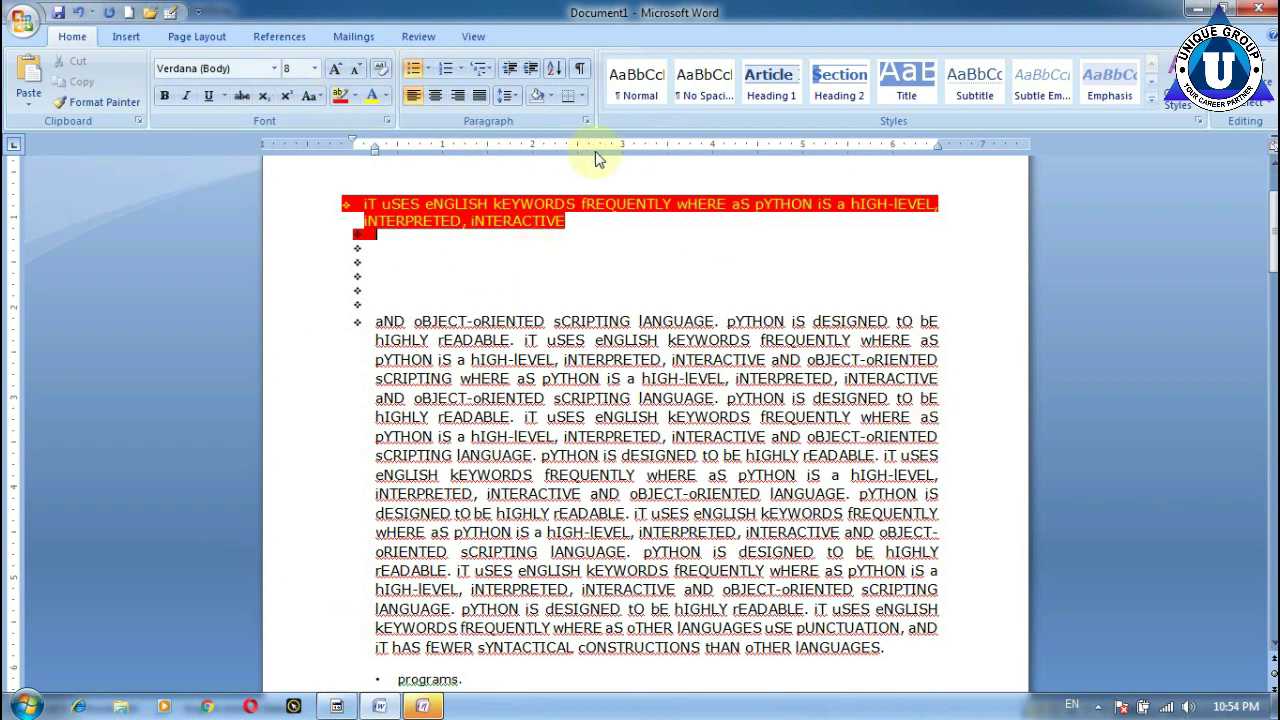
# Shade the empty bullets and the long 'aND oBJECT-oRIENTED…' paragraph light green, after trying purple.
pyautogui.click(551, 97)
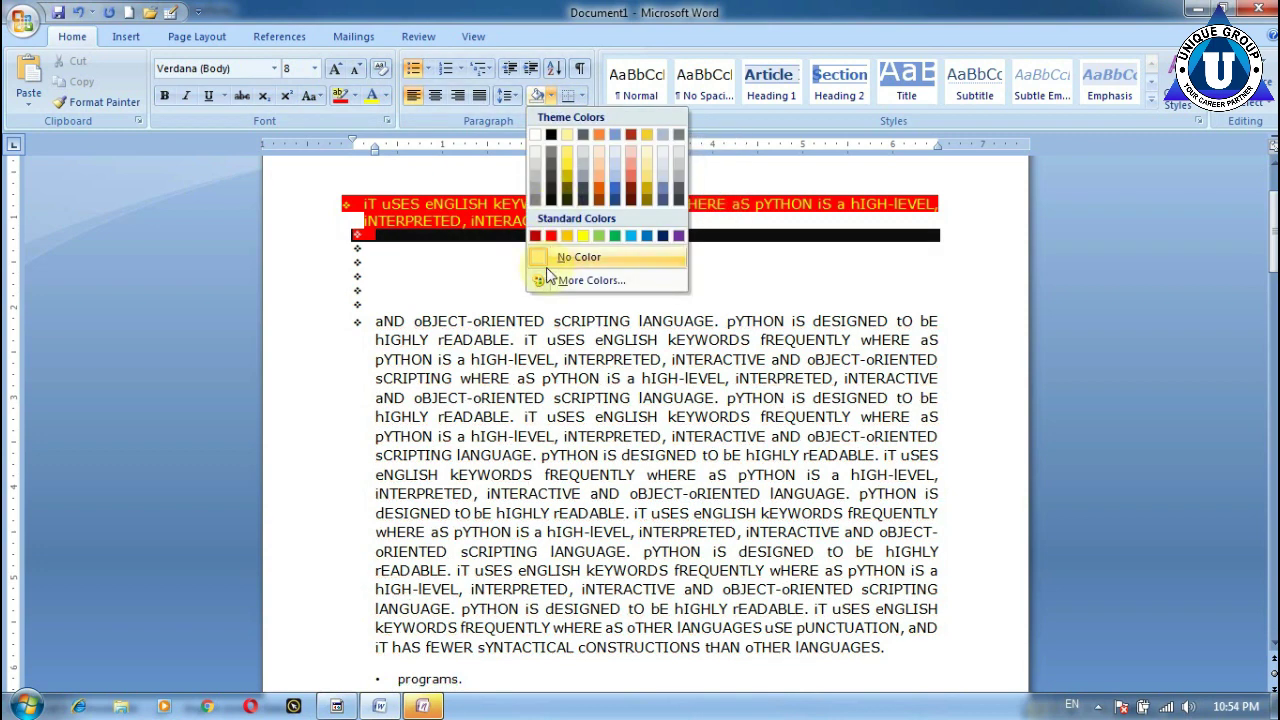
pyautogui.click(450, 275)
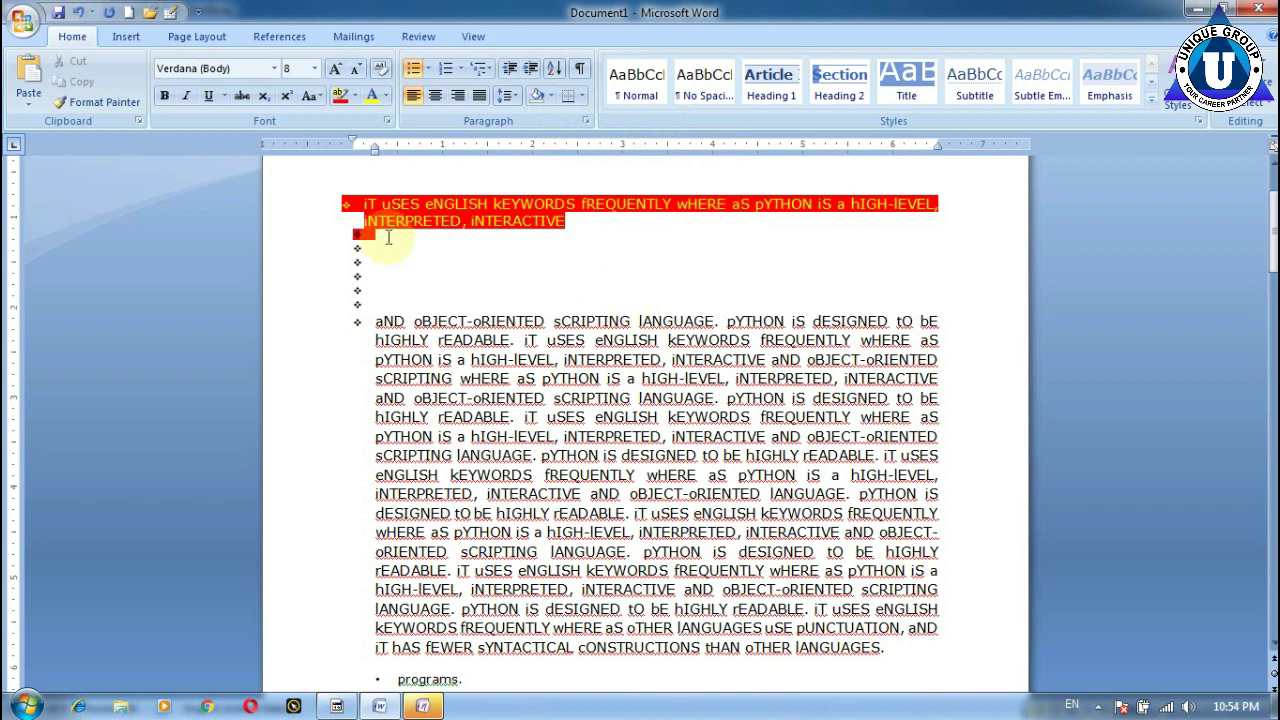
pyautogui.moveTo(387, 225); pyautogui.dragTo(845, 326)
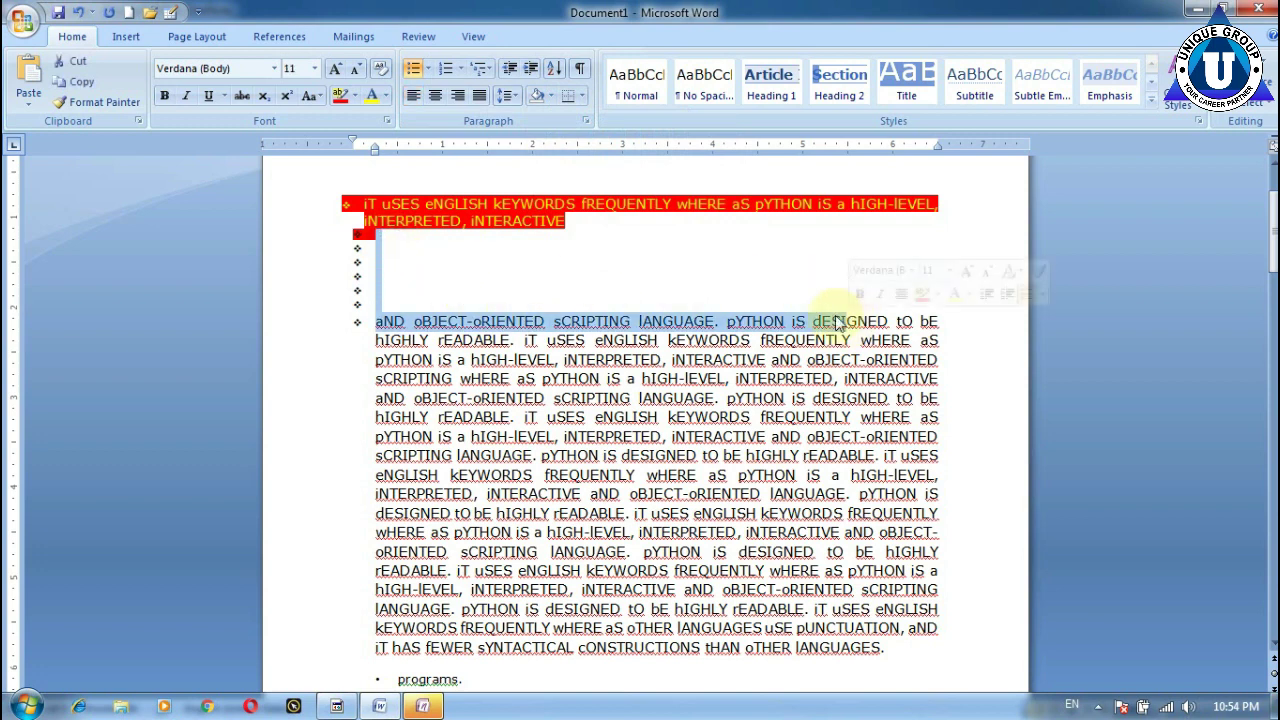
pyautogui.click(551, 97)
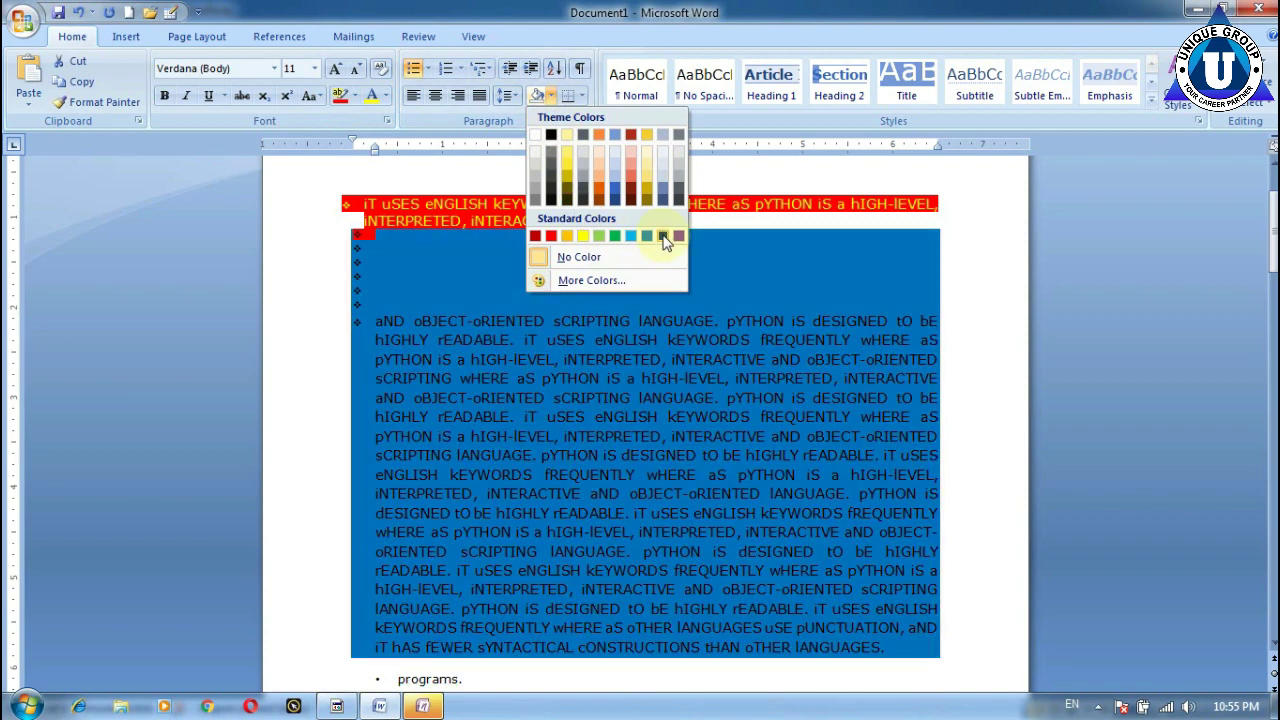
pyautogui.click(679, 238)
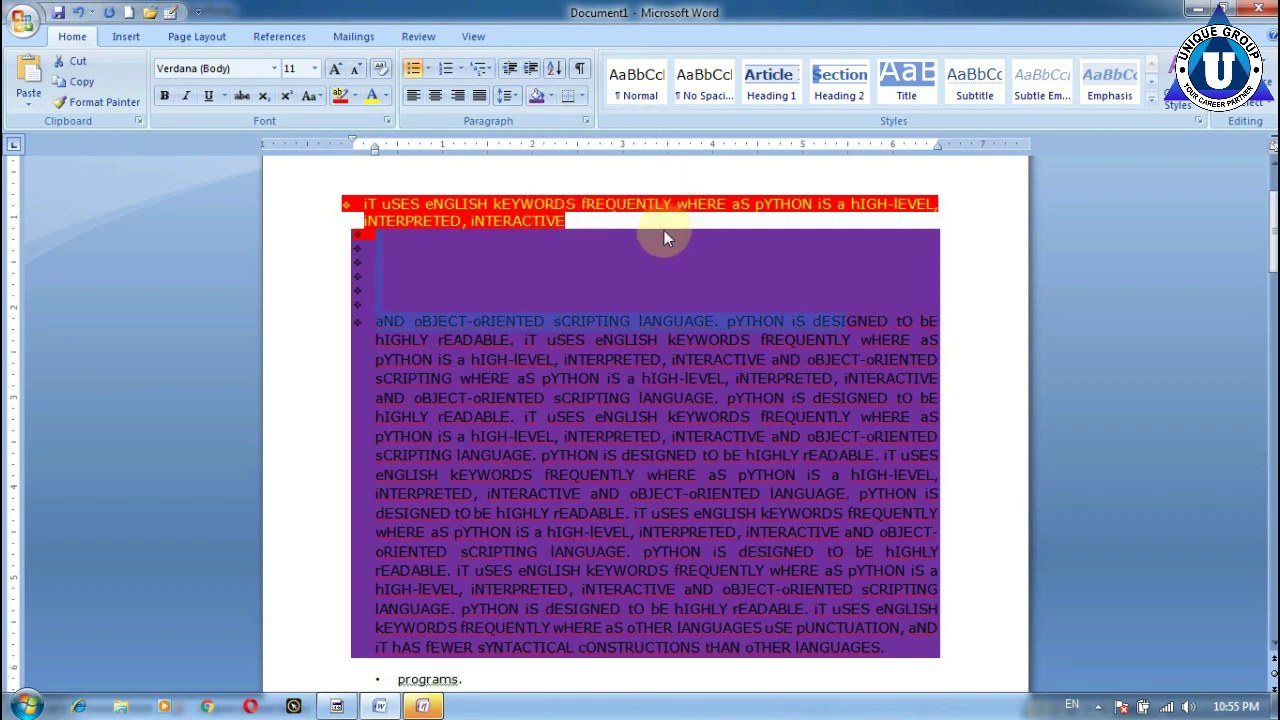
pyautogui.click(551, 97)
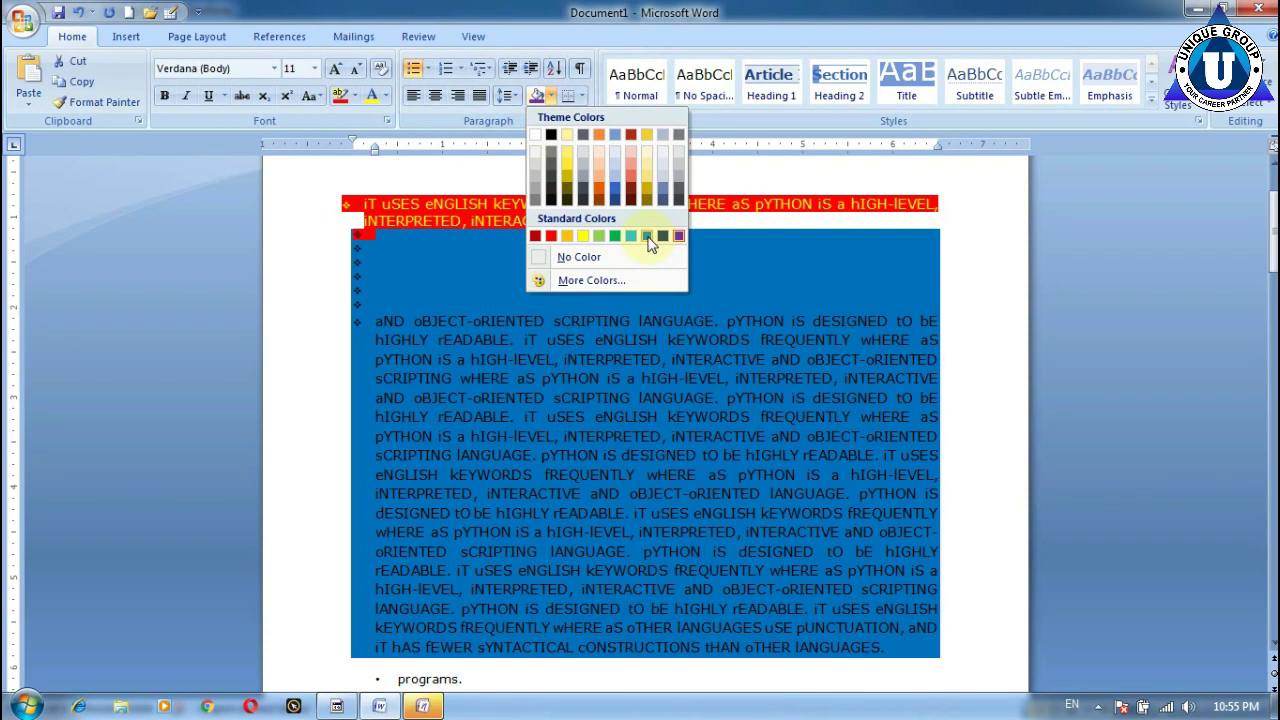
pyautogui.click(598, 238)
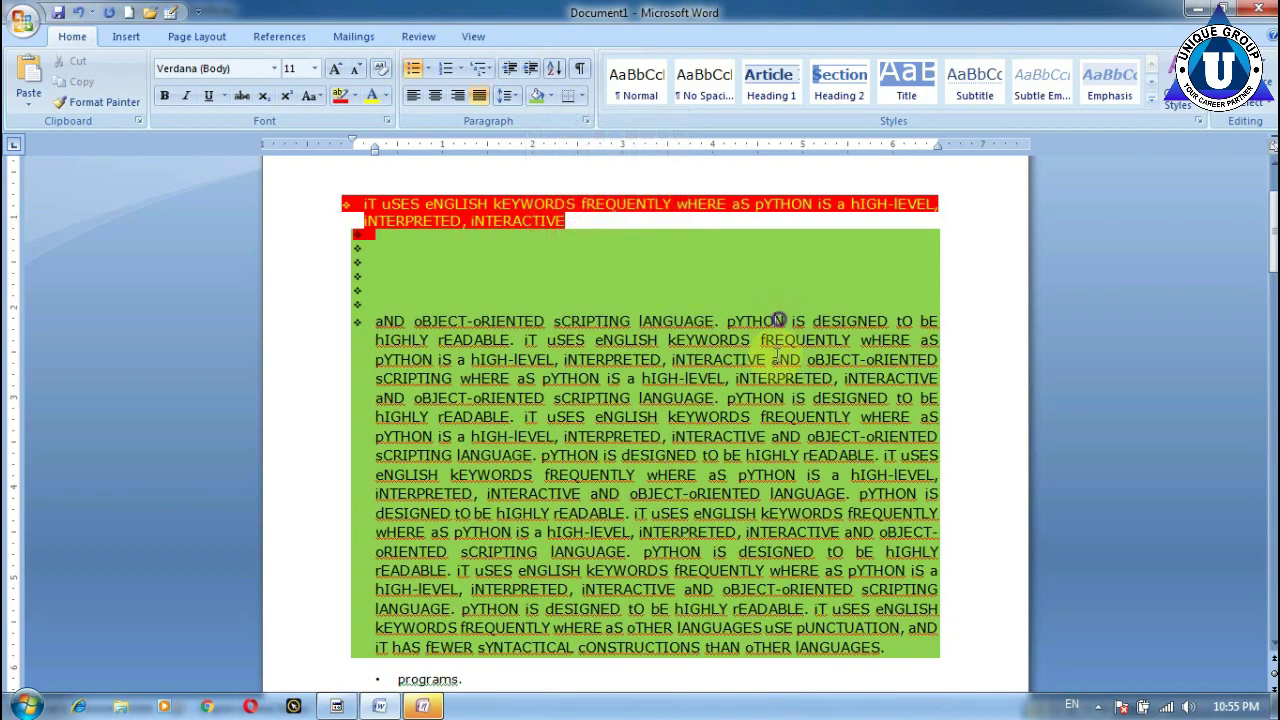
pyautogui.scroll(-10, 790, 460)
pyautogui.scroll(5, 800, 457)
pyautogui.scroll(5, 810, 470)
pyautogui.scroll(2, 813, 478)
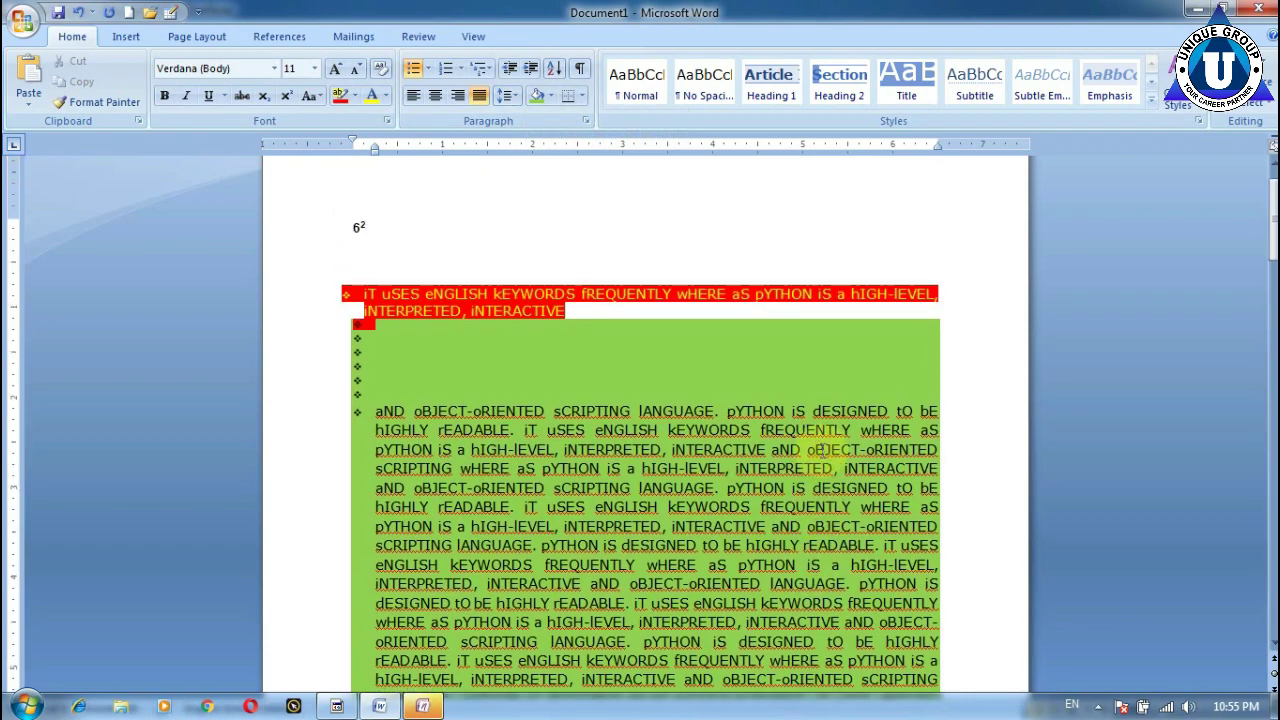
pyautogui.scroll(1, 760, 420)
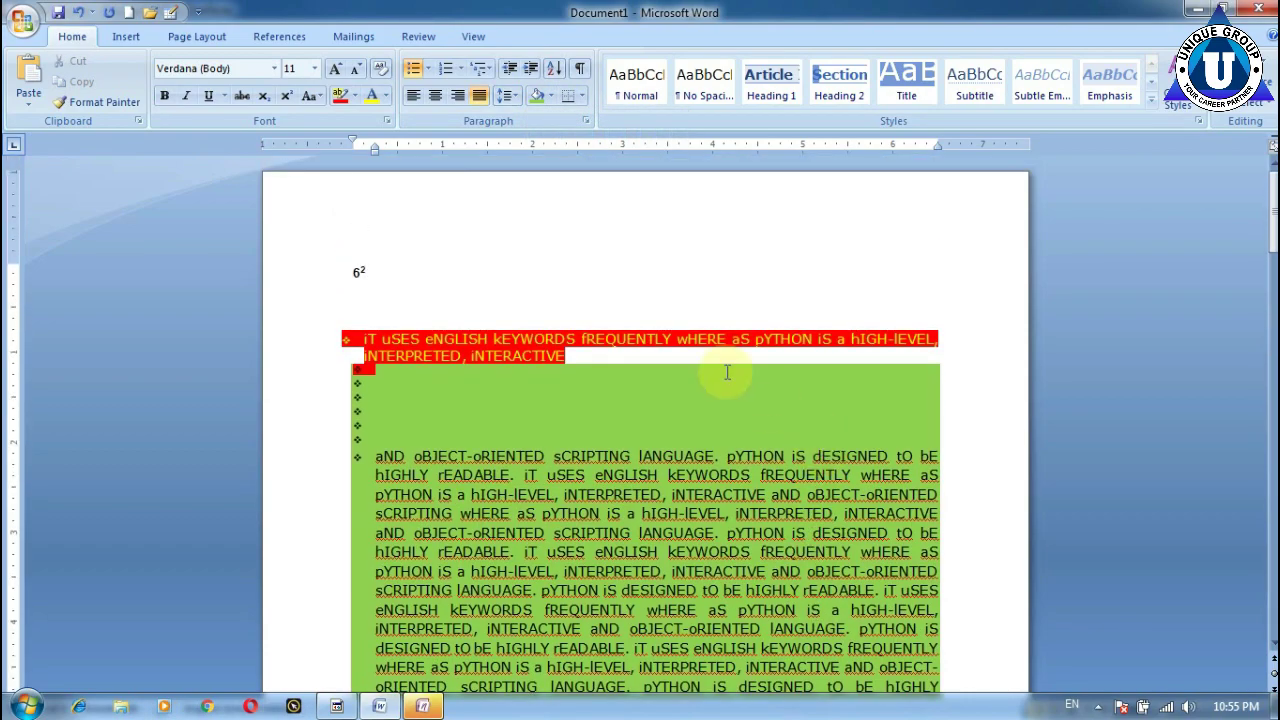
pyautogui.click(553, 70)
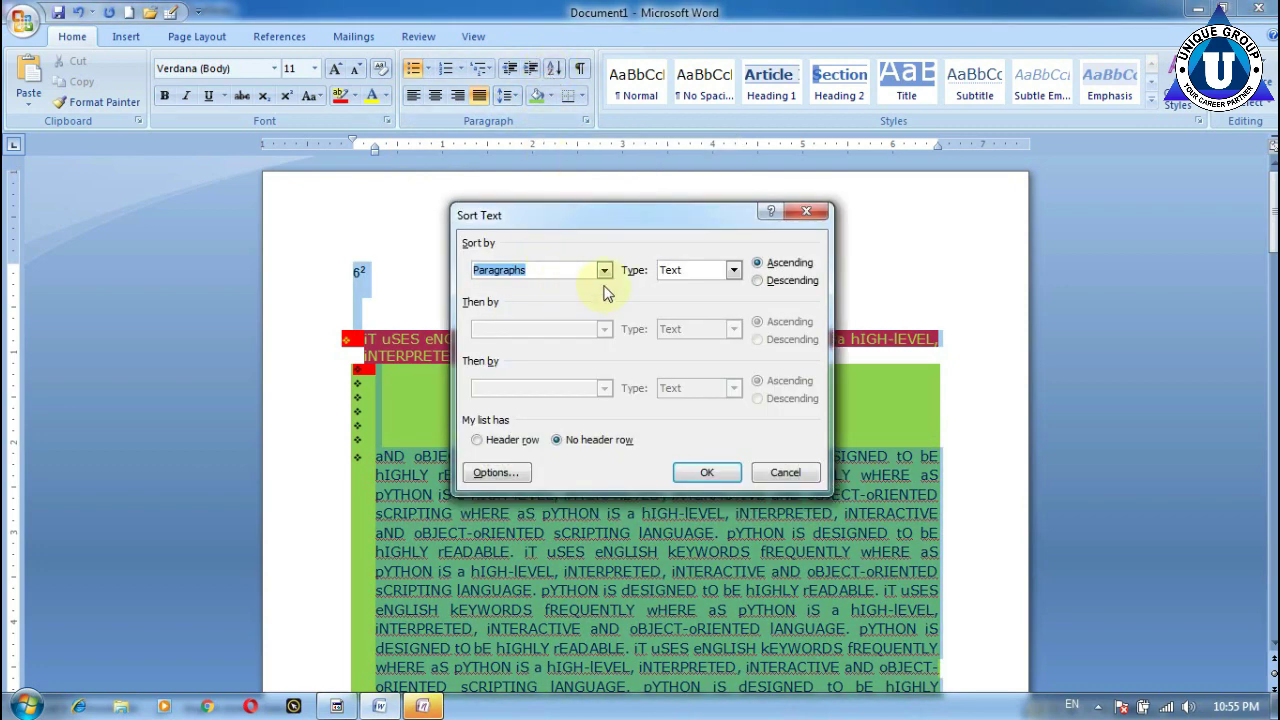
pyautogui.click(805, 213)
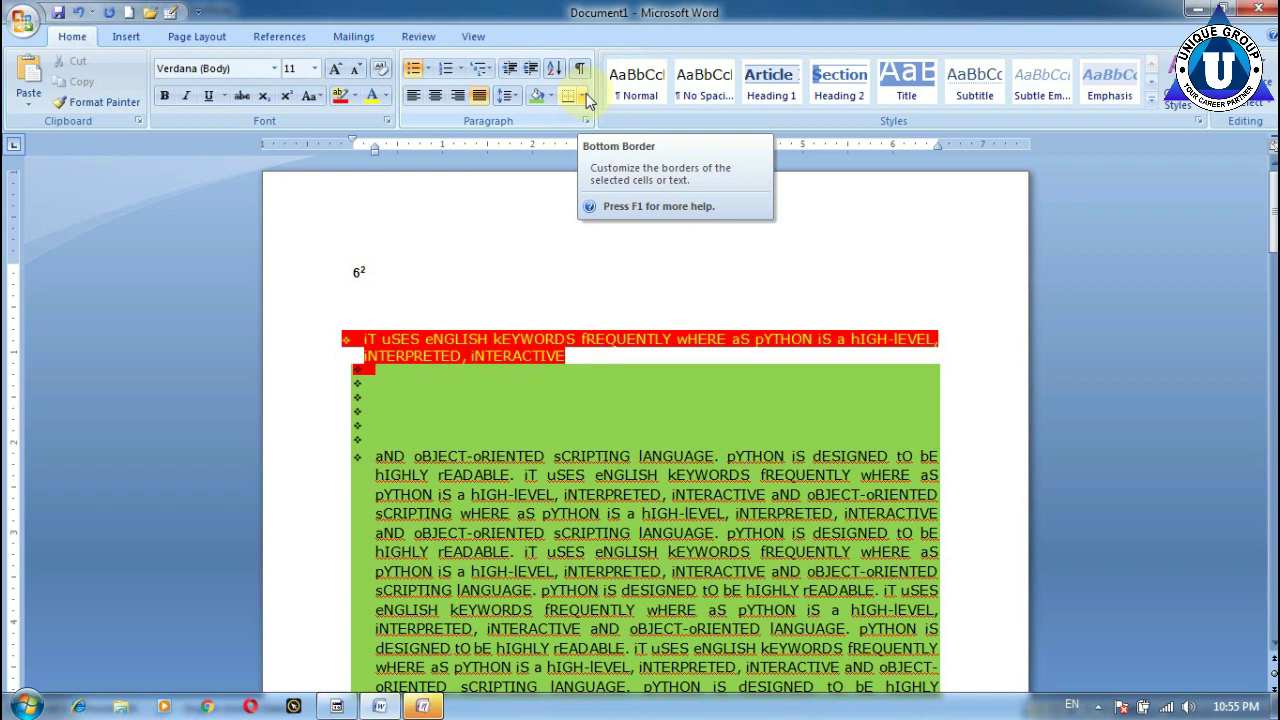
# Select the bulleted list and undo the shading, bullet and indent changes with repeated Ctrl+Z.
pyautogui.click(585, 100)
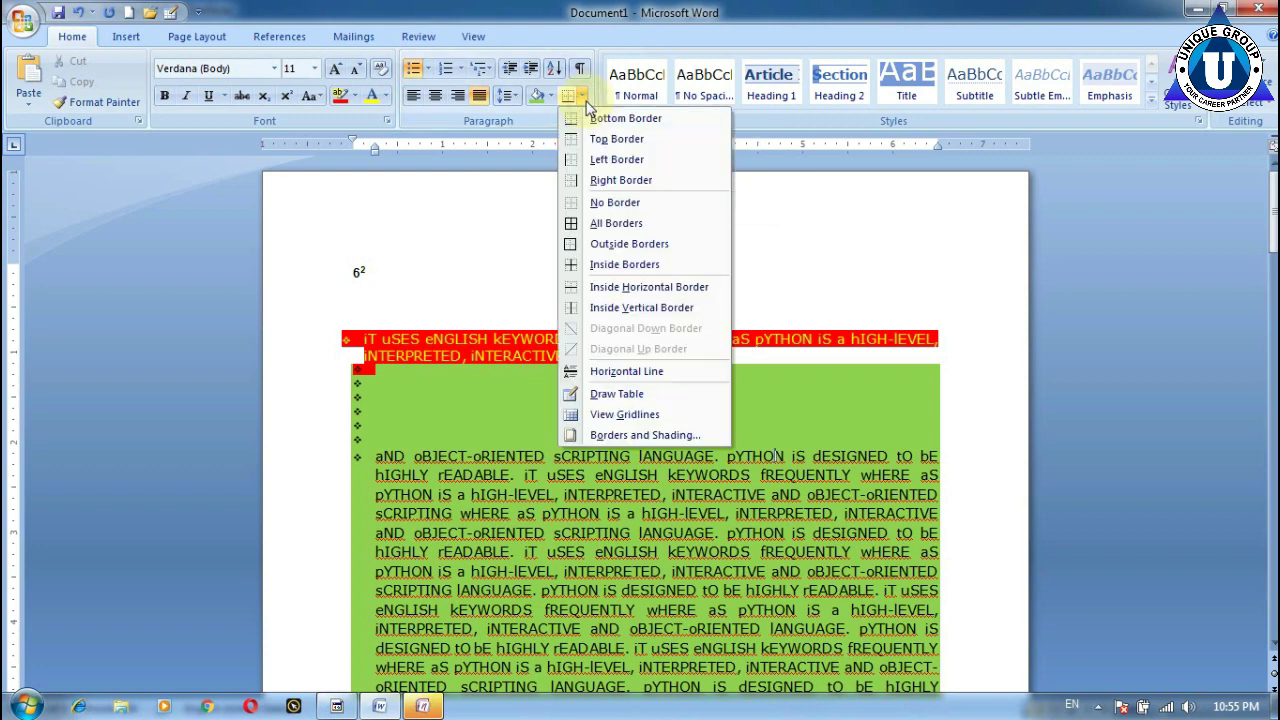
pyautogui.click(308, 332)
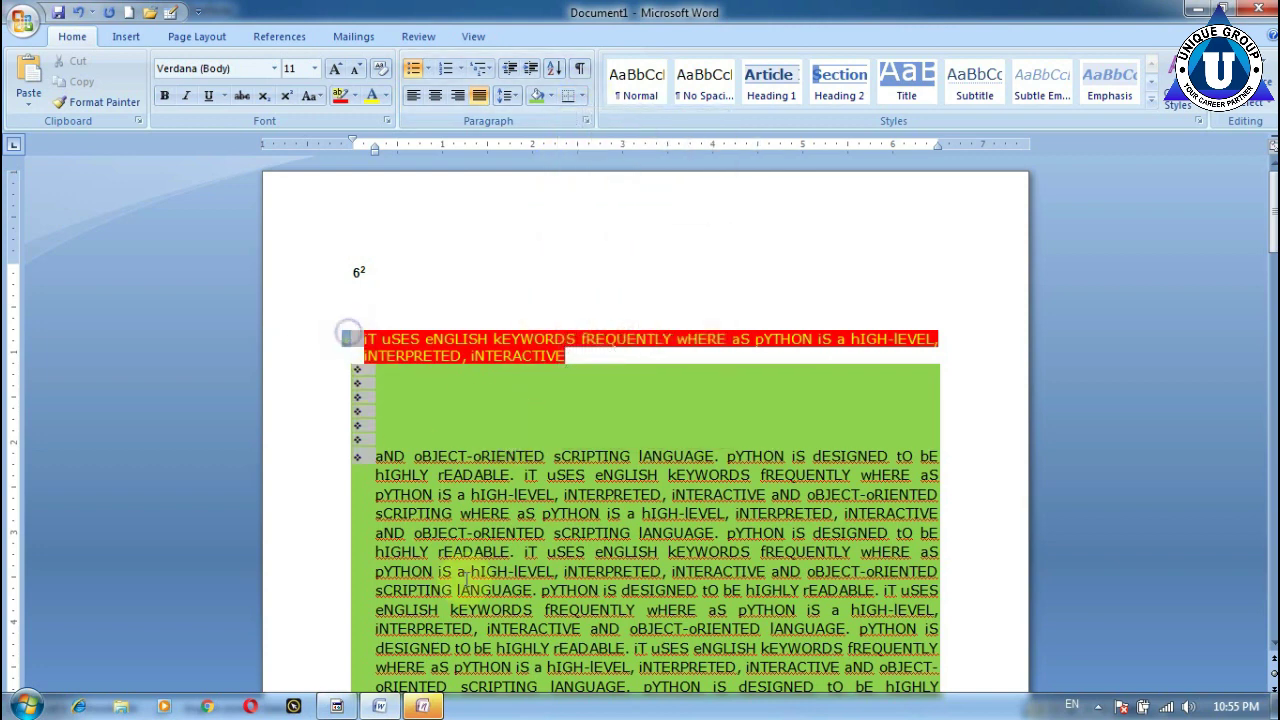
pyautogui.moveTo(345, 339); pyautogui.dragTo(598, 700)
pyautogui.hotkey('ctrl', 'z')
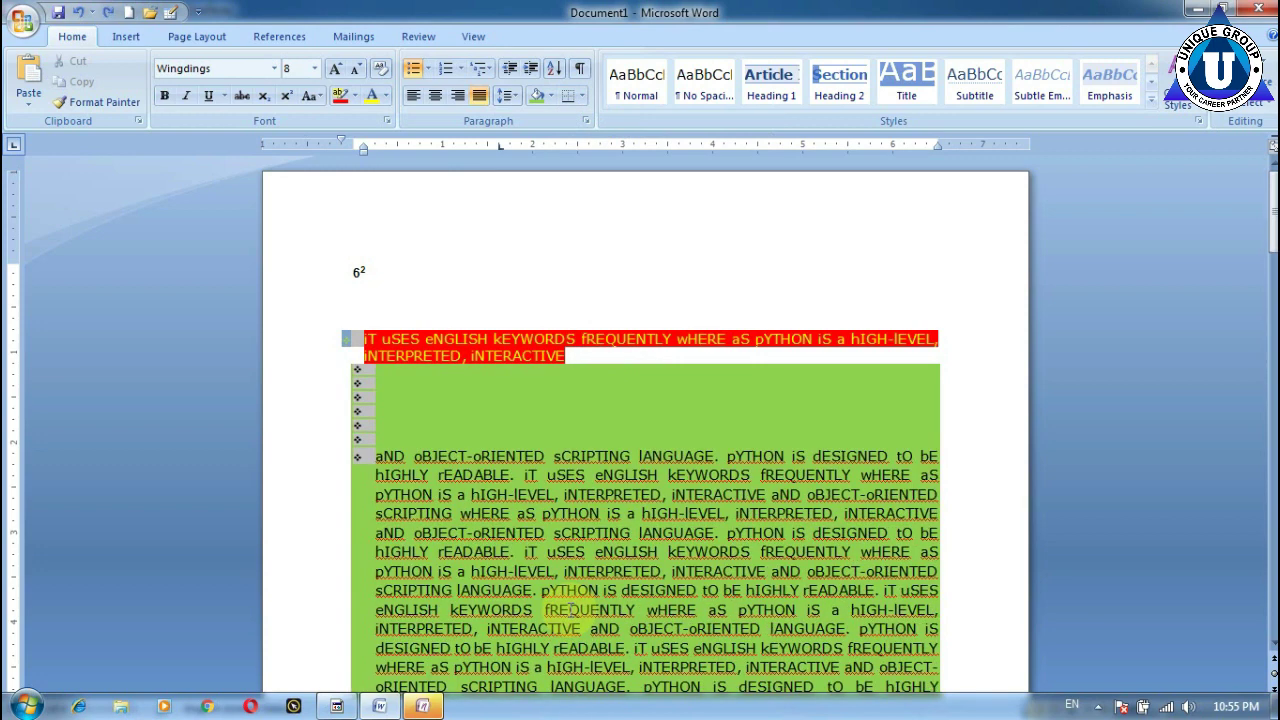
pyautogui.hotkey('ctrl', 'z')
pyautogui.hotkey('ctrl', 'z')
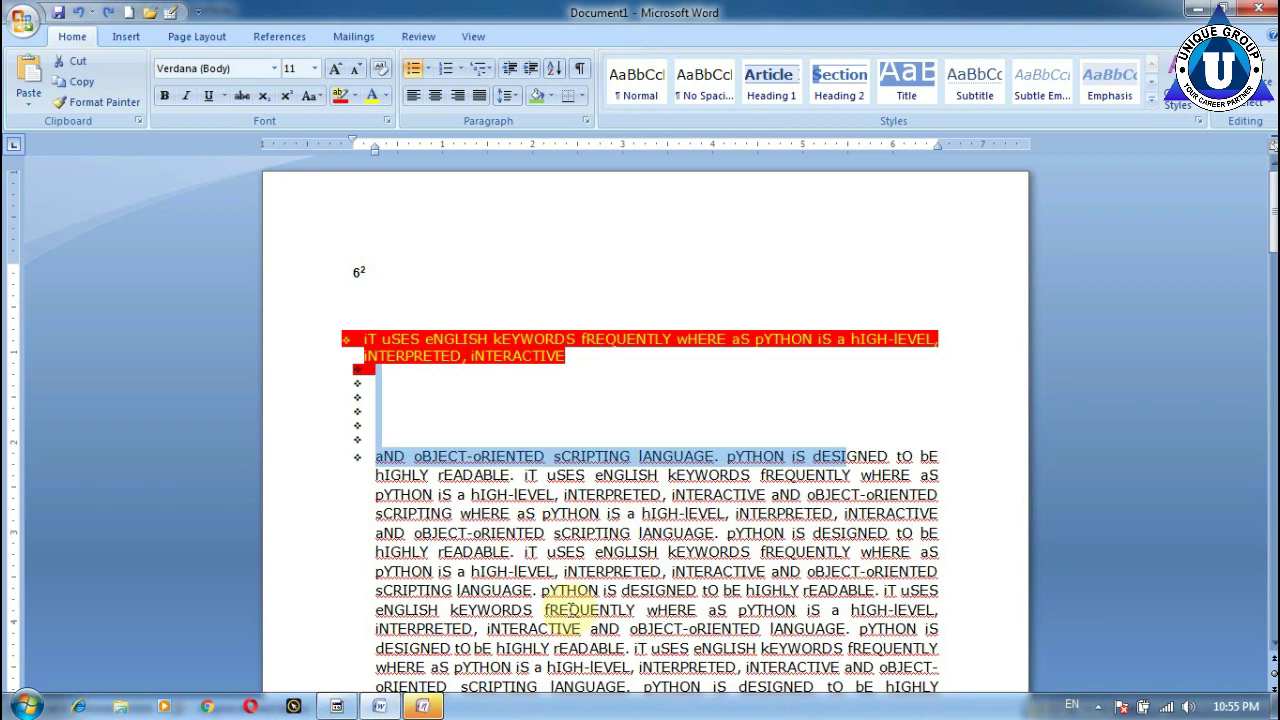
pyautogui.hotkey('ctrl', 'z')
pyautogui.hotkey('ctrl', 'z')
pyautogui.hotkey('ctrl', 'z')
pyautogui.hotkey('ctrl', 'z')
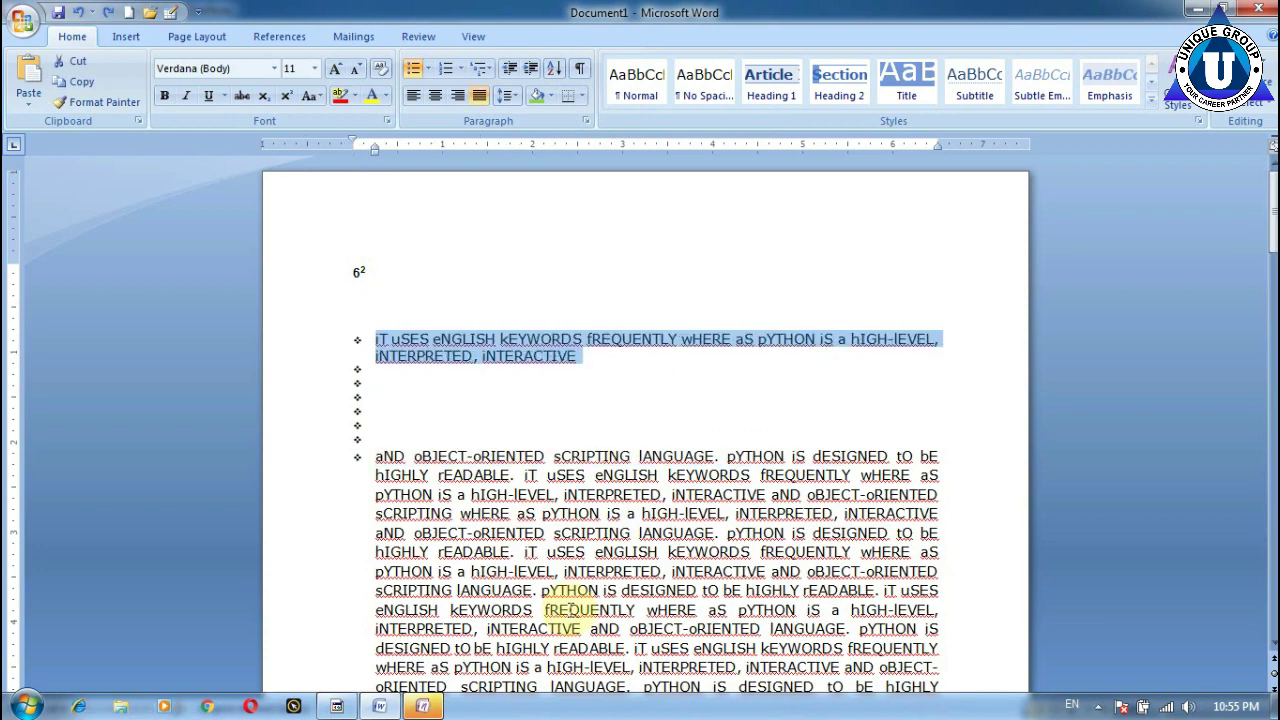
pyautogui.hotkey('ctrl', 'z')
pyautogui.hotkey('ctrl', 'z')
pyautogui.hotkey('ctrl', 'z')
pyautogui.hotkey('ctrl', 'z')
pyautogui.hotkey('ctrl', 'z')
pyautogui.hotkey('ctrl', 'z')
pyautogui.hotkey('ctrl', 'z')
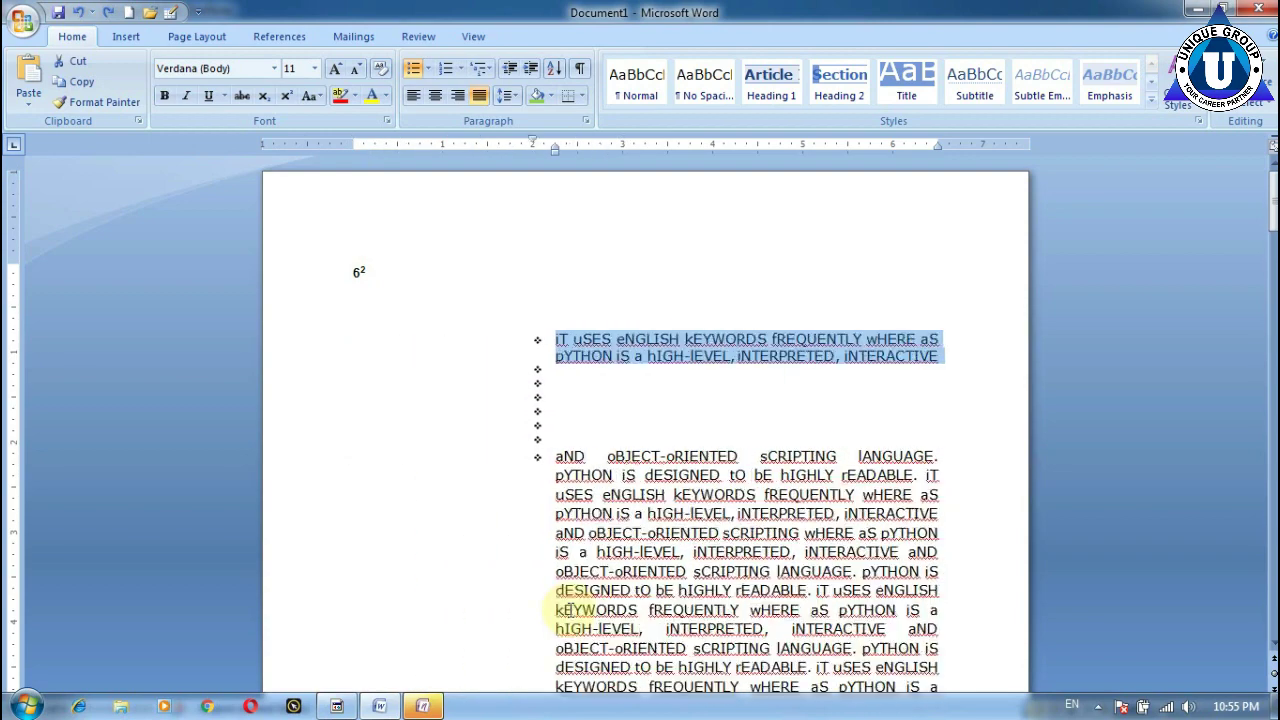
pyautogui.hotkey('ctrl', 'z')
pyautogui.hotkey('ctrl', 'z')
pyautogui.hotkey('ctrl', 'z')
pyautogui.hotkey('ctrl', 'z')
pyautogui.hotkey('ctrl', 'z')
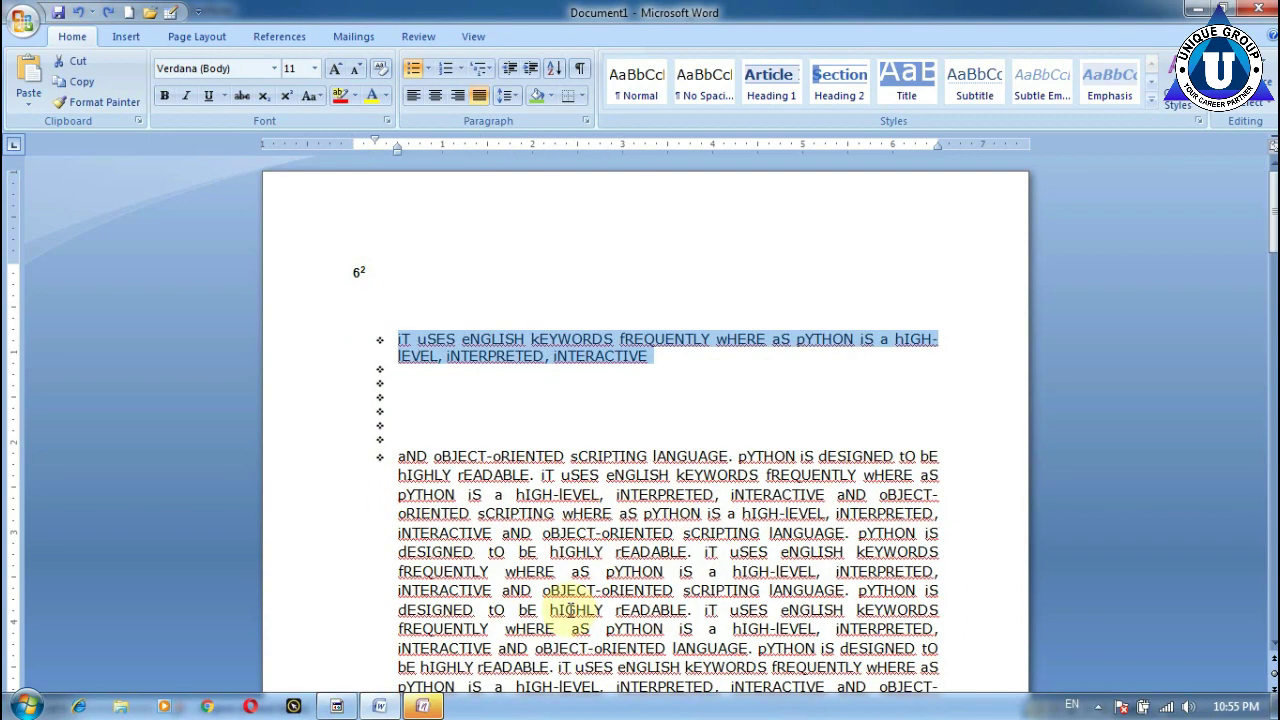
pyautogui.hotkey('ctrl', 'z')
pyautogui.hotkey('ctrl', 'z')
pyautogui.hotkey('ctrl', 'z')
pyautogui.hotkey('ctrl', 'z')
pyautogui.hotkey('ctrl', 'z')
pyautogui.hotkey('ctrl', 'z')
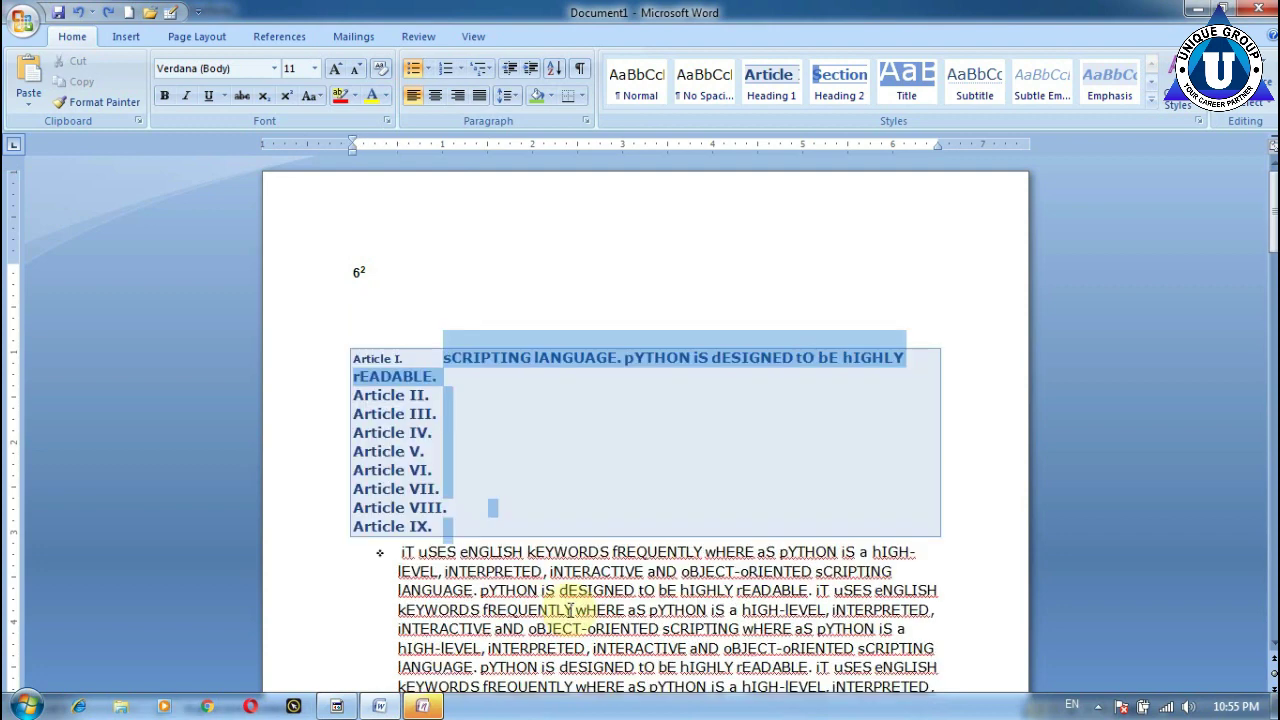
pyautogui.hotkey('ctrl', 'z')
pyautogui.hotkey('ctrl', 'z')
pyautogui.hotkey('ctrl', 'z')
pyautogui.hotkey('ctrl', 'z')
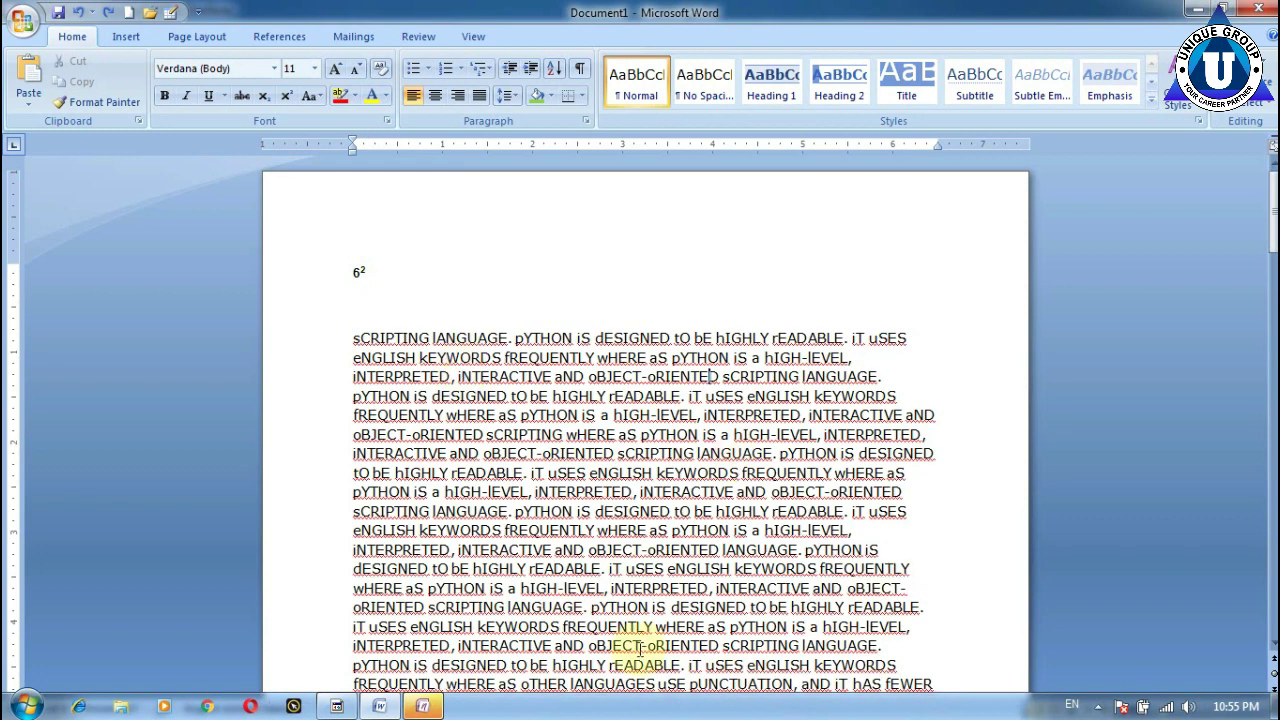
# Apply All Borders to the opening lines, then change them to a right border only.
pyautogui.moveTo(354, 338); pyautogui.dragTo(940, 535)
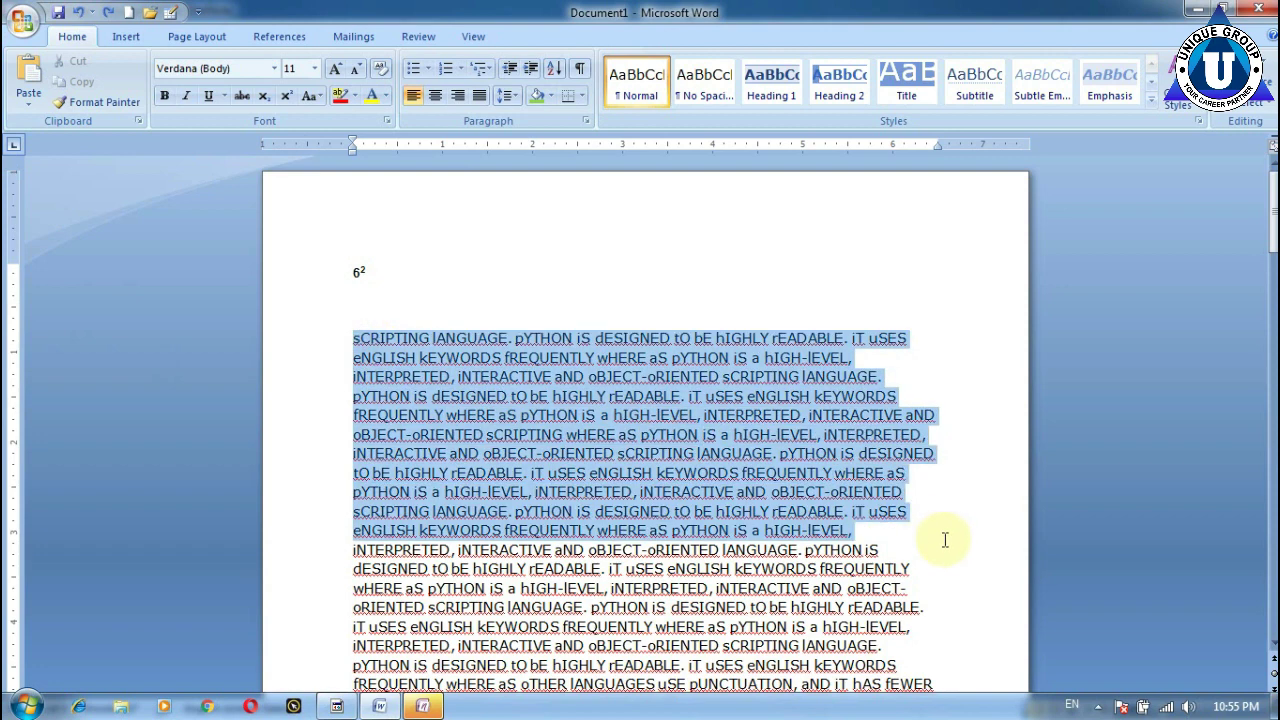
pyautogui.click(587, 96)
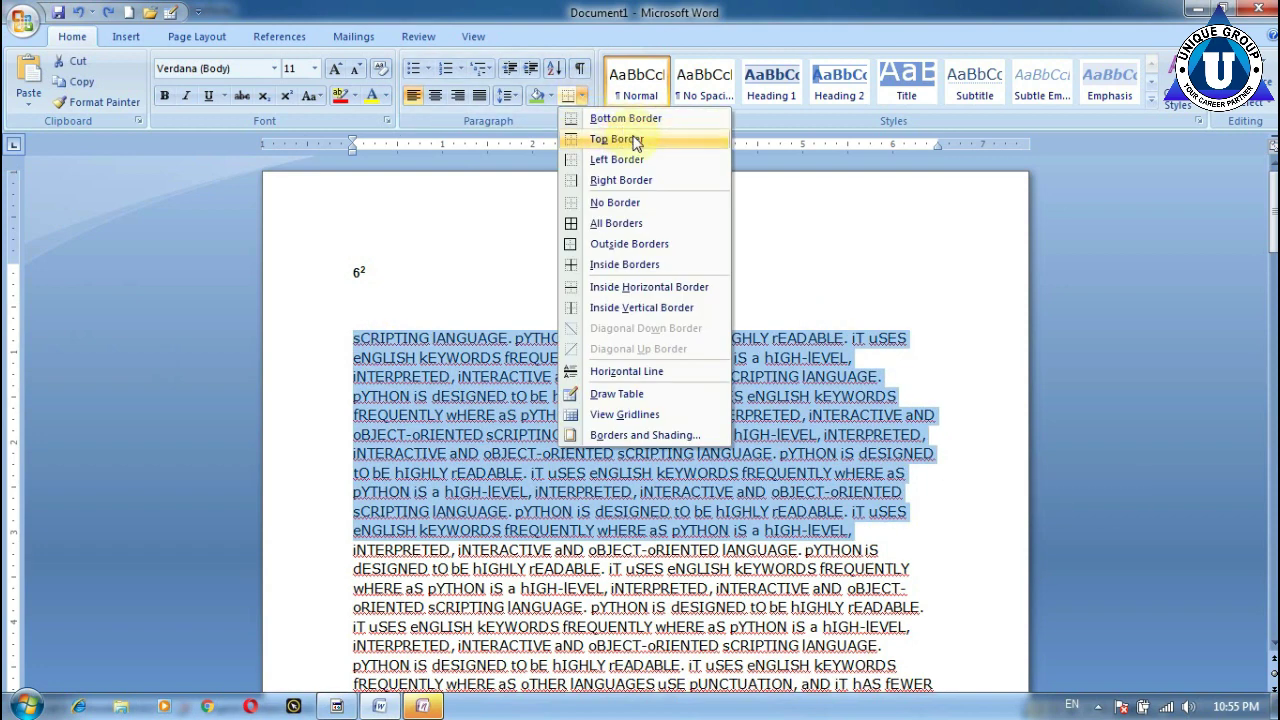
pyautogui.click(652, 224)
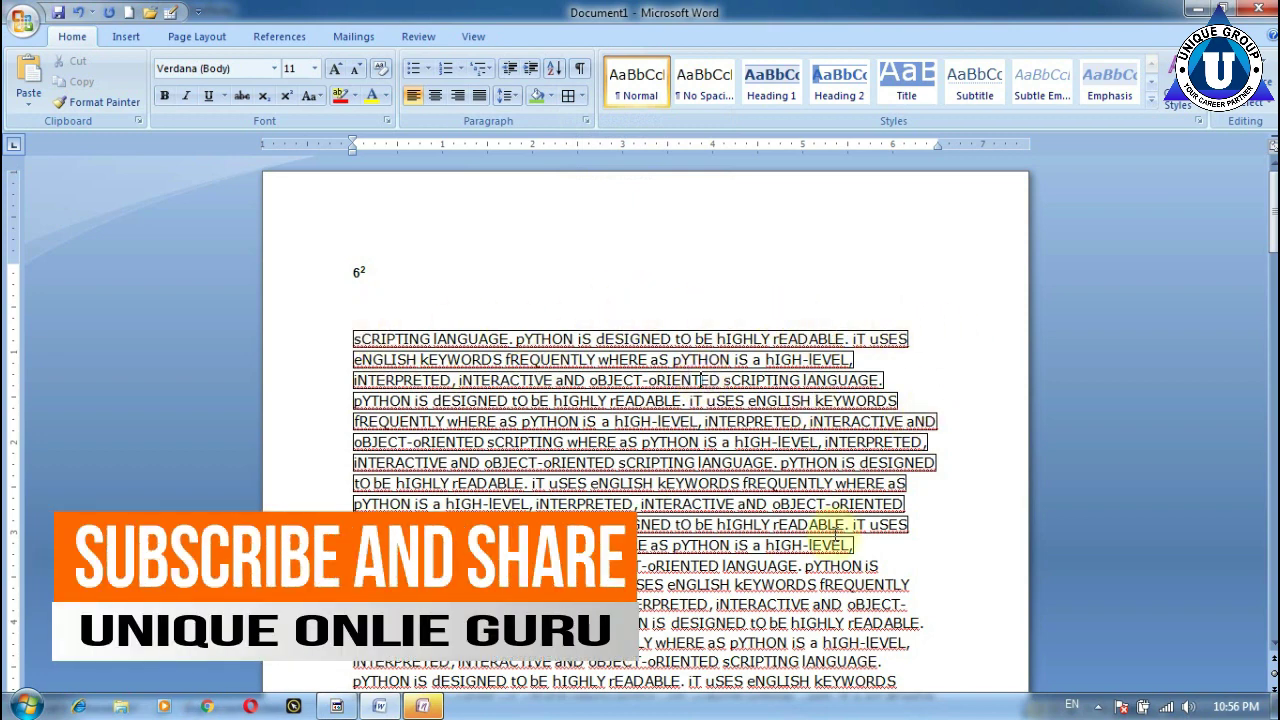
pyautogui.moveTo(347, 333)
pyautogui.mouseDown()
pyautogui.moveTo(420, 408)
pyautogui.moveTo(853, 548)
pyautogui.mouseUp()
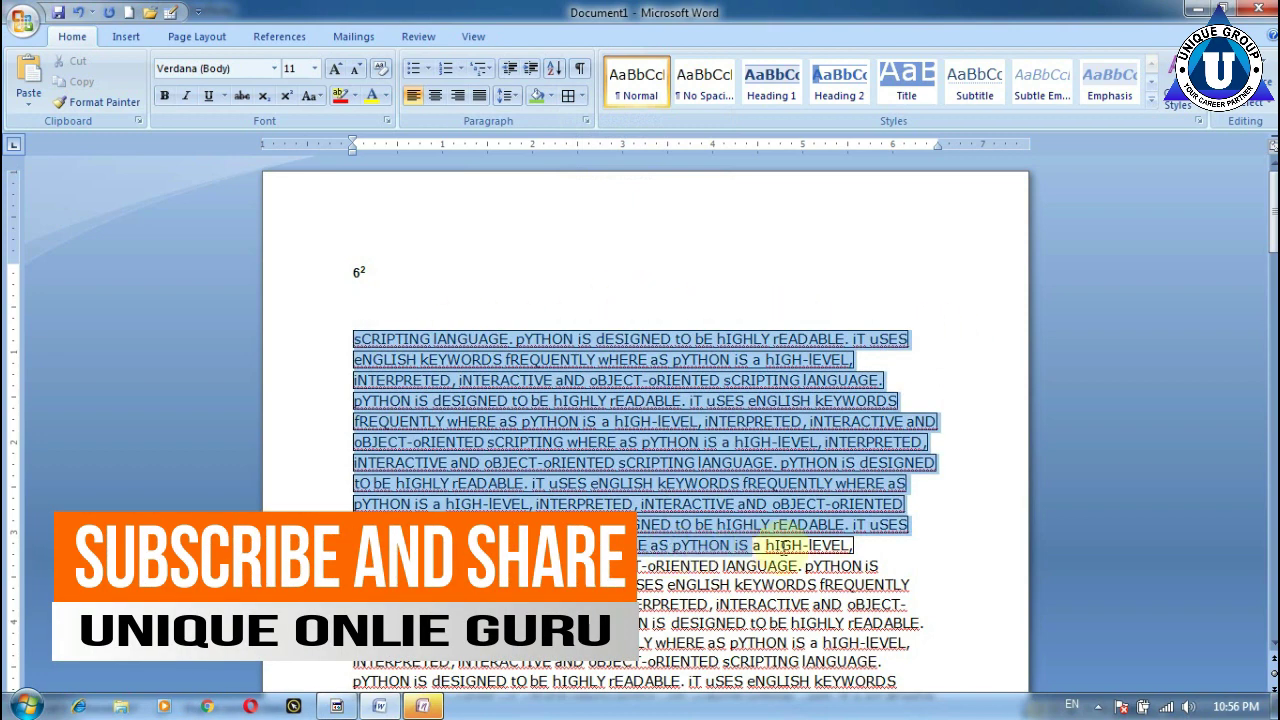
pyautogui.click(583, 97)
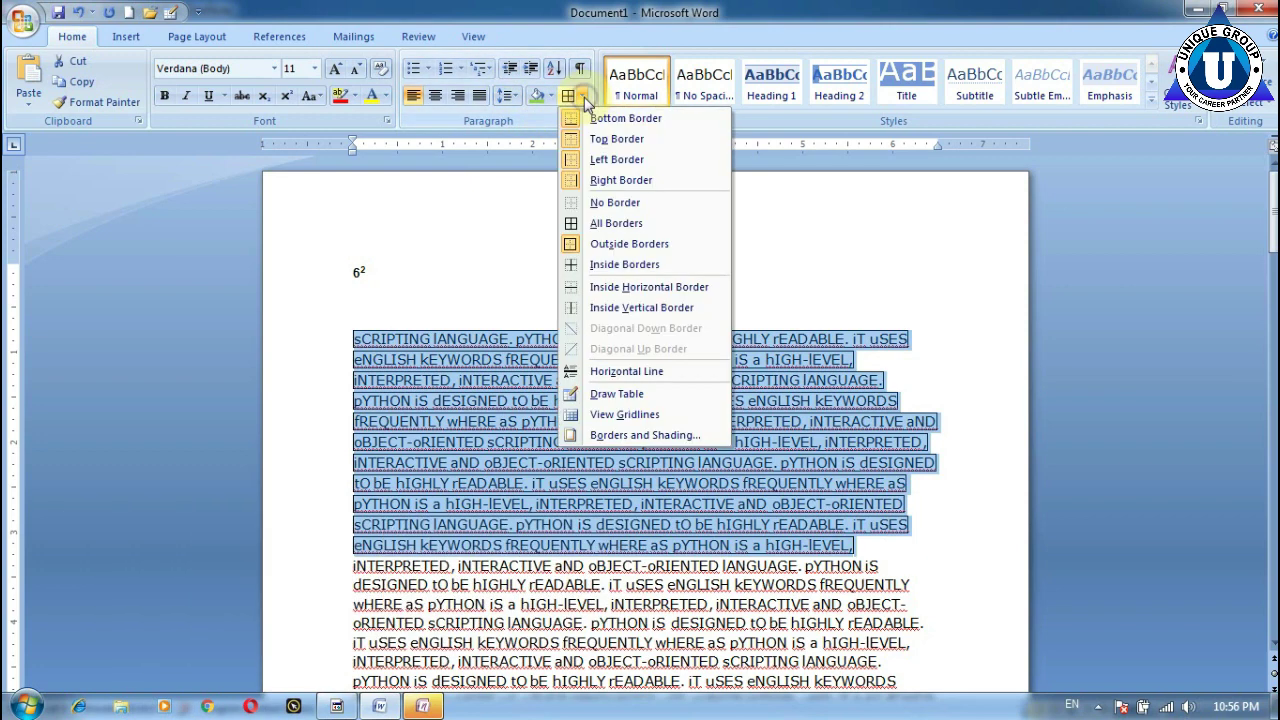
pyautogui.click(625, 182)
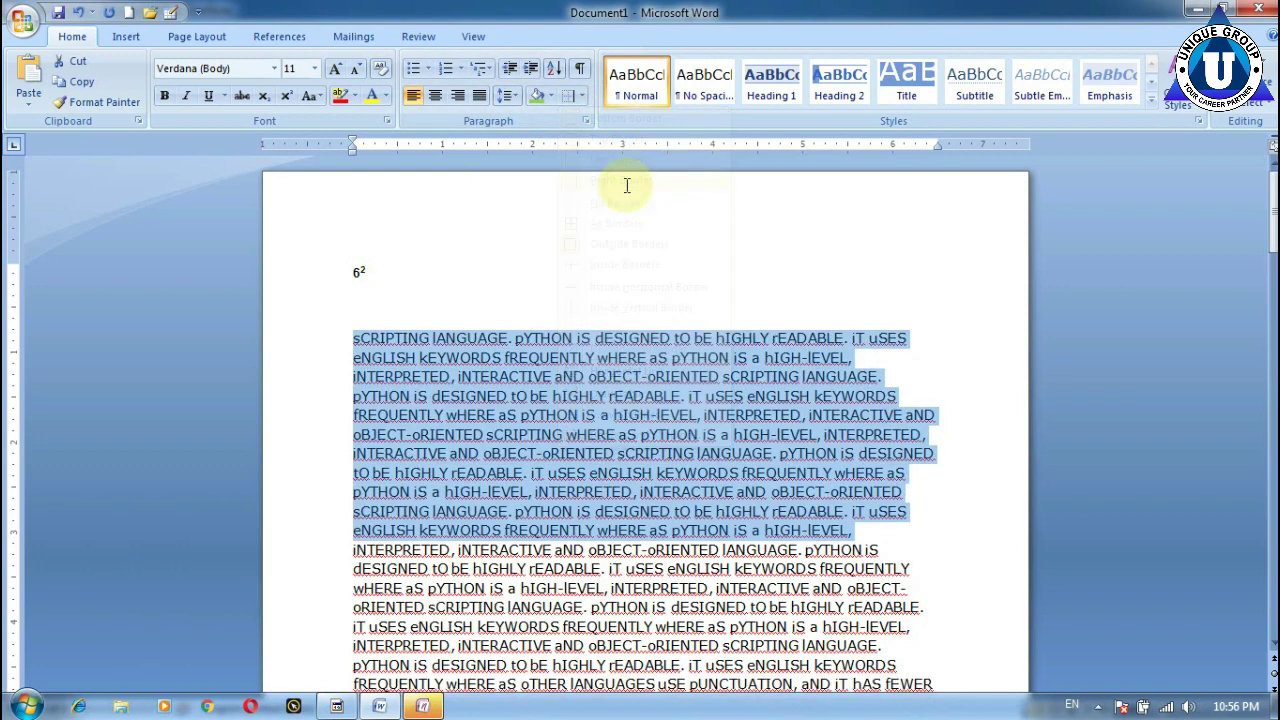
pyautogui.click(966, 494)
# Reselect the paragraph and give it a left border.
pyautogui.moveTo(852, 531); pyautogui.dragTo(586, 310)
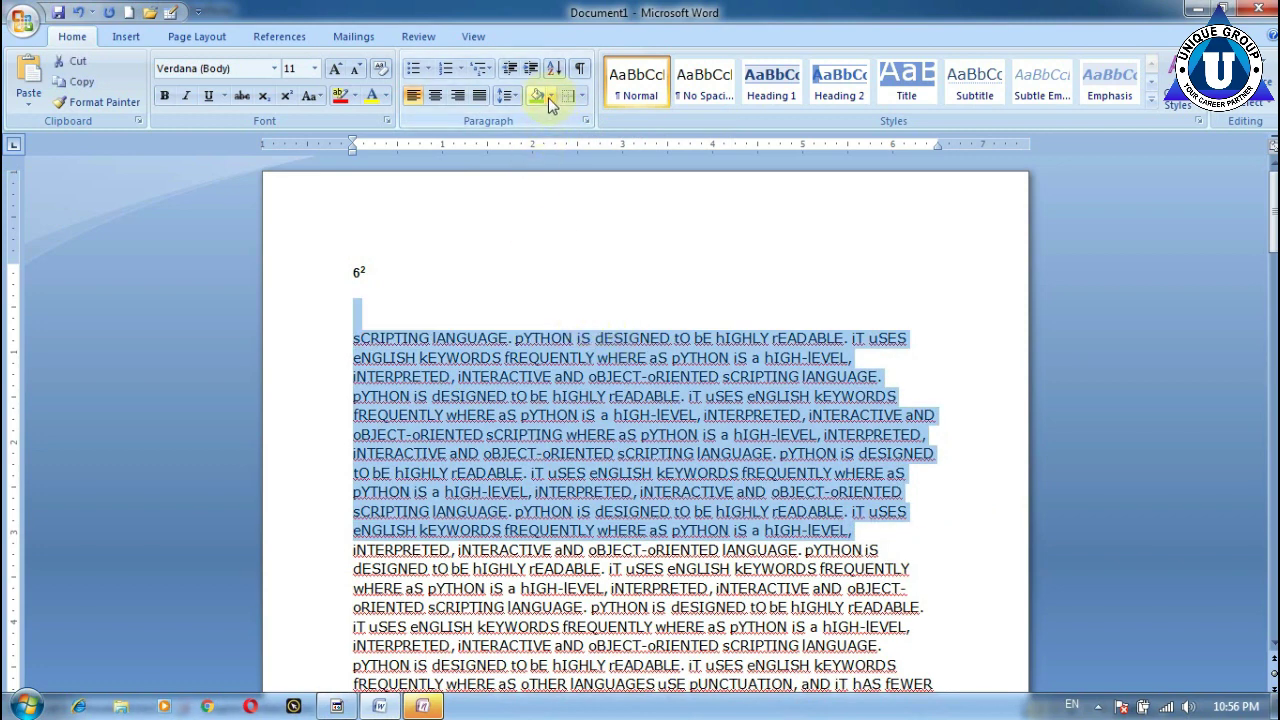
pyautogui.click(582, 96)
pyautogui.click(612, 160)
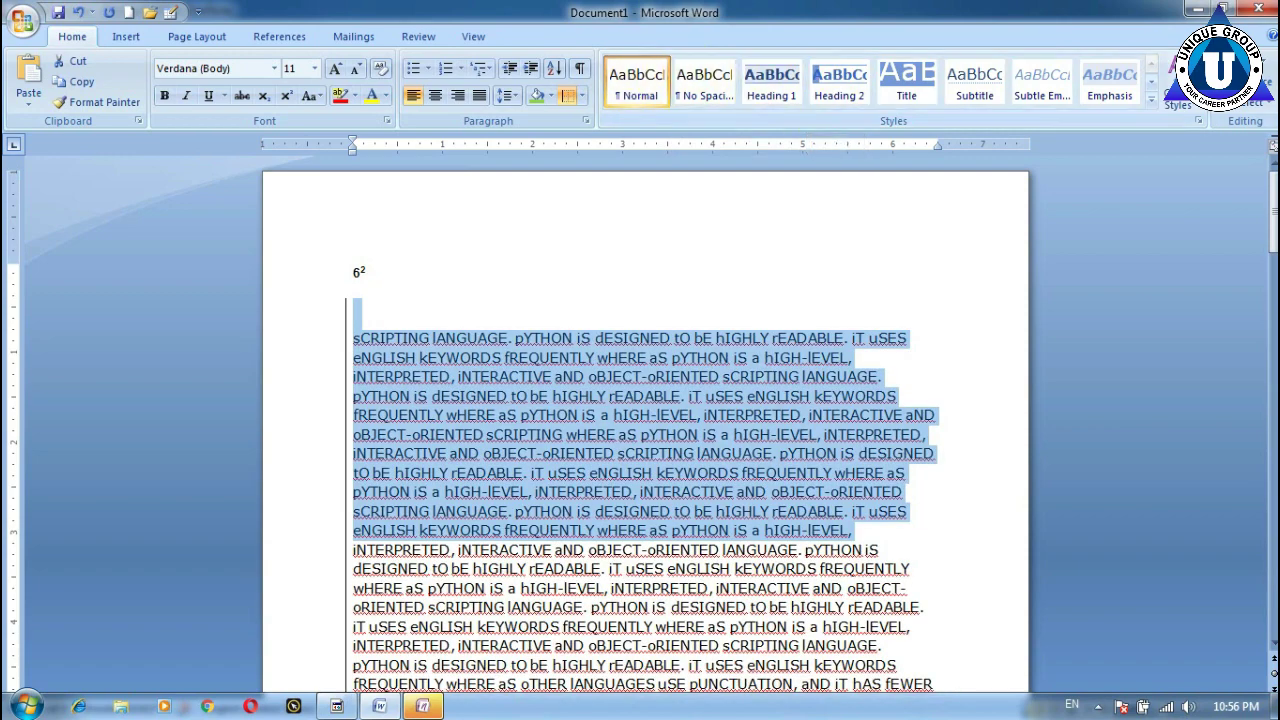
pyautogui.click(1150, 101)
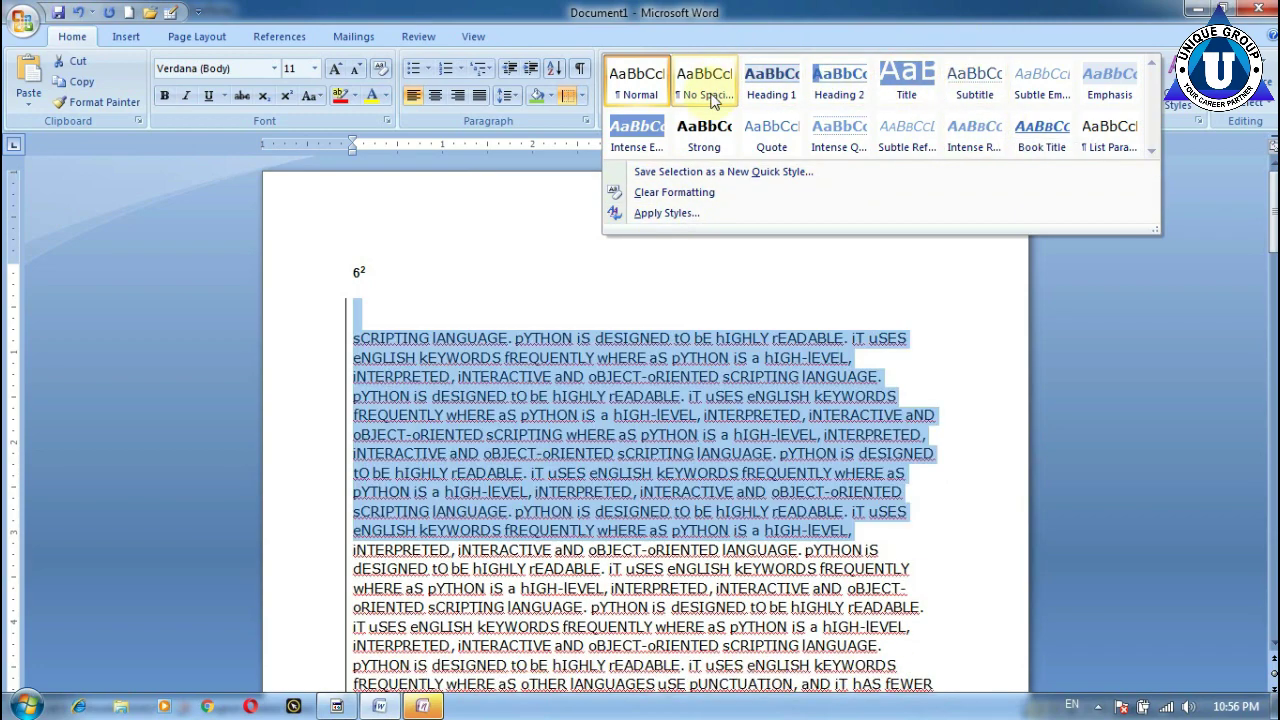
# Try Strong and Subtle Reference, settle on Book Title, and show the Style Set choices.
pyautogui.click(705, 130)
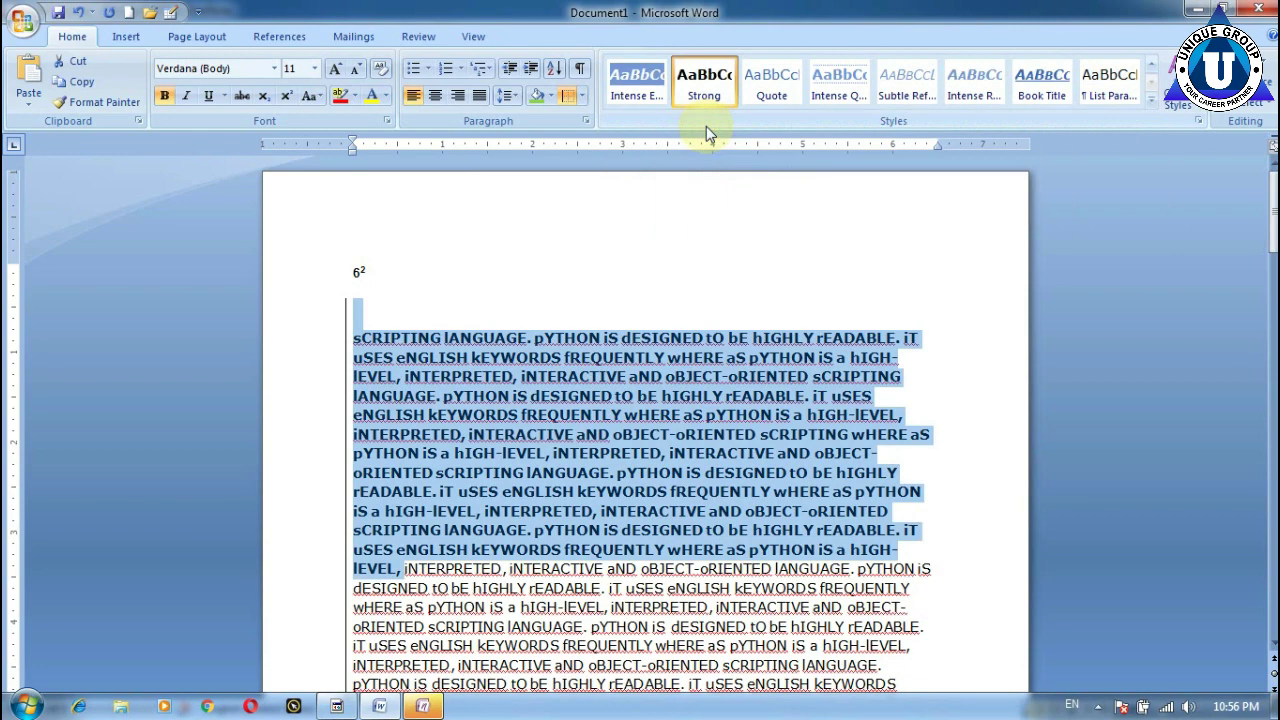
pyautogui.click(888, 86)
pyautogui.click(1041, 84)
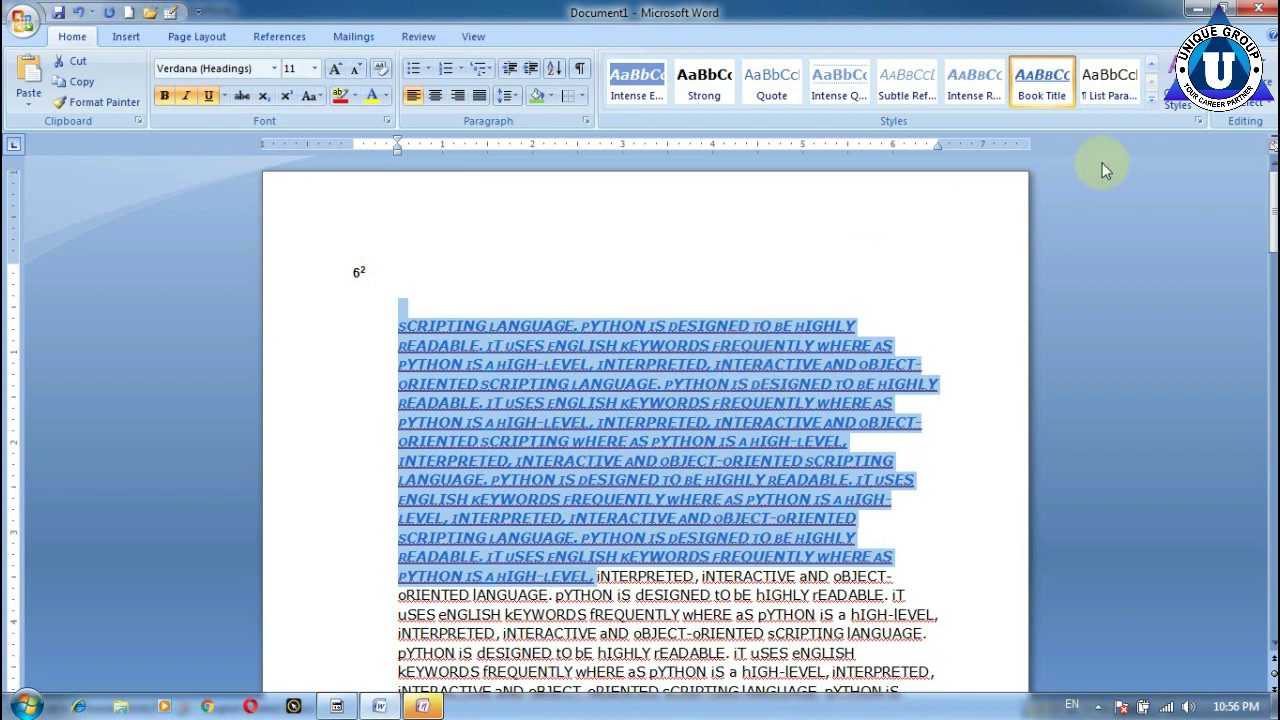
pyautogui.click(1176, 100)
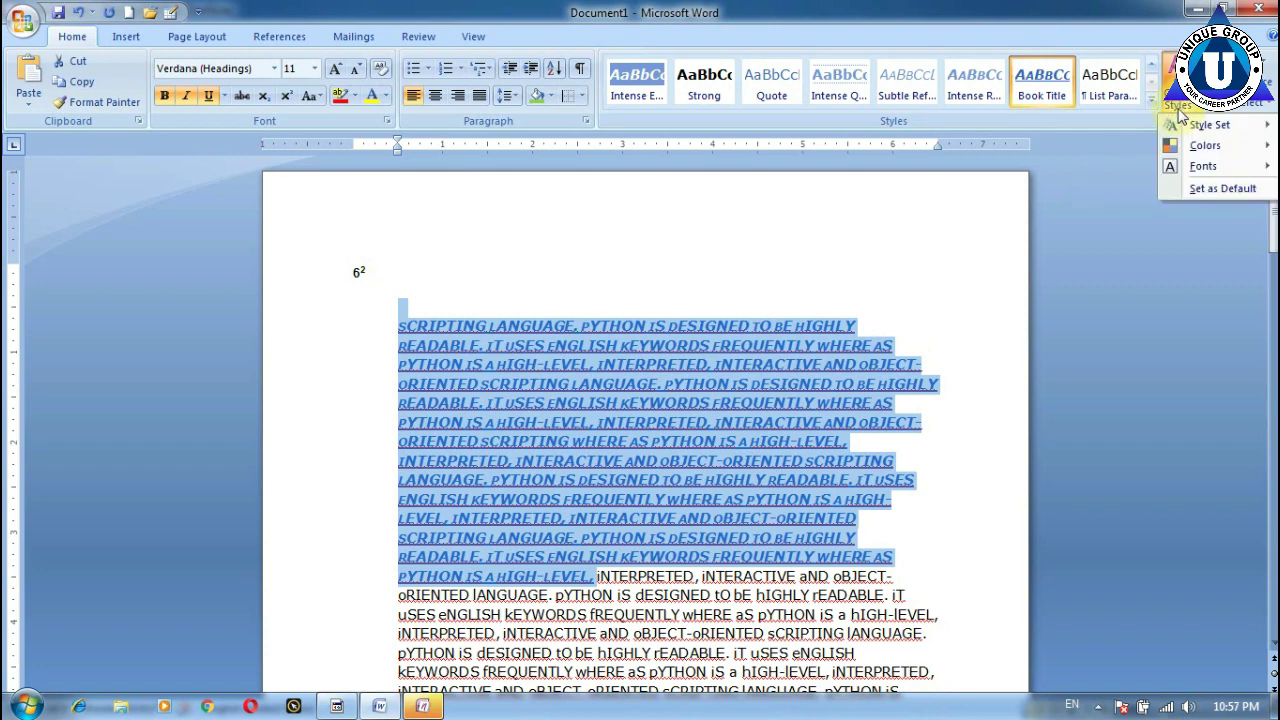
pyautogui.moveTo(1212, 125)
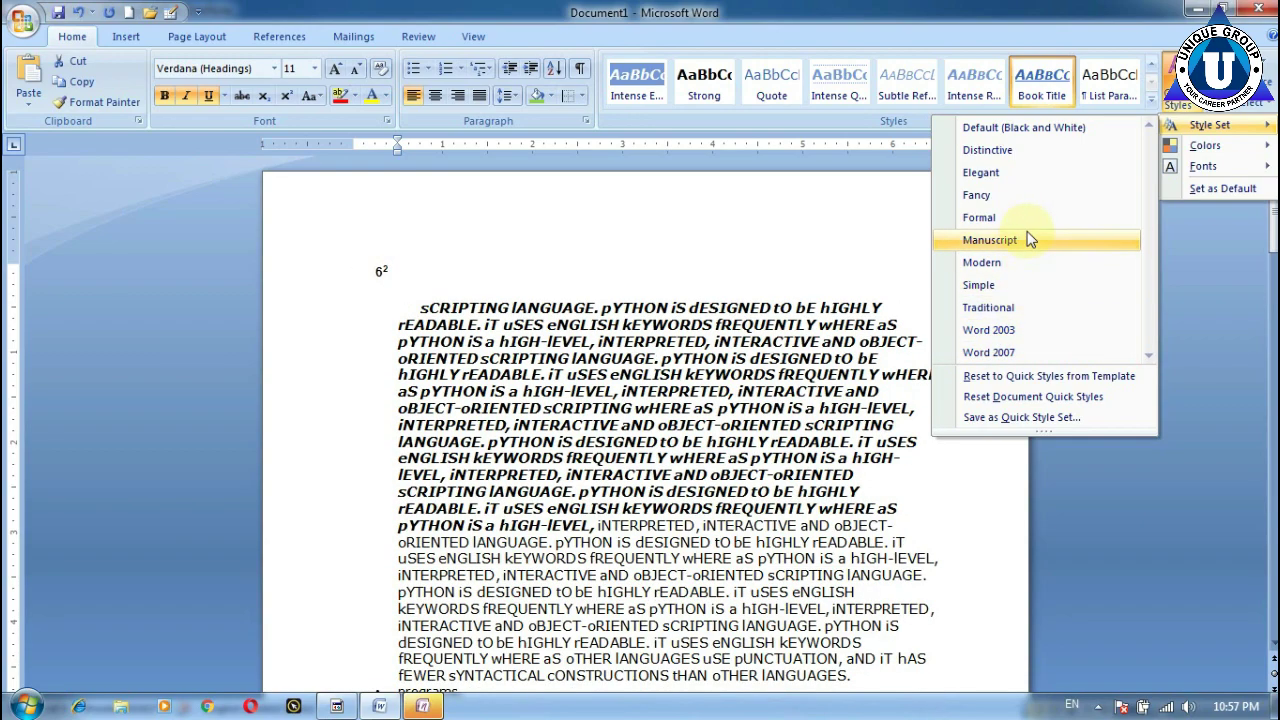
pyautogui.click(1000, 217)
pyautogui.scroll(-5, 668, 368)
pyautogui.scroll(5, 668, 368)
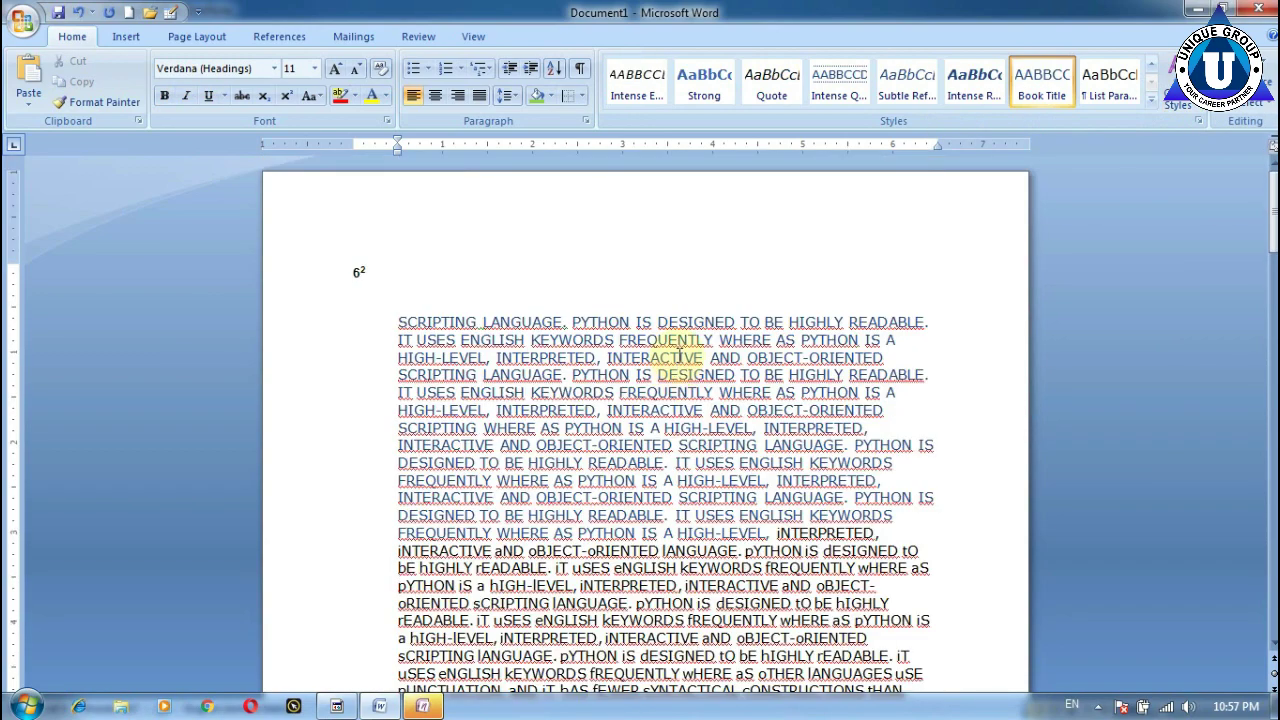
pyautogui.click(1180, 100)
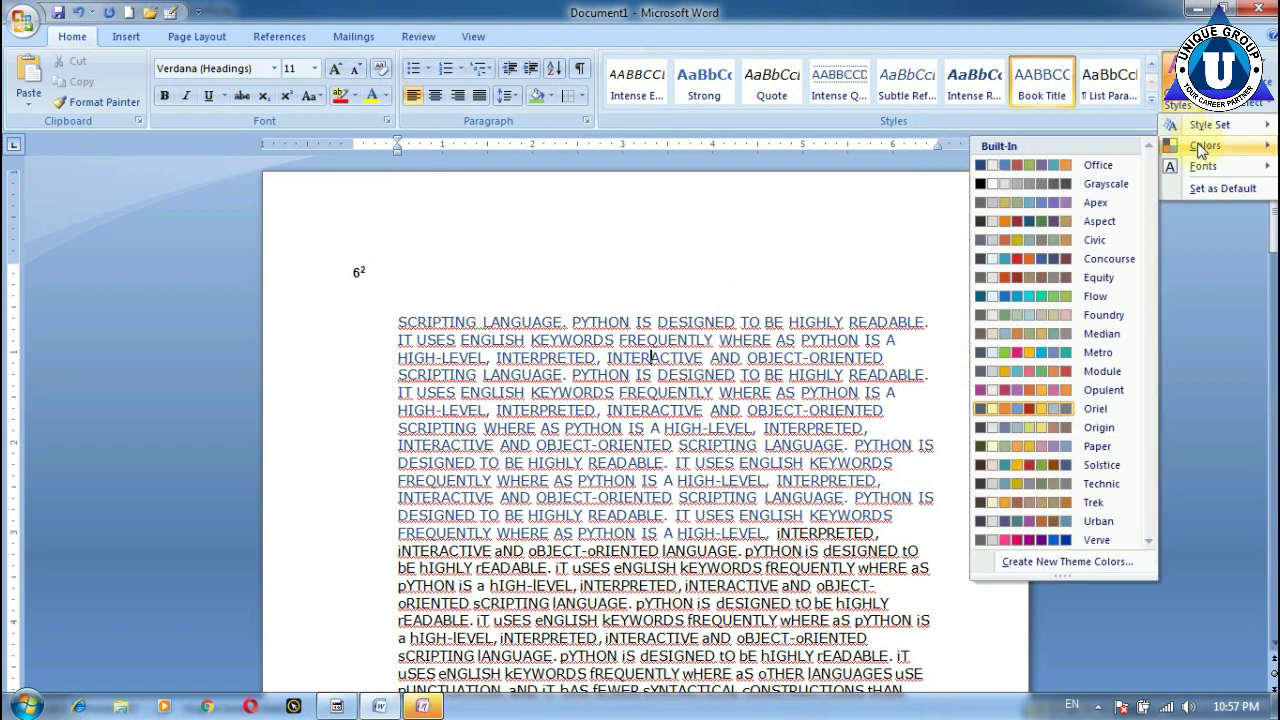
pyautogui.click(366, 304)
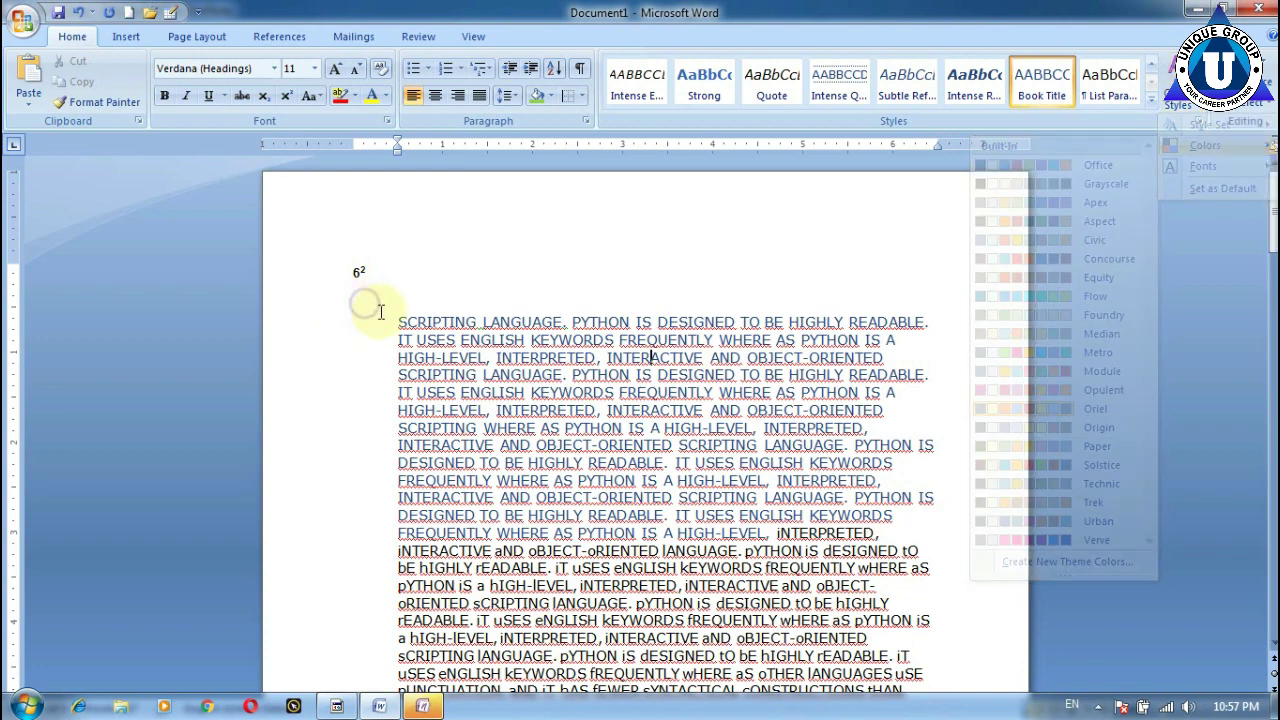
pyautogui.moveTo(380, 312); pyautogui.dragTo(680, 568)
pyautogui.click(1178, 100)
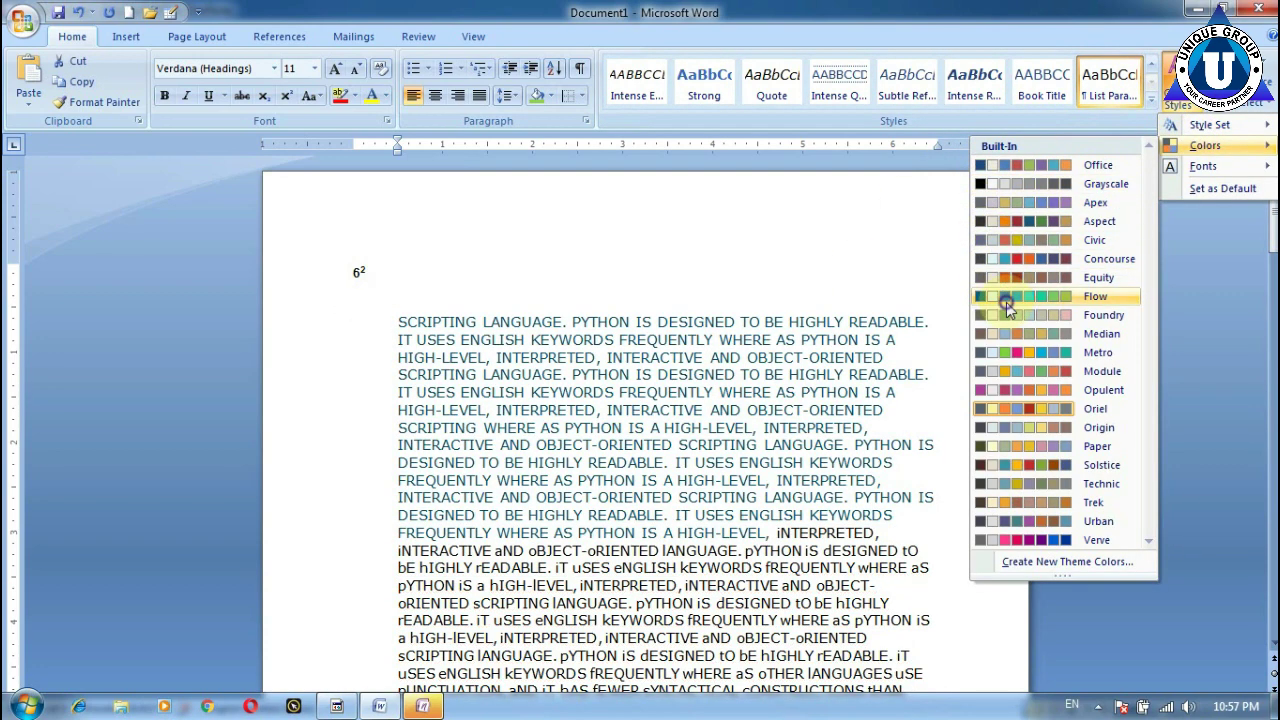
pyautogui.click(1006, 302)
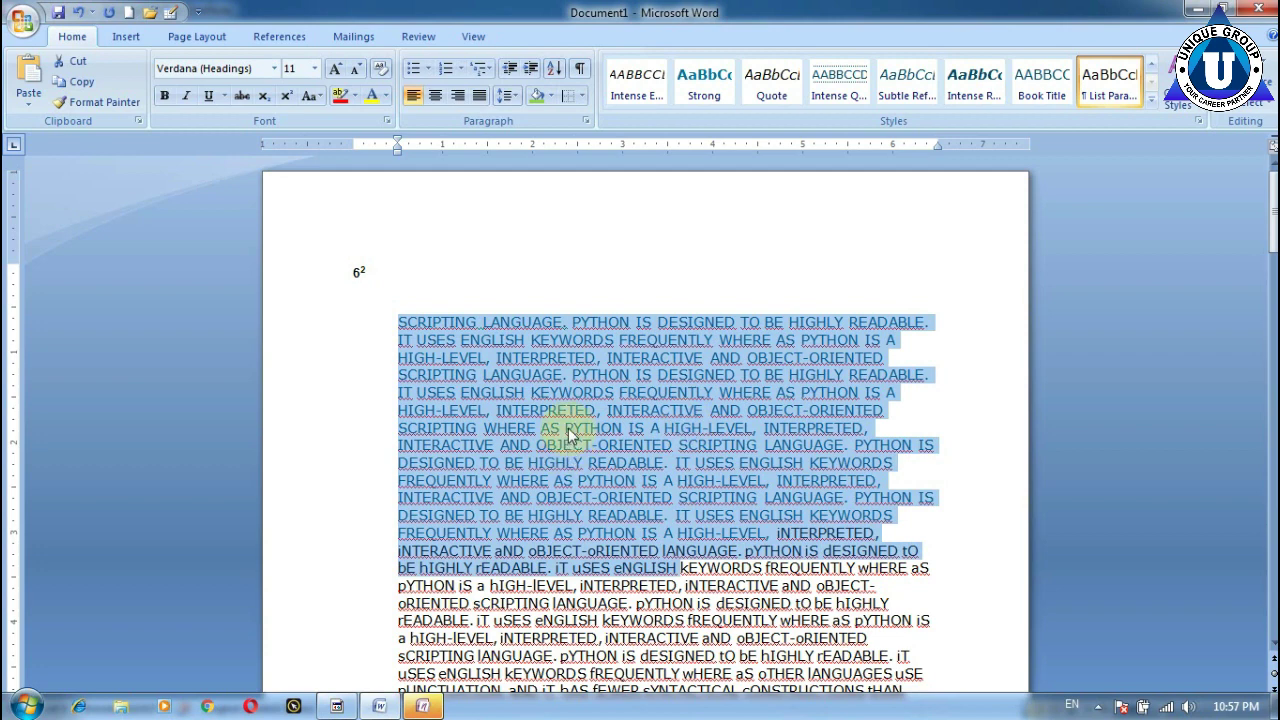
pyautogui.click(1178, 100)
pyautogui.moveTo(1204, 166)
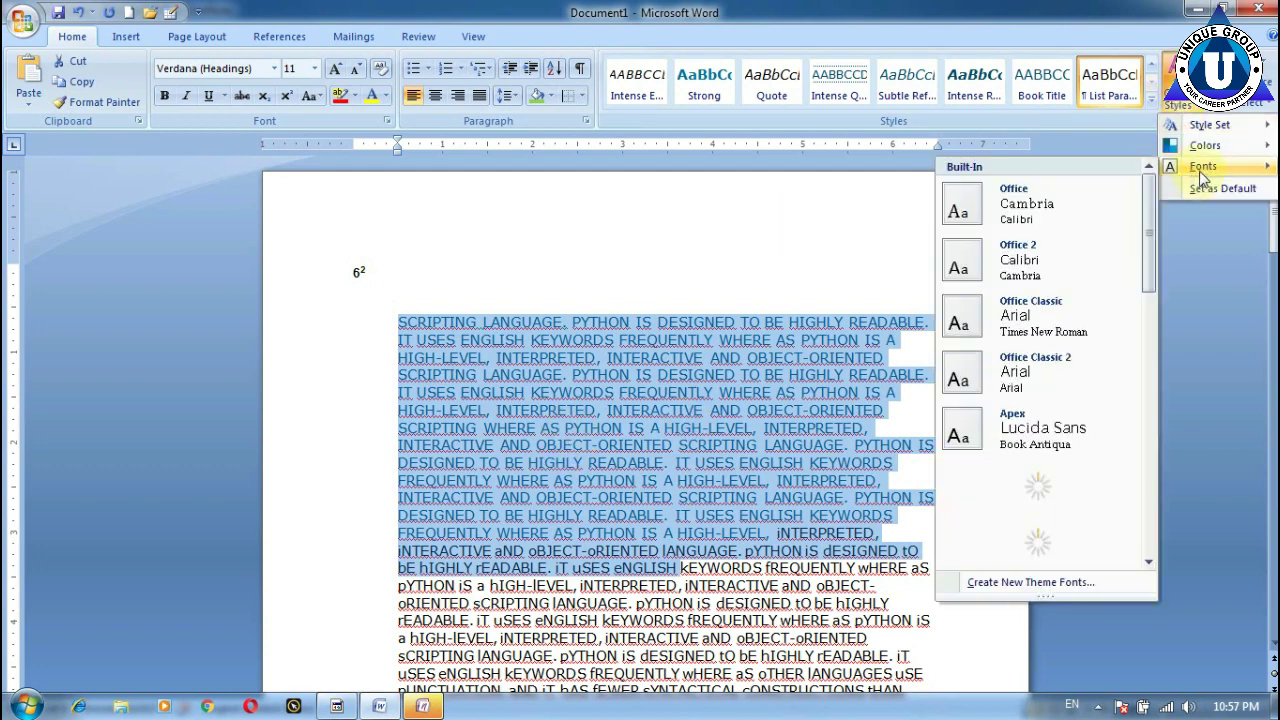
pyautogui.scroll(-2, 1003, 410)
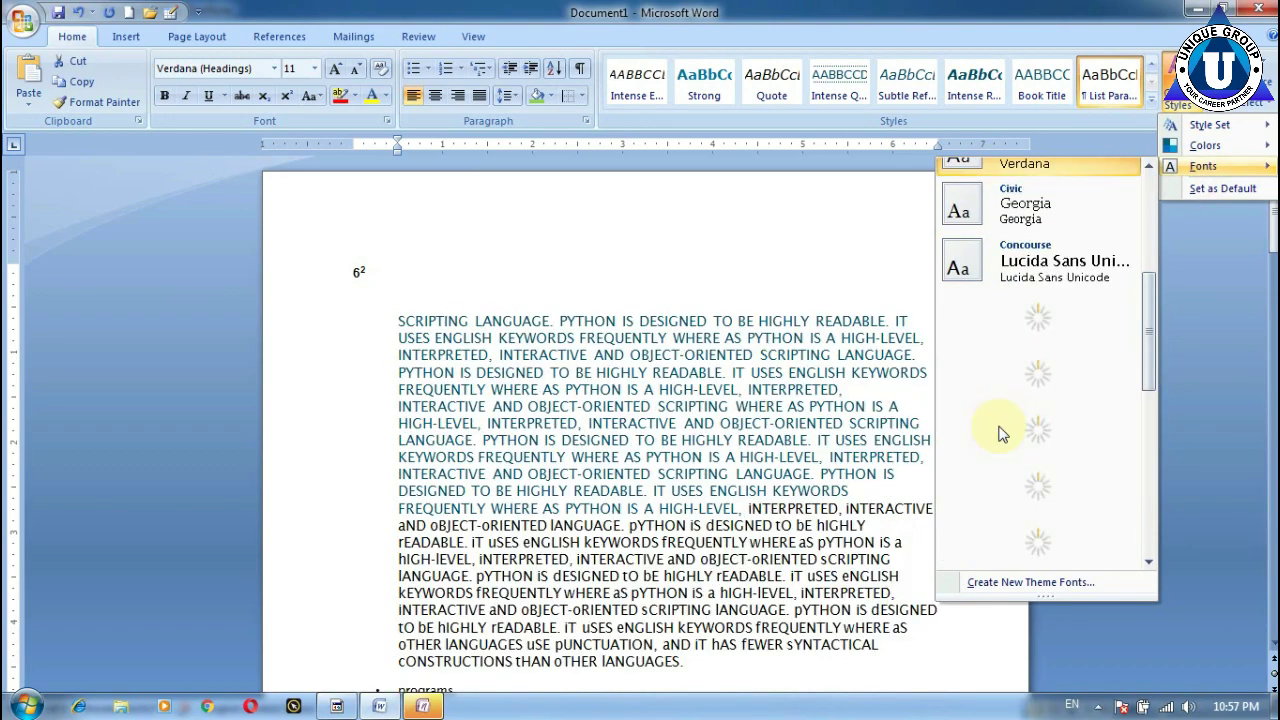
pyautogui.scroll(-3, 1000, 428)
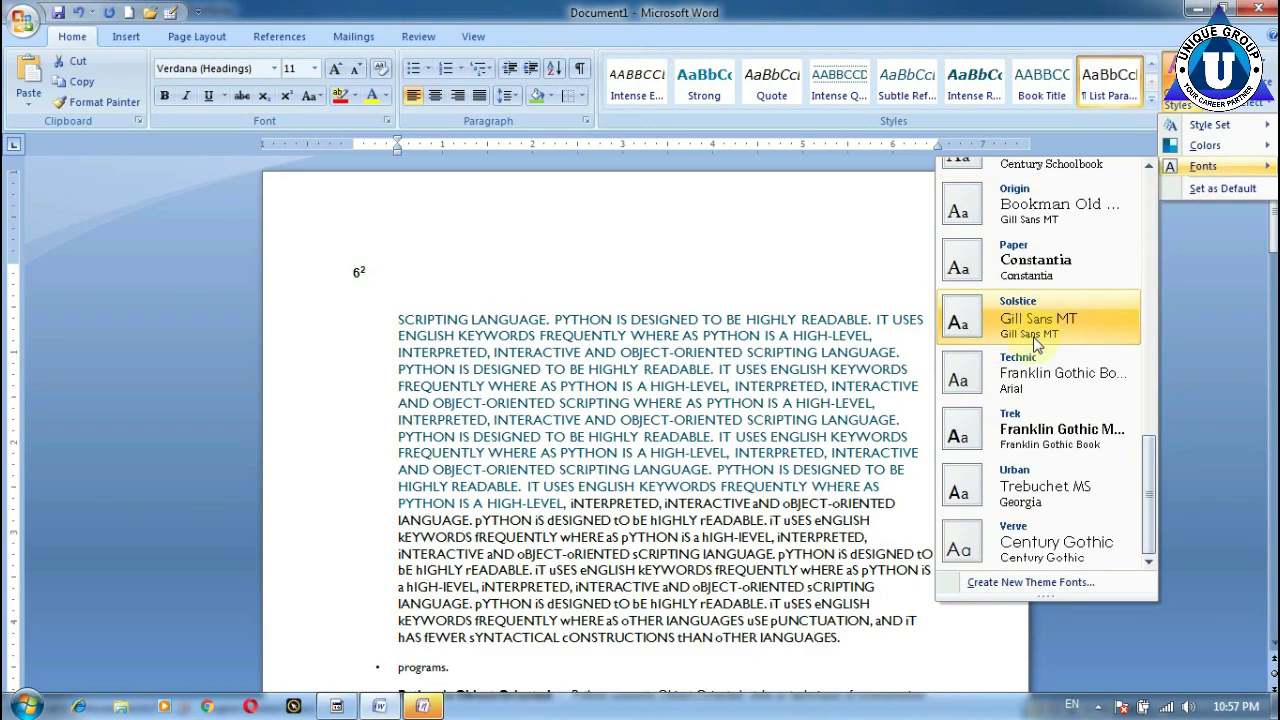
pyautogui.scroll(5, 1038, 228)
pyautogui.scroll(1, 1038, 230)
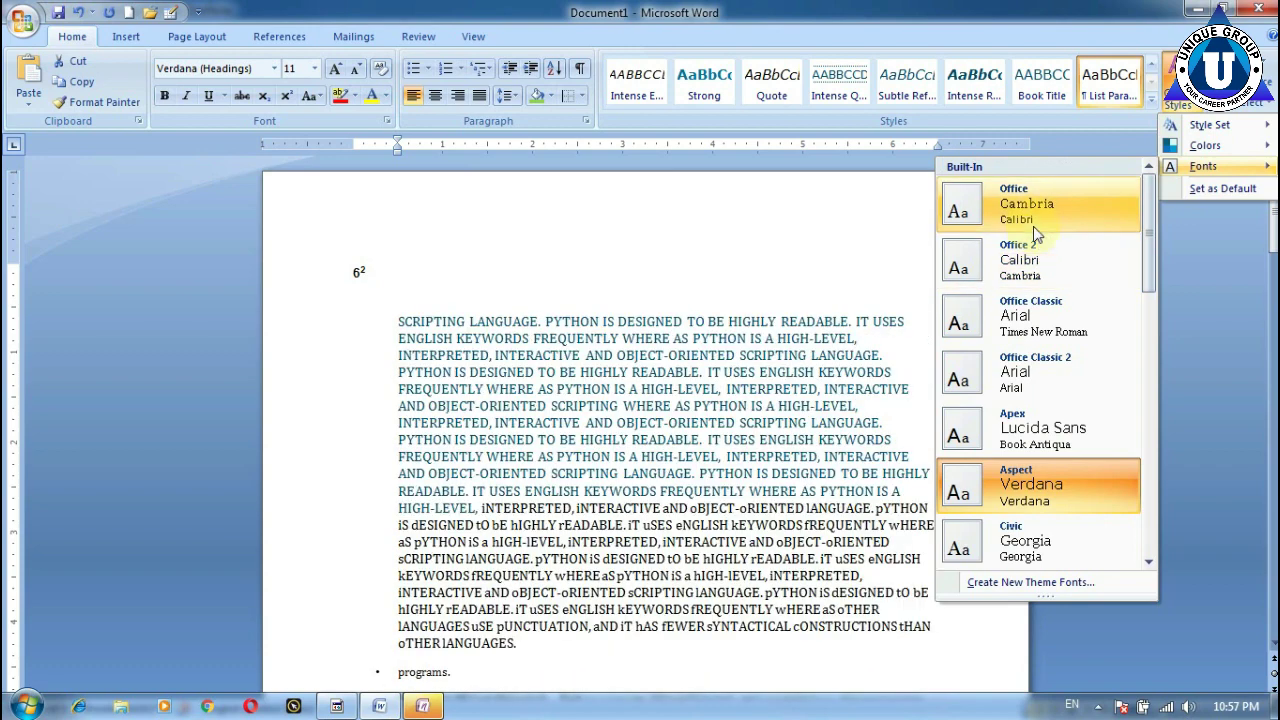
pyautogui.scroll(-4, 1030, 235)
pyautogui.scroll(-2, 1030, 250)
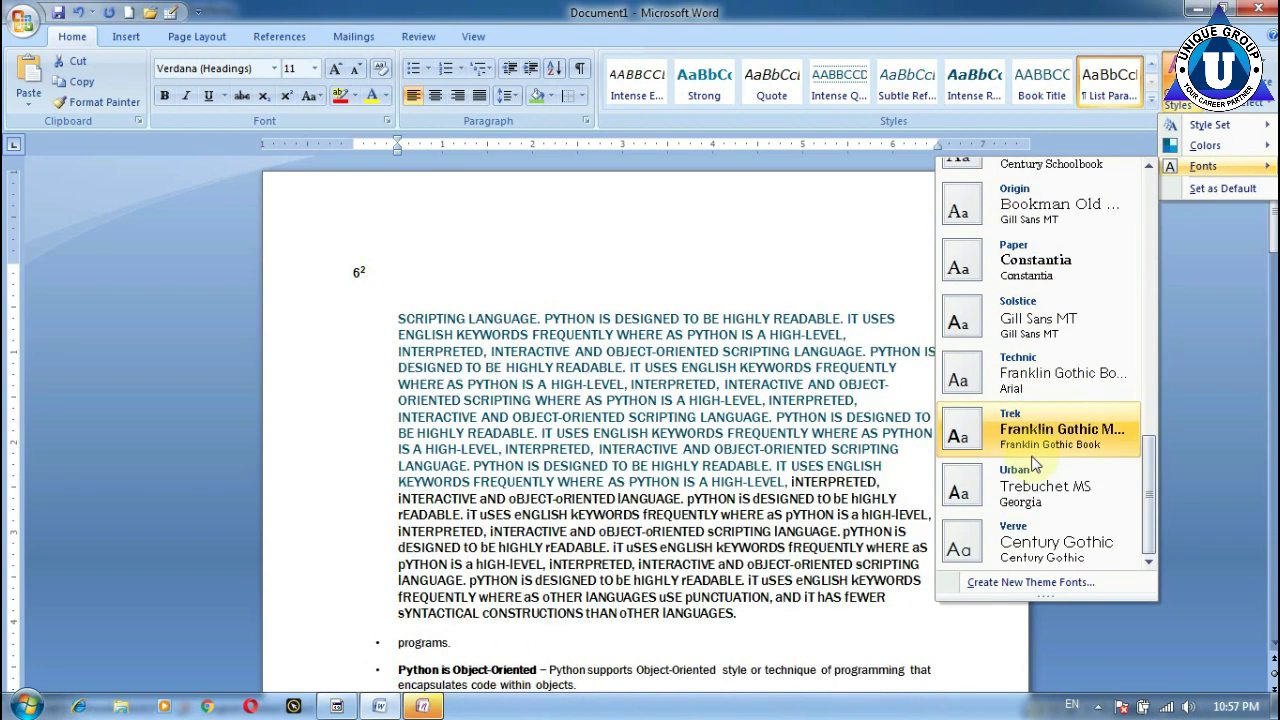
pyautogui.scroll(6, 1035, 455)
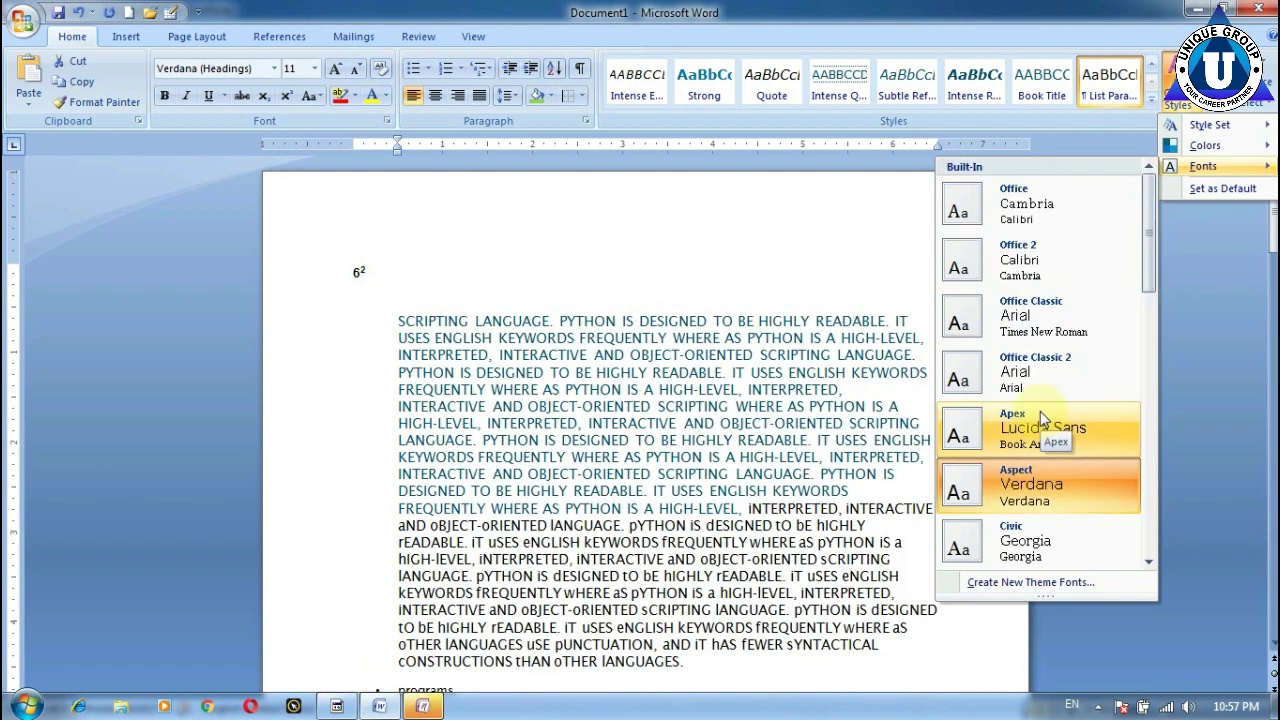
pyautogui.click(1209, 187)
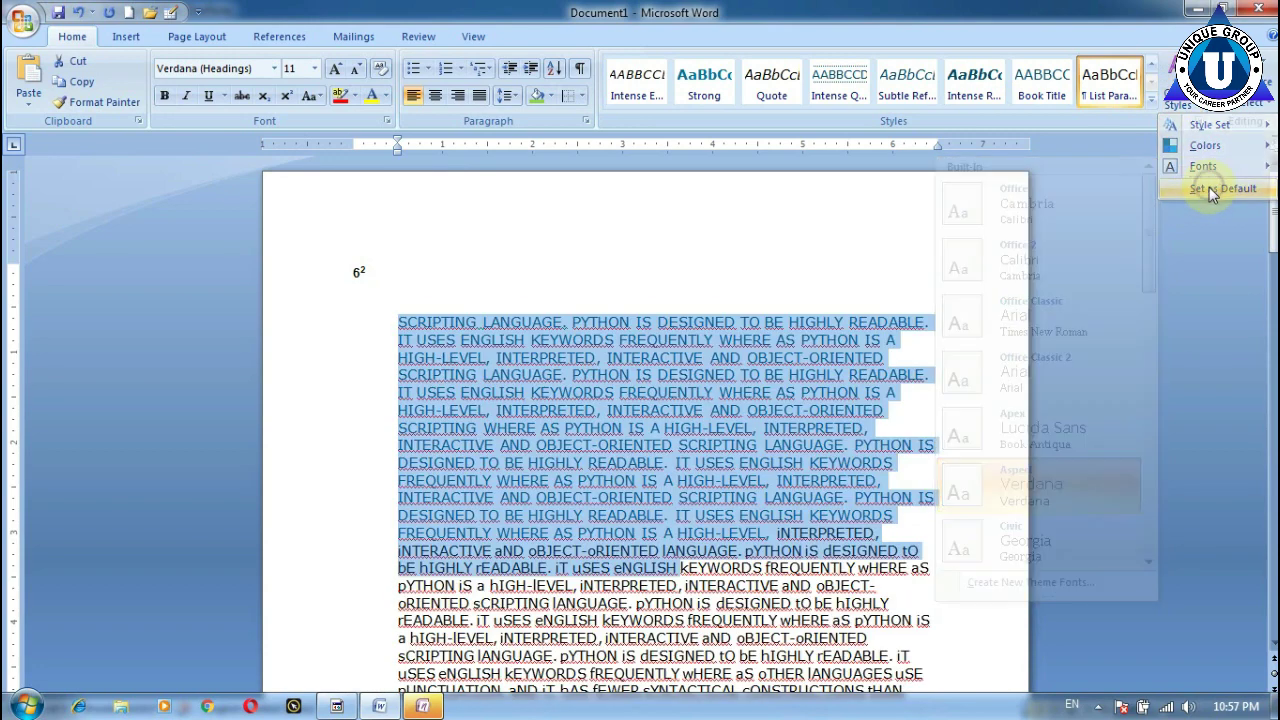
pyautogui.click(855, 341)
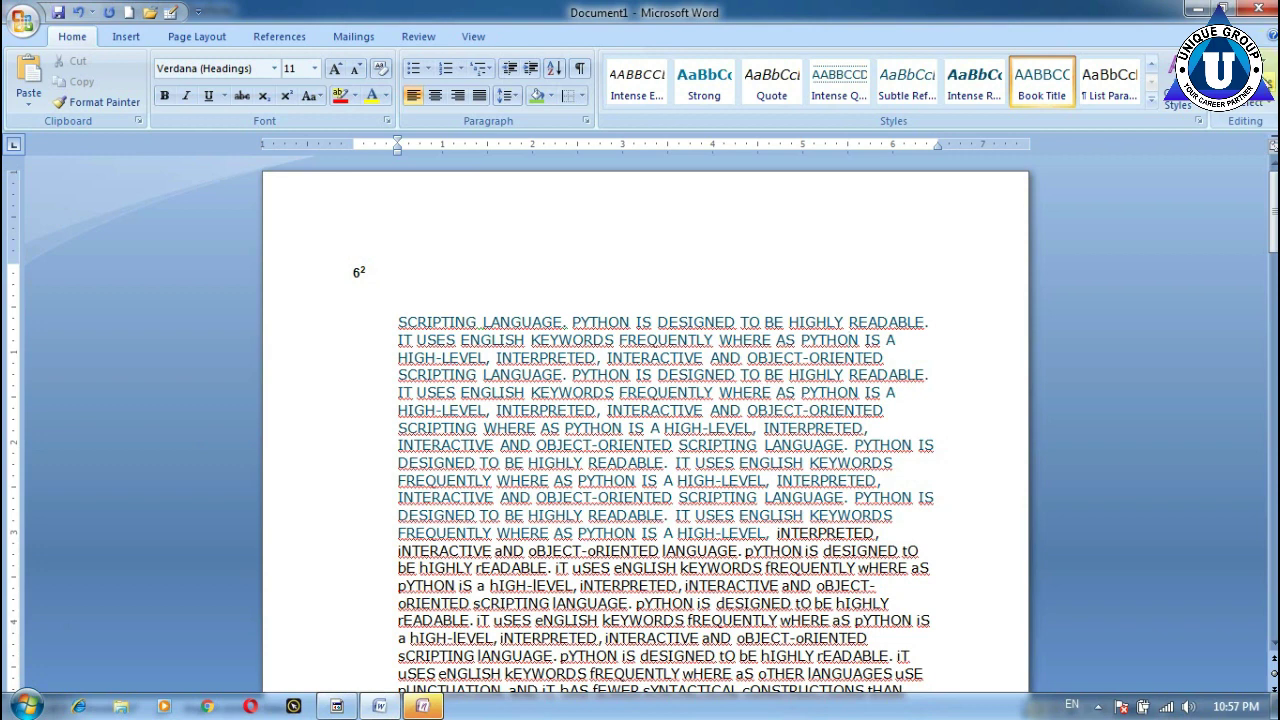
# Search for 'python' and highlight every match in the Main Document.
pyautogui.click(1264, 66)
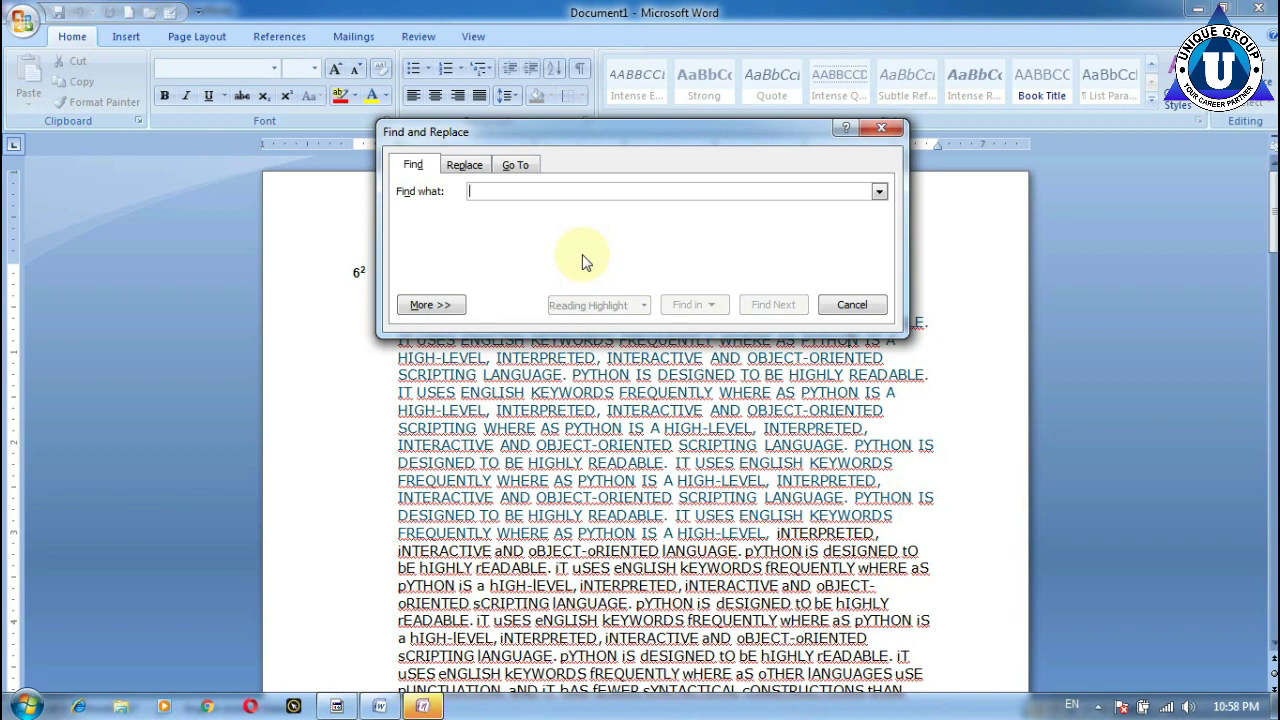
pyautogui.click(669, 588)
pyautogui.scroll(-5, 673, 582)
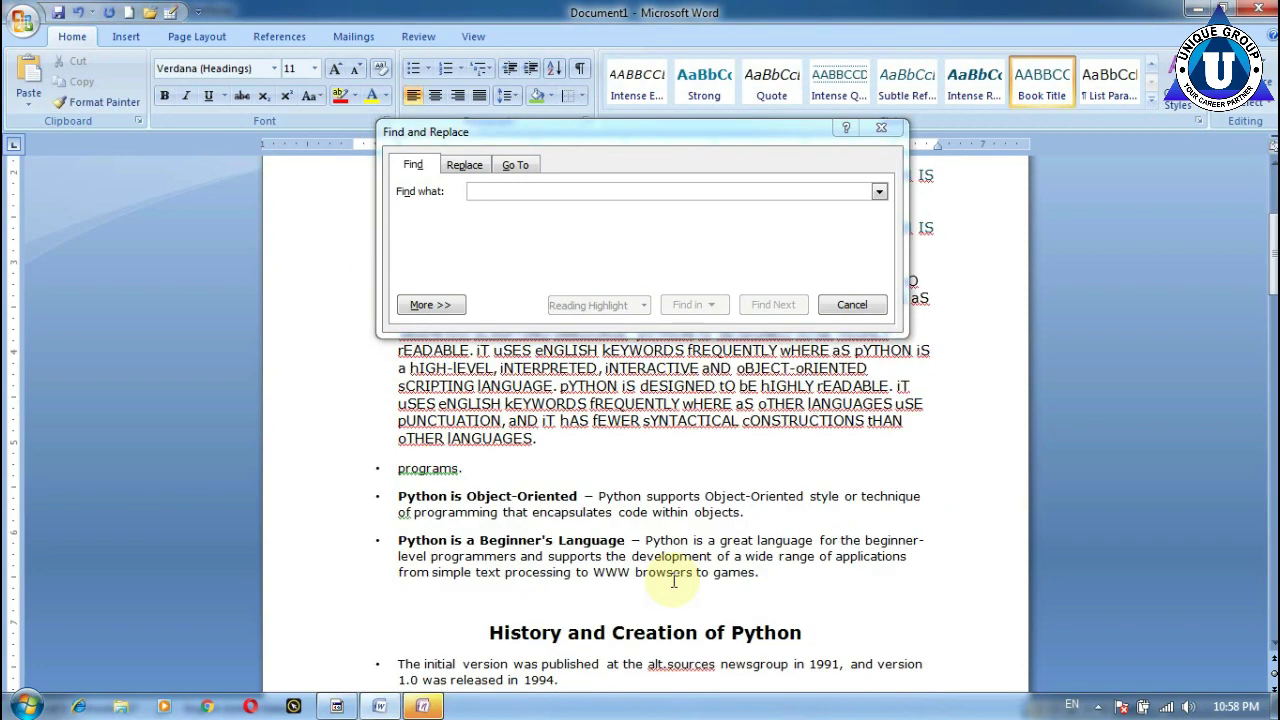
pyautogui.scroll(5, 675, 580)
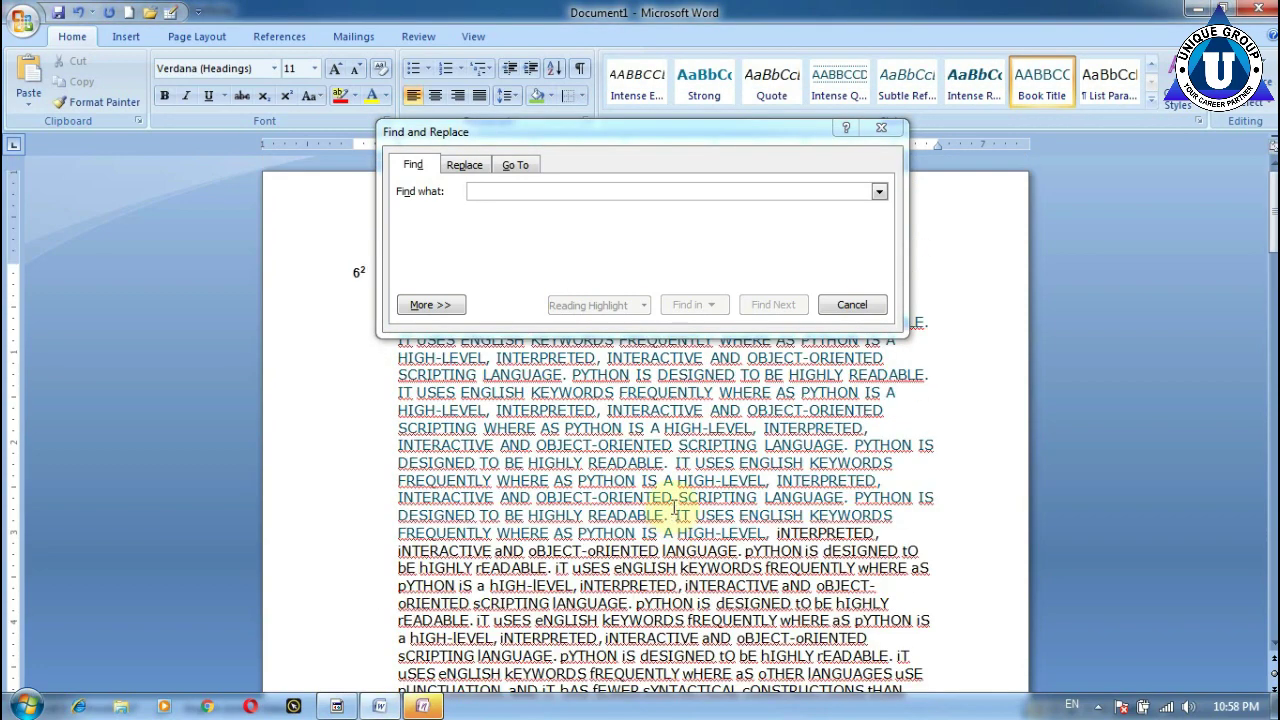
pyautogui.click(648, 194)
pyautogui.write('python')
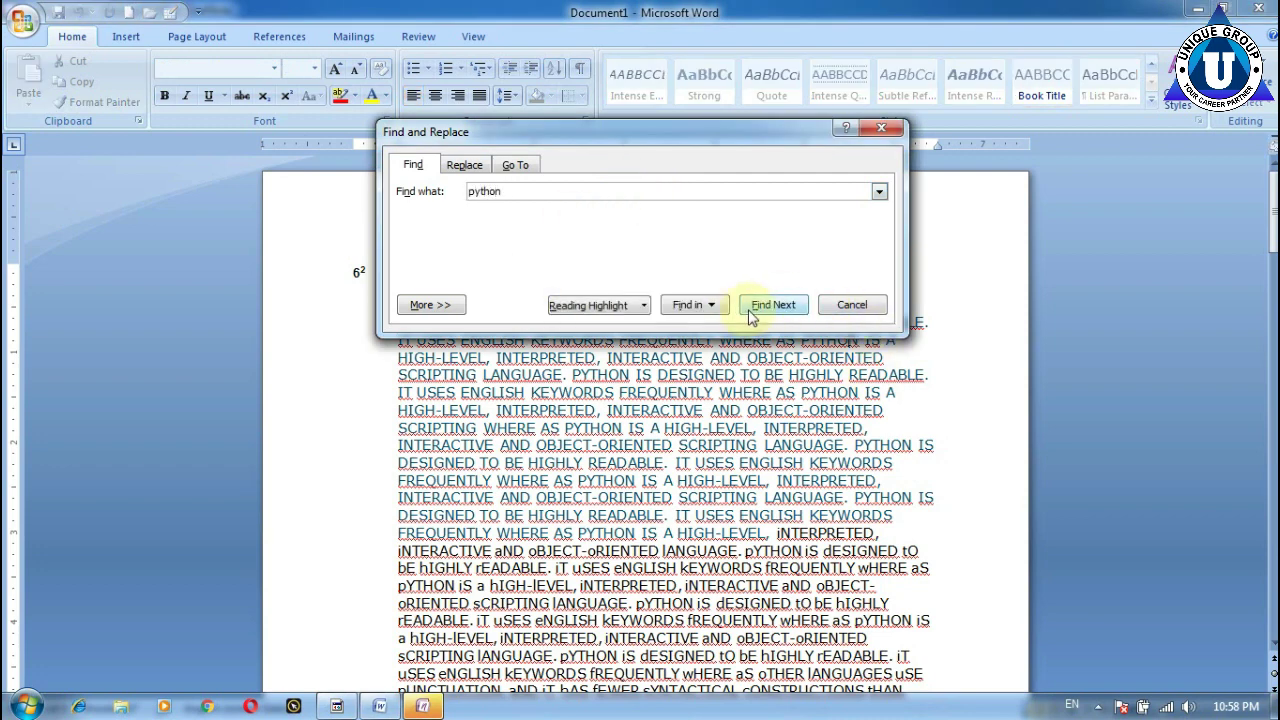
pyautogui.click(710, 306)
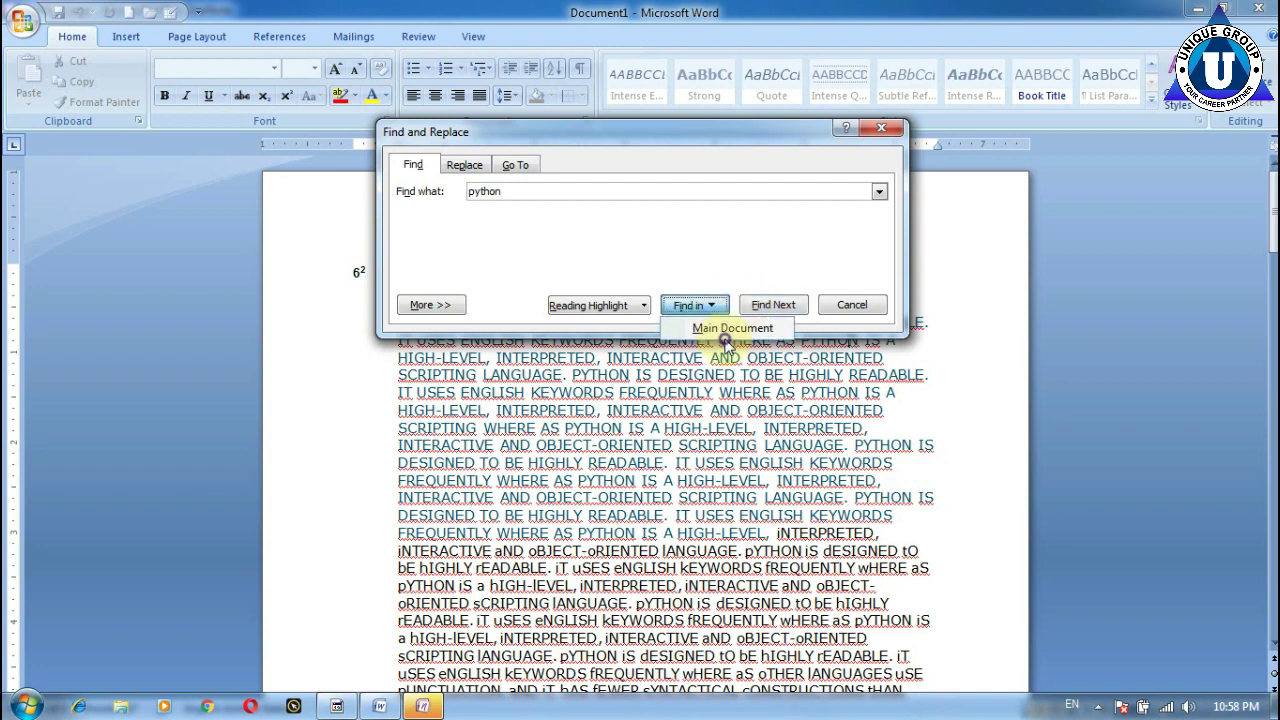
pyautogui.click(733, 328)
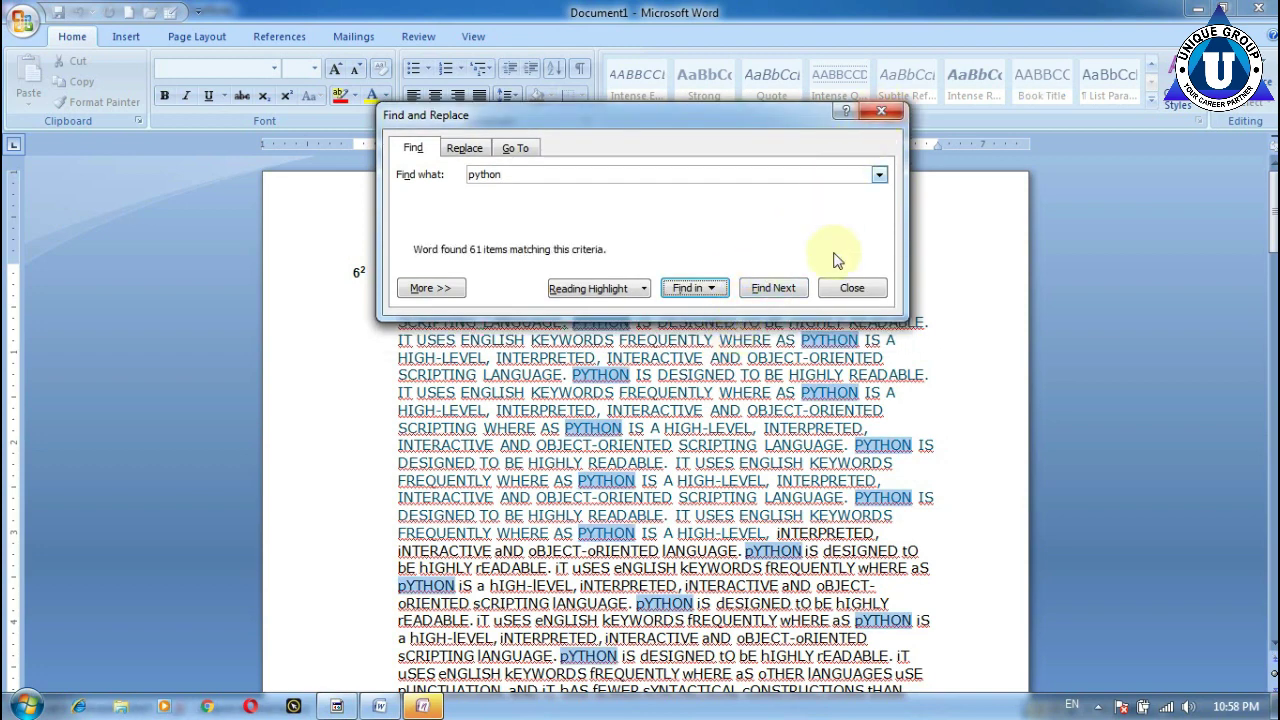
pyautogui.click(851, 289)
# Scroll through the document to review the highlighted python matches.
pyautogui.scroll(-5, 788, 375)
pyautogui.scroll(-8, 788, 375)
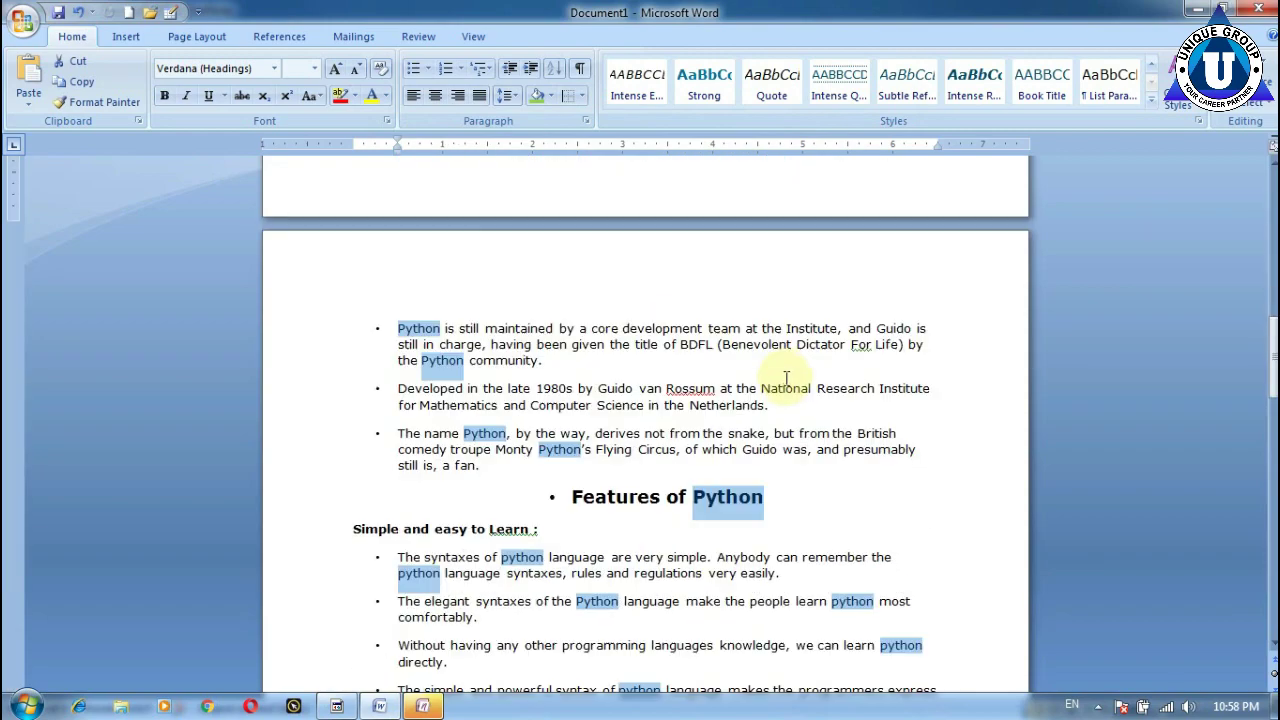
pyautogui.scroll(-7, 788, 371)
pyautogui.scroll(-7, 785, 368)
pyautogui.scroll(-9, 780, 363)
pyautogui.scroll(13, 780, 360)
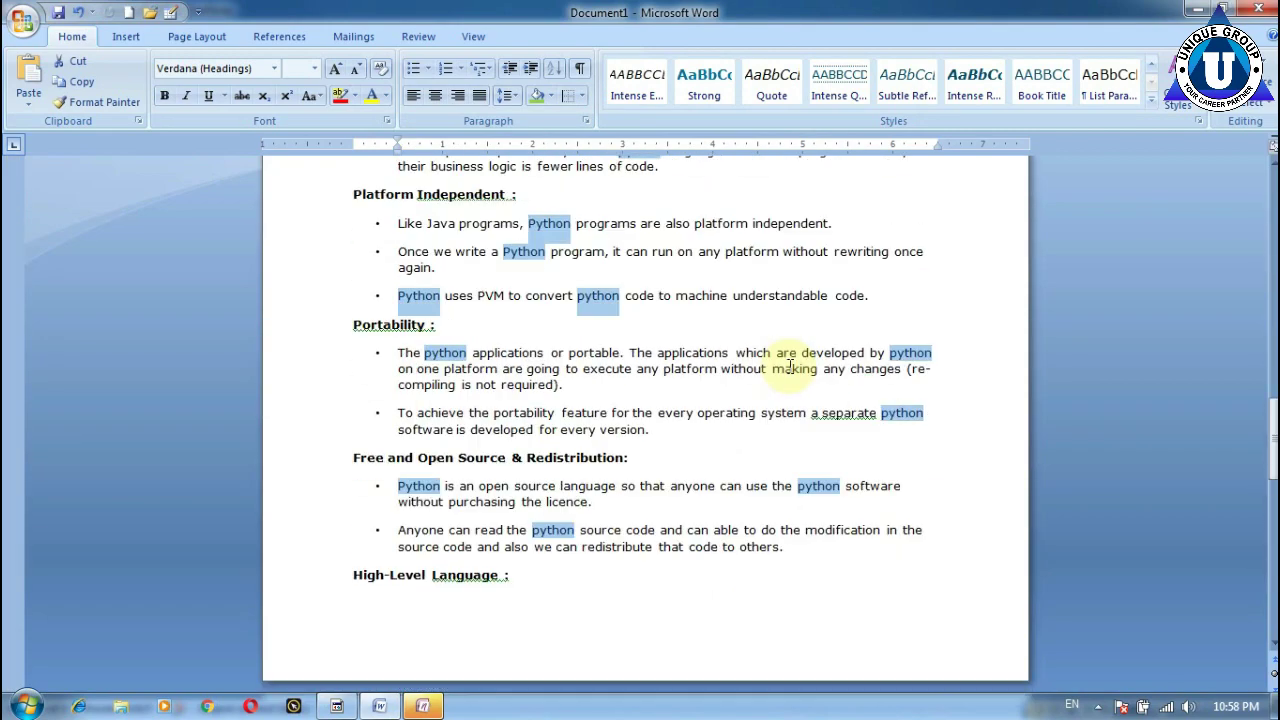
pyautogui.scroll(6, 780, 375)
pyautogui.scroll(8, 780, 378)
pyautogui.scroll(10, 763, 483)
pyautogui.scroll(1, 843, 508)
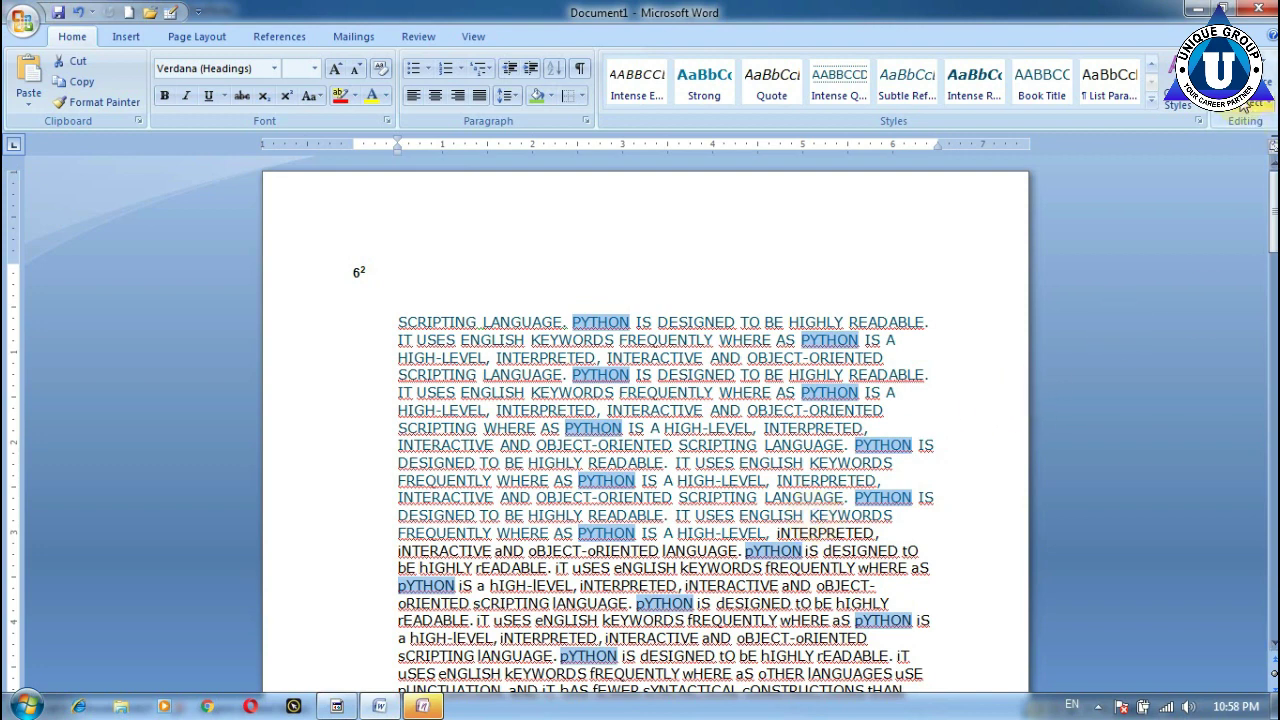
pyautogui.click(1266, 86)
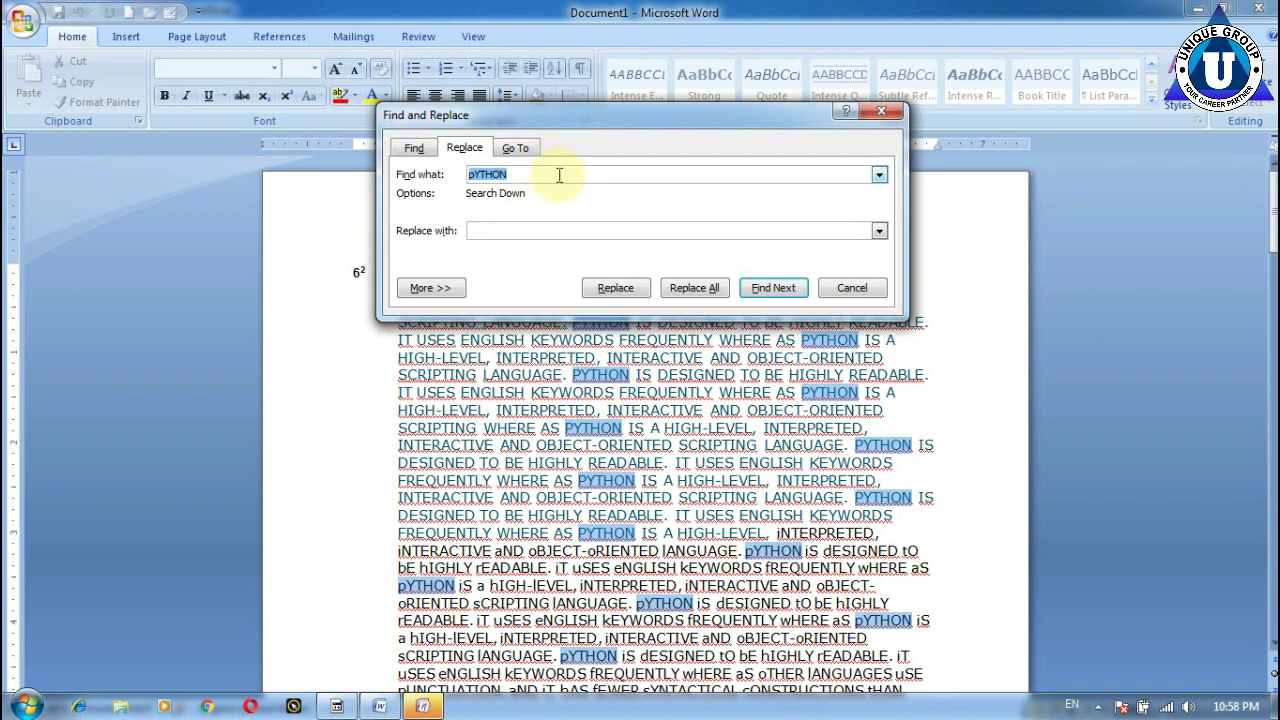
# Enter JAVA as the search term and run Replace All, which makes 0 replacements.
pyautogui.press('BackSpace')
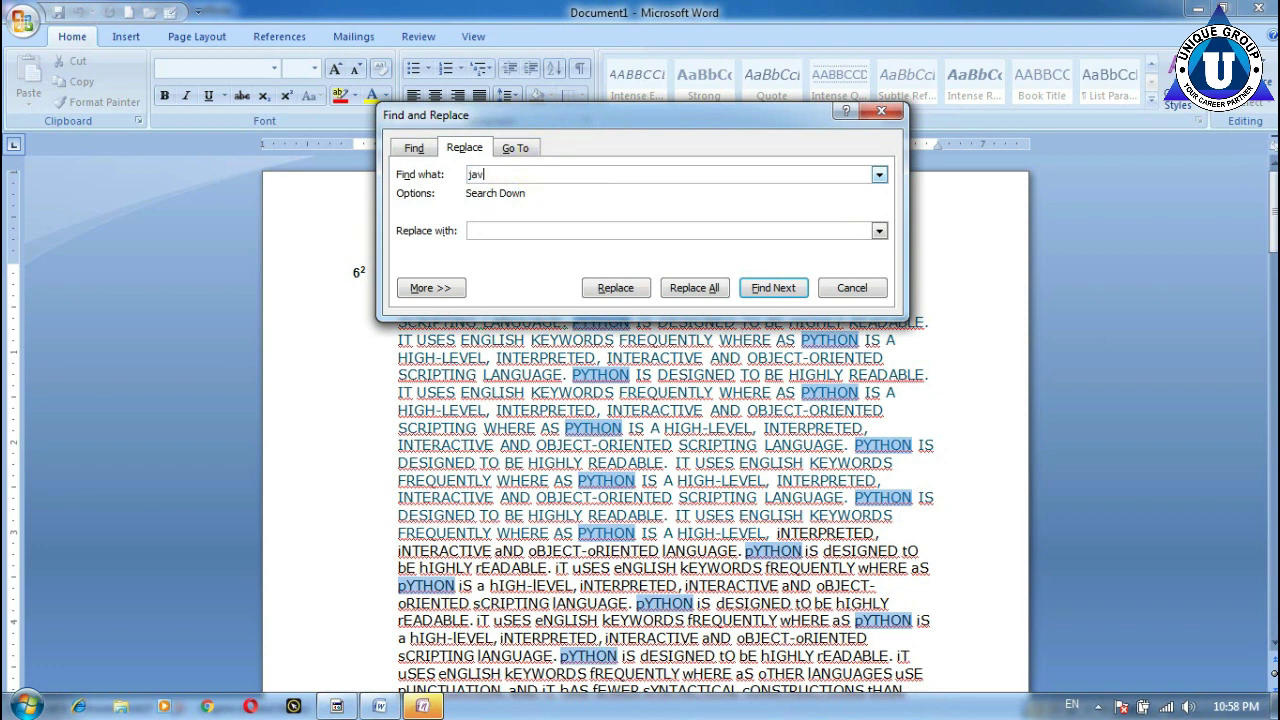
pyautogui.write('J')
pyautogui.press('BackSpace')
pyautogui.press('BackSpace')
pyautogui.press('BackSpace')
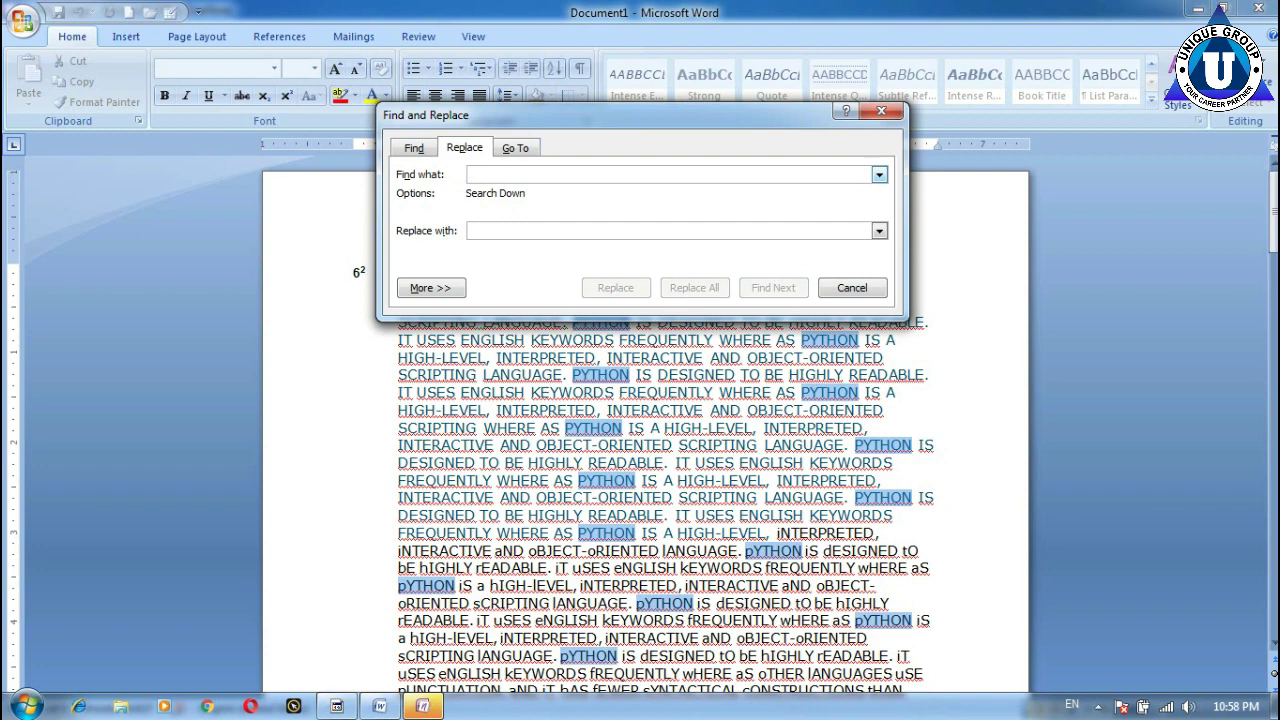
pyautogui.write('JAVA')
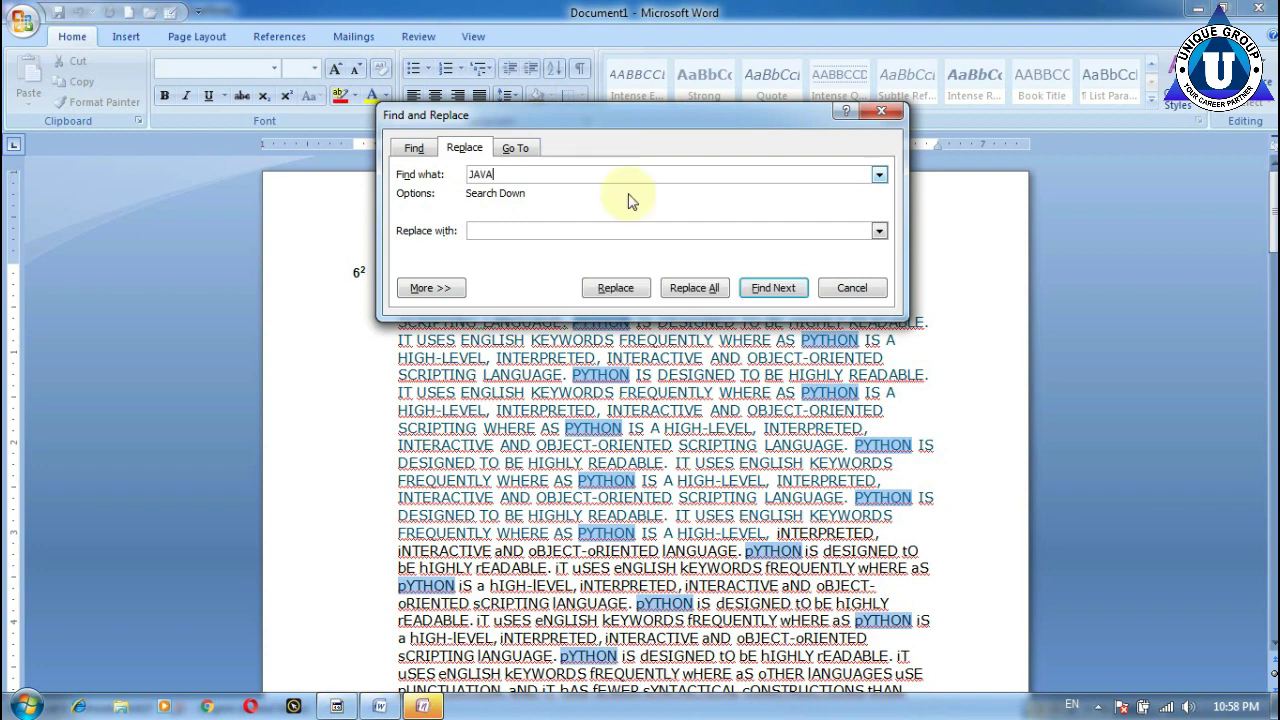
pyautogui.click(722, 297)
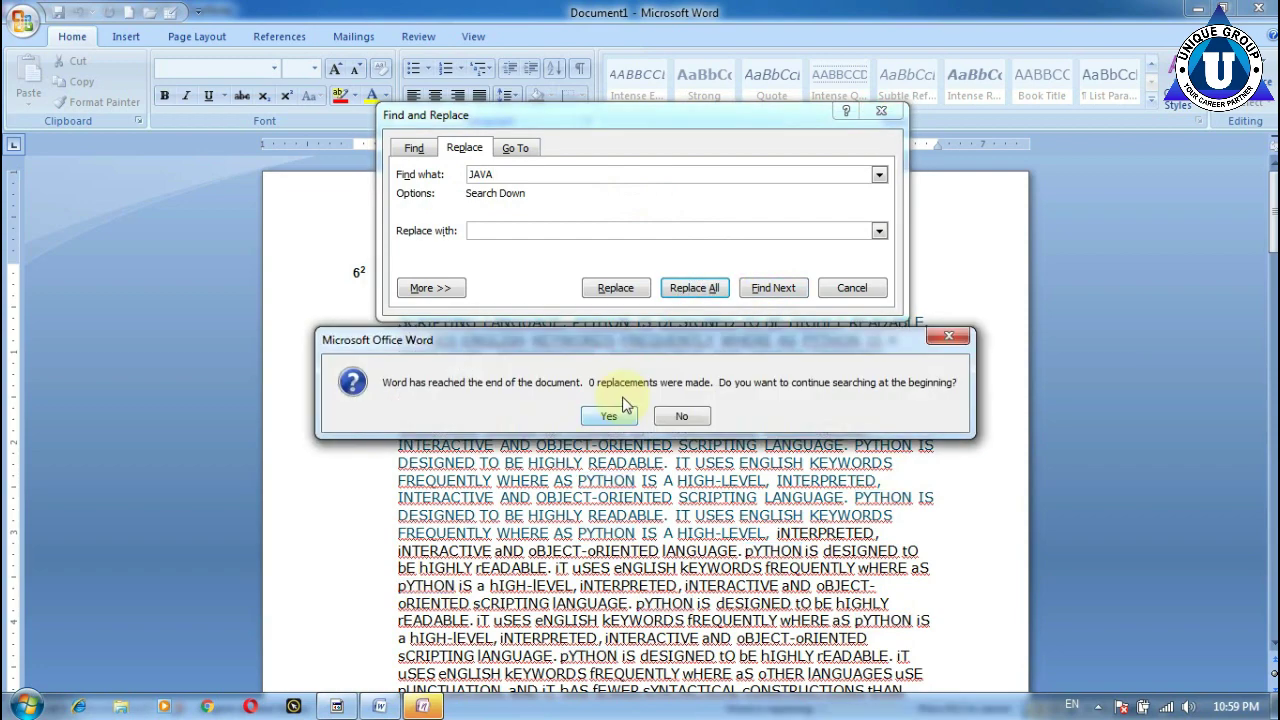
pyautogui.click(609, 415)
pyautogui.click(638, 418)
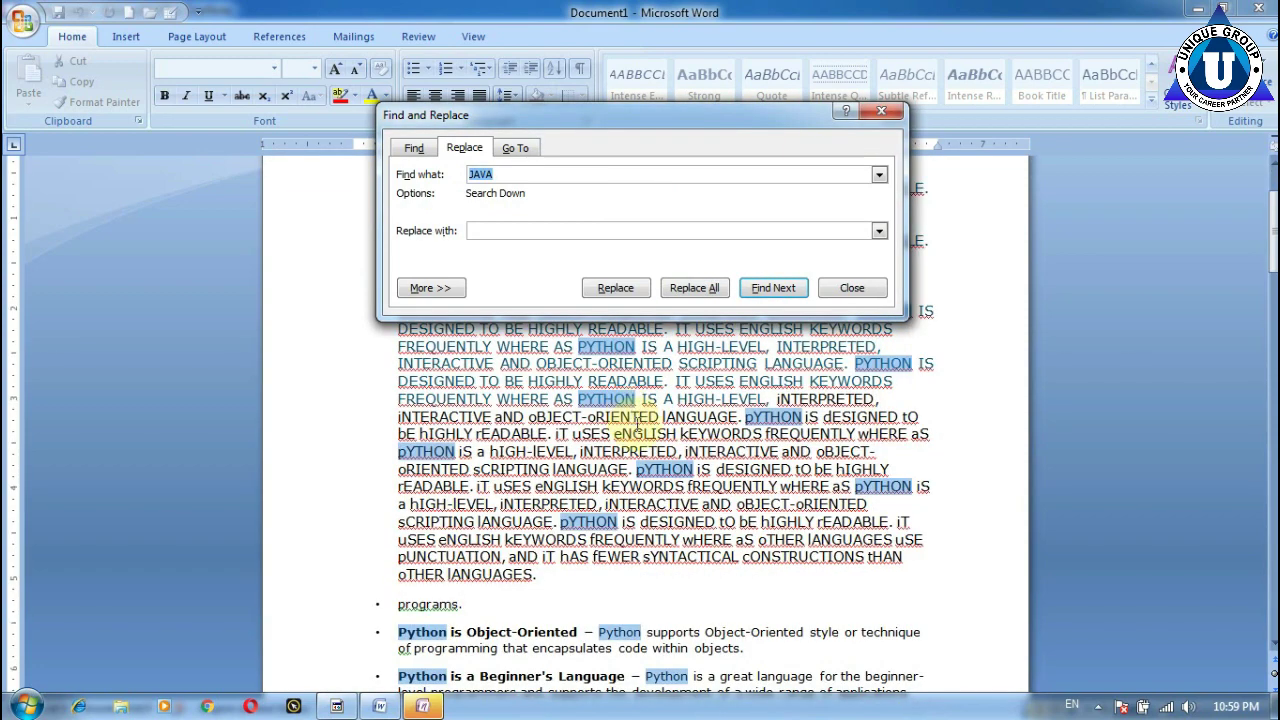
# Run Find Next for JAVA, dismiss the not-found message, and select the search term to retype.
pyautogui.click(770, 290)
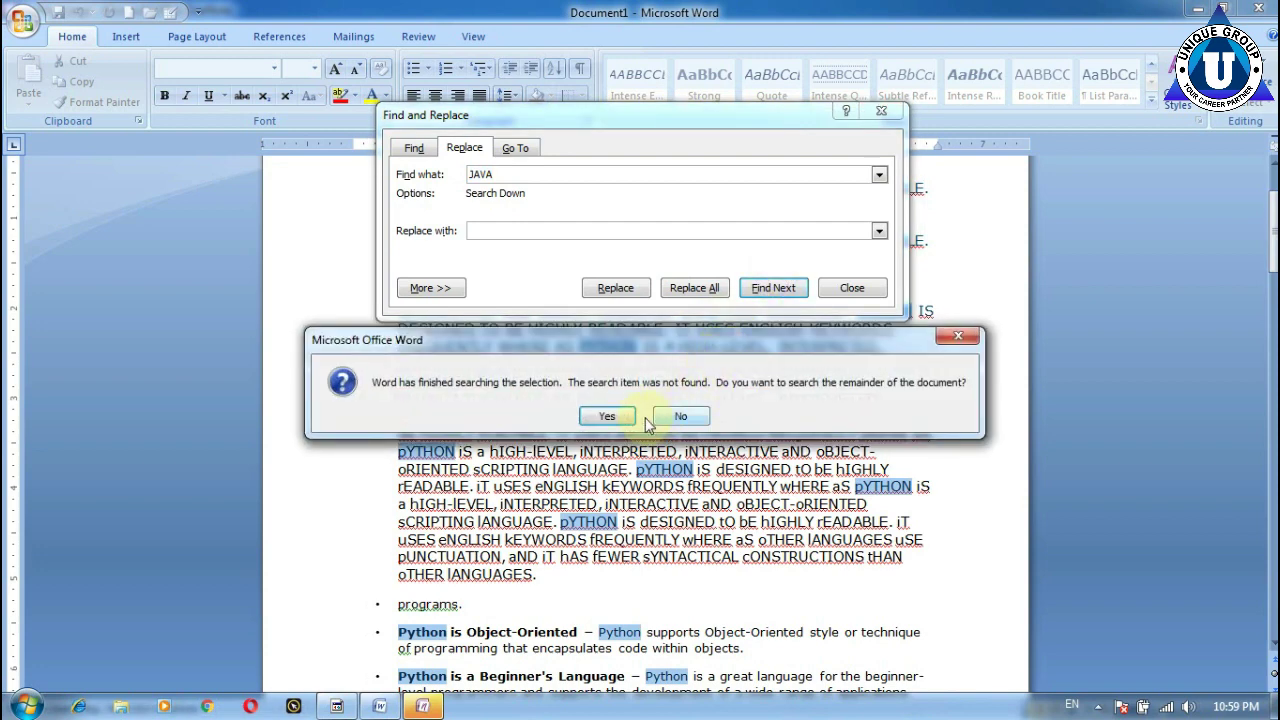
pyautogui.click(608, 416)
pyautogui.click(612, 416)
pyautogui.click(638, 416)
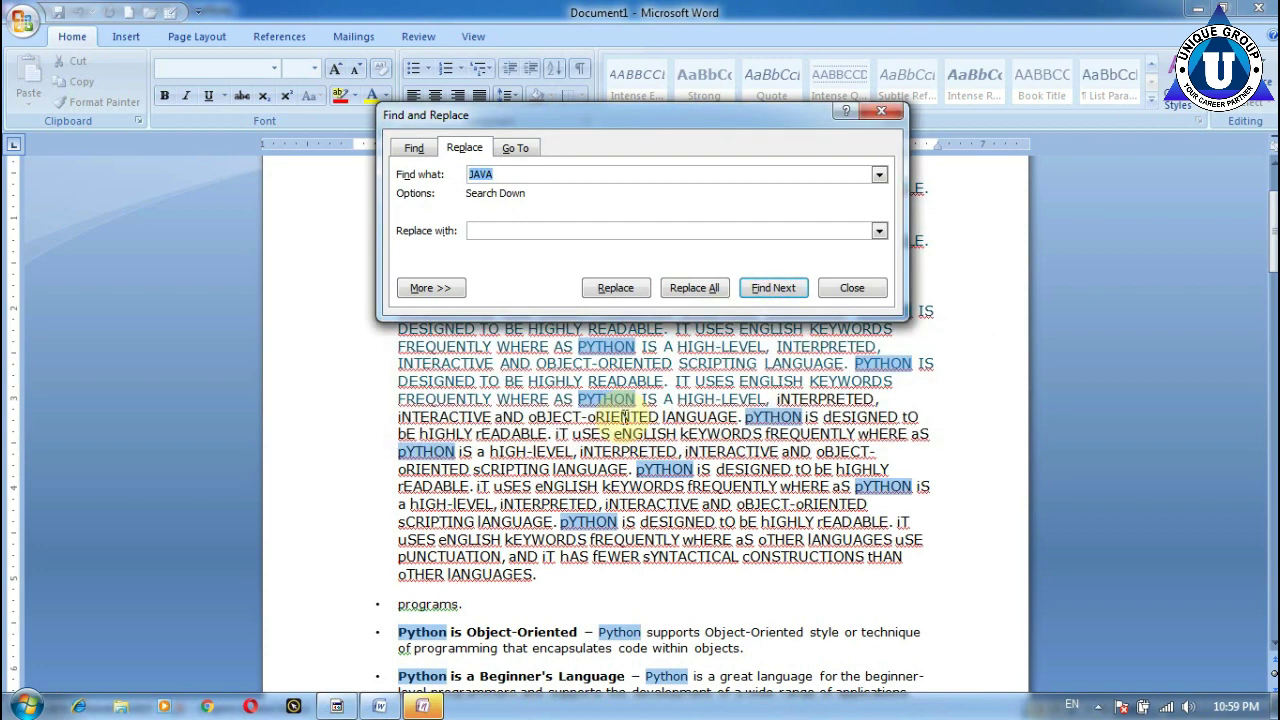
pyautogui.click(536, 231)
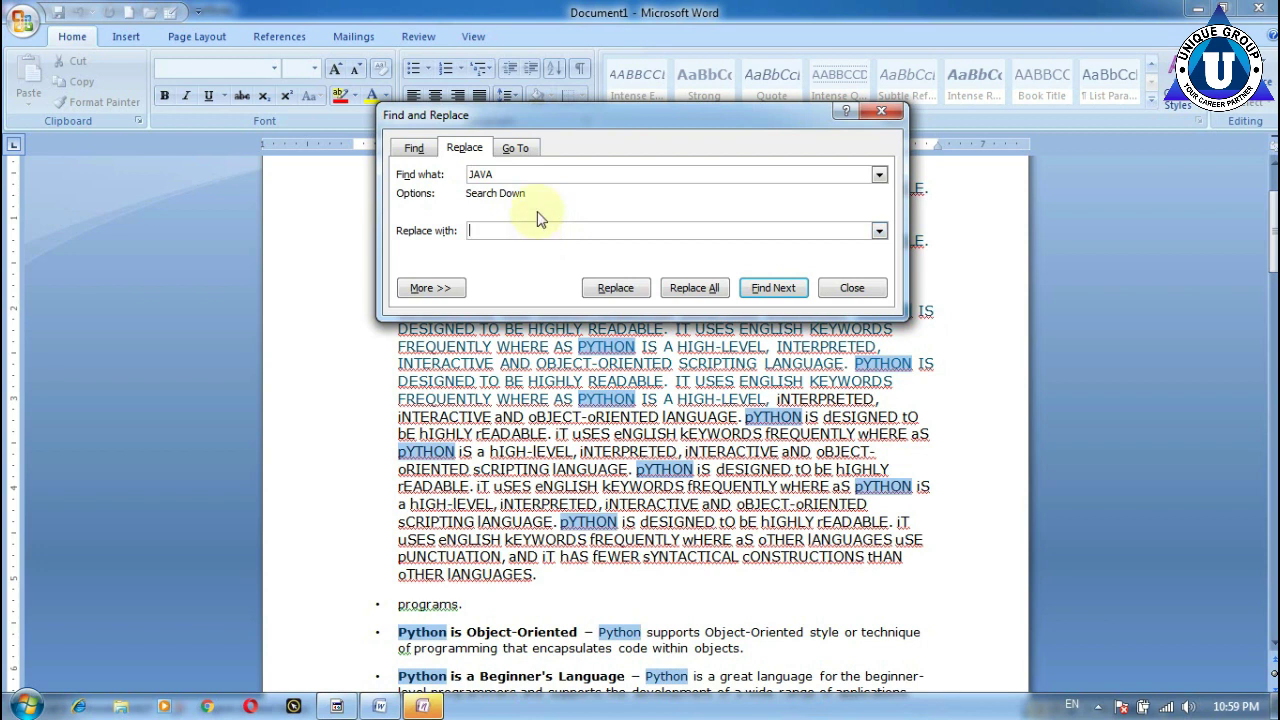
pyautogui.click(464, 147)
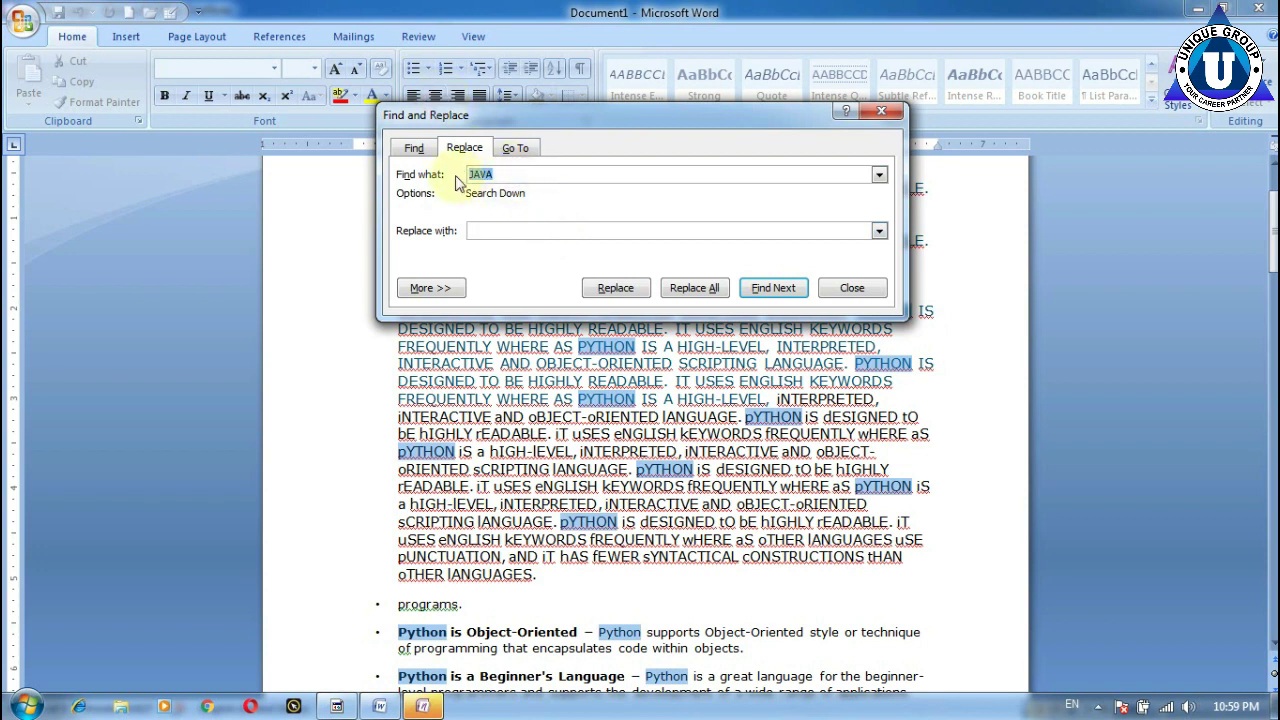
# Replace all 61 PYTHON occurrences with JAVA and close the dialog.
pyautogui.write('PYT')
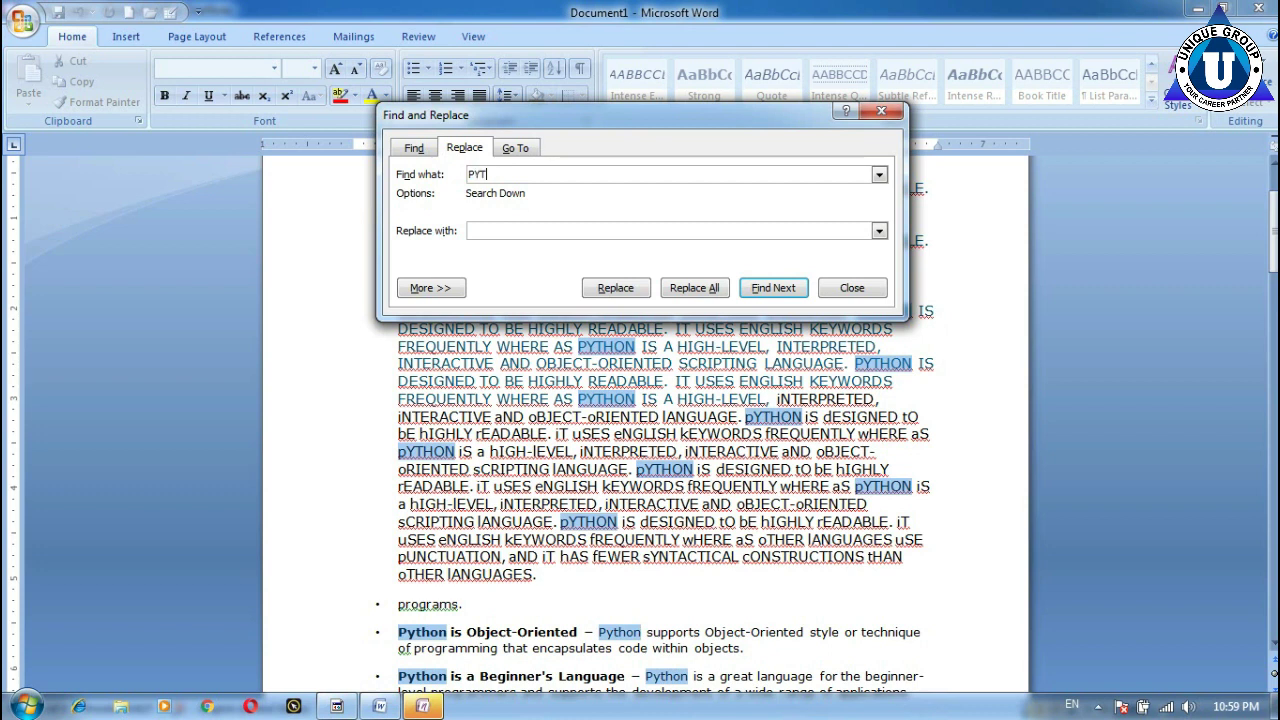
pyautogui.write('HON')
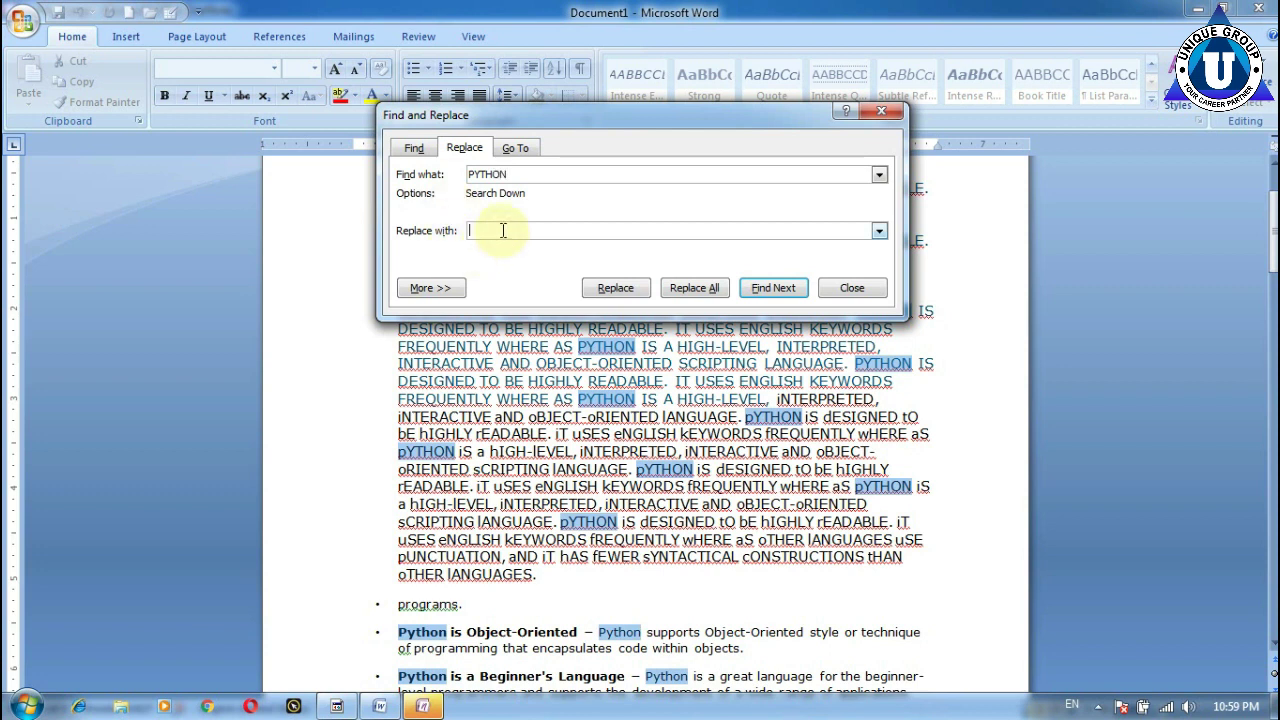
pyautogui.write('JAVA')
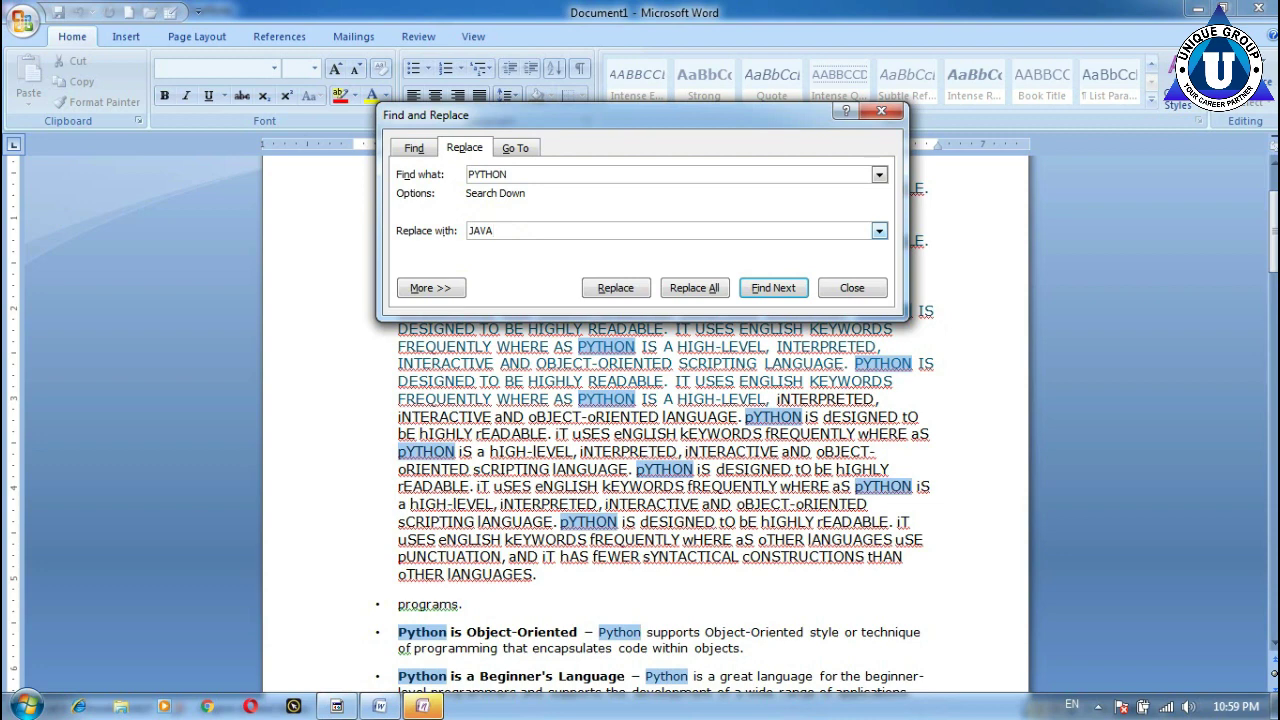
pyautogui.click(693, 288)
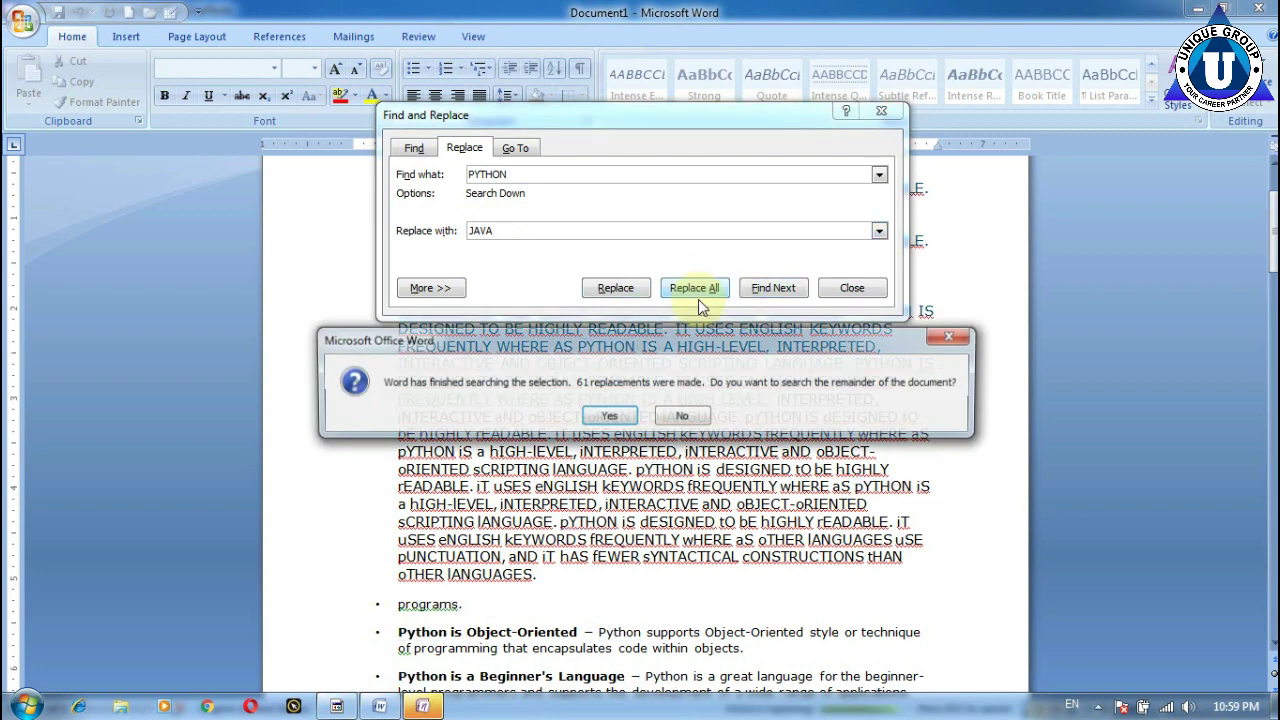
pyautogui.click(609, 417)
pyautogui.click(609, 417)
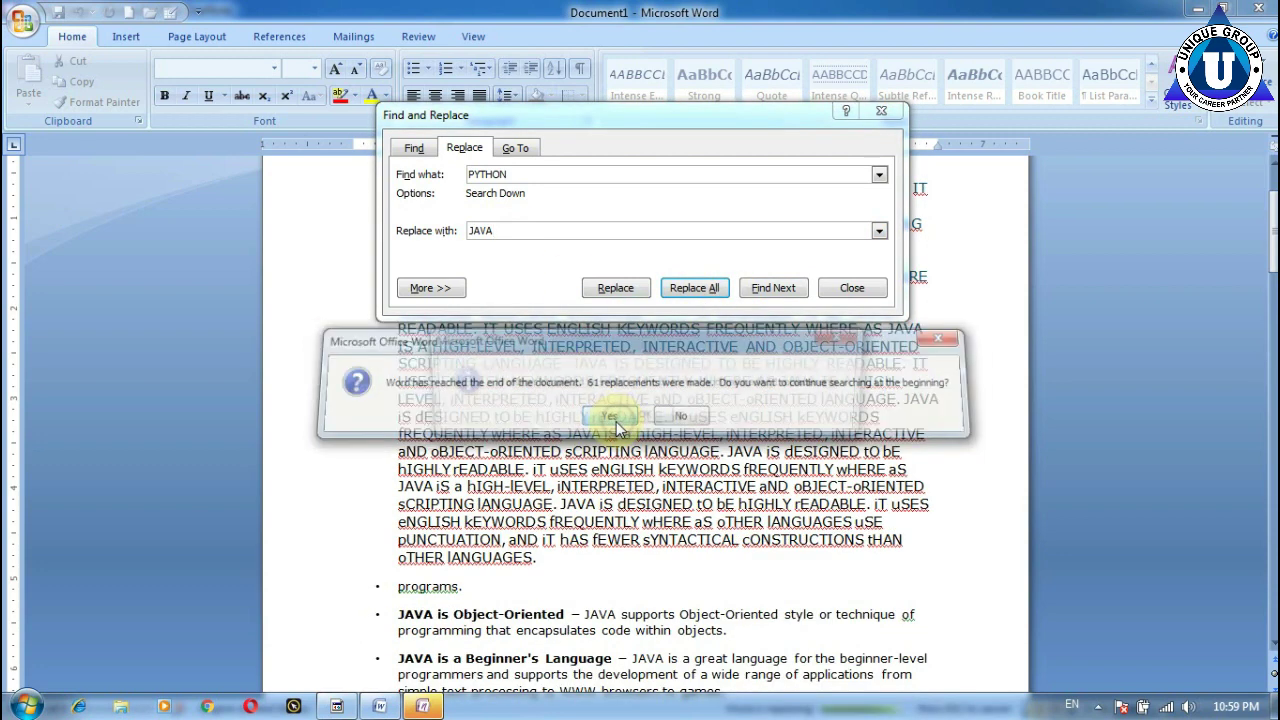
pyautogui.click(635, 420)
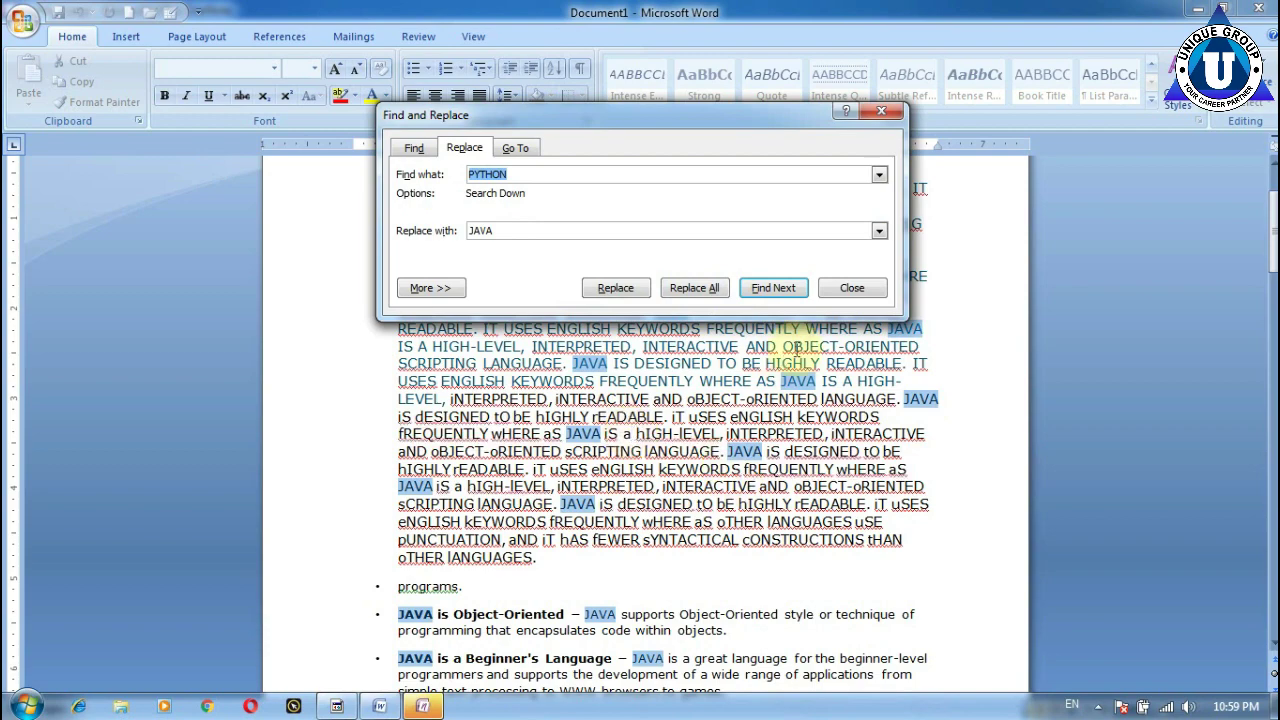
pyautogui.click(881, 110)
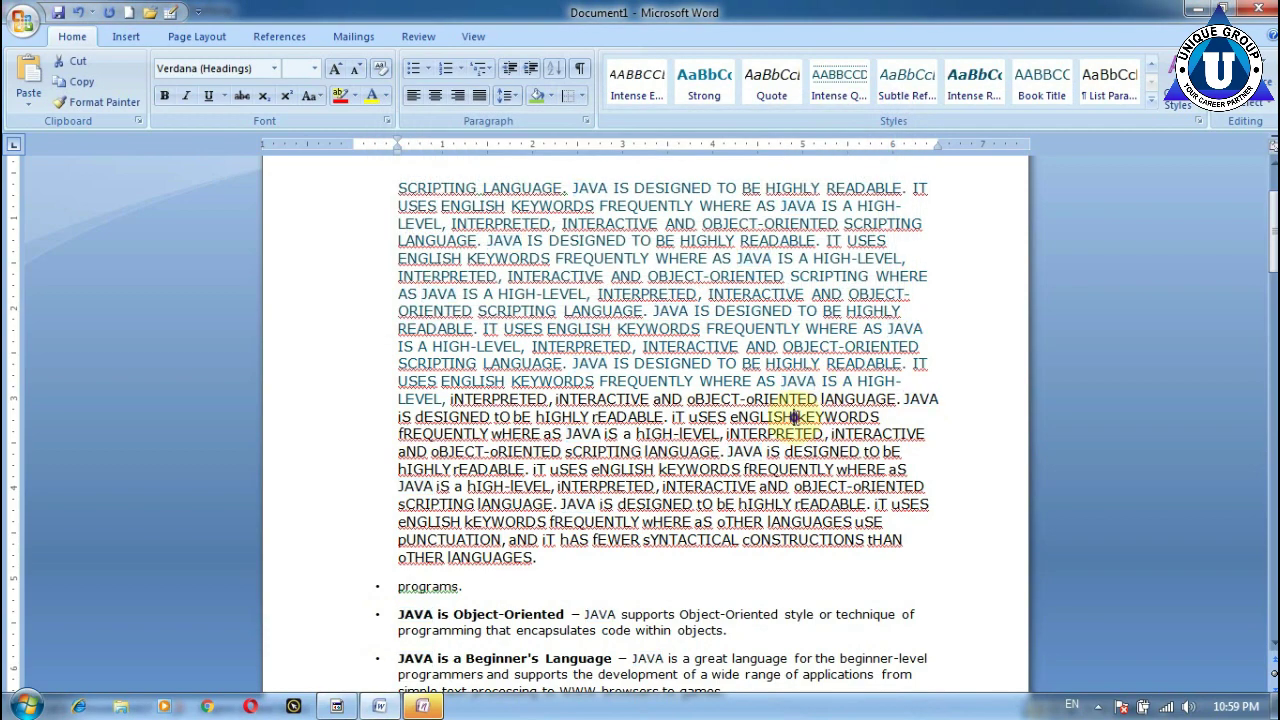
# Scroll through the document text to review the restored PYTHON occurrences.
pyautogui.click(805, 412)
pyautogui.scroll(-4, 796, 425)
pyautogui.scroll(-4, 796, 430)
pyautogui.scroll(-8, 796, 433)
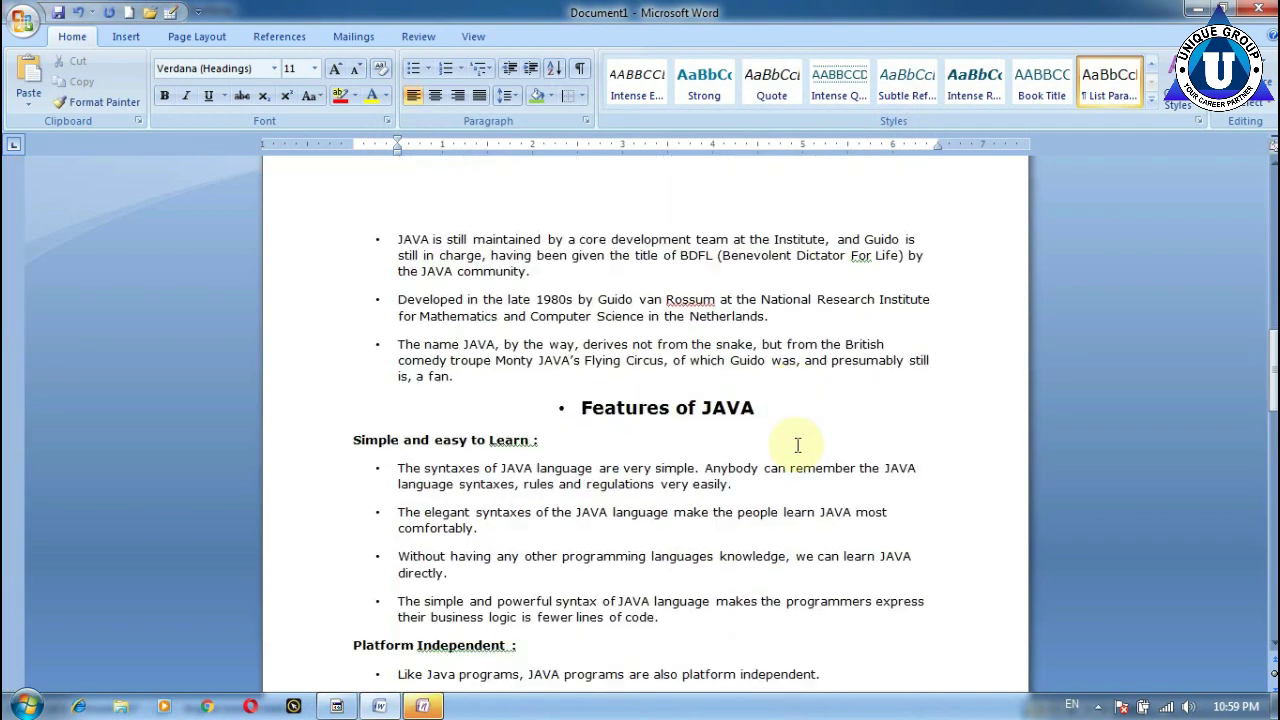
pyautogui.scroll(-3, 800, 440)
pyautogui.scroll(-4, 800, 440)
pyautogui.scroll(-1, 797, 447)
pyautogui.scroll(4, 797, 447)
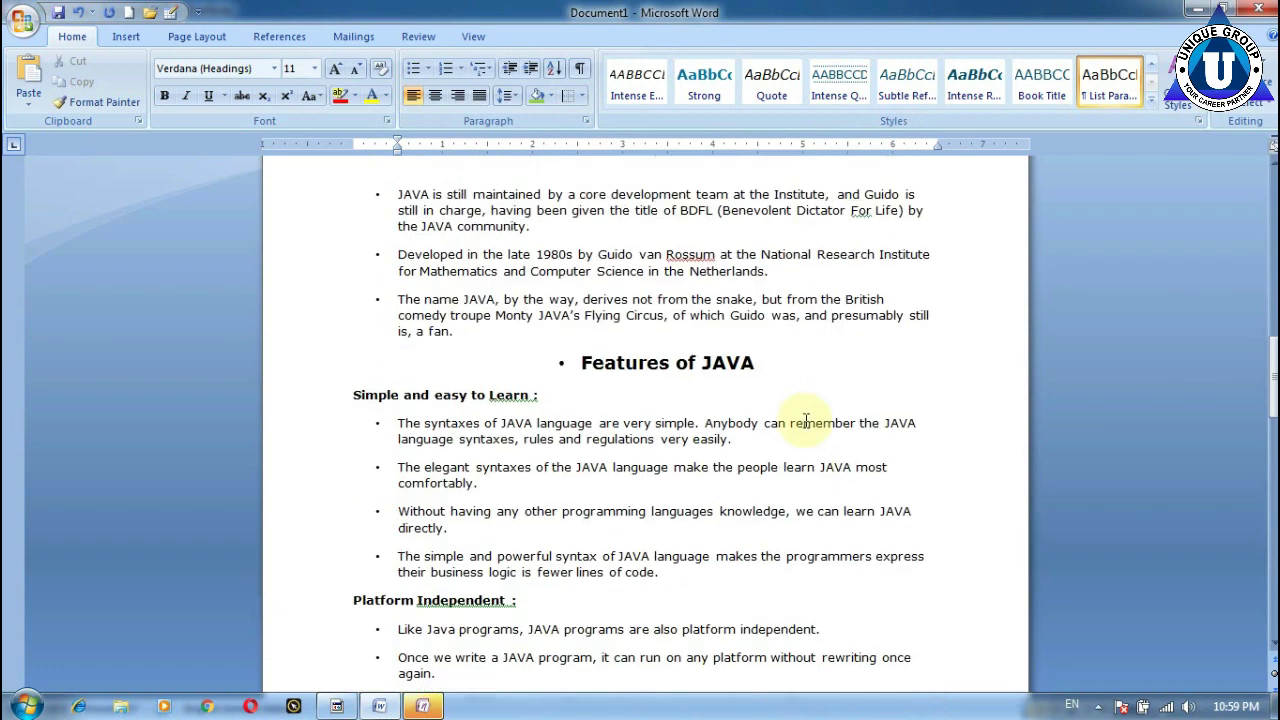
pyautogui.scroll(4, 800, 440)
pyautogui.scroll(8, 800, 435)
pyautogui.scroll(1, 805, 420)
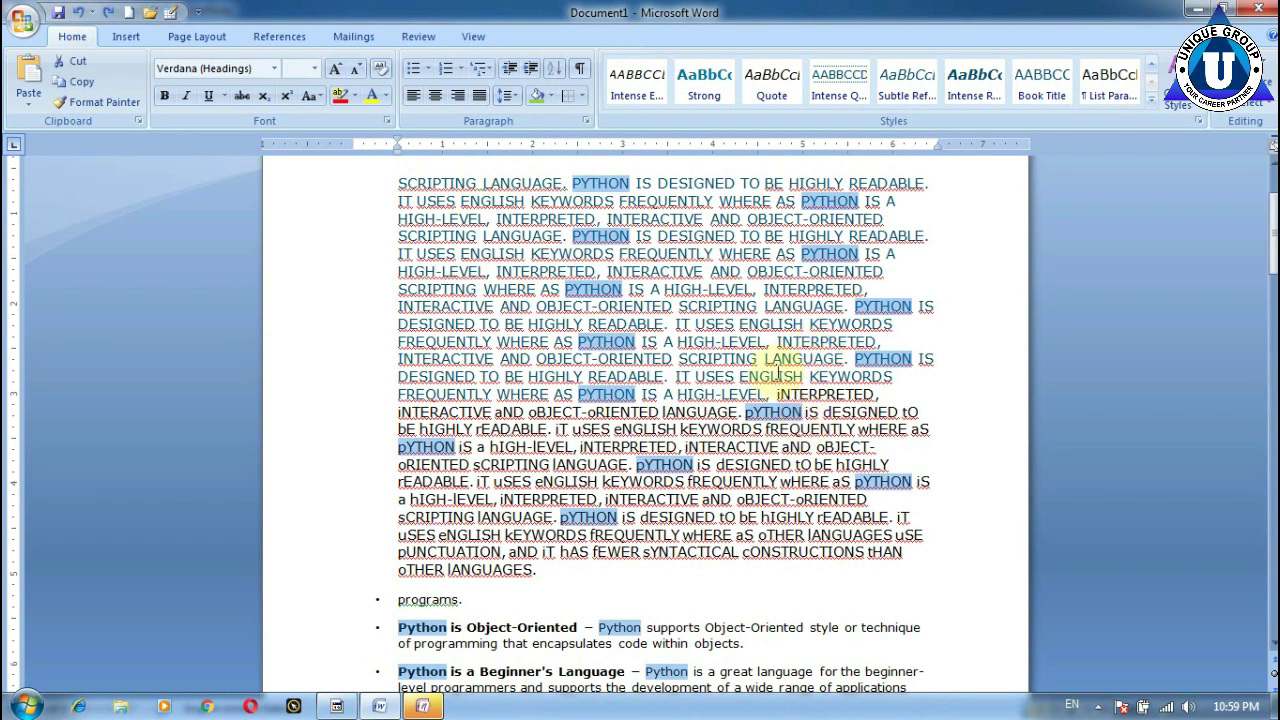
pyautogui.scroll(-9, 805, 415)
pyautogui.scroll(8, 795, 400)
pyautogui.scroll(4, 790, 381)
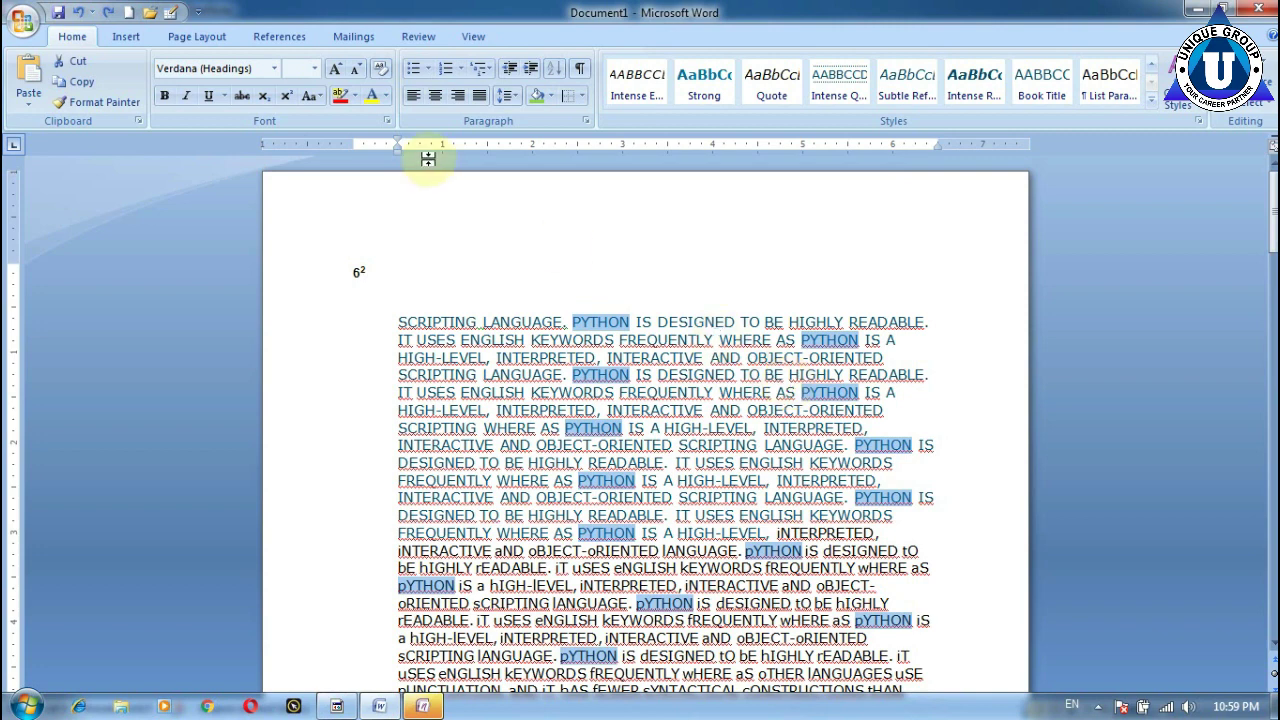
# Replace All PYTHON with JAVA across the whole document, confirming the 61 replacements.
pyautogui.hotkey('ctrl', 'h')
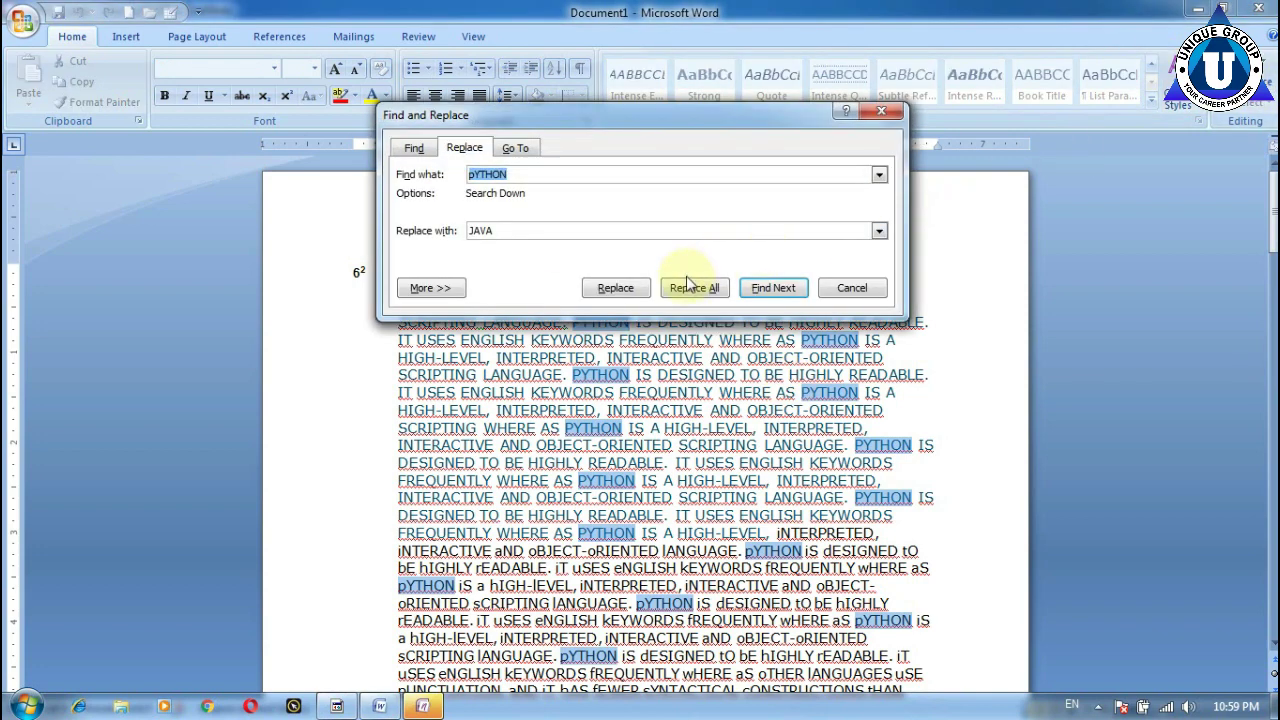
pyautogui.click(712, 289)
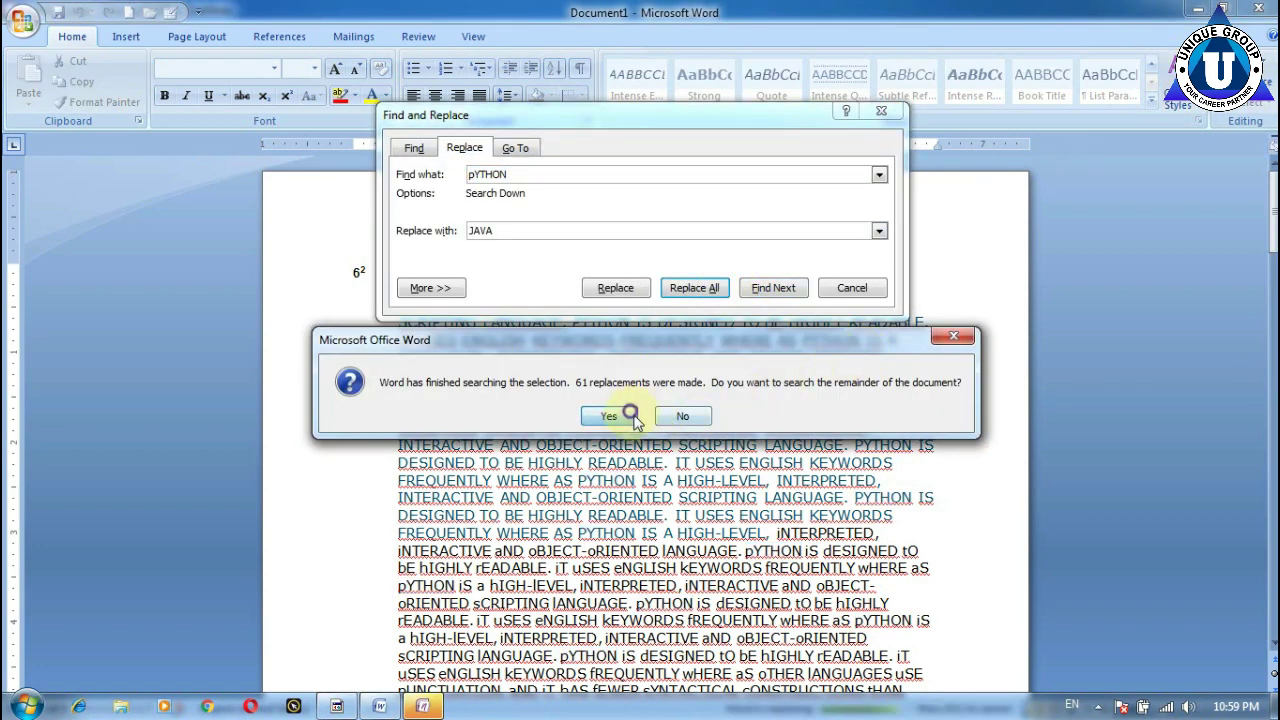
pyautogui.click(605, 416)
pyautogui.click(627, 414)
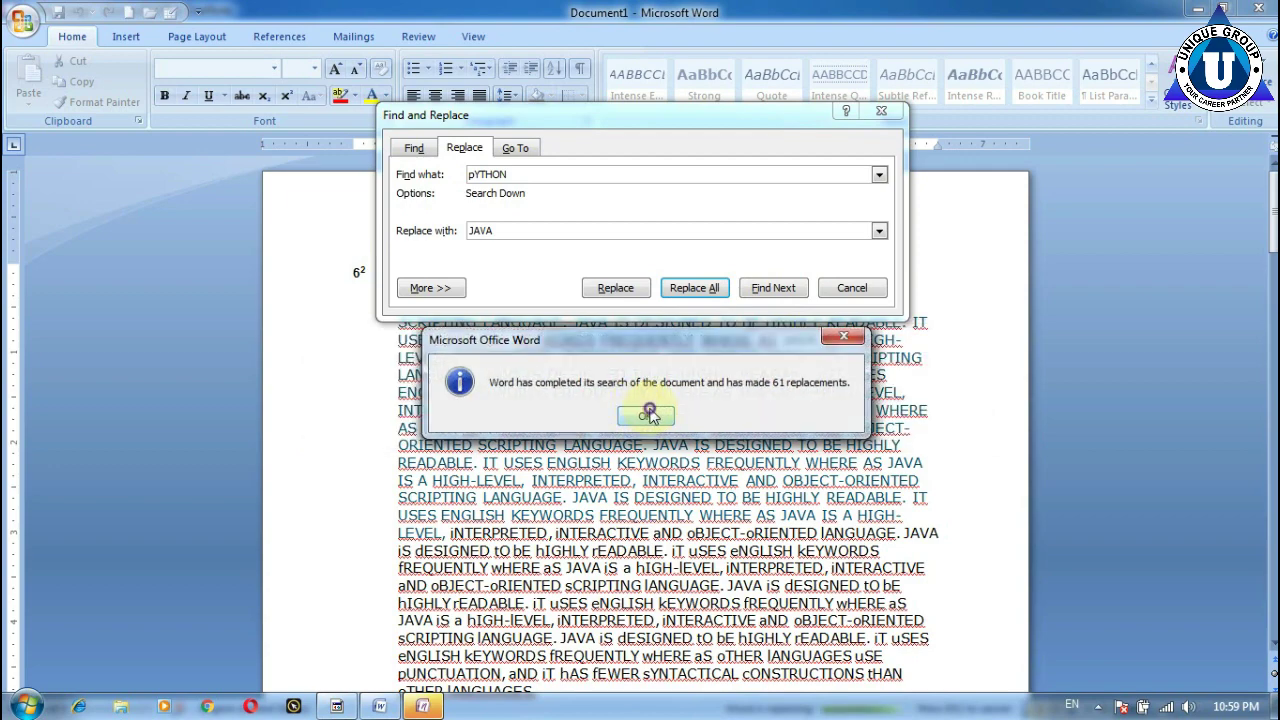
pyautogui.click(647, 412)
# Close Find and Replace and select all document text via Editing > Select > Select All.
pyautogui.click(878, 111)
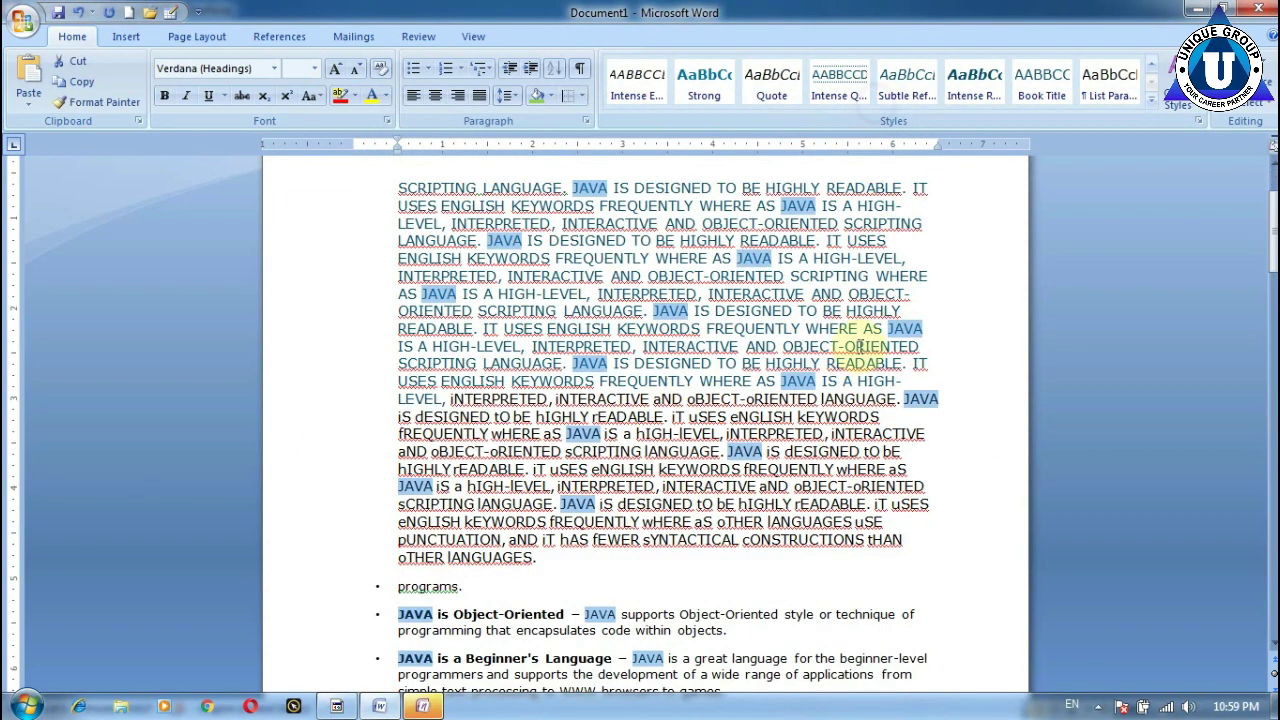
pyautogui.scroll(-6, 800, 361)
pyautogui.scroll(-6, 800, 361)
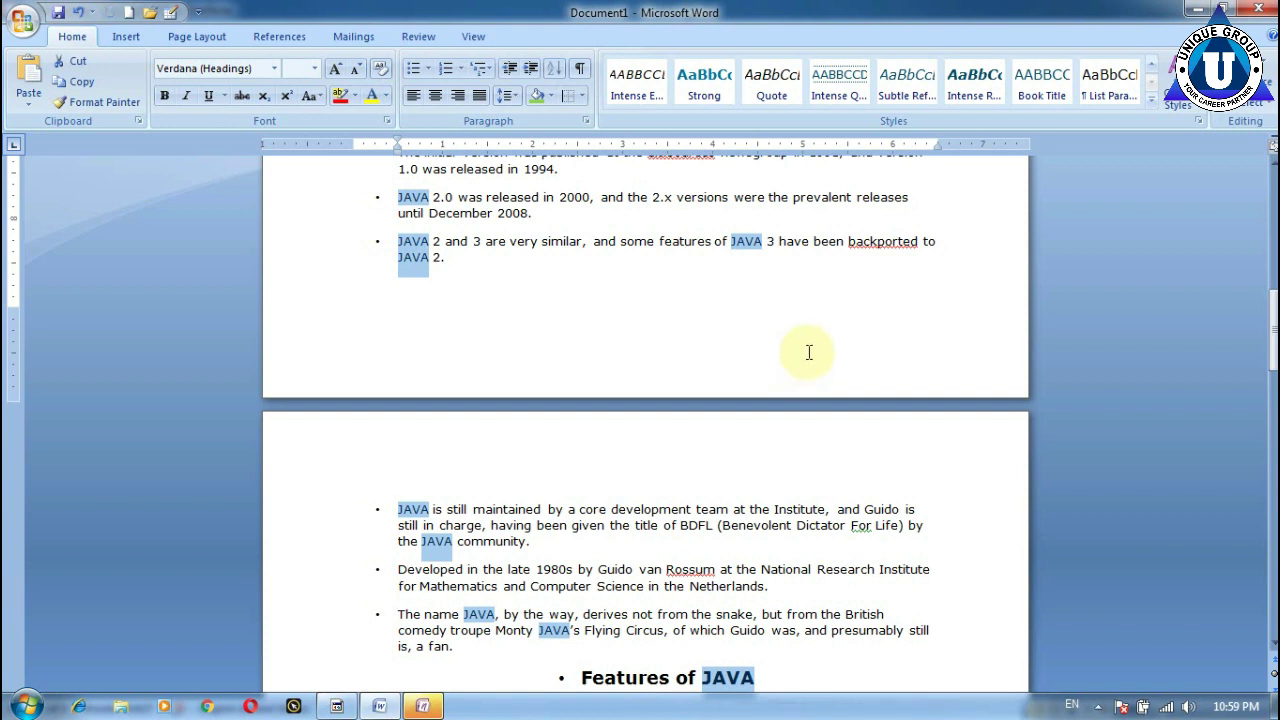
pyautogui.click(1247, 106)
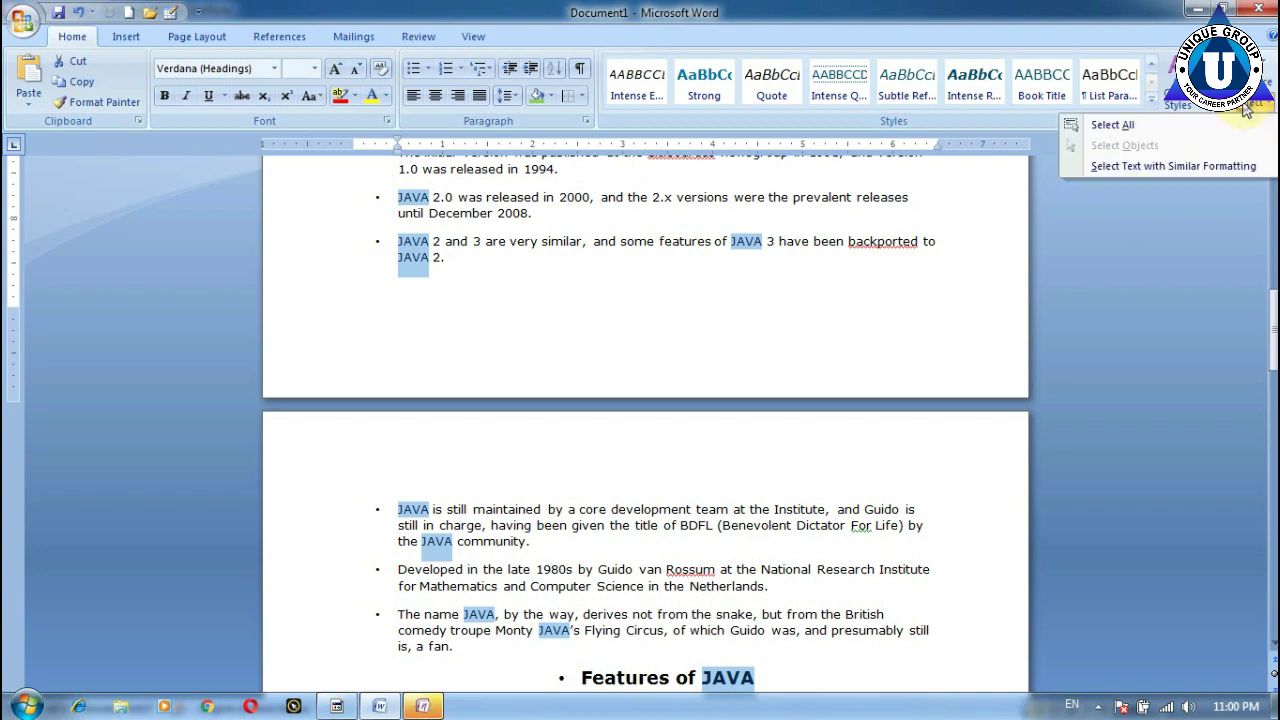
pyautogui.click(1112, 124)
# Reopen the Select options, then show the Customize Quick Access Toolbar command list.
pyautogui.scroll(5, 760, 303)
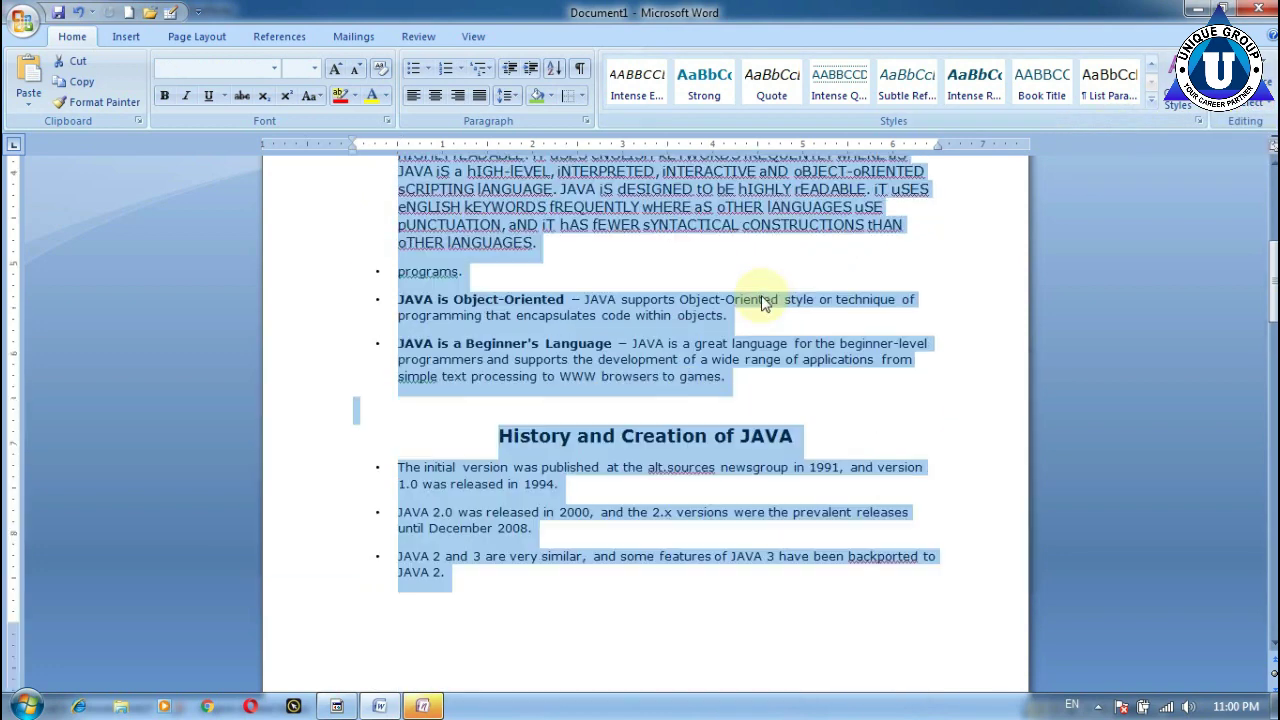
pyautogui.scroll(7, 760, 303)
pyautogui.click(1245, 106)
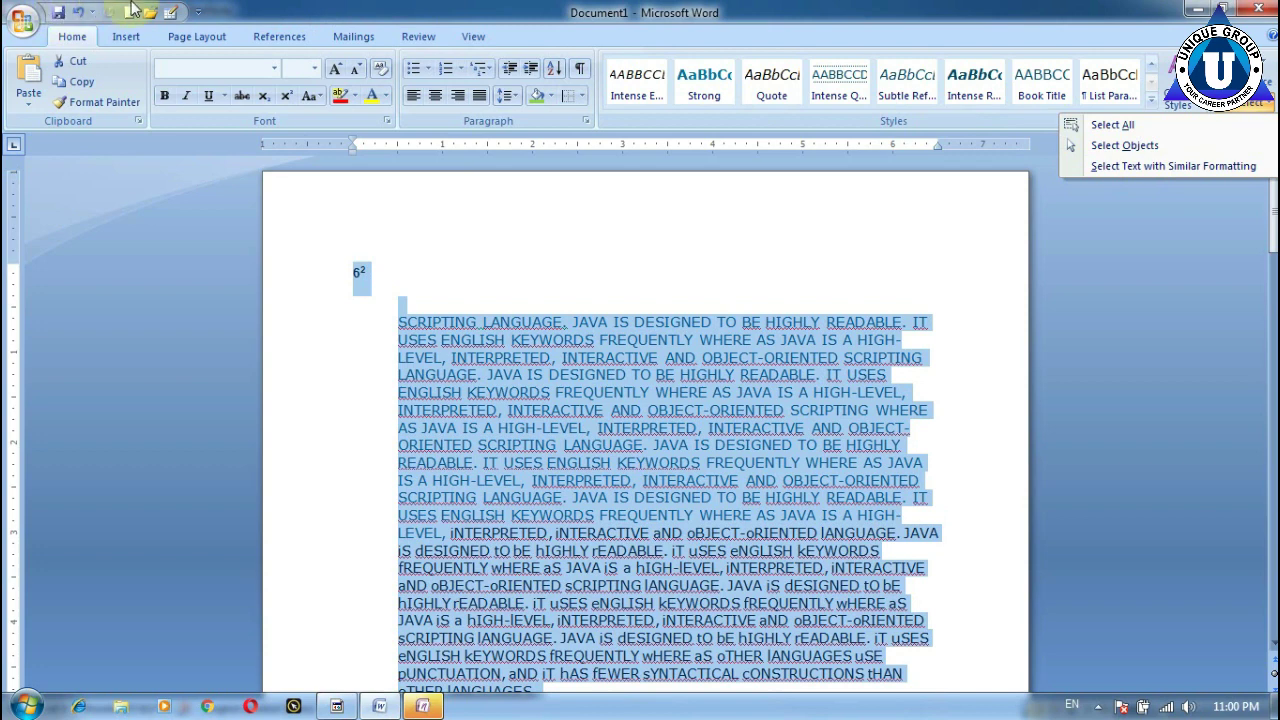
pyautogui.click(198, 12)
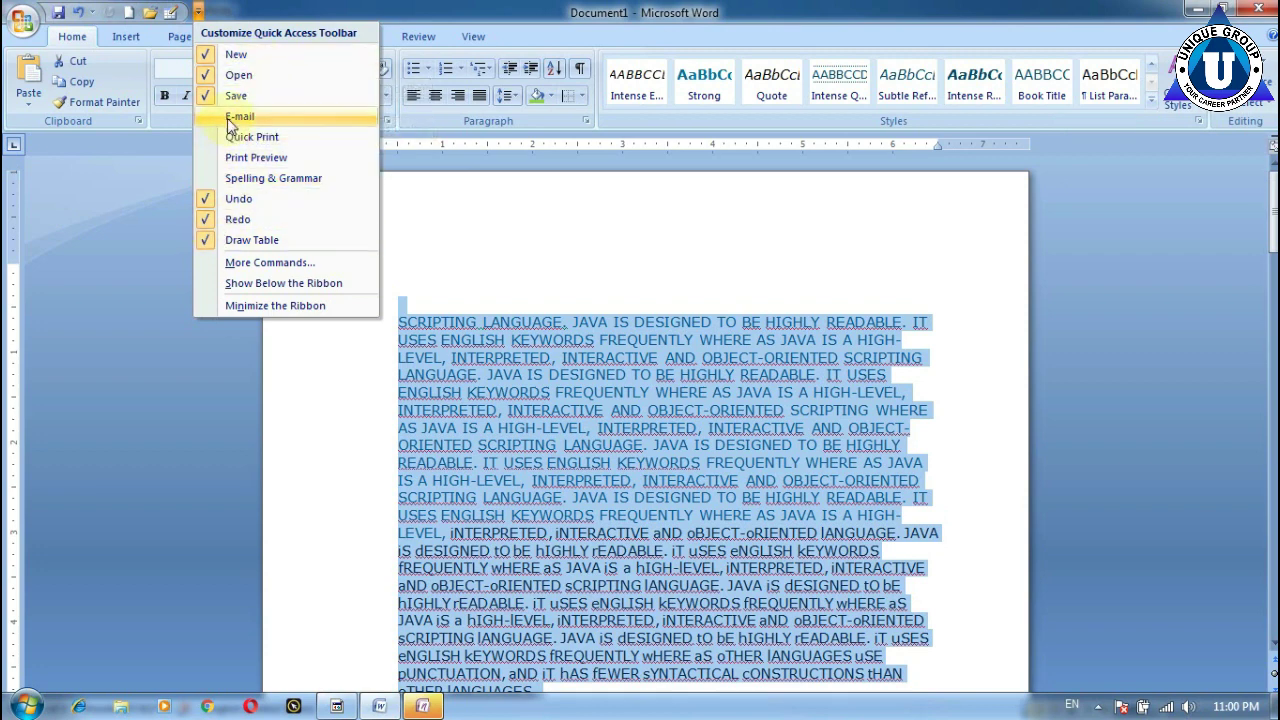
# Remove Save, New, Open, Undo, Redo and Draw Table from the Quick Access Toolbar.
pyautogui.click(232, 93)
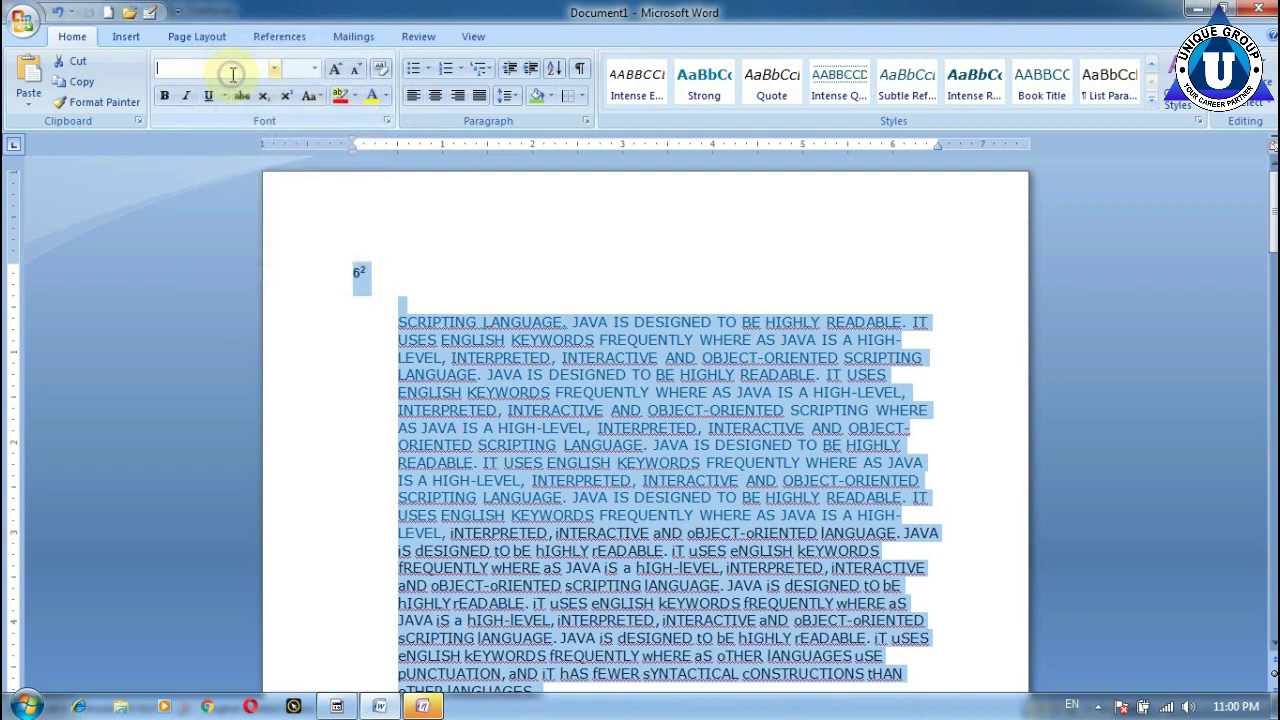
pyautogui.click(177, 11)
pyautogui.click(186, 56)
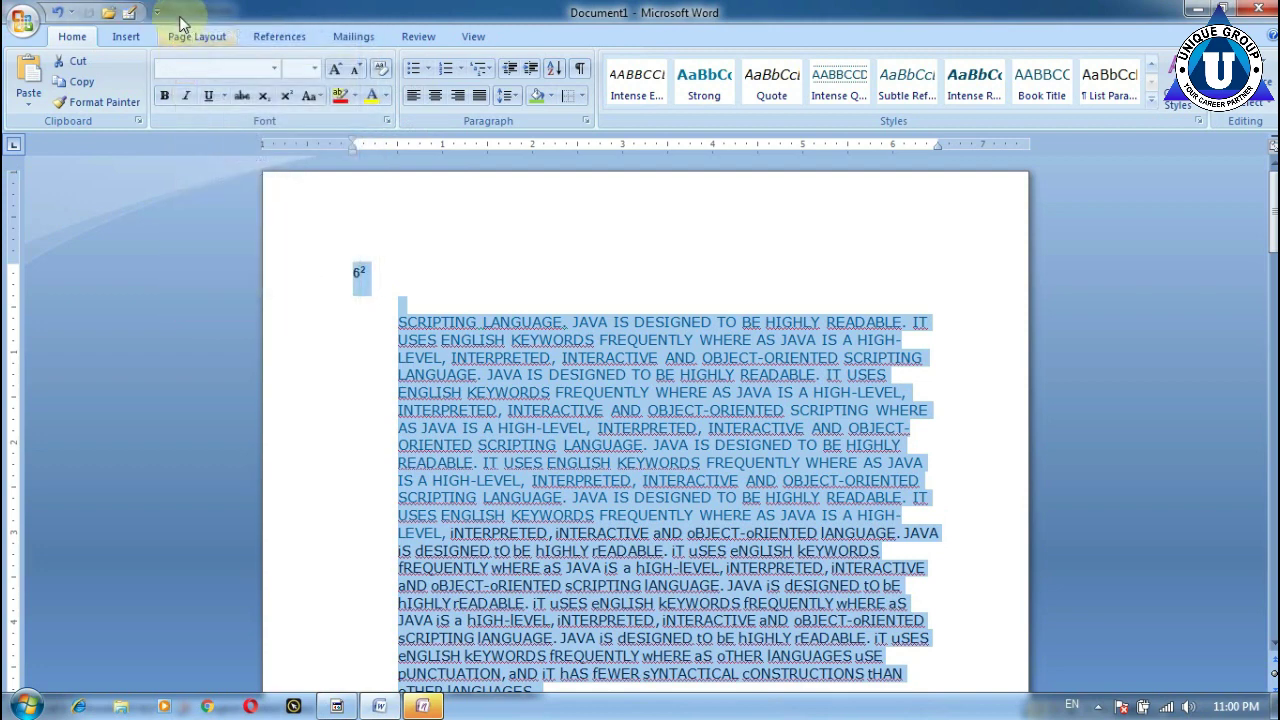
pyautogui.click(157, 11)
pyautogui.click(167, 75)
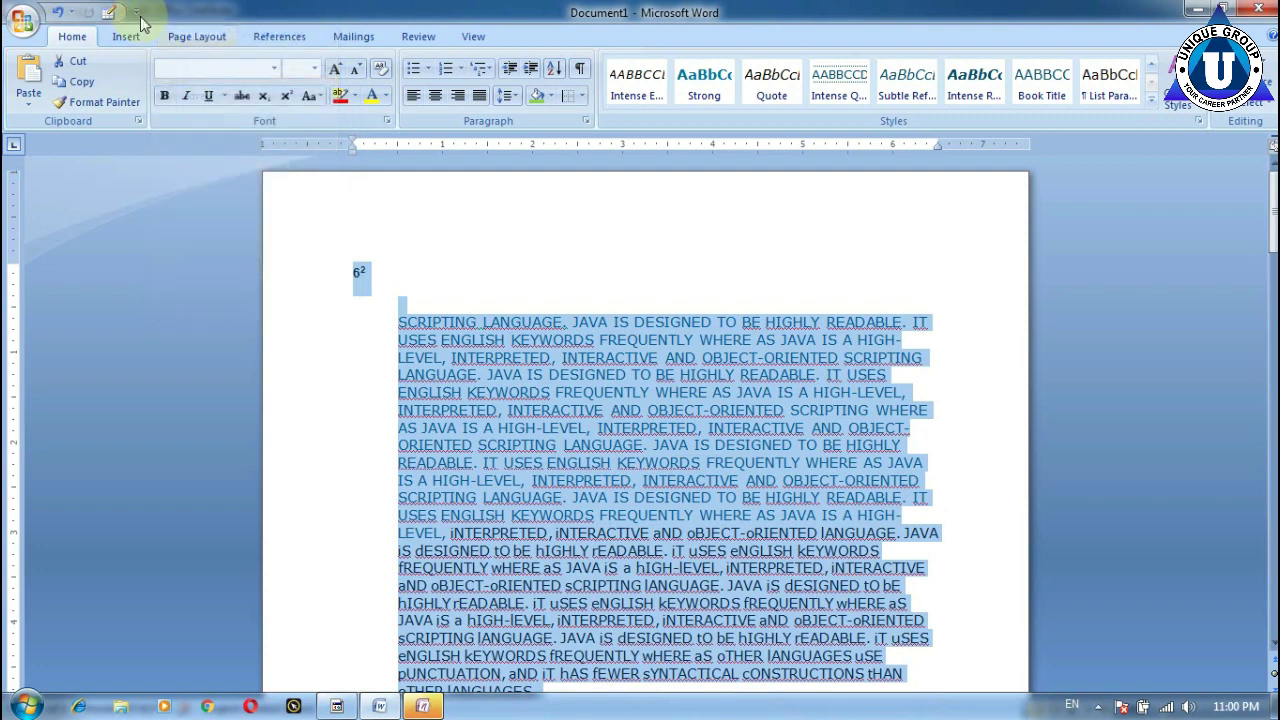
pyautogui.click(137, 11)
pyautogui.click(176, 198)
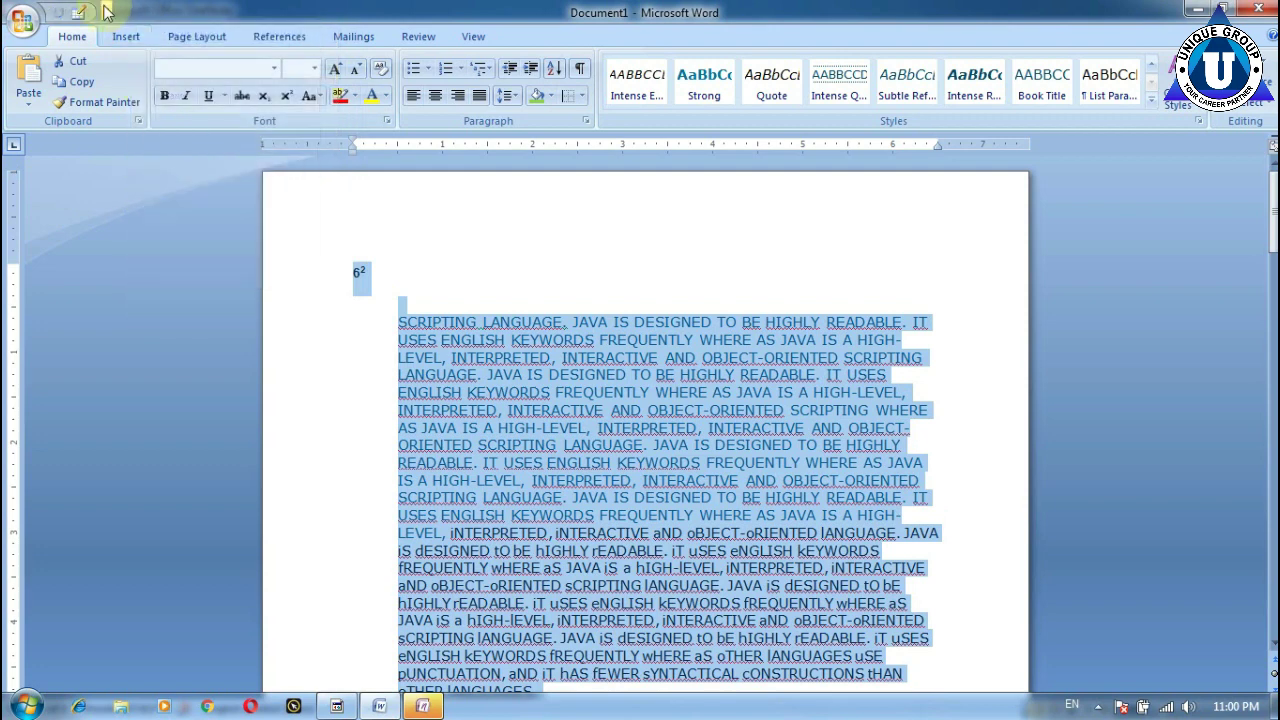
pyautogui.click(105, 11)
pyautogui.click(140, 219)
pyautogui.click(85, 12)
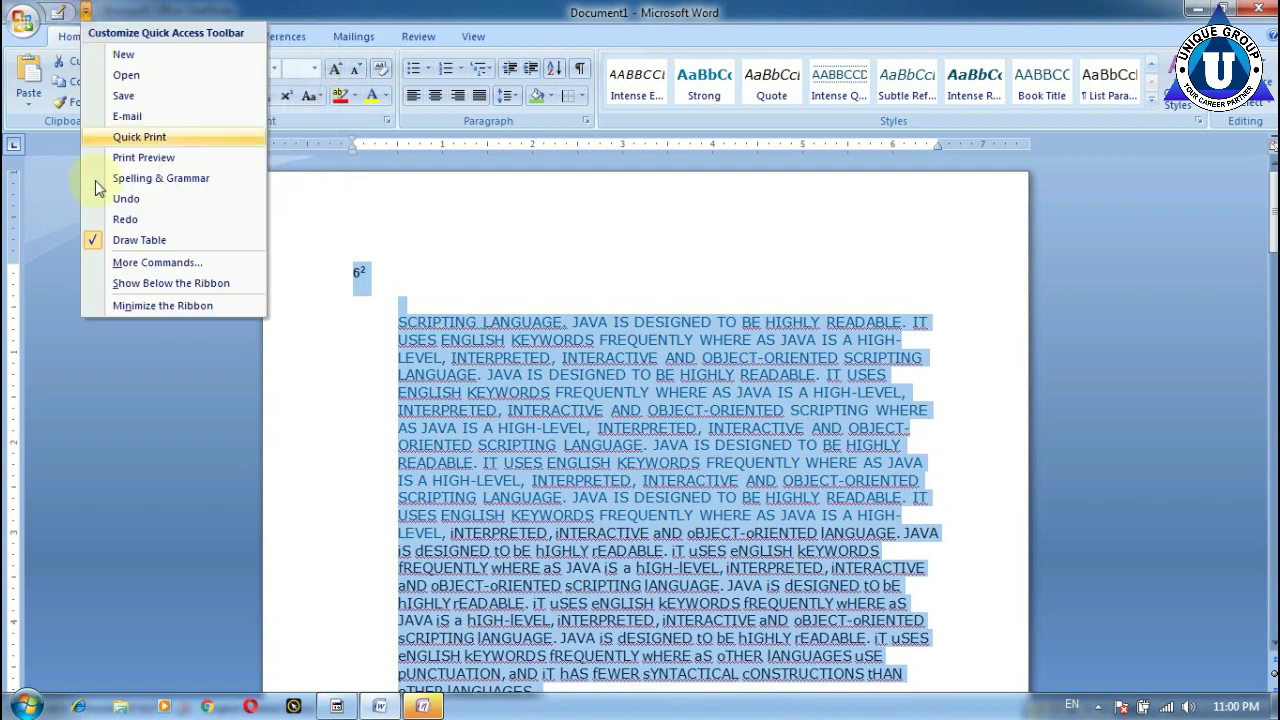
pyautogui.click(100, 237)
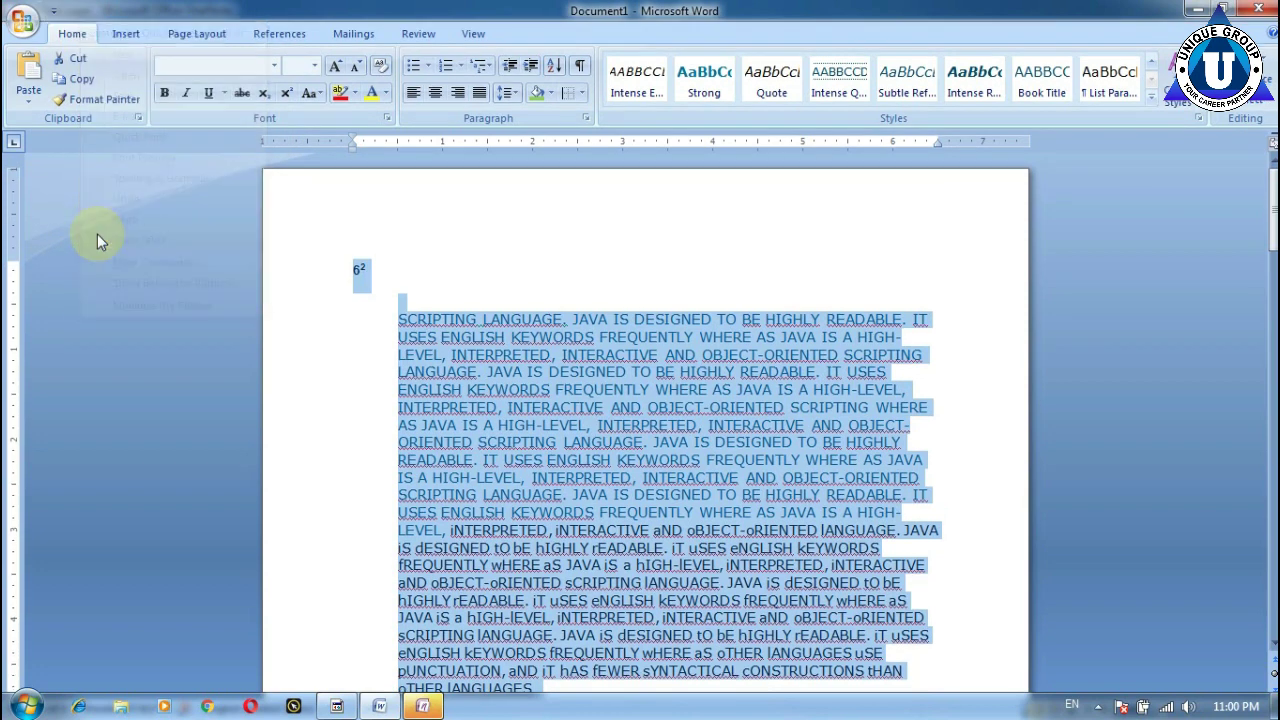
# Add New, Open, Save, E-mail and Quick Print to the Quick Access Toolbar.
pyautogui.click(54, 12)
pyautogui.click(86, 51)
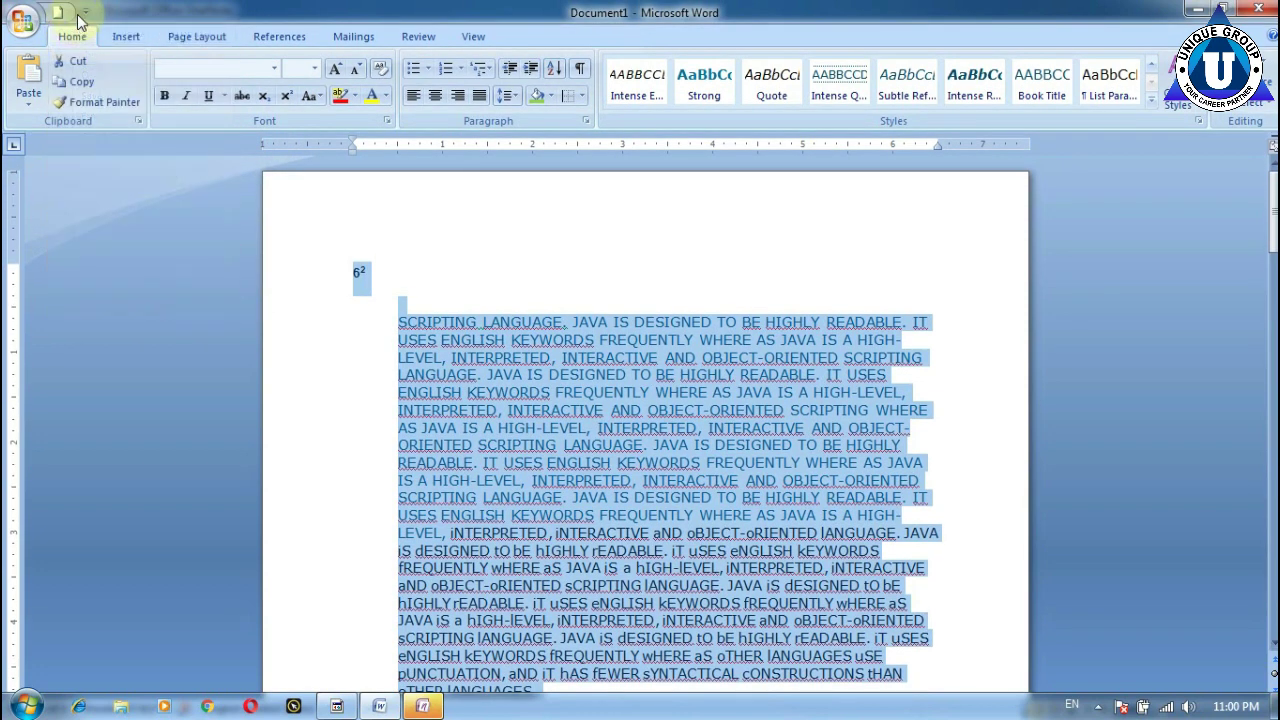
pyautogui.click(85, 12)
pyautogui.click(118, 75)
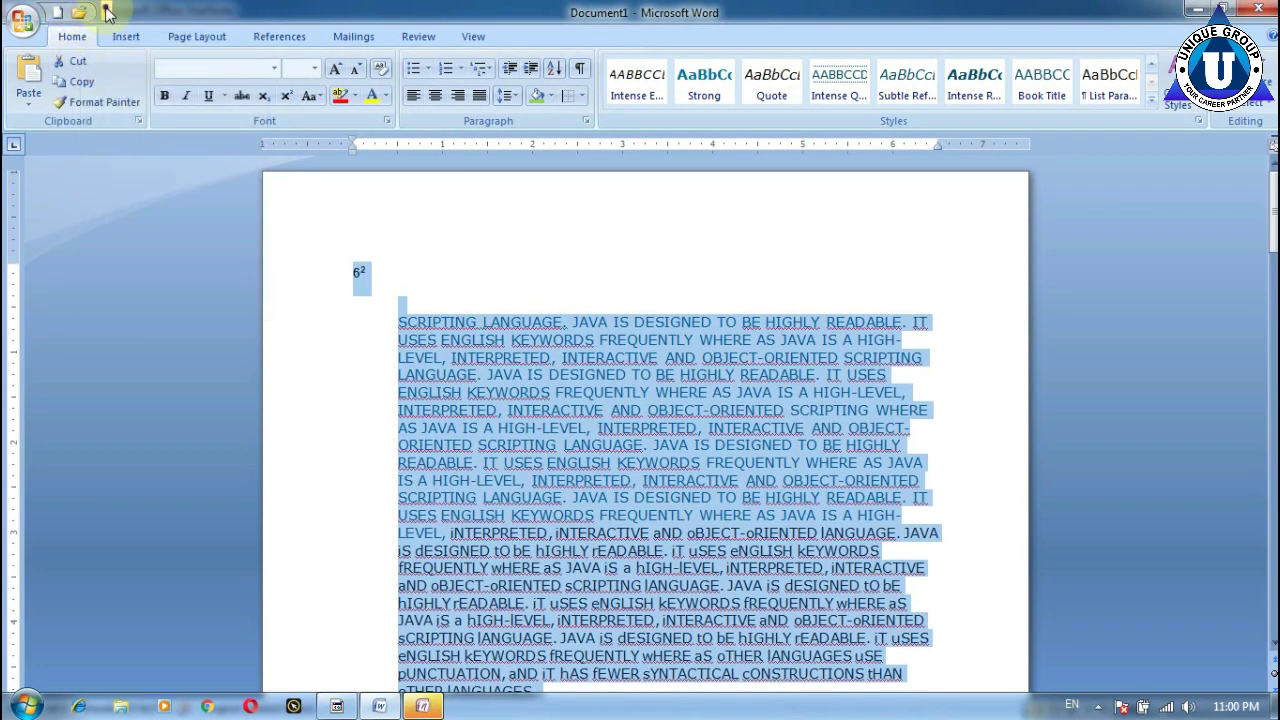
pyautogui.click(107, 13)
pyautogui.click(160, 95)
pyautogui.click(127, 12)
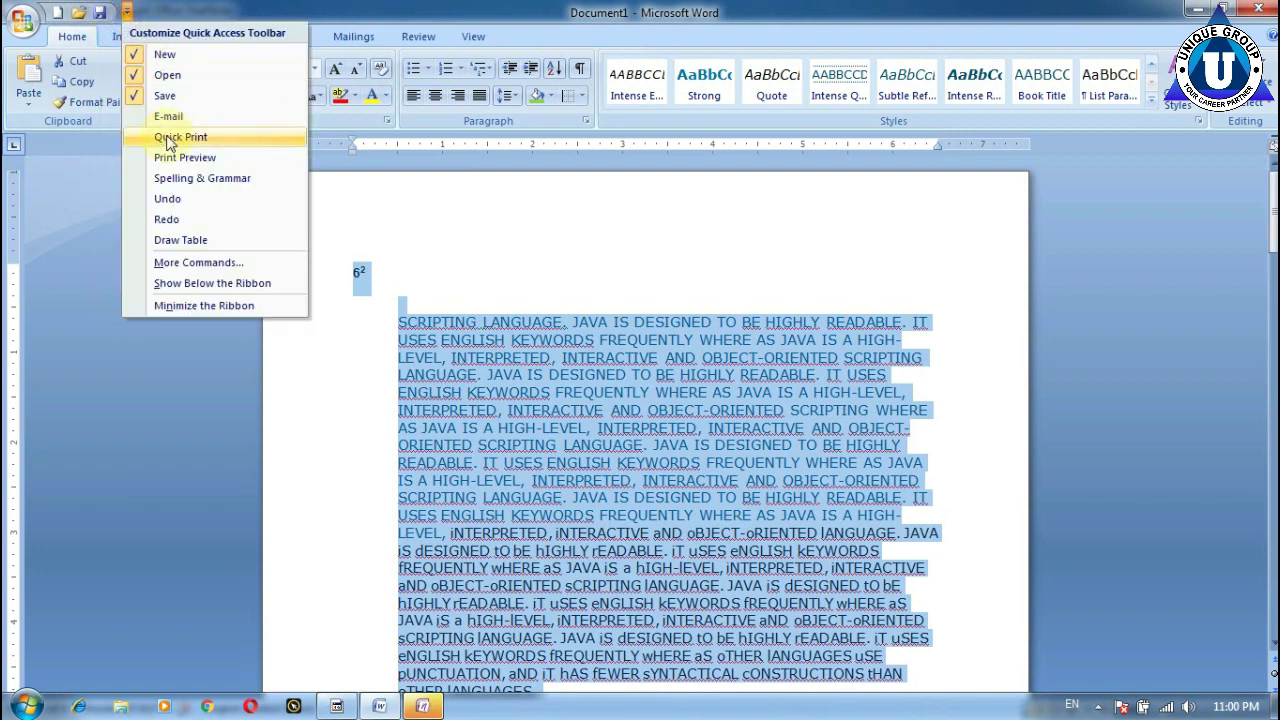
pyautogui.click(168, 116)
pyautogui.click(148, 12)
pyautogui.click(176, 140)
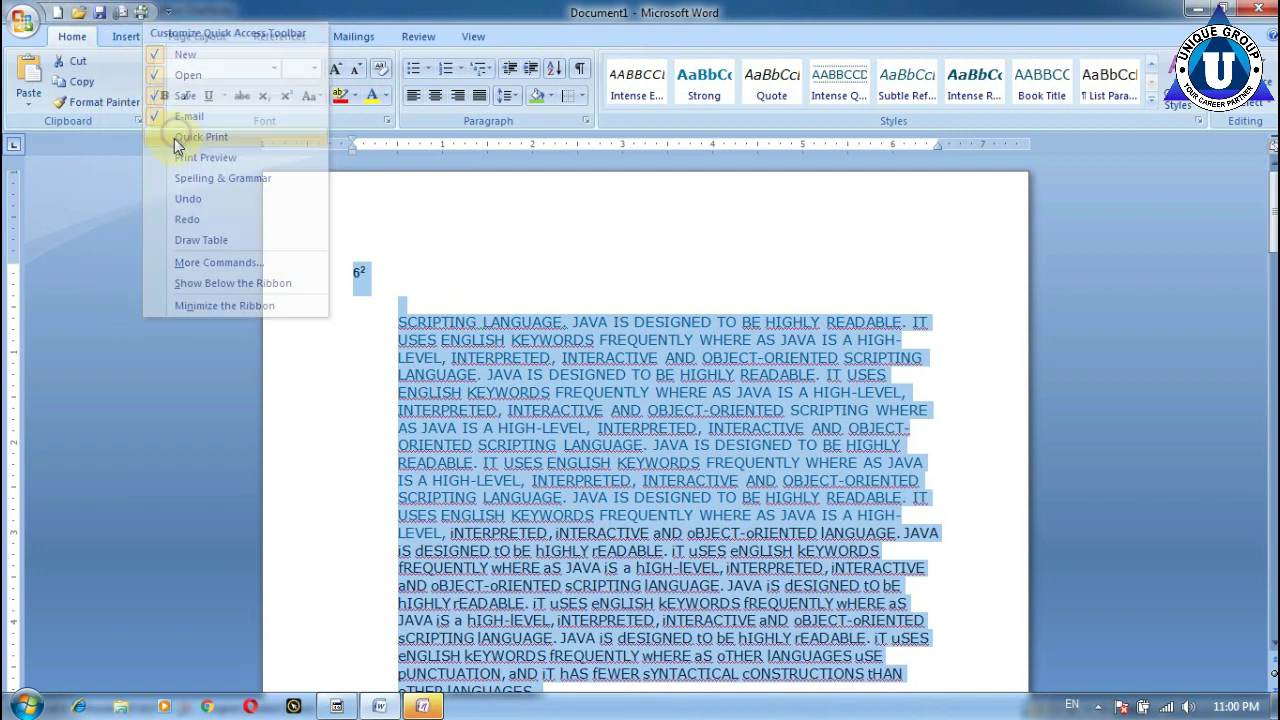
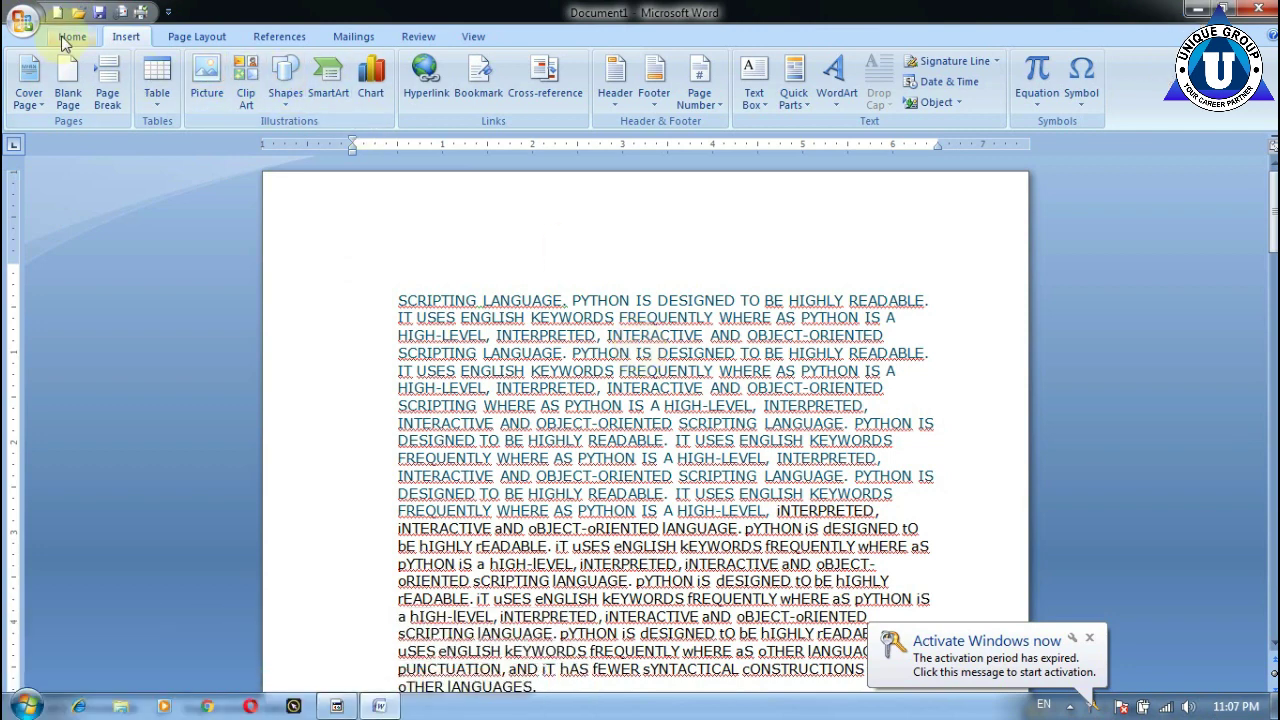
# Insert the Mod cover page at the start of the document.
pyautogui.click(72, 36)
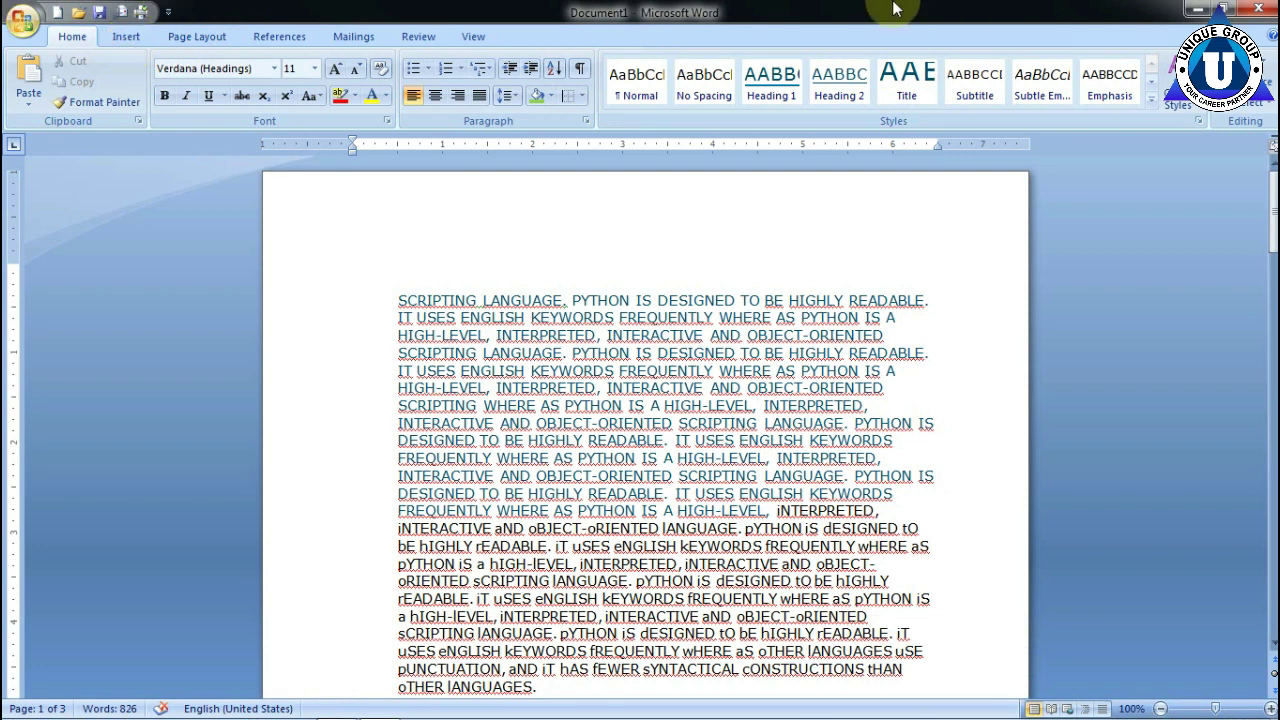
pyautogui.click(122, 38)
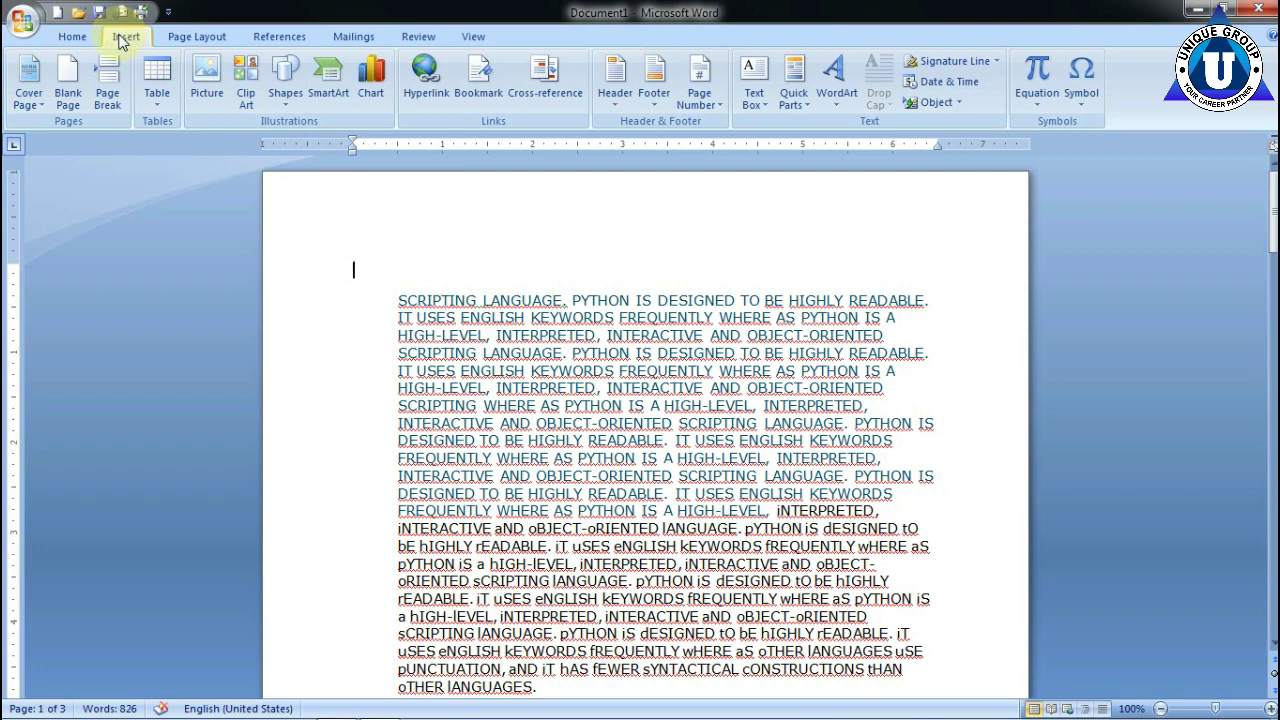
pyautogui.click(20, 102)
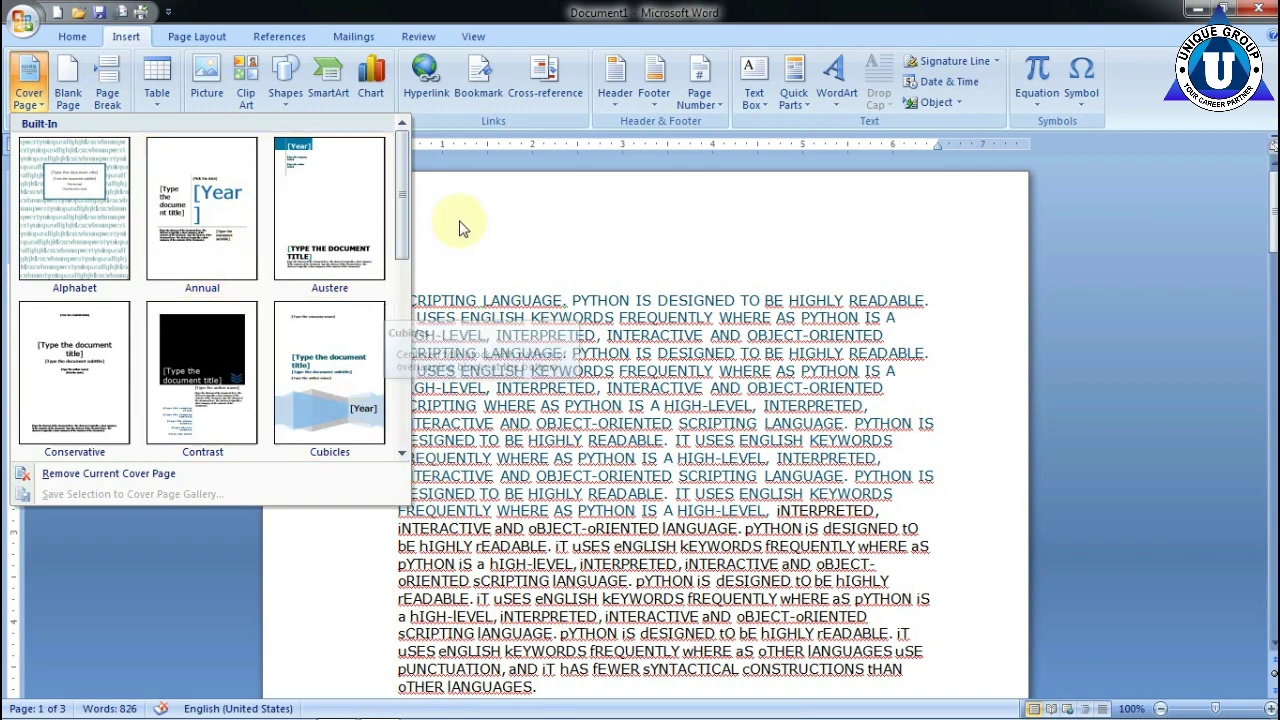
pyautogui.moveTo(400, 246)
pyautogui.mouseDown()
pyautogui.moveTo(391, 316)
pyautogui.moveTo(193, 338)
pyautogui.mouseUp()
pyautogui.click(193, 338)
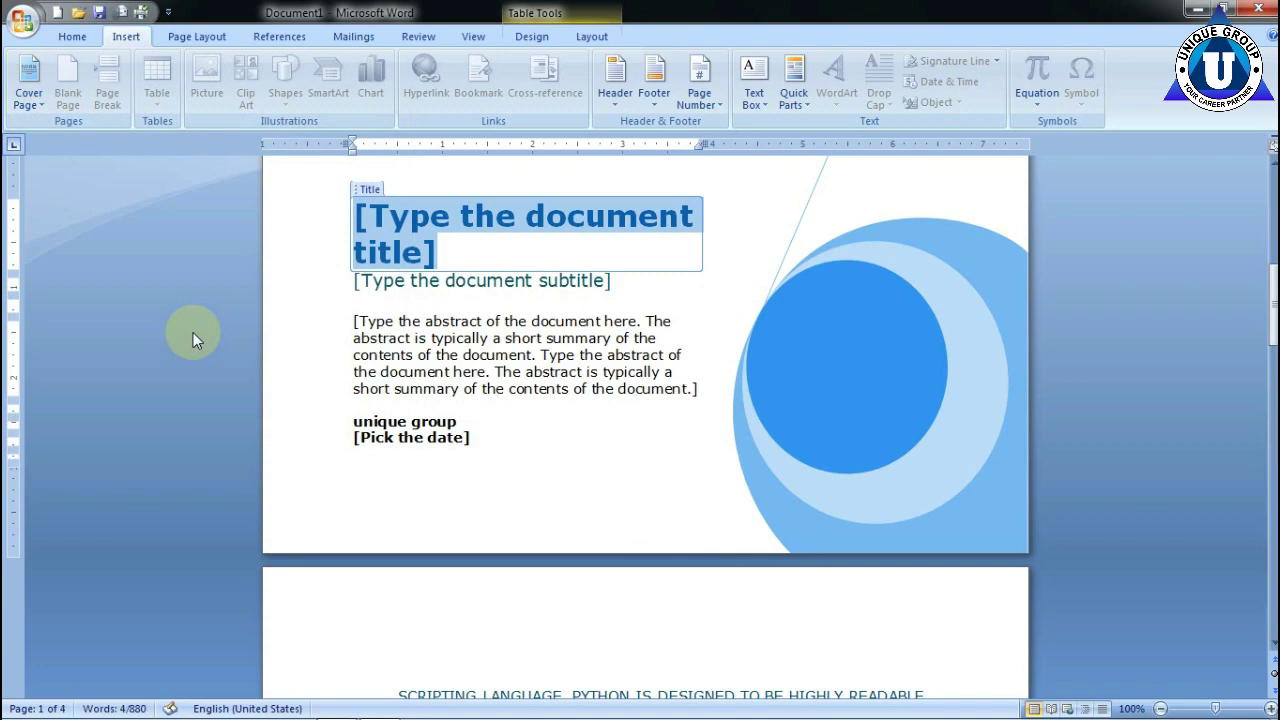
pyautogui.scroll(10, 856, 672)
pyautogui.scroll(2, 856, 672)
pyautogui.scroll(-3, 852, 672)
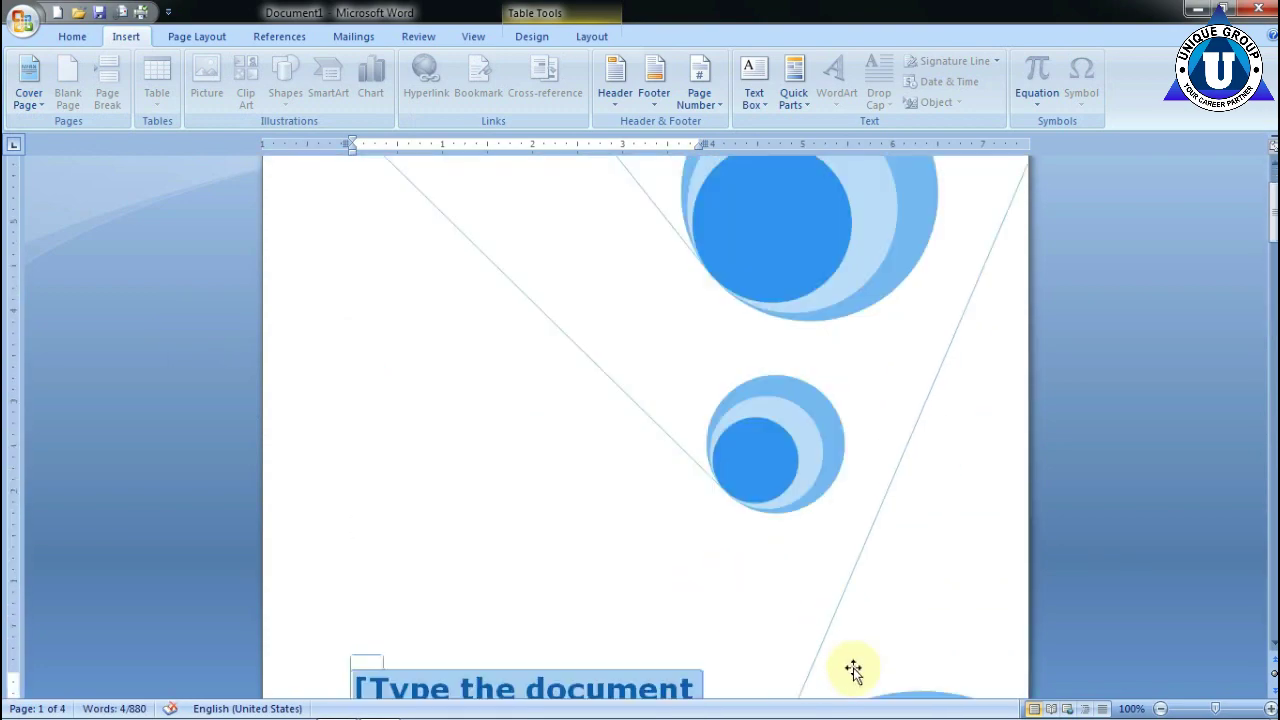
pyautogui.scroll(-8, 852, 670)
pyautogui.scroll(-15, 852, 664)
pyautogui.scroll(10, 854, 662)
pyautogui.scroll(5, 850, 640)
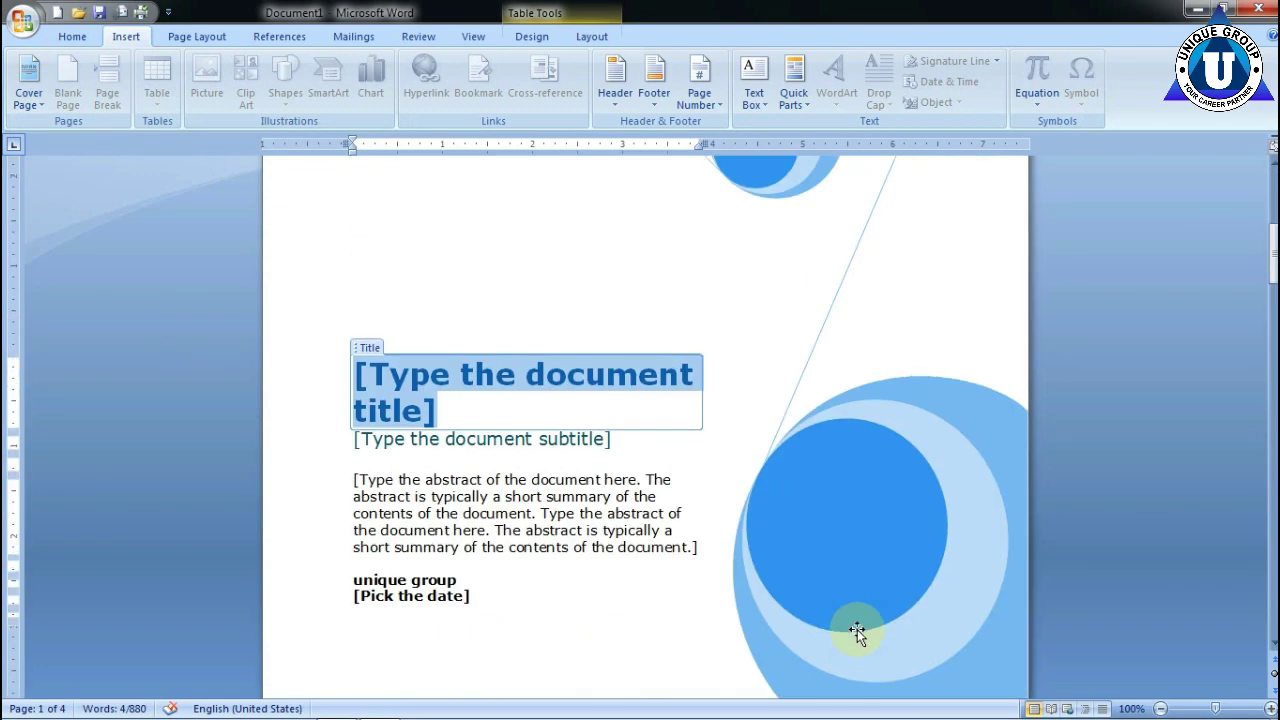
# Swap the cover to Alphabet, then Austere, then undo so only the text remains.
pyautogui.click(27, 110)
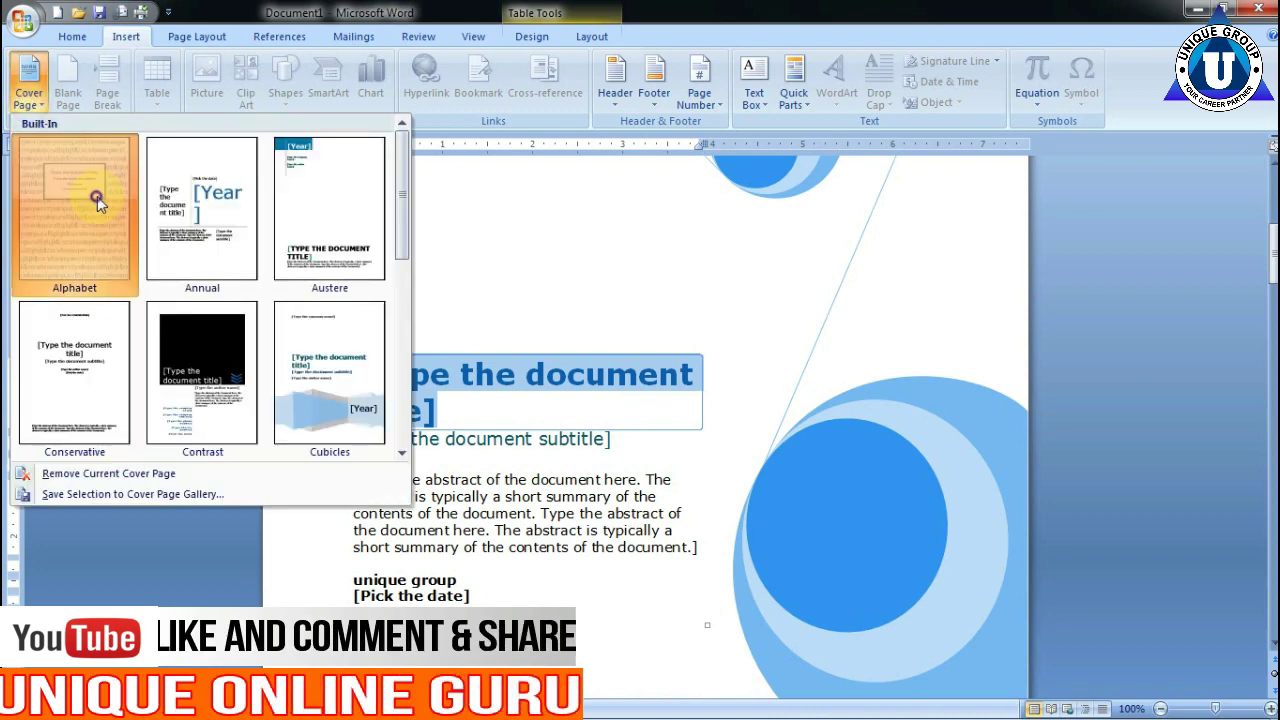
pyautogui.click(97, 196)
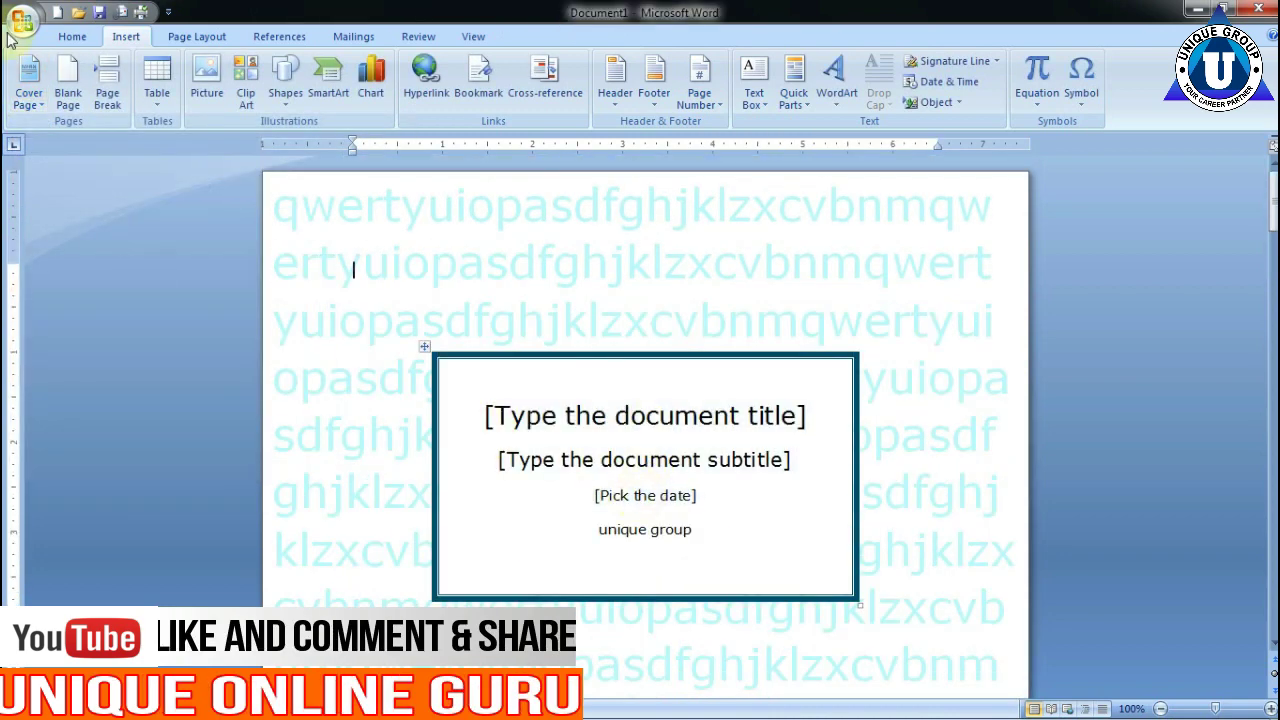
pyautogui.click(353, 268)
pyautogui.click(30, 98)
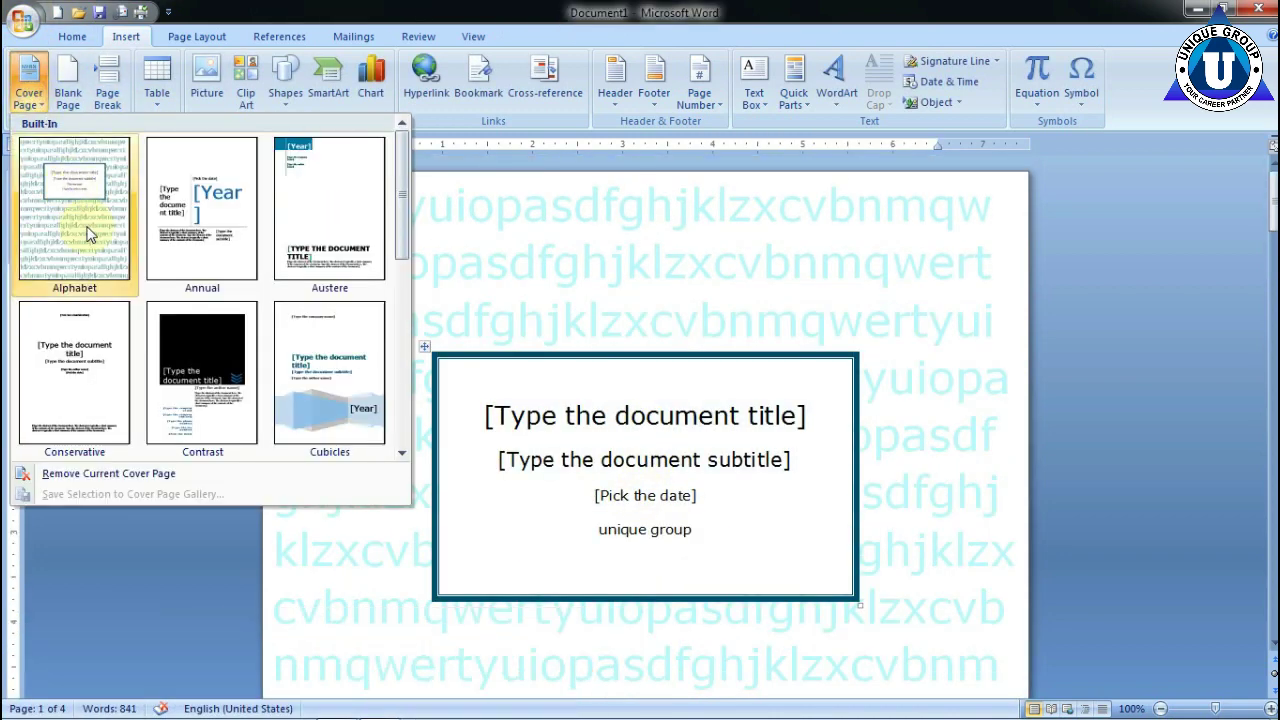
pyautogui.click(340, 255)
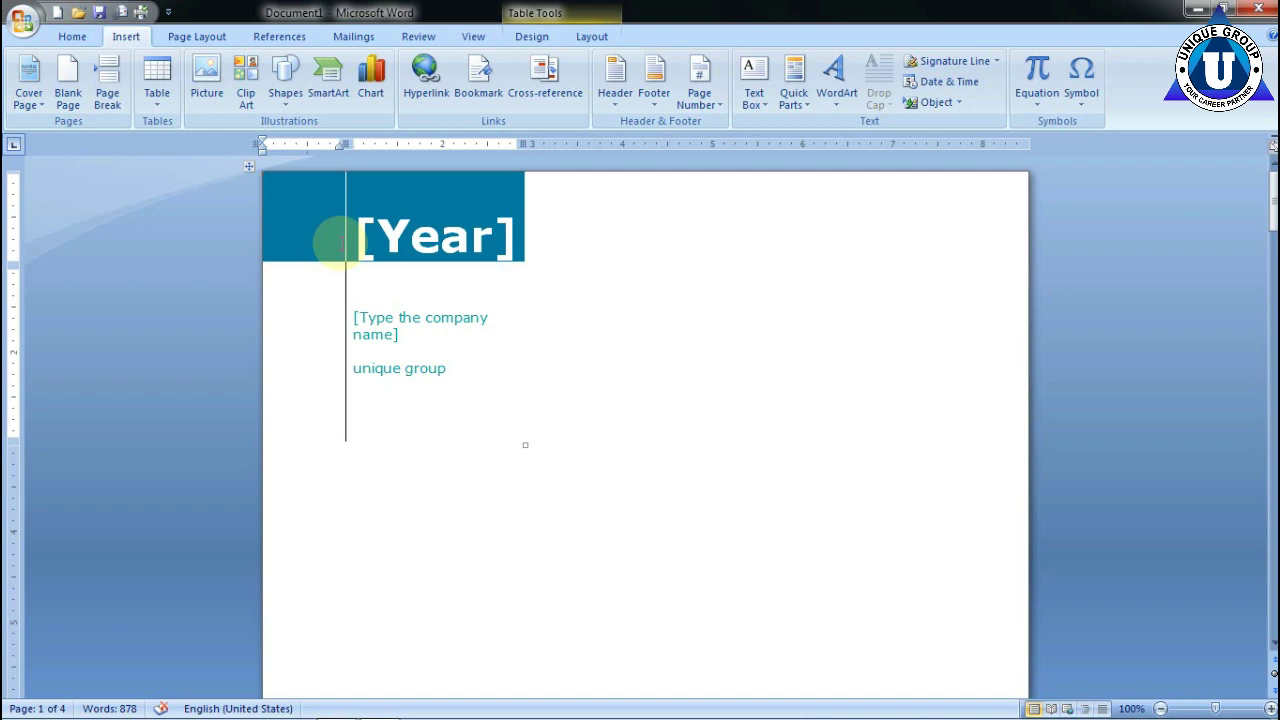
pyautogui.hotkey('ctrl', 'z')
pyautogui.hotkey('ctrl', 'z')
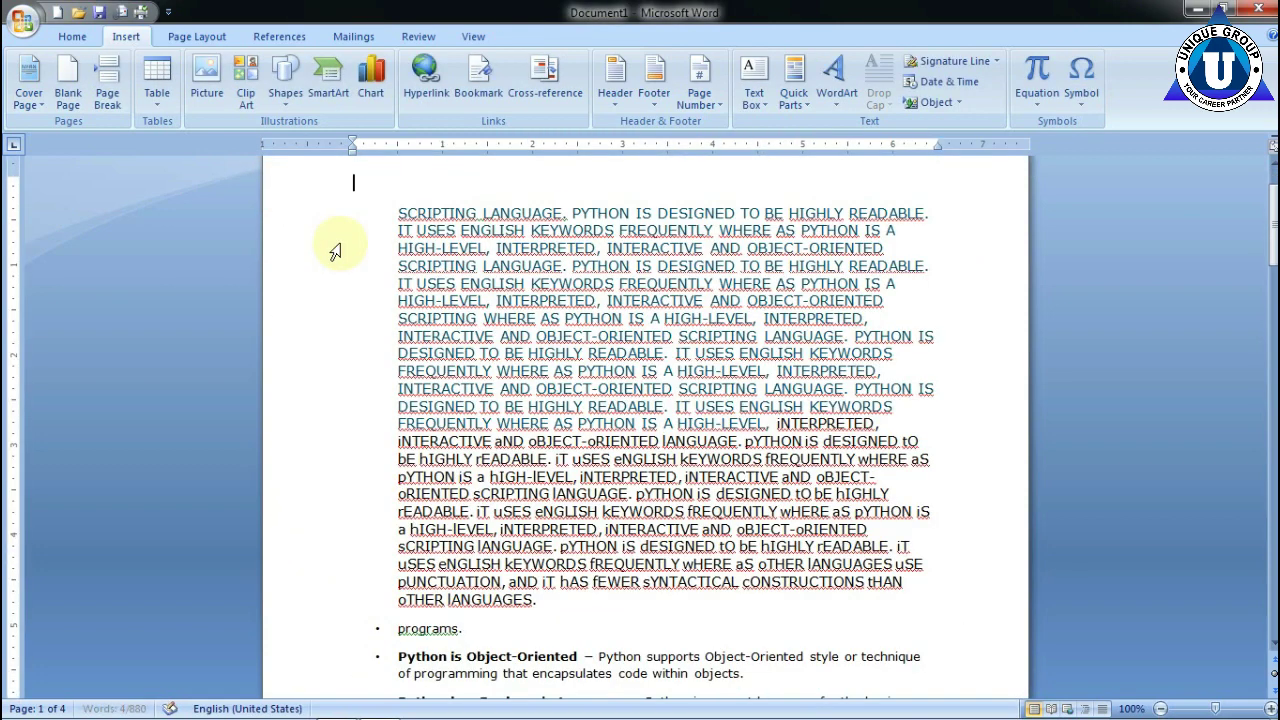
# Insert blank pages before the Python text and after the paragraph ending in LANGUAGES.
pyautogui.scroll(2, 600, 612)
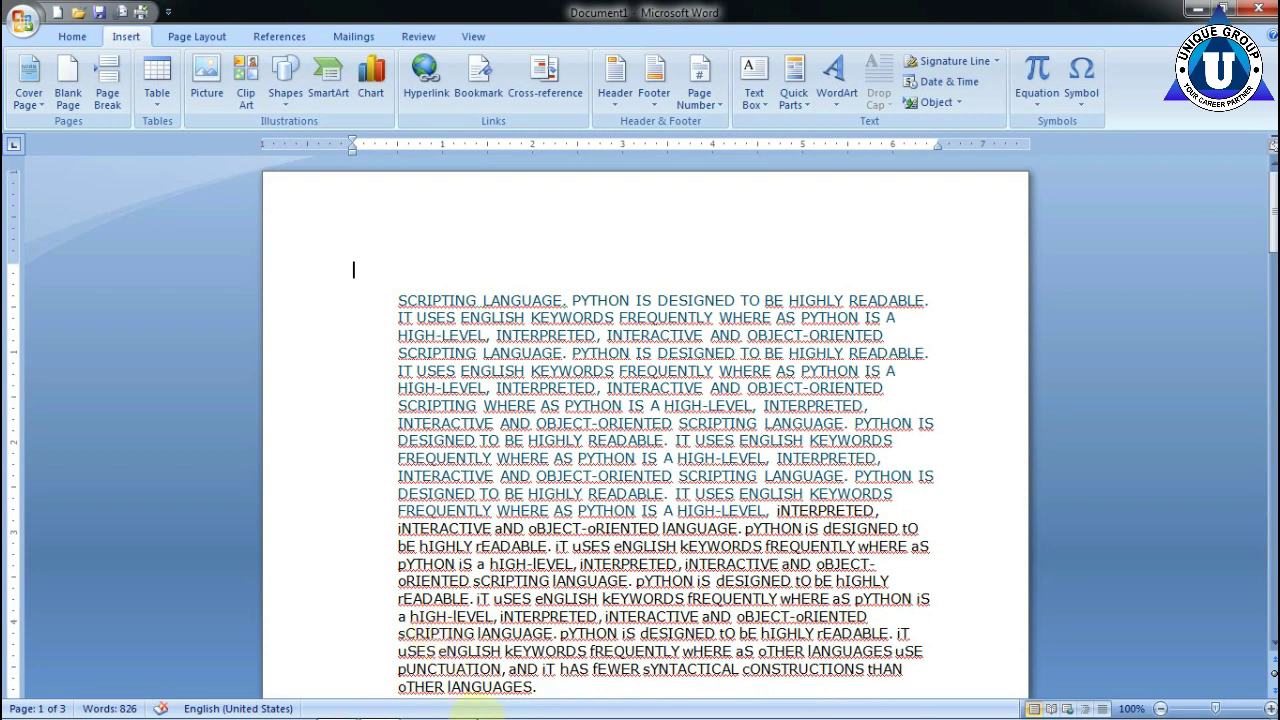
pyautogui.click(75, 108)
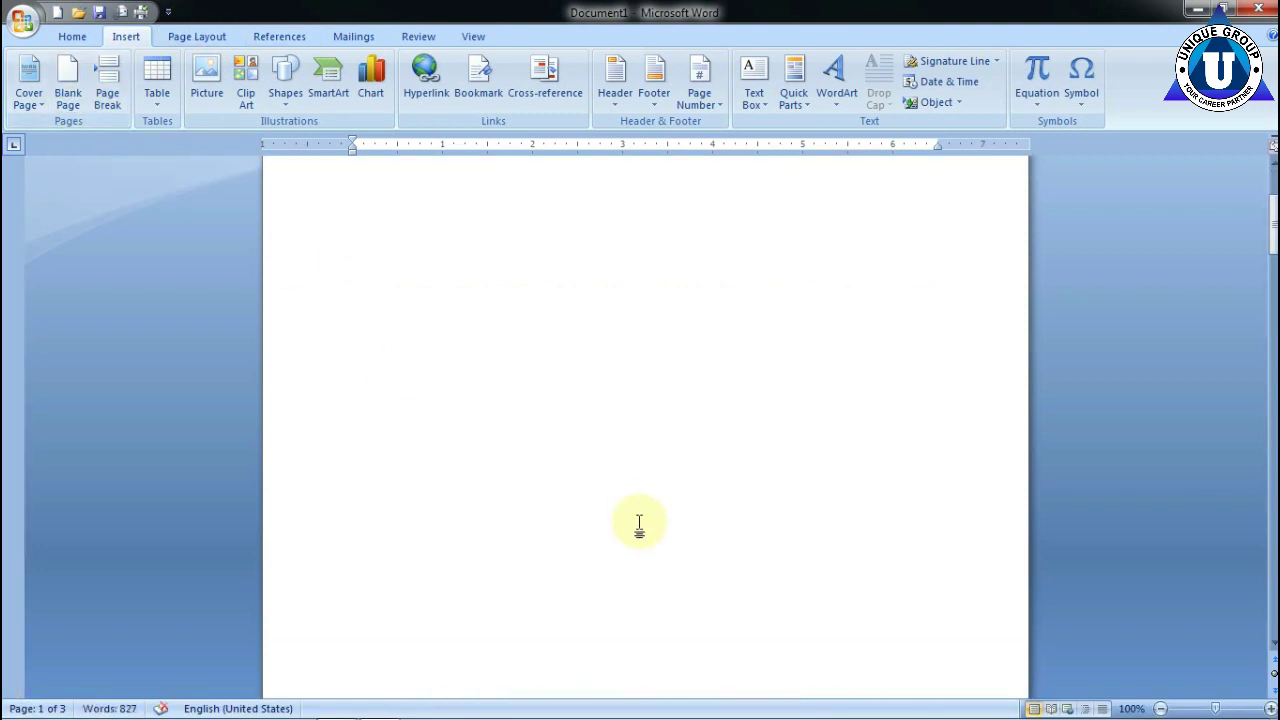
pyautogui.scroll(-5, 600, 438)
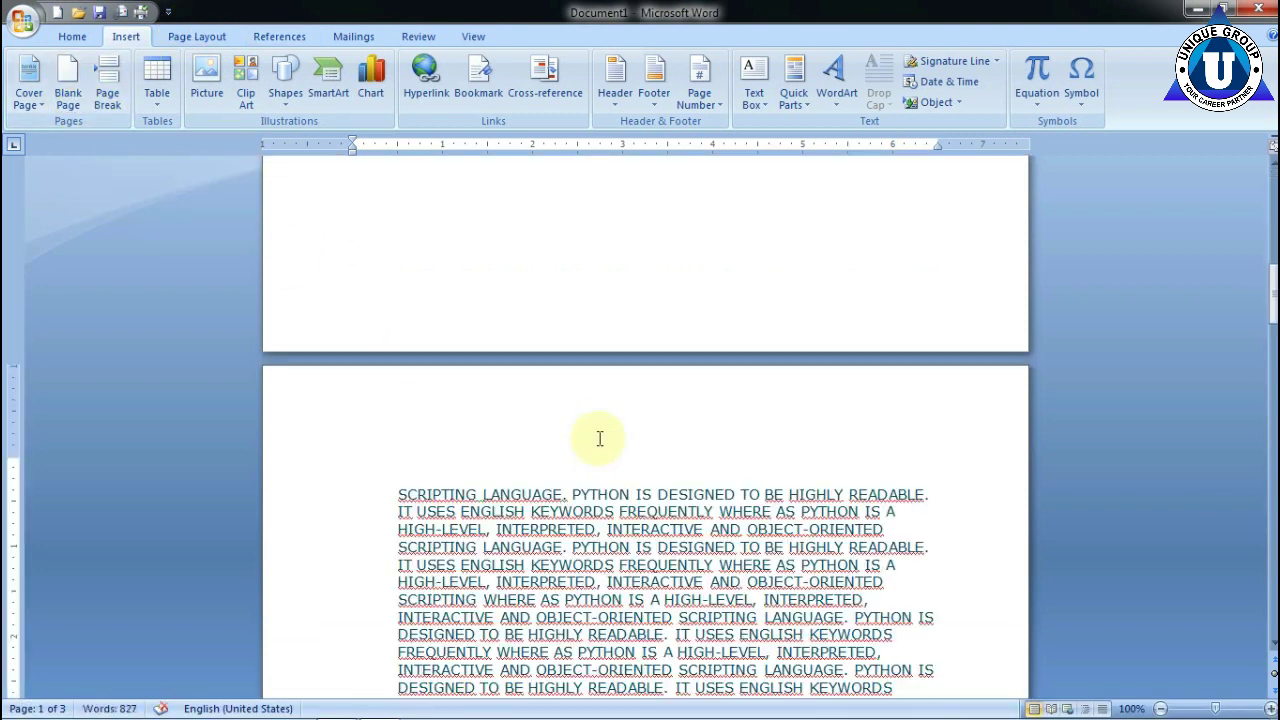
pyautogui.scroll(-6, 600, 438)
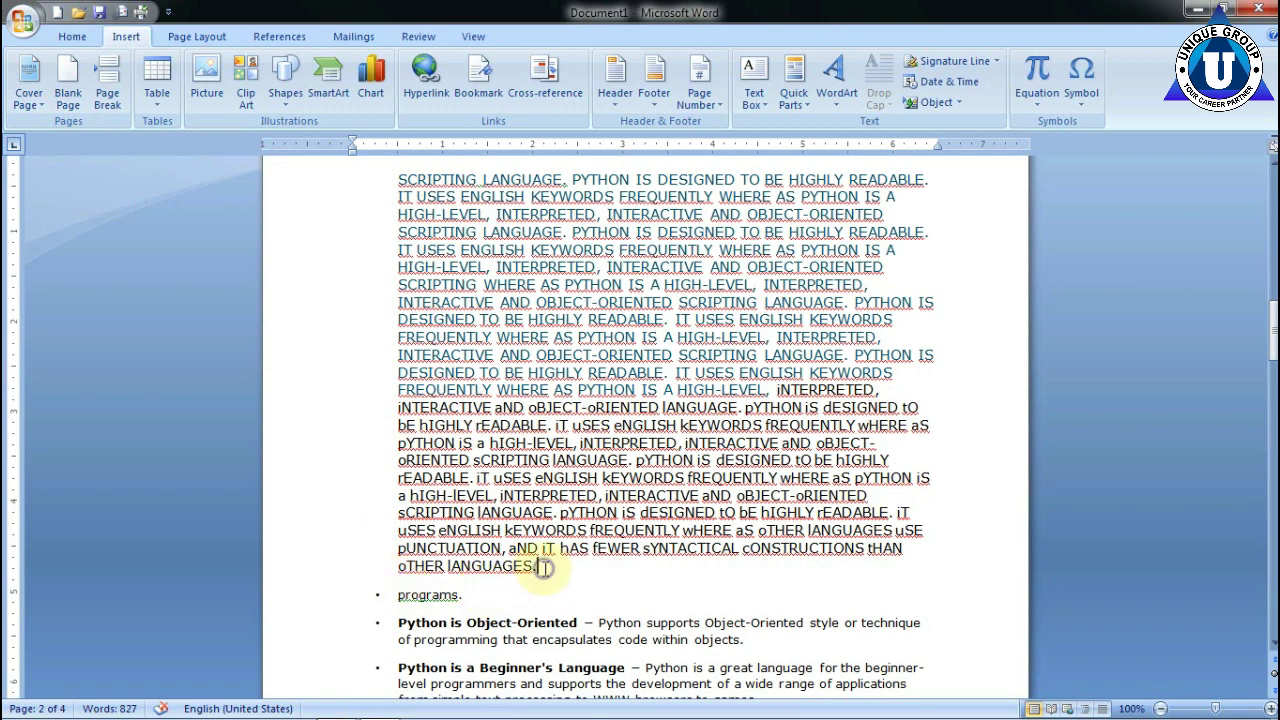
pyautogui.click(68, 80)
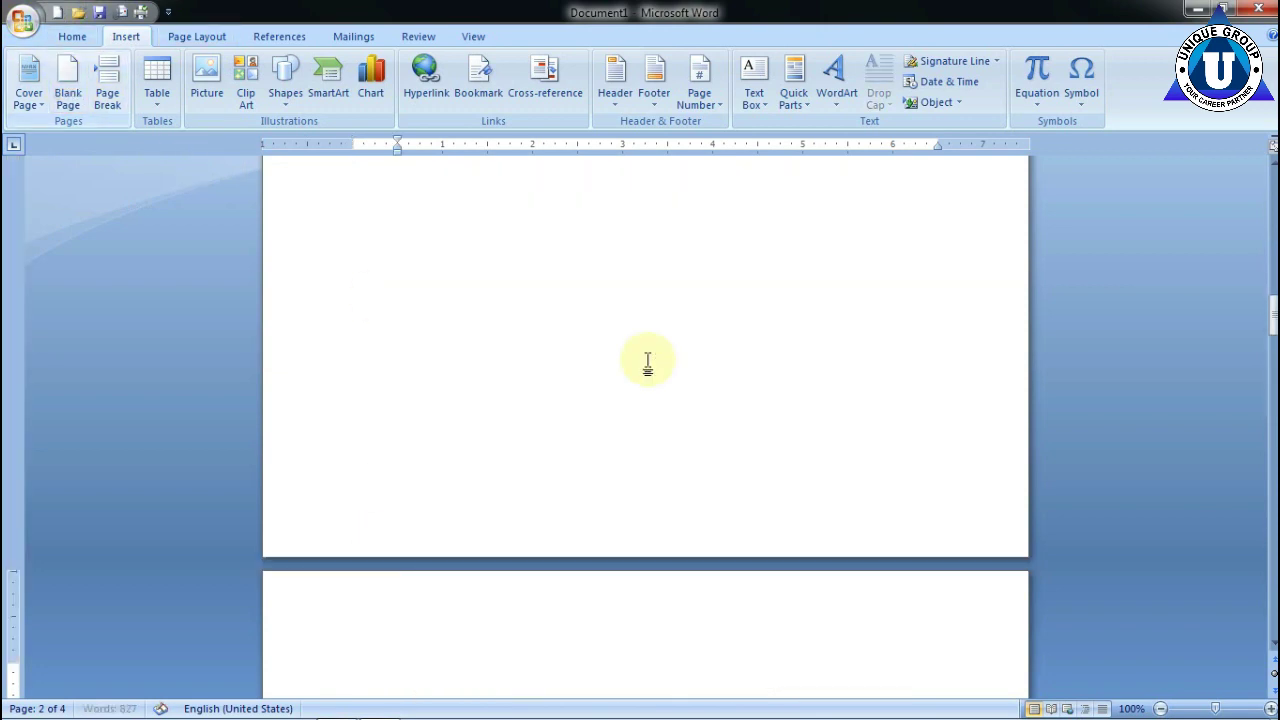
pyautogui.scroll(6, 690, 400)
pyautogui.scroll(3, 670, 480)
pyautogui.scroll(-5, 590, 535)
pyautogui.scroll(-8, 565, 555)
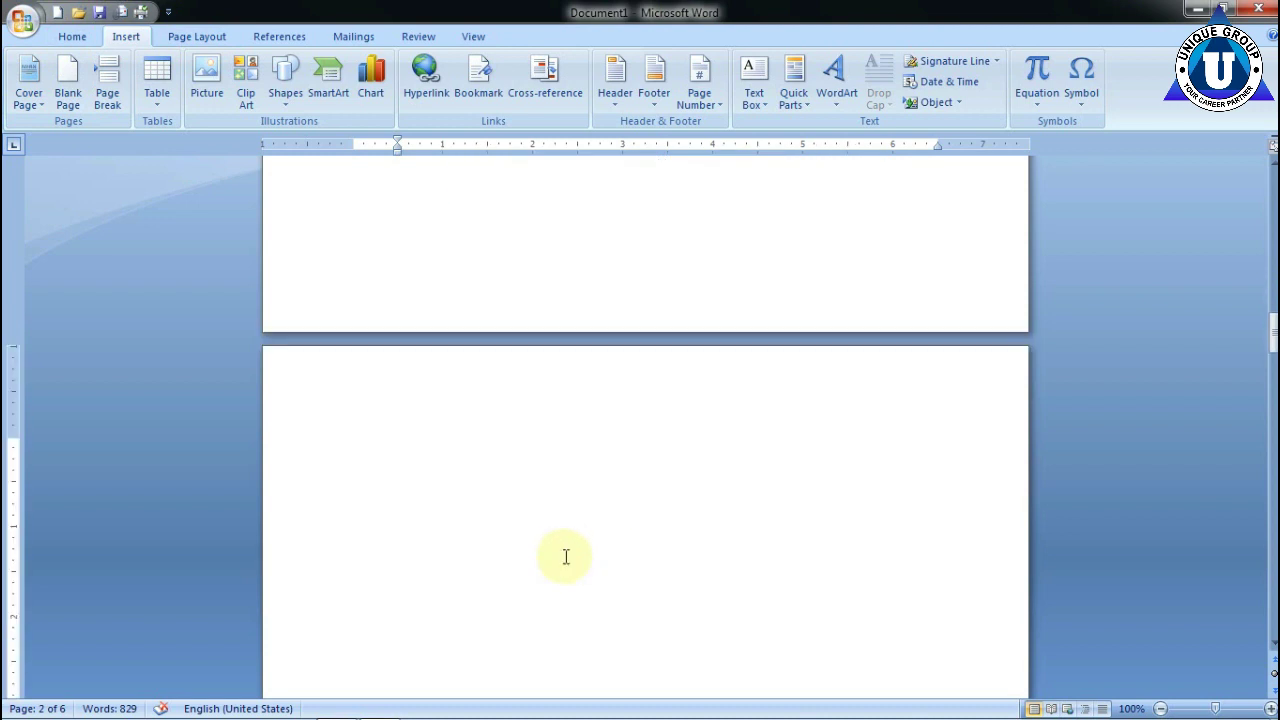
pyautogui.scroll(-12, 580, 555)
pyautogui.scroll(-5, 595, 530)
pyautogui.scroll(7, 595, 530)
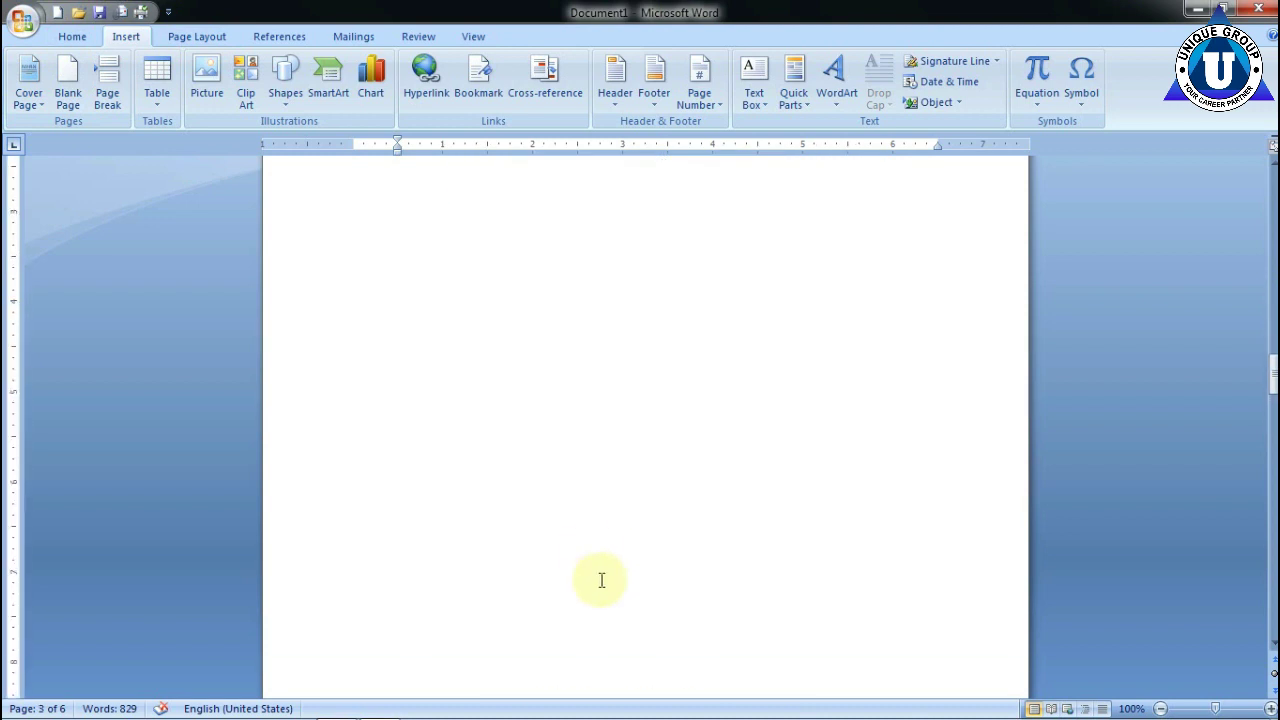
pyautogui.scroll(5, 602, 580)
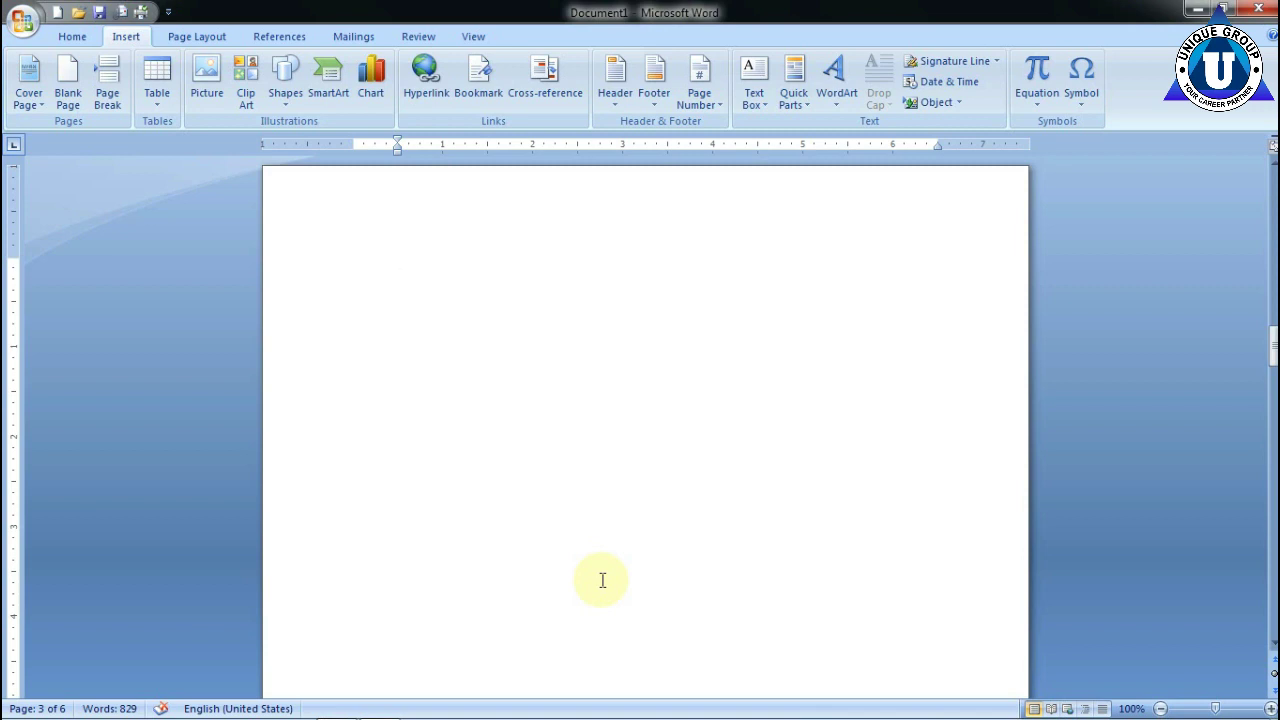
pyautogui.scroll(-5, 602, 580)
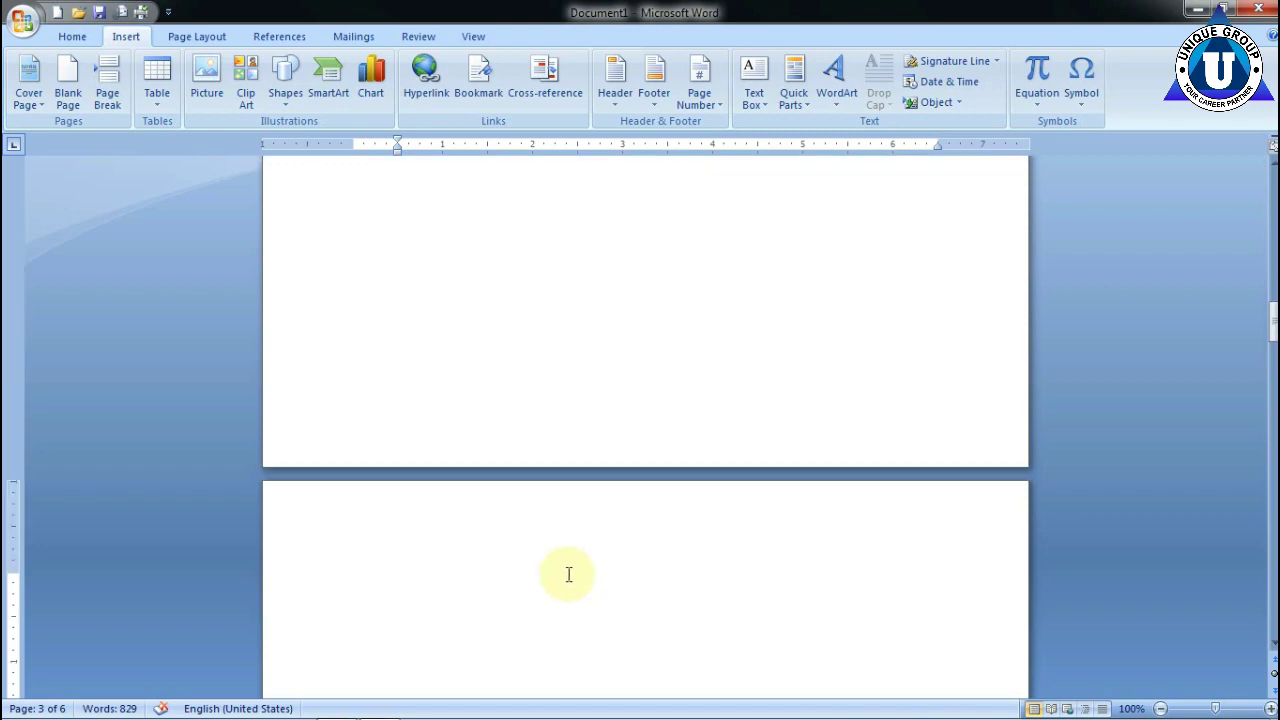
pyautogui.scroll(-5, 590, 575)
pyautogui.scroll(5, 570, 575)
pyautogui.scroll(1, 556, 580)
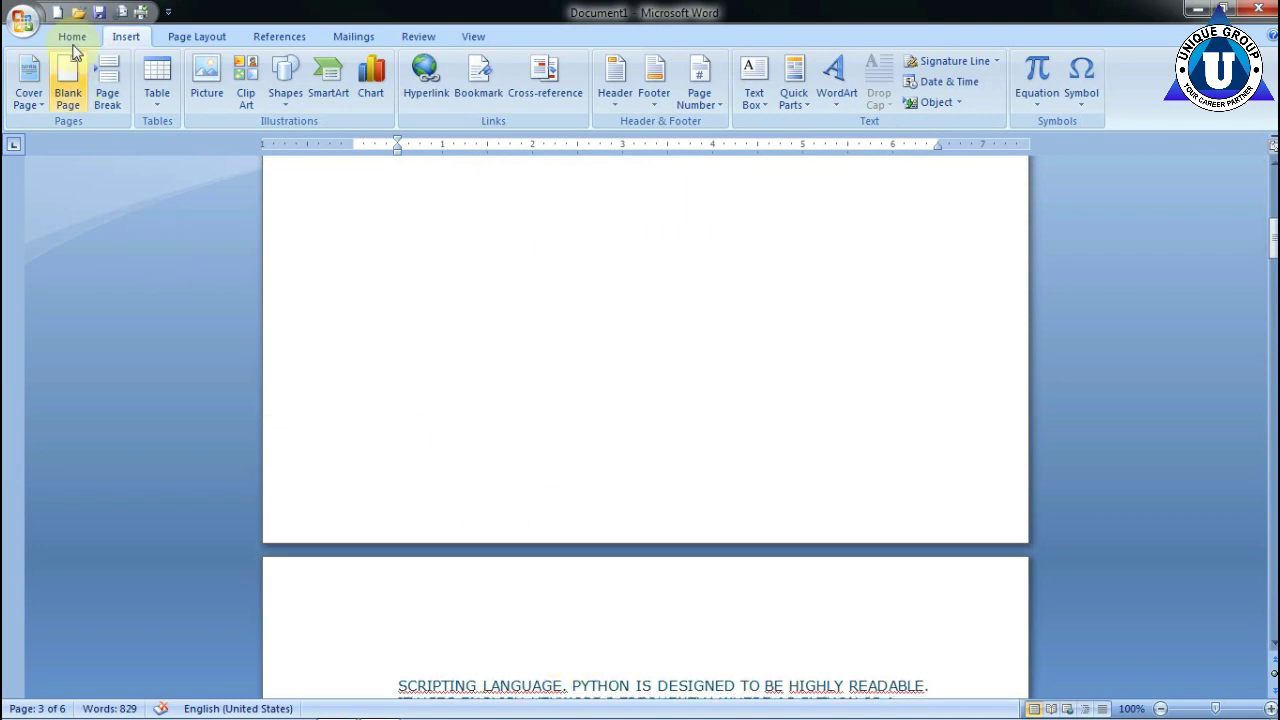
# Add a page break, then delete the blank pages at the top of the document.
pyautogui.click(107, 82)
pyautogui.hotkey('ctrl', 'Home')
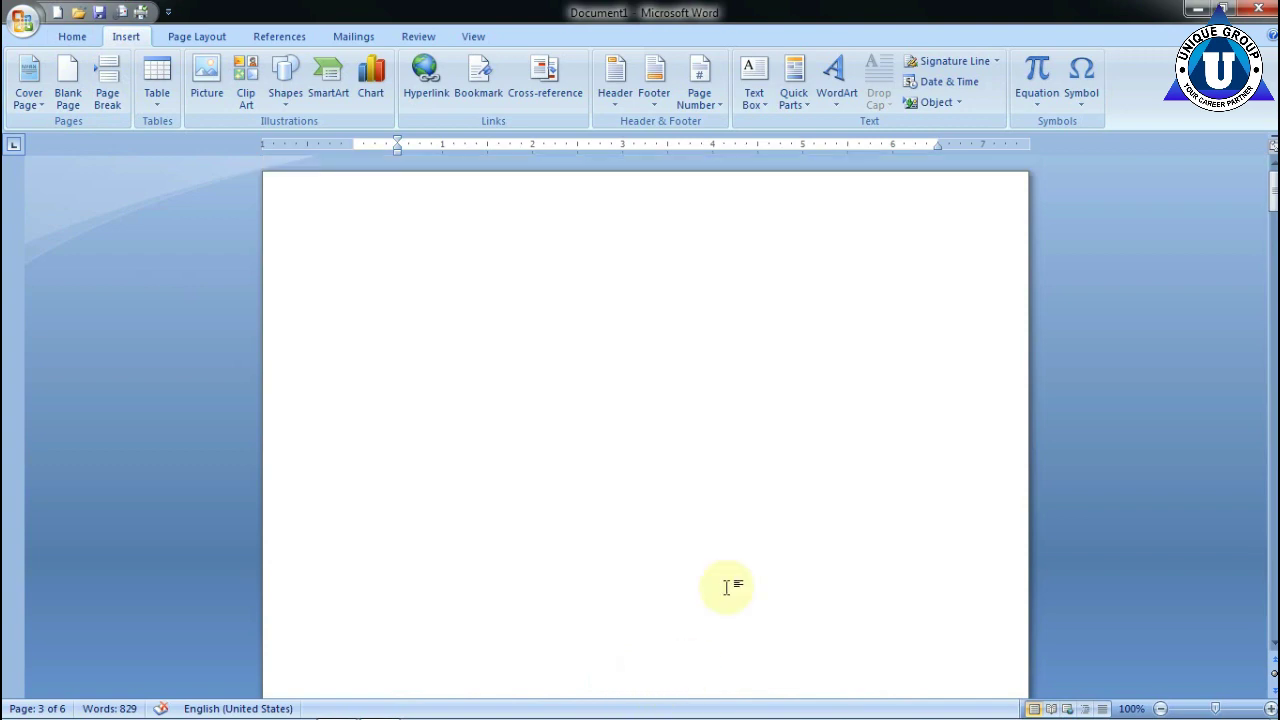
pyautogui.press('Delete')
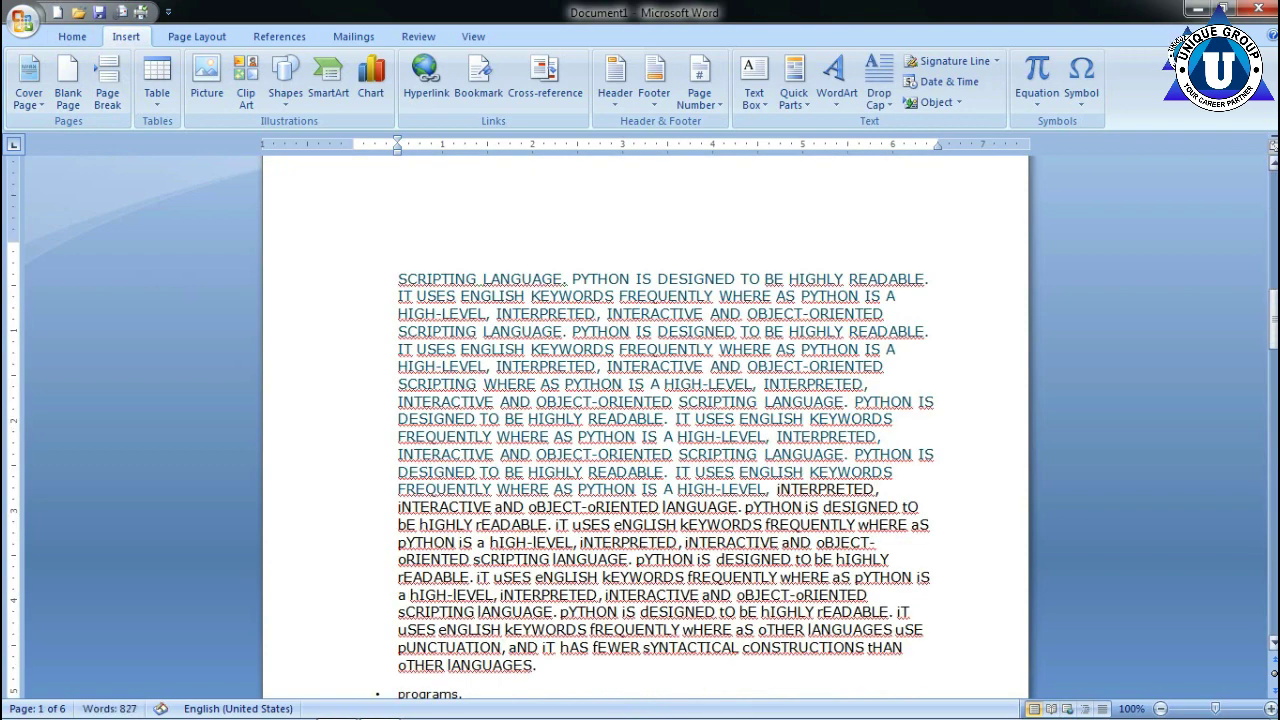
pyautogui.press('Delete')
pyautogui.press('Delete')
# Put INTERACTIVE on a new page with page breaks, then remove the break after INTERPRETED,.
pyautogui.click(72, 36)
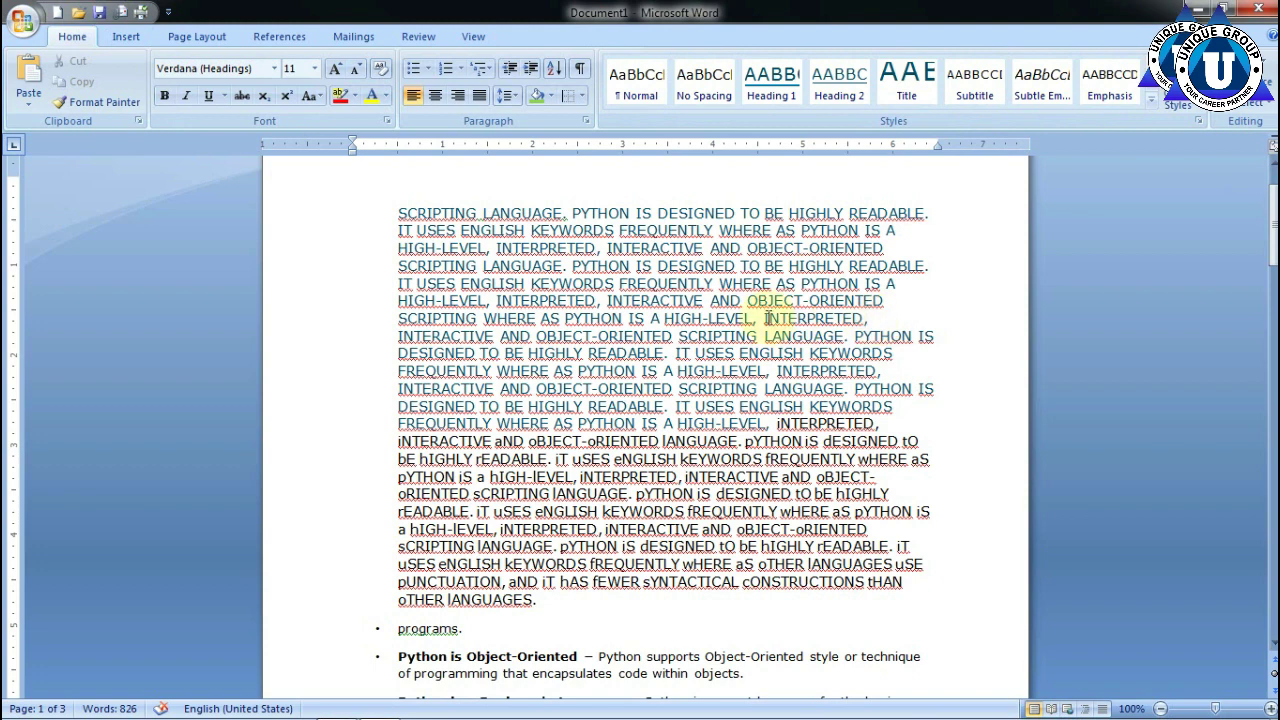
pyautogui.moveTo(765, 318); pyautogui.dragTo(870, 320)
pyautogui.click(869, 318)
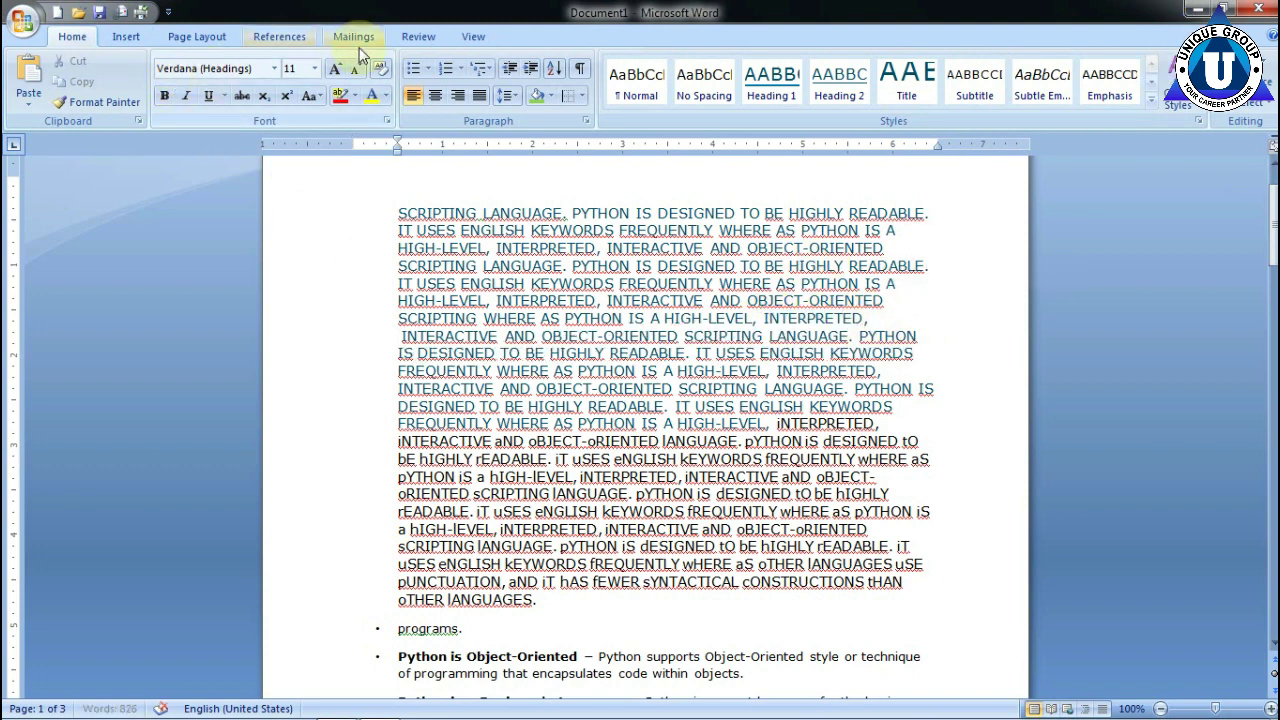
pyautogui.click(126, 36)
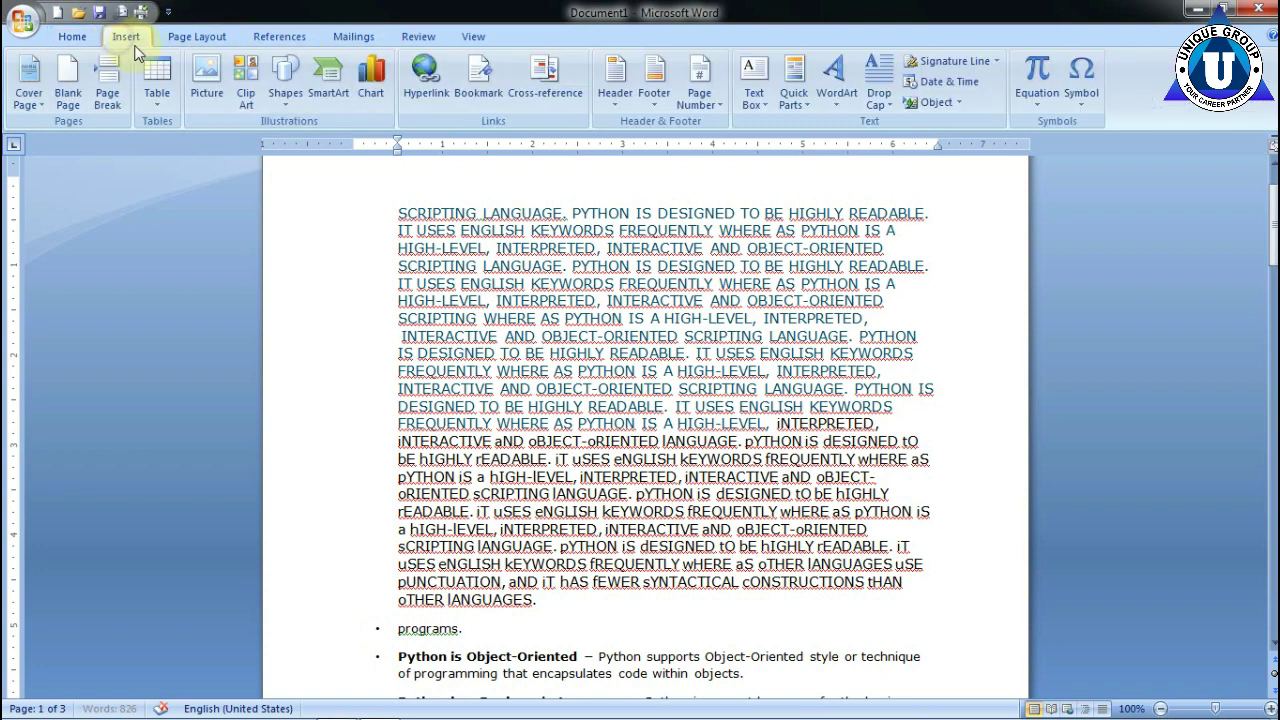
pyautogui.click(110, 90)
pyautogui.click(110, 94)
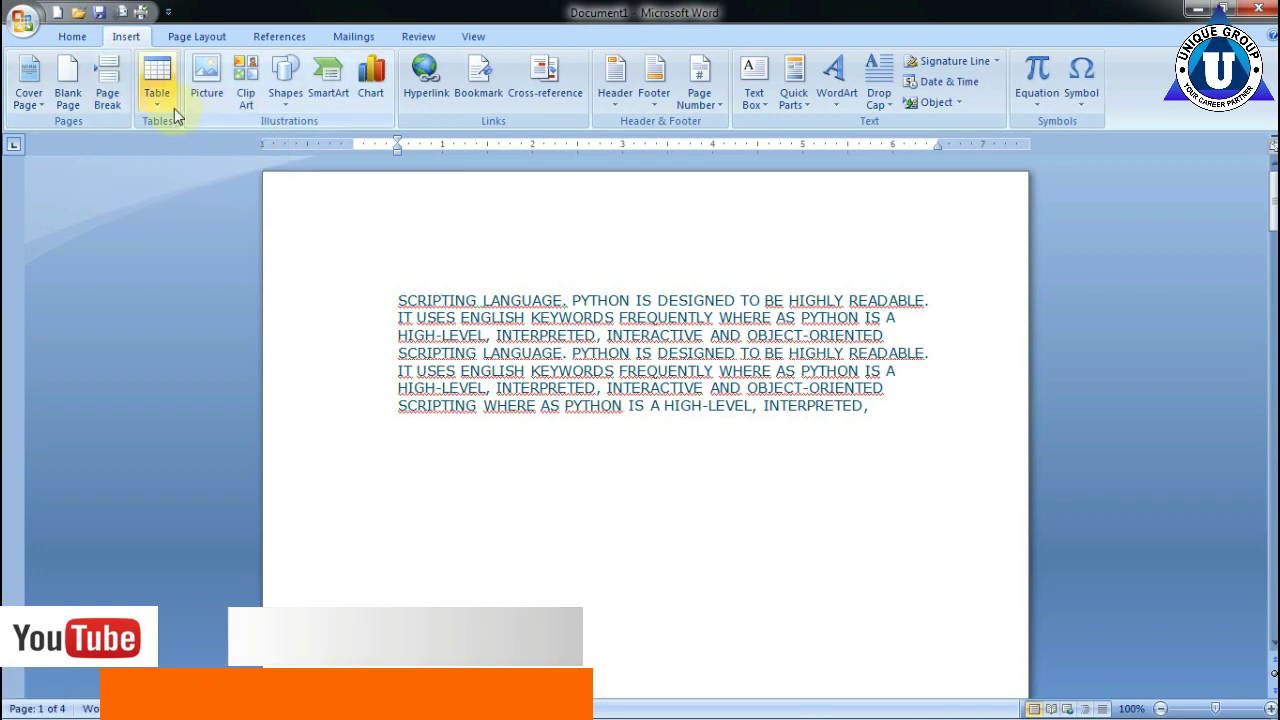
pyautogui.press('BackSpace')
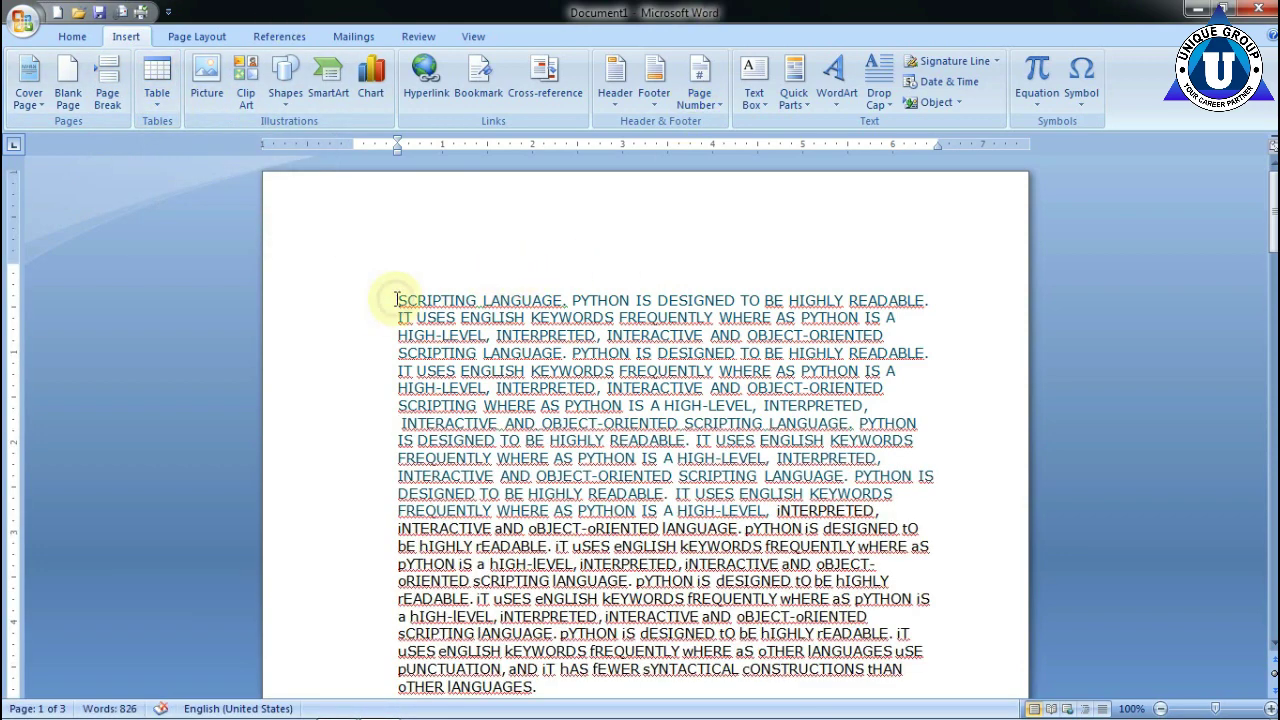
# Insert a 5-column, 2-row table on a new top line and give it a light blue style.
pyautogui.press('Return')
pyautogui.press('Return')
pyautogui.press('Return')
pyautogui.press('Return')
pyautogui.press('Return')
pyautogui.press('Return')
pyautogui.press('Return')
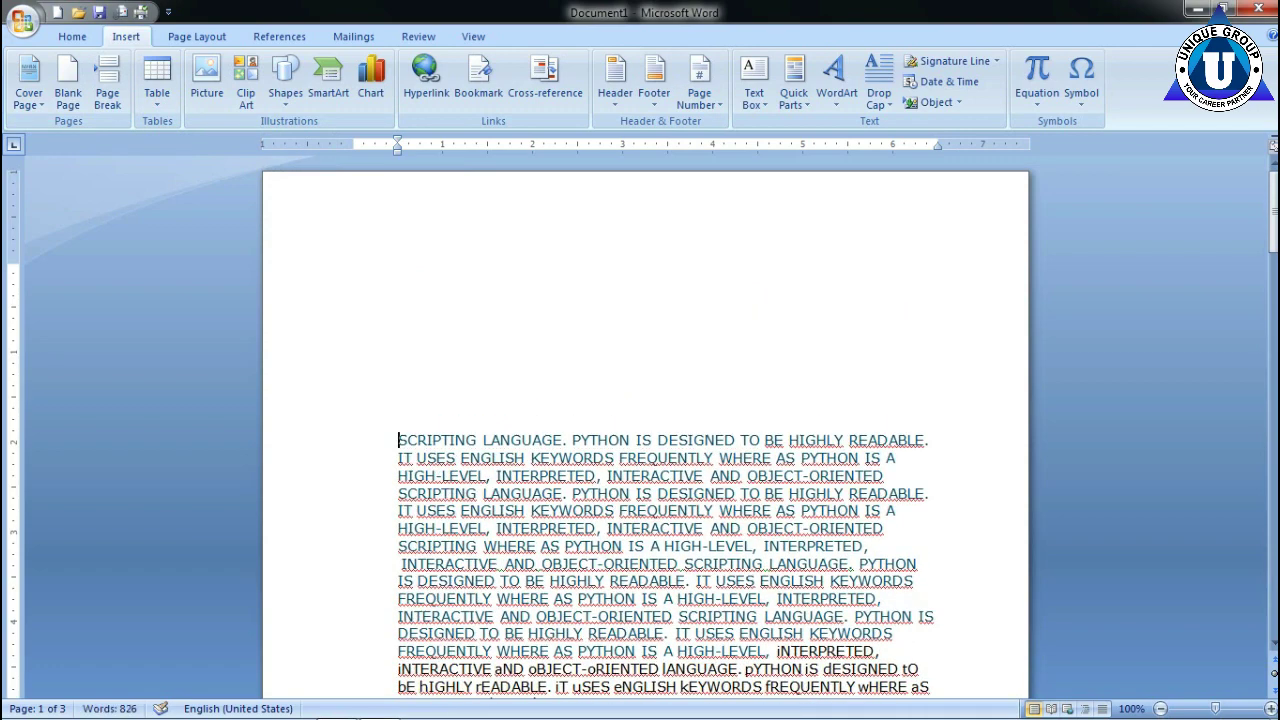
pyautogui.click(398, 387)
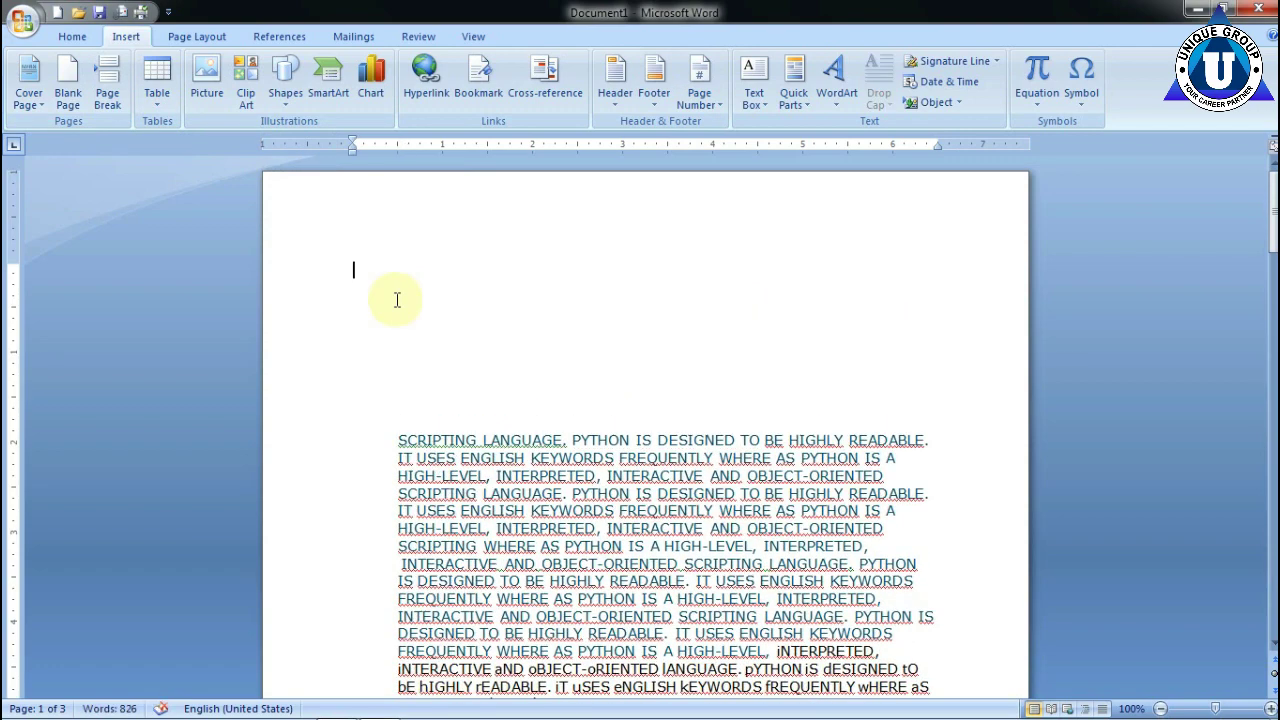
pyautogui.click(157, 95)
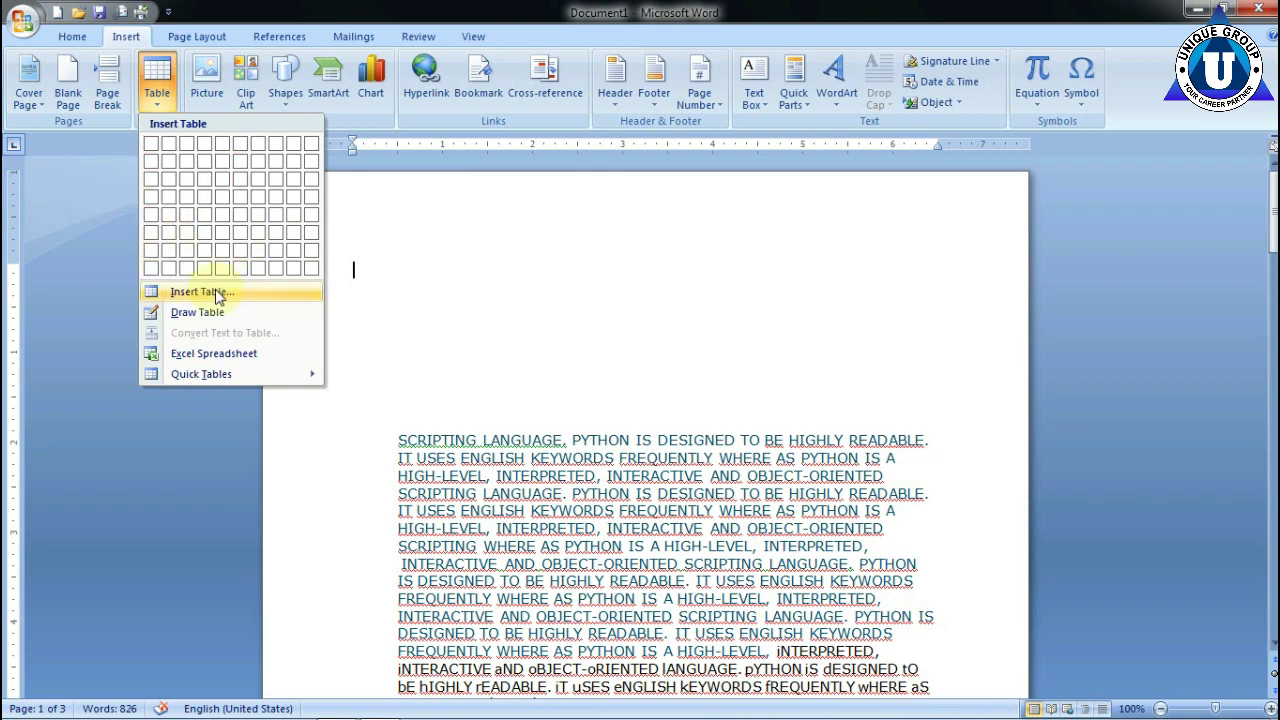
pyautogui.click(205, 291)
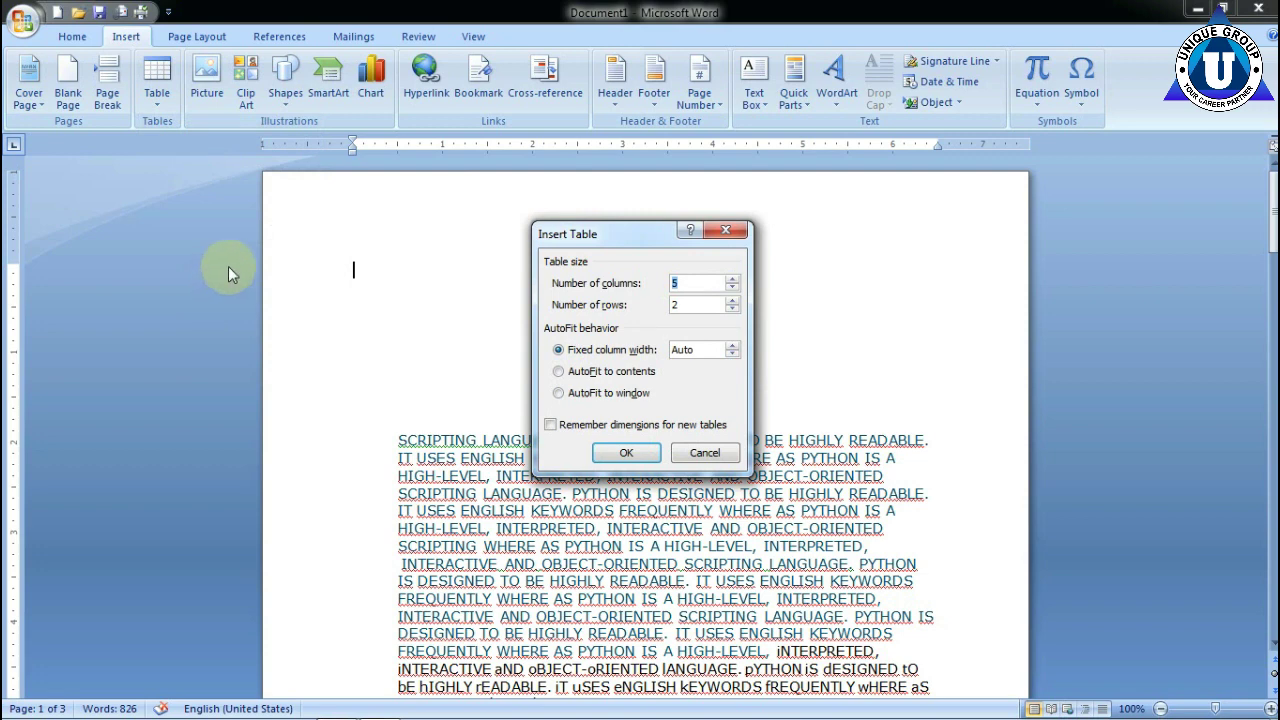
pyautogui.click(622, 452)
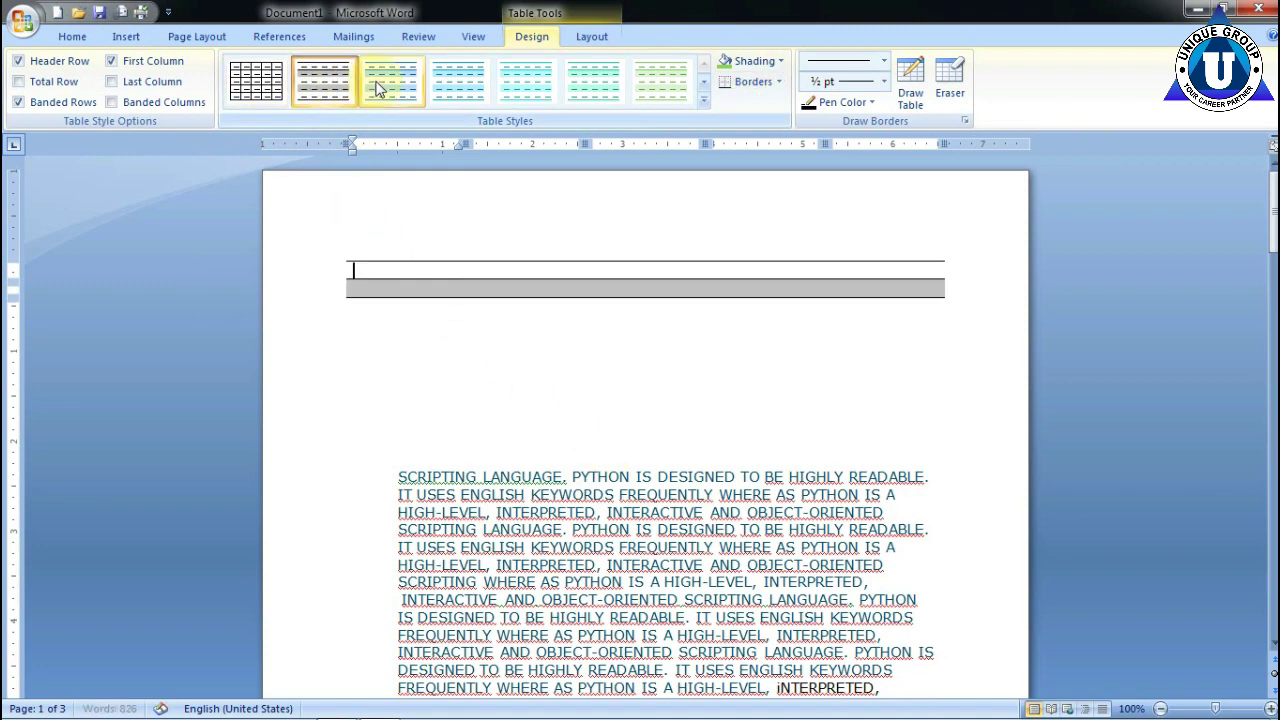
pyautogui.click(452, 80)
# Insert a 9x8 table at page width and try light green, light blue, grey and green-header styles.
pyautogui.click(120, 37)
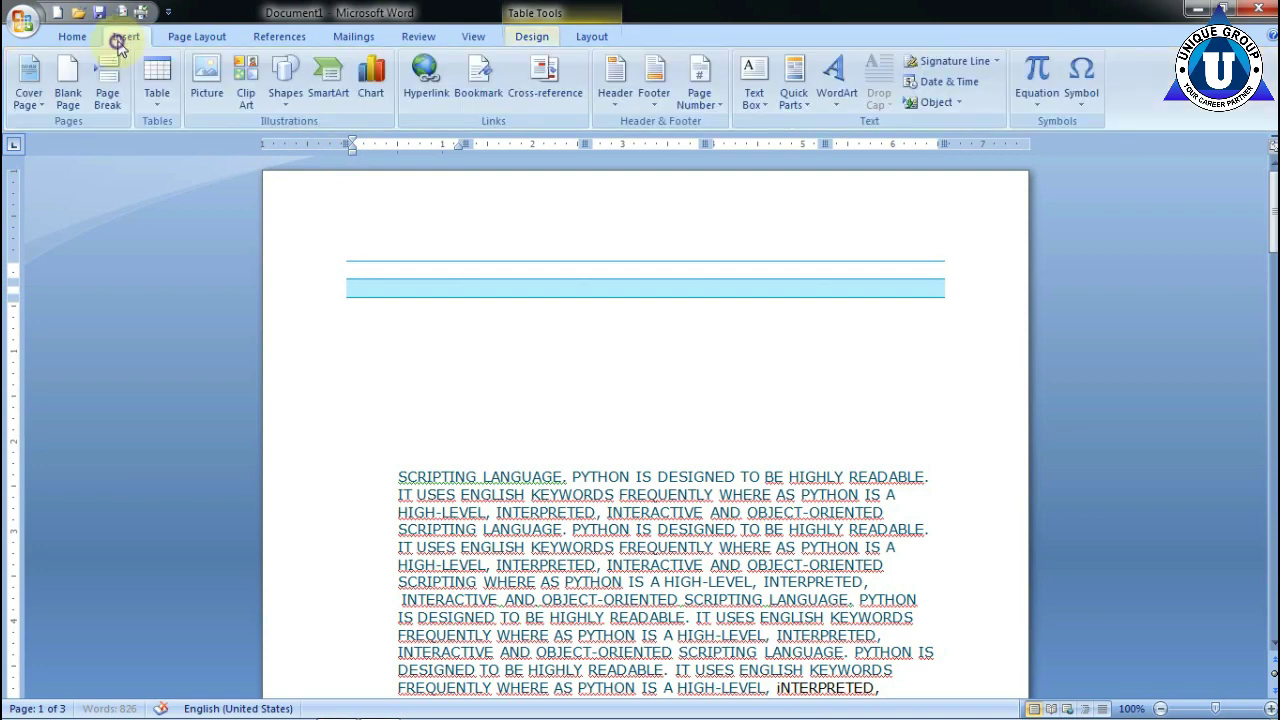
pyautogui.click(158, 85)
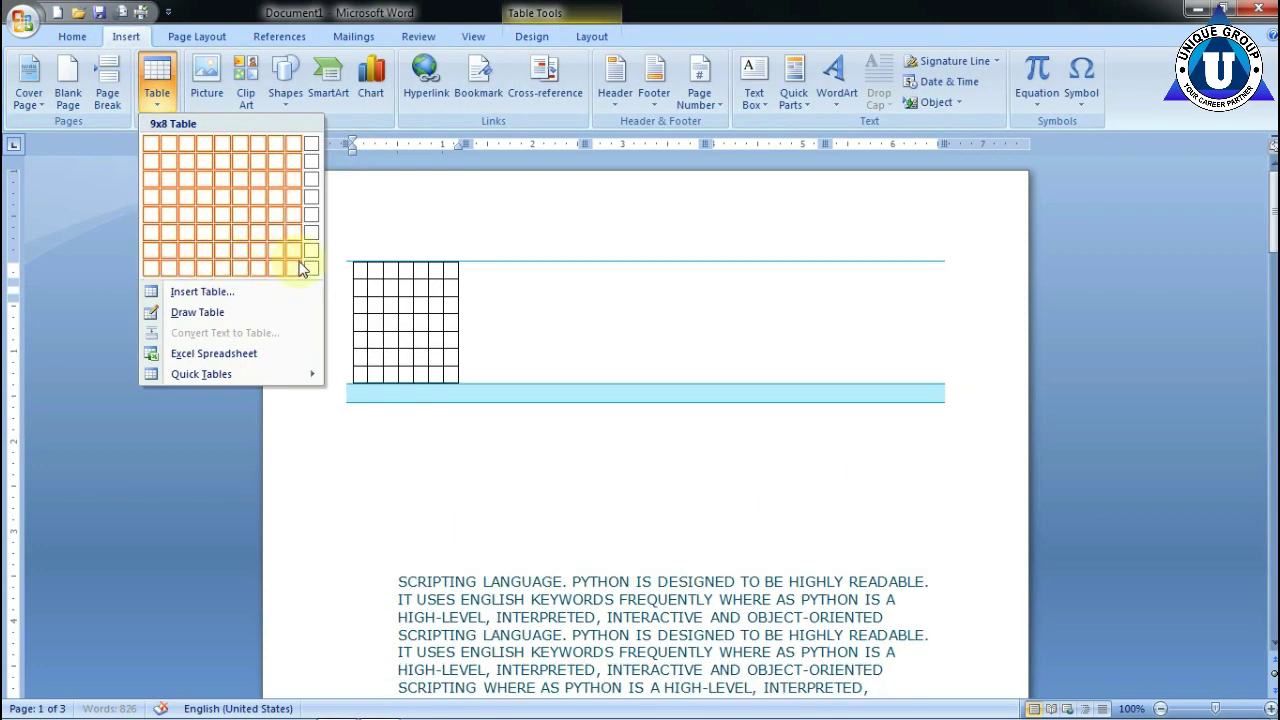
pyautogui.click(297, 267)
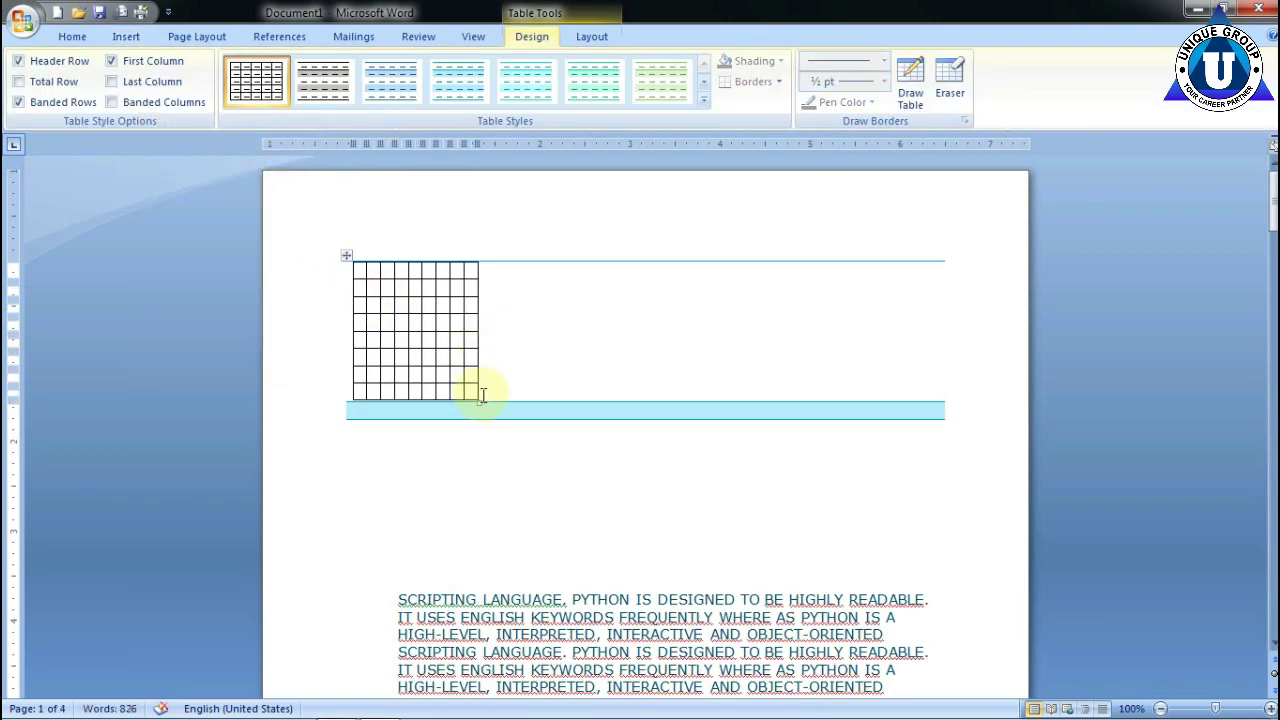
pyautogui.moveTo(478, 403); pyautogui.dragTo(1000, 557)
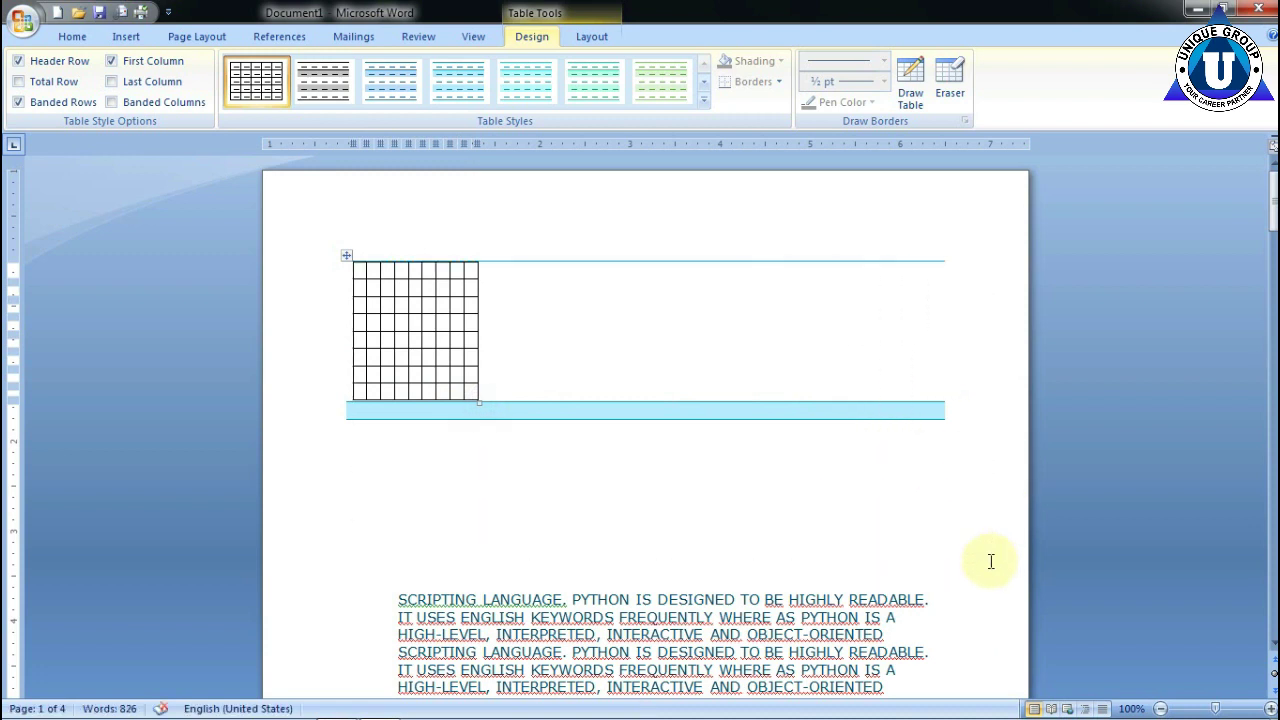
pyautogui.click(597, 79)
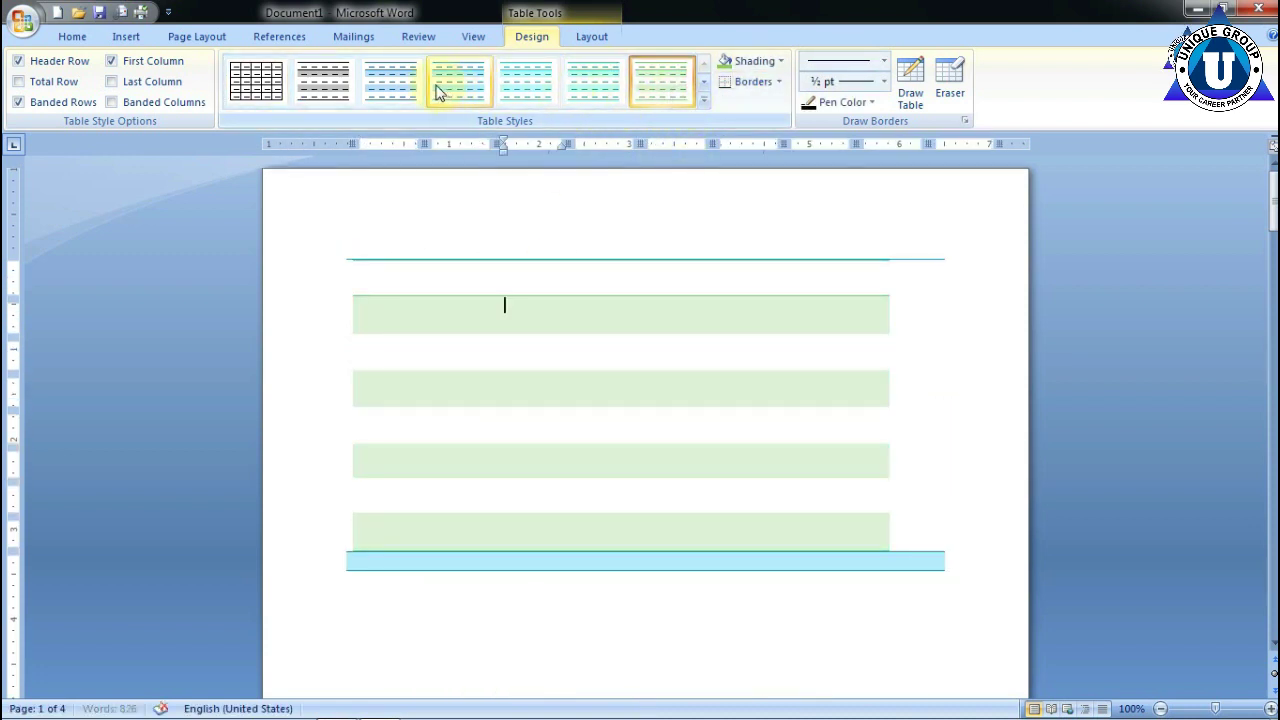
pyautogui.click(456, 84)
pyautogui.click(323, 80)
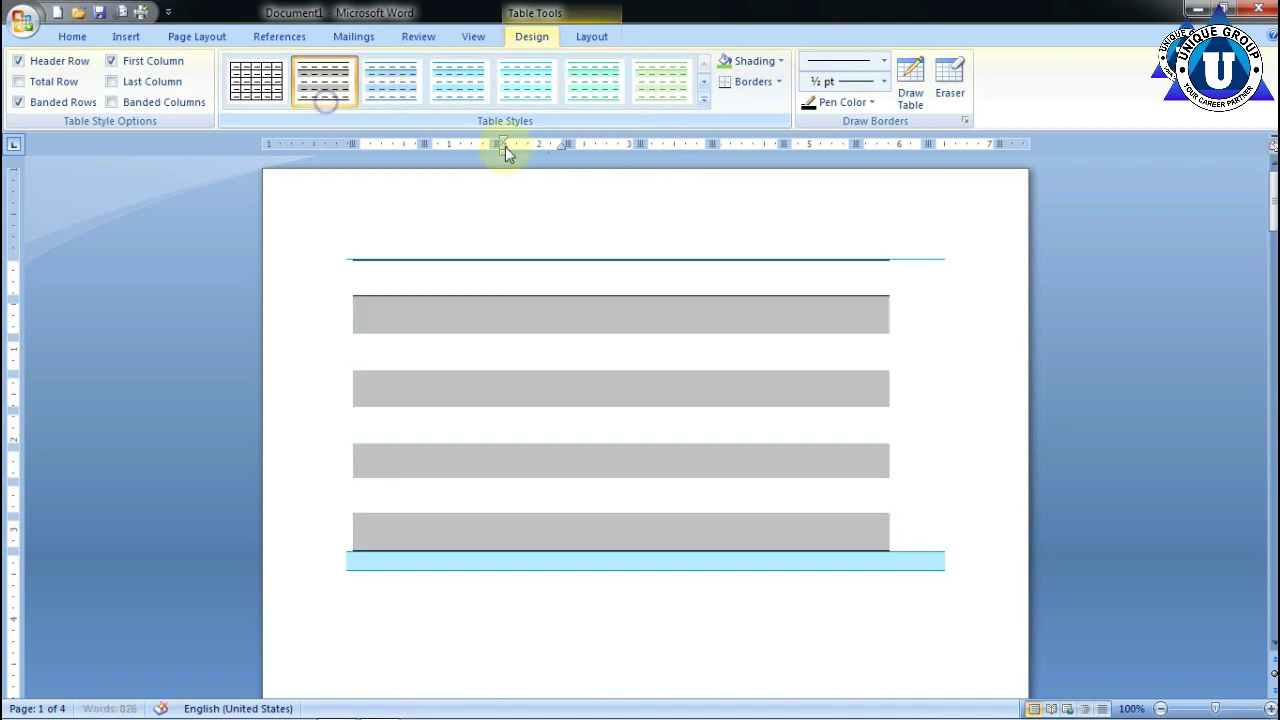
pyautogui.click(704, 99)
pyautogui.scroll(-3, 530, 381)
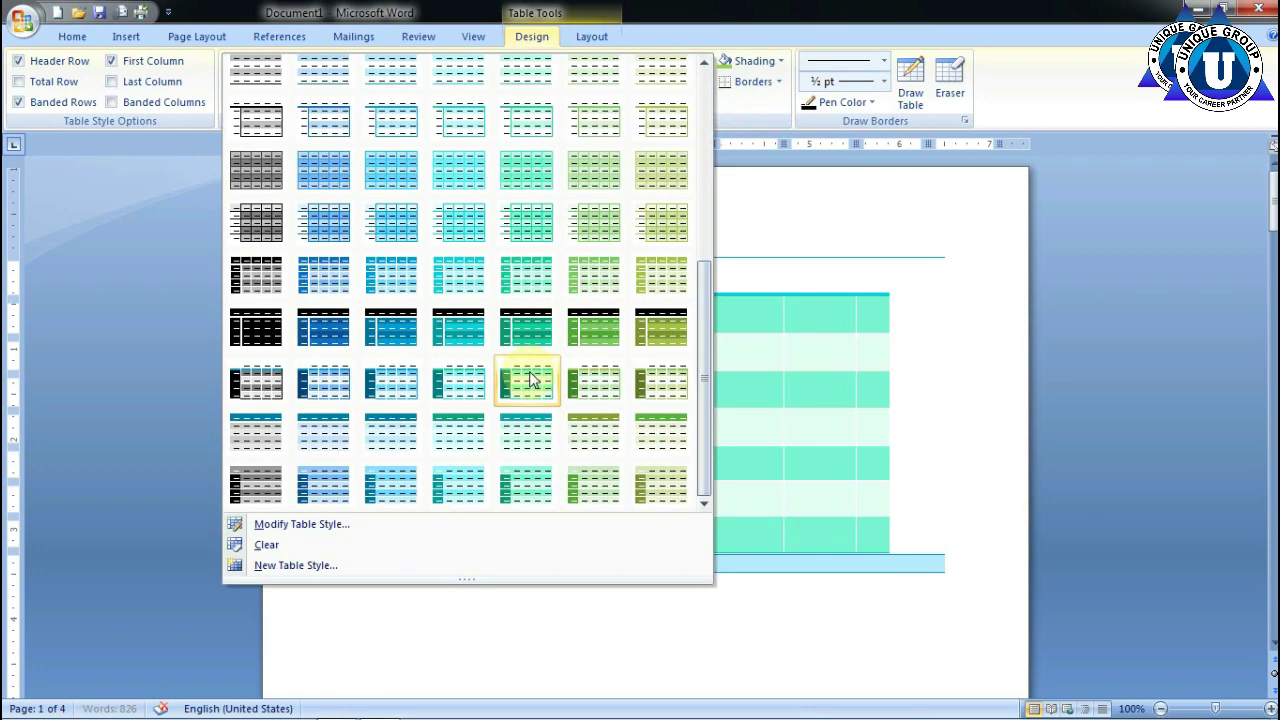
pyautogui.click(526, 330)
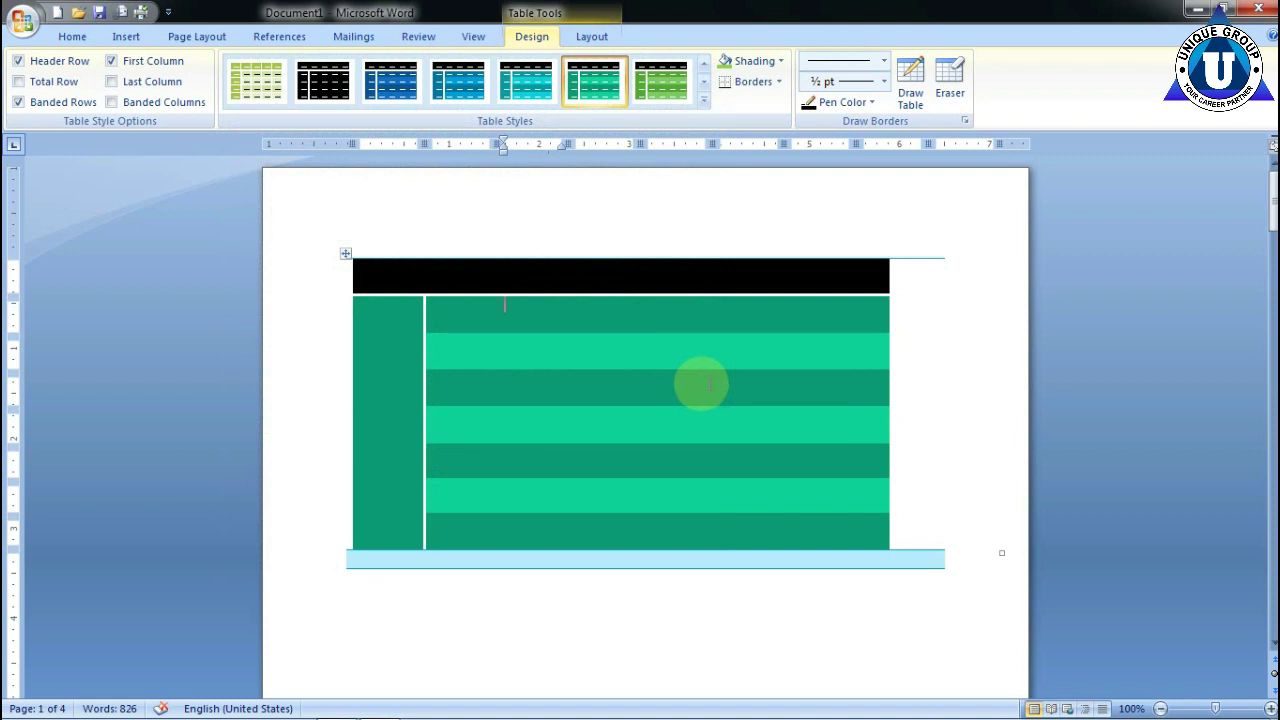
# Undo the style changes and the added tables with repeated Ctrl+Z.
pyautogui.click(130, 38)
pyautogui.click(510, 360)
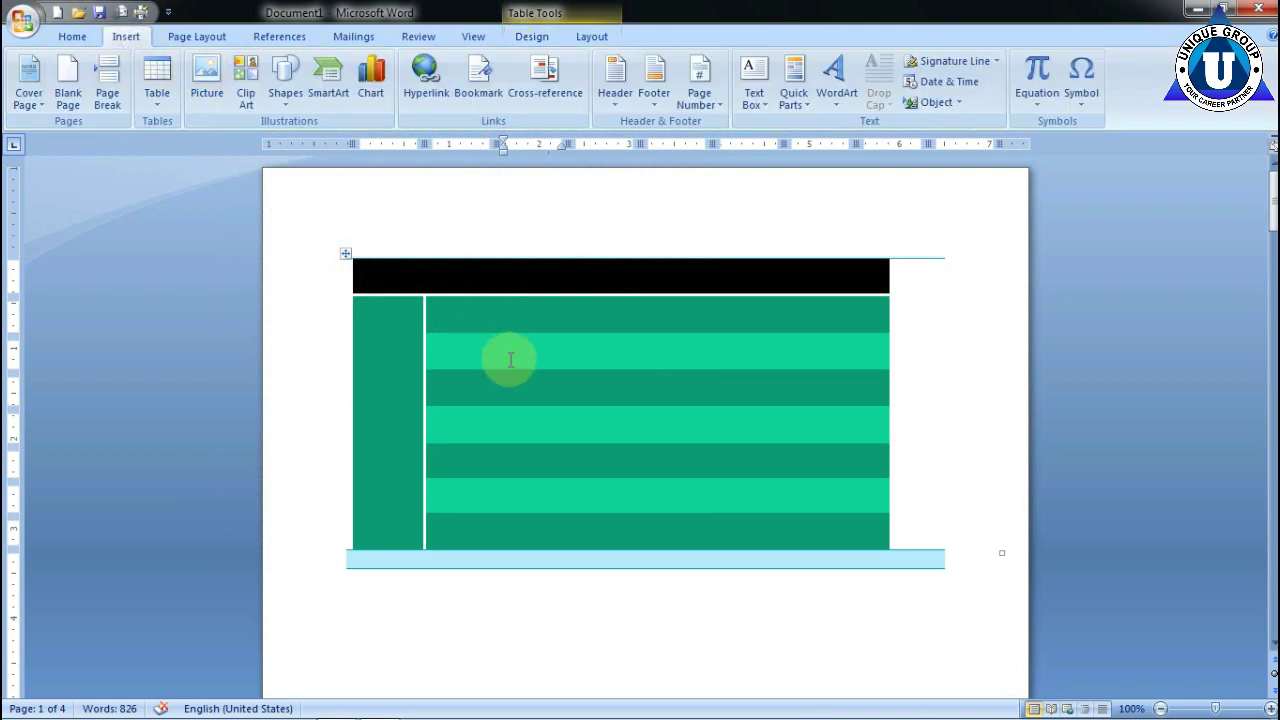
pyautogui.hotkey('ctrl', 'z')
pyautogui.hotkey('ctrl', 'z')
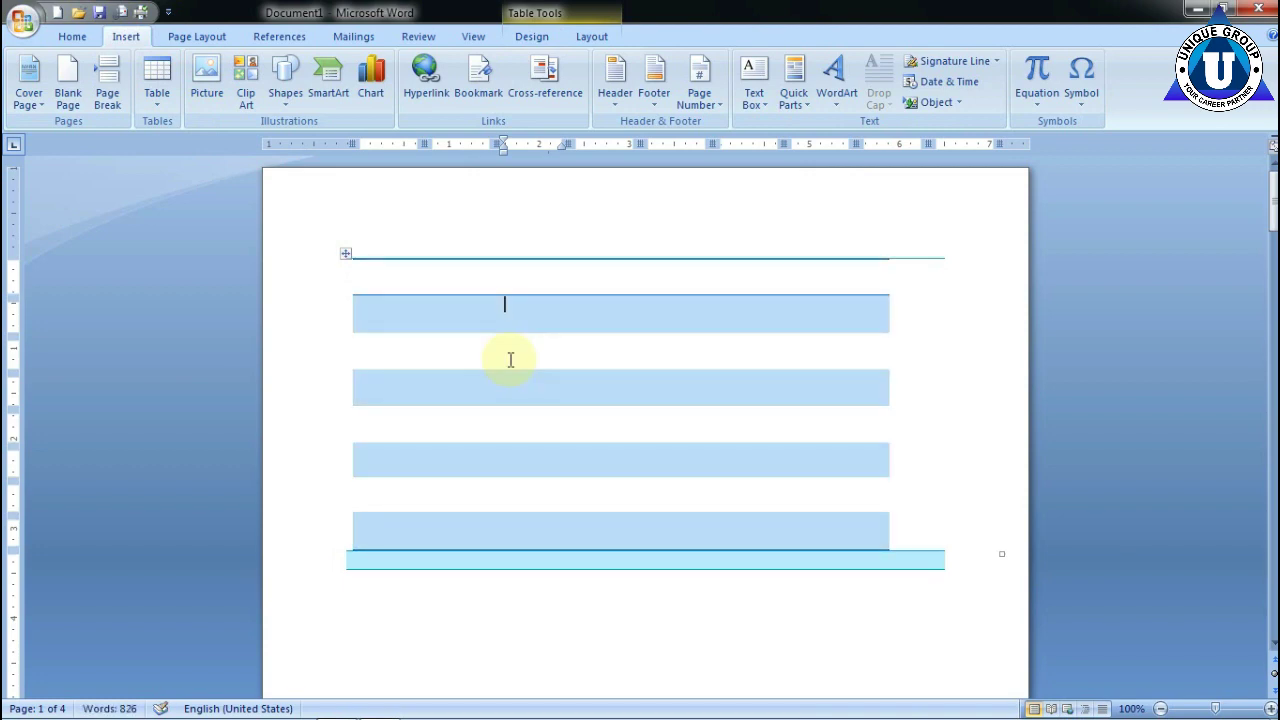
pyautogui.hotkey('ctrl', 'z')
pyautogui.hotkey('ctrl', 'z')
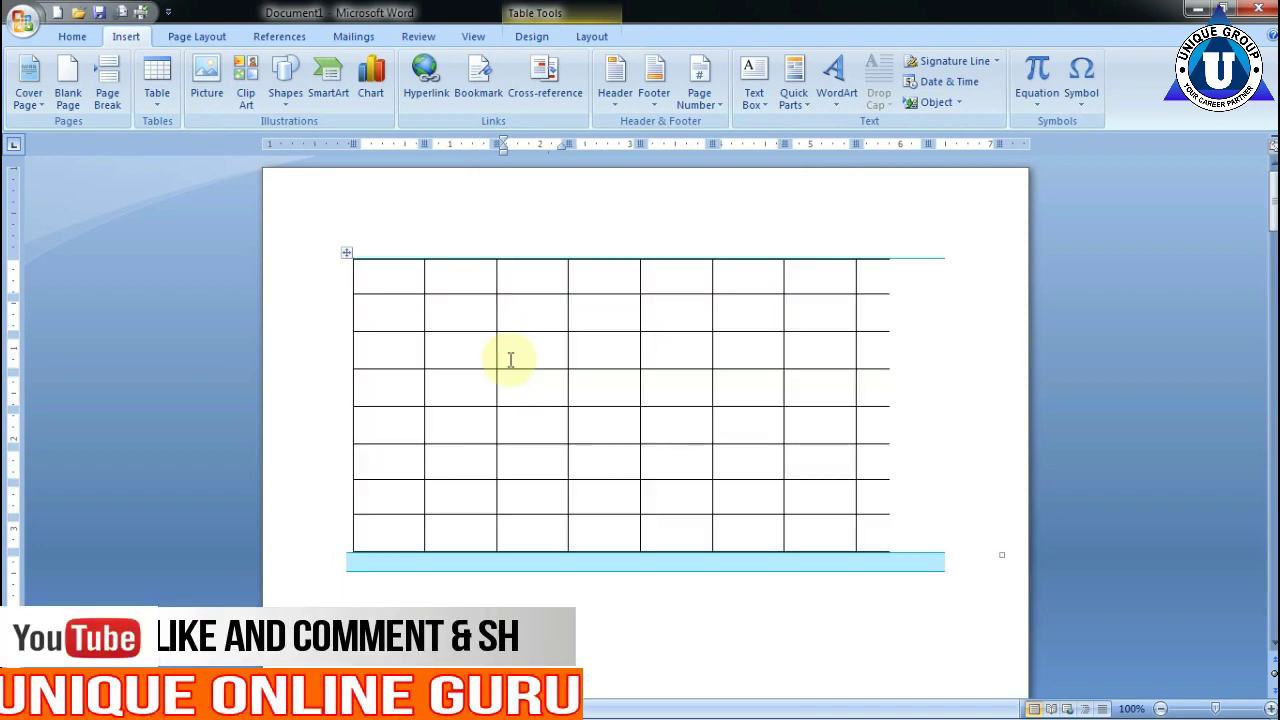
pyautogui.hotkey('ctrl', 'z')
pyautogui.hotkey('ctrl', 'z')
pyautogui.hotkey('ctrl', 'z')
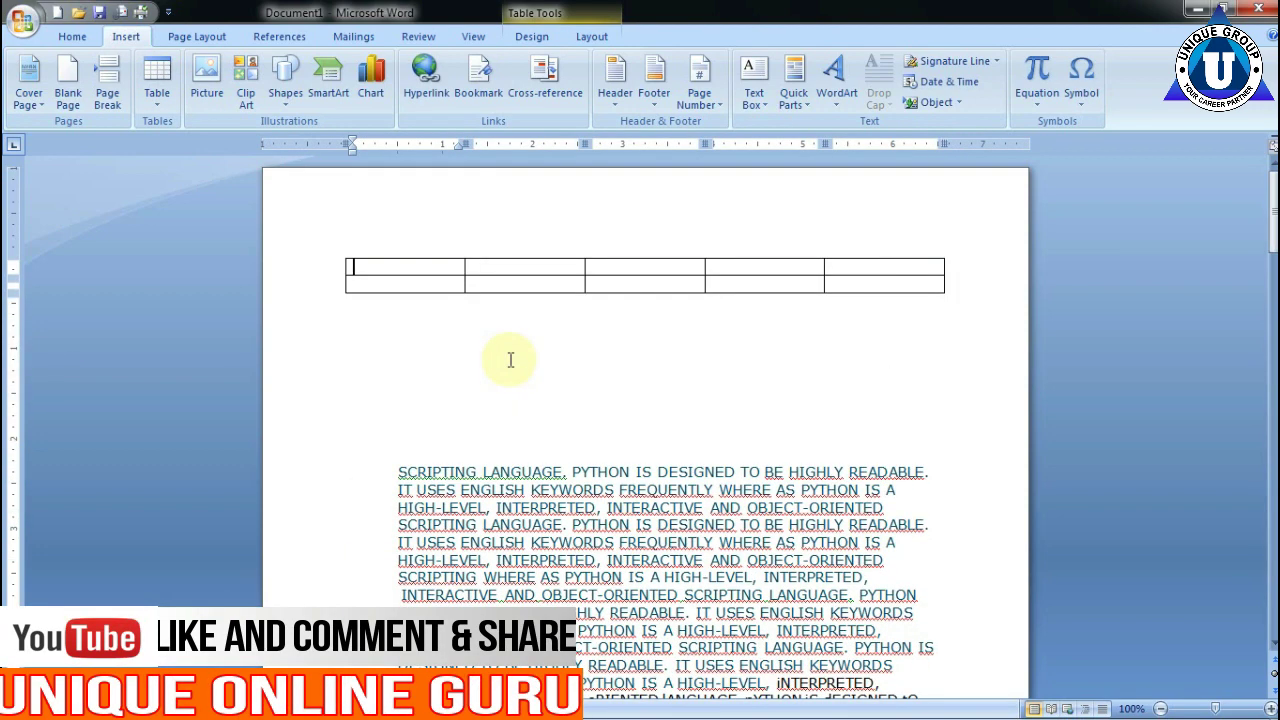
pyautogui.hotkey('ctrl', 'z')
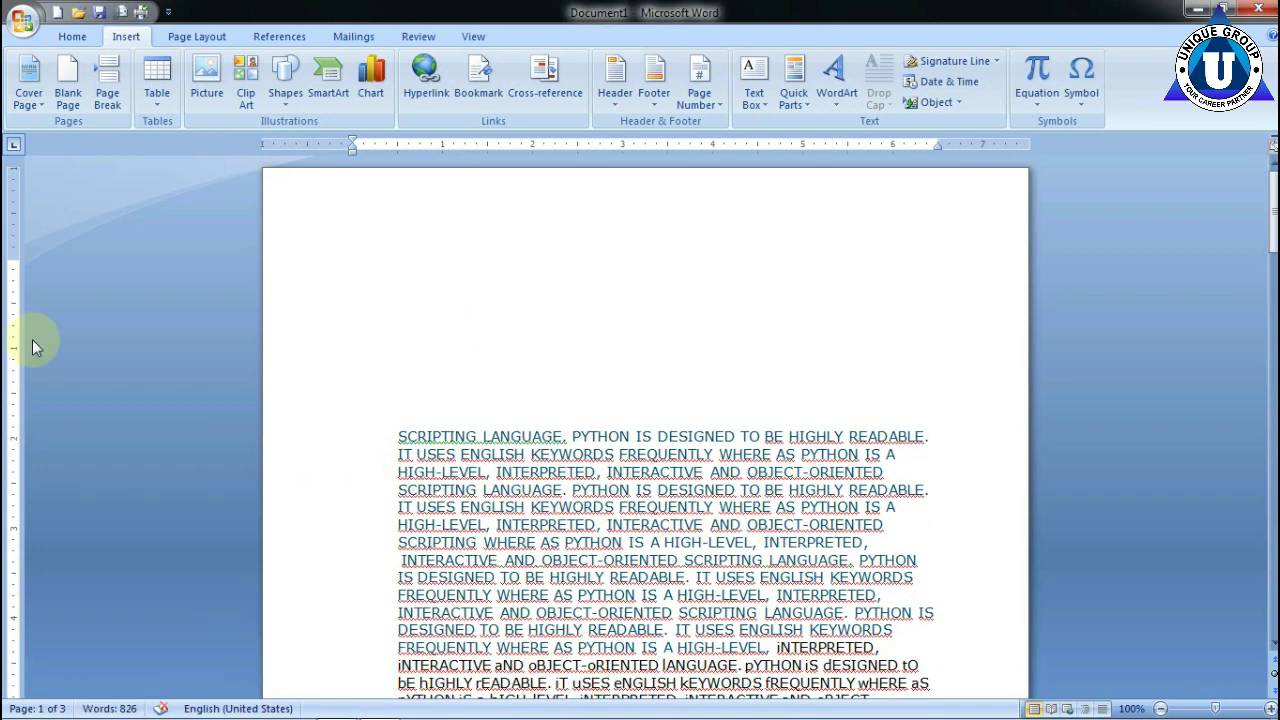
# Draw Table: a box near the page top with two smaller cells inside it.
pyautogui.click(157, 80)
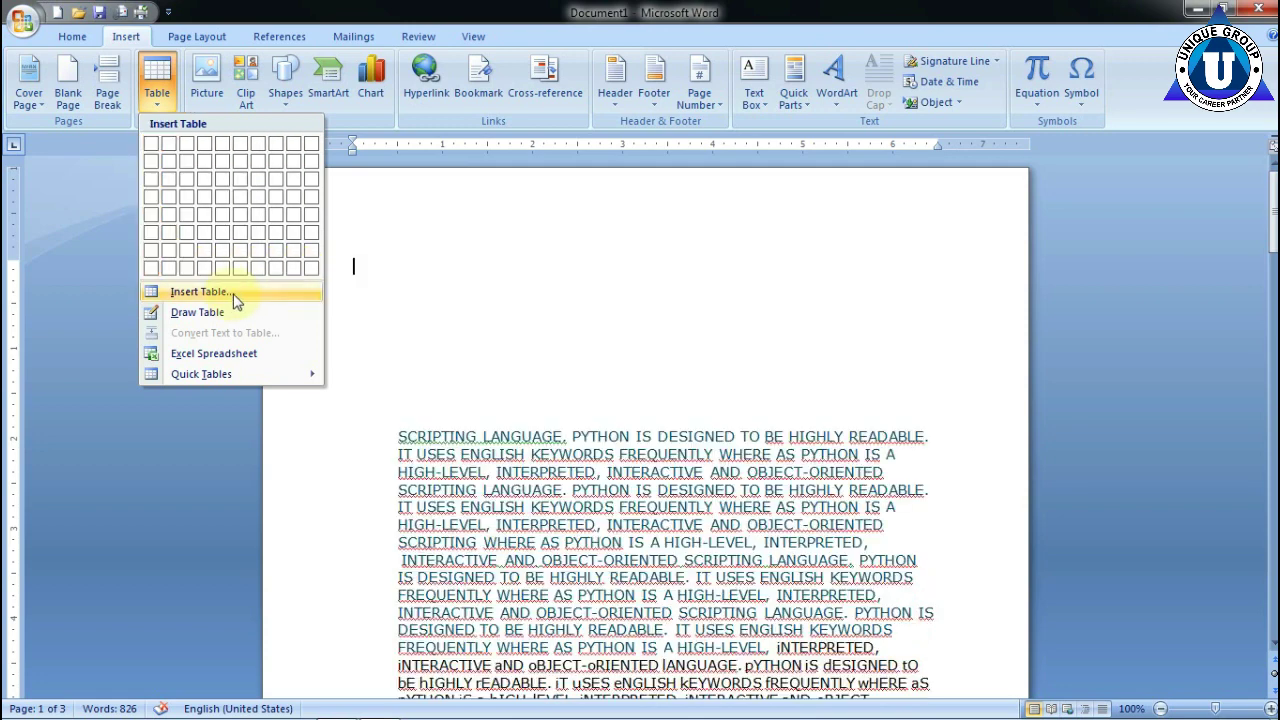
pyautogui.click(185, 312)
pyautogui.moveTo(370, 242); pyautogui.dragTo(770, 196)
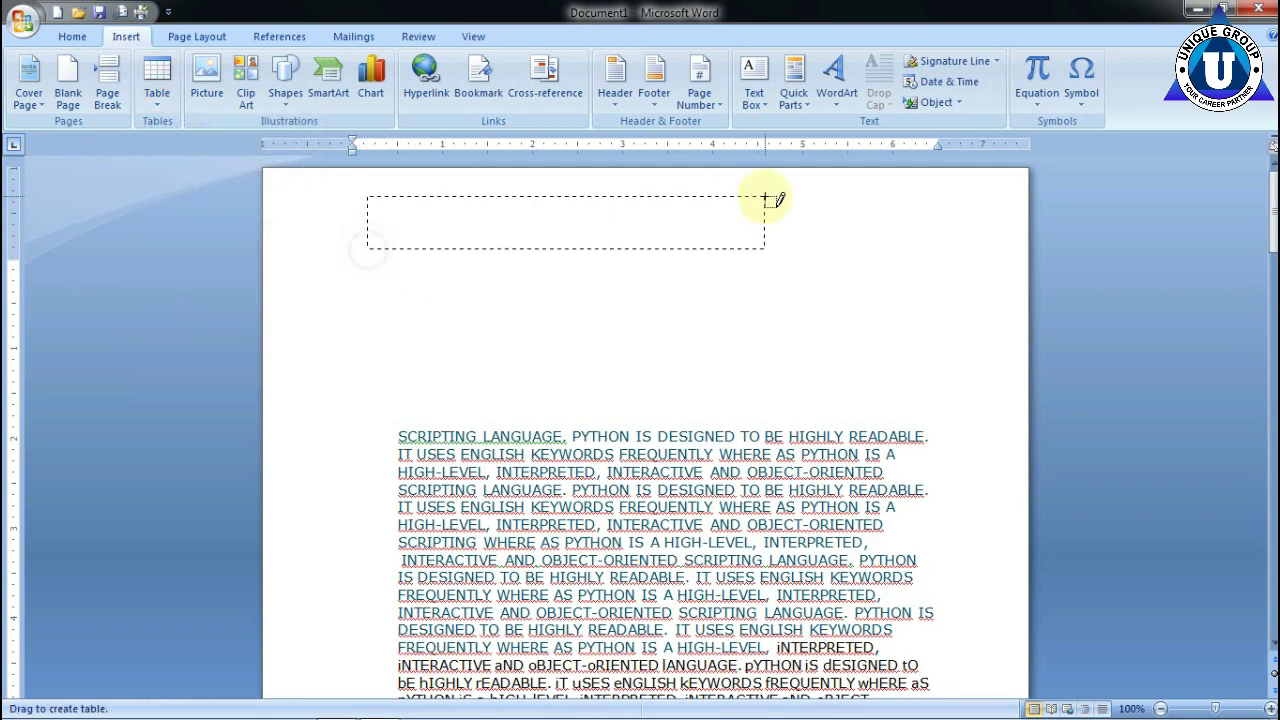
pyautogui.moveTo(508, 258)
pyautogui.mouseDown()
pyautogui.moveTo(586, 300)
pyautogui.moveTo(752, 309)
pyautogui.mouseUp()
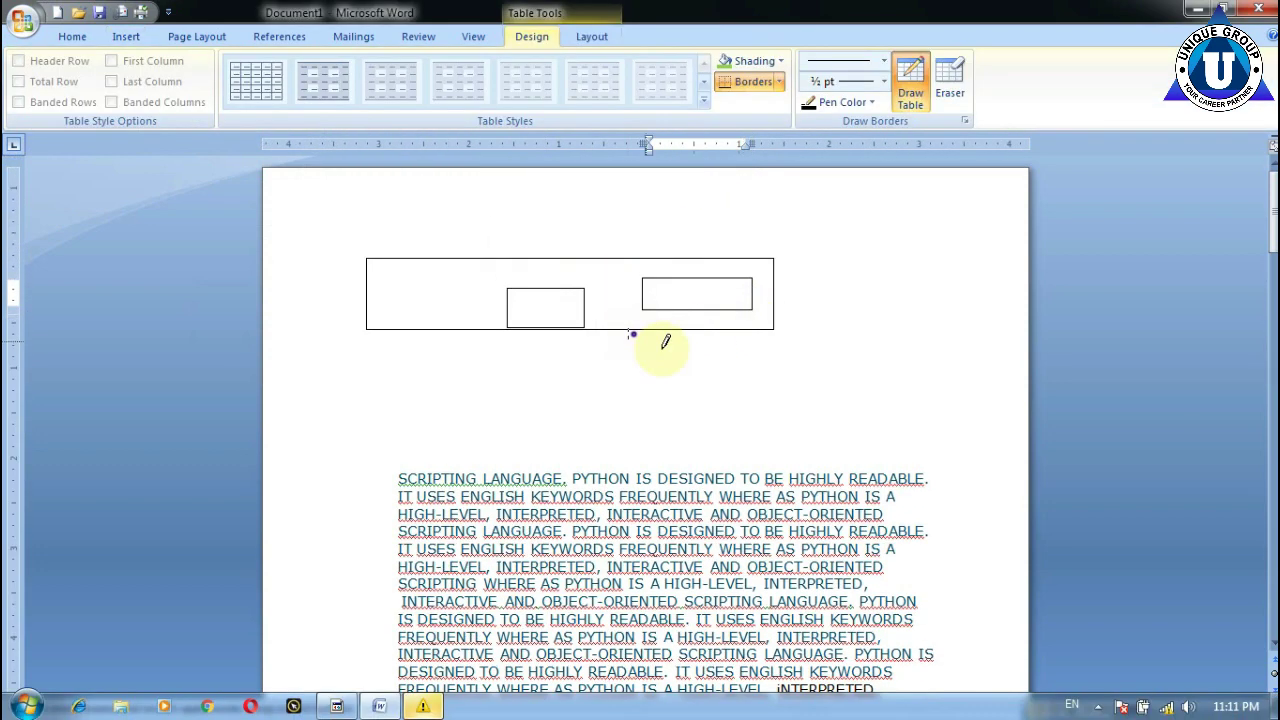
# Draw extra cells, a line and an X box below the table, then undo those extras.
pyautogui.moveTo(627, 329); pyautogui.dragTo(878, 377)
pyautogui.moveTo(567, 377); pyautogui.dragTo(1027, 513)
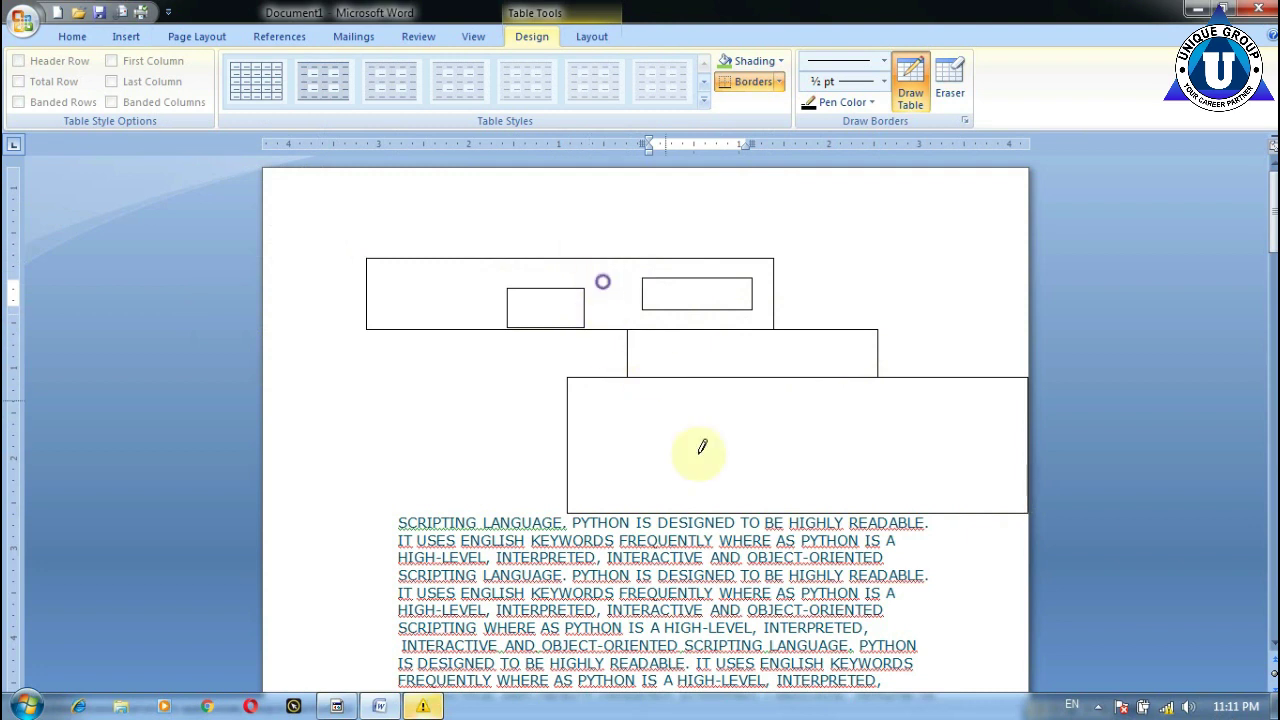
pyautogui.moveTo(684, 238)
pyautogui.mouseDown()
pyautogui.moveTo(622, 512)
pyautogui.moveTo(650, 488)
pyautogui.mouseUp()
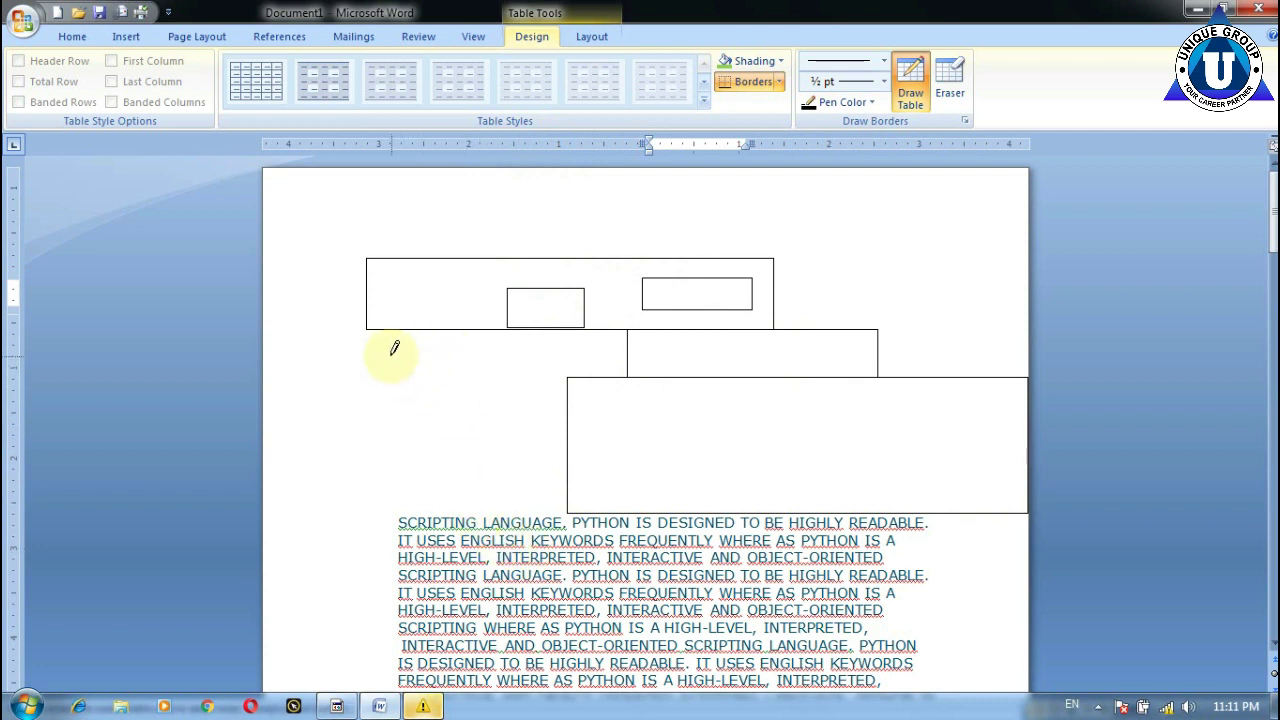
pyautogui.moveTo(391, 354); pyautogui.dragTo(506, 451)
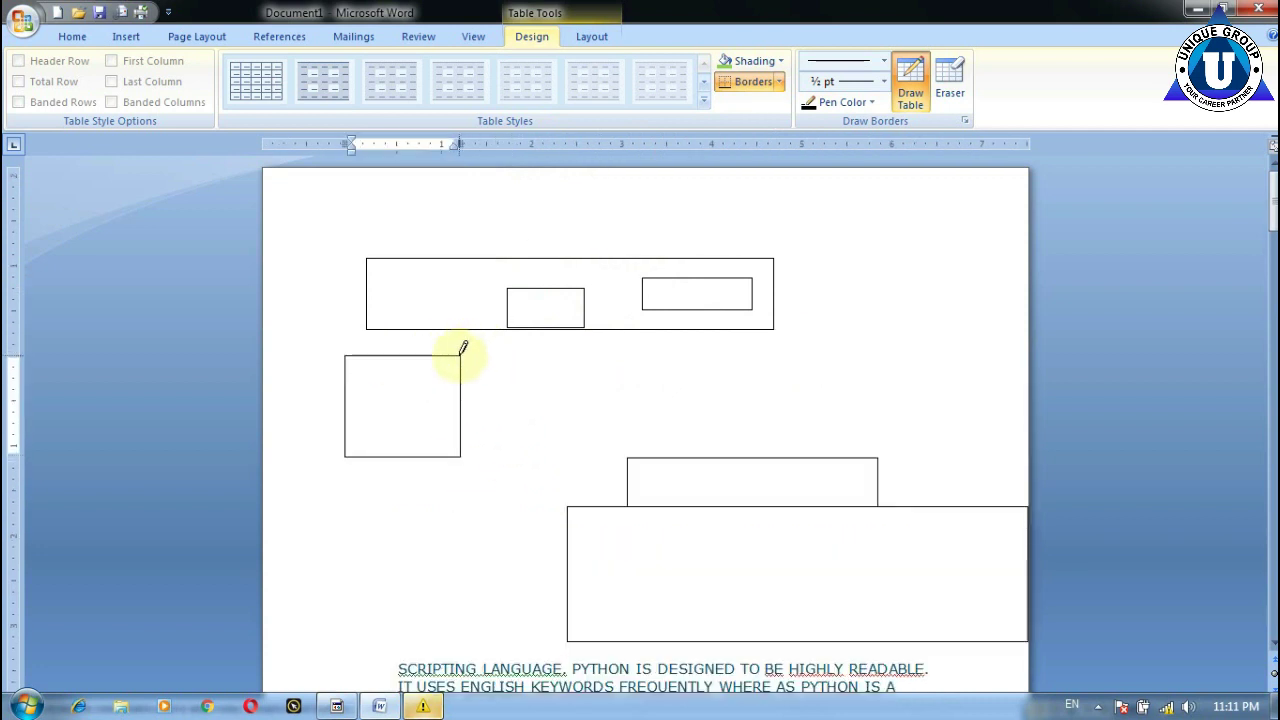
pyautogui.moveTo(460, 354); pyautogui.dragTo(347, 455)
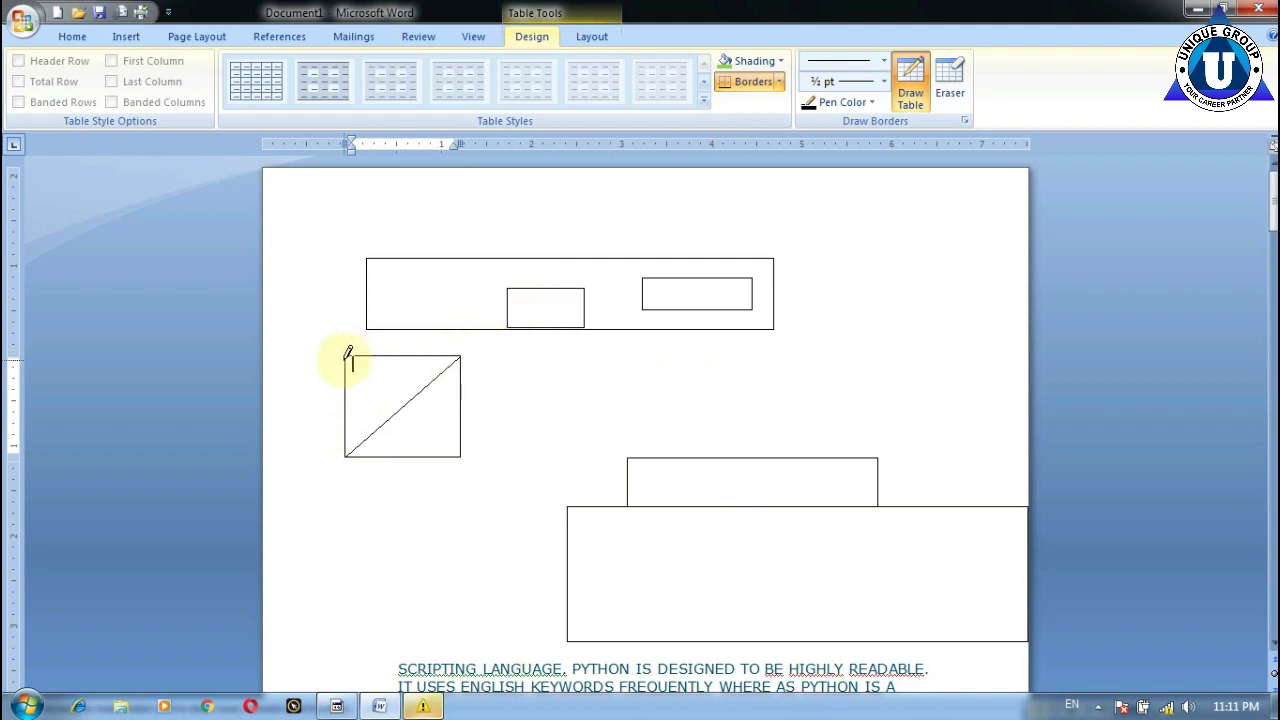
pyautogui.moveTo(349, 355); pyautogui.dragTo(459, 455)
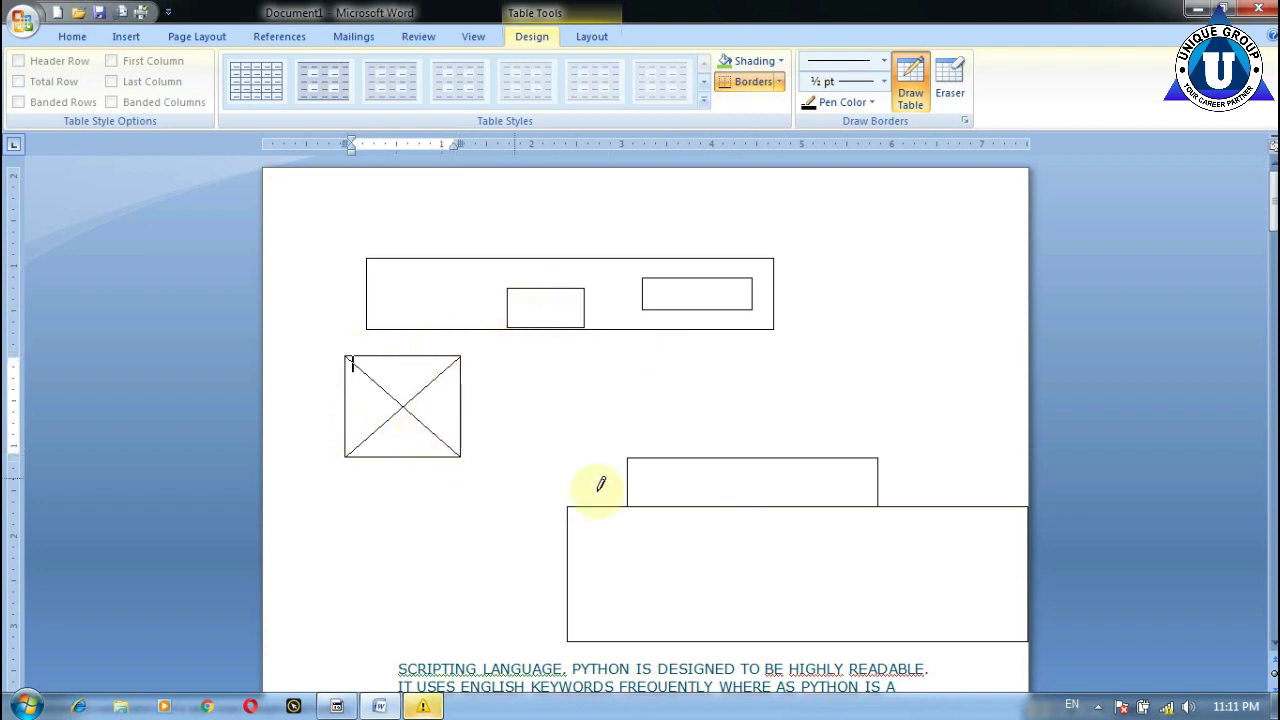
pyautogui.click(668, 416)
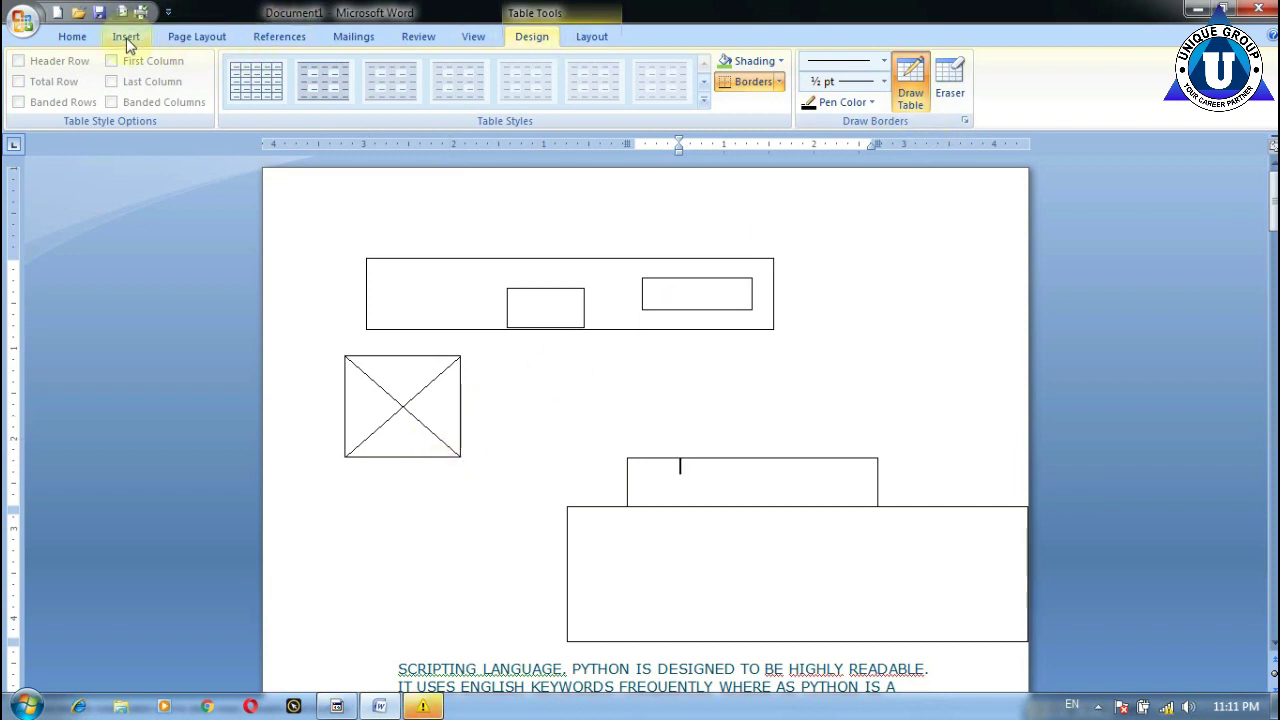
pyautogui.click(127, 38)
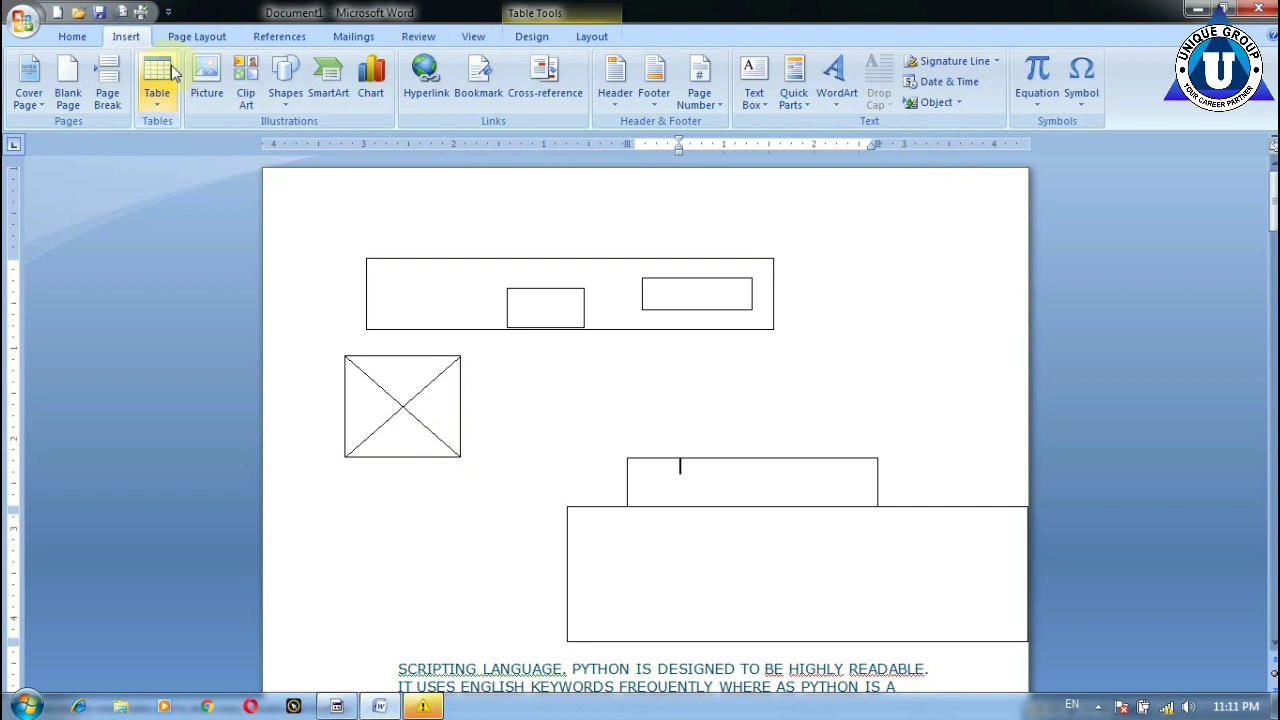
pyautogui.hotkey('ctrl', 'z')
pyautogui.hotkey('ctrl', 'z')
pyautogui.hotkey('ctrl', 'z')
pyautogui.hotkey('ctrl', 'z')
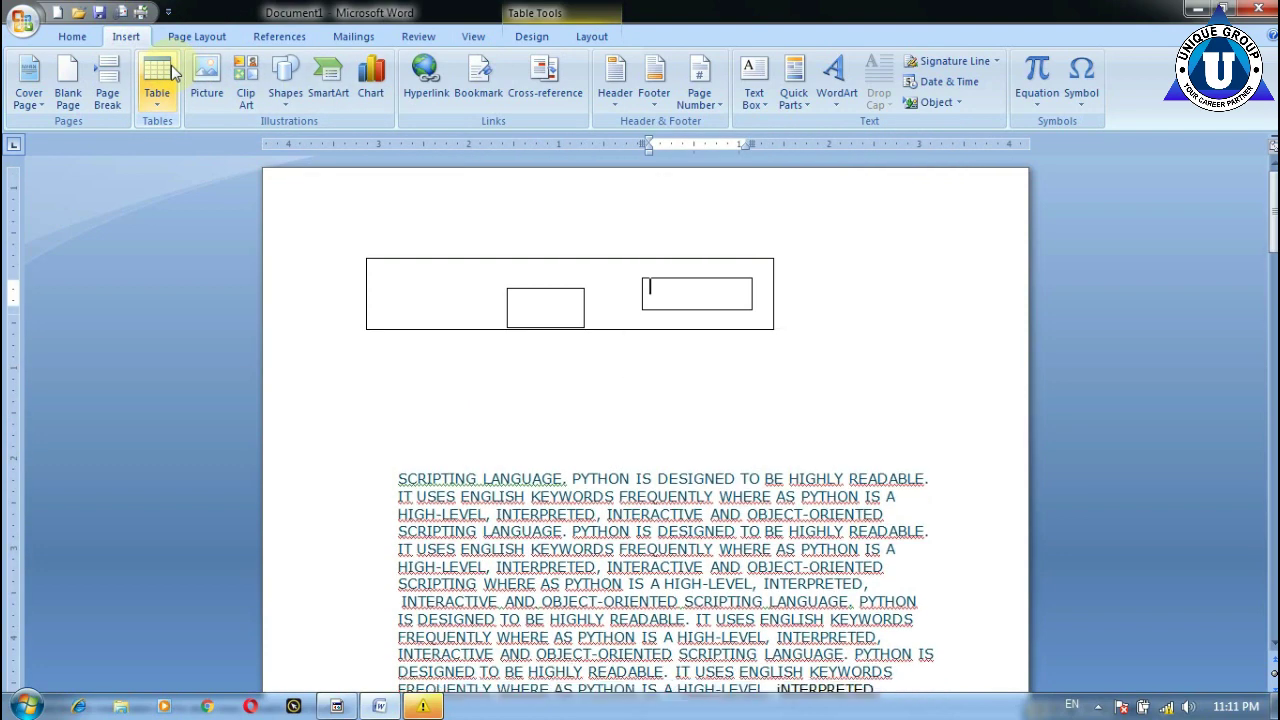
pyautogui.hotkey('ctrl', 'z')
pyautogui.hotkey('ctrl', 'z')
pyautogui.hotkey('ctrl', 'z')
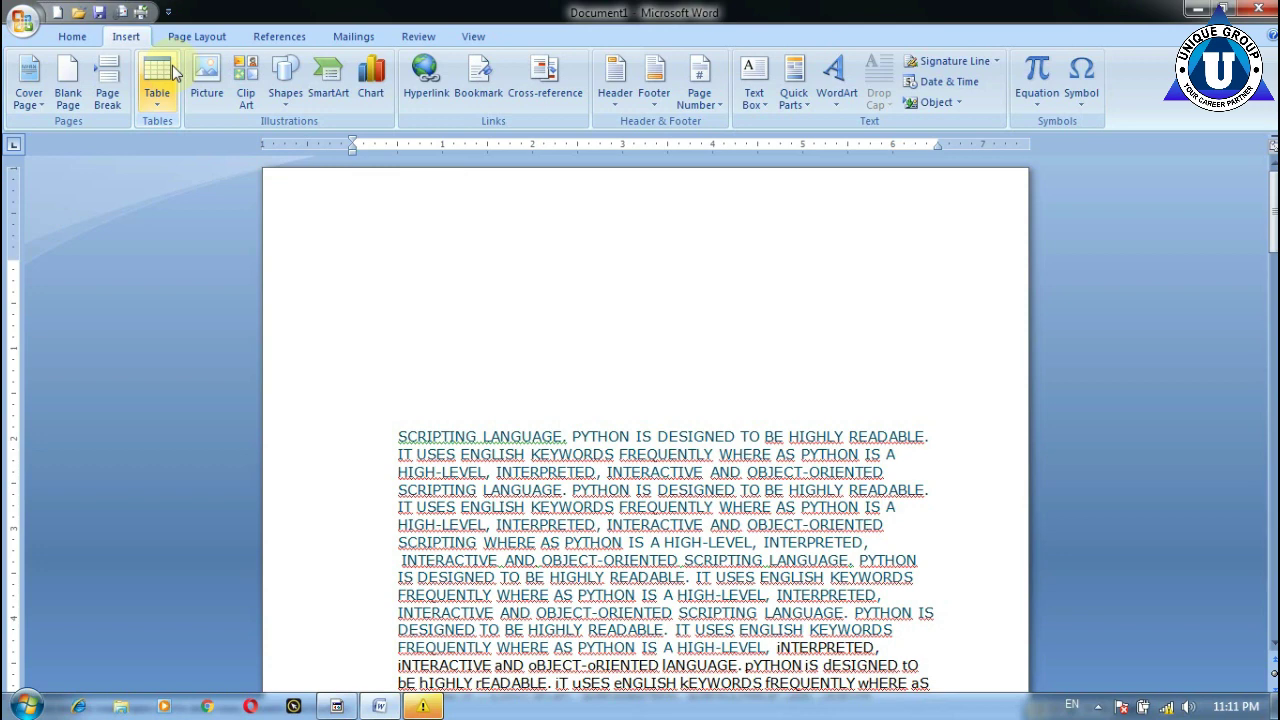
# In Insert Picture, look through Local Disk (D:), Local Disk (E:) and the Pictures library.
pyautogui.click(204, 78)
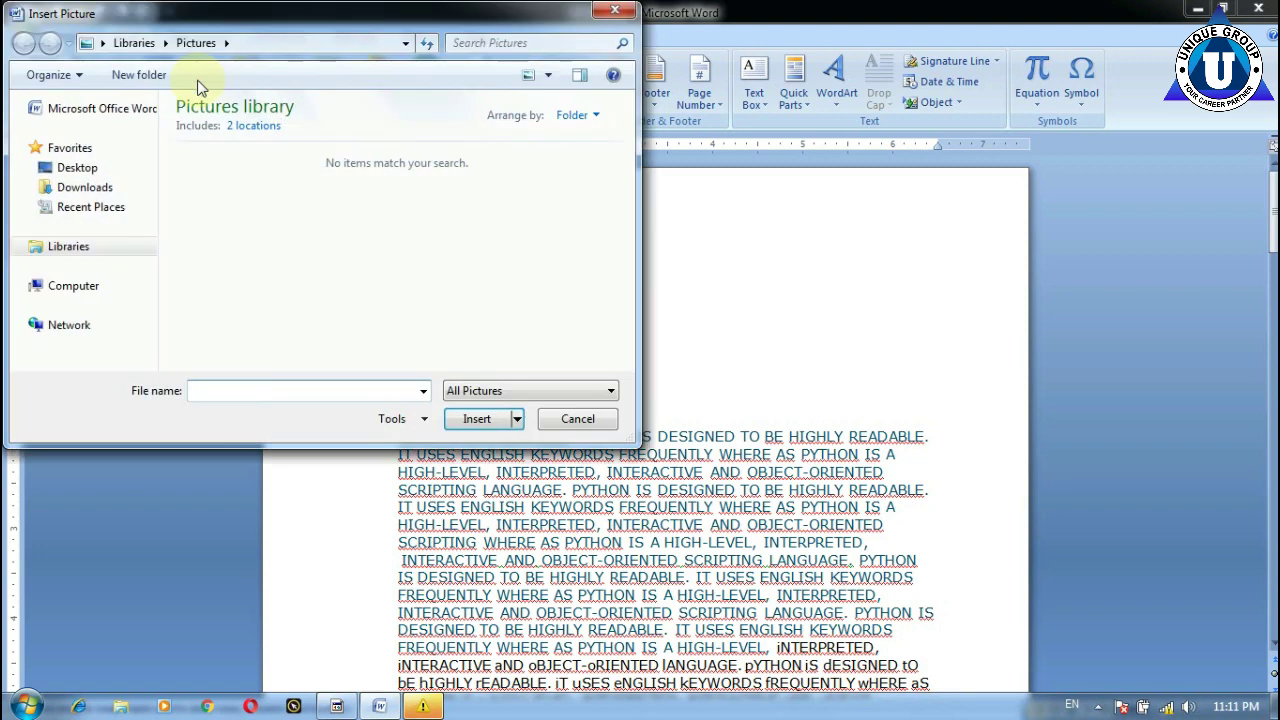
pyautogui.scroll(-1, 151, 228)
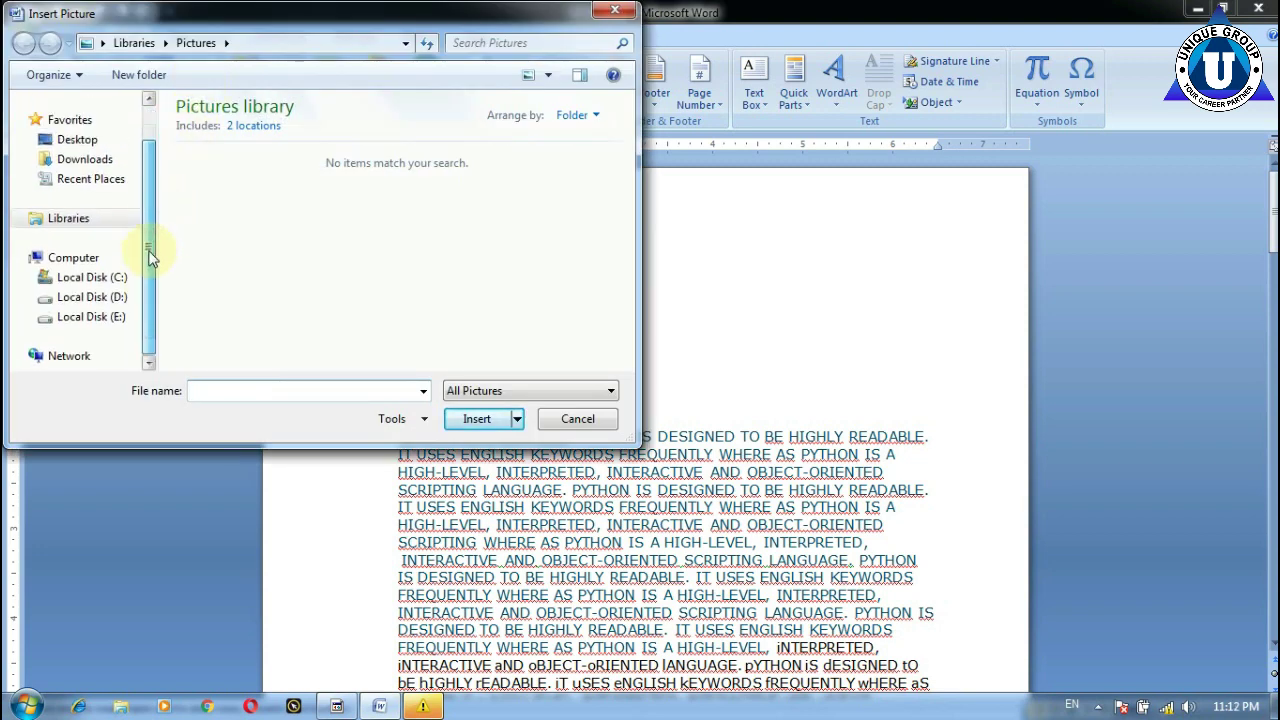
pyautogui.click(100, 297)
pyautogui.click(100, 316)
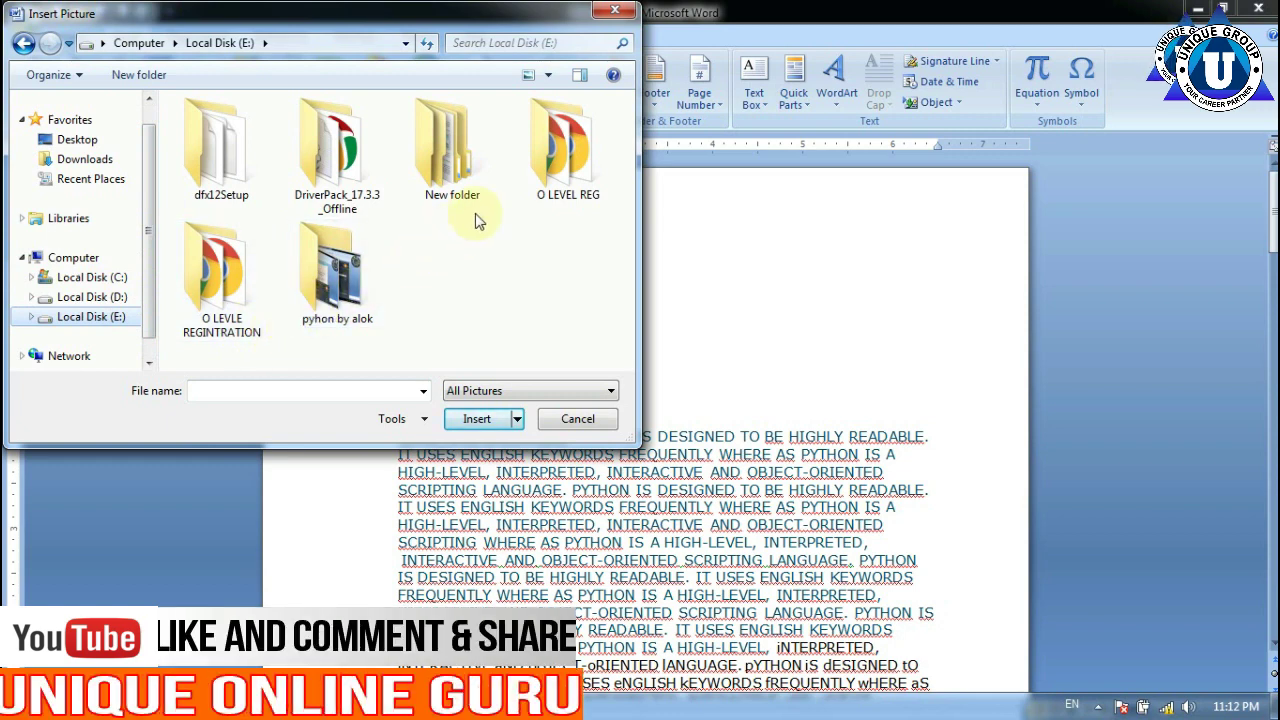
pyautogui.click(100, 297)
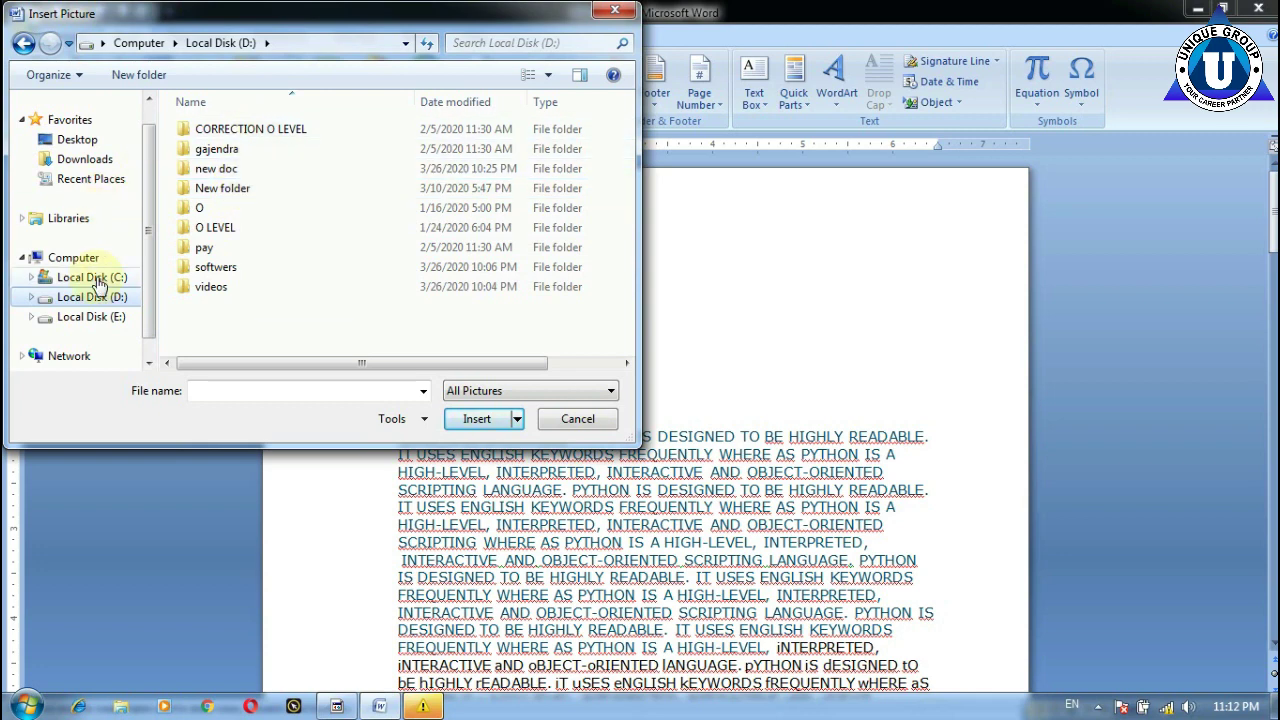
pyautogui.click(80, 219)
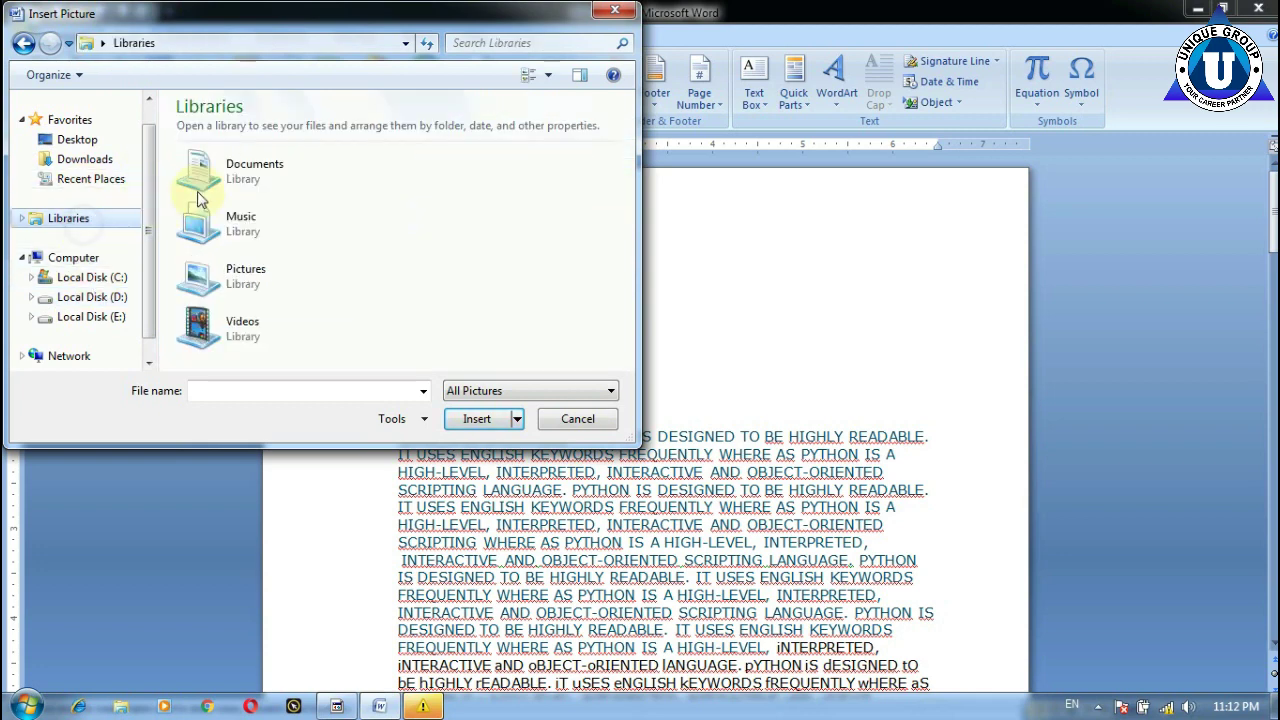
pyautogui.doubleClick(250, 268)
pyautogui.click(23, 43)
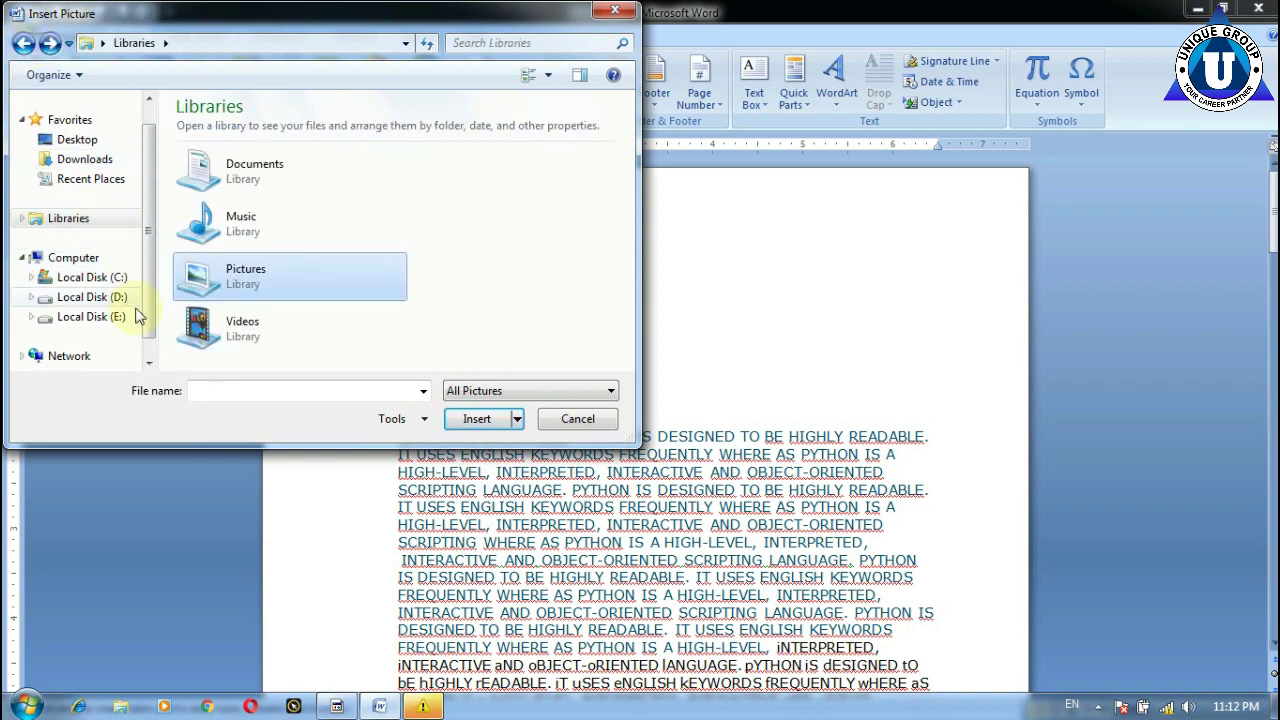
# Insert the scanned registration form image from the student folder under E: > New folder.
pyautogui.click(91, 316)
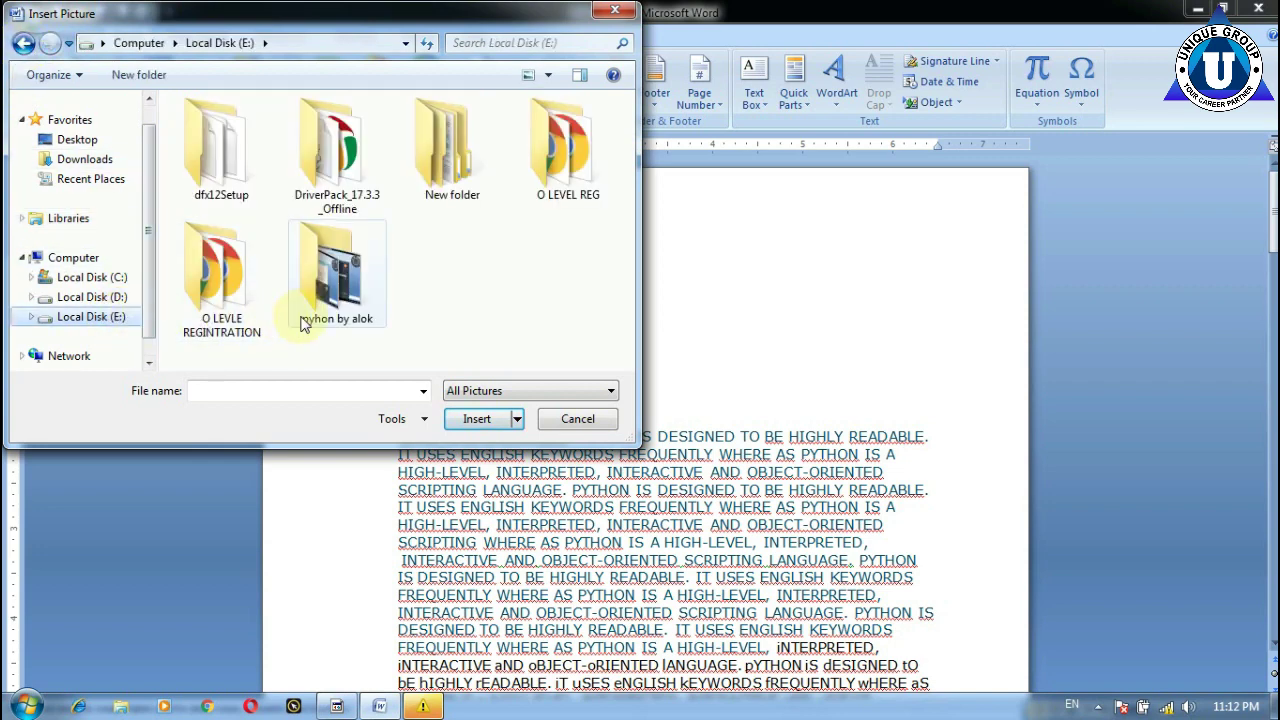
pyautogui.doubleClick(302, 320)
pyautogui.click(23, 43)
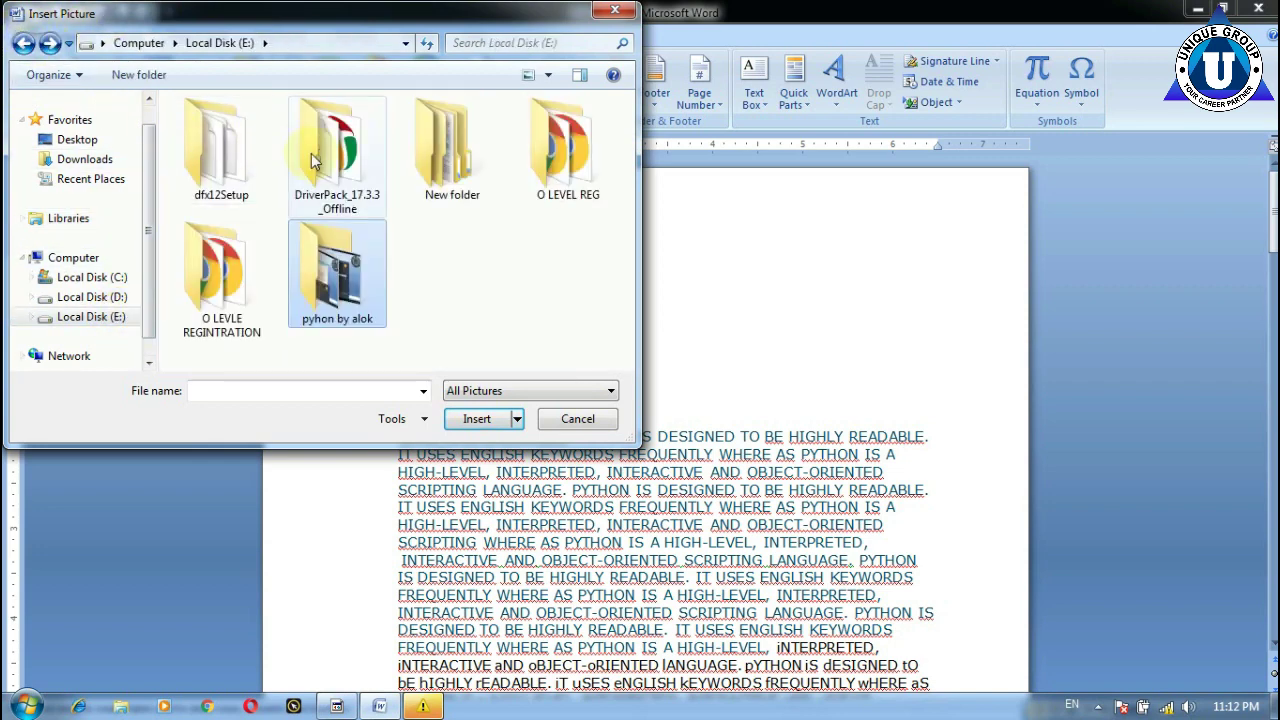
pyautogui.doubleClick(452, 155)
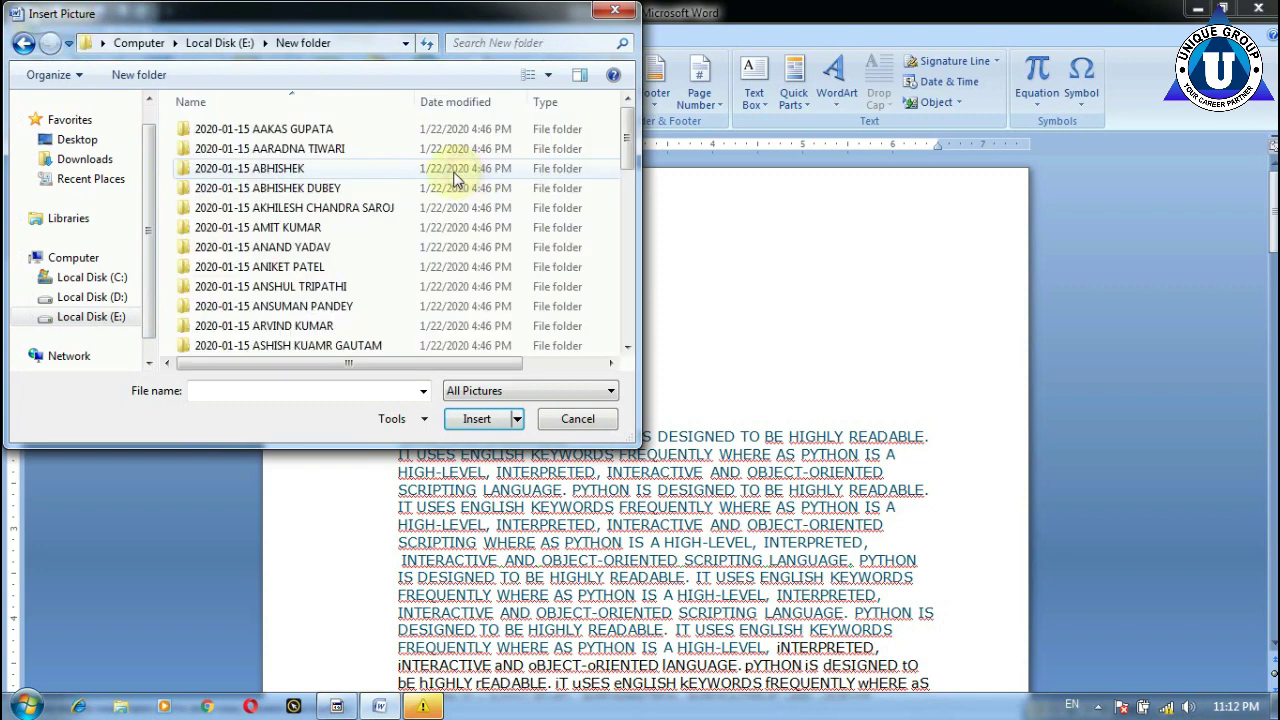
pyautogui.doubleClick(240, 158)
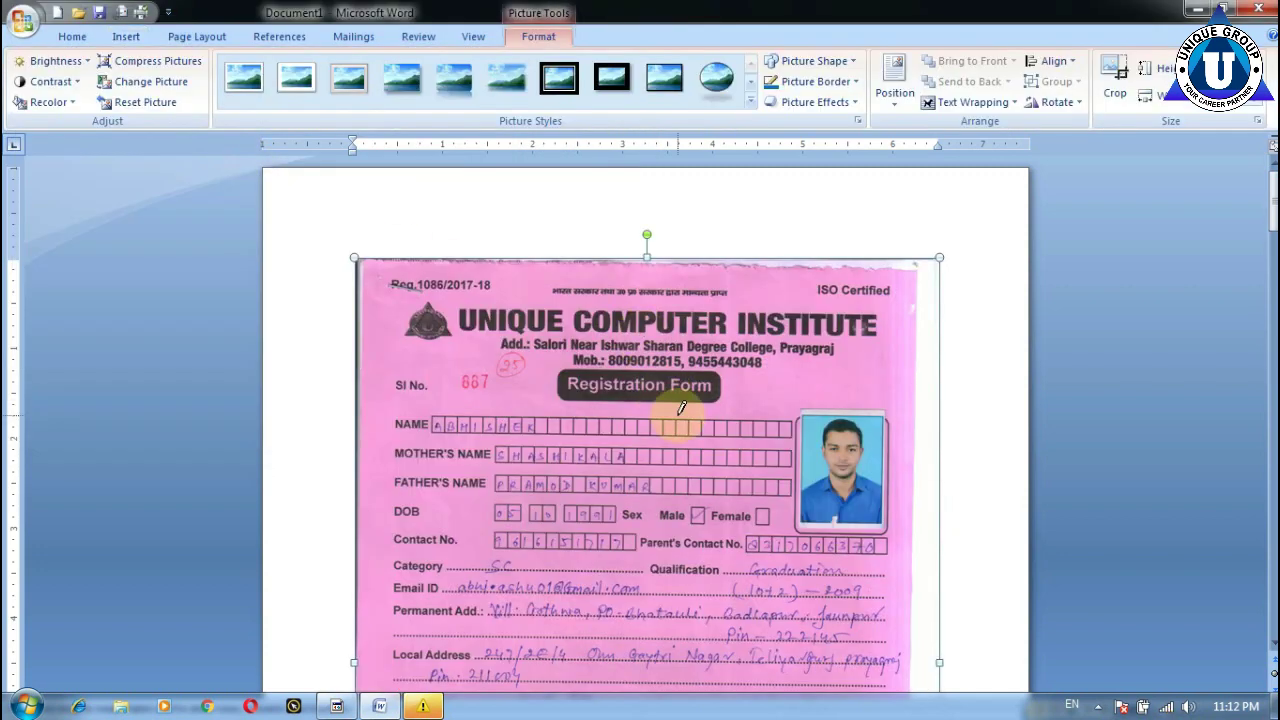
# Undo the stray table cell and give the registration-form picture a black-framed picture style.
pyautogui.scroll(-5, 677, 412)
pyautogui.scroll(-5, 677, 412)
pyautogui.scroll(10, 640, 390)
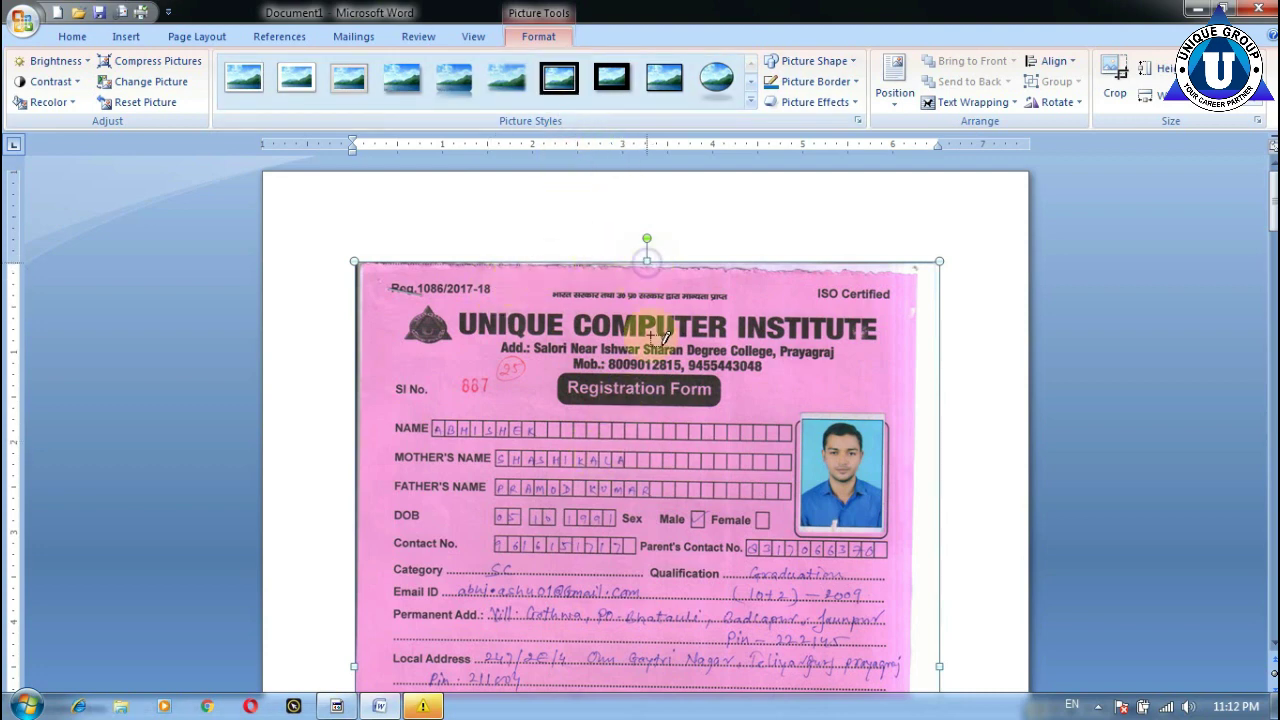
pyautogui.moveTo(646, 262); pyautogui.dragTo(666, 376)
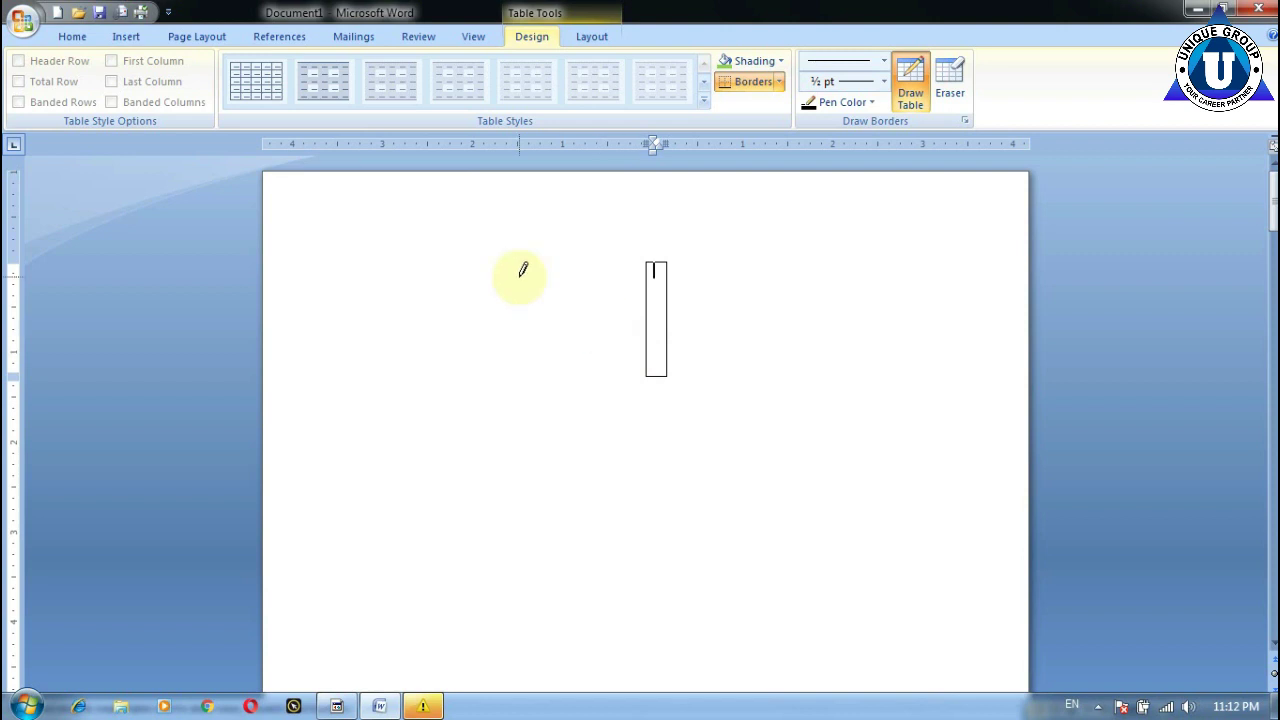
pyautogui.hotkey('ctrl', 'z')
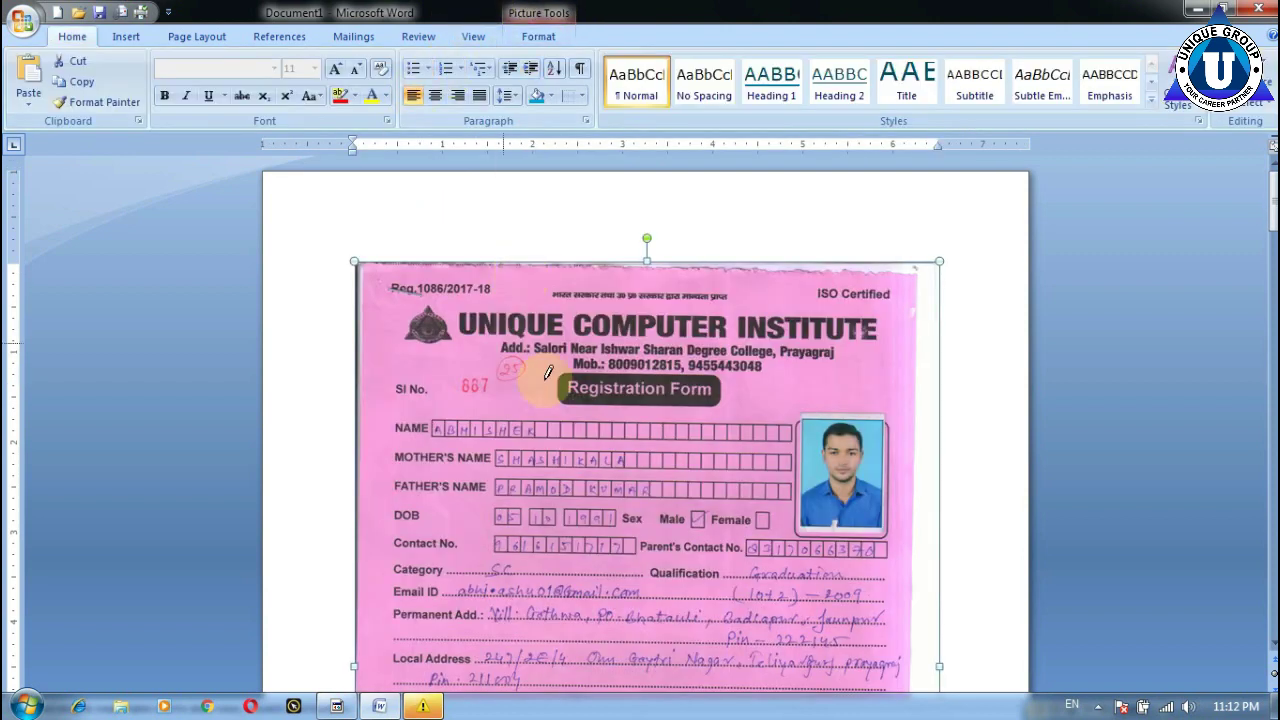
pyautogui.doubleClick(548, 378)
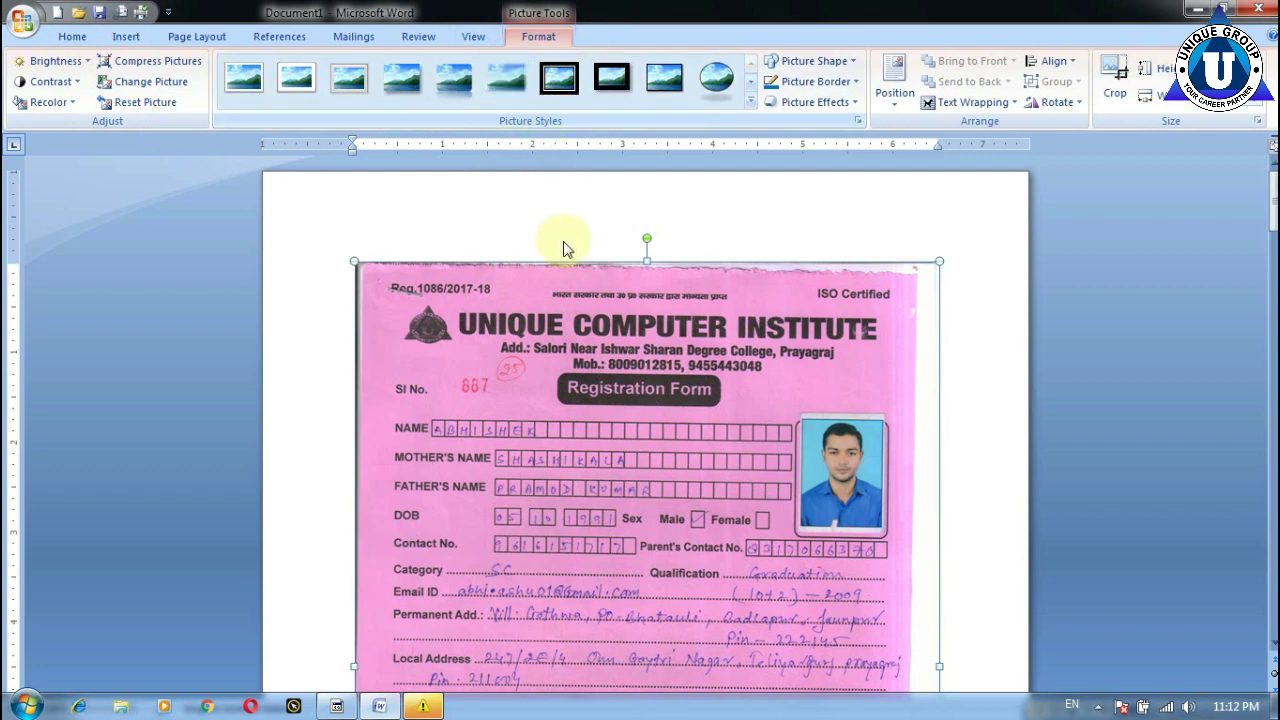
pyautogui.click(298, 83)
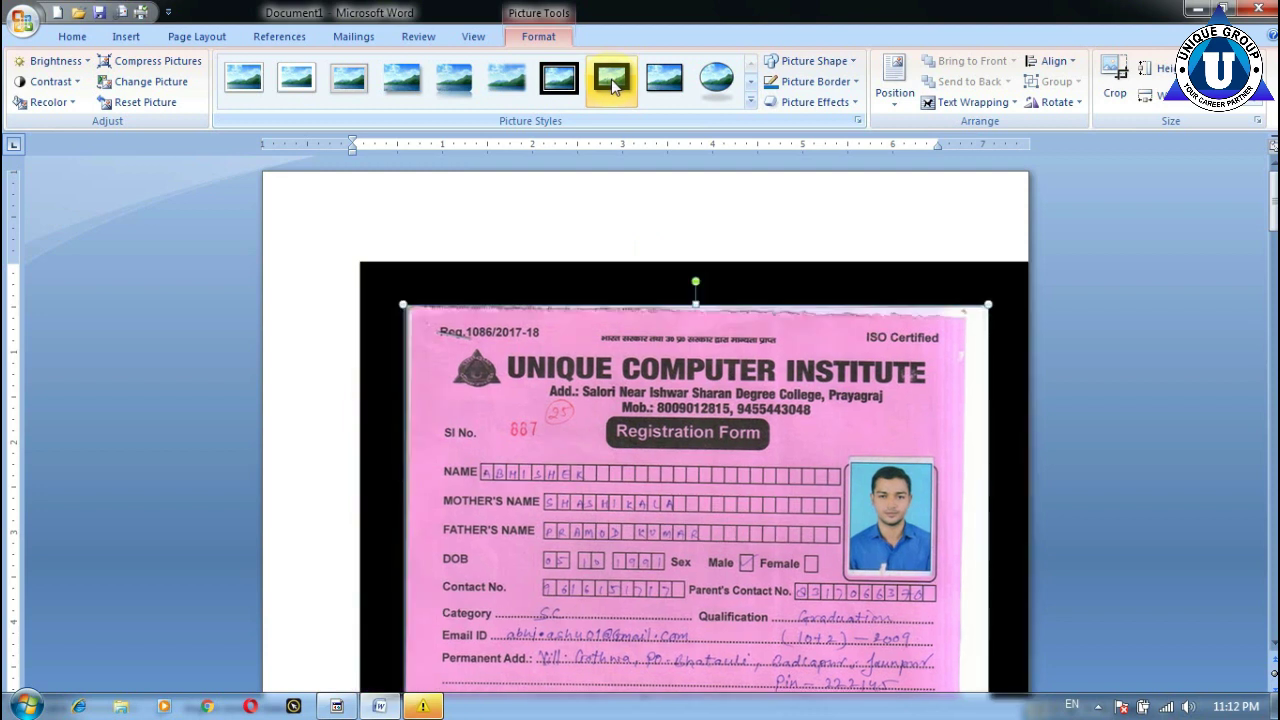
# Apply the black-bordered oval picture style and shrink the form picture's height to fit.
pyautogui.click(713, 80)
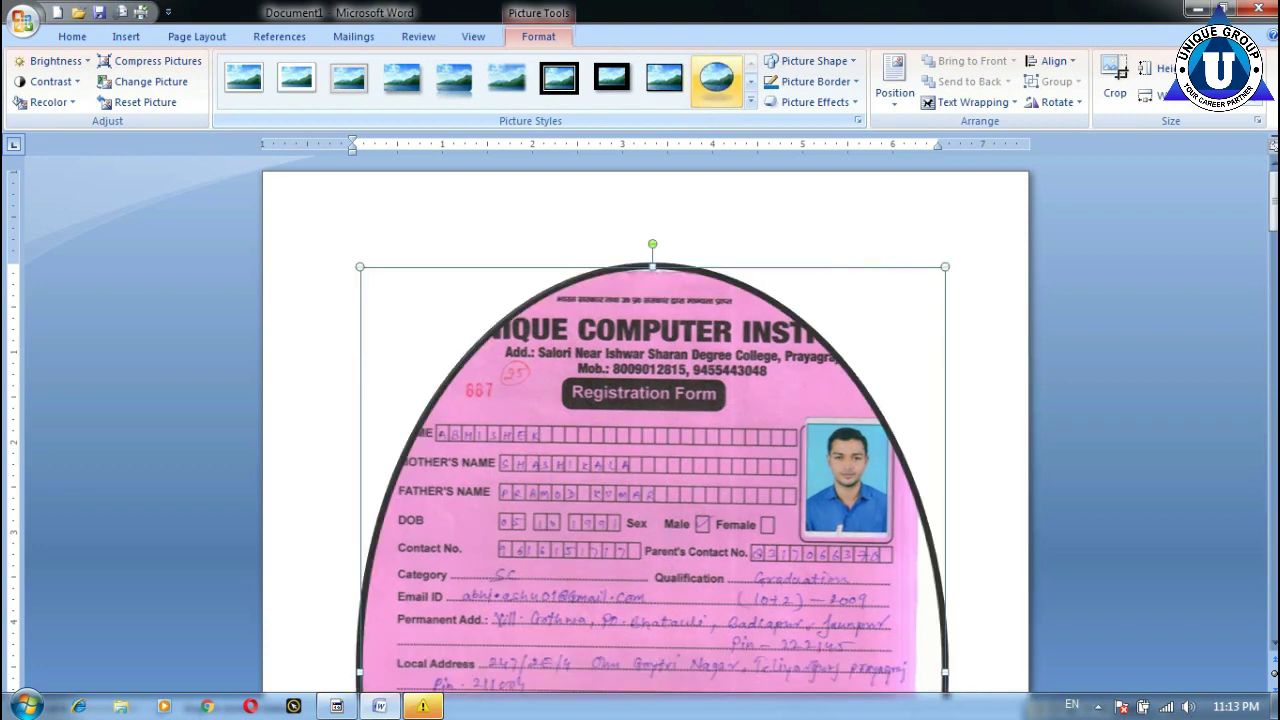
pyautogui.moveTo(1273, 205)
pyautogui.mouseDown()
pyautogui.moveTo(1273, 245)
pyautogui.moveTo(1273, 195)
pyautogui.mouseUp()
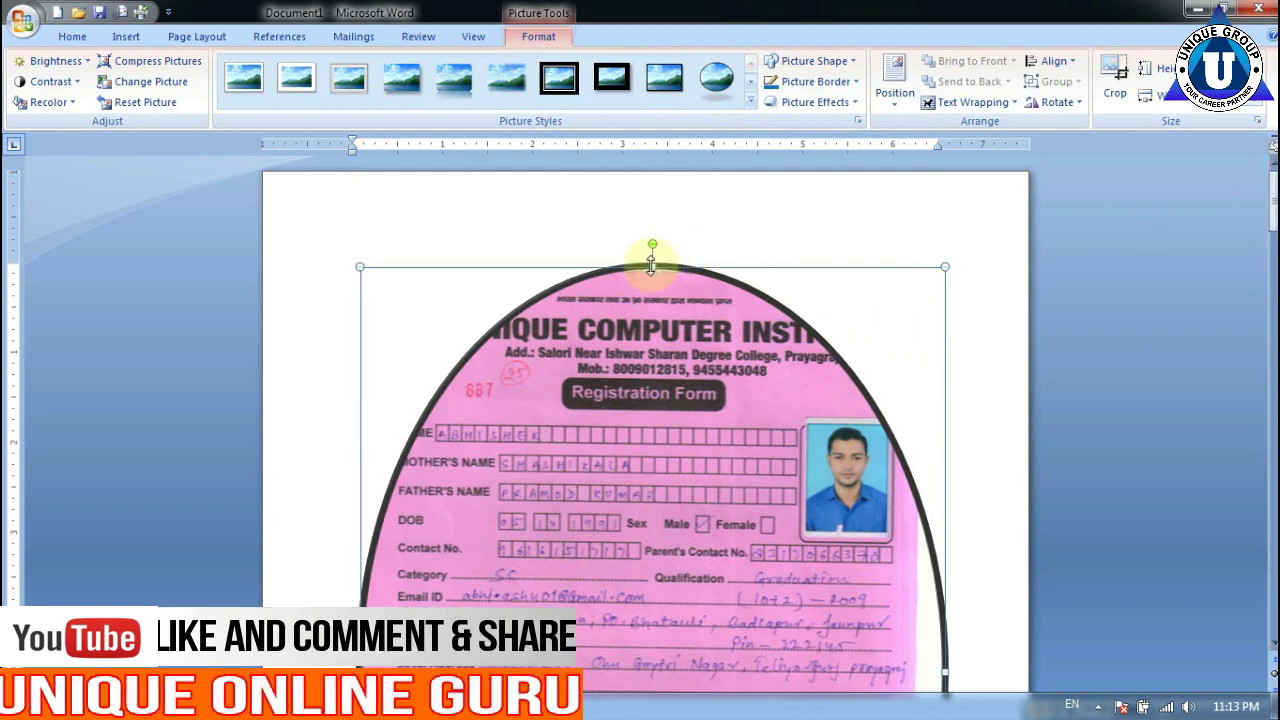
pyautogui.moveTo(650, 592); pyautogui.dragTo(648, 634)
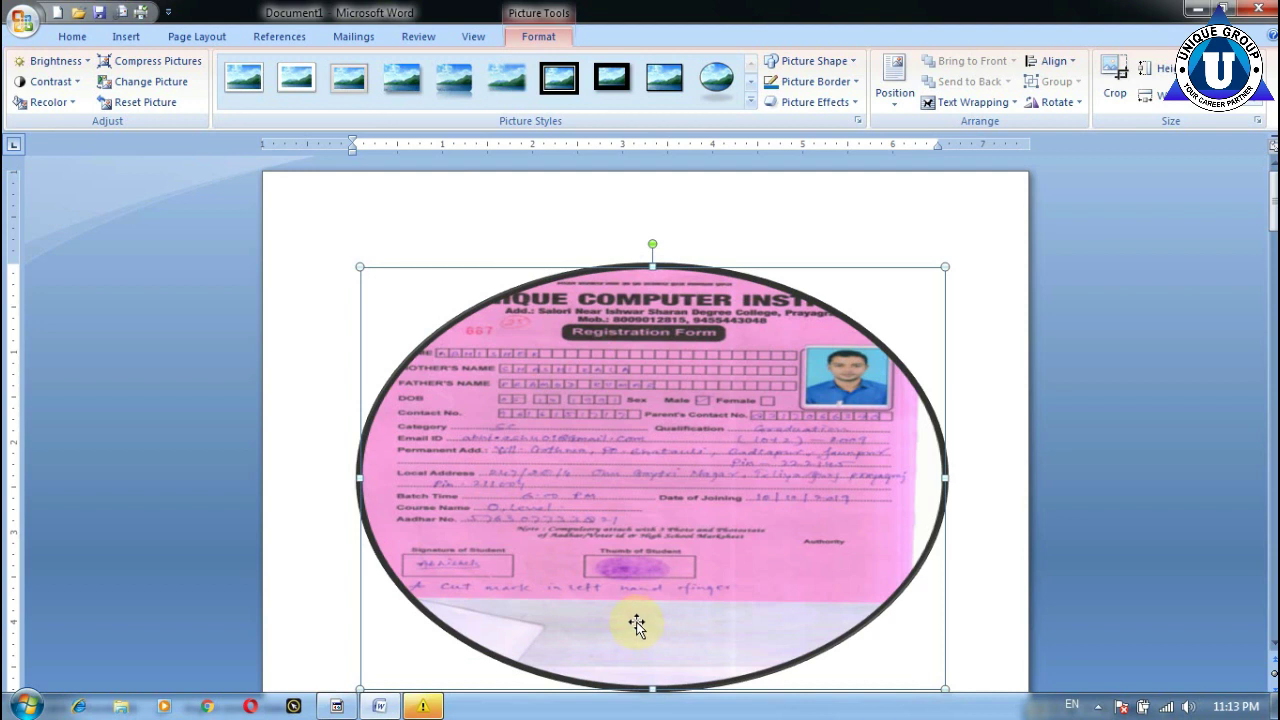
pyautogui.click(128, 37)
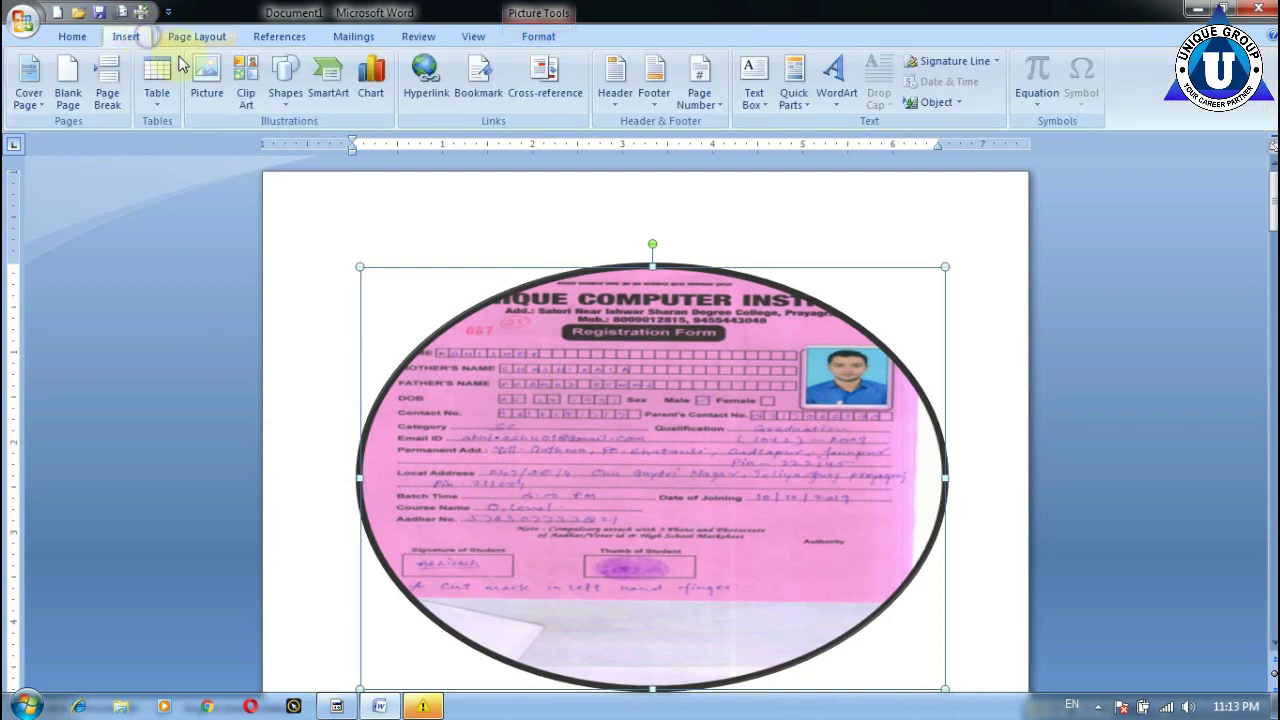
# Delete the oval registration-form picture with the Clip Art pane open.
pyautogui.click(257, 111)
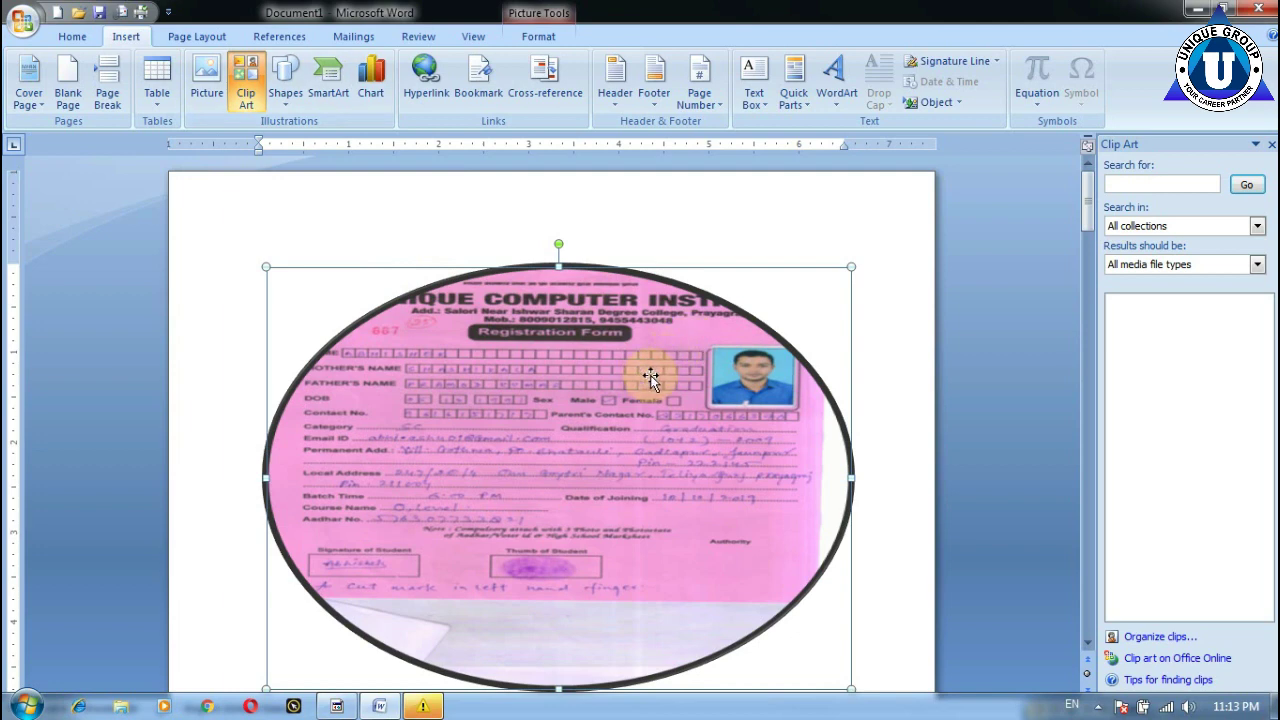
pyautogui.press('Delete')
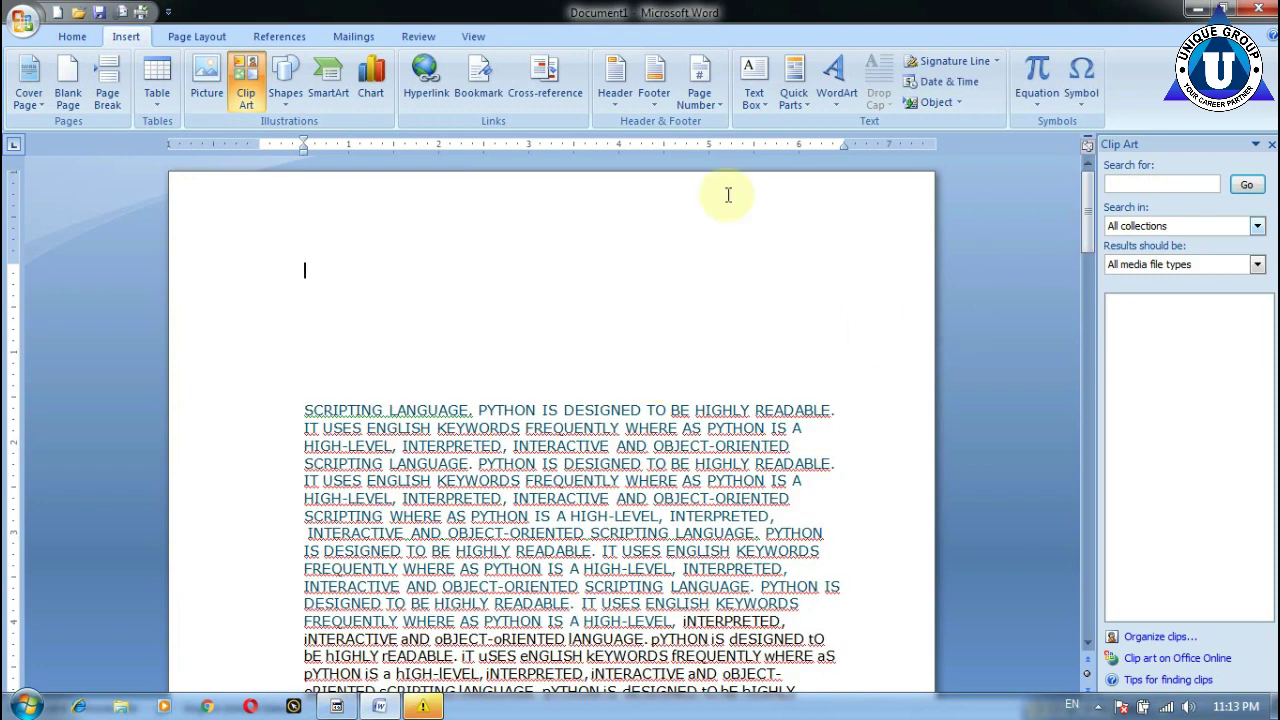
pyautogui.click(245, 90)
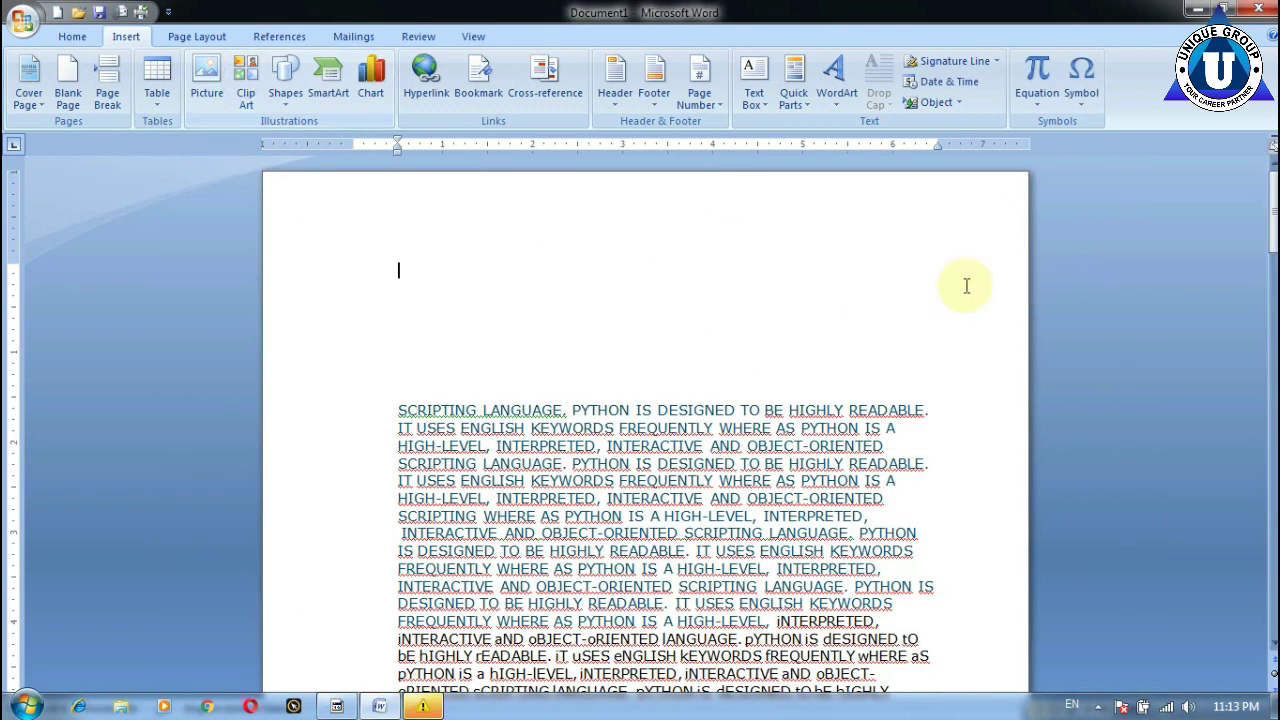
pyautogui.click(245, 95)
# Search clip art across all collections and all media types.
pyautogui.click(1128, 228)
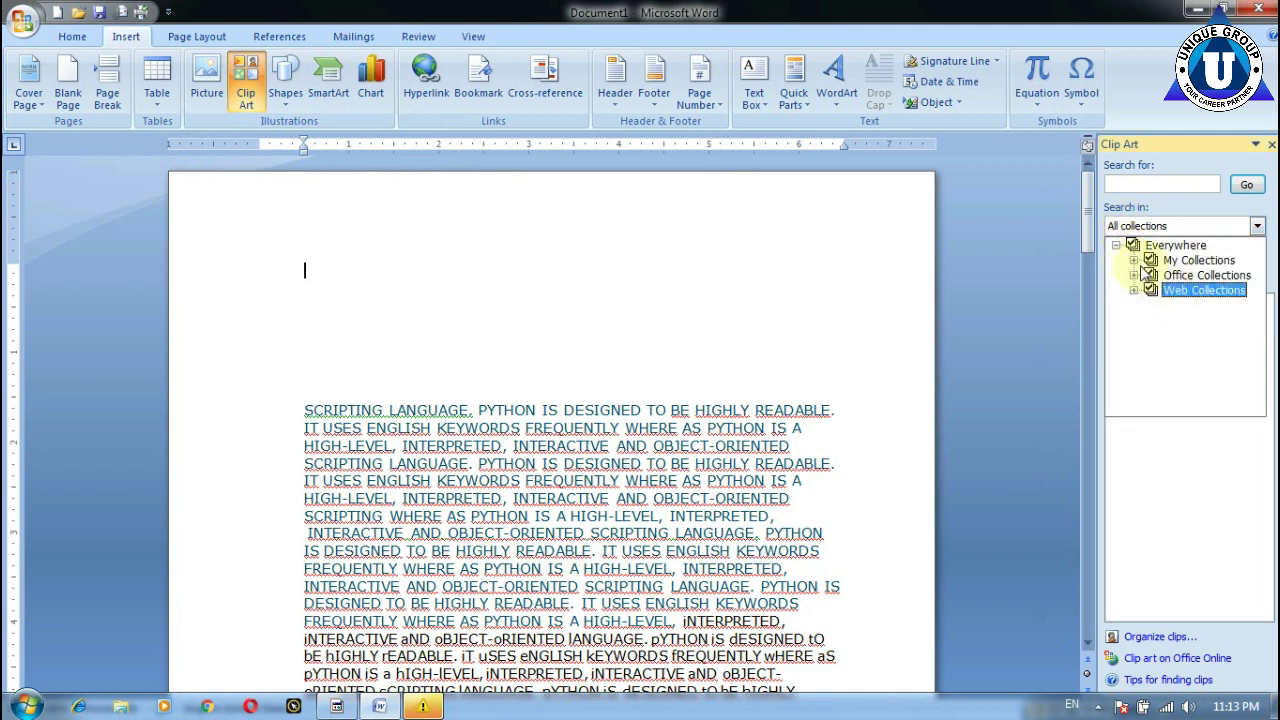
pyautogui.click(1190, 478)
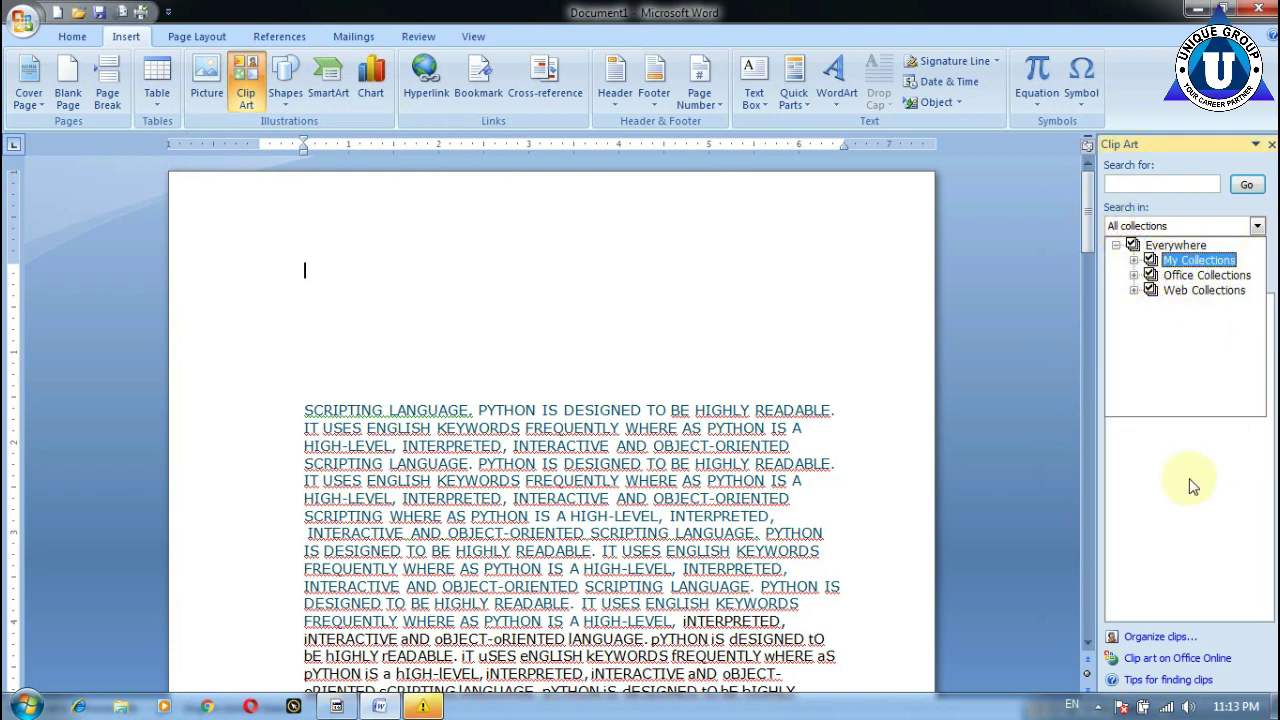
pyautogui.click(1185, 265)
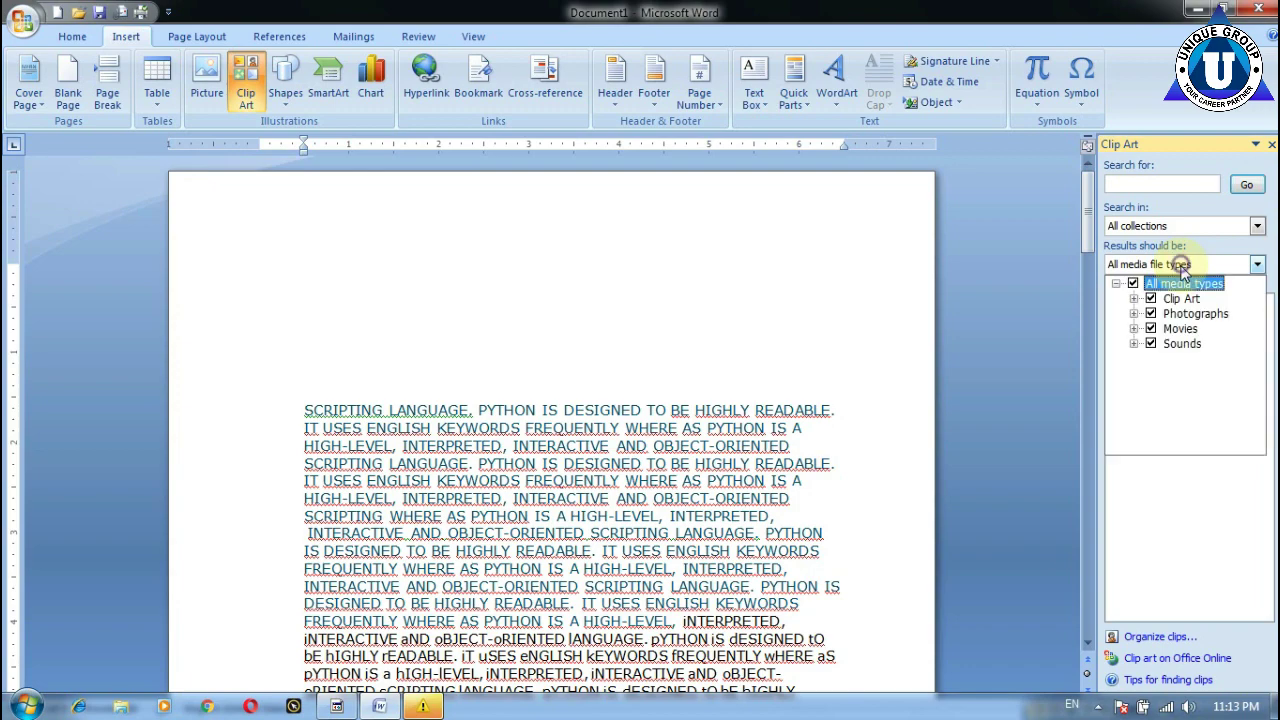
pyautogui.click(1181, 344)
pyautogui.click(1177, 512)
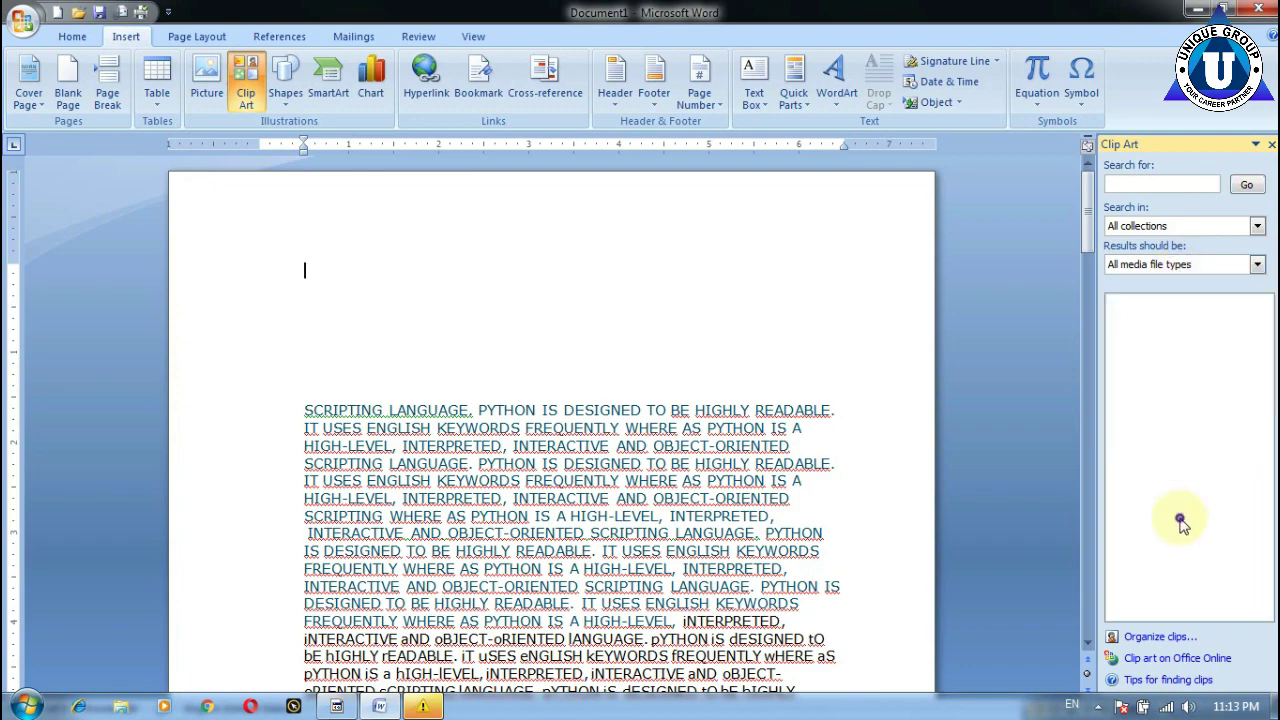
pyautogui.scroll(-4, 1177, 400)
pyautogui.scroll(4, 1177, 400)
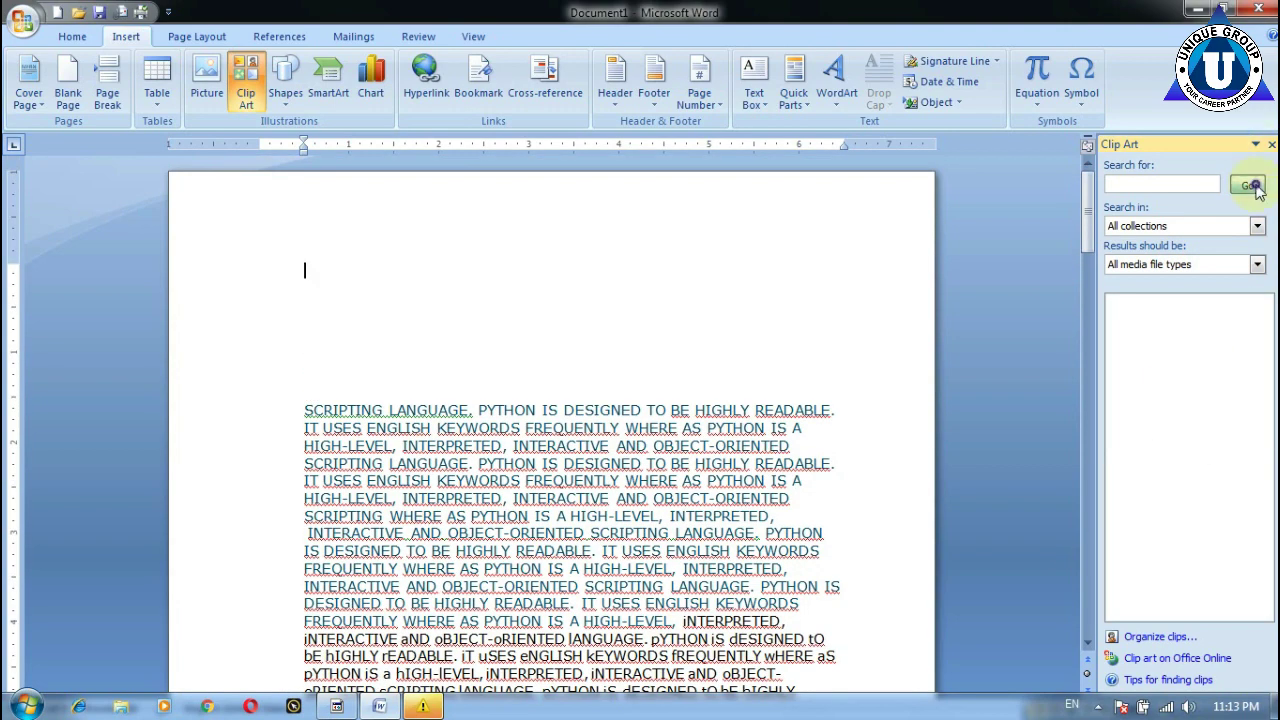
pyautogui.click(1256, 188)
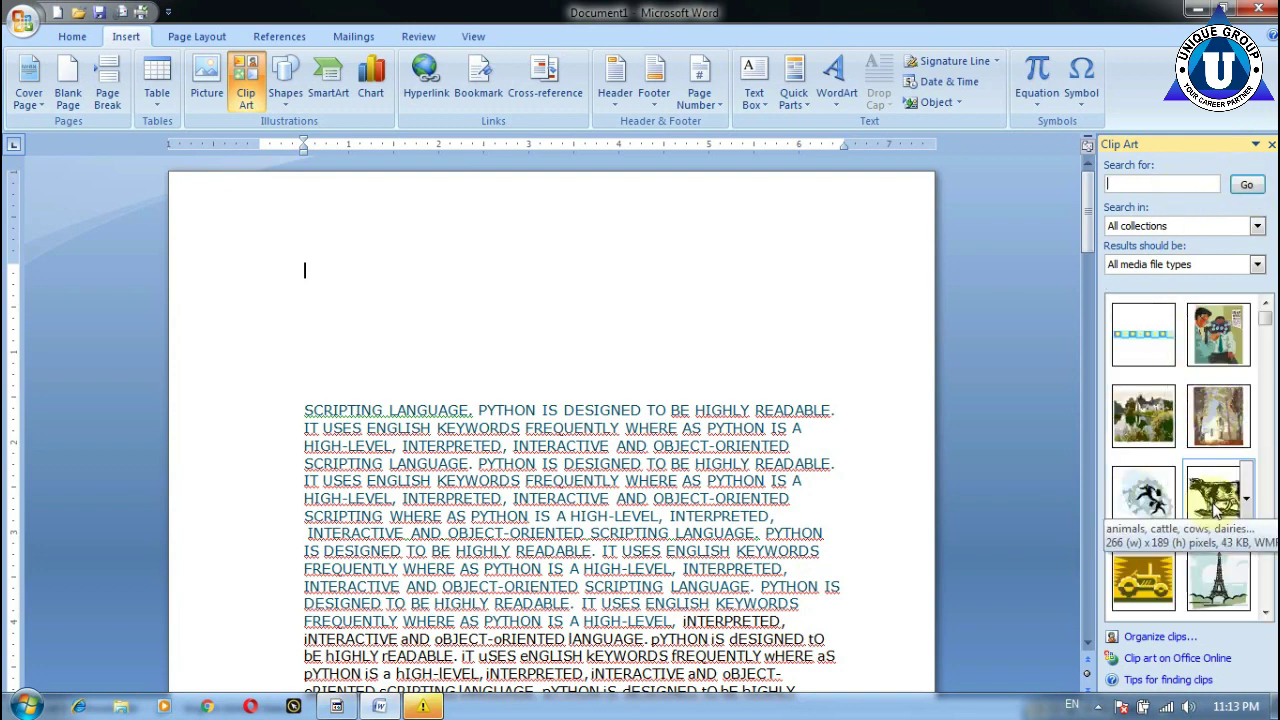
# Insert the cow clip art, delete the duplicate, and enlarge the remaining cow.
pyautogui.doubleClick(1218, 497)
pyautogui.click(705, 378)
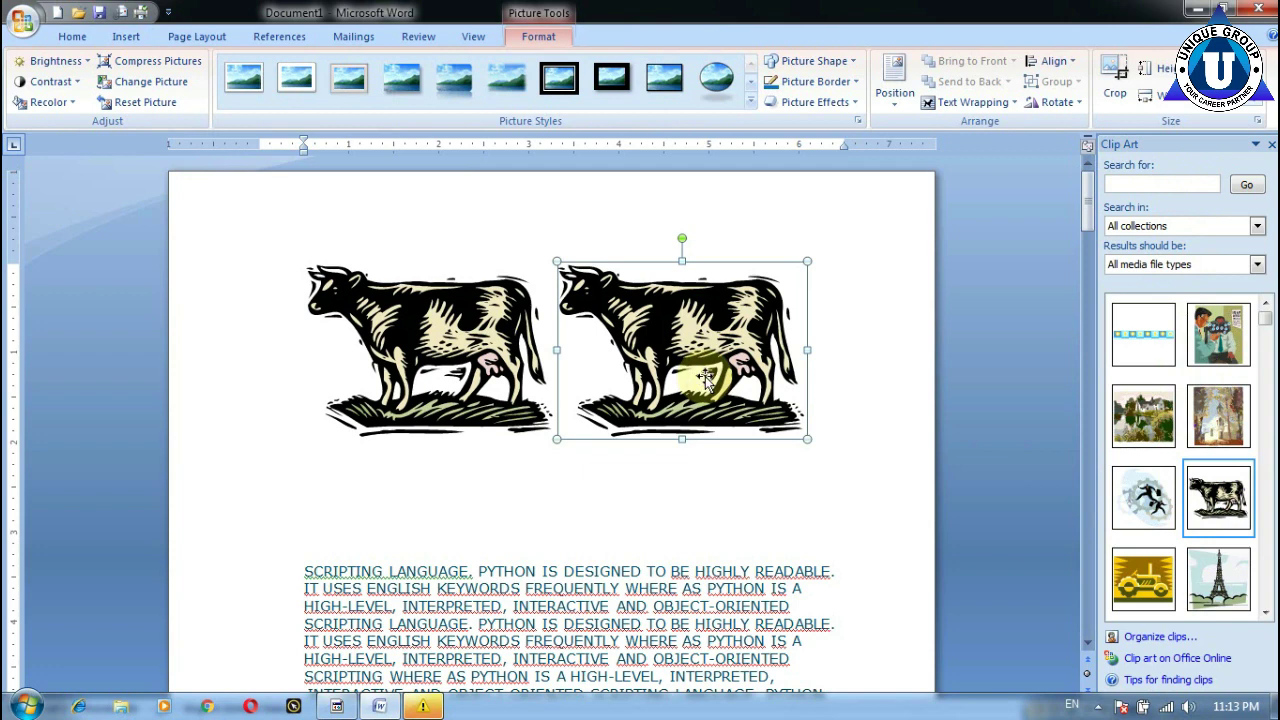
pyautogui.press('Delete')
pyautogui.click(540, 400)
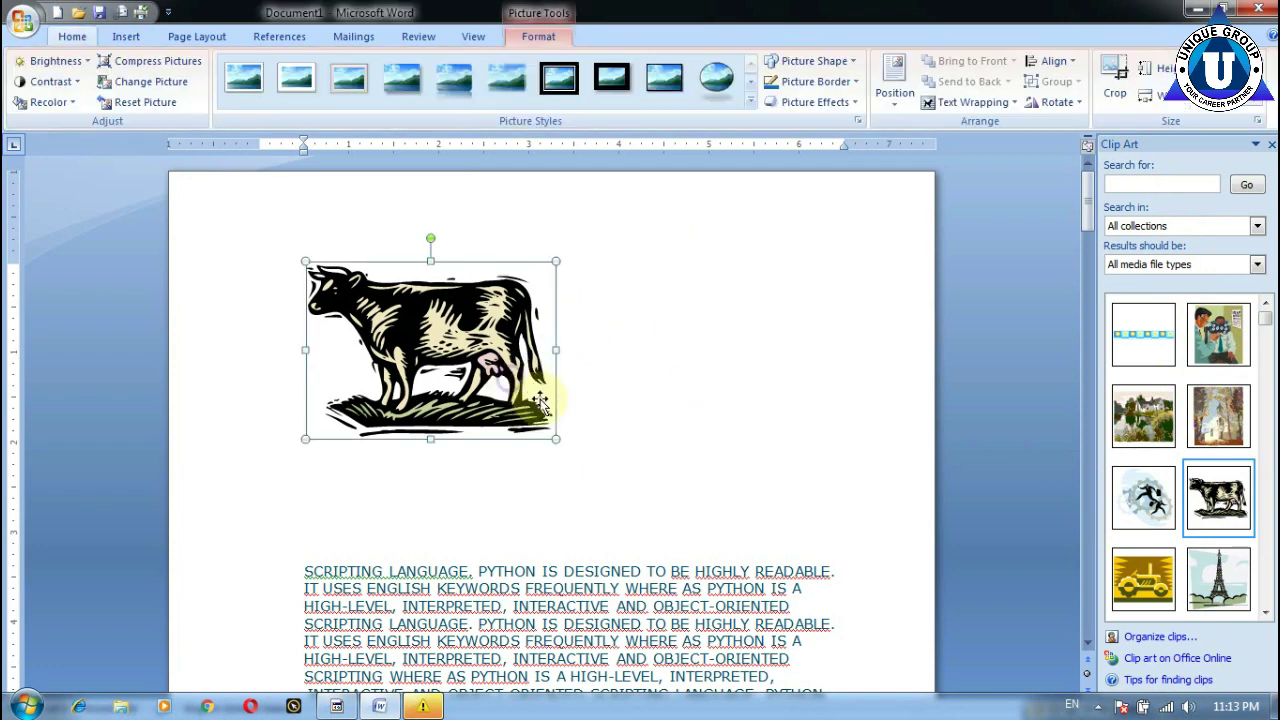
pyautogui.moveTo(557, 437)
pyautogui.mouseDown()
pyautogui.moveTo(714, 566)
pyautogui.moveTo(730, 565)
pyautogui.moveTo(529, 417)
pyautogui.mouseUp()
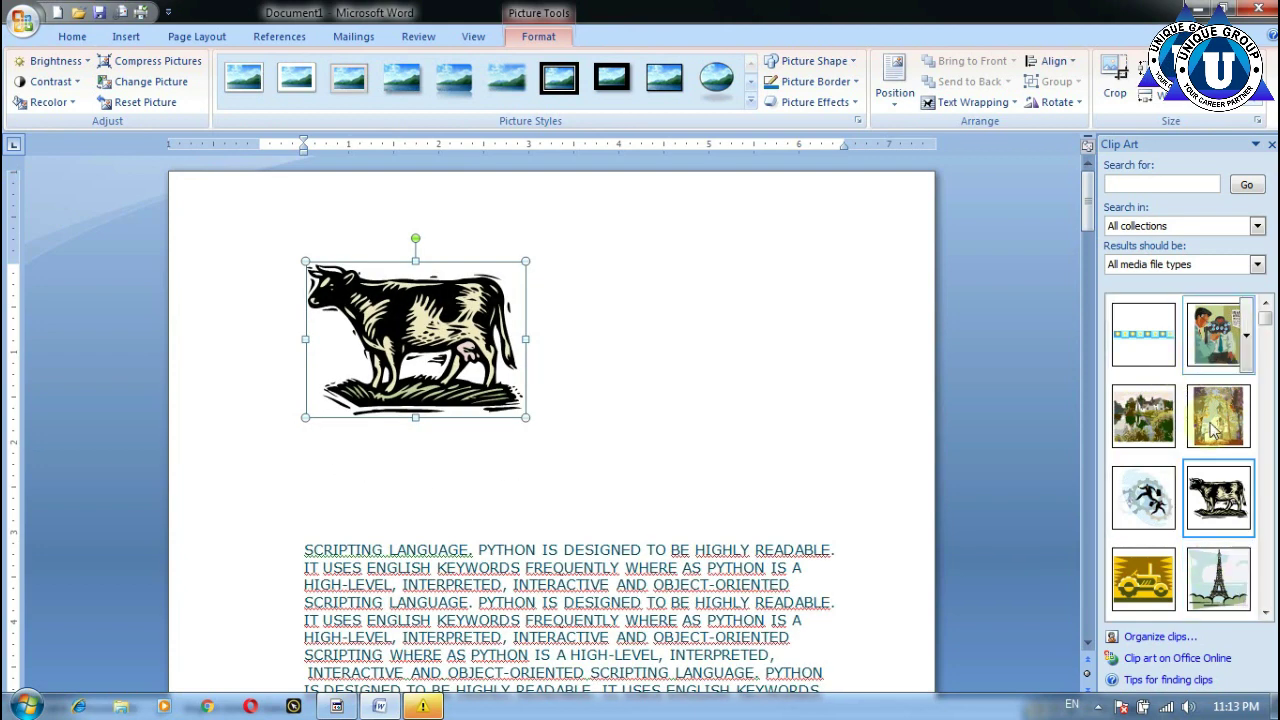
# Try tractor and house clip art, undo them, and paste a second cow beside the first.
pyautogui.click(1143, 578)
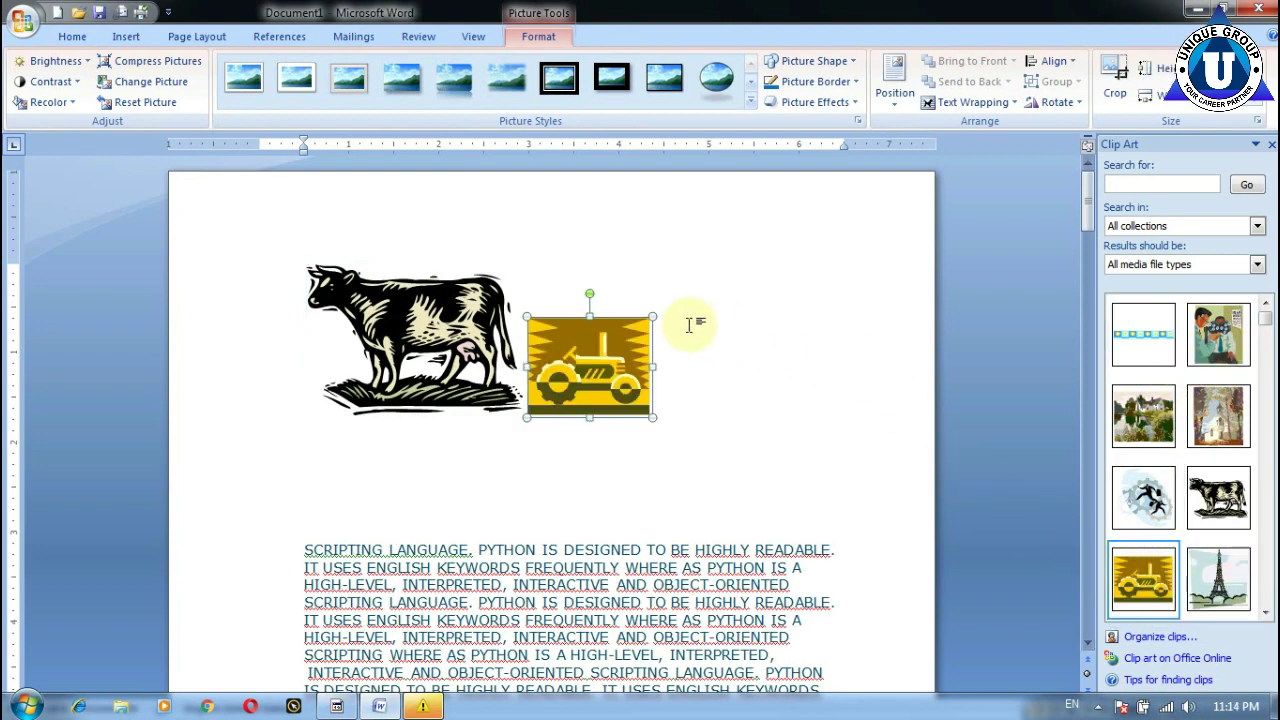
pyautogui.moveTo(656, 316); pyautogui.dragTo(923, 214)
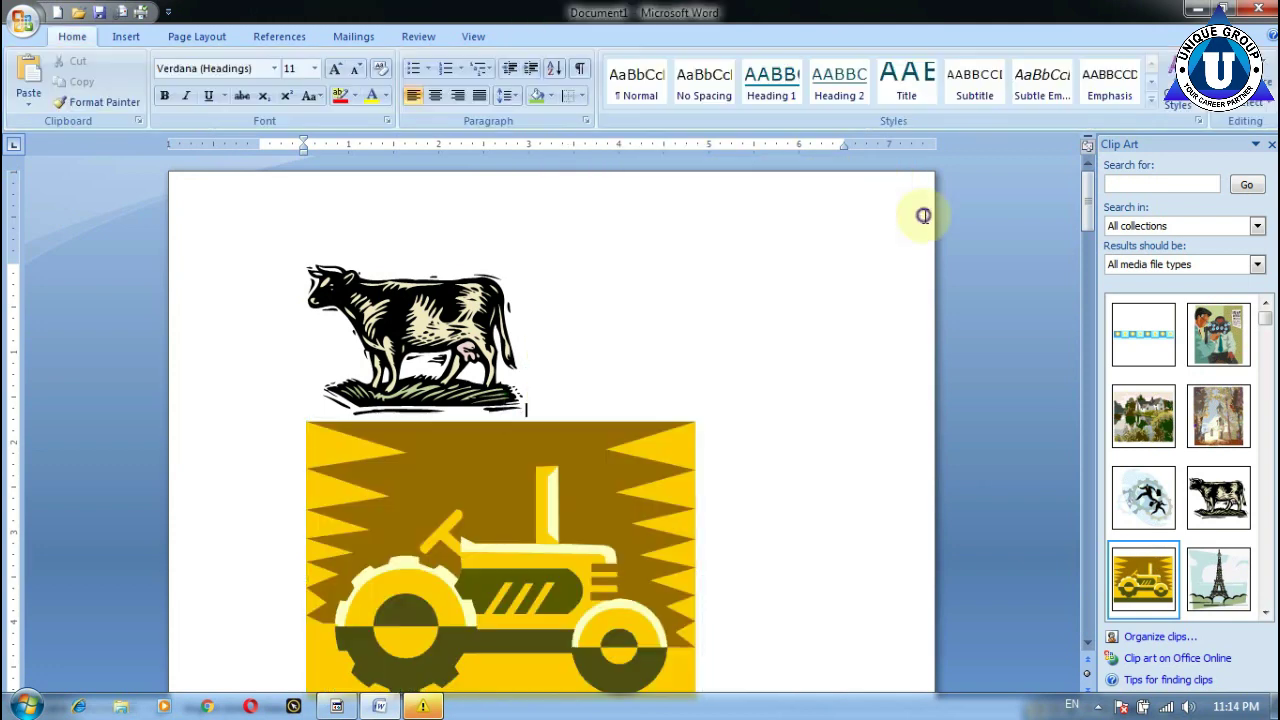
pyautogui.click(1143, 420)
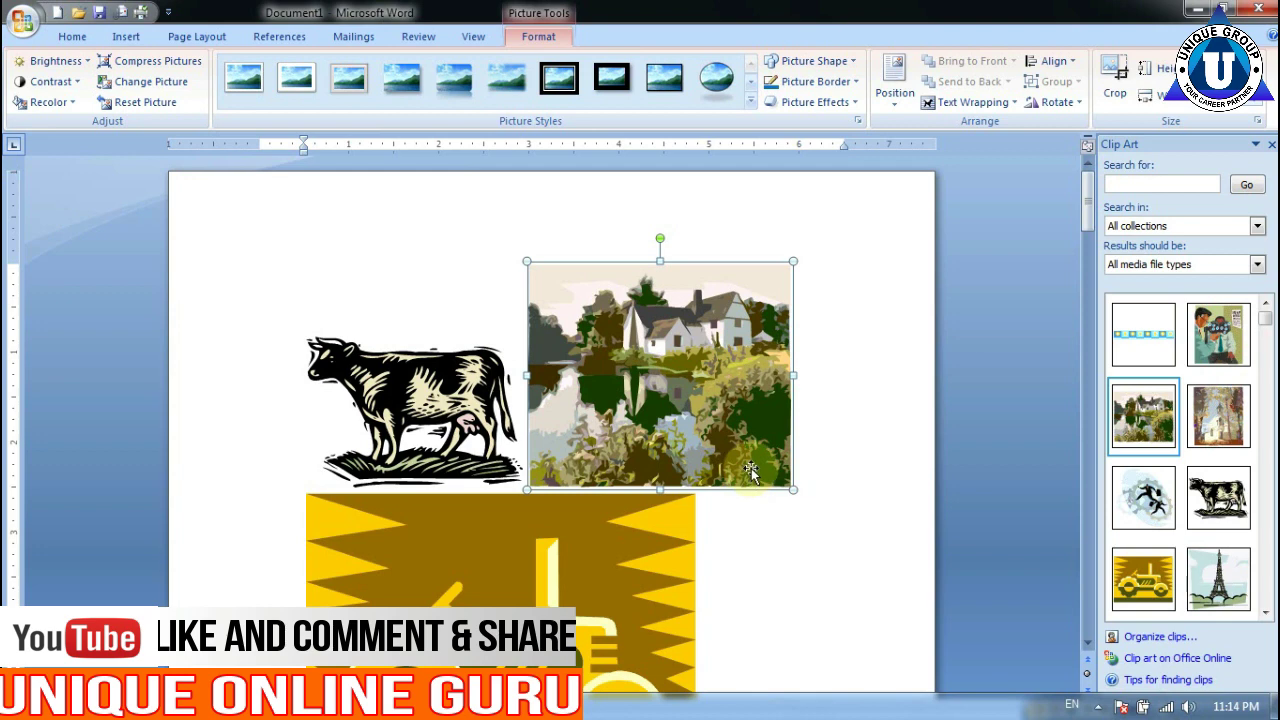
pyautogui.hotkey('ctrl', 'z')
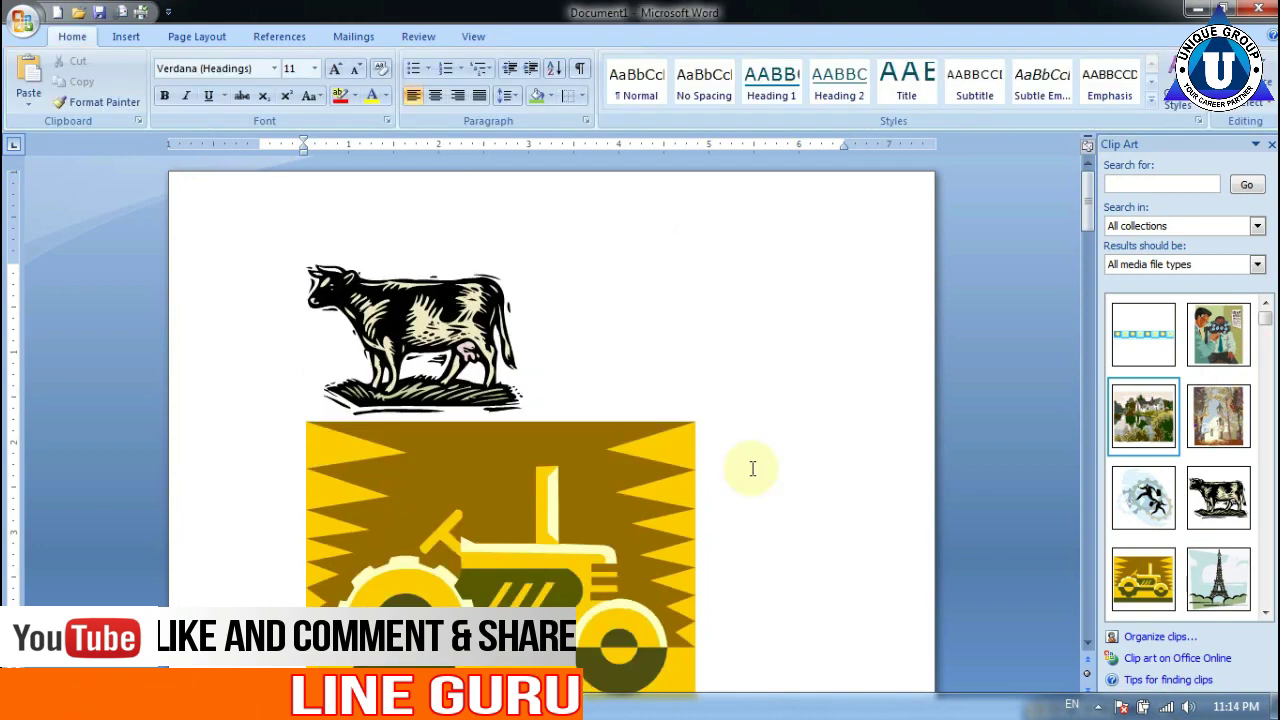
pyautogui.hotkey('ctrl', 'z')
pyautogui.hotkey('ctrl', 'z')
pyautogui.hotkey('ctrl', 'z')
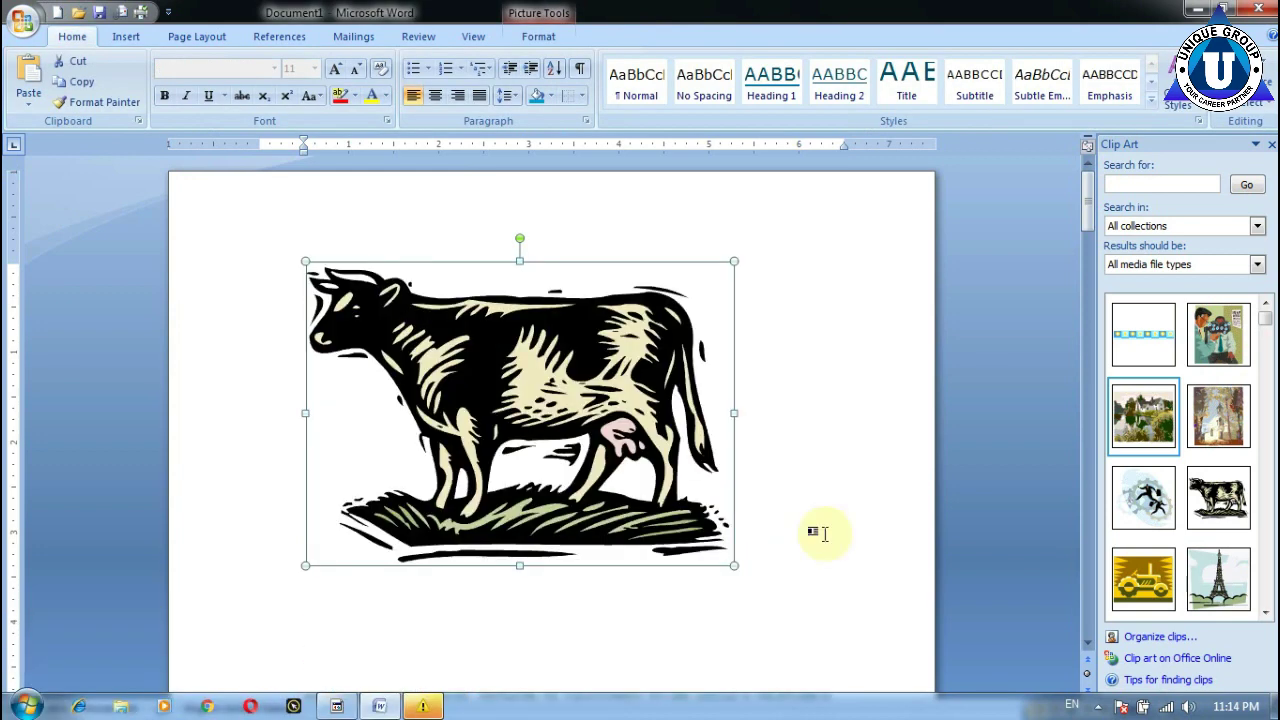
pyautogui.hotkey('ctrl', 'z')
pyautogui.hotkey('ctrl', 'v')
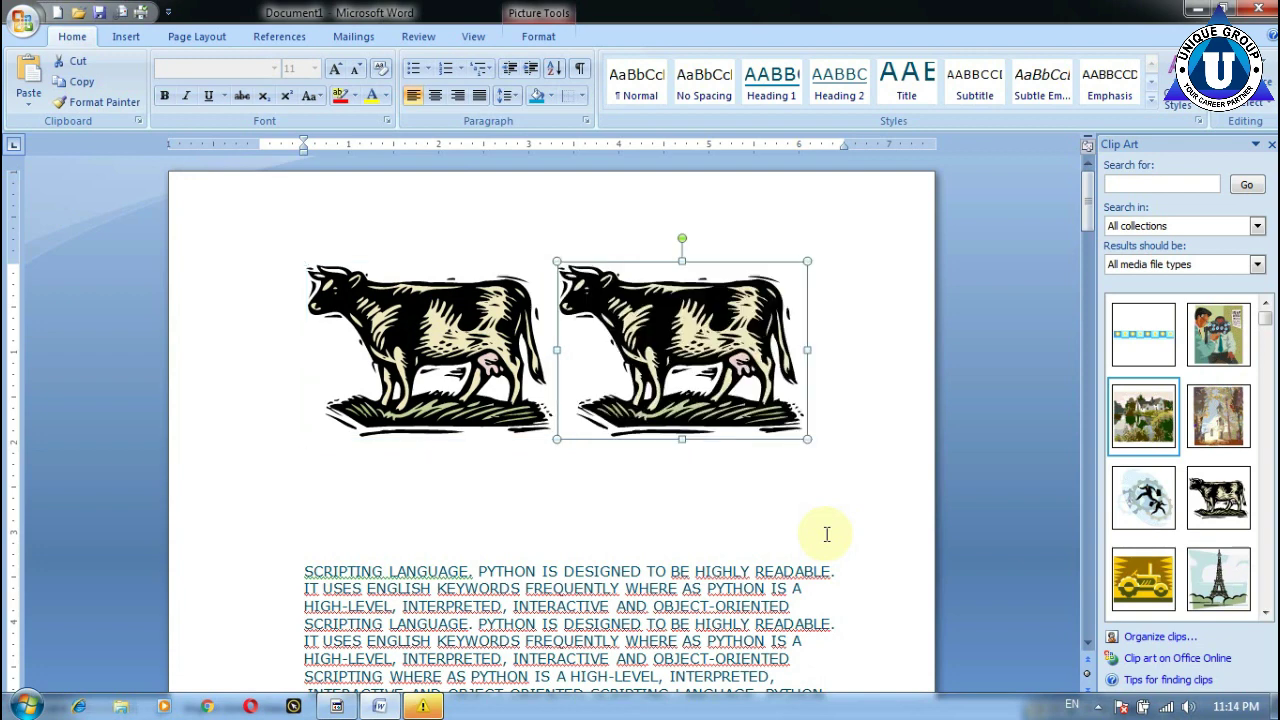
pyautogui.hotkey('ctrl', 'z')
pyautogui.hotkey('ctrl', 'z')
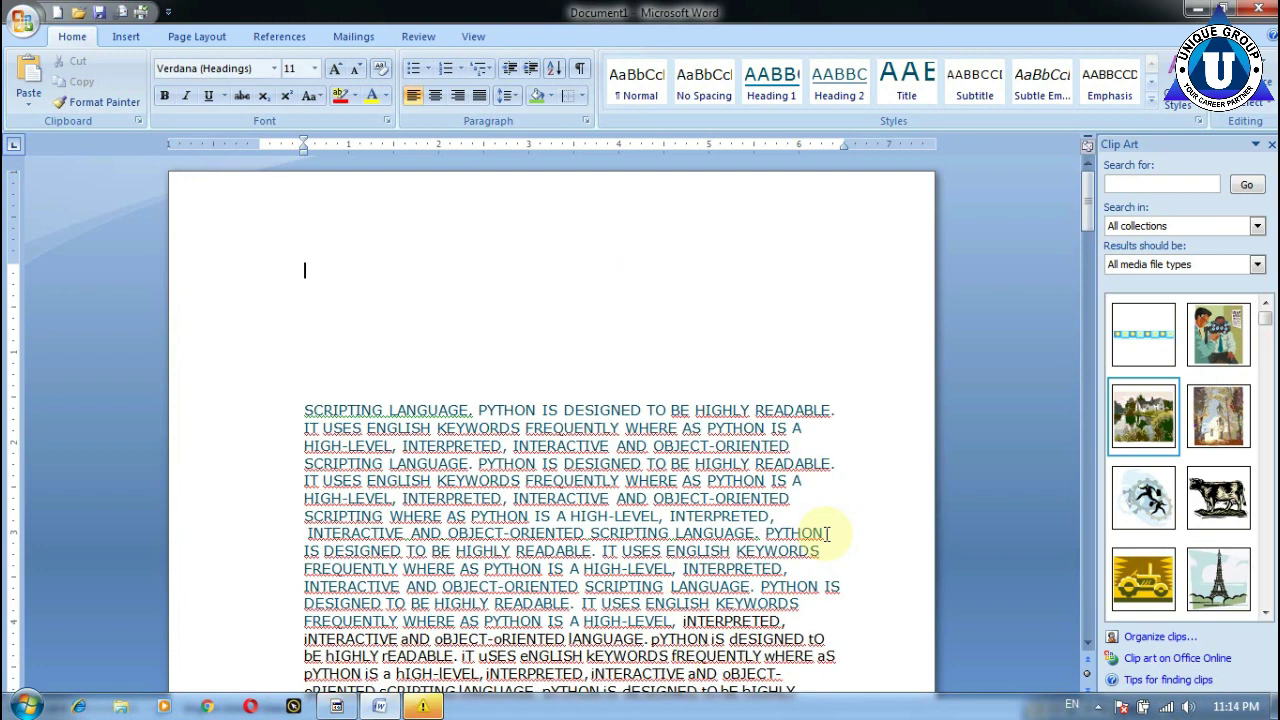
# Draw a rounded rectangle across the top of the page from the Shapes gallery.
pyautogui.click(126, 36)
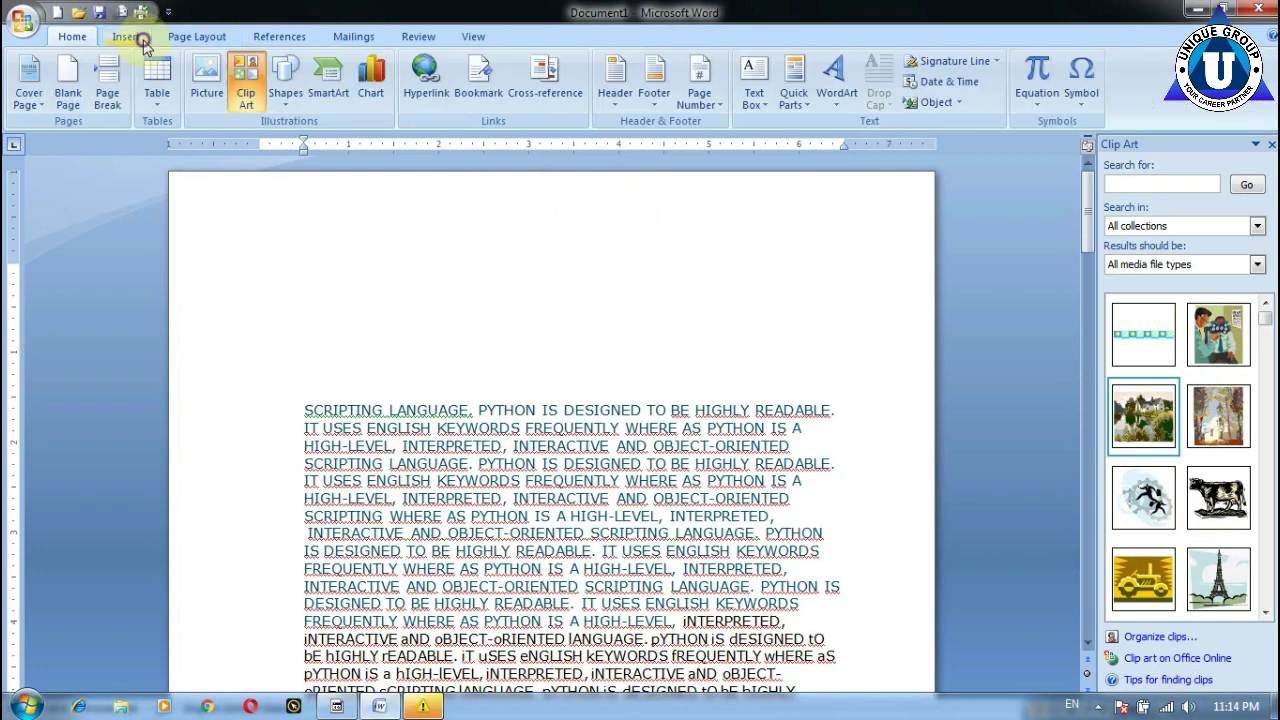
pyautogui.click(249, 99)
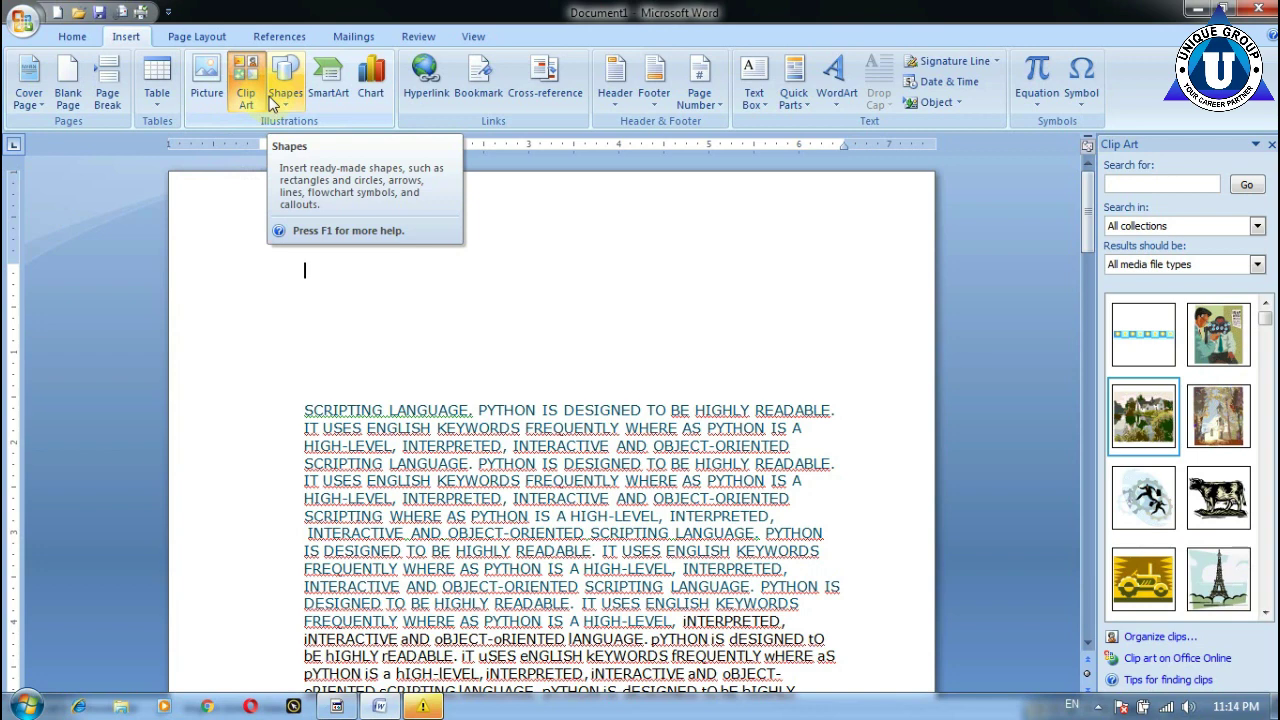
pyautogui.click(284, 97)
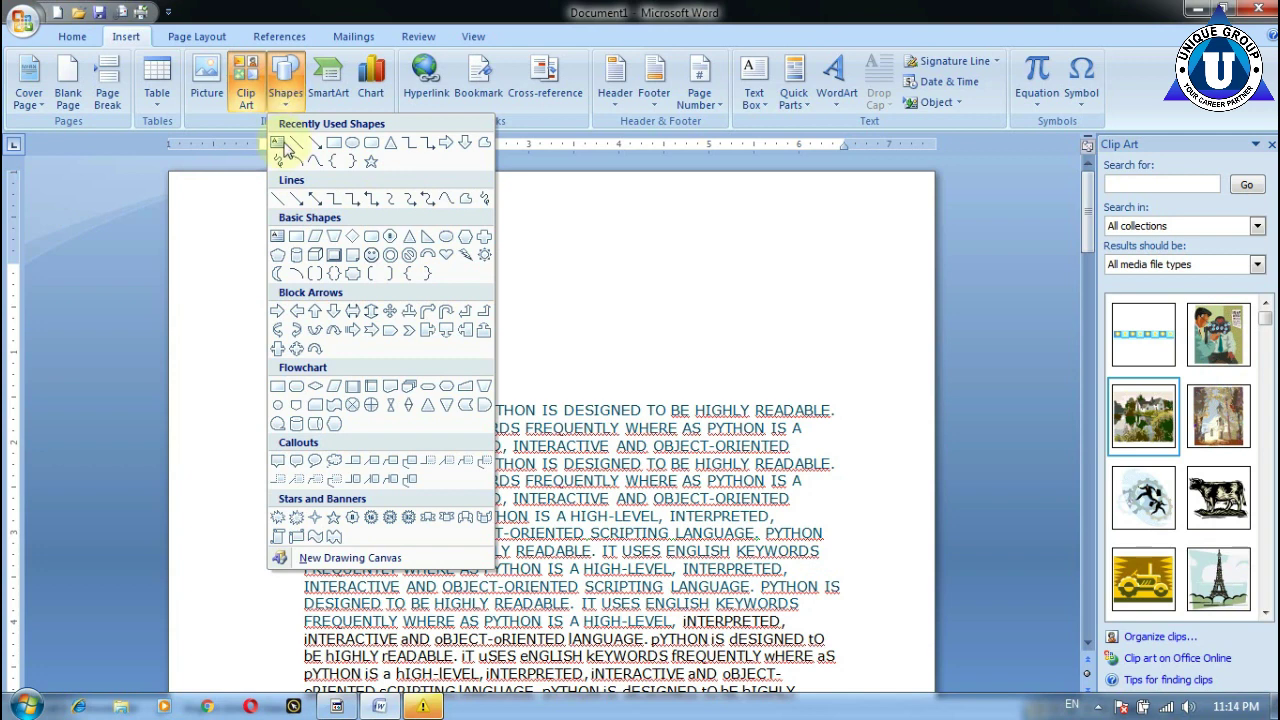
pyautogui.click(370, 146)
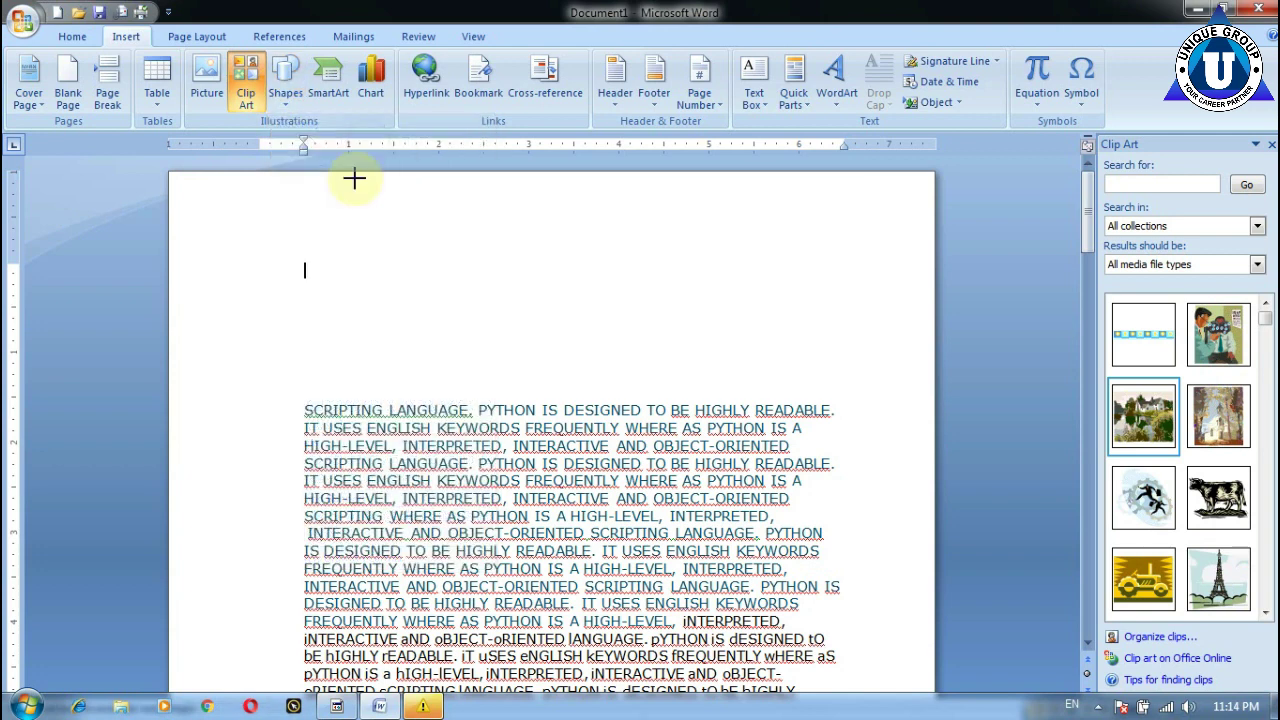
pyautogui.moveTo(306, 209)
pyautogui.mouseDown()
pyautogui.moveTo(698, 364)
pyautogui.moveTo(725, 361)
pyautogui.mouseUp()
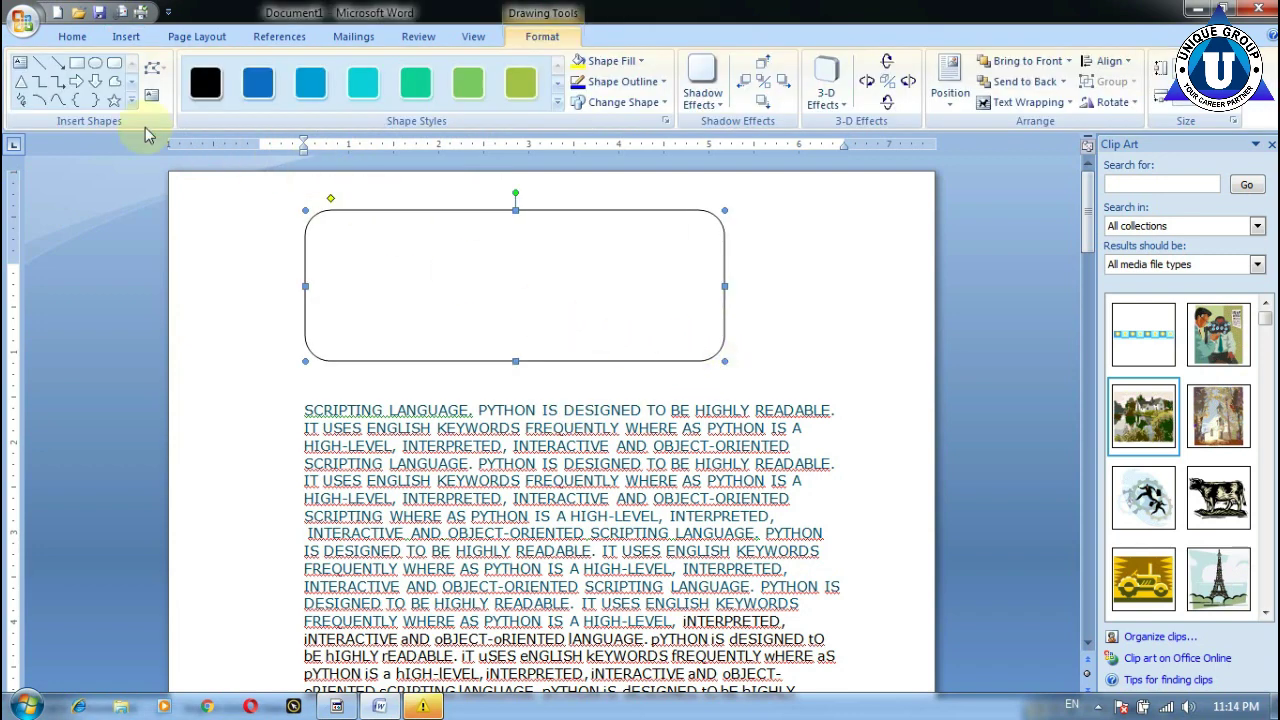
# Nest a rectangle, oval, triangle and right arrow inside the rounded rectangle.
pyautogui.click(76, 62)
pyautogui.moveTo(320, 232); pyautogui.dragTo(704, 345)
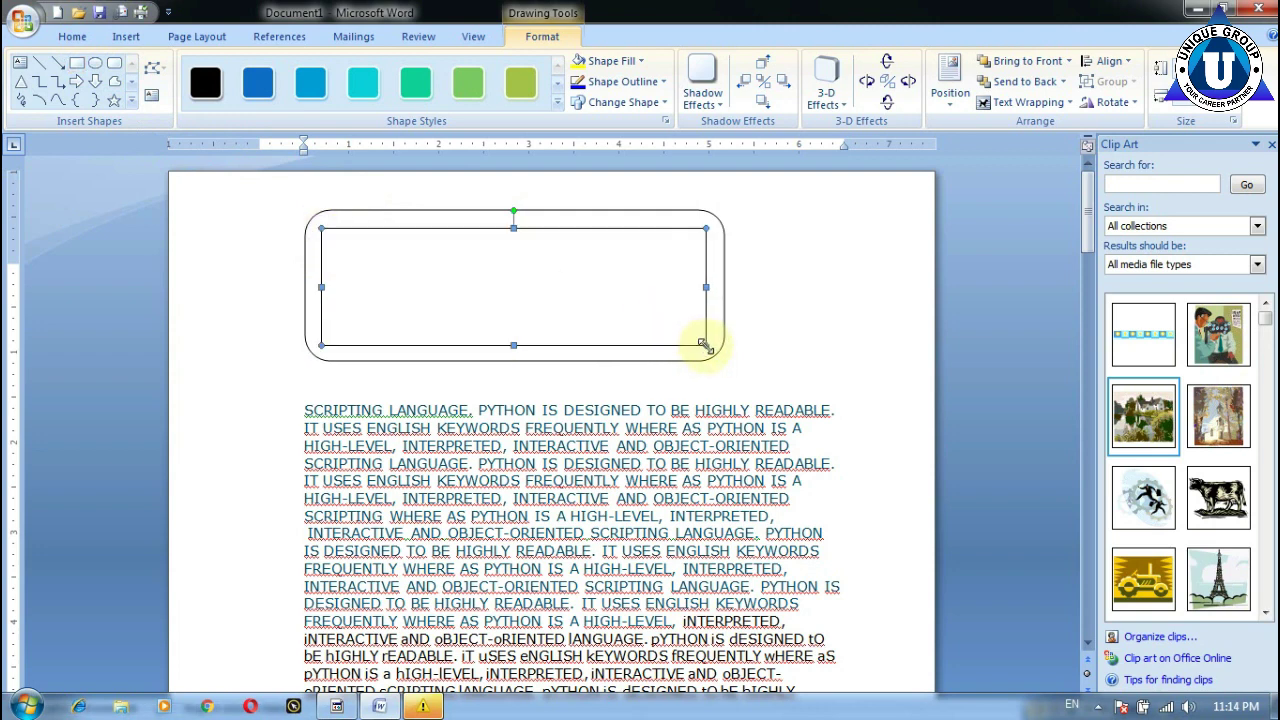
pyautogui.click(95, 62)
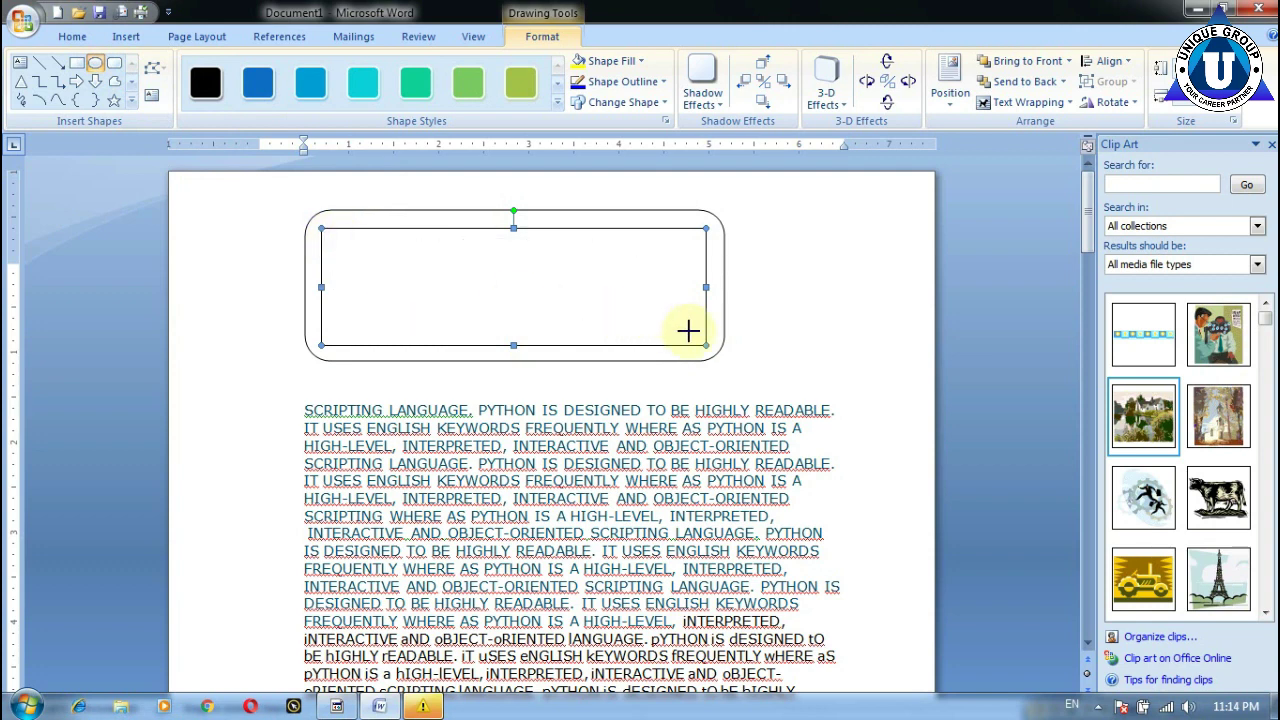
pyautogui.moveTo(329, 238); pyautogui.dragTo(696, 337)
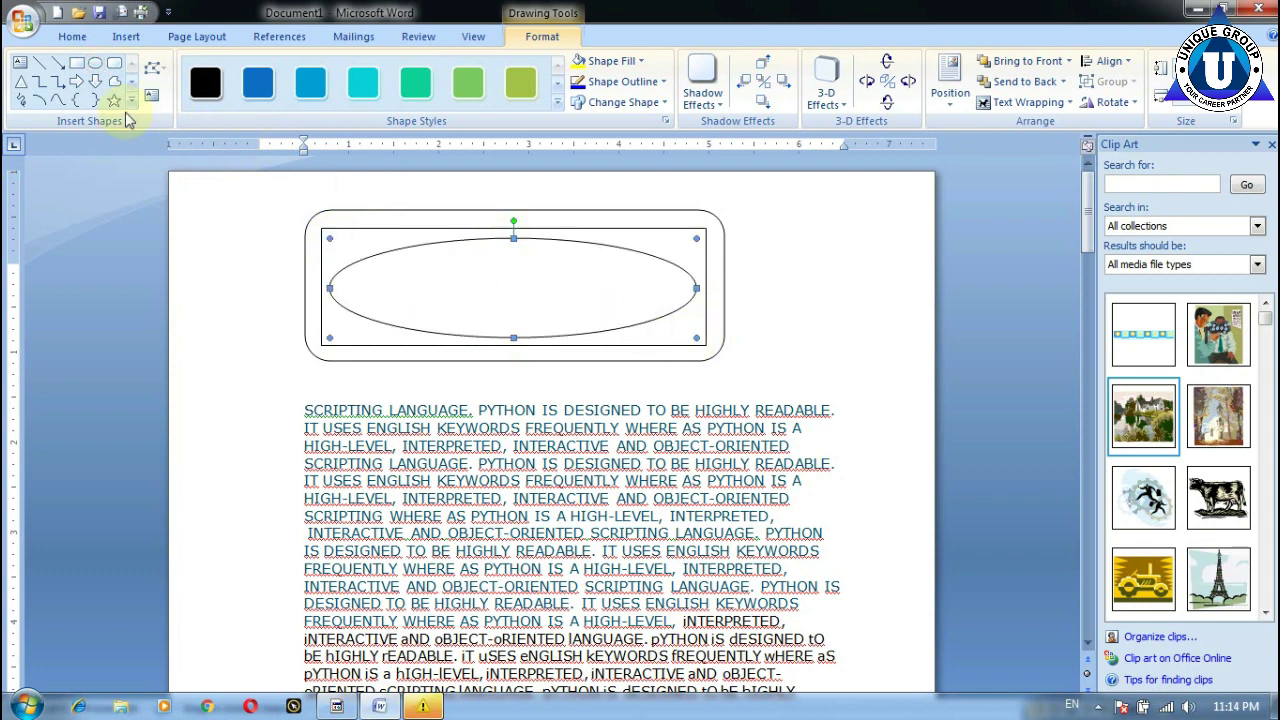
pyautogui.click(22, 80)
pyautogui.moveTo(434, 258); pyautogui.dragTo(641, 319)
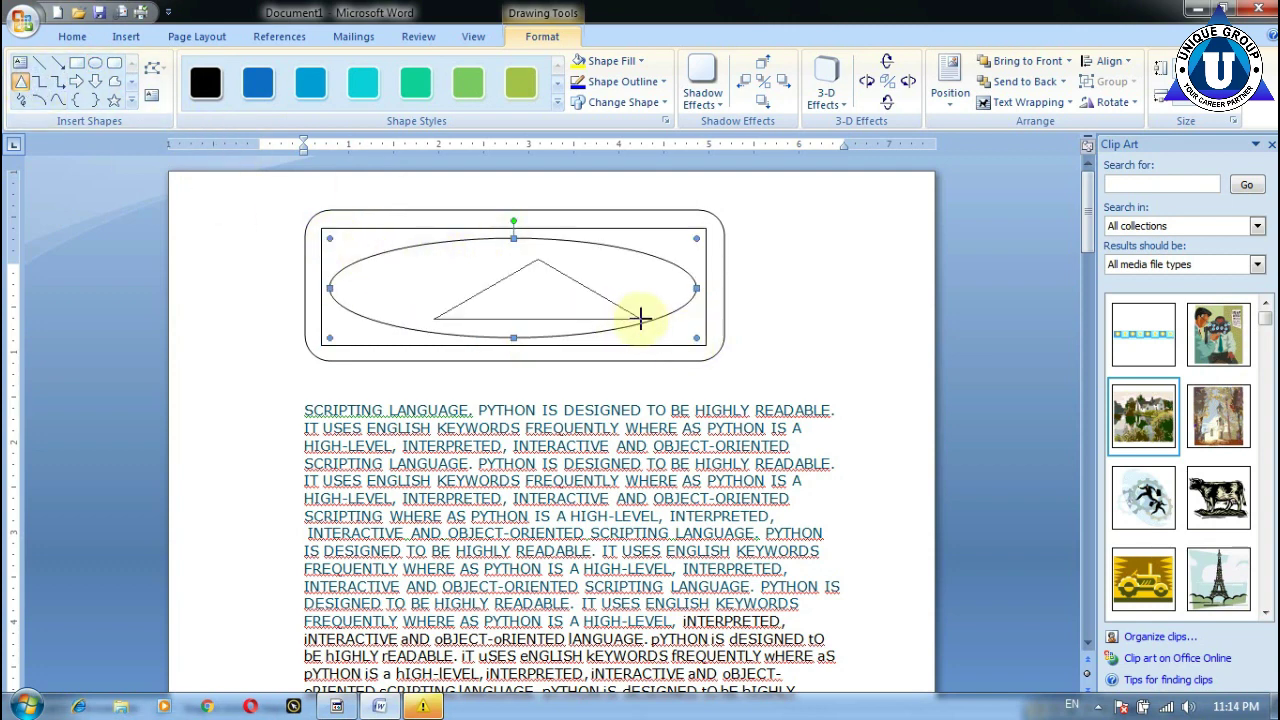
pyautogui.click(76, 81)
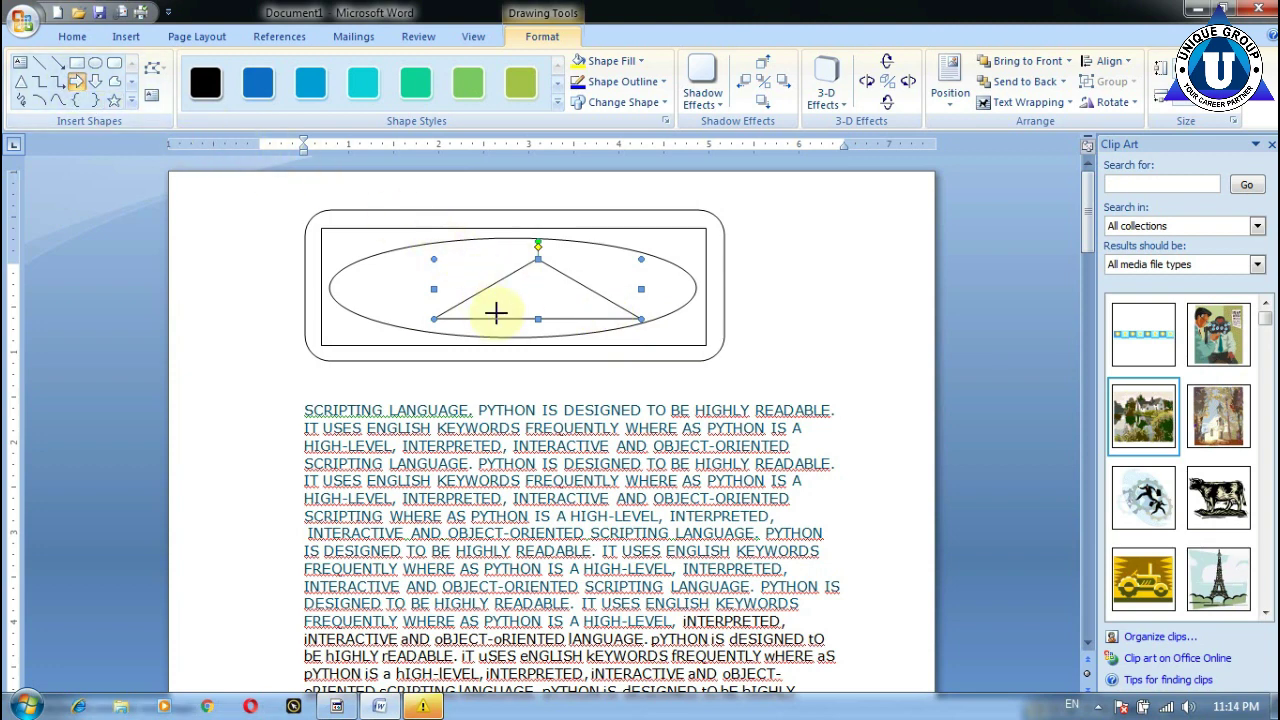
pyautogui.moveTo(499, 300); pyautogui.dragTo(609, 311)
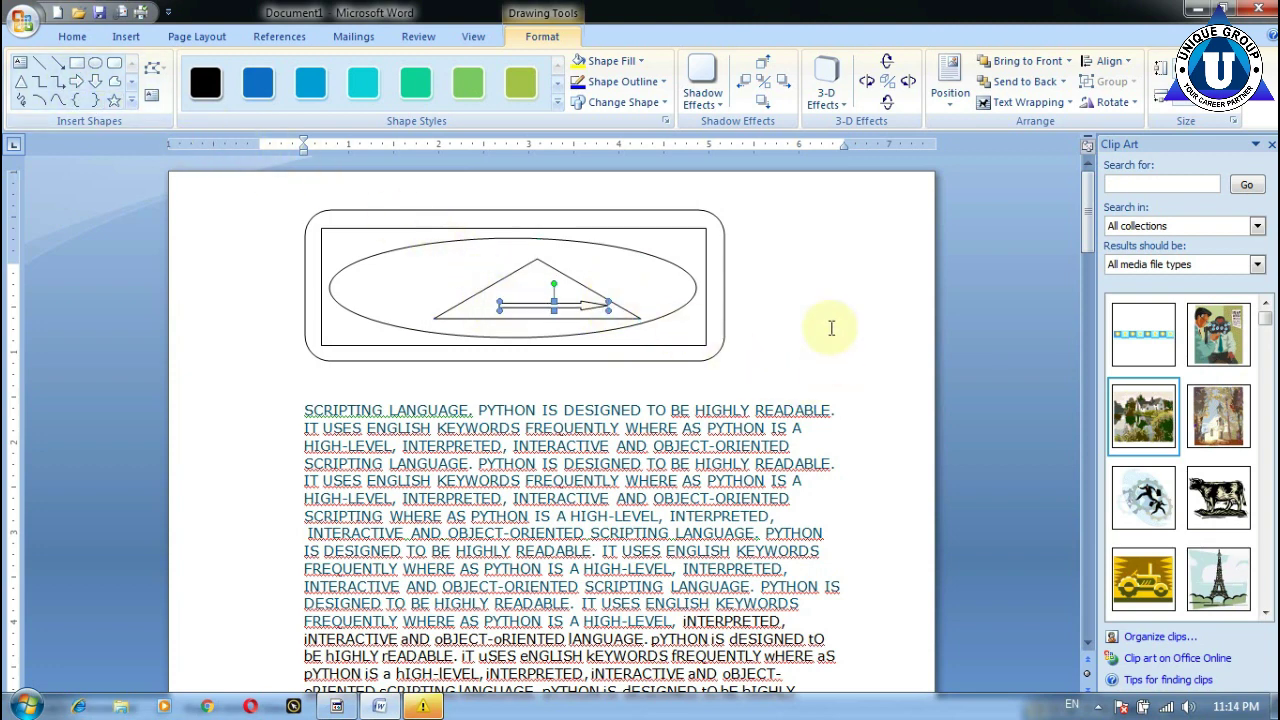
# Select the outer rounded rectangle and undo the drawn shapes with Ctrl+Z.
pyautogui.click(831, 328)
pyautogui.click(128, 37)
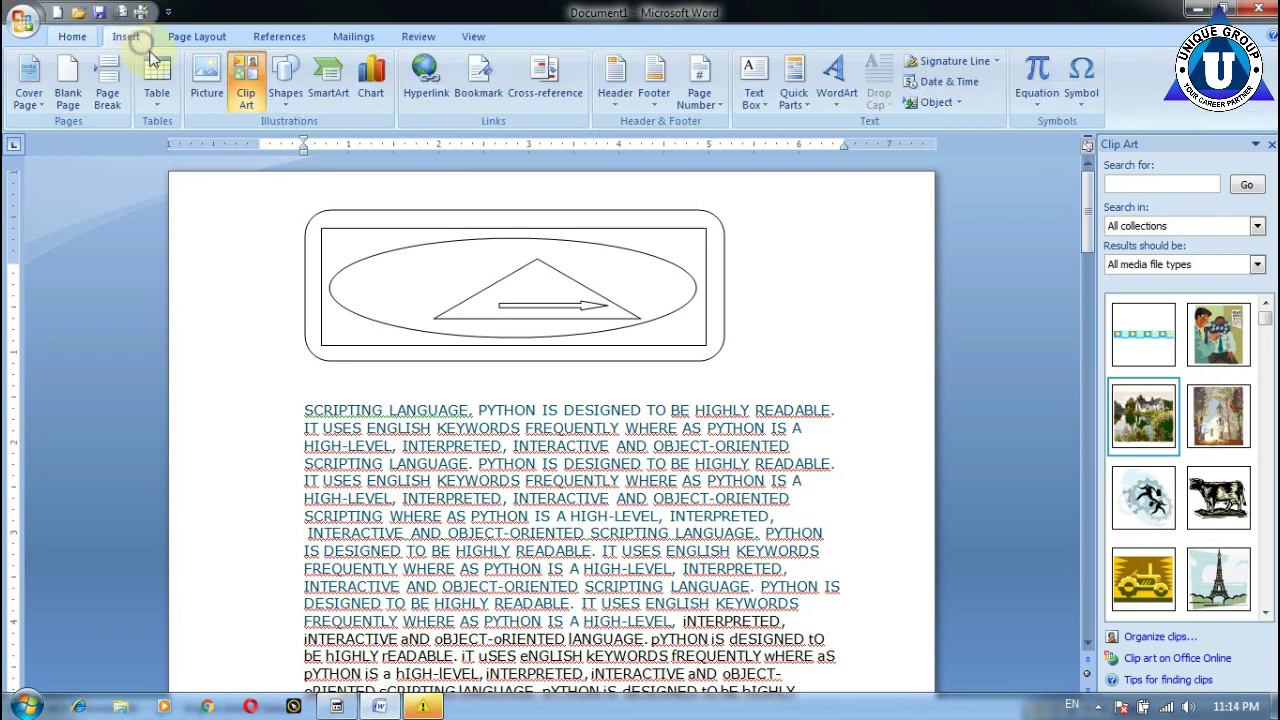
pyautogui.click(318, 289)
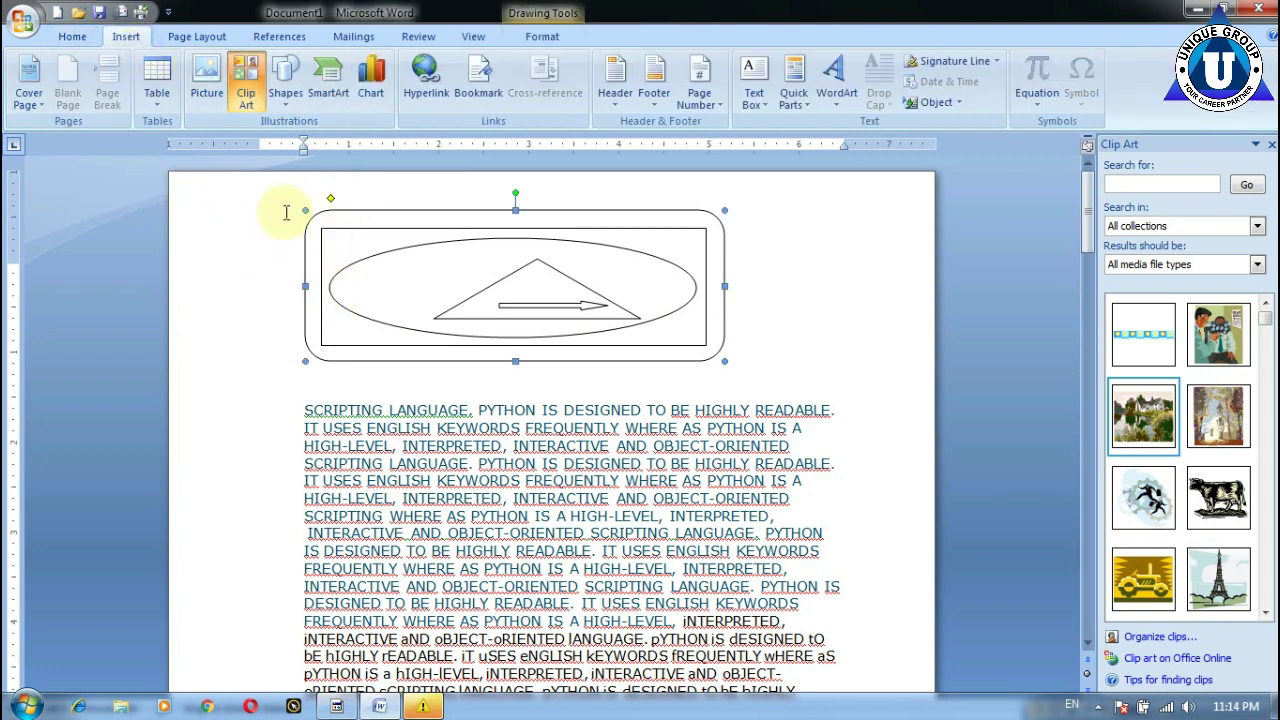
pyautogui.hotkey('ctrl', 'z')
# Undo the remaining shapes and preview the Grouped List and Trapezoid List SmartArt layouts.
pyautogui.hotkey('ctrl', 'z')
pyautogui.hotkey('ctrl', 'z')
pyautogui.hotkey('ctrl', 'z')
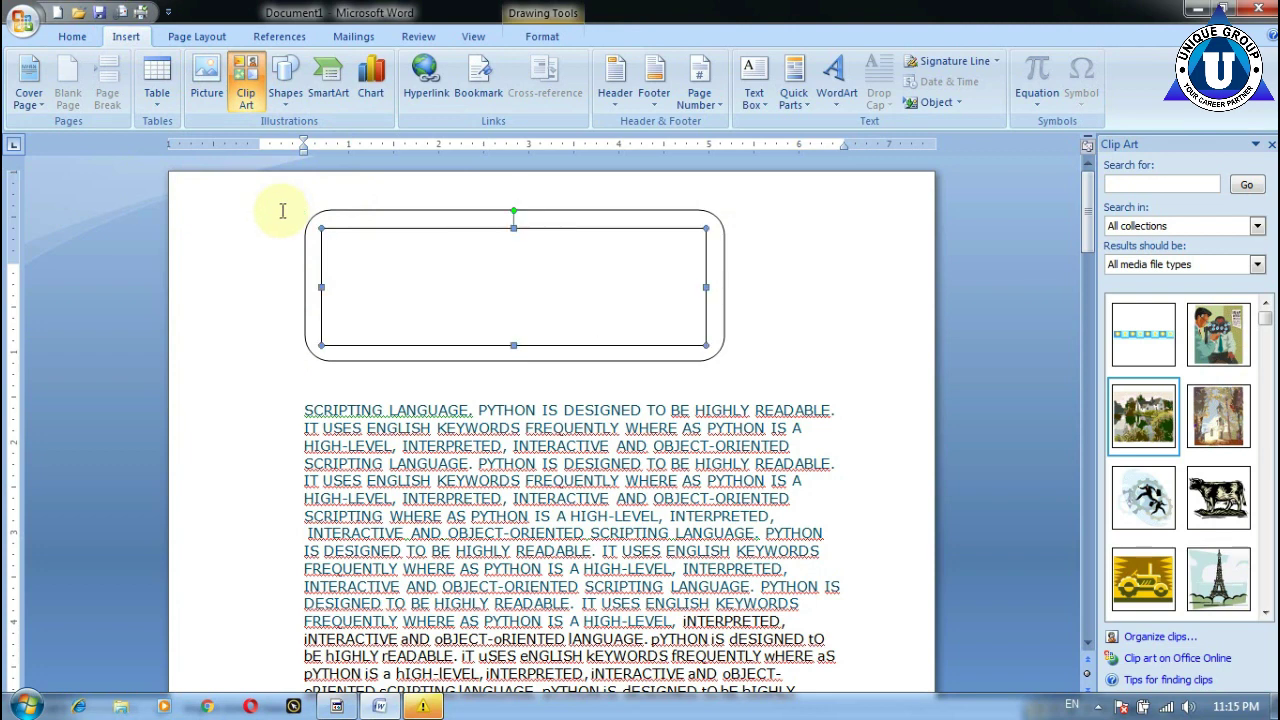
pyautogui.hotkey('ctrl', 'z')
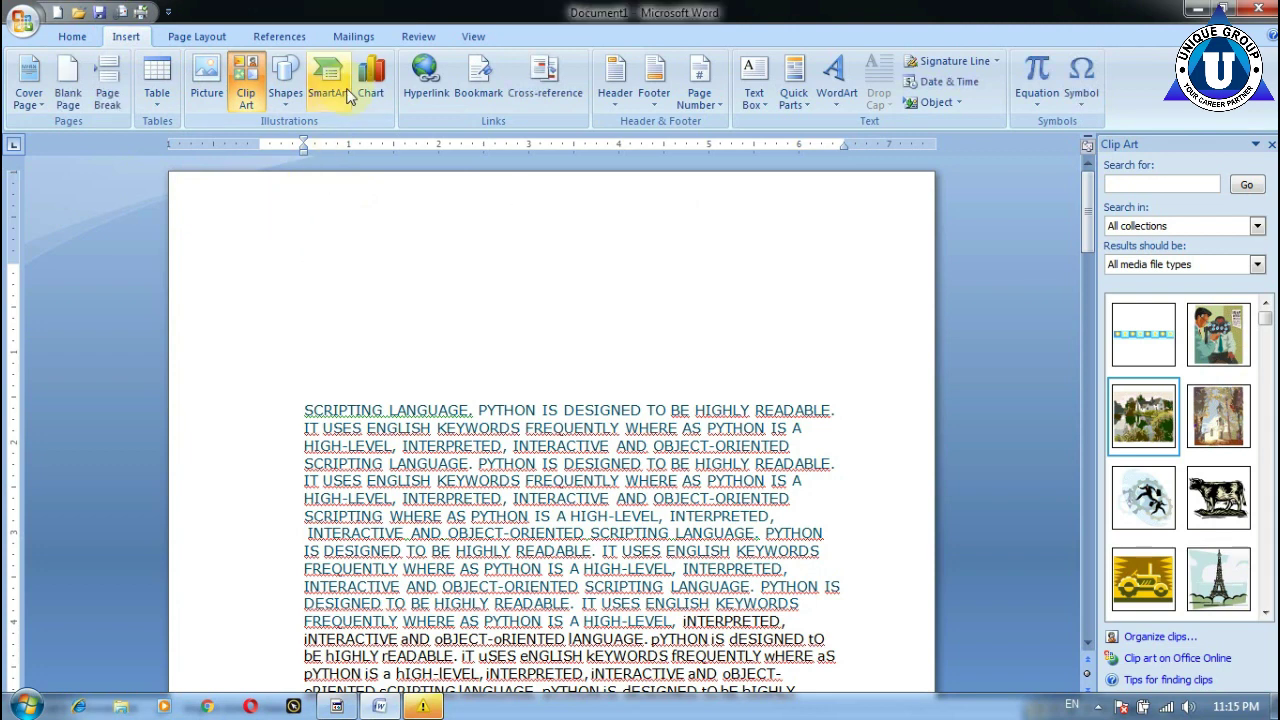
pyautogui.click(349, 95)
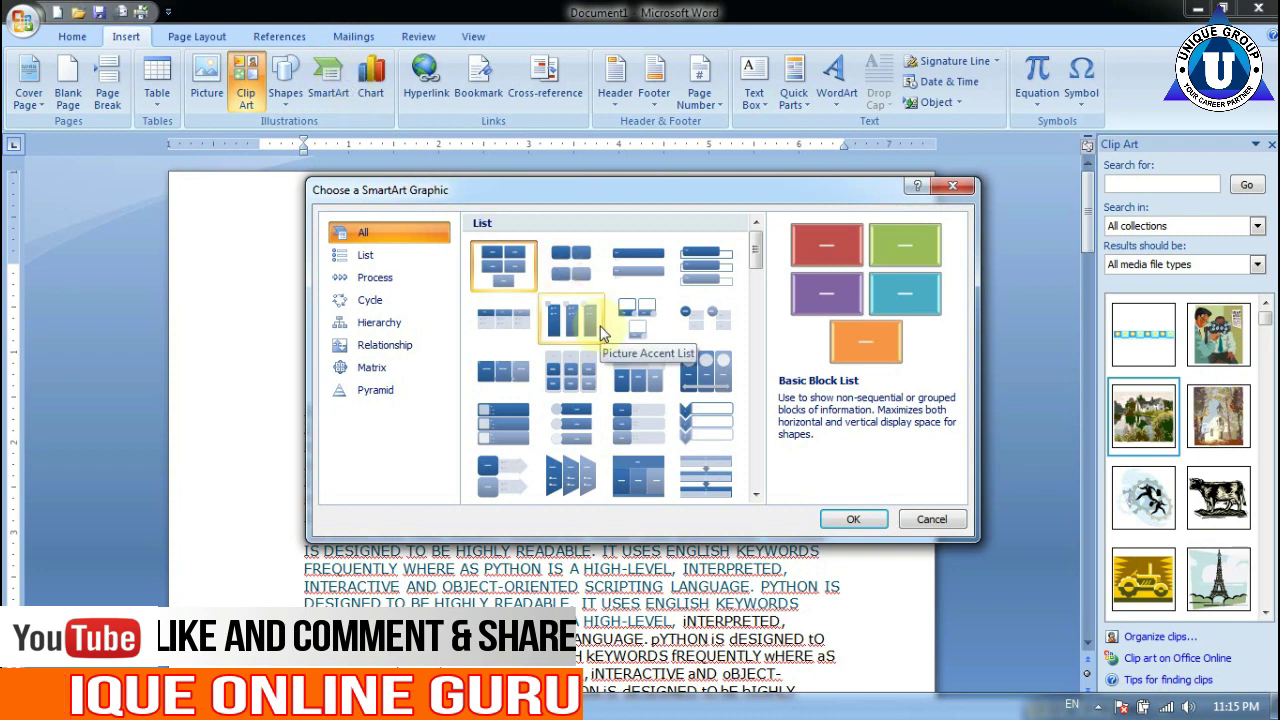
pyautogui.click(576, 383)
pyautogui.click(570, 474)
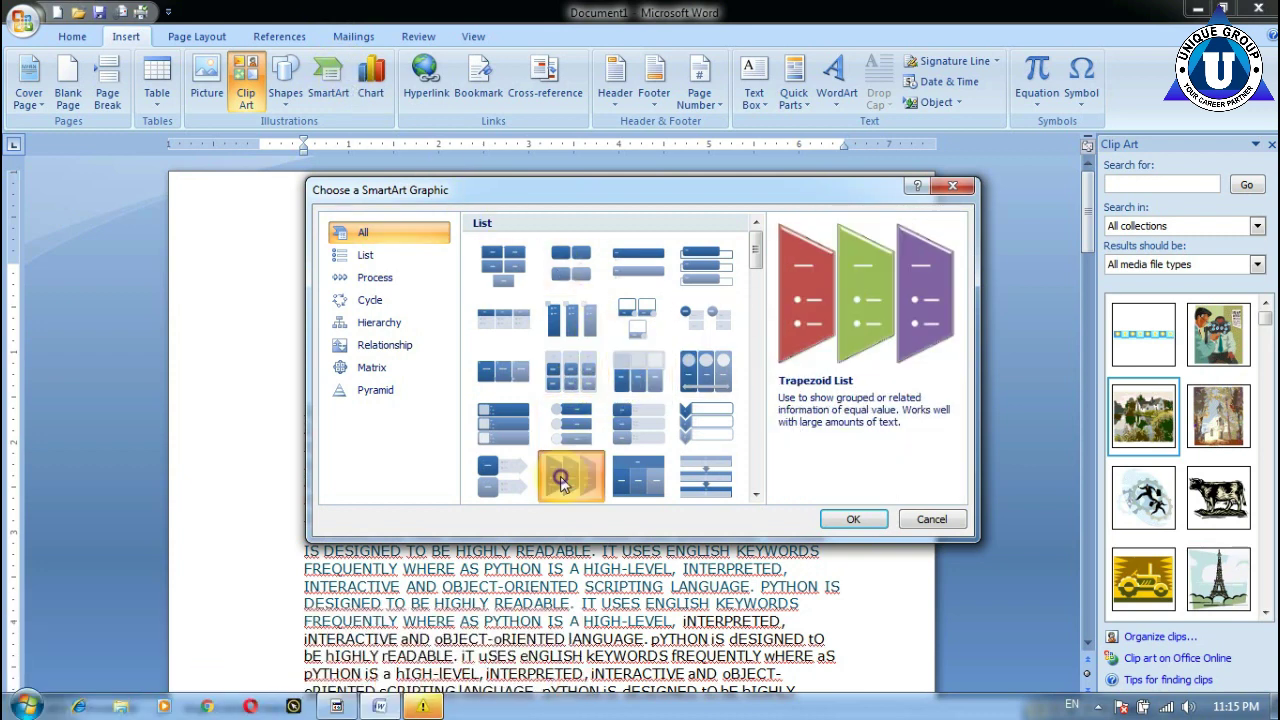
pyautogui.scroll(-10, 570, 460)
# Browse the Cycle and Matrix layouts, then insert Picture Caption List from the List category.
pyautogui.click(360, 300)
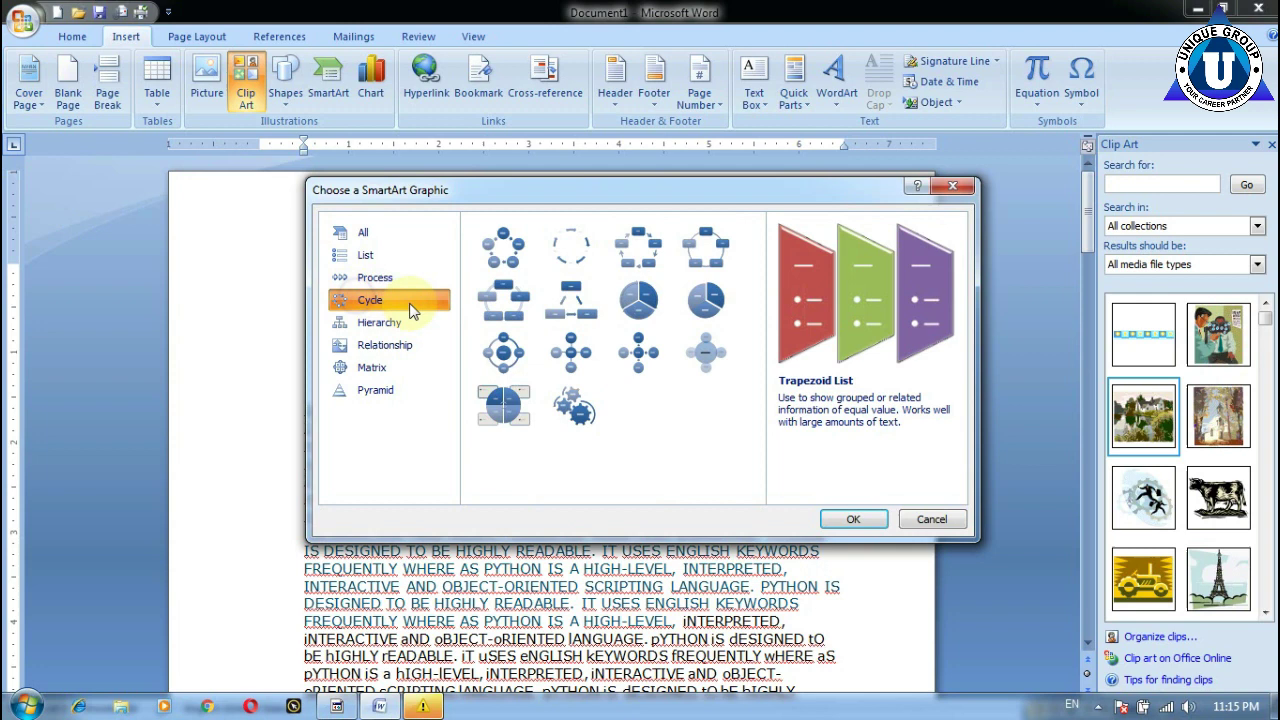
pyautogui.click(571, 247)
pyautogui.click(503, 247)
pyautogui.click(375, 367)
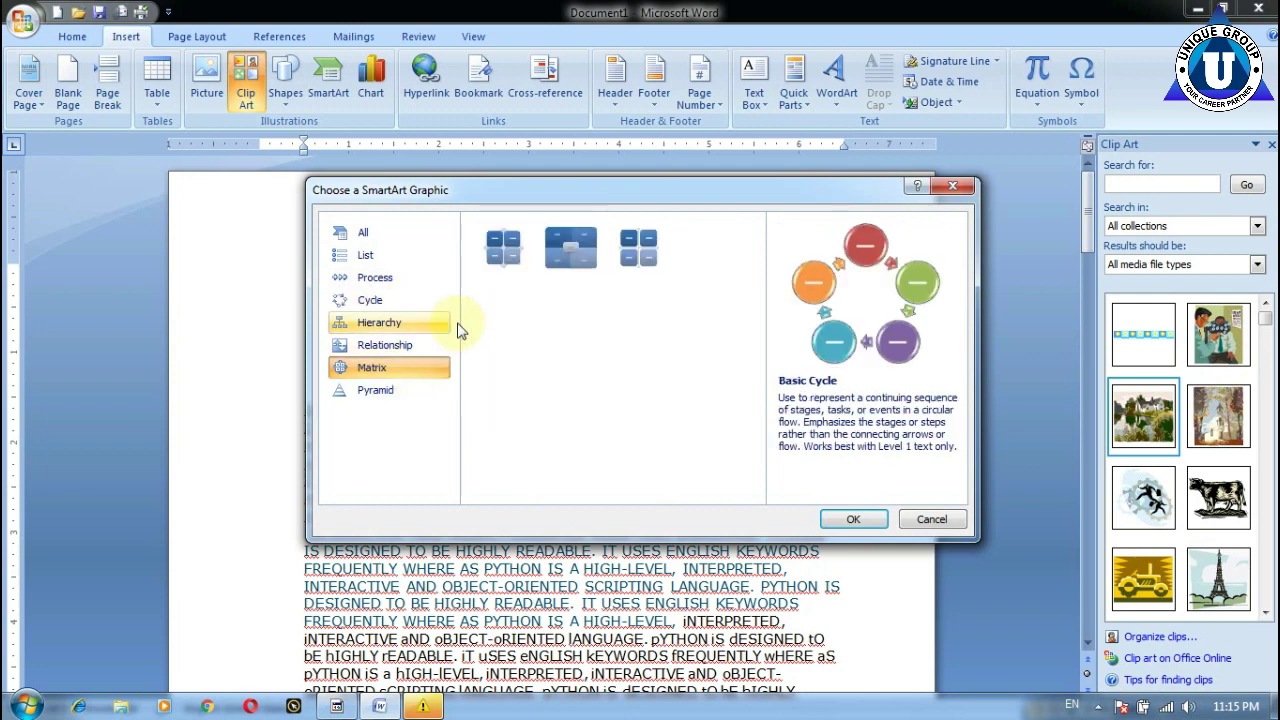
pyautogui.click(383, 302)
pyautogui.click(378, 256)
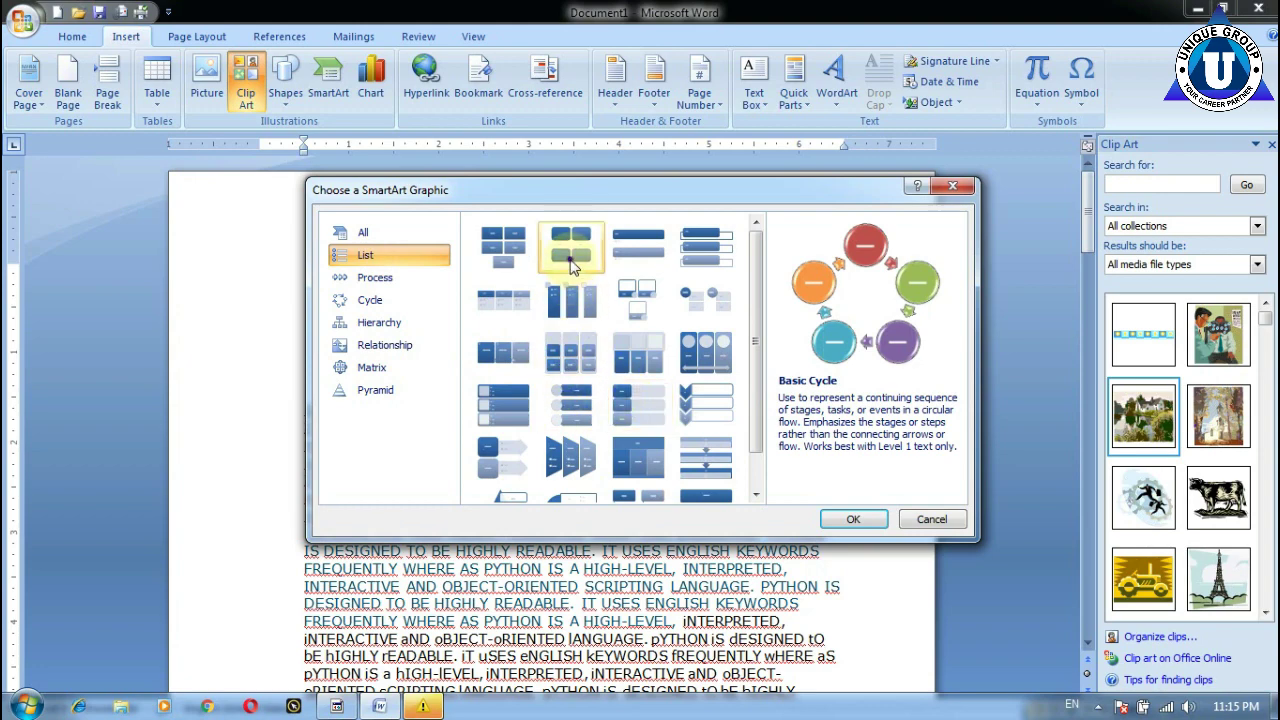
pyautogui.doubleClick(571, 247)
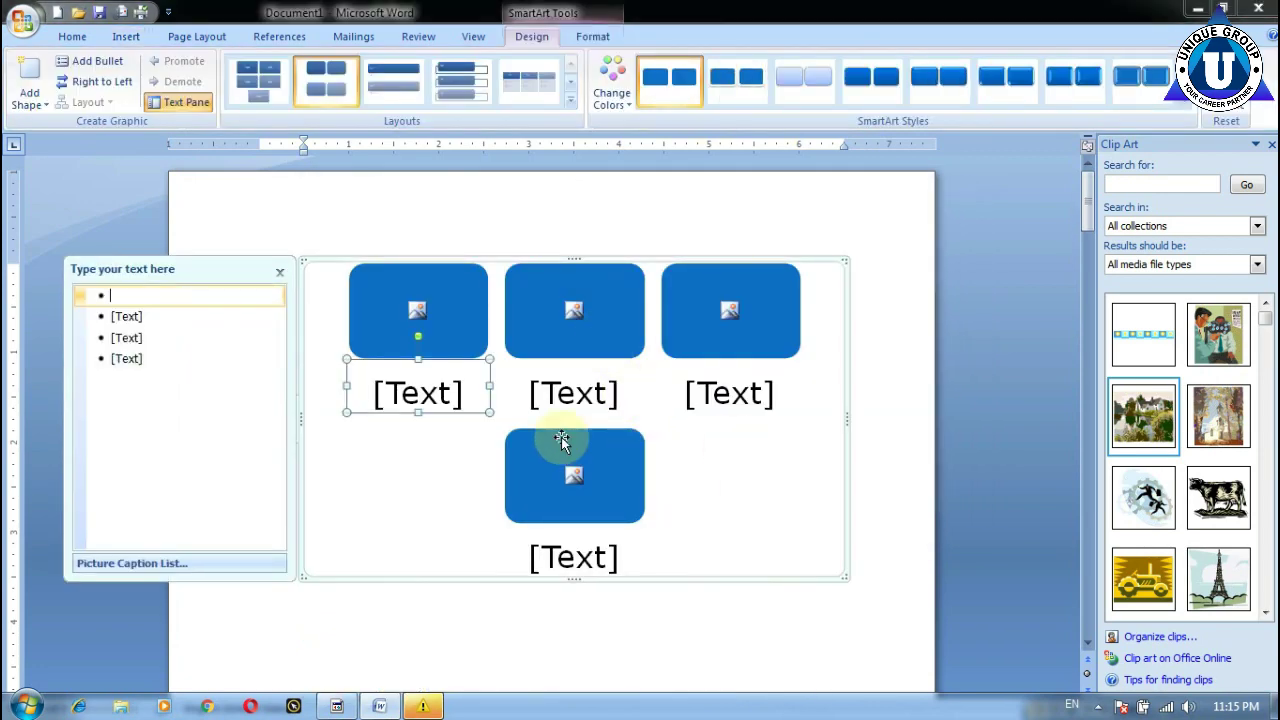
# Caption the first two entries UNIQUE and GROUP, demoting GROUP under UNIQUE.
pyautogui.click(139, 320)
pyautogui.click(142, 340)
pyautogui.click(145, 358)
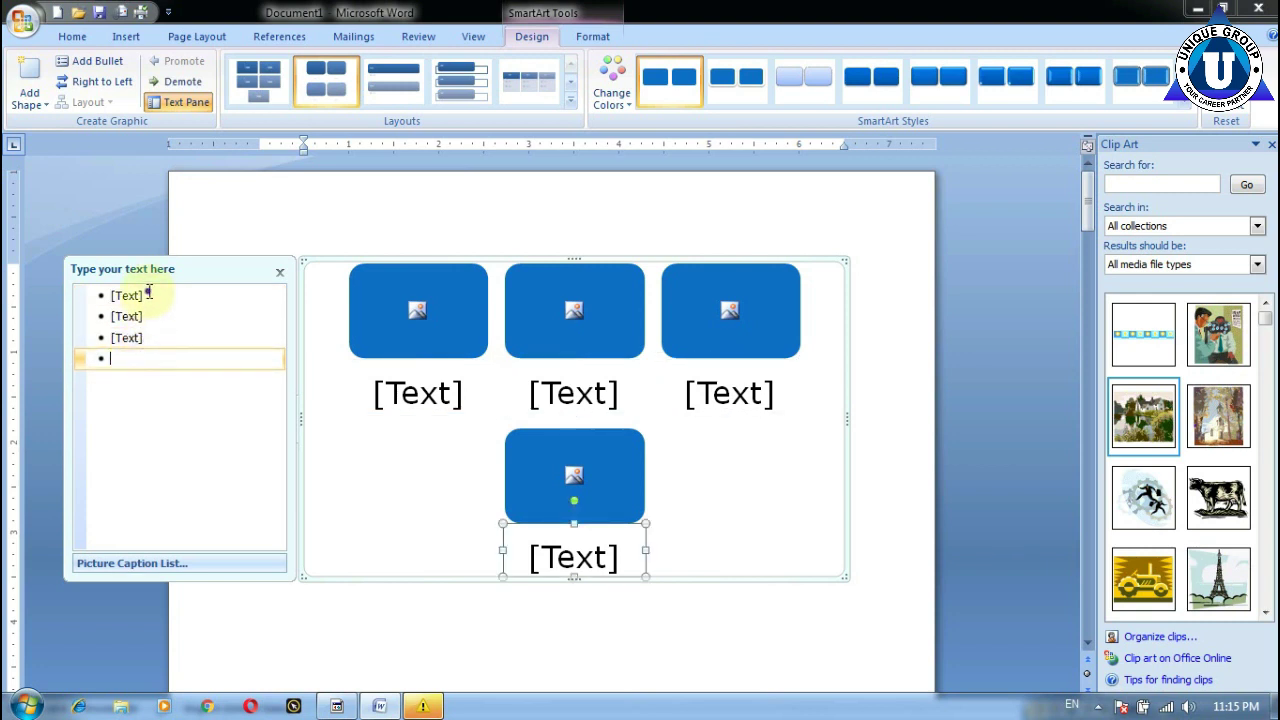
pyautogui.click(150, 293)
pyautogui.write('UNI')
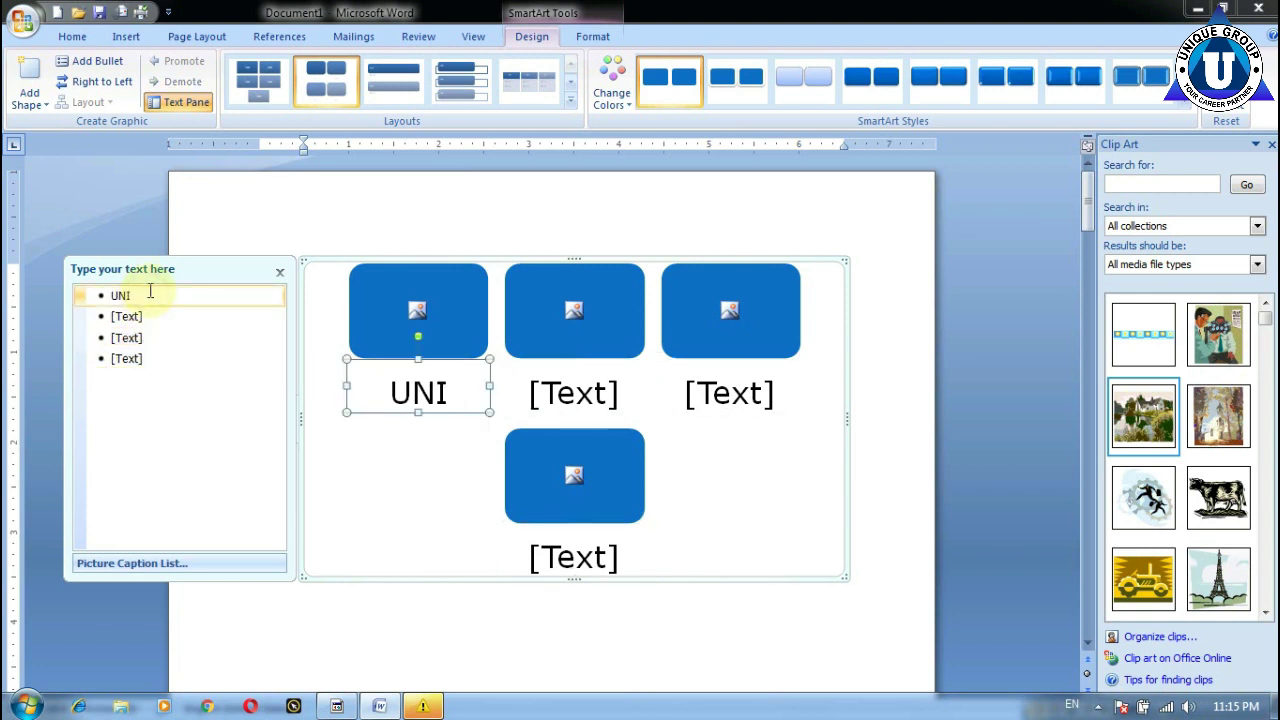
pyautogui.write('QUE')
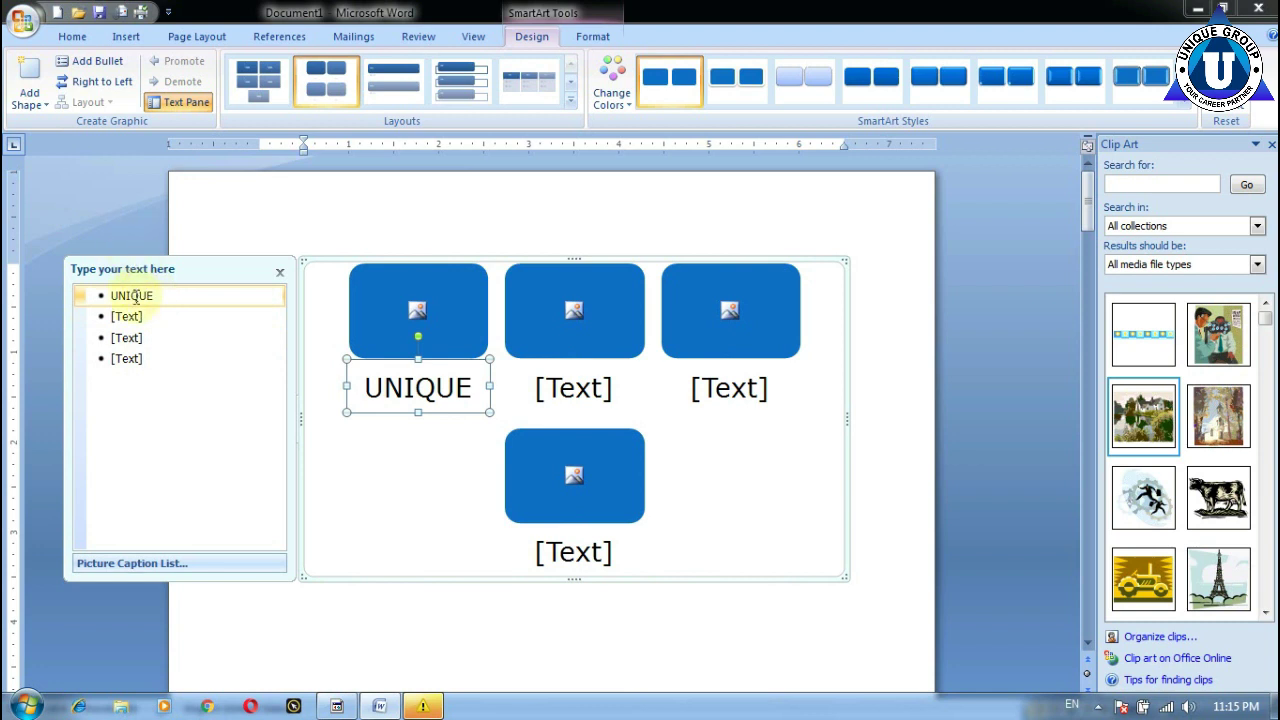
pyautogui.click(143, 318)
pyautogui.write('GR')
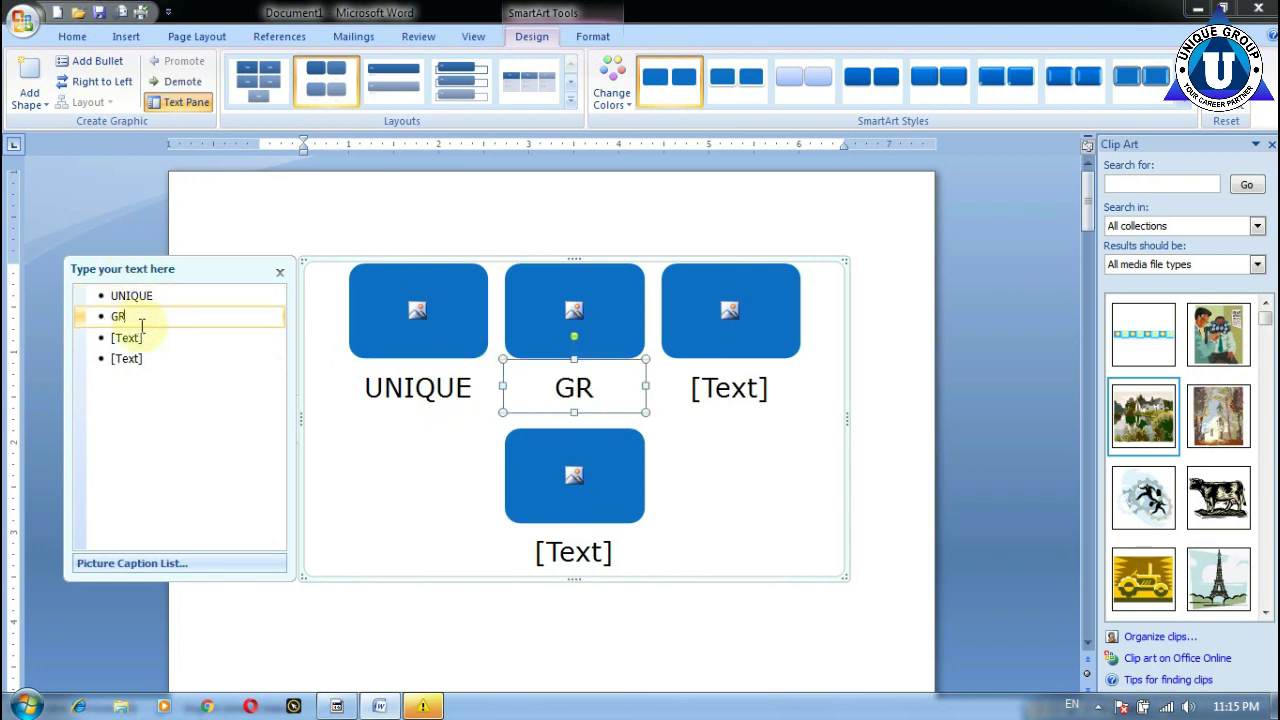
pyautogui.write('OU')
pyautogui.write('P')
pyautogui.press('Tab')
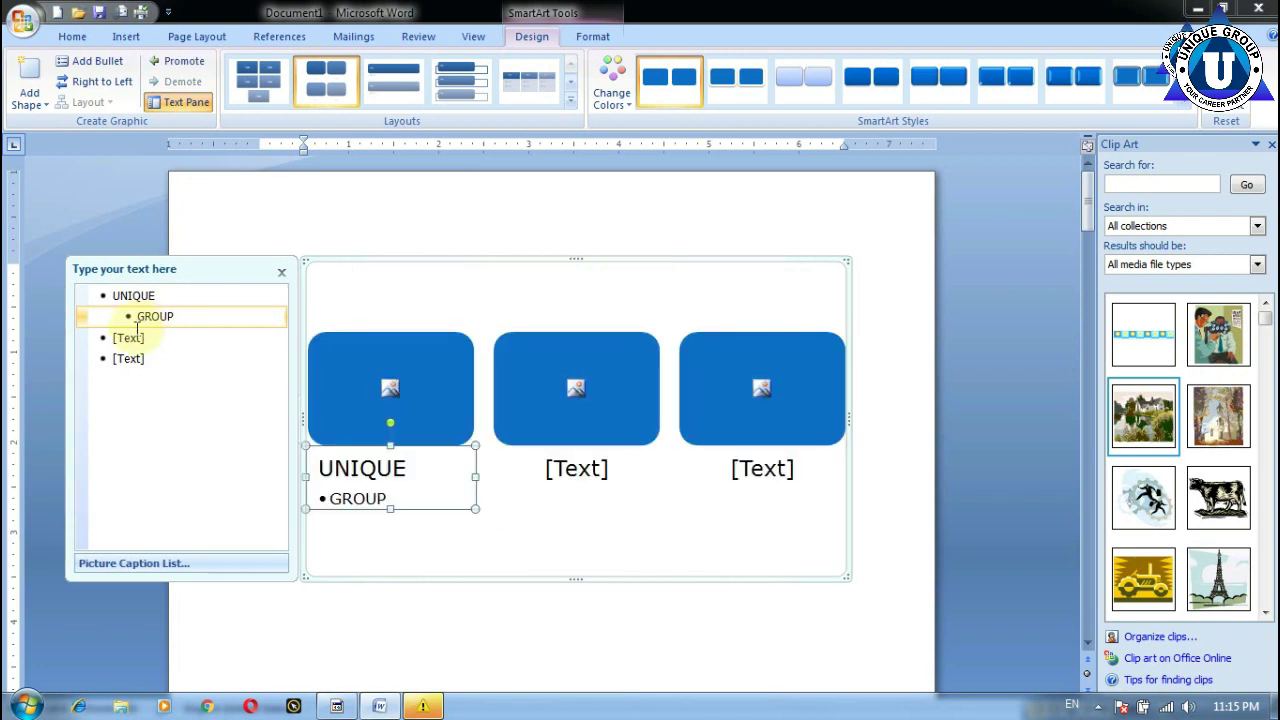
# Caption the last entry PRAYAGraj and add a new kjhki entry with its picture shape.
pyautogui.click(128, 356)
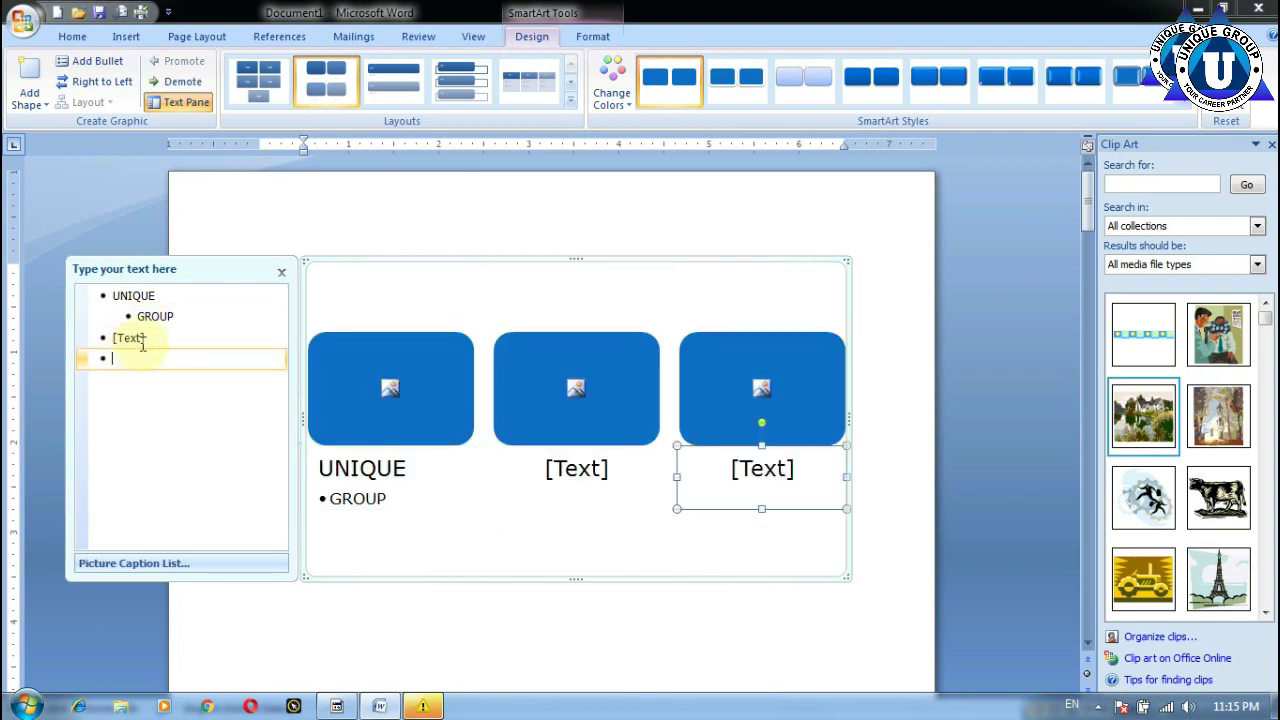
pyautogui.write('PRA')
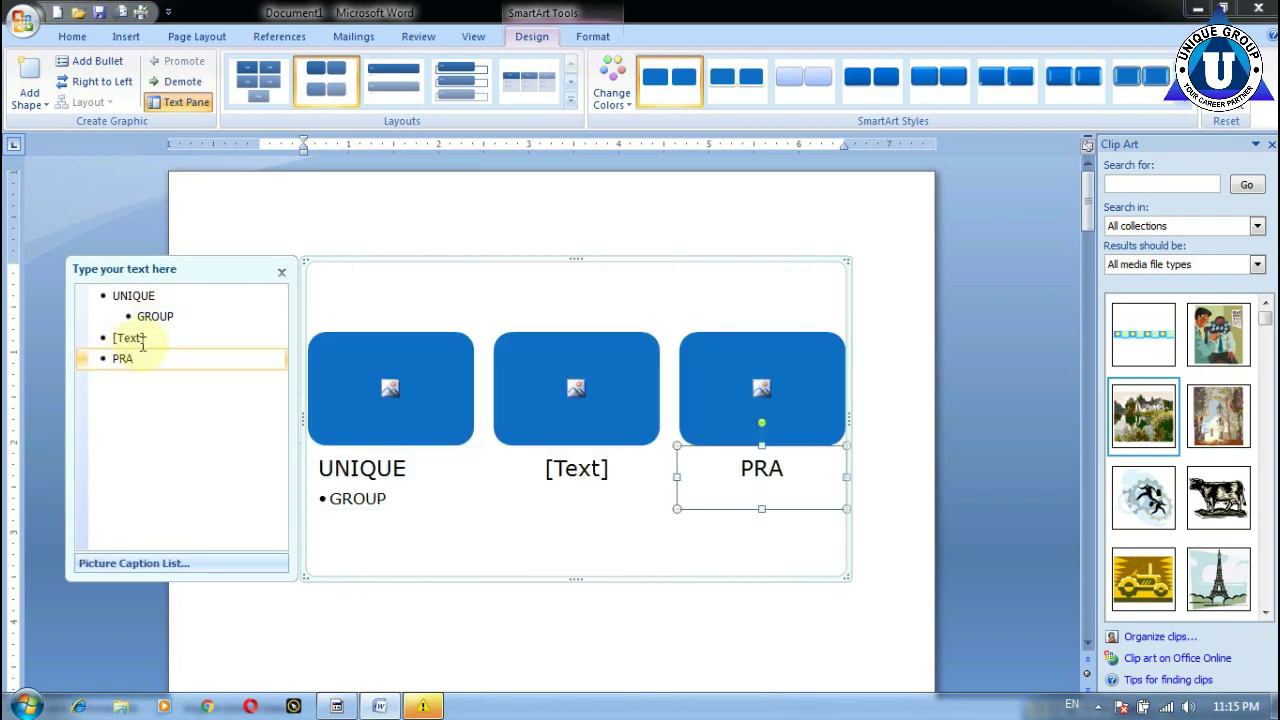
pyautogui.write('U')
pyautogui.press('BackSpace')
pyautogui.write('YA')
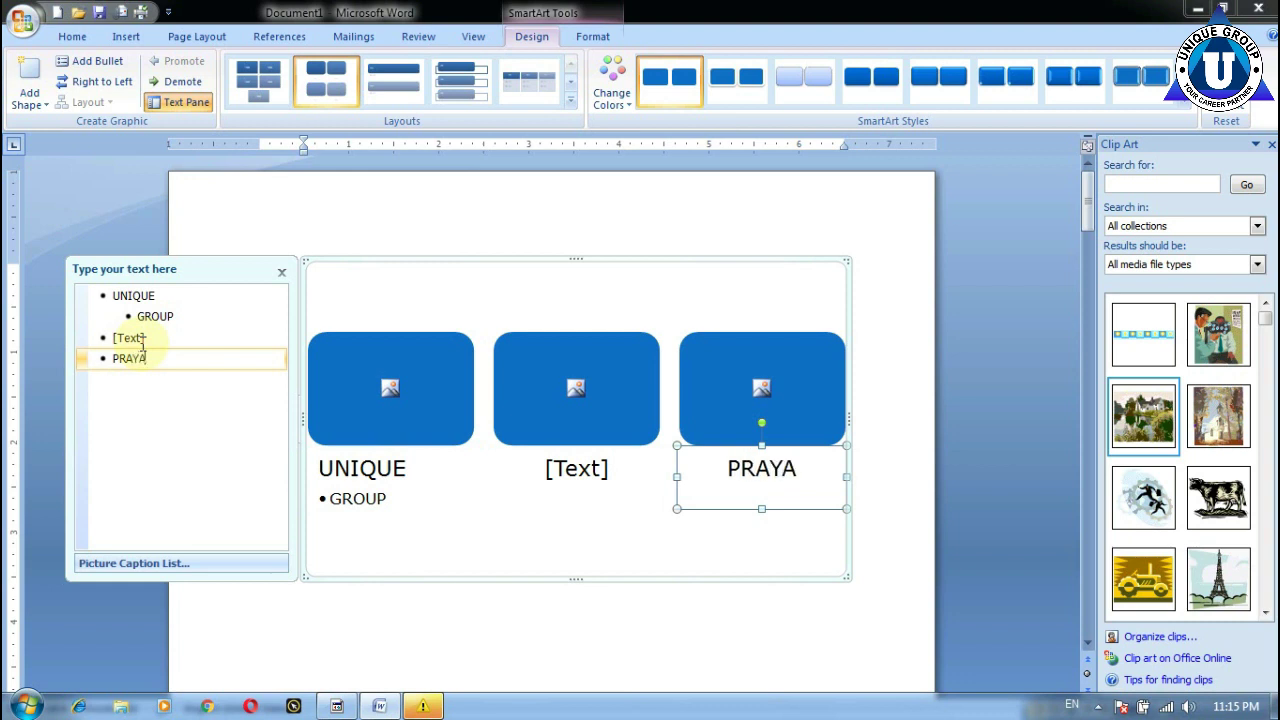
pyautogui.write('GR')
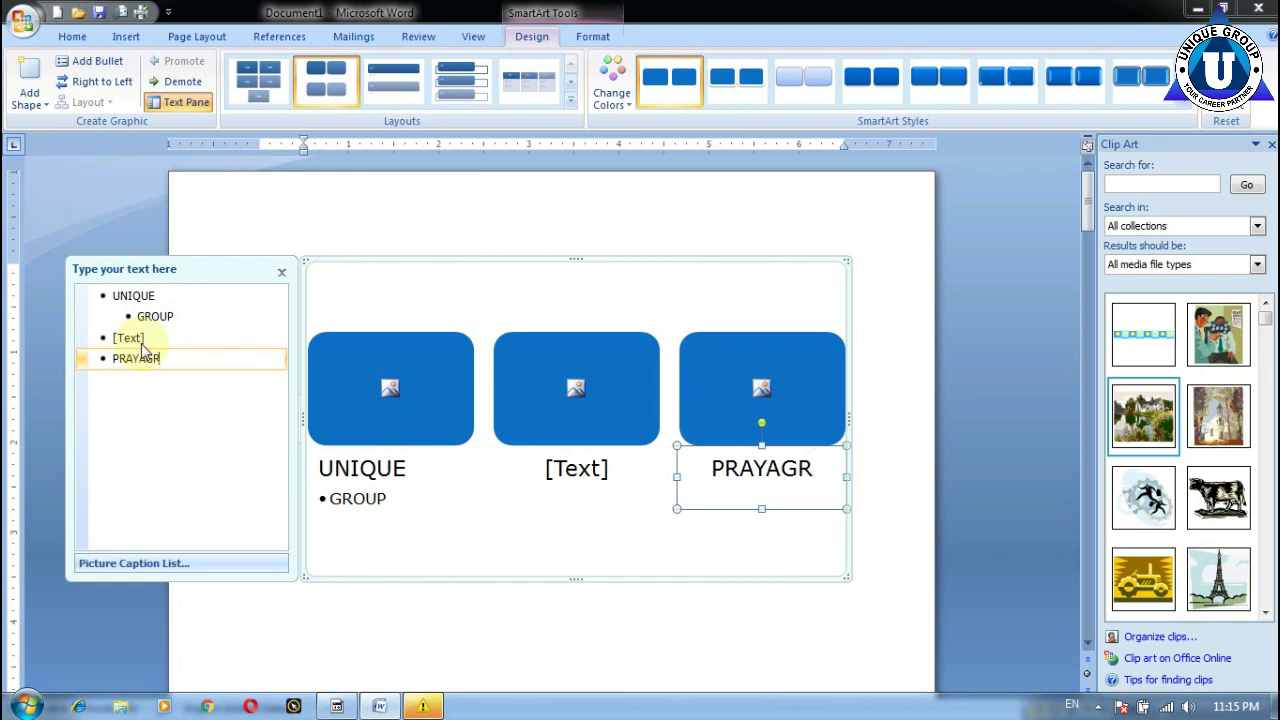
pyautogui.press('BackSpace')
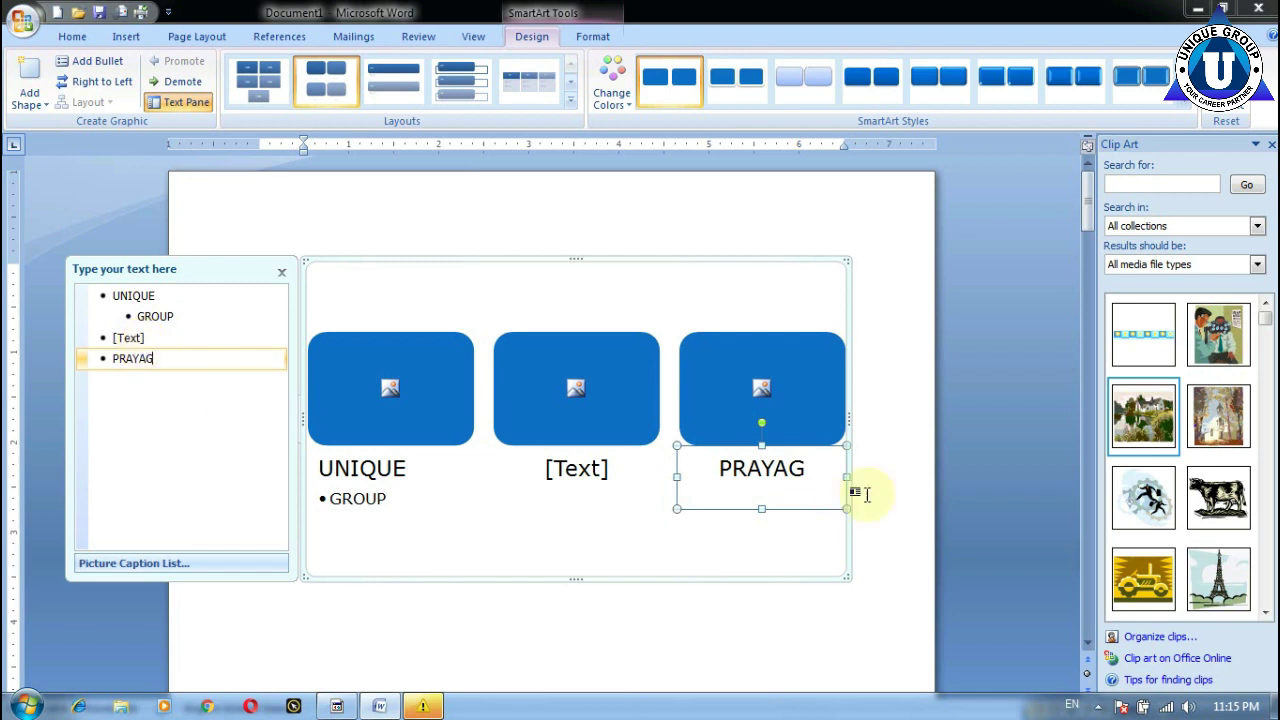
pyautogui.write('ra')
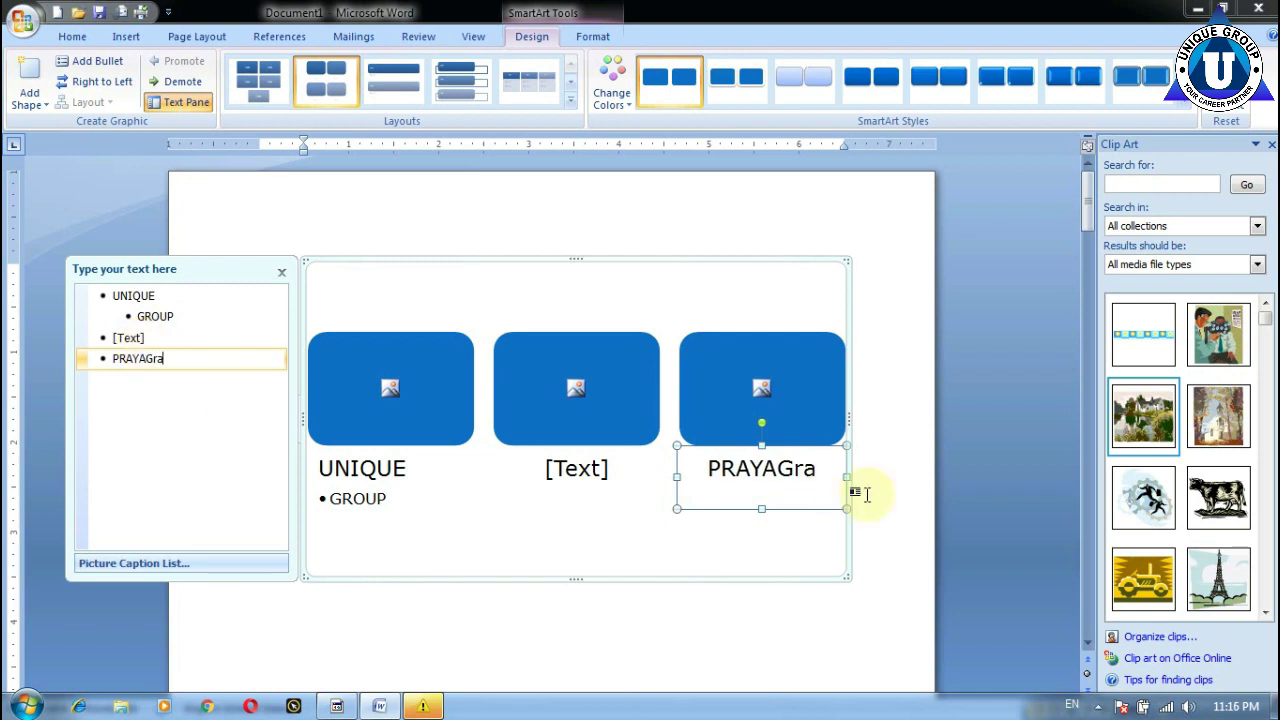
pyautogui.write('j')
pyautogui.press('Return')
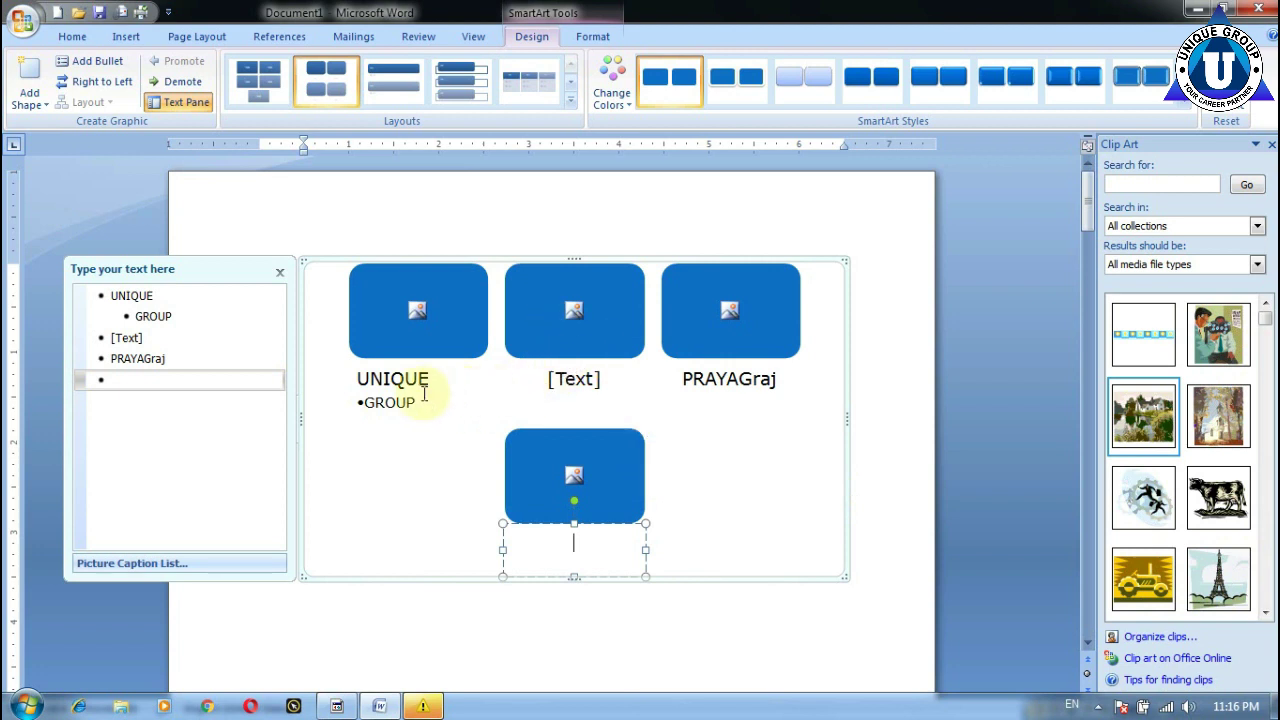
pyautogui.write('kjhki')
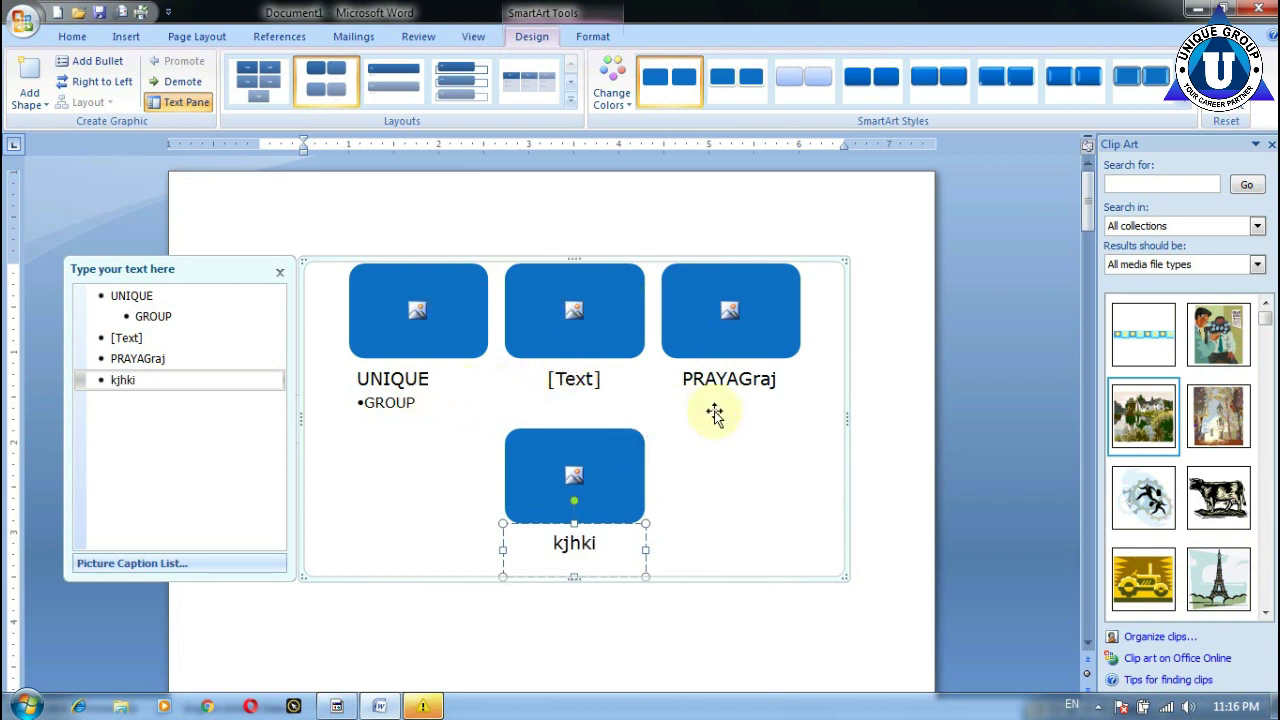
# Deselect the SmartArt graphic and undo the latest caption entries.
pyautogui.click(716, 414)
pyautogui.click(794, 485)
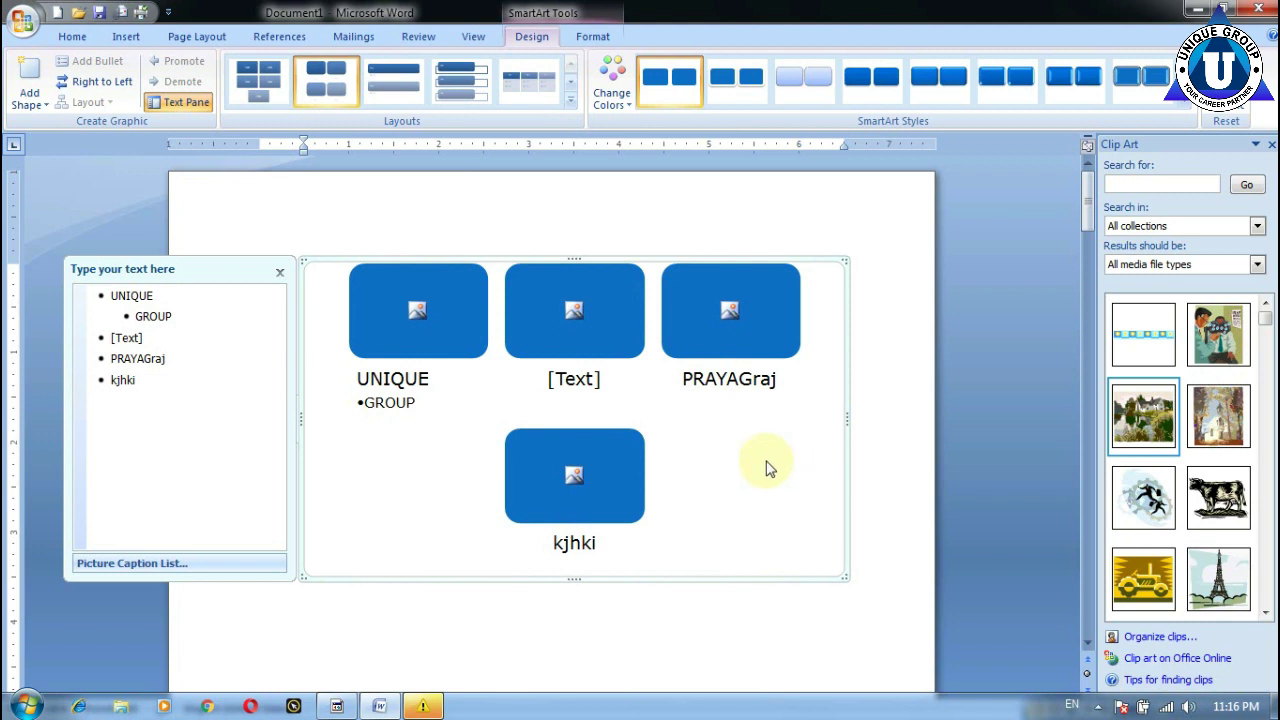
pyautogui.click(126, 36)
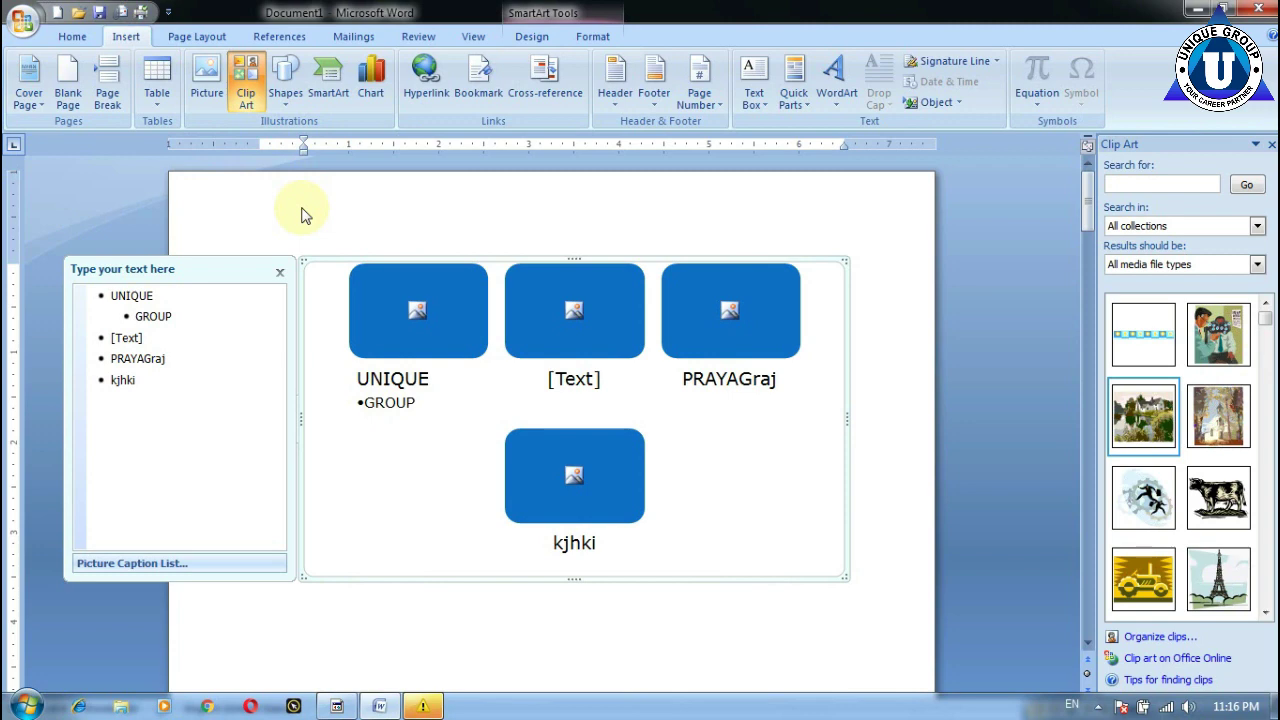
pyautogui.hotkey('ctrl', 'z')
pyautogui.hotkey('ctrl', 'z')
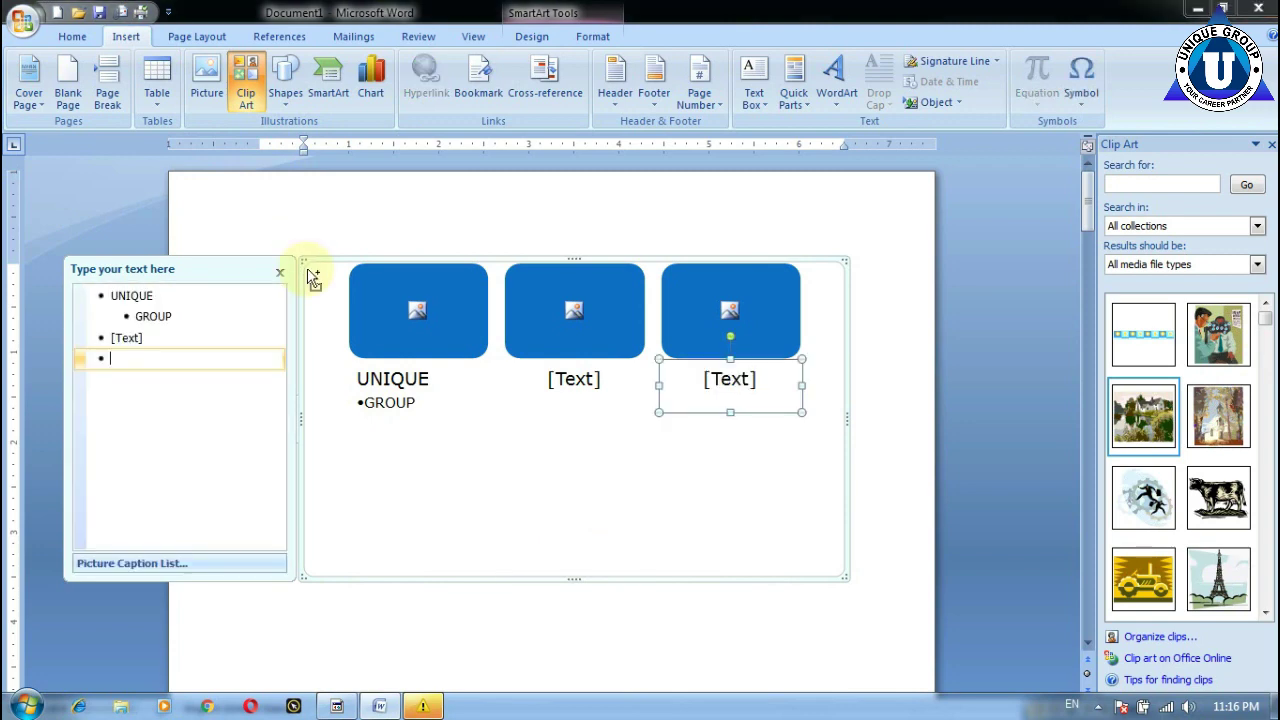
pyautogui.hotkey('ctrl', 'z')
pyautogui.hotkey('ctrl', 'z')
pyautogui.hotkey('ctrl', 'z')
pyautogui.hotkey('ctrl', 'z')
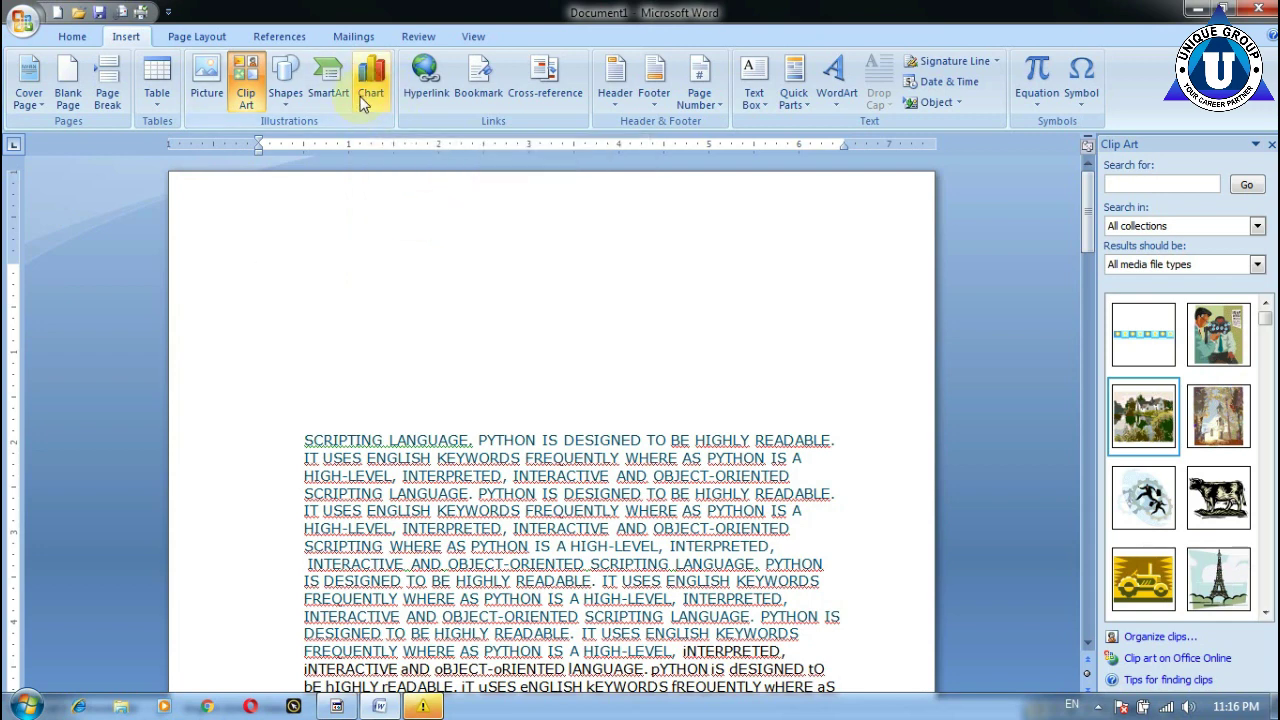
# Open the Insert Chart dialog to choose a chart type.
pyautogui.click(375, 100)
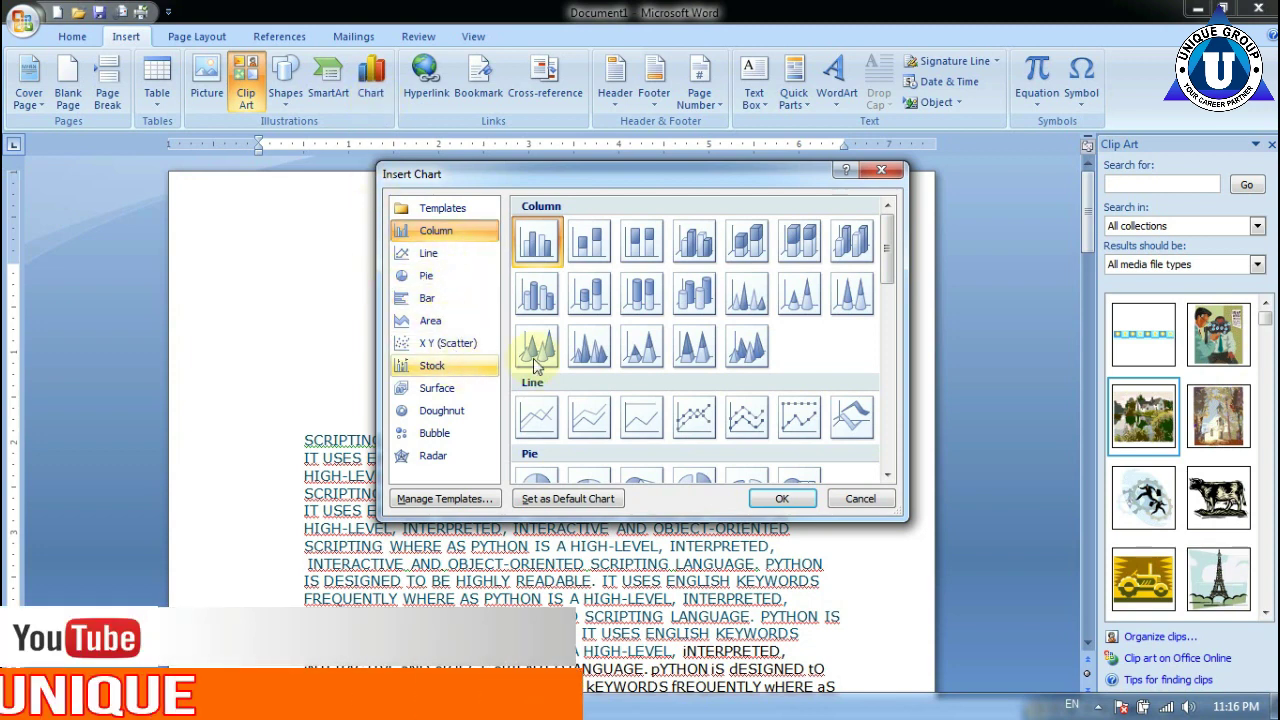
# Insert a 3-D cone chart, close its Excel sample data sheet, and select its plot and chart areas.
pyautogui.doubleClick(746, 346)
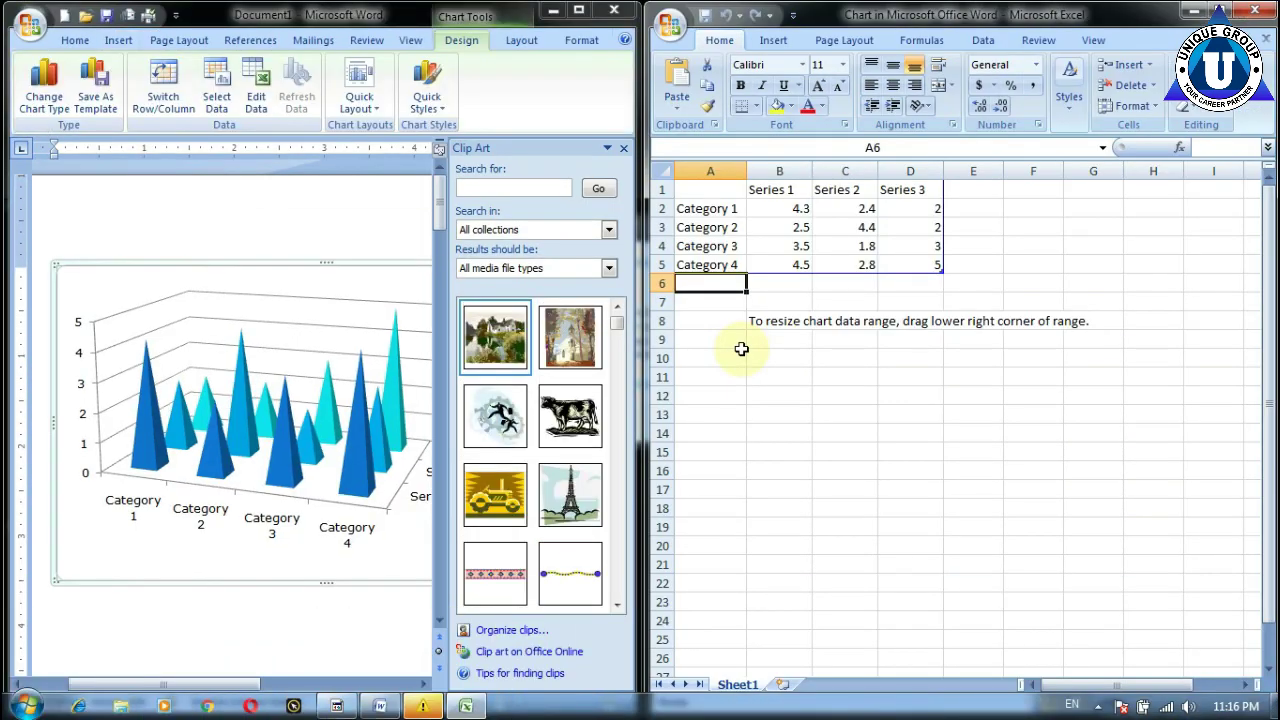
pyautogui.click(300, 372)
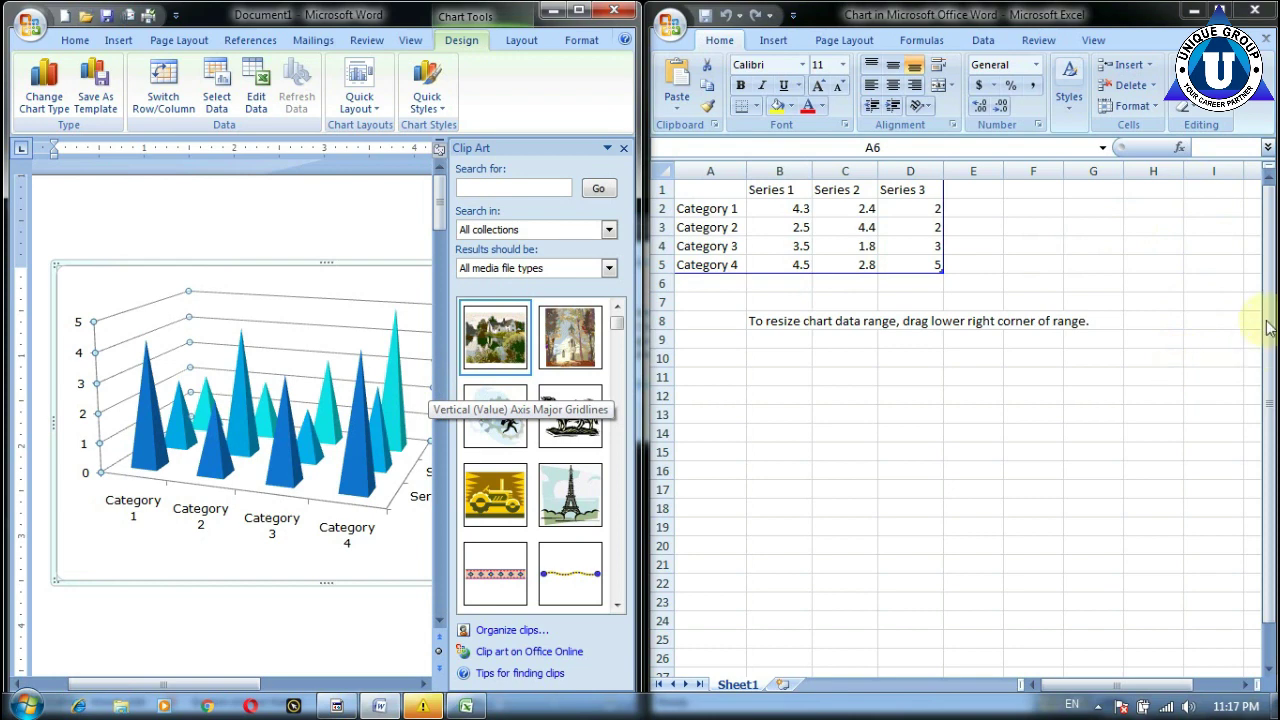
pyautogui.click(1254, 9)
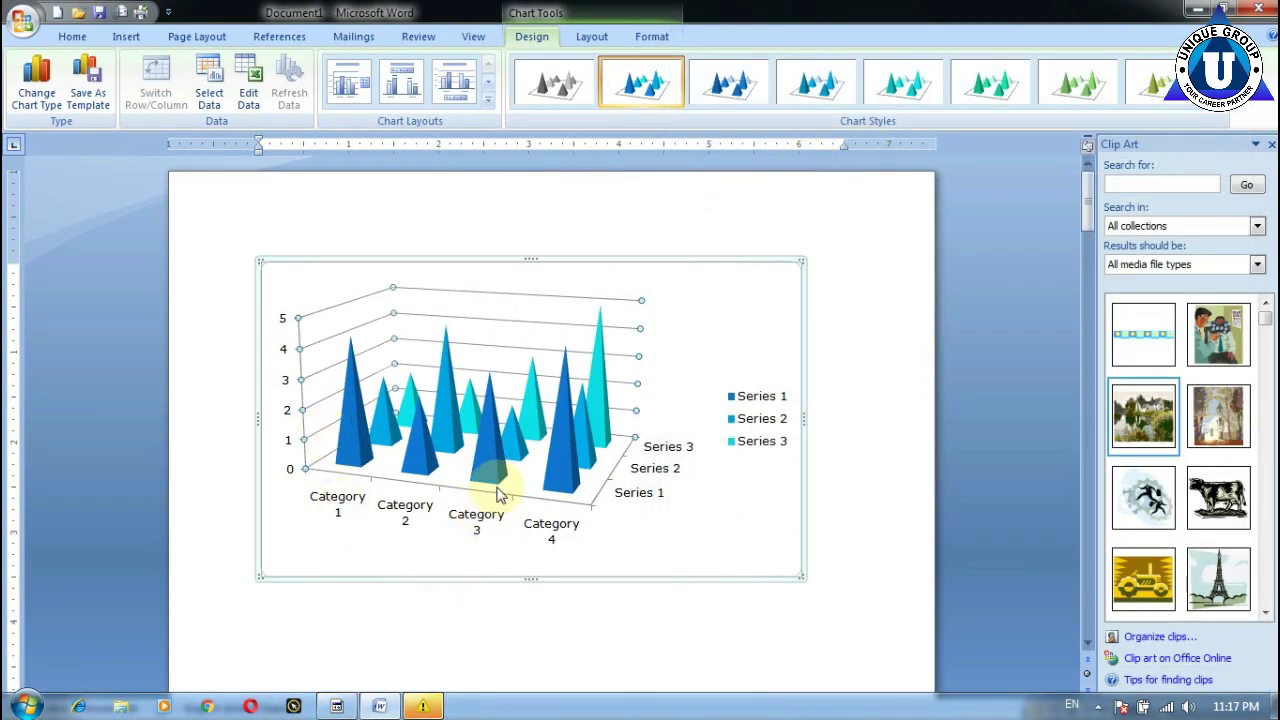
pyautogui.click(521, 508)
pyautogui.click(756, 561)
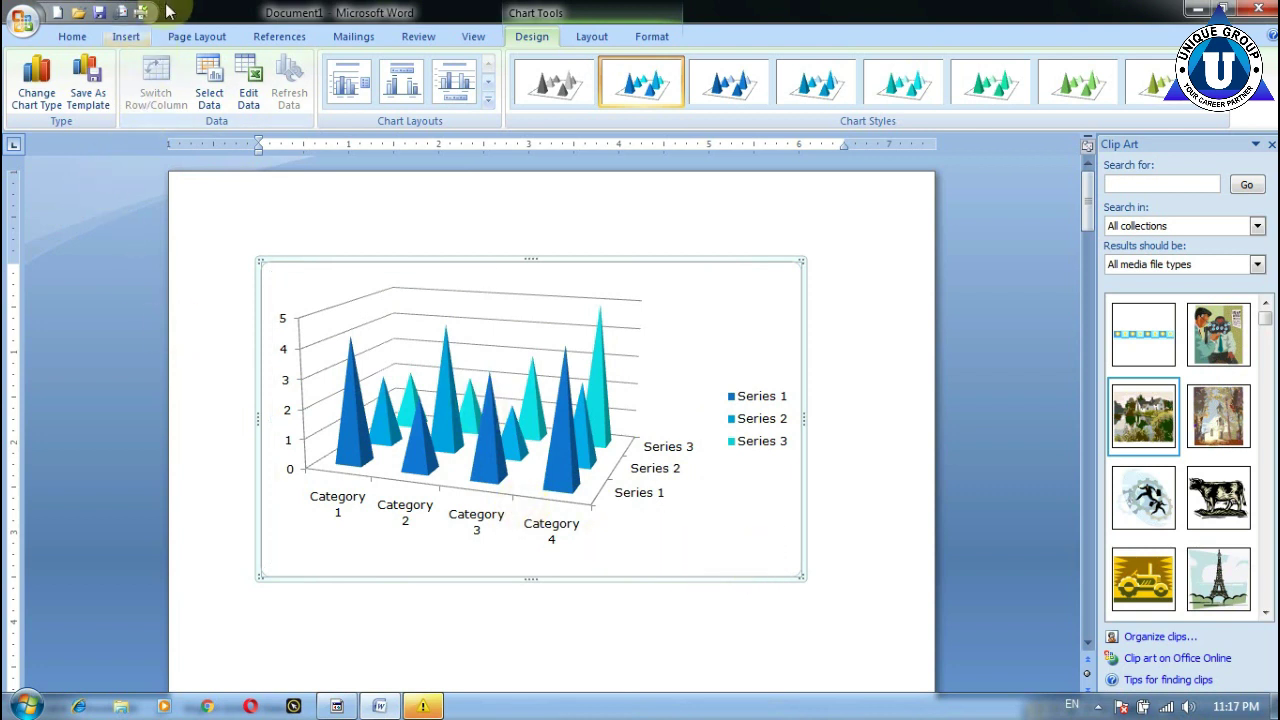
pyautogui.click(146, 37)
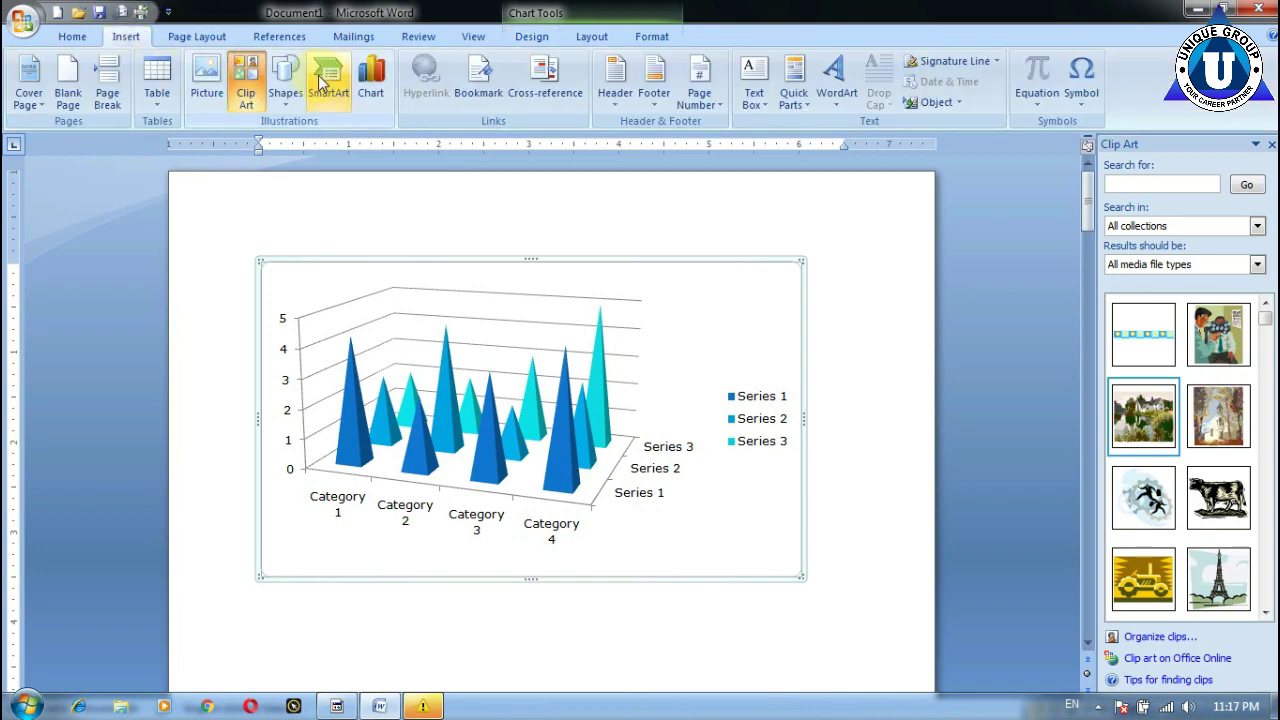
# Select the oval registration form picture and delete it from the page.
pyautogui.click(414, 340)
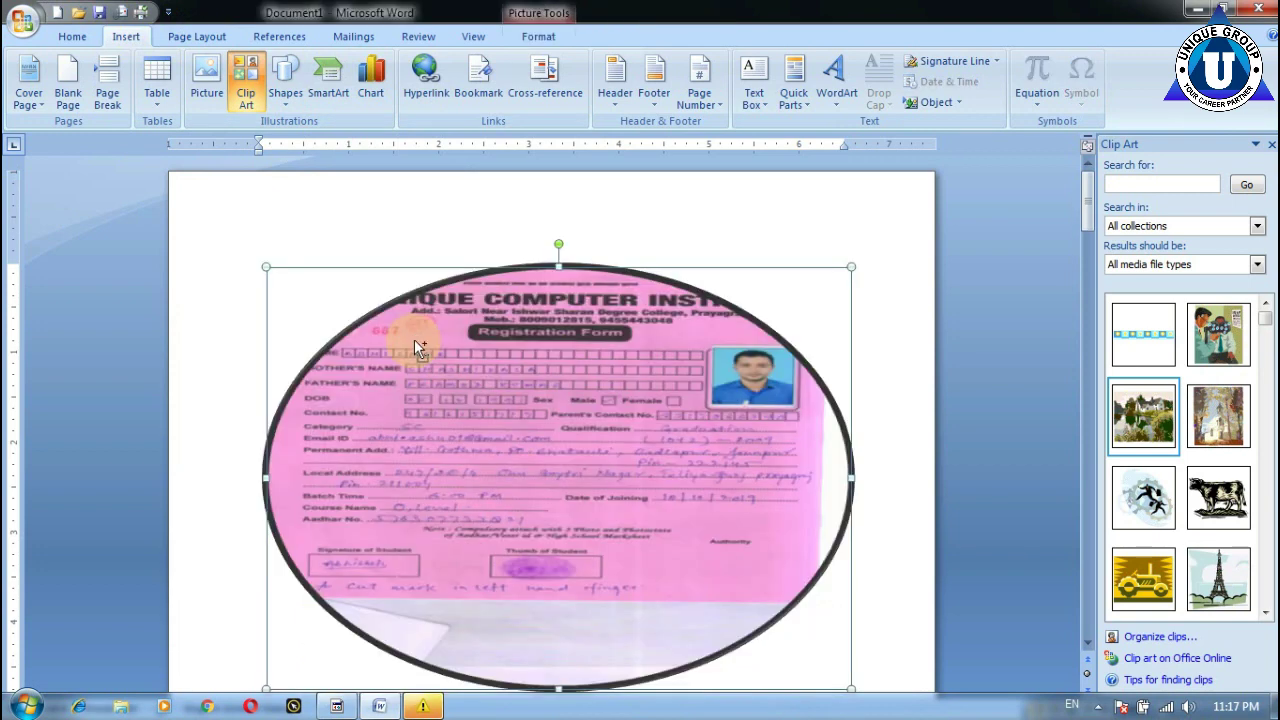
pyautogui.press('super')
pyautogui.click(485, 378)
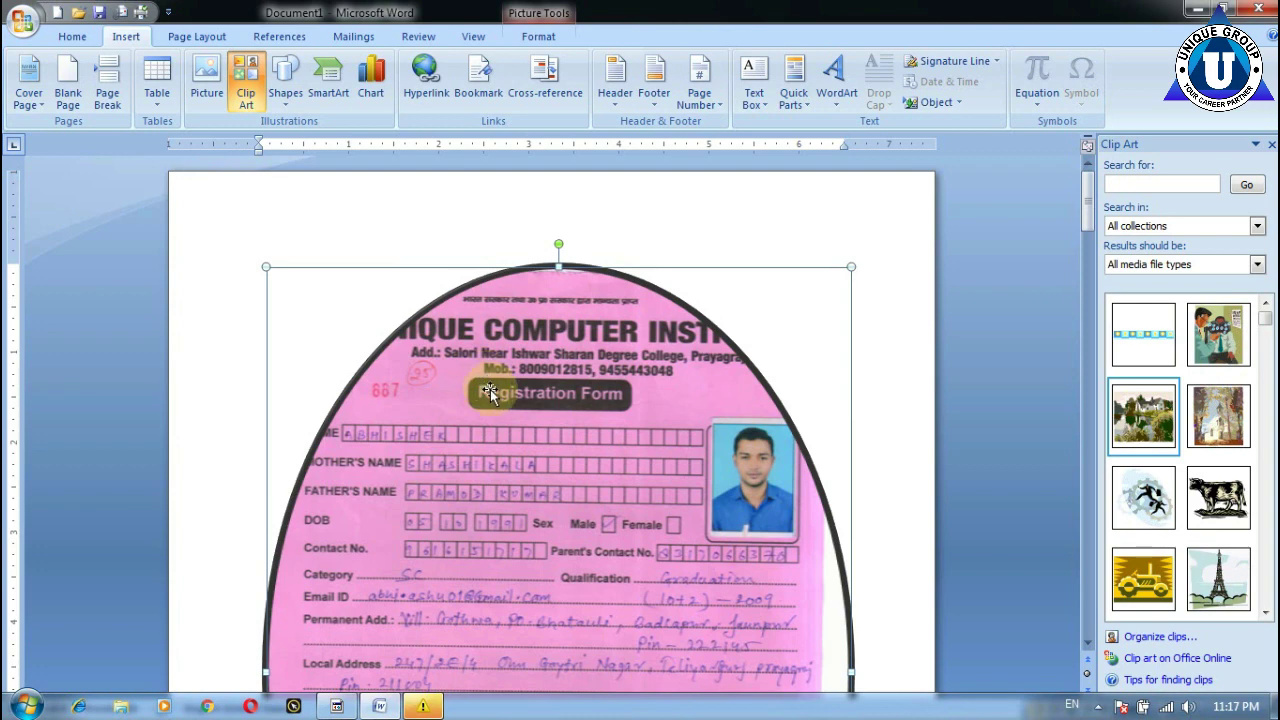
pyautogui.click(526, 440)
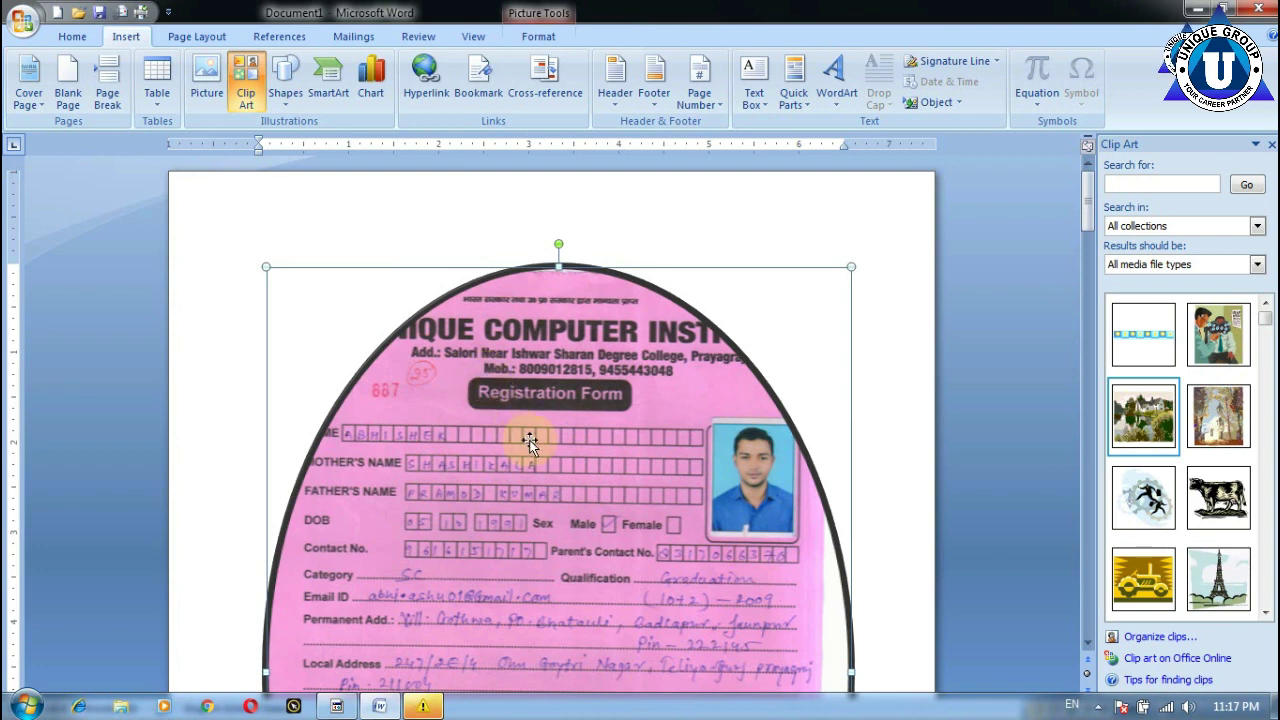
pyautogui.press('Delete')
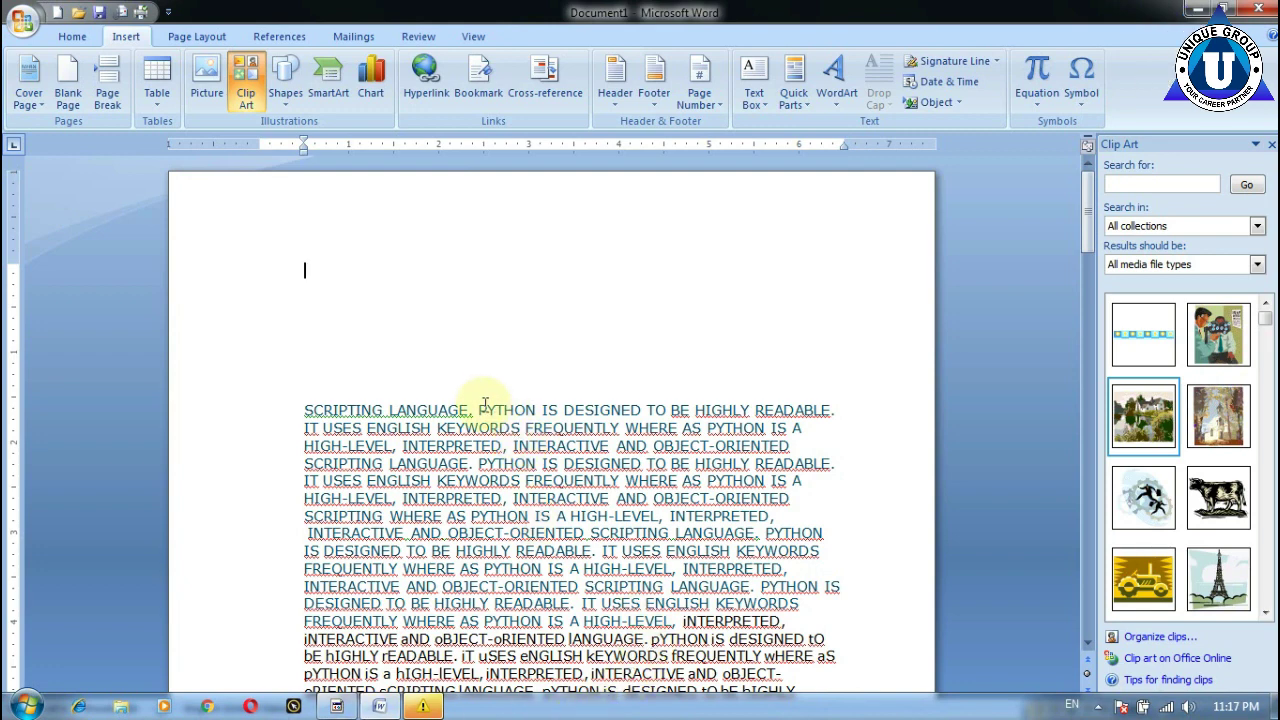
# Hyperlink PYTHON to the JPG image in drive E's New folder, then save the document.
pyautogui.moveTo(479, 410); pyautogui.dragTo(540, 412)
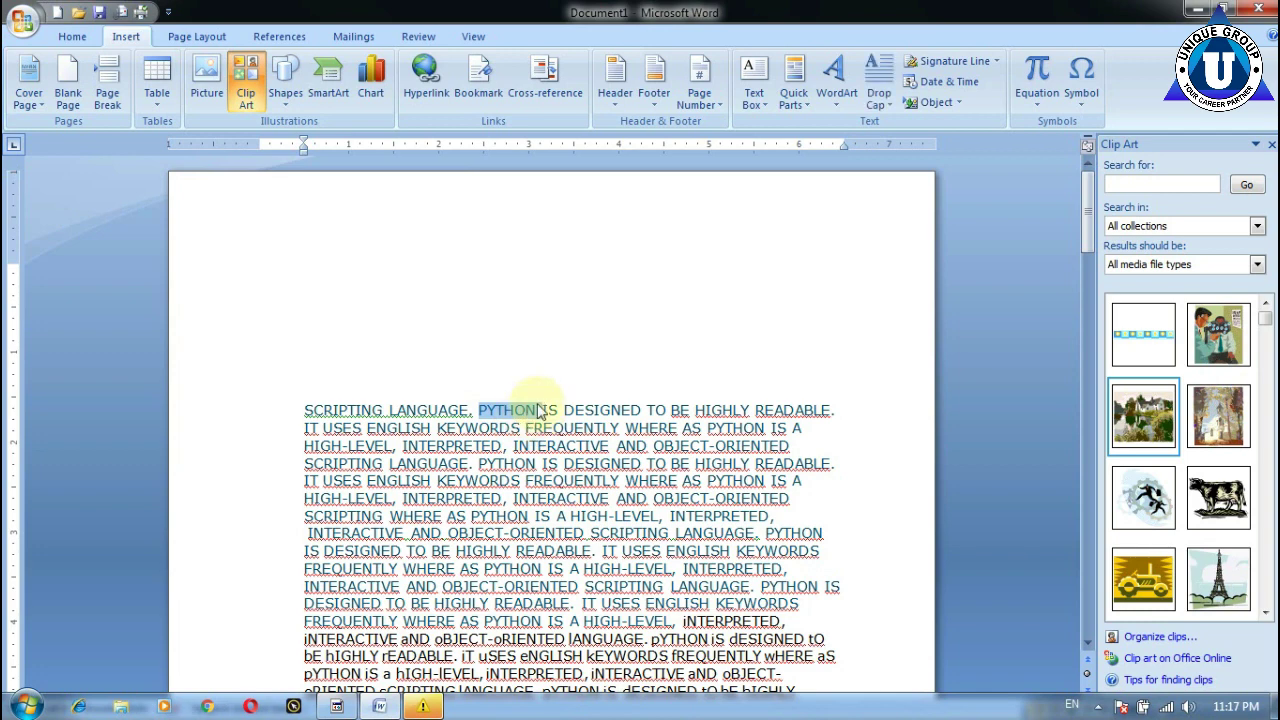
pyautogui.click(438, 76)
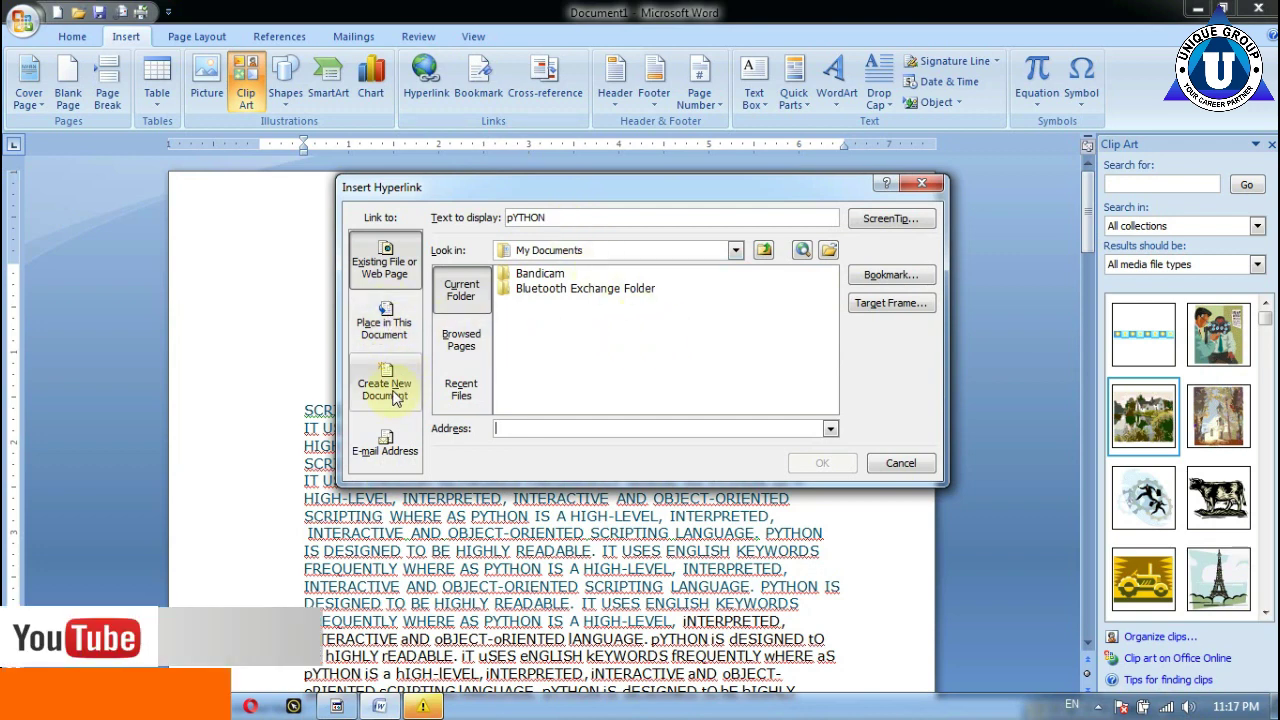
pyautogui.click(736, 251)
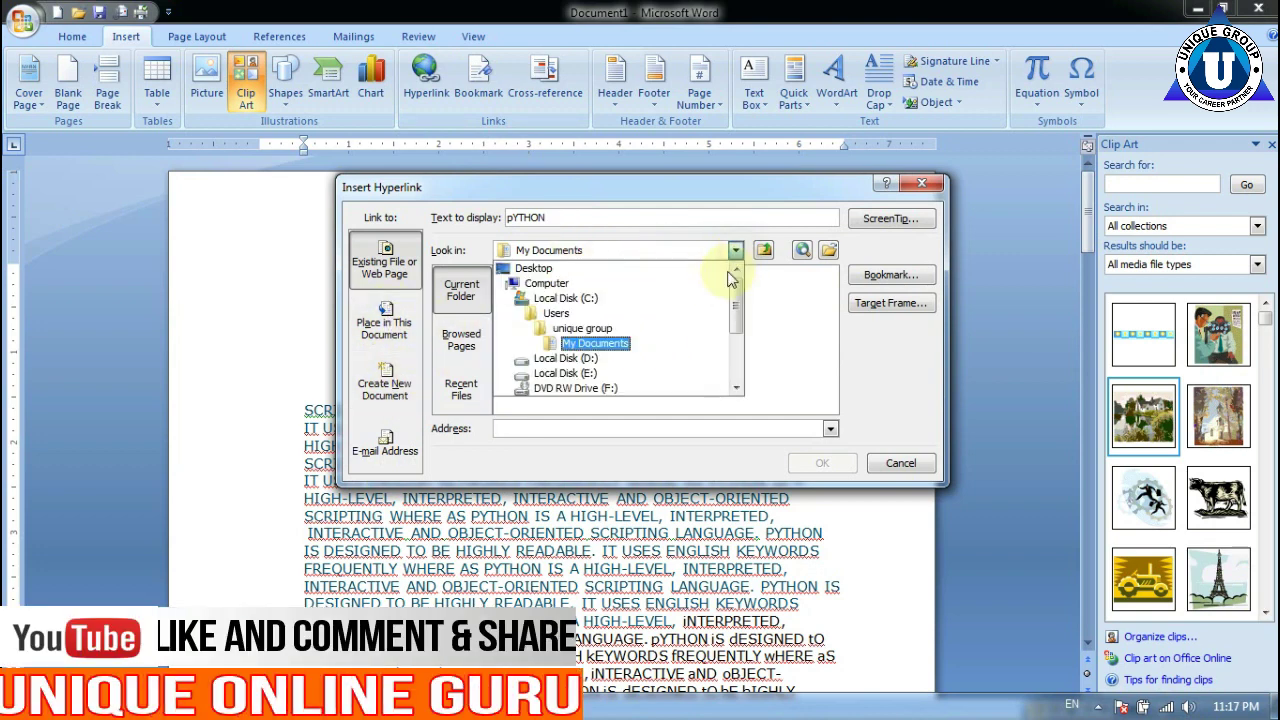
pyautogui.click(585, 374)
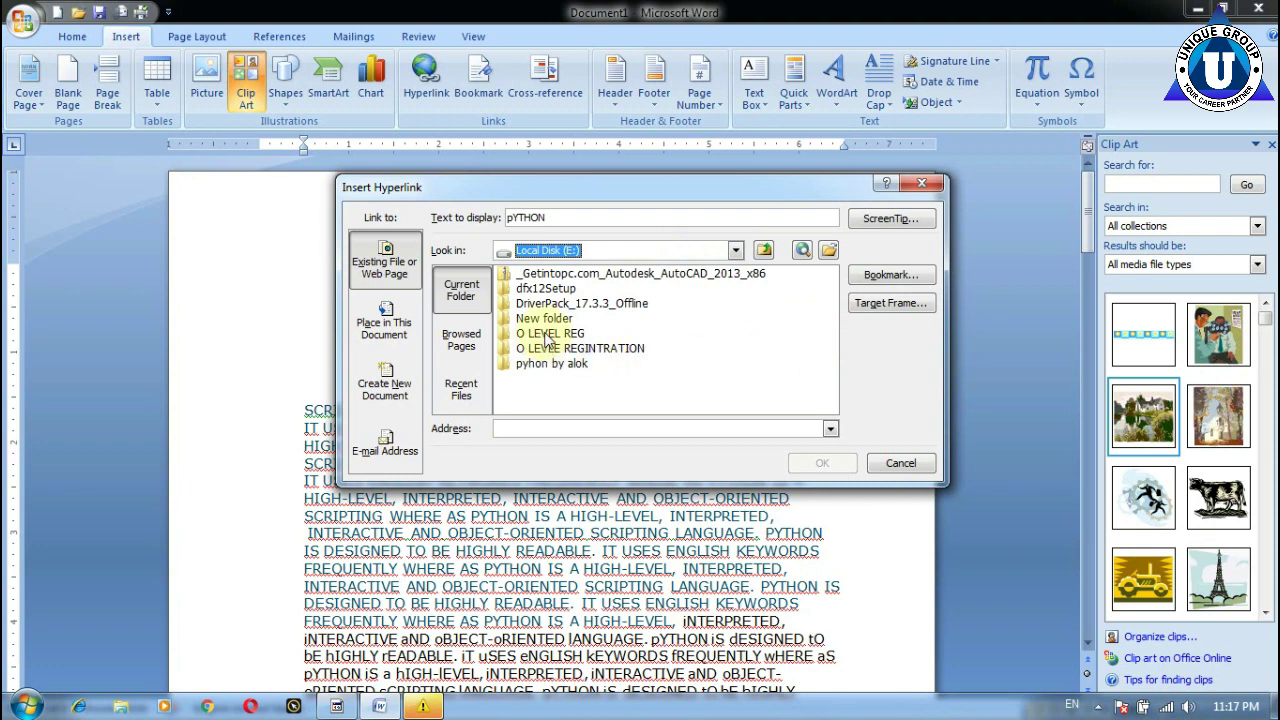
pyautogui.doubleClick(549, 318)
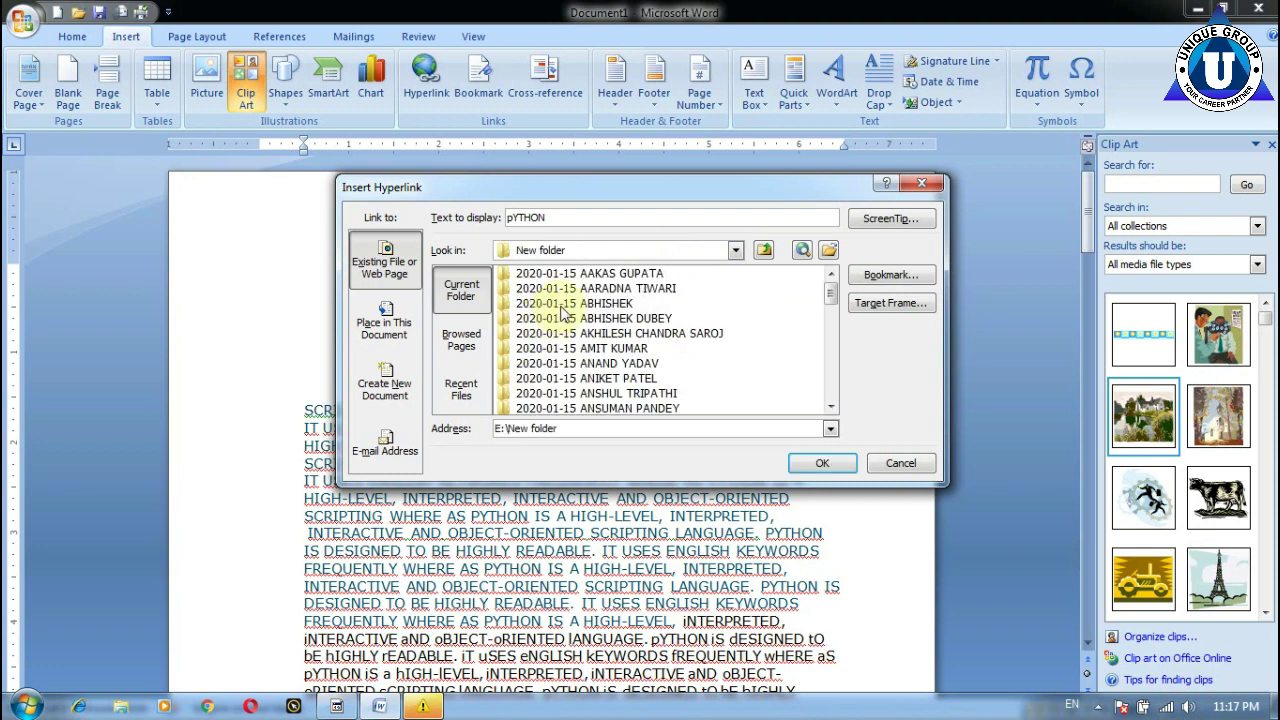
pyautogui.doubleClick(592, 304)
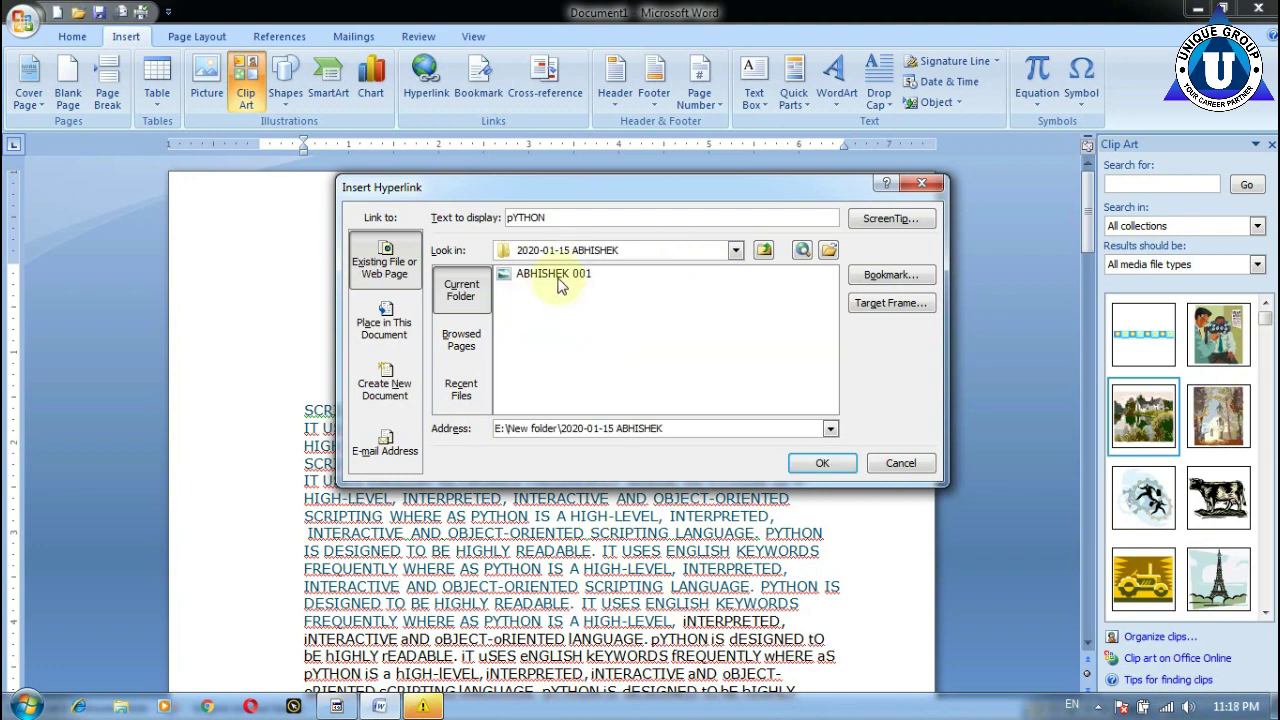
pyautogui.doubleClick(556, 276)
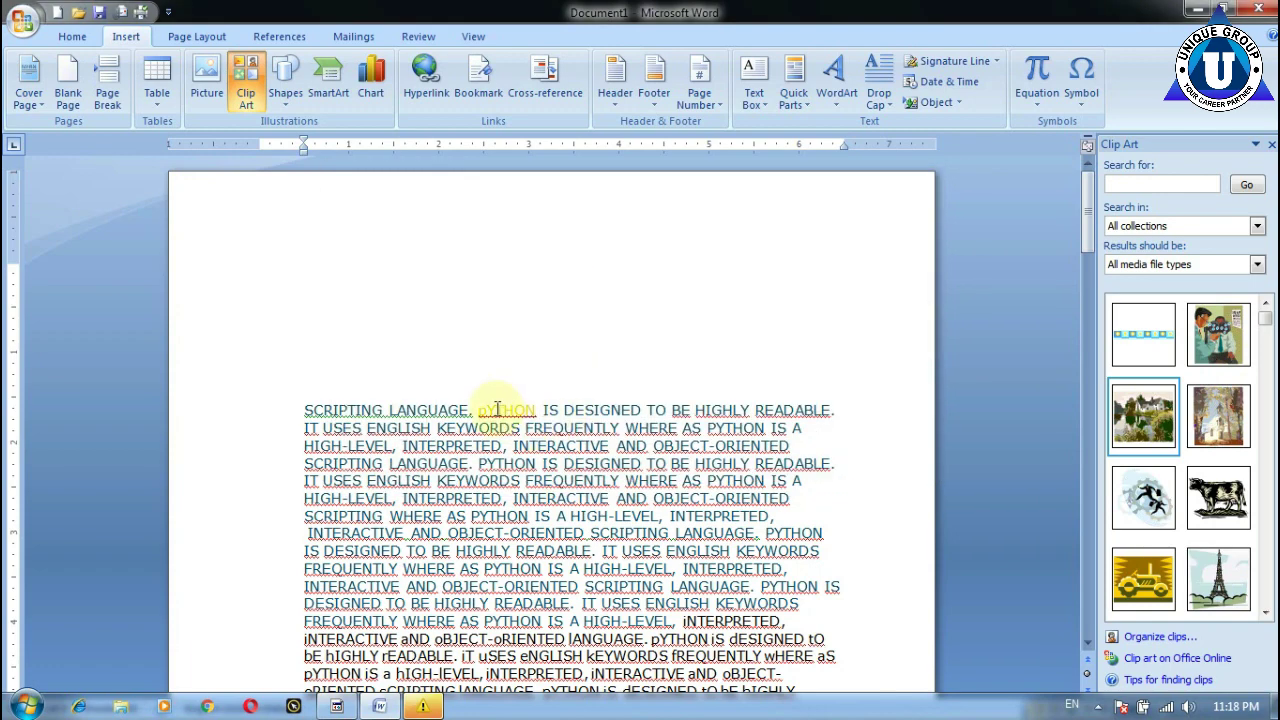
pyautogui.moveTo(508, 411)
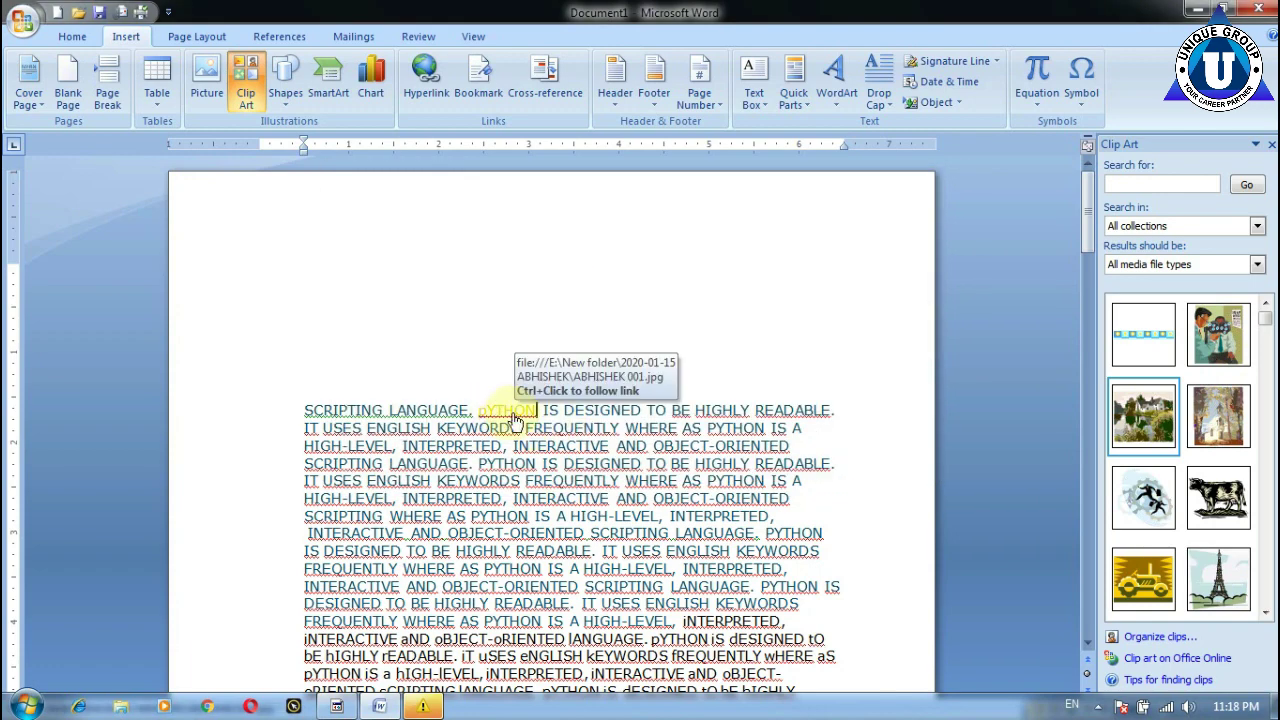
pyautogui.hotkey('ctrl', 's')
# Save as sCRIPTING lANGUAGE, open the linked image in Internet Explorer, then close it.
pyautogui.click(484, 443)
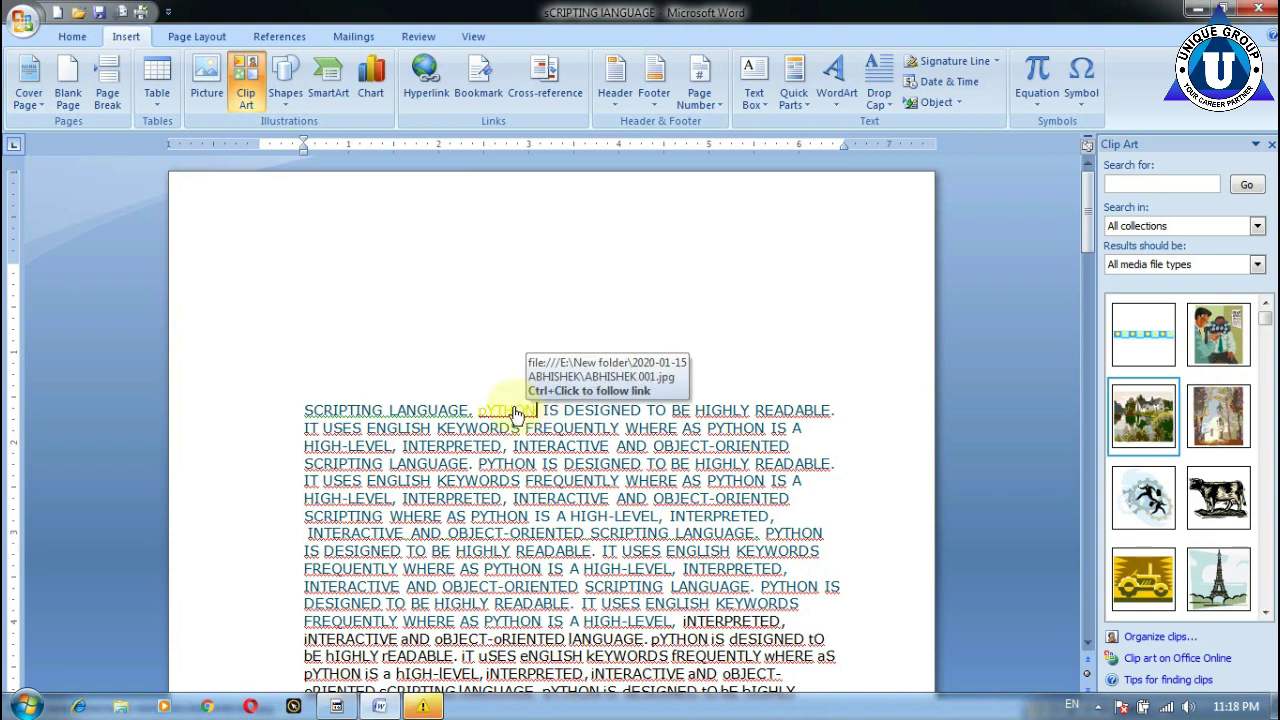
pyautogui.keyDown('ctrl'); pyautogui.click(512, 408); pyautogui.keyUp('ctrl')
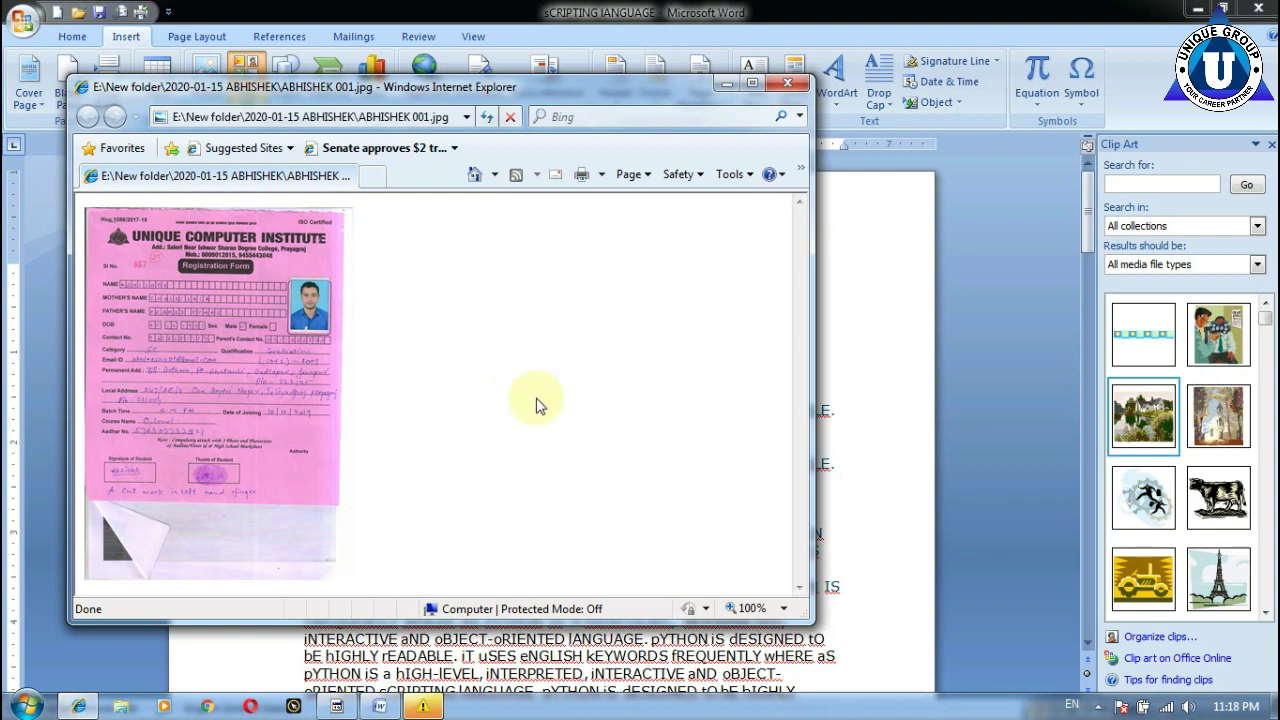
pyautogui.click(788, 82)
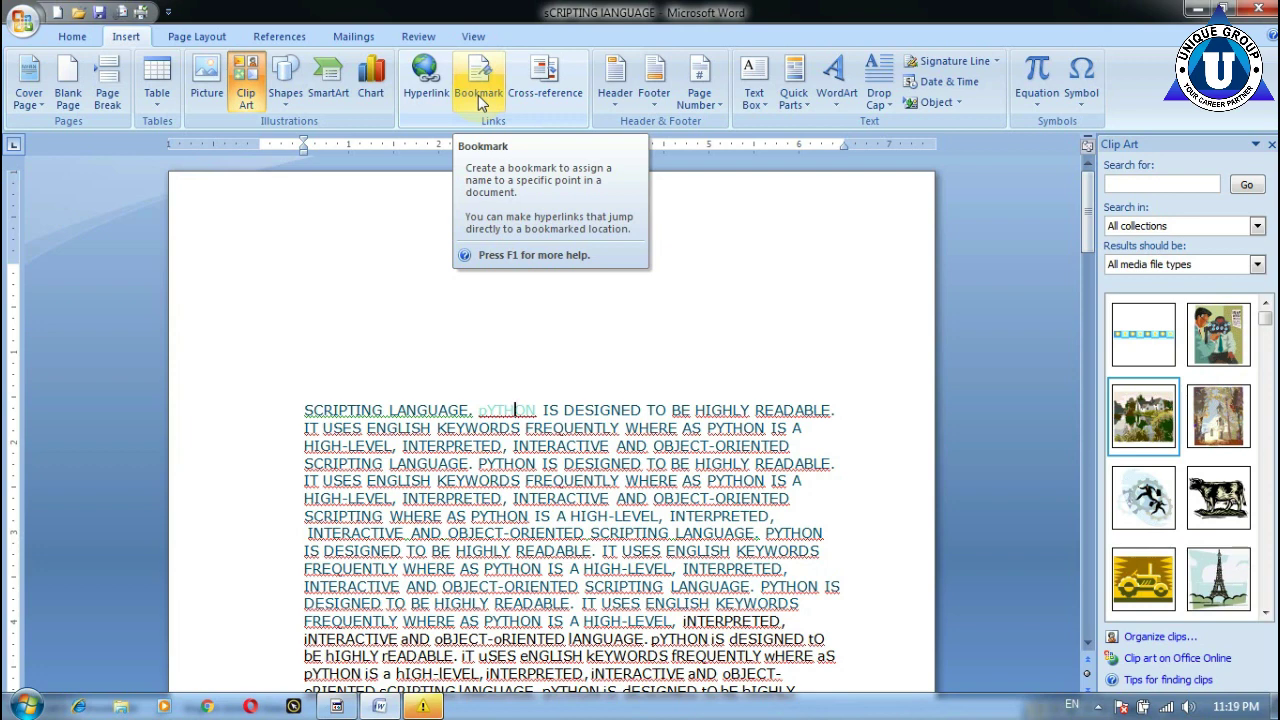
# Add a bookmark named learn after the 'Simple and easy to Learn' heading.
pyautogui.scroll(-4, 631, 543)
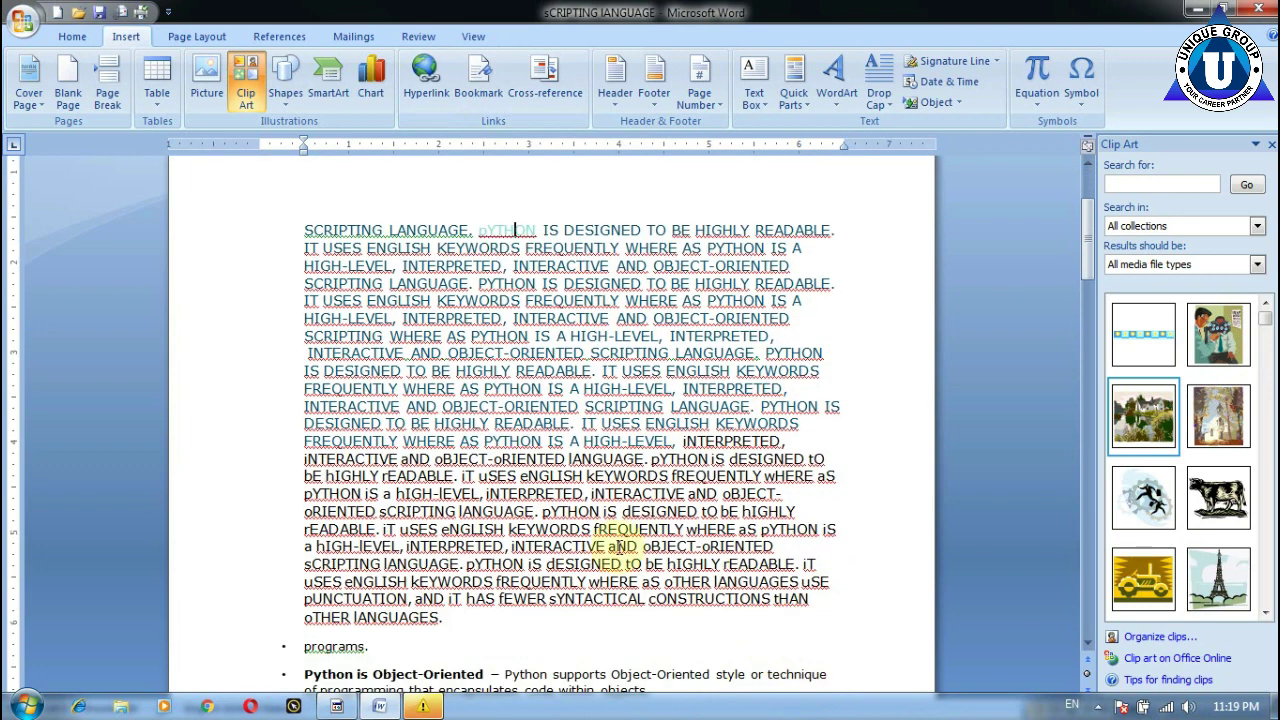
pyautogui.scroll(-4, 651, 537)
pyautogui.scroll(-5, 655, 535)
pyautogui.scroll(-3, 640, 500)
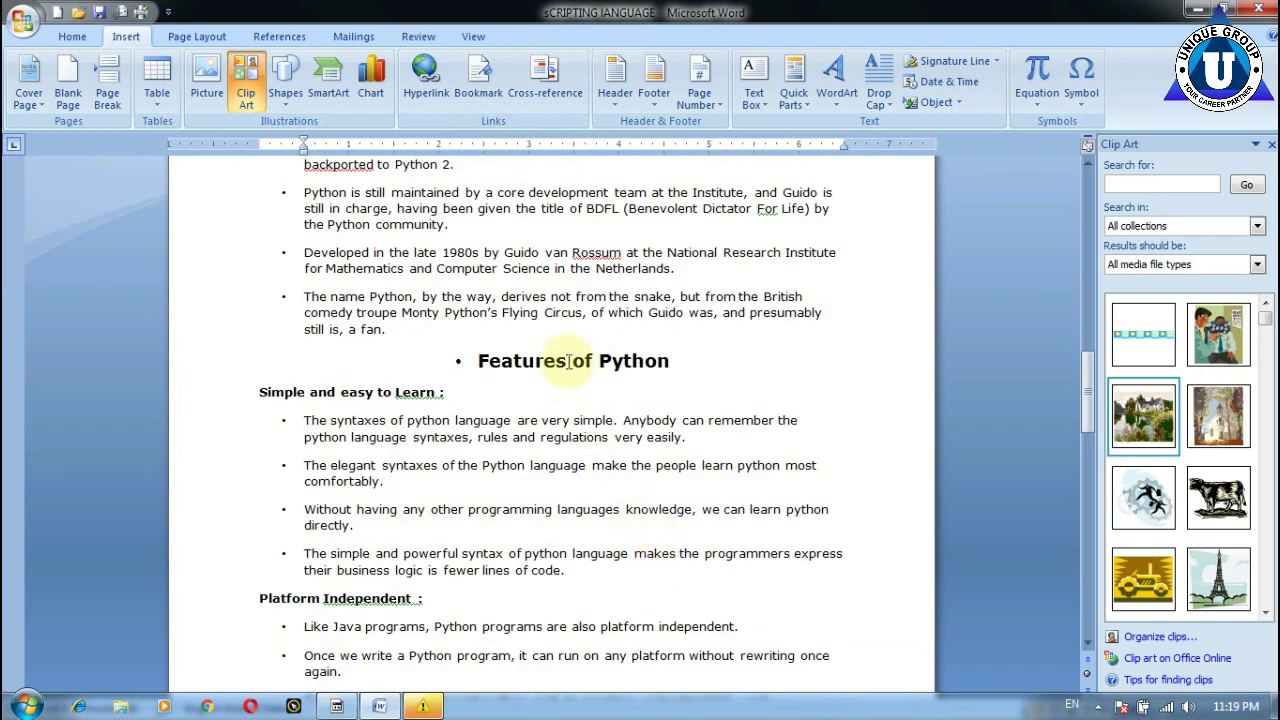
pyautogui.click(448, 393)
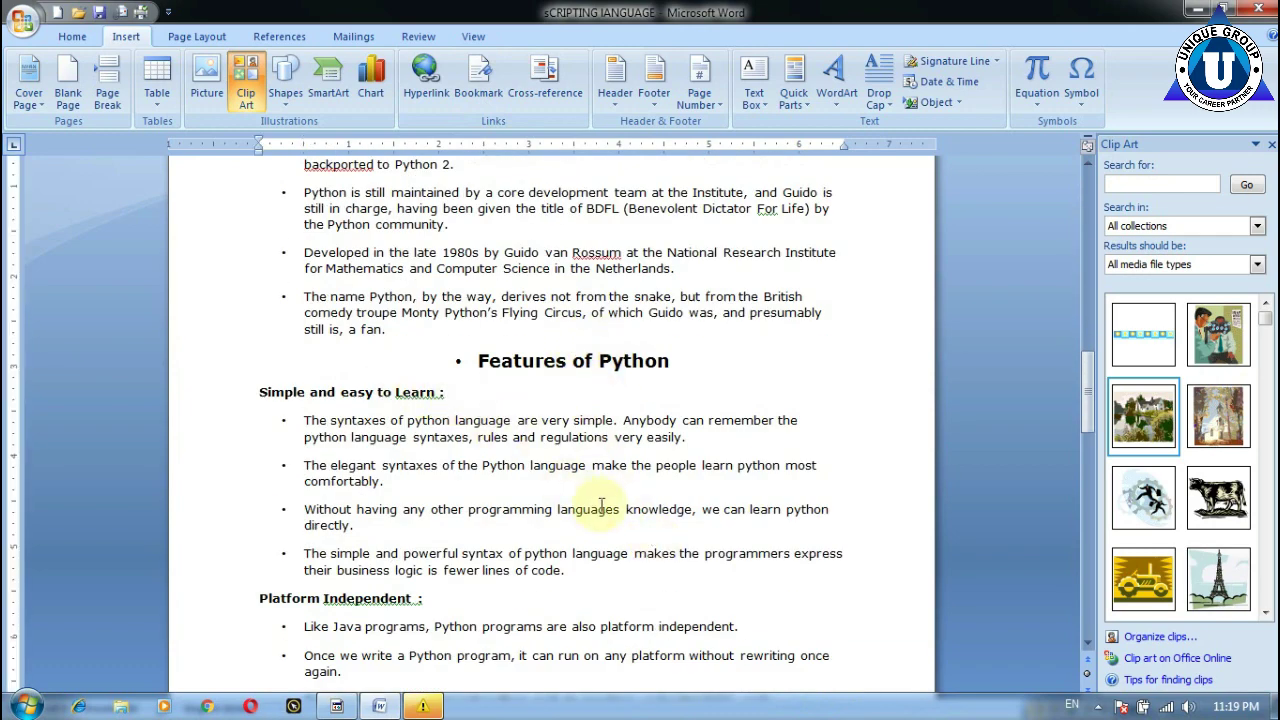
pyautogui.click(478, 75)
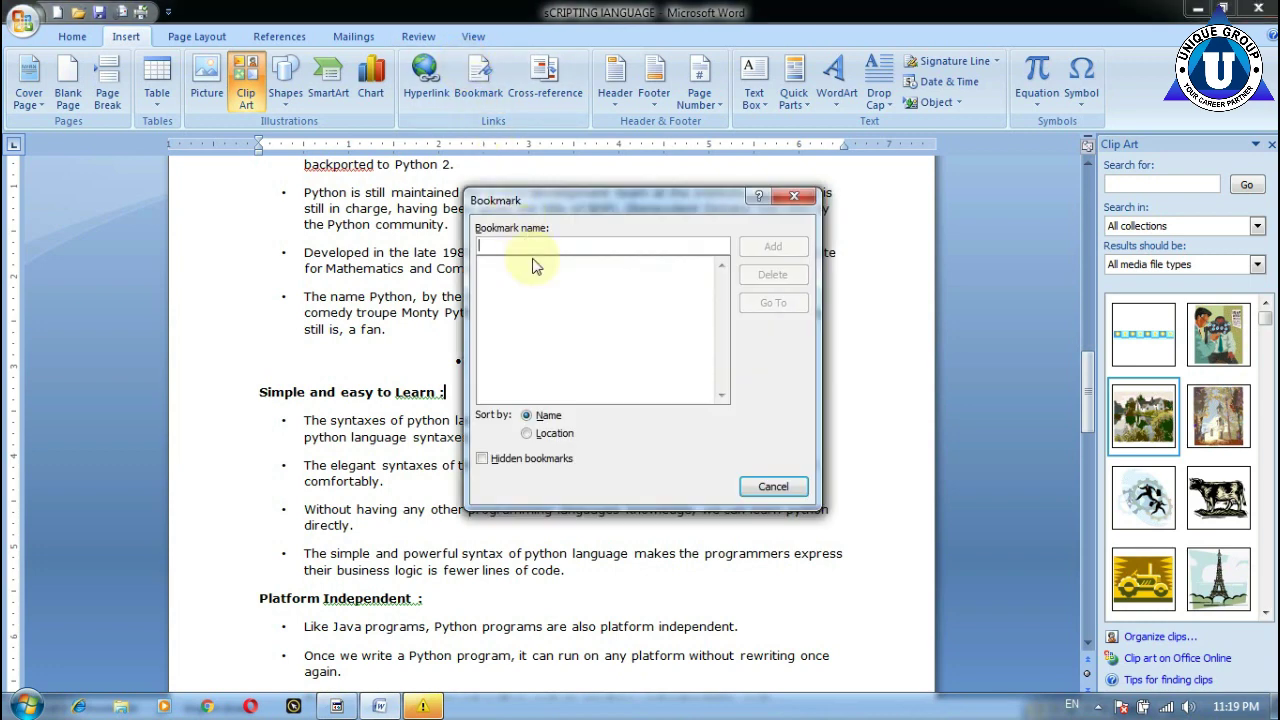
pyautogui.write('learn')
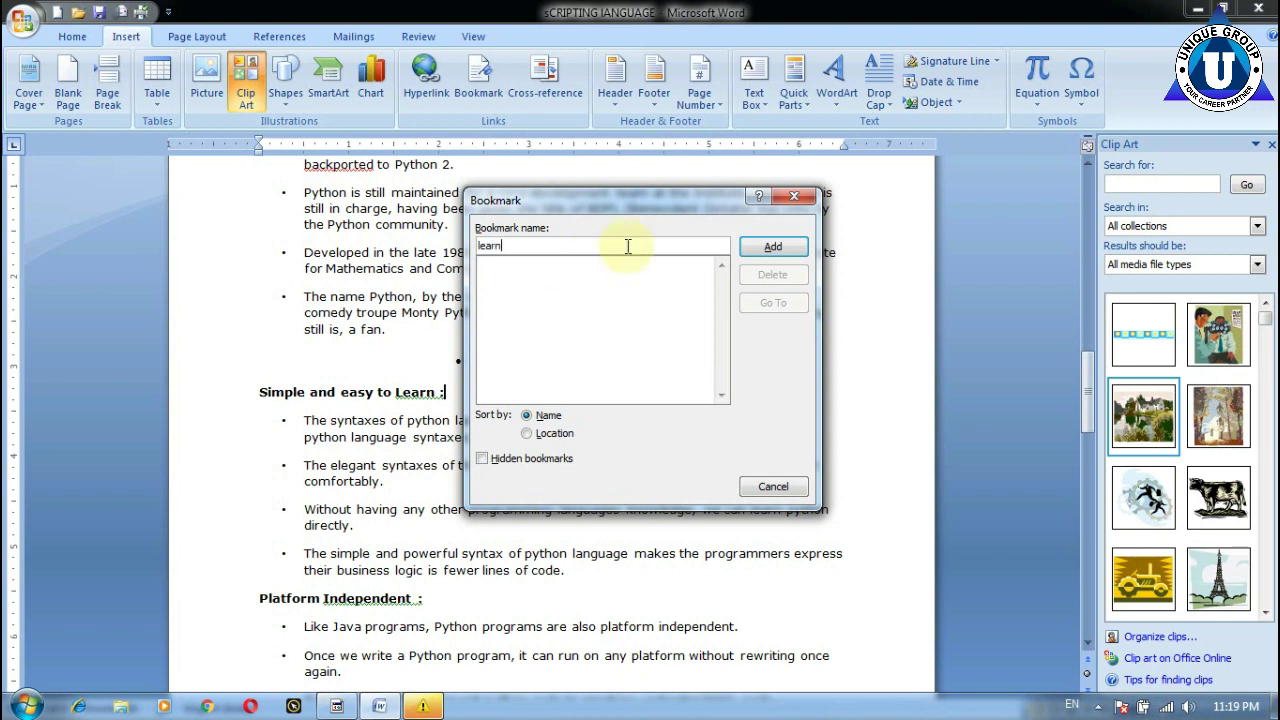
pyautogui.click(770, 246)
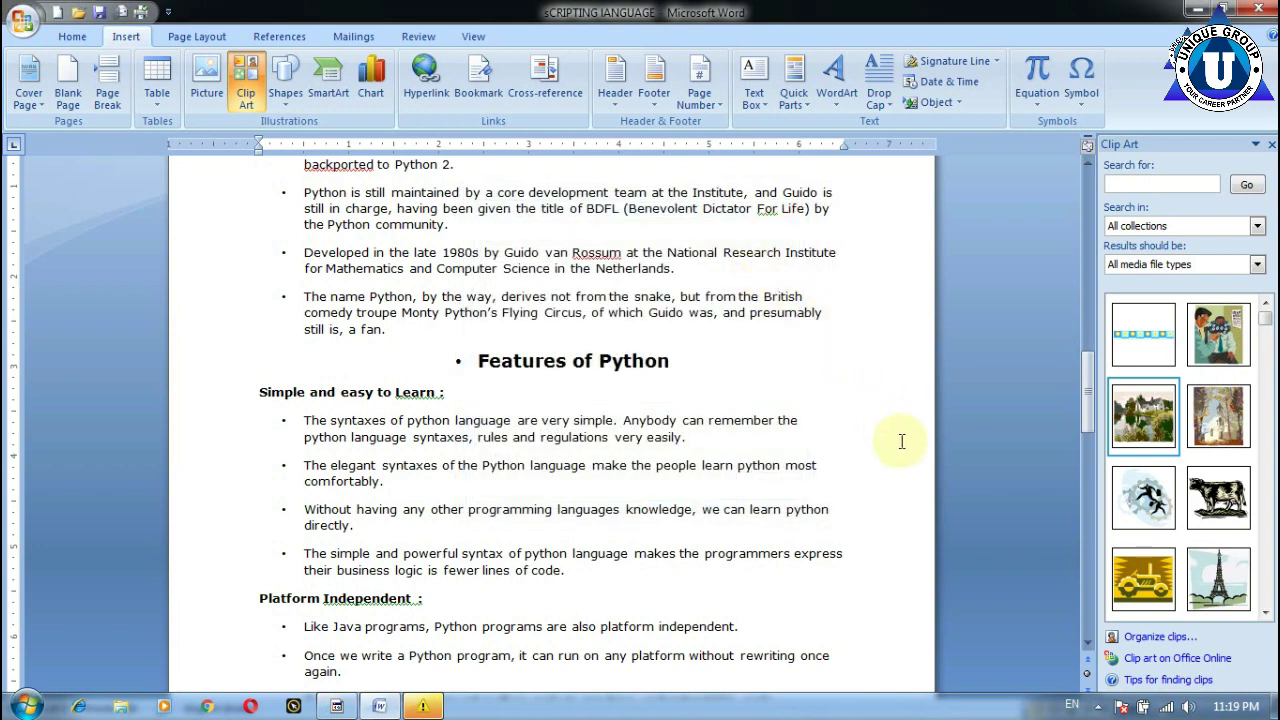
# Save the document to the Desktop with Save As.
pyautogui.click(22, 22)
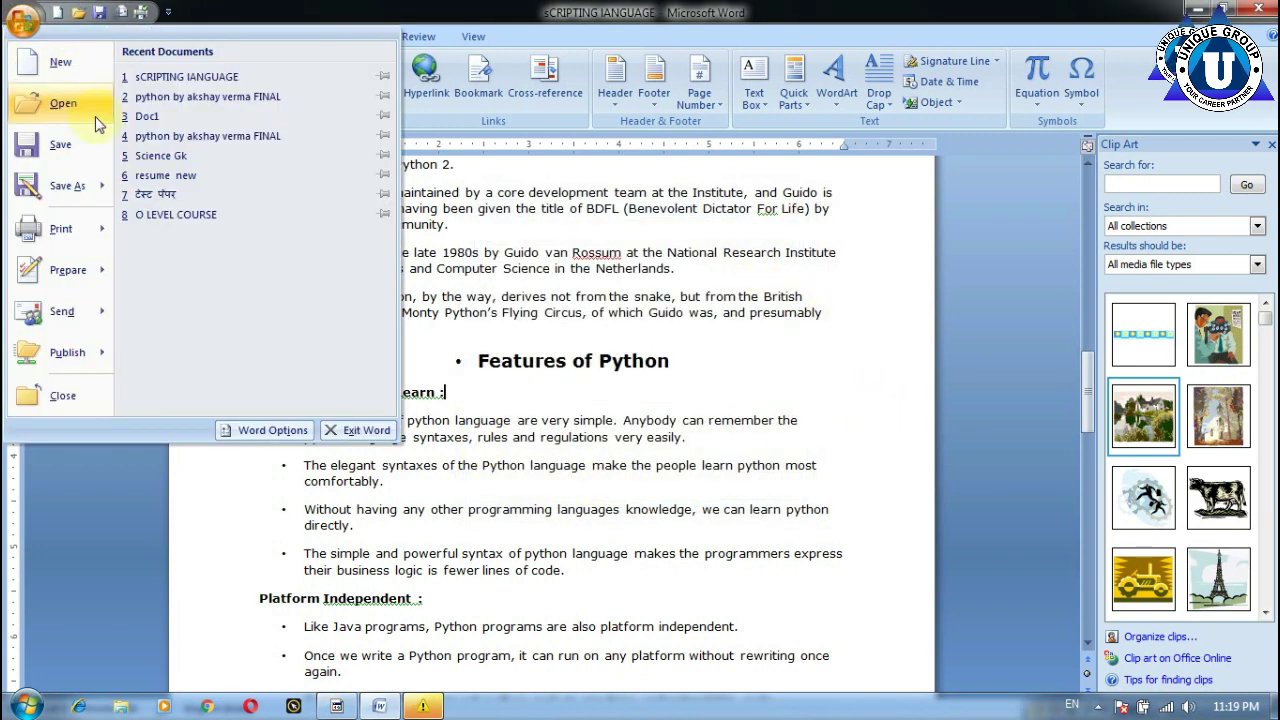
pyautogui.click(60, 177)
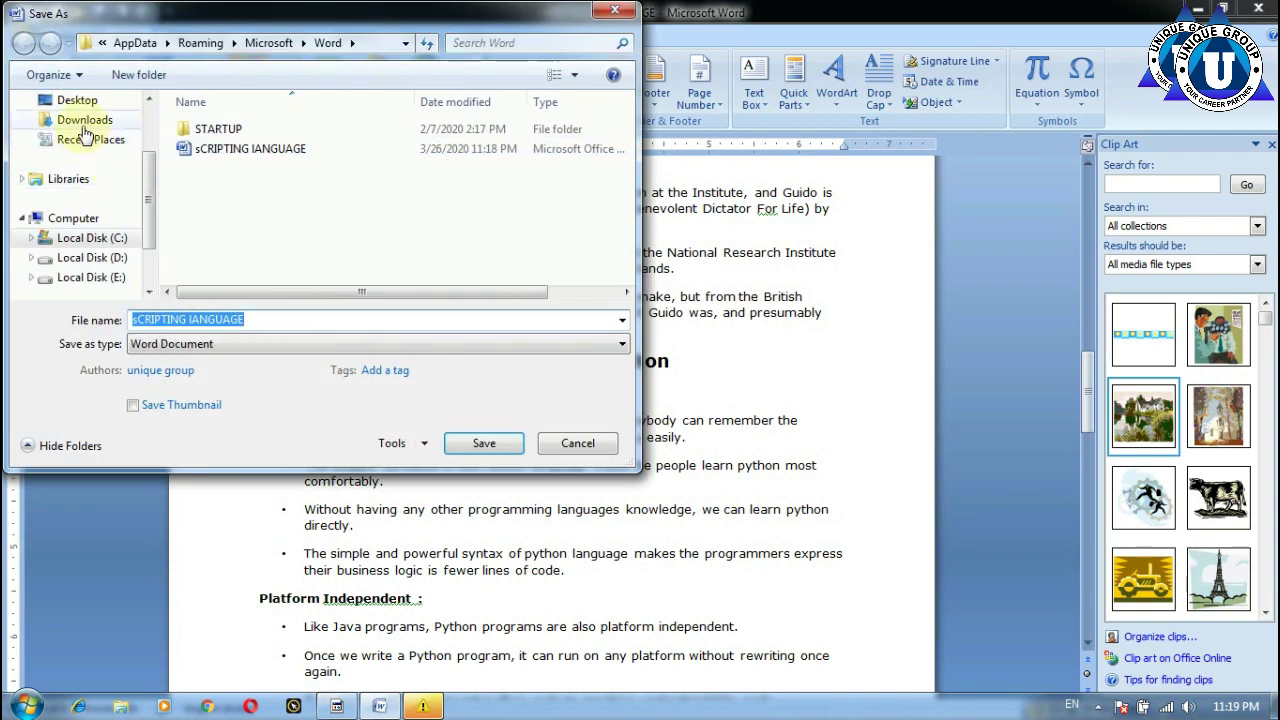
pyautogui.click(80, 100)
pyautogui.click(452, 446)
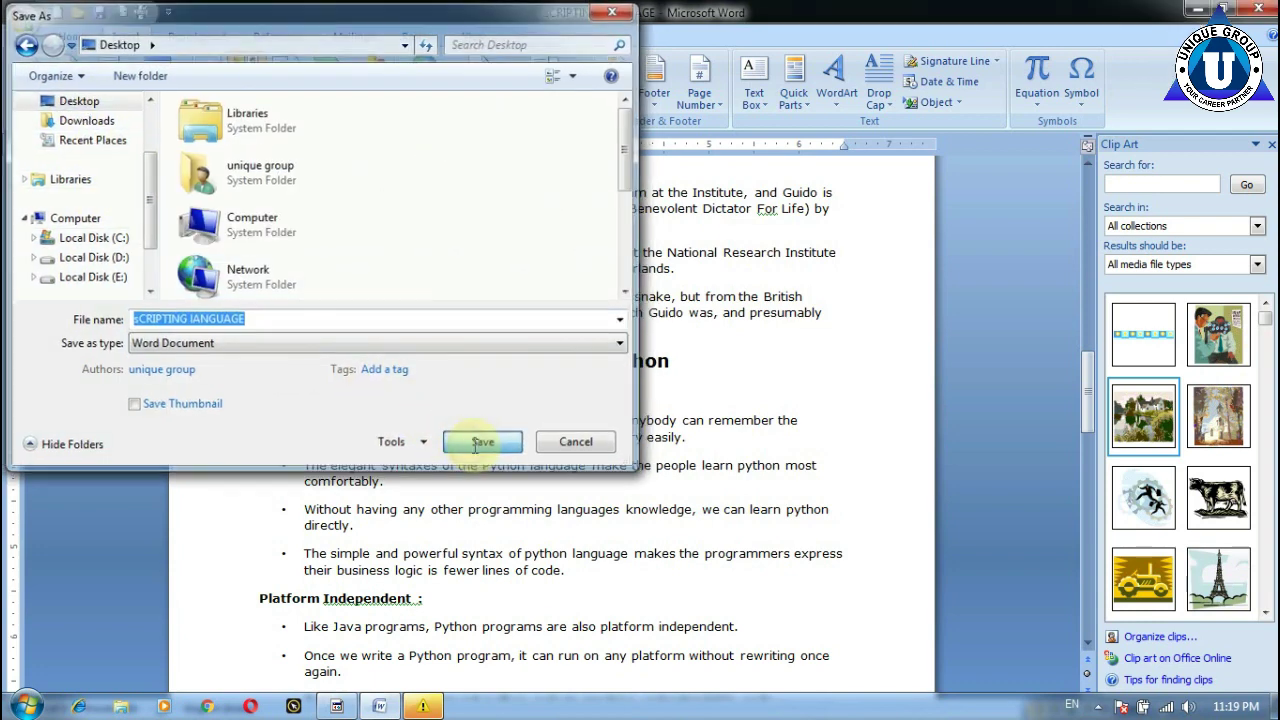
# Close Word, dismiss the Windows warning, and reopen the document from the desktop.
pyautogui.click(1256, 10)
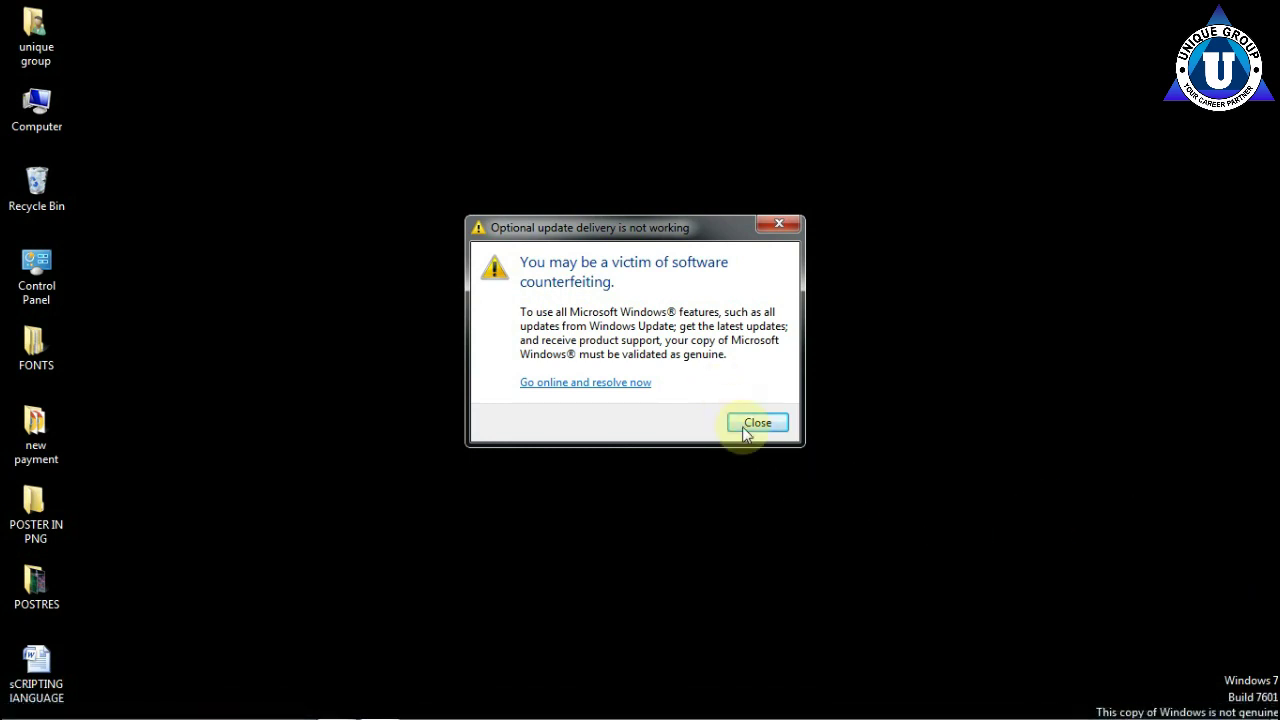
pyautogui.click(752, 424)
pyautogui.doubleClick(20, 672)
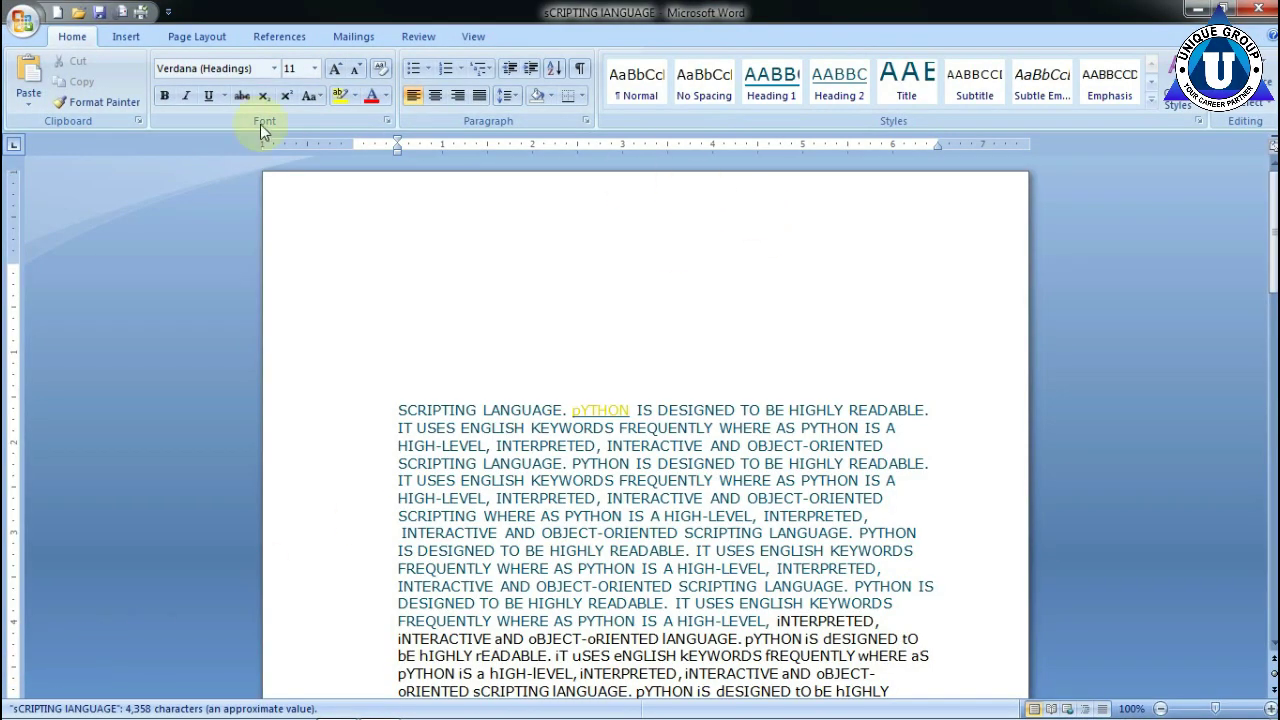
pyautogui.click(126, 36)
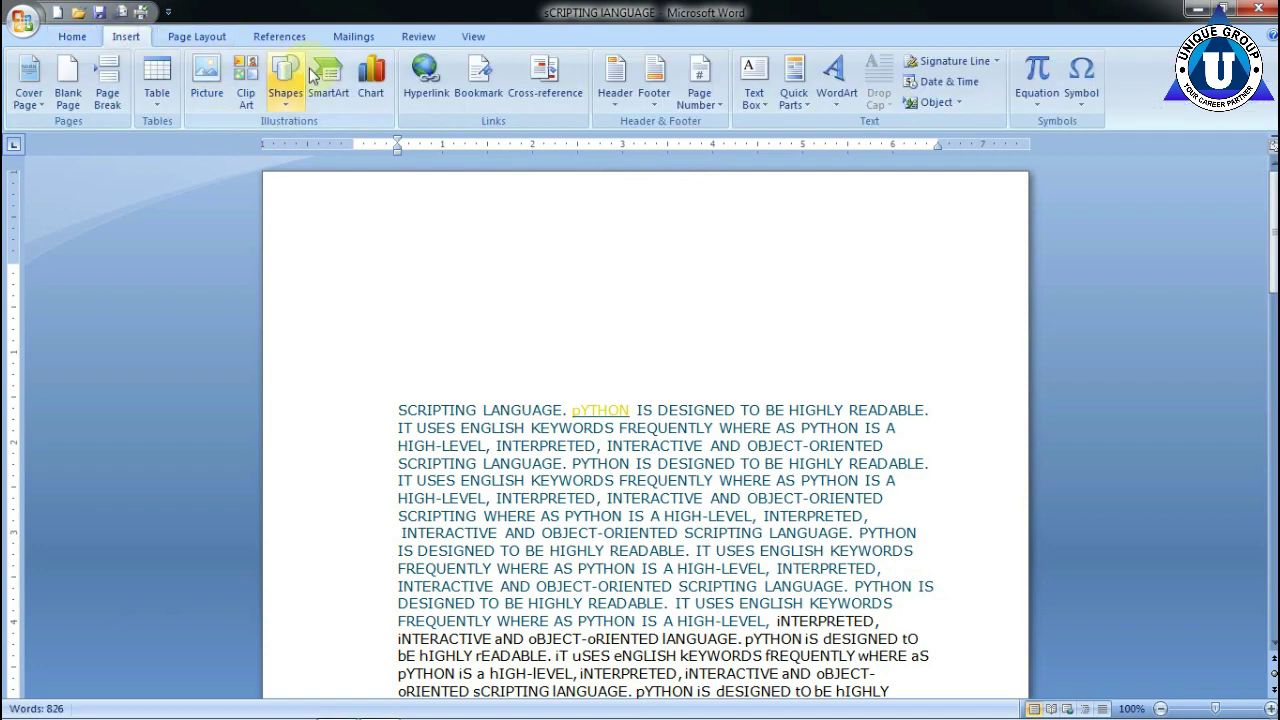
# Add a bookmark named 'learn', then place the cursor after the 'Simple and easy to Learn :' heading.
pyautogui.click(480, 82)
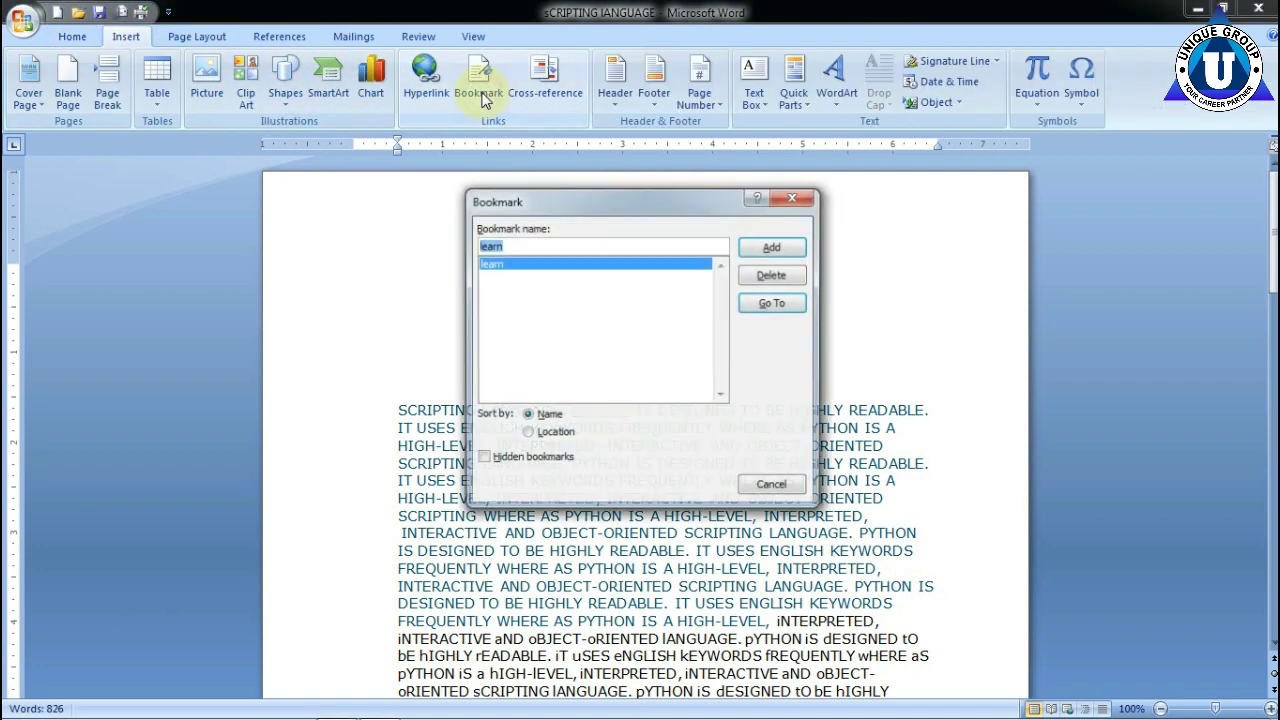
pyautogui.click(770, 248)
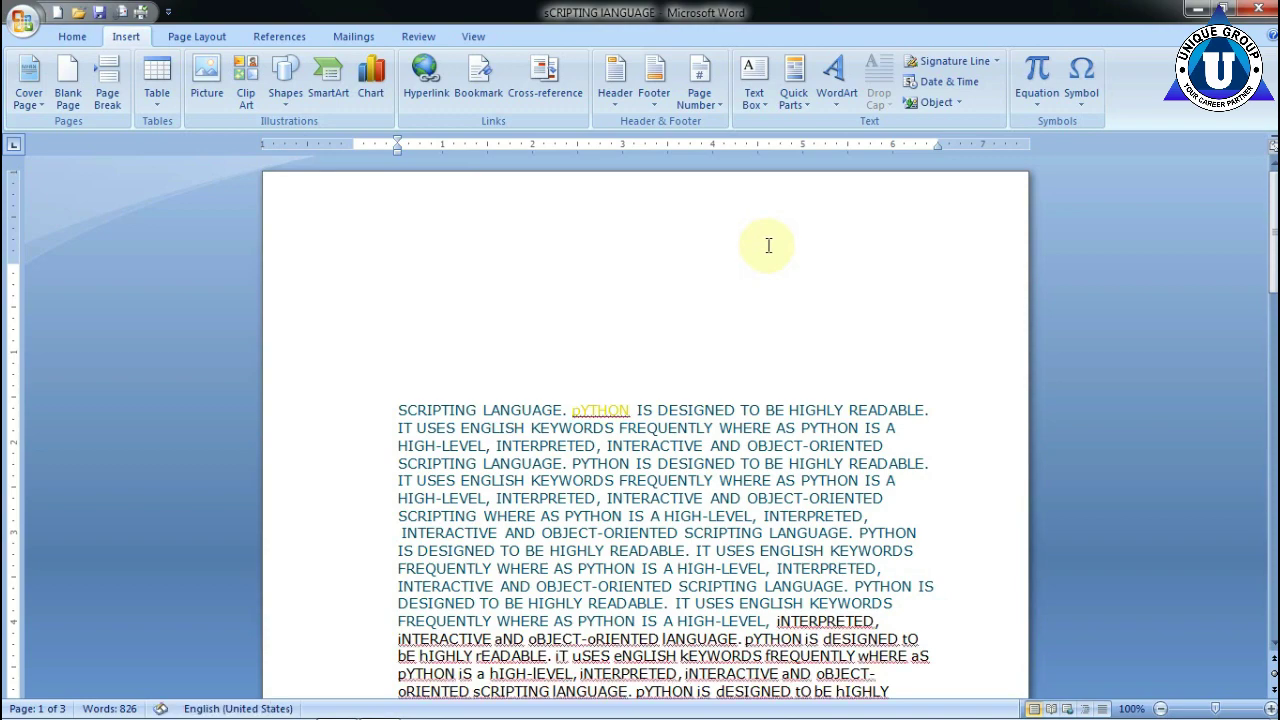
pyautogui.scroll(-5, 766, 245)
pyautogui.scroll(-4, 767, 246)
pyautogui.scroll(-4, 767, 246)
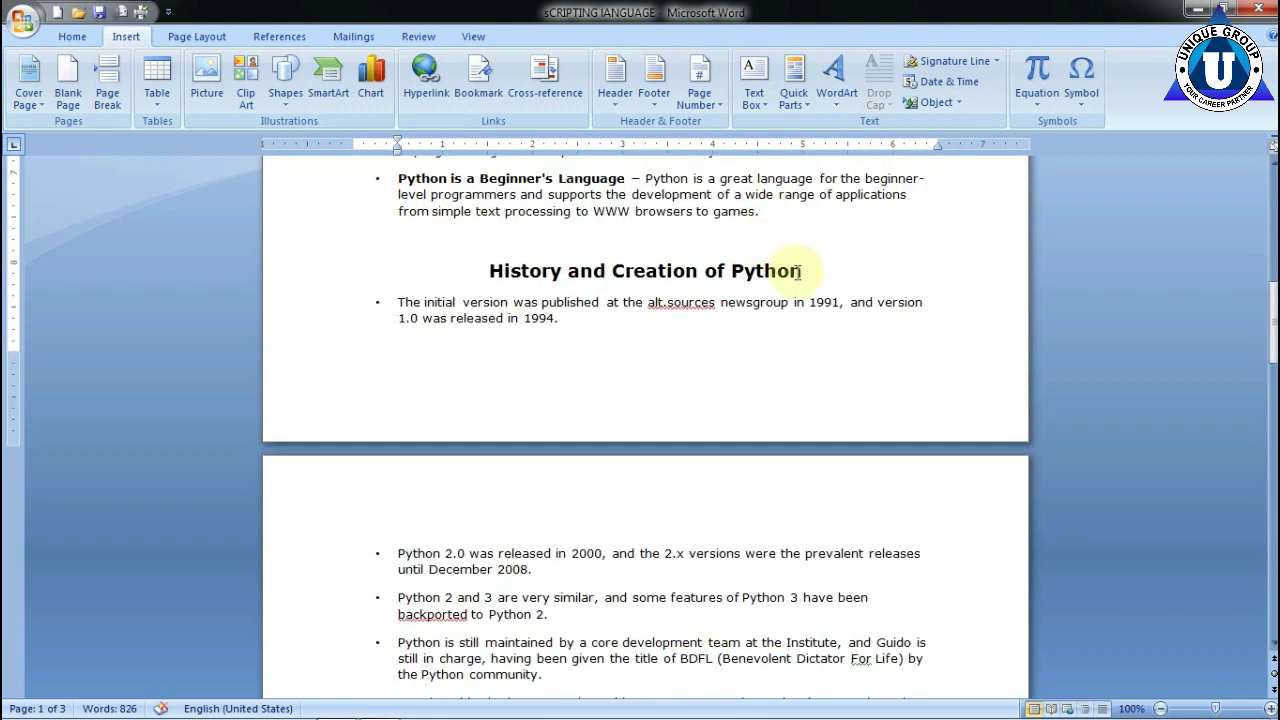
pyautogui.scroll(-5, 786, 271)
pyautogui.scroll(-2, 710, 470)
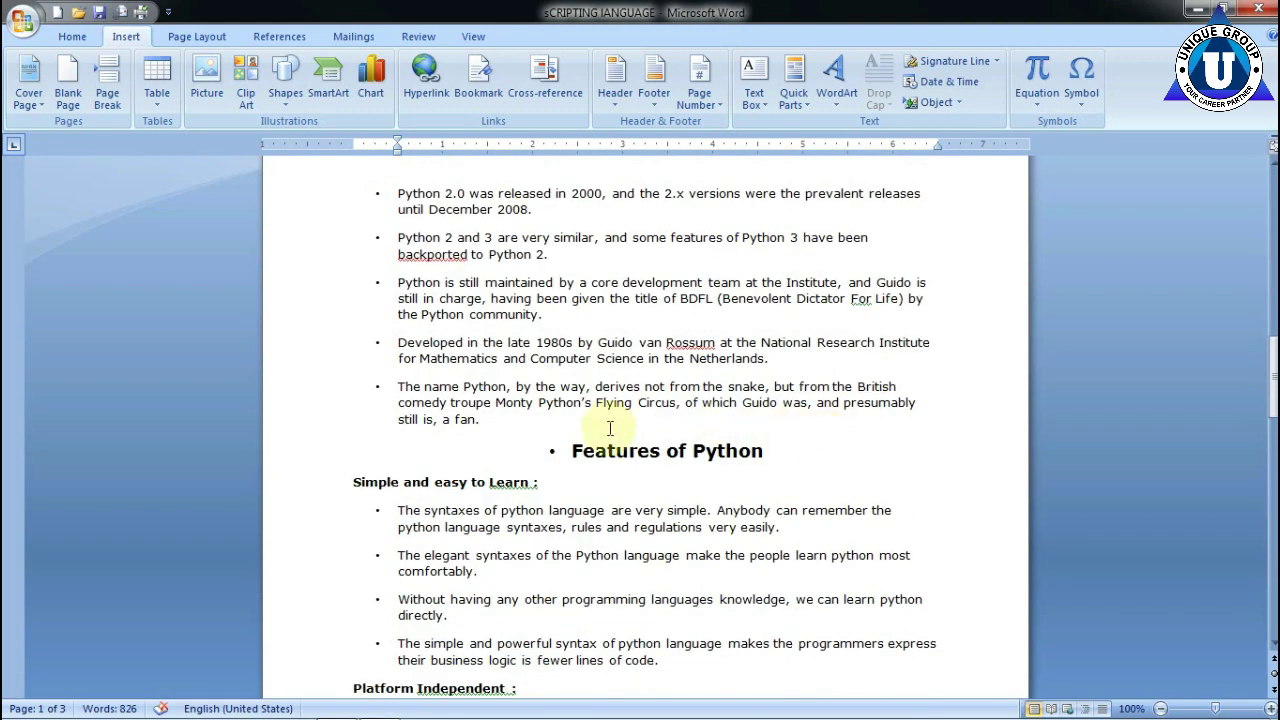
pyautogui.click(540, 482)
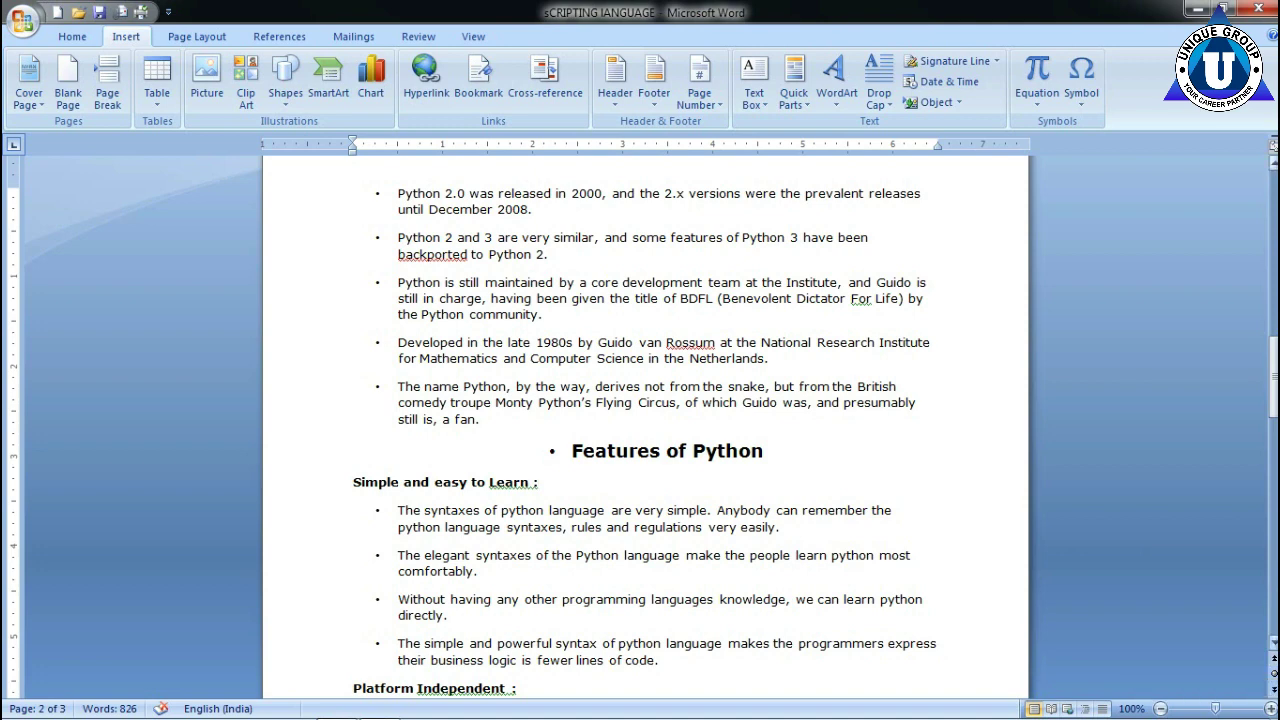
pyautogui.click(546, 84)
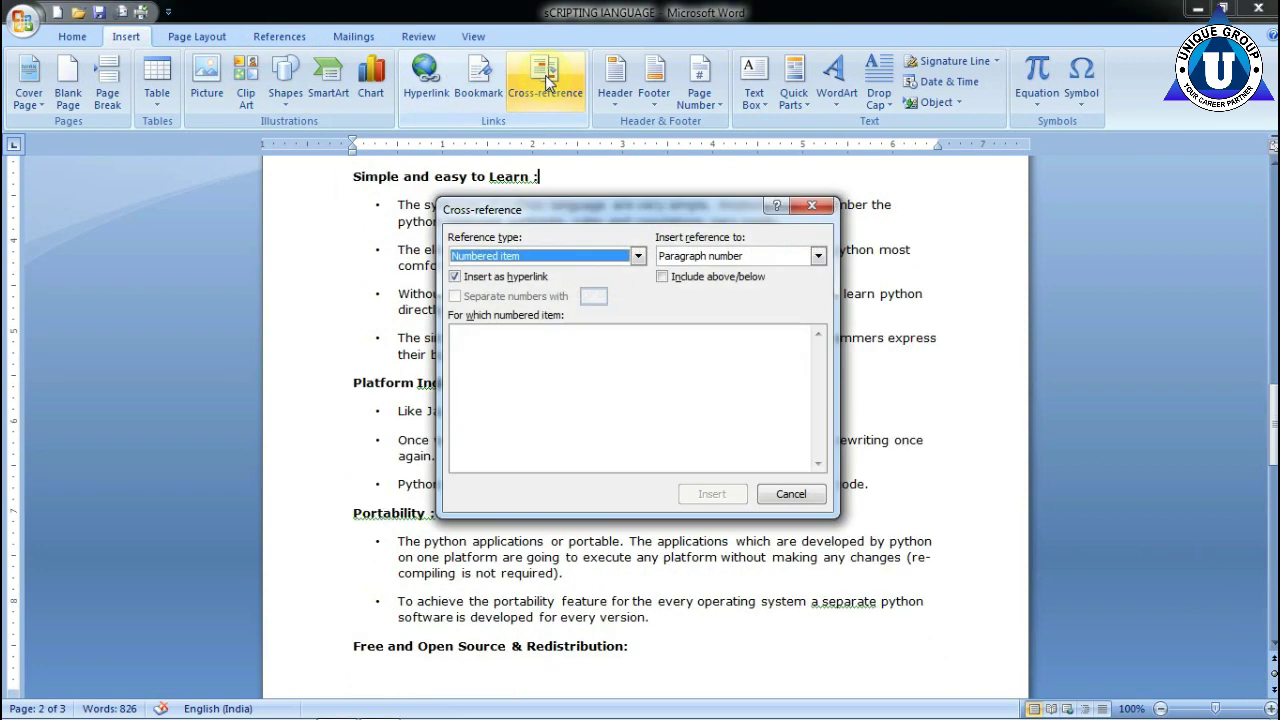
pyautogui.click(818, 206)
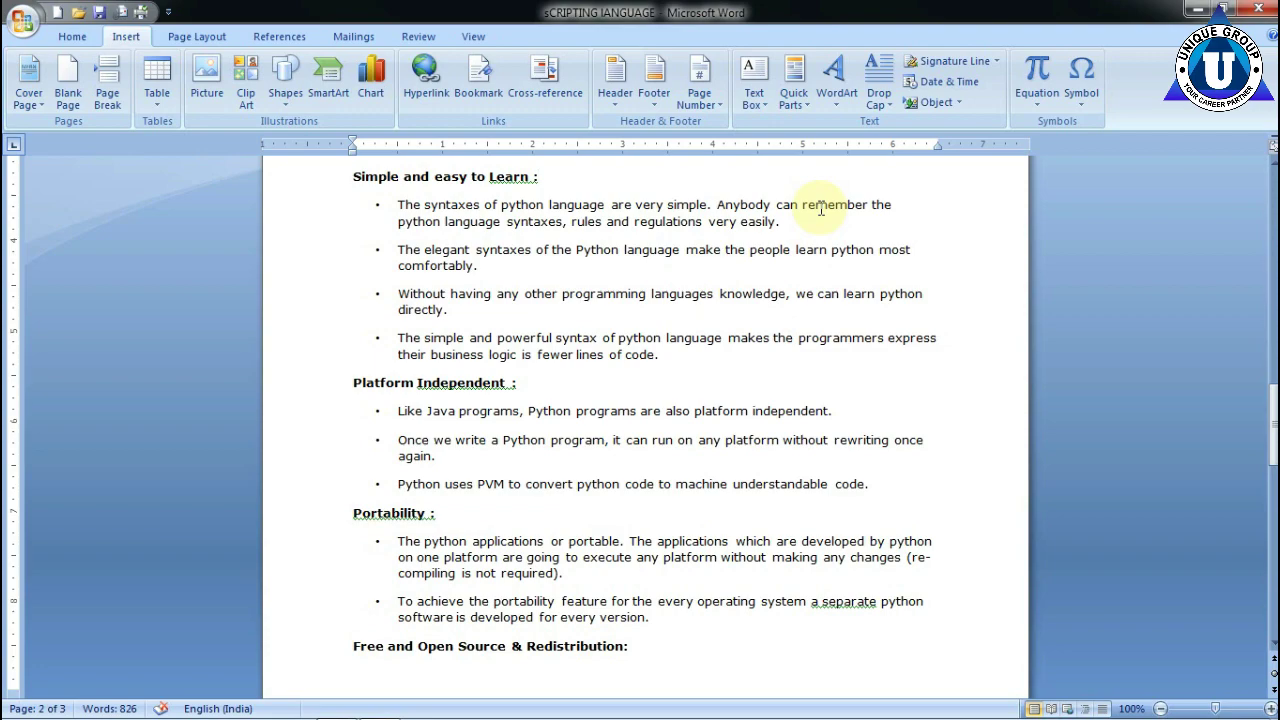
pyautogui.scroll(5, 820, 208)
pyautogui.scroll(5, 900, 400)
pyautogui.scroll(5, 900, 400)
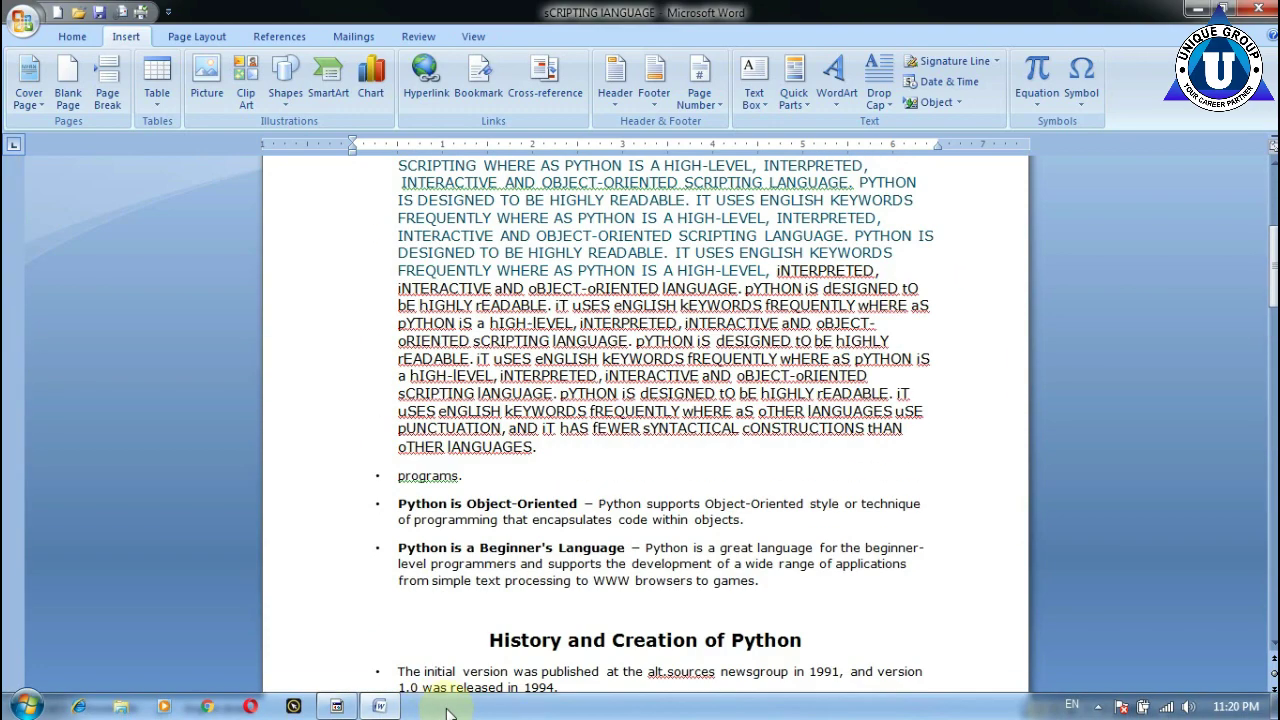
pyautogui.scroll(5, 700, 500)
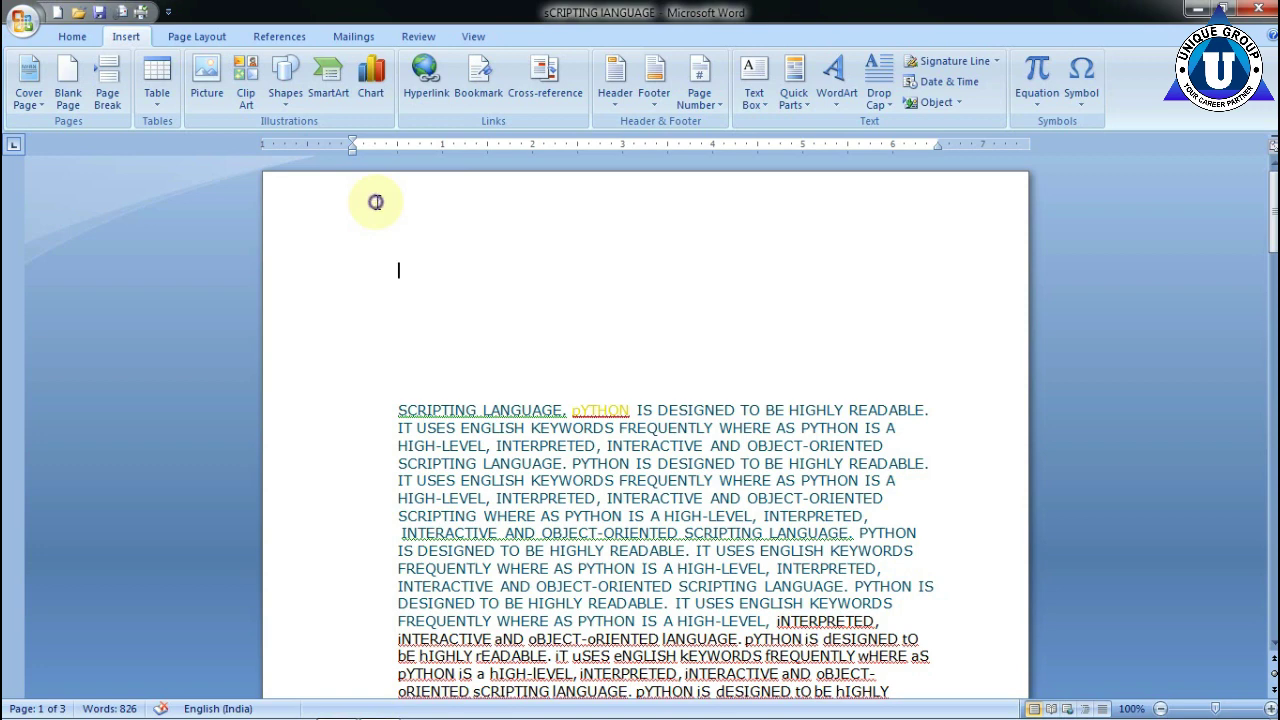
# Insert the Blank (Three Columns) header design from the Header gallery.
pyautogui.doubleClick(375, 202)
pyautogui.doubleClick(378, 296)
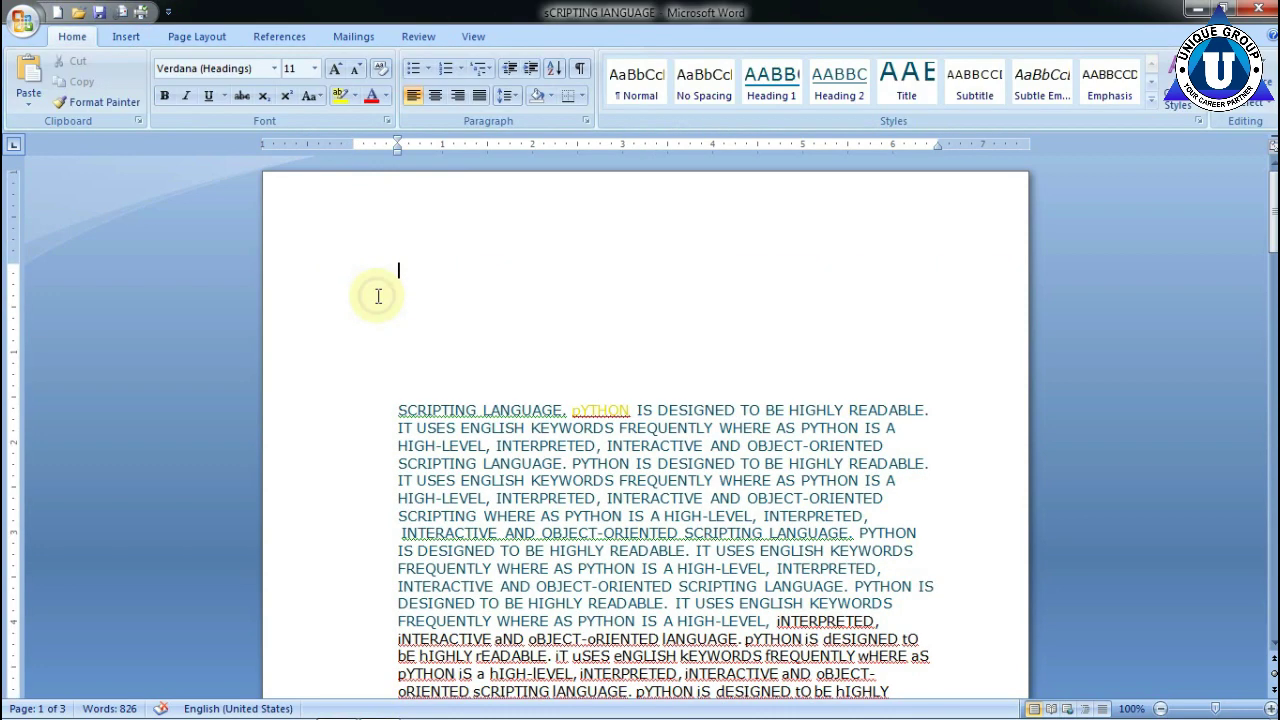
pyautogui.click(139, 40)
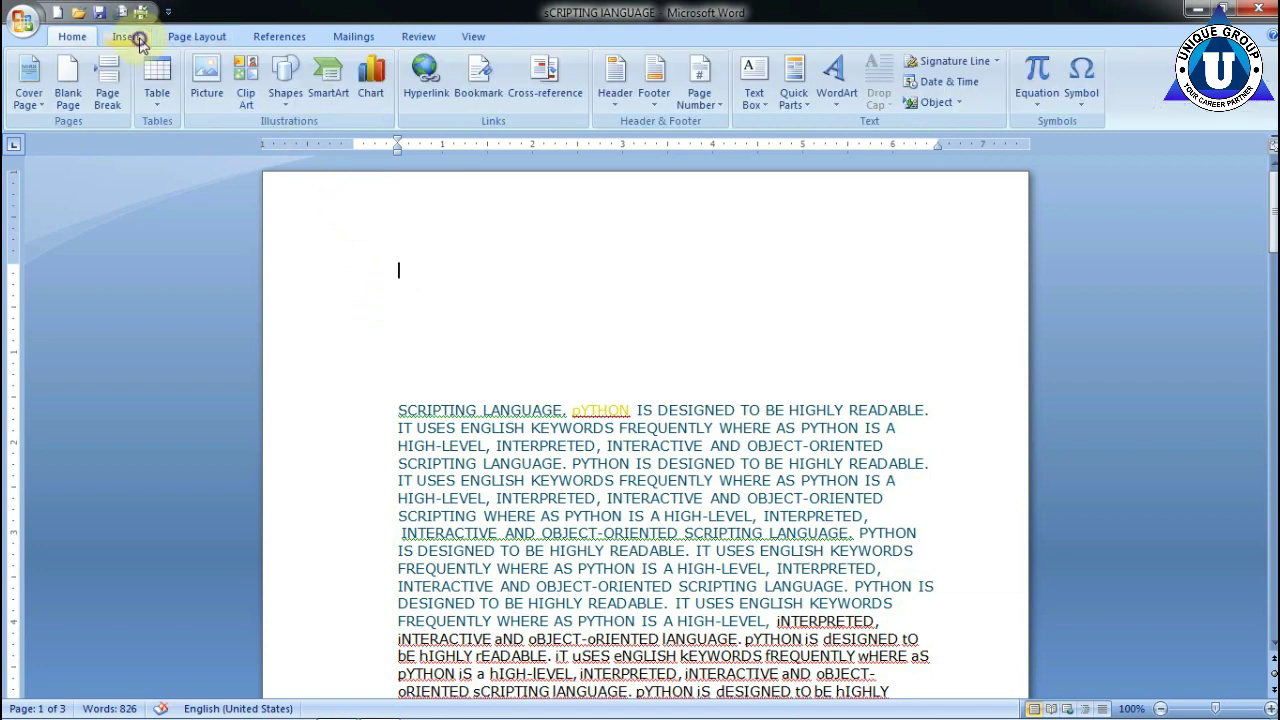
pyautogui.click(630, 90)
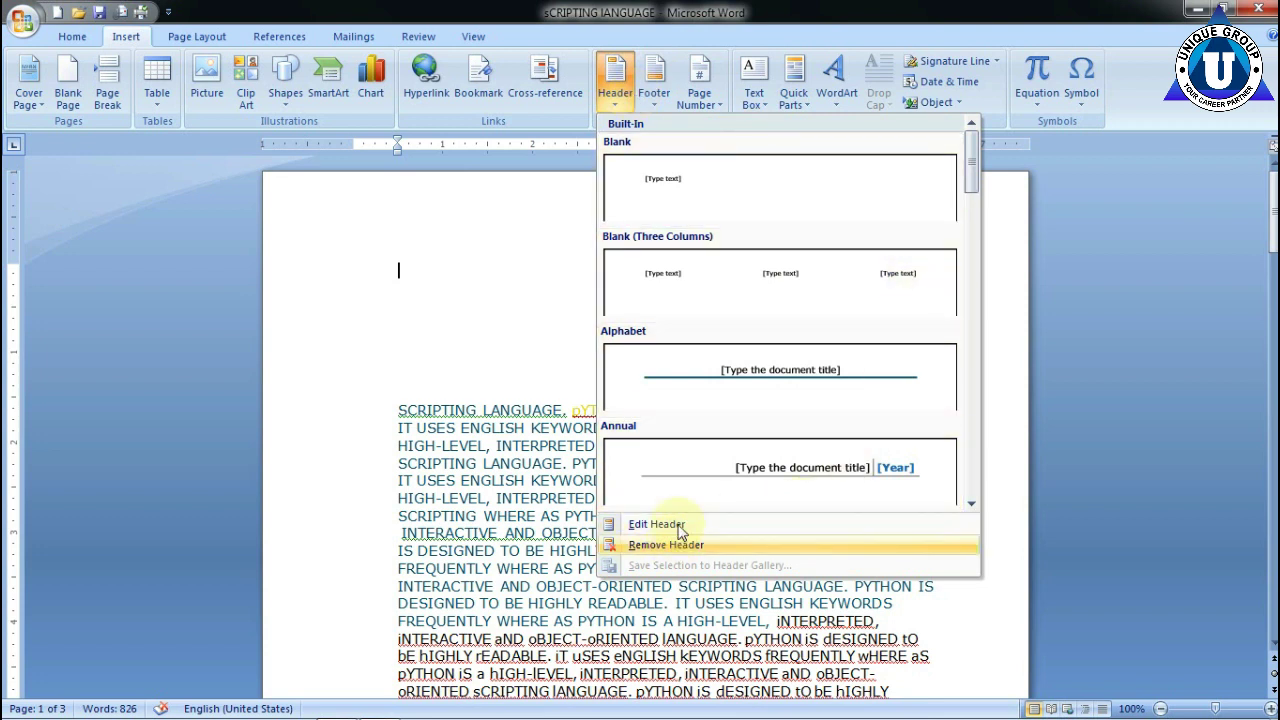
pyautogui.scroll(-5, 708, 462)
pyautogui.scroll(-5, 708, 462)
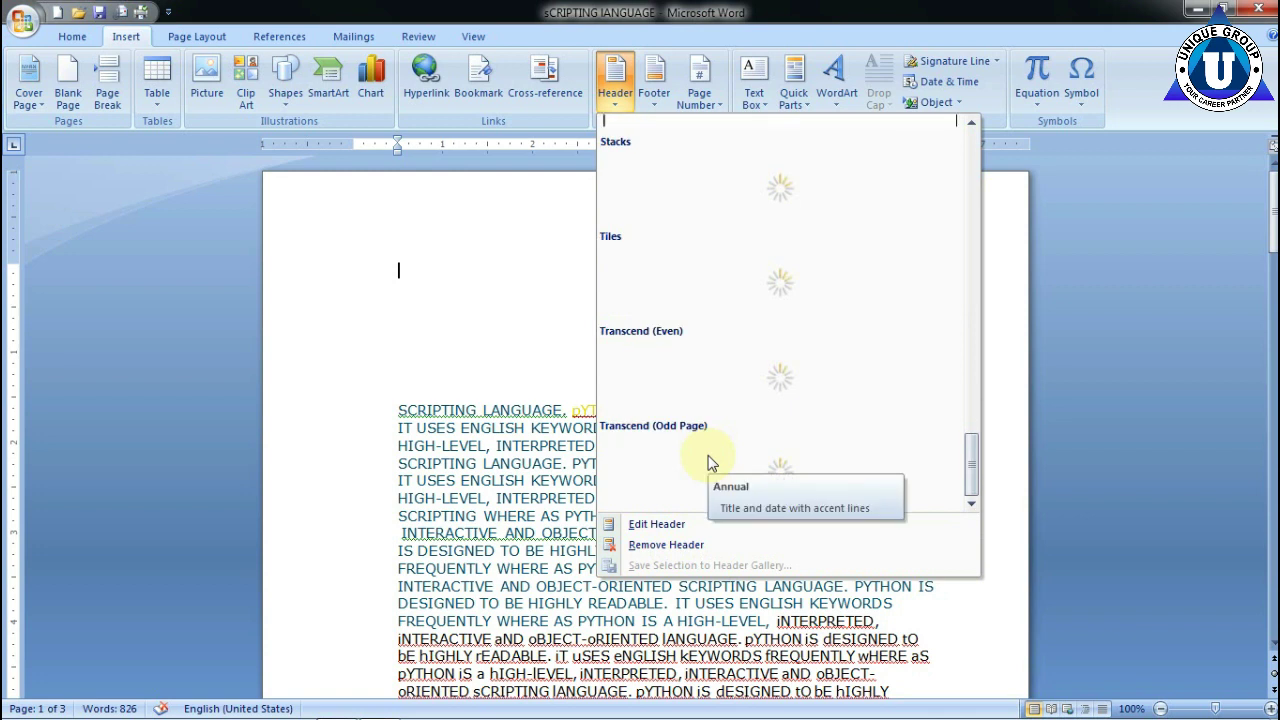
pyautogui.scroll(10, 730, 480)
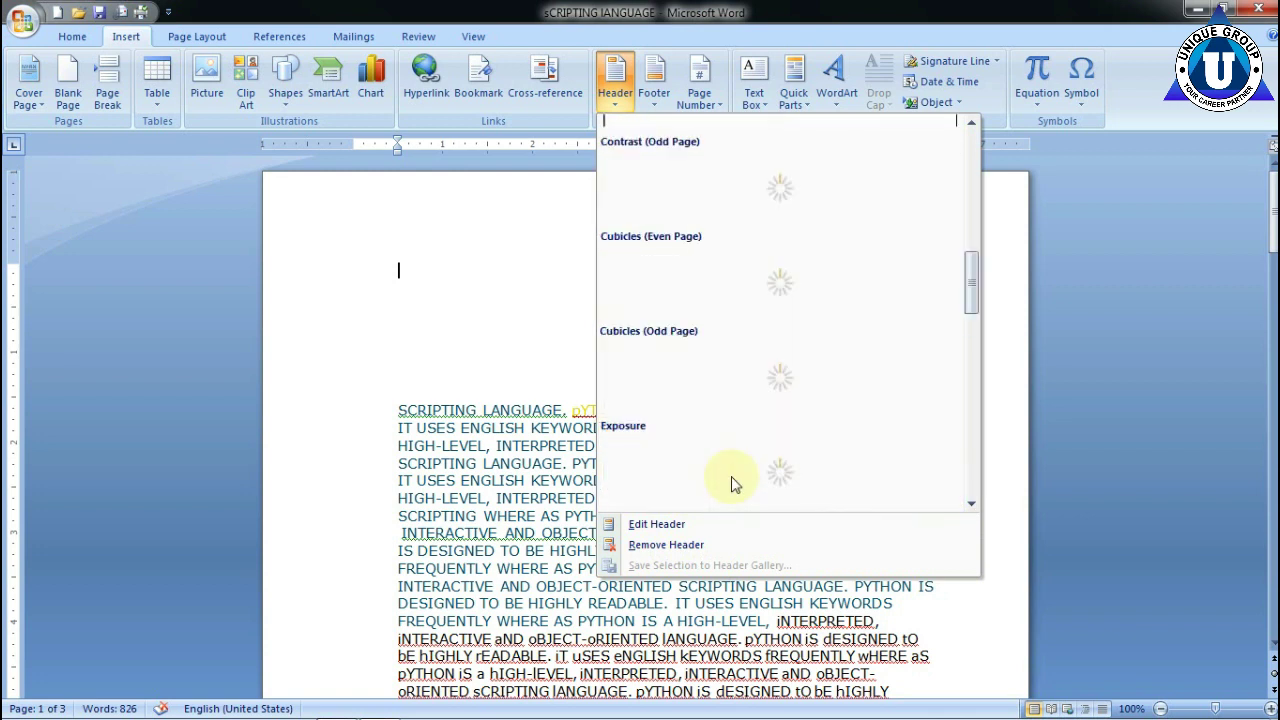
pyautogui.scroll(5, 731, 484)
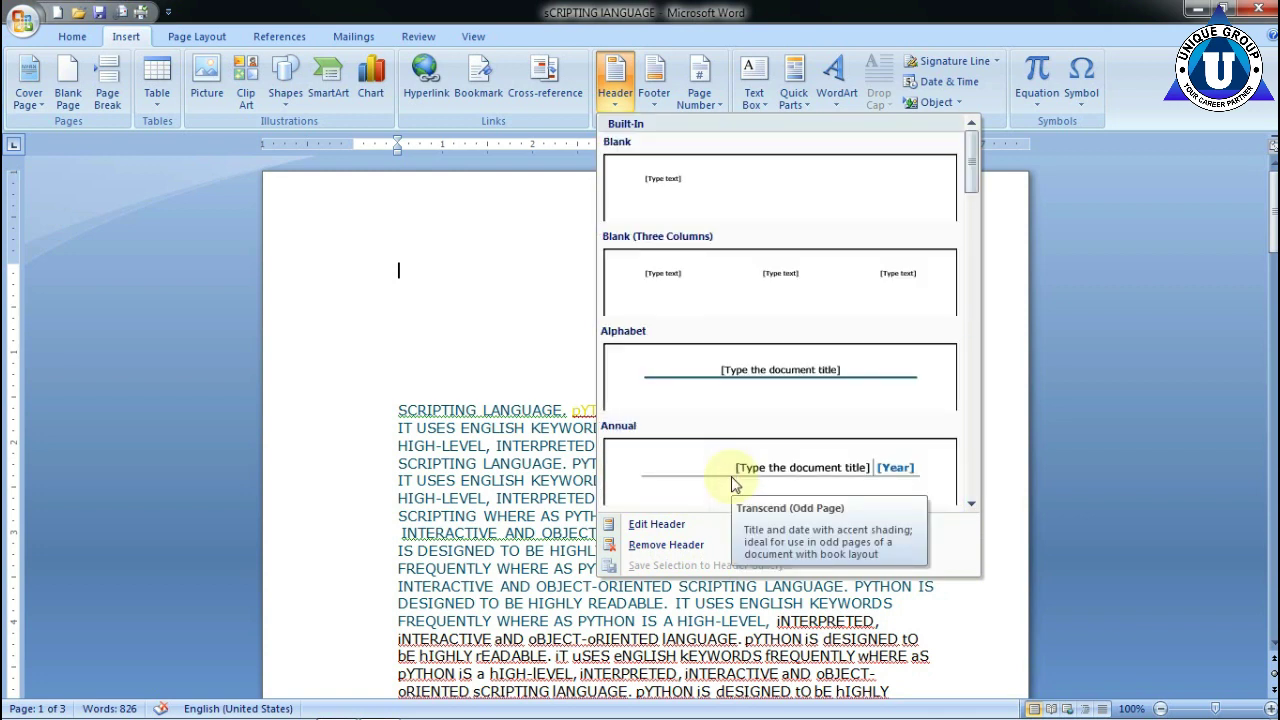
pyautogui.click(797, 316)
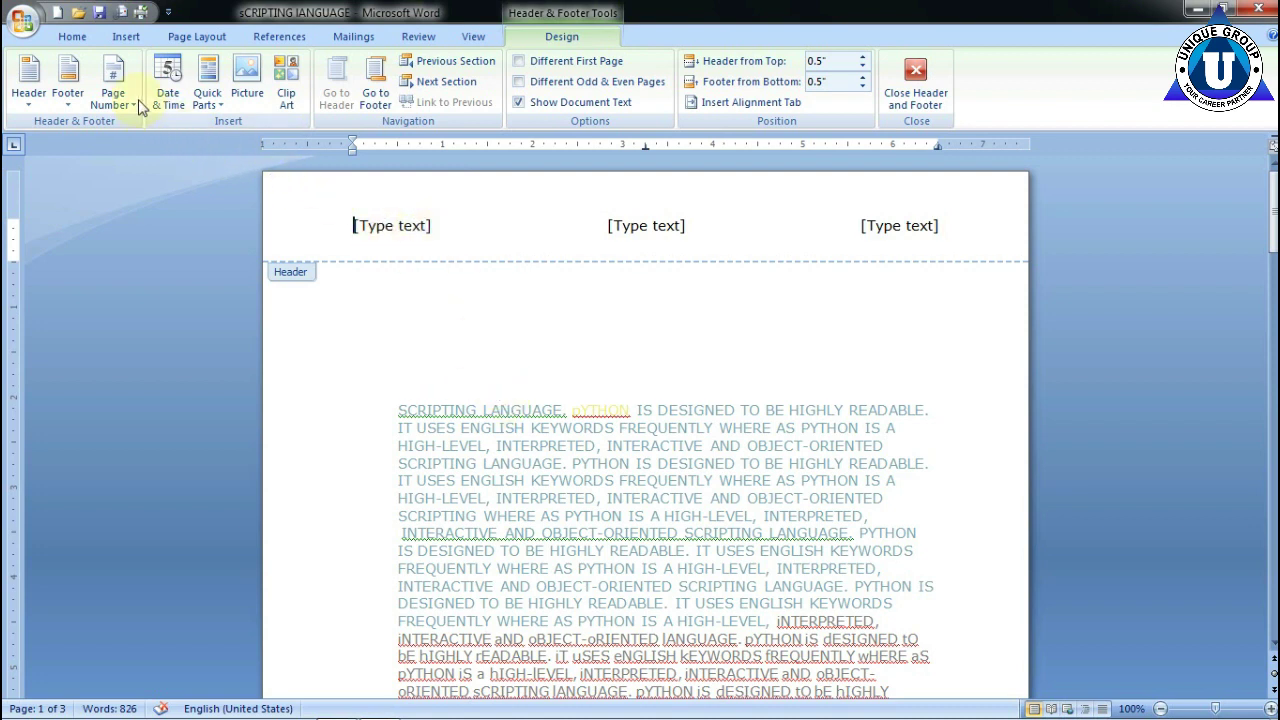
# Insert the Austere (Odd Page) footer with its page number box.
pyautogui.click(126, 37)
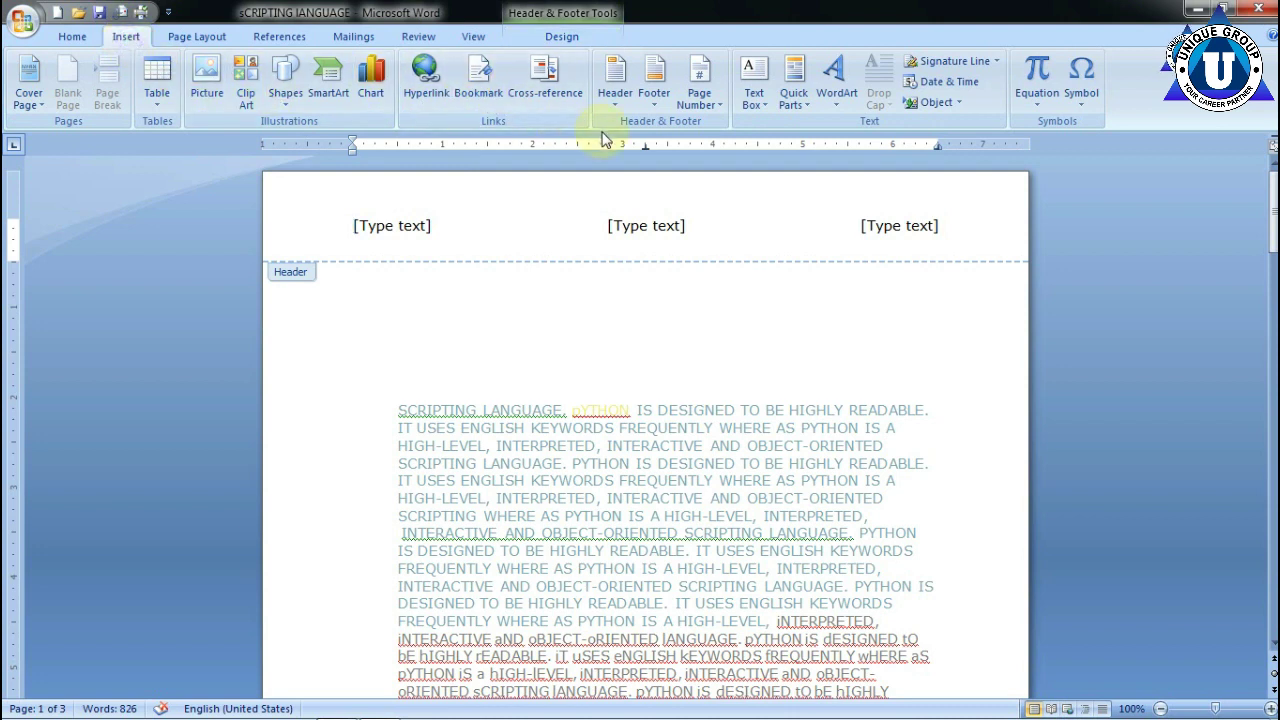
pyautogui.click(654, 104)
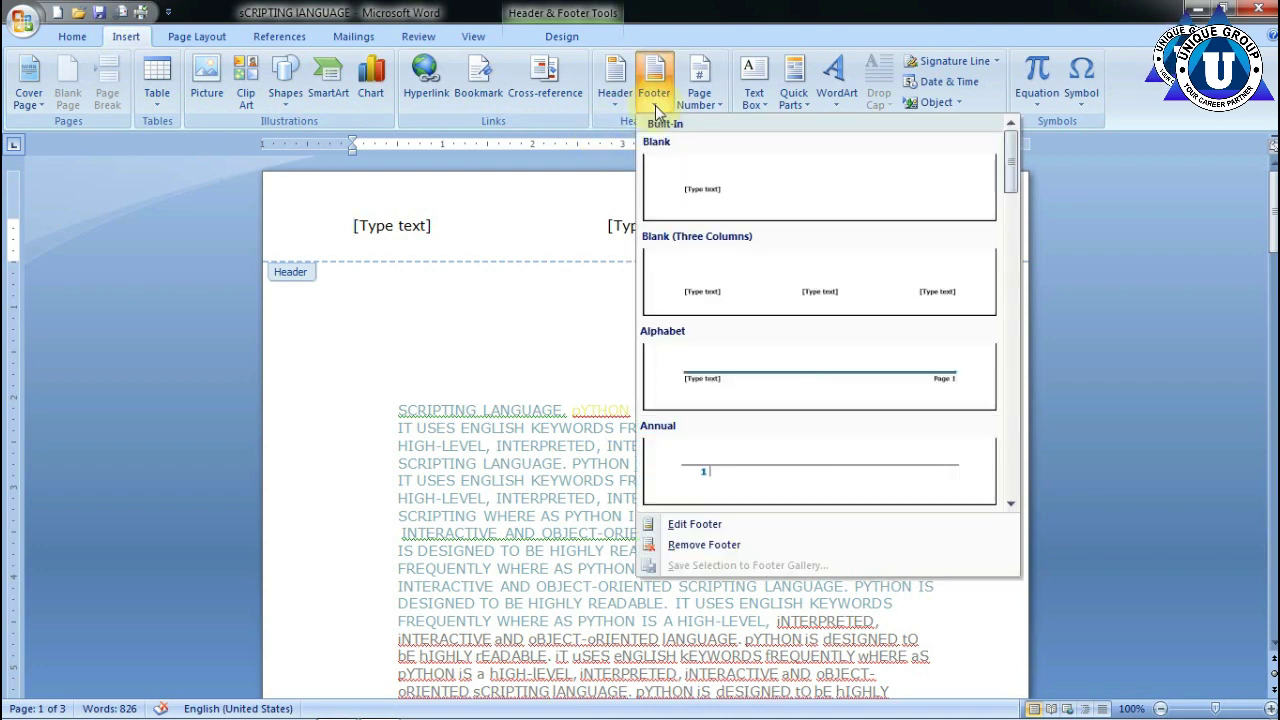
pyautogui.scroll(-4, 886, 428)
pyautogui.scroll(-1, 886, 428)
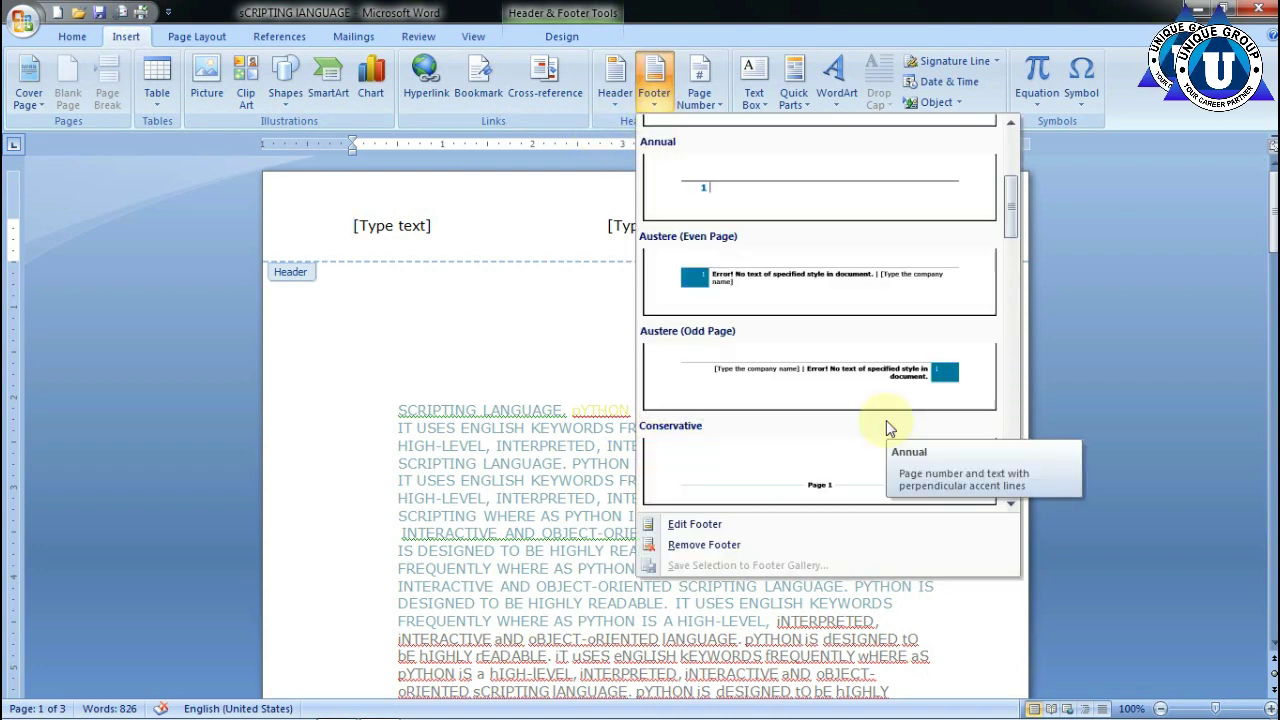
pyautogui.click(886, 385)
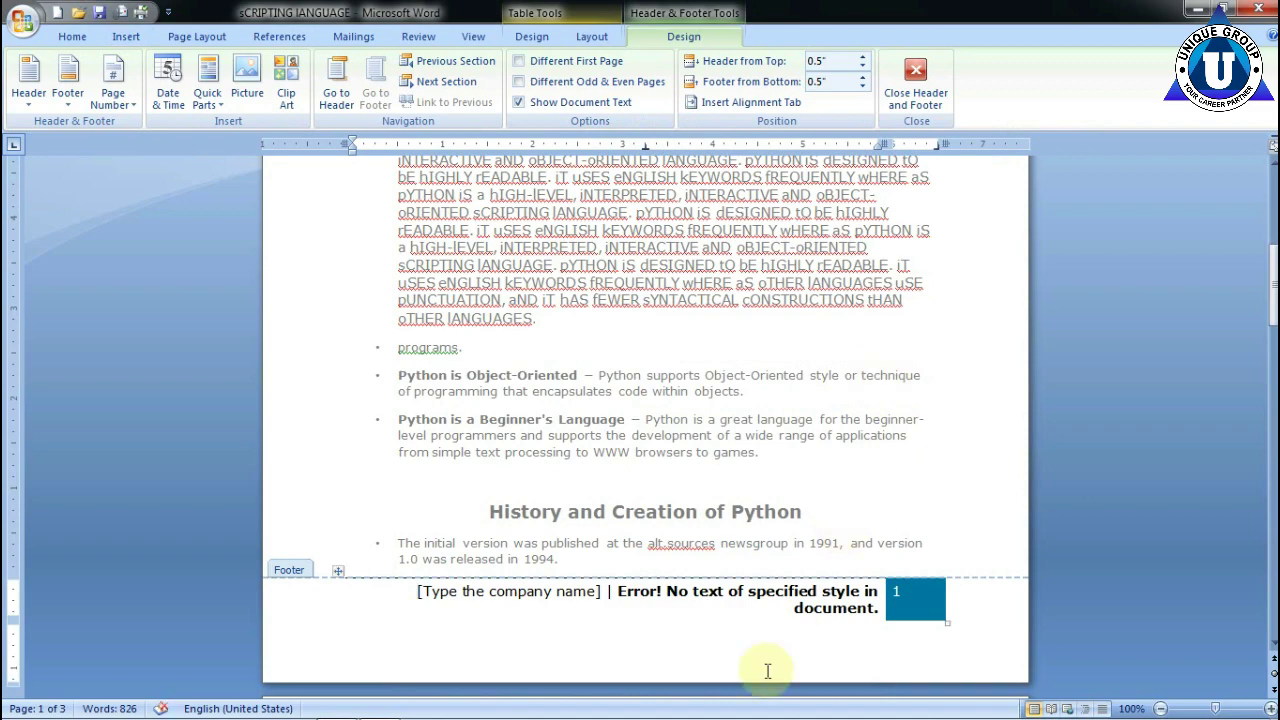
# Close header and footer editing and return to the body text.
pyautogui.scroll(-3, 894, 655)
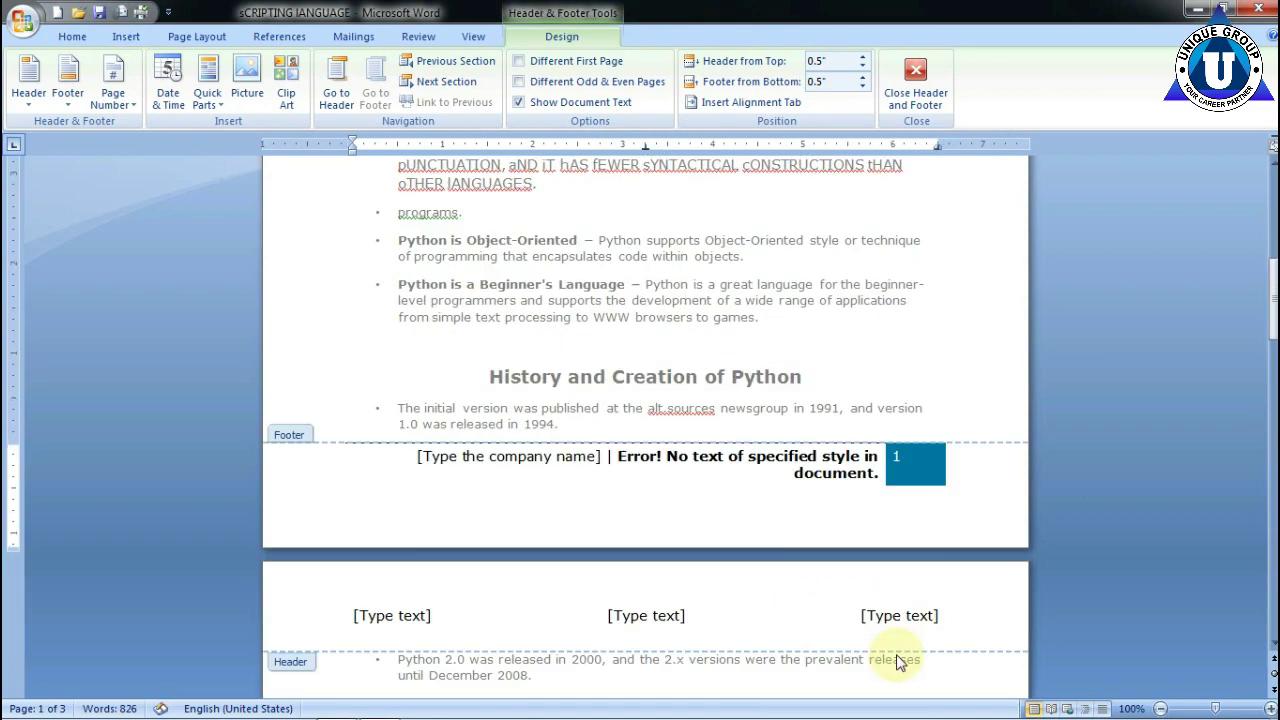
pyautogui.scroll(-5, 894, 655)
pyautogui.scroll(-6, 896, 658)
pyautogui.scroll(-8, 896, 660)
pyautogui.scroll(8, 896, 660)
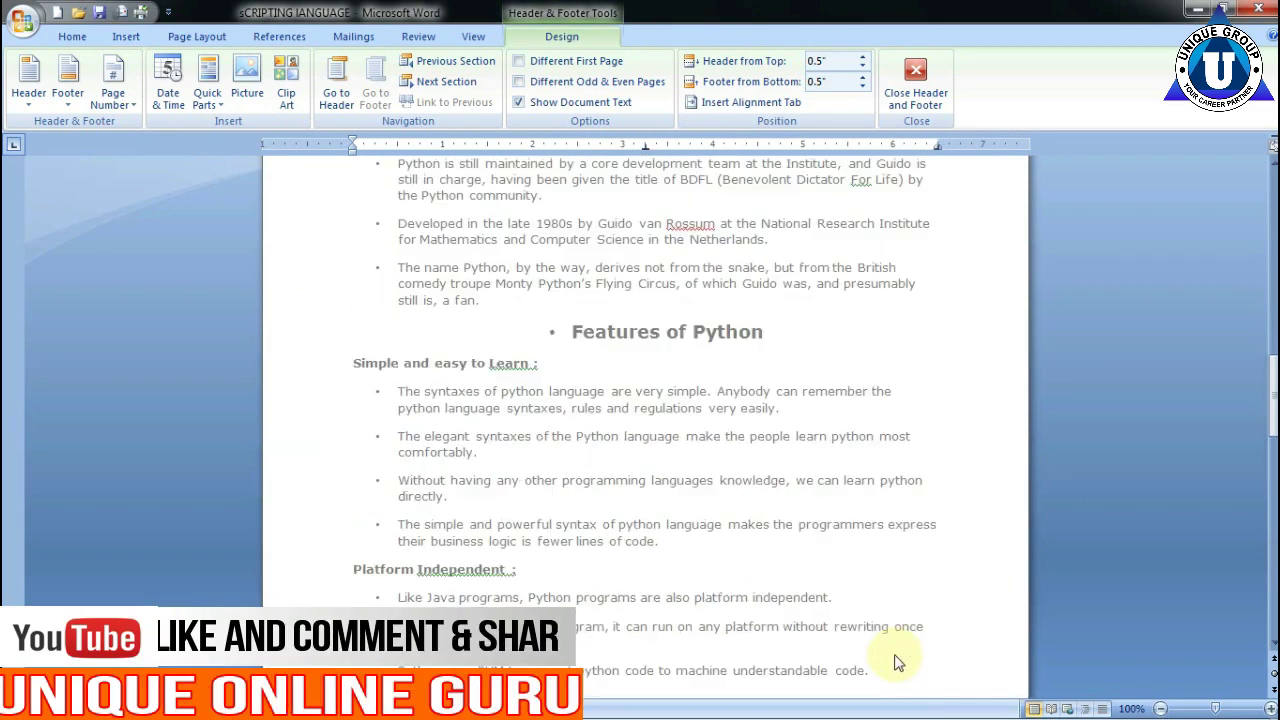
pyautogui.scroll(6, 896, 660)
pyautogui.scroll(4, 896, 660)
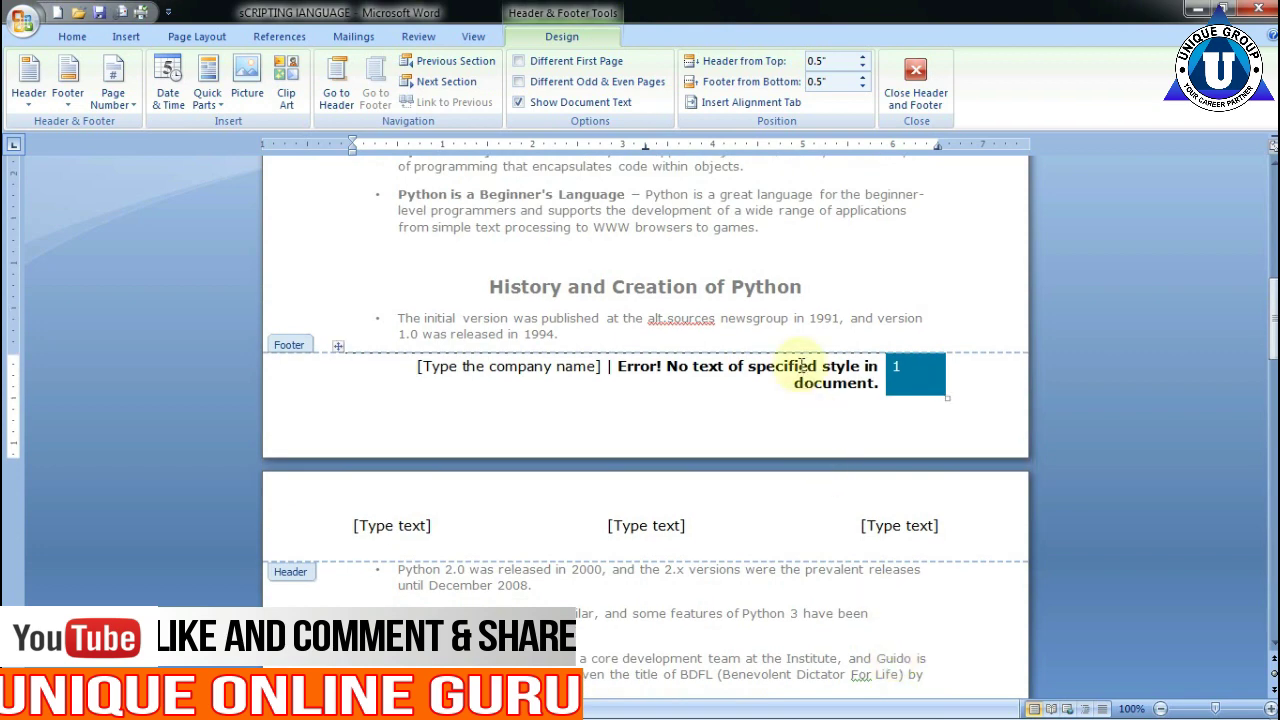
pyautogui.doubleClick(778, 245)
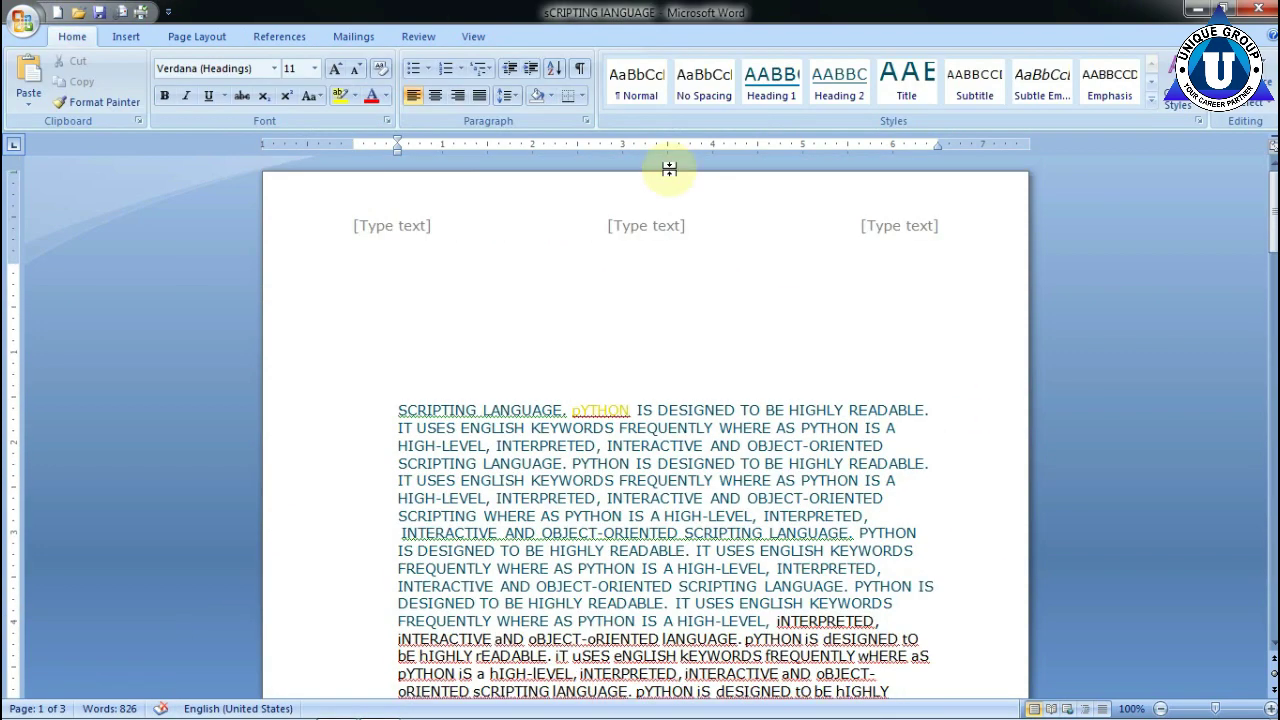
# Add a Plain Number 1 page number at the top of each page and close header editing.
pyautogui.click(122, 37)
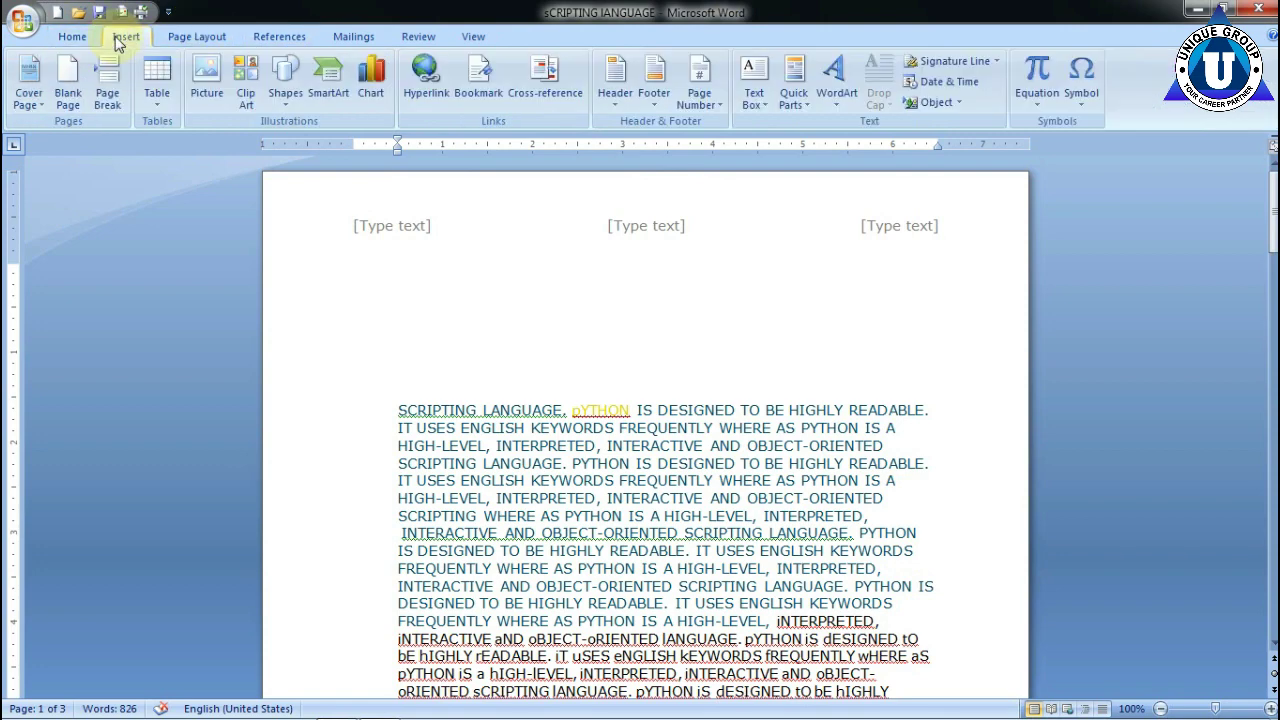
pyautogui.click(692, 104)
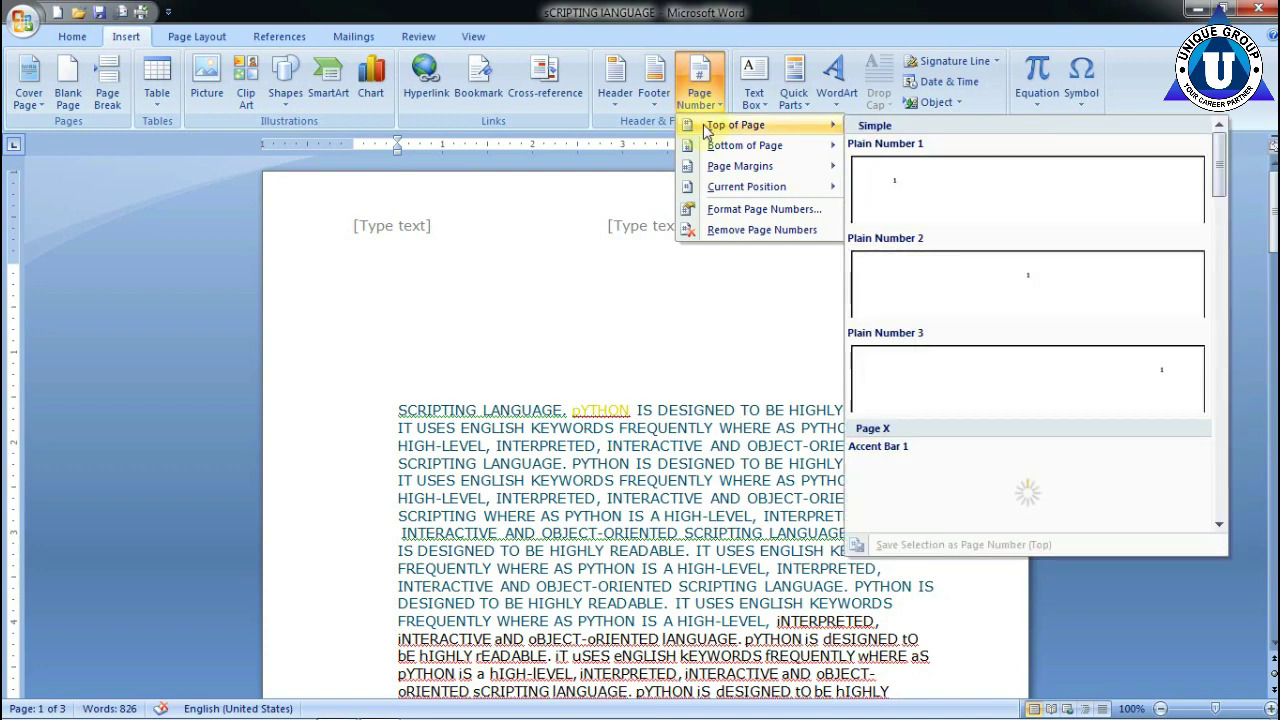
pyautogui.moveTo(736, 125)
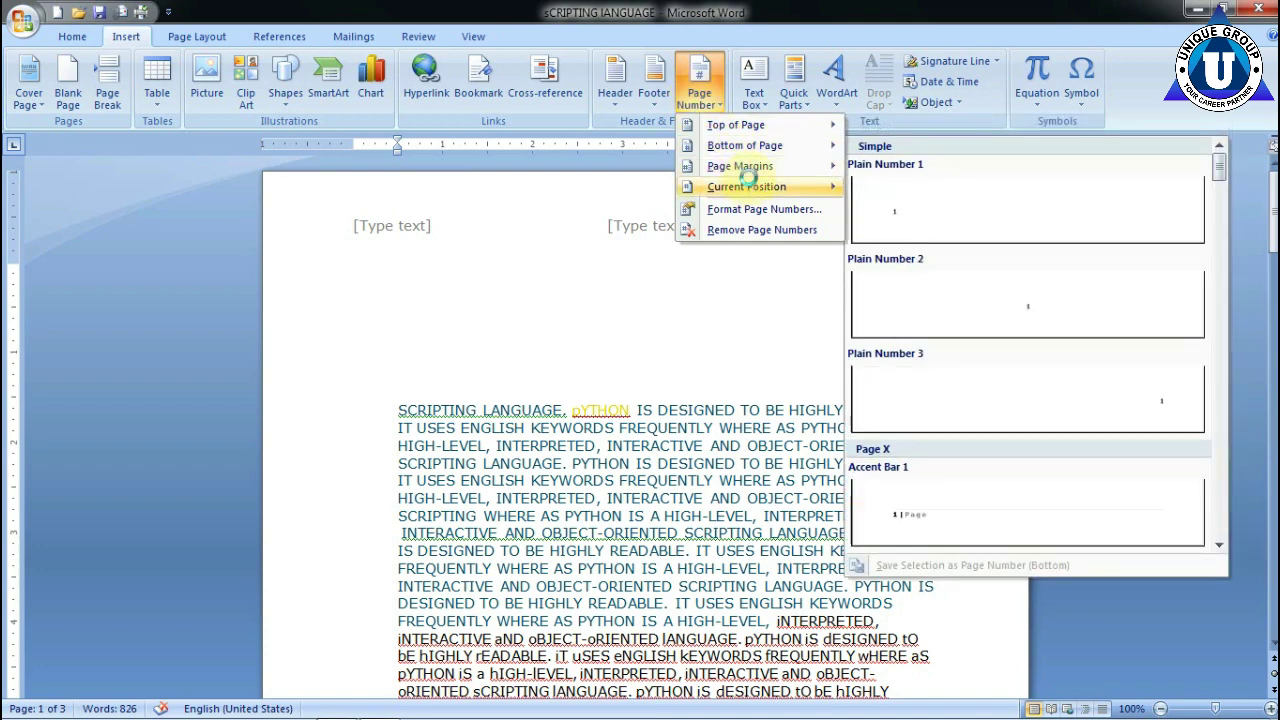
pyautogui.click(752, 148)
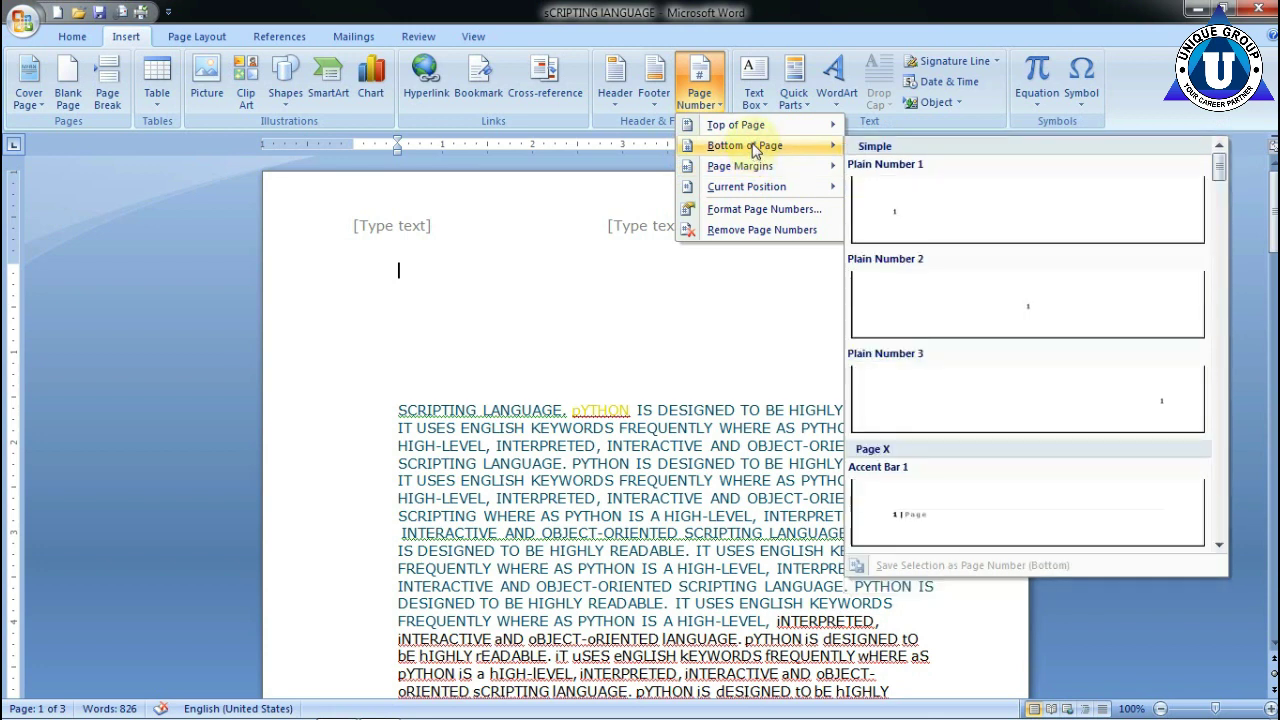
pyautogui.click(930, 204)
pyautogui.click(930, 199)
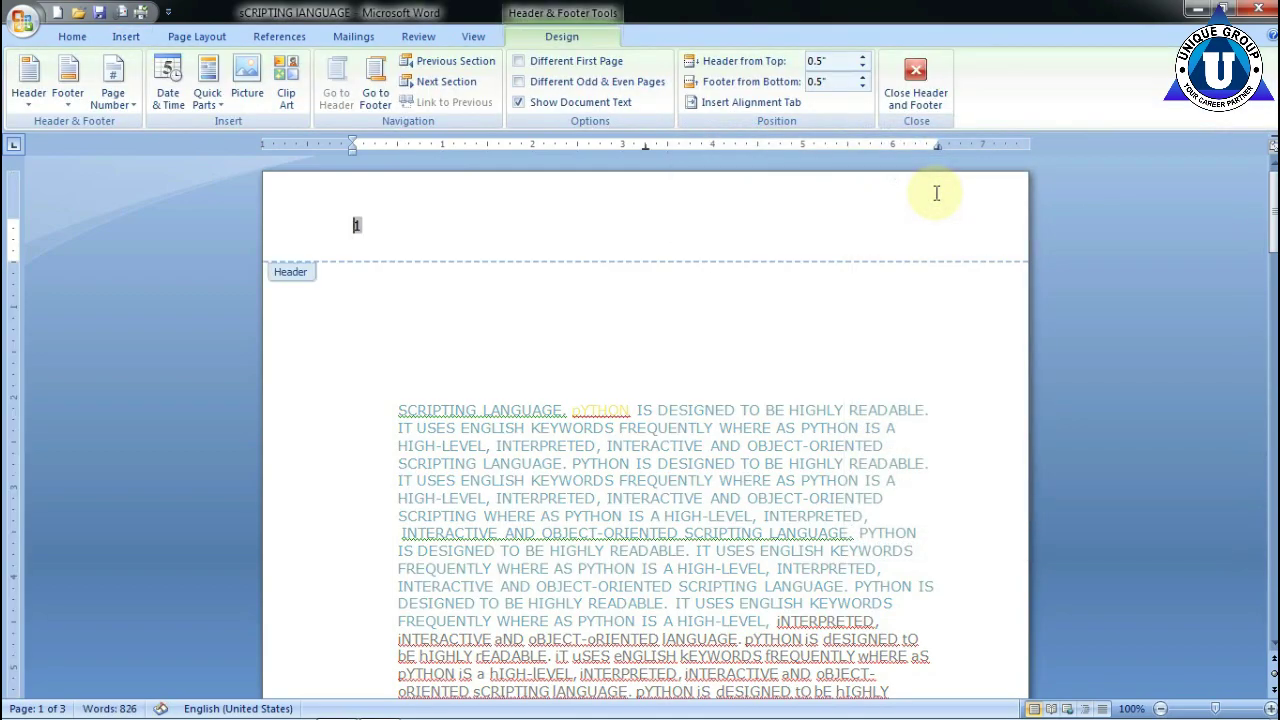
pyautogui.scroll(-3, 790, 300)
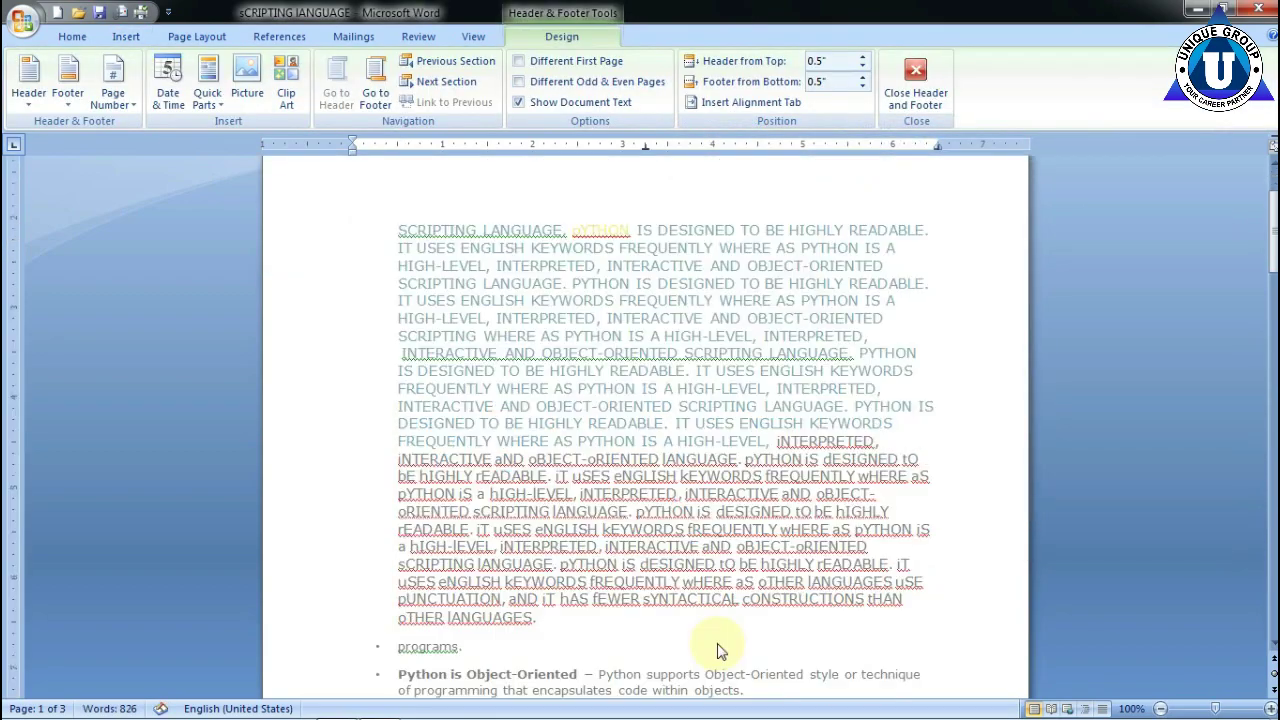
pyautogui.scroll(-6, 716, 642)
pyautogui.scroll(-3, 716, 642)
pyautogui.doubleClick(714, 650)
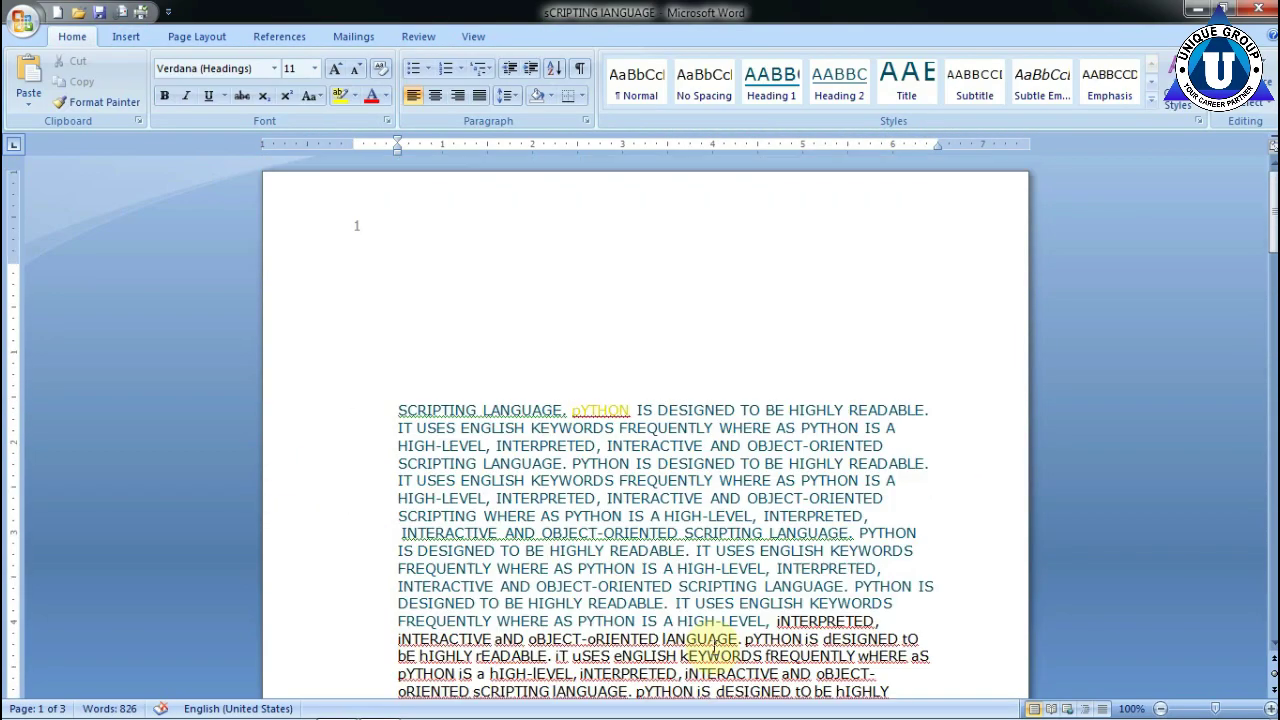
# Scroll through the pages to check the numbers, placing the cursor below the last bullet.
pyautogui.scroll(-3, 714, 650)
pyautogui.scroll(-3, 712, 650)
pyautogui.scroll(-5, 708, 650)
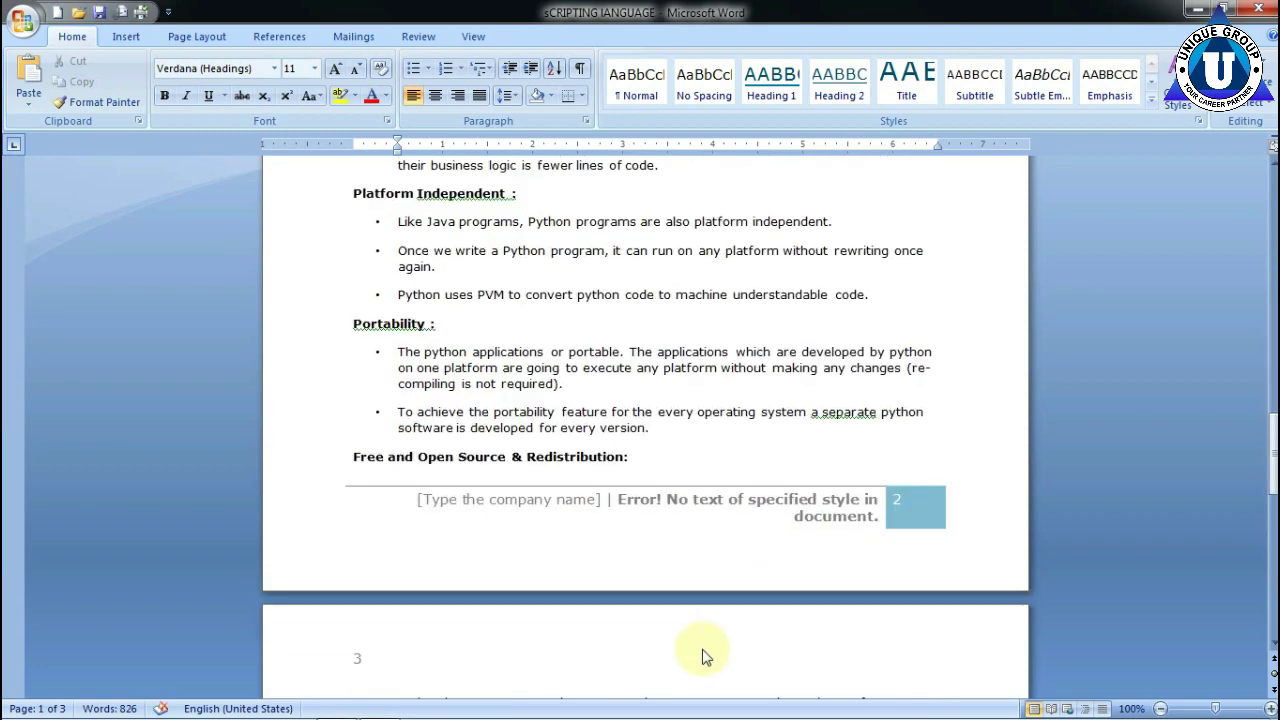
pyautogui.scroll(-3, 704, 650)
pyautogui.scroll(-4, 704, 650)
pyautogui.scroll(-8, 704, 650)
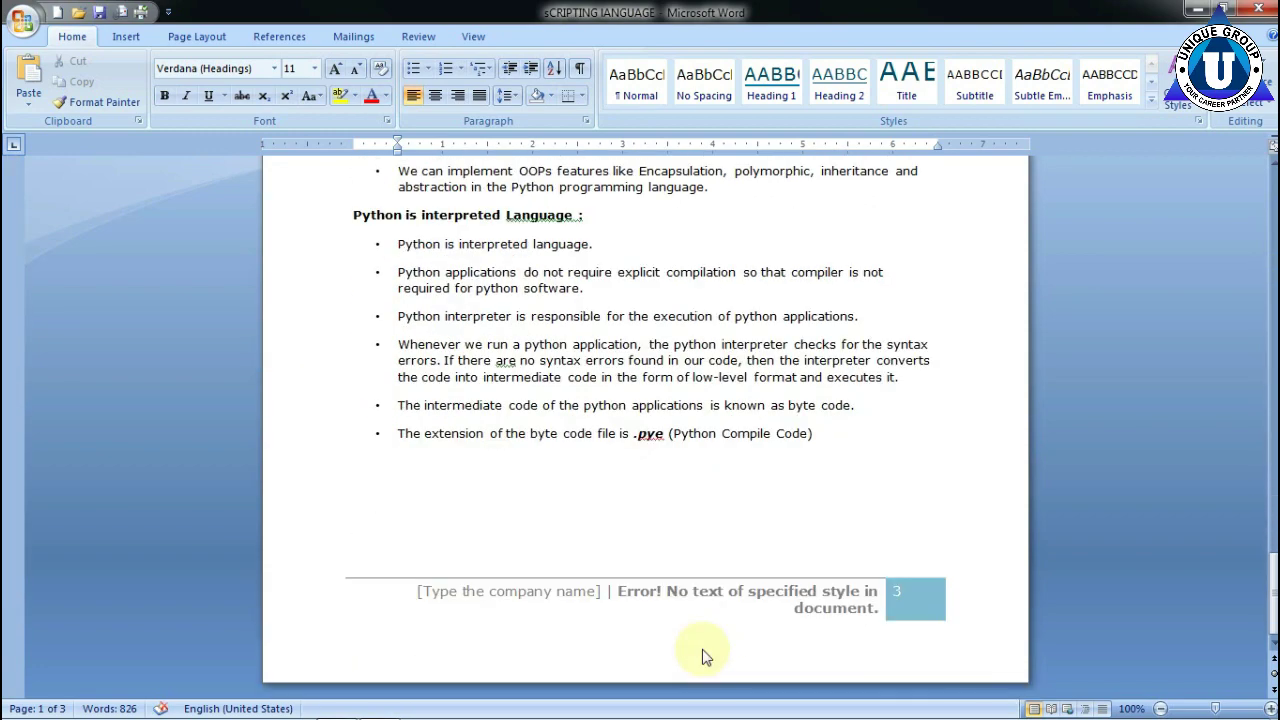
pyautogui.click(682, 535)
pyautogui.scroll(8, 682, 545)
pyautogui.scroll(8, 680, 563)
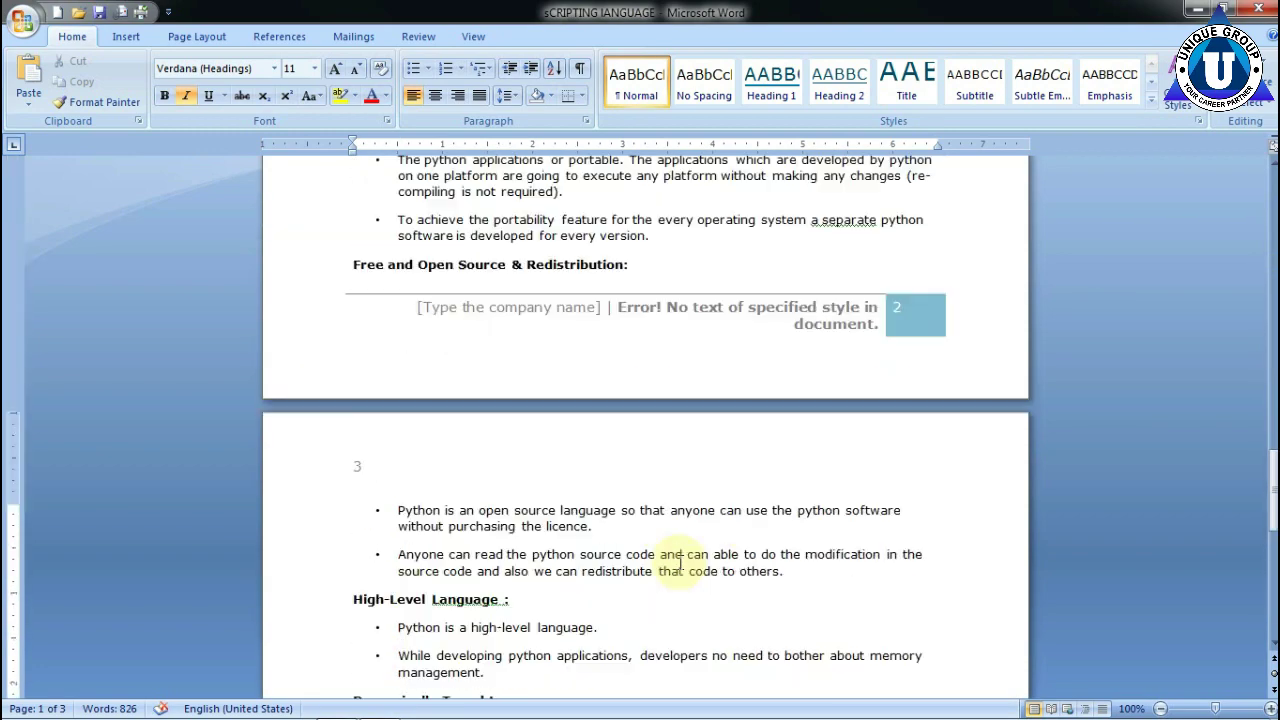
pyautogui.scroll(4, 680, 563)
pyautogui.scroll(5, 680, 566)
pyautogui.scroll(9, 680, 557)
pyautogui.scroll(10, 680, 560)
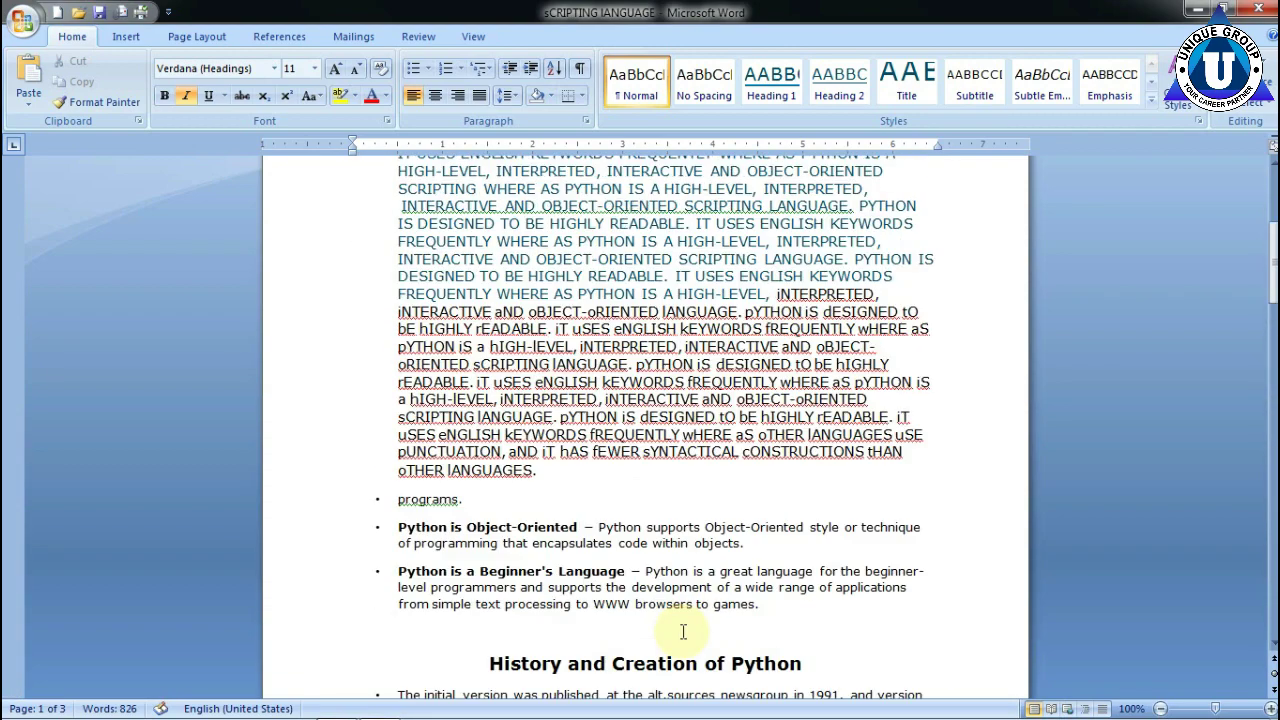
pyautogui.scroll(6, 683, 631)
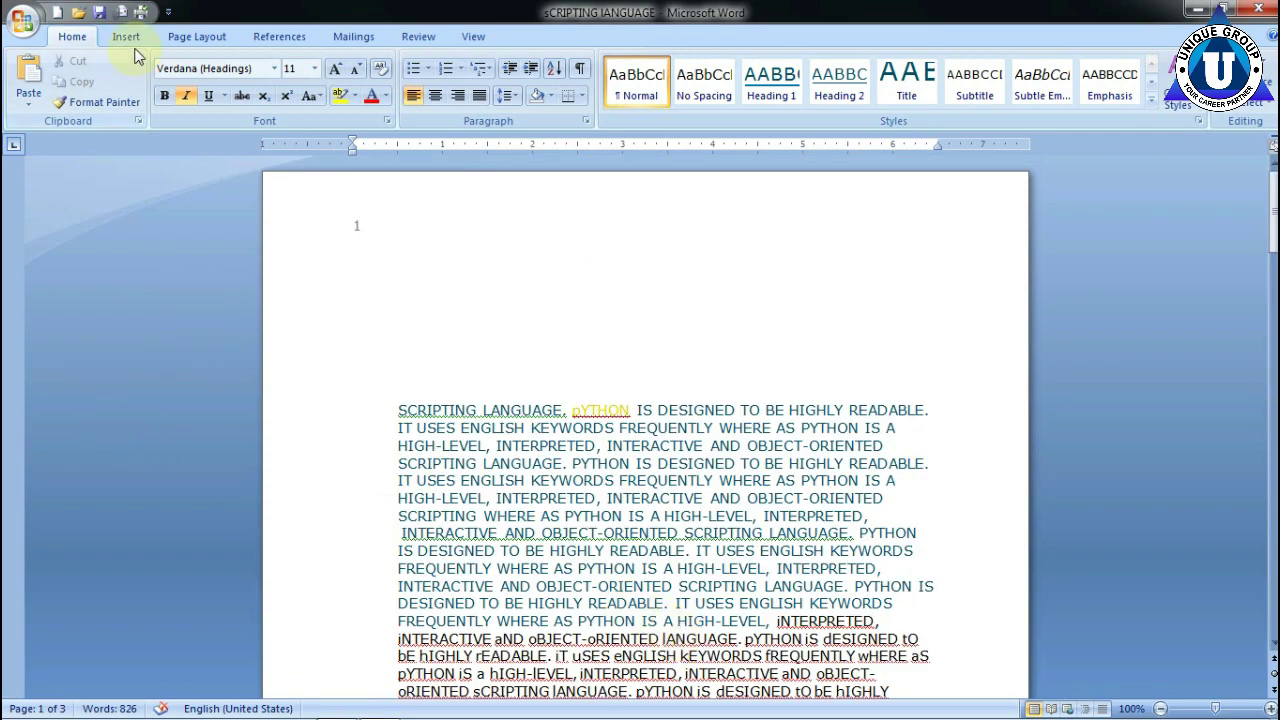
# Insert the Alphabet Quote pull-quote text box from the built-in Text Box gallery.
pyautogui.click(125, 36)
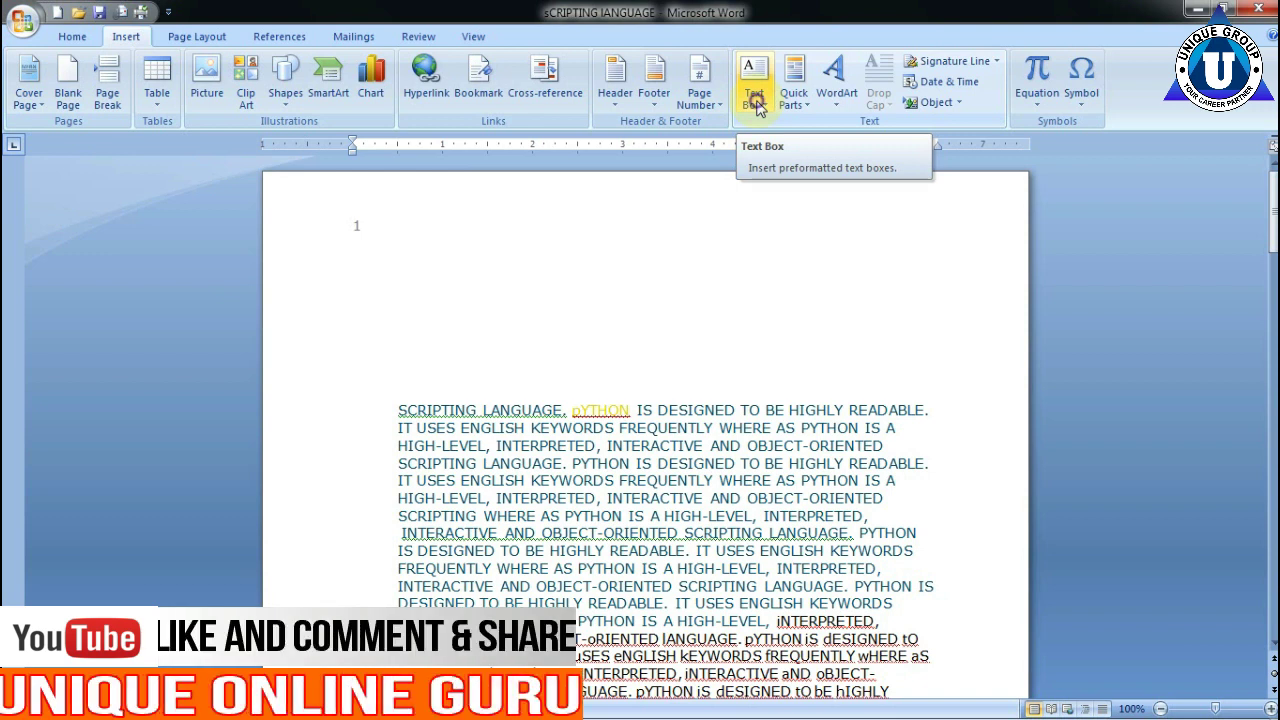
pyautogui.click(757, 105)
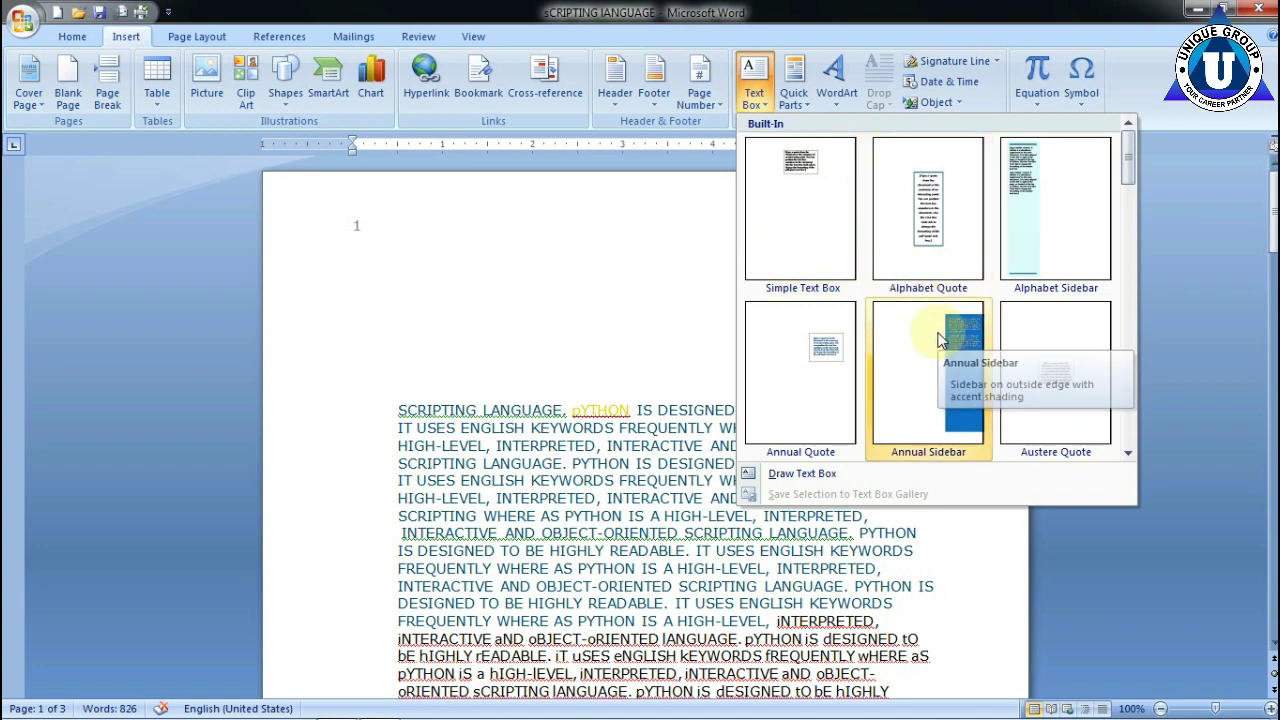
pyautogui.click(950, 260)
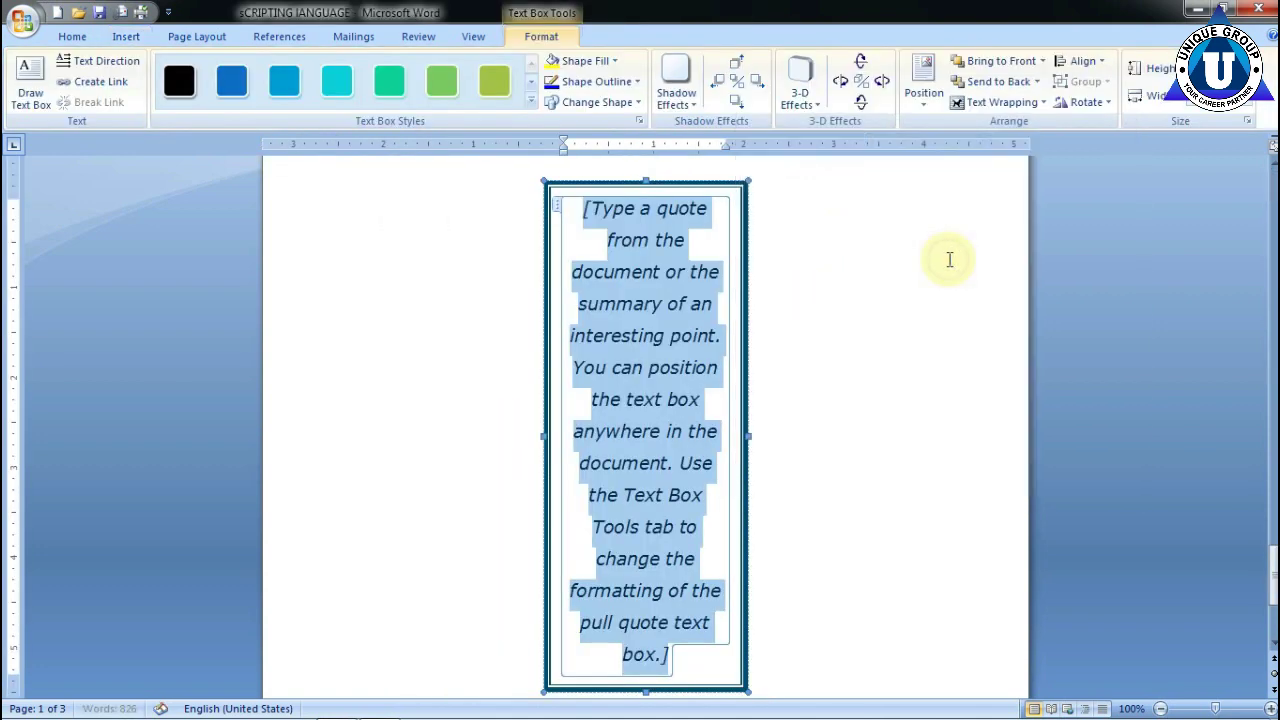
pyautogui.scroll(-3, 844, 505)
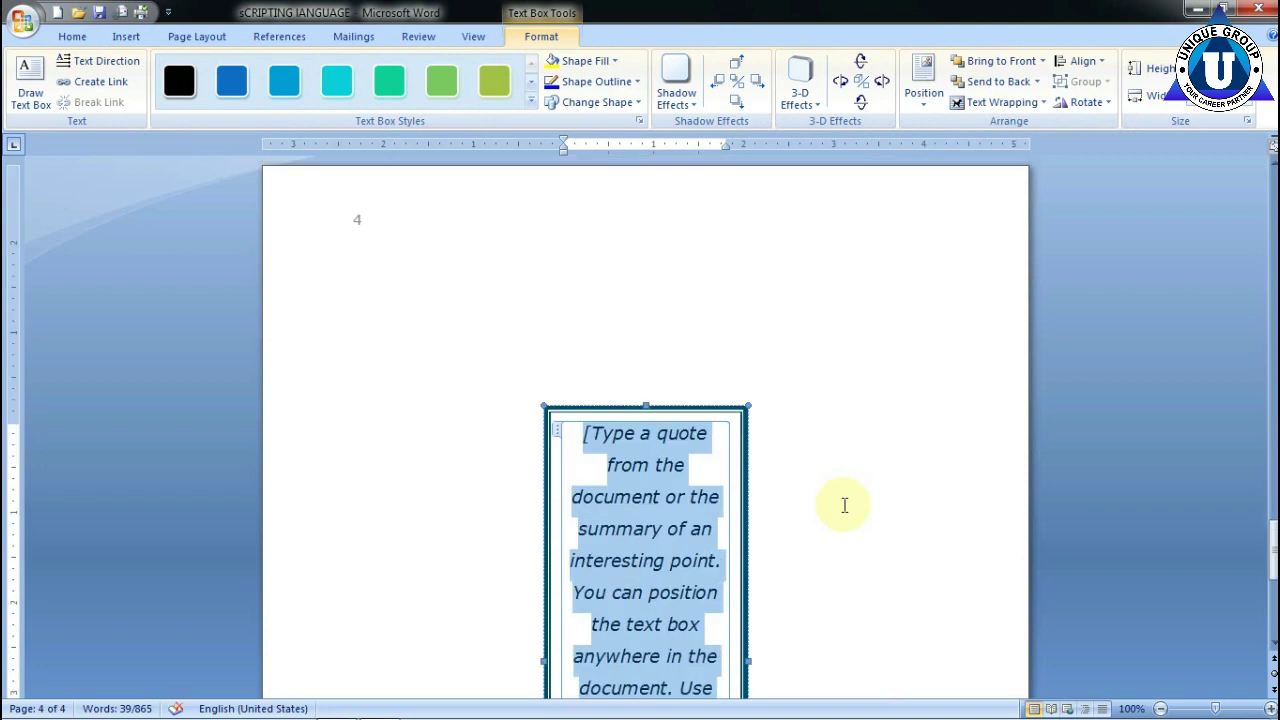
pyautogui.scroll(-4, 844, 505)
pyautogui.scroll(-3, 844, 505)
pyautogui.scroll(3, 844, 509)
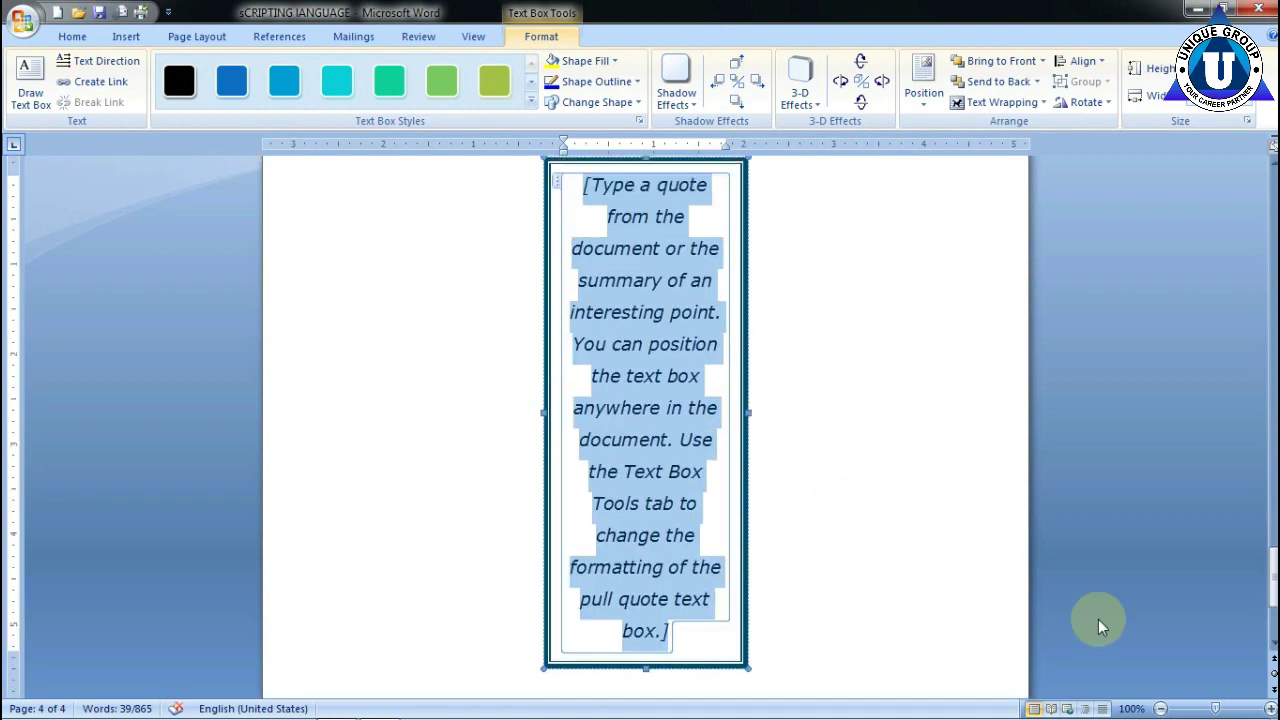
pyautogui.scroll(3, 1100, 620)
pyautogui.click(1275, 706)
# Type sample text into the pull-quote box and drag it beside the Dynamically Typed bullets on page 3.
pyautogui.click(1275, 706)
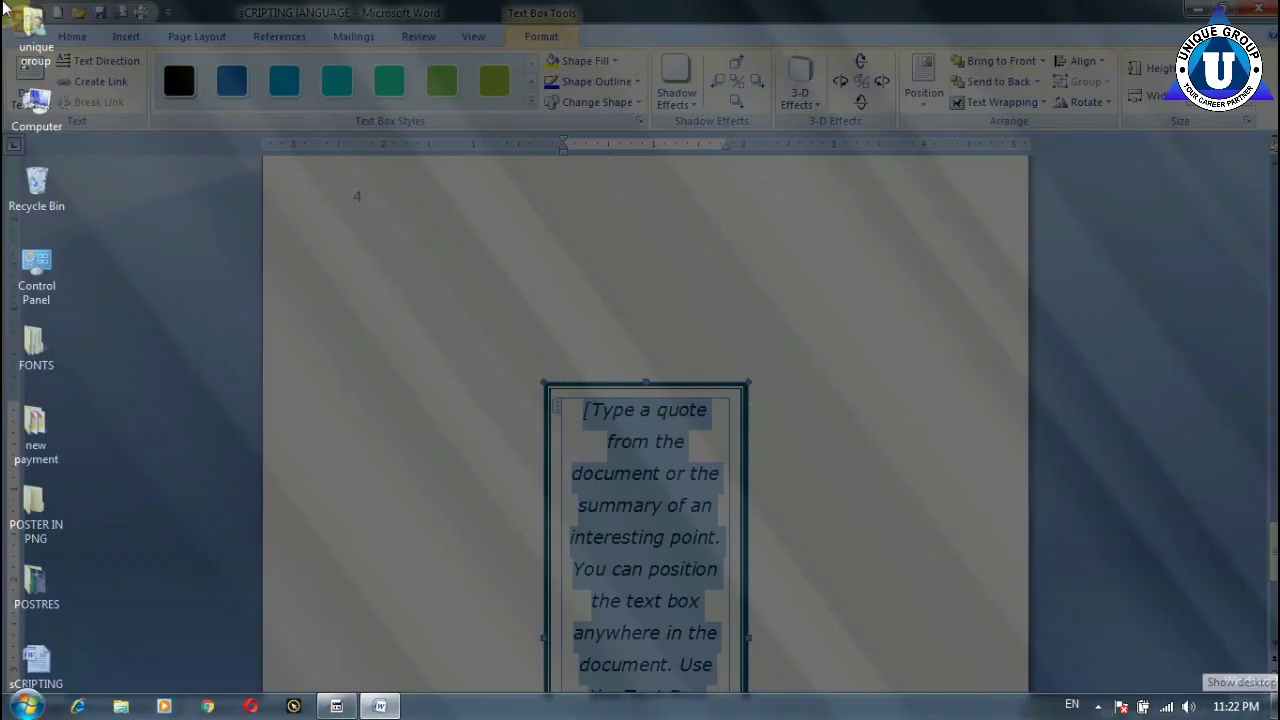
pyautogui.write('Jgjgnbvn nvnvnvnb')
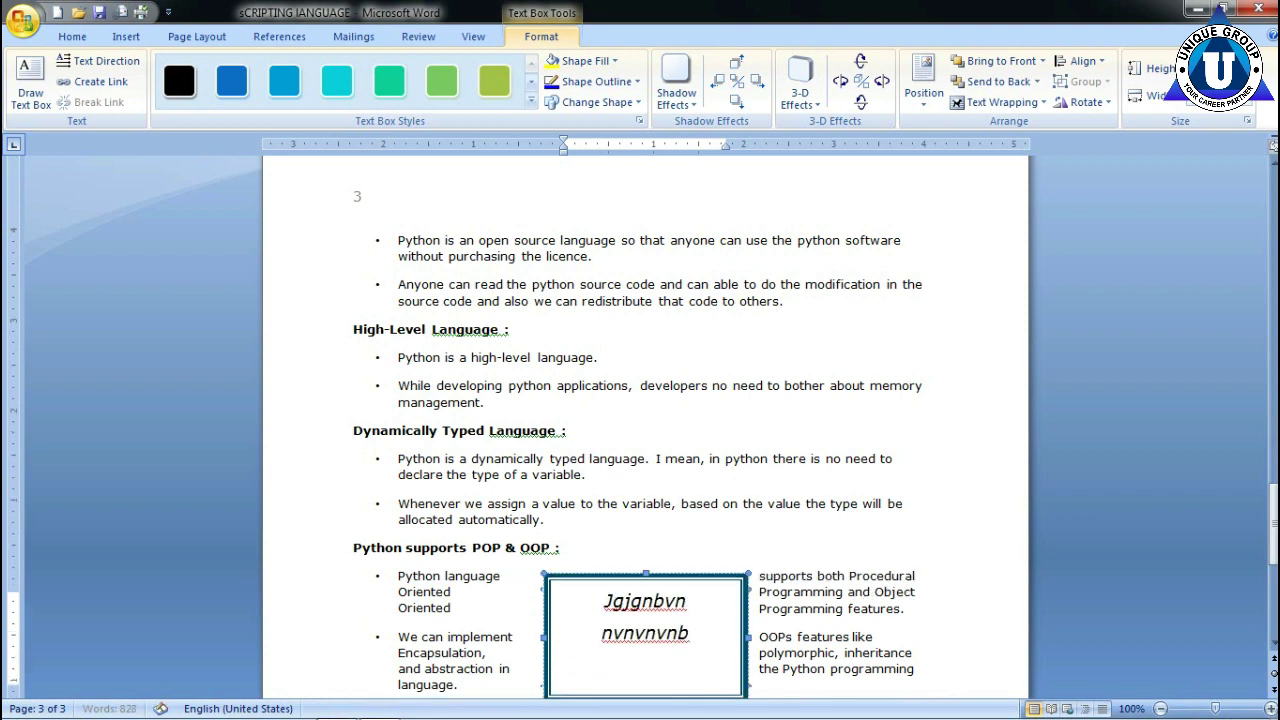
pyautogui.write(' bnmvnvnvnvnvnvnvnvnvnv')
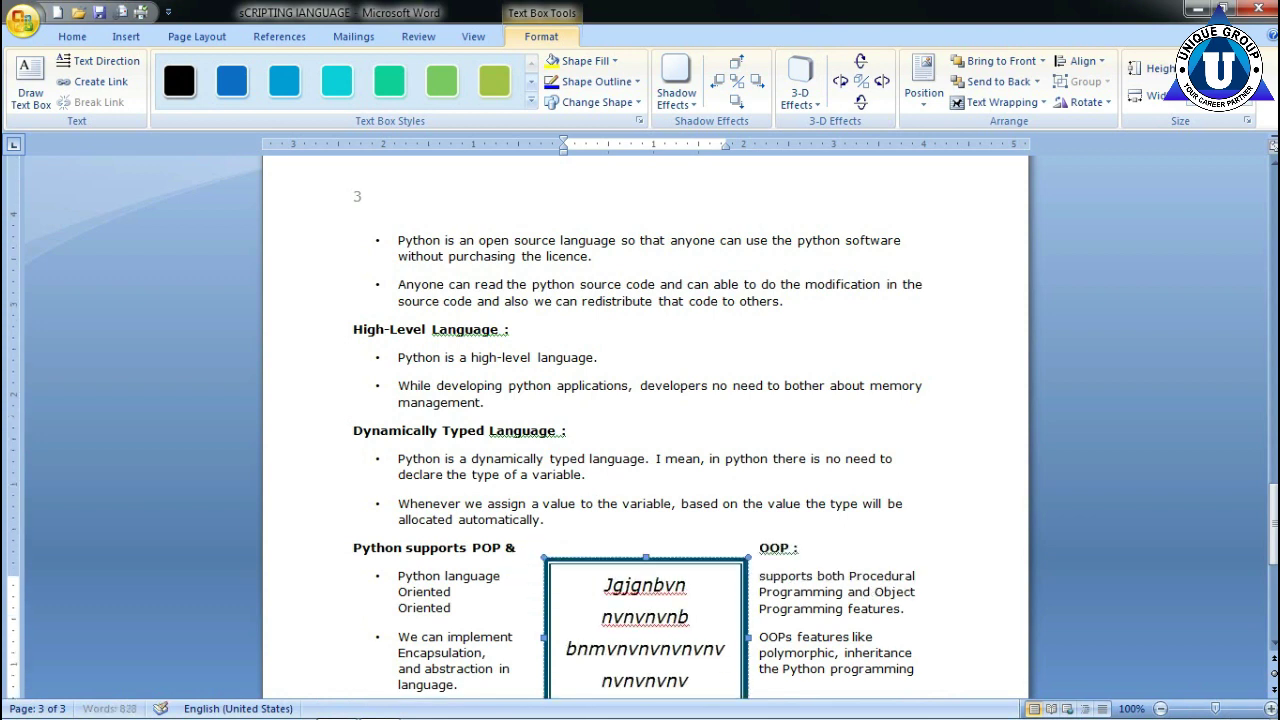
pyautogui.write('nvnvnvnvnvn')
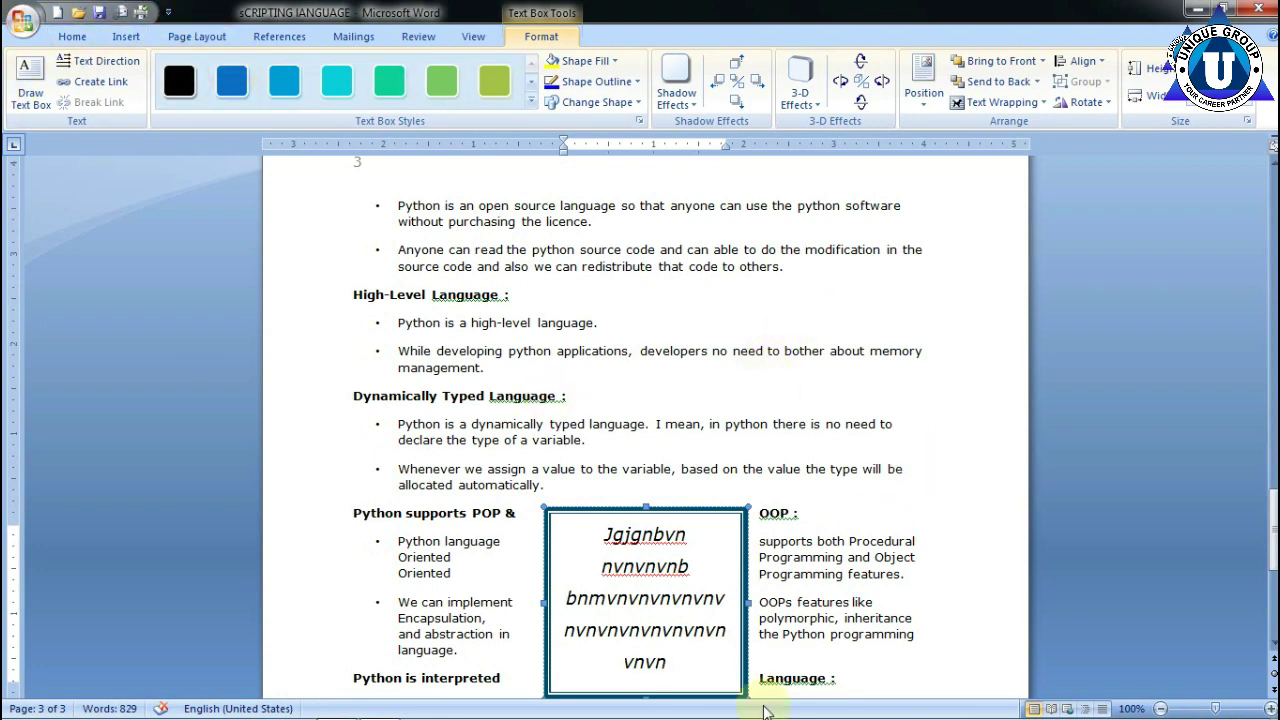
pyautogui.moveTo(745, 674); pyautogui.dragTo(697, 457)
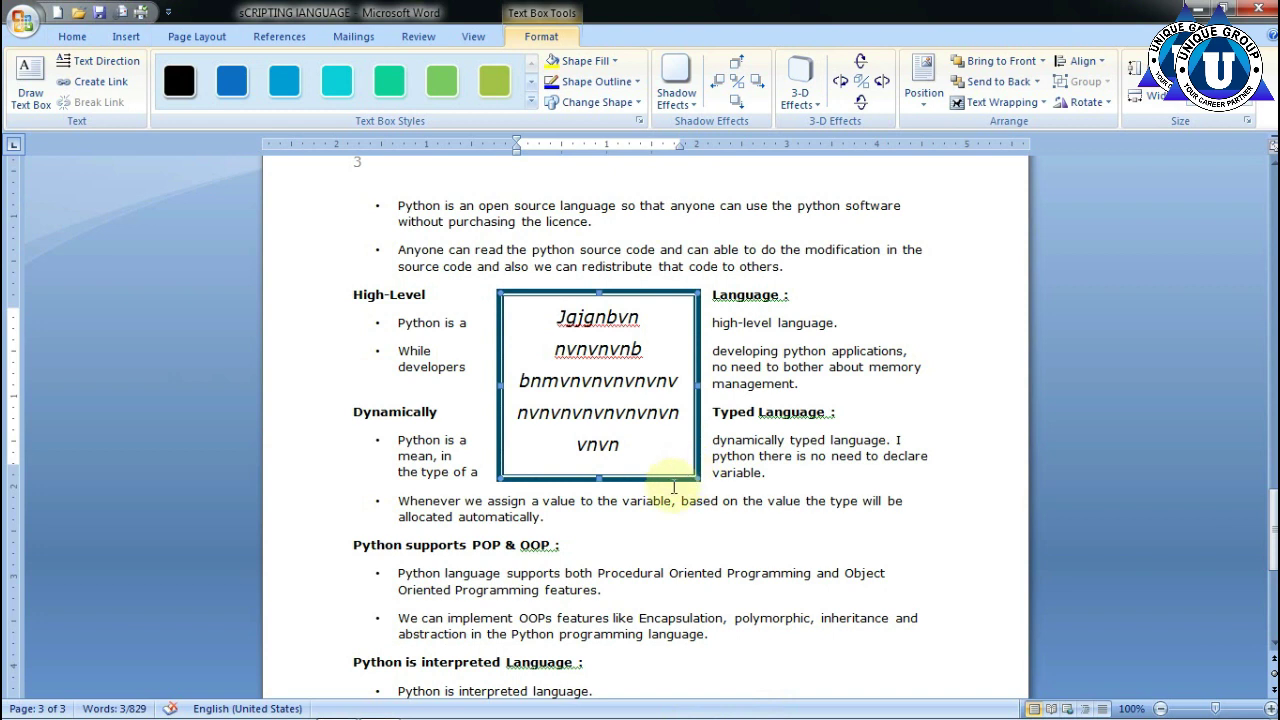
pyautogui.moveTo(667, 480); pyautogui.dragTo(705, 605)
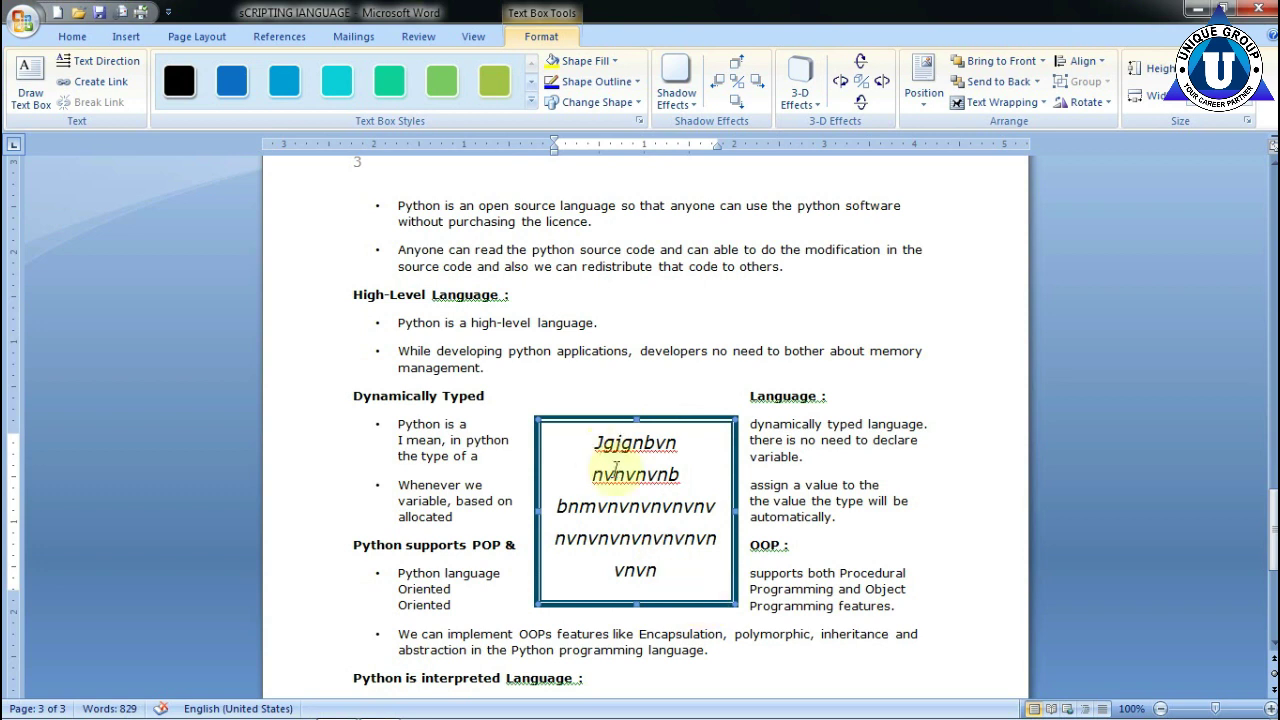
pyautogui.click(127, 38)
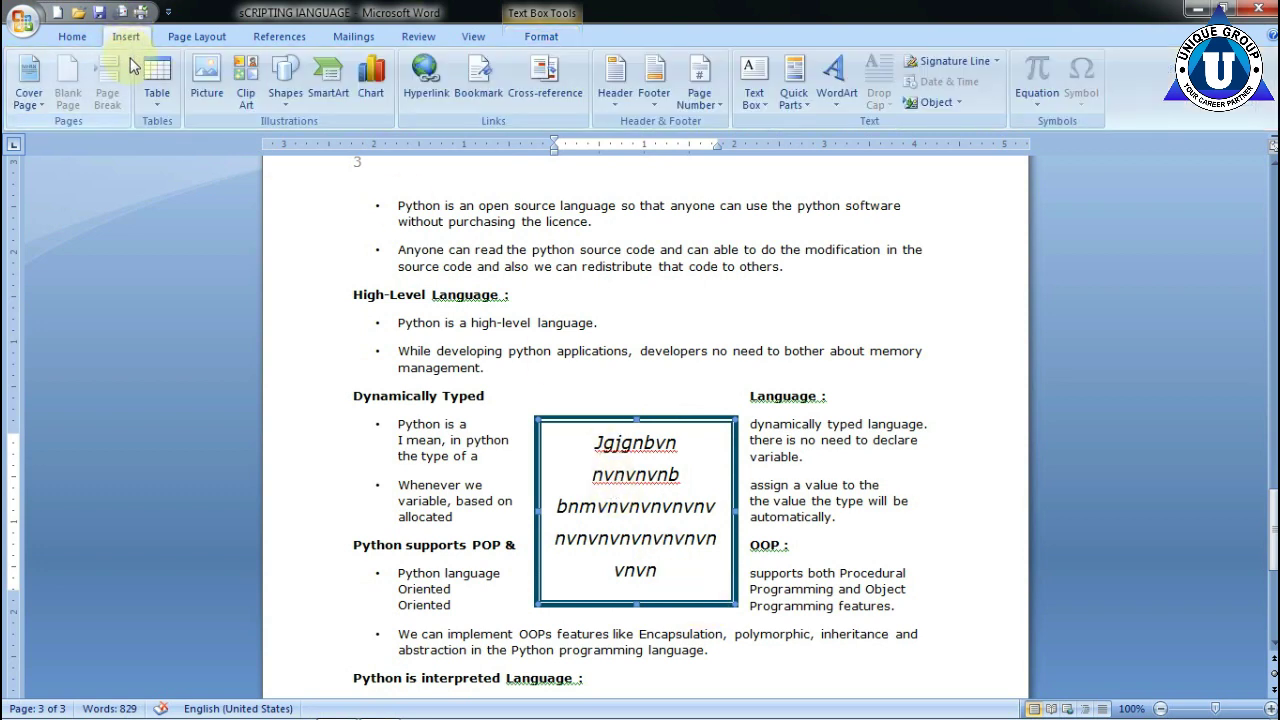
# Try inserting the Comments document property, dismiss the multiple-paragraph warning, then open the WordArt gallery.
pyautogui.click(792, 118)
pyautogui.moveTo(854, 126)
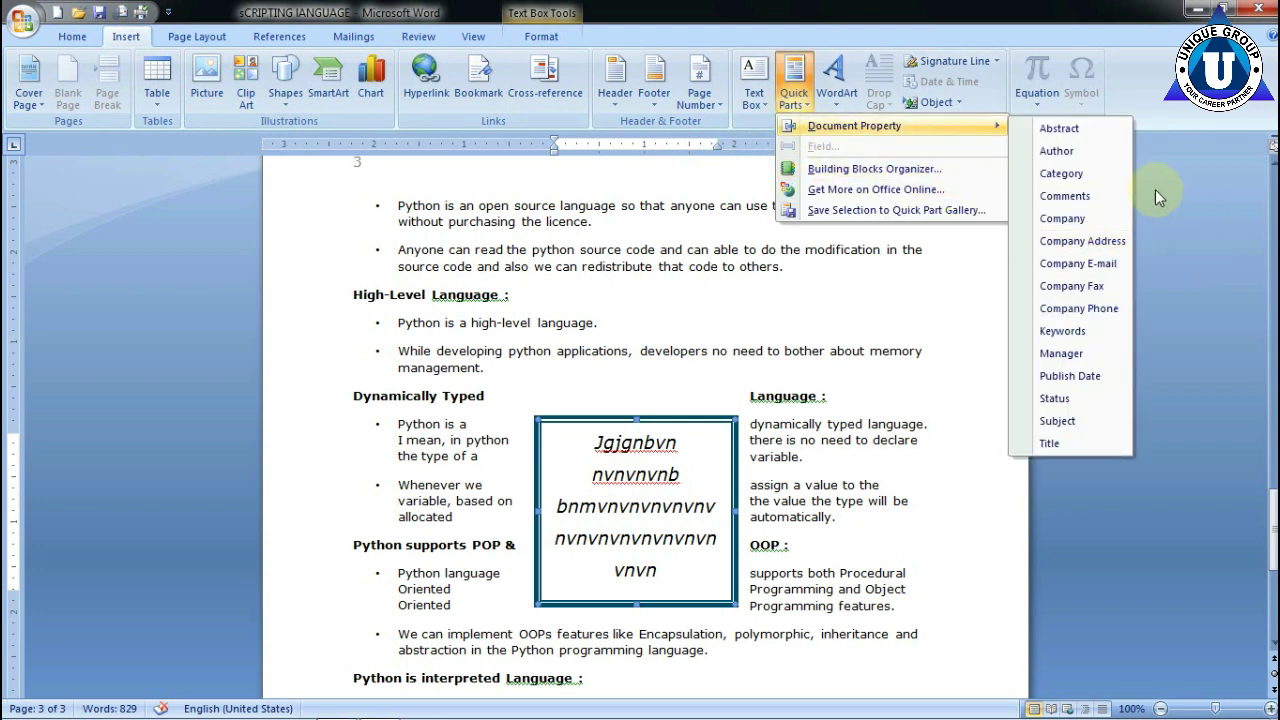
pyautogui.click(1084, 196)
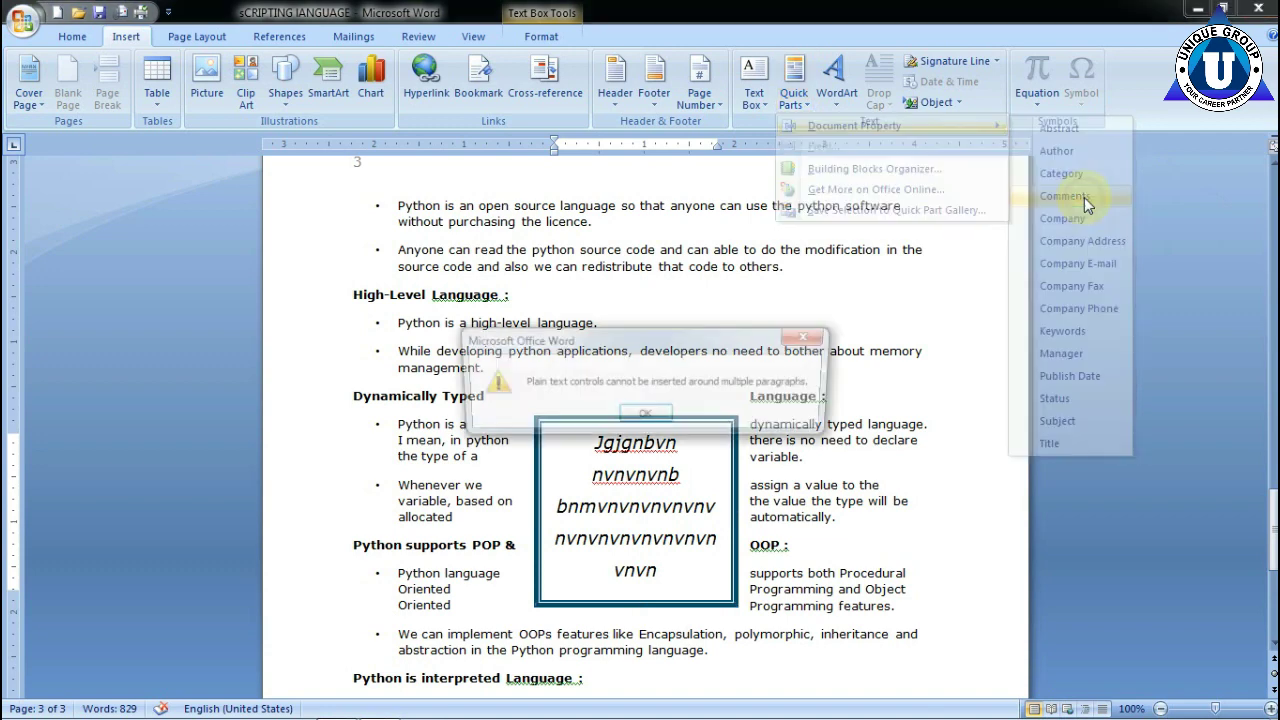
pyautogui.click(645, 417)
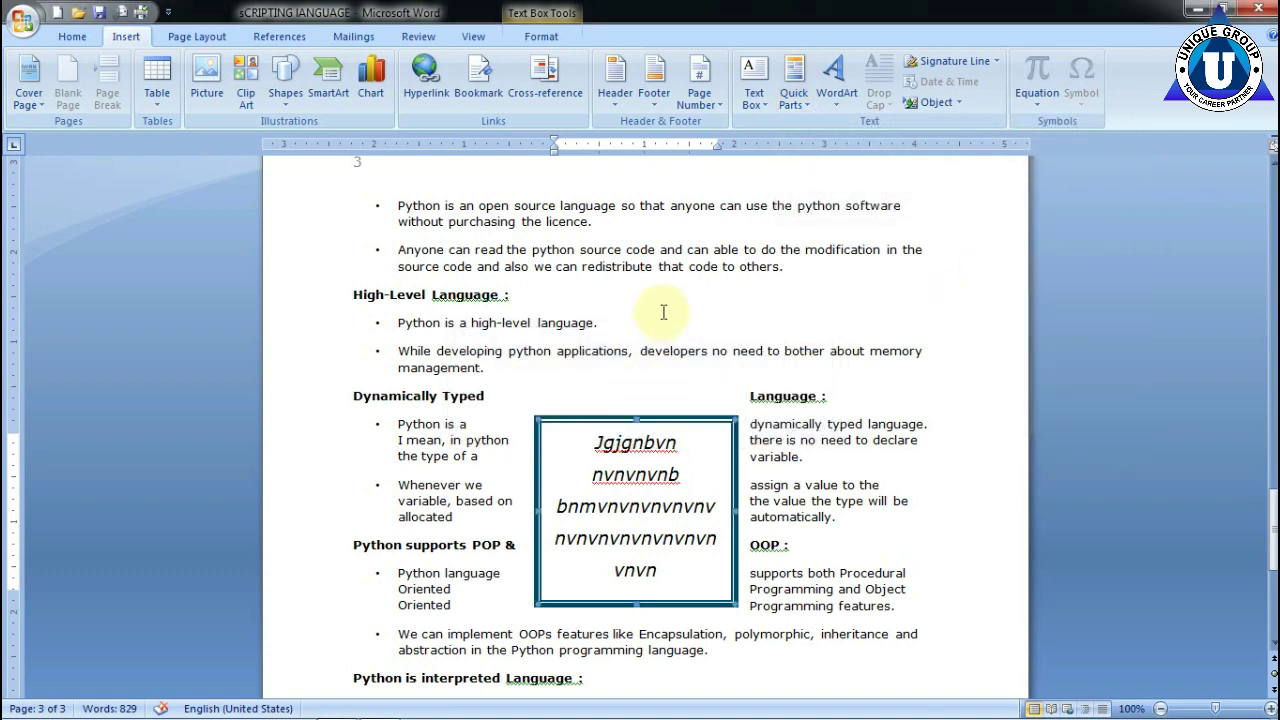
pyautogui.click(833, 100)
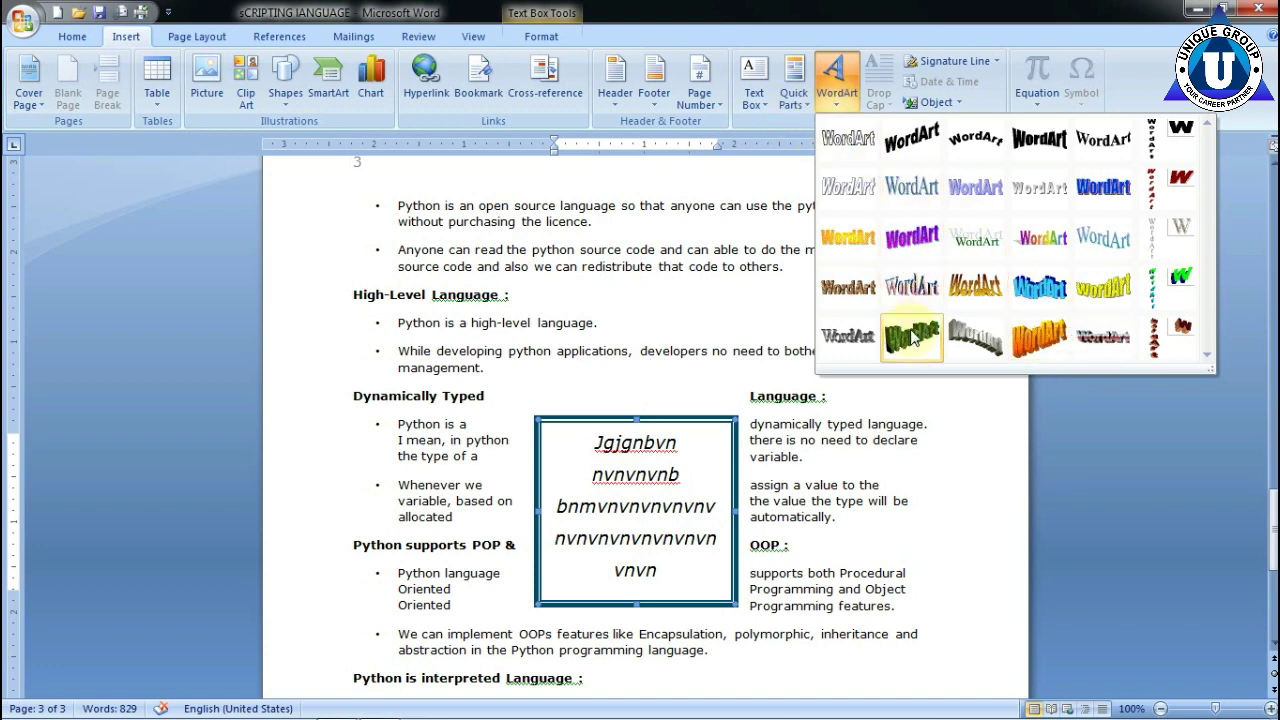
# Create a wavy-style WordArt reading 'unique group'.
pyautogui.click(1049, 290)
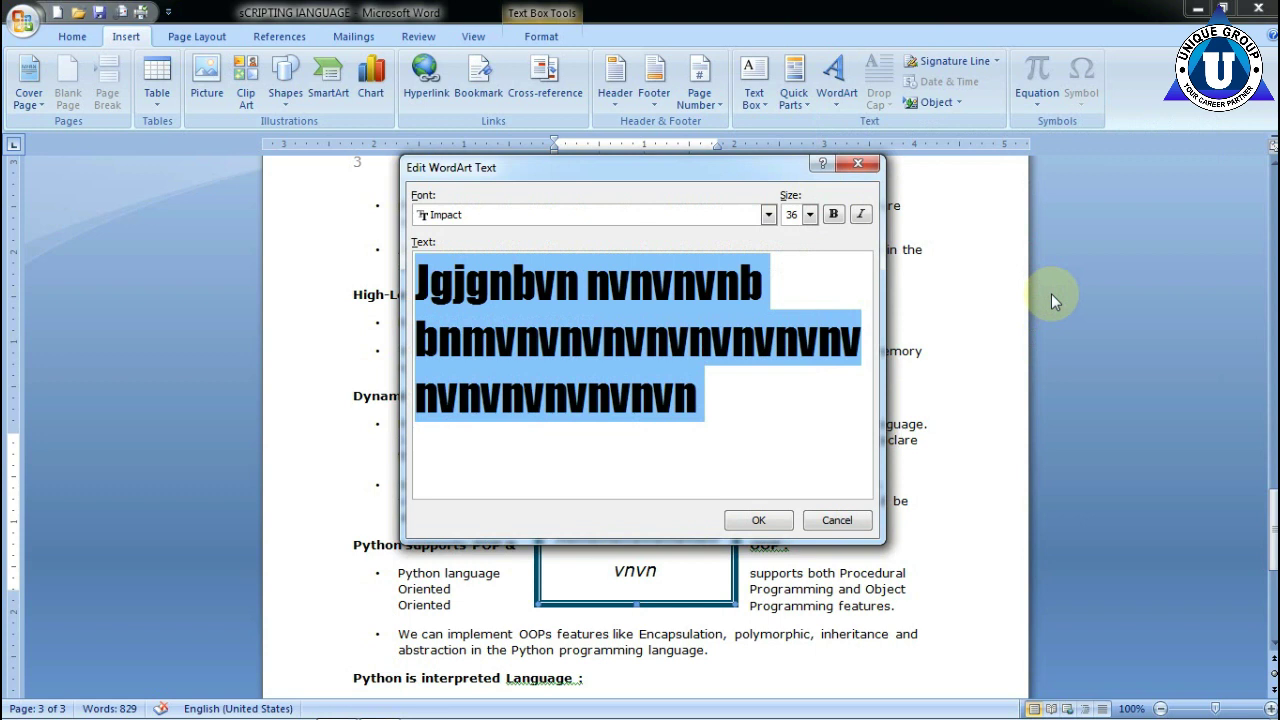
pyautogui.write('uni')
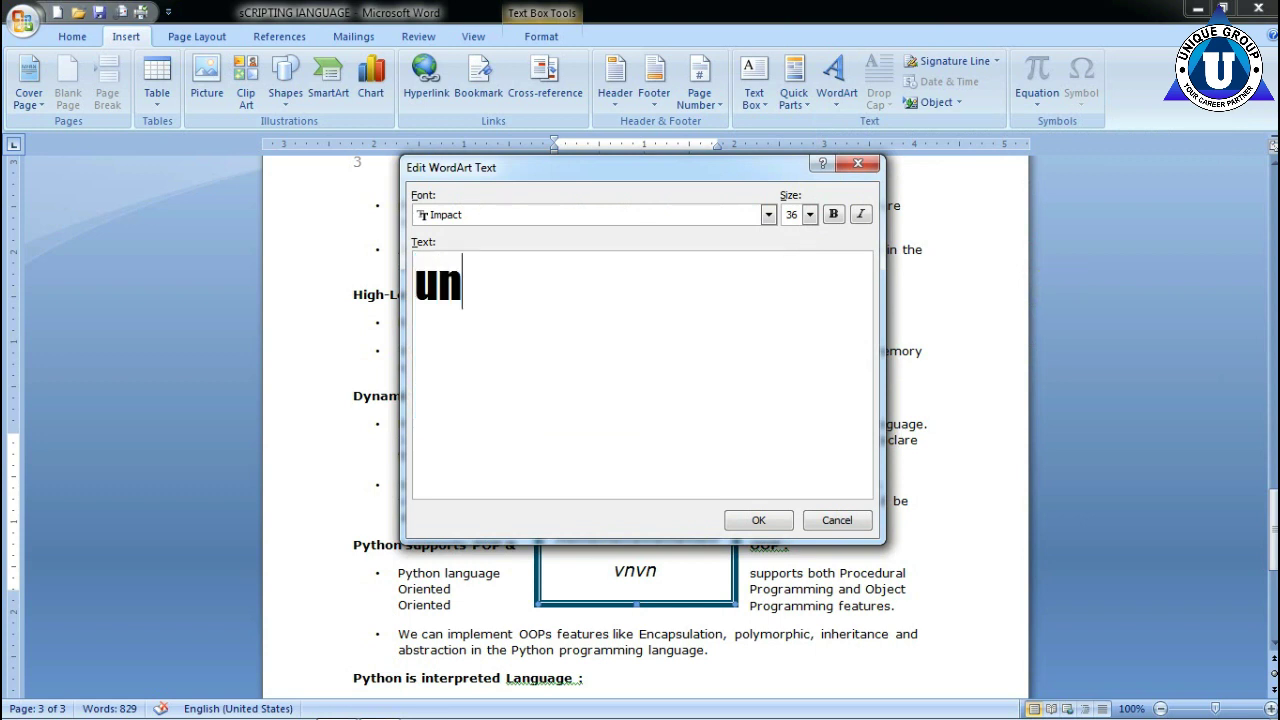
pyautogui.write('qu')
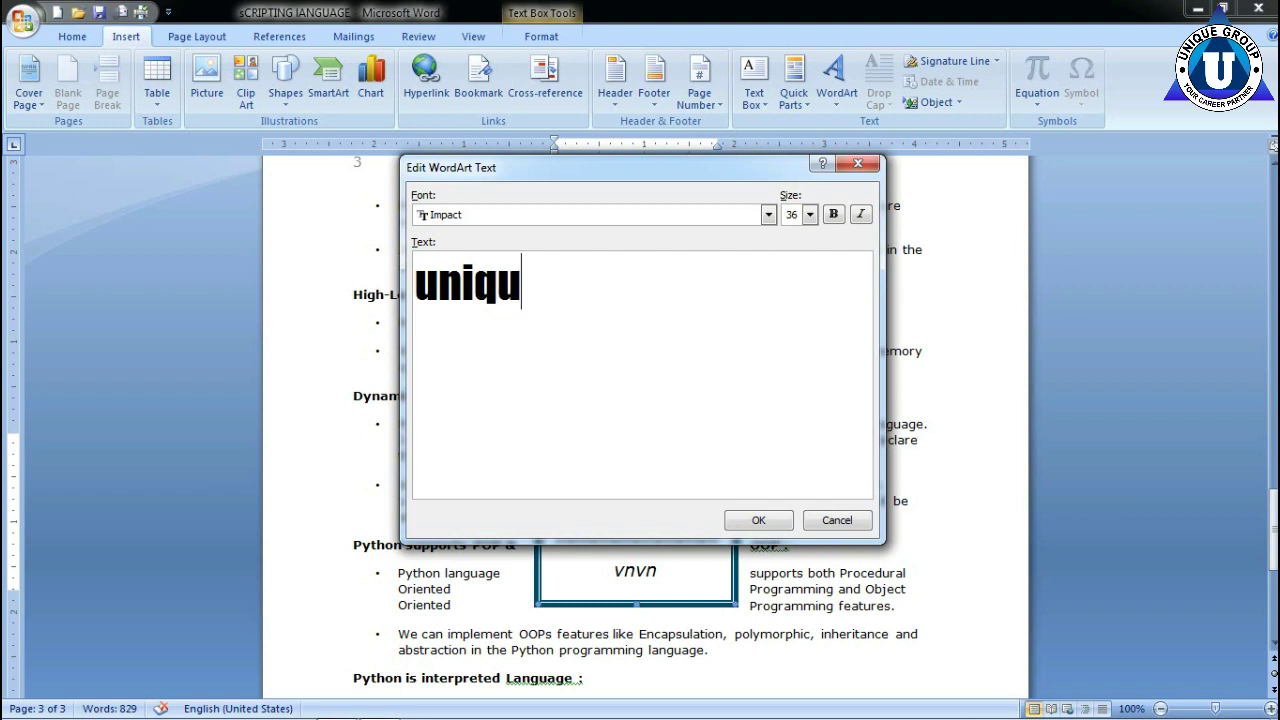
pyautogui.write('e gr')
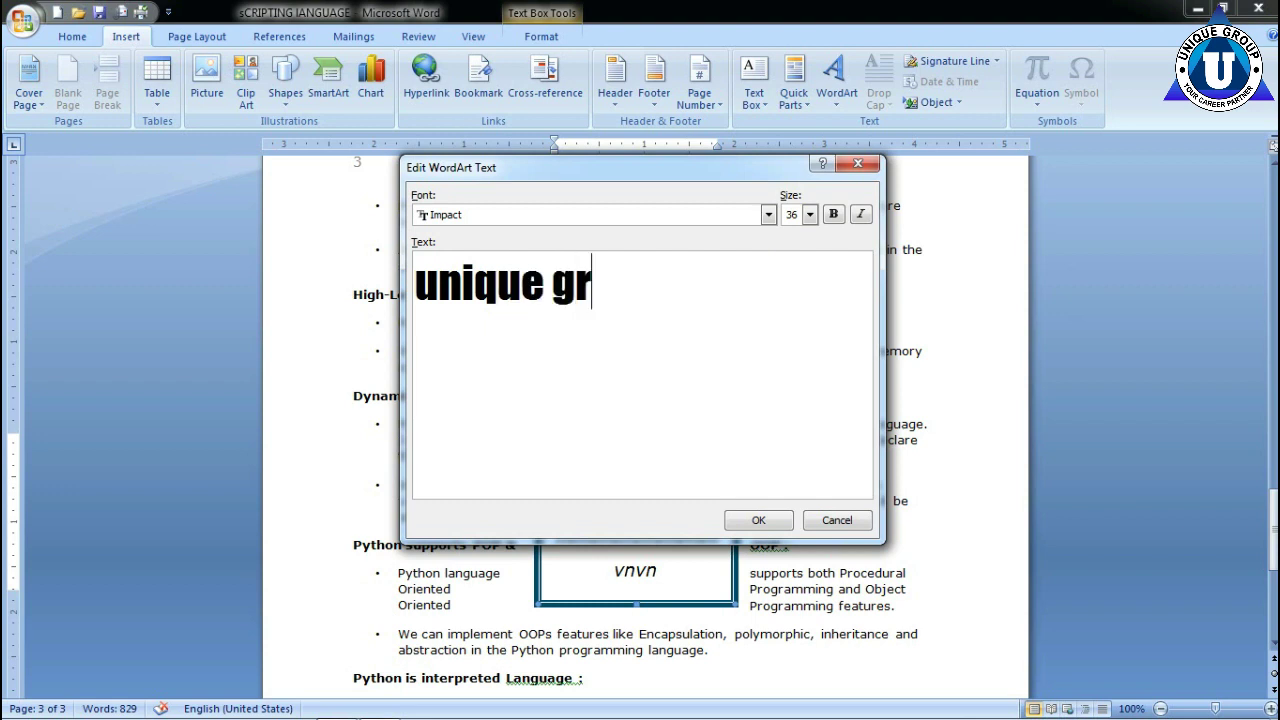
pyautogui.write('oup')
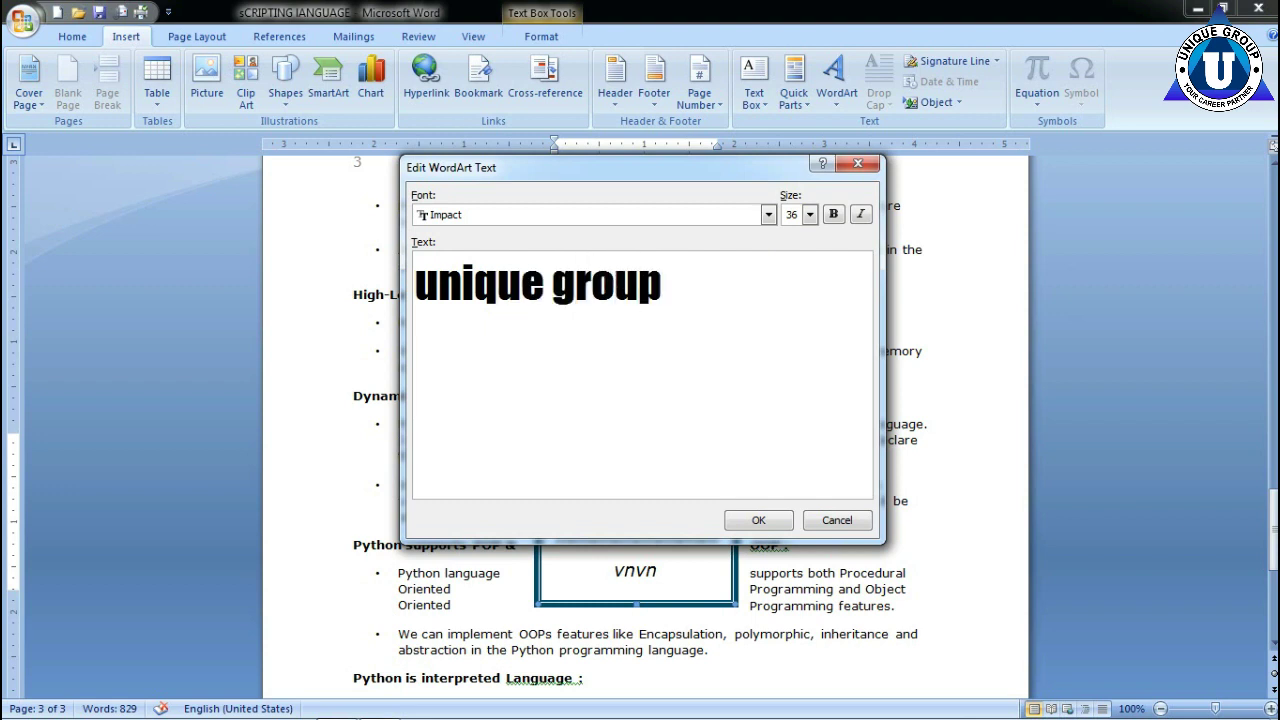
pyautogui.click(758, 520)
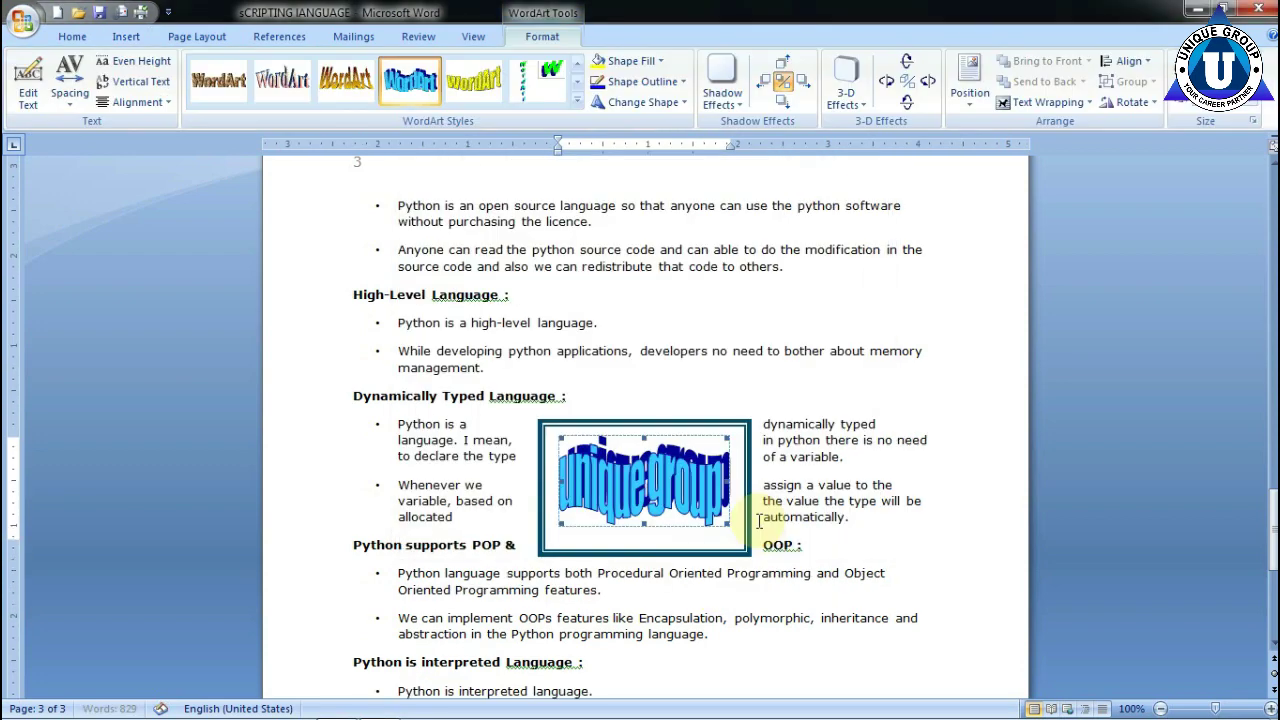
# Enlarge the WordArt taller and wider, and move it left so the bullet text wraps to its right.
pyautogui.moveTo(735, 550); pyautogui.dragTo(769, 593)
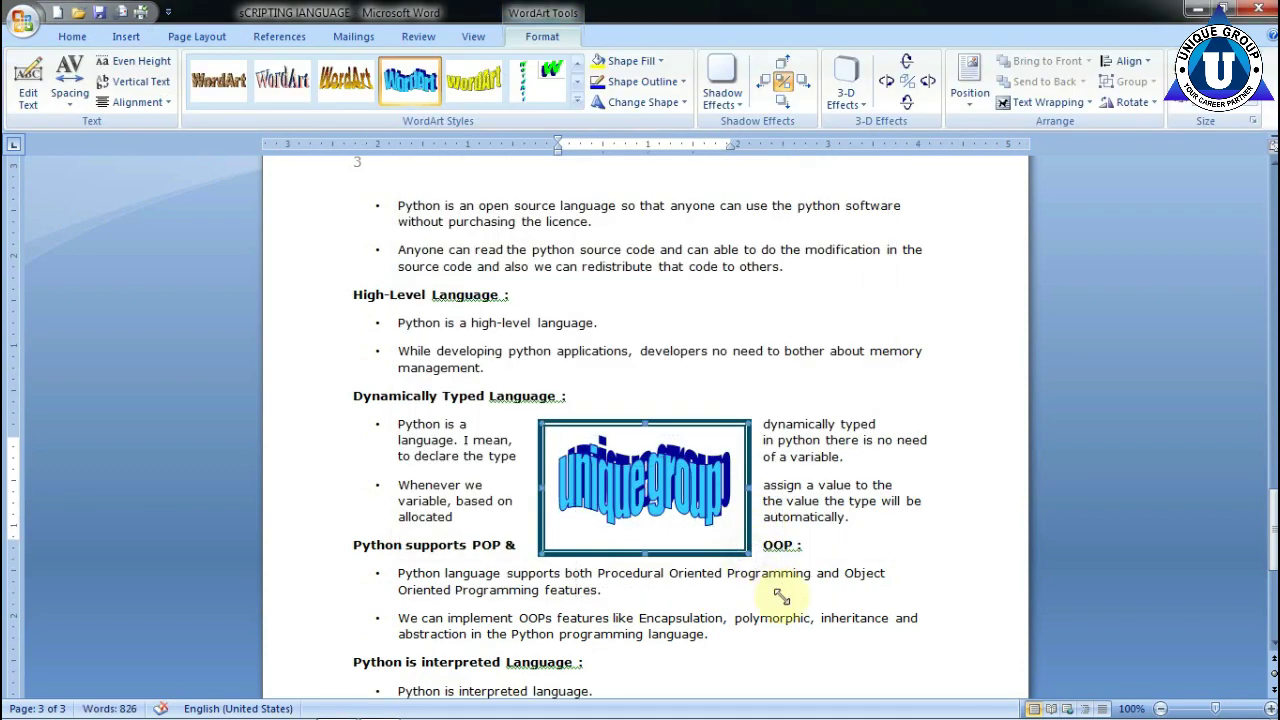
pyautogui.click(677, 478)
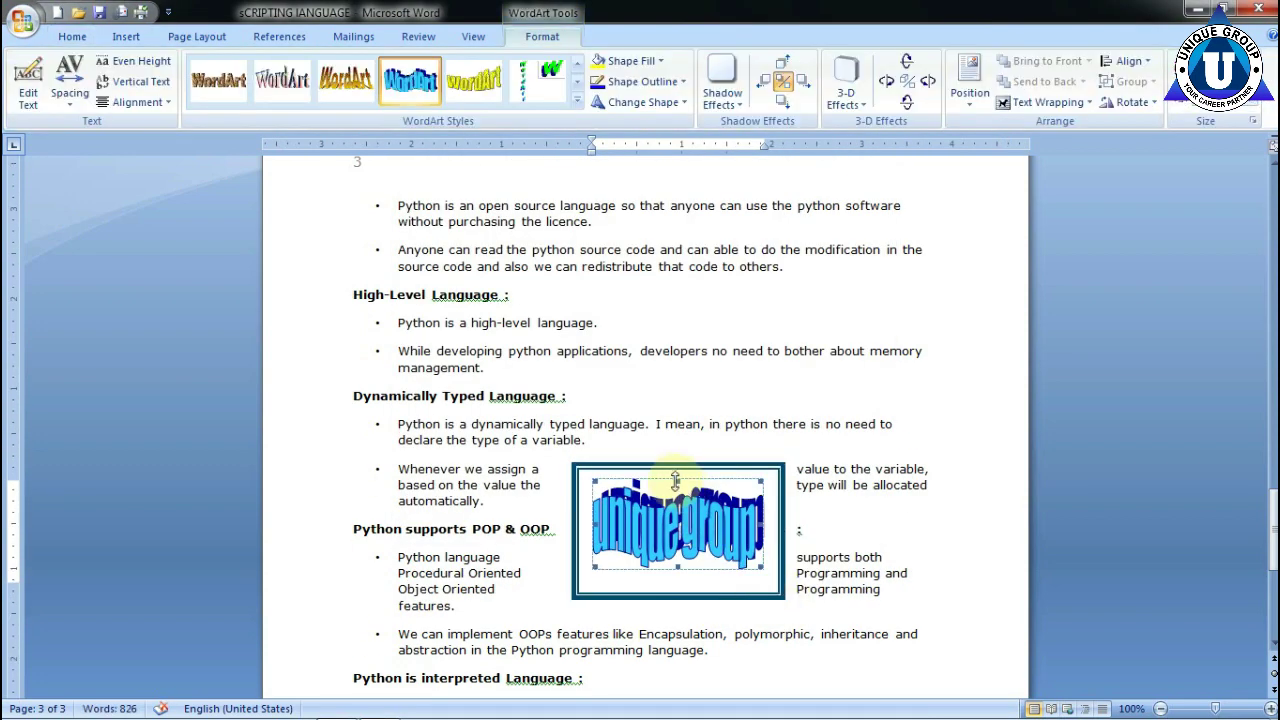
pyautogui.moveTo(677, 480); pyautogui.dragTo(690, 373)
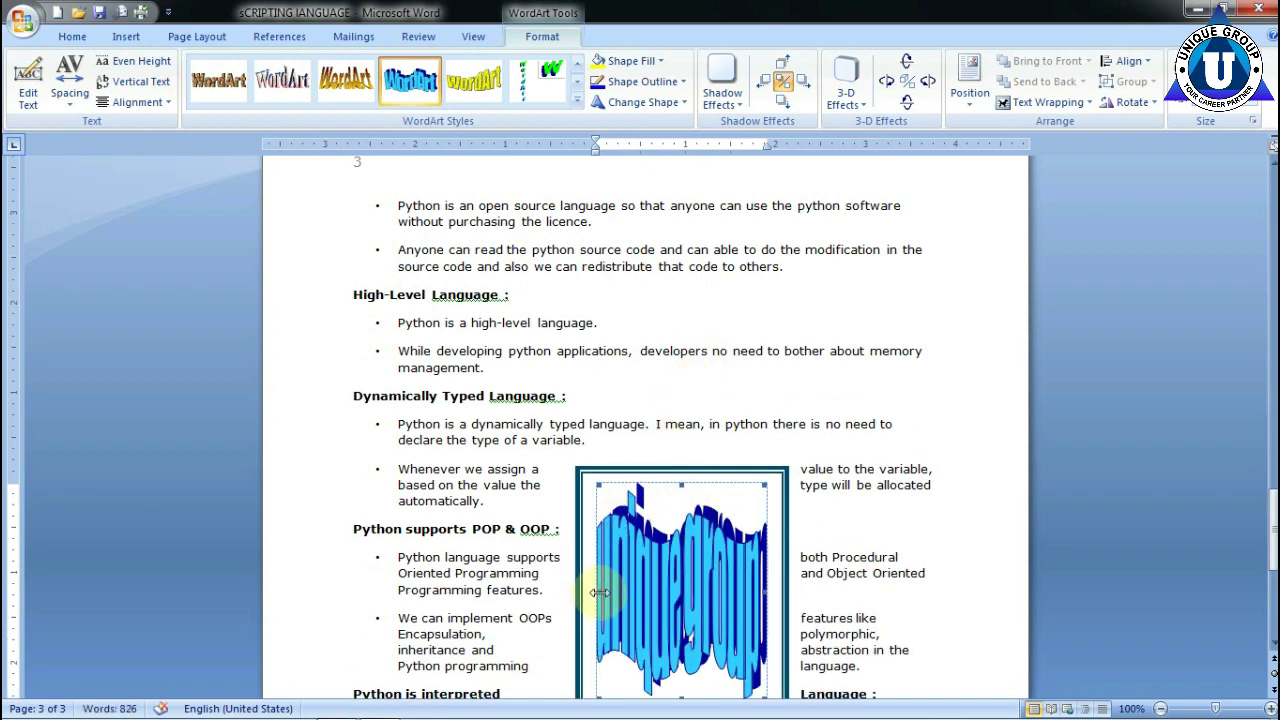
pyautogui.moveTo(598, 592); pyautogui.dragTo(329, 586)
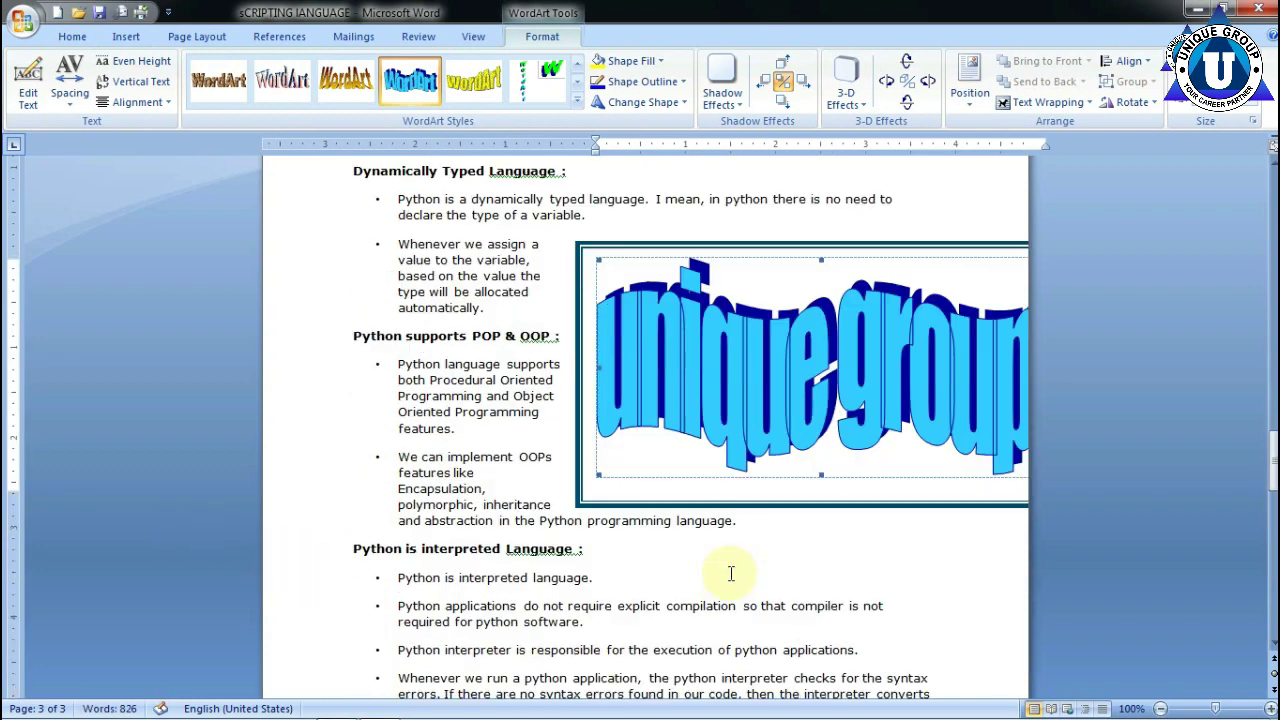
pyautogui.click(867, 503)
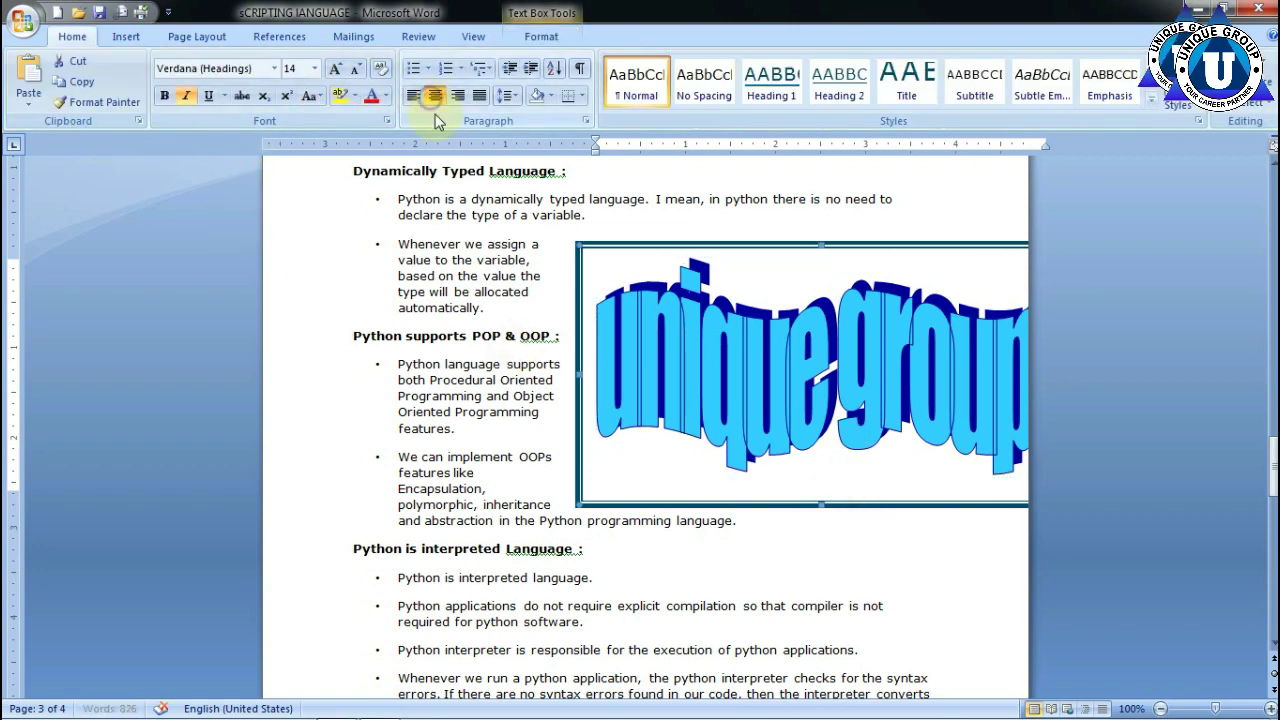
pyautogui.click(777, 417)
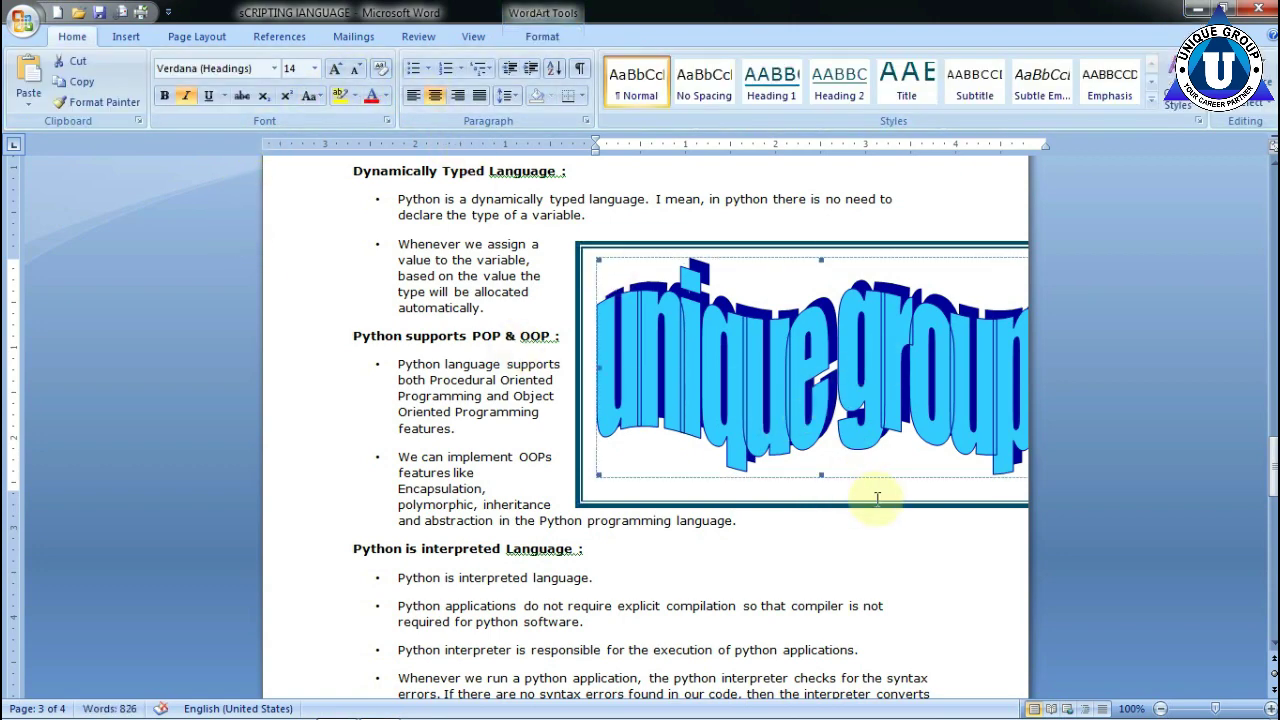
pyautogui.moveTo(877, 501); pyautogui.dragTo(607, 507)
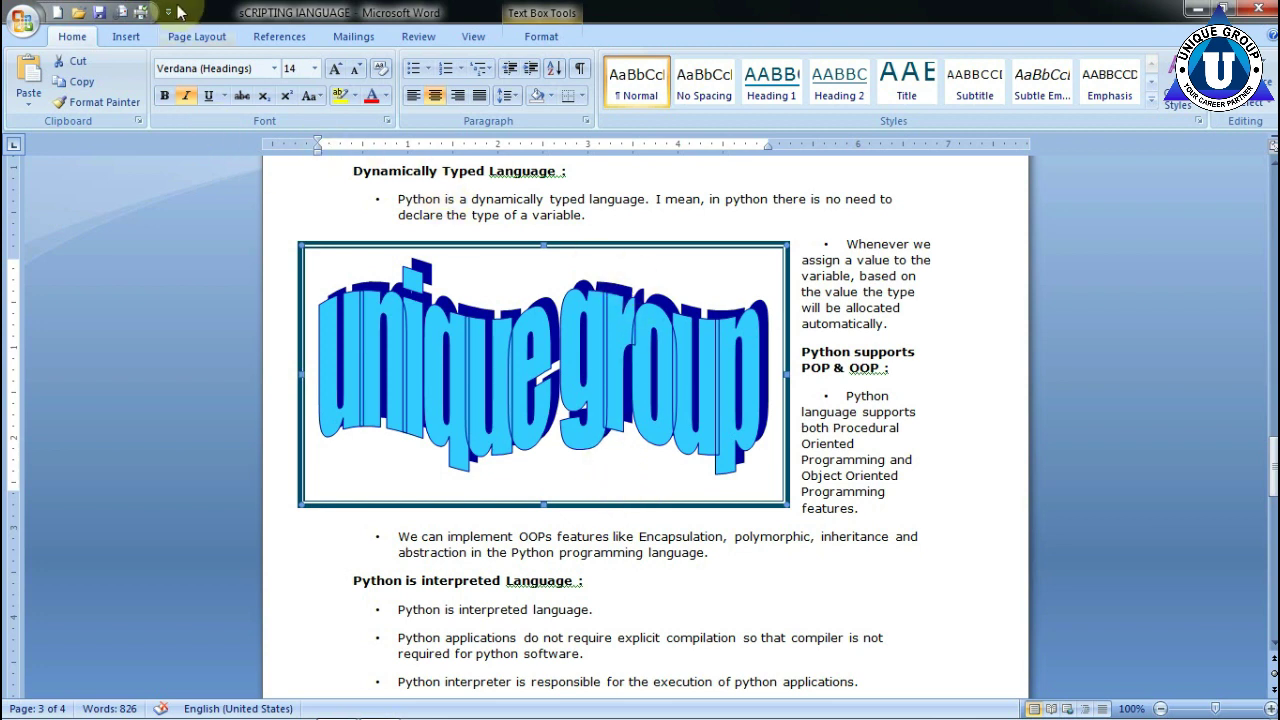
pyautogui.click(126, 40)
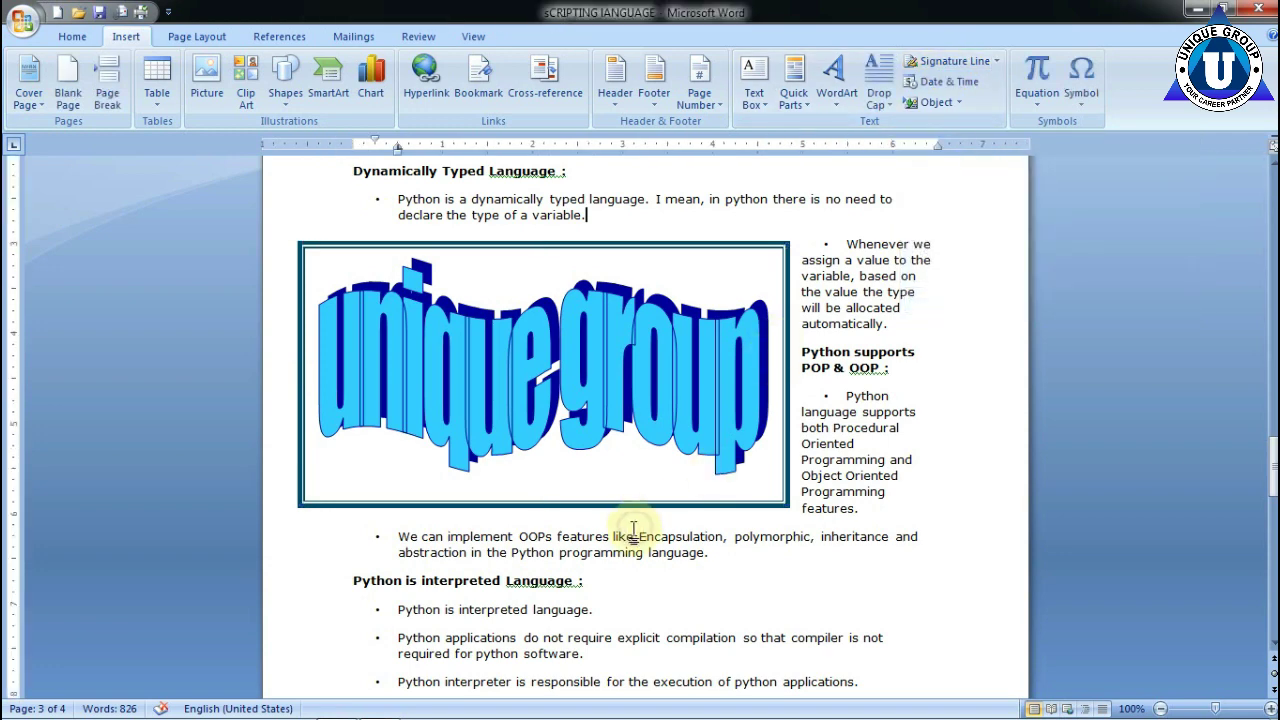
# Add a signature line for the suggested signer after 'Code)' on page 4.
pyautogui.scroll(-7, 651, 340)
pyautogui.scroll(-4, 805, 333)
pyautogui.click(843, 390)
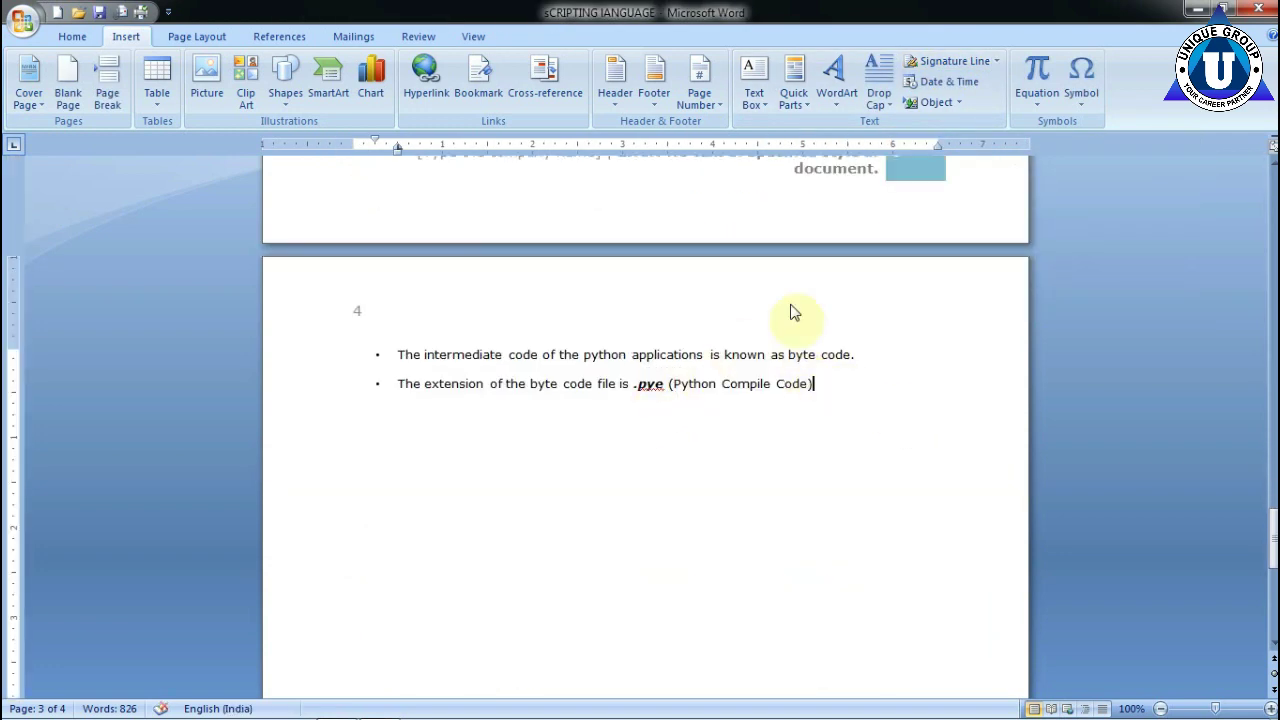
pyautogui.click(952, 61)
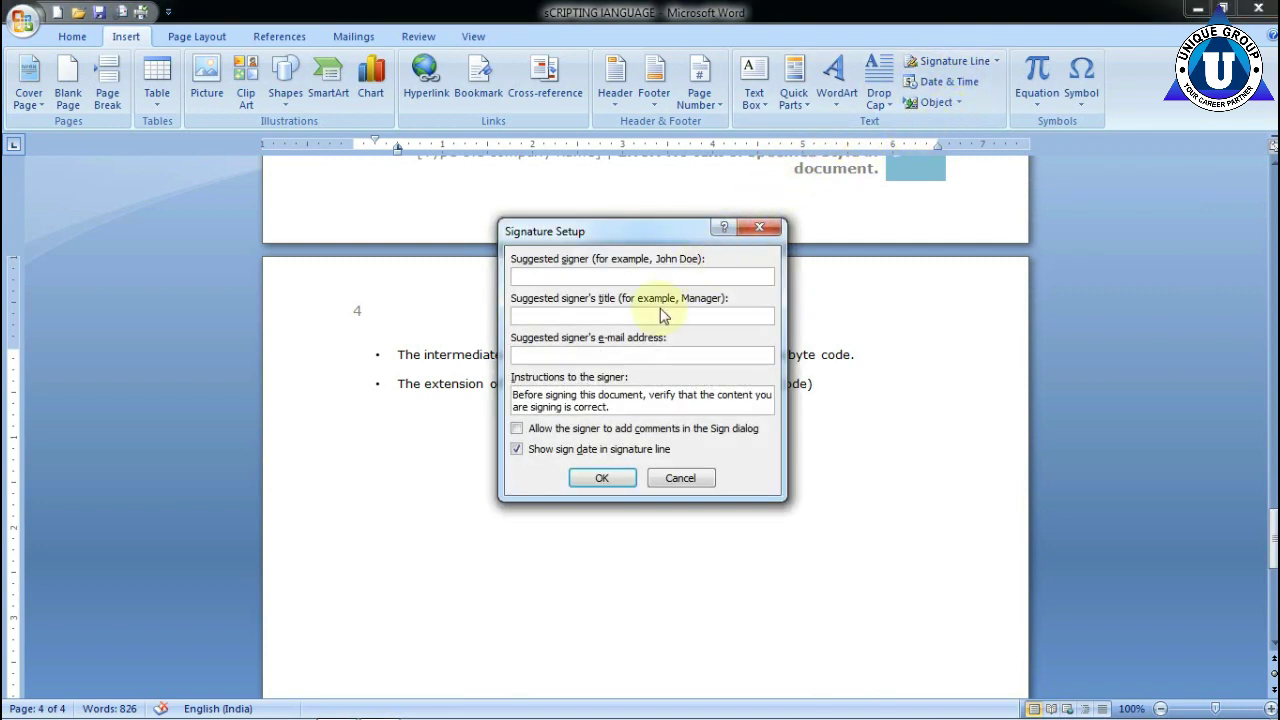
pyautogui.write('r')
pyautogui.write('A')
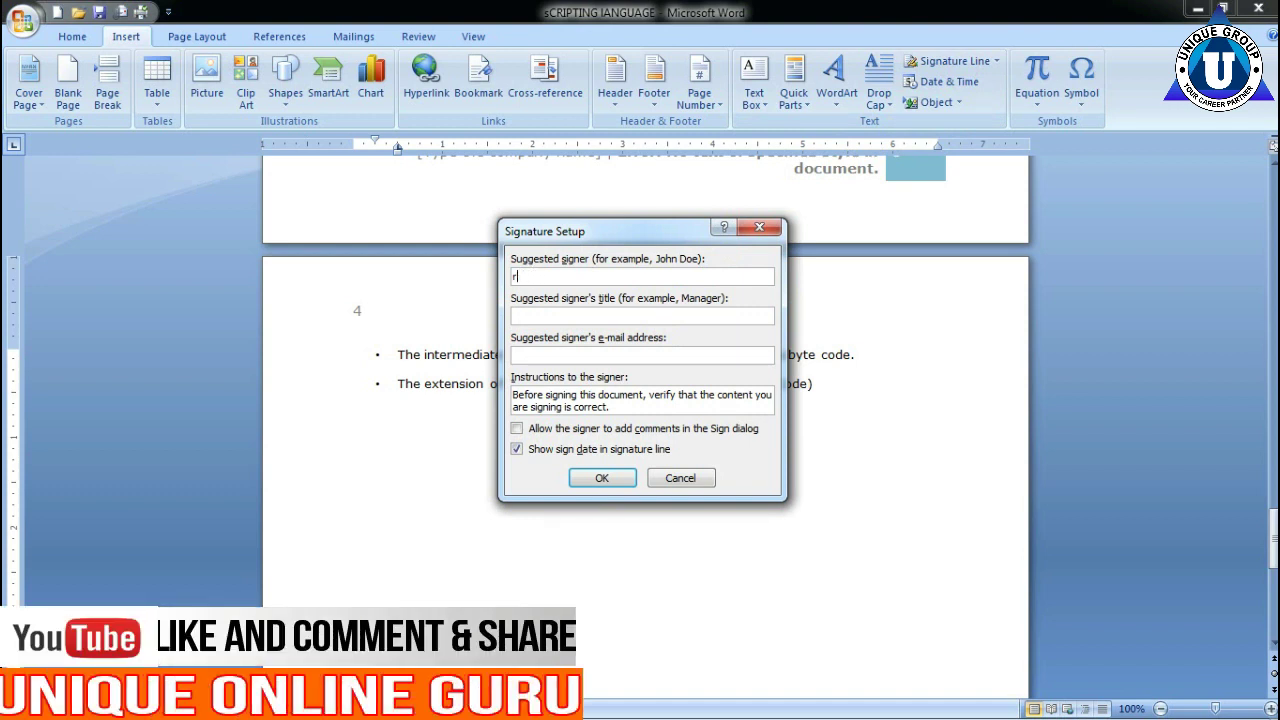
pyautogui.write('T')
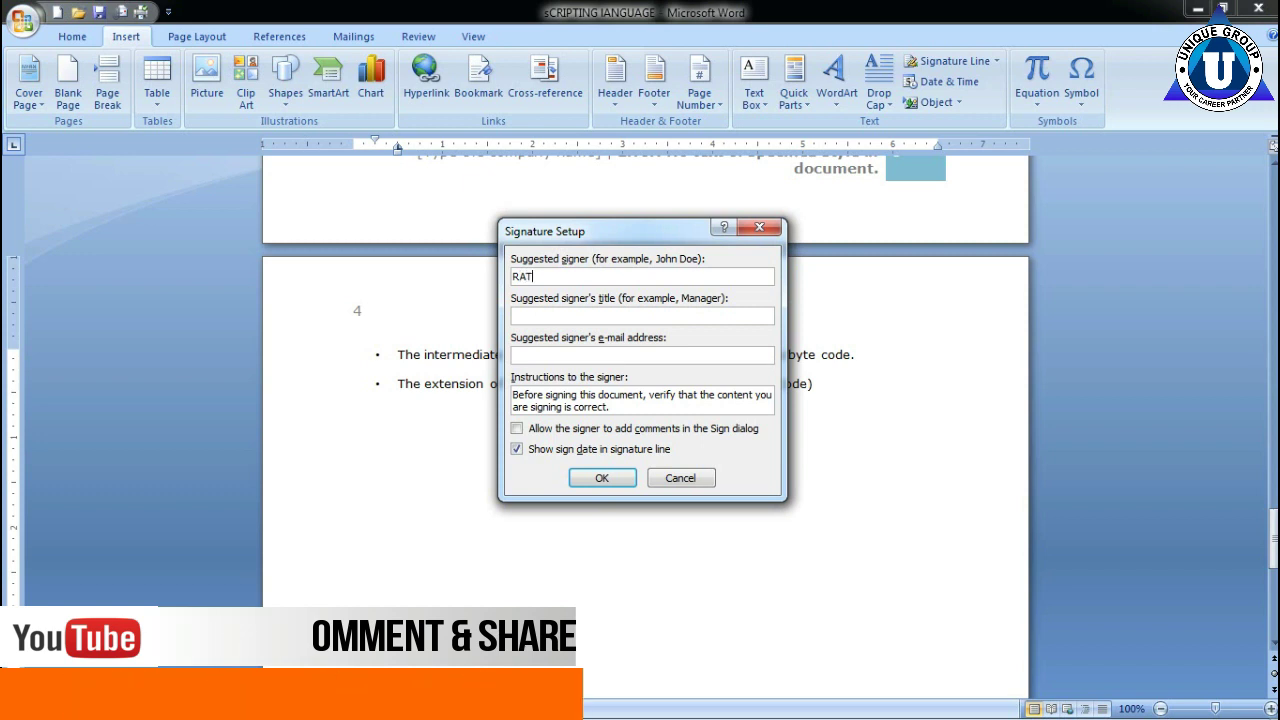
pyautogui.write('NAKAR')
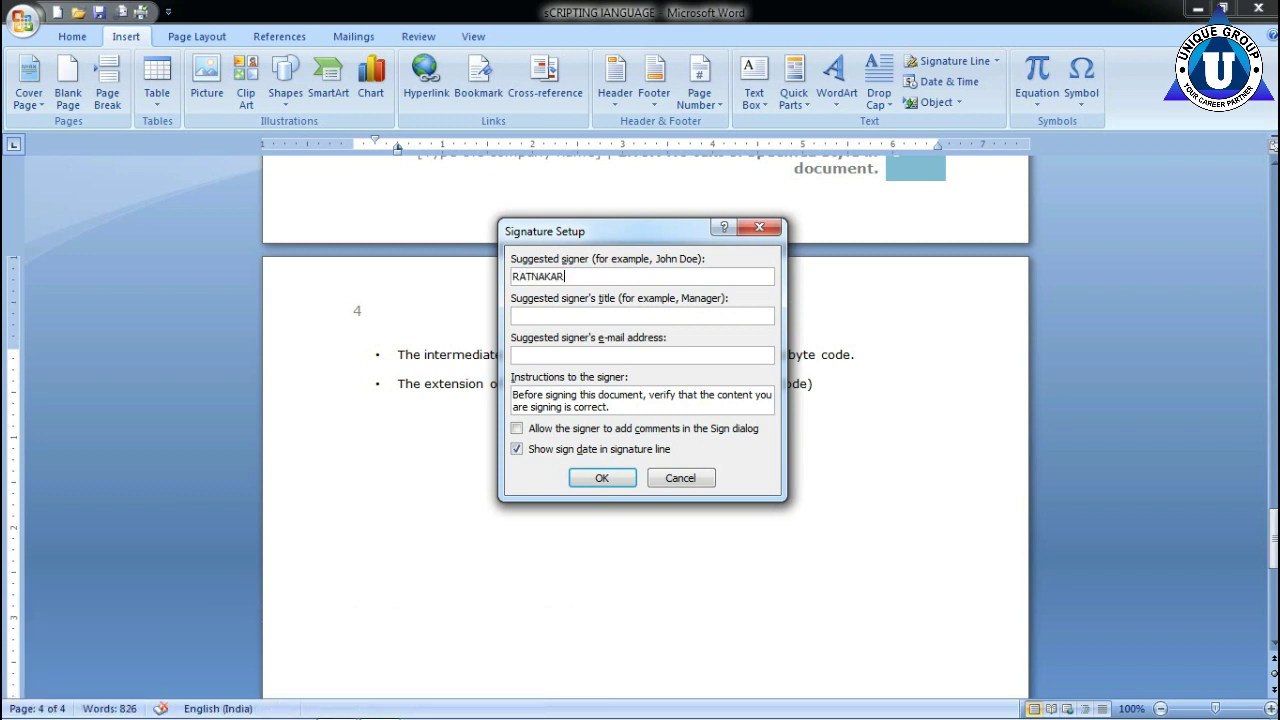
pyautogui.click(596, 478)
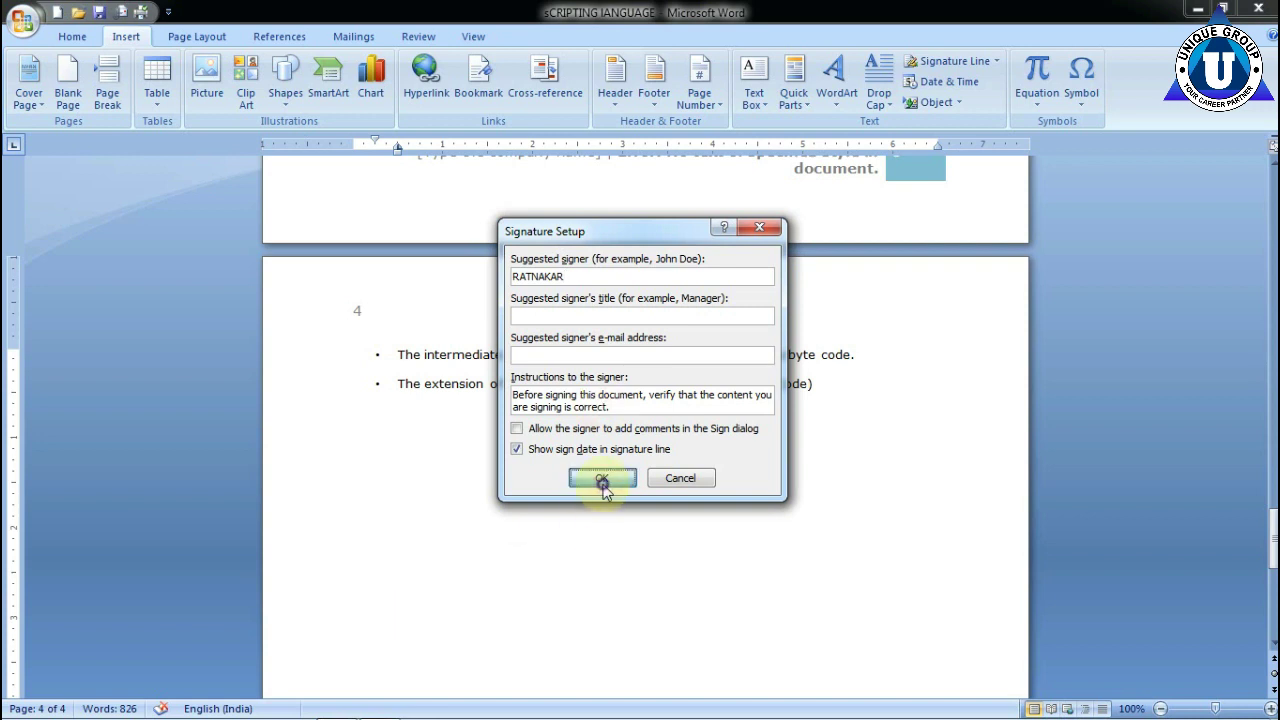
# Place the cursor below the signature line and bring up the Date and Time formats.
pyautogui.click(465, 487)
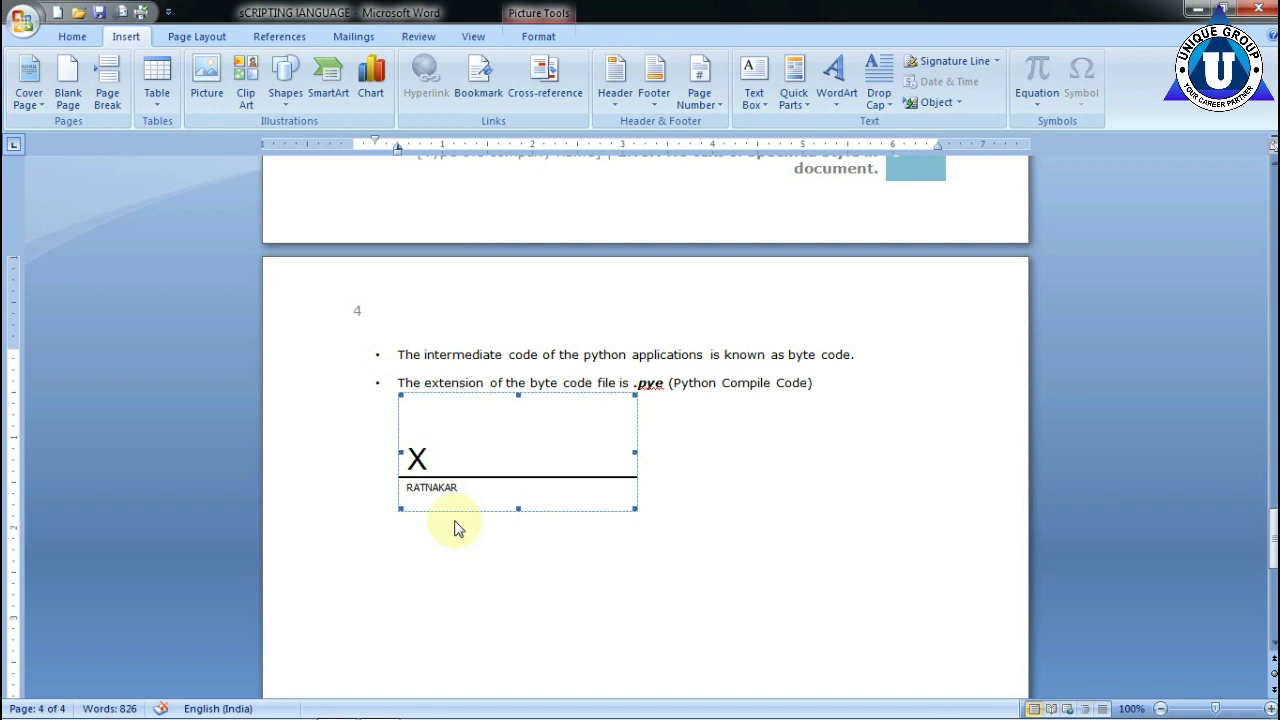
pyautogui.click(455, 519)
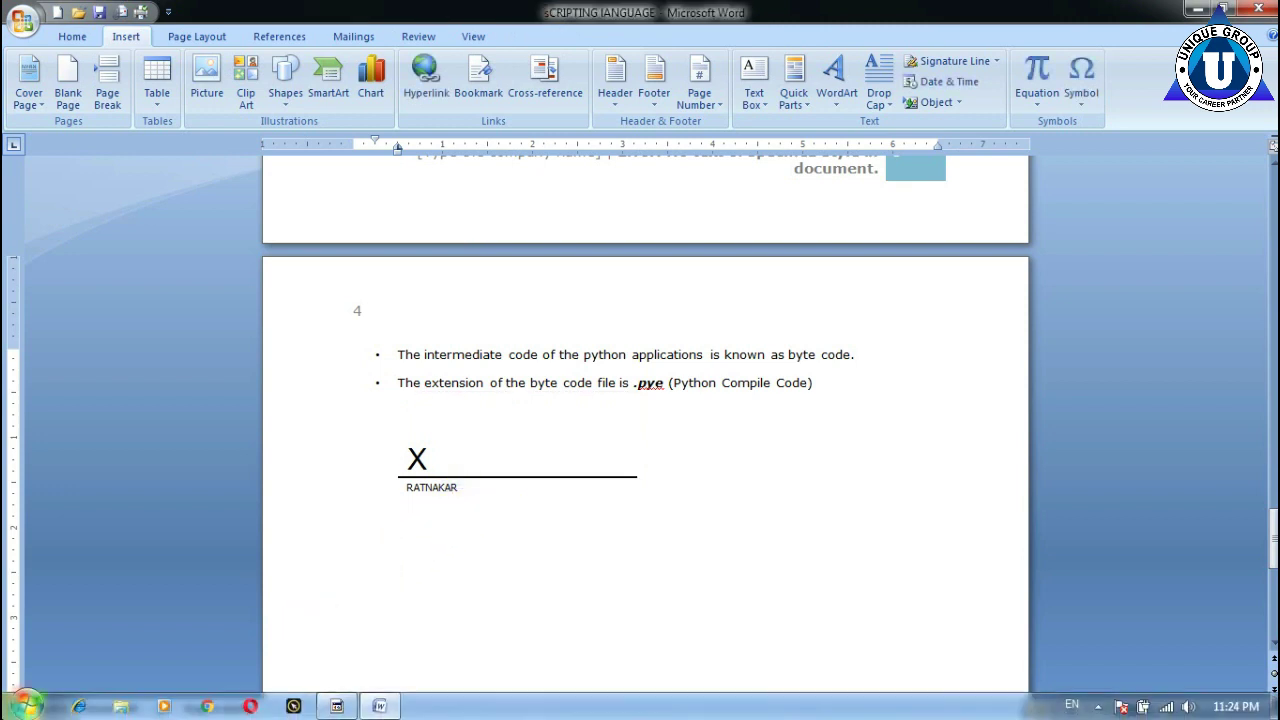
pyautogui.click(948, 82)
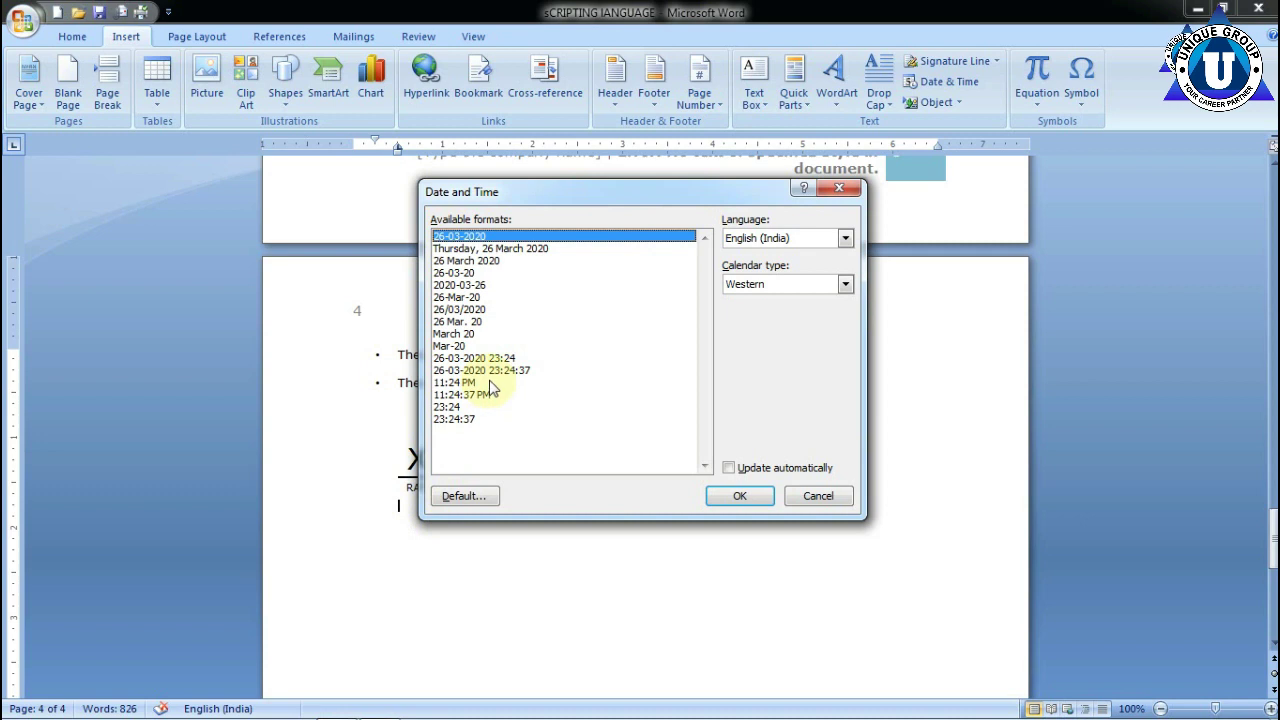
# Insert the date as 'Thursday, 26 March 2020', dismissing an accidental signature line setup.
pyautogui.click(526, 249)
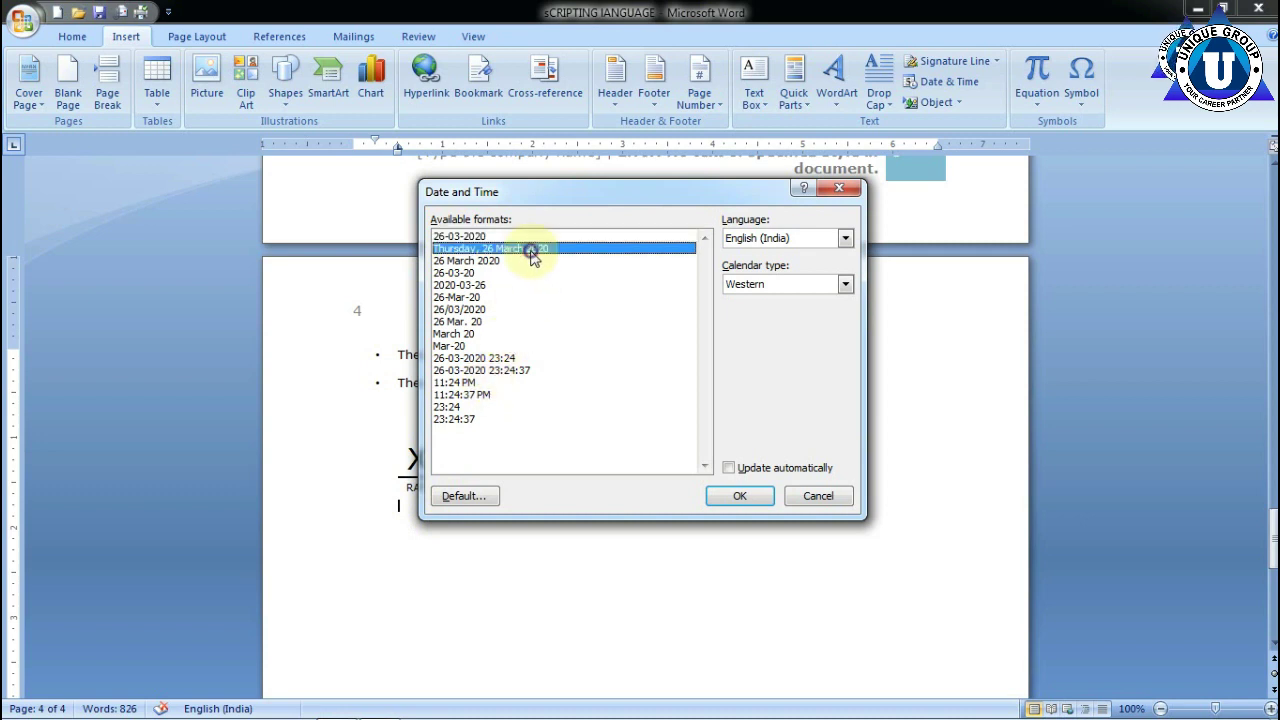
pyautogui.click(735, 497)
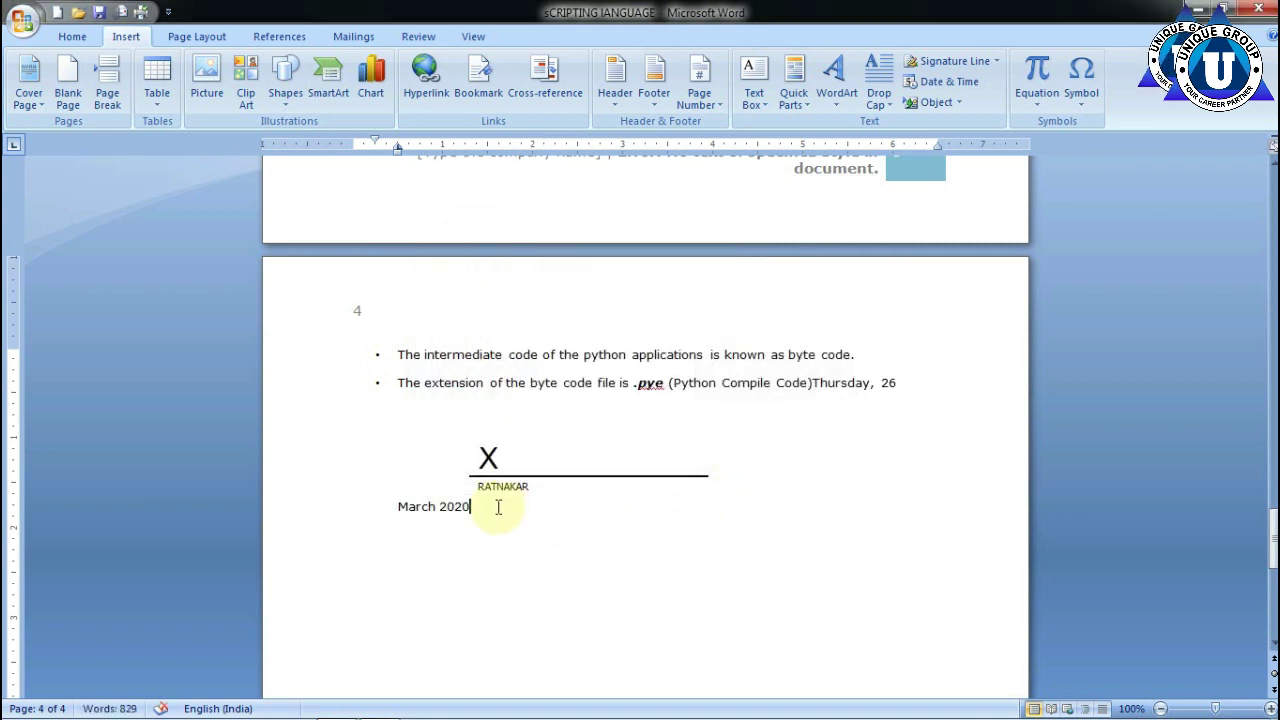
pyautogui.click(930, 62)
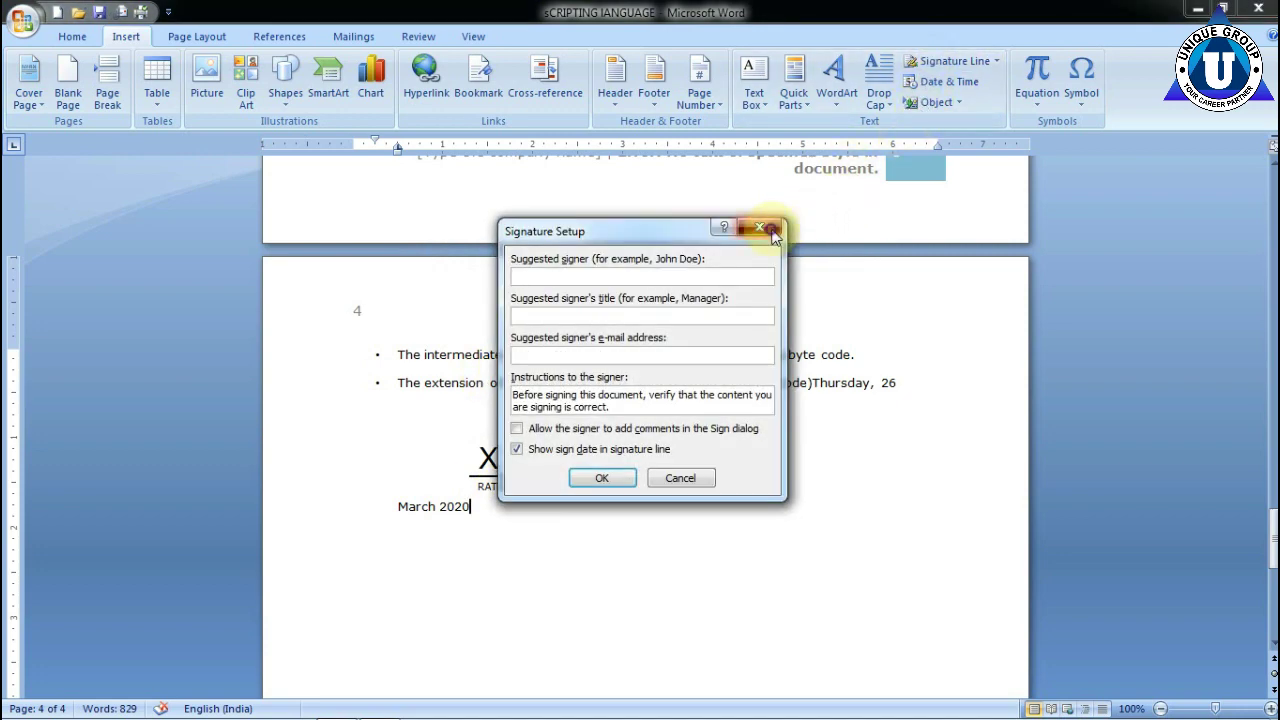
pyautogui.click(770, 231)
# Make the 11:24 PM time format the default and insert the current time, 11:25 PM.
pyautogui.click(948, 81)
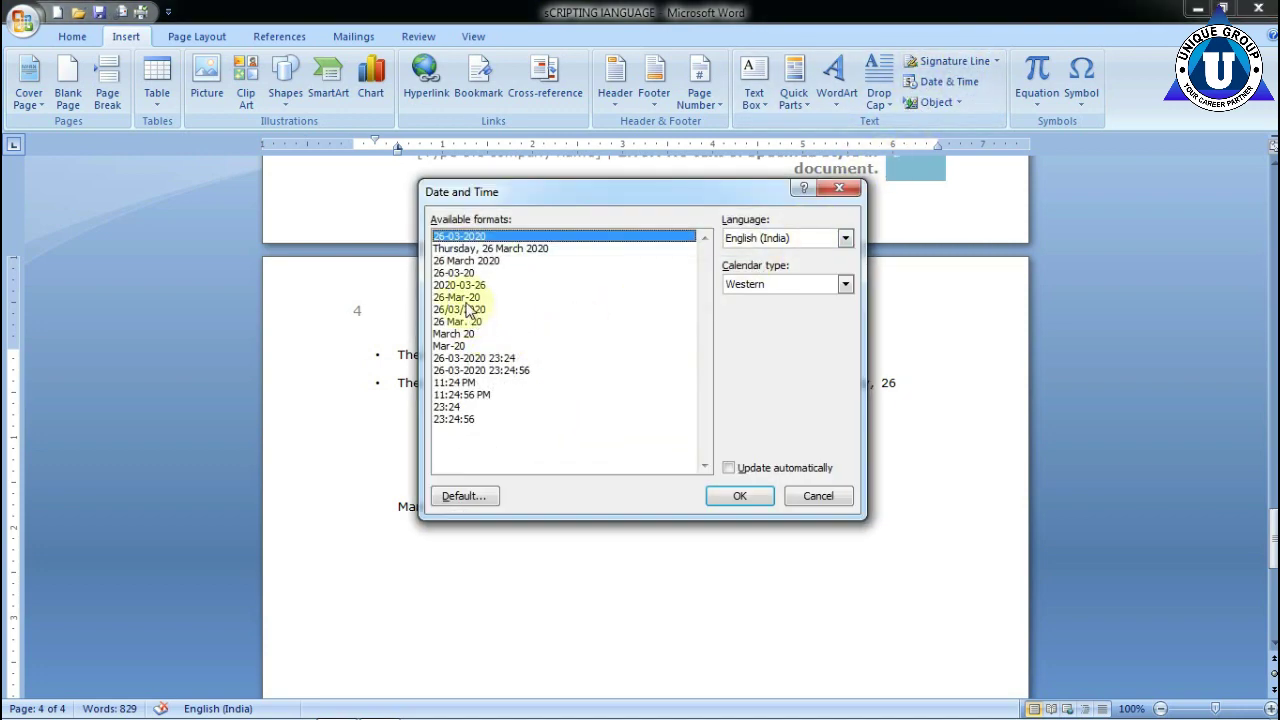
pyautogui.click(468, 370)
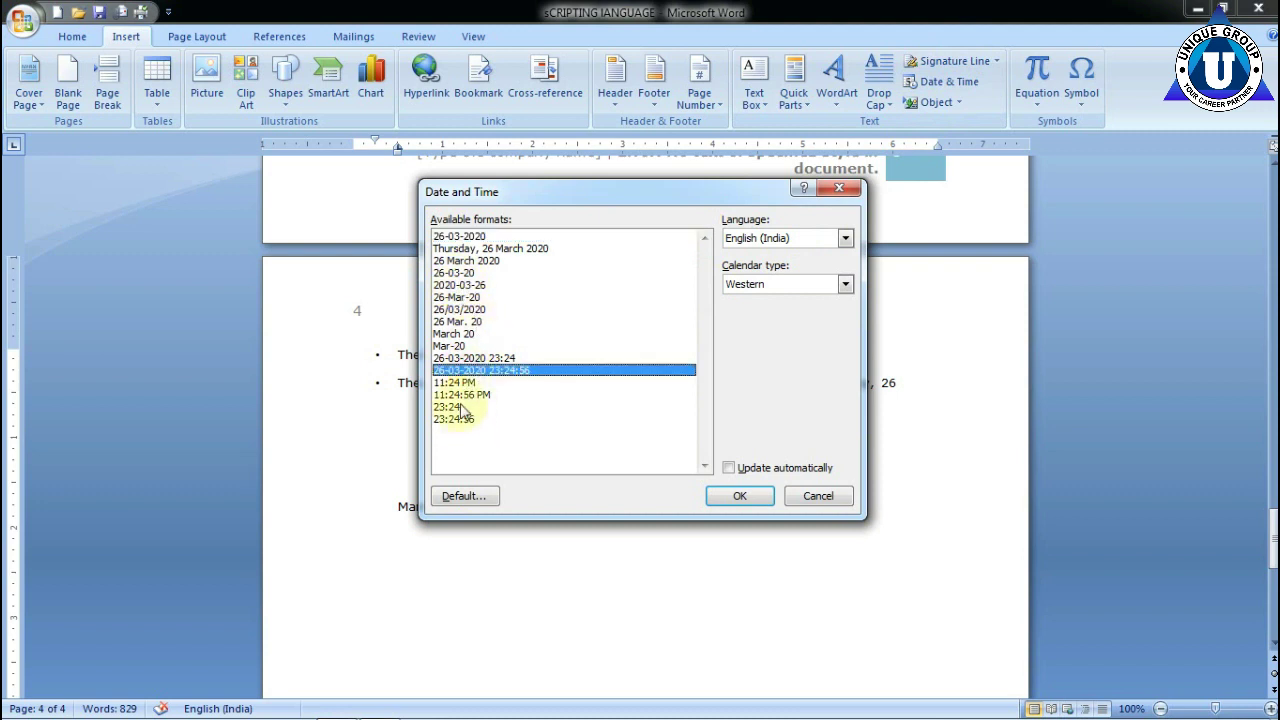
pyautogui.click(462, 382)
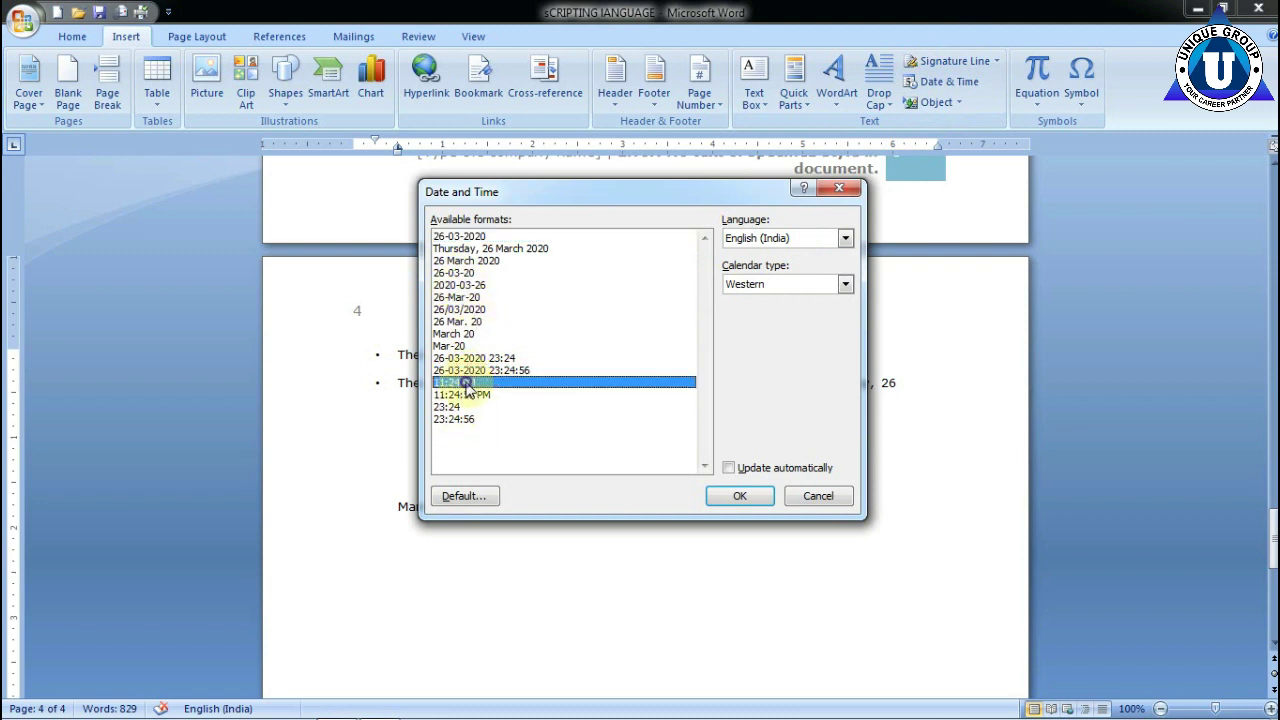
pyautogui.click(463, 495)
pyautogui.click(608, 416)
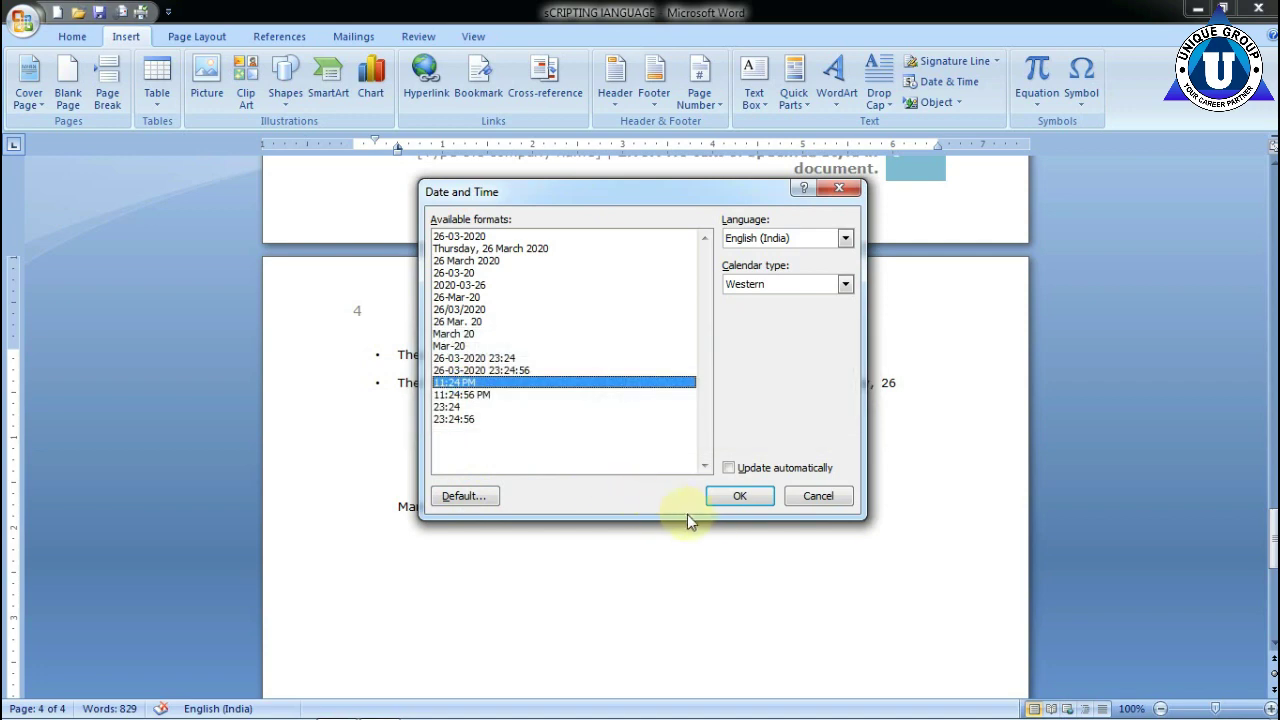
pyautogui.click(735, 496)
pyautogui.scroll(-5, 677, 522)
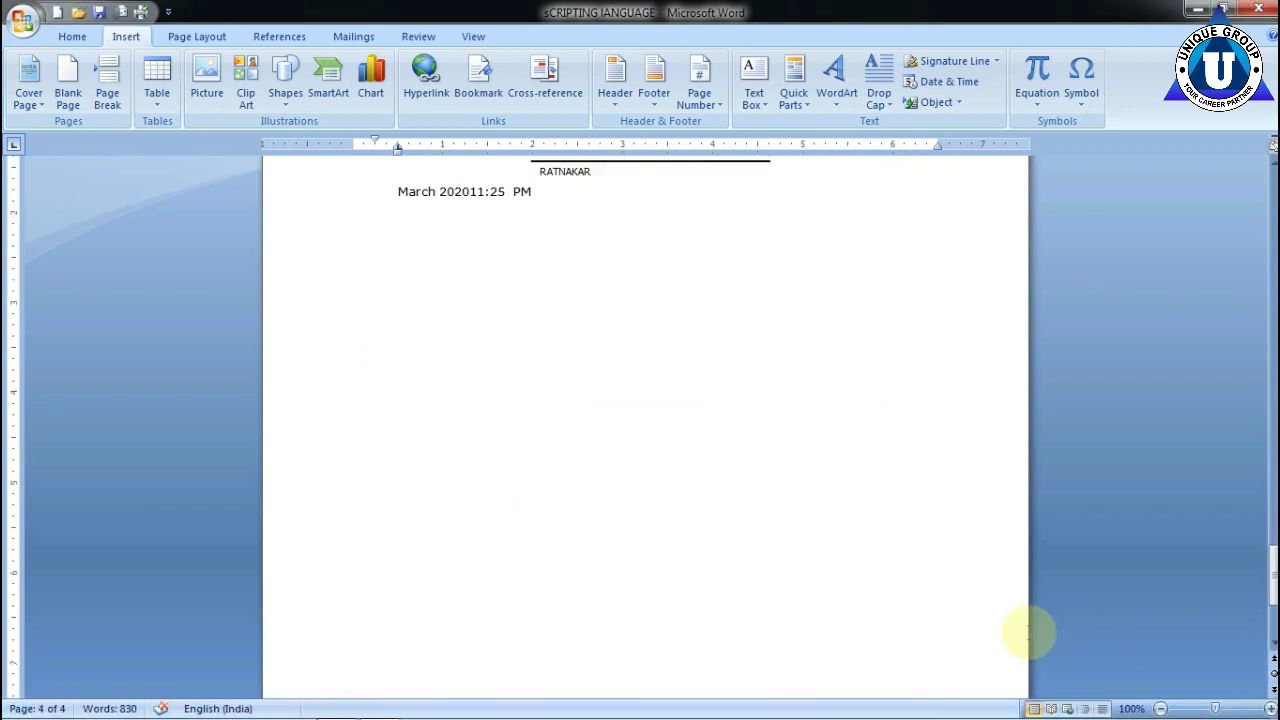
pyautogui.scroll(3, 943, 563)
pyautogui.scroll(2, 963, 589)
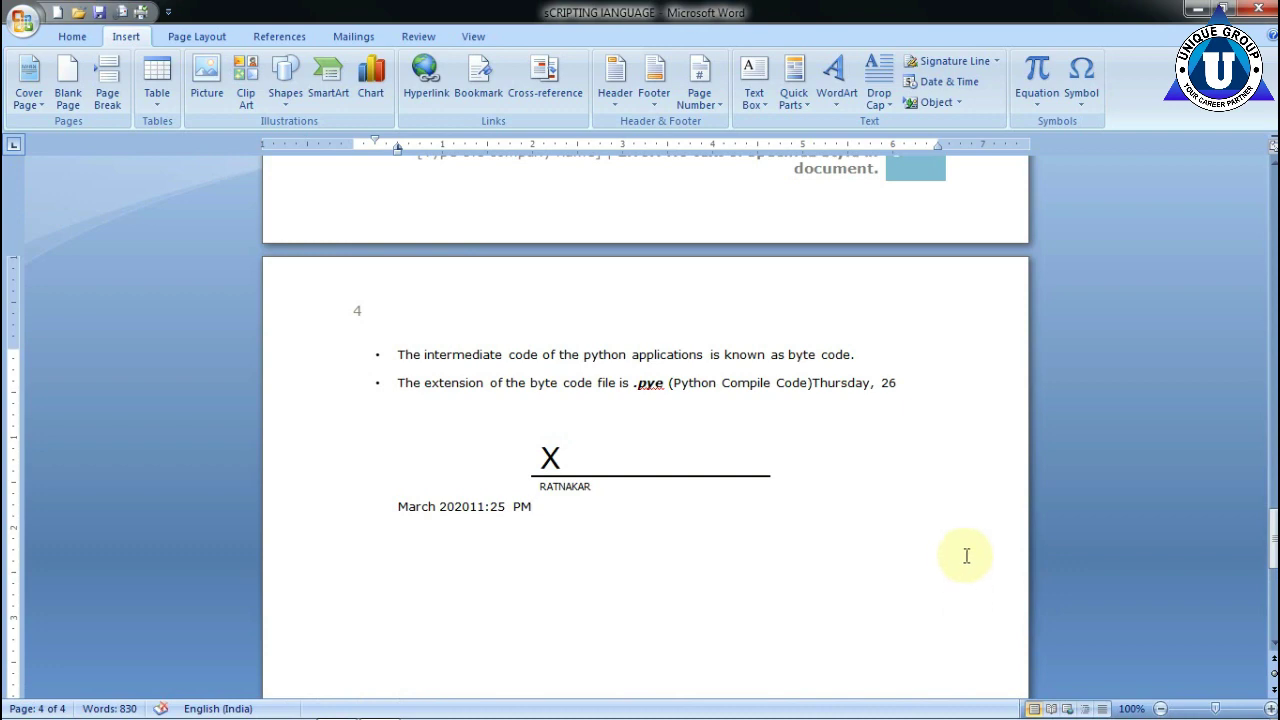
# Embed a blank Microsoft Office Excel Macro-Enabled Worksheet, select cell G8, then return to Word.
pyautogui.click(948, 102)
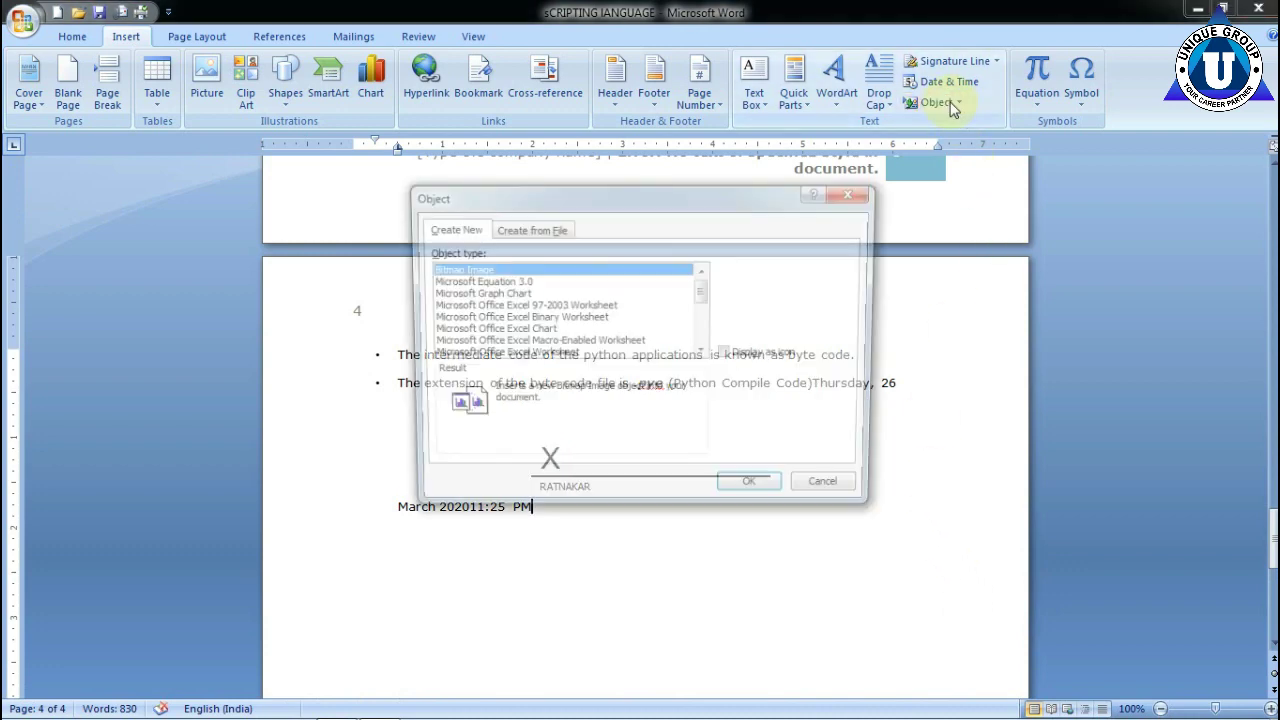
pyautogui.click(530, 342)
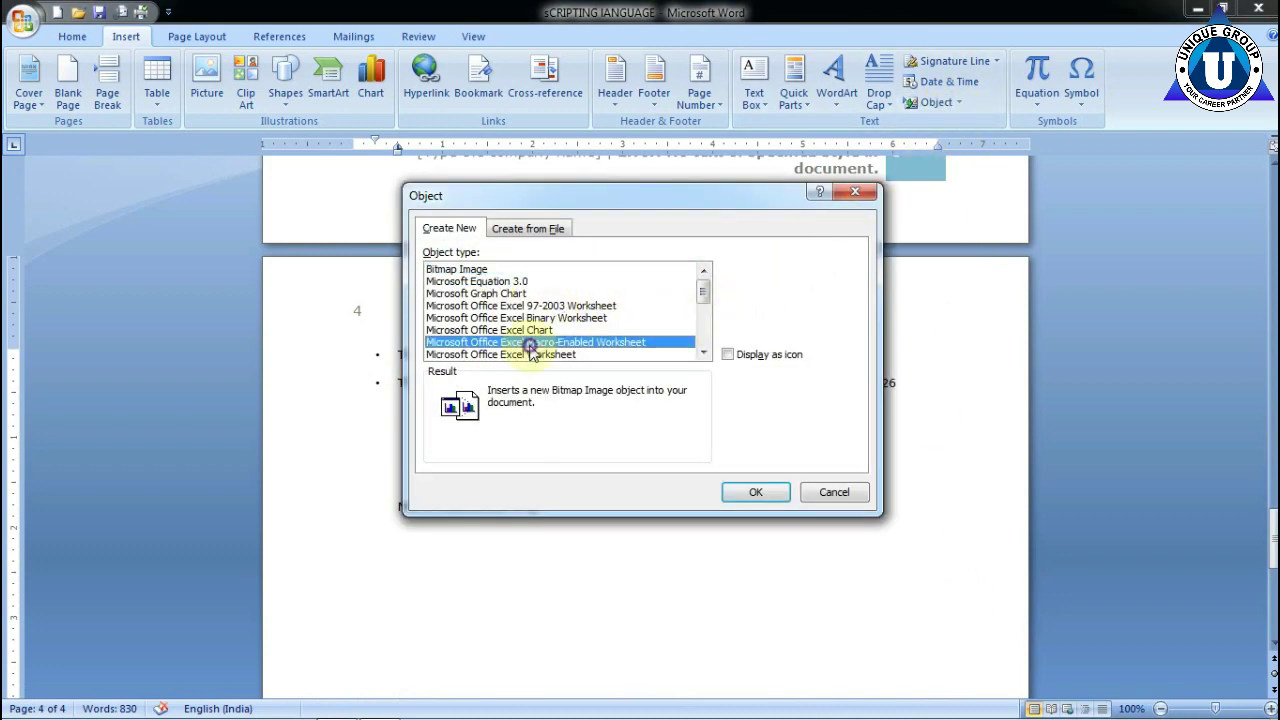
pyautogui.click(756, 492)
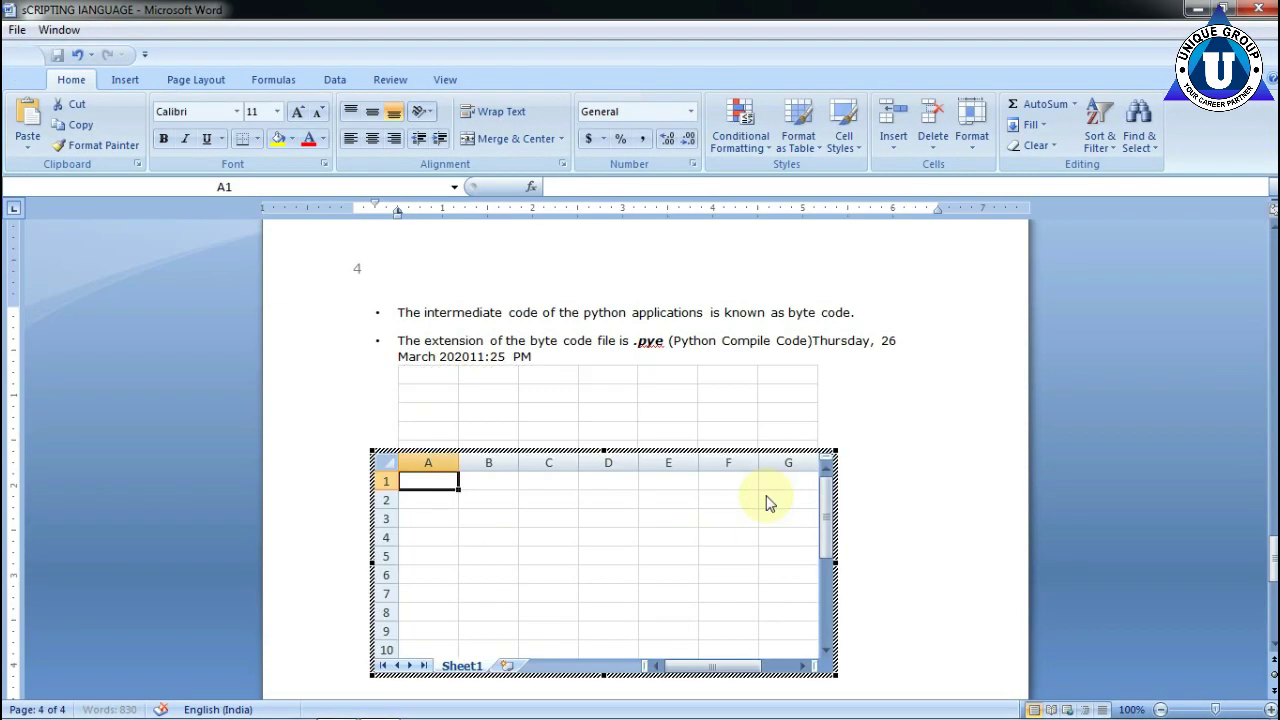
pyautogui.click(765, 500)
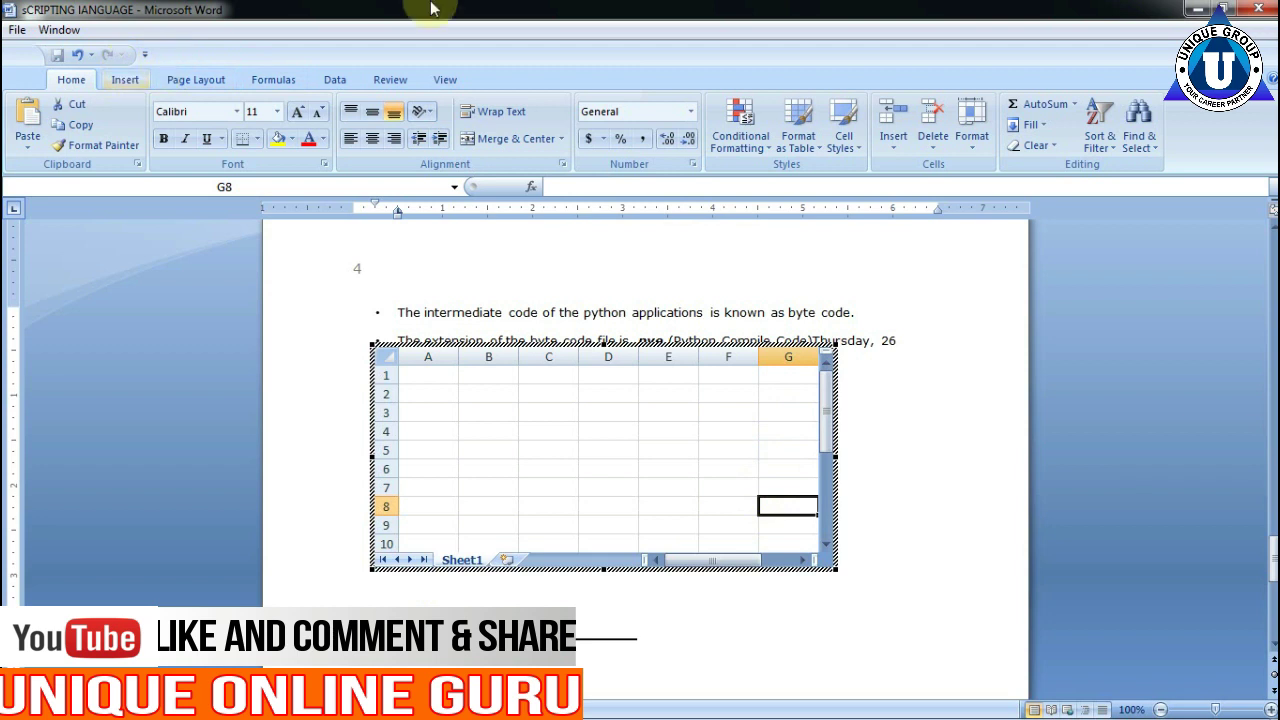
pyautogui.click(124, 82)
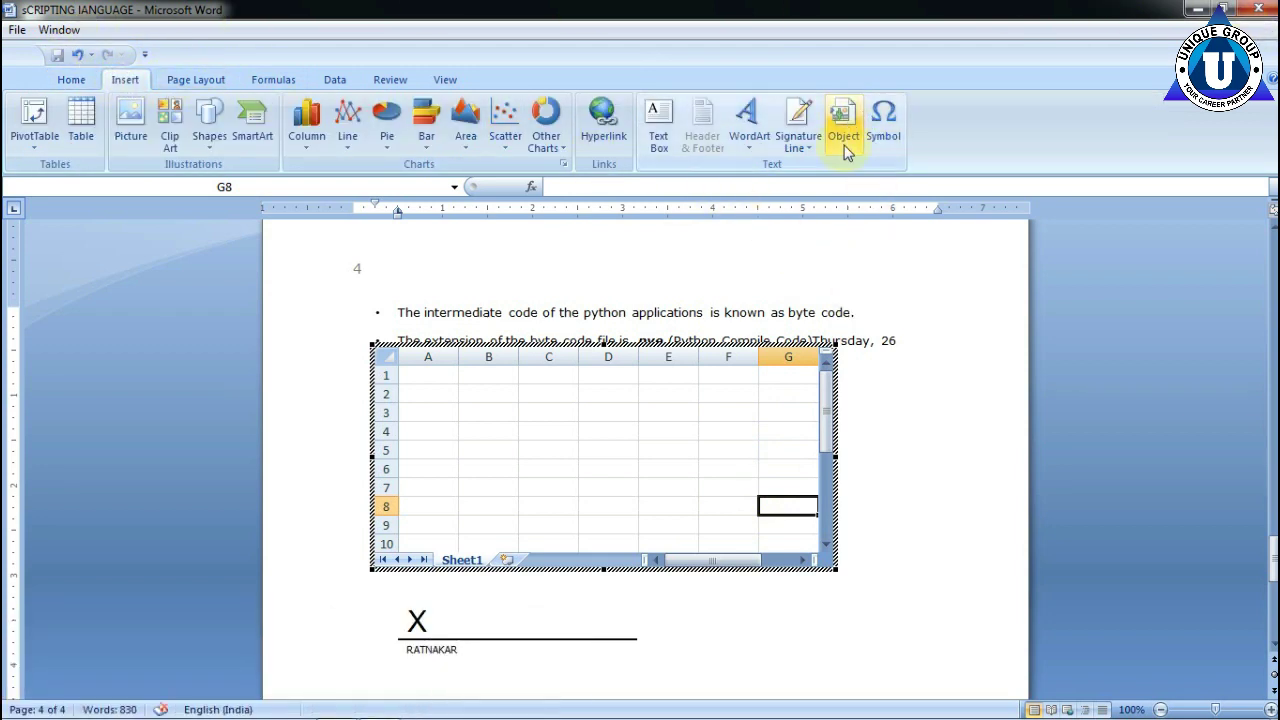
pyautogui.click(790, 250)
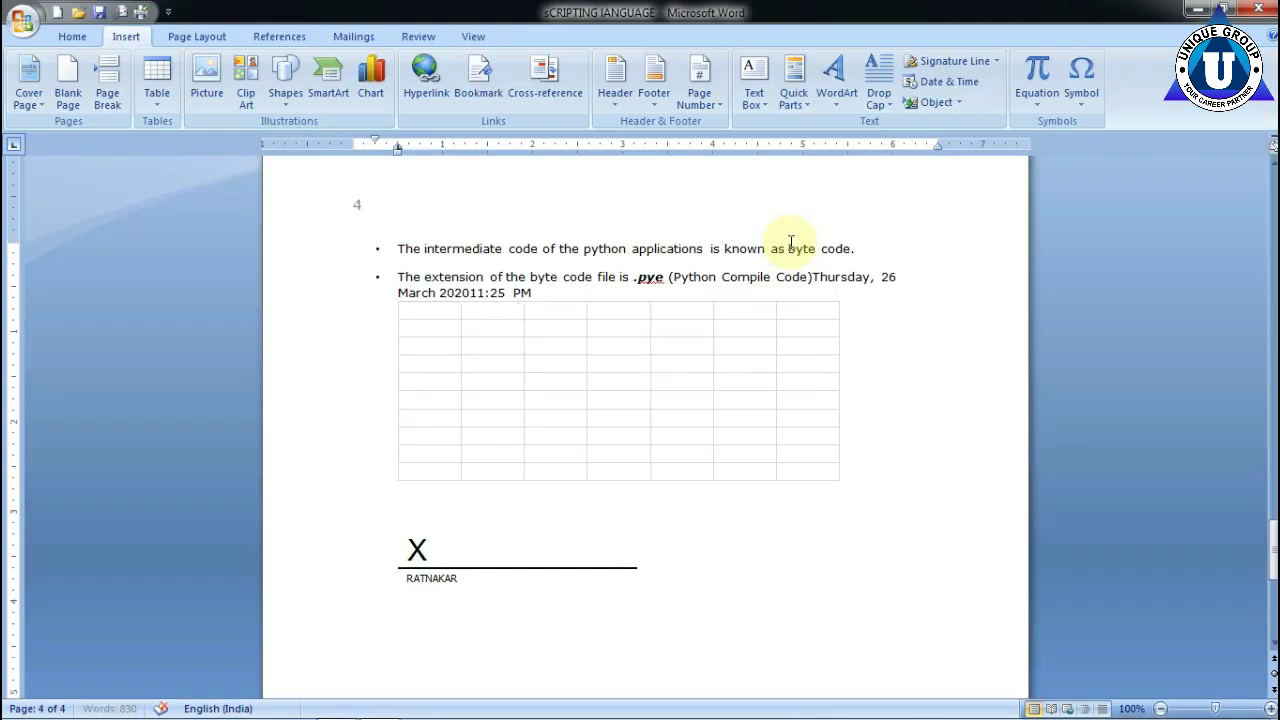
# Insert the built-in Binomial Theorem equation and select parts of it.
pyautogui.click(1036, 108)
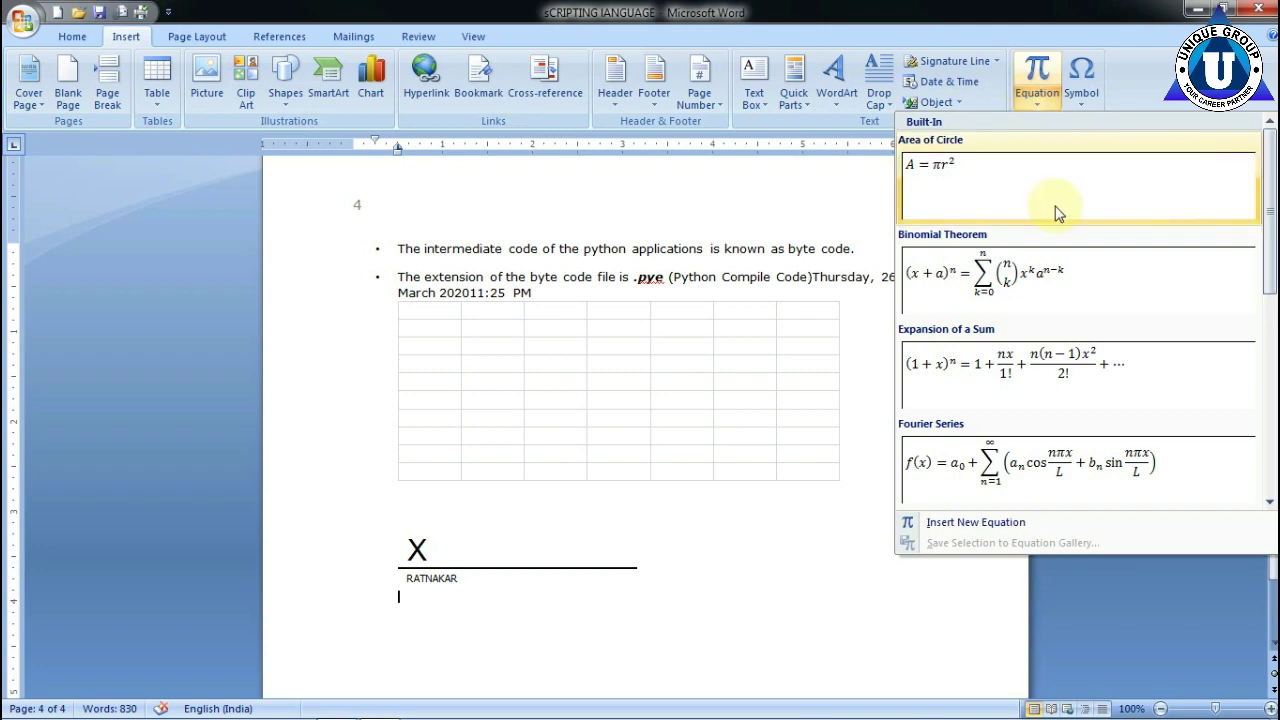
pyautogui.click(1063, 303)
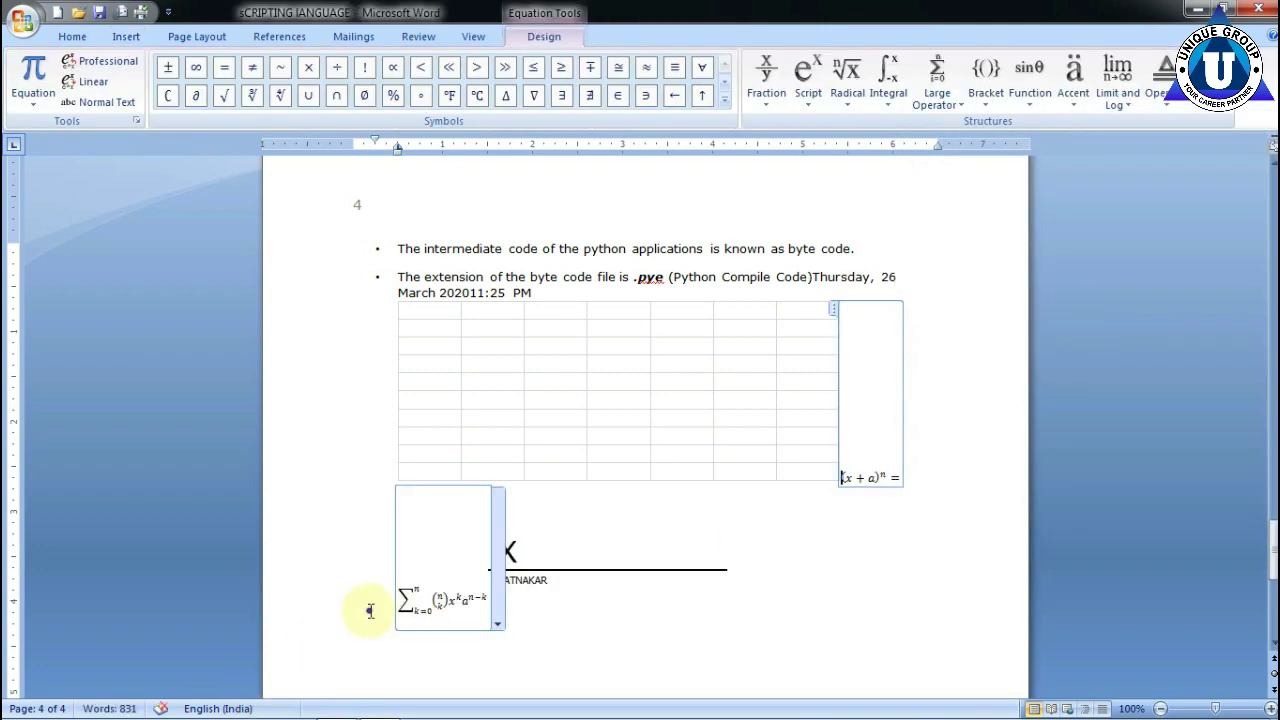
pyautogui.moveTo(396, 610); pyautogui.dragTo(483, 576)
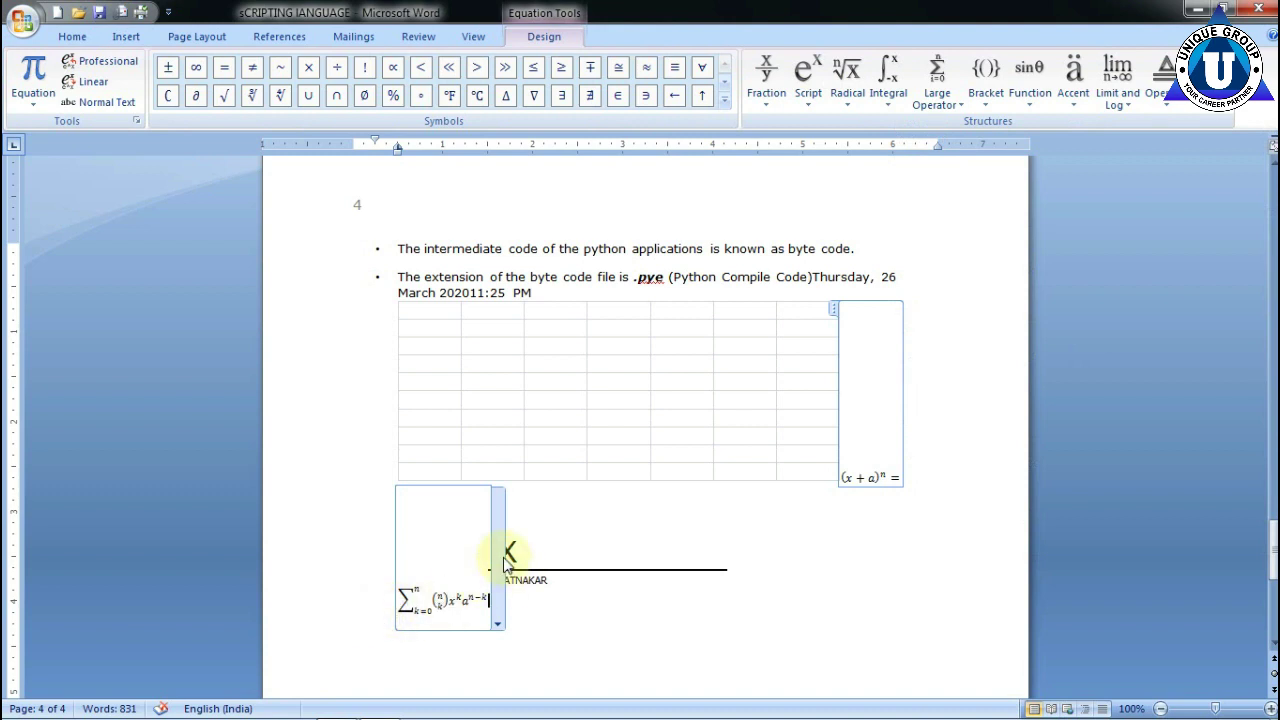
pyautogui.click(498, 624)
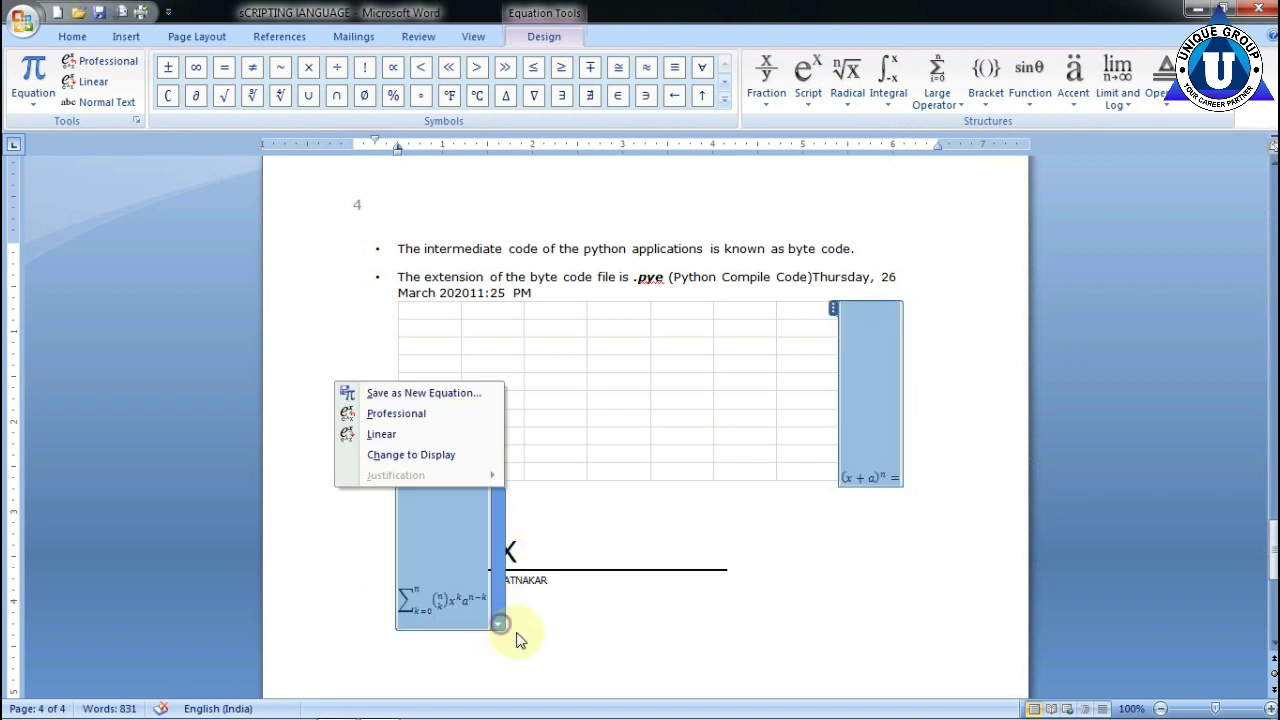
pyautogui.click(470, 603)
pyautogui.click(412, 602)
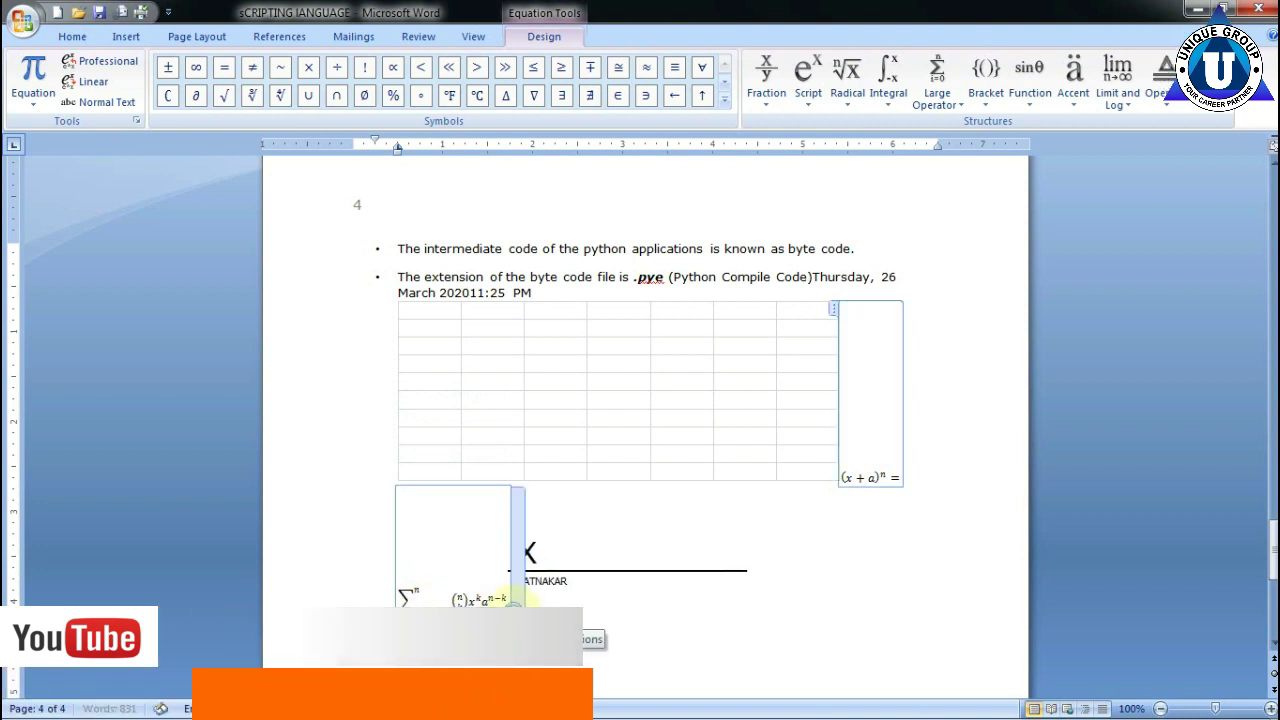
pyautogui.click(490, 606)
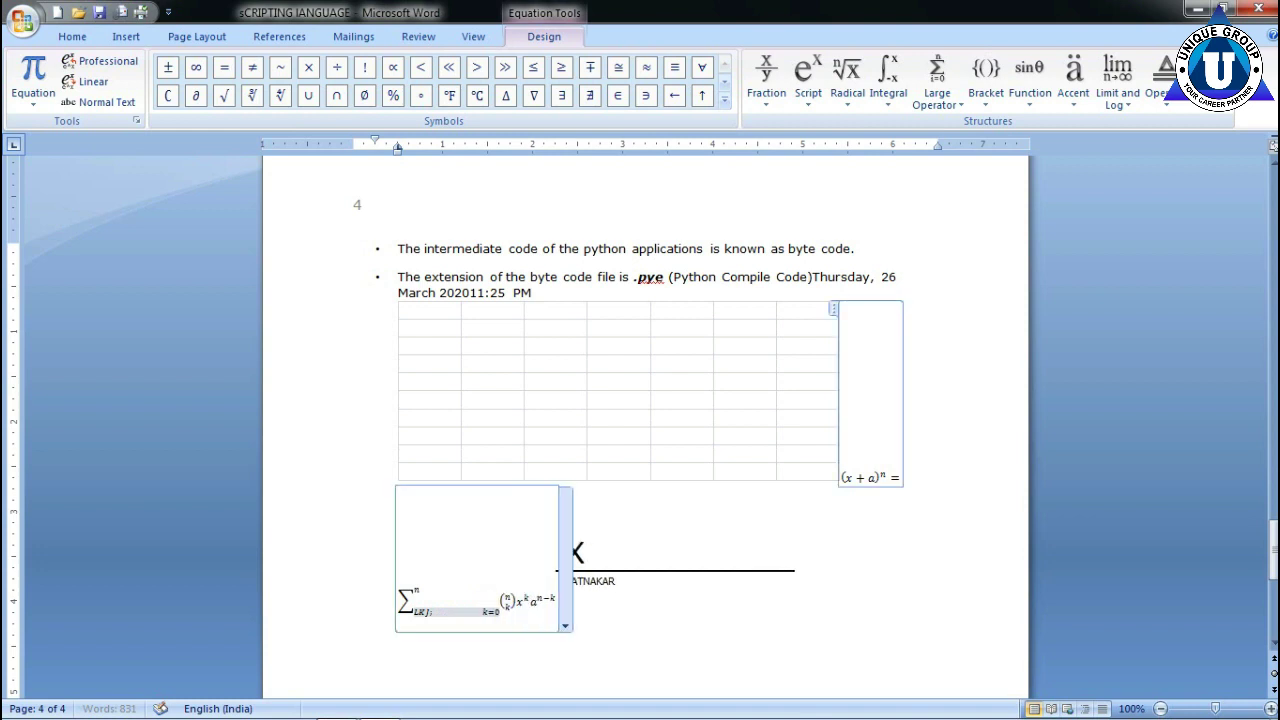
pyautogui.moveTo(410, 598); pyautogui.dragTo(389, 594)
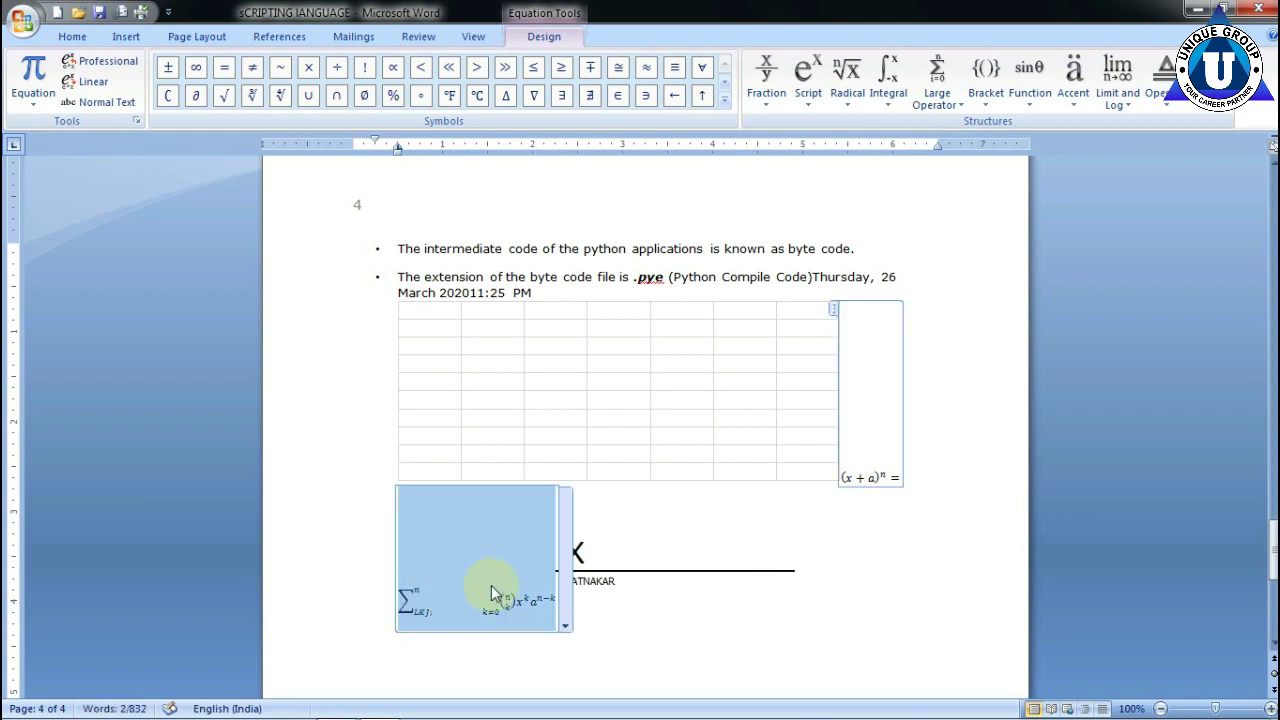
pyautogui.click(657, 600)
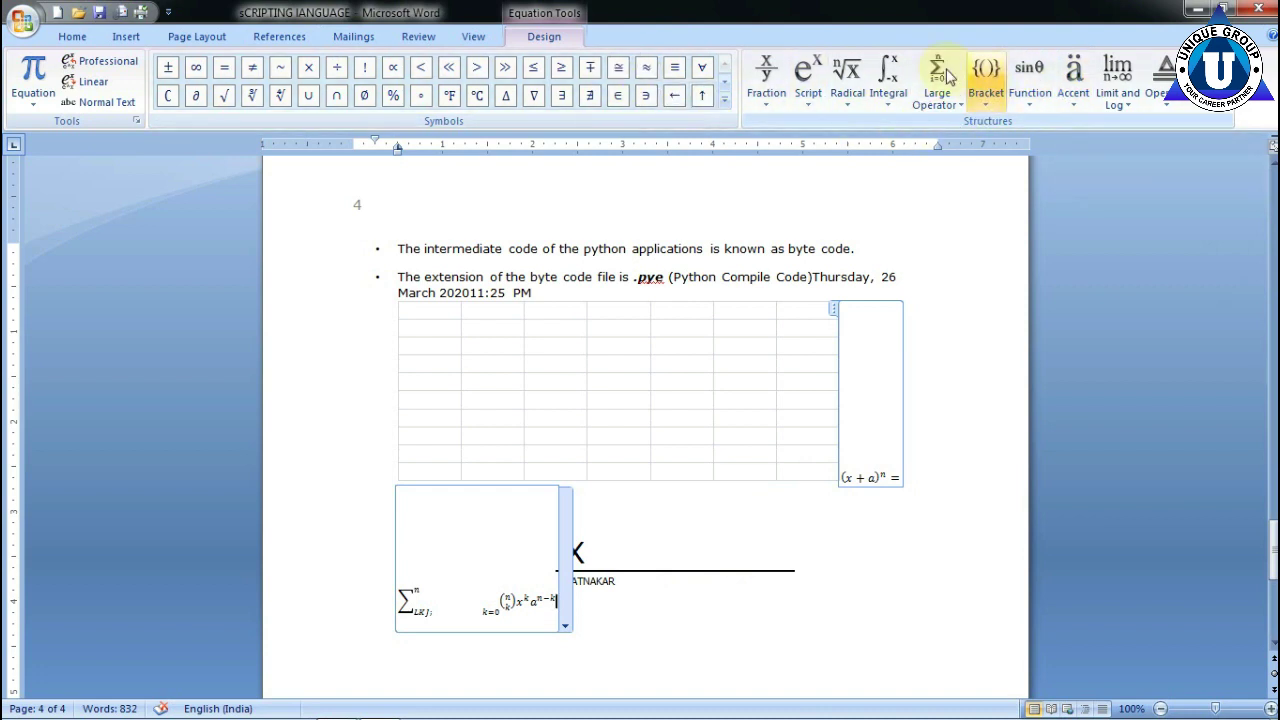
# Browse the Equation Tools structure galleries, from Matrix through Fraction, then return to Insert.
pyautogui.click(1212, 112)
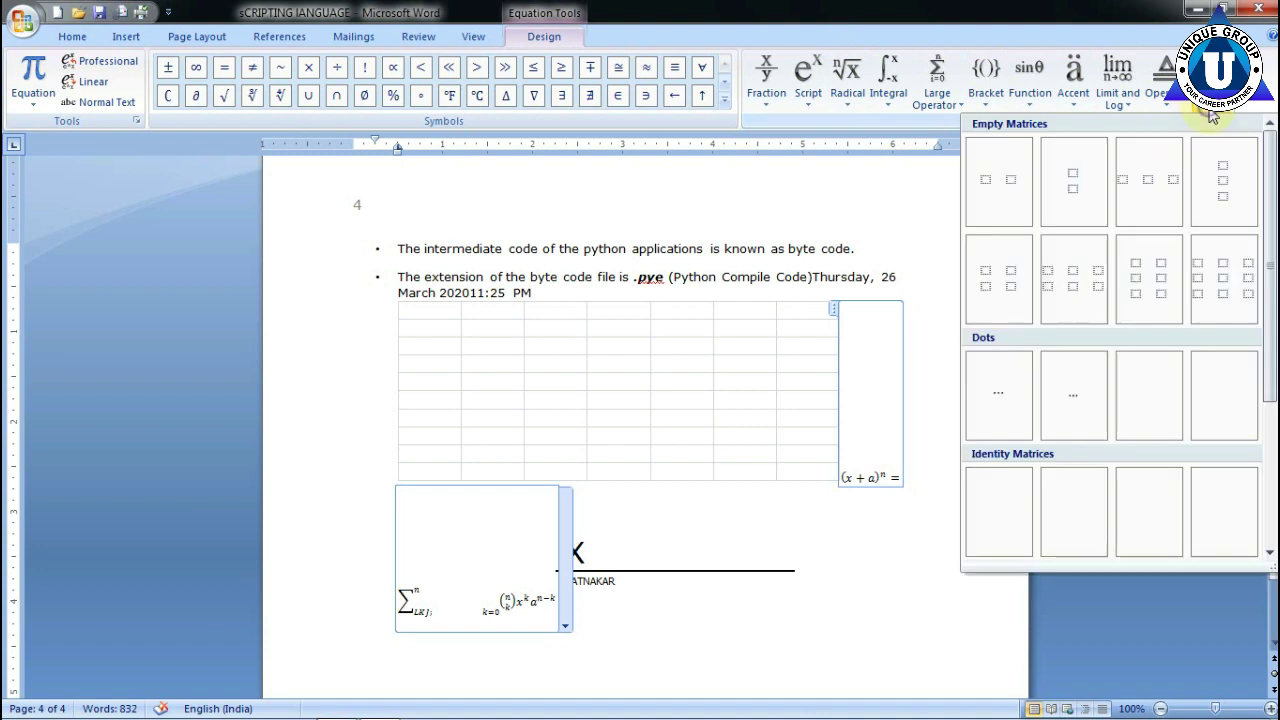
pyautogui.click(1163, 110)
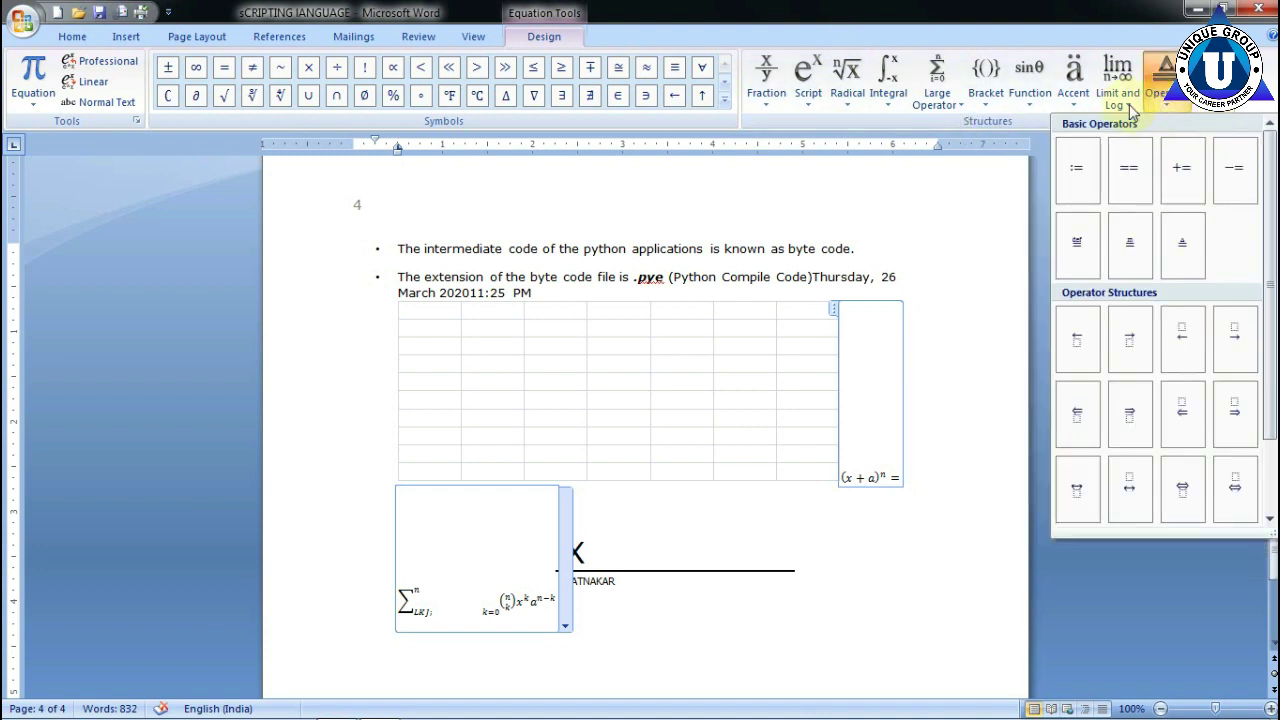
pyautogui.click(1124, 106)
pyautogui.click(1074, 104)
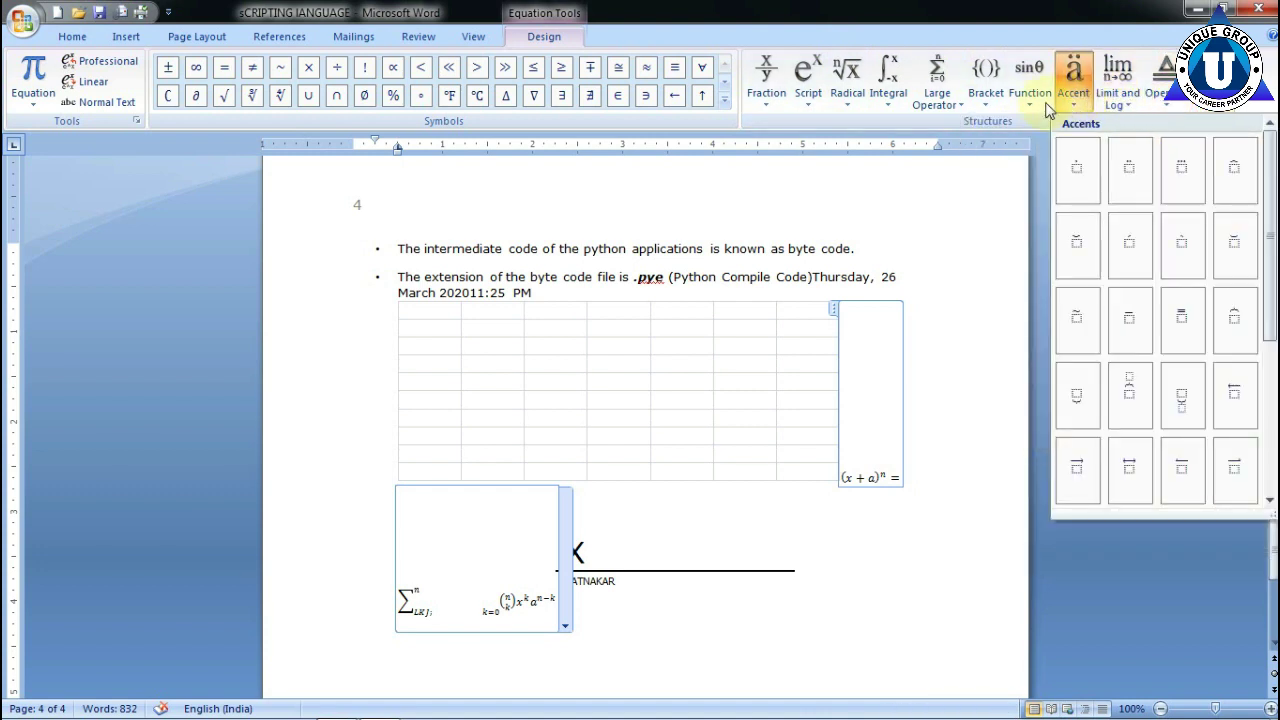
pyautogui.click(1030, 104)
pyautogui.click(985, 105)
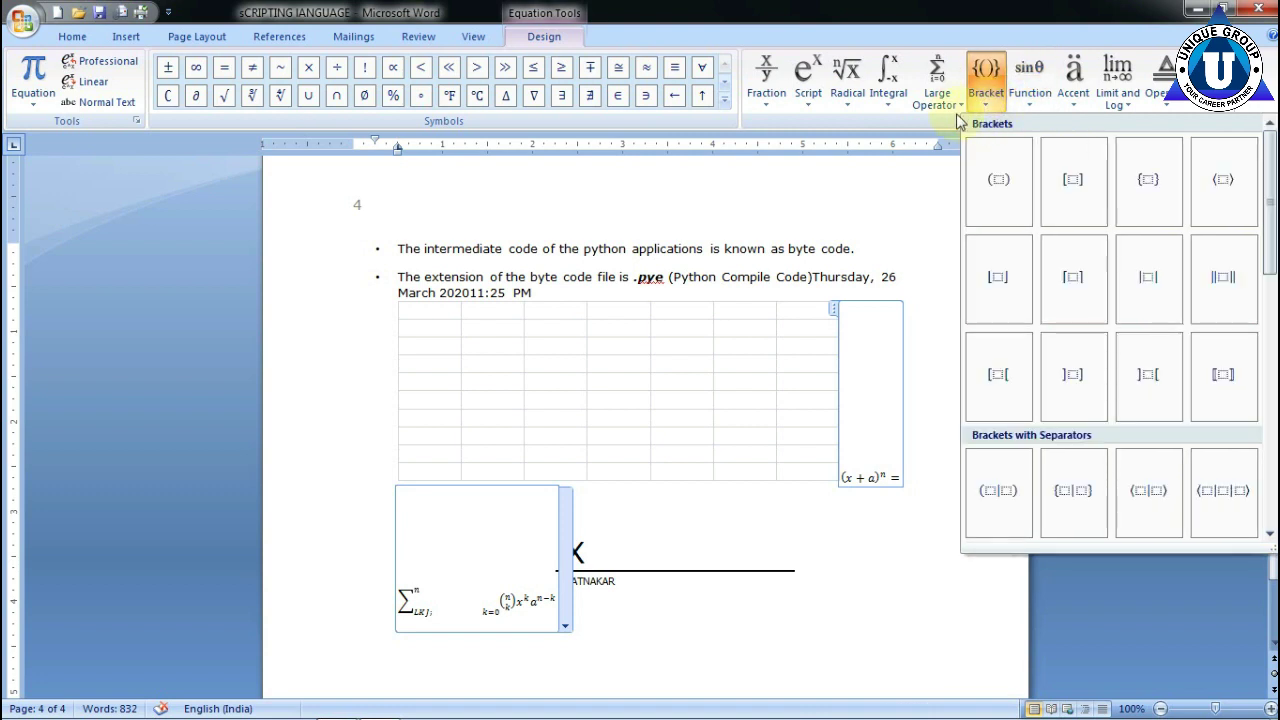
pyautogui.click(925, 106)
pyautogui.click(888, 104)
pyautogui.click(852, 104)
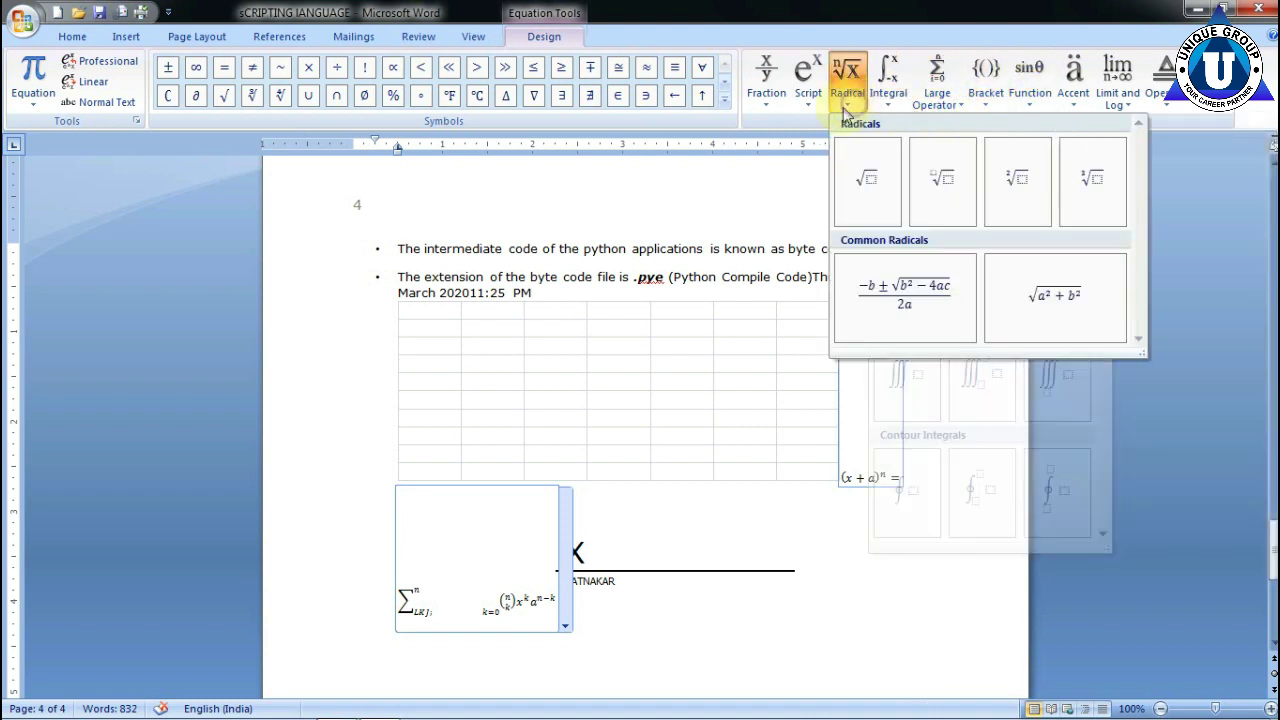
pyautogui.click(794, 106)
pyautogui.click(767, 100)
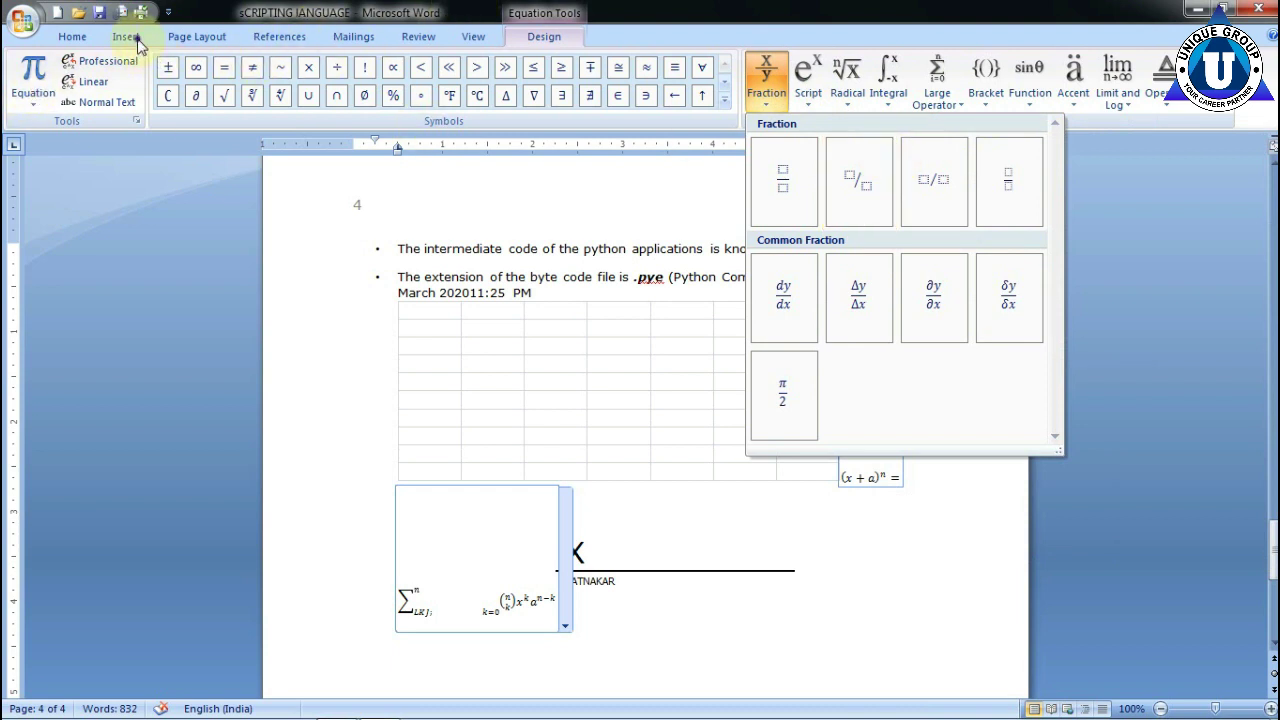
pyautogui.click(136, 40)
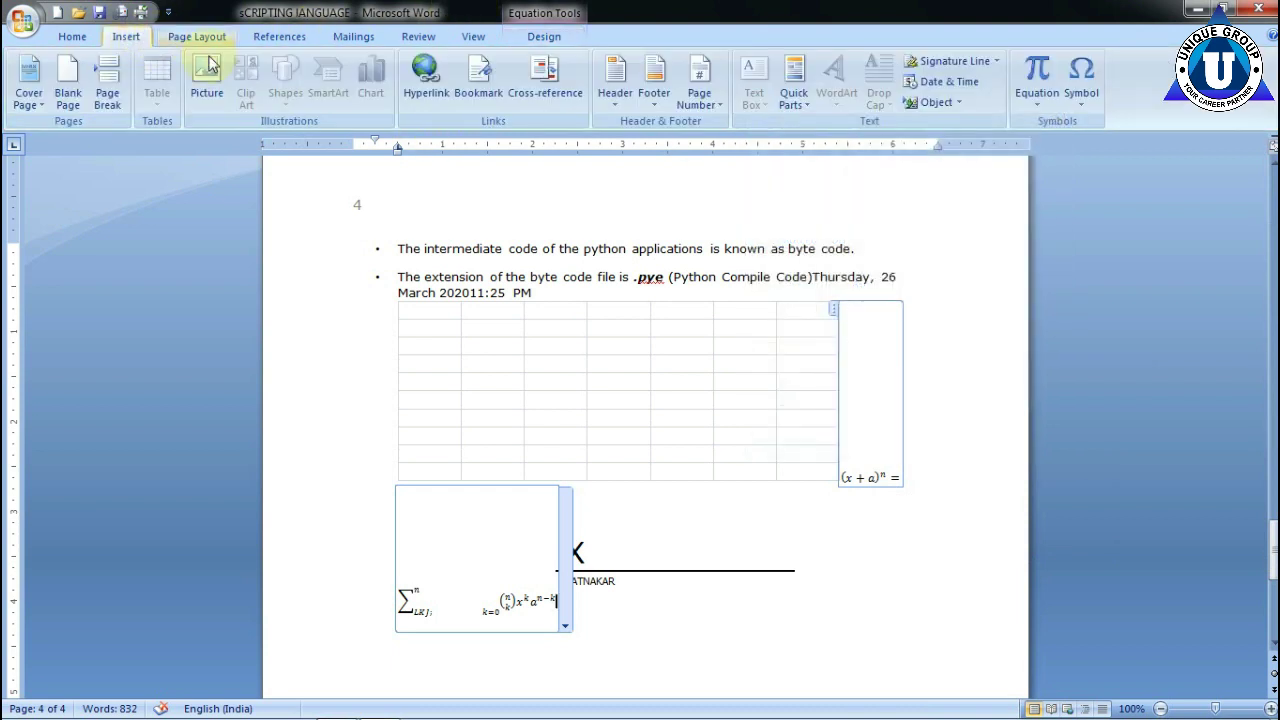
# Insert three registered signs (®®®) after the equation using More Symbols.
pyautogui.click(1084, 100)
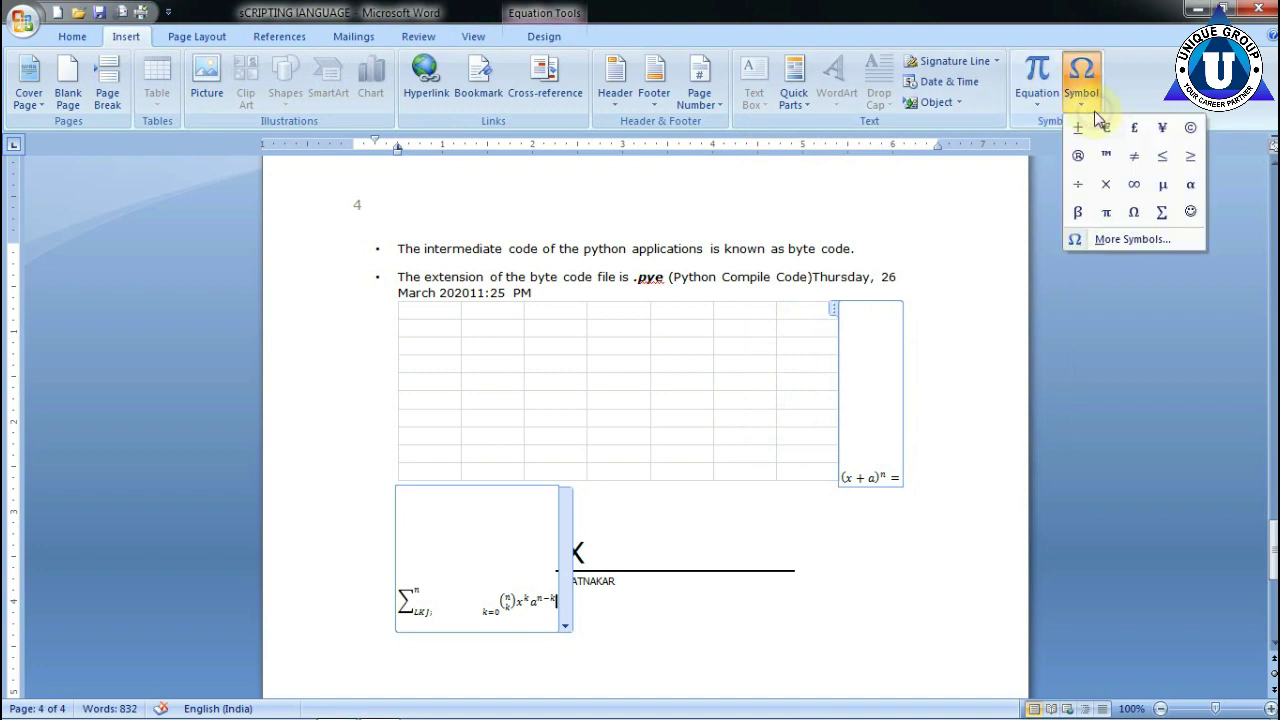
pyautogui.click(1136, 241)
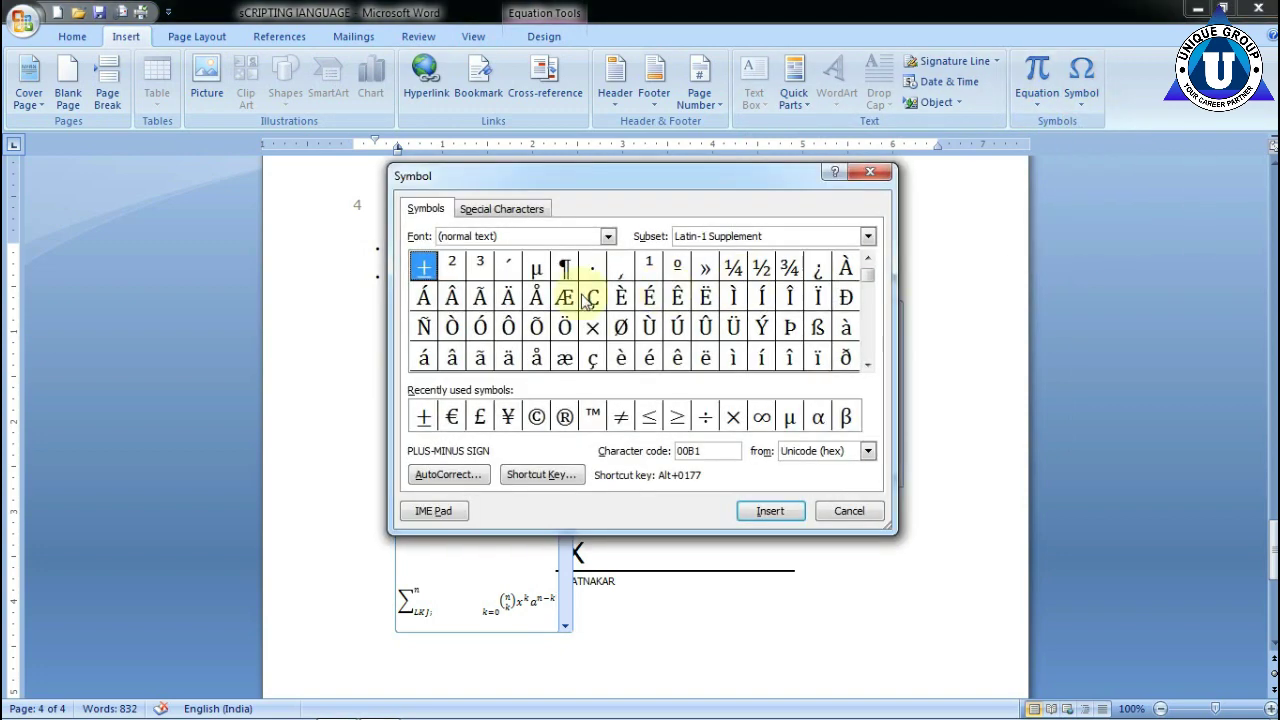
pyautogui.click(565, 417)
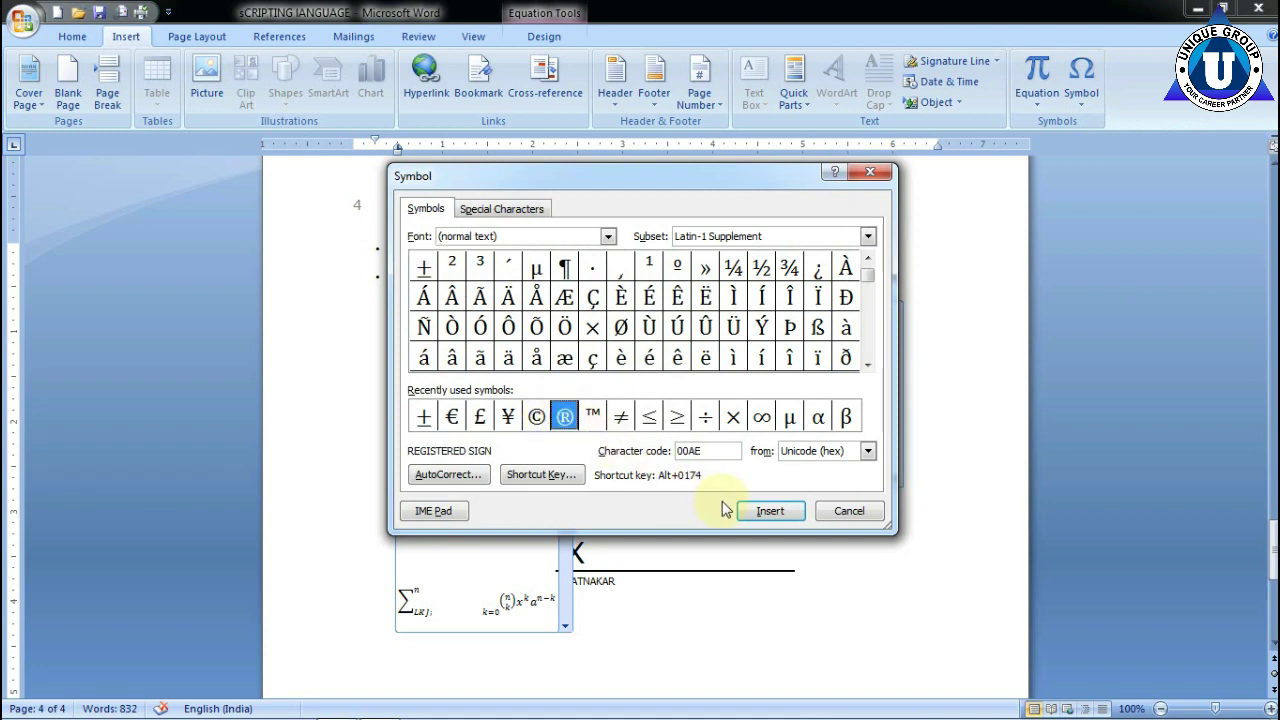
pyautogui.click(785, 525)
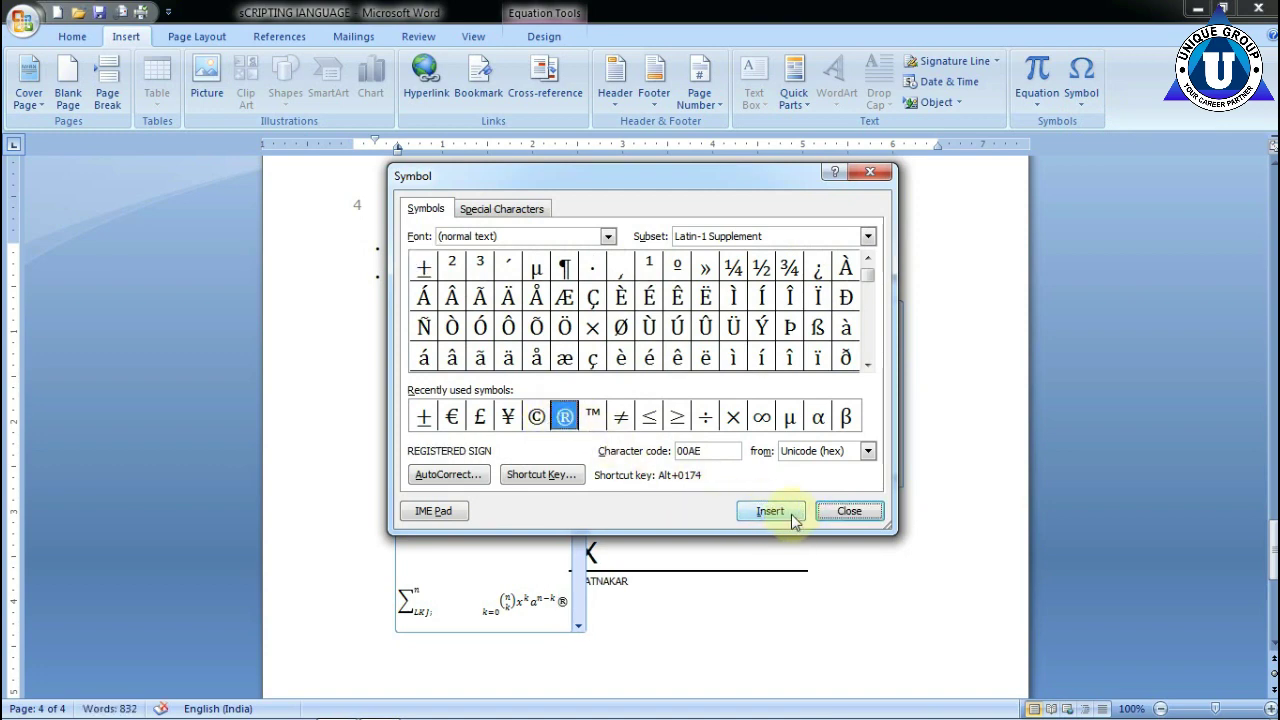
pyautogui.click(770, 511)
pyautogui.click(770, 511)
# Try signing the signature line, decline the online digital ID browser, and close the Symbol dialog.
pyautogui.doubleClick(771, 591)
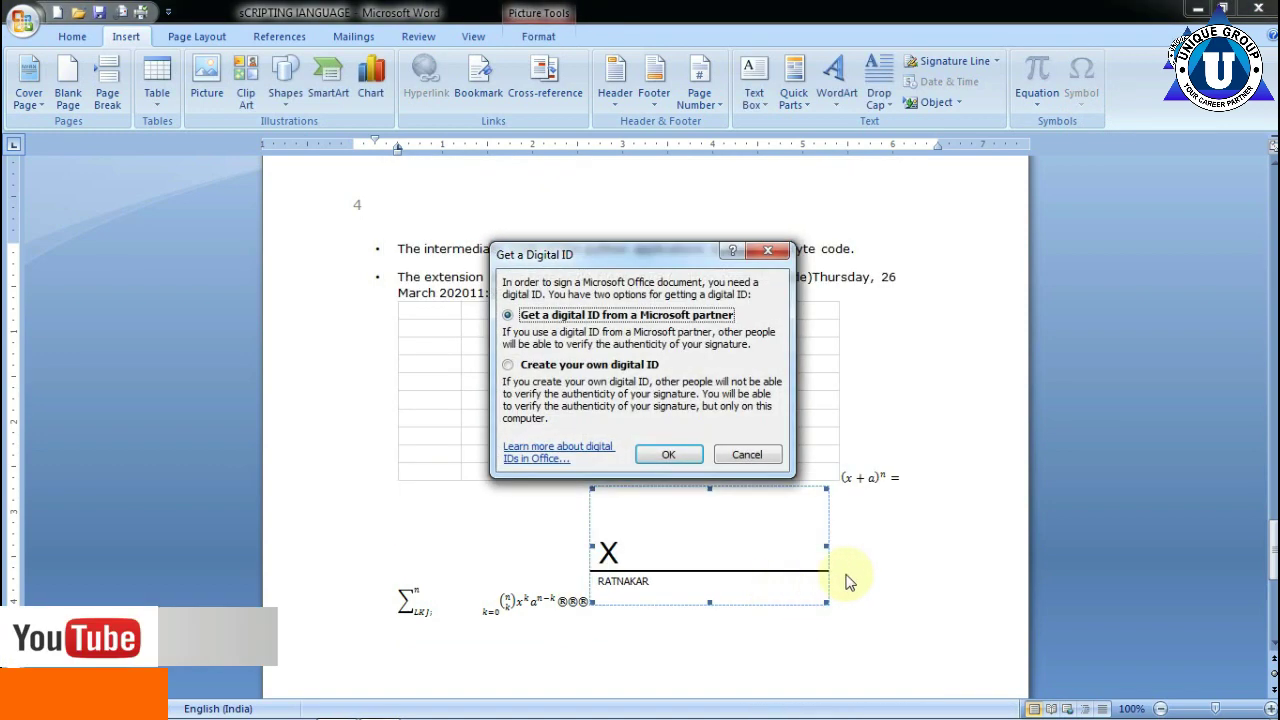
pyautogui.click(668, 454)
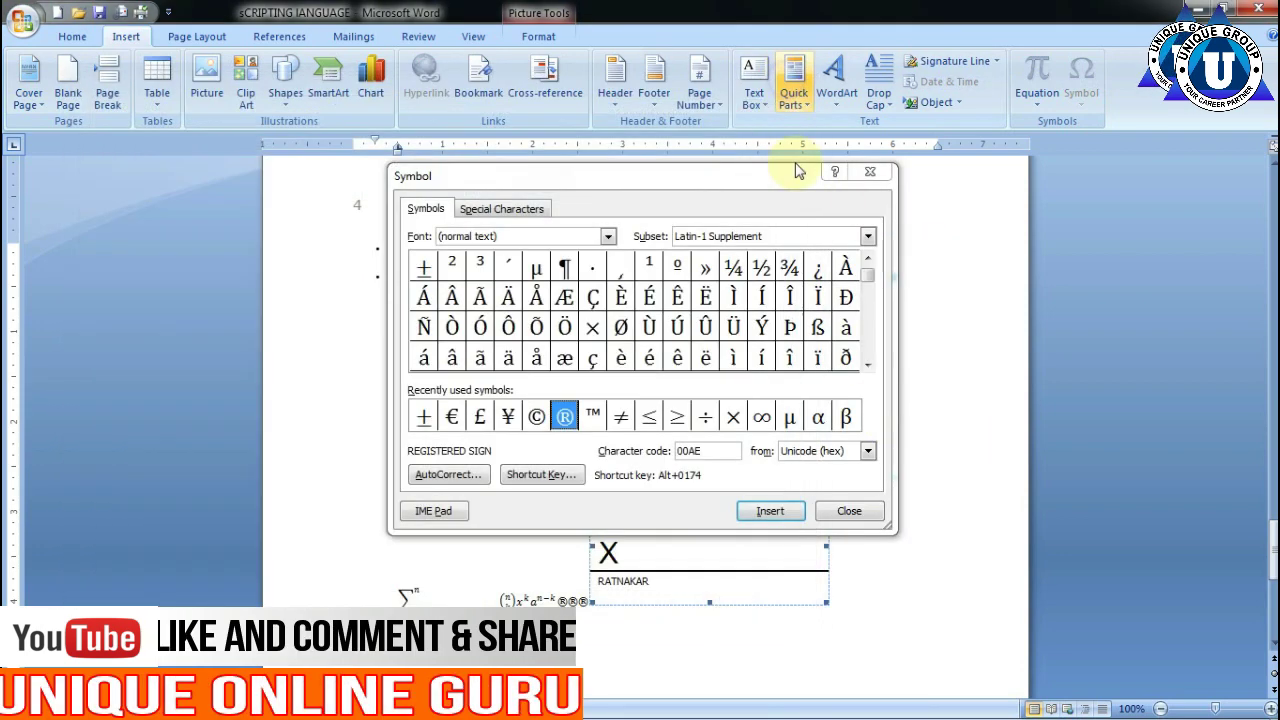
pyautogui.click(788, 82)
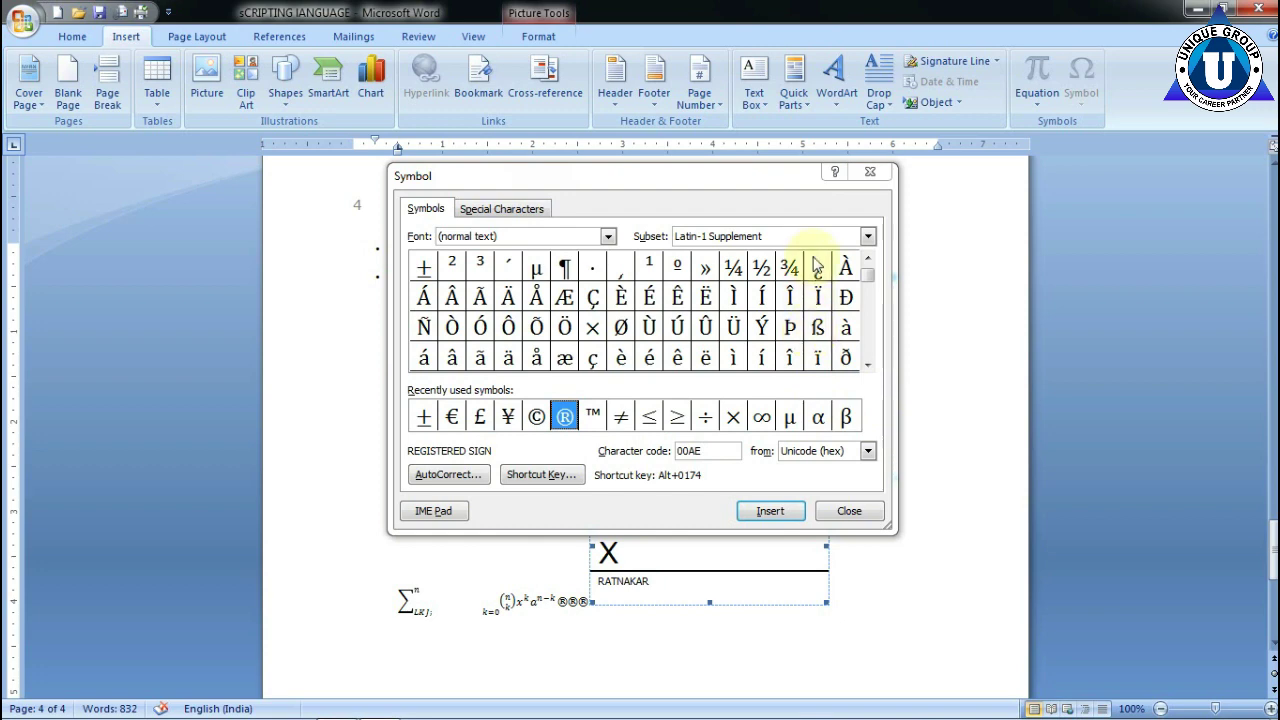
pyautogui.click(869, 171)
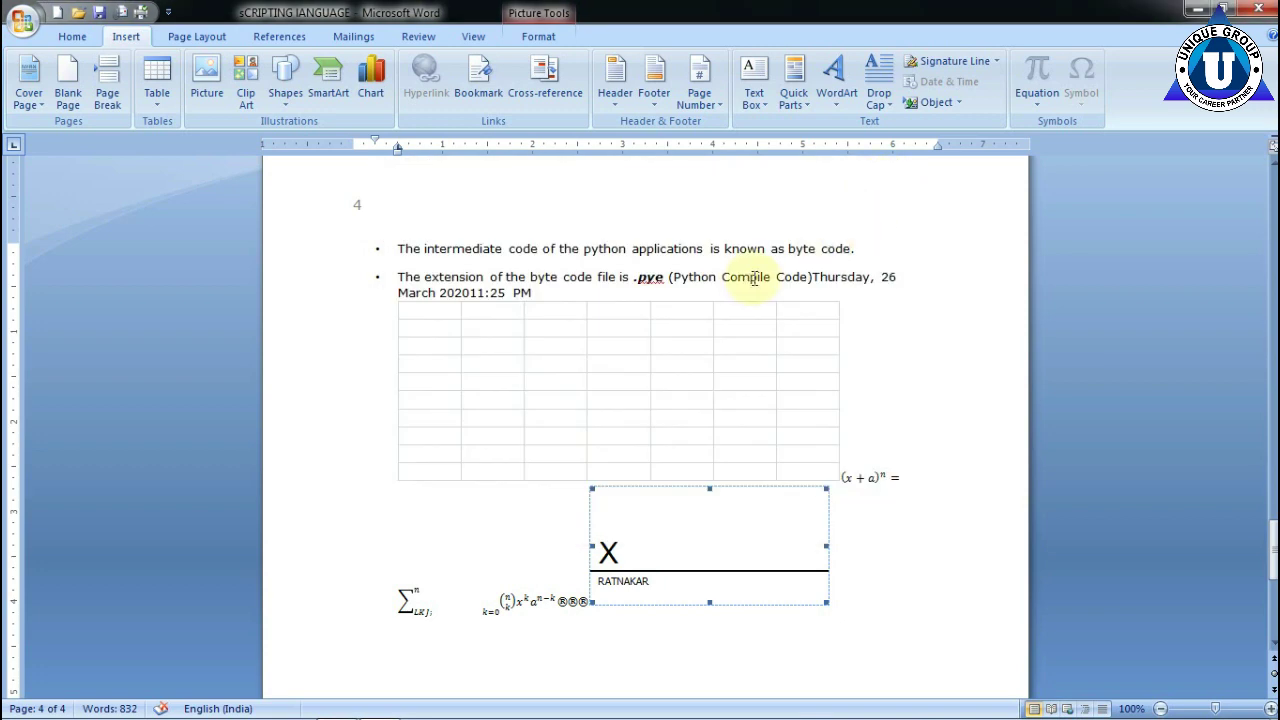
pyautogui.scroll(5, 834, 349)
pyautogui.scroll(4, 837, 357)
# Dismiss the Windows genuine-software counterfeiting warning.
pyautogui.click(120, 38)
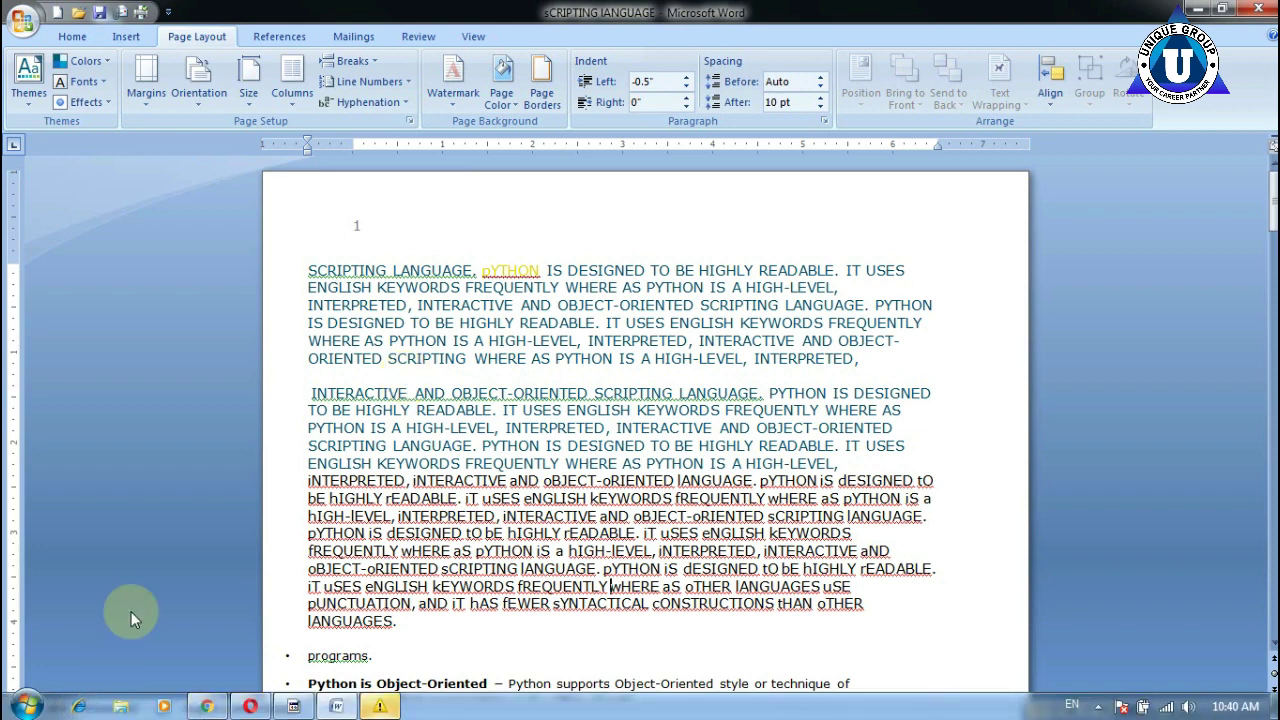
pyautogui.click(379, 705)
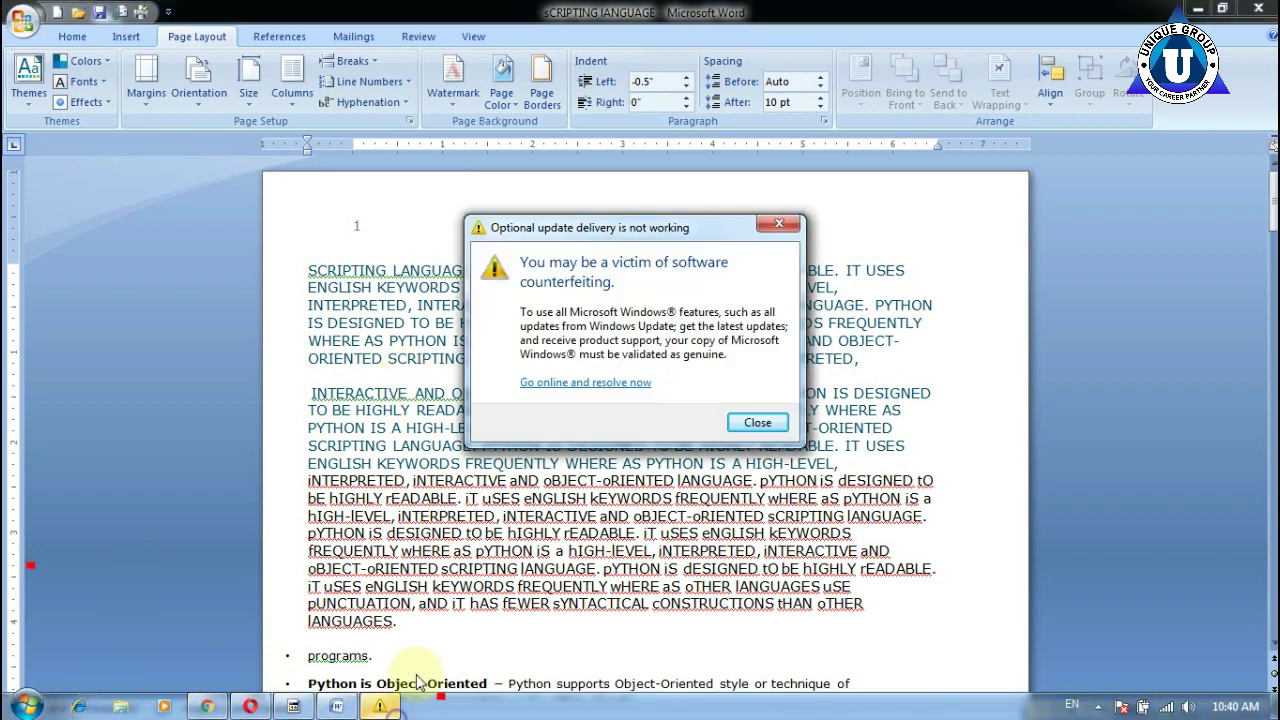
pyautogui.click(757, 422)
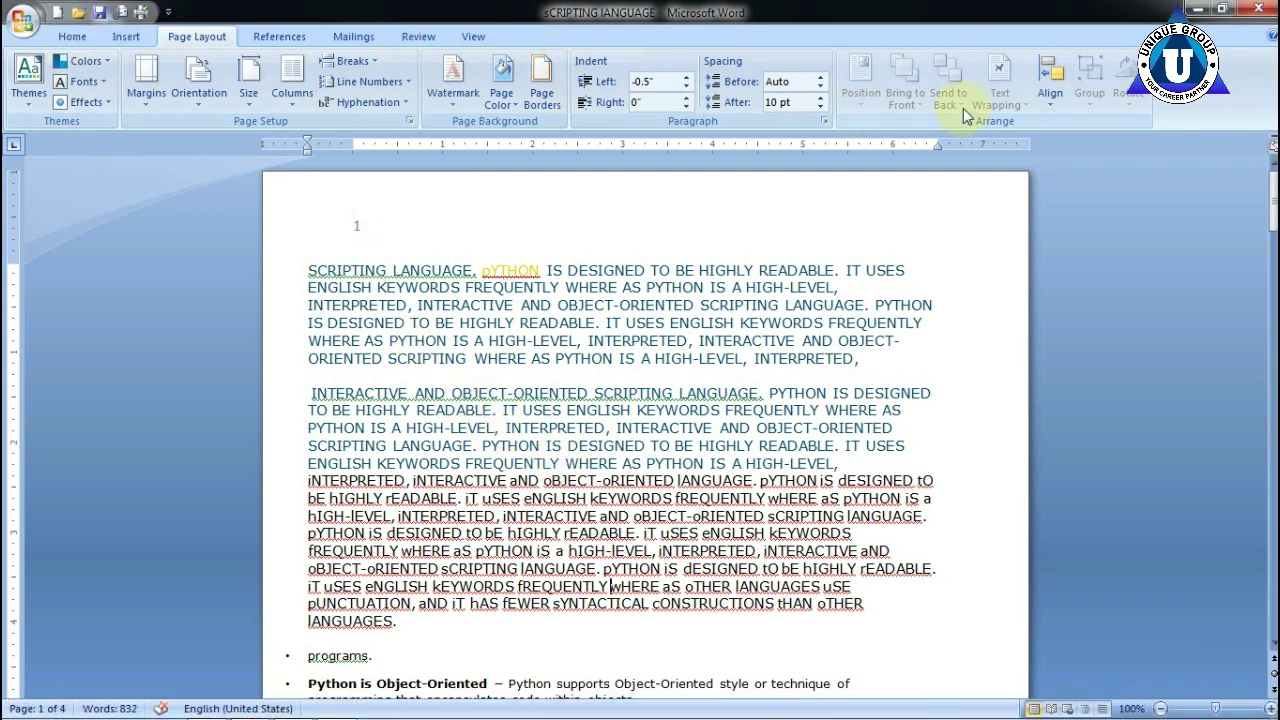
# Show the Home, Insert, and finally Page Layout ribbon commands.
pyautogui.click(72, 36)
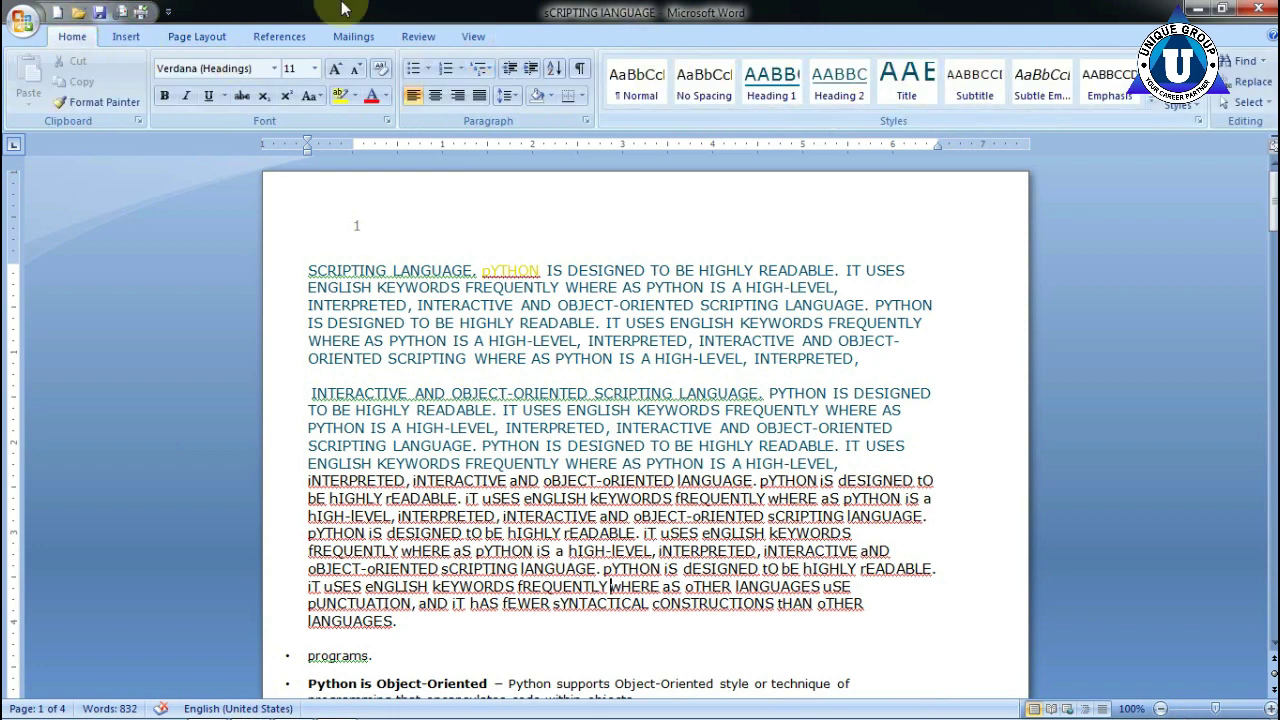
pyautogui.click(127, 37)
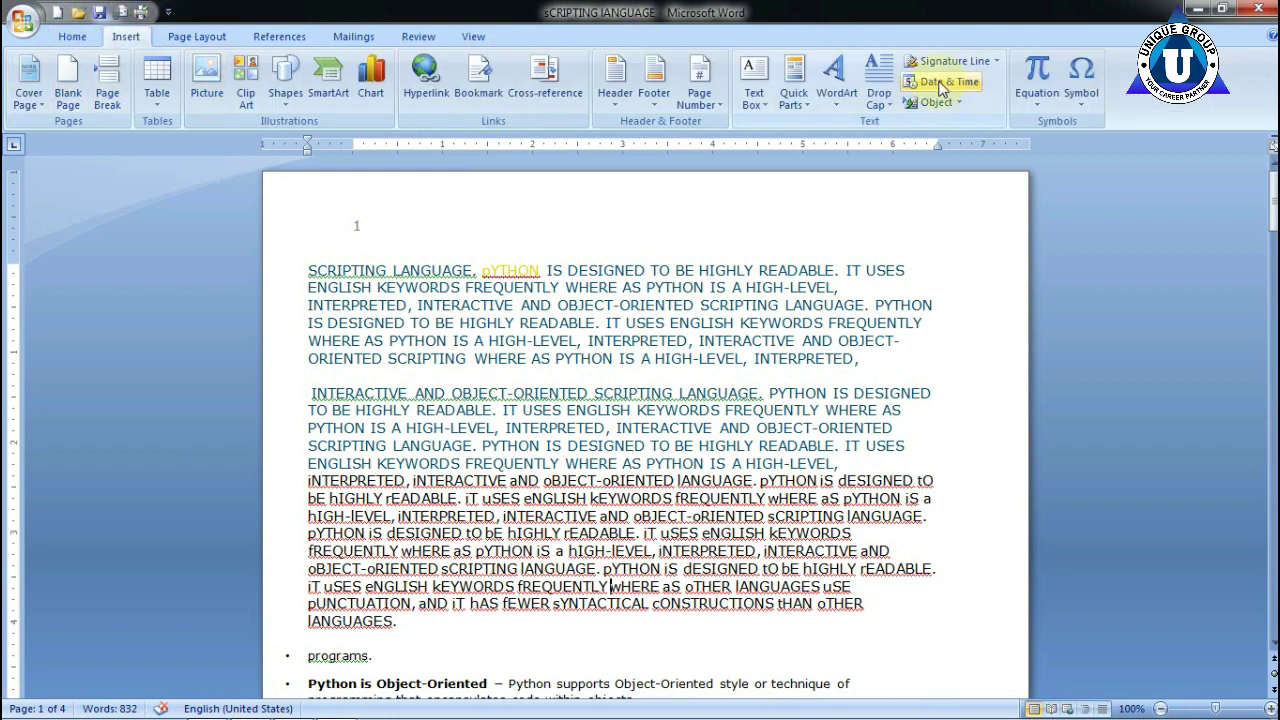
pyautogui.click(197, 37)
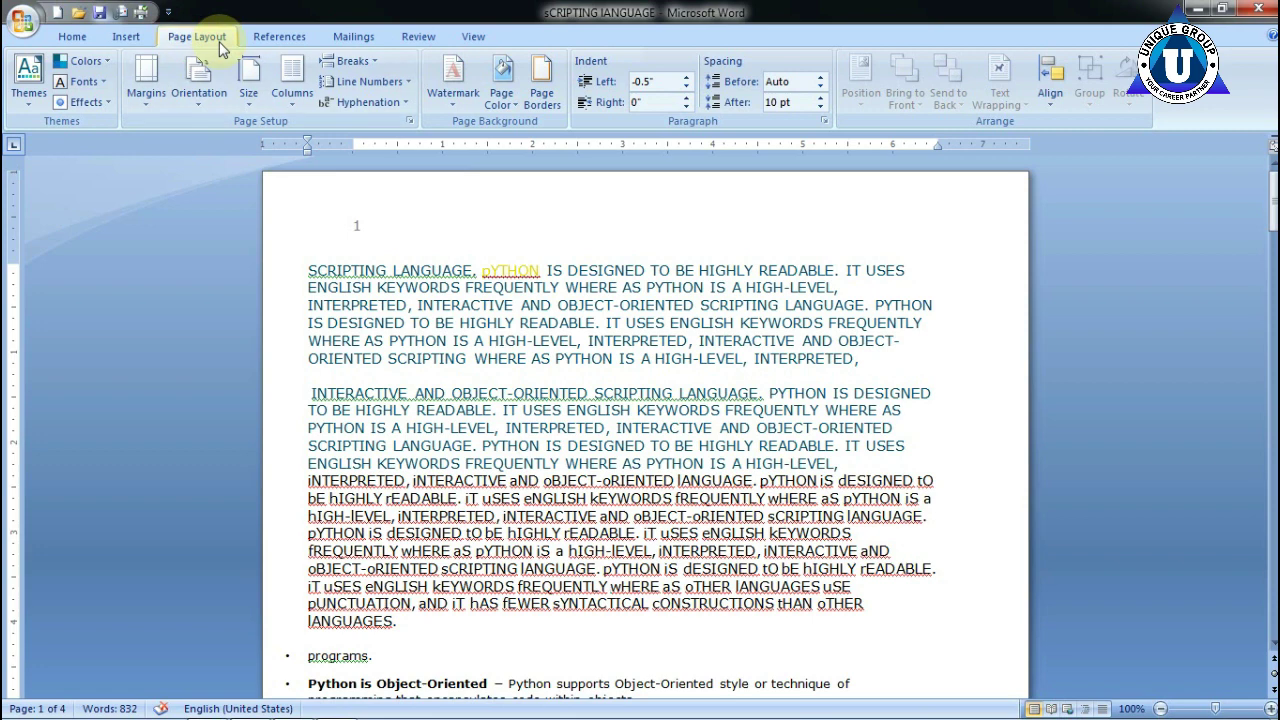
# Apply the Metro theme to the document and scroll through the result.
pyautogui.click(40, 98)
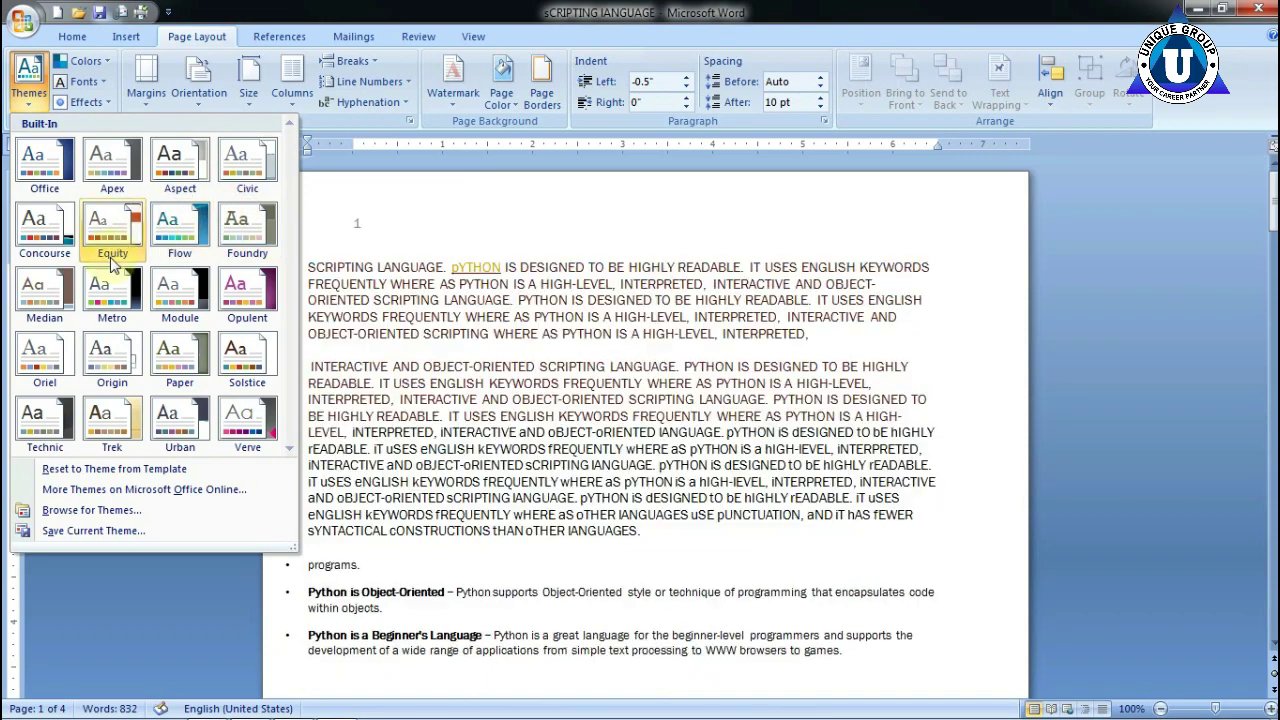
pyautogui.click(99, 288)
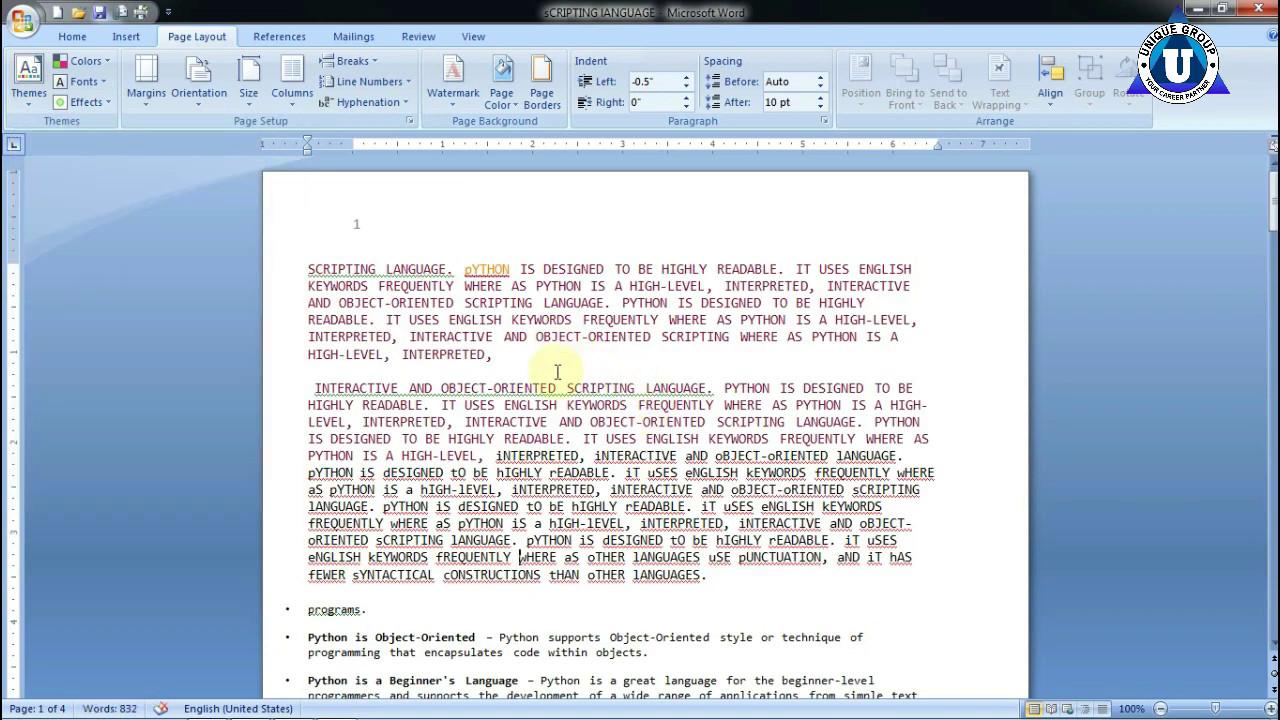
pyautogui.scroll(-7, 557, 372)
pyautogui.scroll(-10, 557, 372)
pyautogui.scroll(-5, 552, 365)
pyautogui.scroll(6, 550, 362)
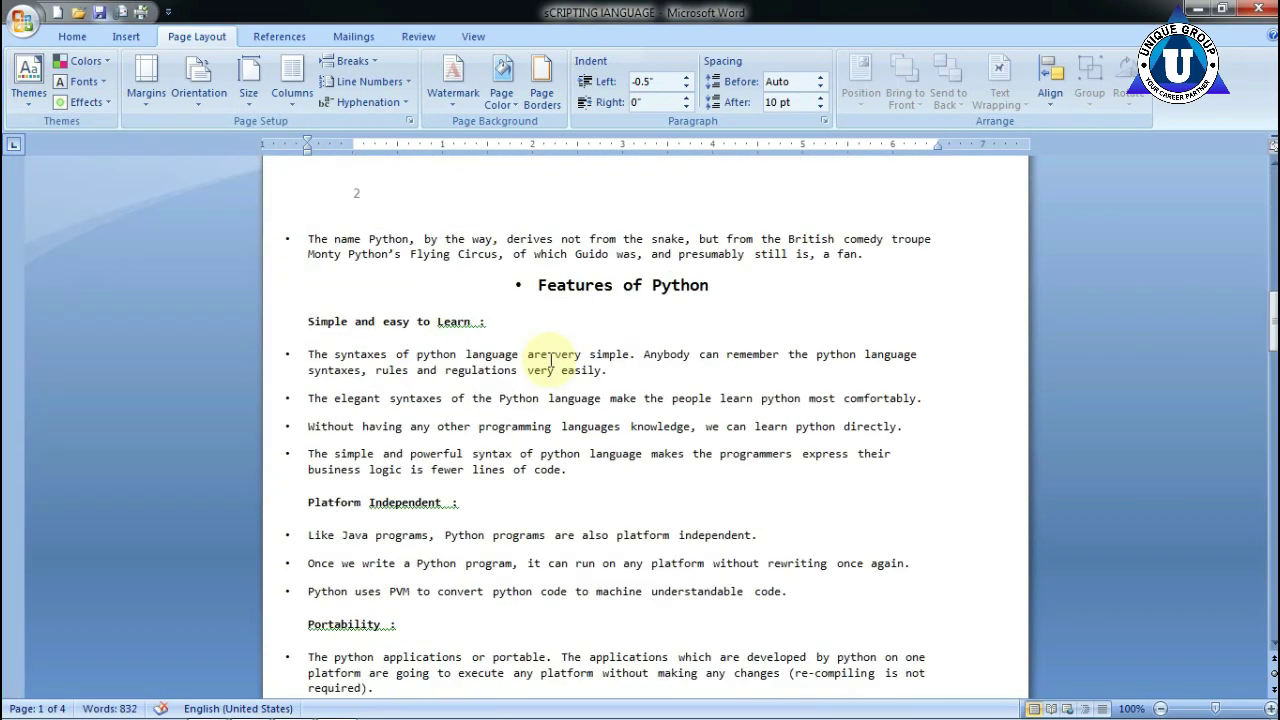
pyautogui.scroll(5, 550, 362)
pyautogui.scroll(6, 545, 300)
pyautogui.scroll(4, 562, 316)
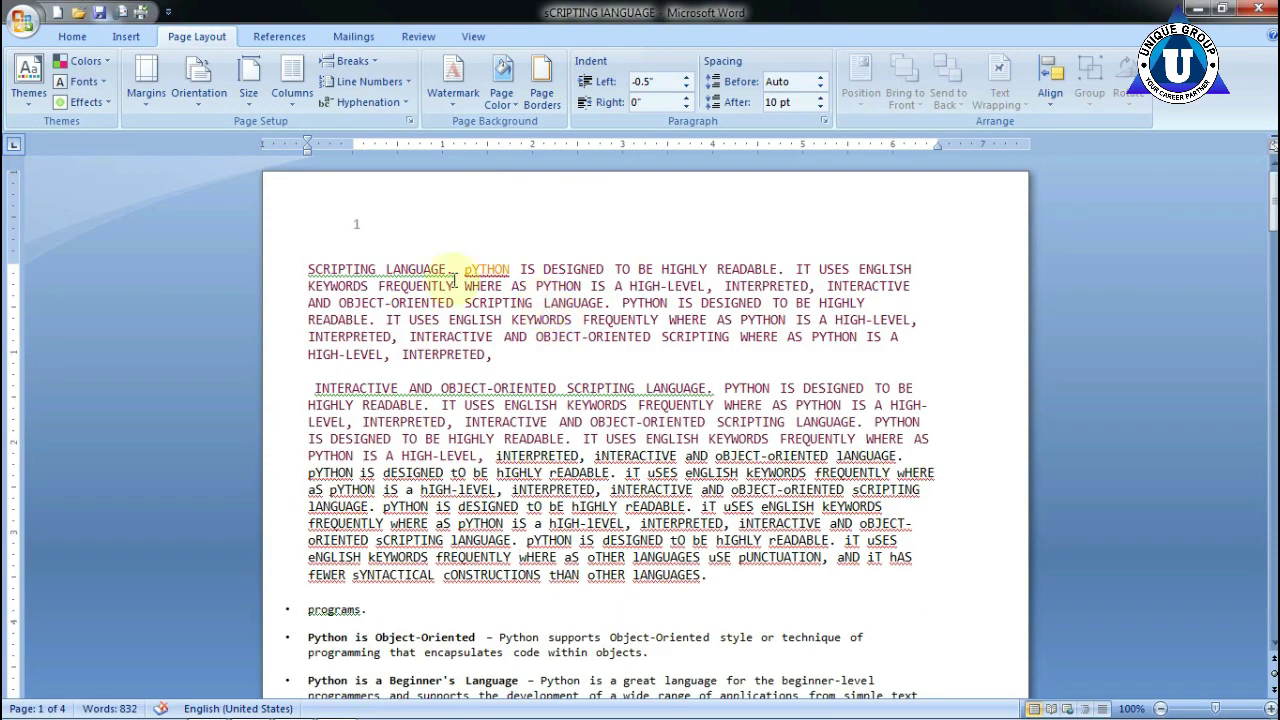
# Drag the page 1 text selection into the Portability bullet, then deselect it.
pyautogui.moveTo(316, 263); pyautogui.dragTo(436, 714)
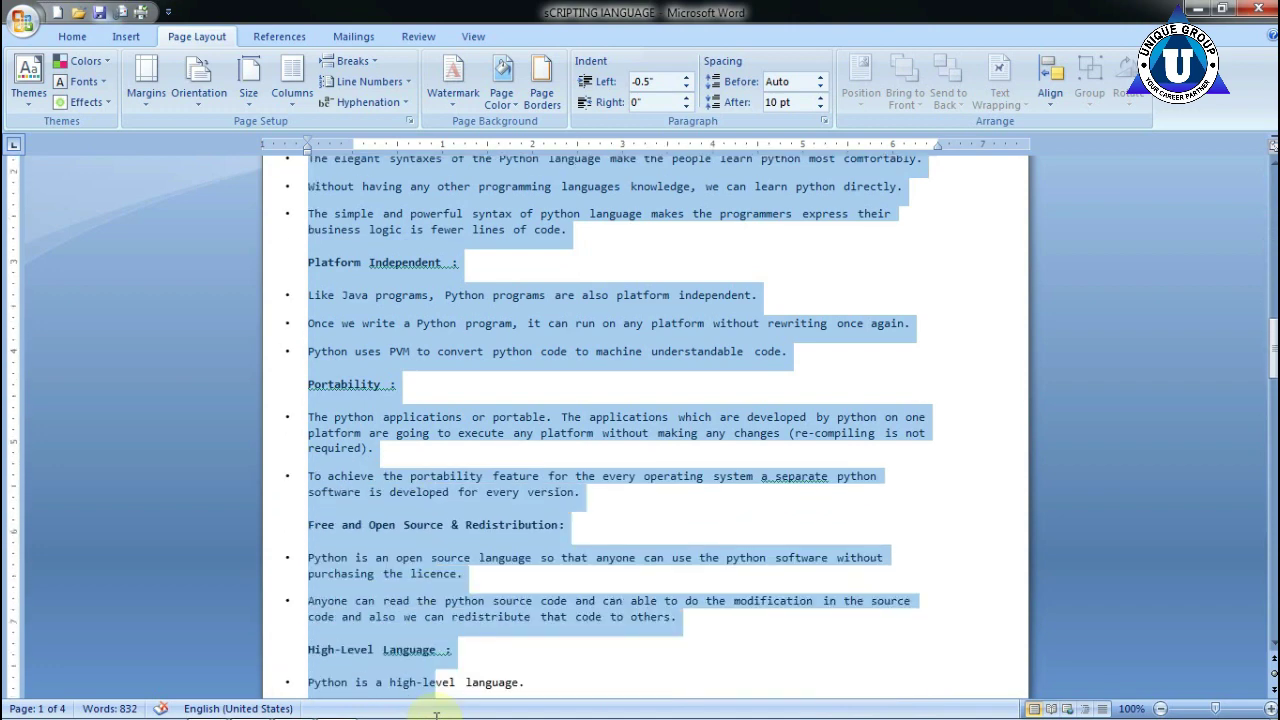
pyautogui.moveTo(436, 714); pyautogui.dragTo(477, 443)
pyautogui.click(476, 385)
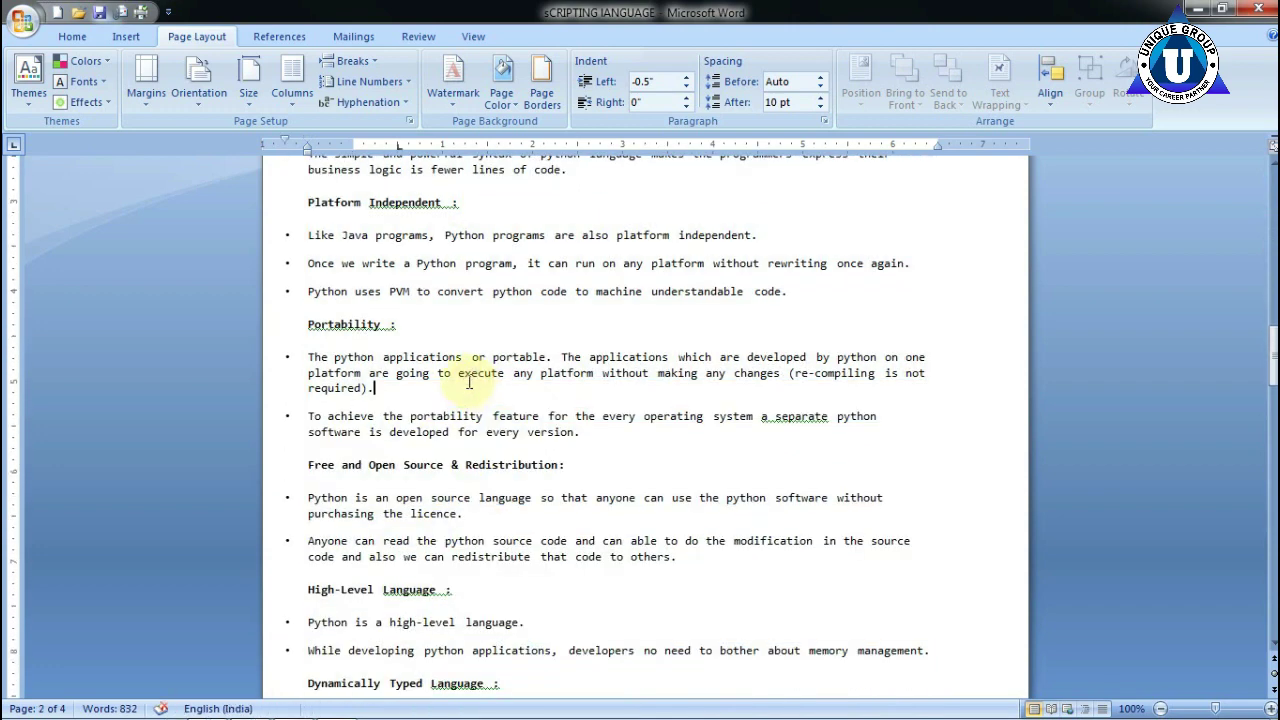
# Select the whole document with Ctrl+A and apply the Foundry theme.
pyautogui.hotkey('ctrl', 'a')
pyautogui.scroll(6, 470, 386)
pyautogui.scroll(10, 470, 386)
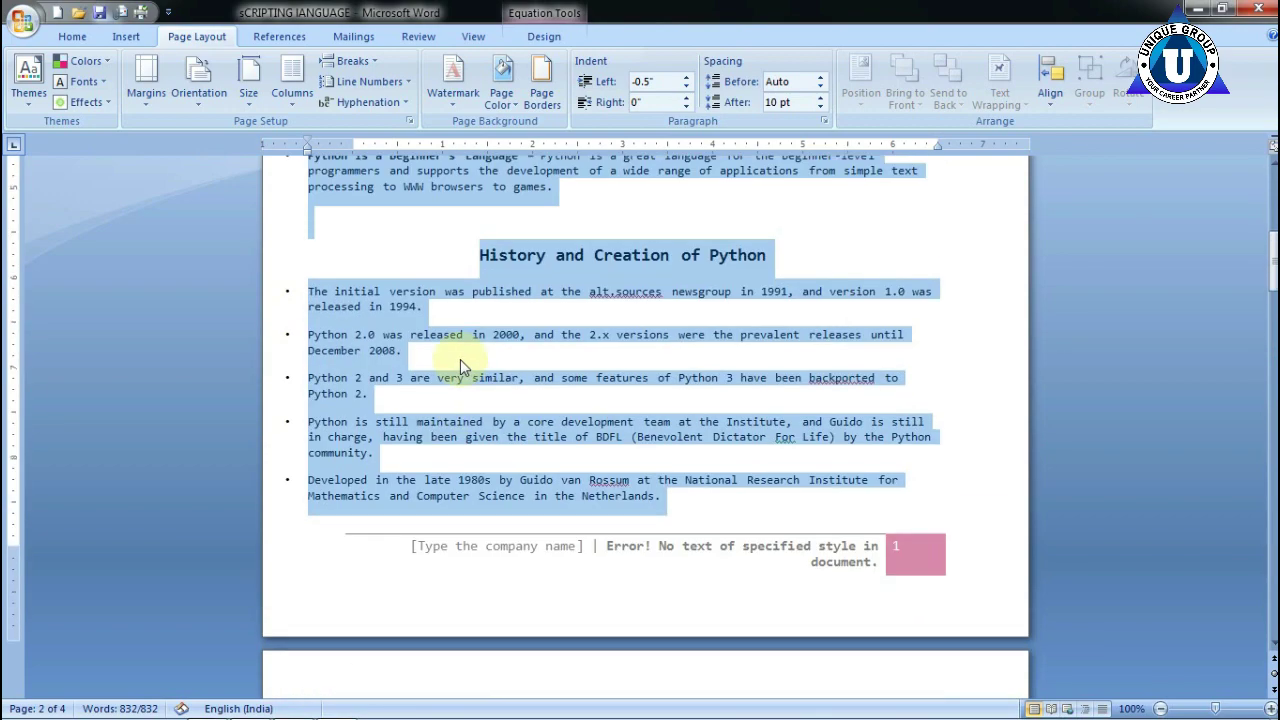
pyautogui.scroll(10, 470, 386)
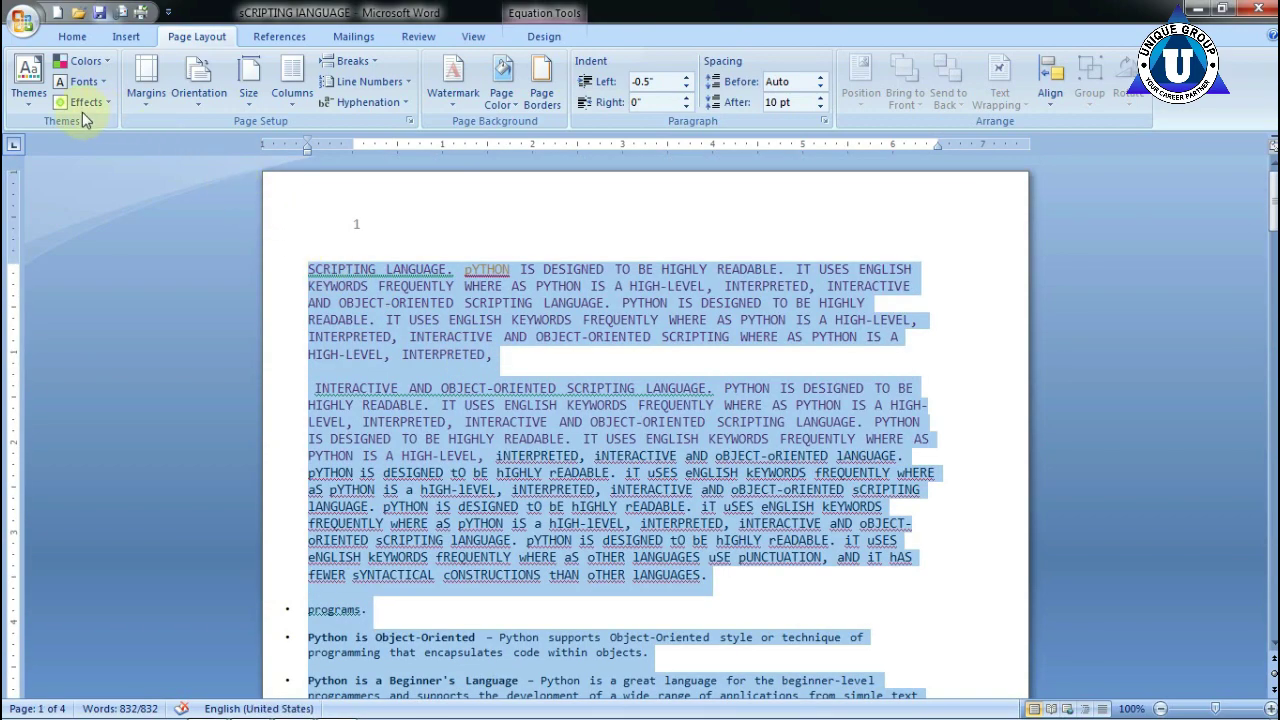
pyautogui.click(43, 95)
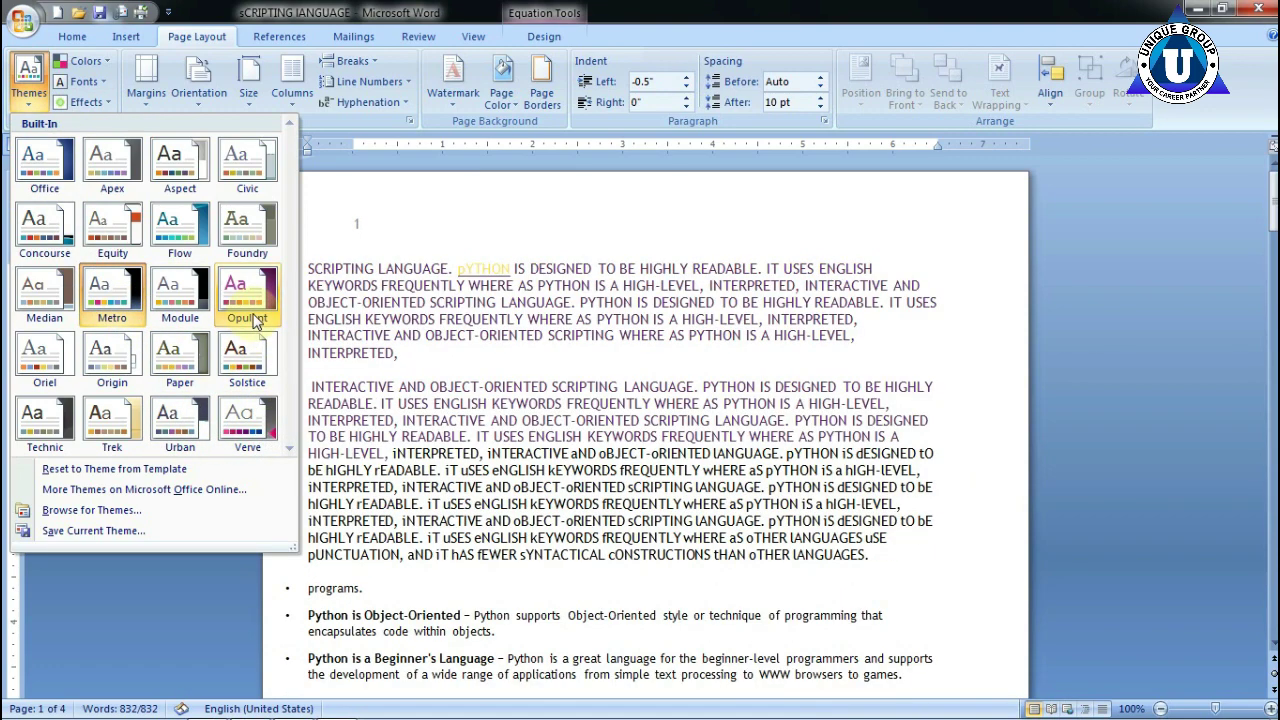
pyautogui.click(245, 235)
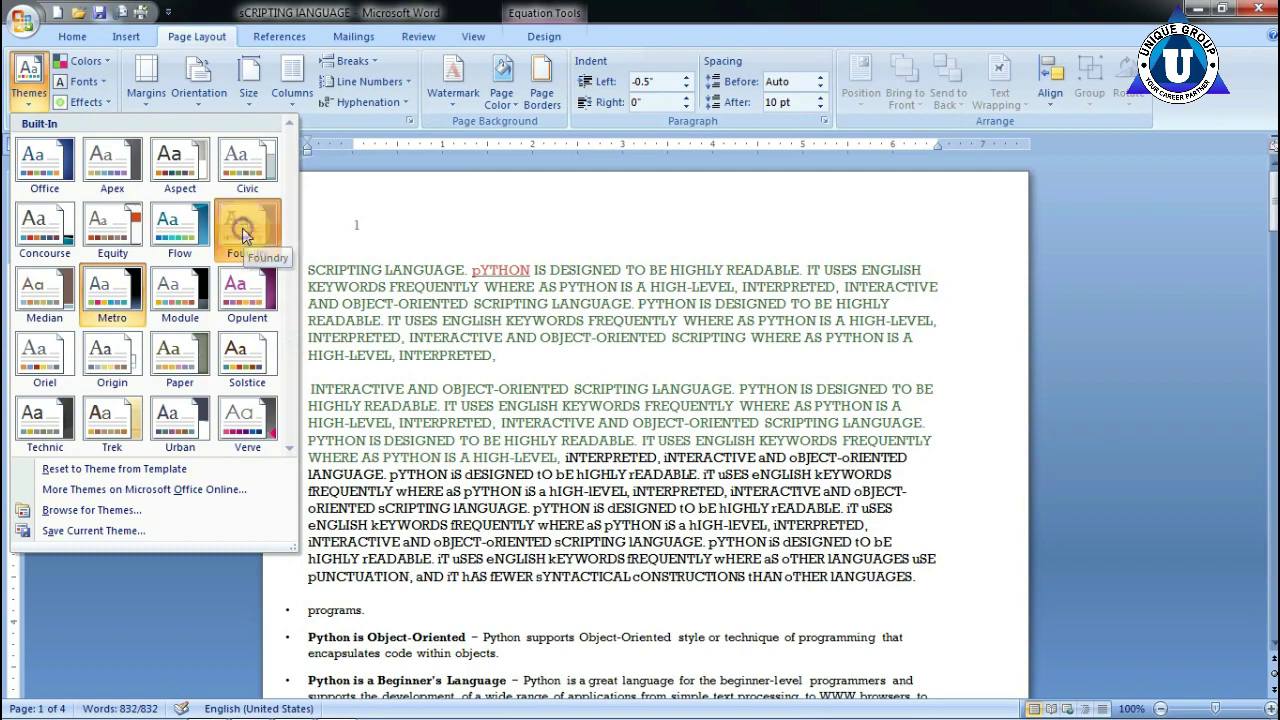
pyautogui.click(571, 400)
pyautogui.scroll(-3, 560, 405)
pyautogui.scroll(-10, 548, 413)
pyautogui.scroll(-6, 548, 413)
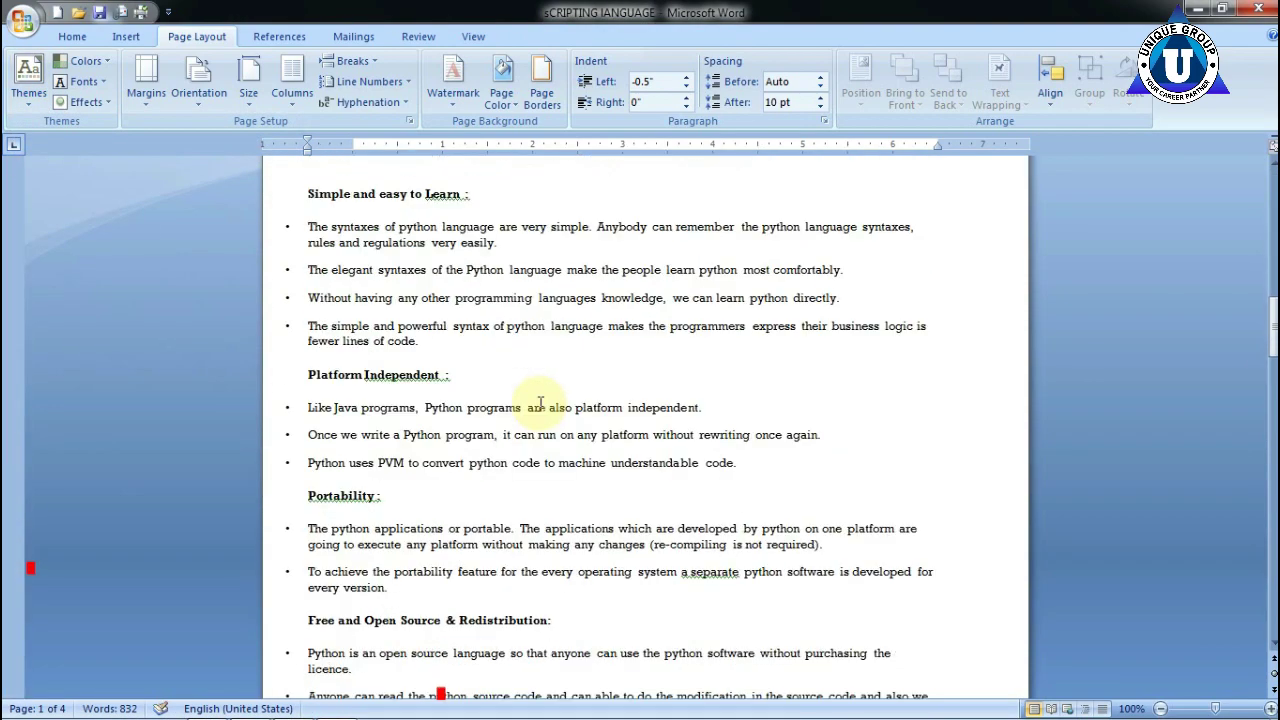
pyautogui.scroll(-7, 523, 411)
pyautogui.scroll(-5, 491, 420)
pyautogui.scroll(-6, 486, 423)
pyautogui.scroll(-8, 462, 421)
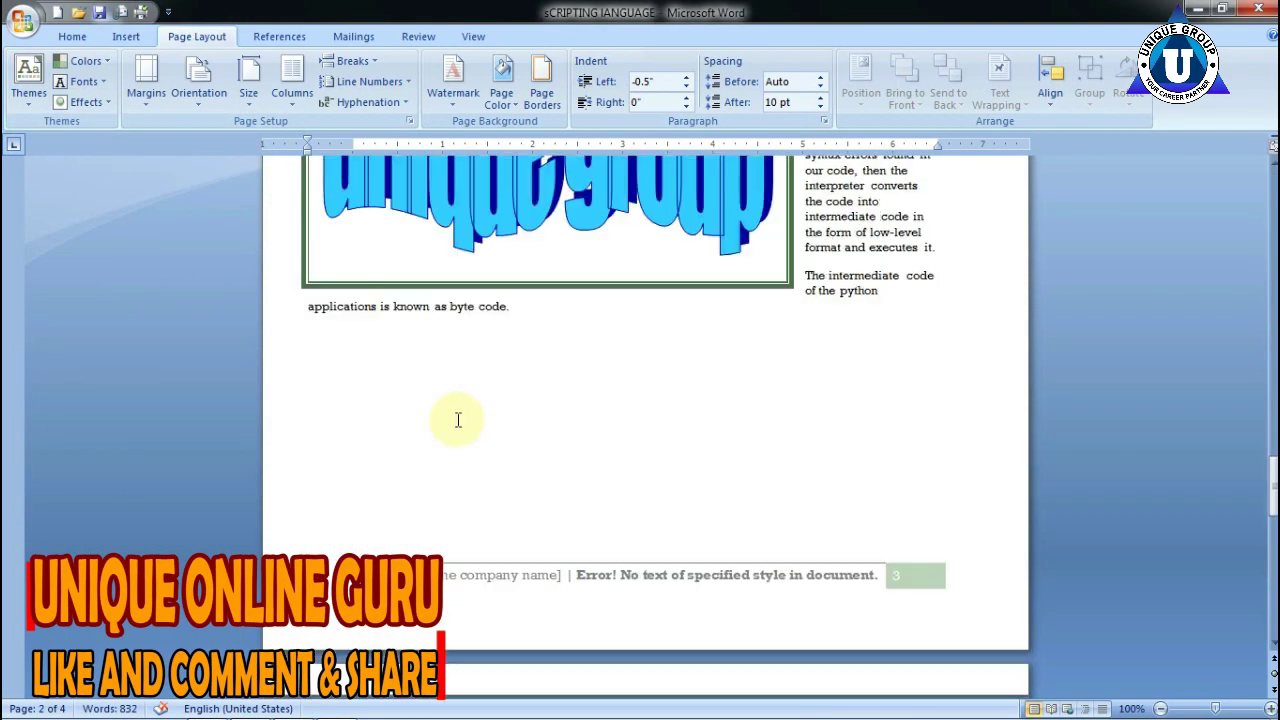
pyautogui.scroll(-3, 460, 420)
pyautogui.scroll(8, 456, 419)
pyautogui.scroll(9, 450, 423)
pyautogui.scroll(7, 448, 423)
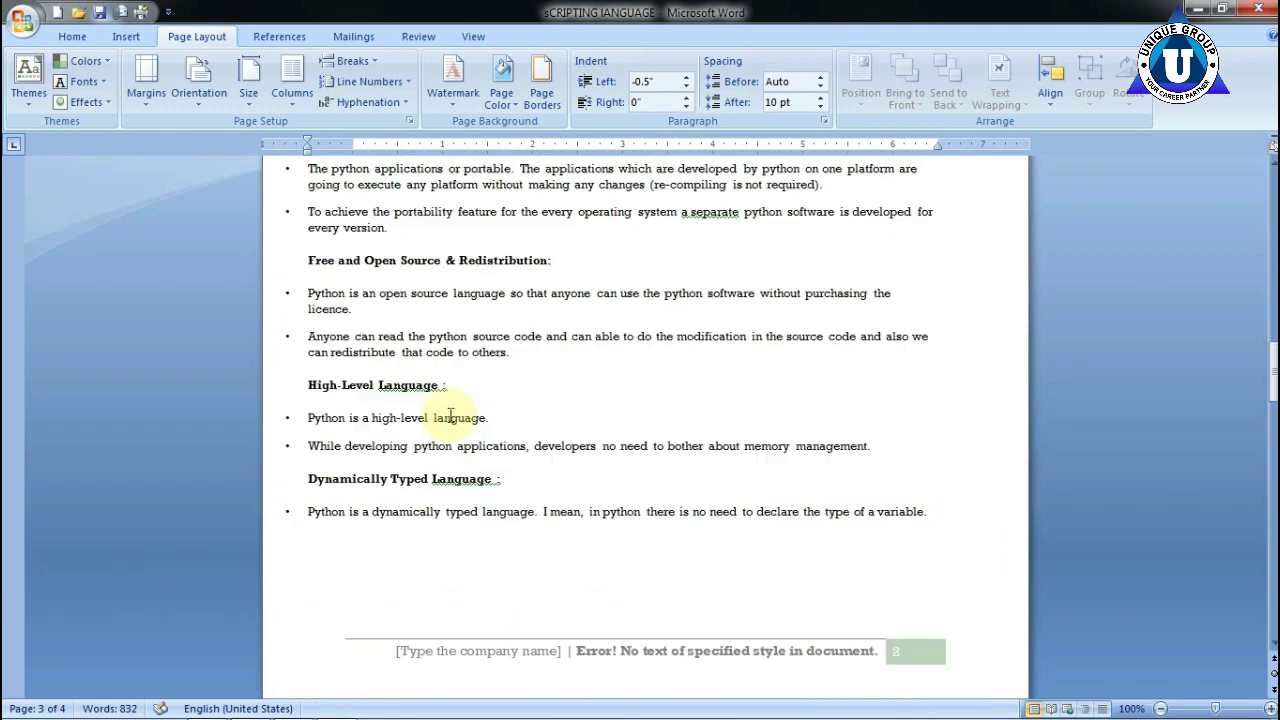
pyautogui.scroll(7, 443, 415)
pyautogui.scroll(8, 438, 410)
pyautogui.scroll(10, 440, 412)
pyautogui.scroll(2, 445, 410)
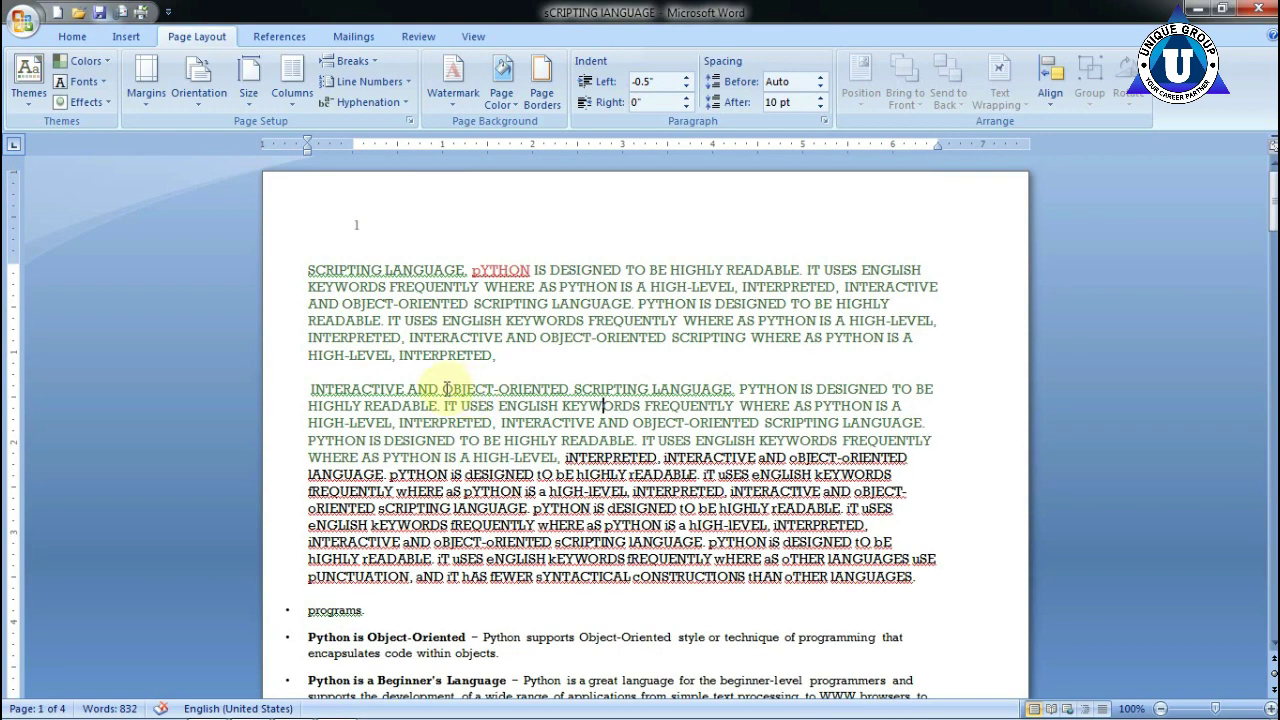
pyautogui.click(91, 63)
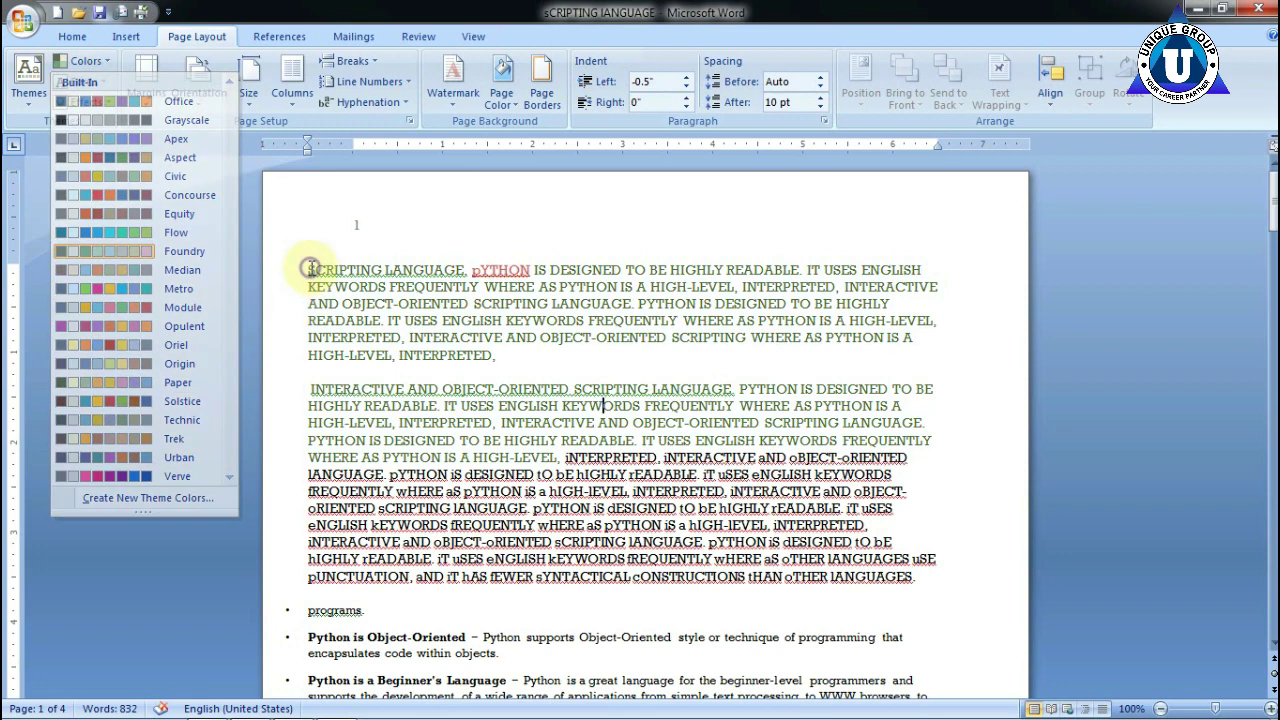
pyautogui.moveTo(310, 268)
pyautogui.mouseDown()
pyautogui.moveTo(443, 410)
pyautogui.moveTo(951, 575)
pyautogui.mouseUp()
pyautogui.click(85, 61)
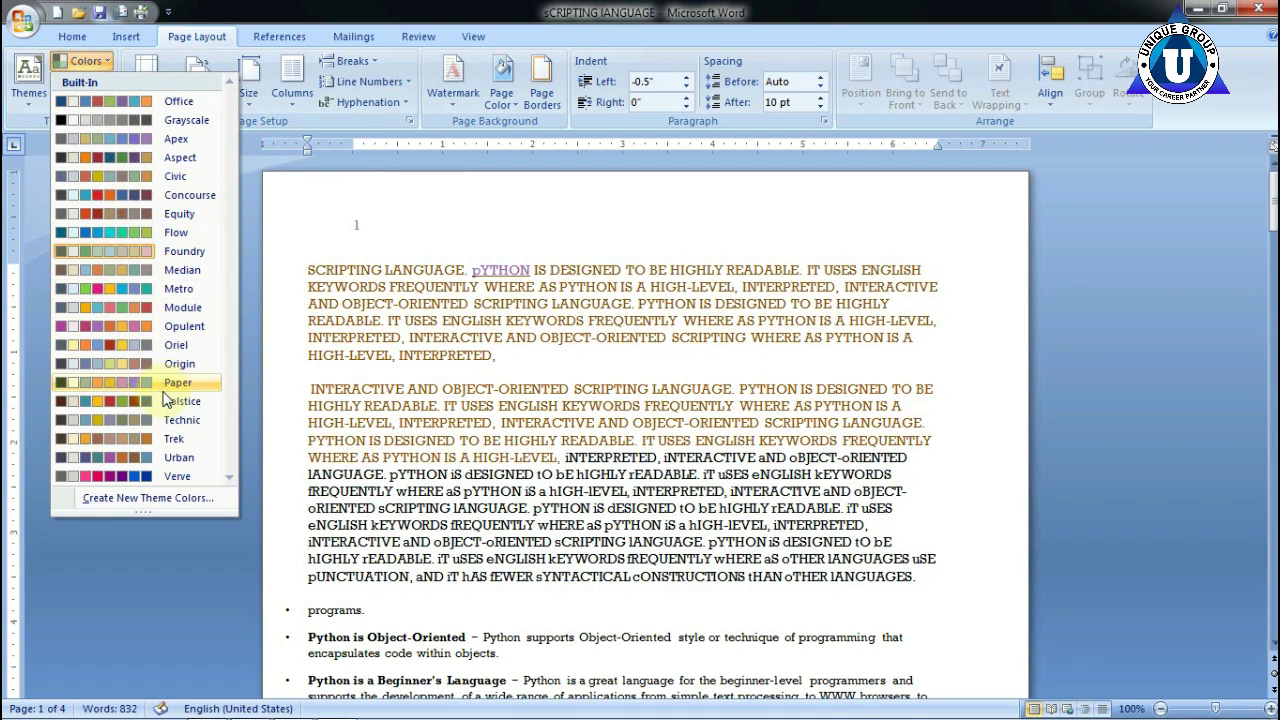
pyautogui.click(177, 477)
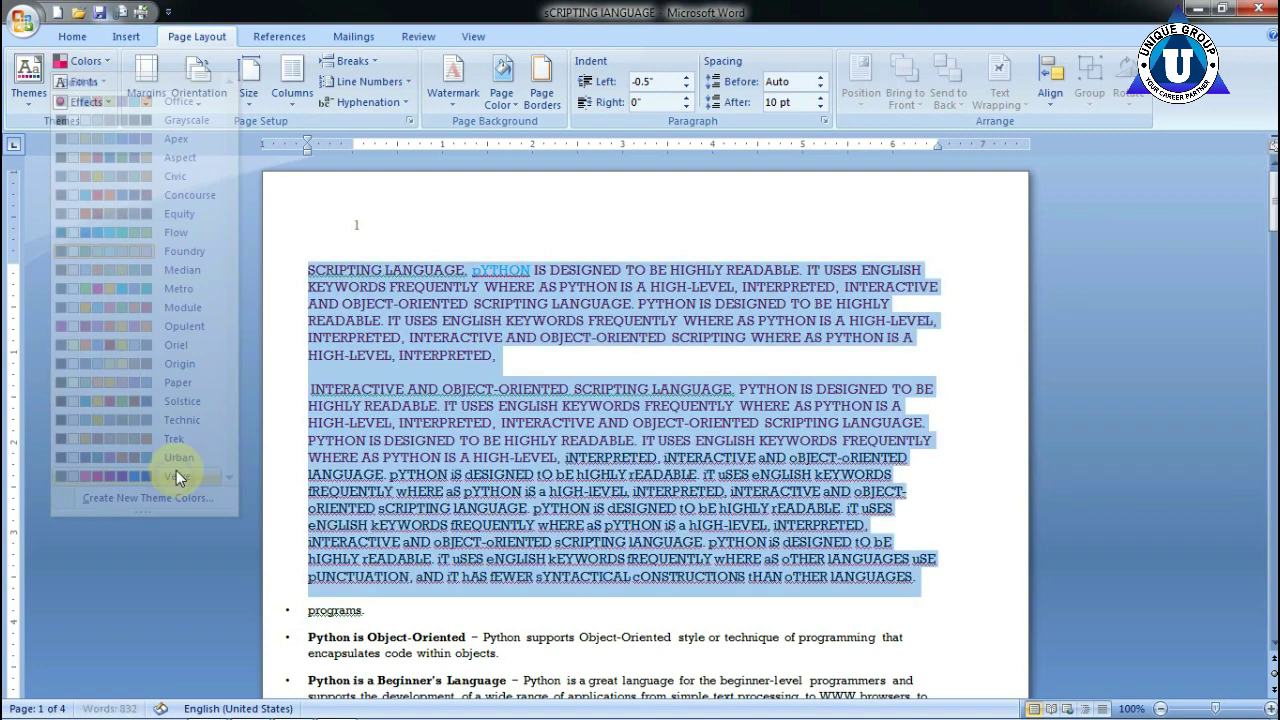
pyautogui.click(580, 362)
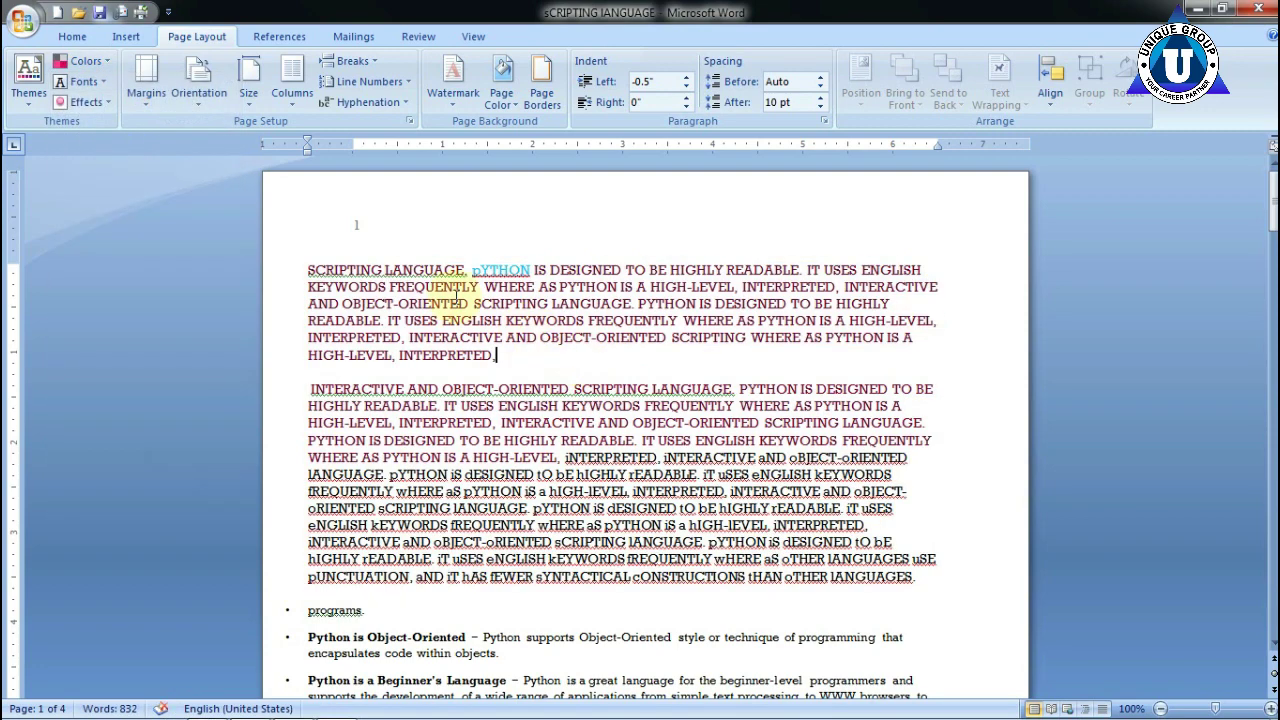
pyautogui.click(88, 63)
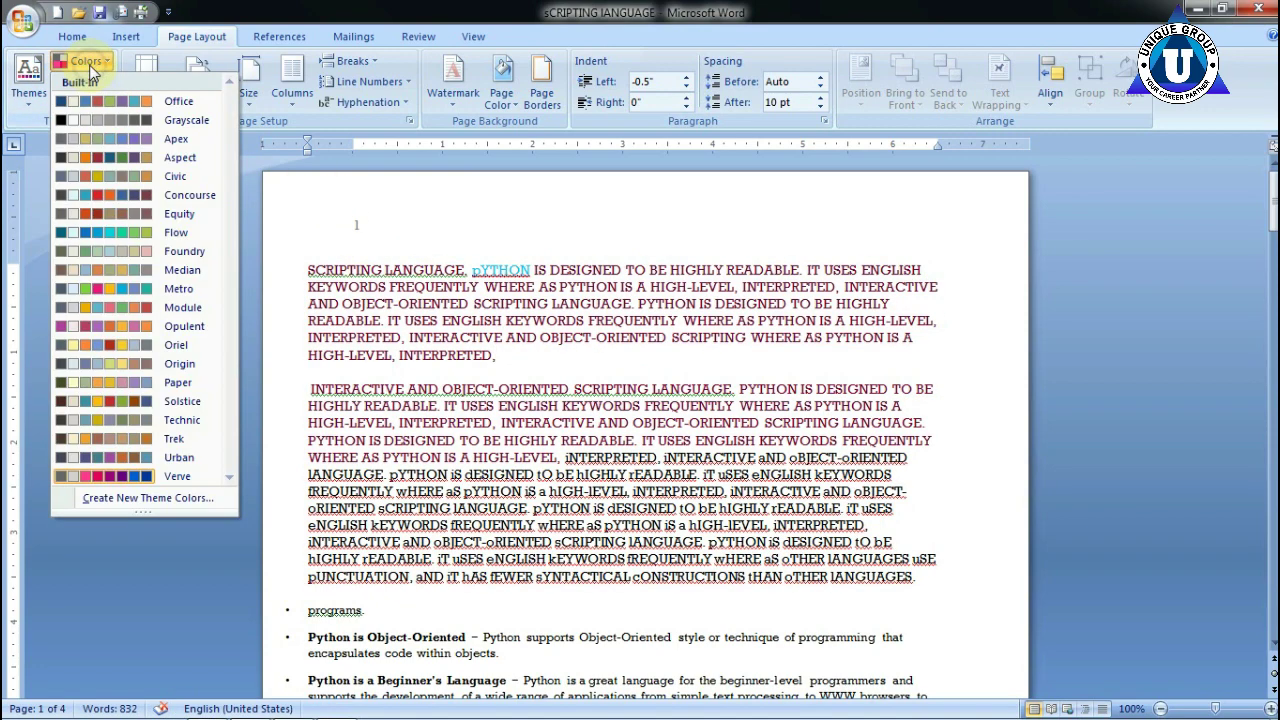
pyautogui.click(121, 251)
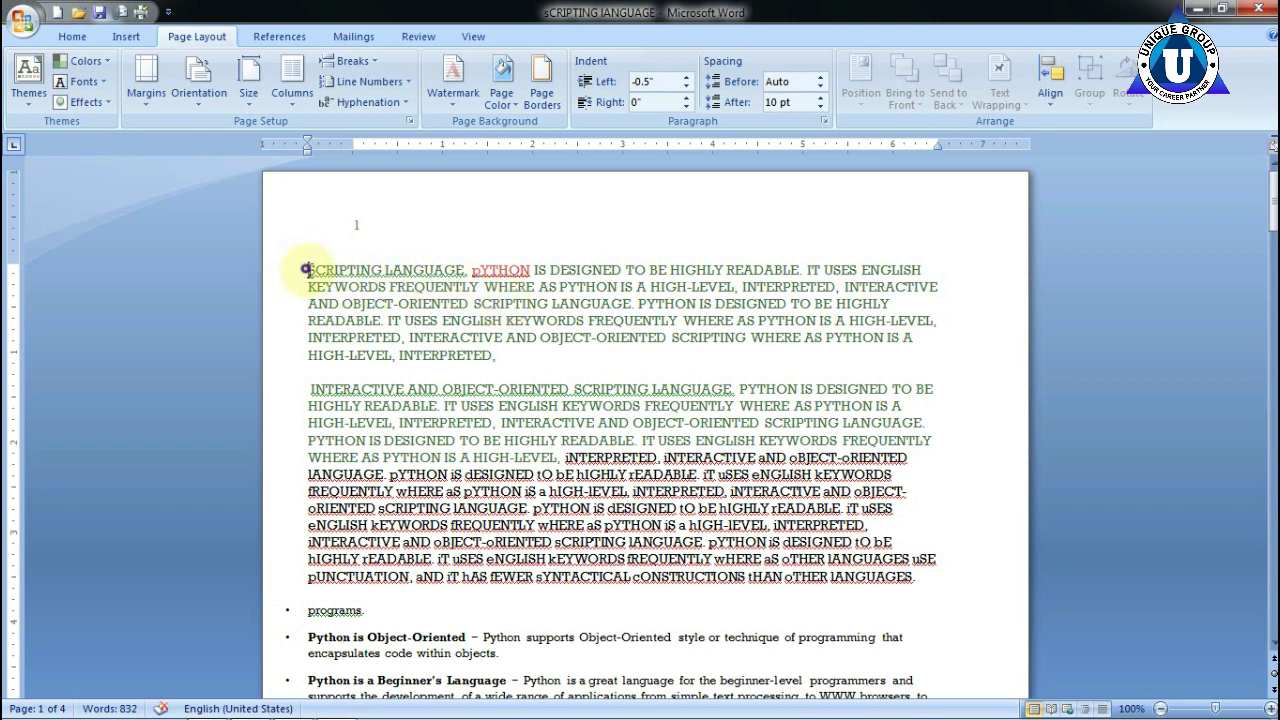
pyautogui.moveTo(306, 269); pyautogui.dragTo(909, 606)
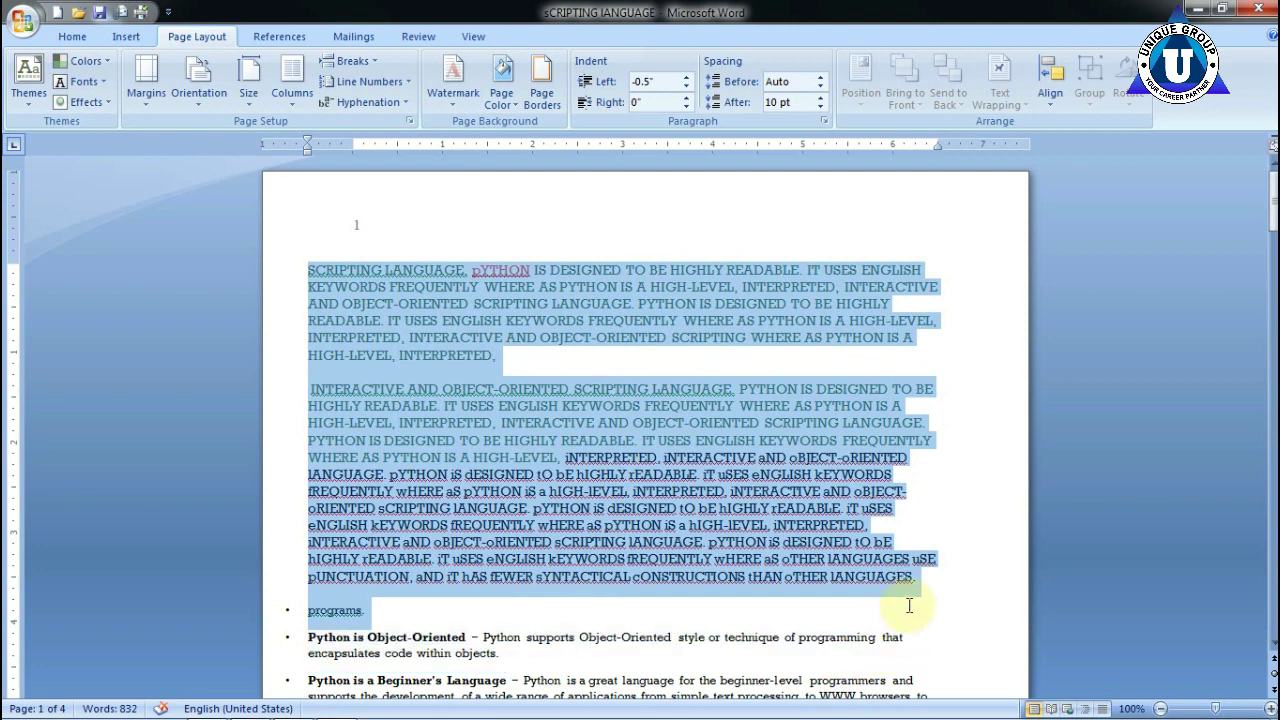
pyautogui.click(95, 84)
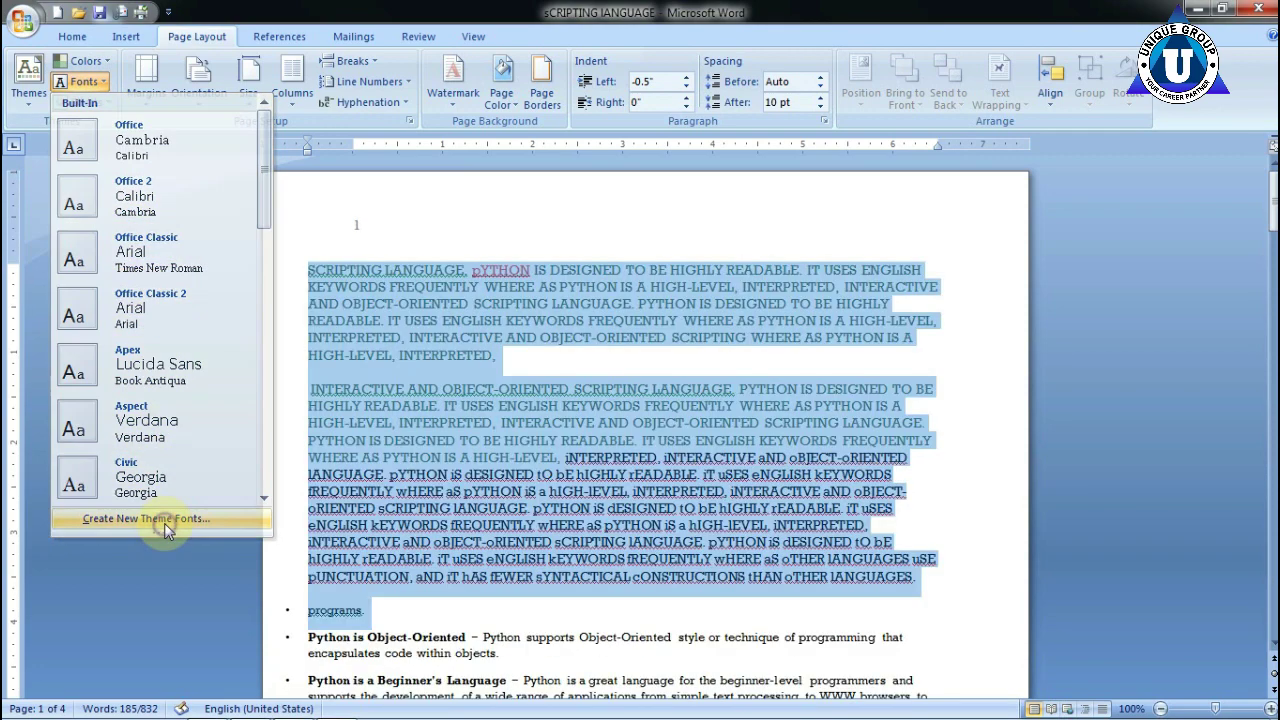
pyautogui.click(164, 520)
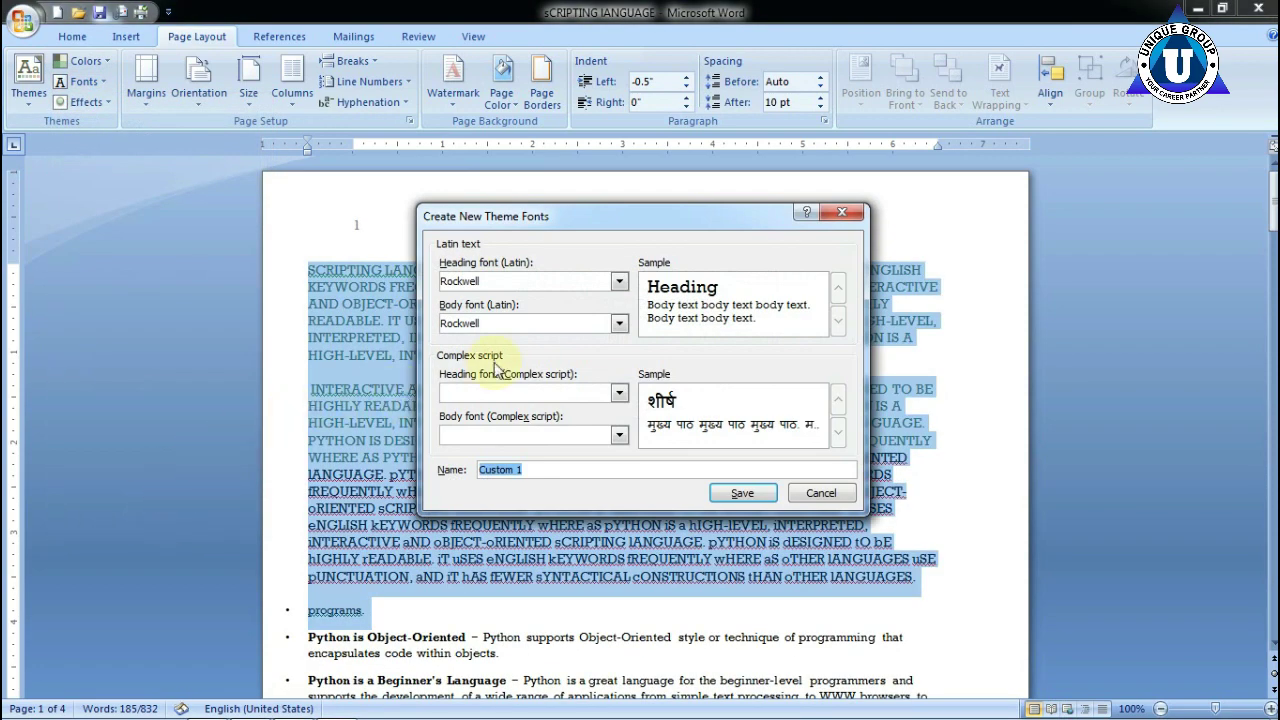
pyautogui.click(619, 282)
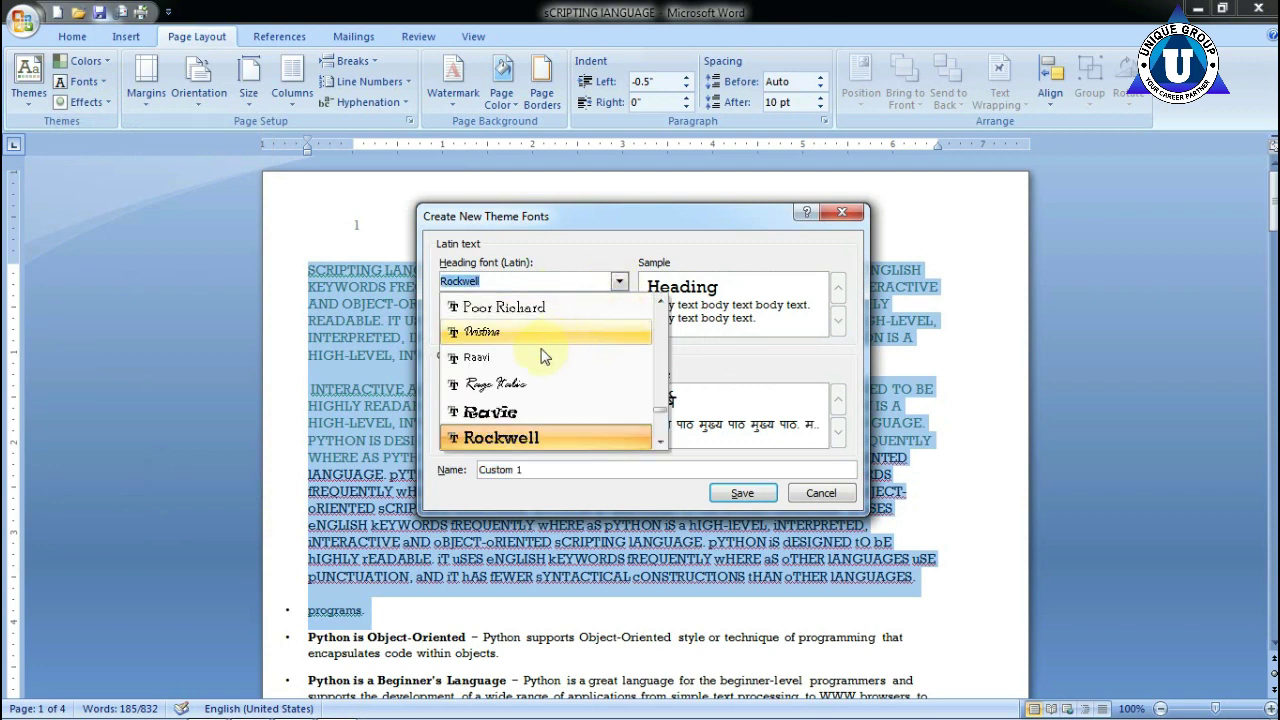
pyautogui.click(510, 412)
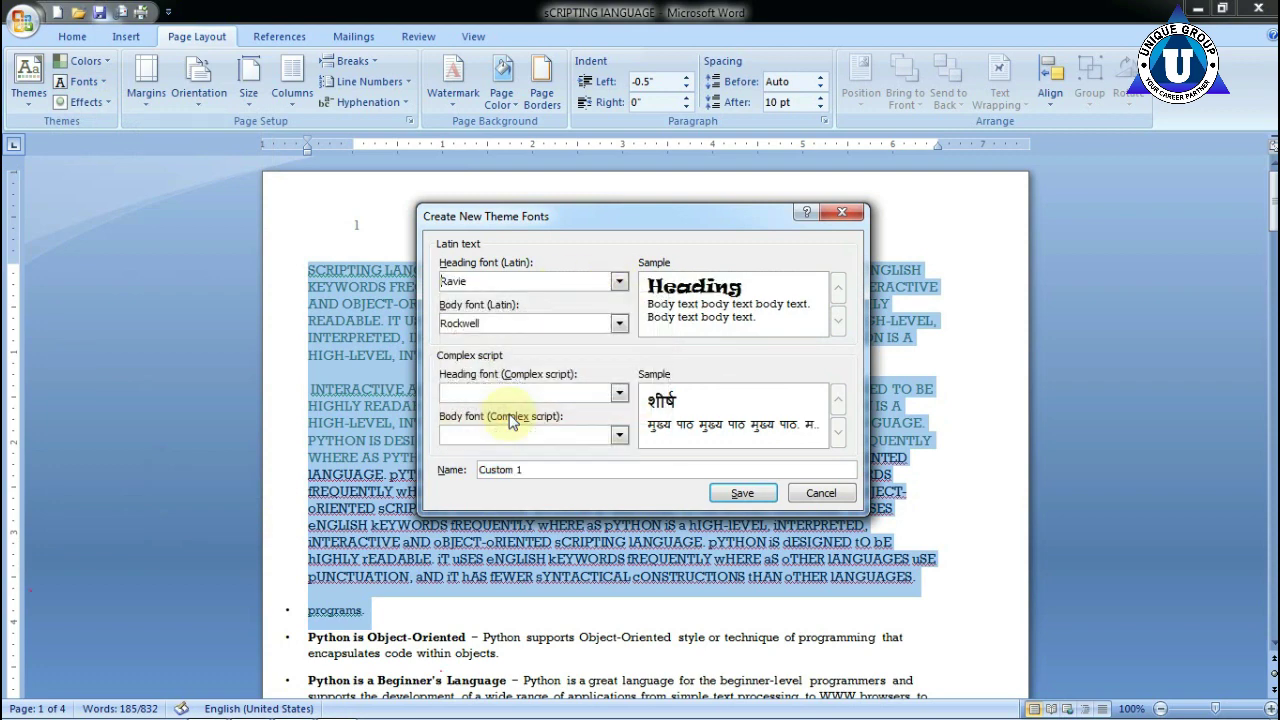
pyautogui.click(742, 493)
pyautogui.scroll(-4, 530, 408)
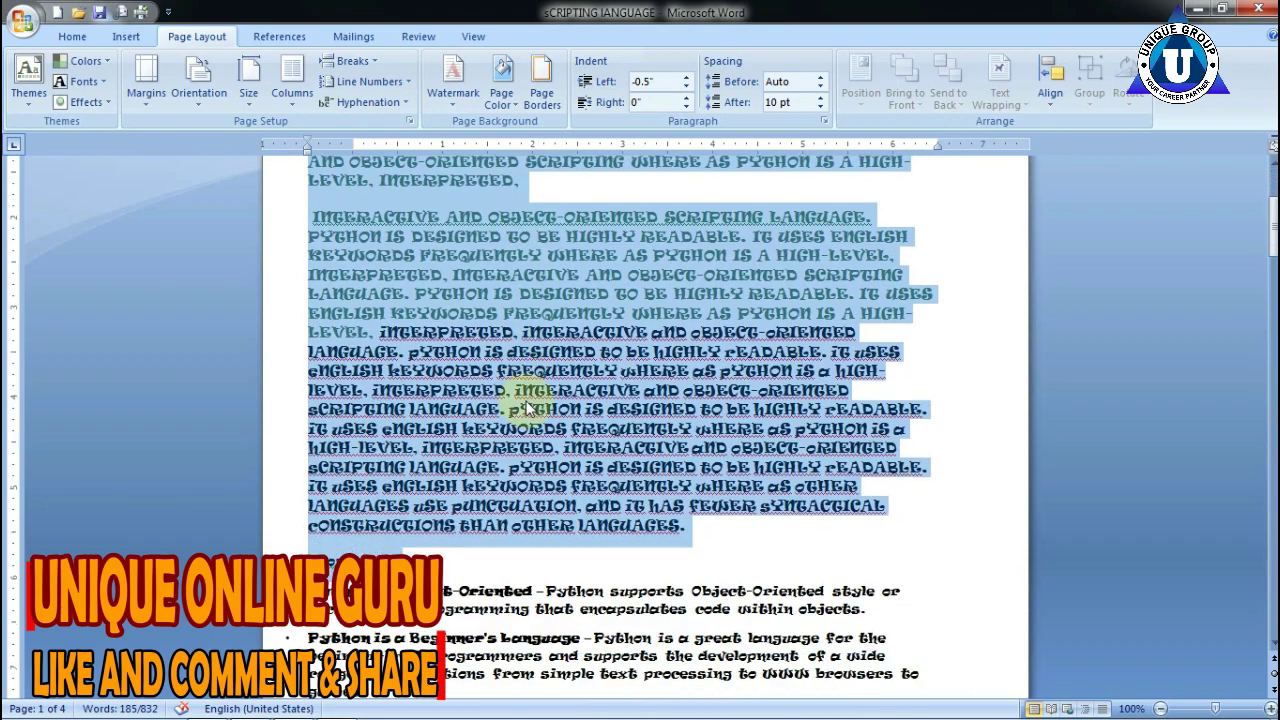
pyautogui.scroll(-2, 520, 405)
pyautogui.scroll(-5, 500, 404)
pyautogui.scroll(-9, 476, 402)
pyautogui.scroll(5, 474, 402)
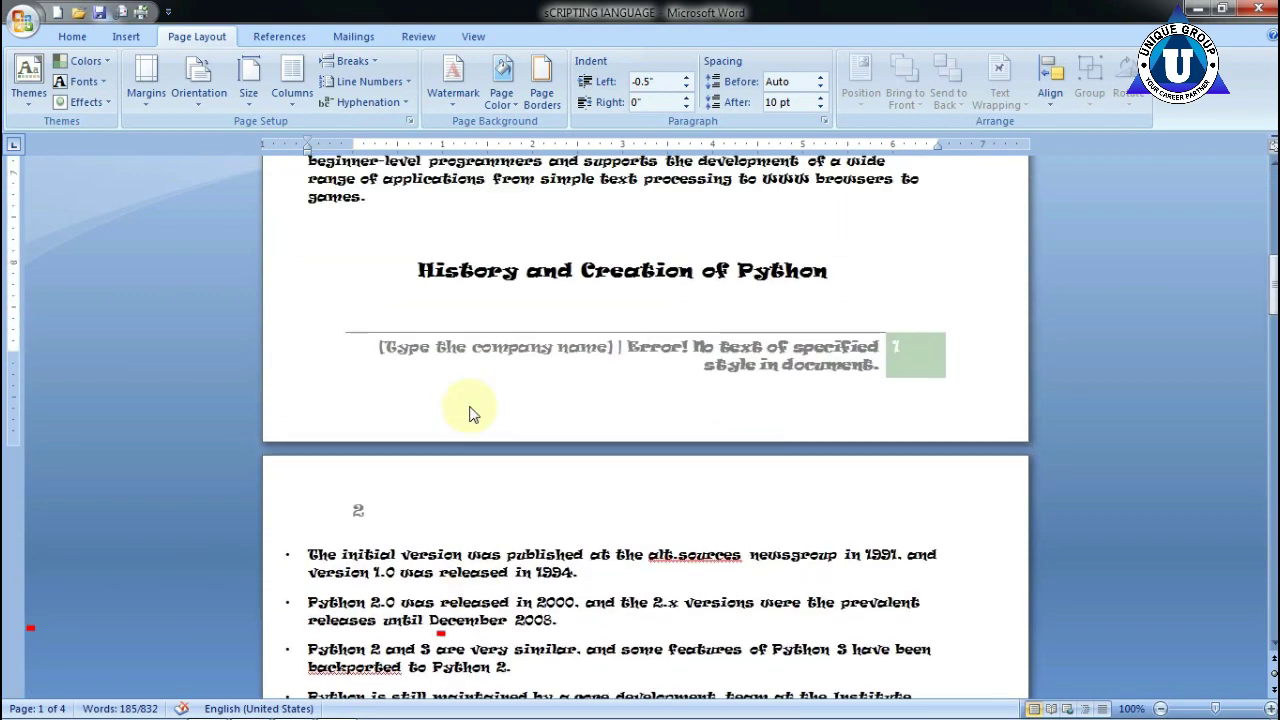
pyautogui.scroll(6, 471, 402)
pyautogui.scroll(6, 465, 390)
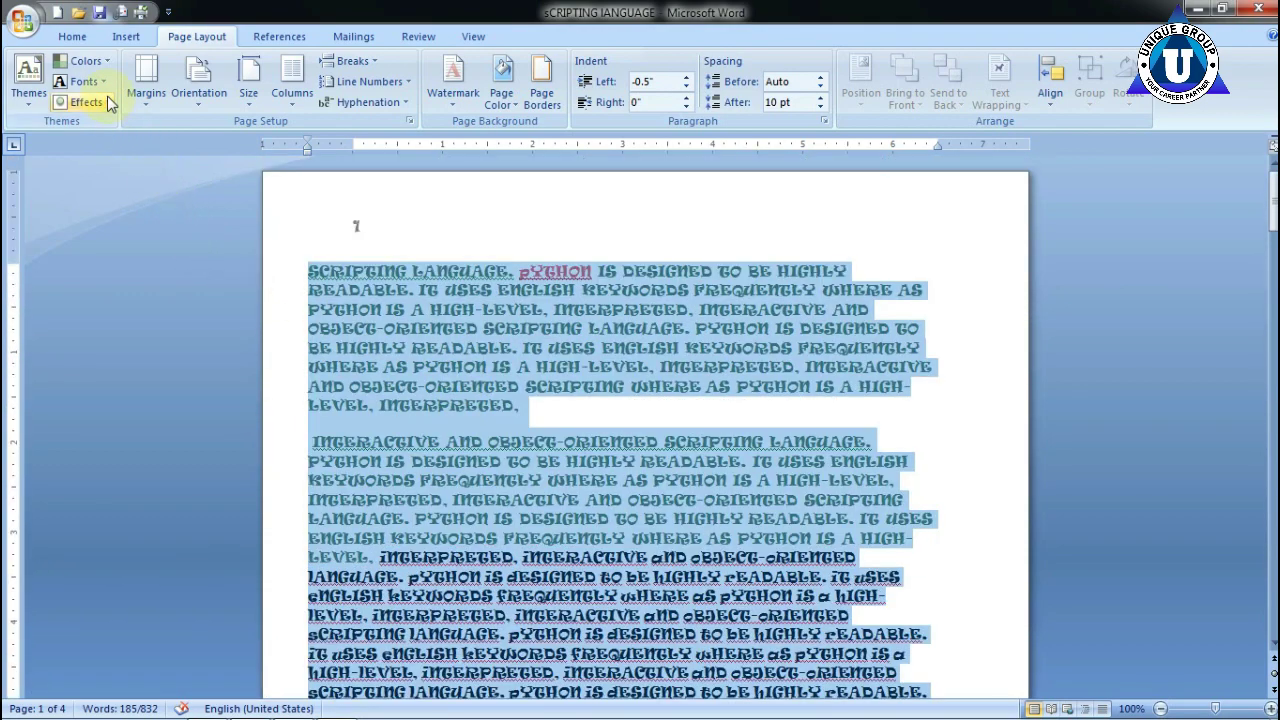
pyautogui.click(104, 86)
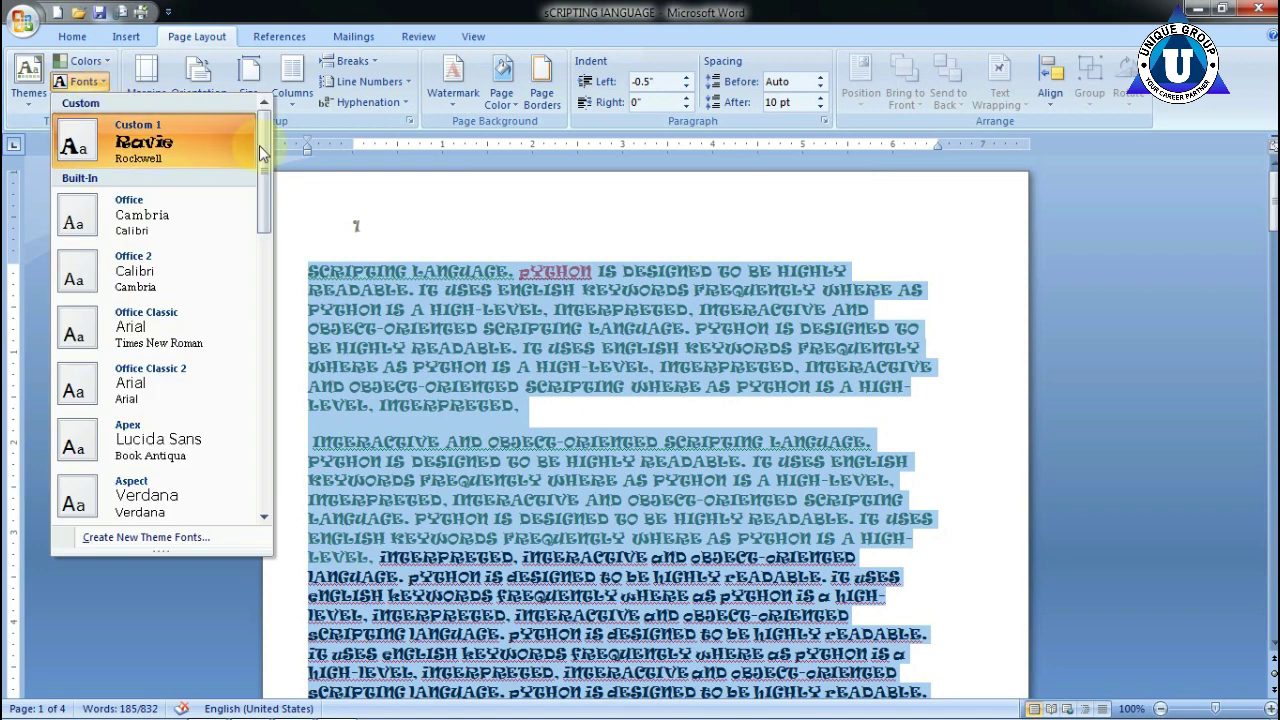
pyautogui.click(517, 214)
pyautogui.doubleClick(370, 287)
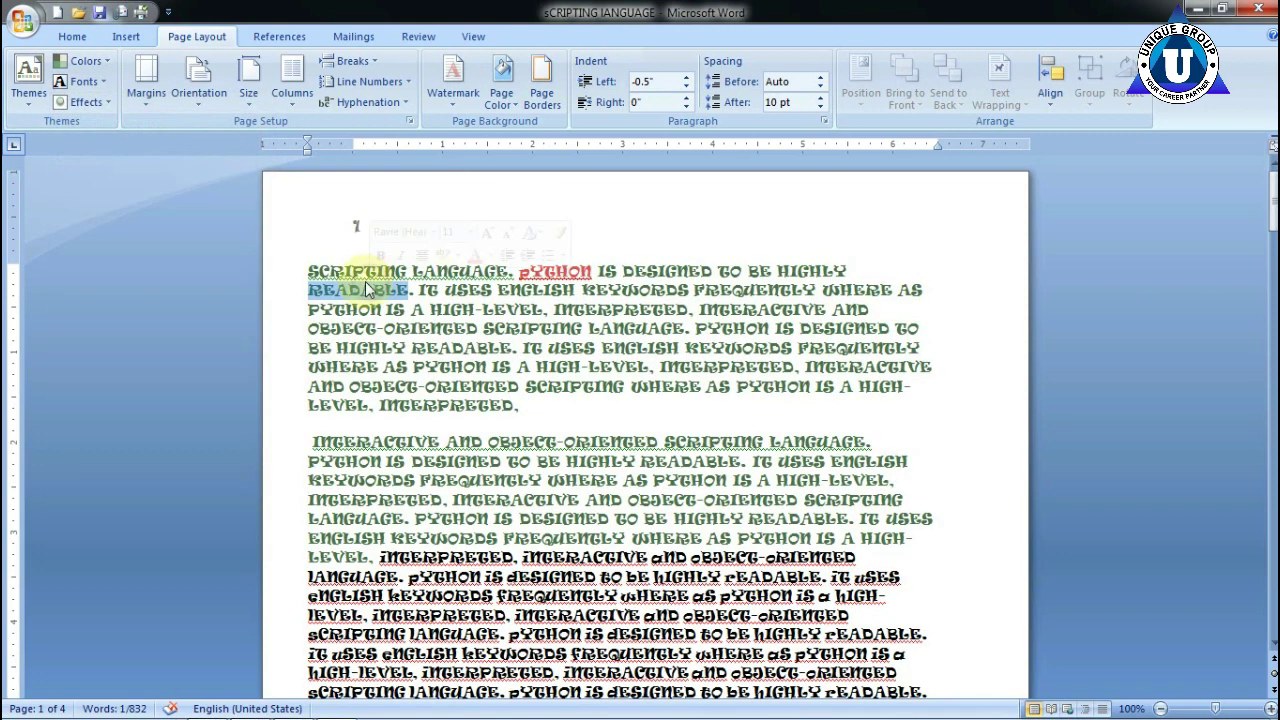
pyautogui.click(365, 281)
# Apply the Verve theme effects, then show the Margins preset list.
pyautogui.click(103, 104)
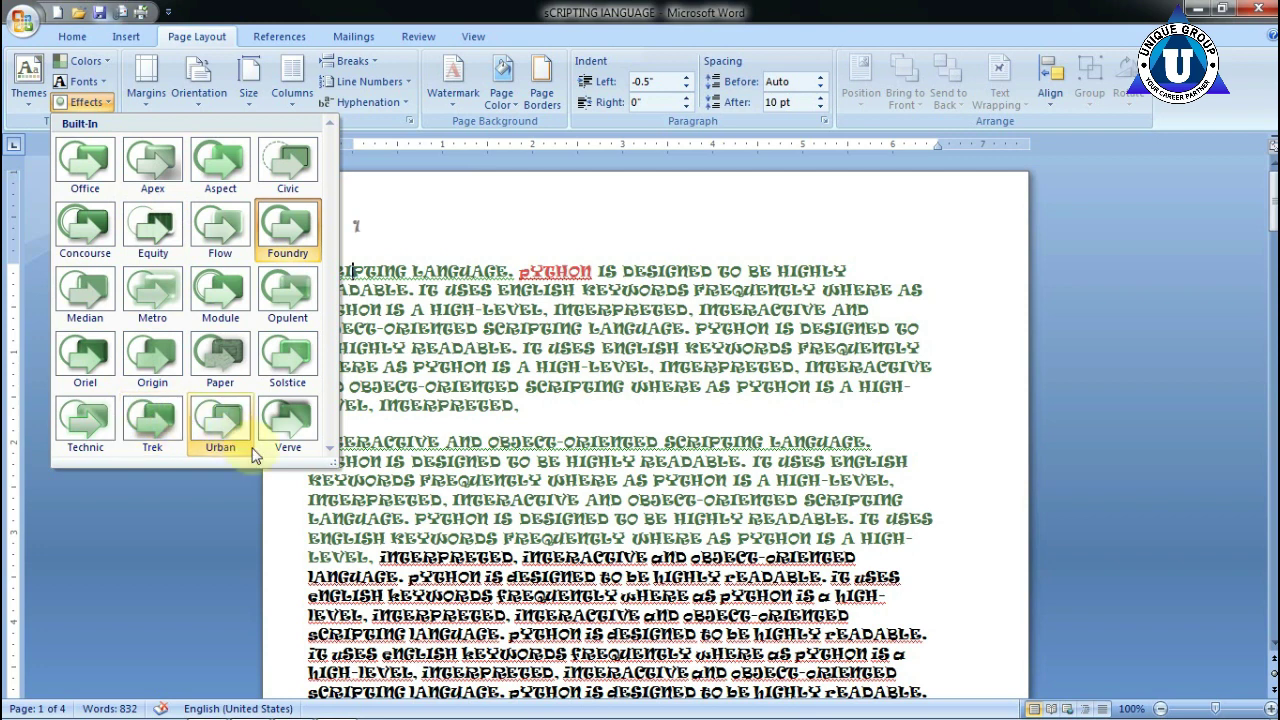
pyautogui.click(290, 399)
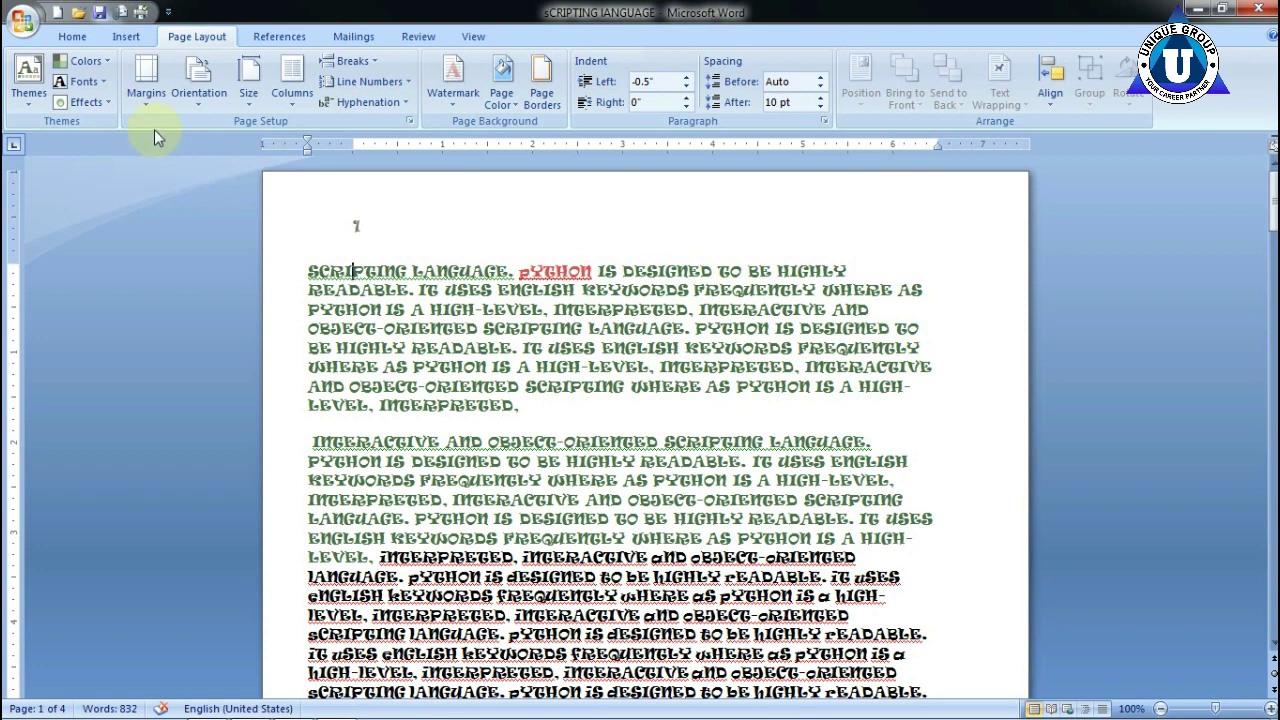
pyautogui.click(88, 104)
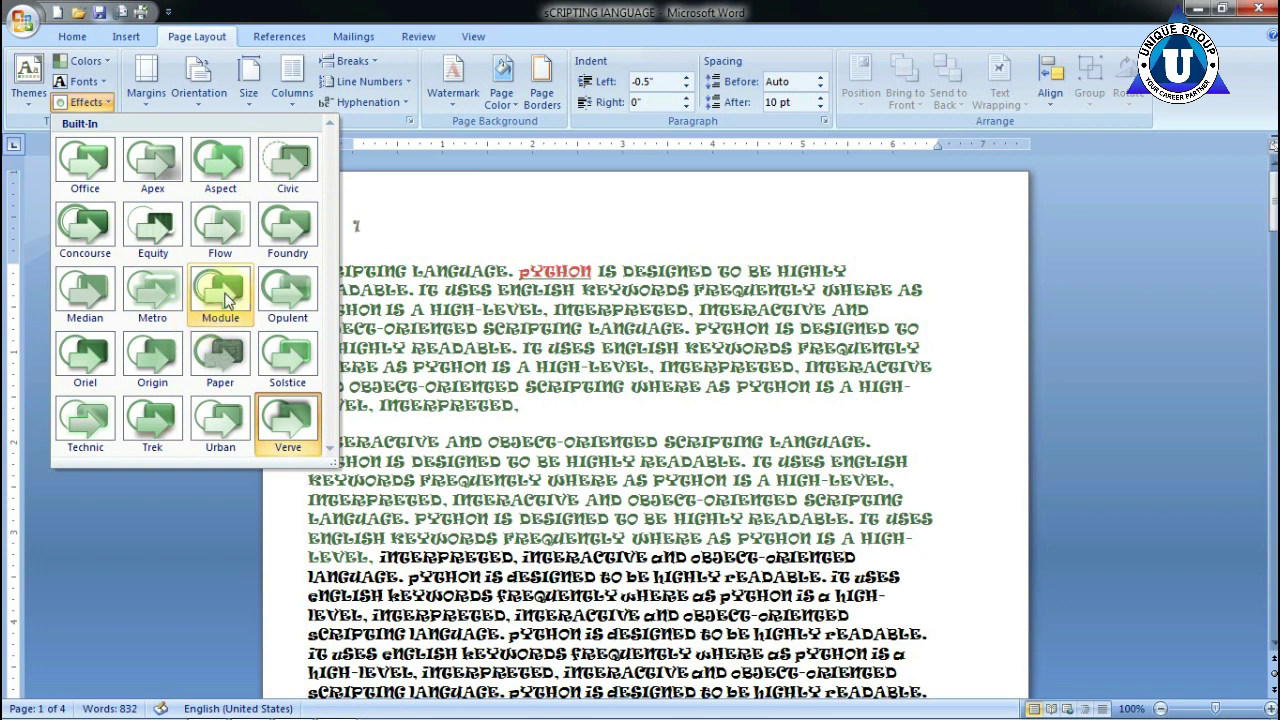
pyautogui.click(380, 307)
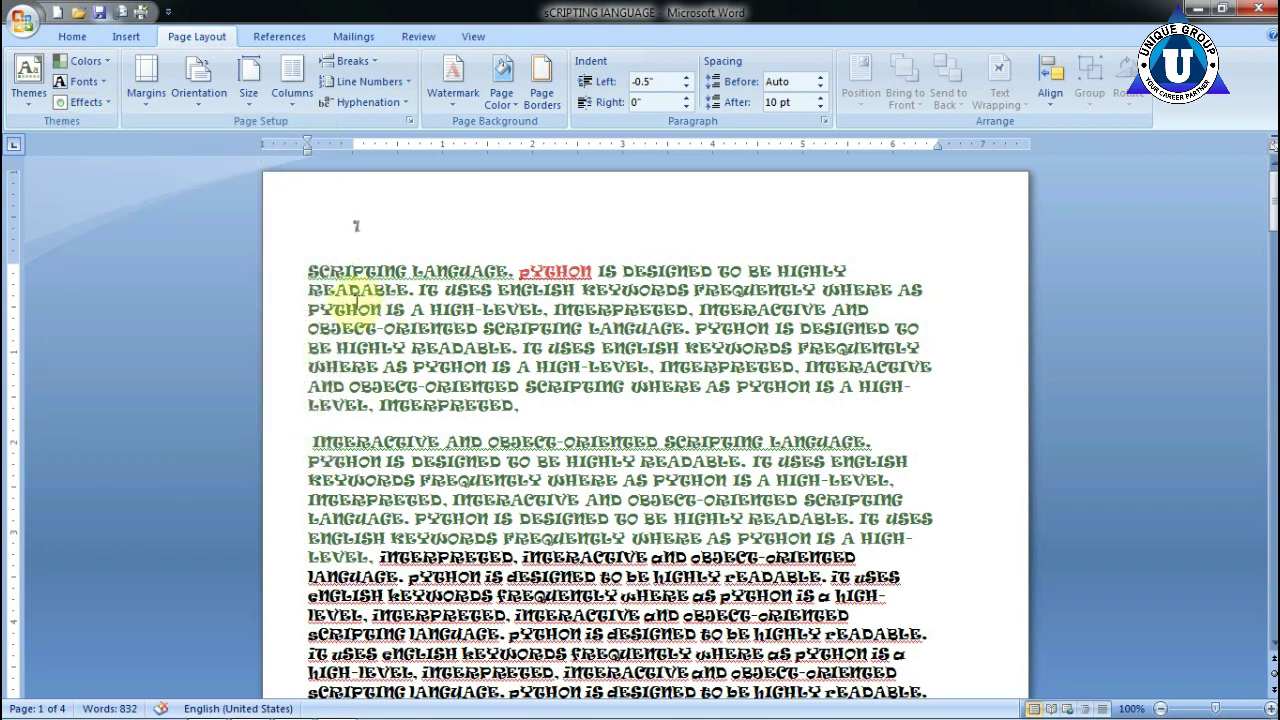
pyautogui.click(148, 106)
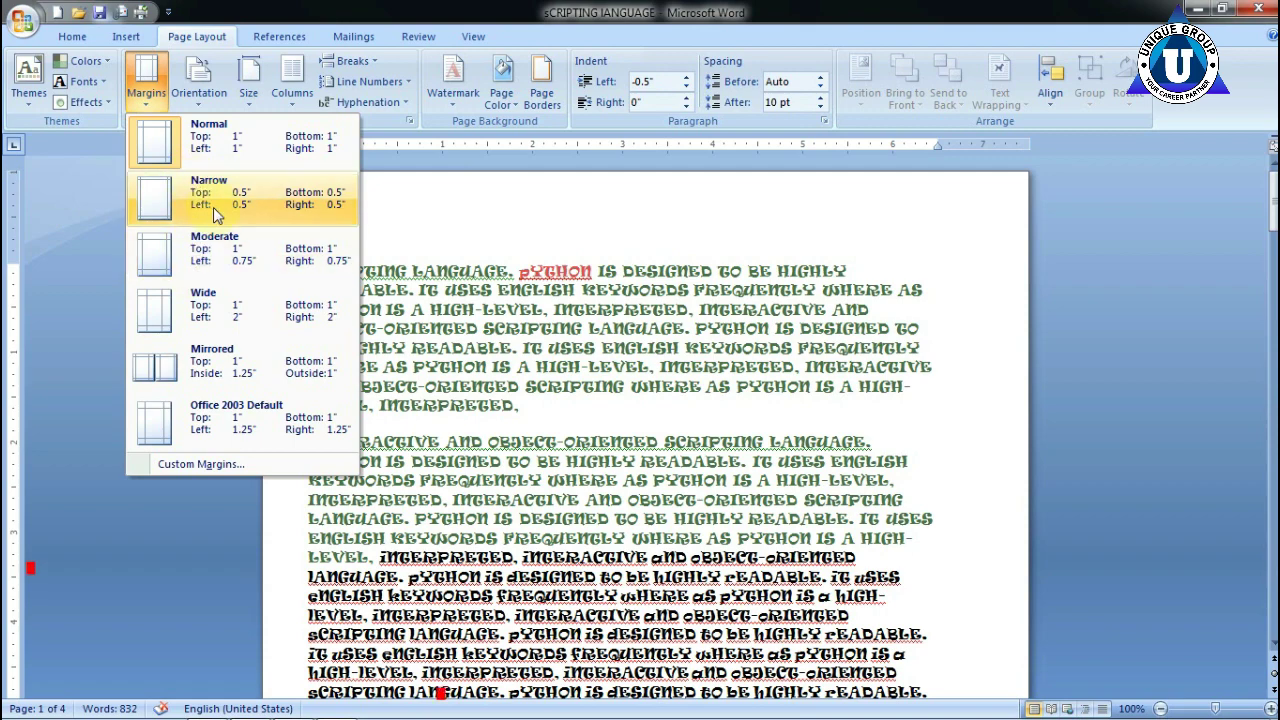
# Apply Narrow margins and select the text from SCRIPTING onto page 2.
pyautogui.click(213, 207)
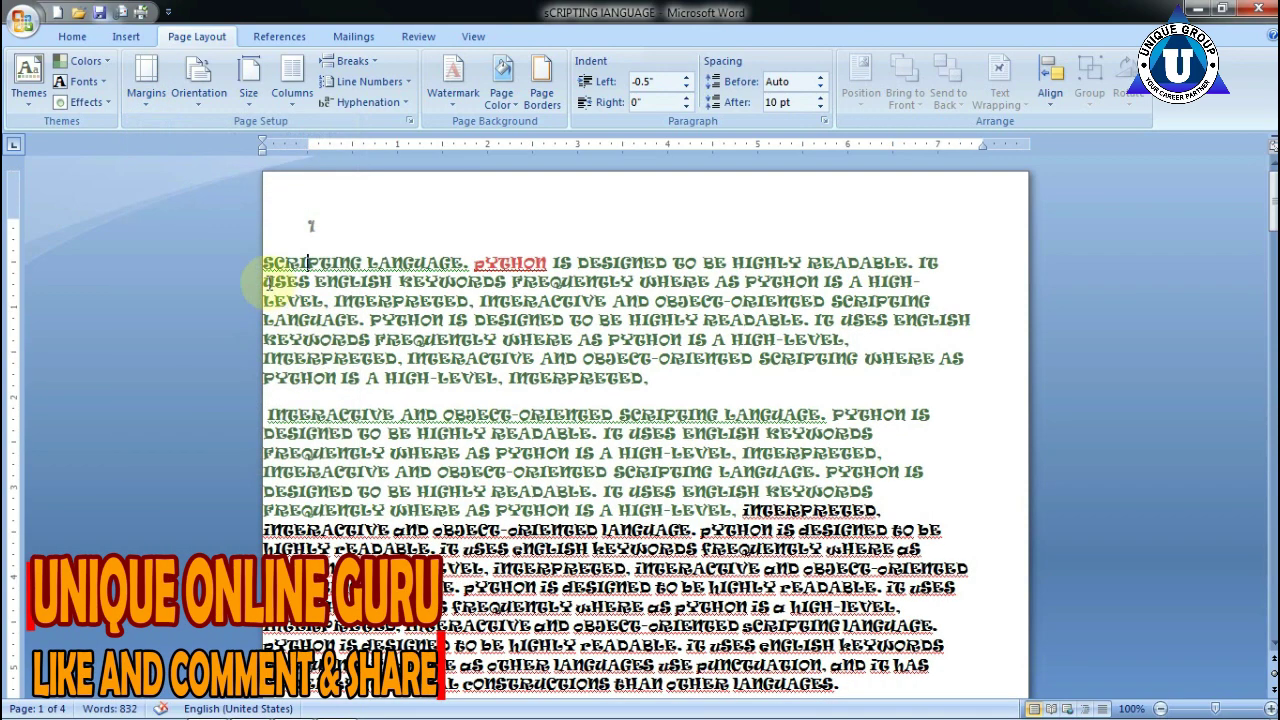
pyautogui.moveTo(263, 260); pyautogui.dragTo(430, 708)
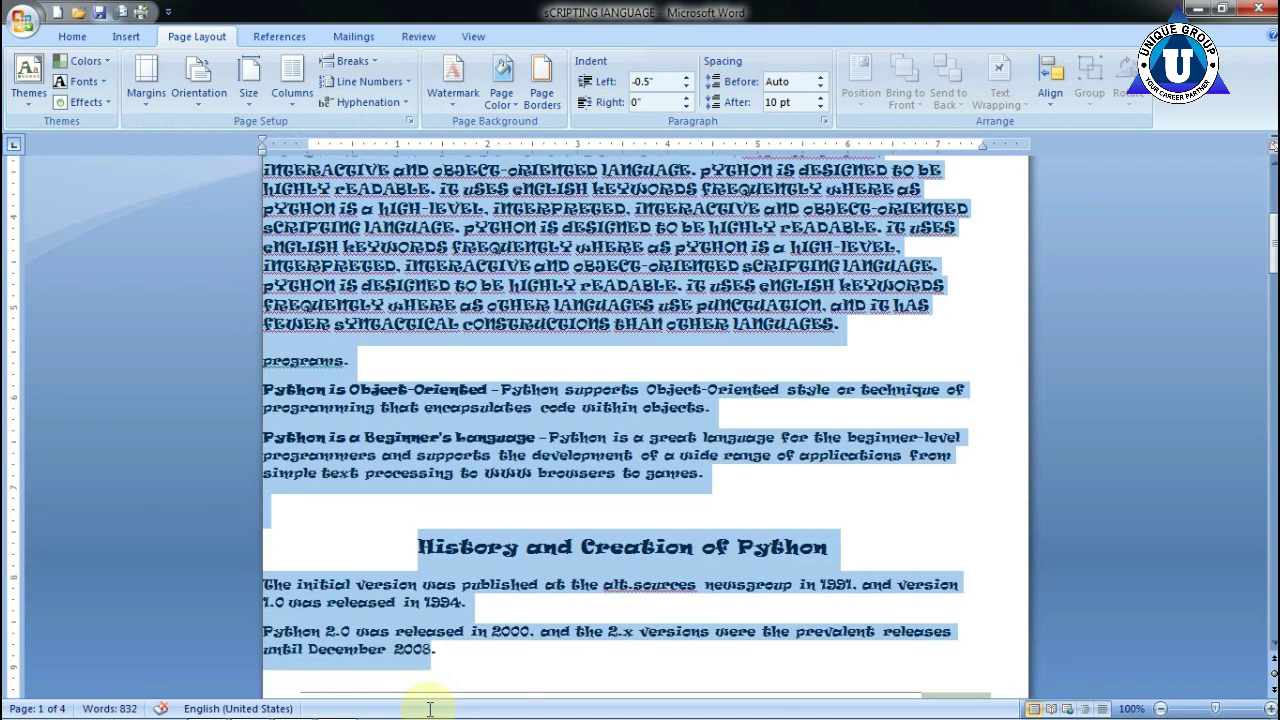
pyautogui.moveTo(430, 708); pyautogui.dragTo(428, 700)
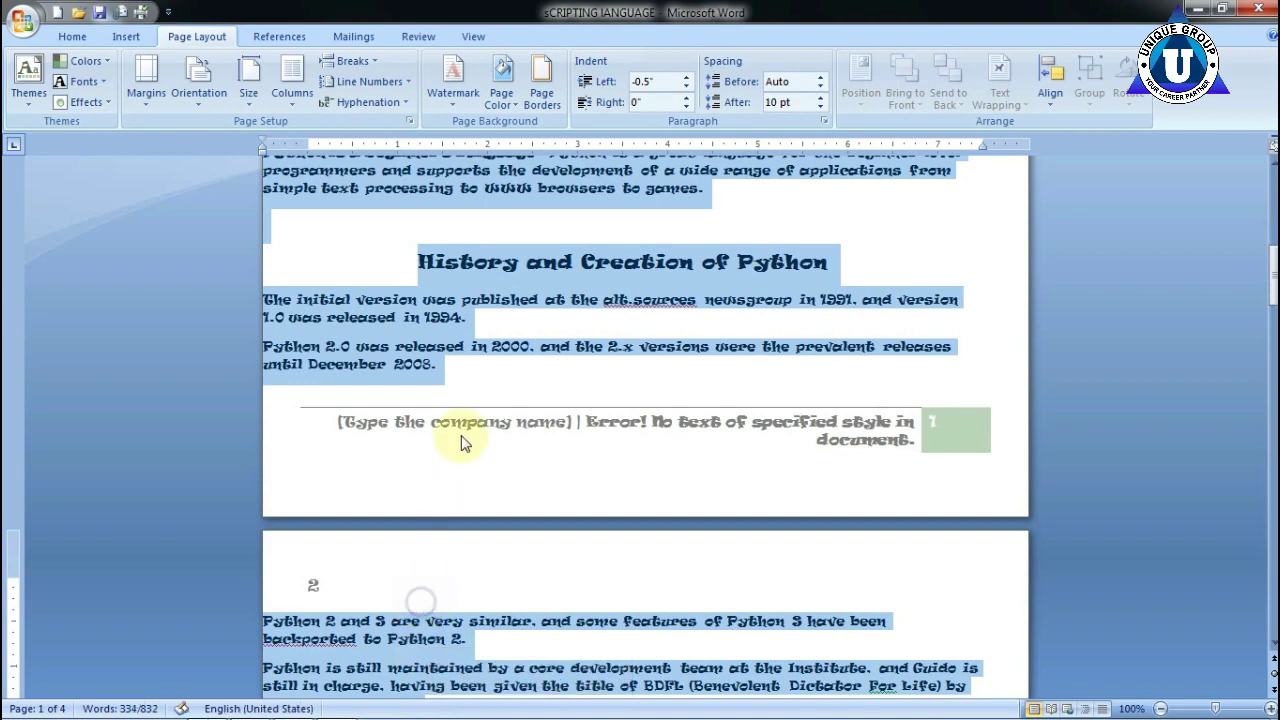
pyautogui.scroll(10, 463, 443)
# Switch to Normal margins and zoom out to 50% to view several pages.
pyautogui.click(157, 102)
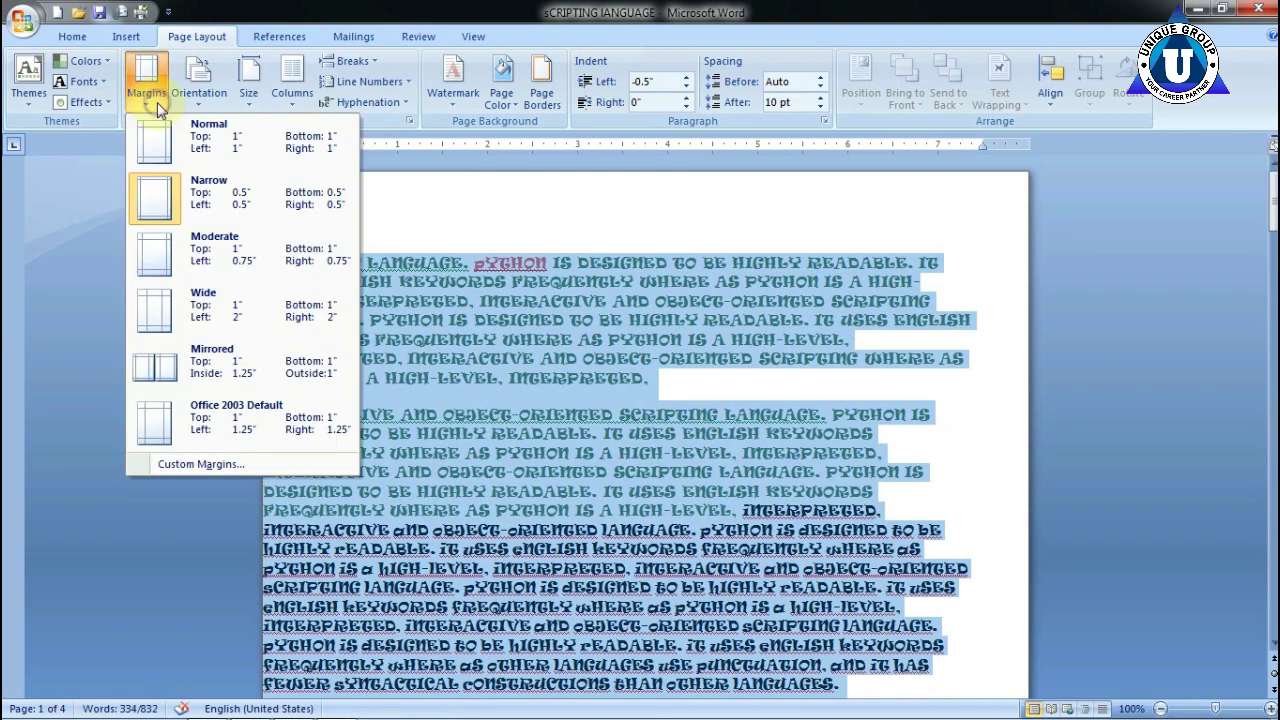
pyautogui.click(155, 140)
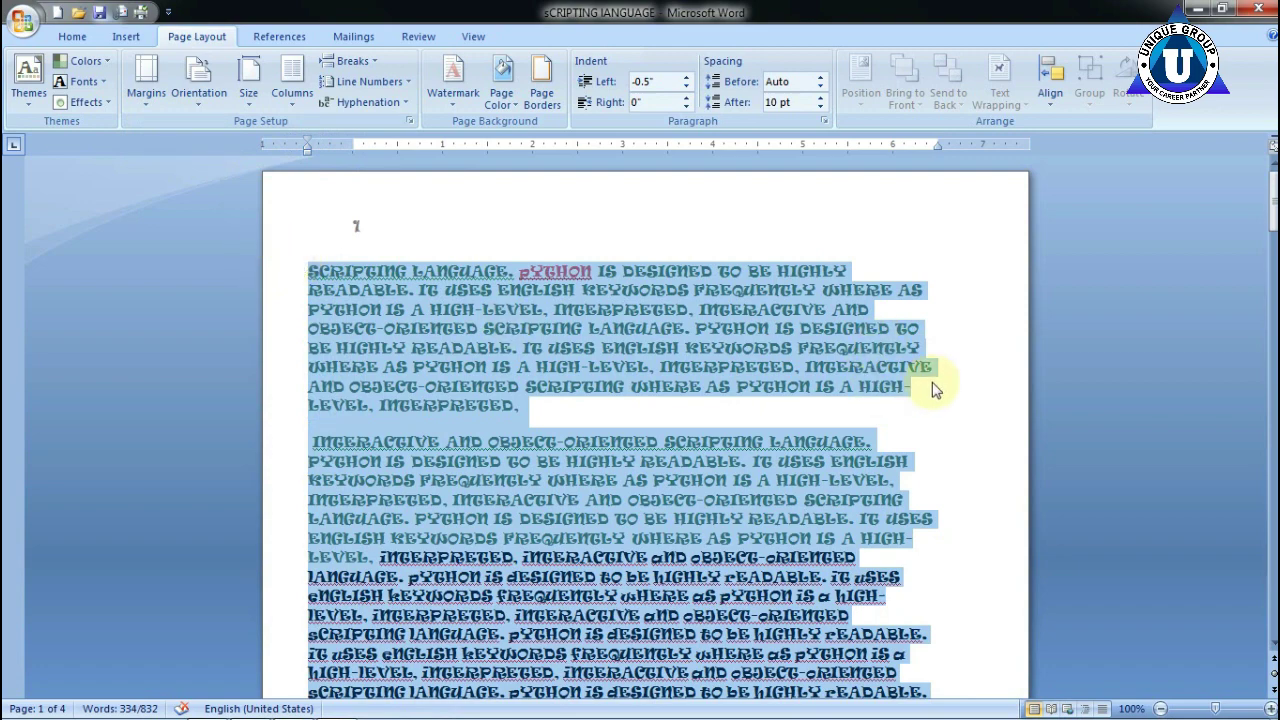
pyautogui.scroll(-10, 540, 538)
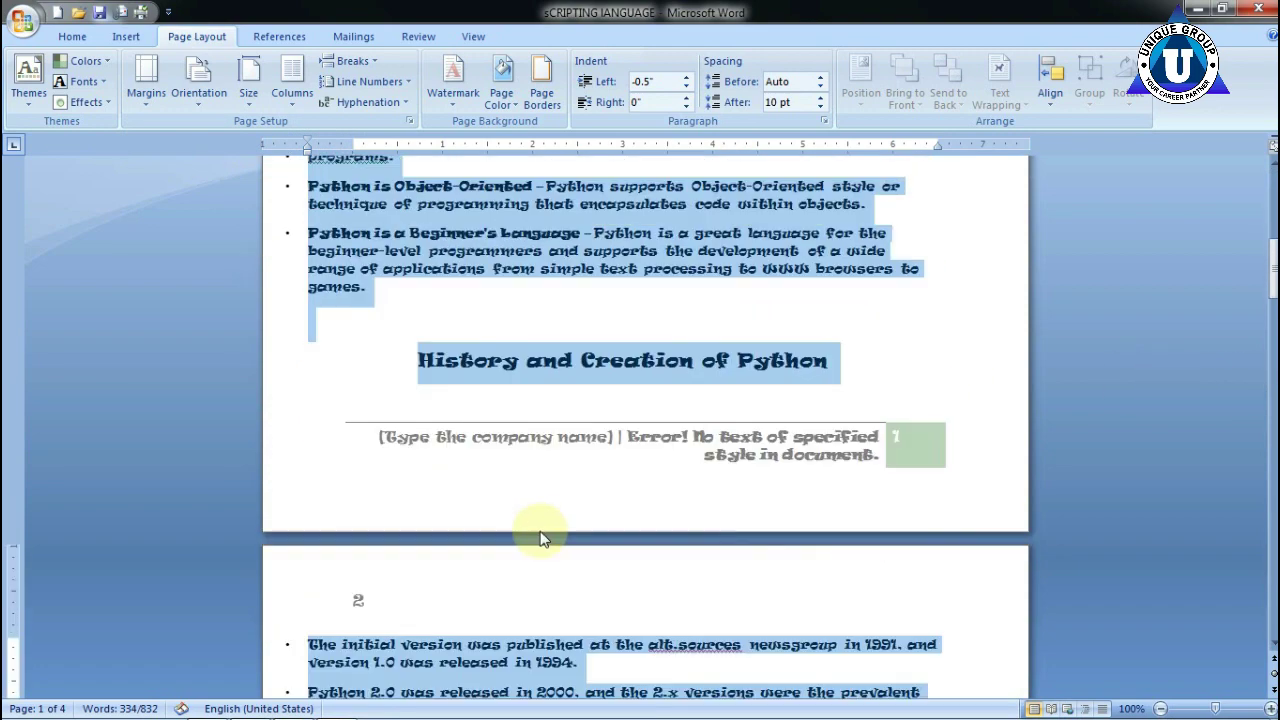
pyautogui.scroll(5, 537, 523)
pyautogui.scroll(3, 500, 308)
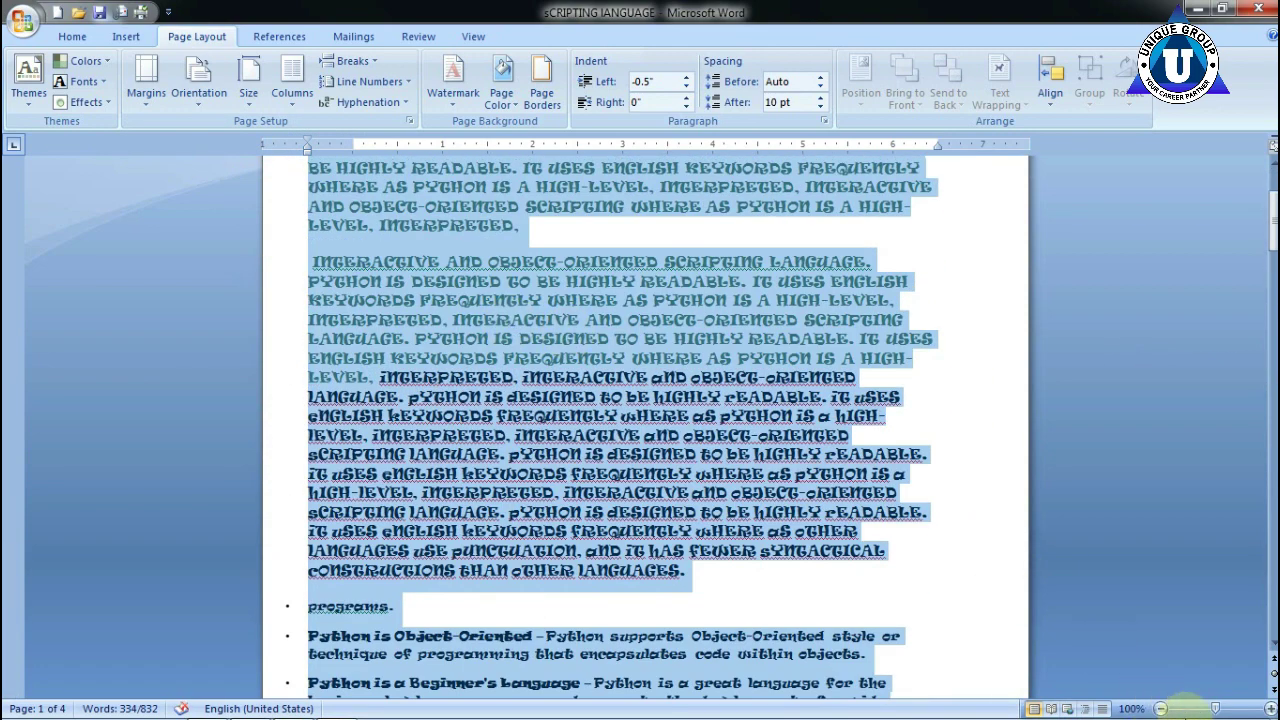
pyautogui.click(1160, 708)
pyautogui.click(1160, 708)
pyautogui.click(1160, 708)
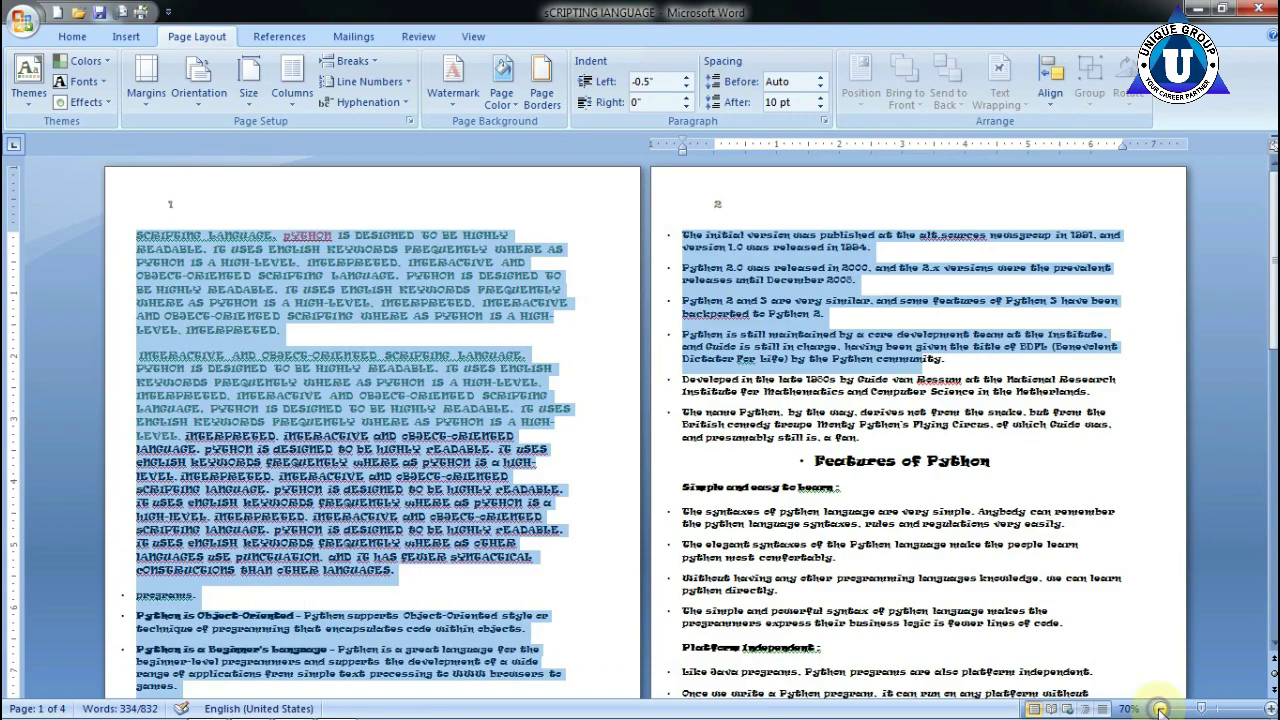
pyautogui.click(1160, 708)
pyautogui.click(1160, 708)
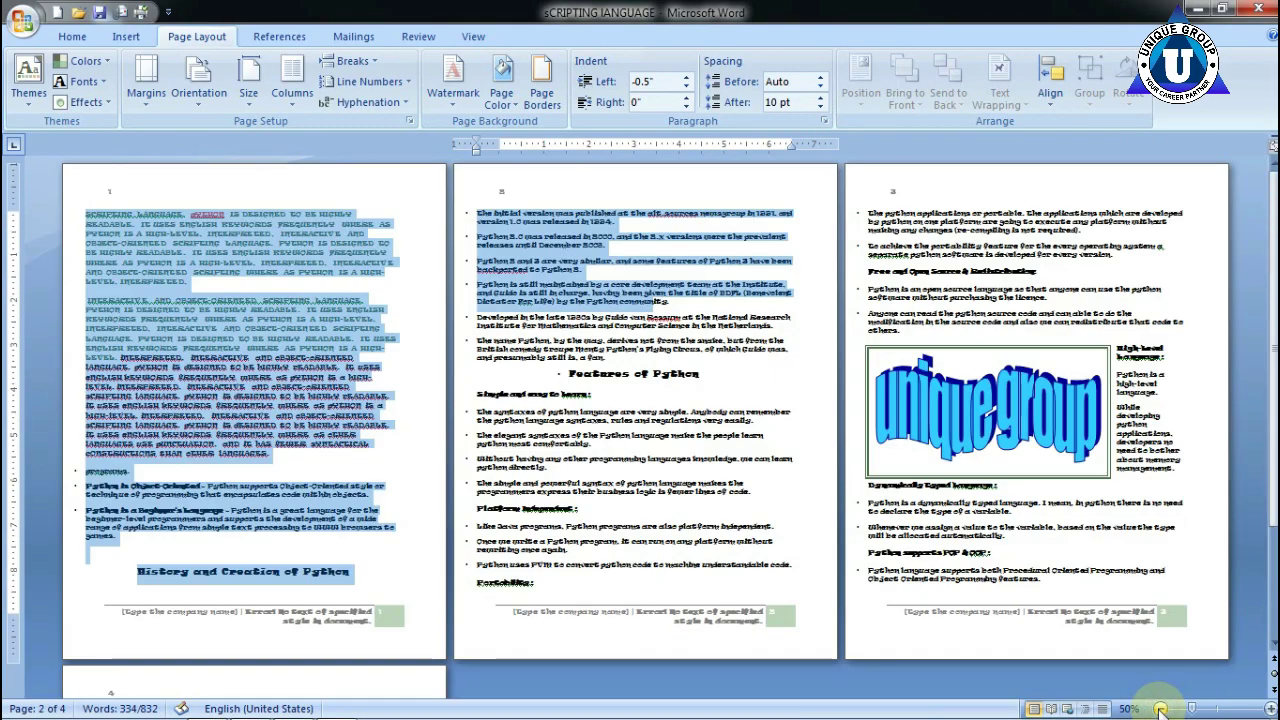
pyautogui.click(350, 550)
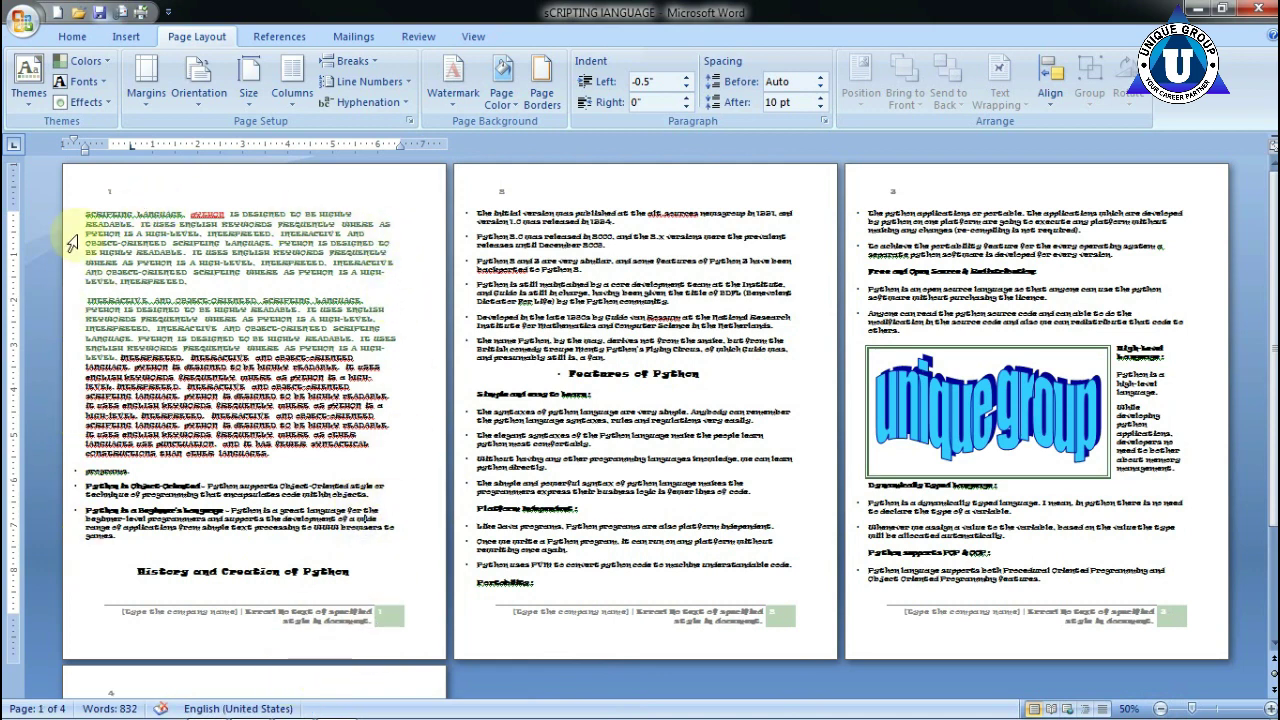
# Apply Wide margins and zoom back in to 90%.
pyautogui.click(145, 85)
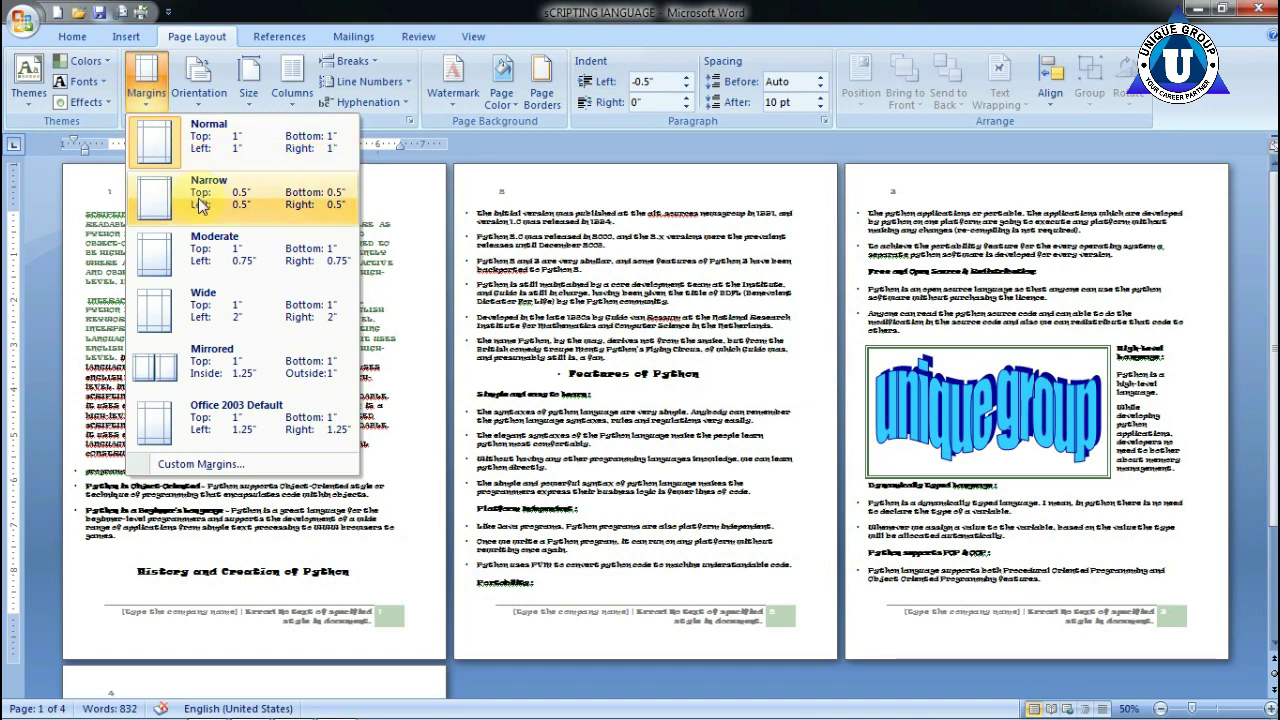
pyautogui.click(237, 320)
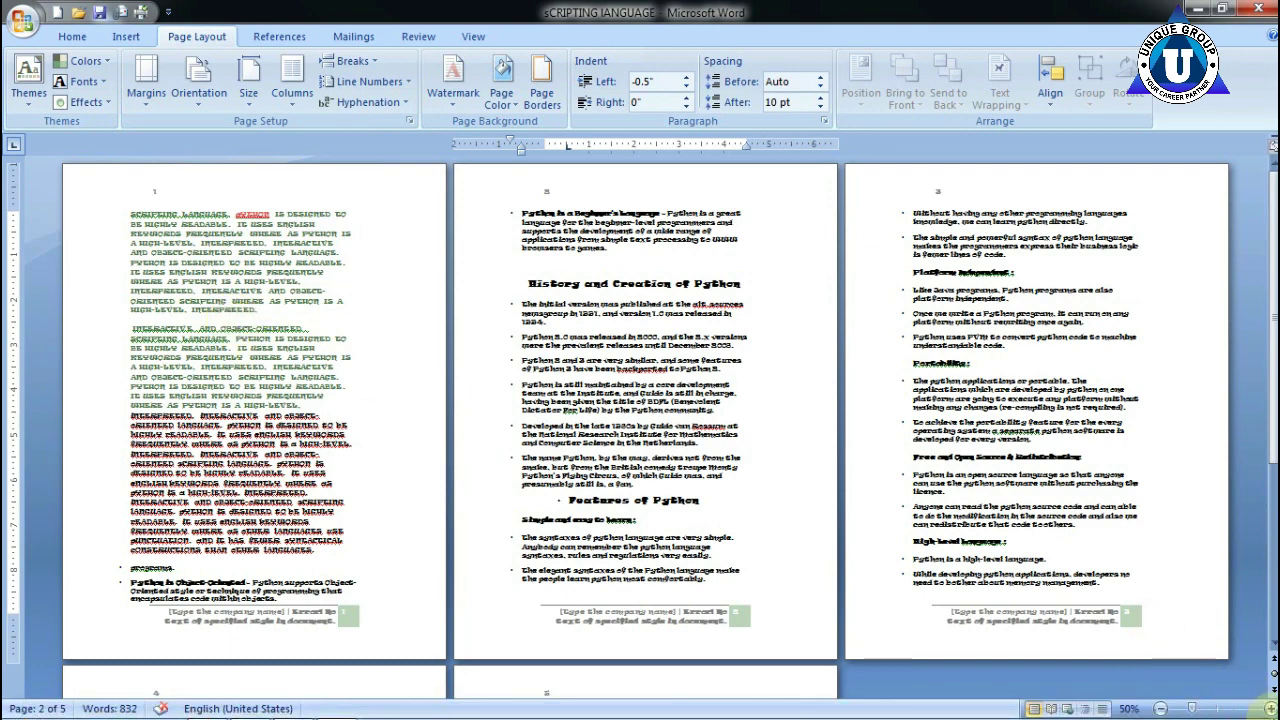
pyautogui.click(1262, 707)
pyautogui.click(1262, 707)
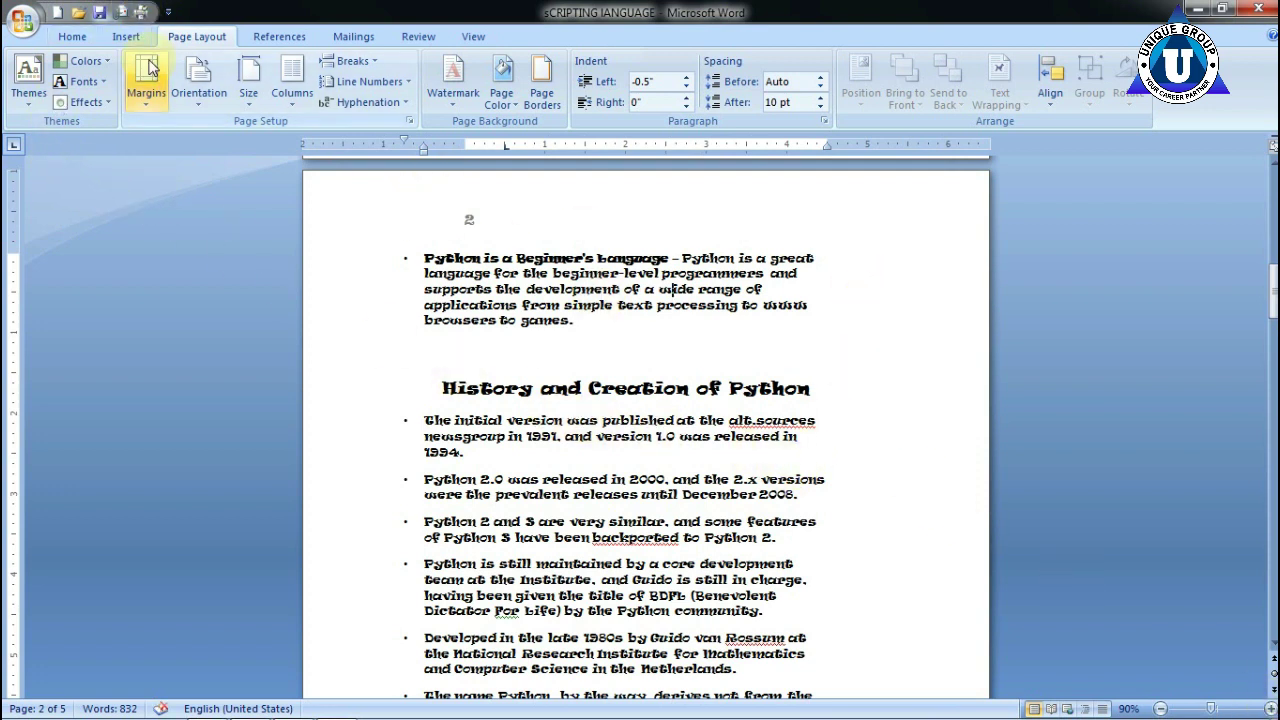
# In Custom Margins, set Top, Bottom, Left, Right and Gutter to 0, with gutter at Top.
pyautogui.click(146, 78)
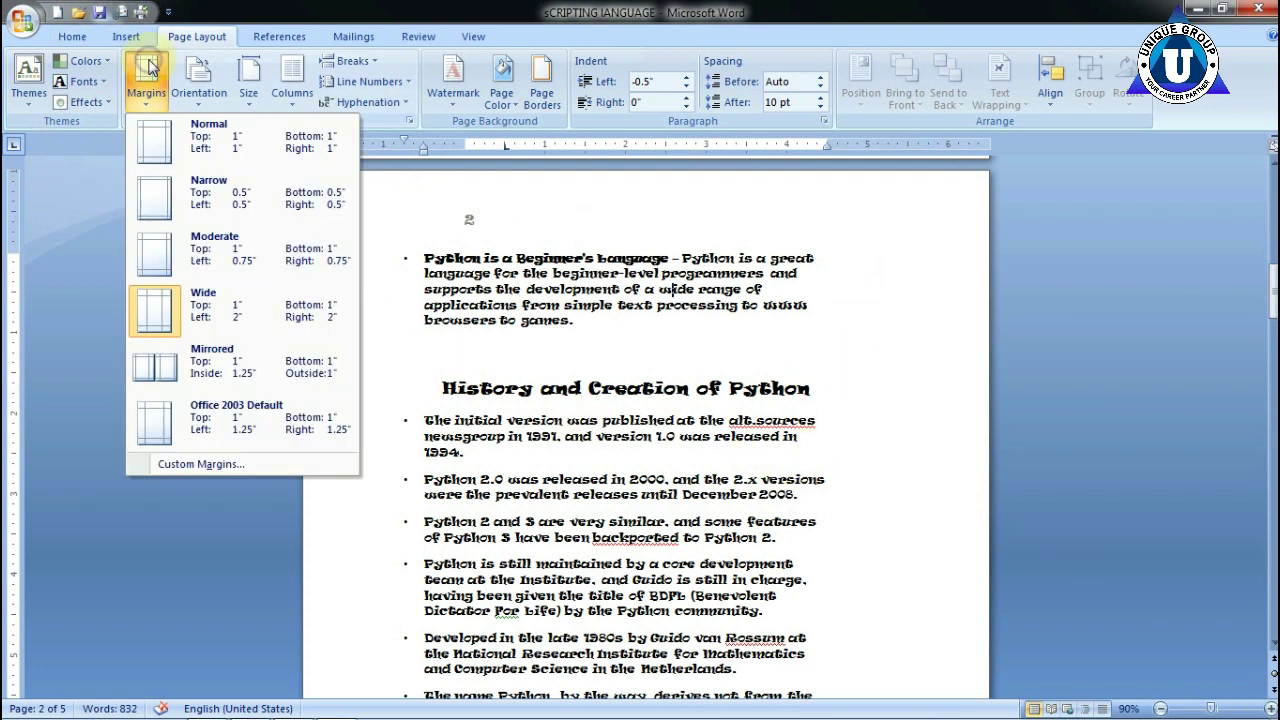
pyautogui.click(205, 463)
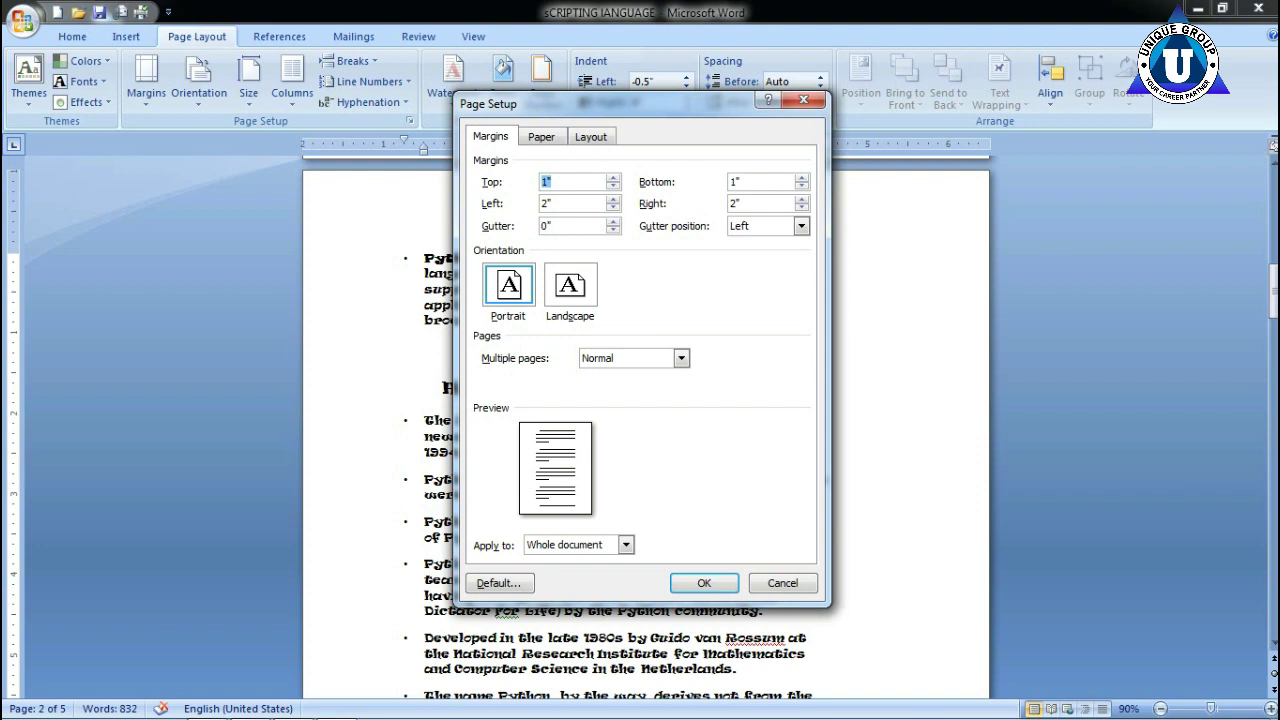
pyautogui.write('0\t0\t0\t')
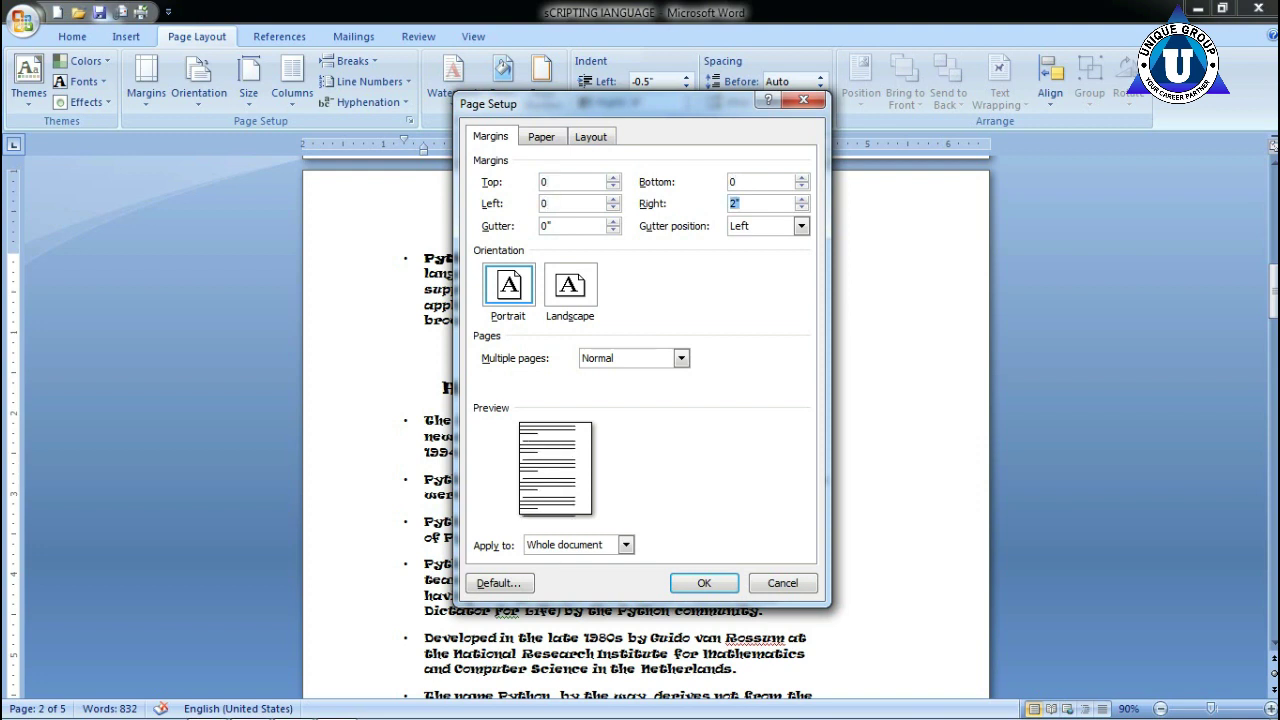
pyautogui.write('0\t0')
pyautogui.press('Tab')
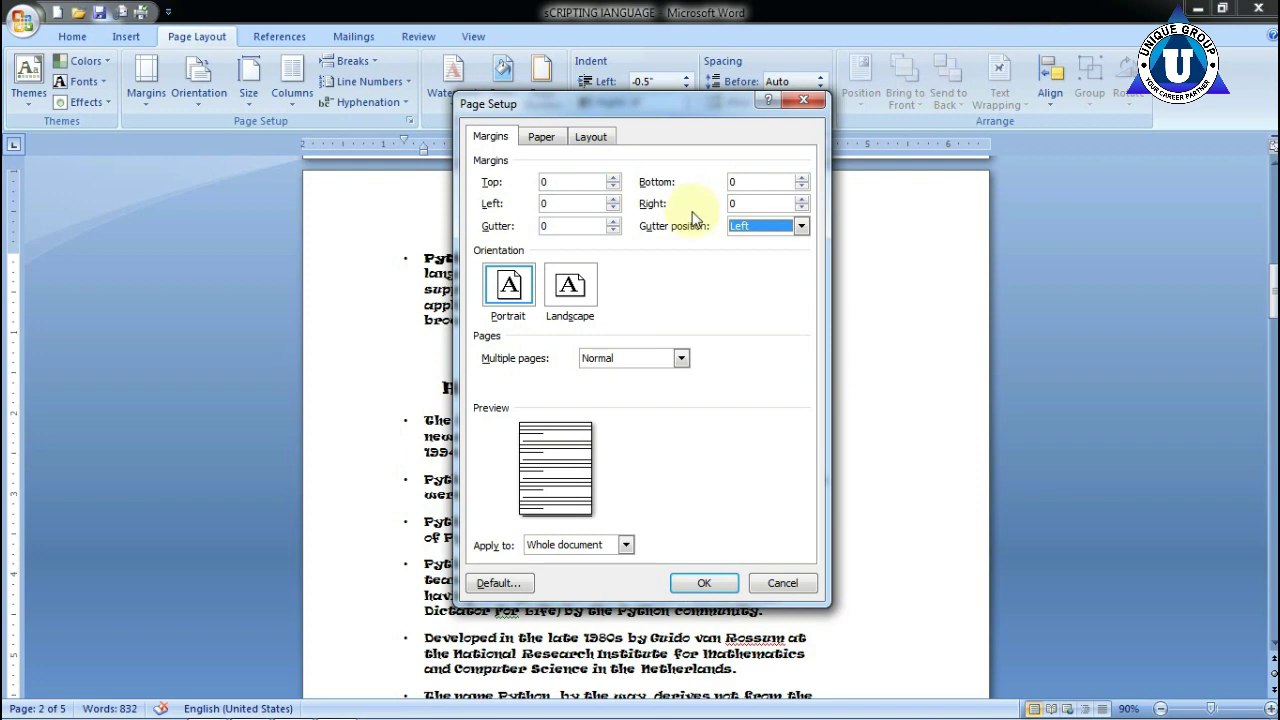
pyautogui.click(752, 228)
pyautogui.click(742, 258)
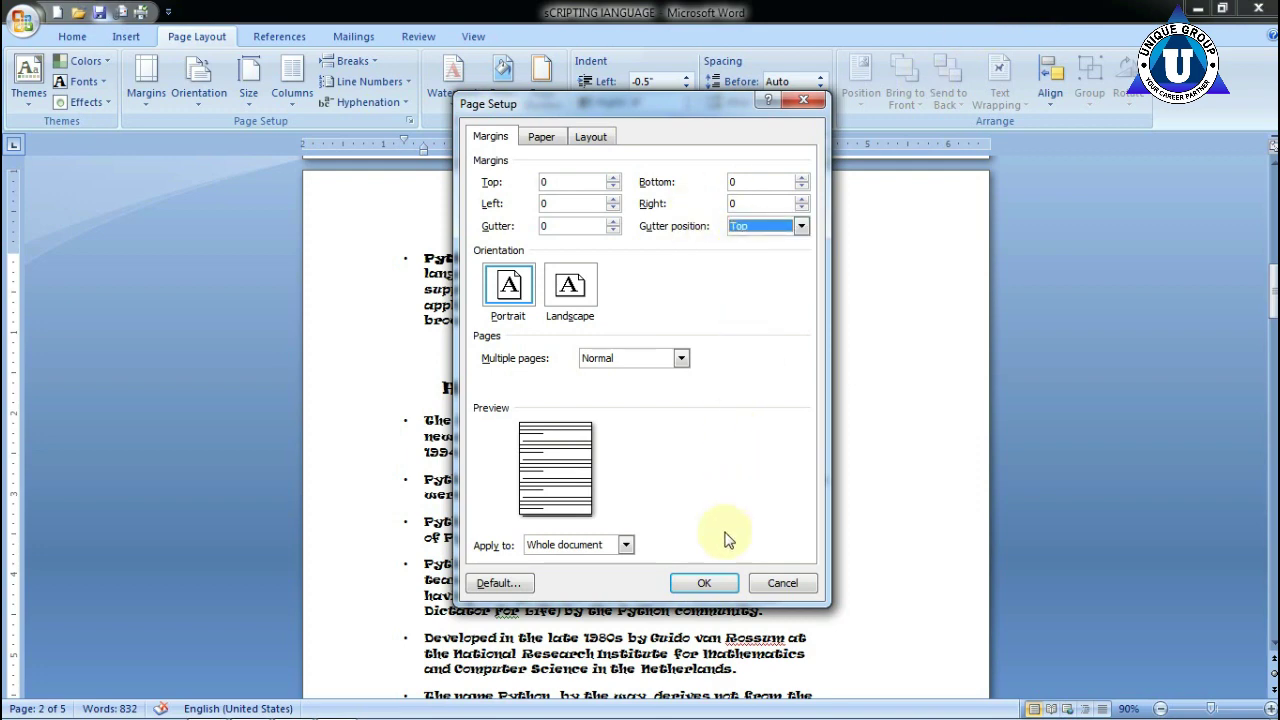
pyautogui.click(704, 582)
pyautogui.scroll(5, 660, 450)
pyautogui.scroll(5, 643, 383)
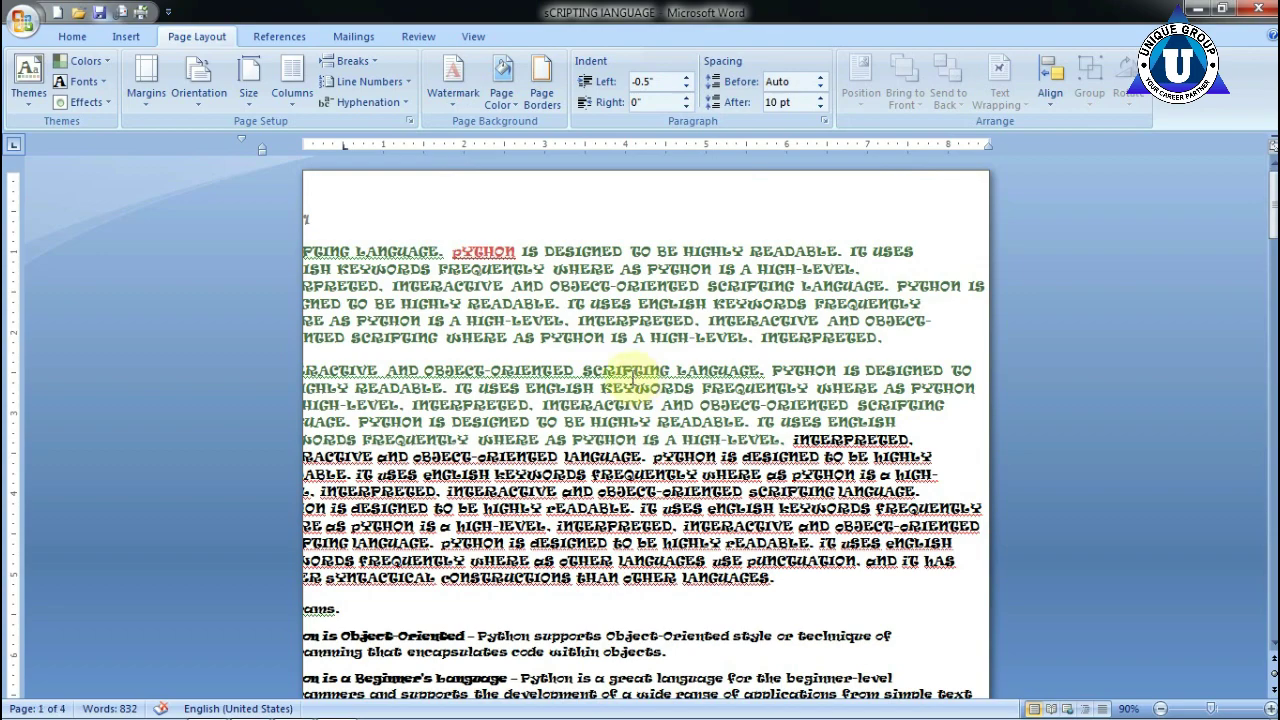
# Return to the Page Layout tab and open the Orientation dropdown.
pyautogui.scroll(-5, 632, 375)
pyautogui.scroll(-5, 632, 378)
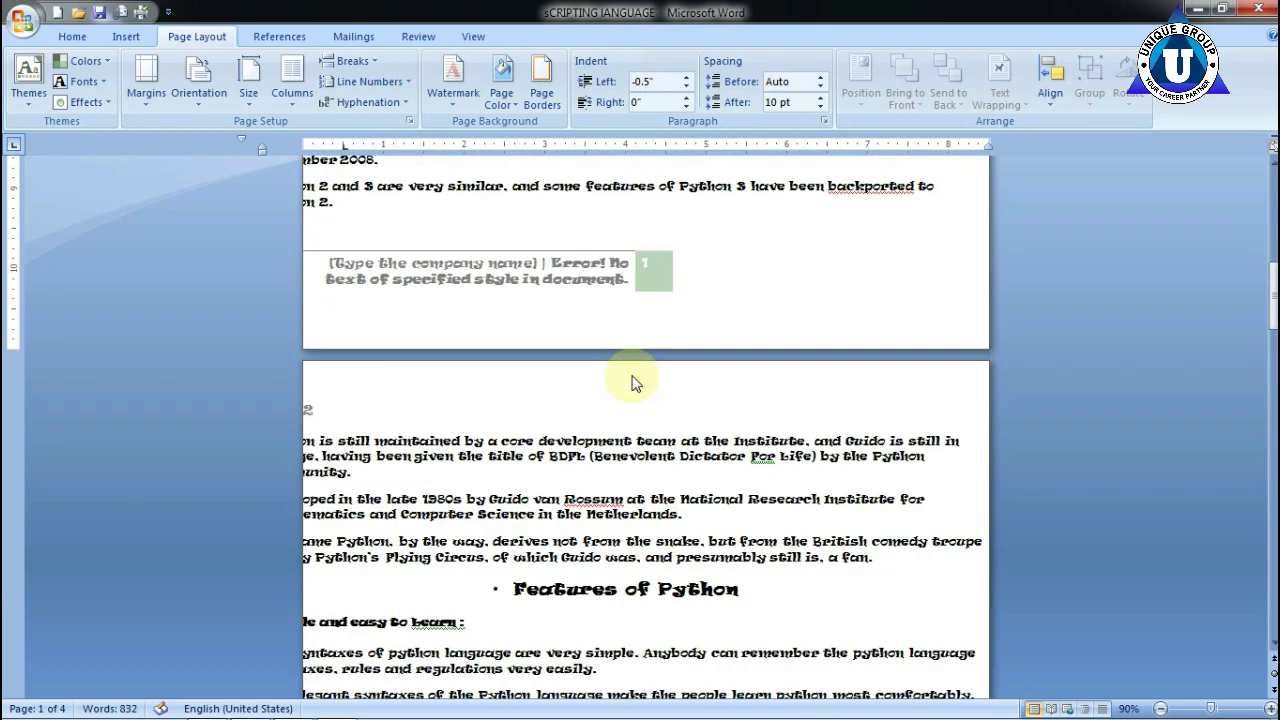
pyautogui.scroll(-5, 630, 378)
pyautogui.scroll(-5, 628, 375)
pyautogui.scroll(7, 628, 375)
pyautogui.scroll(6, 628, 360)
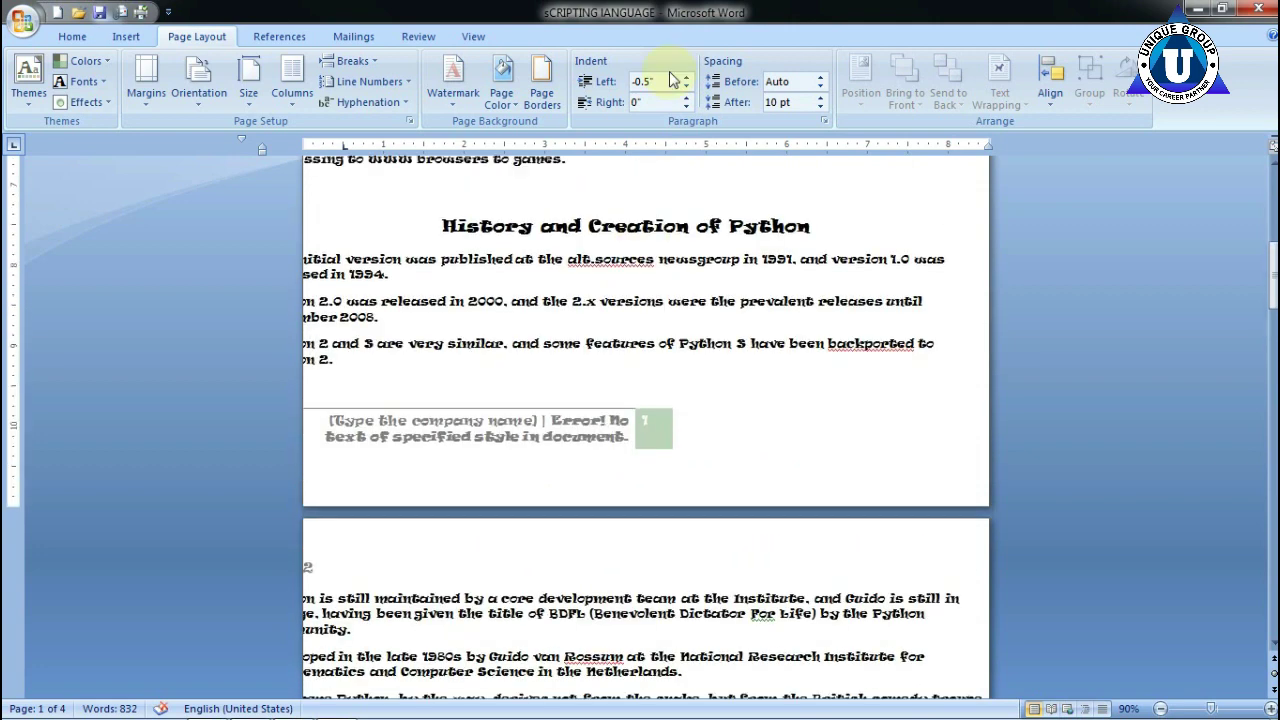
pyautogui.scroll(1, 650, 80)
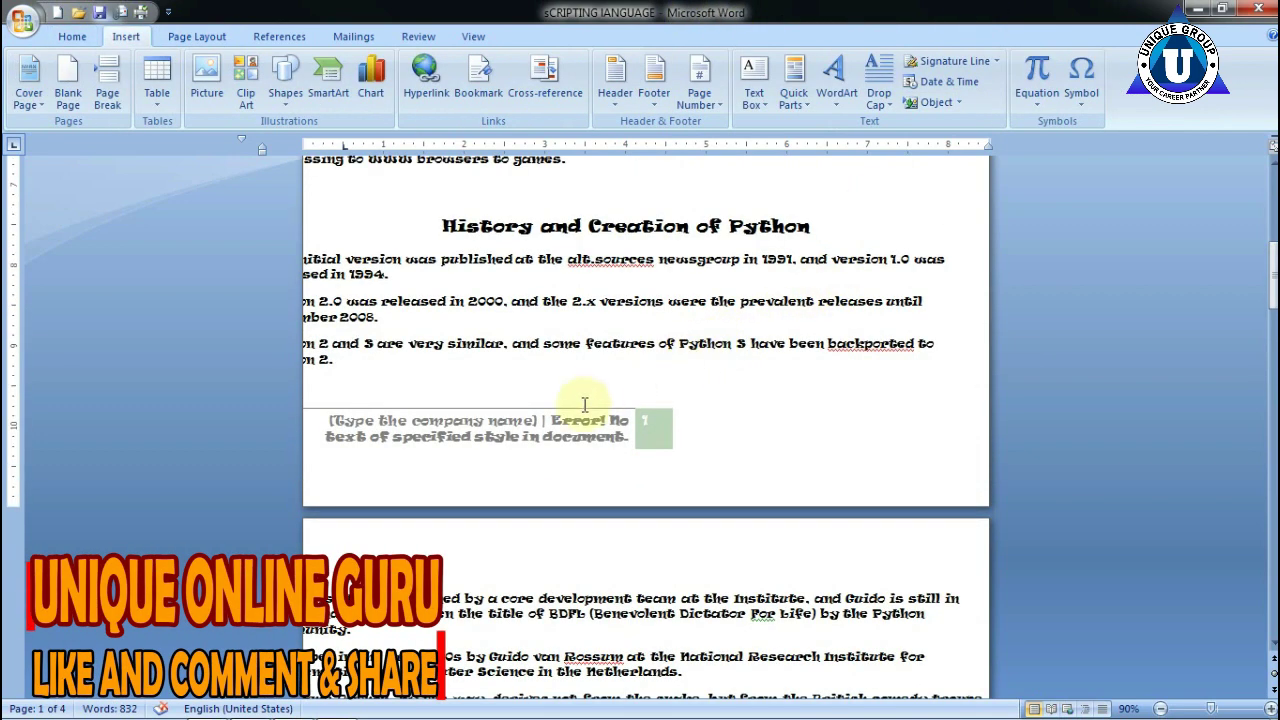
pyautogui.scroll(3, 432, 403)
pyautogui.scroll(2, 432, 403)
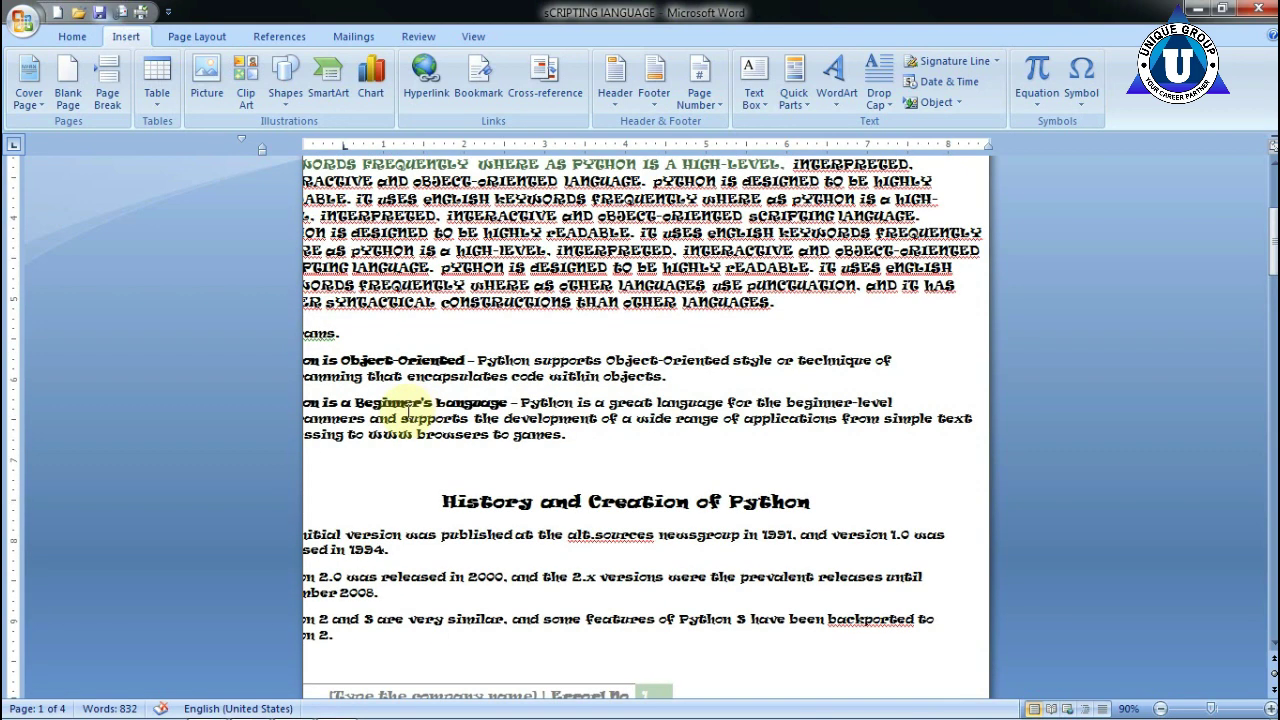
pyautogui.click(178, 38)
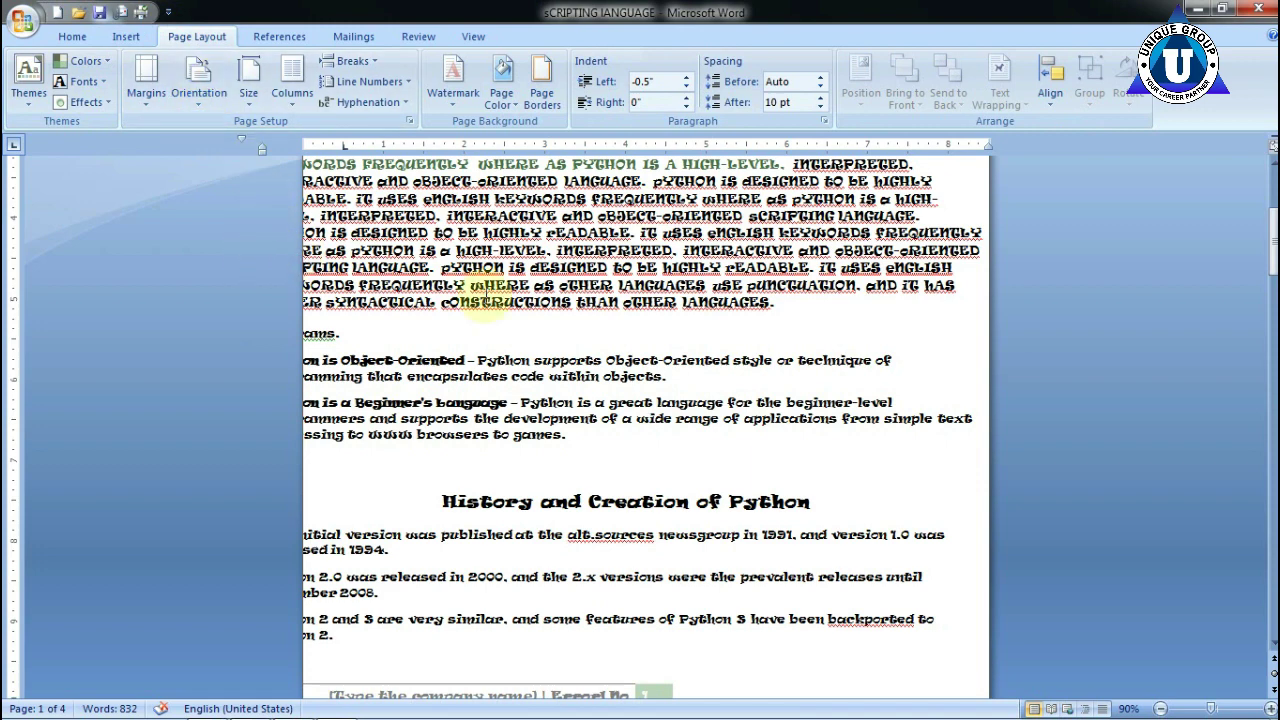
pyautogui.scroll(5, 485, 295)
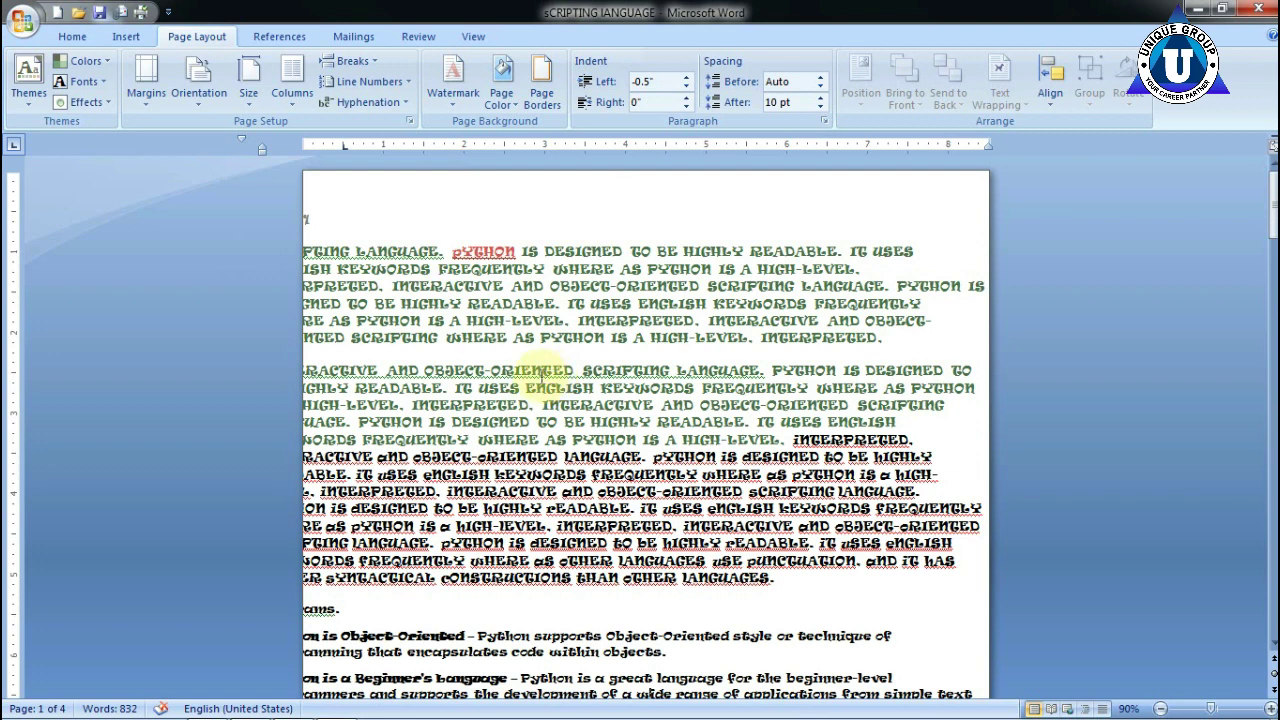
pyautogui.click(212, 100)
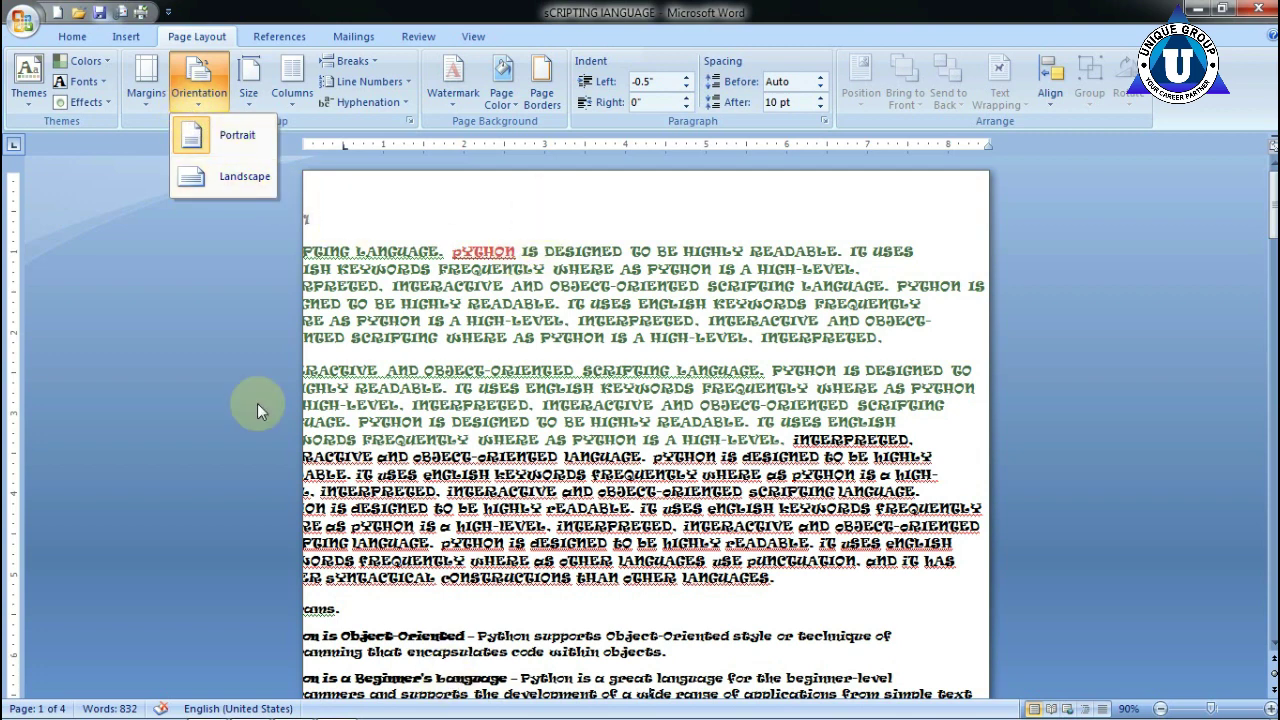
# Turn the document's pages to Landscape orientation.
pyautogui.click(238, 180)
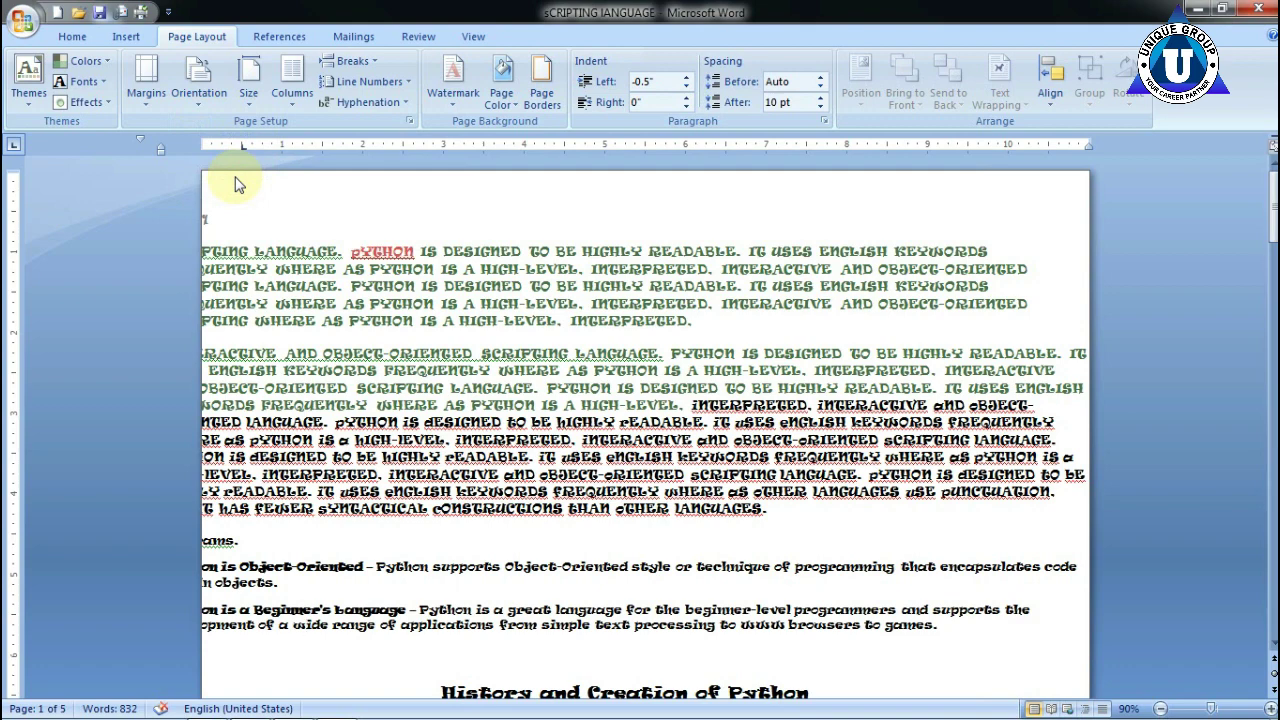
pyautogui.scroll(-6, 300, 190)
pyautogui.scroll(-3, 450, 200)
pyautogui.scroll(6, 508, 213)
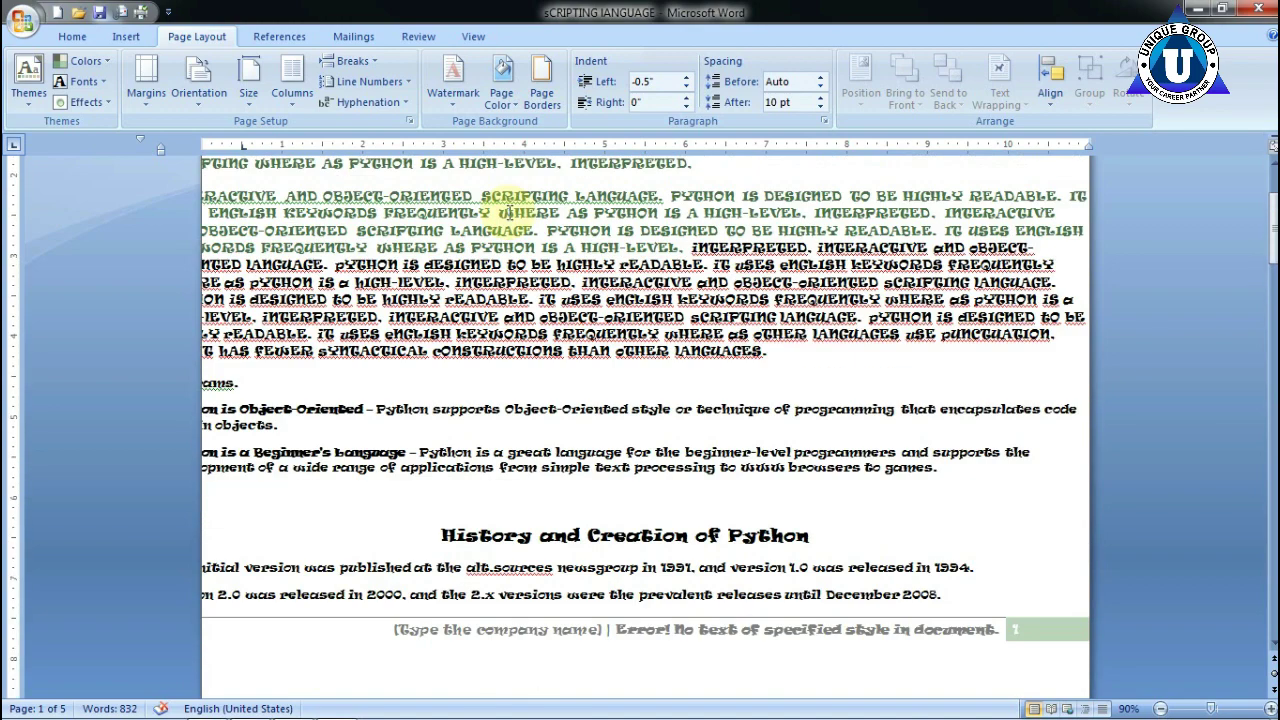
pyautogui.scroll(3, 508, 213)
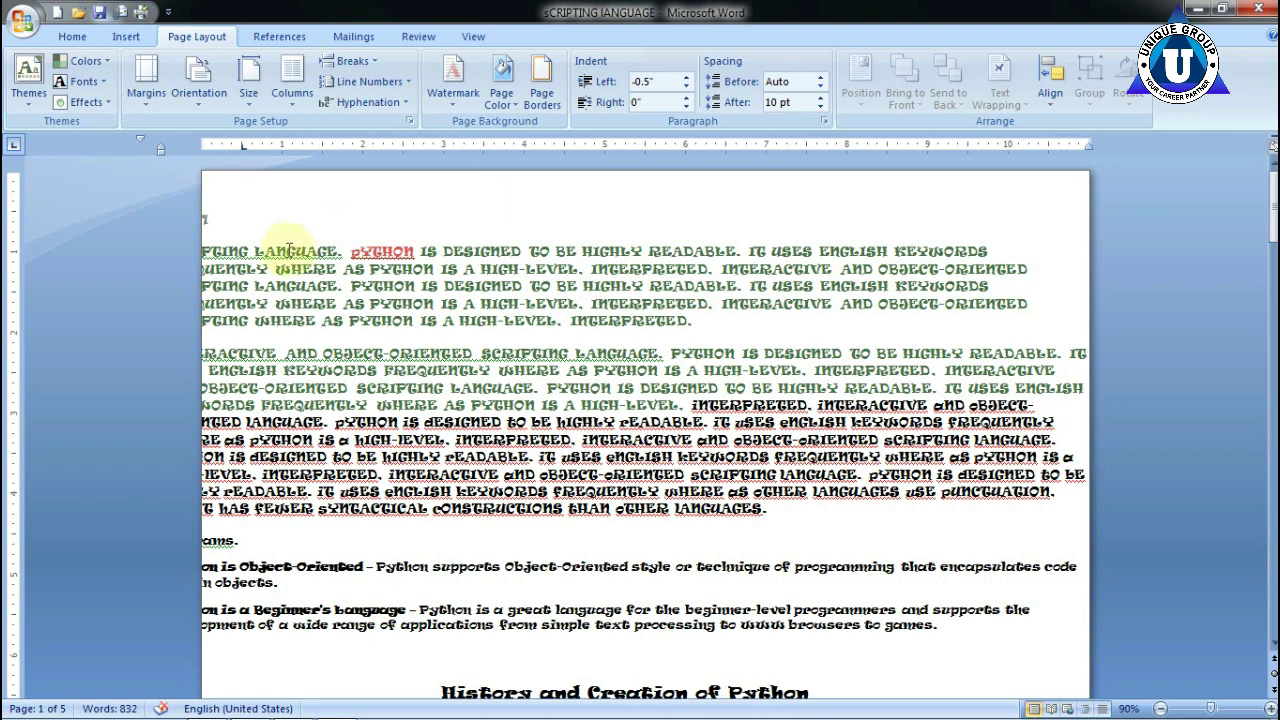
# Set the paper size to A4 and zoom out to view several pages.
pyautogui.click(200, 90)
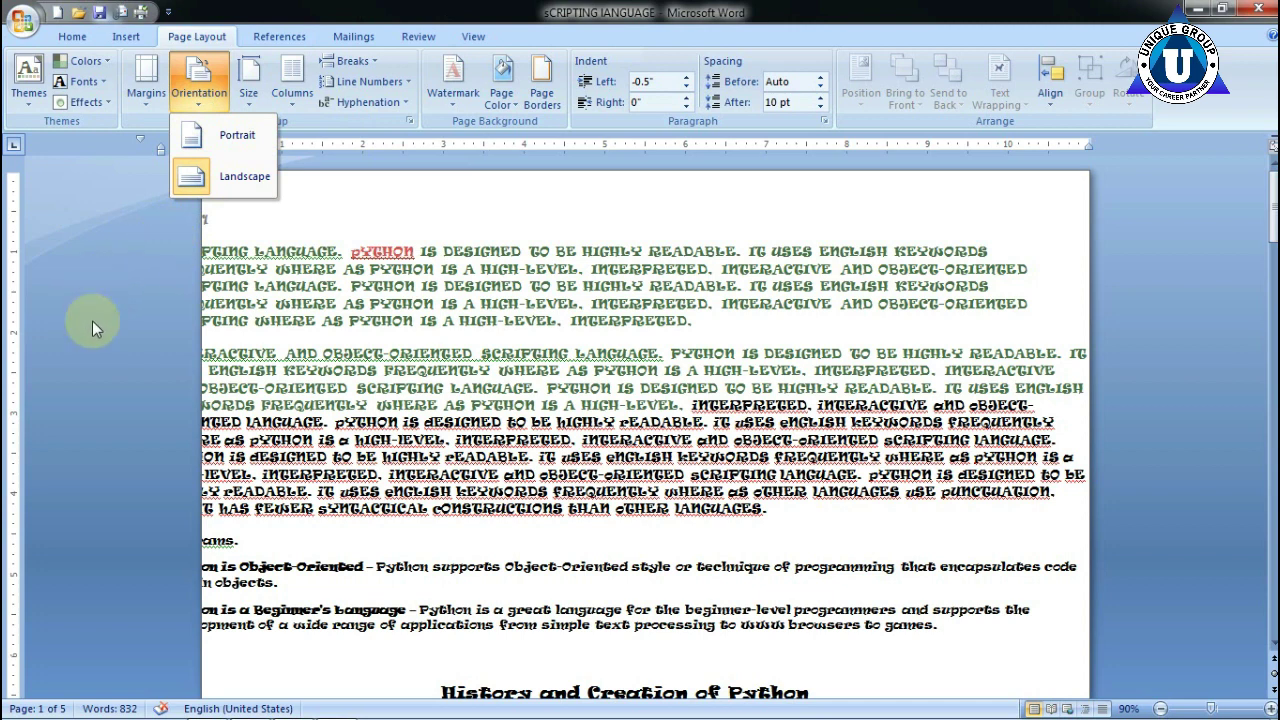
pyautogui.click(249, 94)
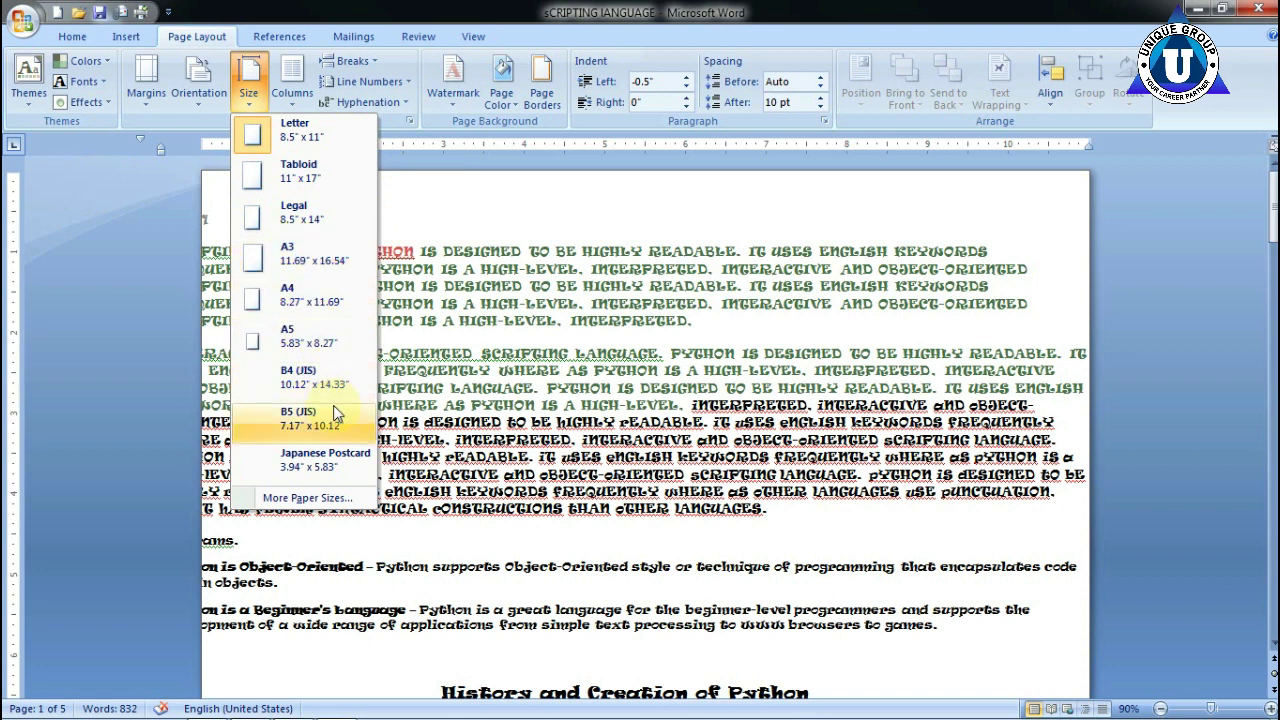
pyautogui.click(330, 300)
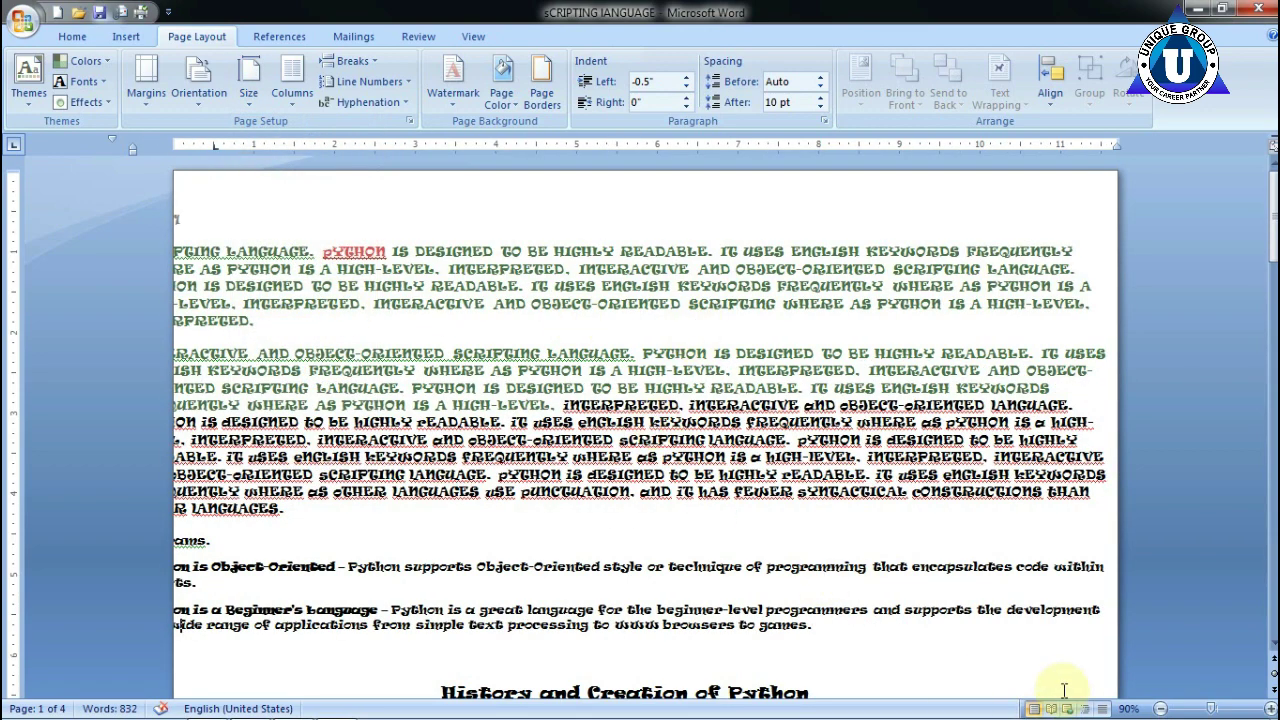
pyautogui.click(1160, 708)
# Zoom out further and switch the pages back to Portrait orientation.
pyautogui.click(1160, 708)
pyautogui.click(1160, 708)
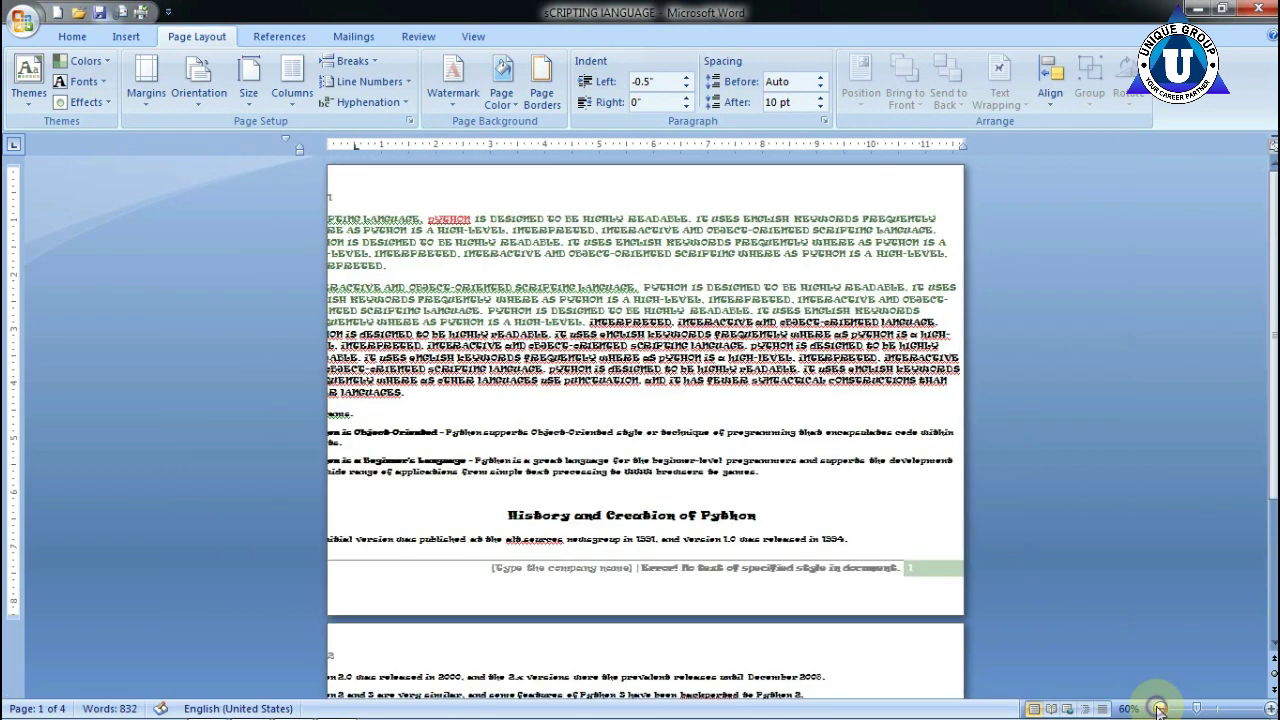
pyautogui.click(1160, 708)
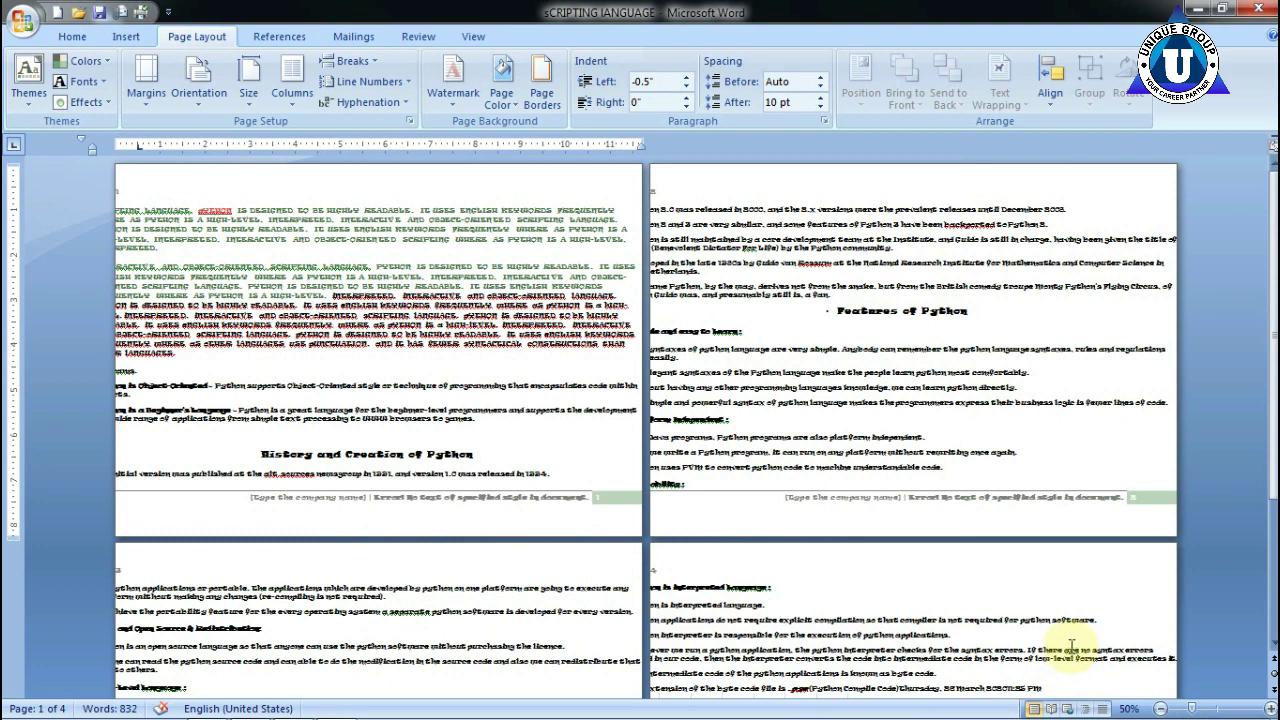
pyautogui.click(126, 36)
pyautogui.click(197, 36)
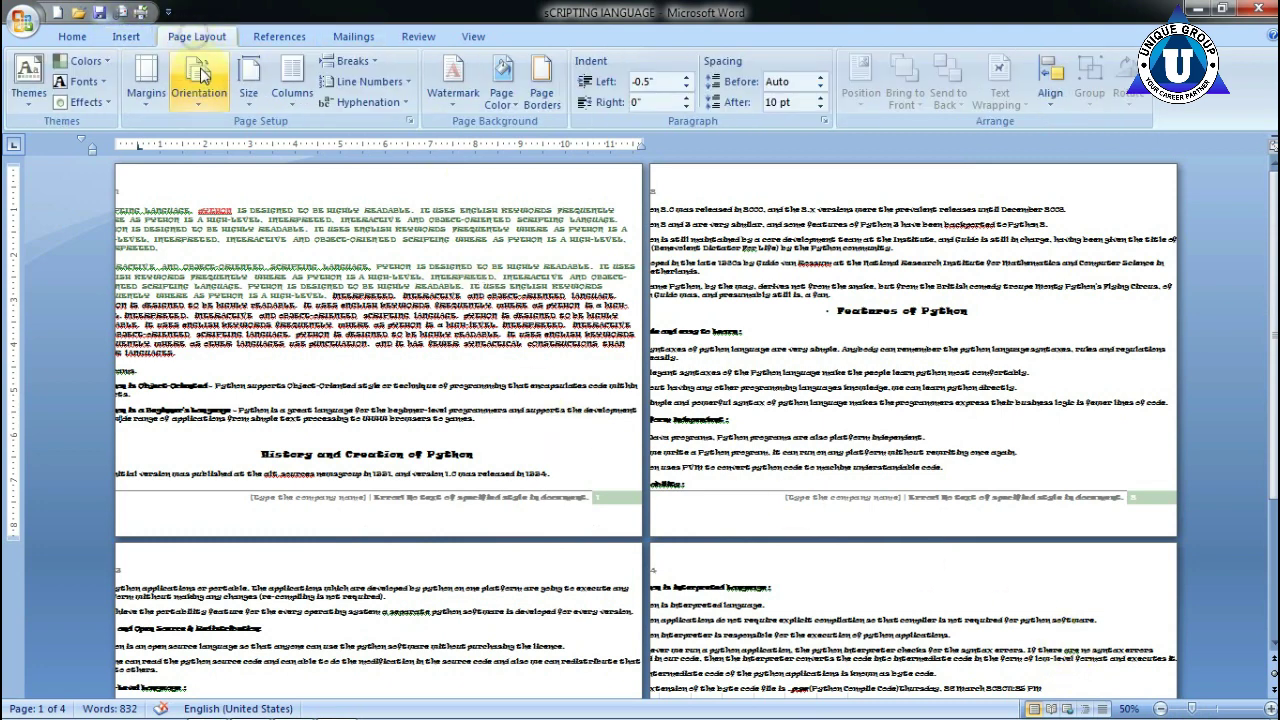
pyautogui.click(202, 72)
pyautogui.click(232, 138)
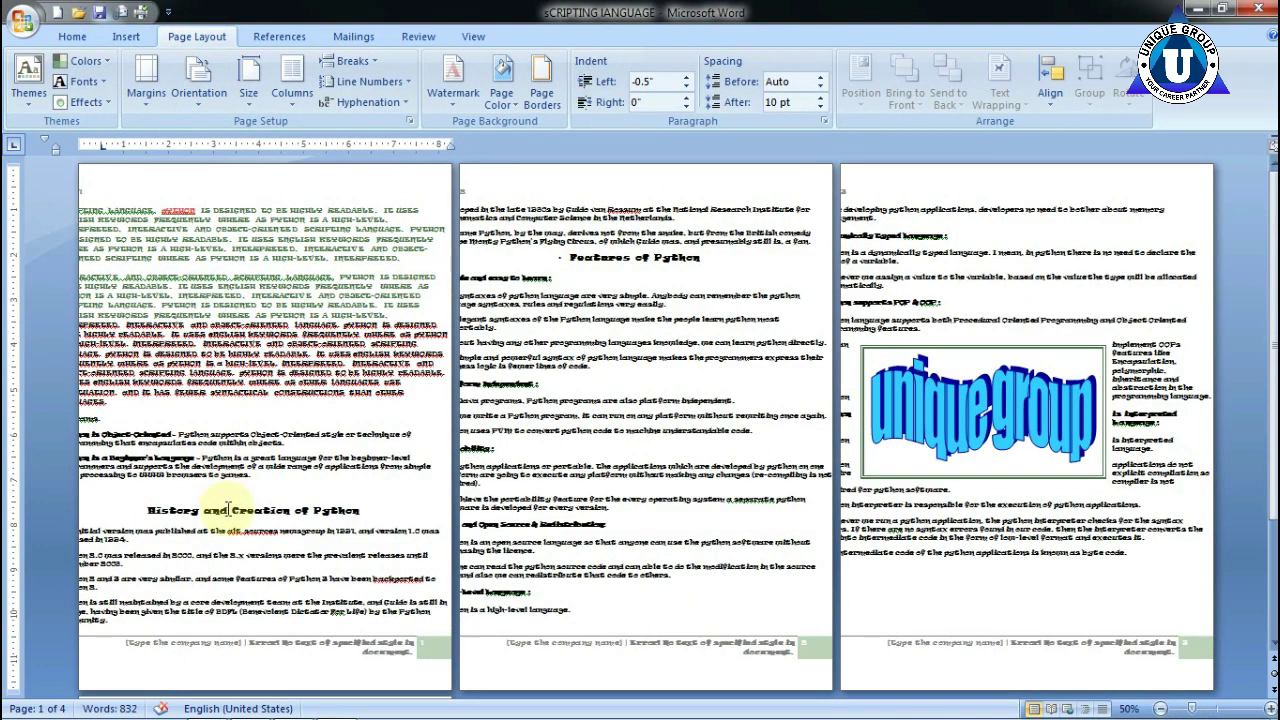
# Set the paper size to Legal and zoom back in on the pages.
pyautogui.click(248, 80)
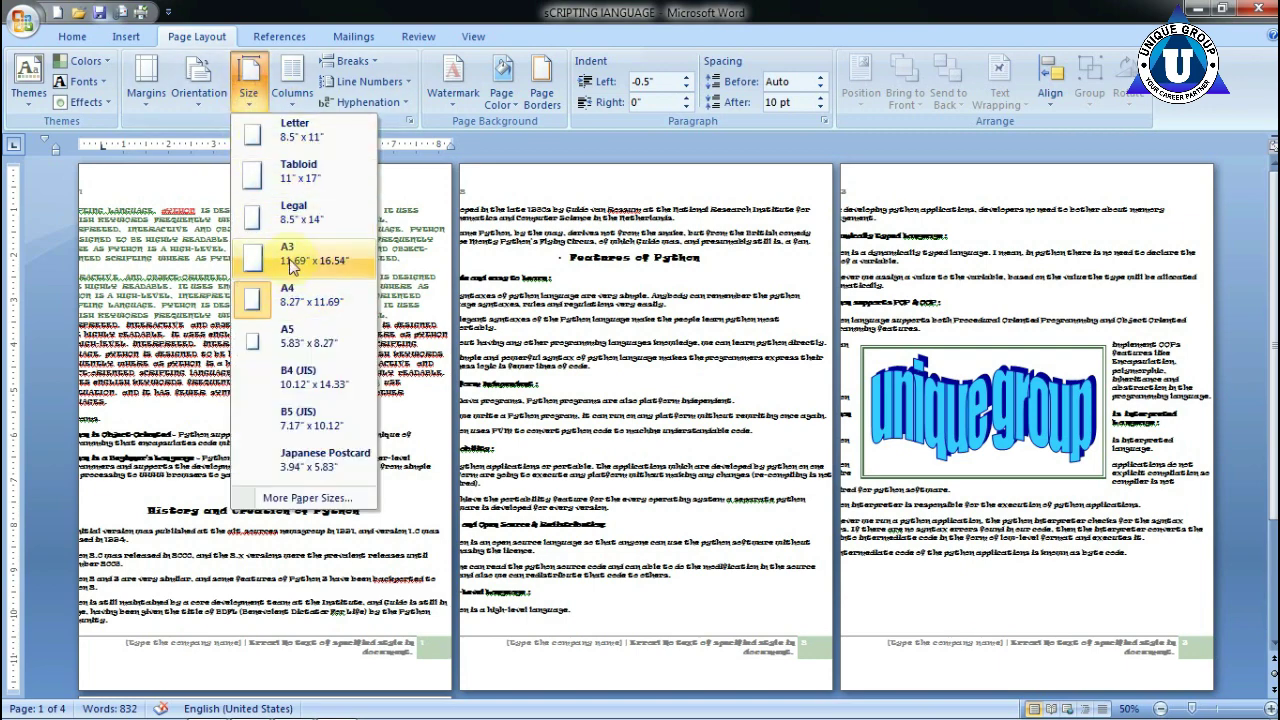
pyautogui.click(308, 212)
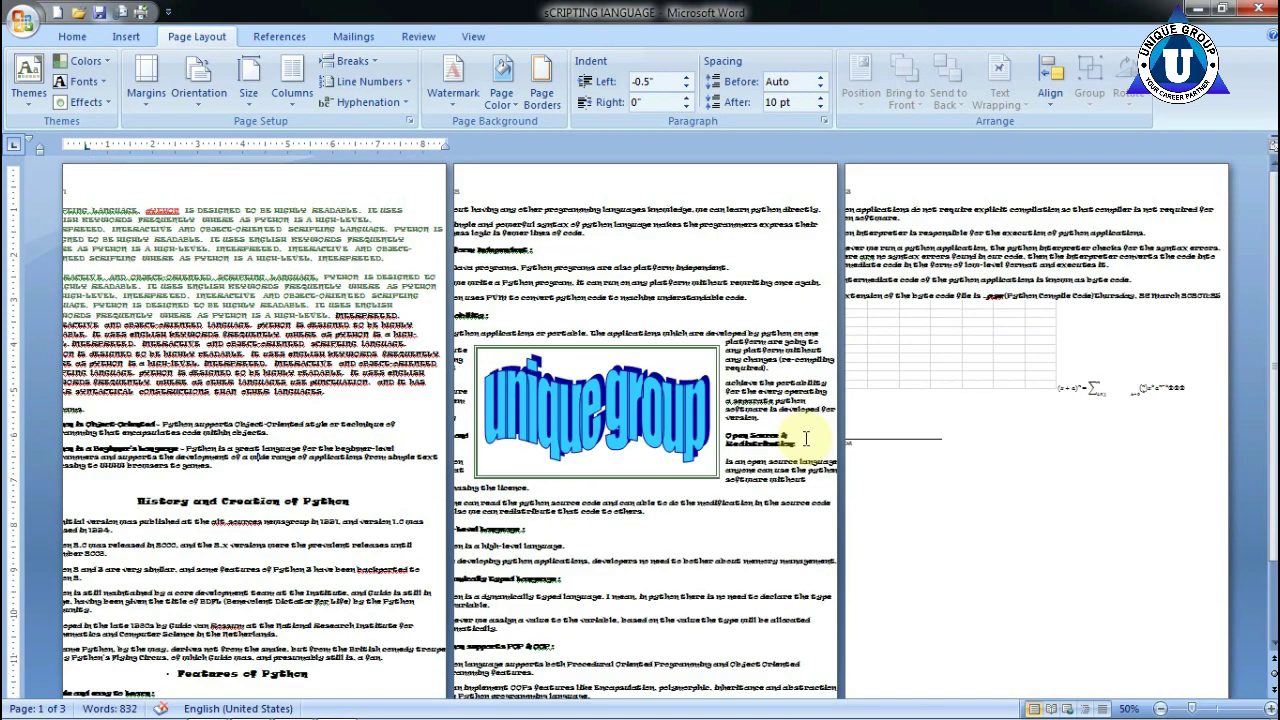
pyautogui.click(252, 108)
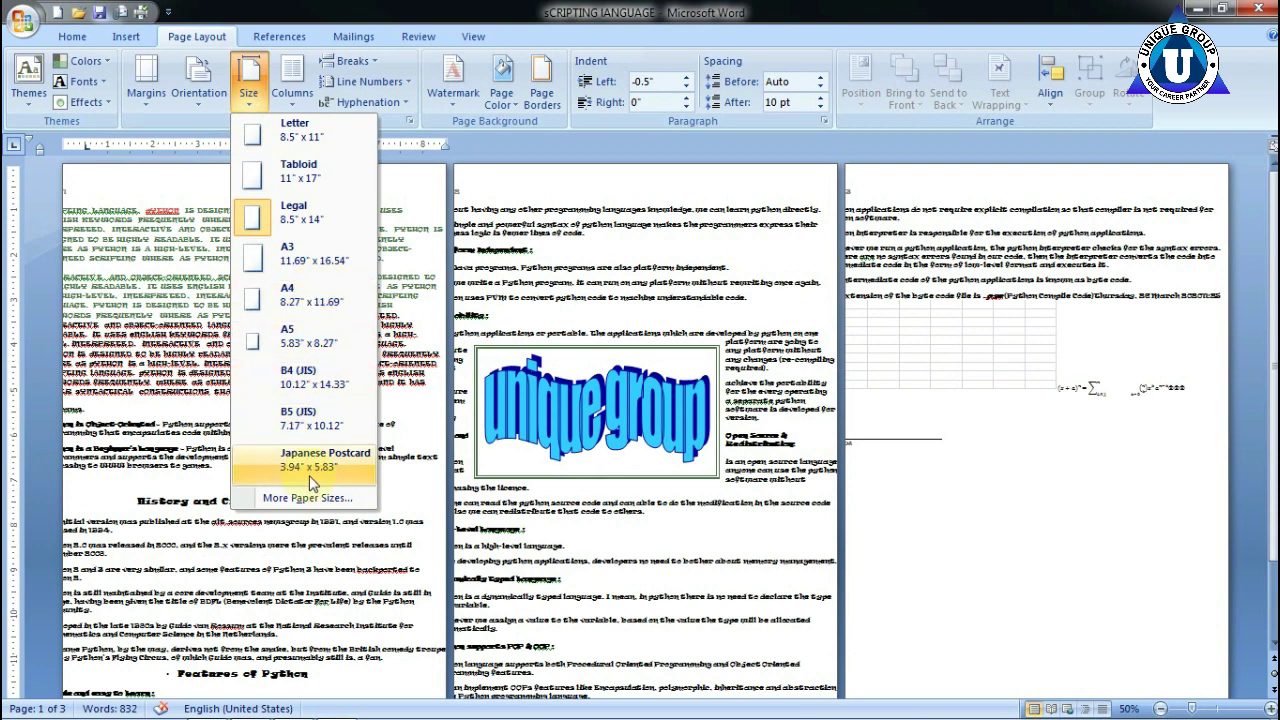
pyautogui.click(981, 404)
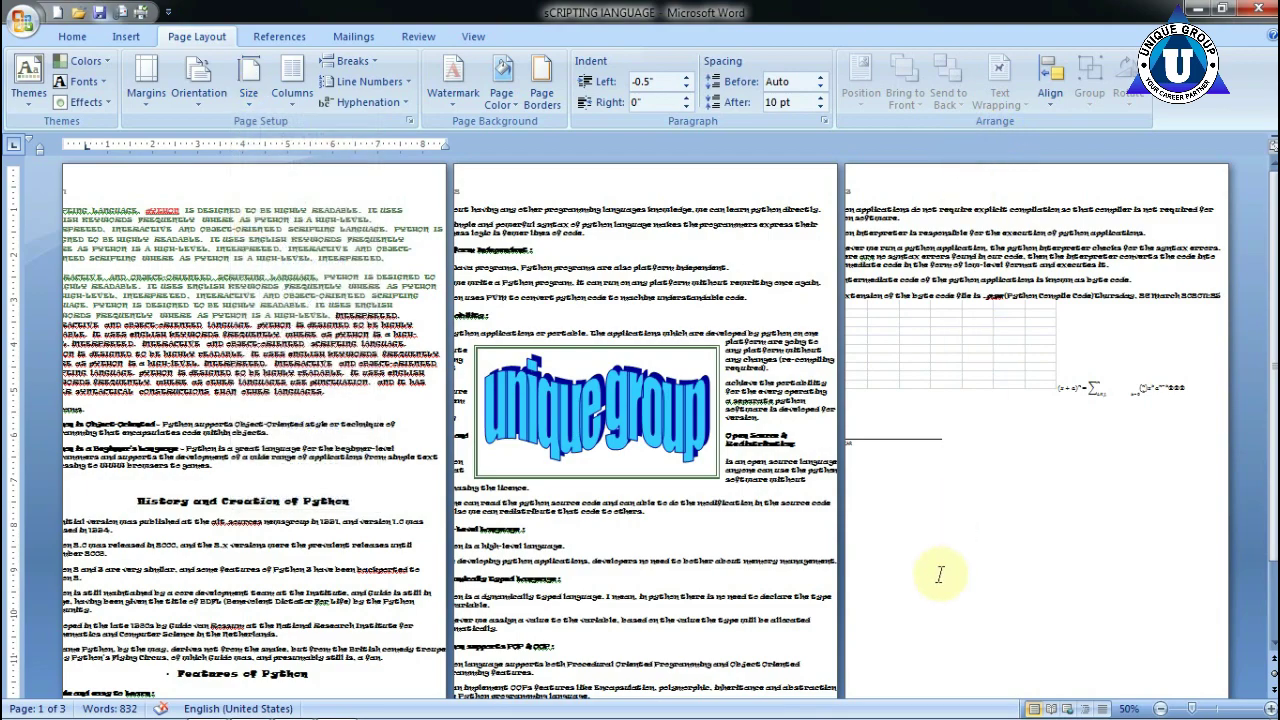
pyautogui.scroll(-1, 940, 640)
pyautogui.click(1268, 708)
pyautogui.click(1268, 708)
pyautogui.click(1268, 708)
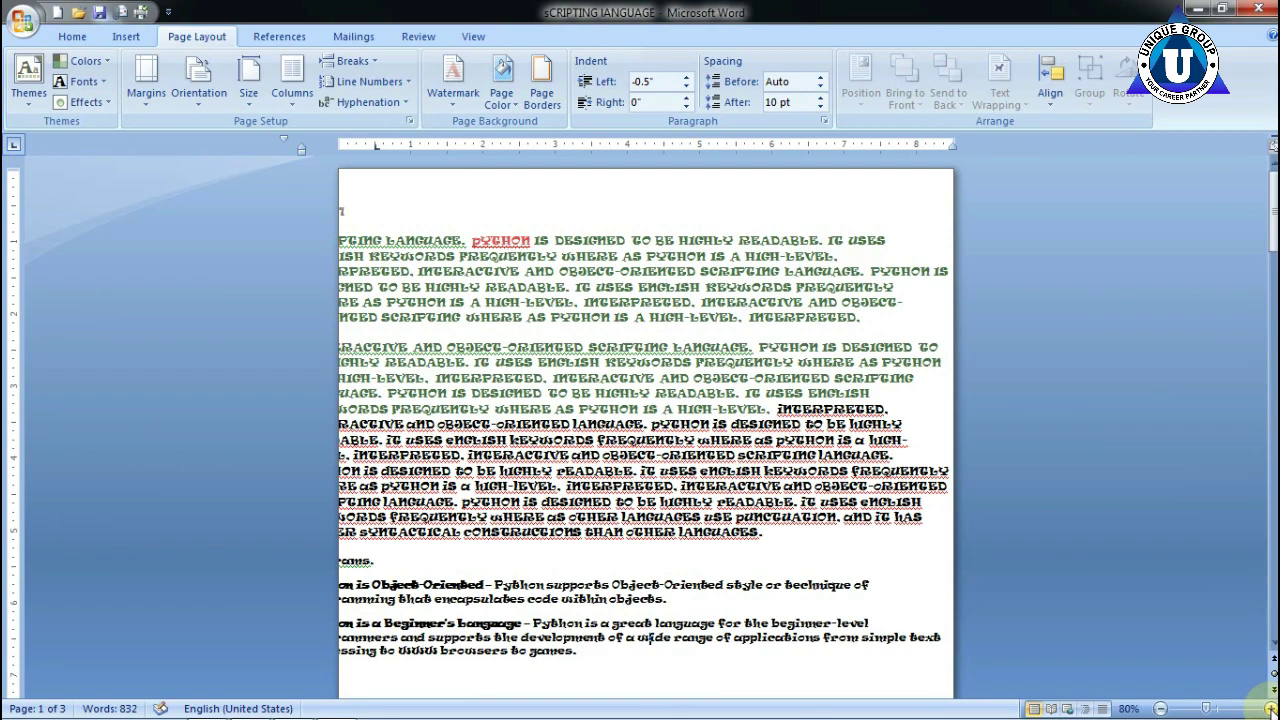
# Select all text with Ctrl+A and apply Three columns, shrinking the document to 2 pages.
pyautogui.scroll(-5, 863, 413)
pyautogui.scroll(-5, 863, 413)
pyautogui.scroll(5, 863, 413)
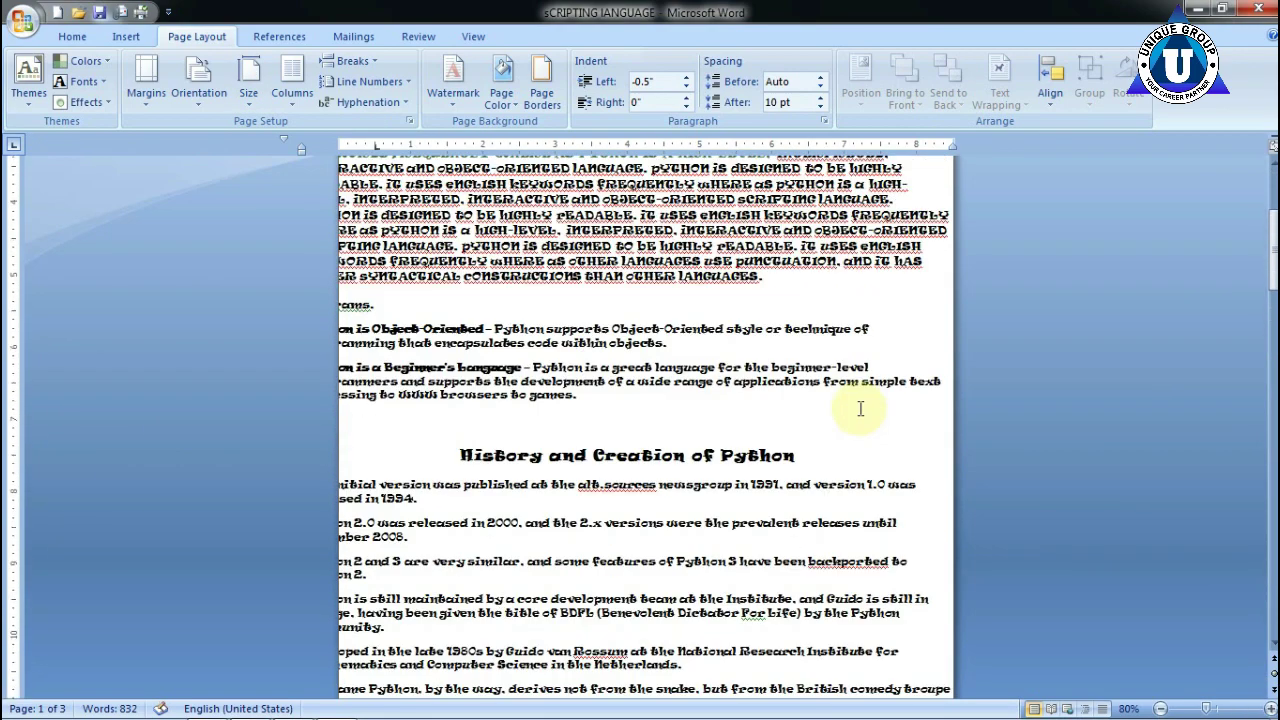
pyautogui.scroll(4, 860, 408)
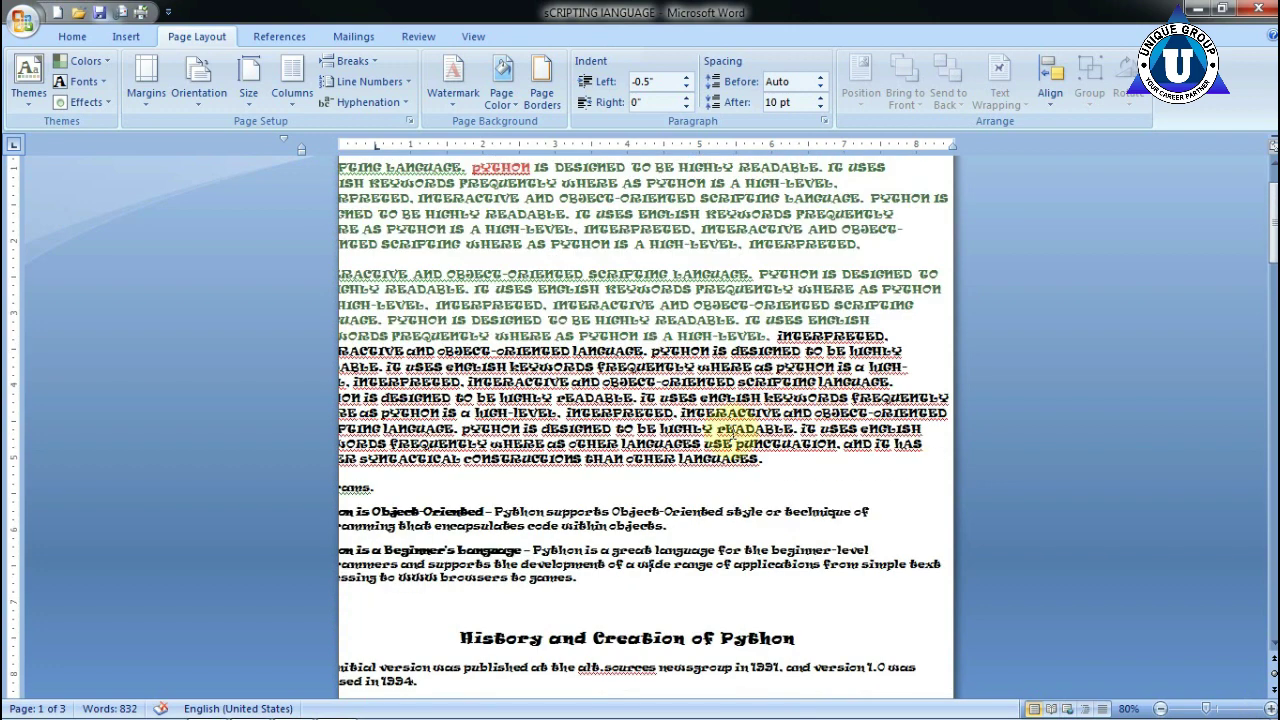
pyautogui.click(294, 84)
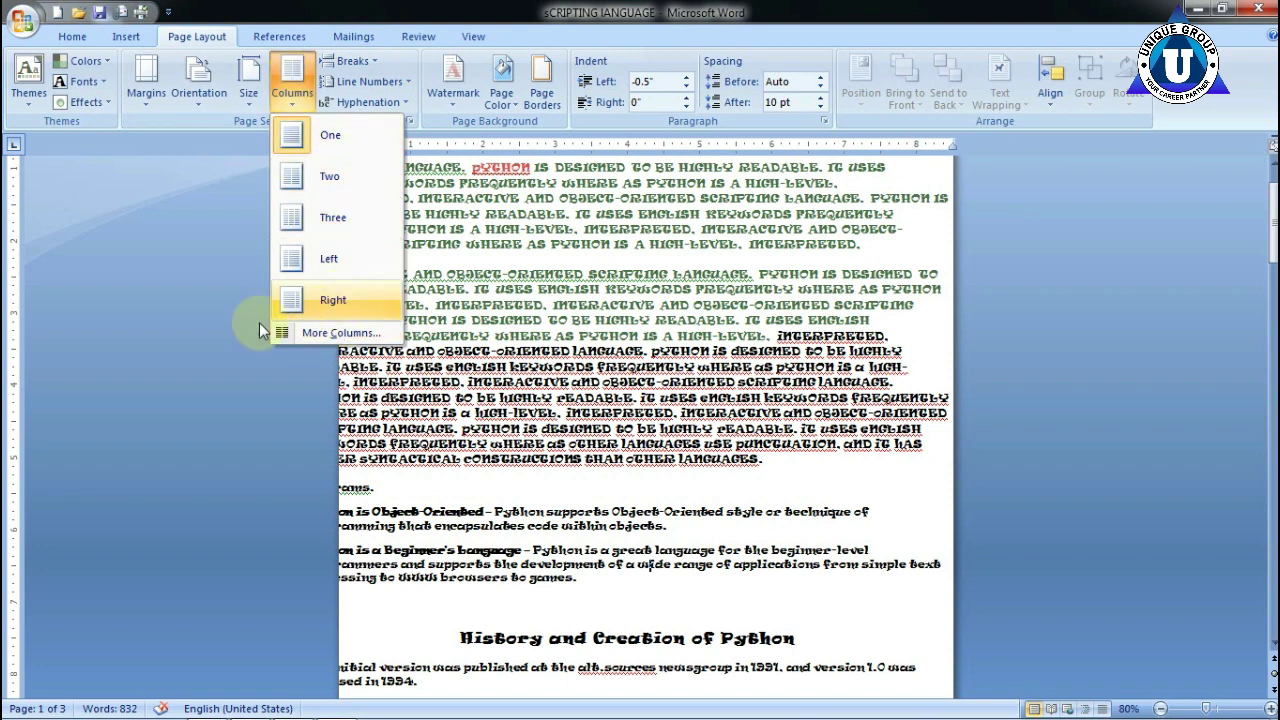
pyautogui.click(137, 355)
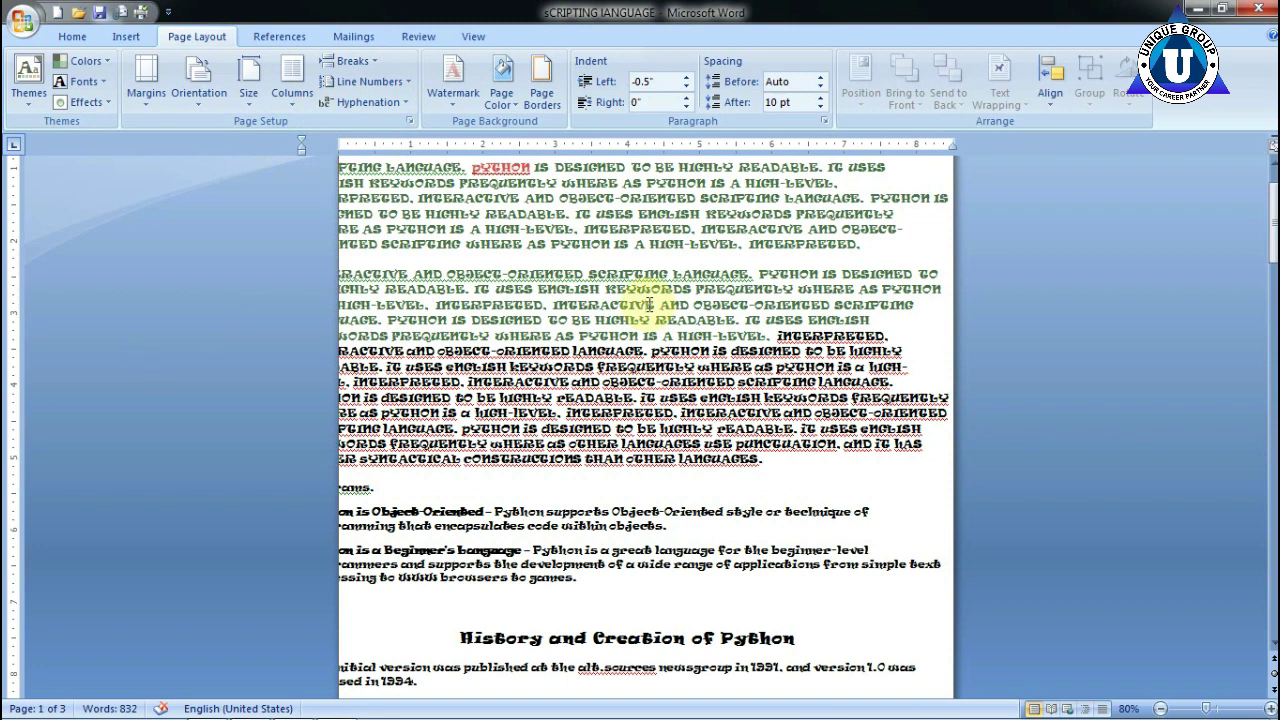
pyautogui.hotkey('ctrl', 'a')
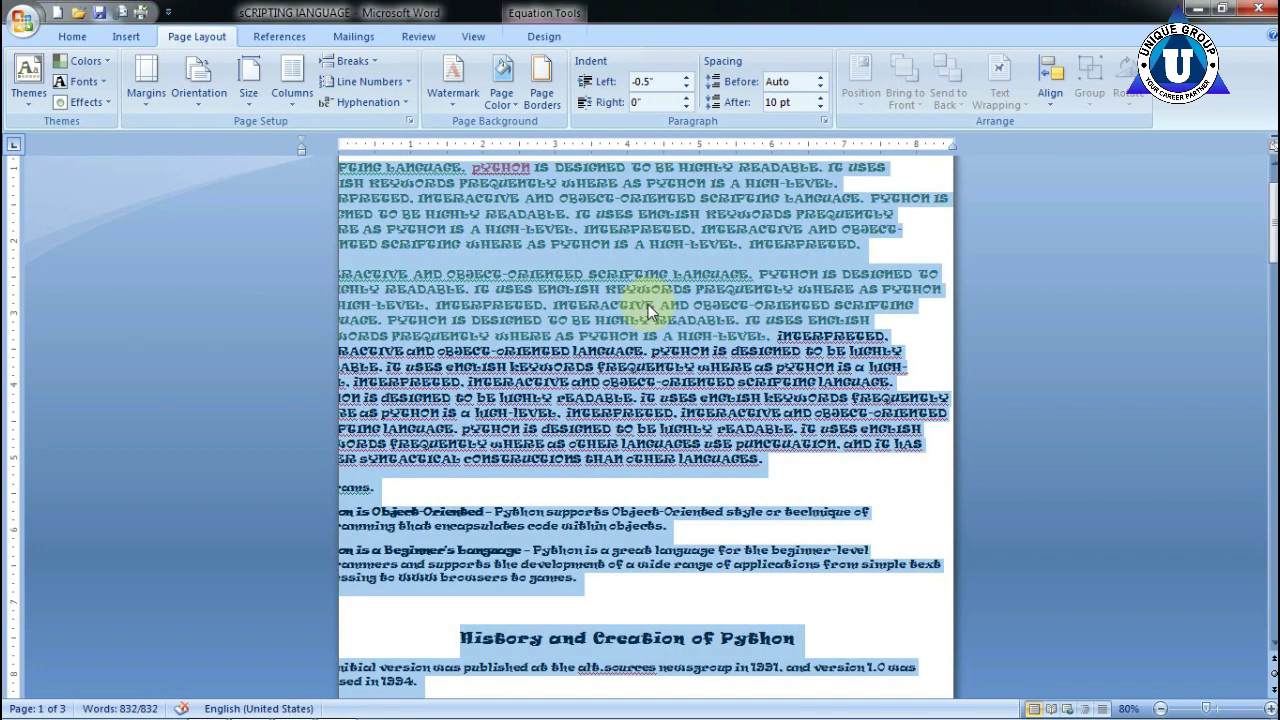
pyautogui.scroll(2, 645, 310)
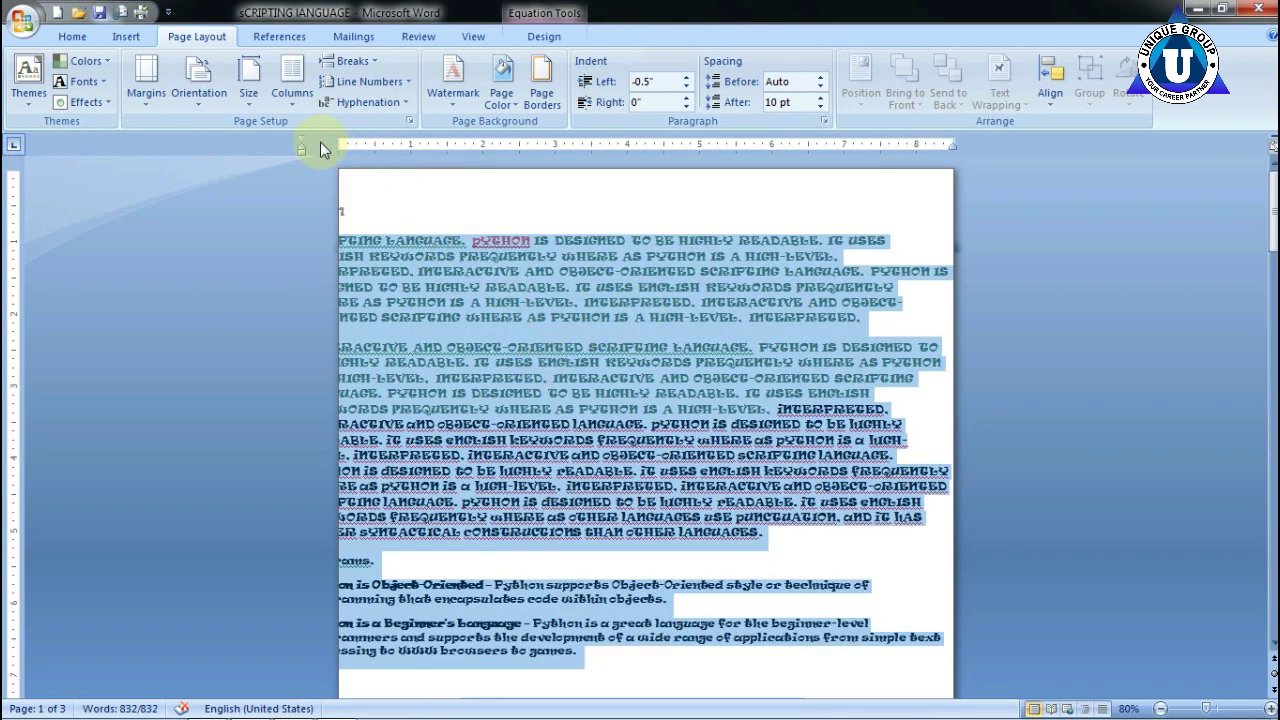
pyautogui.click(293, 95)
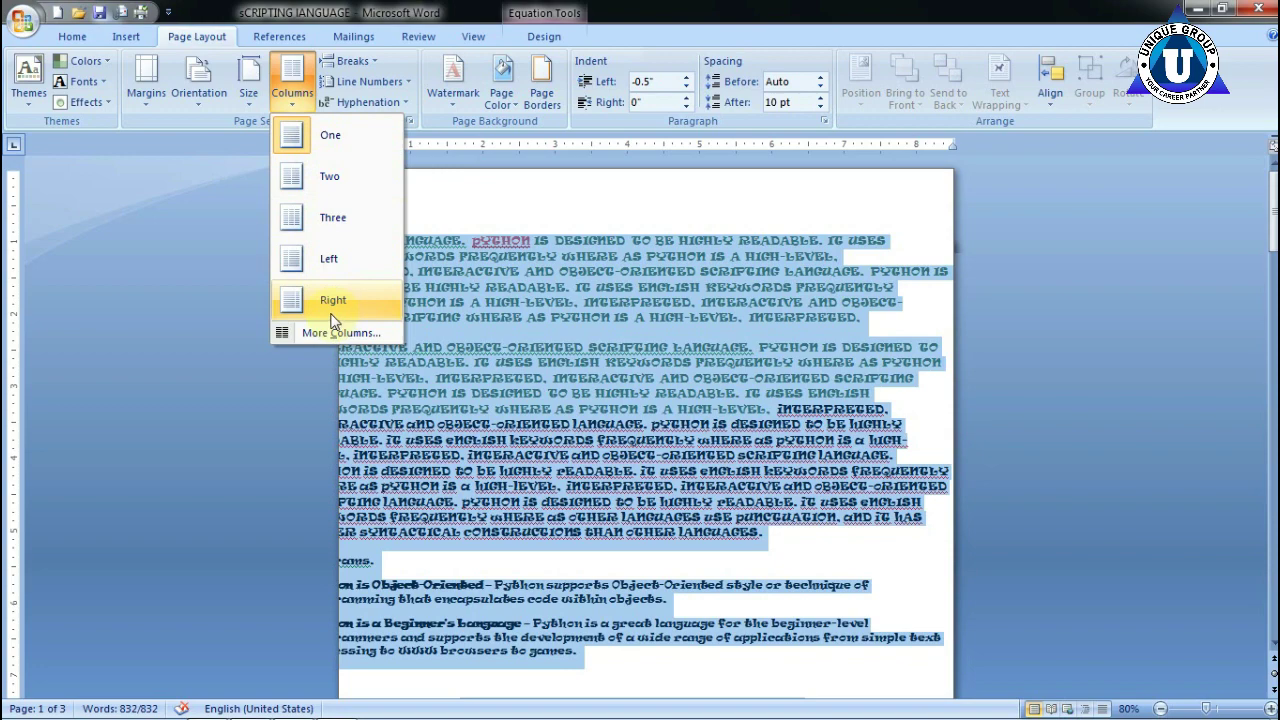
pyautogui.click(333, 216)
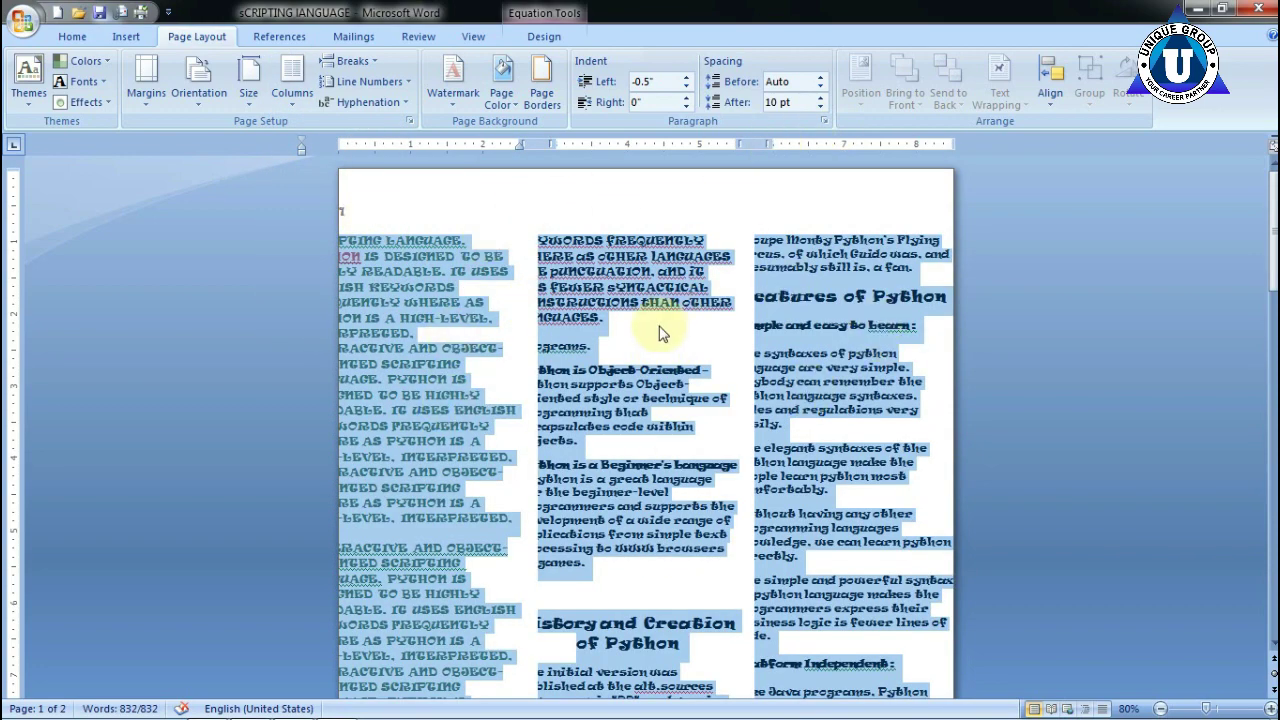
pyautogui.scroll(-5, 655, 347)
pyautogui.scroll(-3, 655, 347)
pyautogui.scroll(-3, 623, 349)
pyautogui.scroll(-3, 600, 343)
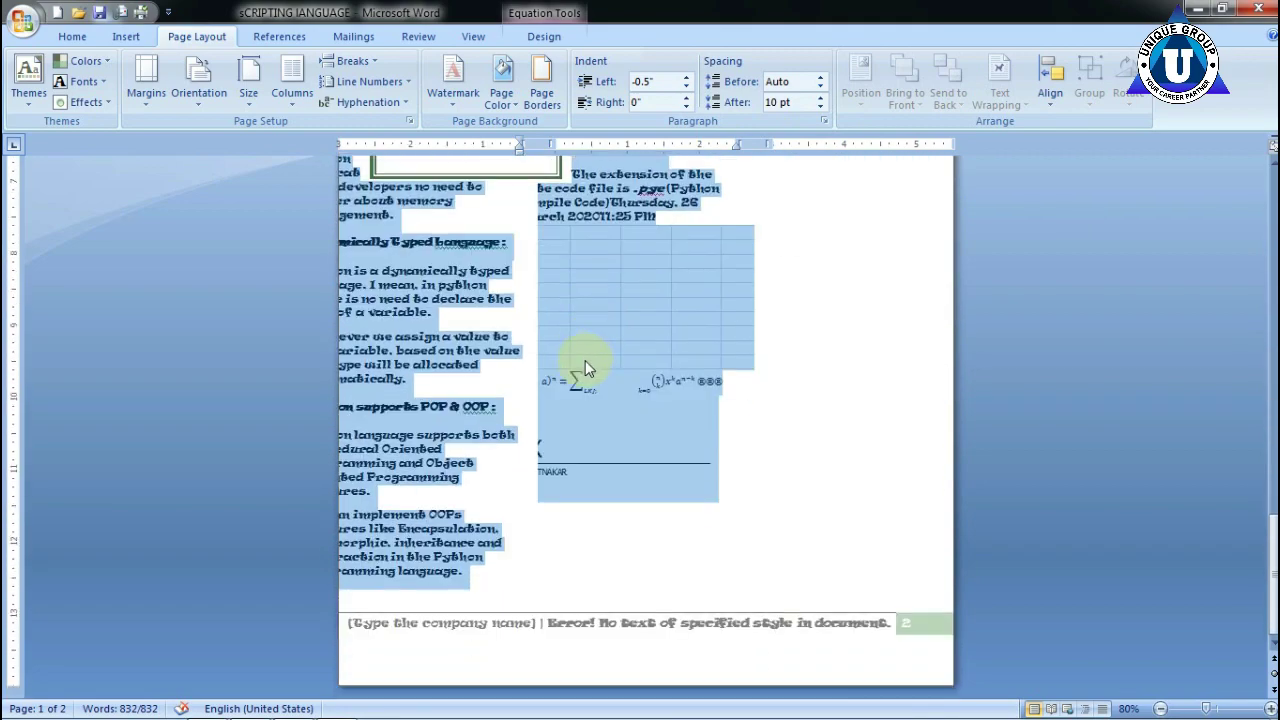
pyautogui.scroll(4, 577, 354)
pyautogui.scroll(2, 579, 350)
pyautogui.scroll(4, 579, 350)
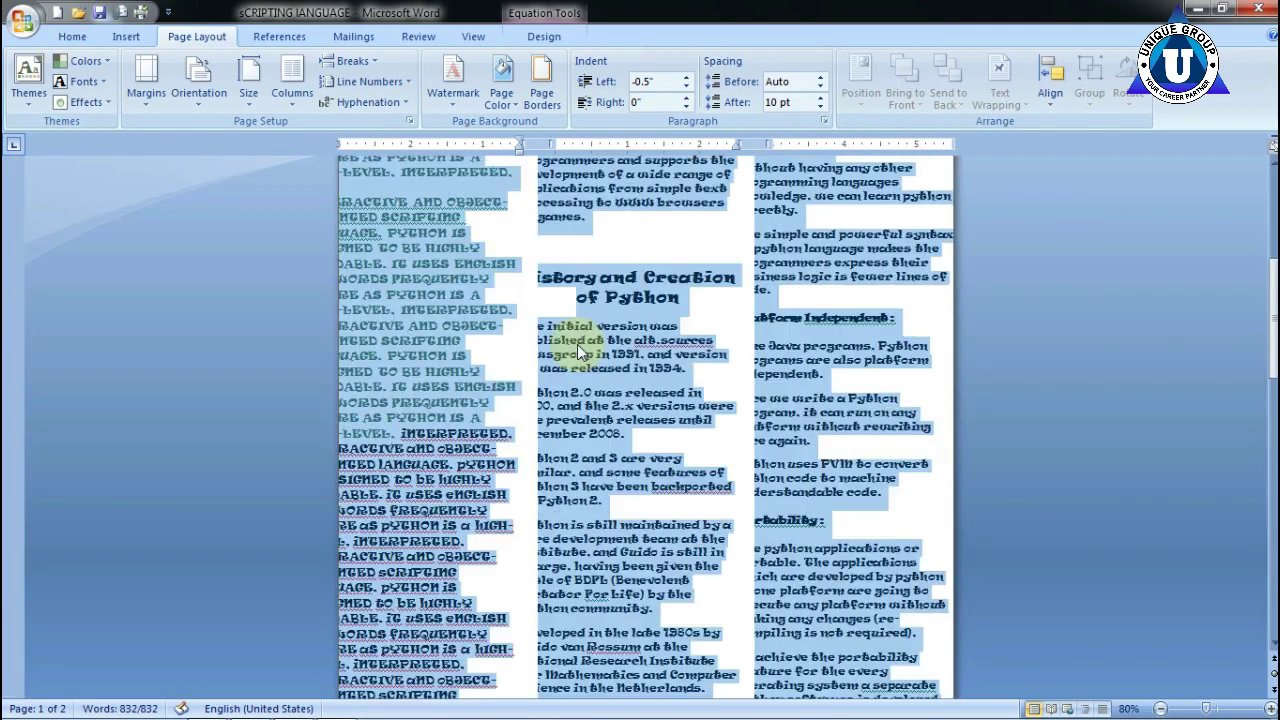
pyautogui.scroll(1, 579, 350)
pyautogui.scroll(3, 577, 350)
pyautogui.click(582, 337)
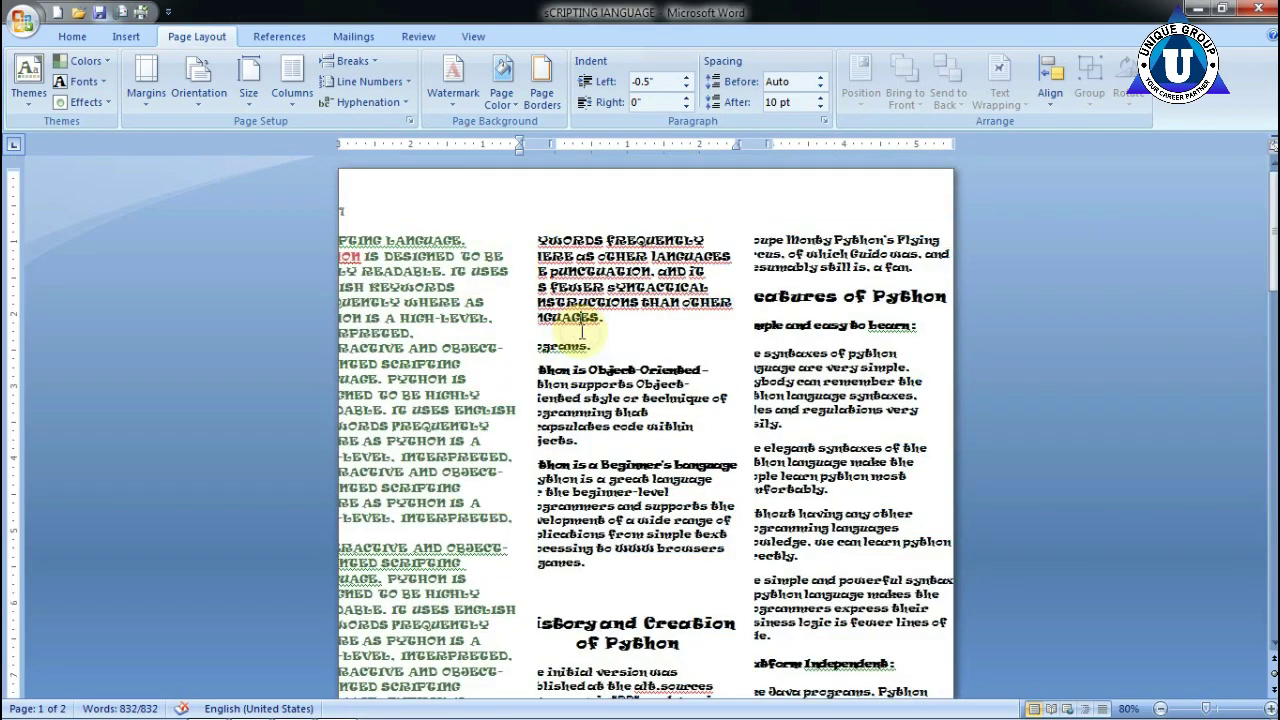
# Try the Left column layout, then split the document into two columns.
pyautogui.click(292, 80)
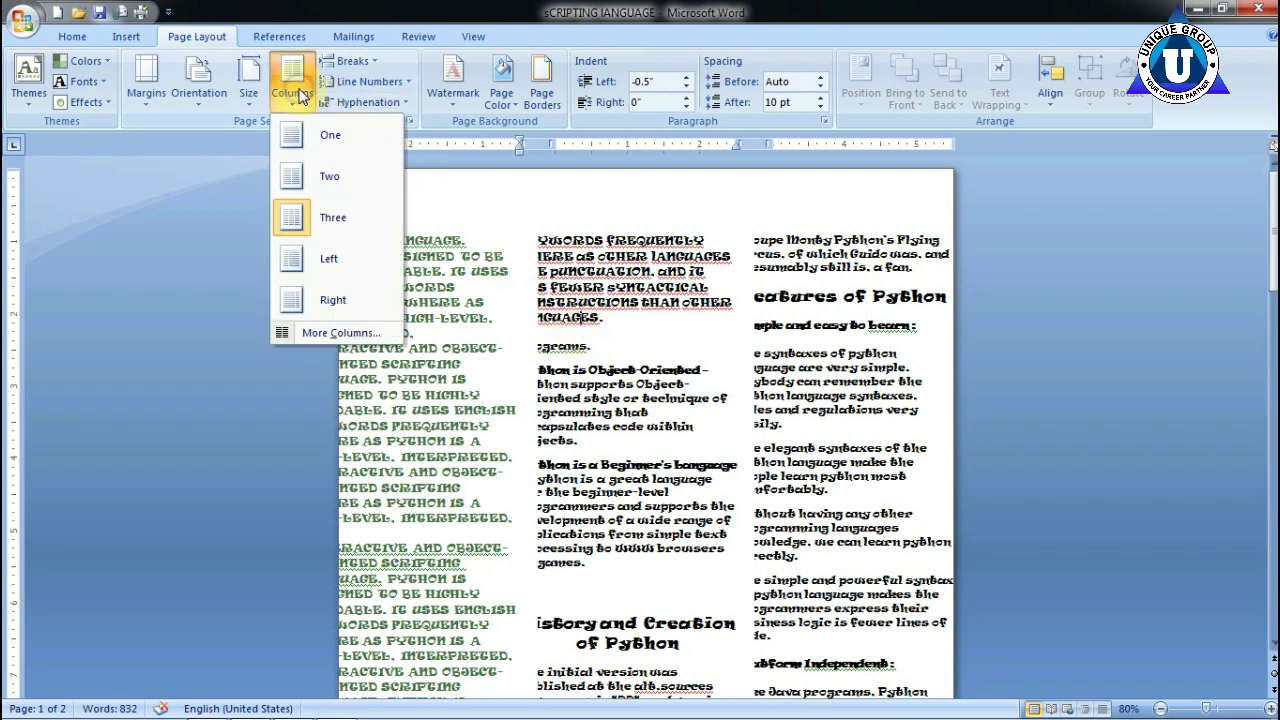
pyautogui.click(344, 304)
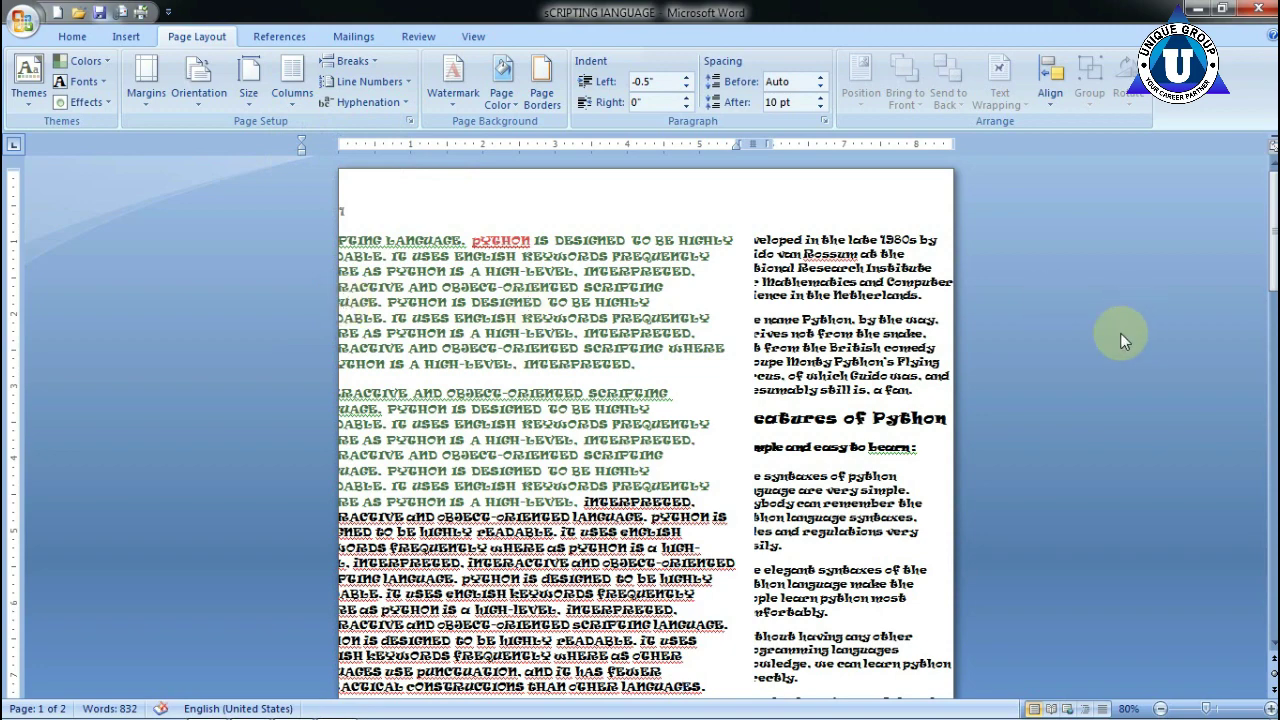
pyautogui.click(292, 78)
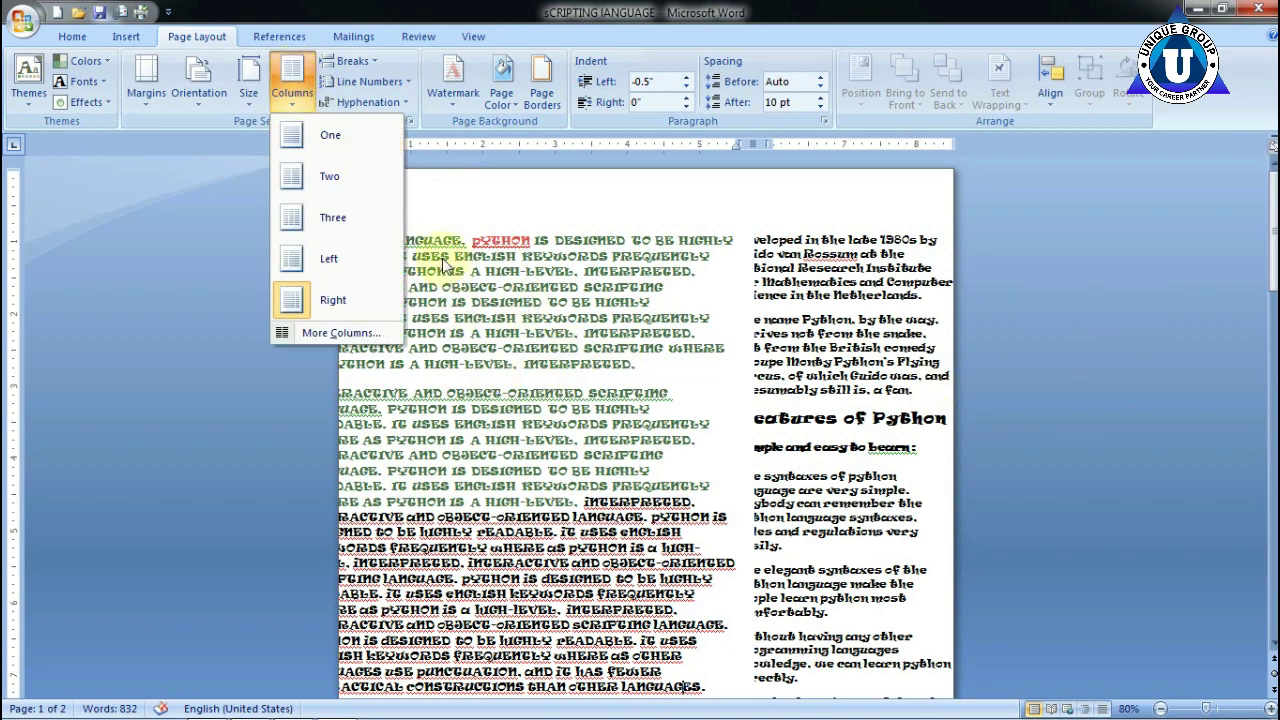
pyautogui.click(371, 182)
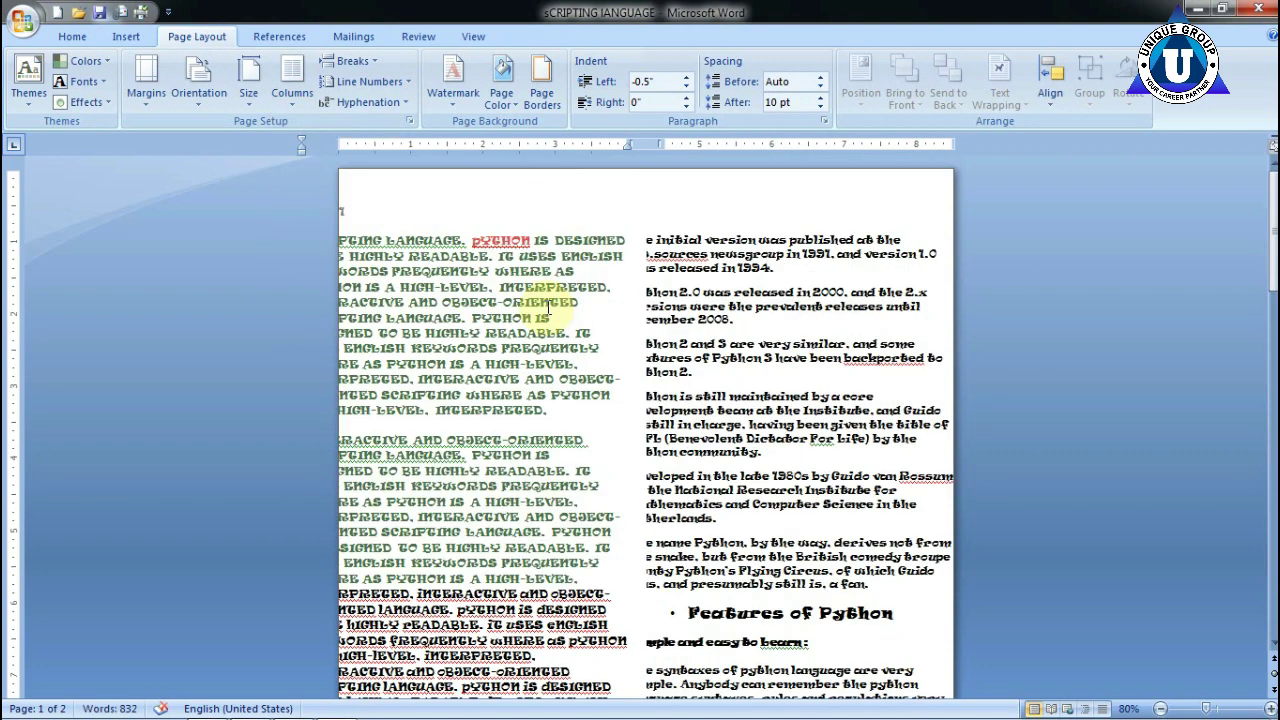
# Use More Columns to lay the document out in 10 columns with a line between.
pyautogui.click(292, 105)
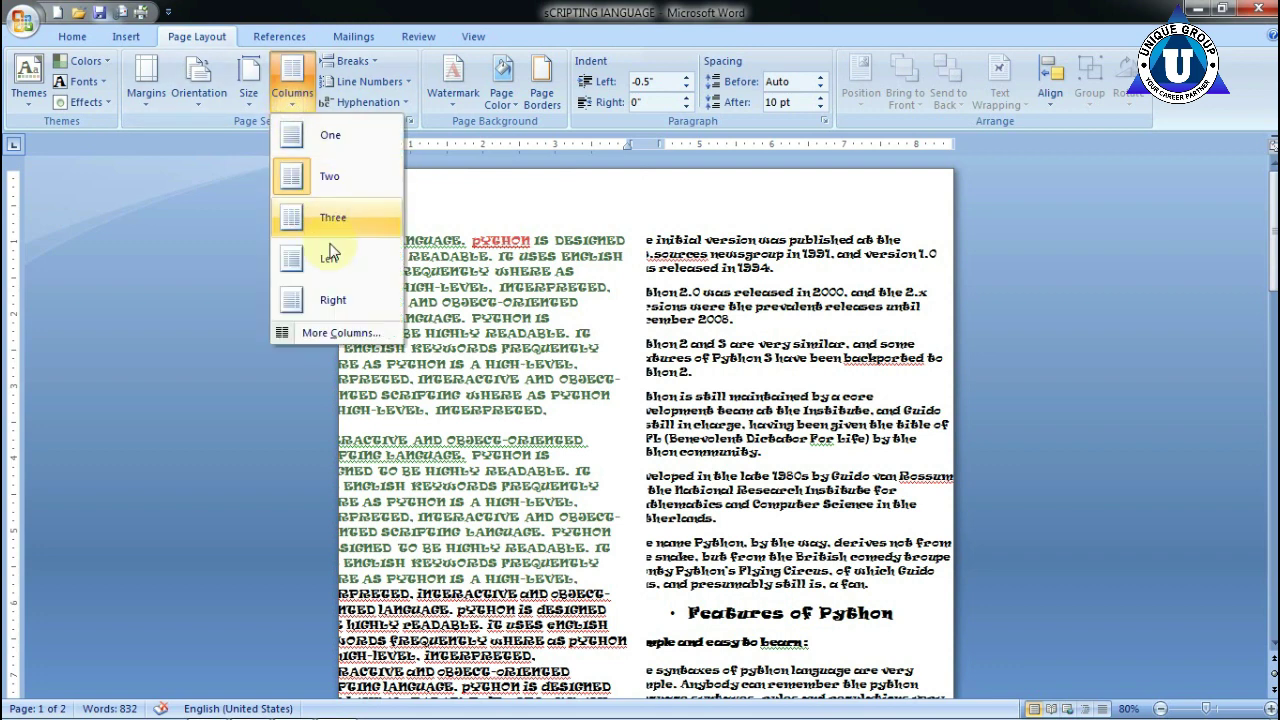
pyautogui.click(345, 329)
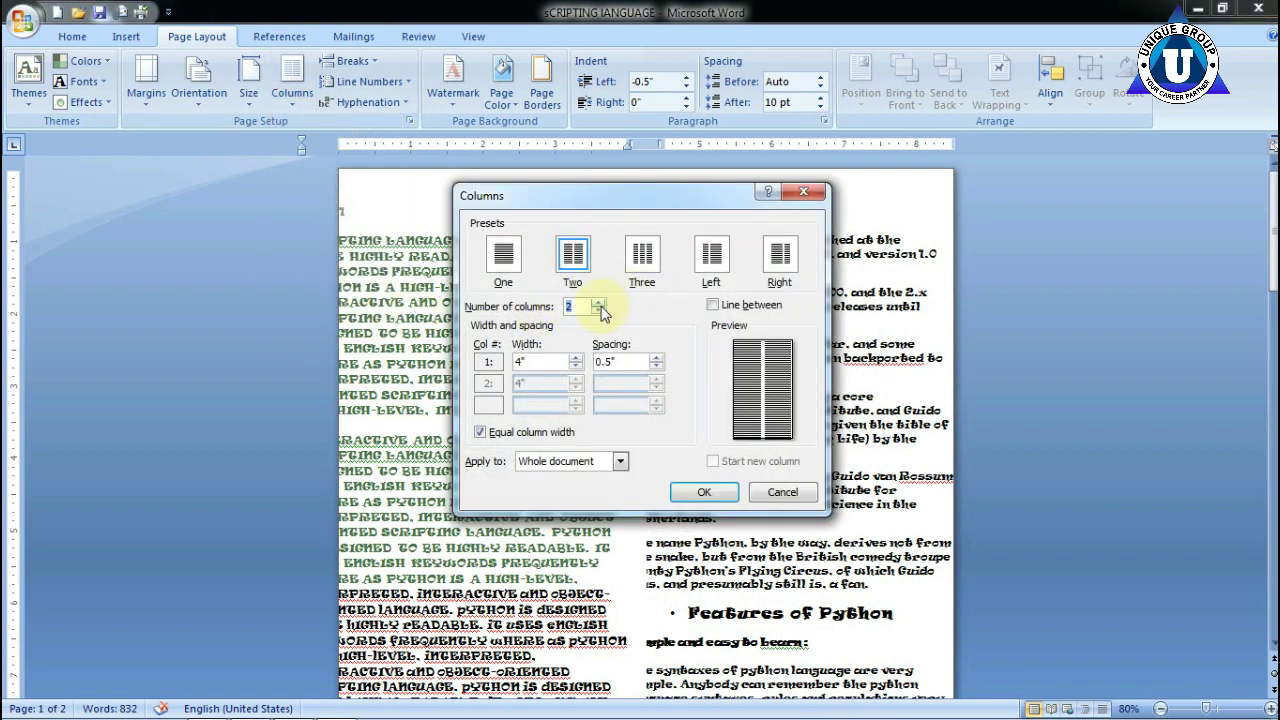
pyautogui.click(600, 303)
pyautogui.click(600, 303)
pyautogui.click(600, 303)
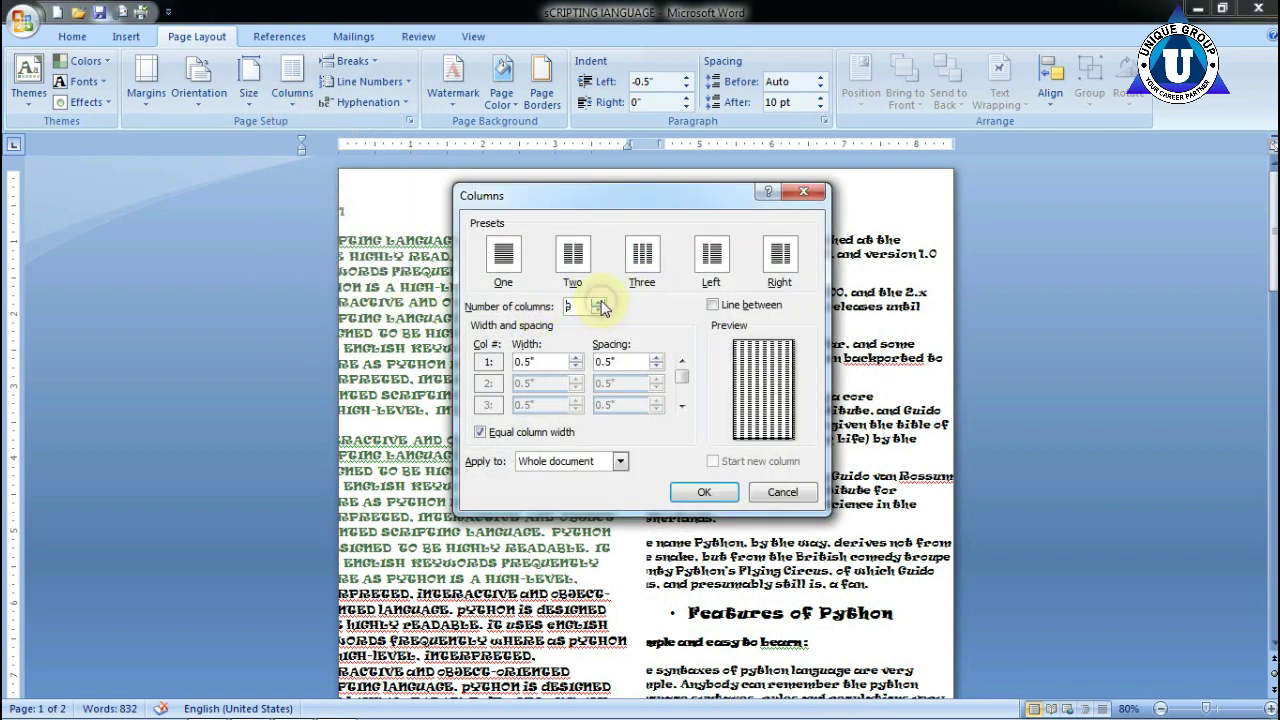
pyautogui.click(600, 303)
pyautogui.click(713, 305)
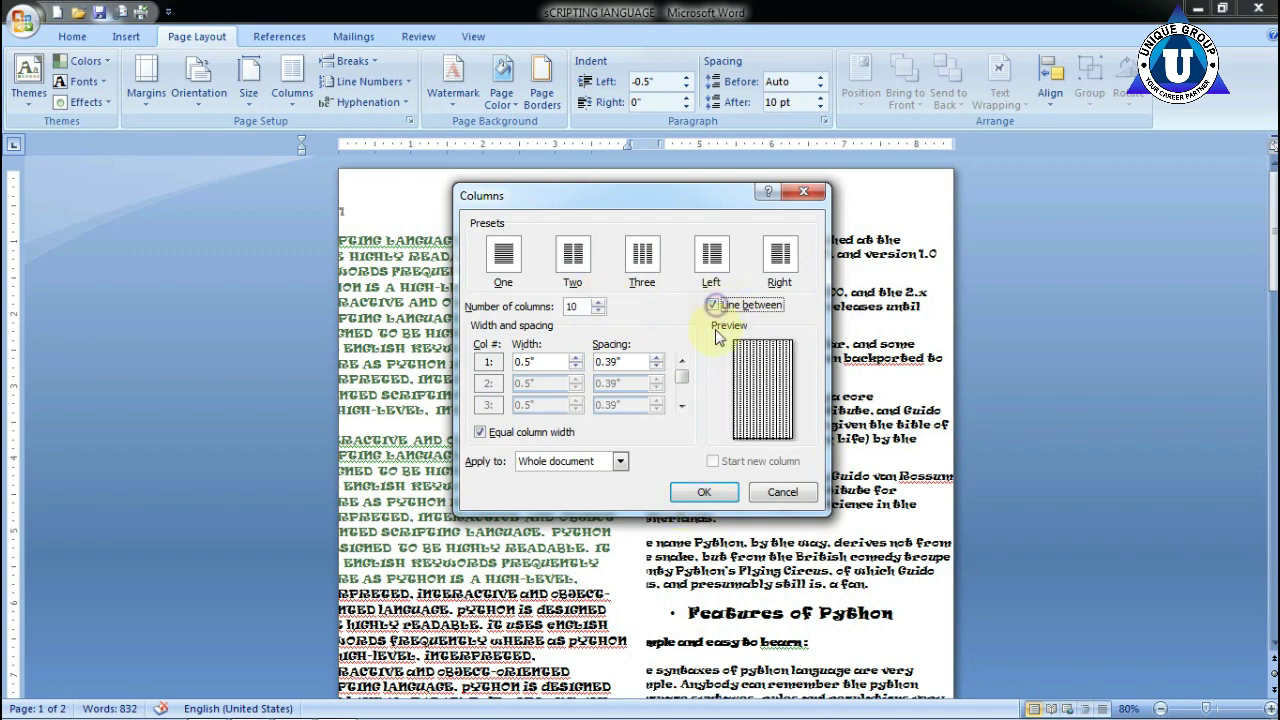
pyautogui.click(703, 492)
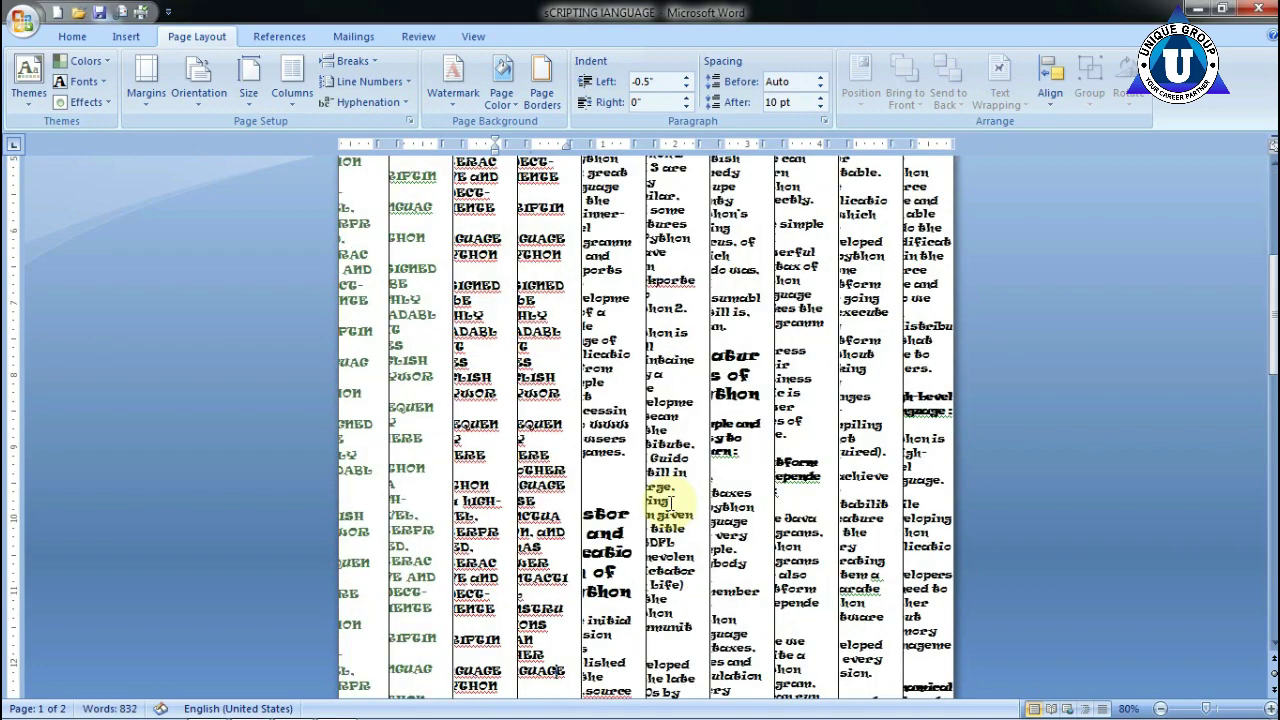
pyautogui.scroll(2, 668, 497)
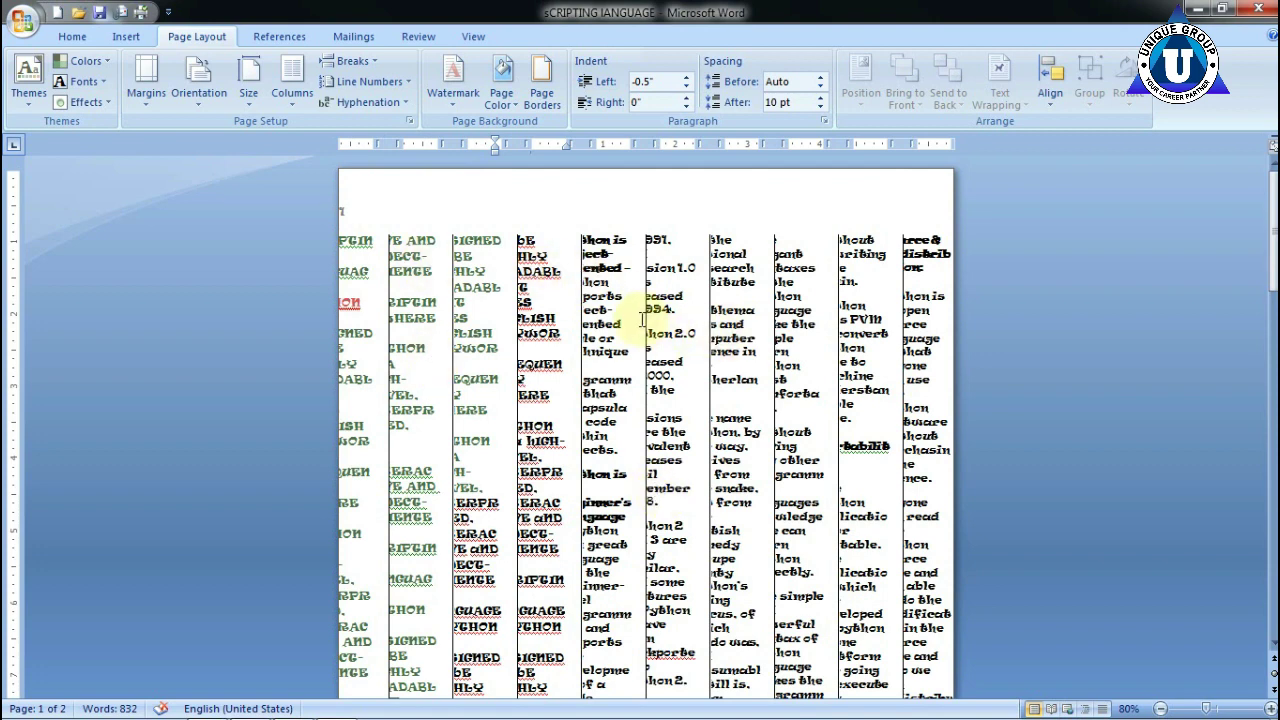
# Select all the text with Ctrl+A and switch the columns back to One.
pyautogui.hotkey('ctrl', 'a')
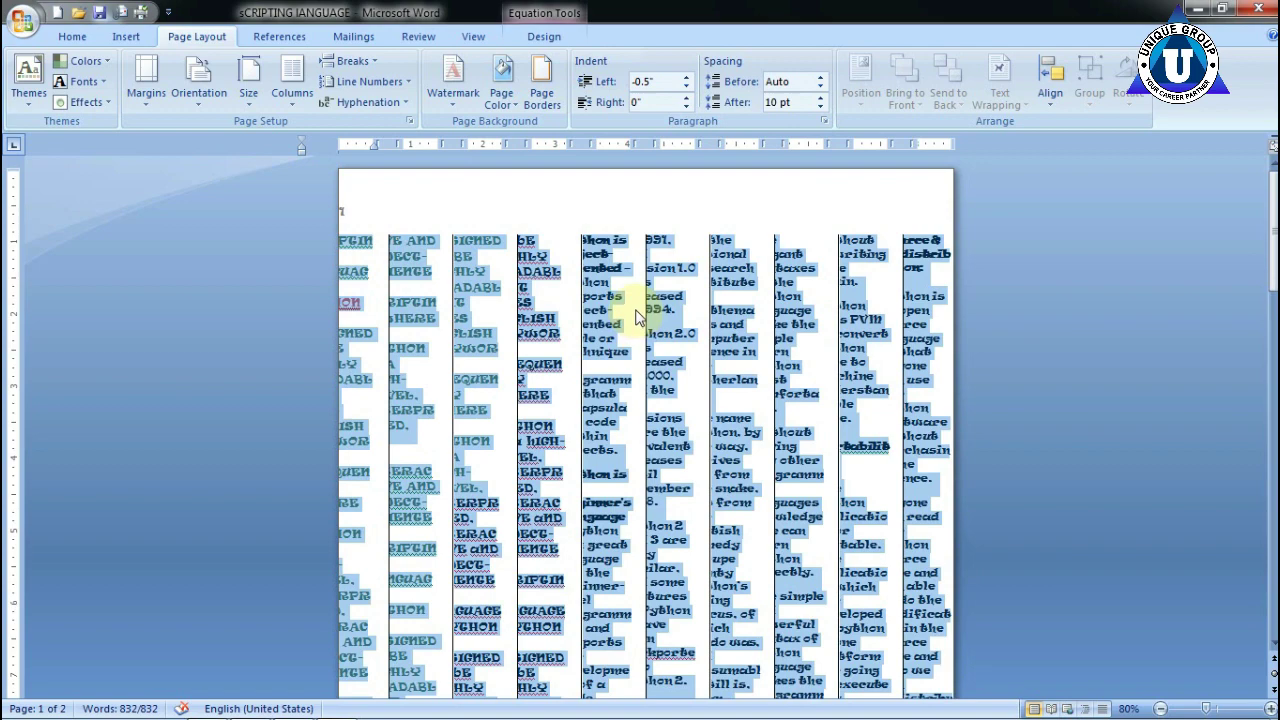
pyautogui.click(955, 665)
pyautogui.scroll(-3, 953, 657)
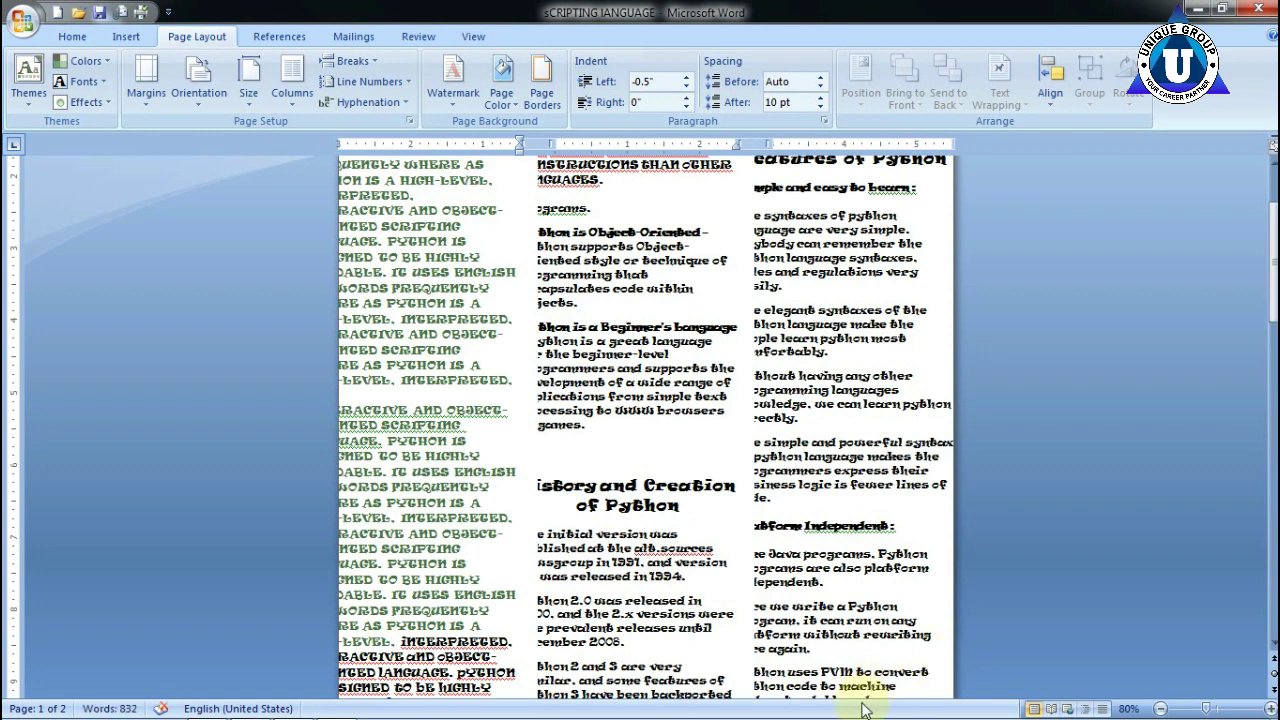
pyautogui.click(475, 275)
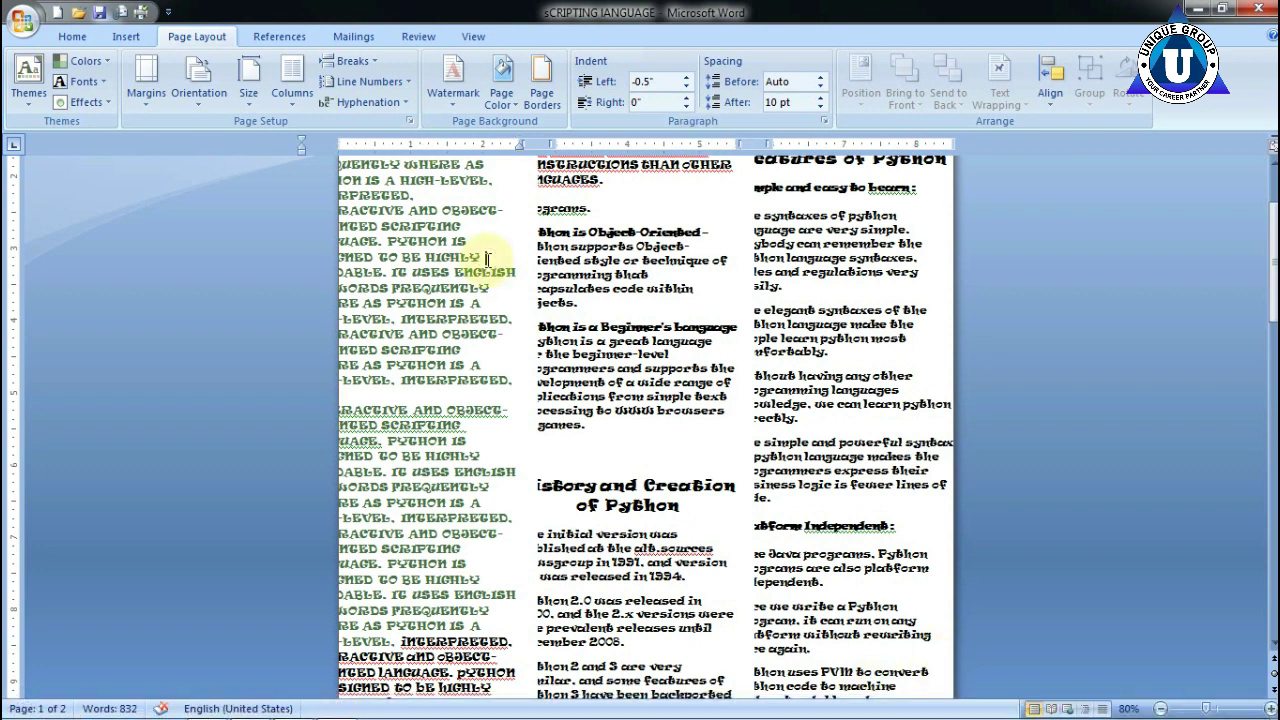
pyautogui.hotkey('ctrl', 'a')
pyautogui.click(292, 85)
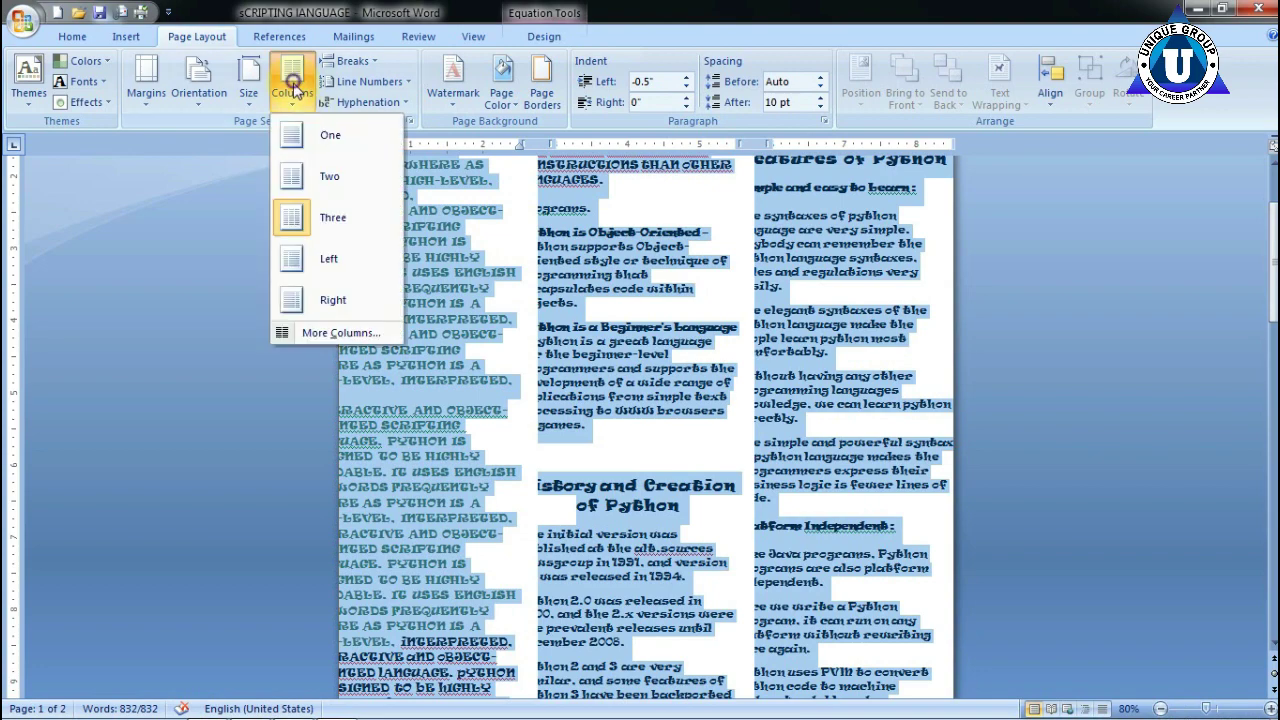
pyautogui.click(320, 133)
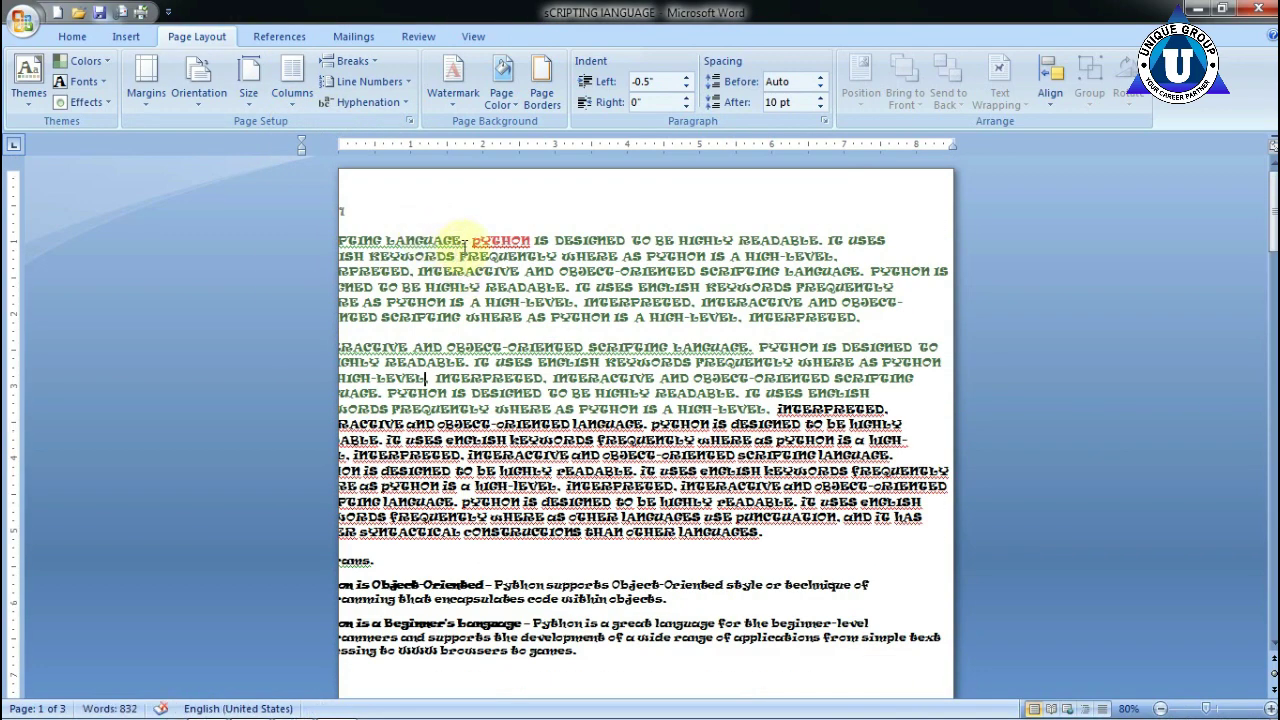
# Insert a page break after 'IS A HIGH-LEVEL.' so the rest moves to a new page.
pyautogui.click(377, 66)
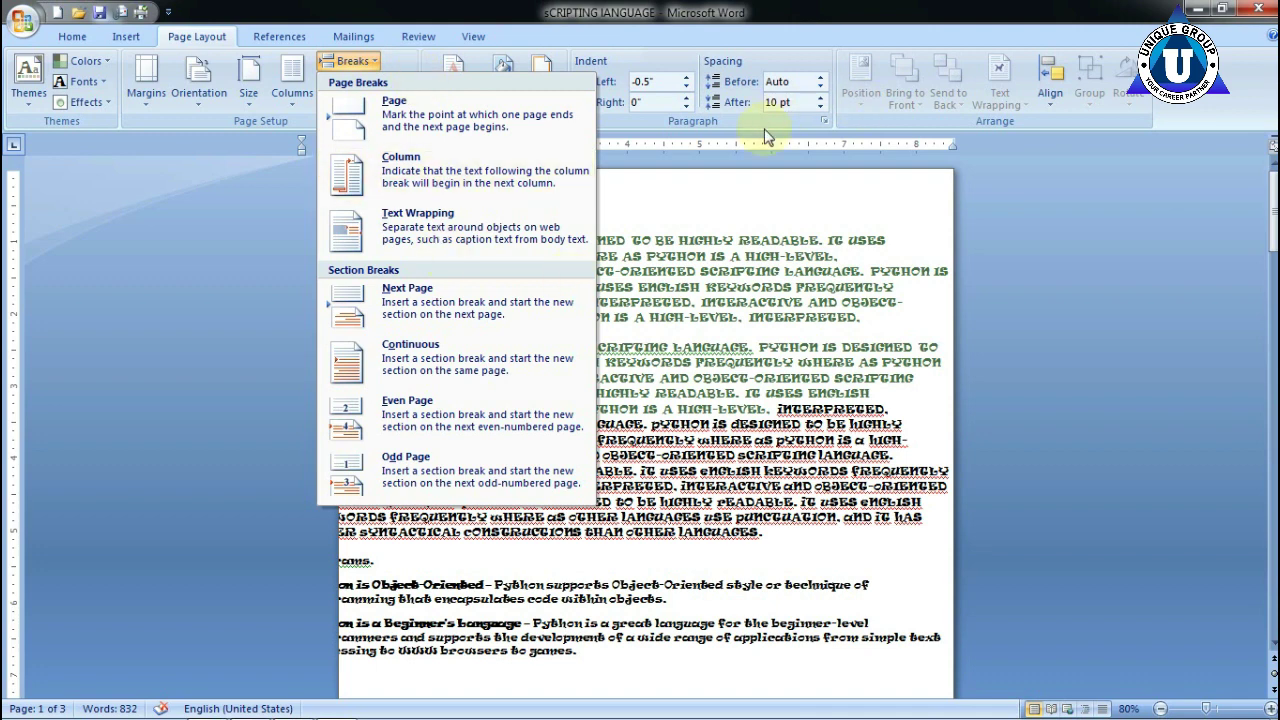
pyautogui.click(724, 238)
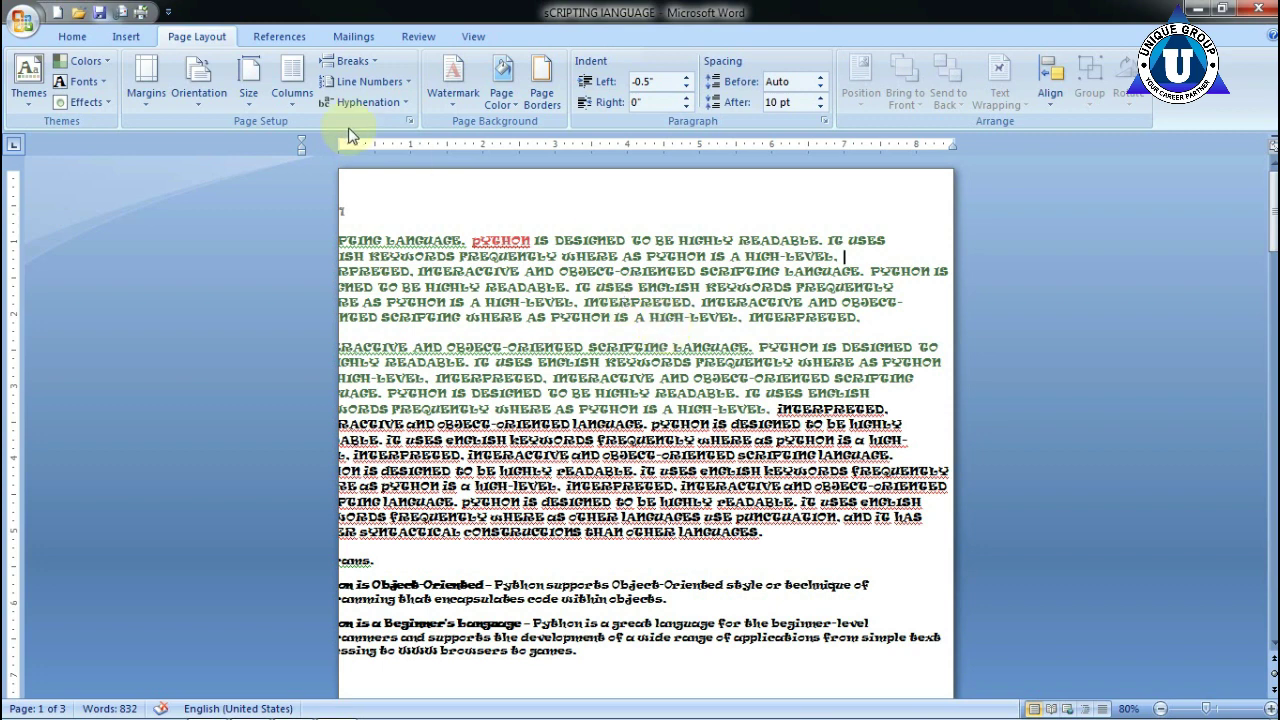
pyautogui.click(358, 64)
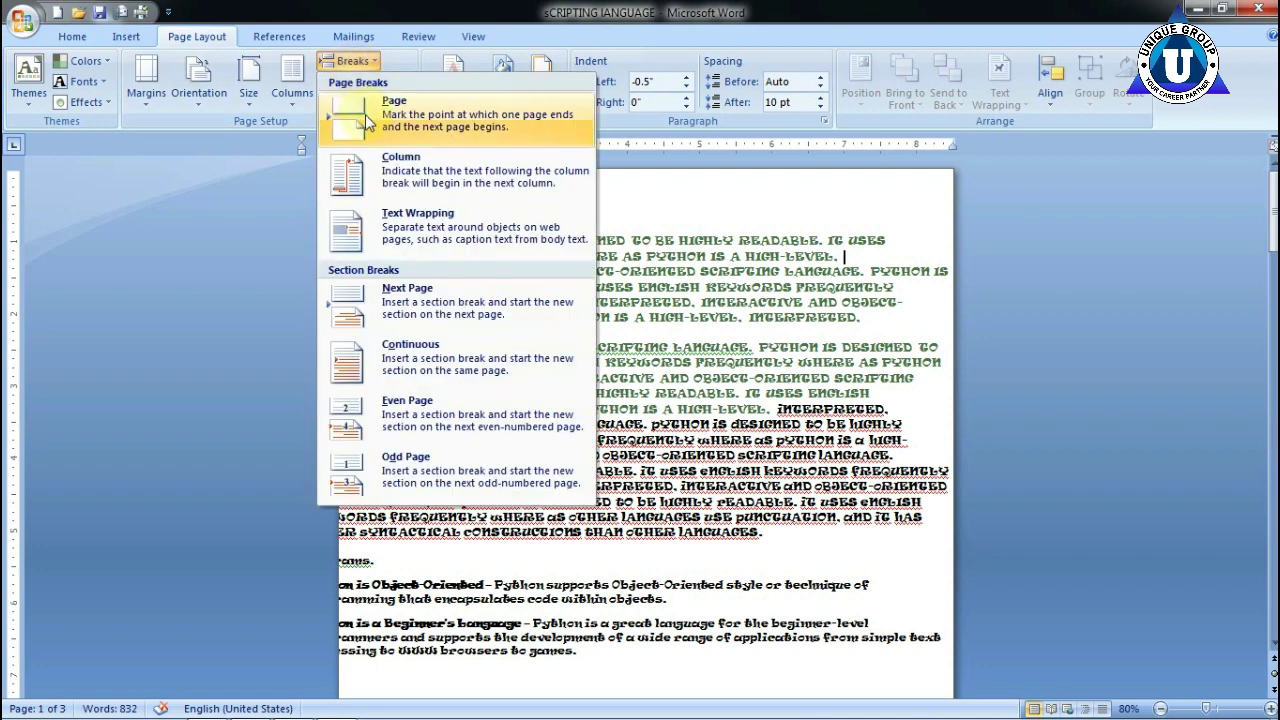
pyautogui.click(365, 110)
pyautogui.hotkey('ctrl', 'End')
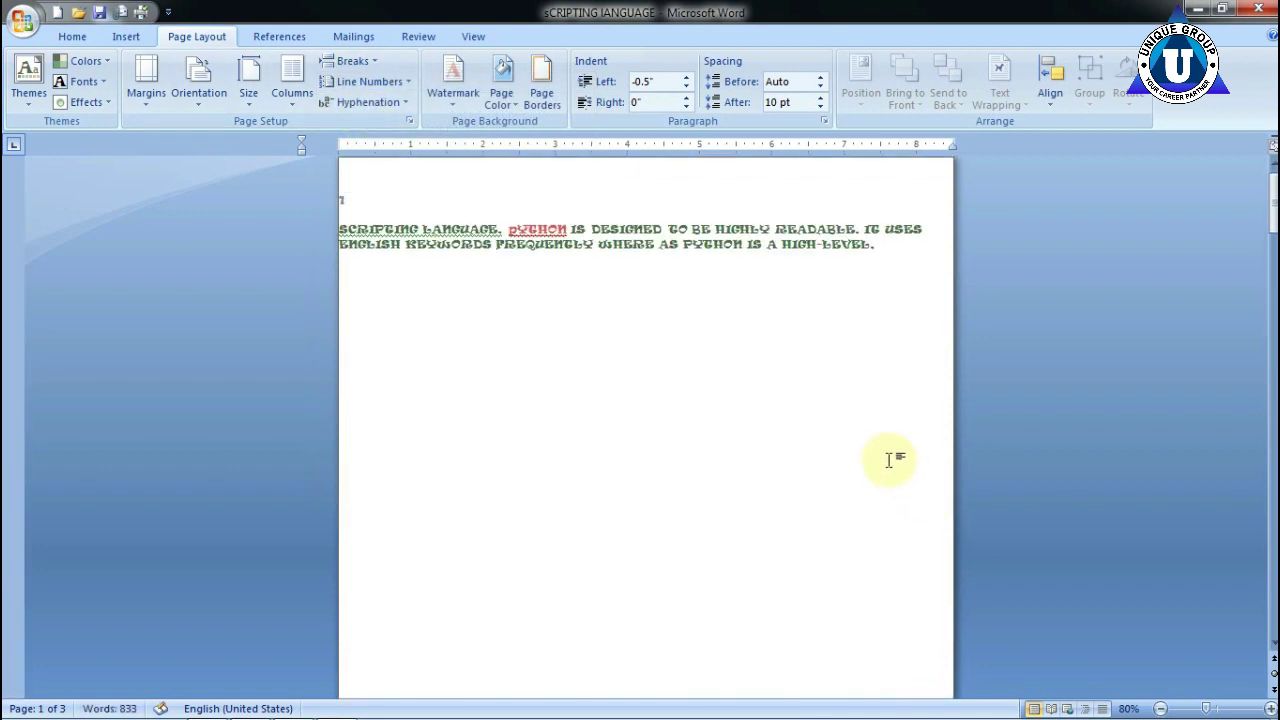
pyautogui.scroll(-3, 643, 480)
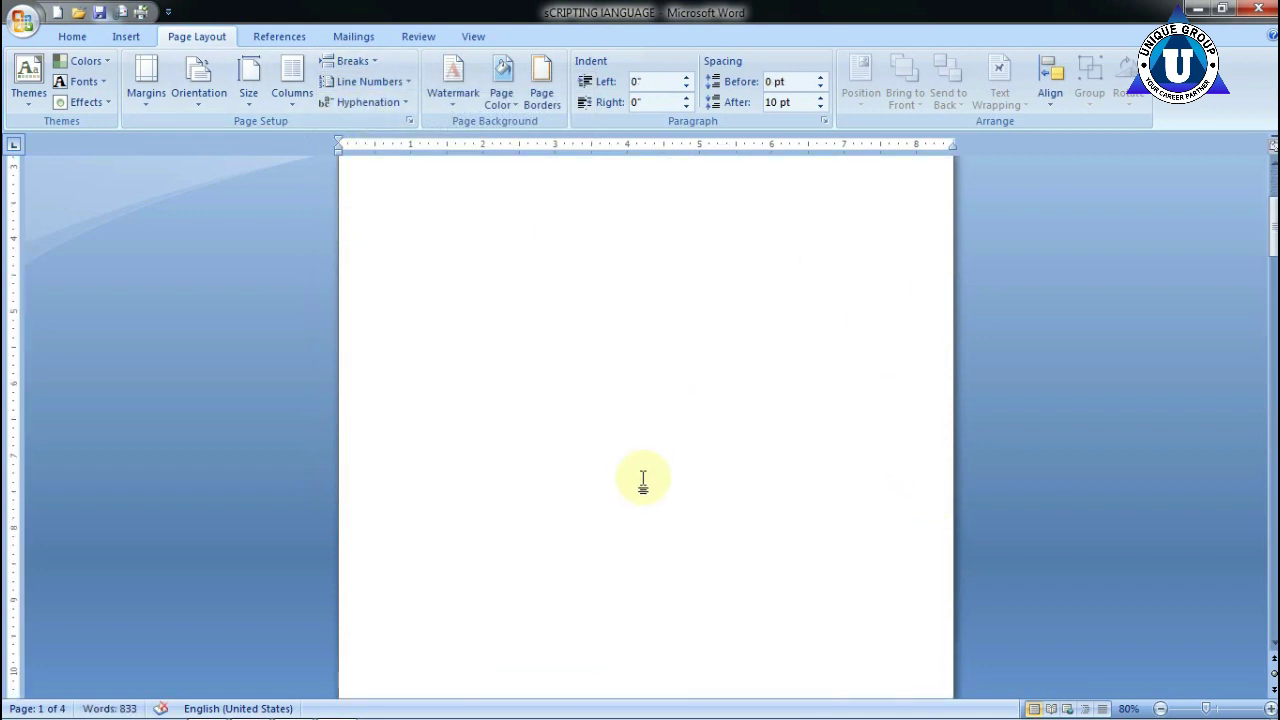
pyautogui.scroll(-5, 623, 486)
pyautogui.scroll(-5, 617, 488)
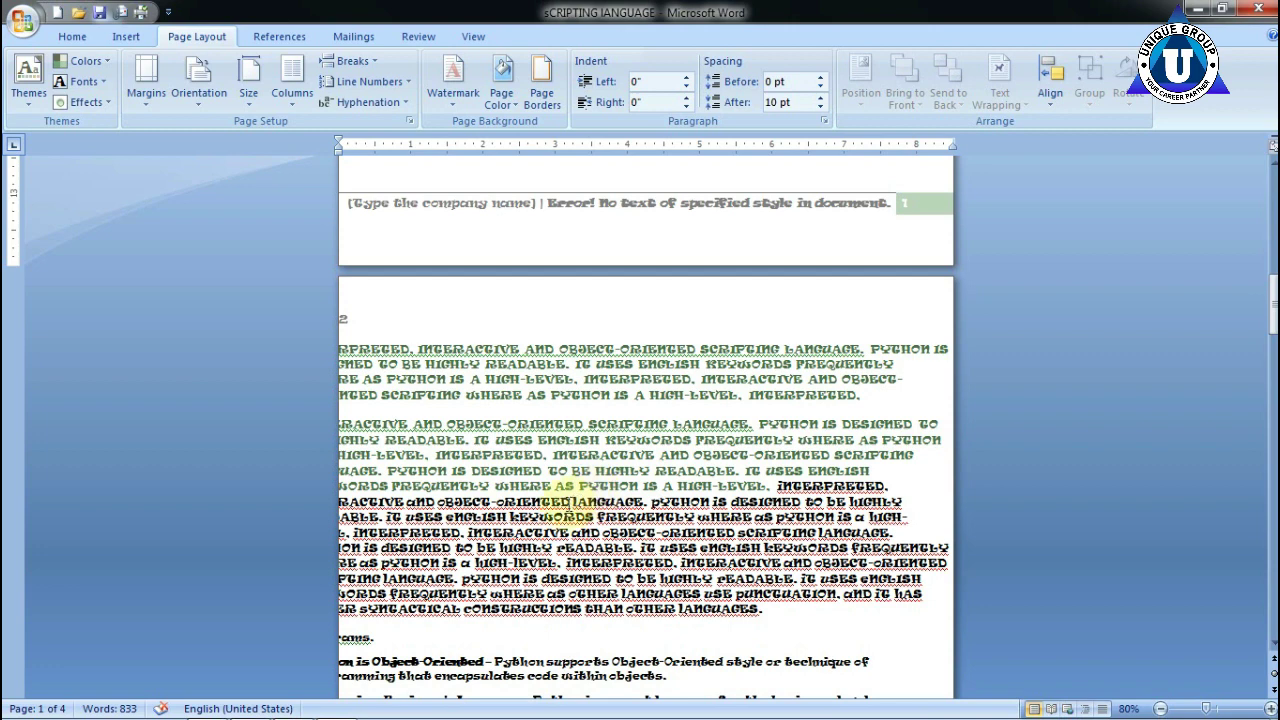
pyautogui.scroll(-1, 540, 500)
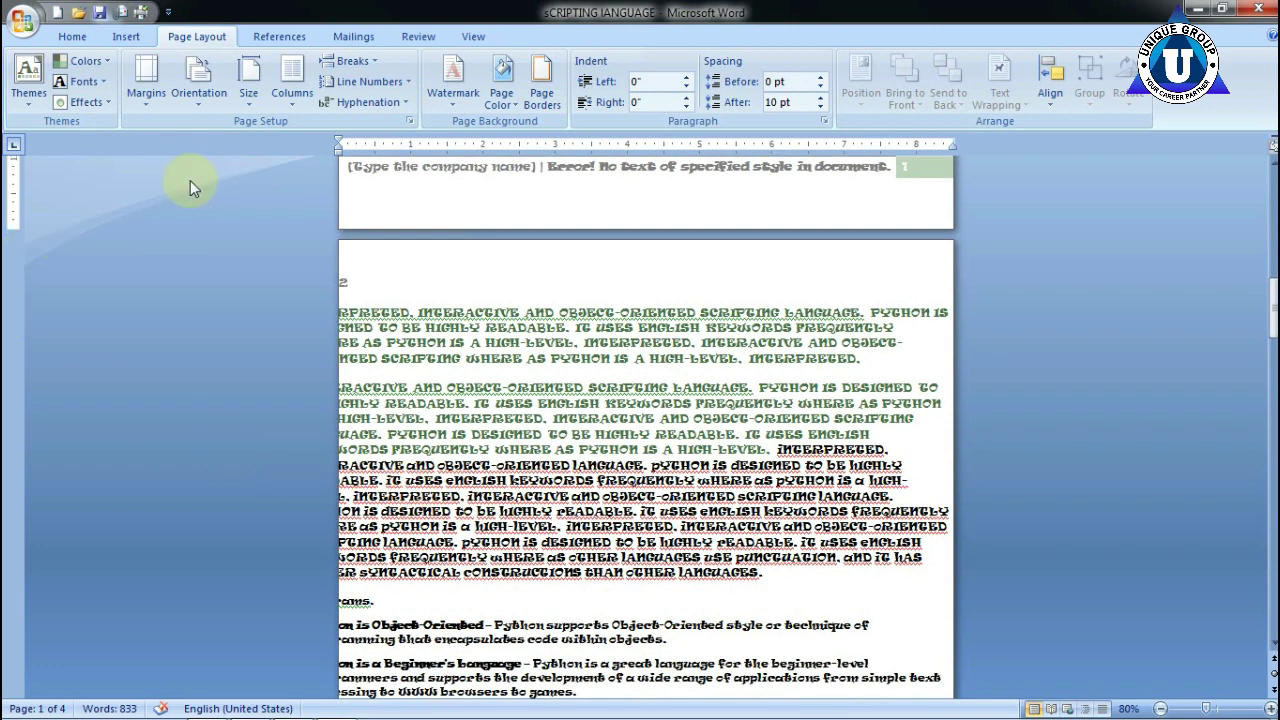
# Insert a column break, then reopen the Breaks list and close it unchanged.
pyautogui.click(350, 61)
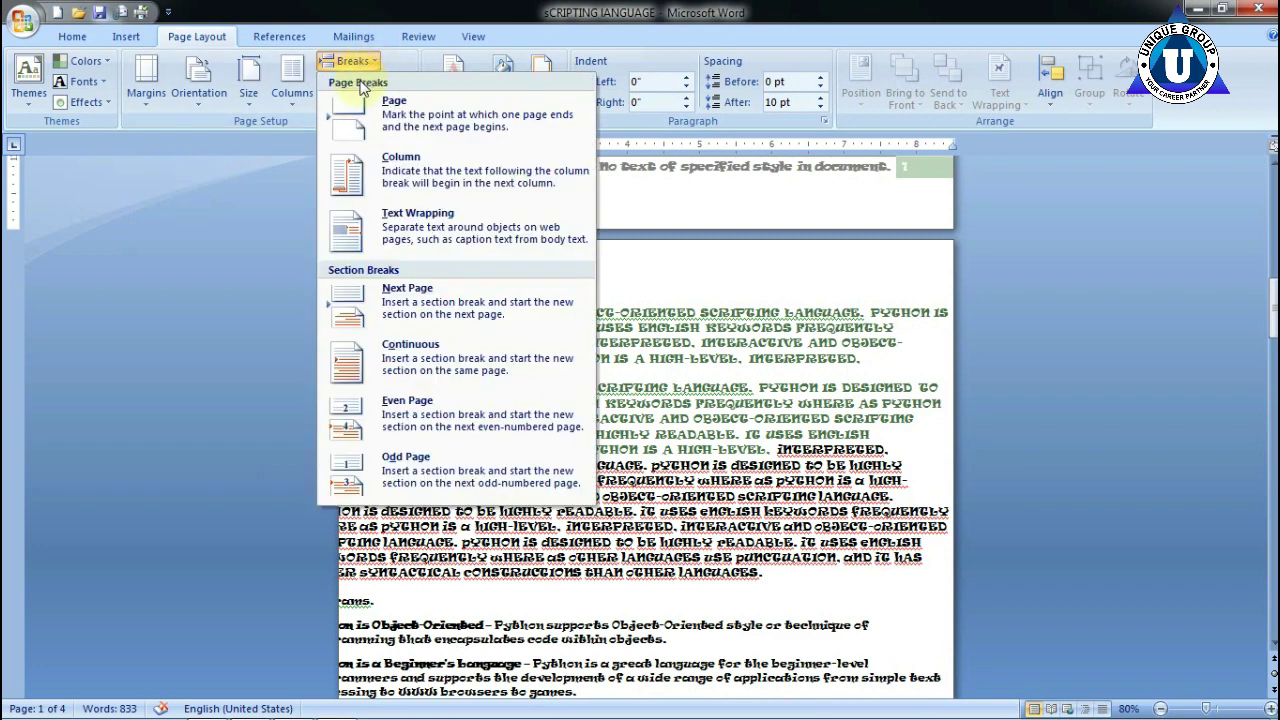
pyautogui.click(360, 165)
pyautogui.scroll(5, 557, 448)
pyautogui.scroll(9, 566, 490)
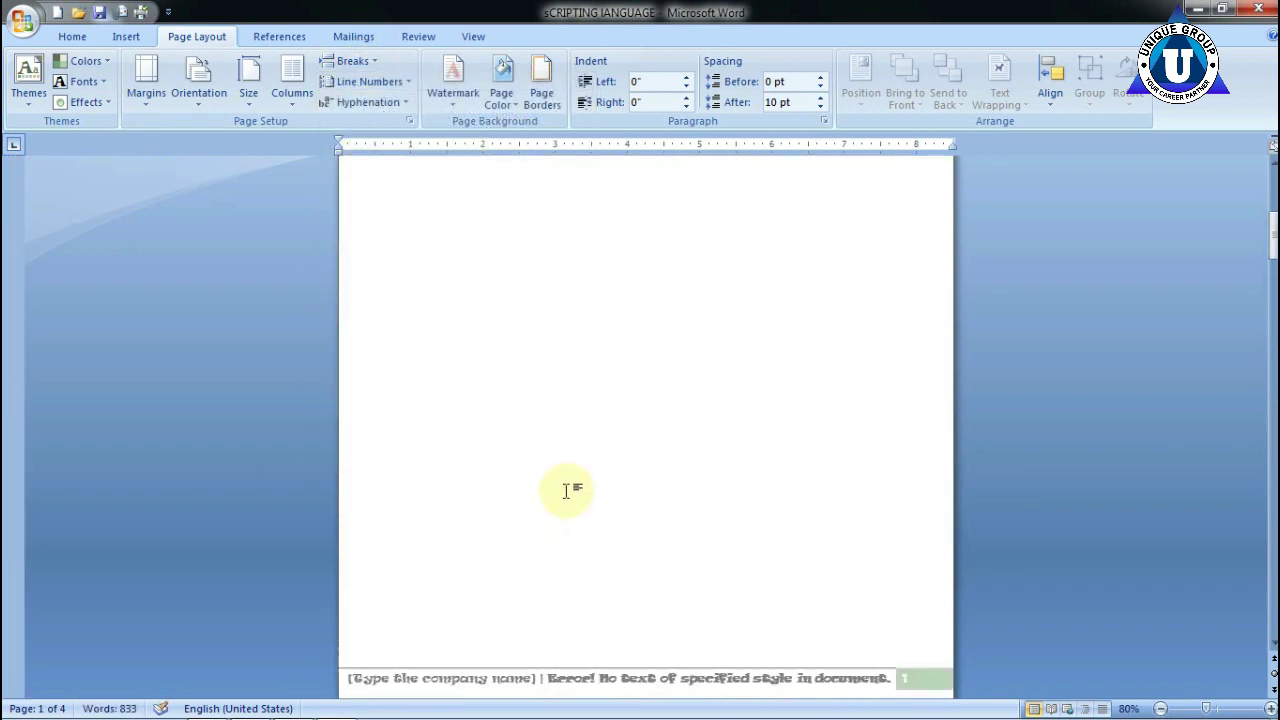
pyautogui.click(352, 63)
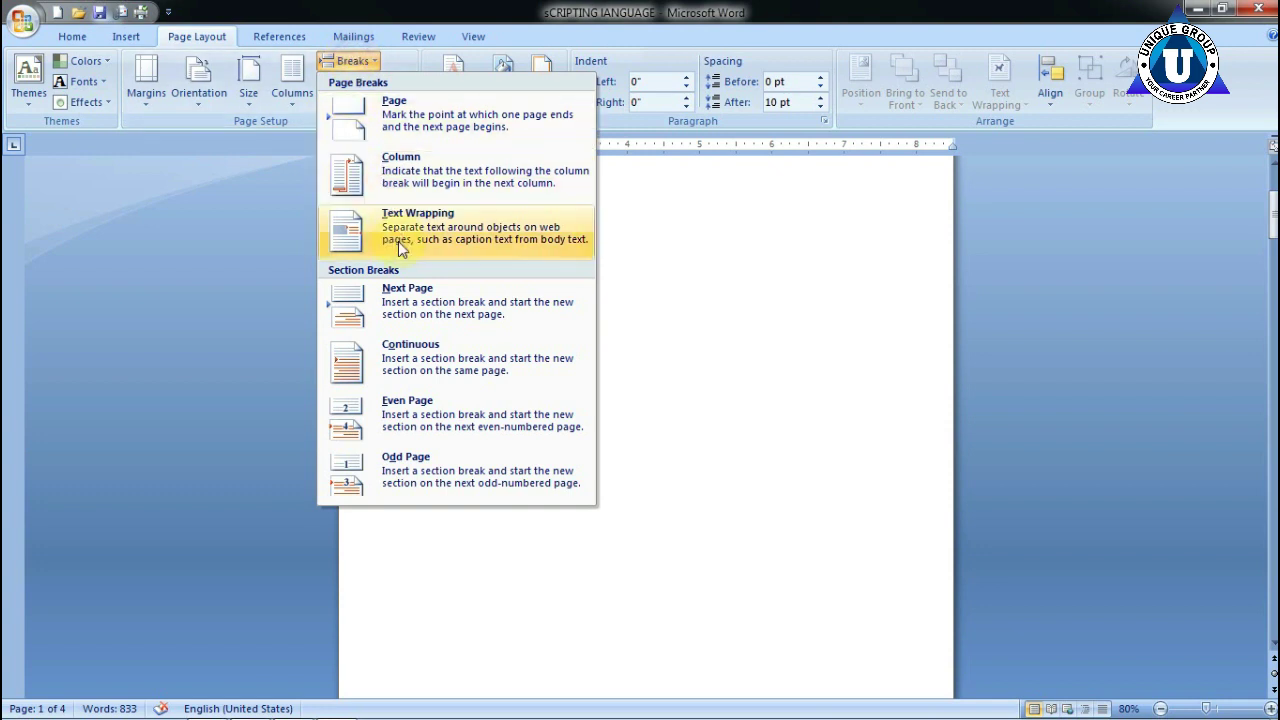
pyautogui.click(654, 263)
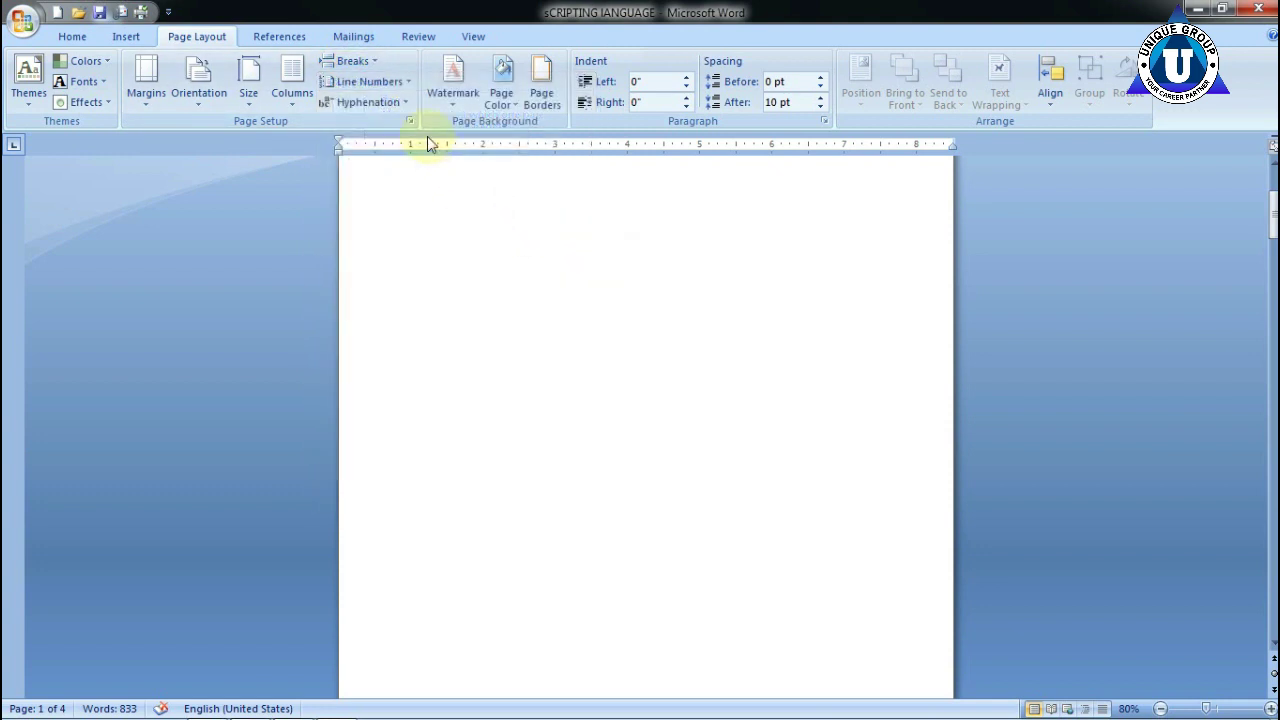
pyautogui.click(355, 85)
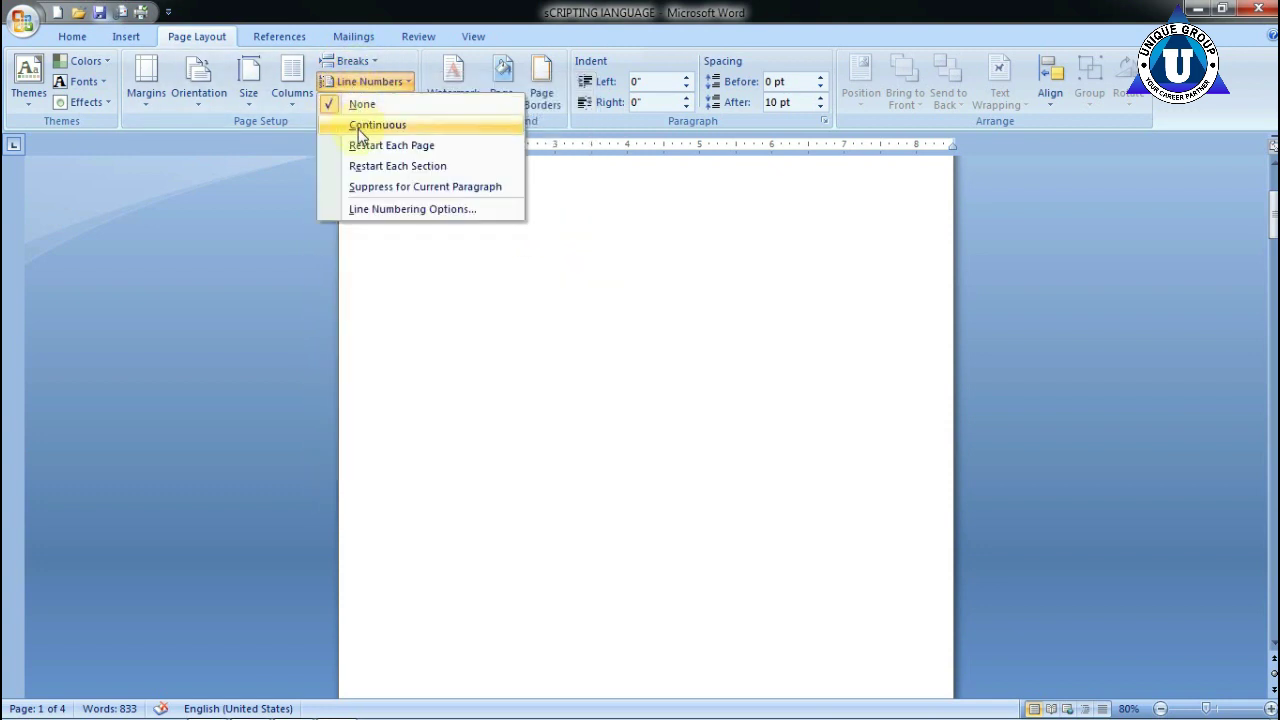
pyautogui.click(358, 126)
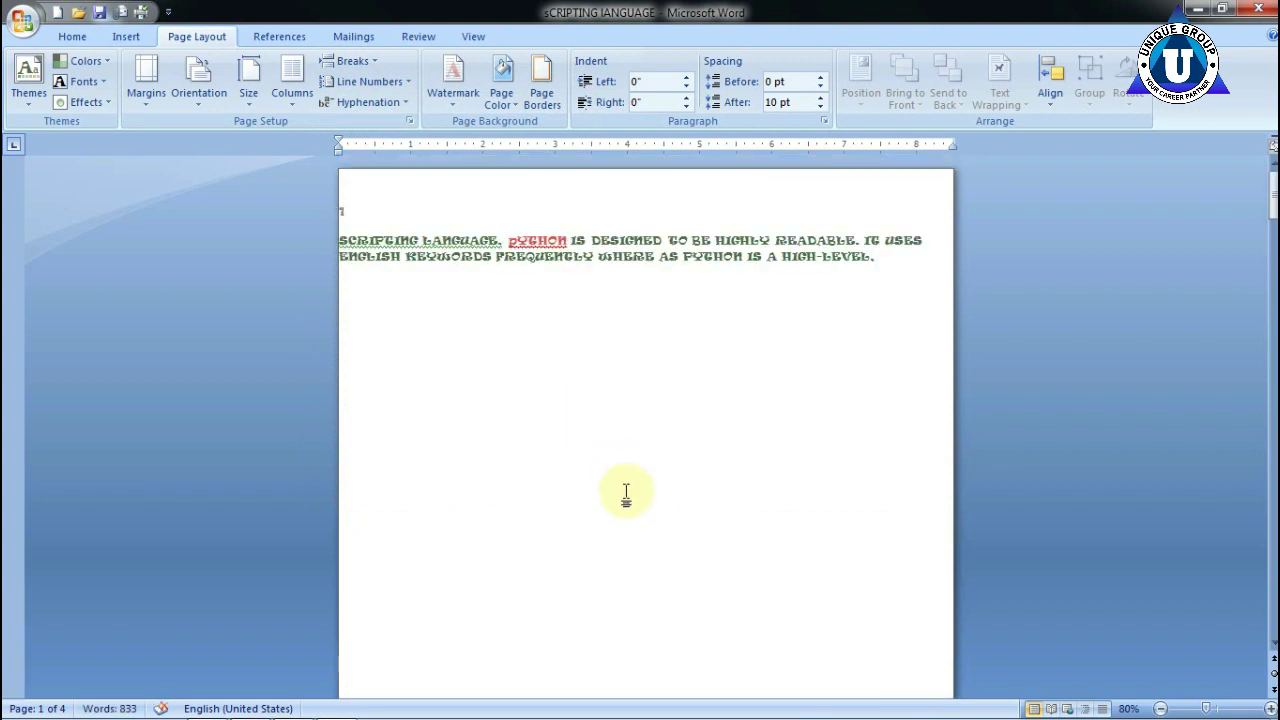
pyautogui.scroll(-3, 566, 480)
pyautogui.scroll(-5, 550, 488)
pyautogui.scroll(-5, 548, 484)
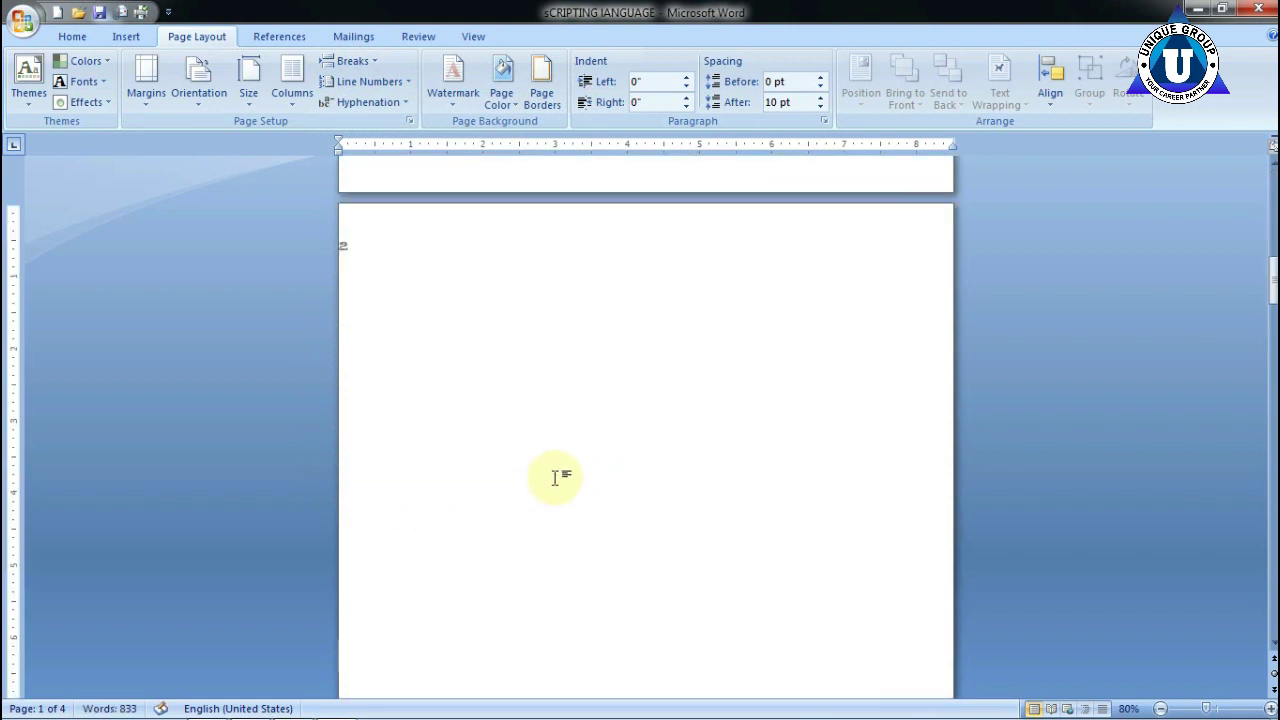
pyautogui.scroll(-3, 548, 484)
pyautogui.scroll(-4, 545, 484)
pyautogui.scroll(5, 500, 470)
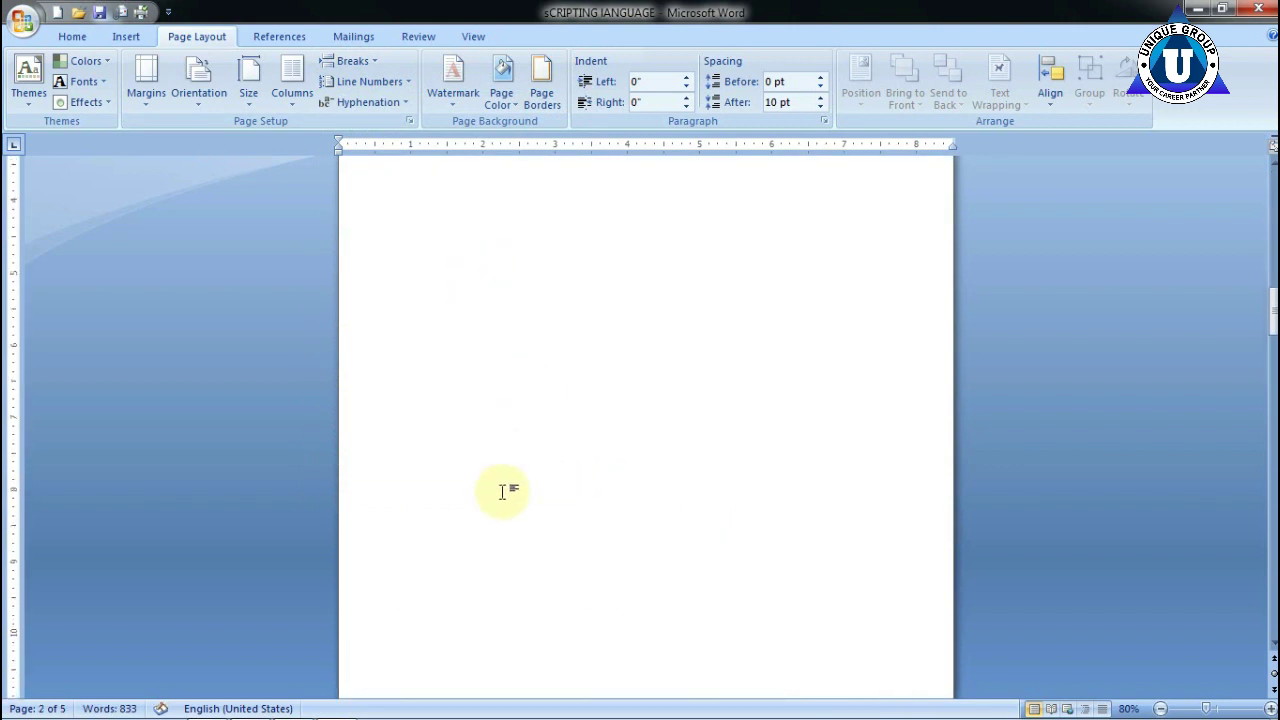
pyautogui.click(365, 81)
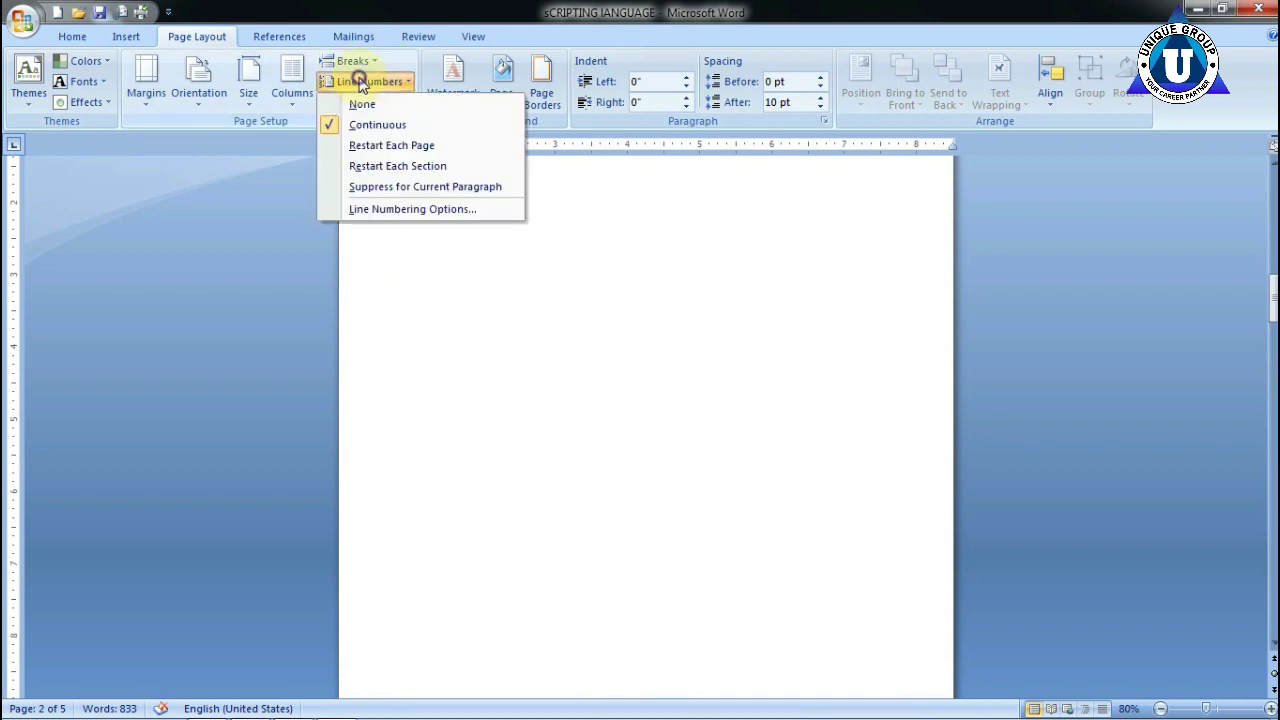
pyautogui.click(374, 150)
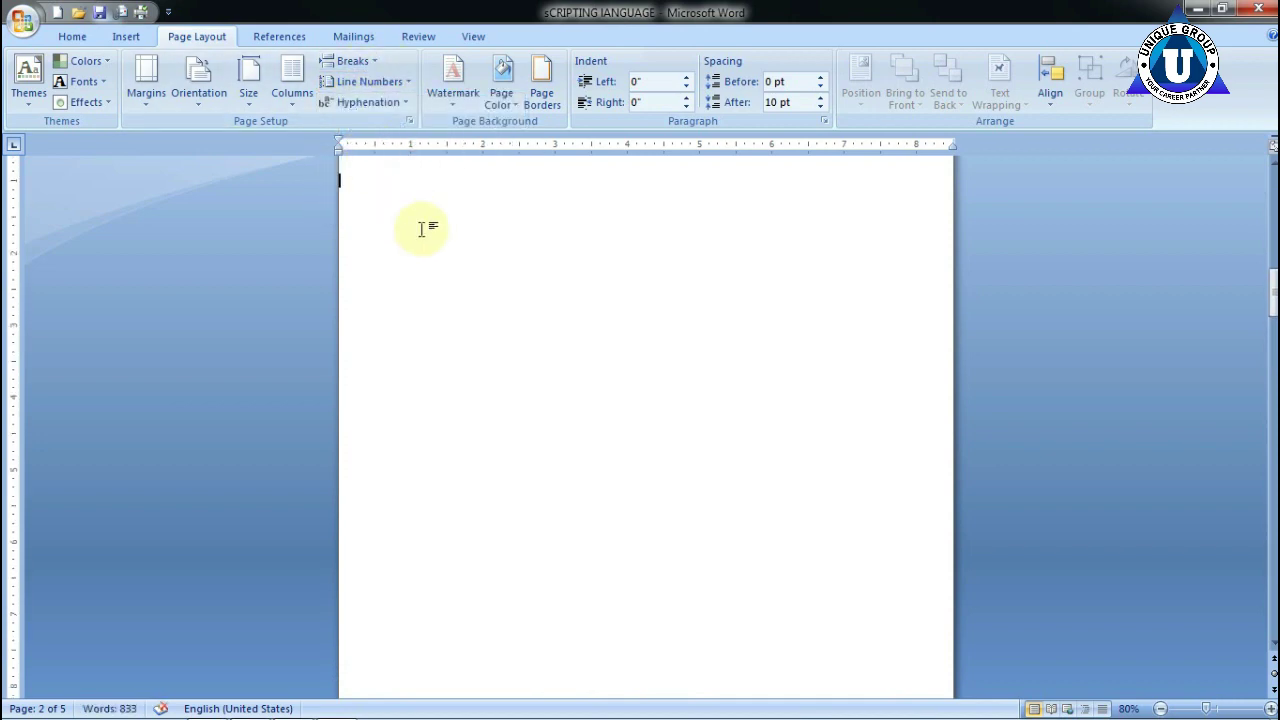
pyautogui.scroll(-9, 453, 312)
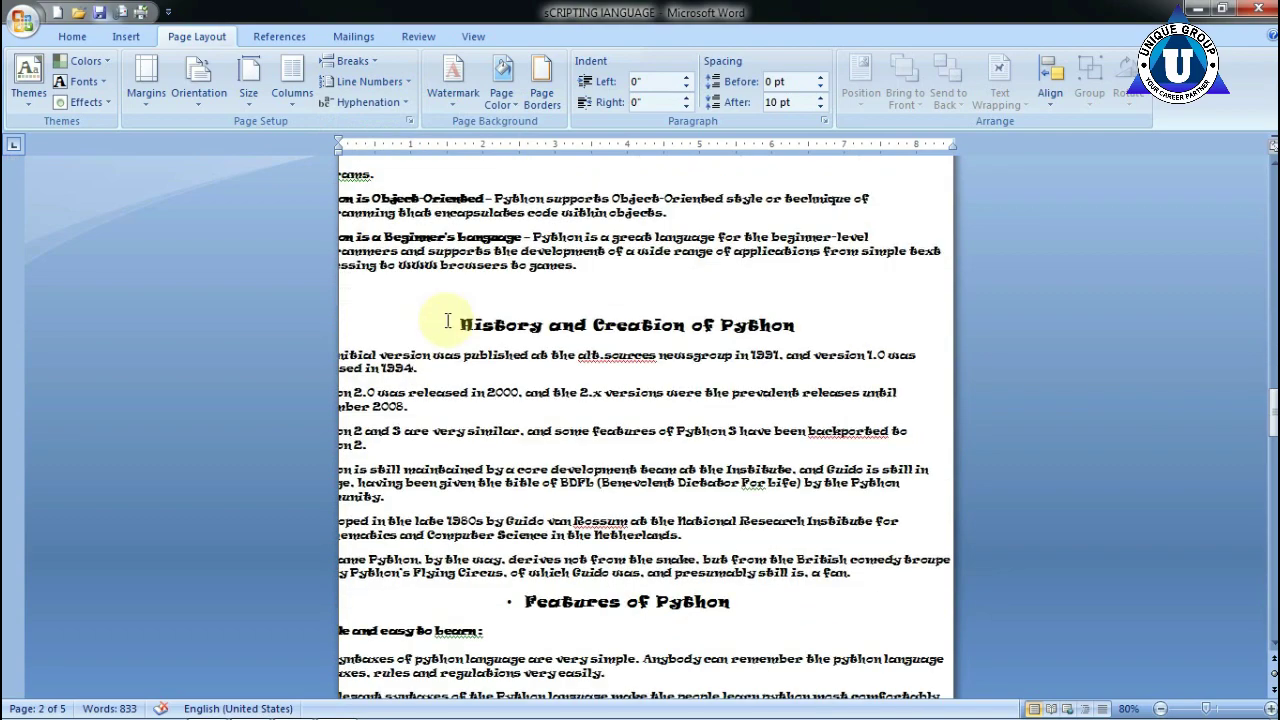
pyautogui.scroll(-5, 443, 251)
pyautogui.scroll(-8, 428, 337)
pyautogui.scroll(4, 428, 323)
pyautogui.scroll(4, 435, 320)
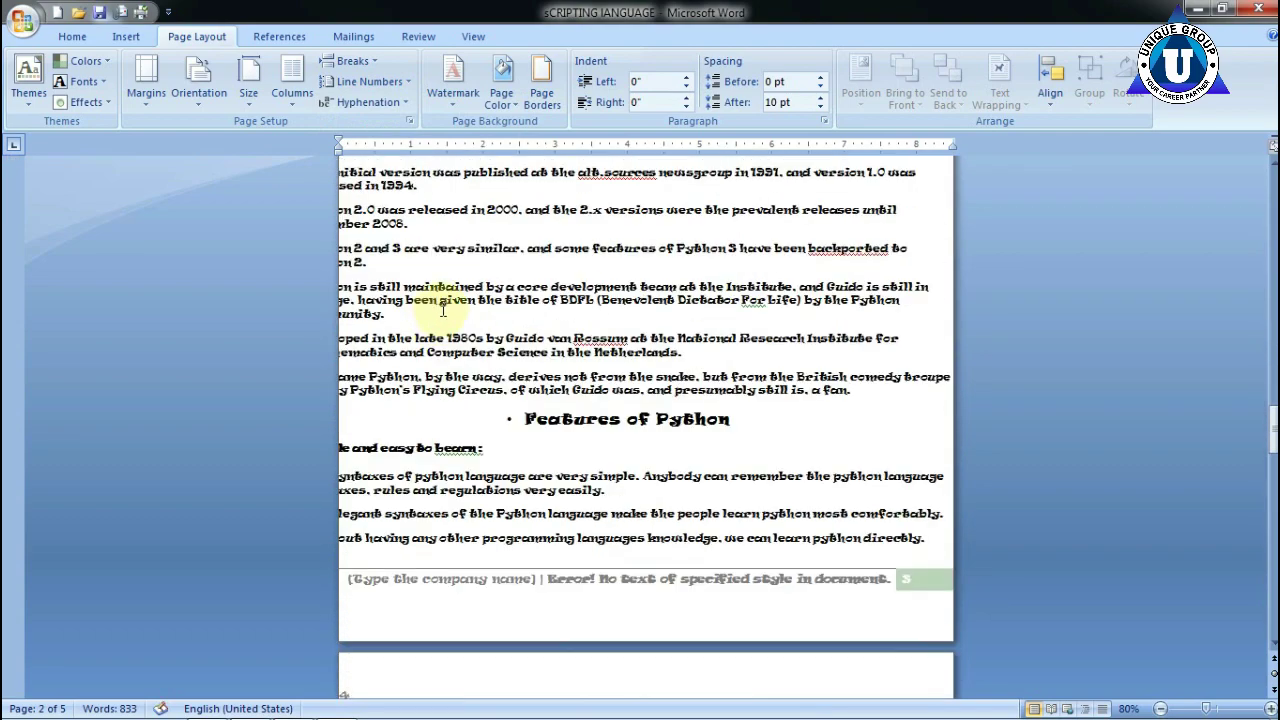
pyautogui.scroll(4, 435, 320)
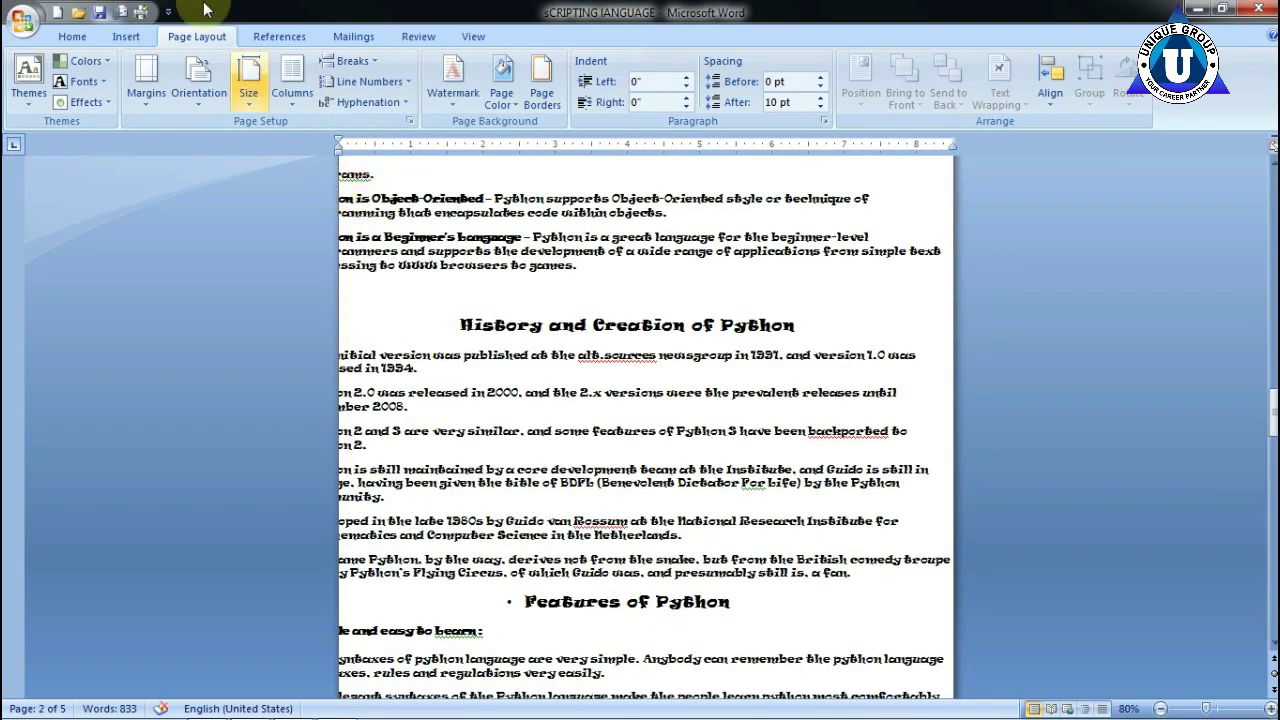
pyautogui.click(361, 104)
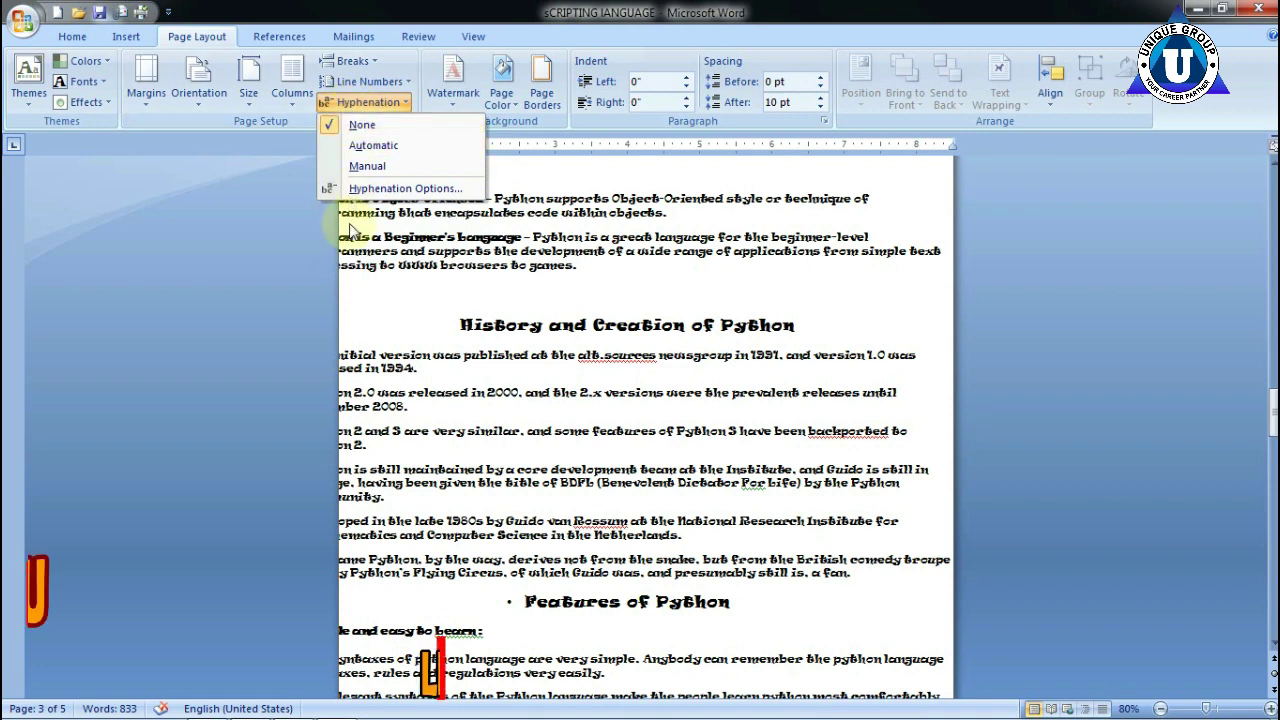
pyautogui.click(362, 125)
pyautogui.click(402, 104)
pyautogui.click(380, 144)
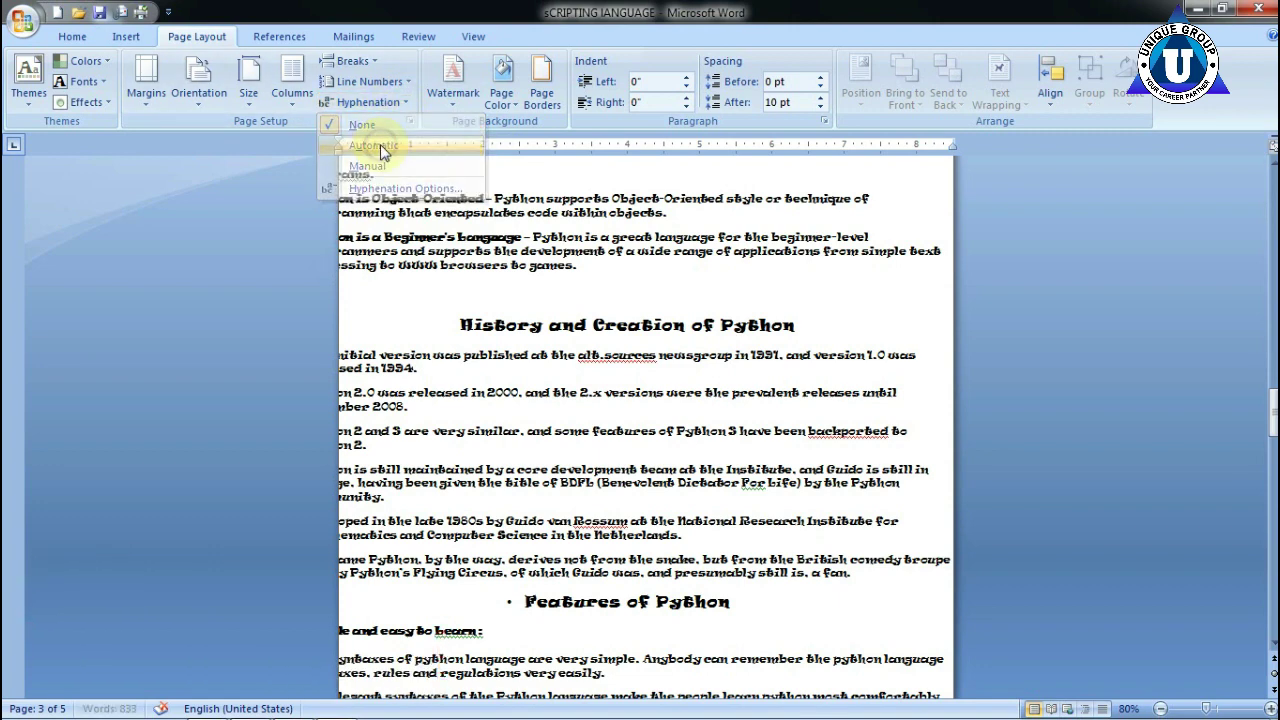
pyautogui.click(383, 104)
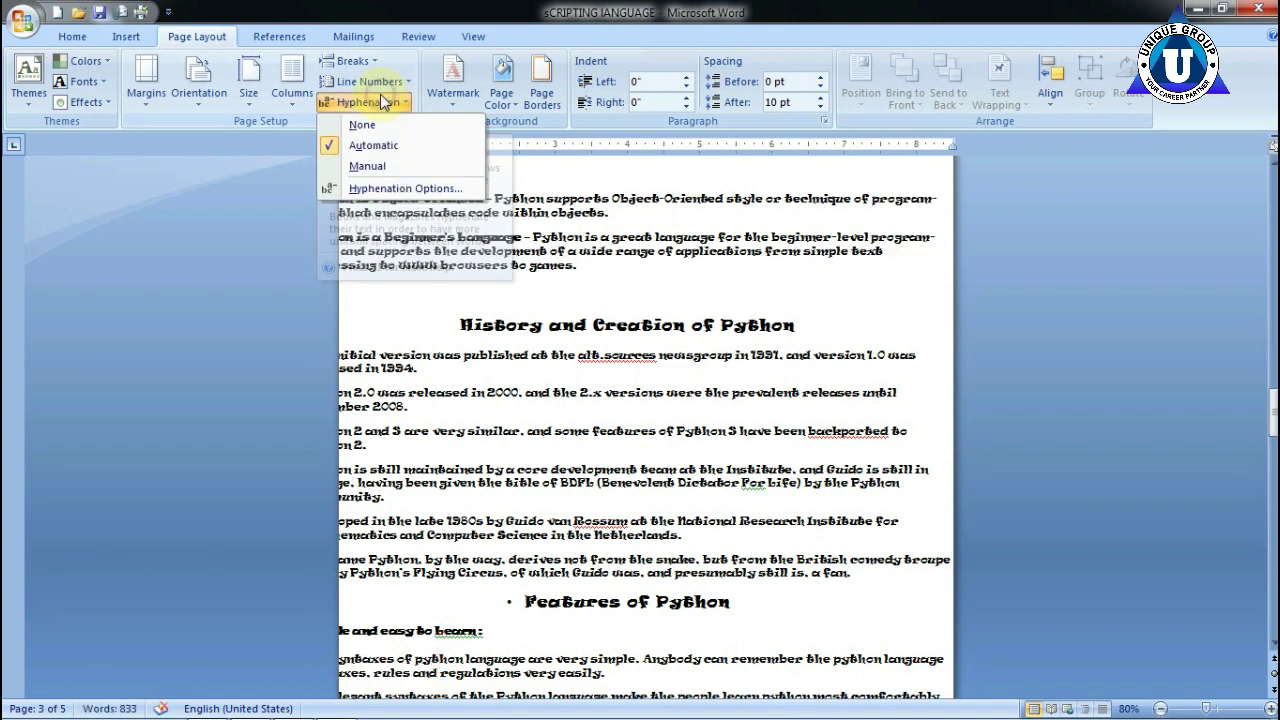
pyautogui.click(380, 126)
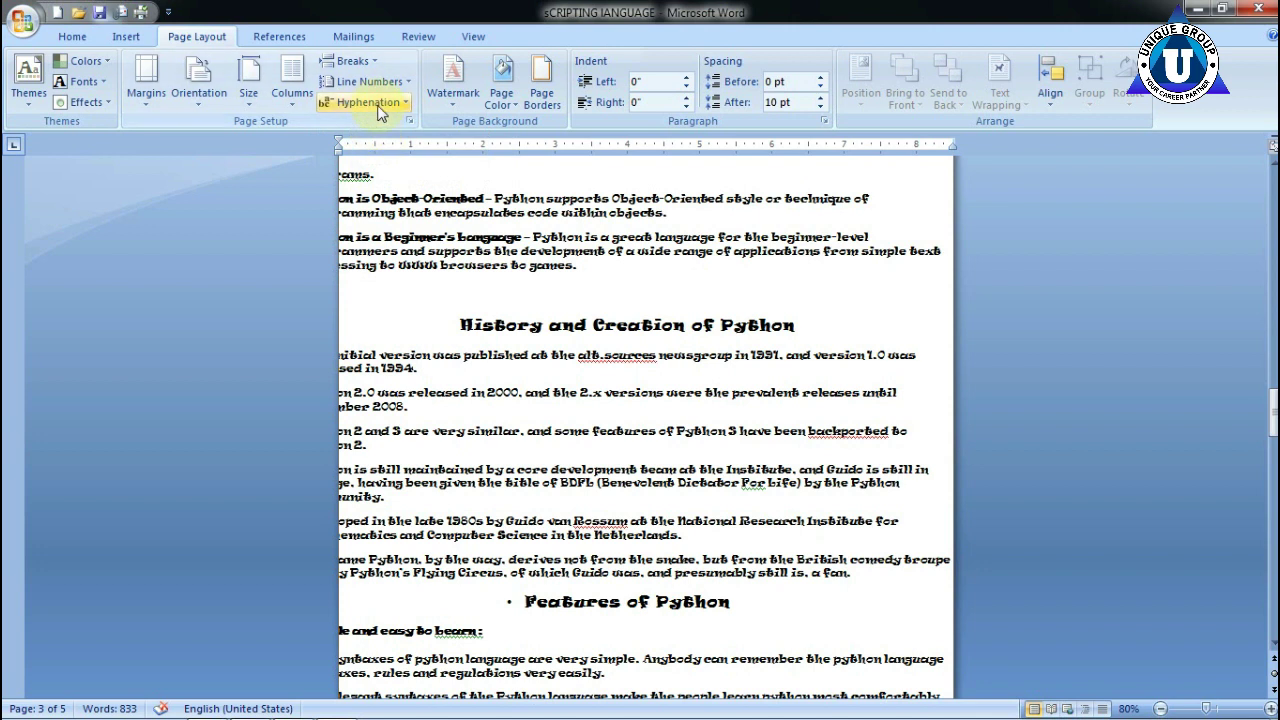
pyautogui.click(383, 103)
pyautogui.click(378, 145)
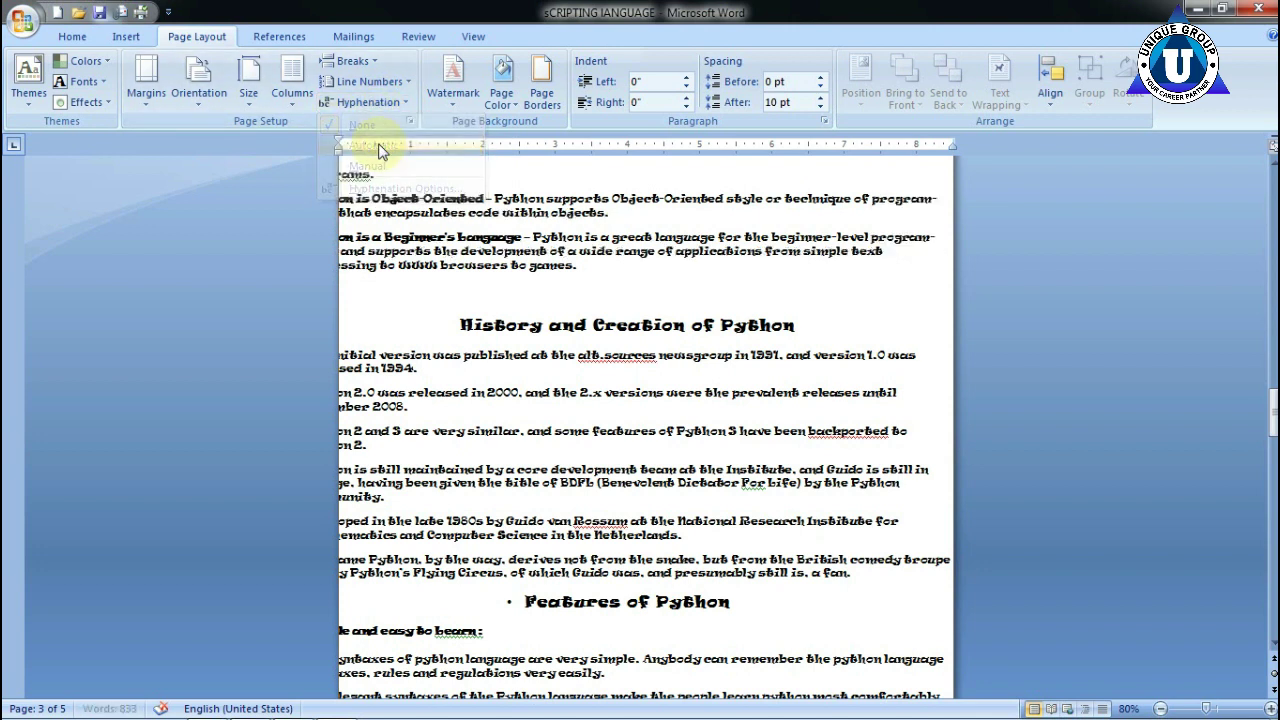
pyautogui.click(385, 104)
pyautogui.click(380, 126)
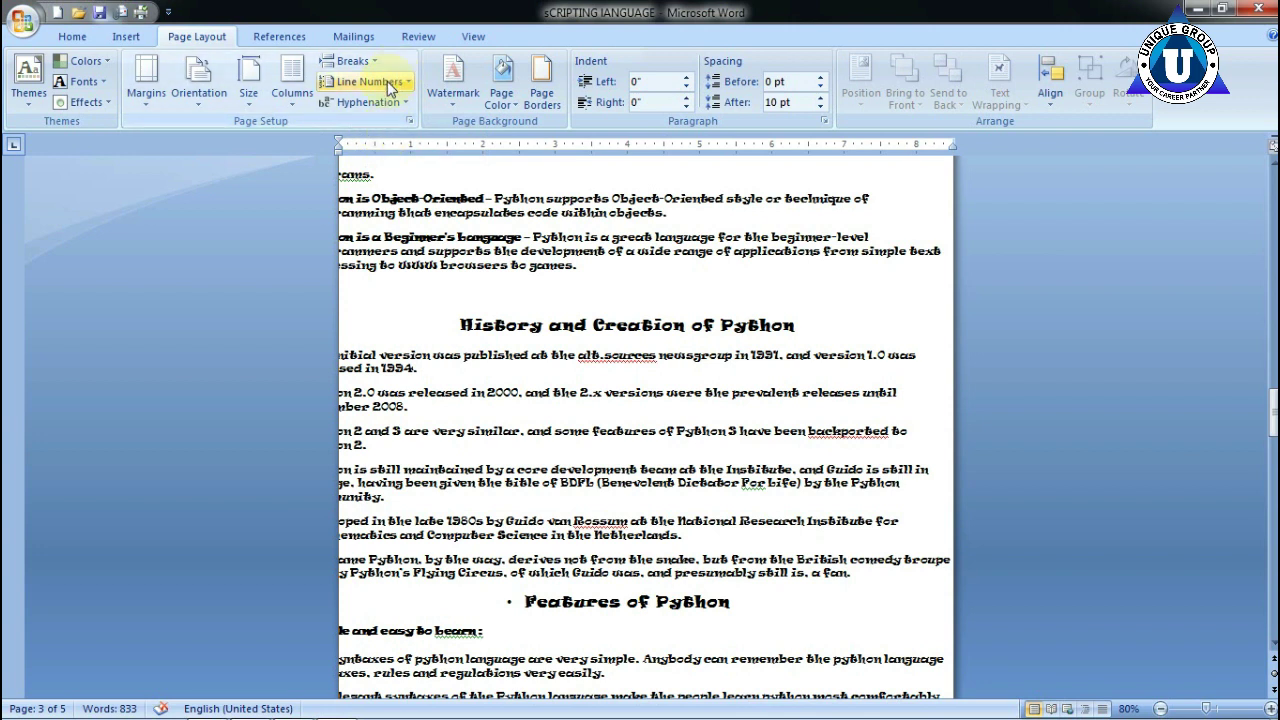
pyautogui.scroll(10, 555, 360)
# Choose Custom Watermark from the Watermark gallery to reach the Printed Watermark dialog.
pyautogui.scroll(5, 555, 360)
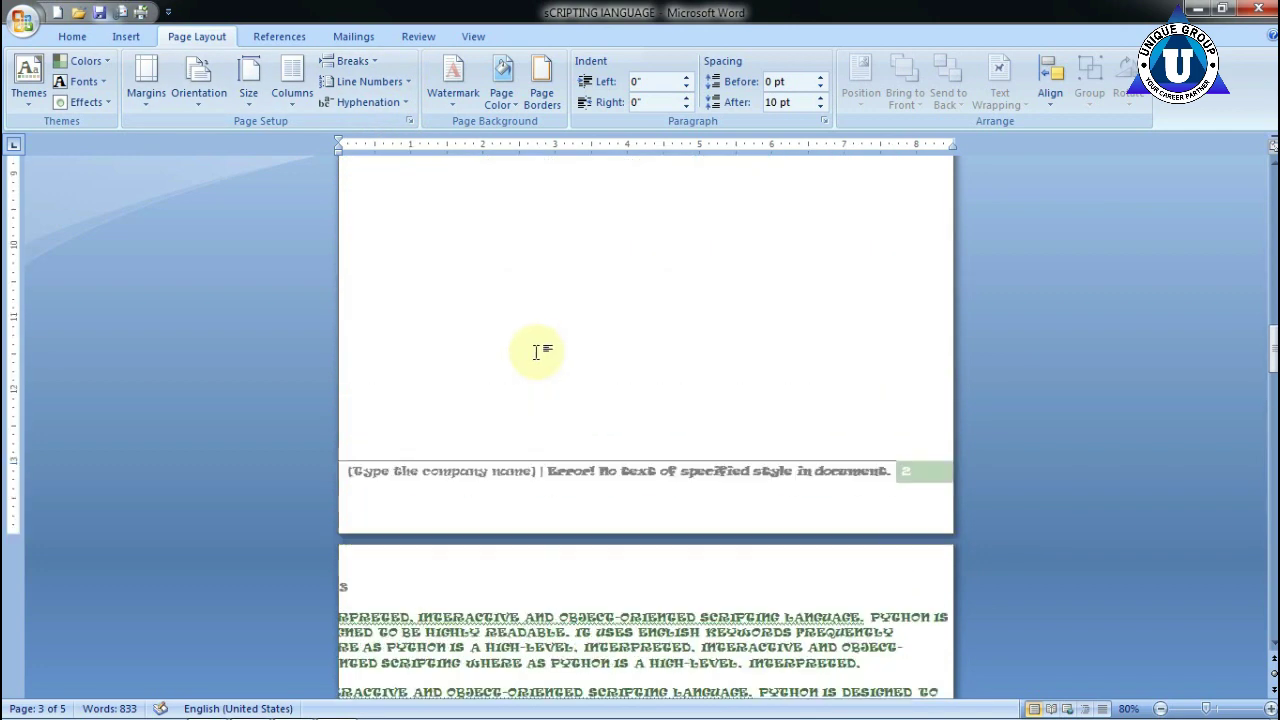
pyautogui.scroll(3, 534, 349)
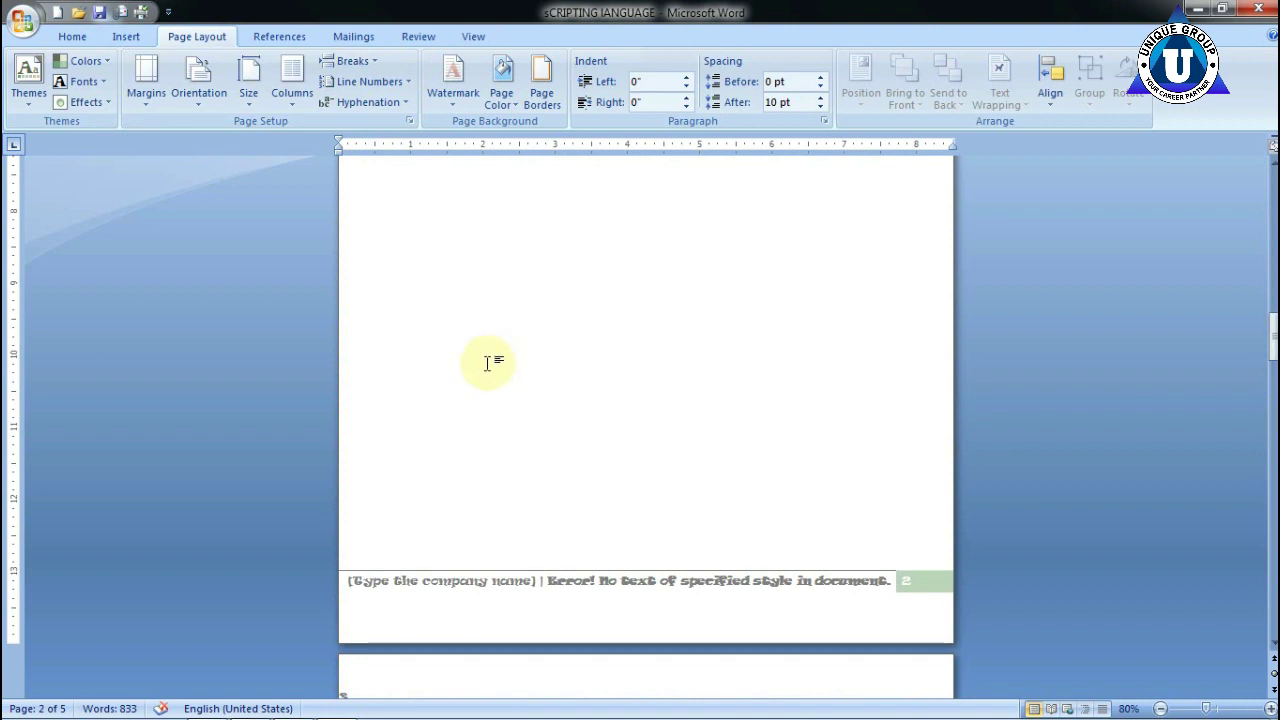
pyautogui.click(452, 100)
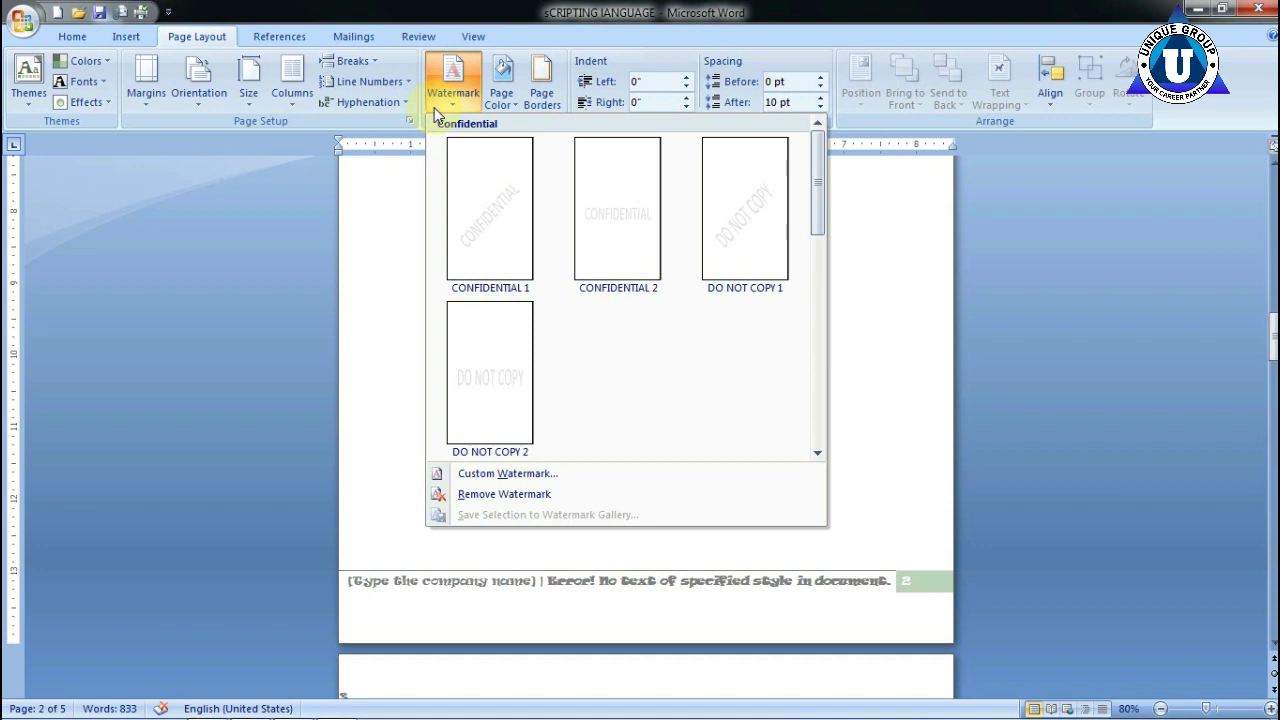
pyautogui.click(520, 476)
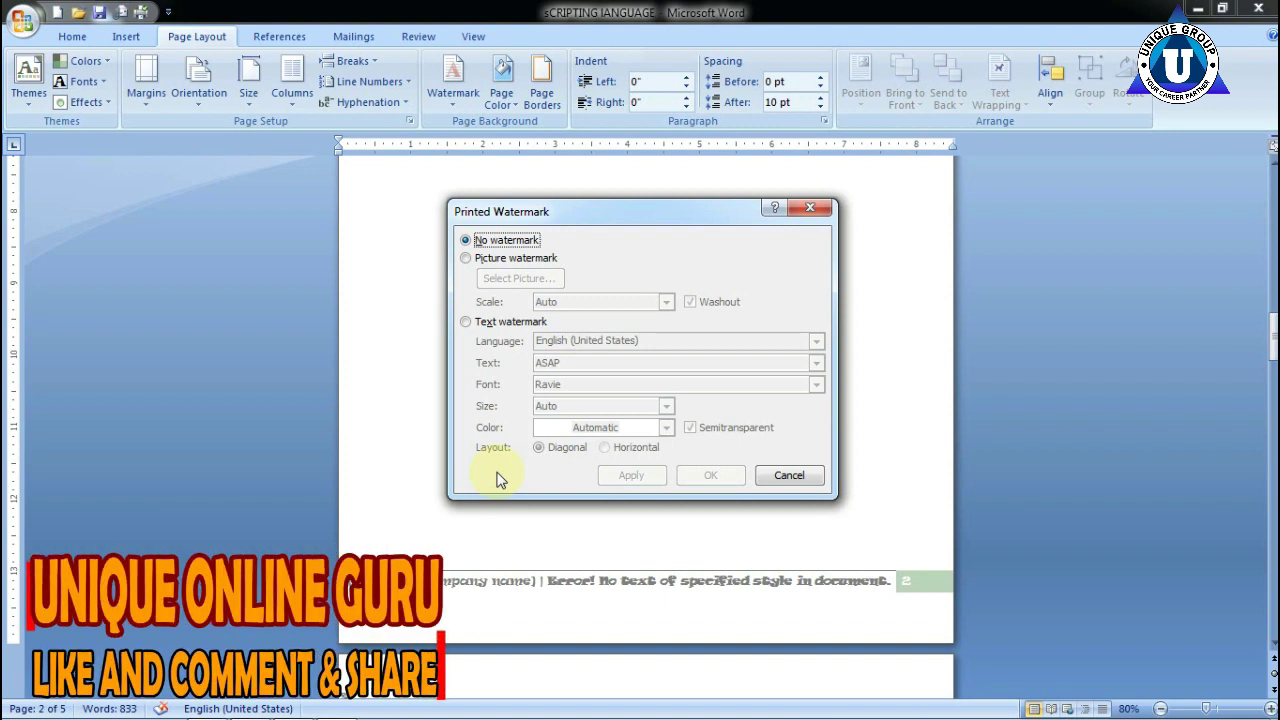
# Set a Picture watermark using 1.jpeg from Pictures, keep Washout, and apply it.
pyautogui.click(529, 257)
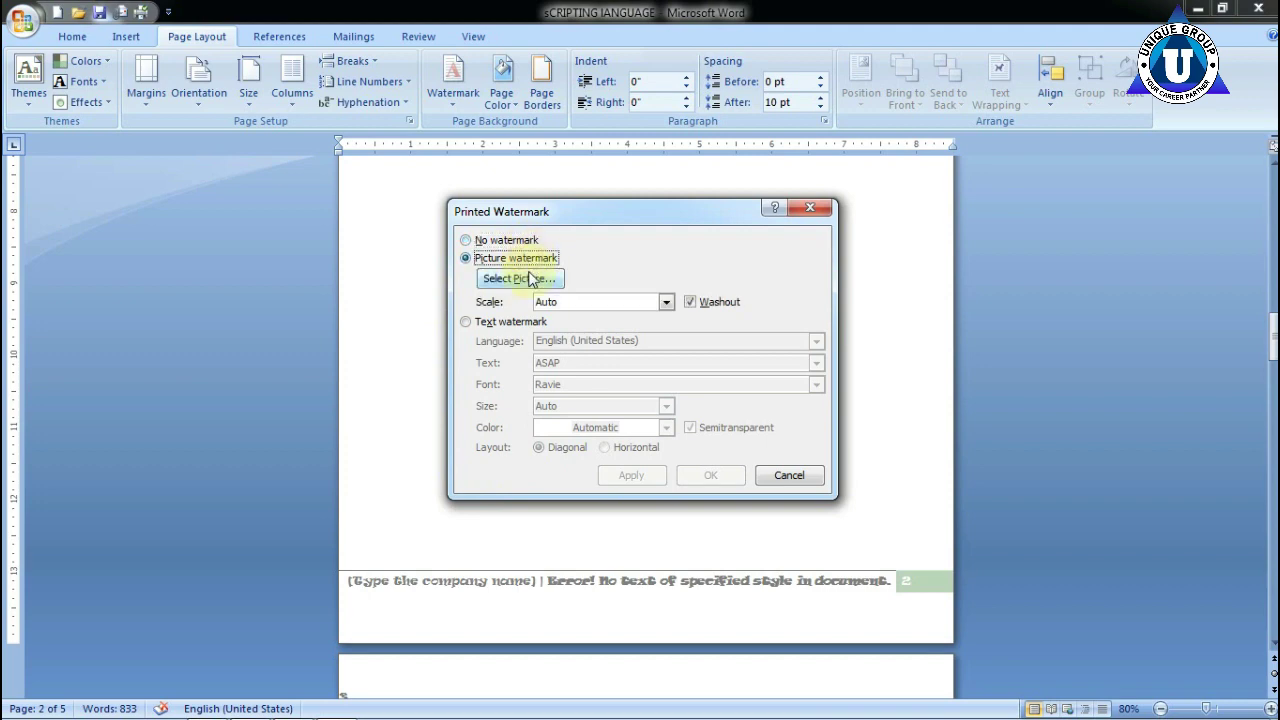
pyautogui.click(529, 275)
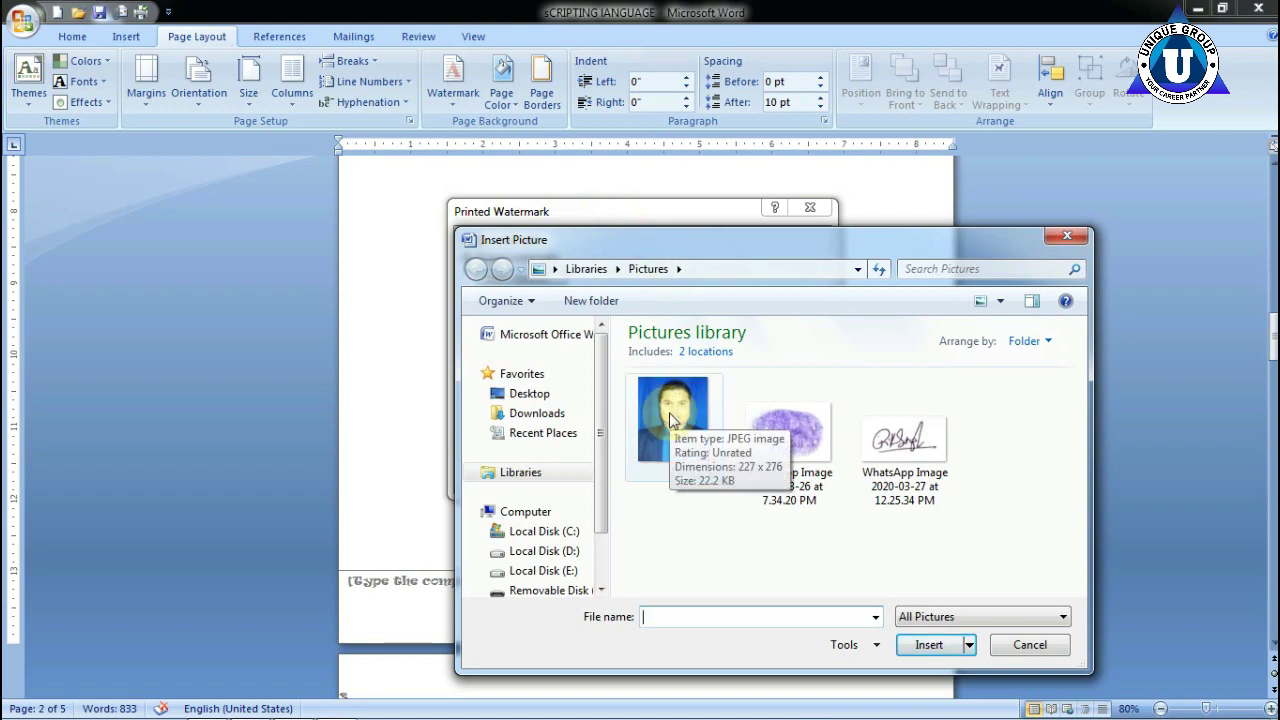
pyautogui.doubleClick(670, 418)
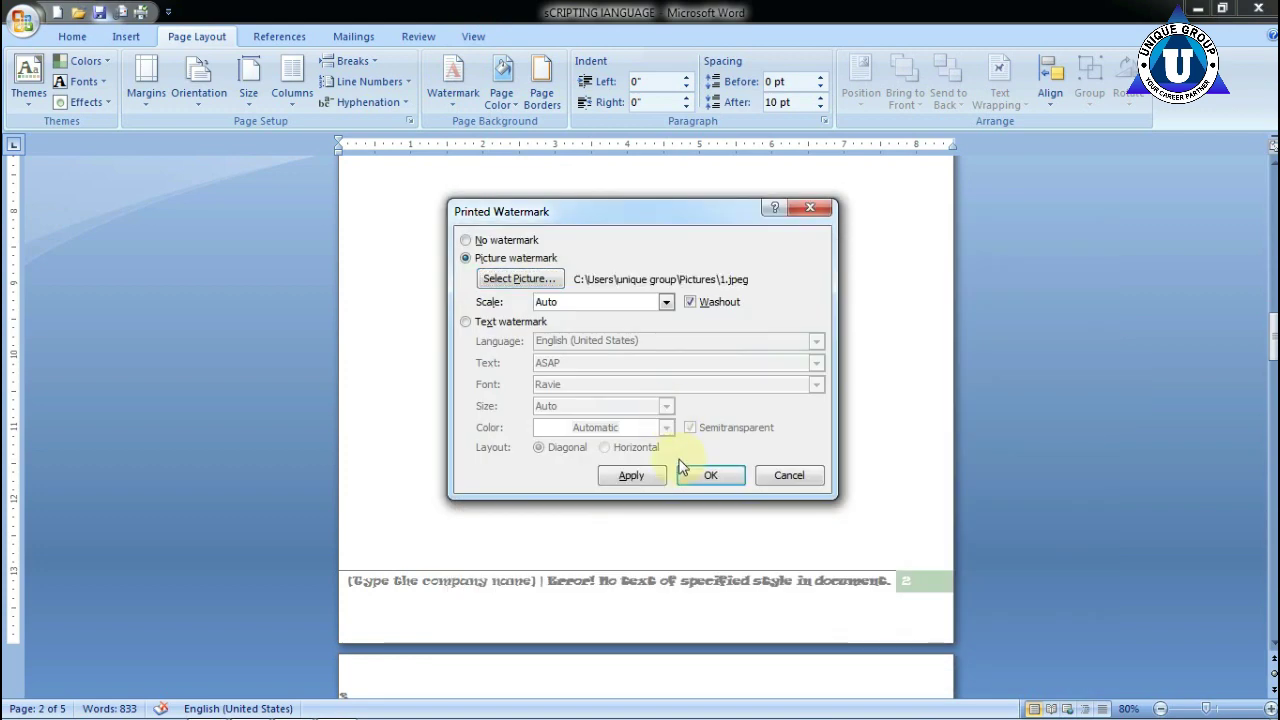
pyautogui.click(710, 477)
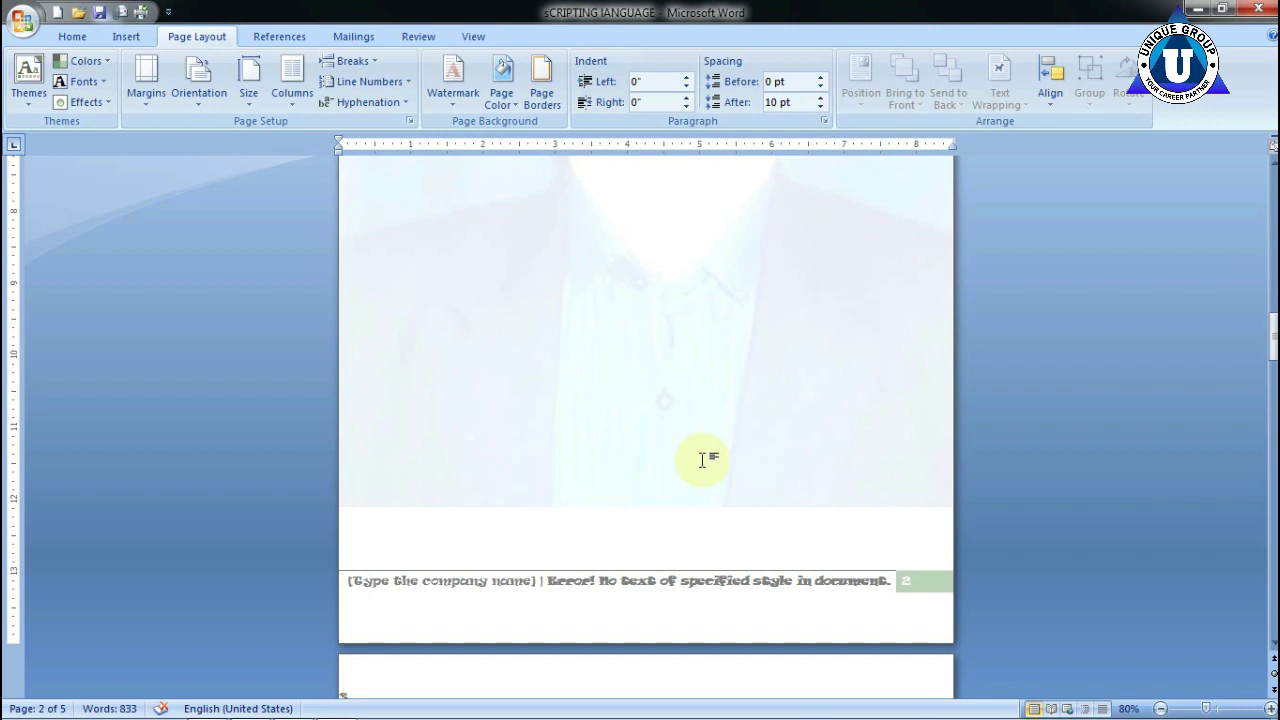
pyautogui.scroll(2, 703, 459)
pyautogui.scroll(3, 703, 459)
pyautogui.scroll(3, 703, 459)
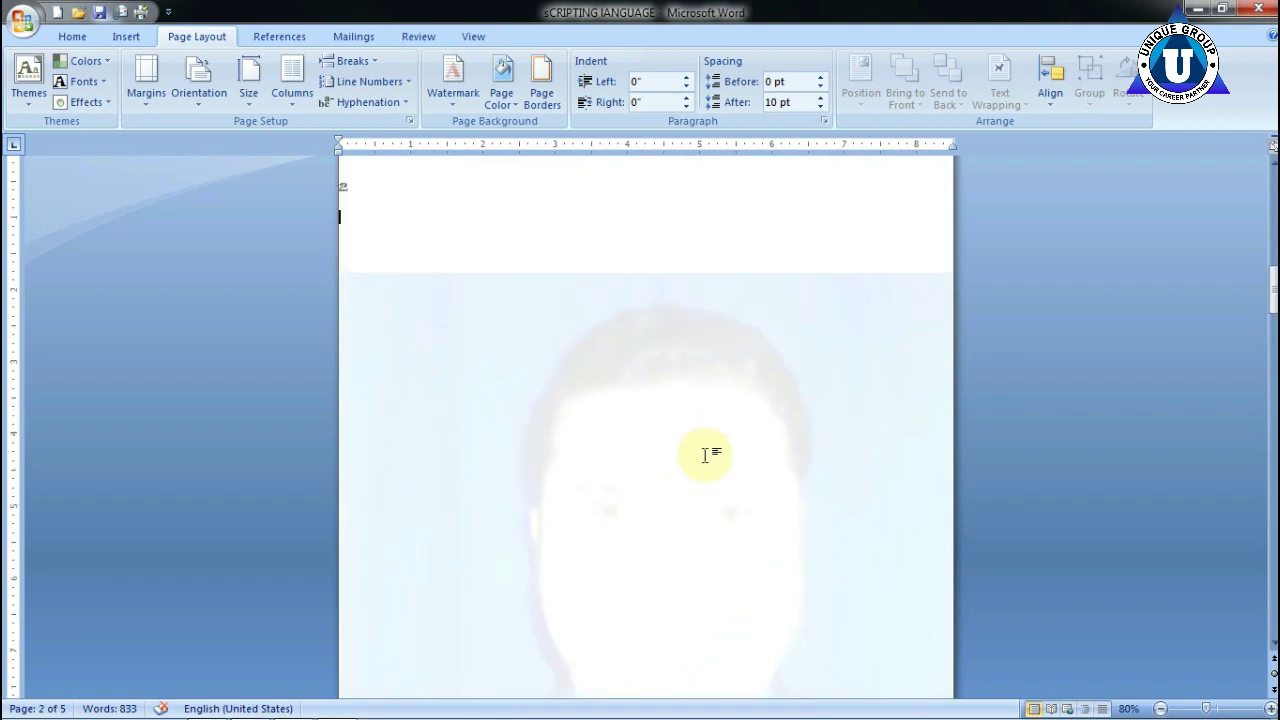
pyautogui.scroll(8, 703, 459)
pyautogui.scroll(-5, 731, 513)
pyautogui.scroll(1, 737, 534)
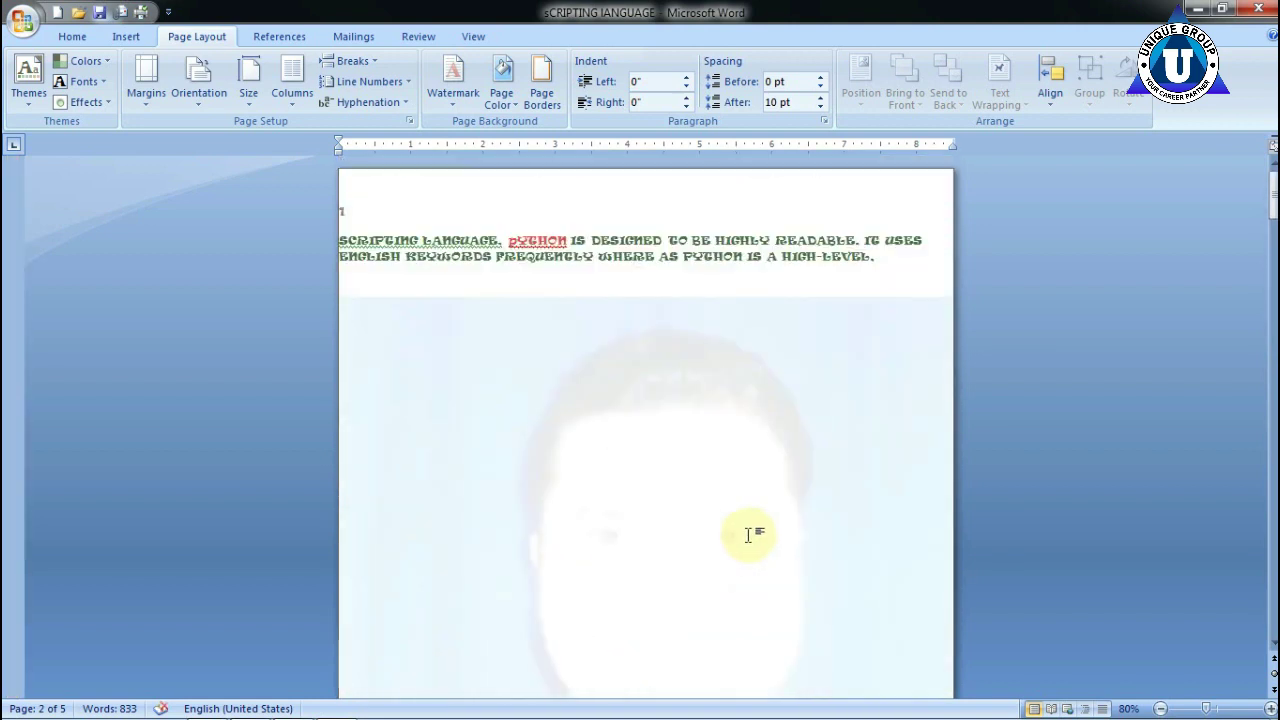
pyautogui.click(453, 80)
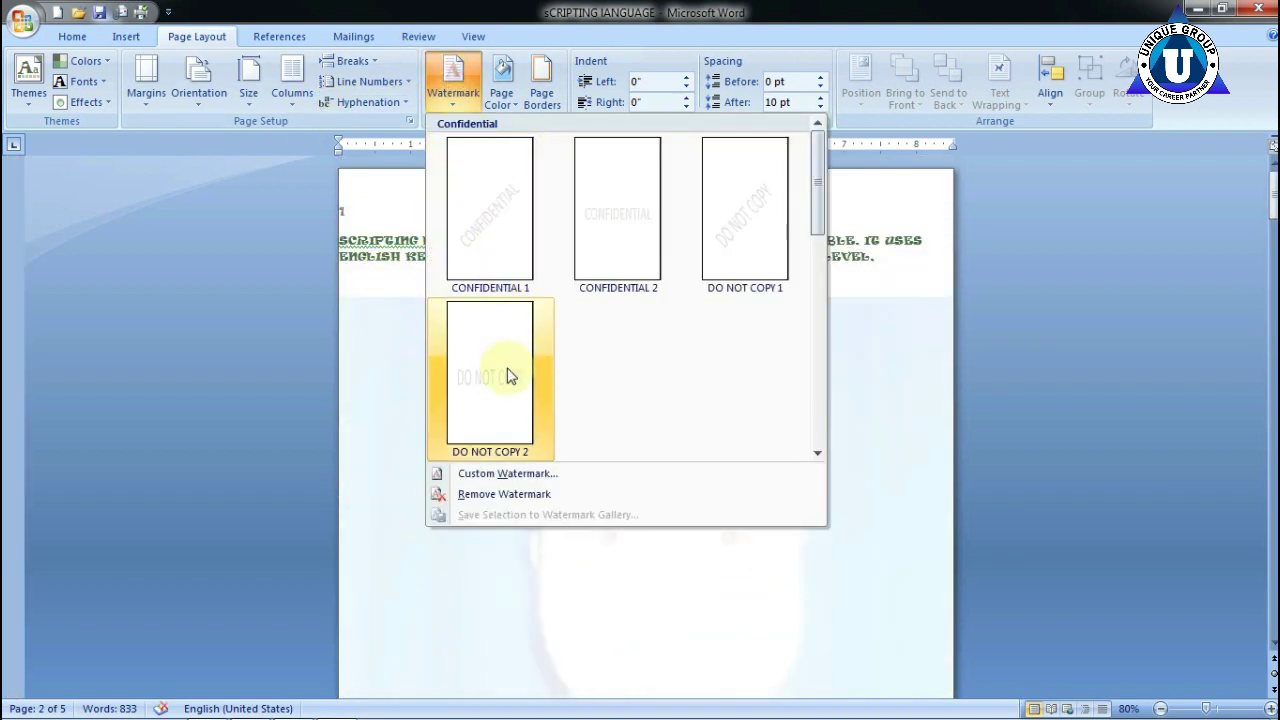
pyautogui.click(520, 474)
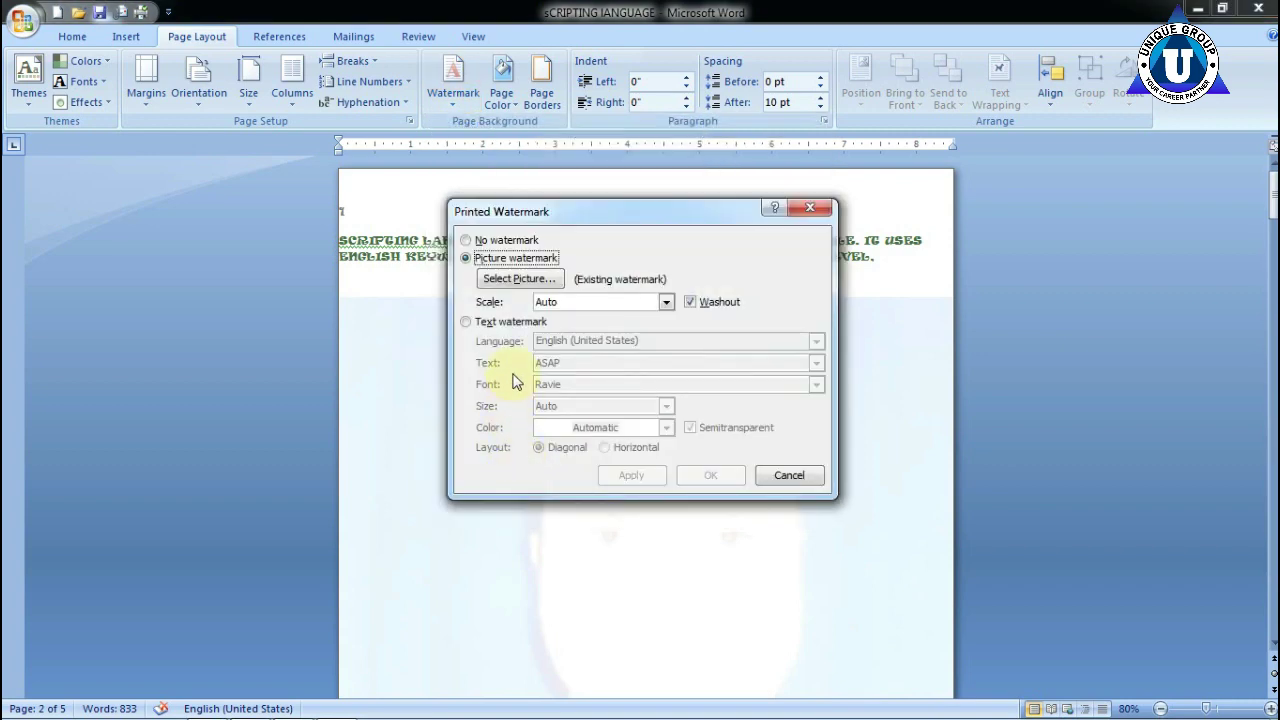
pyautogui.click(517, 325)
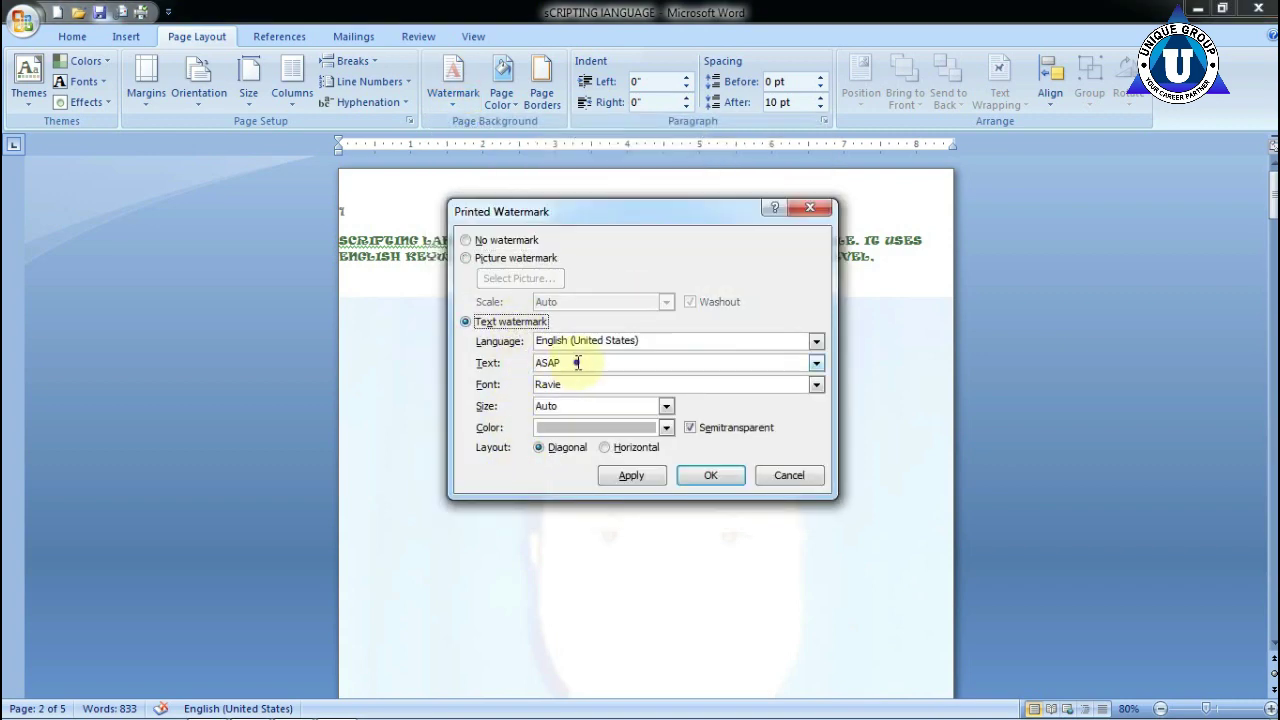
pyautogui.moveTo(580, 363); pyautogui.dragTo(522, 362)
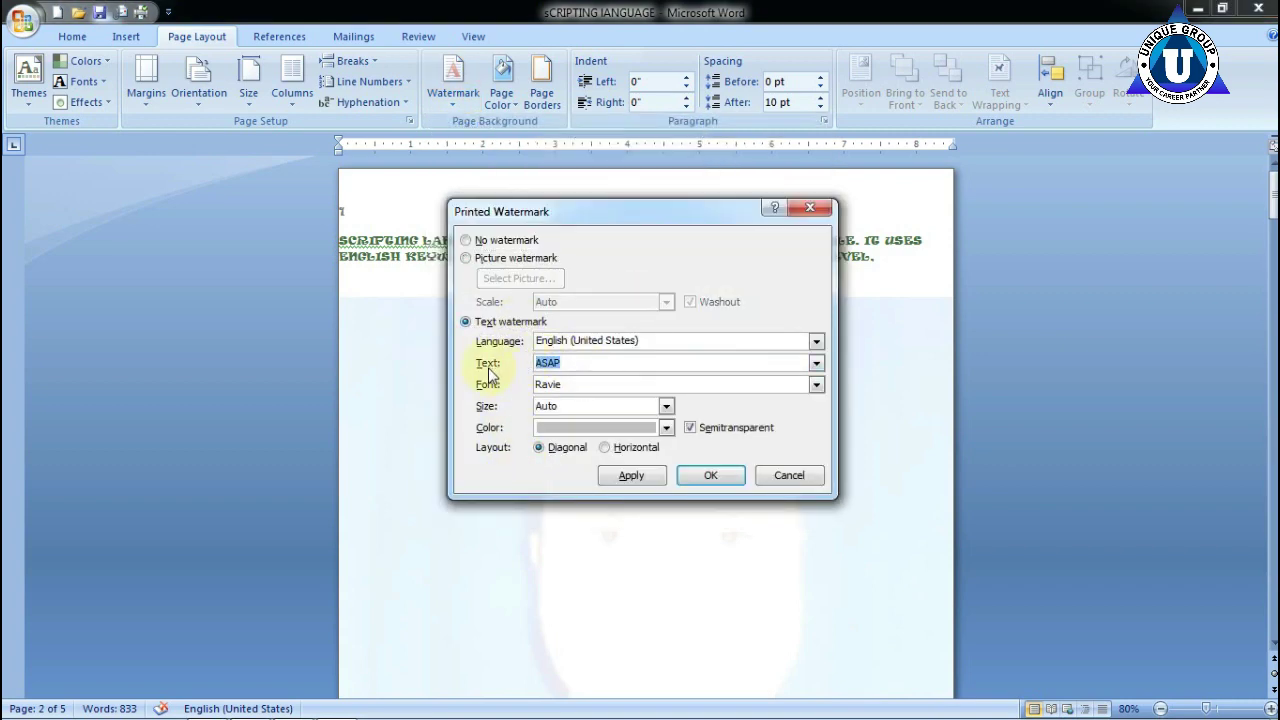
pyautogui.write('u')
pyautogui.write('ue group')
pyautogui.click(553, 427)
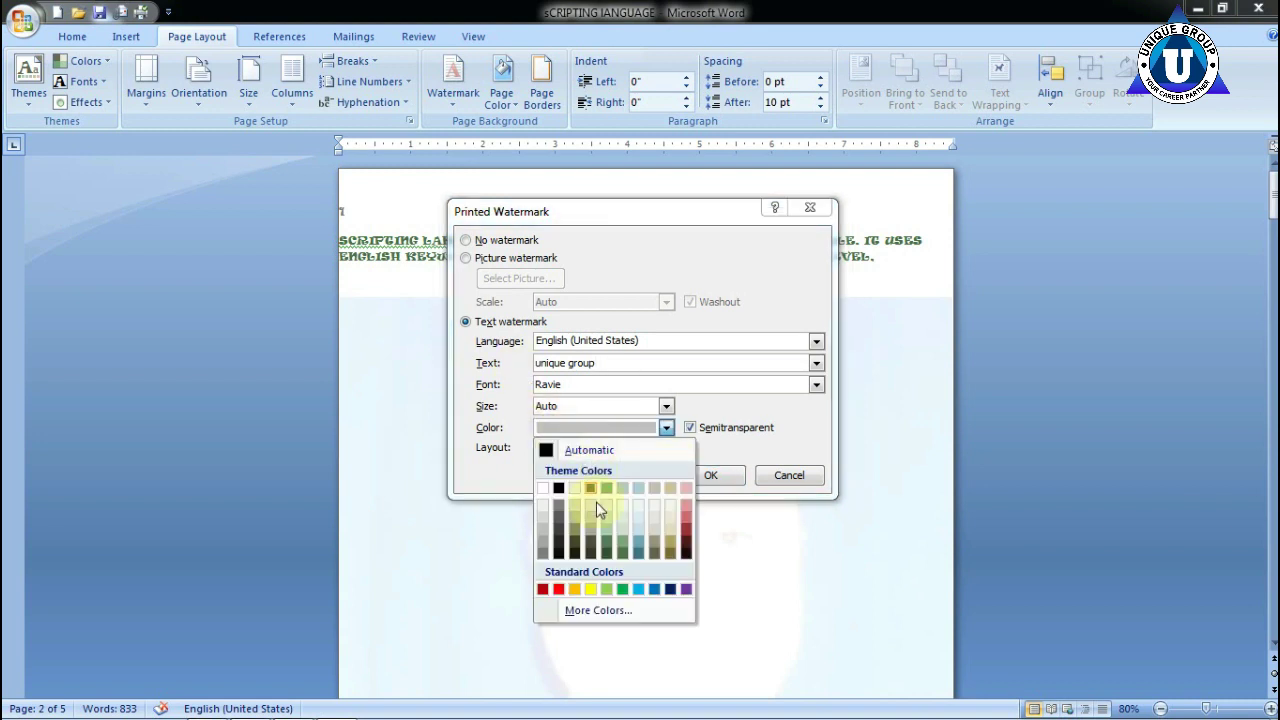
pyautogui.click(558, 589)
pyautogui.click(609, 386)
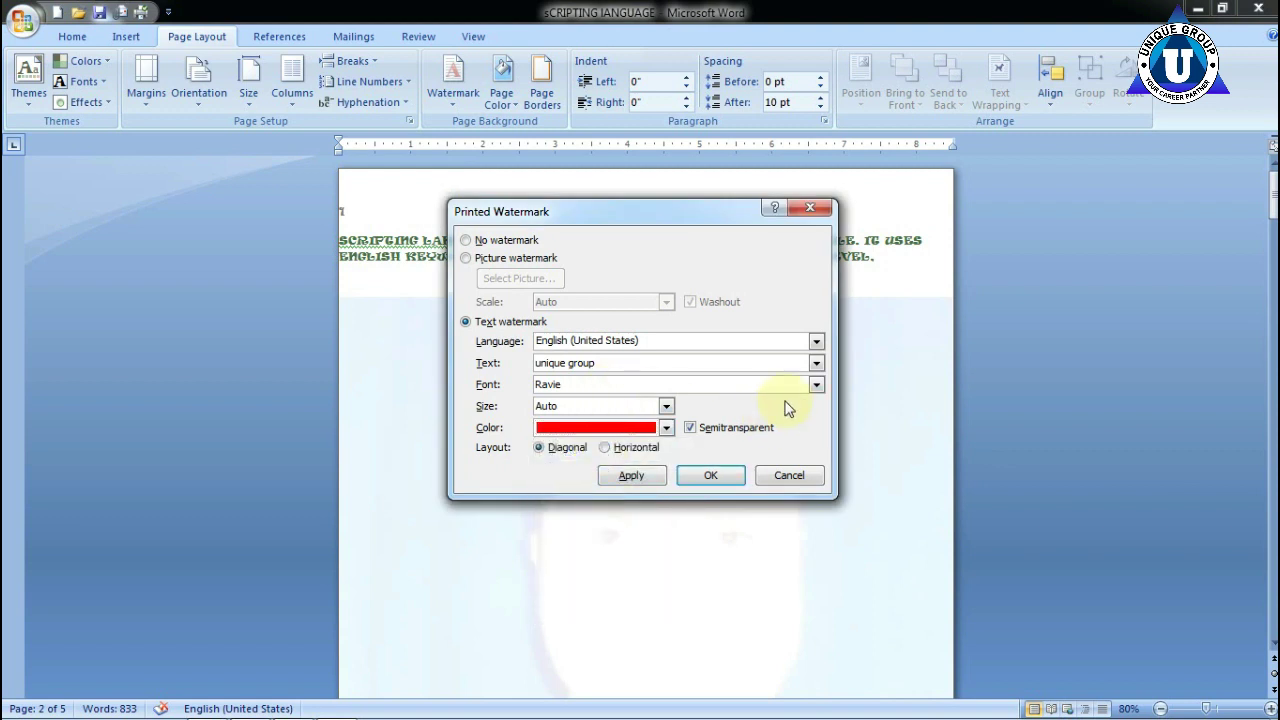
pyautogui.click(816, 385)
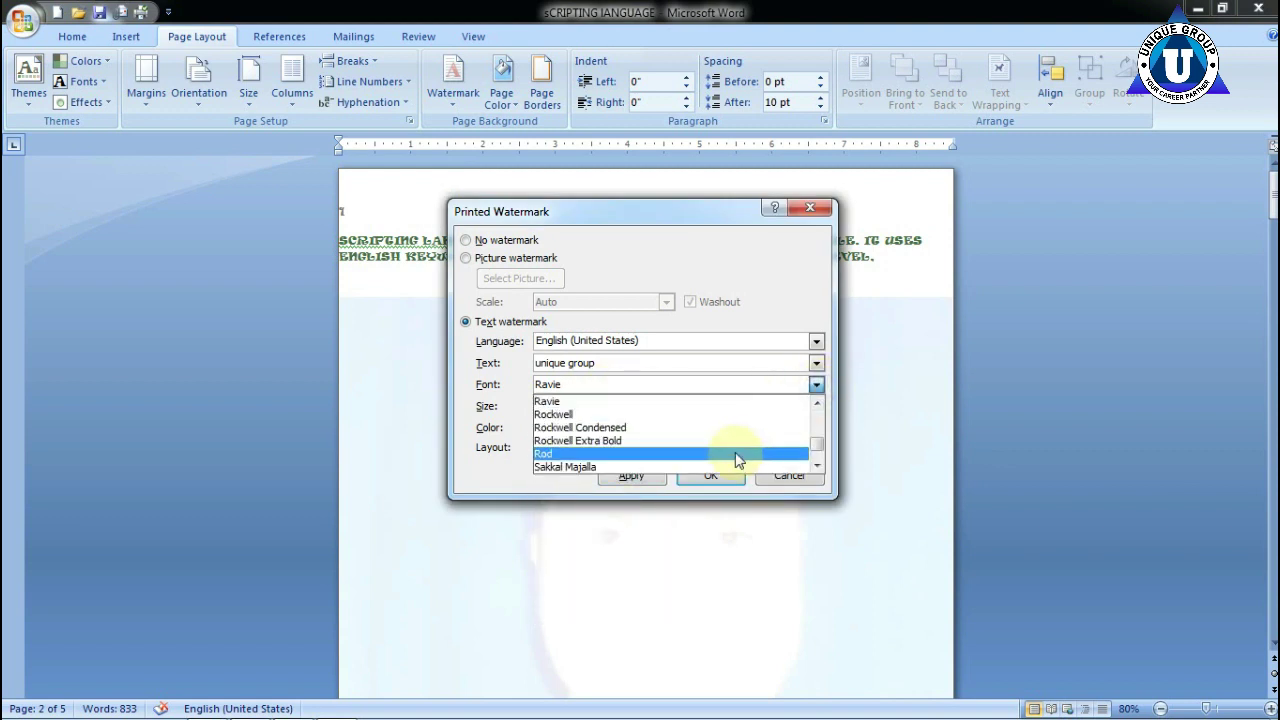
pyautogui.click(740, 454)
pyautogui.click(704, 476)
pyautogui.scroll(-4, 698, 481)
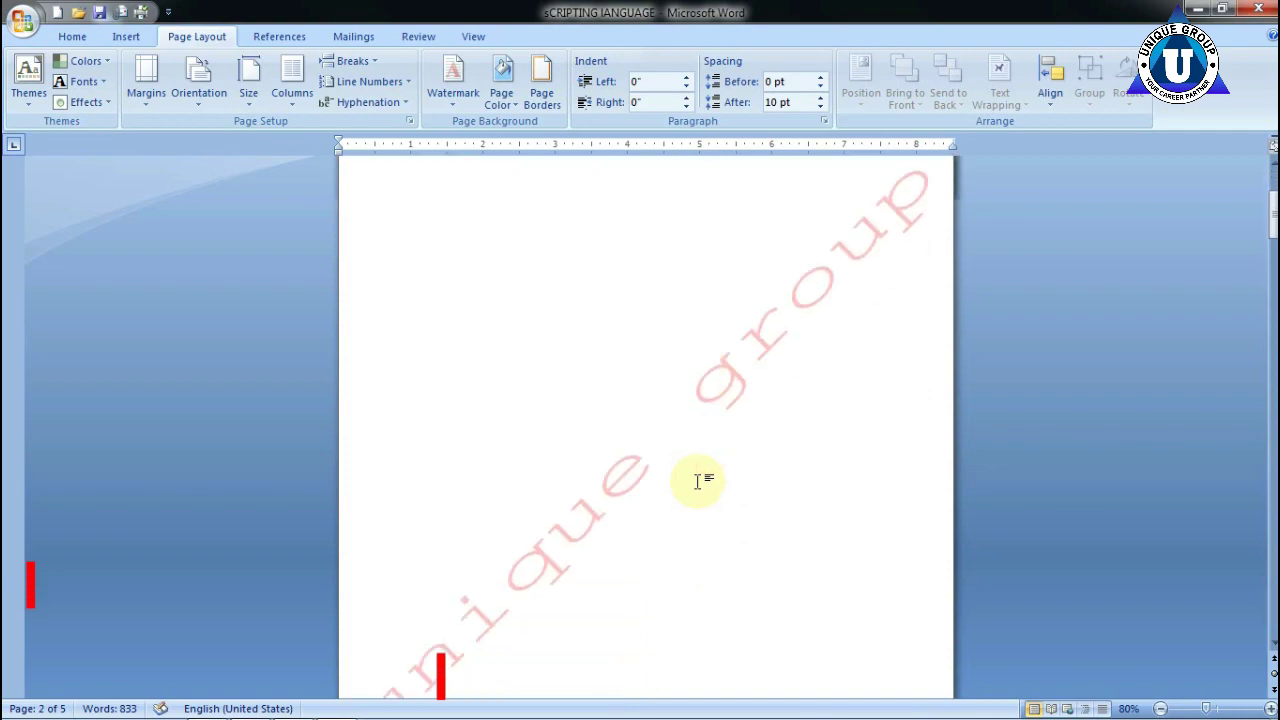
pyautogui.scroll(-3, 698, 481)
pyautogui.scroll(-4, 695, 478)
pyautogui.scroll(-5, 692, 475)
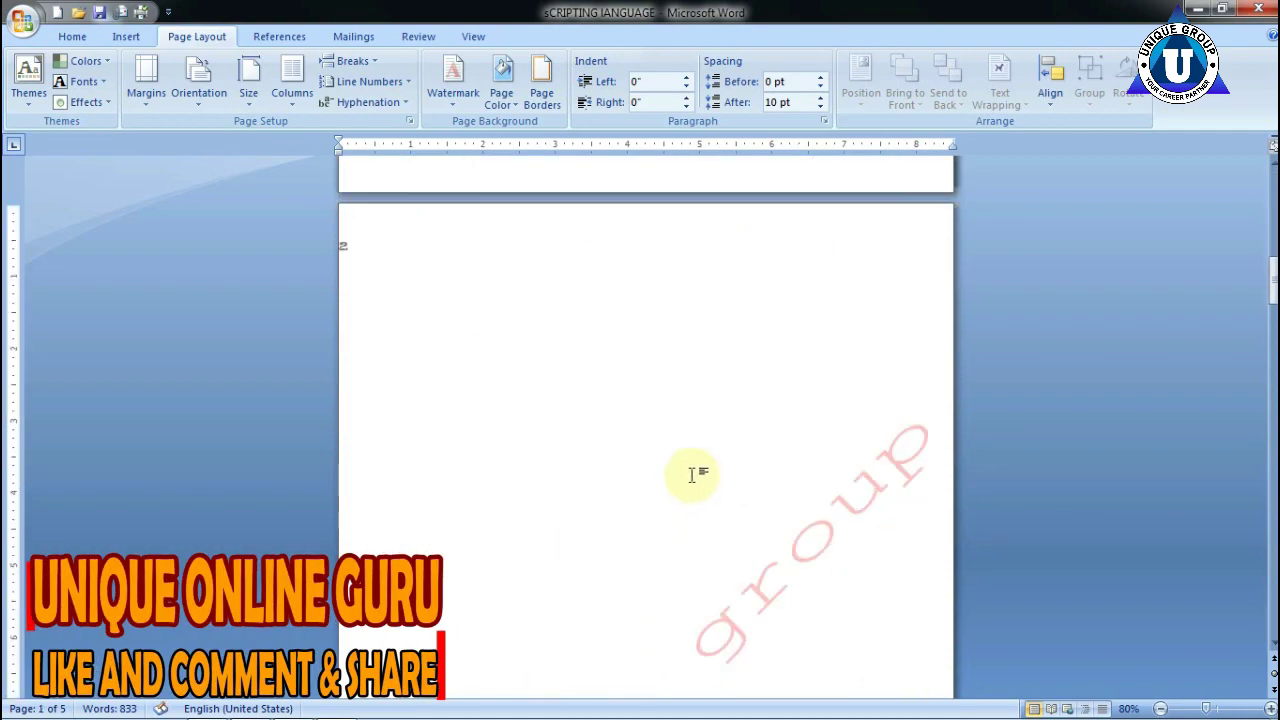
pyautogui.scroll(-5, 692, 475)
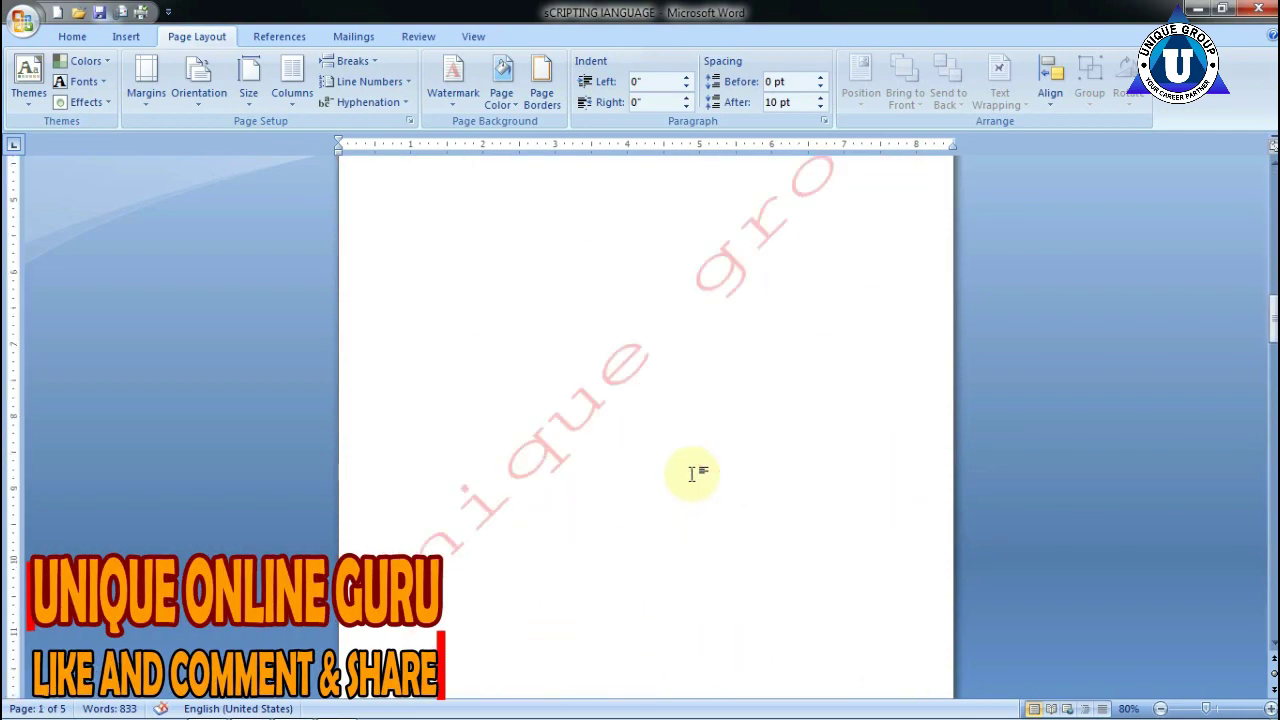
pyautogui.scroll(-4, 694, 471)
pyautogui.scroll(-5, 694, 468)
pyautogui.scroll(-5, 715, 421)
pyautogui.scroll(-5, 715, 421)
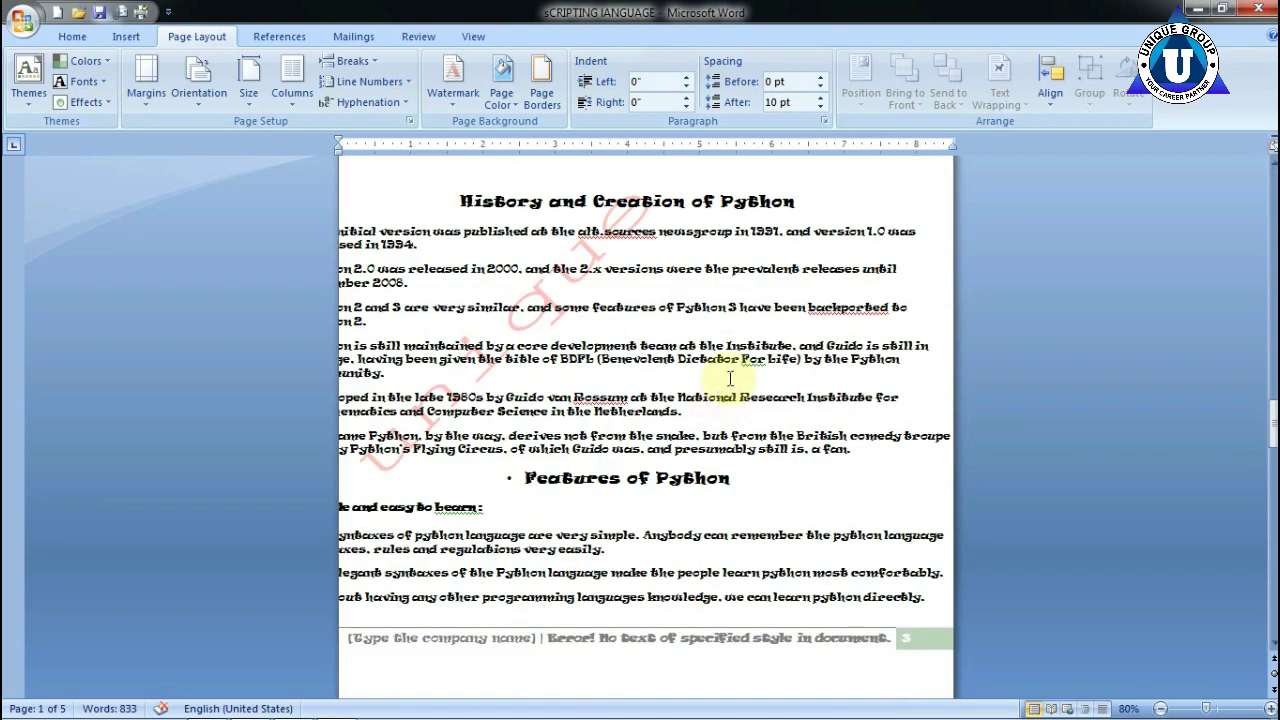
pyautogui.scroll(-6, 708, 428)
pyautogui.scroll(-3, 703, 432)
pyautogui.scroll(-5, 703, 432)
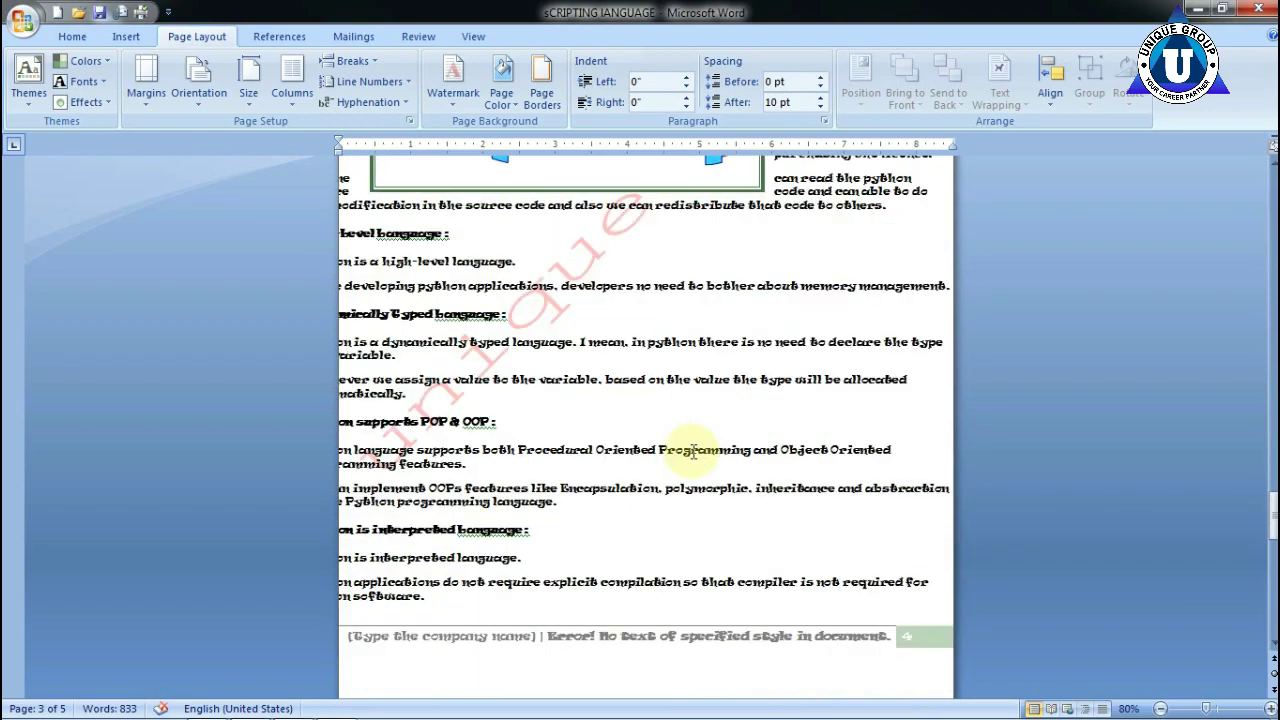
pyautogui.scroll(9, 691, 455)
pyautogui.scroll(10, 688, 478)
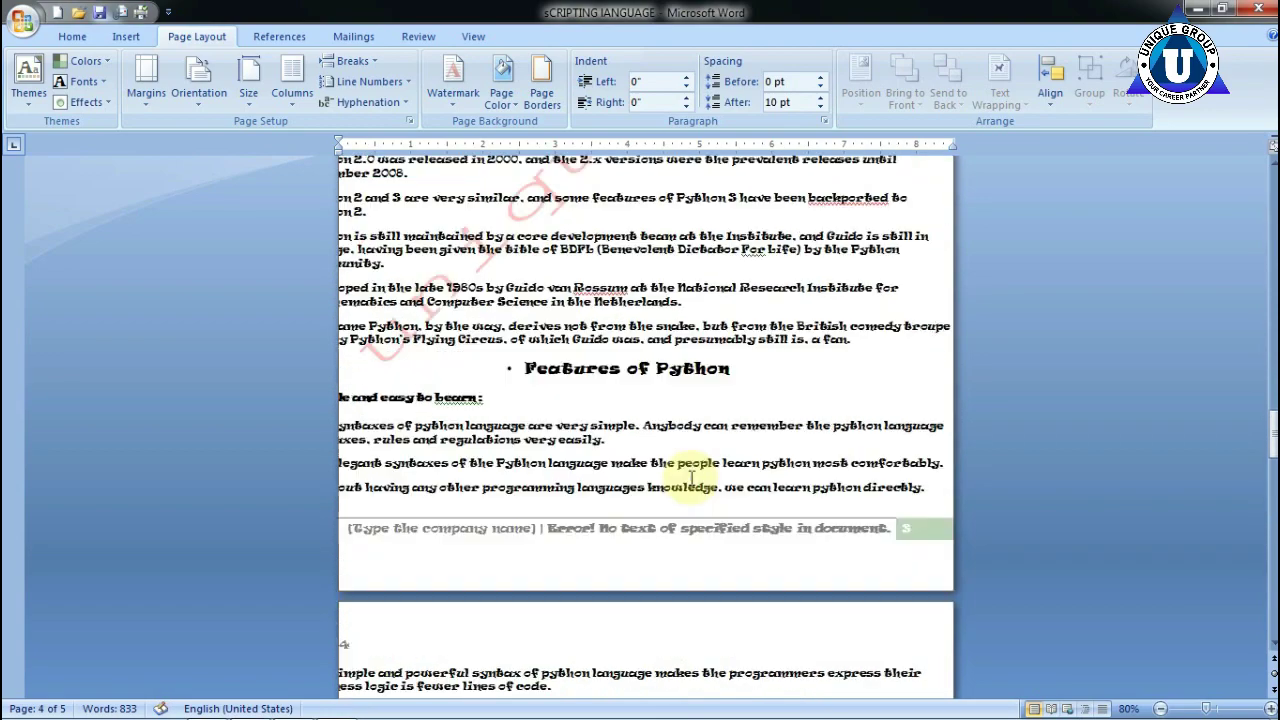
pyautogui.scroll(10, 689, 472)
pyautogui.scroll(10, 689, 472)
pyautogui.scroll(5, 689, 472)
pyautogui.scroll(5, 688, 473)
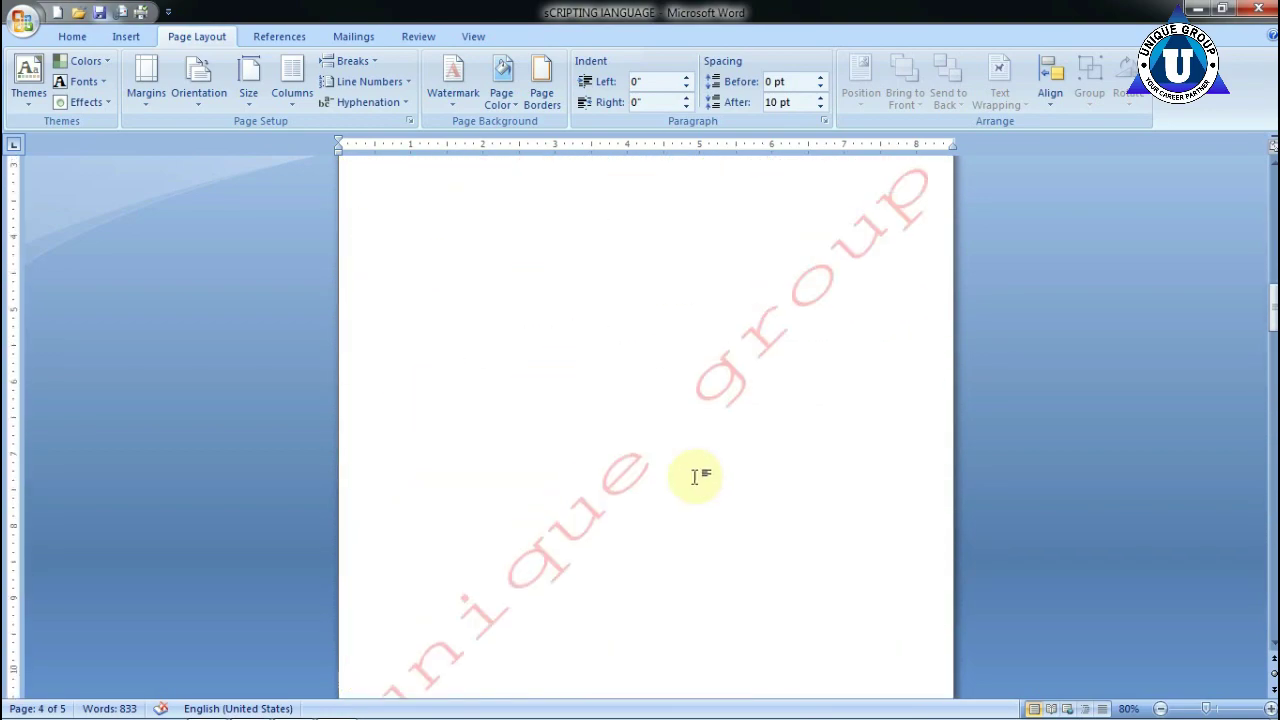
pyautogui.scroll(5, 688, 473)
pyautogui.scroll(8, 688, 473)
pyautogui.scroll(4, 690, 472)
pyautogui.scroll(5, 695, 472)
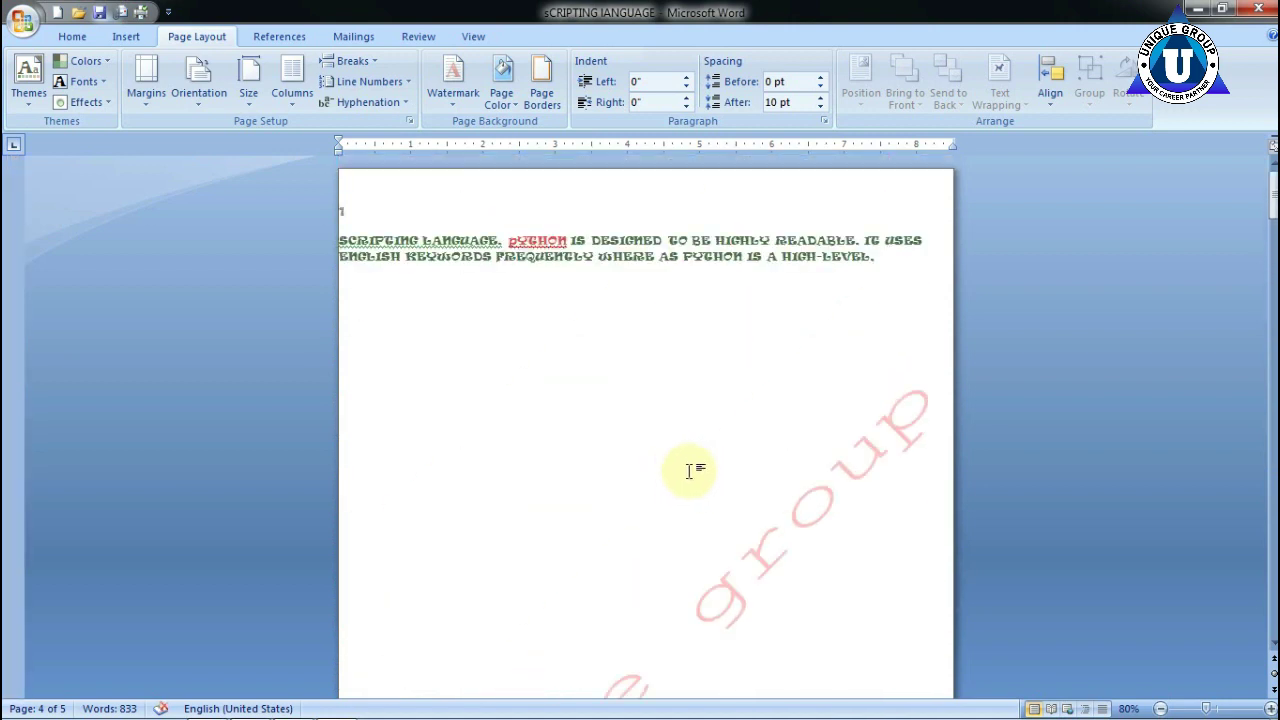
# Try a black page colour, switch it to yellow, then bring up Page Borders.
pyautogui.click(508, 110)
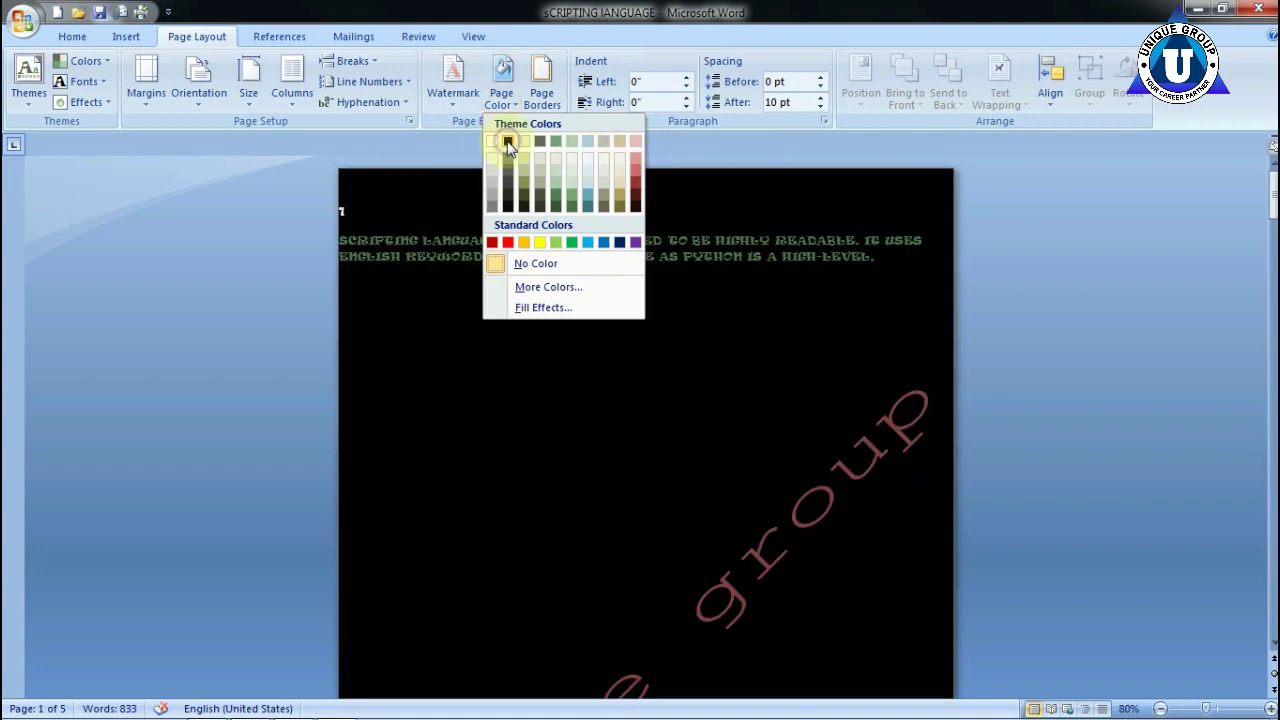
pyautogui.click(508, 145)
pyautogui.scroll(-5, 592, 282)
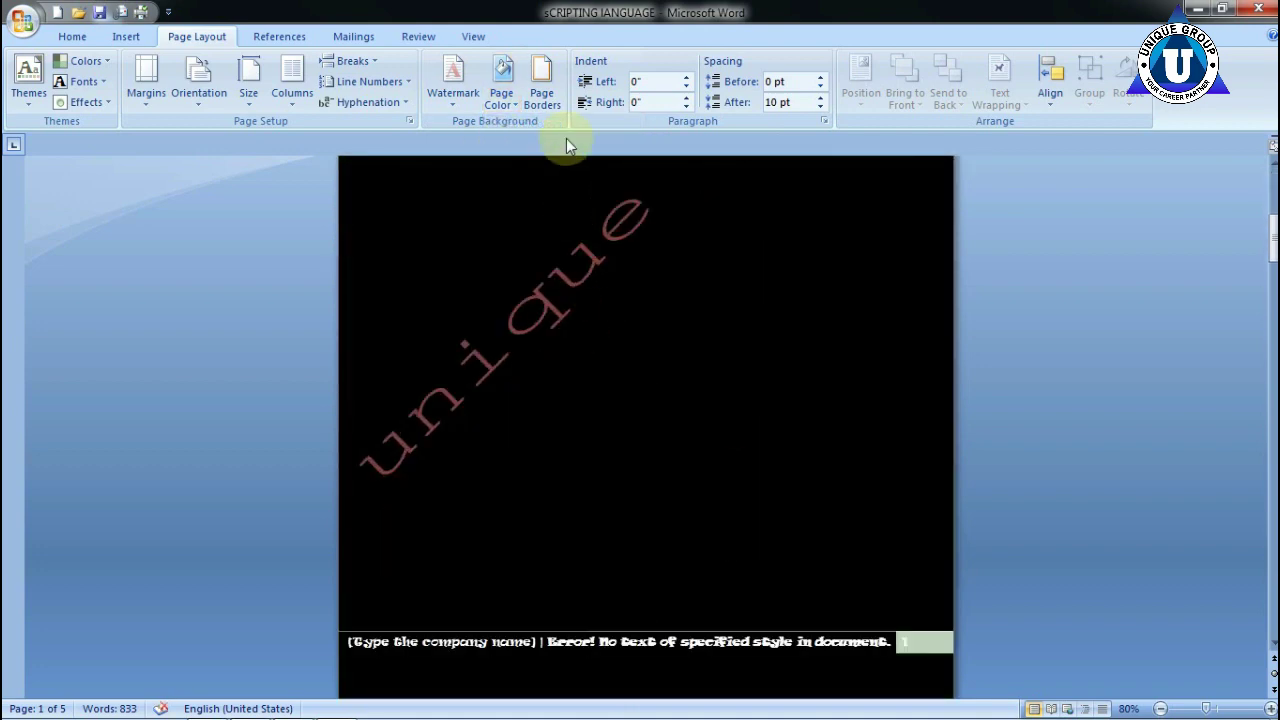
pyautogui.click(540, 95)
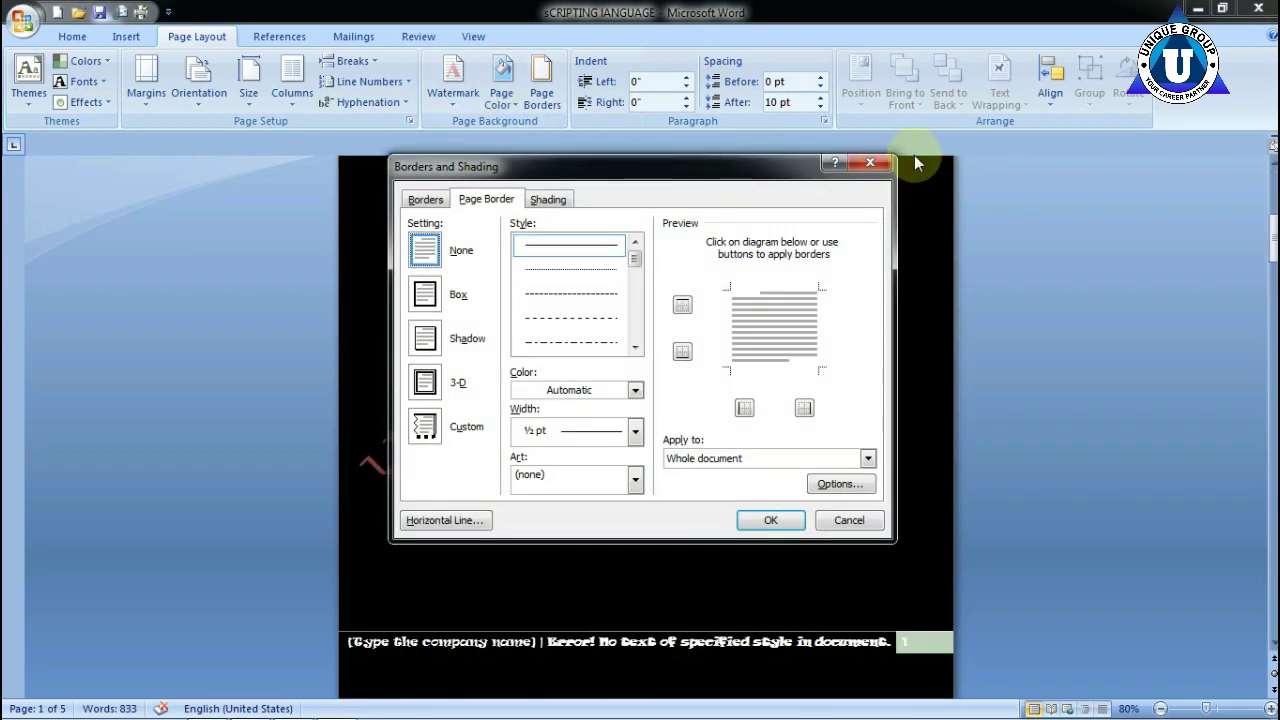
pyautogui.click(870, 163)
pyautogui.click(501, 100)
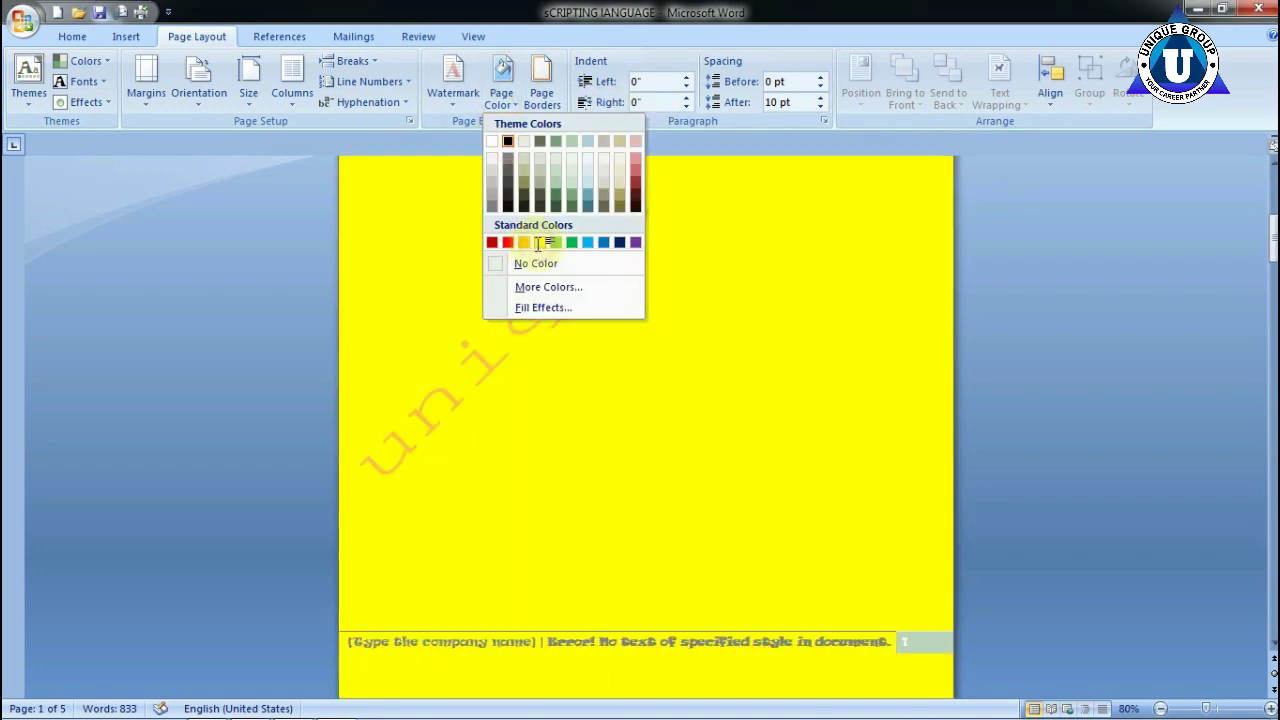
pyautogui.click(537, 243)
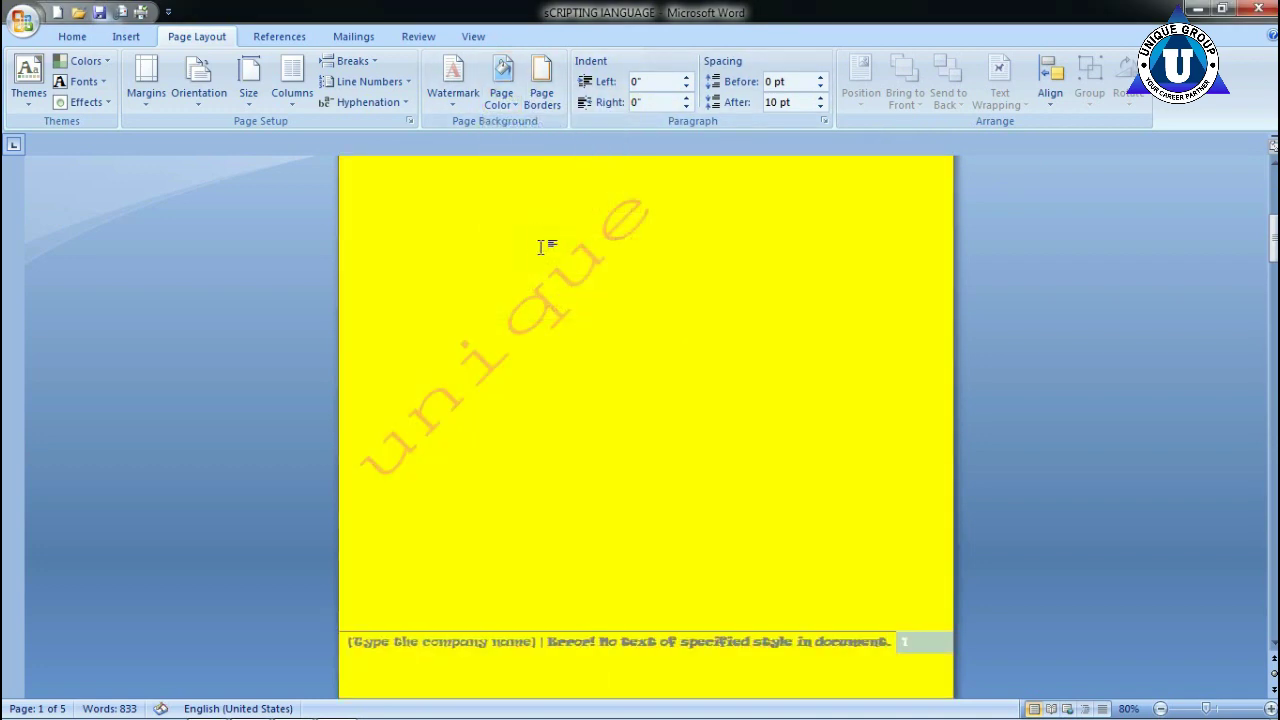
pyautogui.click(545, 106)
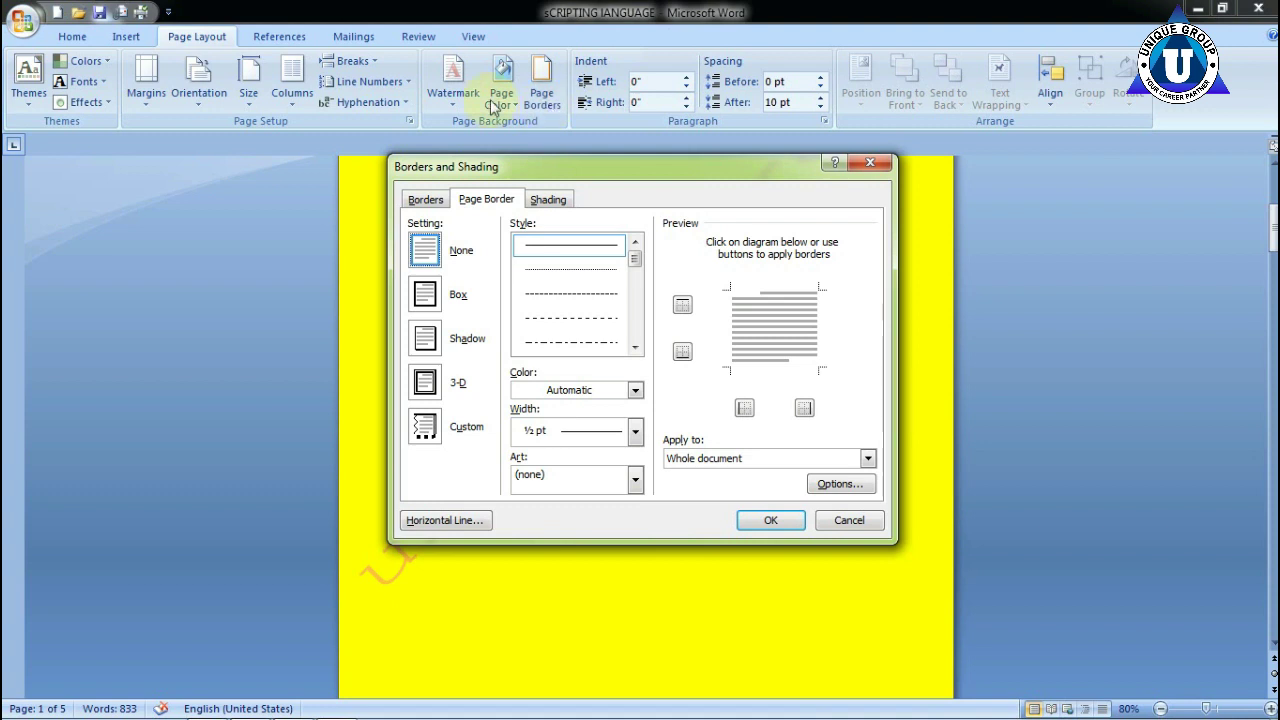
# After previewing Shadow, 3-D and Custom, apply a Box page border in 3 pt triple-line style.
pyautogui.click(425, 199)
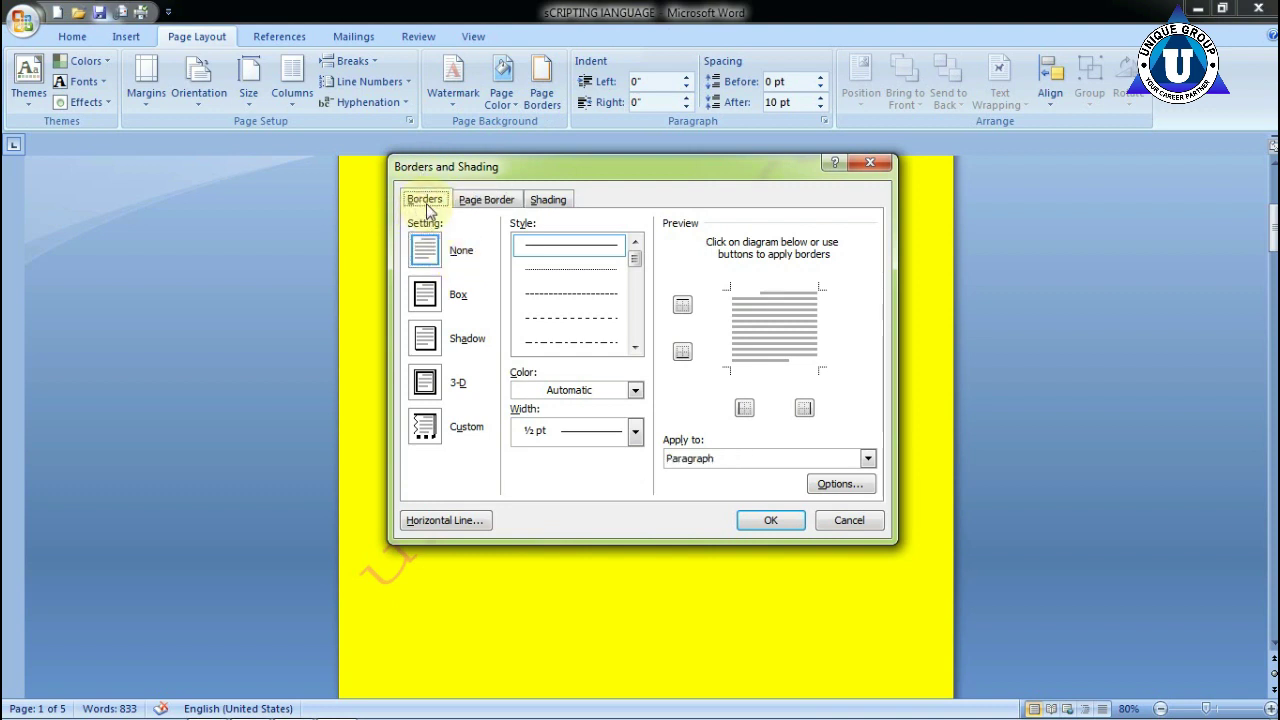
pyautogui.click(478, 202)
pyautogui.click(424, 293)
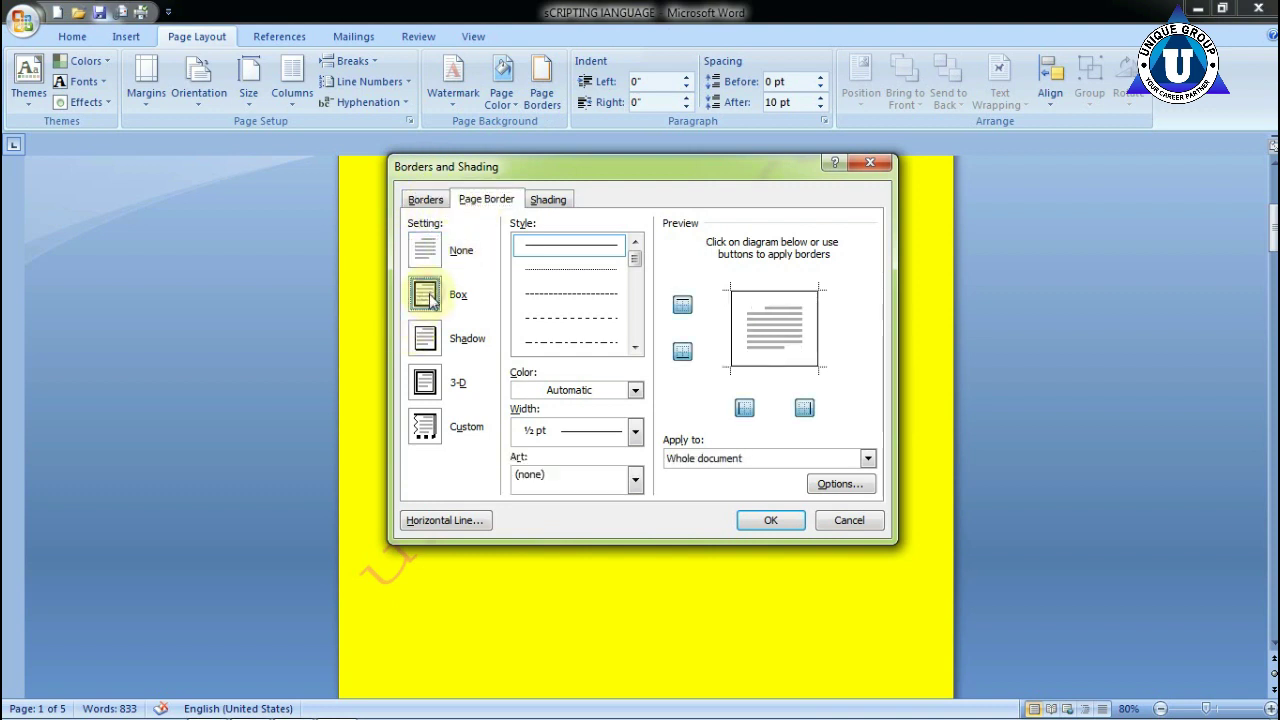
pyautogui.click(424, 338)
pyautogui.click(426, 390)
pyautogui.click(424, 428)
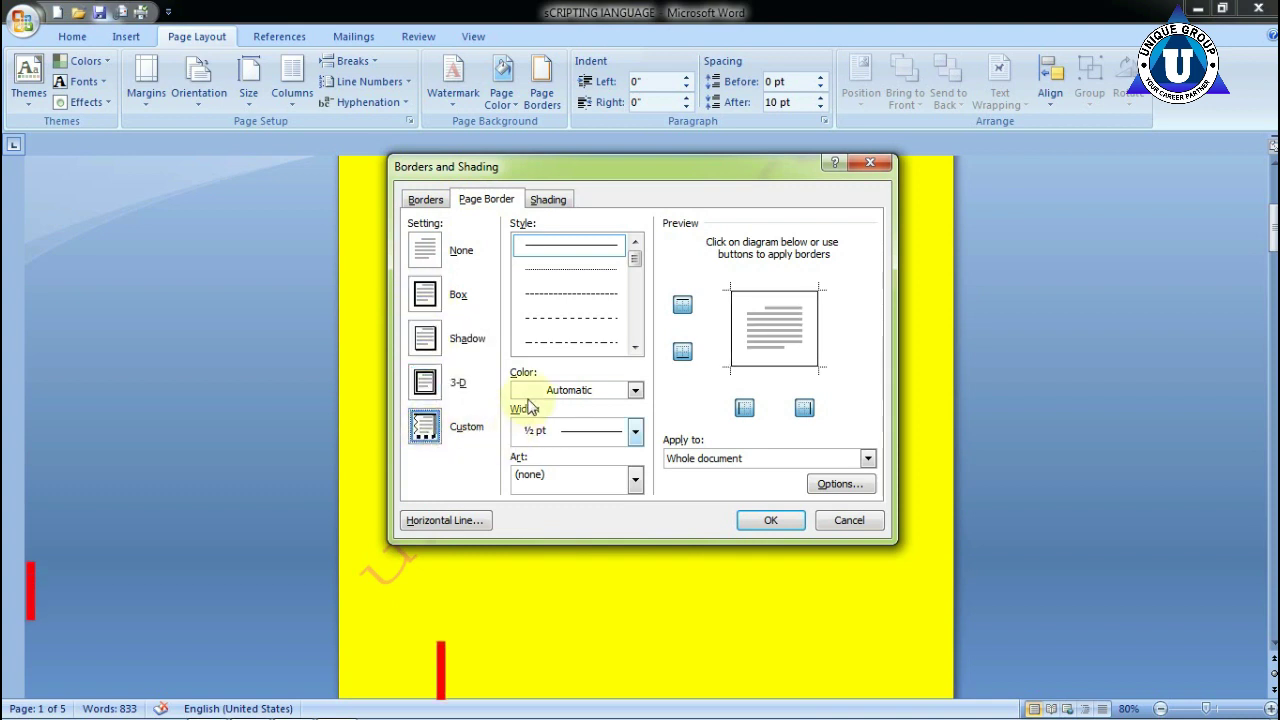
pyautogui.click(426, 295)
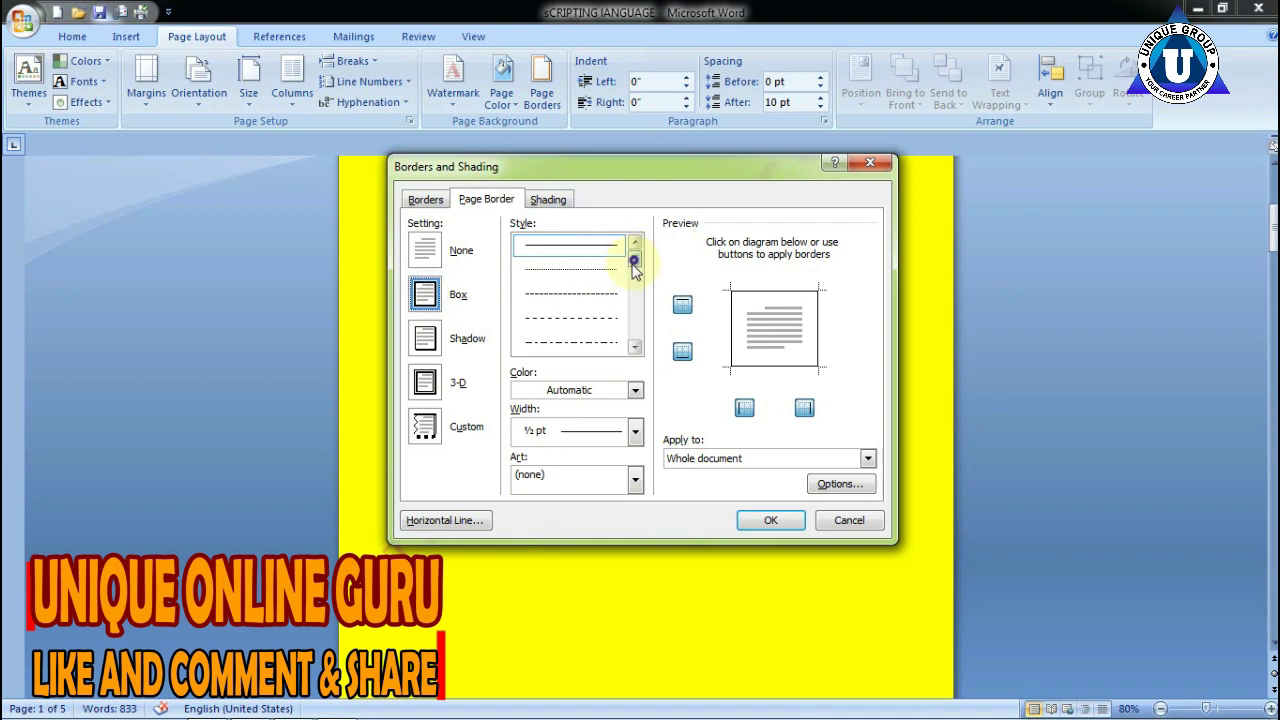
pyautogui.moveTo(634, 258); pyautogui.dragTo(625, 300)
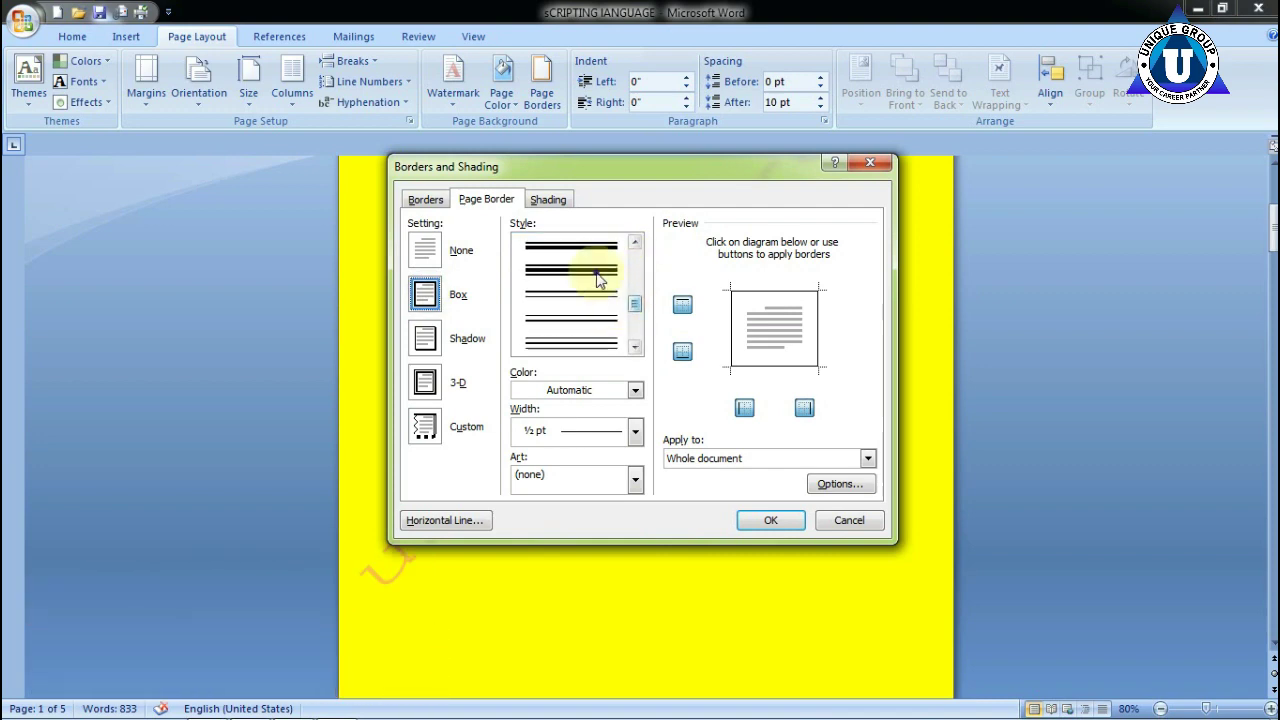
pyautogui.click(570, 343)
pyautogui.click(763, 519)
pyautogui.scroll(-10, 700, 550)
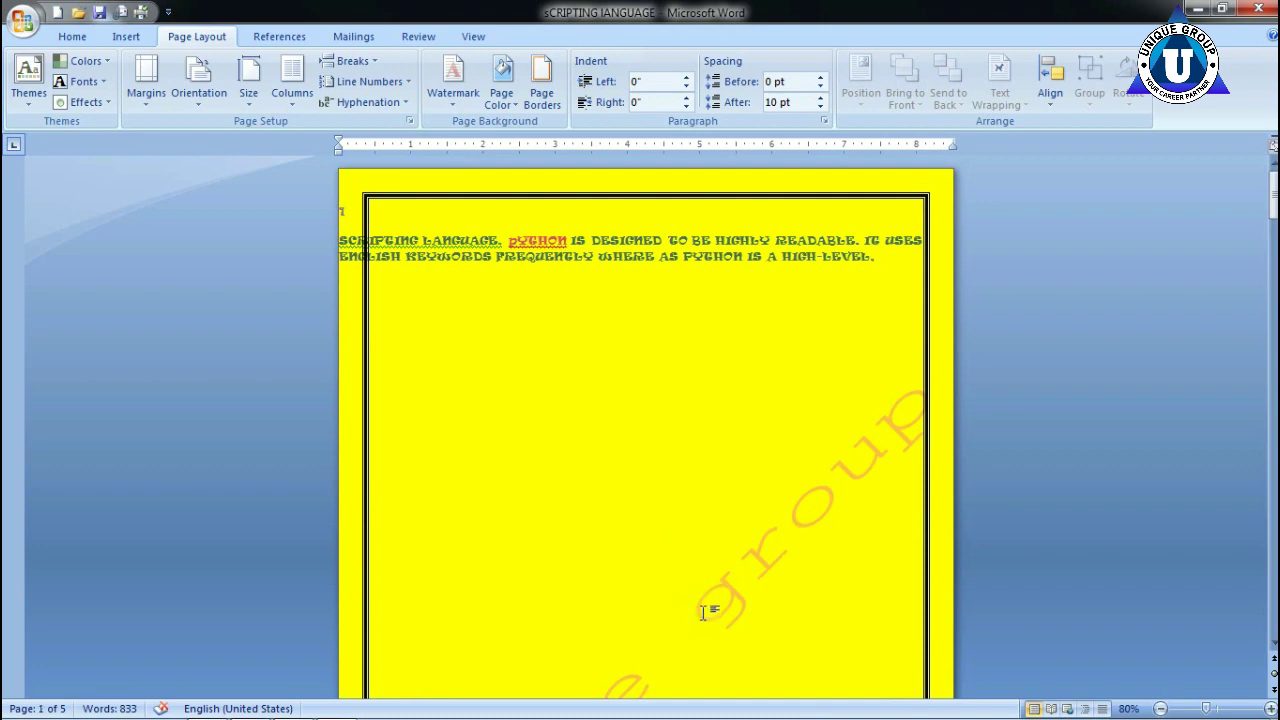
# Pick the black-and-white triangle pattern from the Art list and apply it as the page border.
pyautogui.click(563, 92)
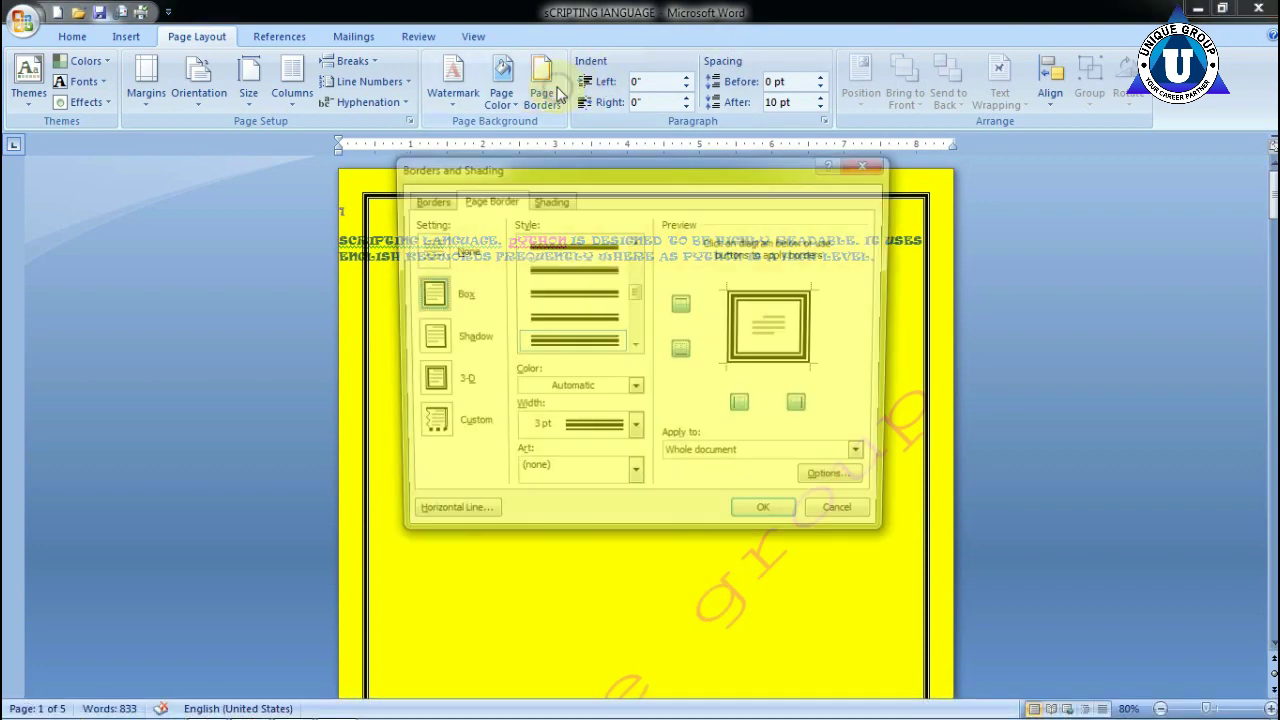
pyautogui.click(515, 488)
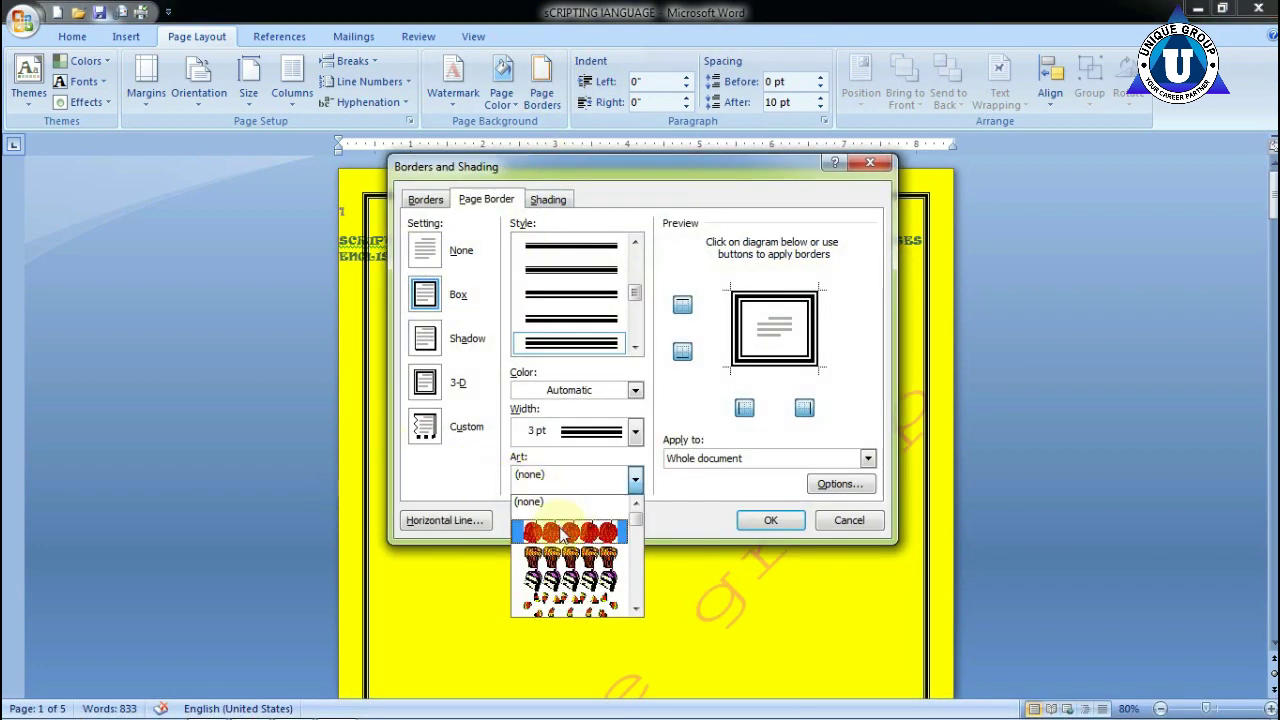
pyautogui.scroll(-3, 575, 560)
pyautogui.scroll(-3, 578, 565)
pyautogui.scroll(-3, 580, 568)
pyautogui.scroll(-3, 580, 567)
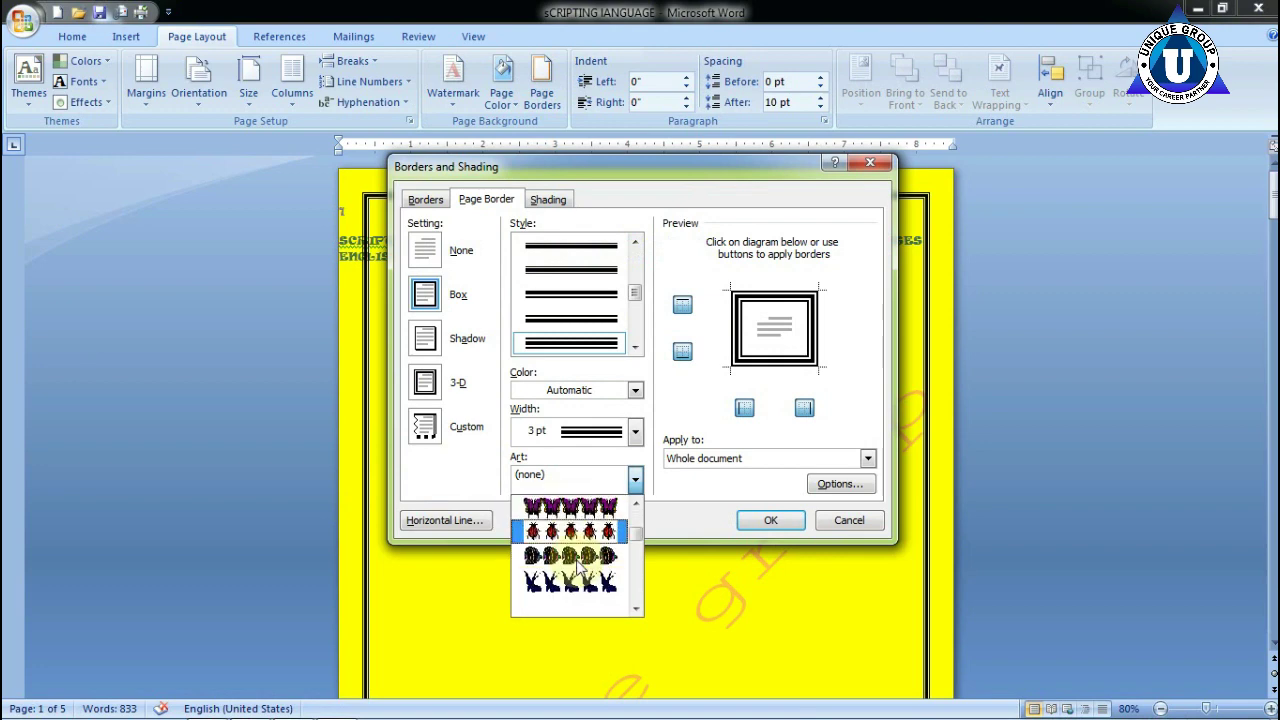
pyautogui.scroll(-3, 580, 567)
pyautogui.scroll(-3, 580, 567)
pyautogui.scroll(-3, 580, 567)
pyautogui.scroll(-3, 578, 563)
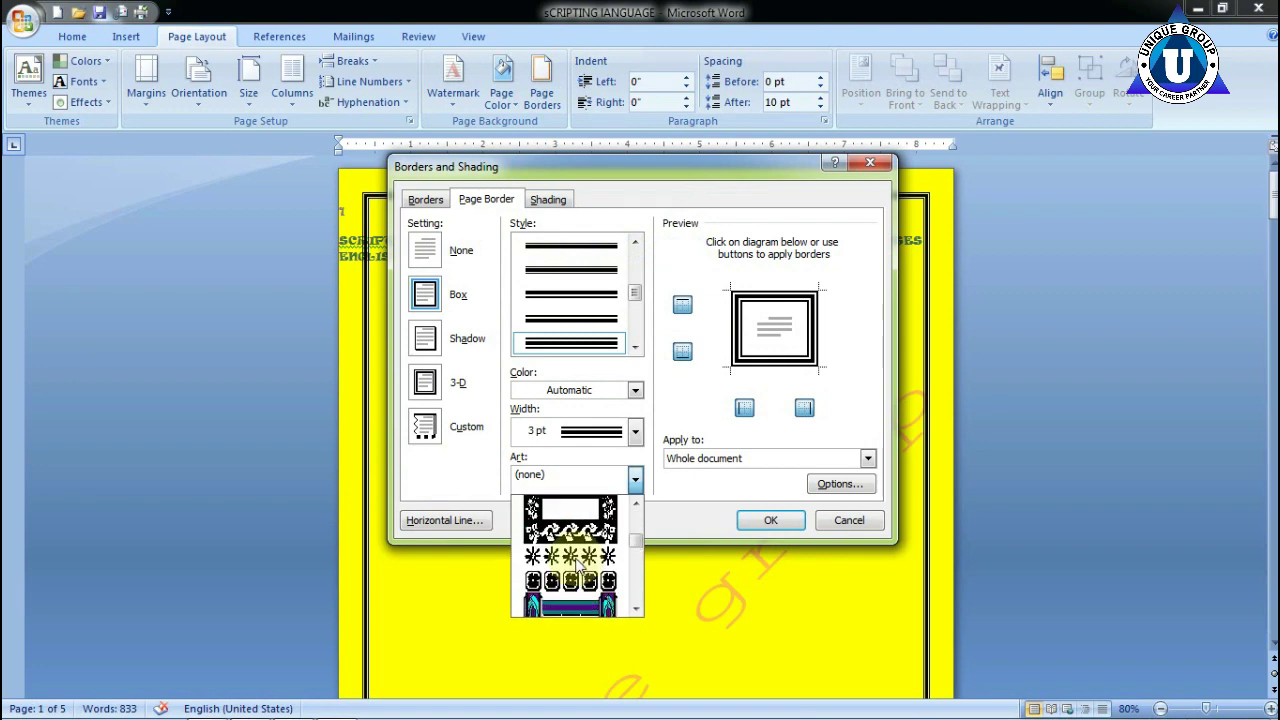
pyautogui.scroll(-3, 578, 563)
pyautogui.scroll(-3, 578, 563)
pyautogui.scroll(-3, 578, 563)
pyautogui.scroll(-3, 576, 565)
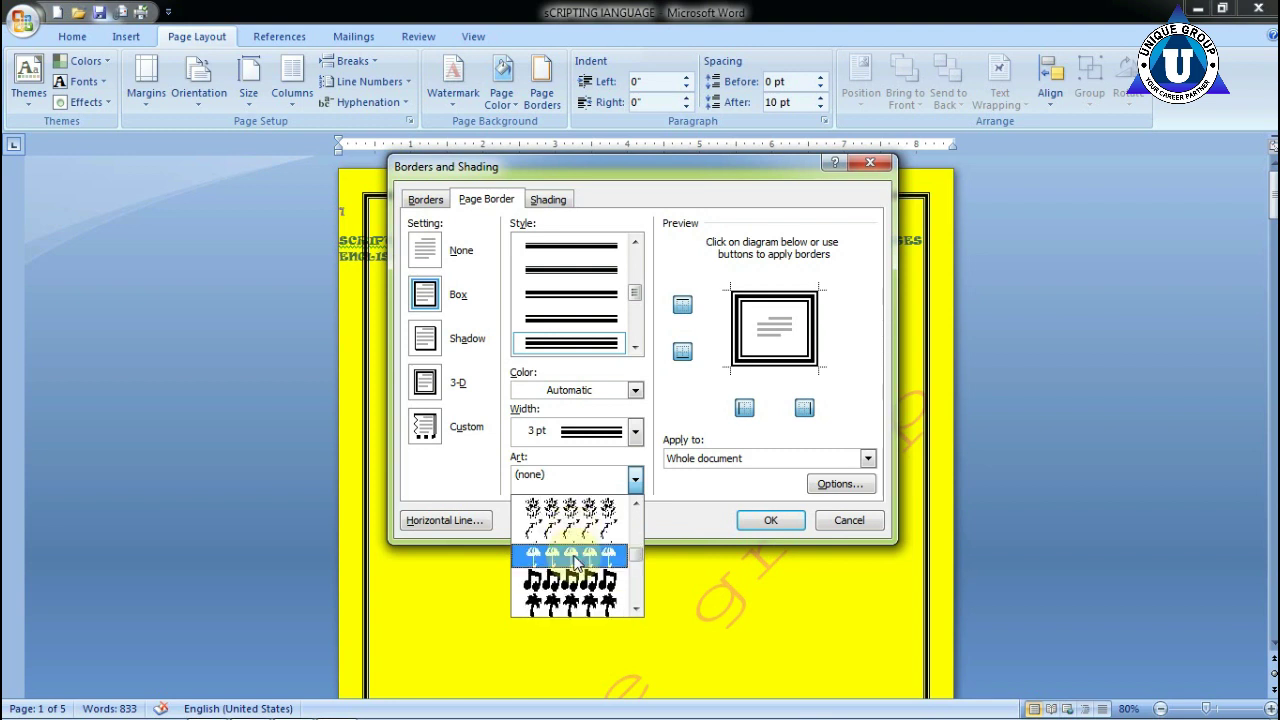
pyautogui.scroll(-3, 576, 565)
pyautogui.scroll(-3, 576, 565)
pyautogui.scroll(-3, 576, 565)
pyautogui.scroll(-3, 576, 563)
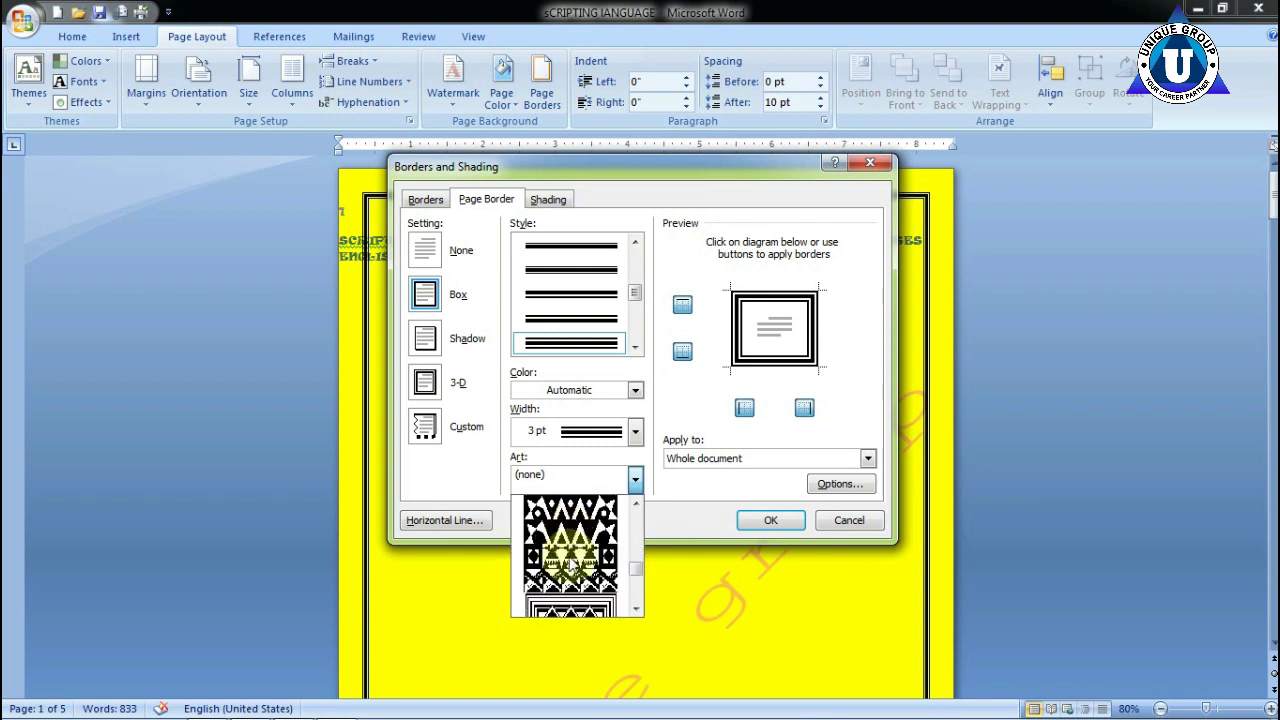
pyautogui.scroll(-3, 572, 565)
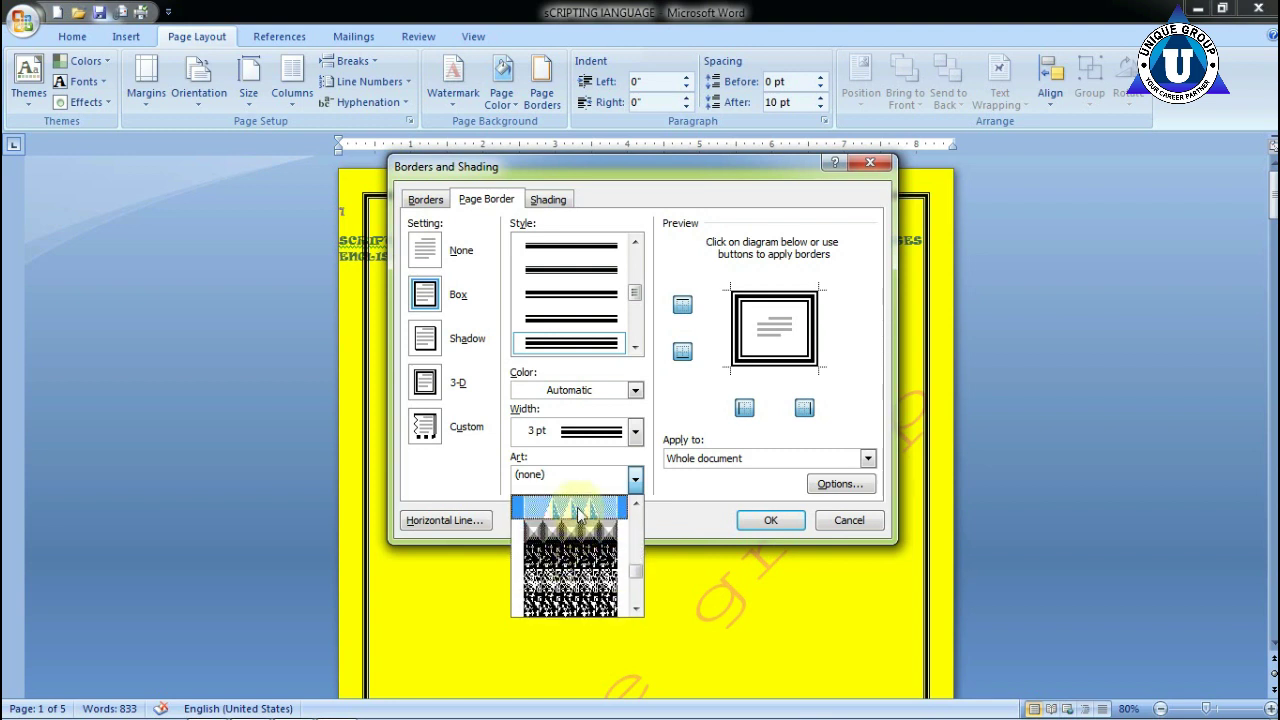
pyautogui.click(570, 510)
pyautogui.click(770, 520)
pyautogui.scroll(-3, 752, 528)
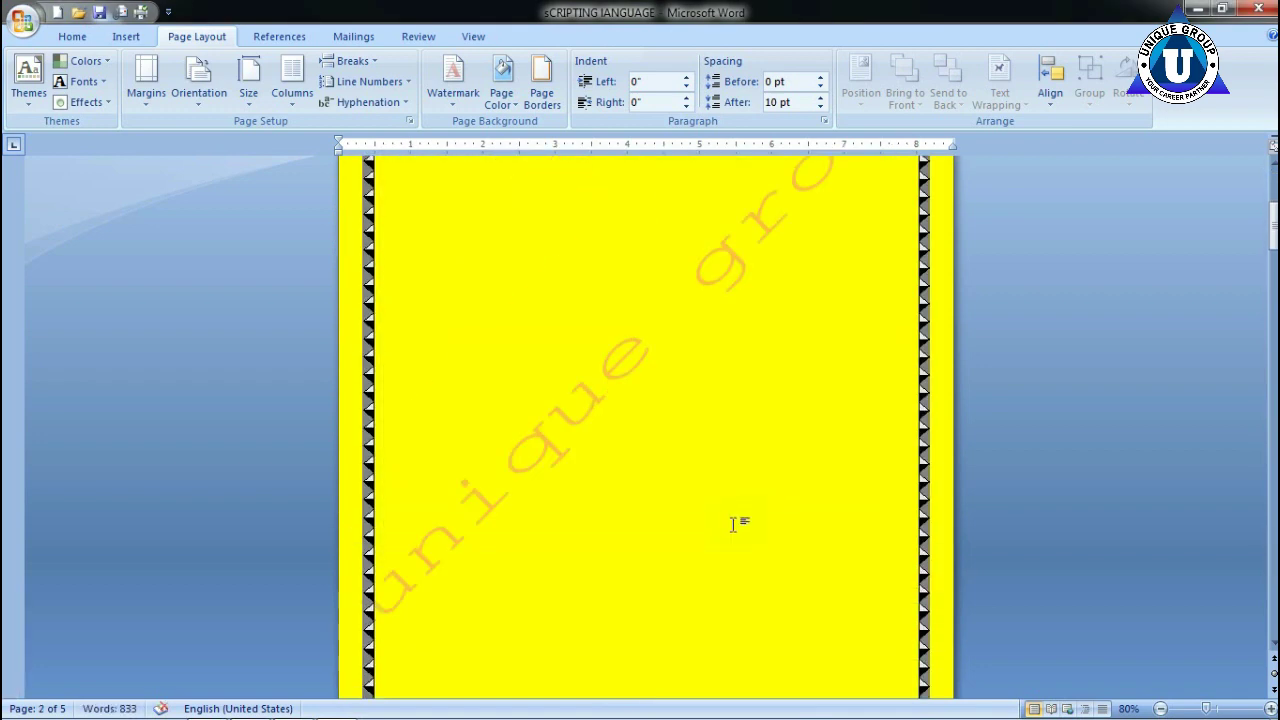
pyautogui.scroll(-2, 730, 530)
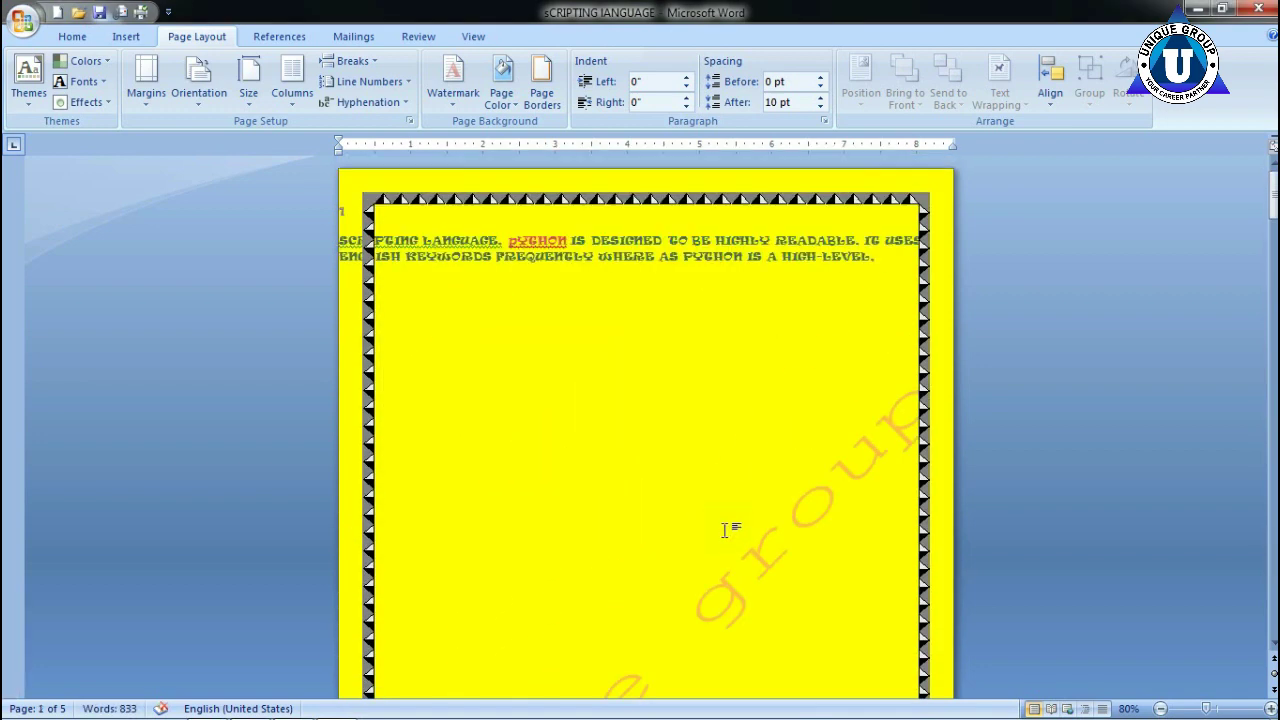
pyautogui.click(541, 82)
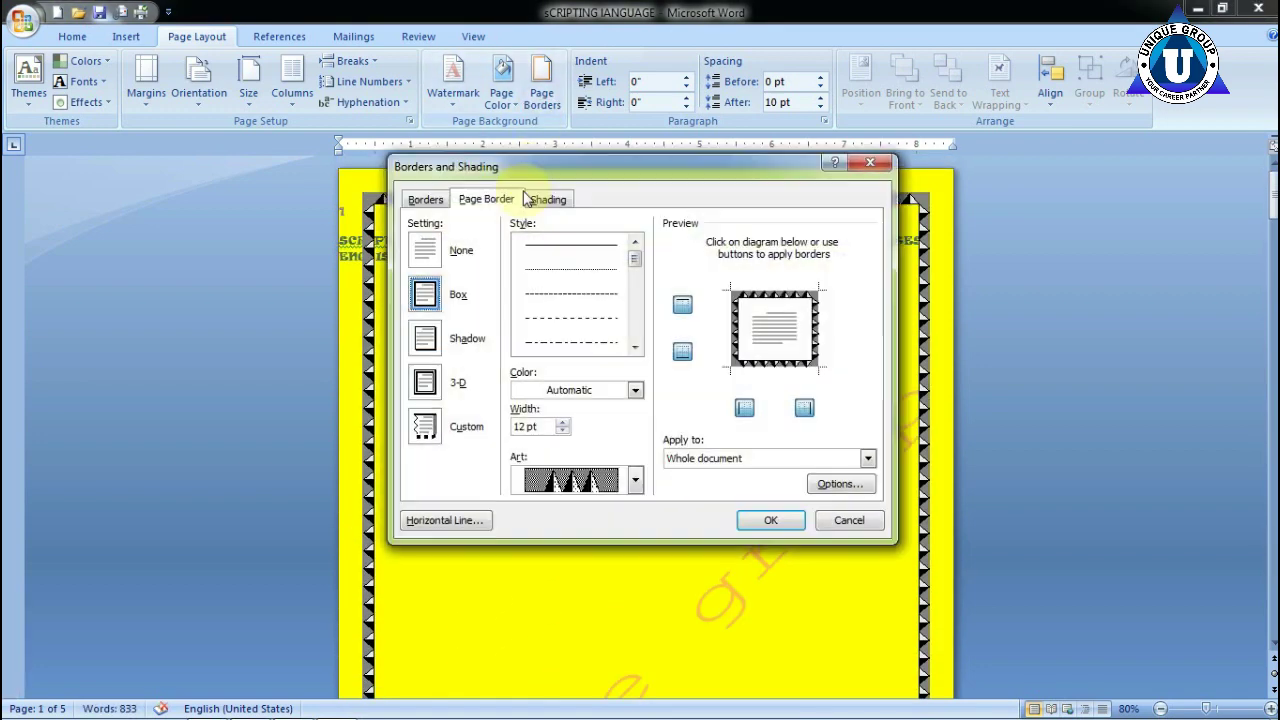
pyautogui.click(425, 200)
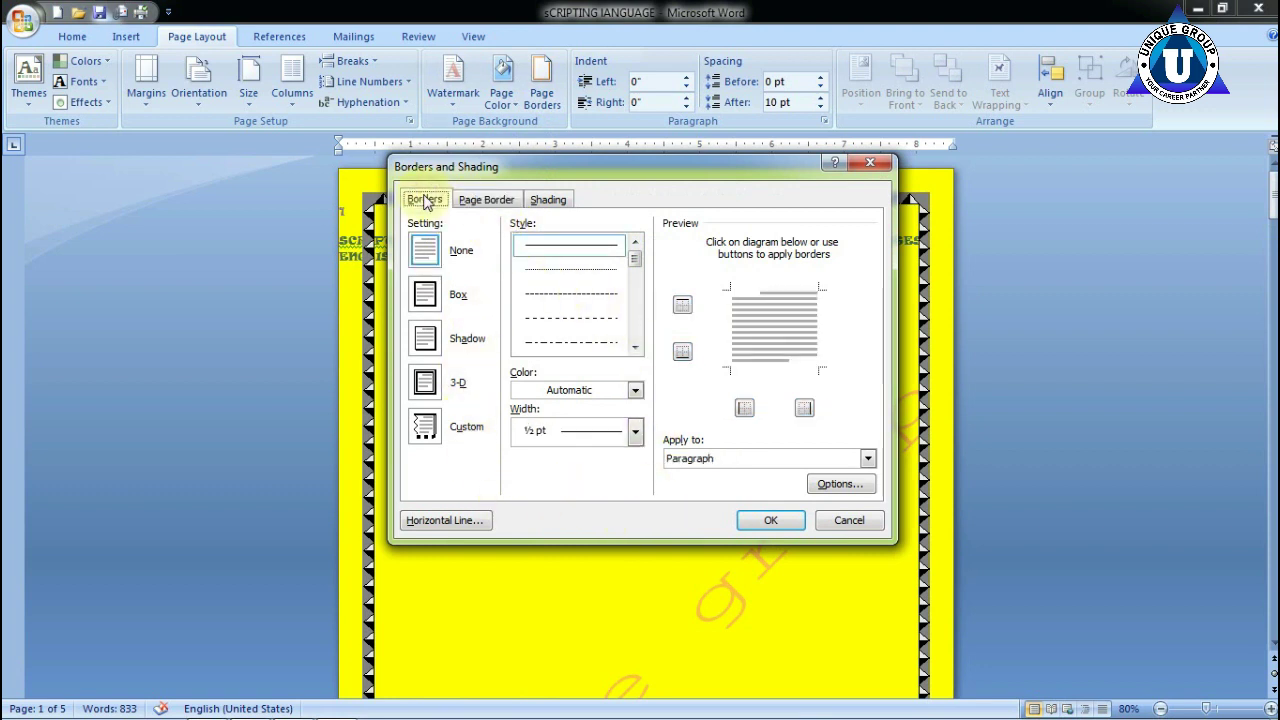
pyautogui.click(556, 200)
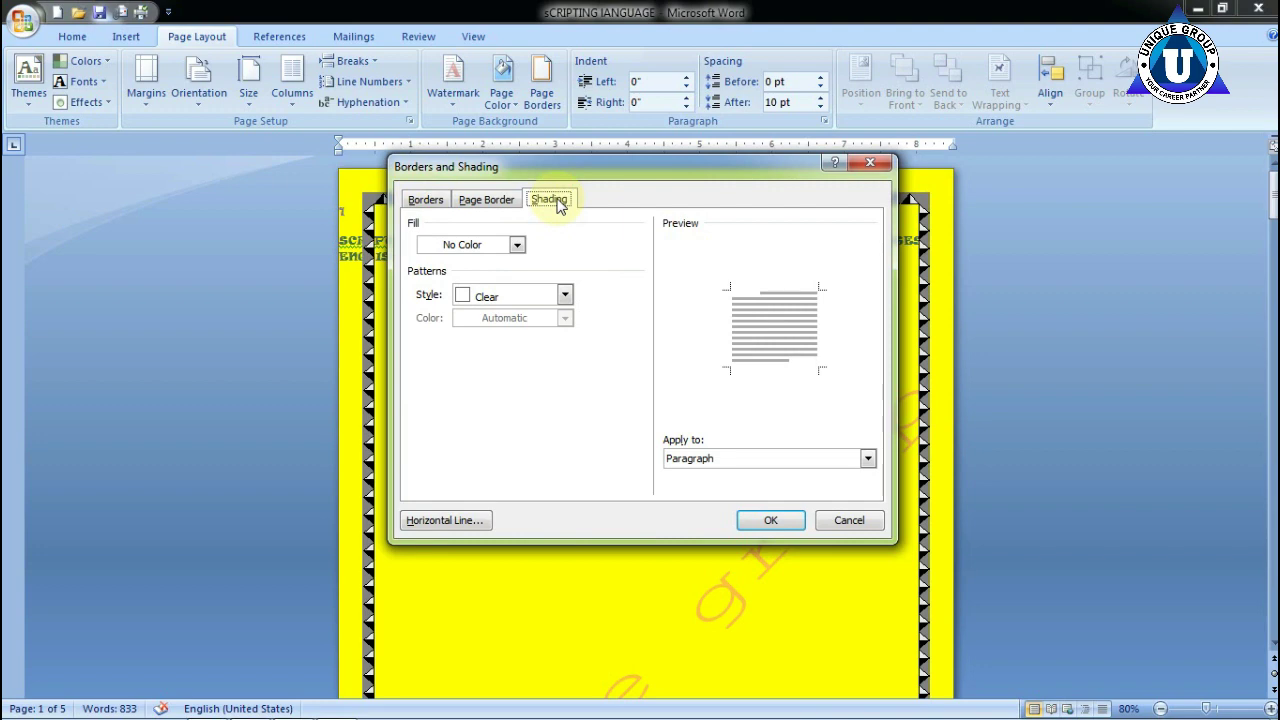
pyautogui.click(798, 521)
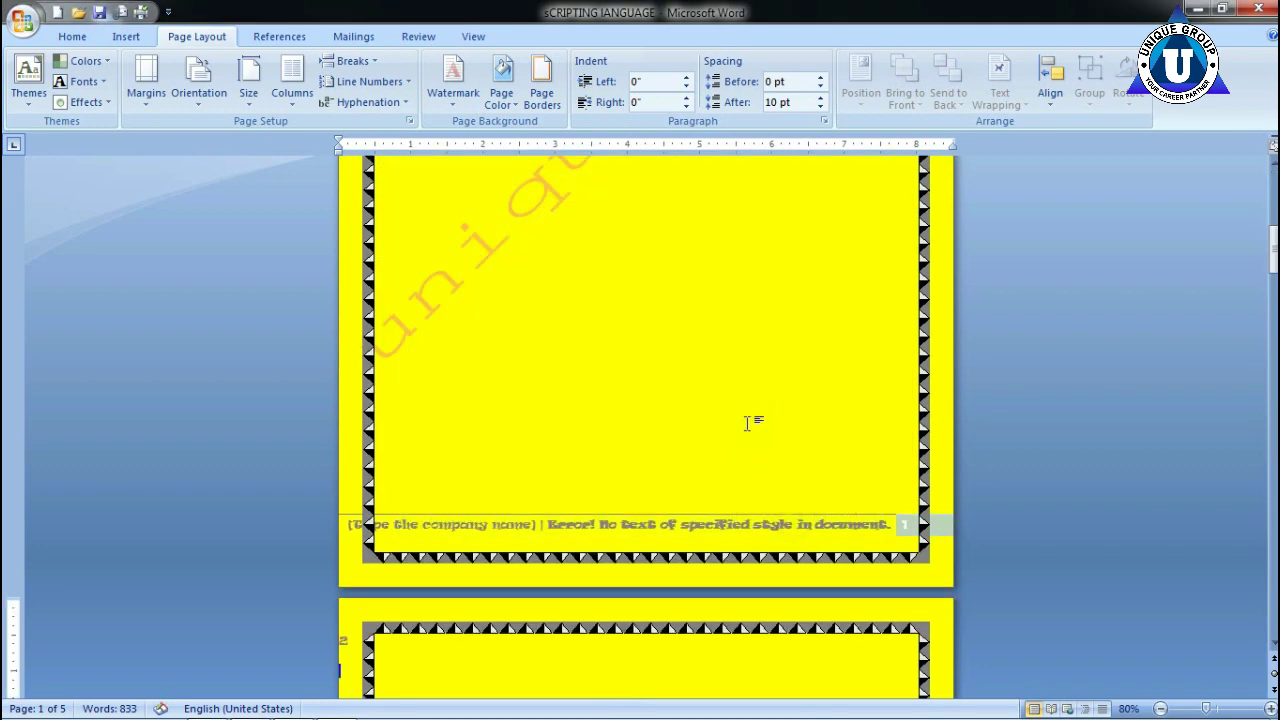
pyautogui.scroll(-5, 747, 423)
pyautogui.scroll(1, 747, 420)
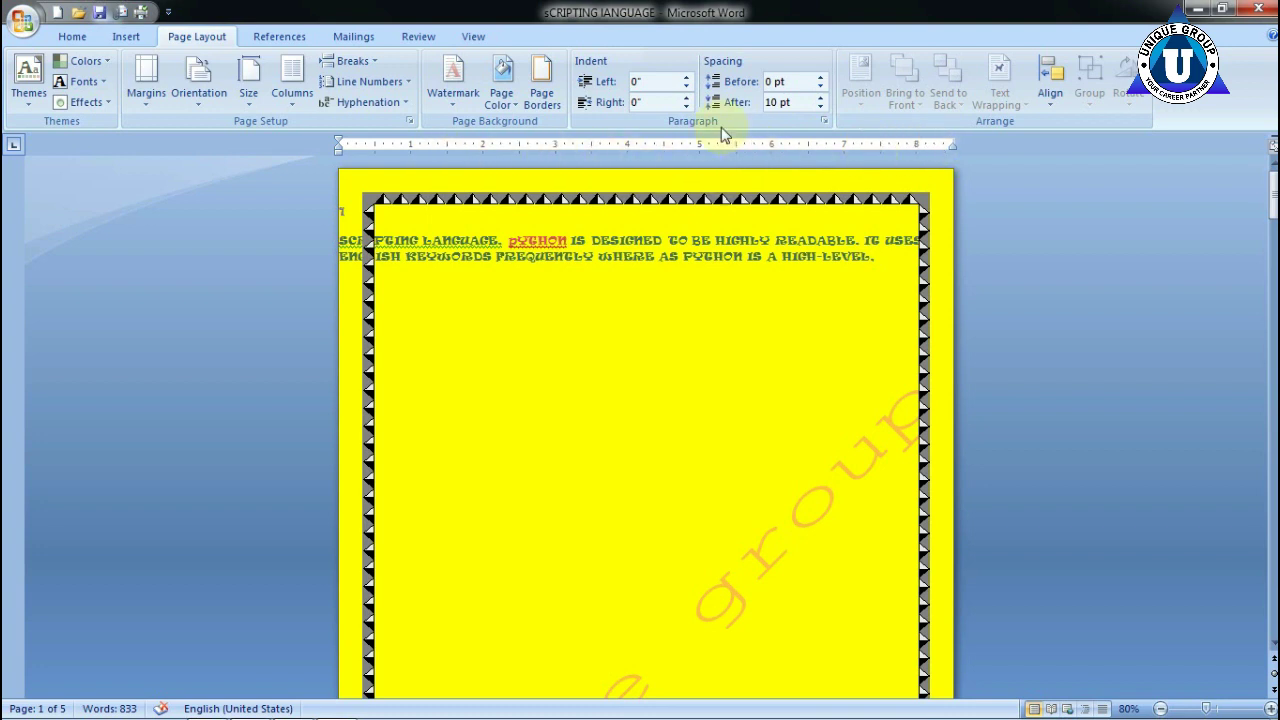
# Set the opening paragraph's left indent to 1.5".
pyautogui.click(686, 78)
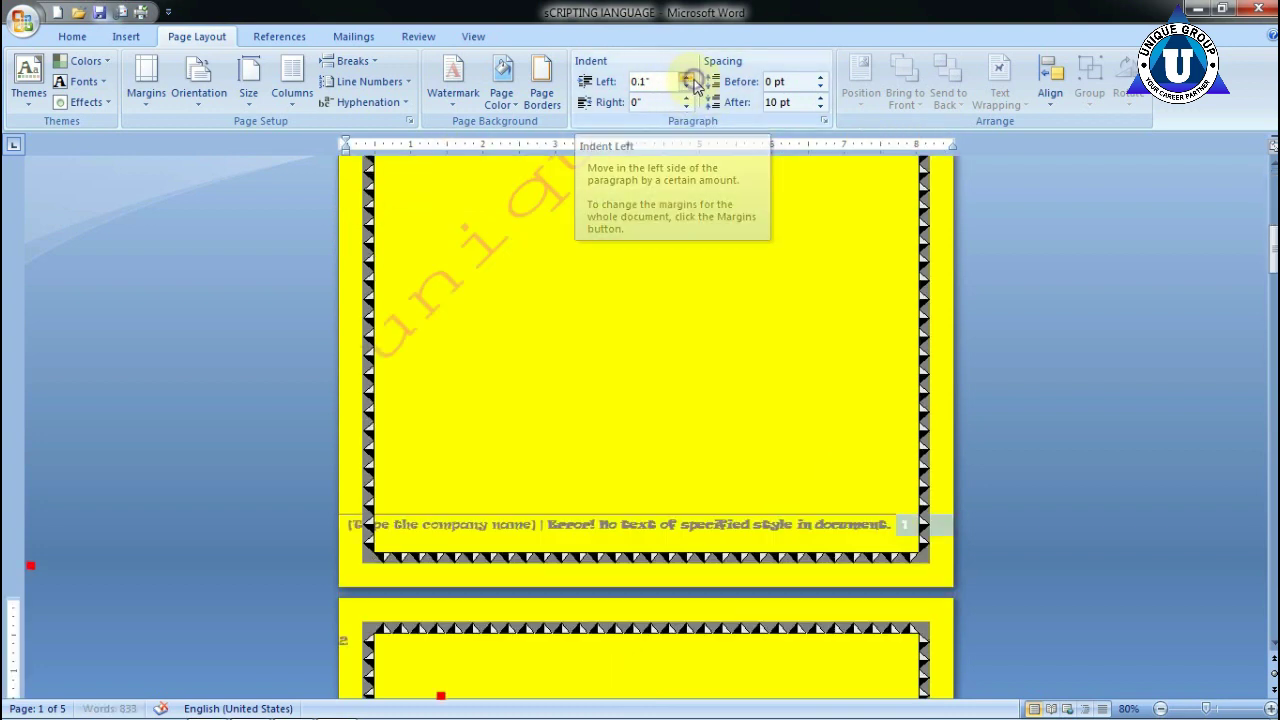
pyautogui.click(688, 78)
pyautogui.click(688, 78)
pyautogui.click(688, 78)
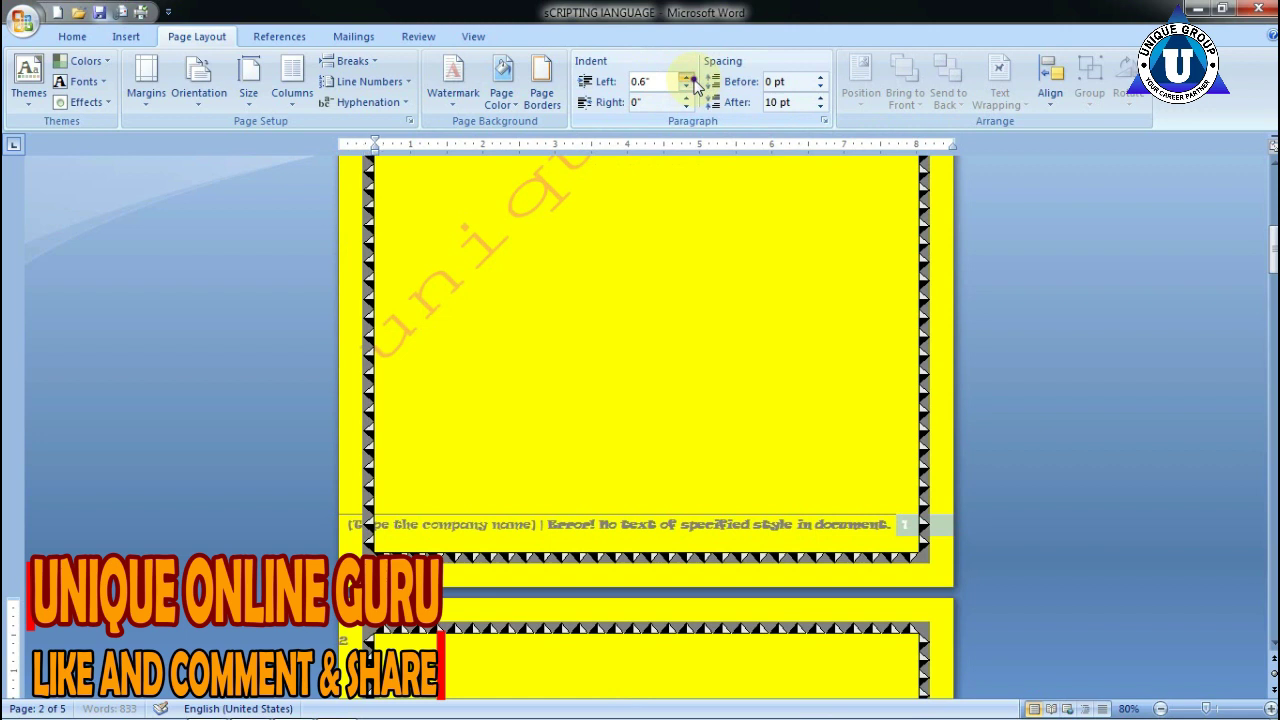
pyautogui.click(688, 78)
pyautogui.click(688, 78)
pyautogui.click(688, 78)
pyautogui.click(688, 78)
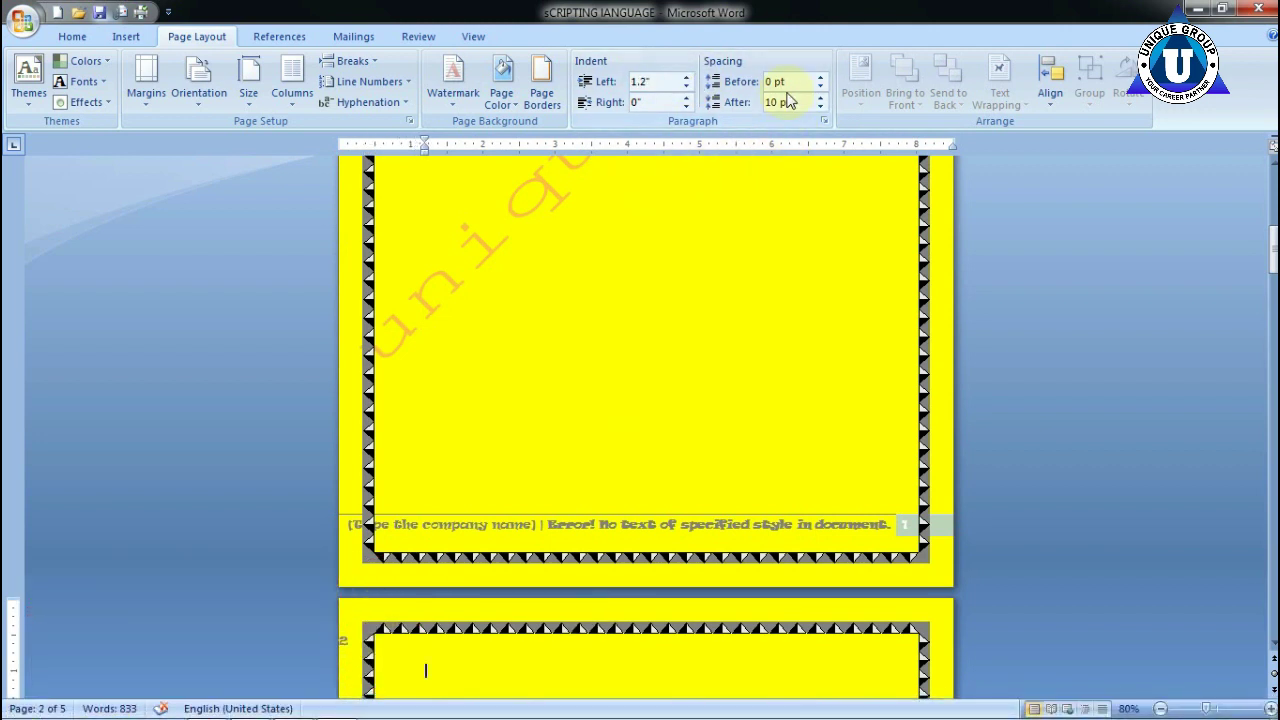
pyautogui.click(688, 78)
pyautogui.click(688, 78)
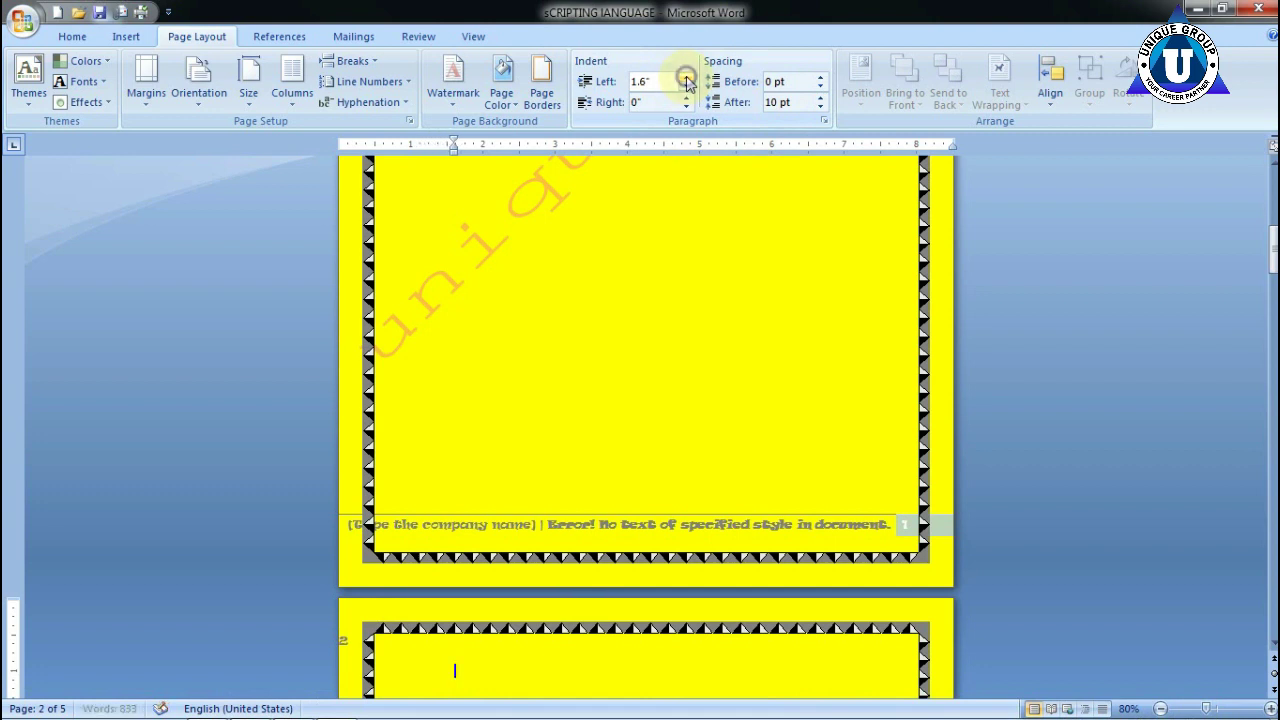
pyautogui.click(687, 79)
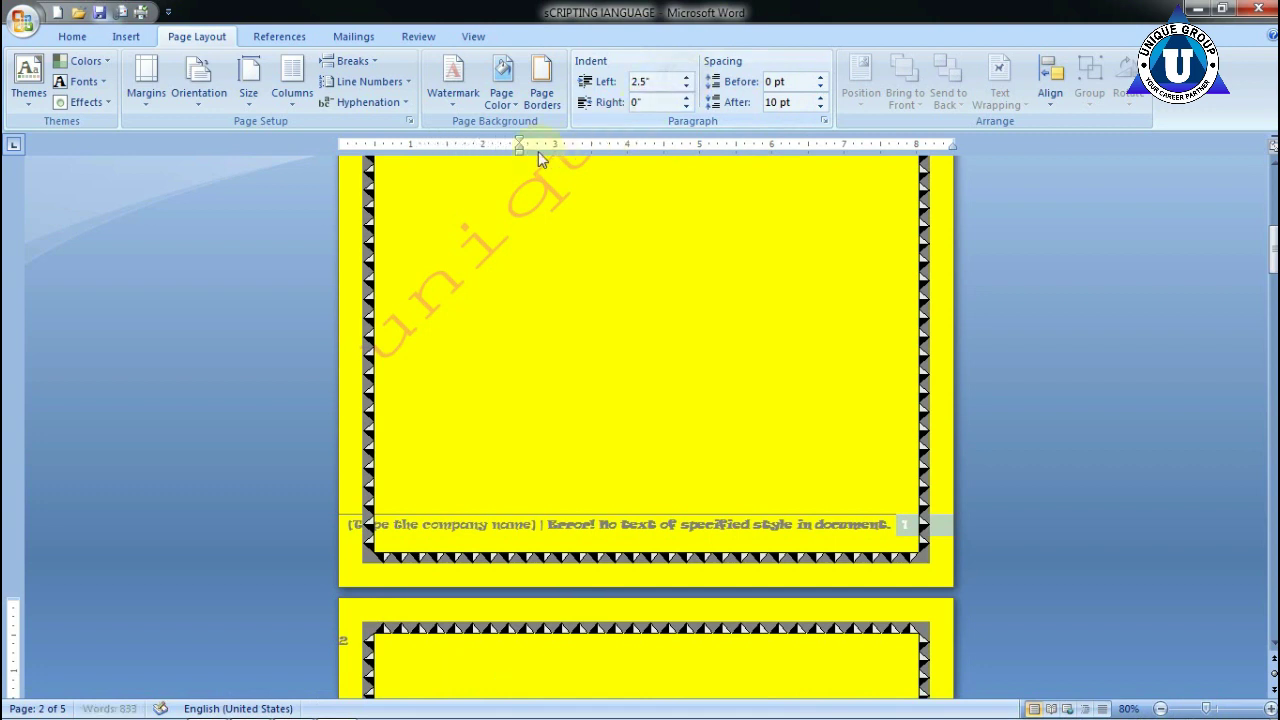
pyautogui.click(688, 80)
pyautogui.click(688, 80)
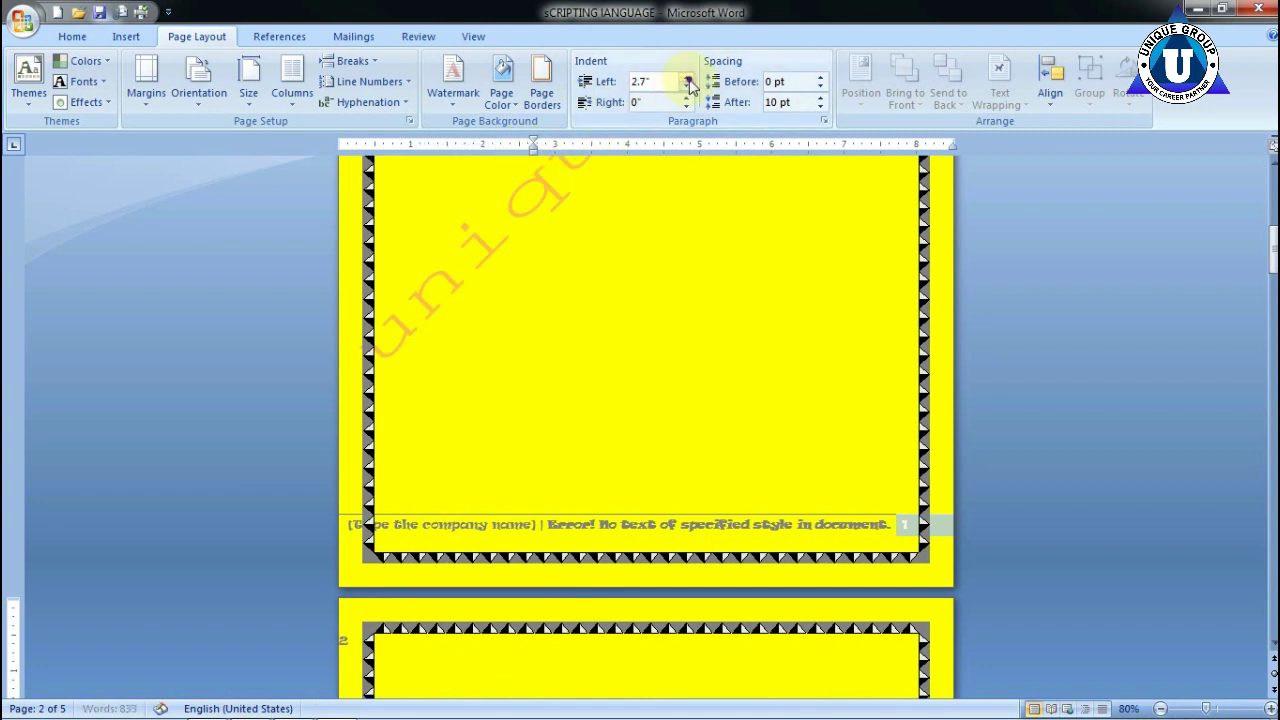
pyautogui.click(688, 80)
pyautogui.click(688, 80)
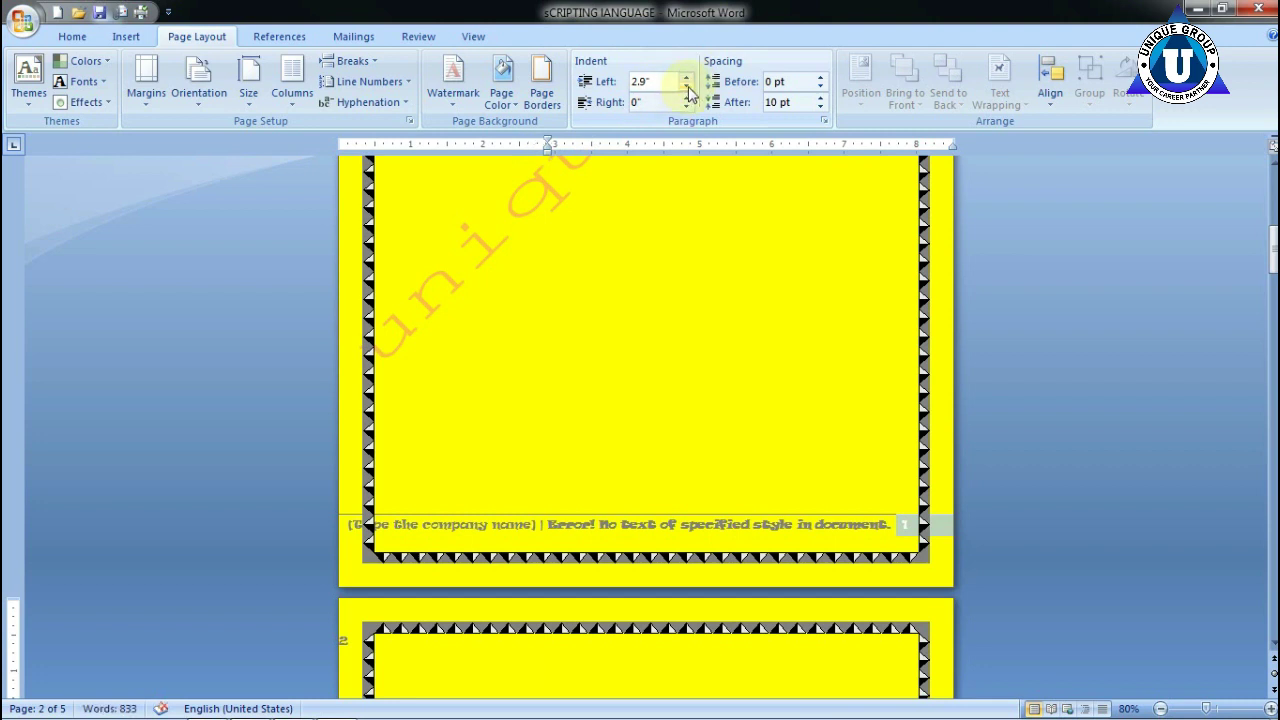
pyautogui.click(687, 88)
pyautogui.click(687, 88)
pyautogui.click(687, 88)
pyautogui.doubleClick(687, 88)
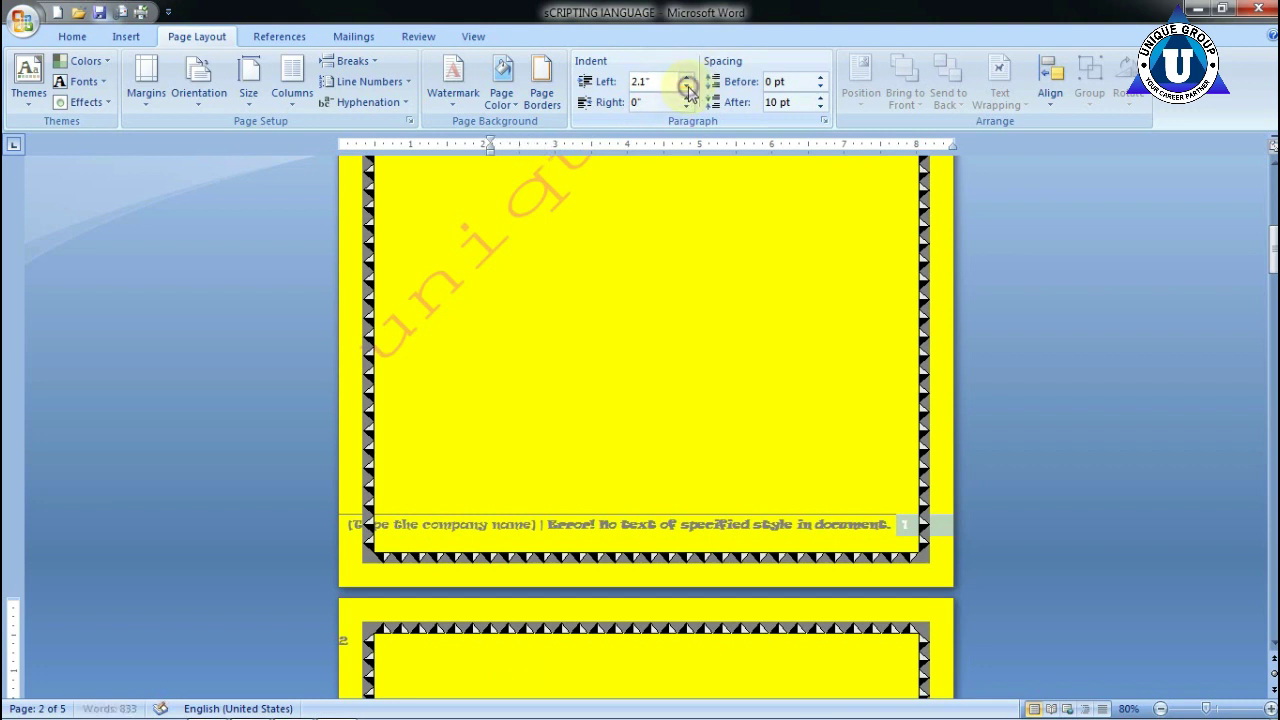
pyautogui.doubleClick(687, 88)
pyautogui.doubleClick(687, 88)
pyautogui.doubleClick(687, 88)
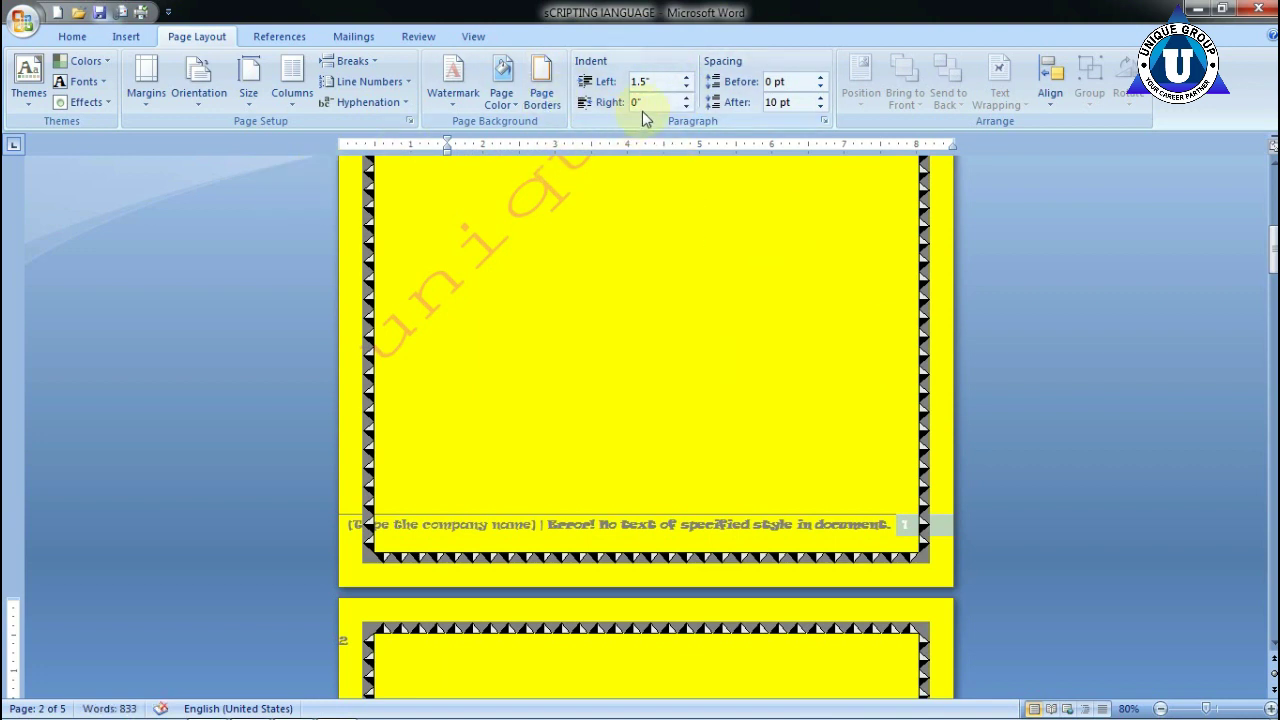
# Give the paragraph a 3.3" right indent.
pyautogui.click(690, 100)
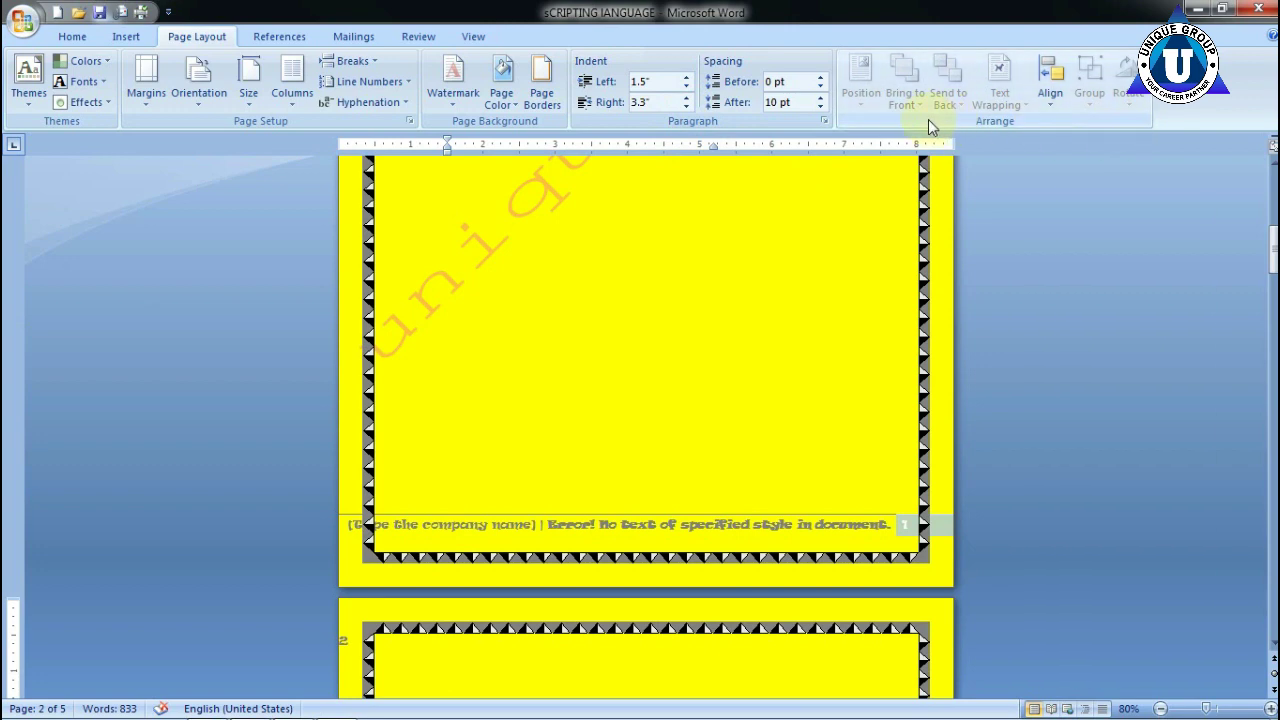
pyautogui.scroll(5, 752, 294)
pyautogui.scroll(3, 752, 294)
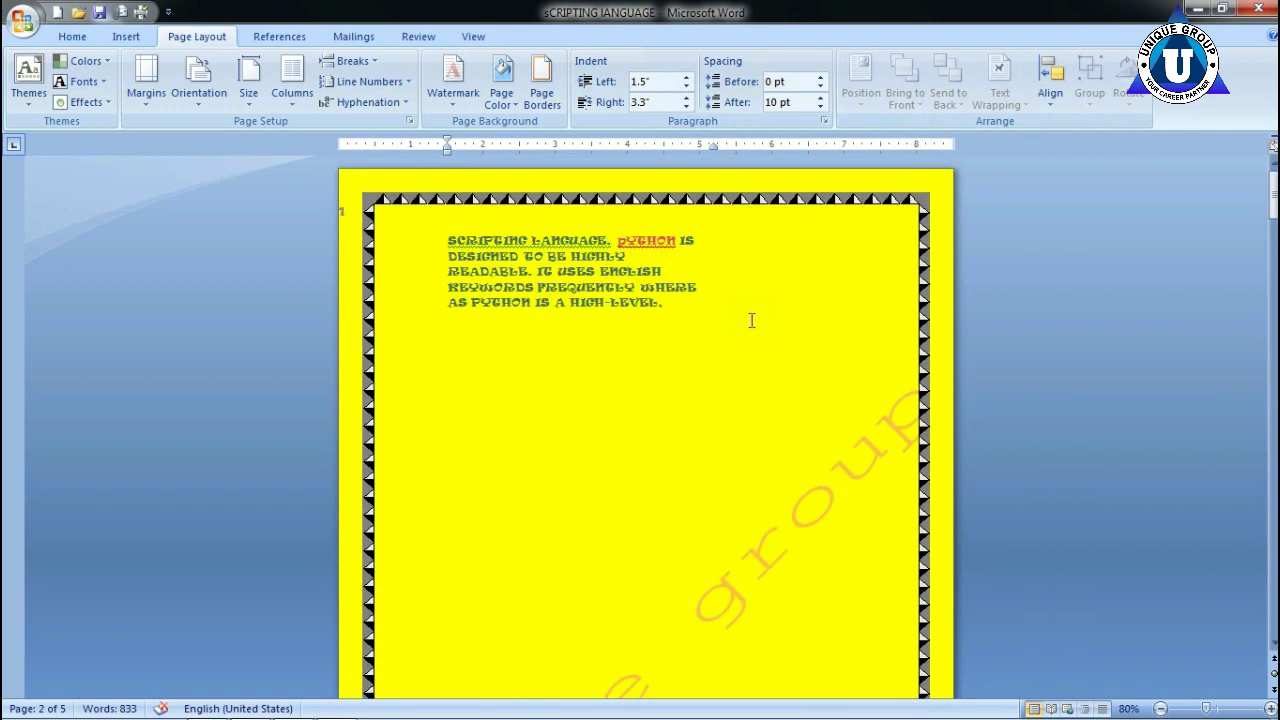
pyautogui.scroll(-2, 745, 320)
pyautogui.scroll(-5, 741, 340)
pyautogui.scroll(5, 736, 348)
pyautogui.scroll(-5, 736, 340)
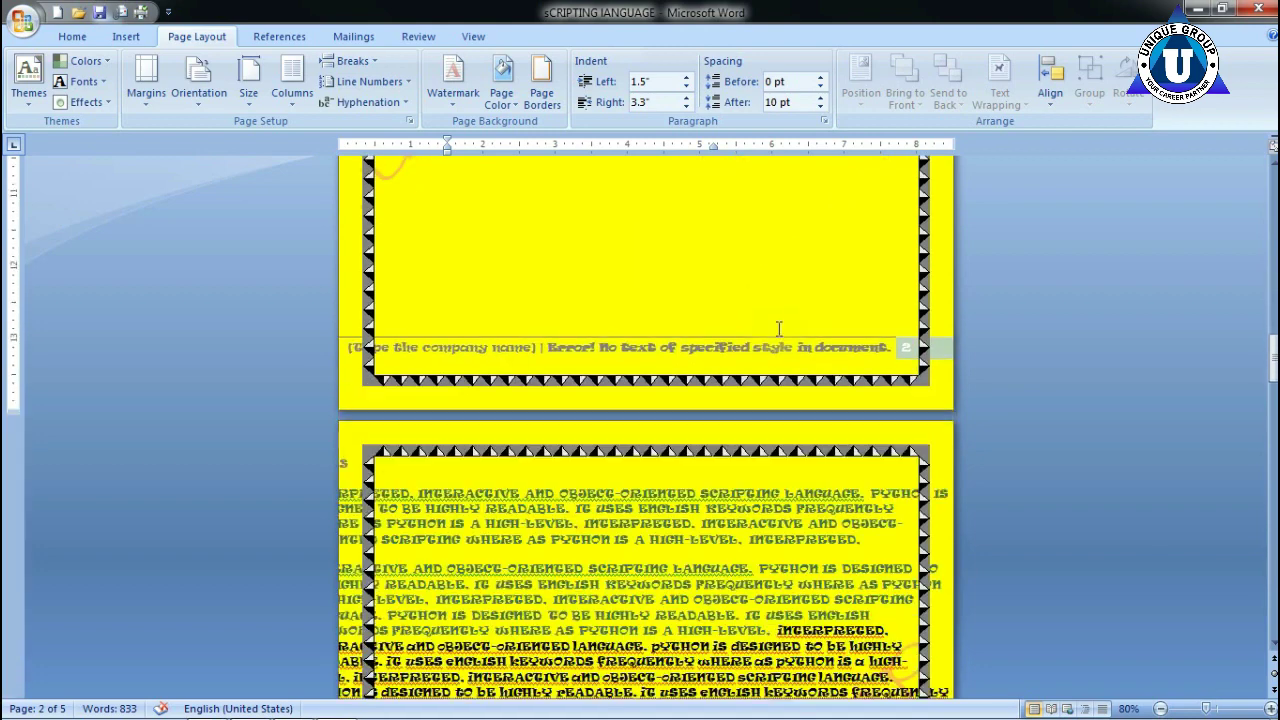
pyautogui.scroll(-3, 738, 318)
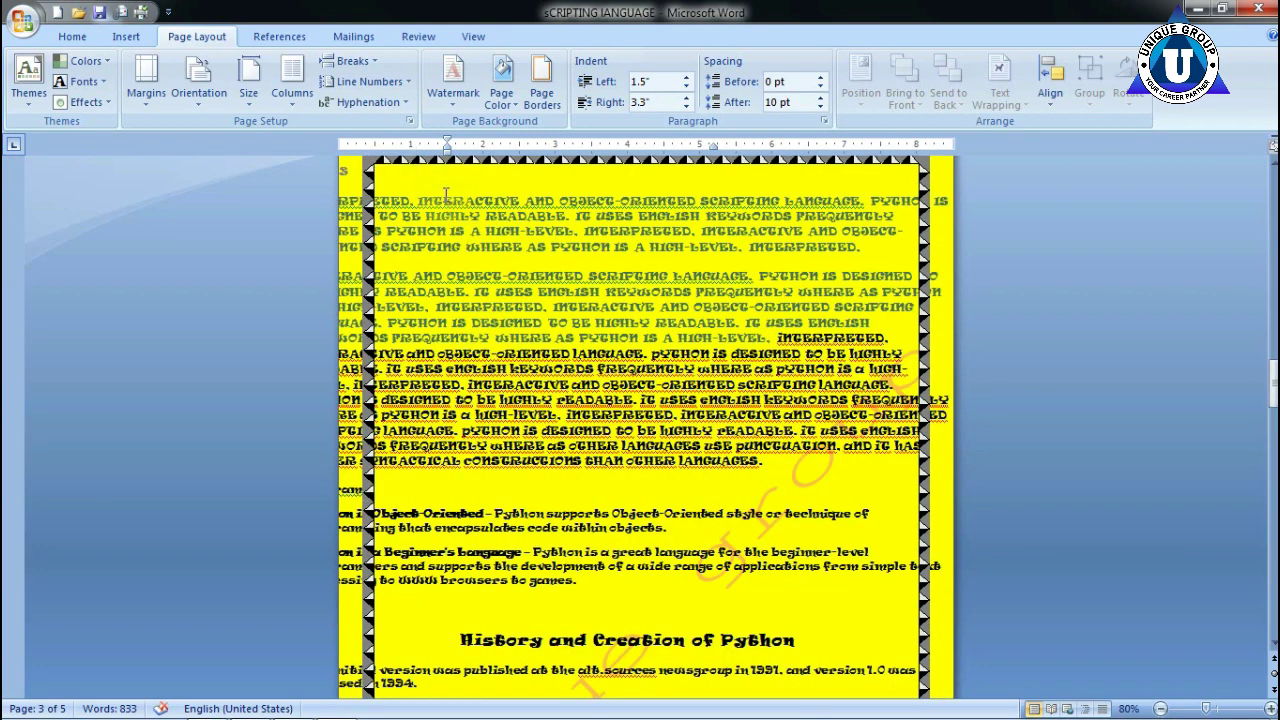
# Select the page 3 body paragraphs and set their Spacing Before to 156 pt.
pyautogui.moveTo(418, 200)
pyautogui.mouseDown()
pyautogui.moveTo(566, 510)
pyautogui.moveTo(600, 527)
pyautogui.mouseUp()
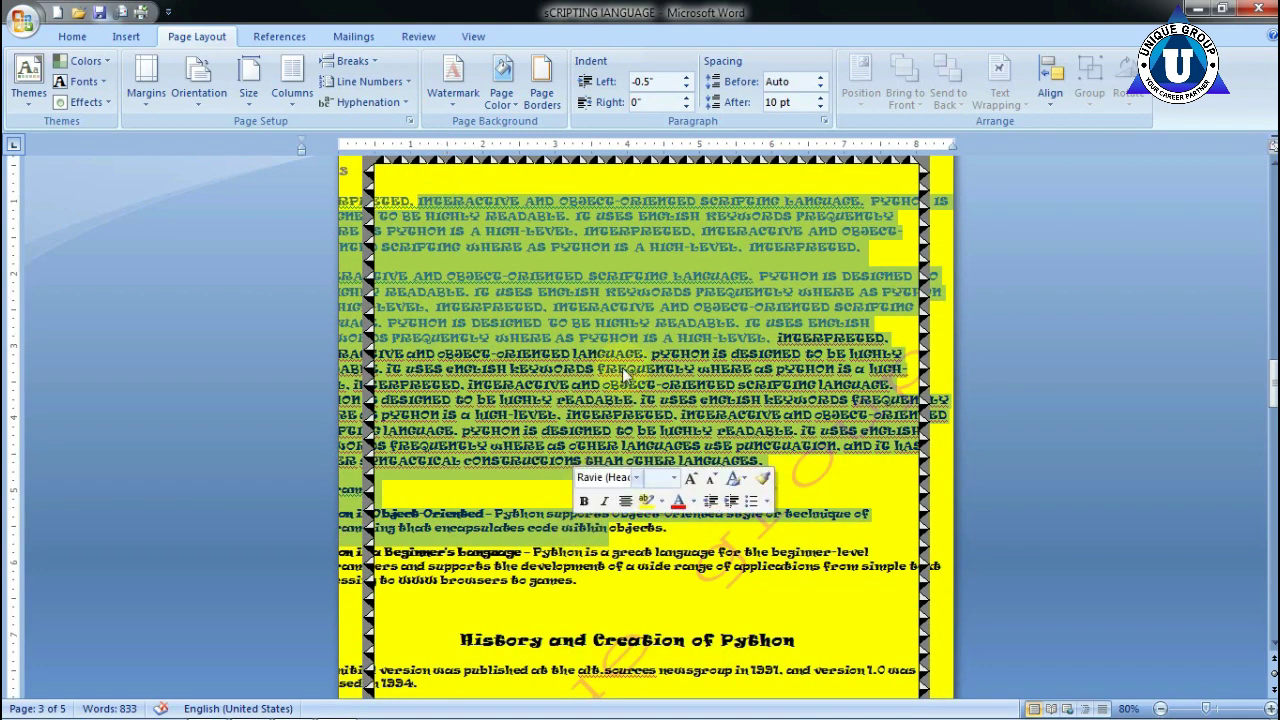
pyautogui.click(821, 79)
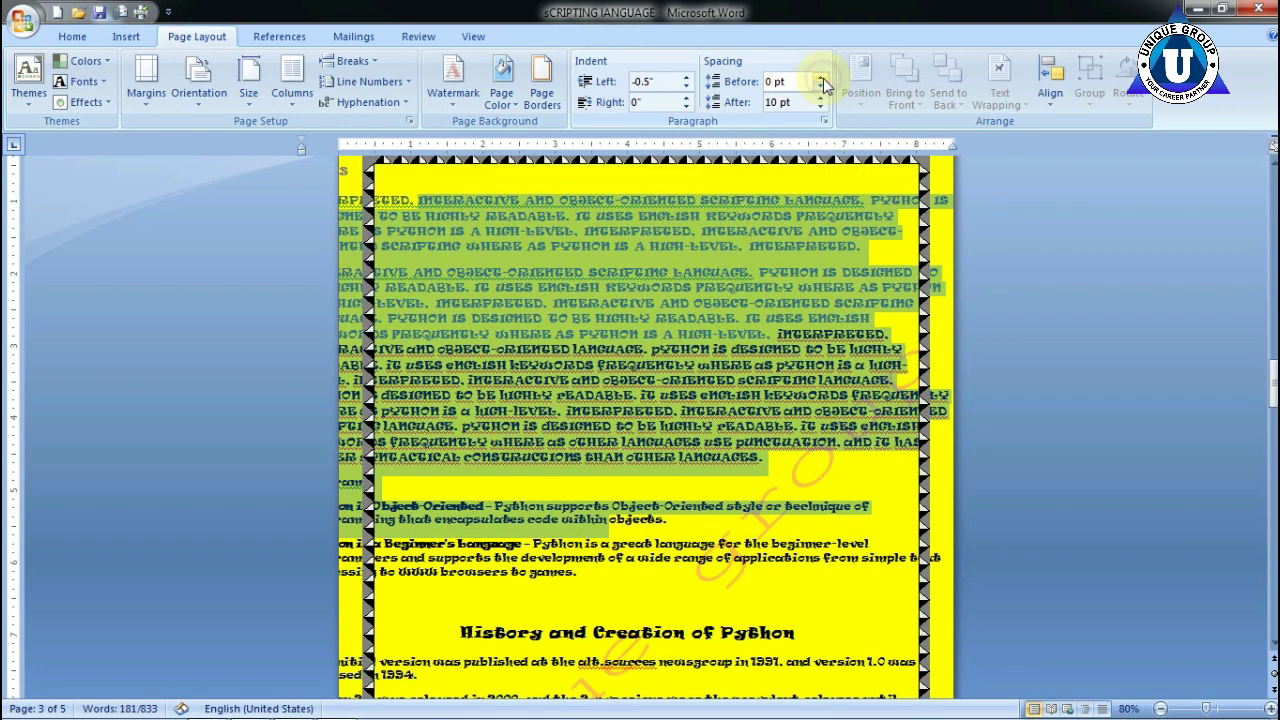
pyautogui.click(821, 79)
pyautogui.click(822, 80)
pyautogui.click(822, 80)
pyautogui.click(822, 80)
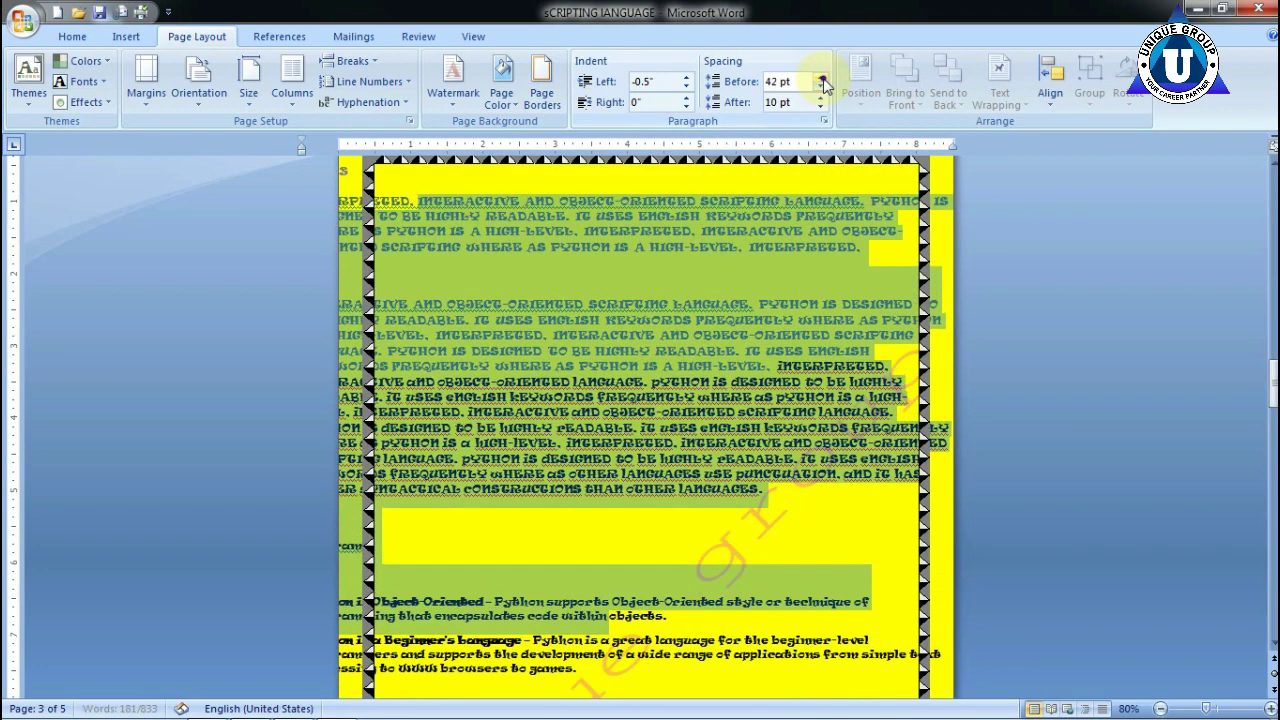
pyautogui.click(822, 80)
pyautogui.click(822, 80)
pyautogui.click(821, 79)
pyautogui.click(821, 79)
pyautogui.click(821, 79)
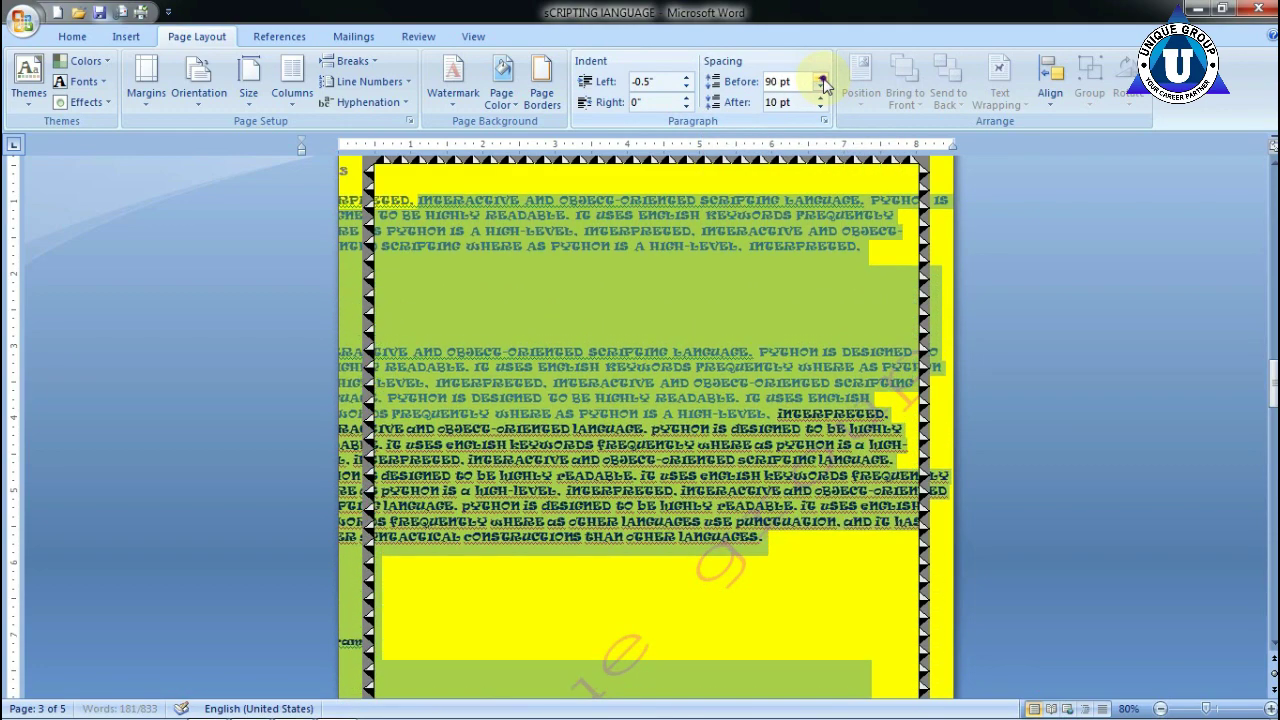
pyautogui.click(821, 79)
pyautogui.click(821, 79)
pyautogui.click(821, 79)
pyautogui.doubleClick(821, 79)
pyautogui.doubleClick(821, 79)
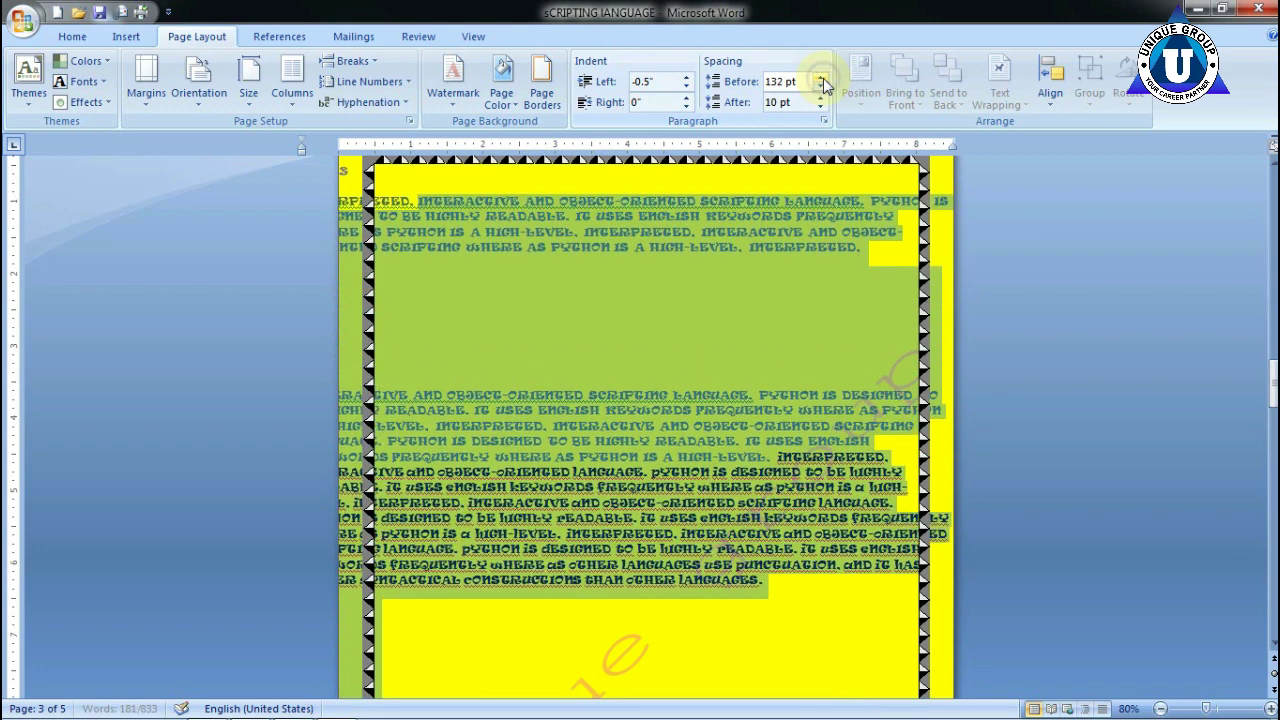
pyautogui.doubleClick(821, 79)
pyautogui.doubleClick(821, 79)
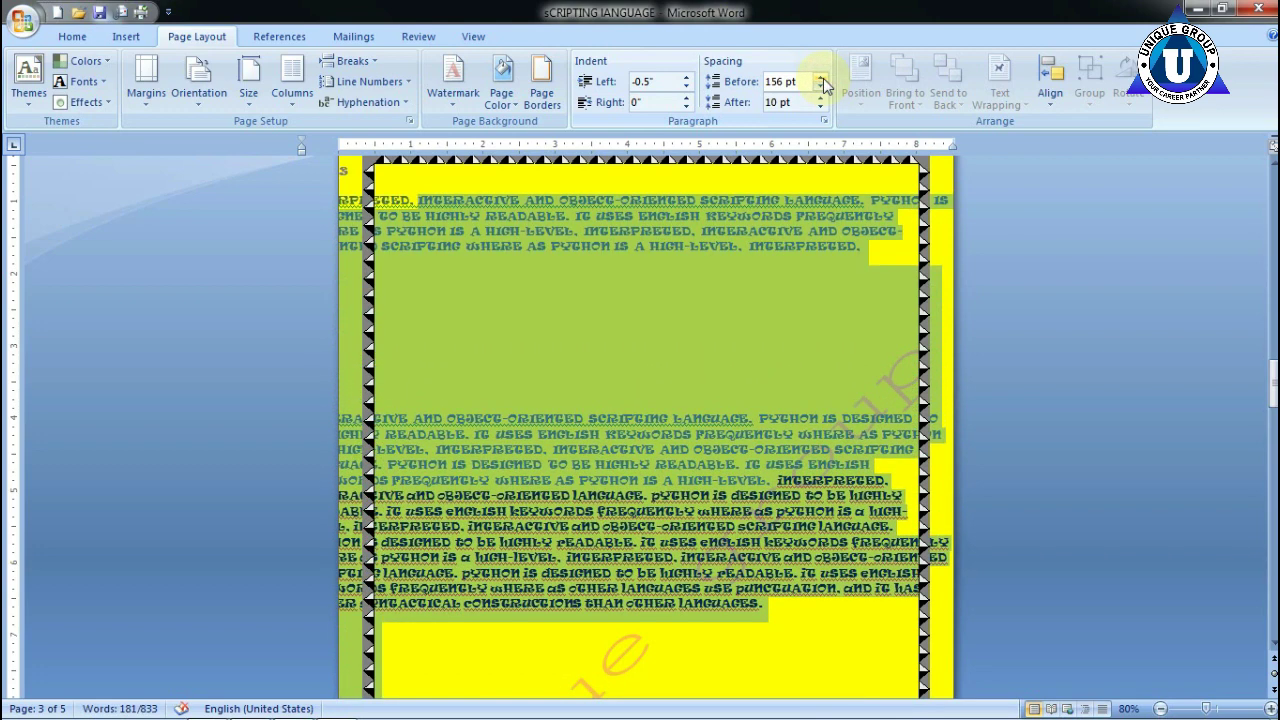
# Set the paragraphs' Spacing After to 78 pt.
pyautogui.click(821, 107)
pyautogui.click(821, 107)
pyautogui.click(821, 107)
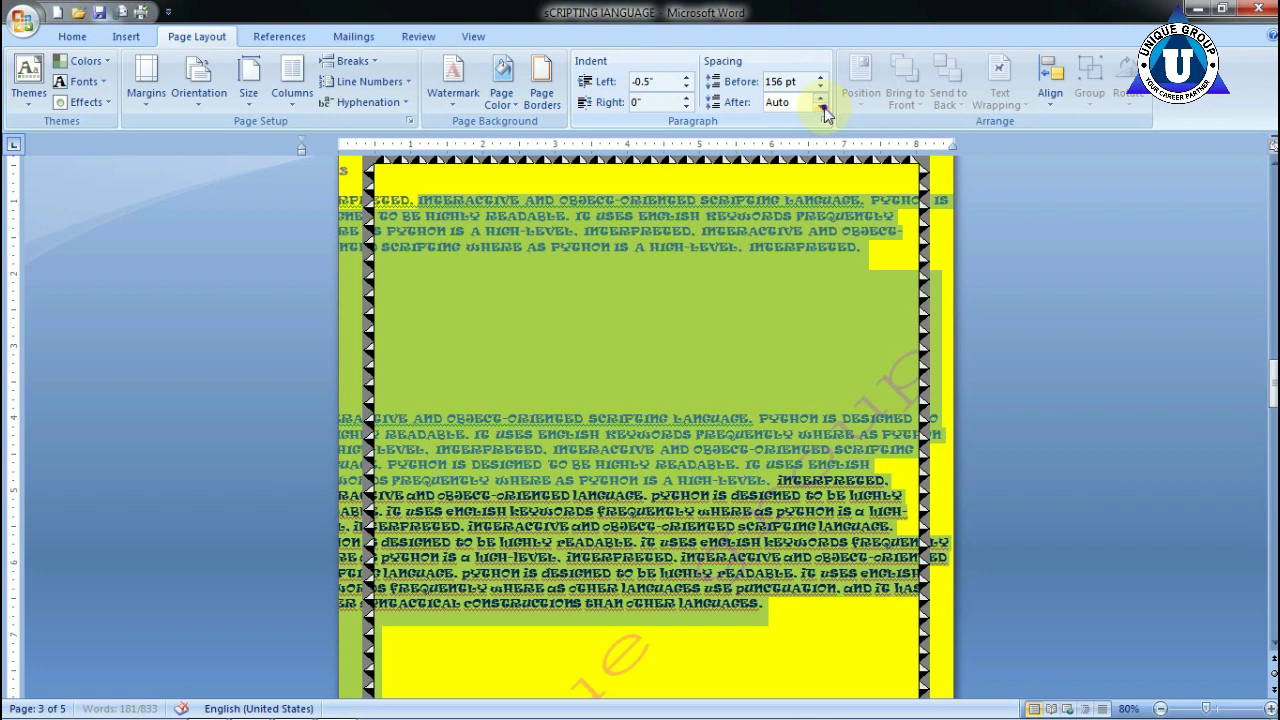
pyautogui.click(821, 97)
pyautogui.click(821, 97)
pyautogui.click(821, 97)
pyautogui.click(821, 97)
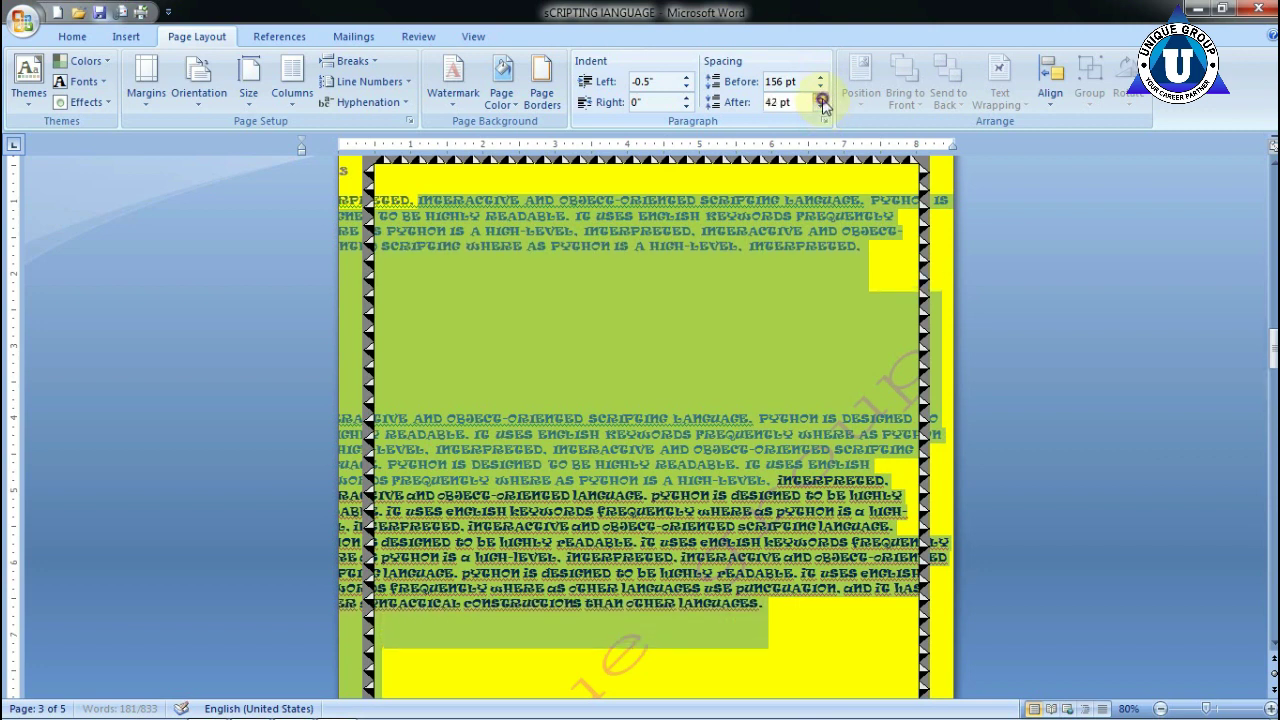
pyautogui.click(821, 97)
pyautogui.click(821, 97)
pyautogui.click(821, 97)
pyautogui.click(821, 97)
pyautogui.click(821, 97)
pyautogui.click(821, 97)
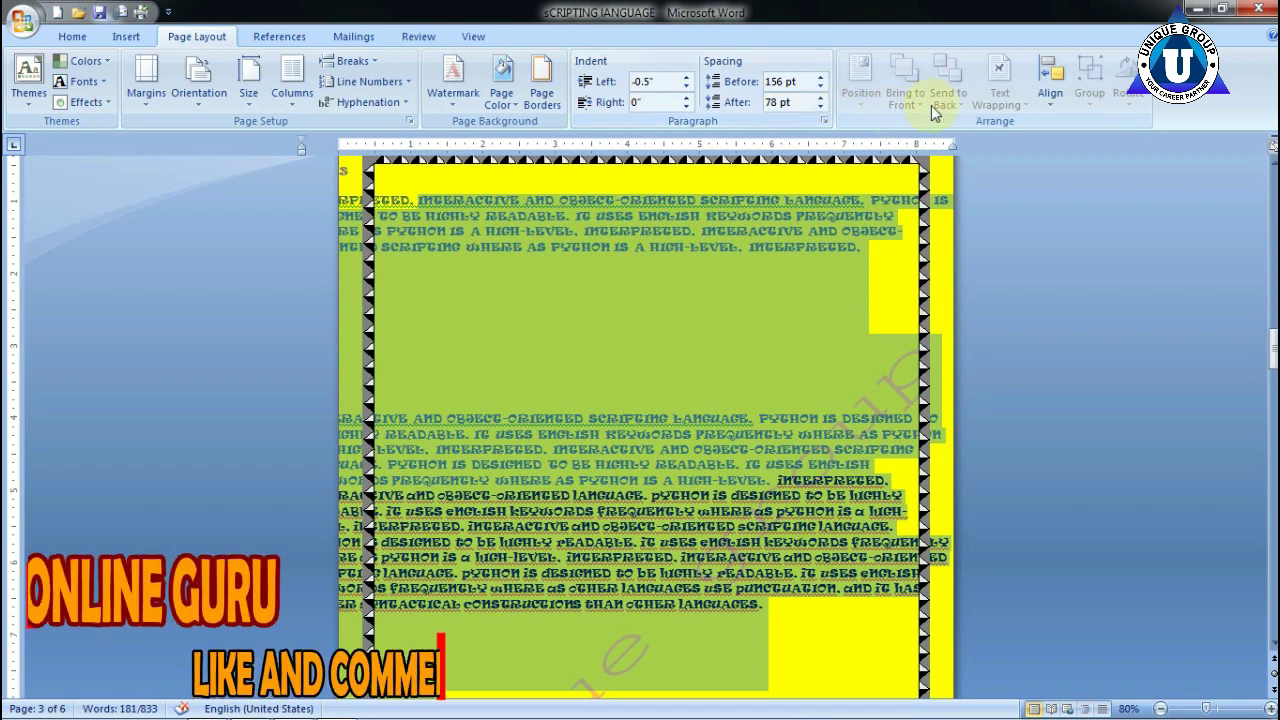
# Check the Align options, switching from Align to Margin to Align to Page.
pyautogui.click(1048, 95)
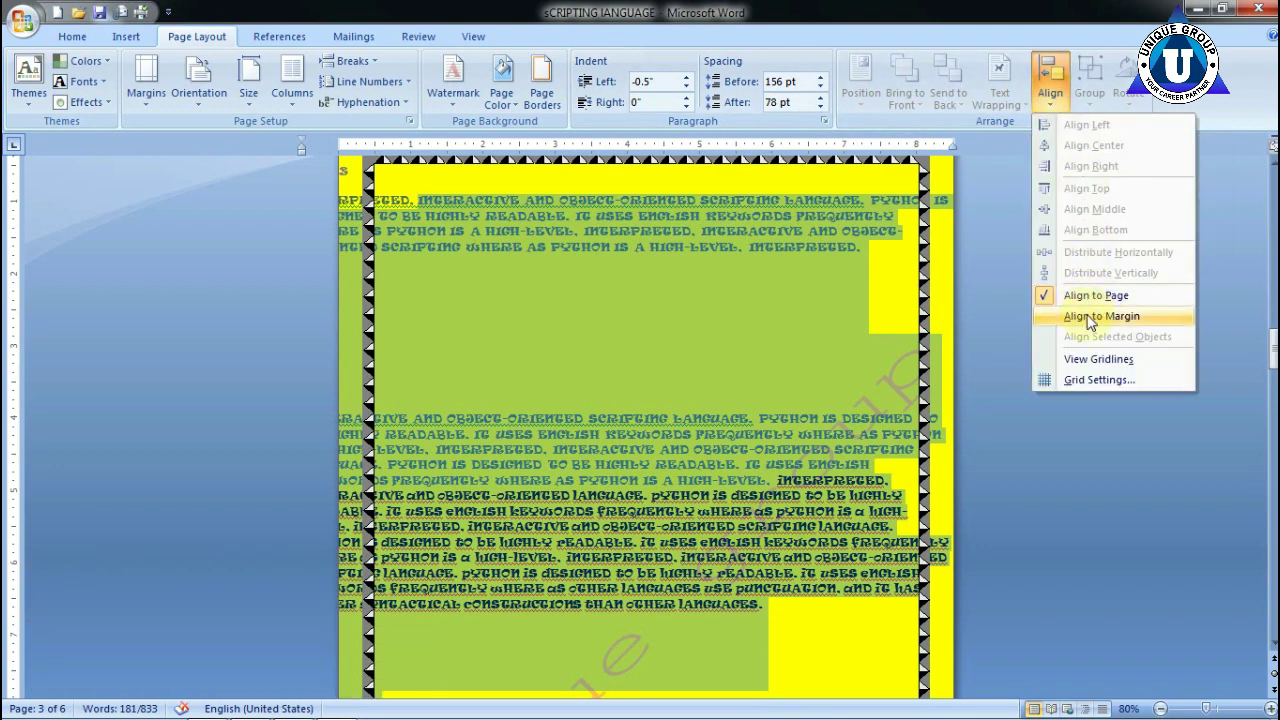
pyautogui.click(1060, 316)
pyautogui.click(1050, 90)
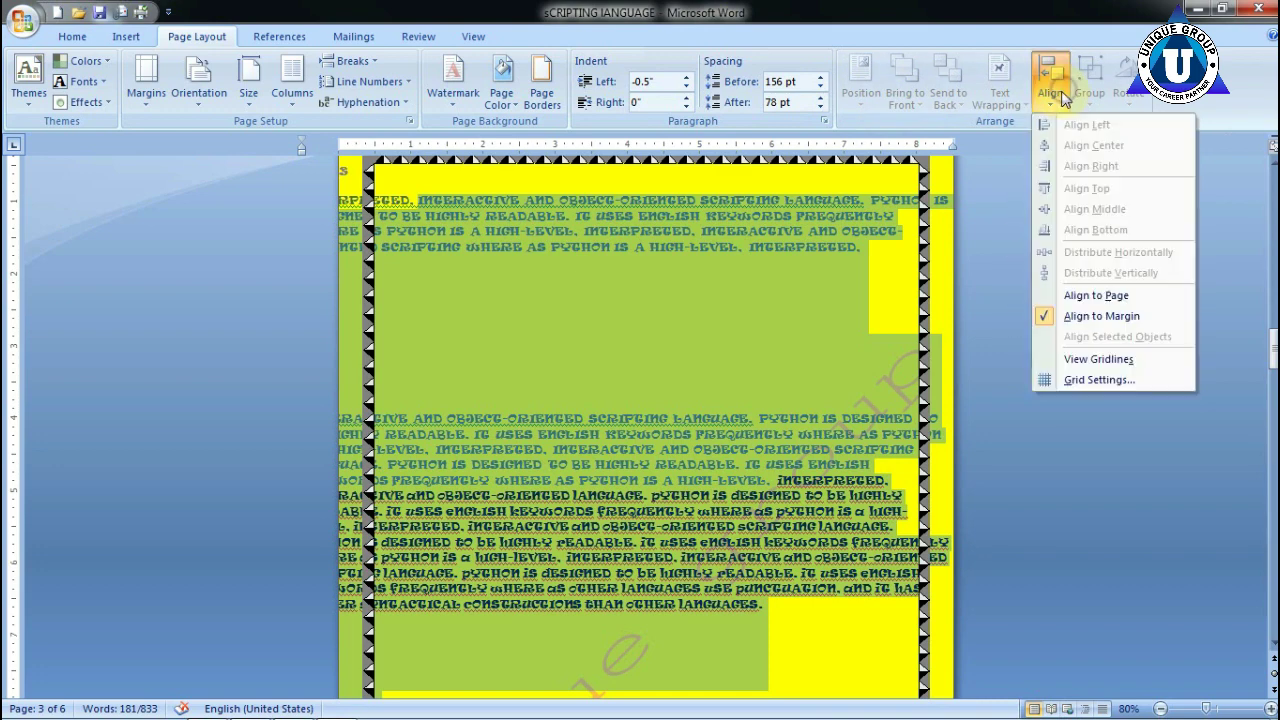
pyautogui.click(1129, 296)
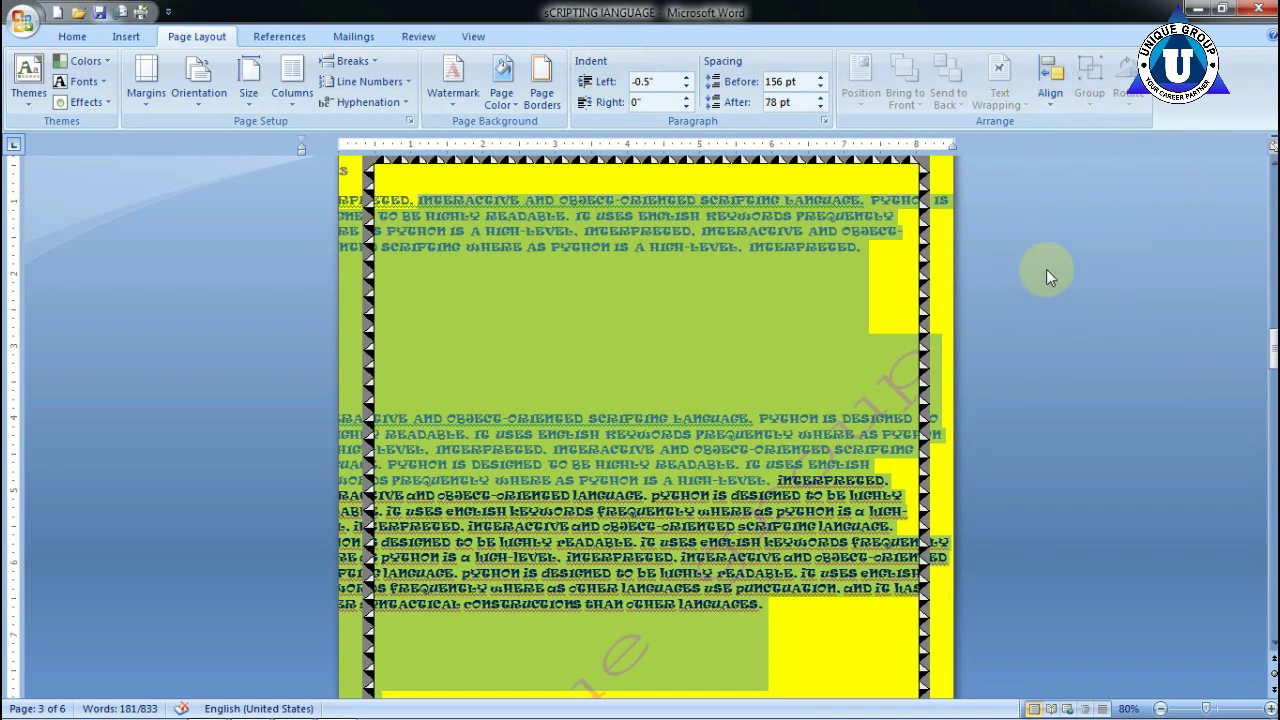
# Scroll up through the document and browse the ribbon tabs, ending on References.
pyautogui.scroll(3, 615, 520)
pyautogui.scroll(5, 615, 520)
pyautogui.scroll(3, 706, 518)
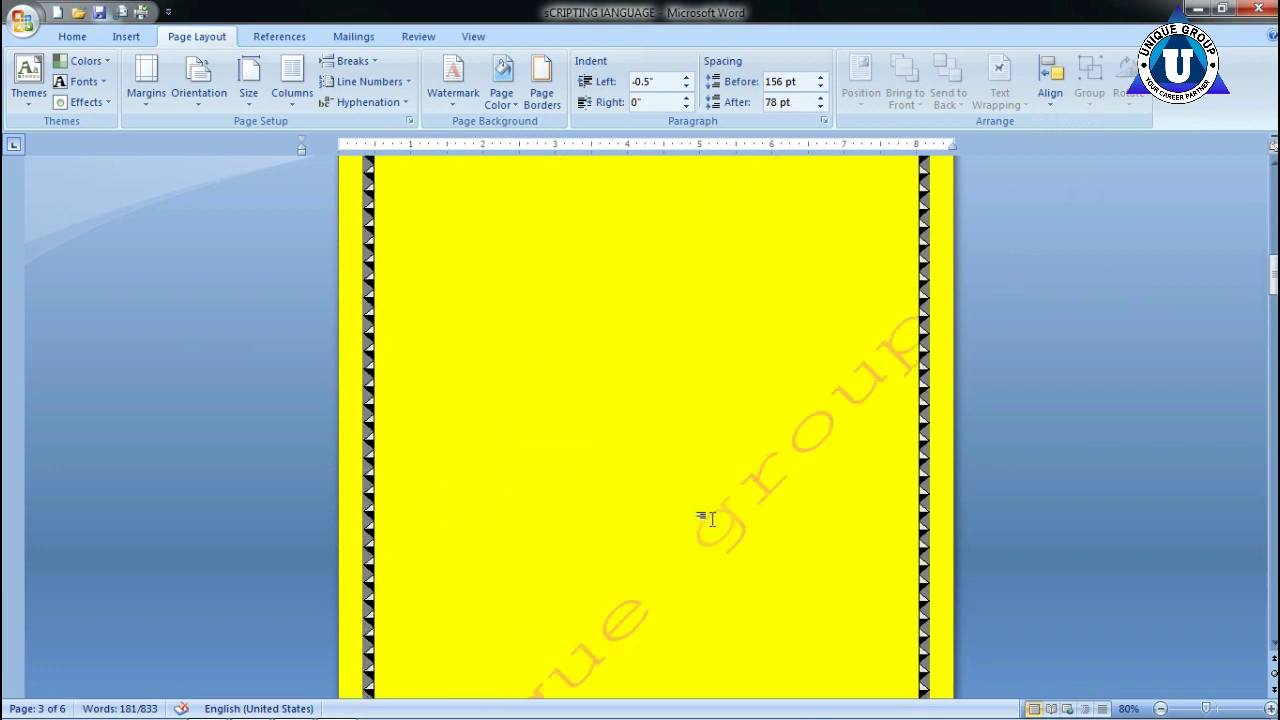
pyautogui.scroll(5, 706, 518)
pyautogui.scroll(5, 743, 535)
pyautogui.scroll(5, 700, 515)
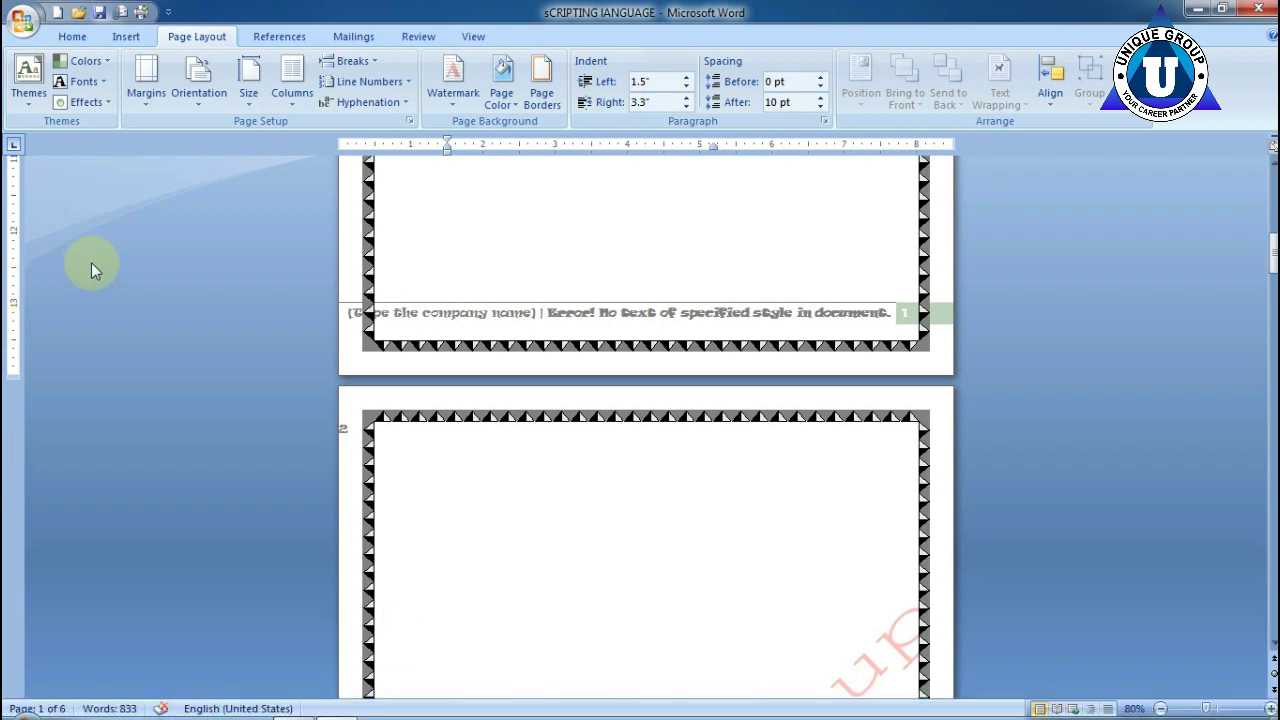
pyautogui.click(279, 36)
pyautogui.click(353, 36)
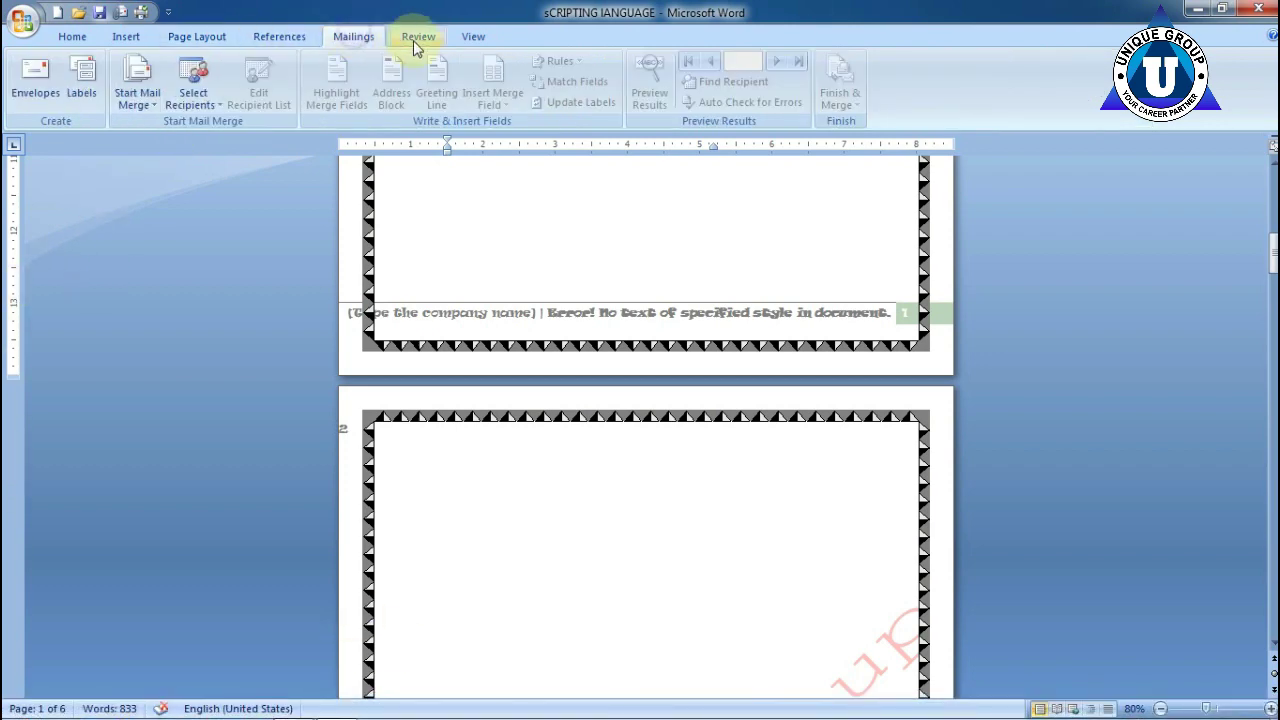
pyautogui.click(433, 38)
pyautogui.click(472, 36)
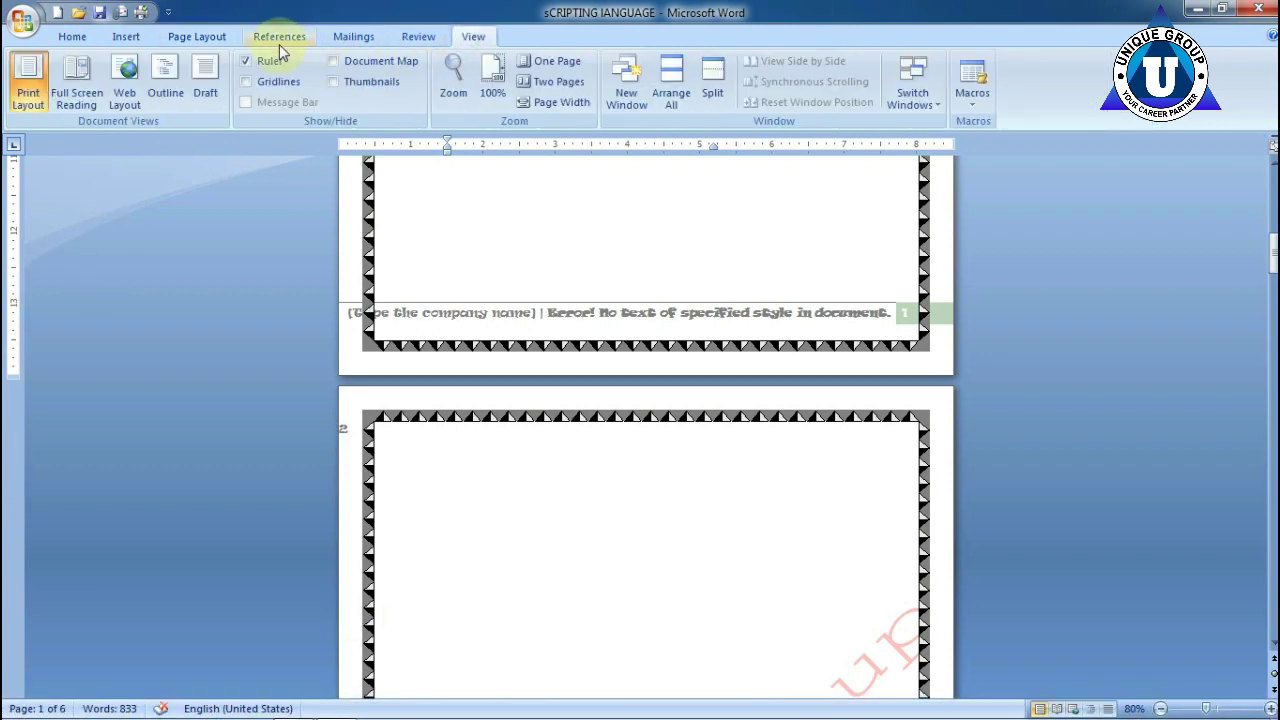
pyautogui.click(280, 40)
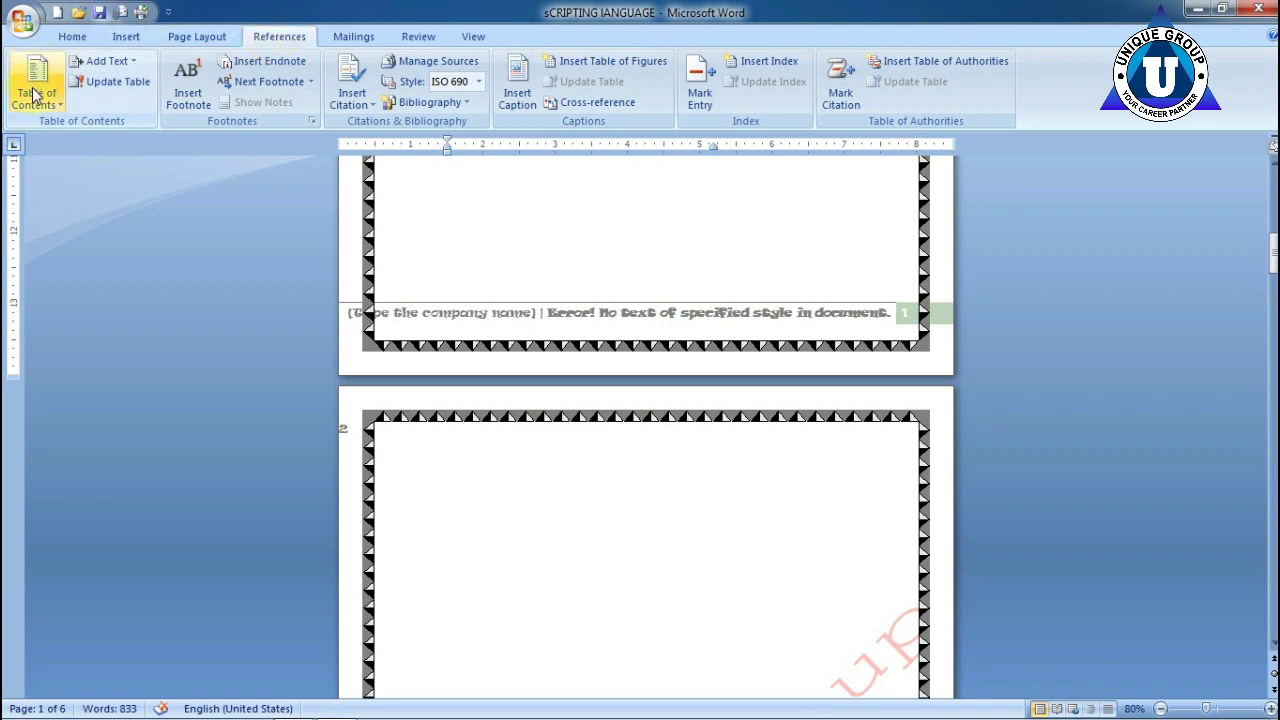
# At the top of page 1, show the Automatic Table 1, Automatic Table 2 and Manual Table choices.
pyautogui.scroll(3, 363, 349)
pyautogui.scroll(4, 363, 360)
pyautogui.scroll(3, 363, 360)
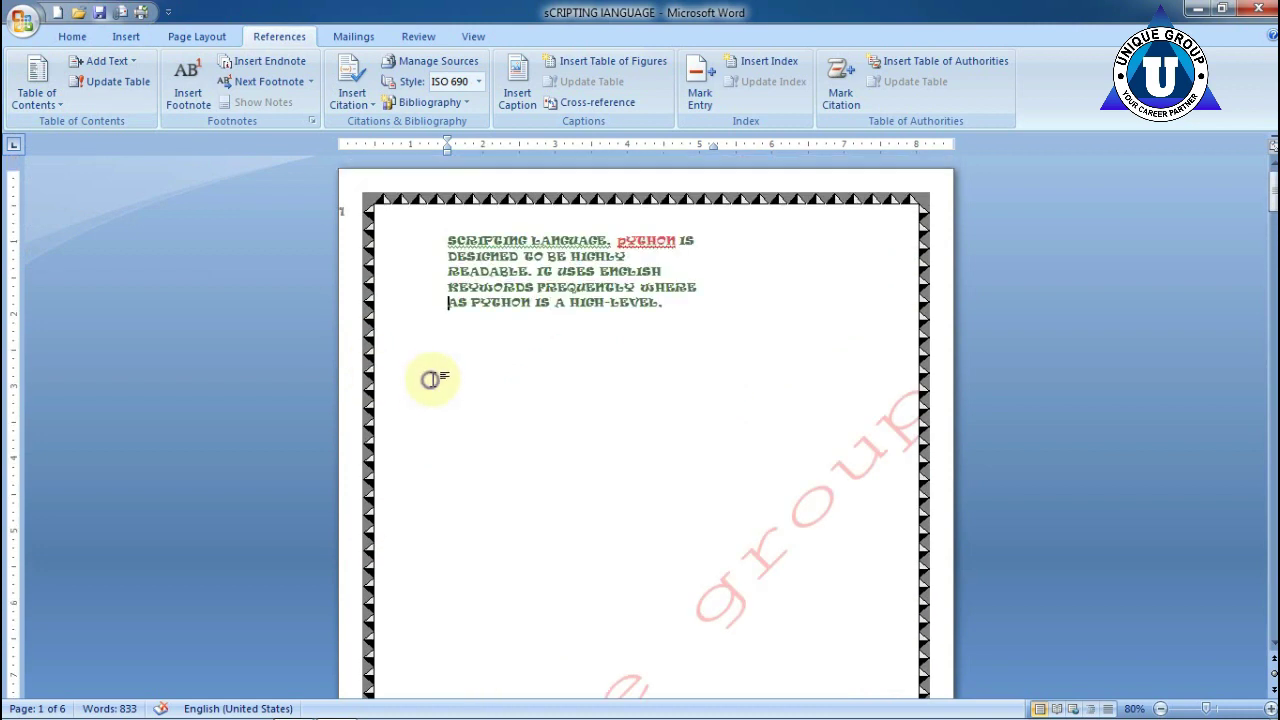
pyautogui.click(38, 80)
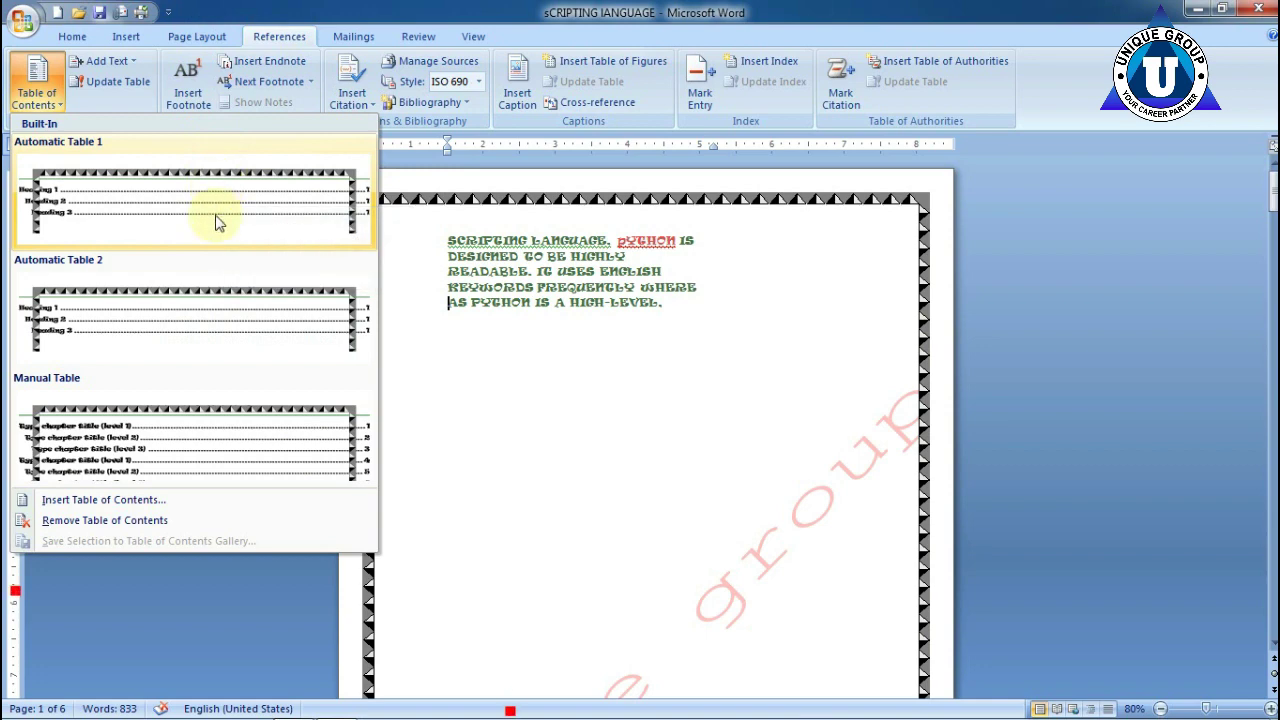
# Insert Automatic Table 1 above the Python text, dismissing the no-entries notice.
pyautogui.click(212, 260)
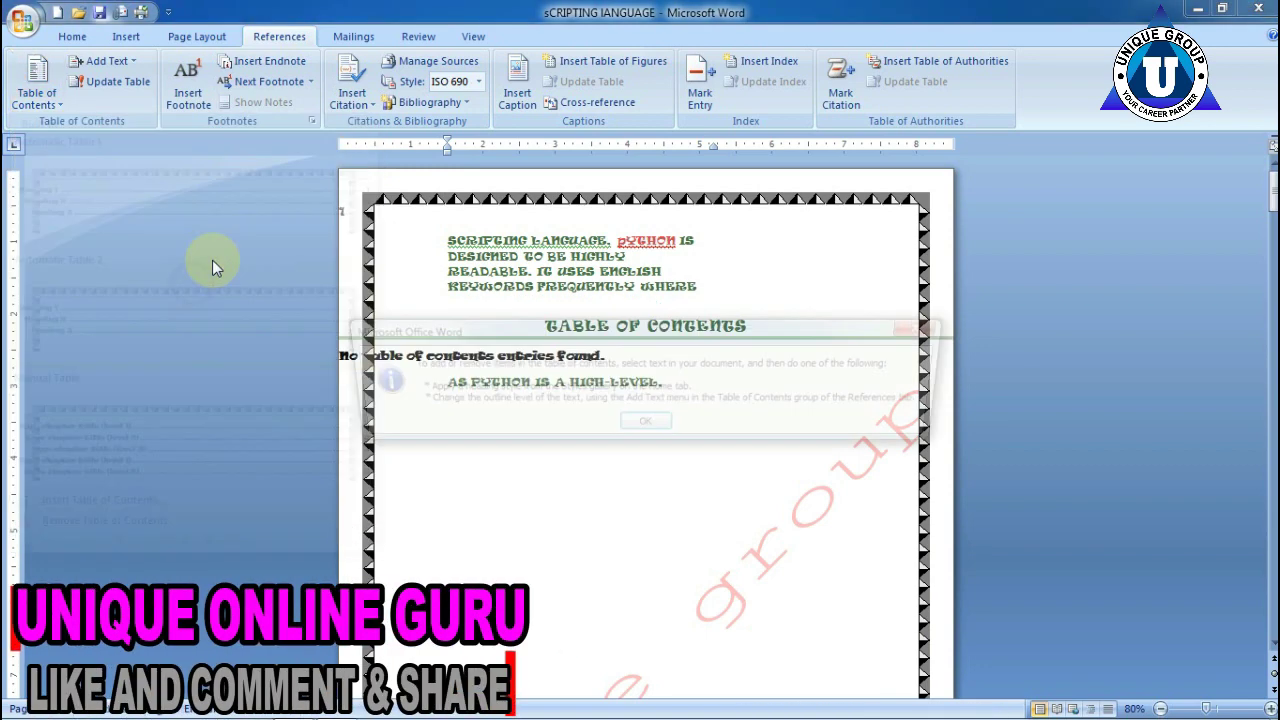
pyautogui.click(648, 428)
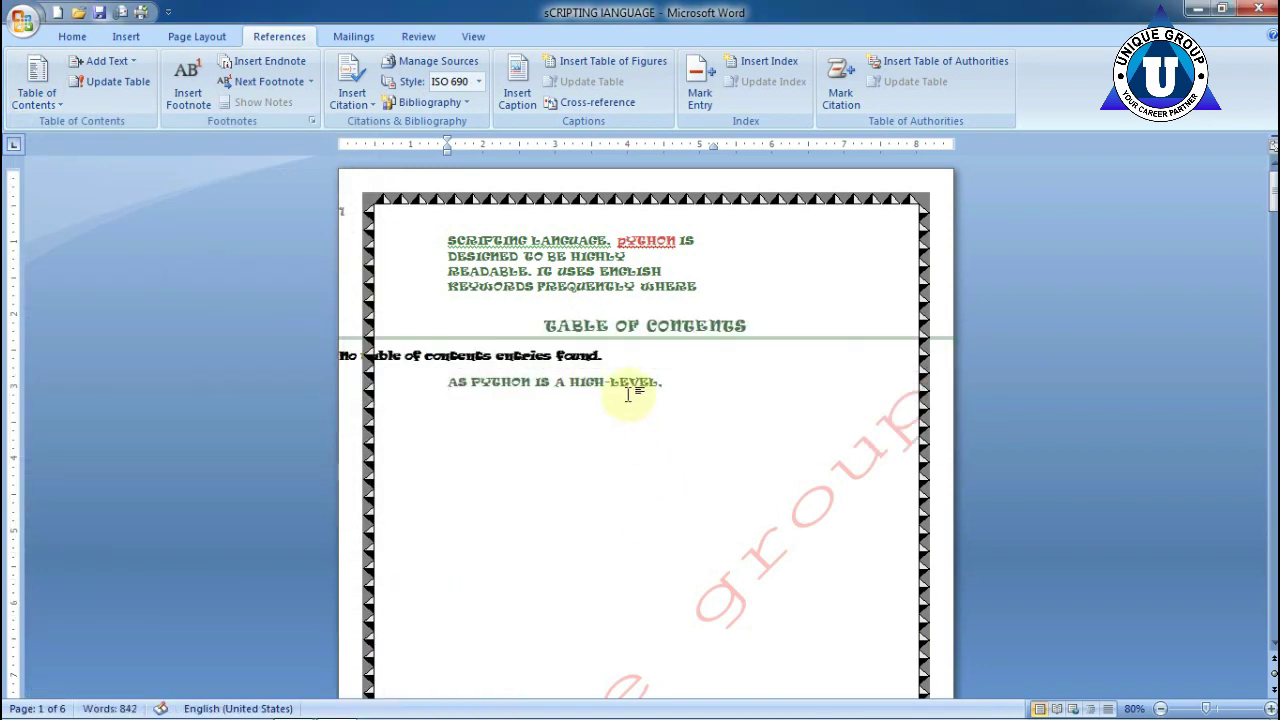
pyautogui.click(674, 326)
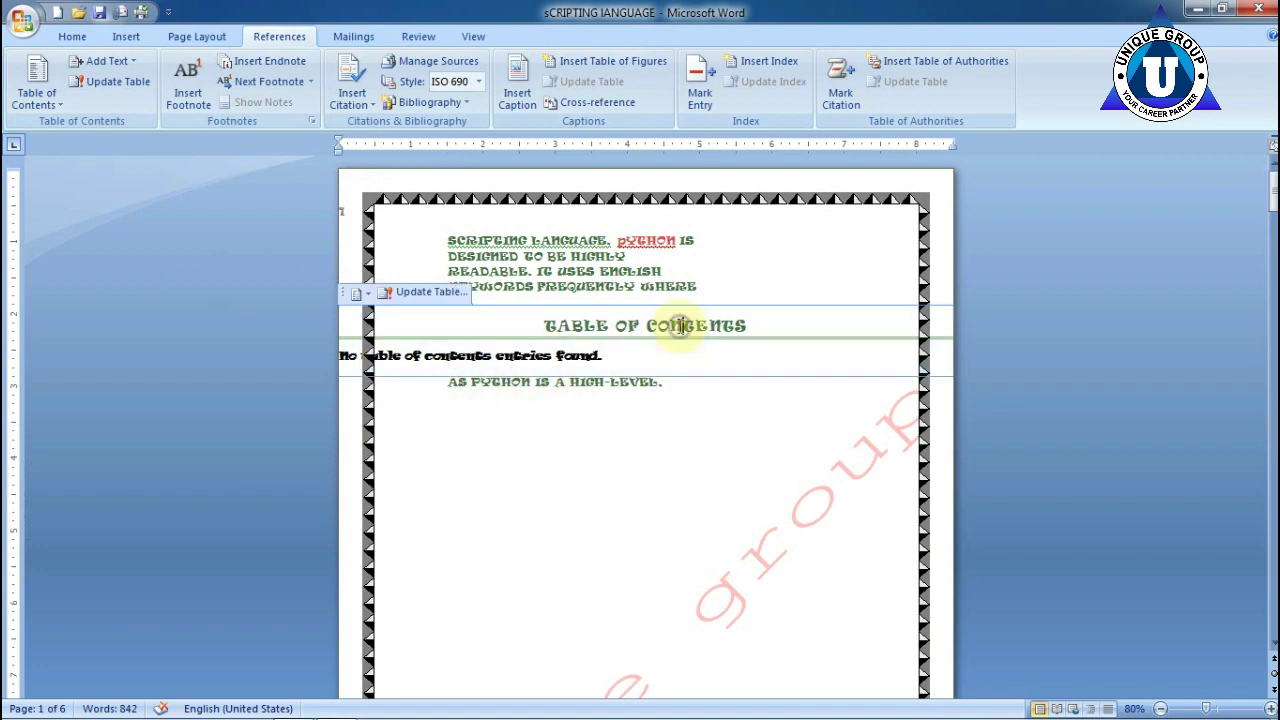
pyautogui.click(669, 385)
pyautogui.click(34, 100)
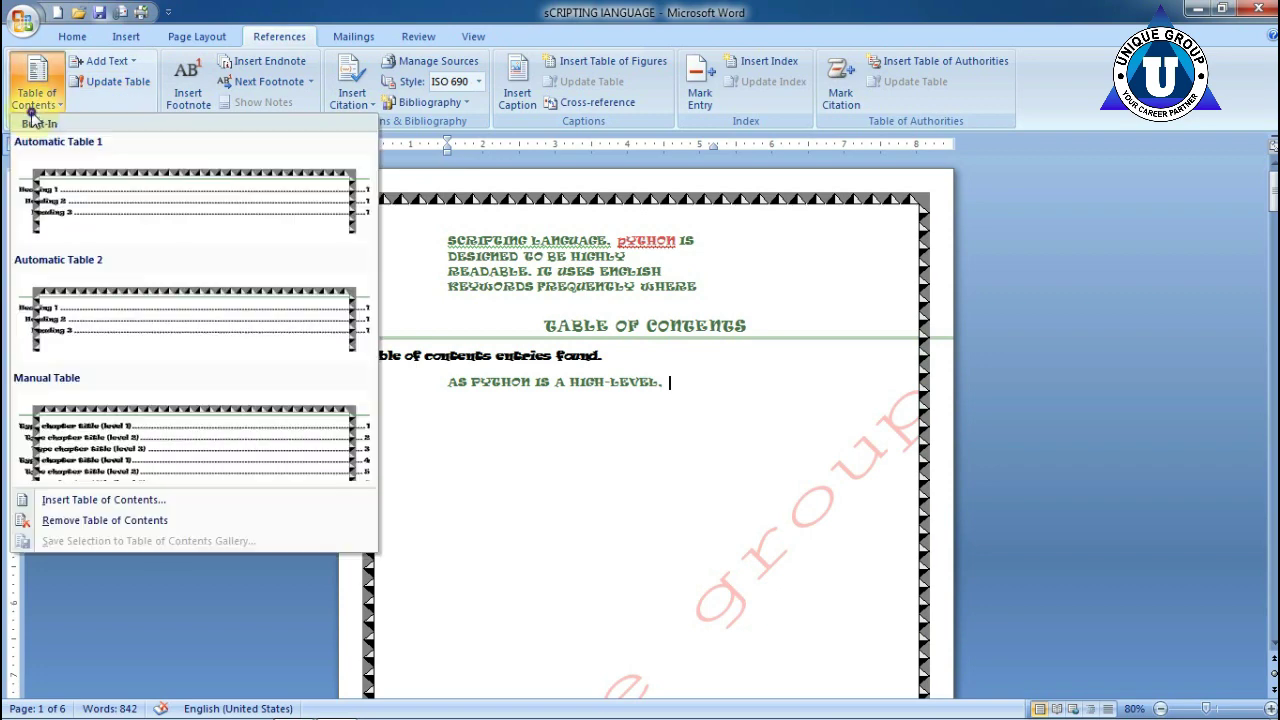
pyautogui.click(137, 300)
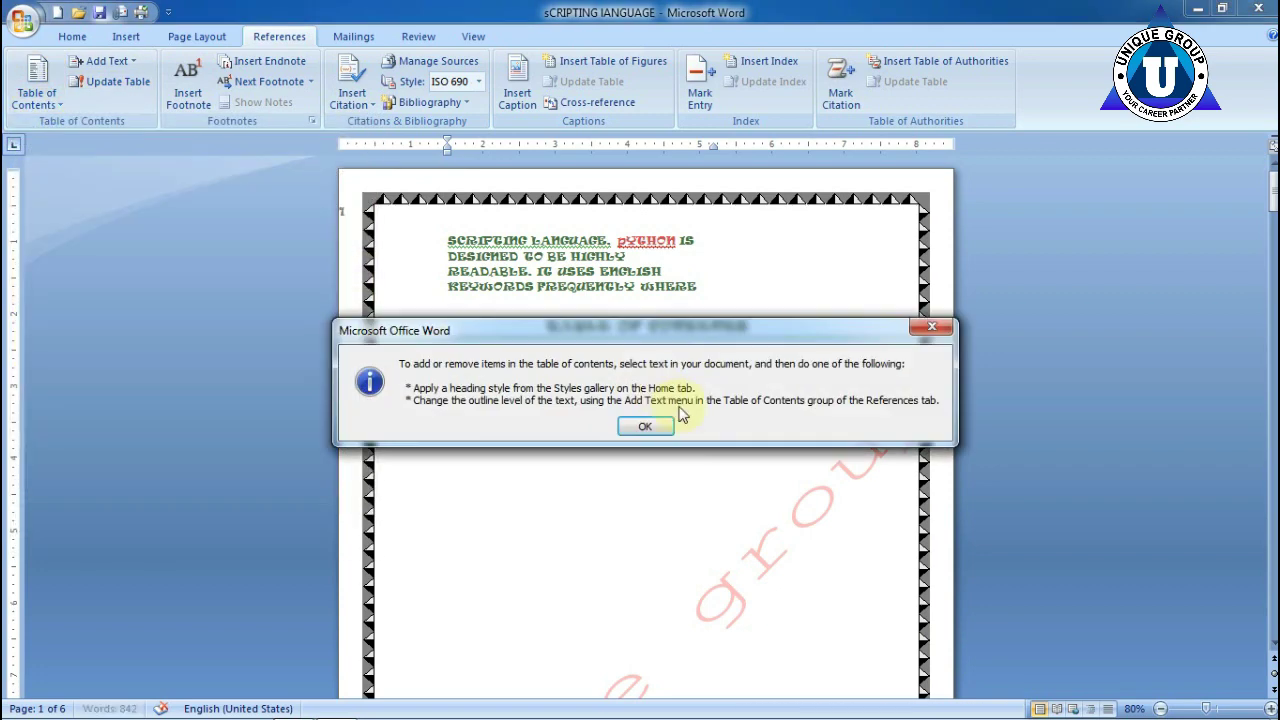
pyautogui.click(648, 426)
# Type three lines of placeholder text below the table of contents.
pyautogui.write('oui')
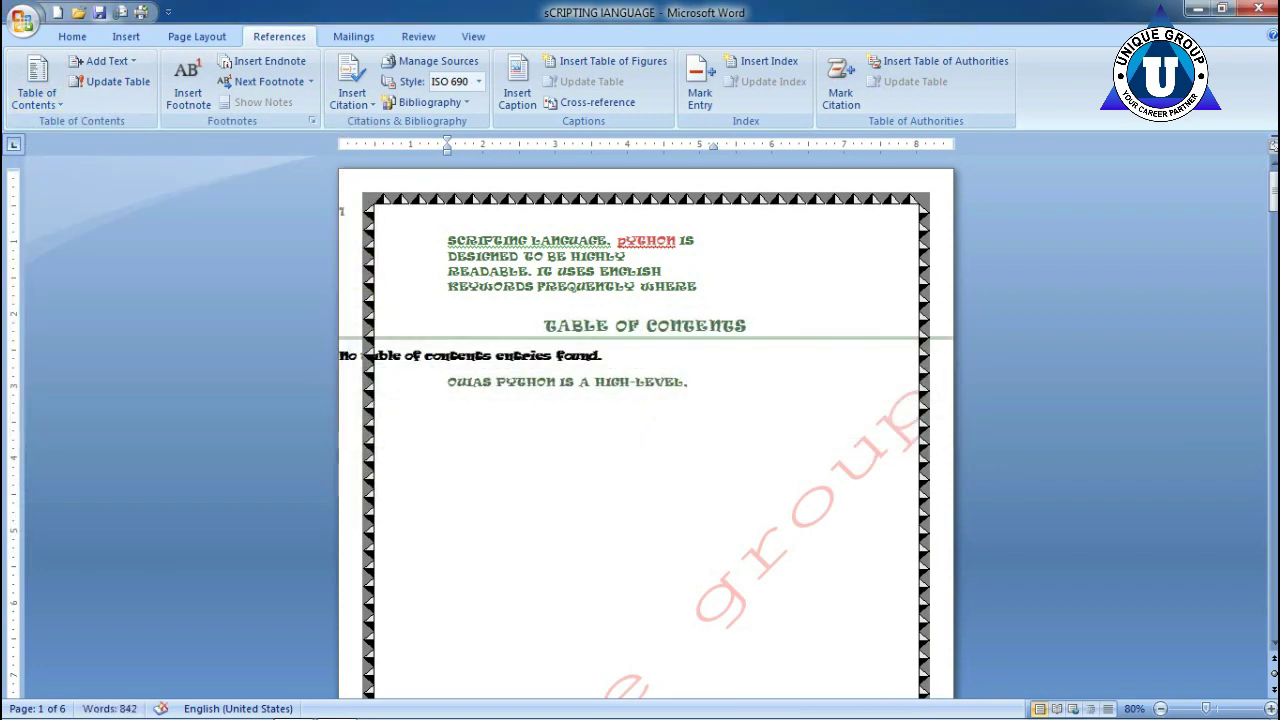
pyautogui.write('pyhioyoiwyouoiouo')
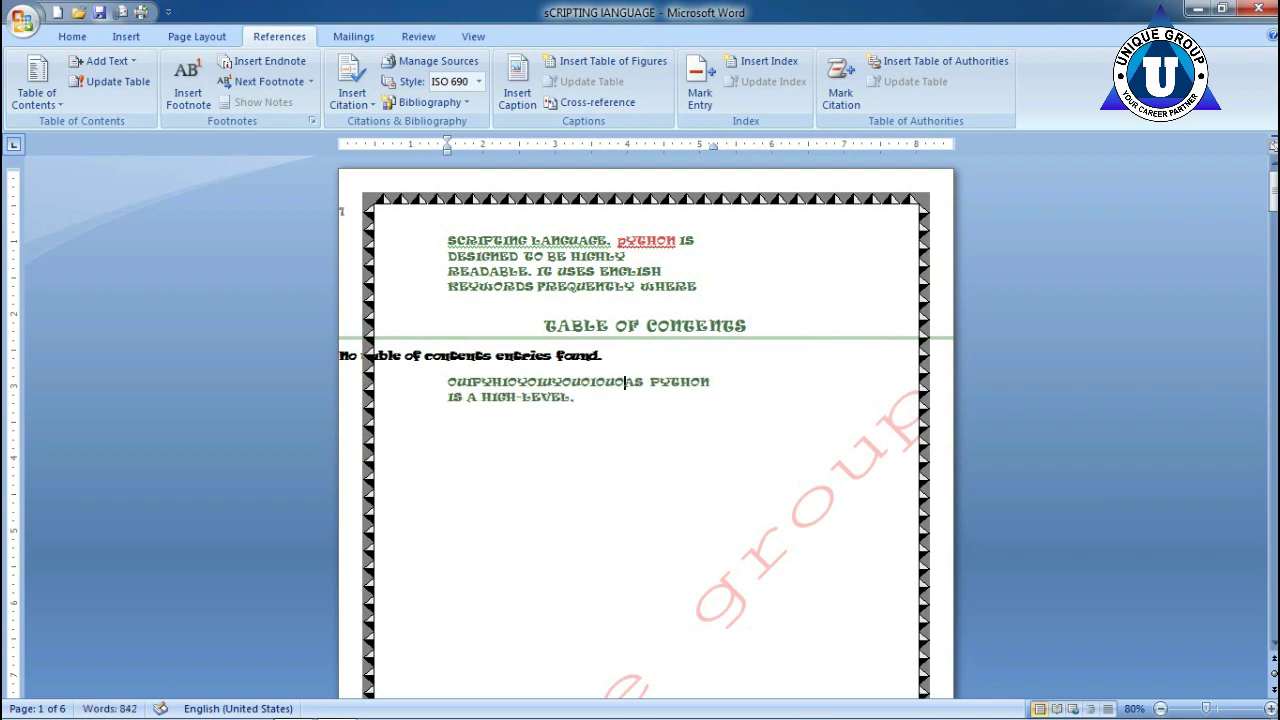
pyautogui.press('Return')
pyautogui.write('iouyhiyi')
pyautogui.press('Return')
pyautogui.write('\\')
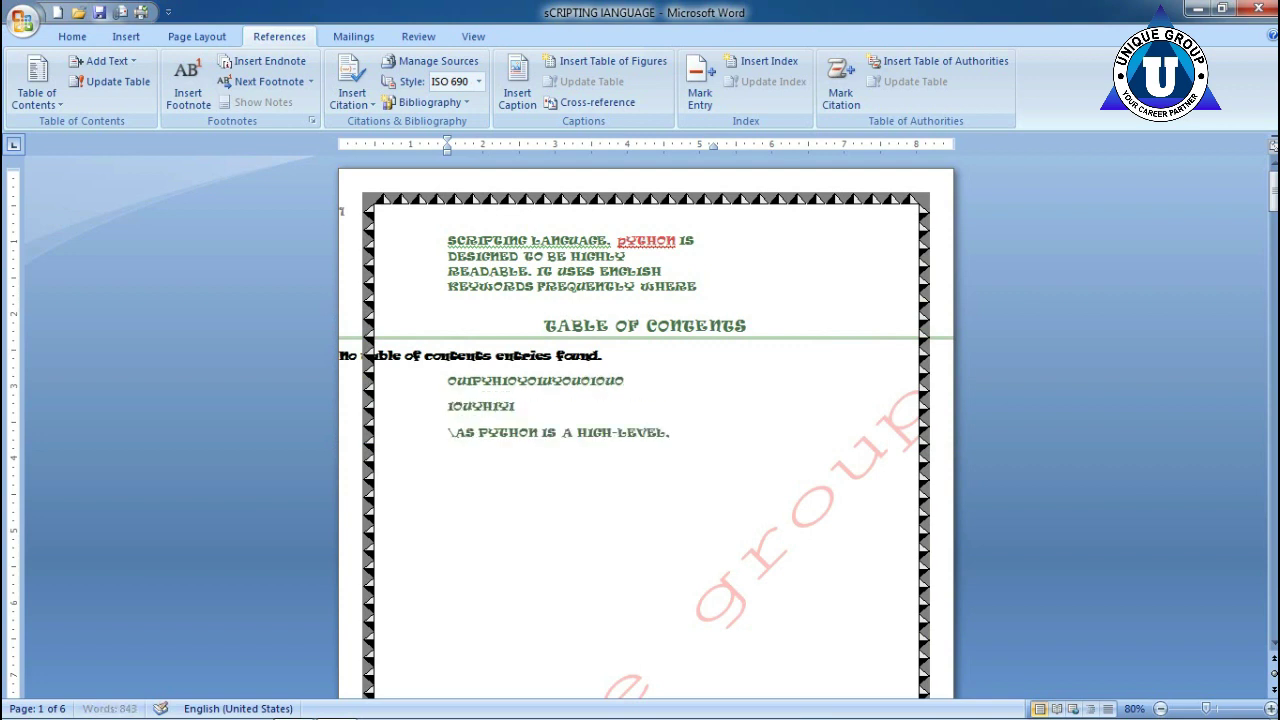
pyautogui.write('ooouououooooo')
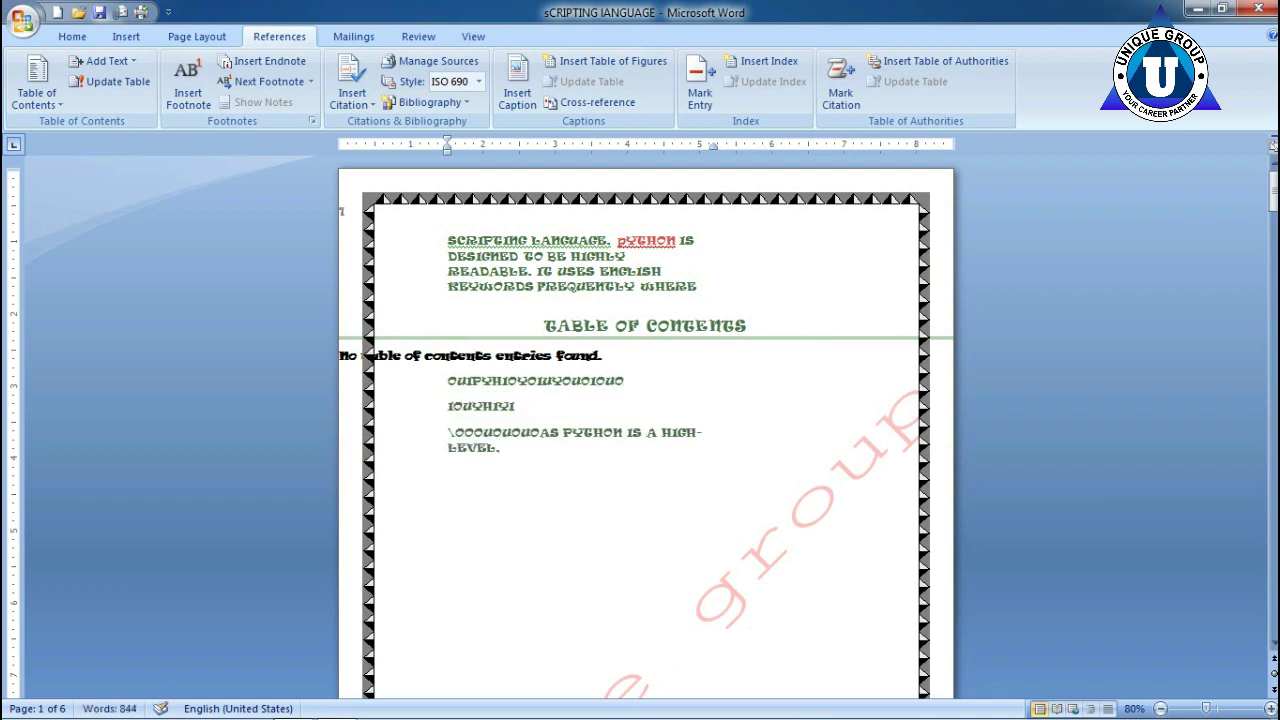
pyautogui.write('ooooooooooooooooooooooooooooooooooooooooooo')
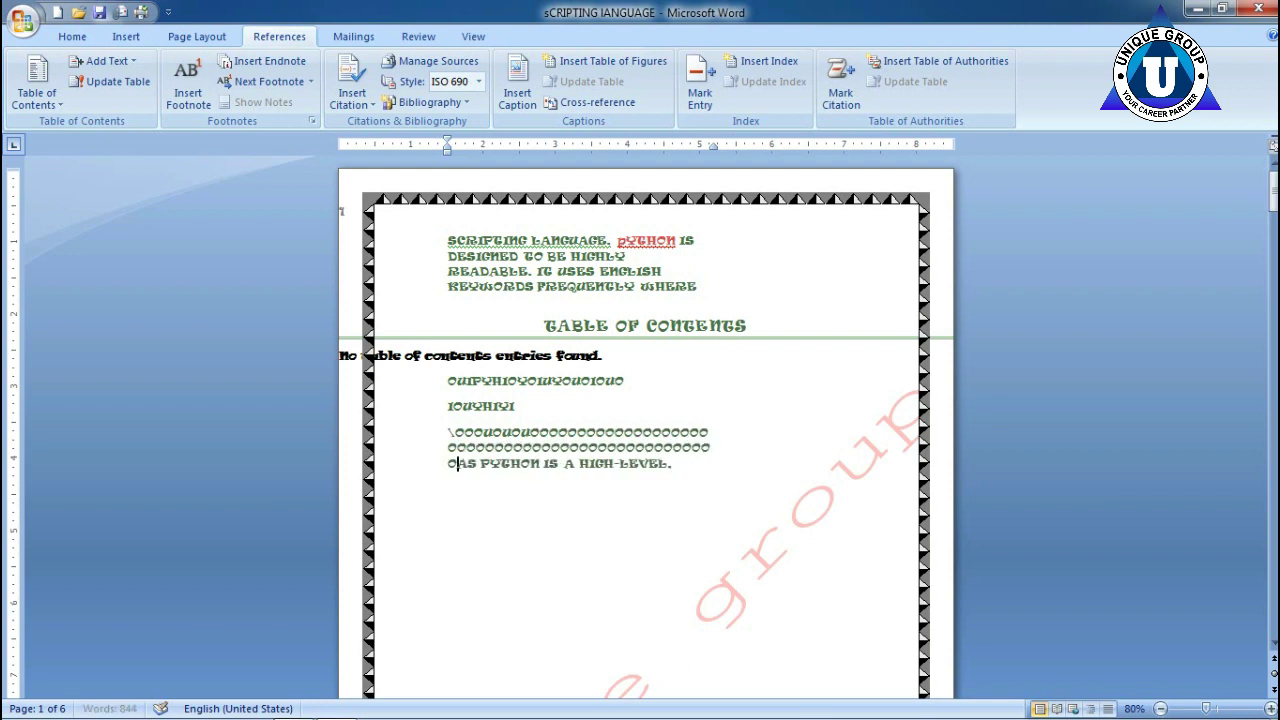
pyautogui.scroll(-3, 651, 394)
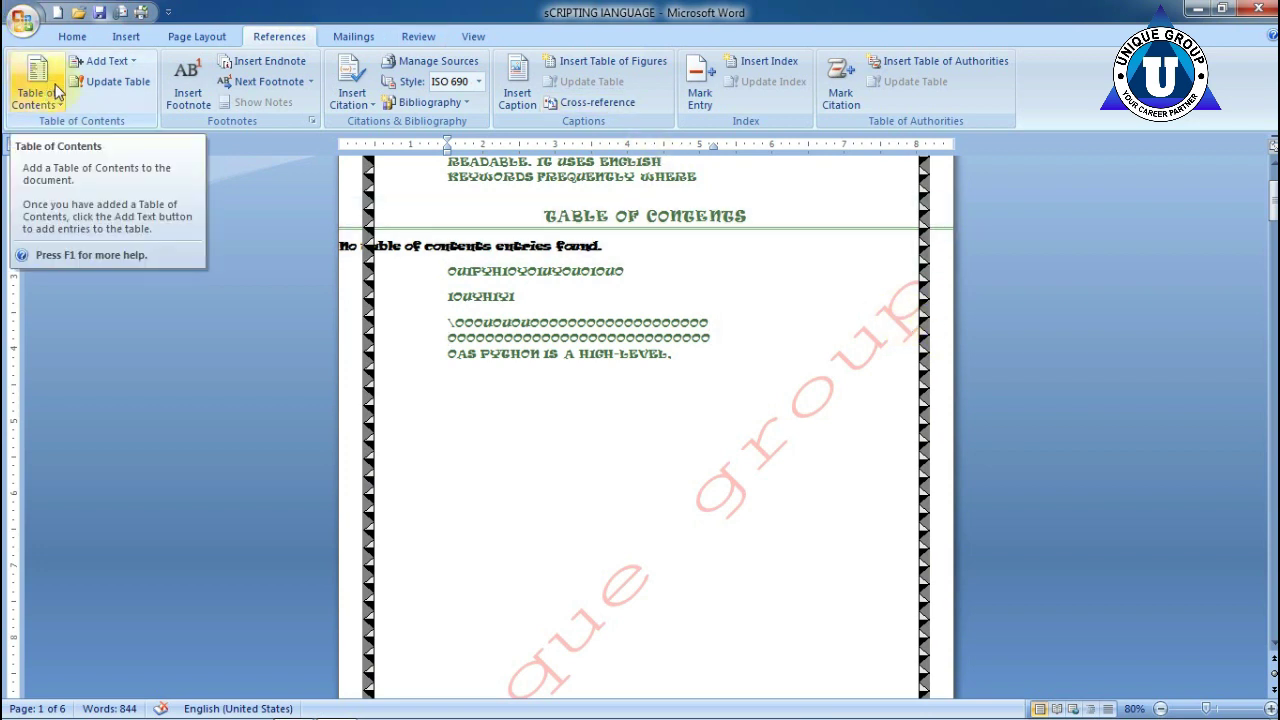
pyautogui.scroll(1, 50, 88)
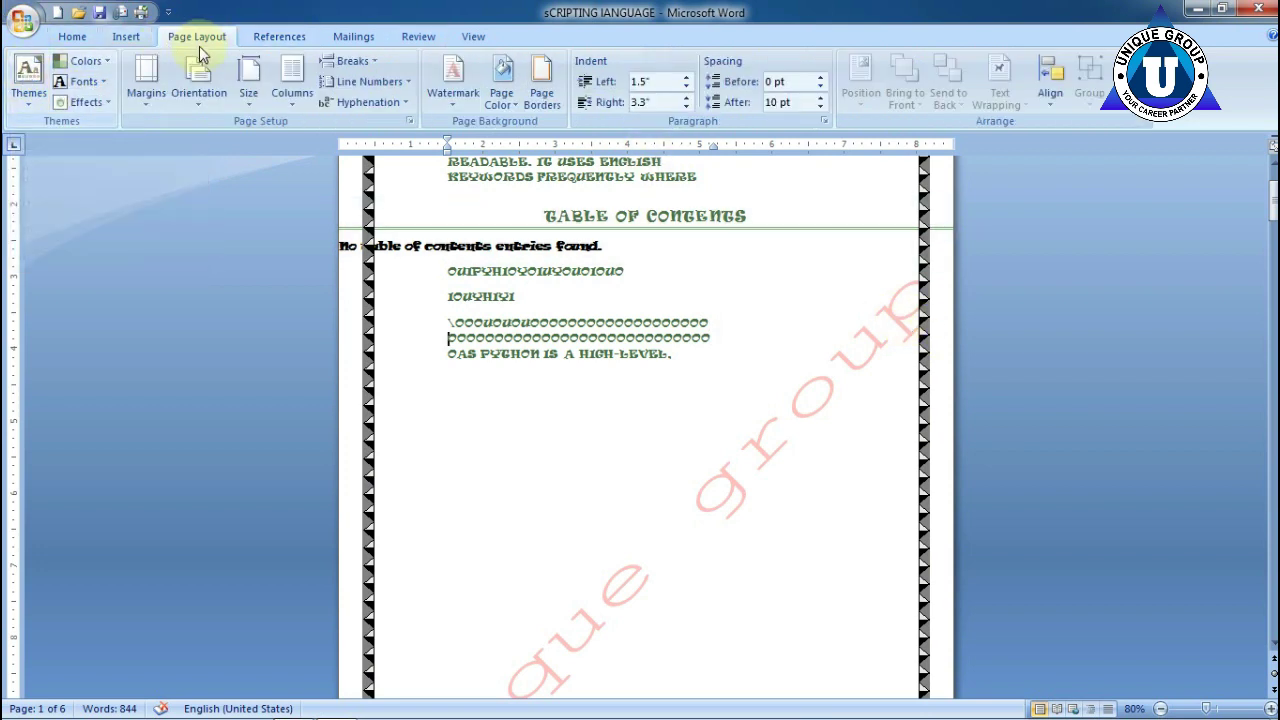
# Add a new line of placeholder text marked as a Level 1 contents entry.
pyautogui.click(276, 36)
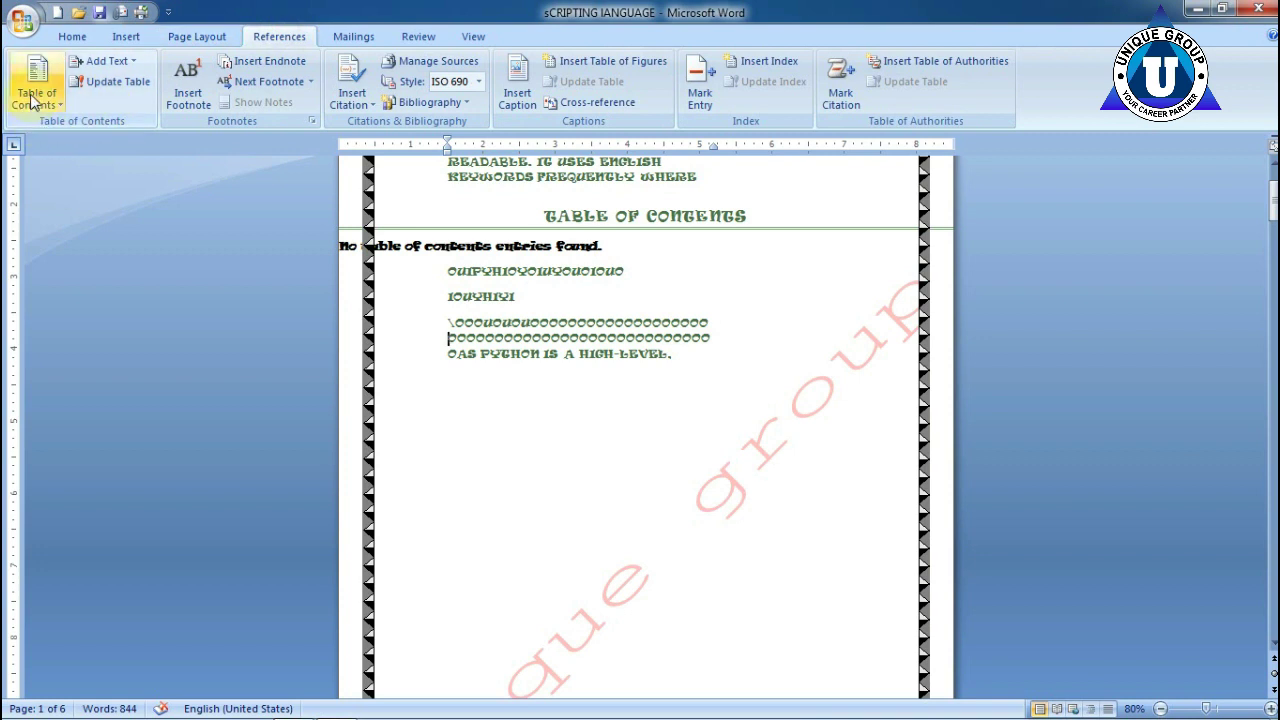
pyautogui.click(104, 62)
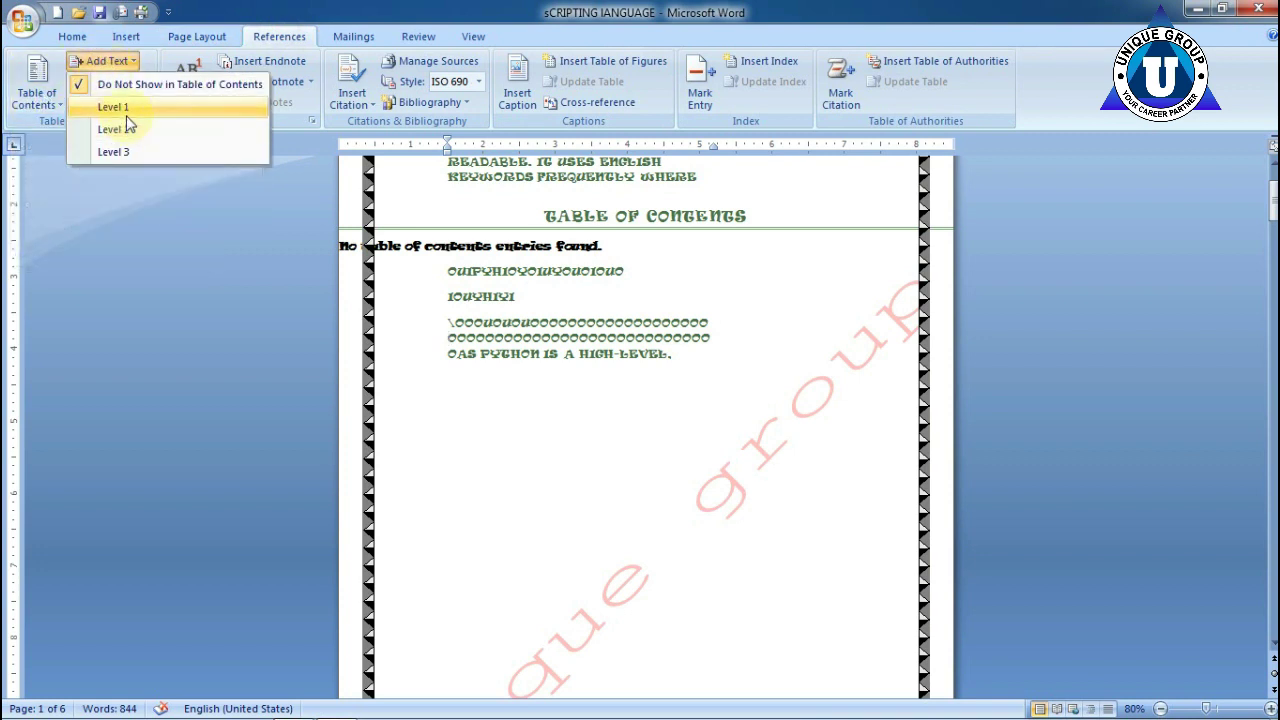
pyautogui.click(693, 355)
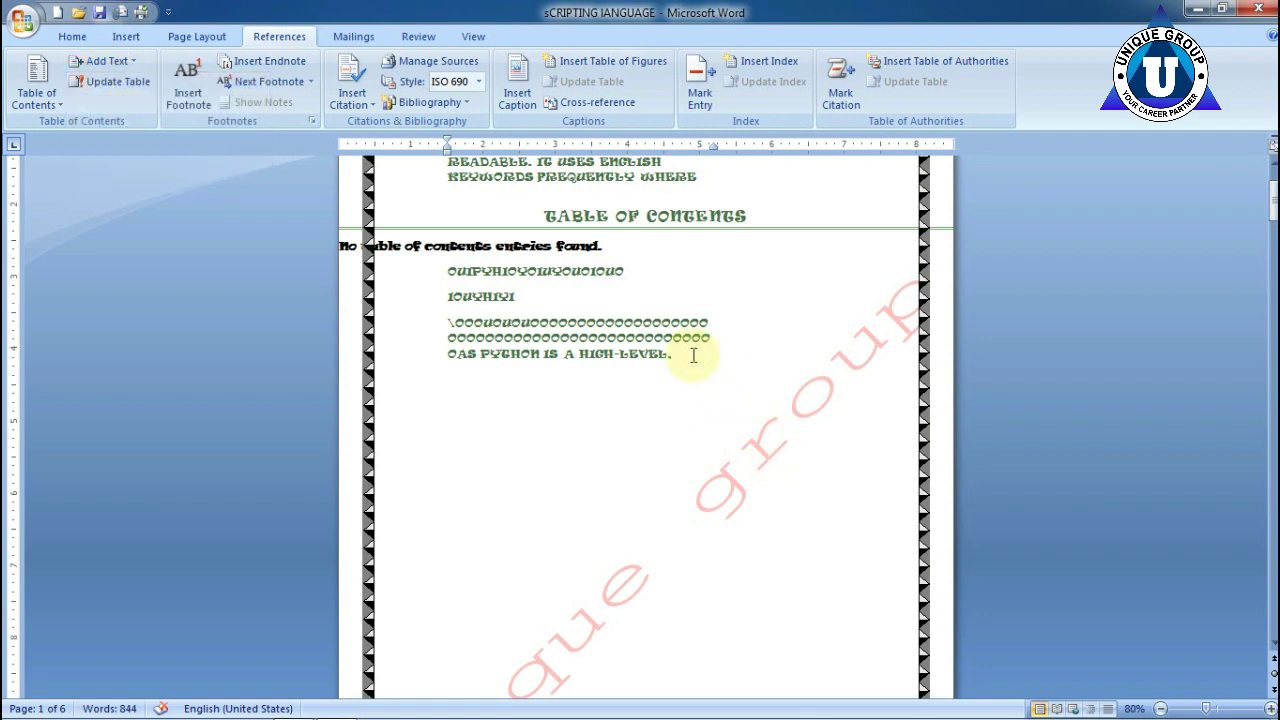
pyautogui.press('Return')
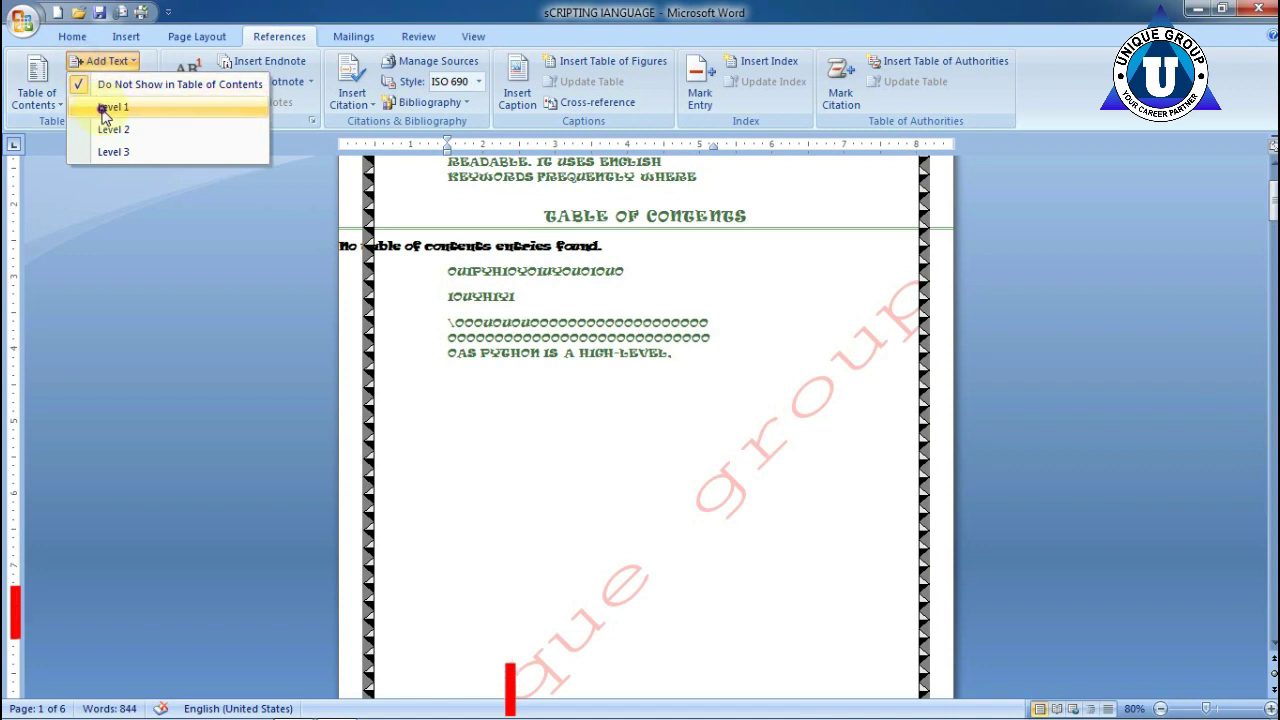
pyautogui.click(108, 106)
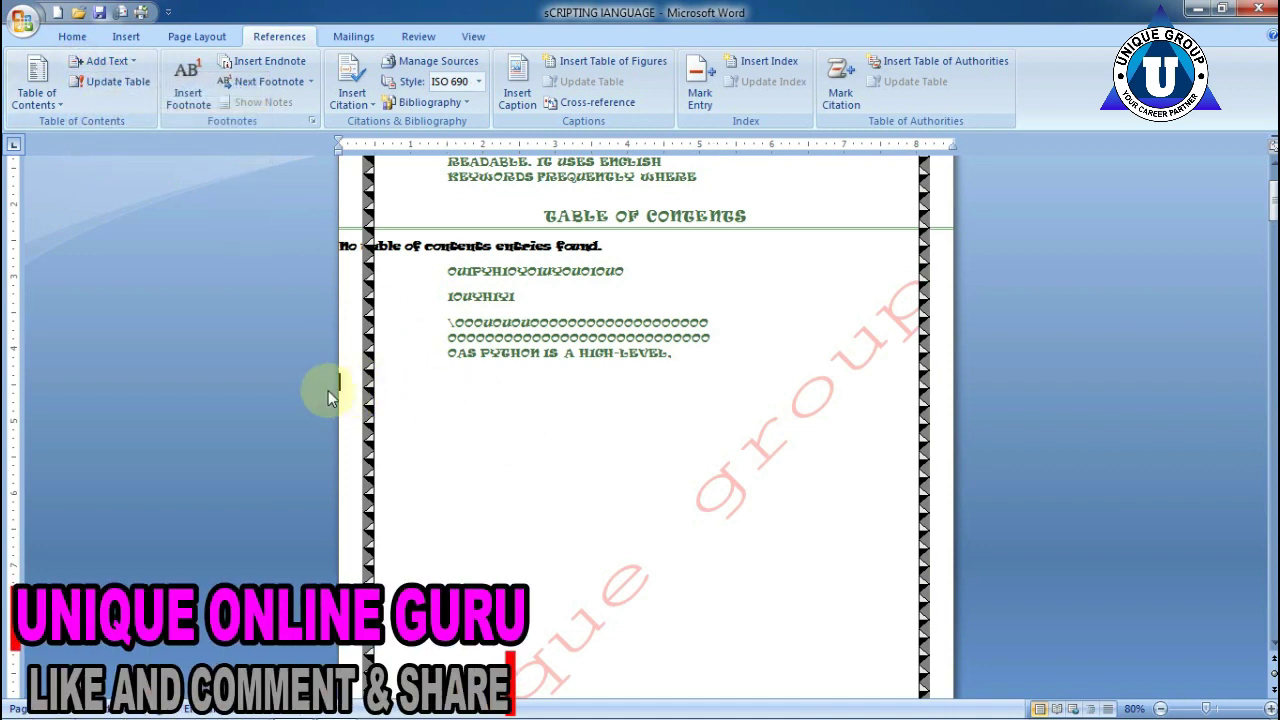
pyautogui.write('Lkjlpk')
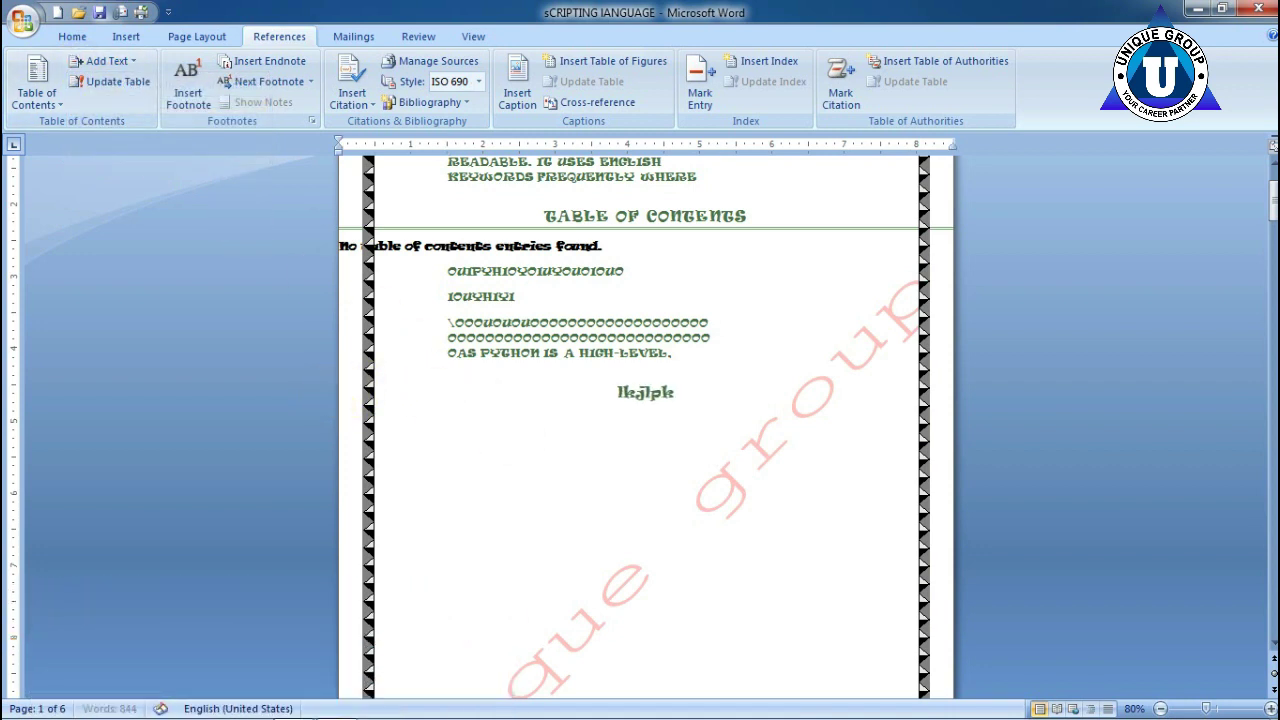
pyautogui.write('jljlkjl:j:l;j\\')
pyautogui.press('Return')
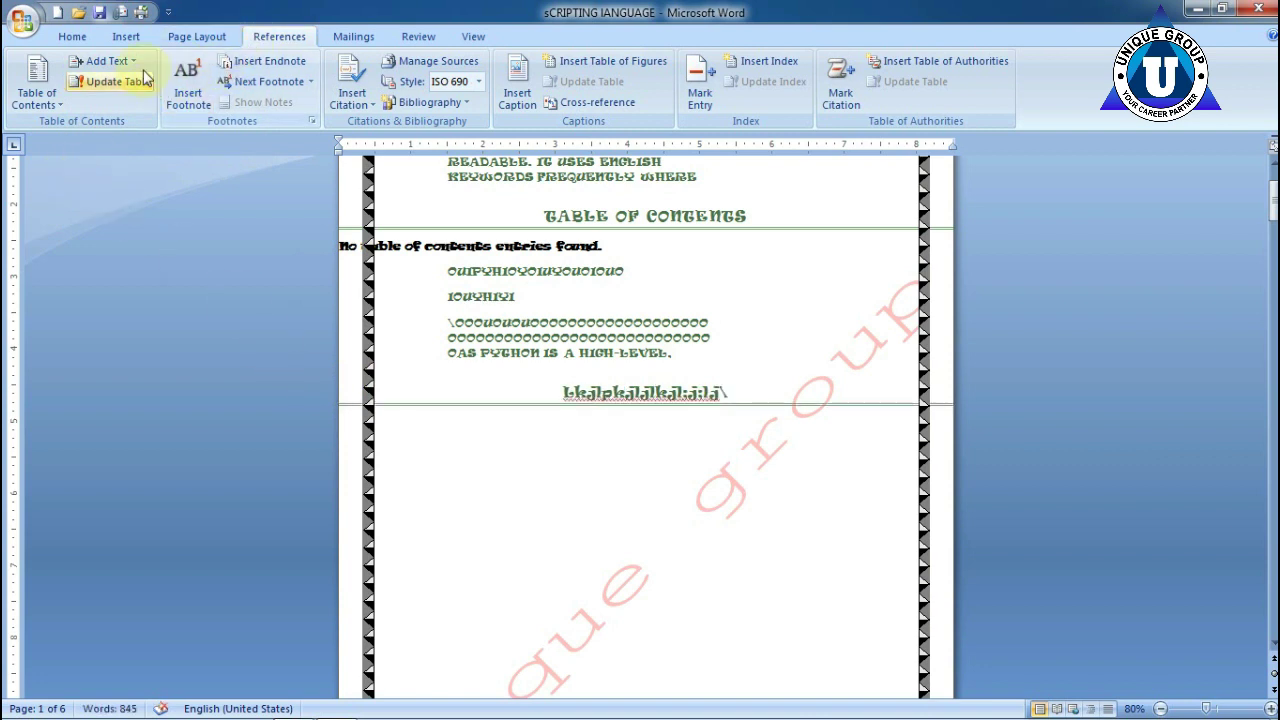
# Add a Level 2 entry line, select the new lines, and update the table of contents.
pyautogui.click(105, 61)
pyautogui.click(113, 129)
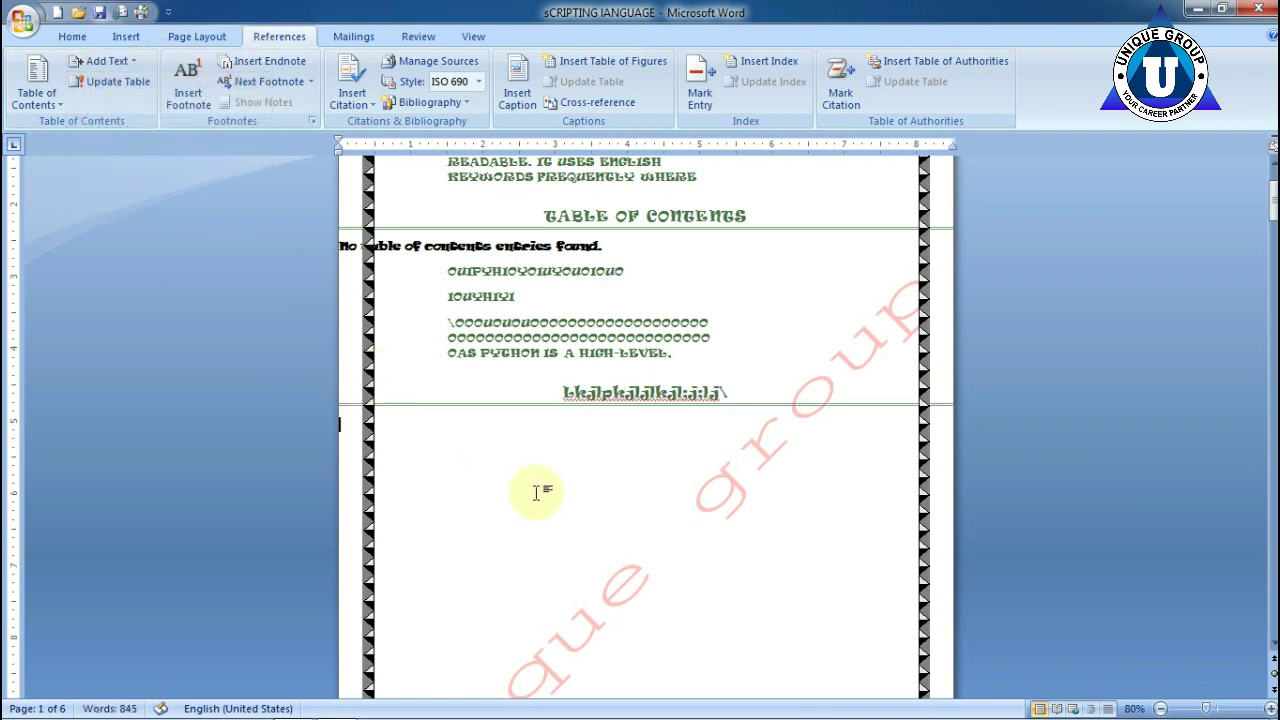
pyautogui.write(":lk:l'l(TT:l")
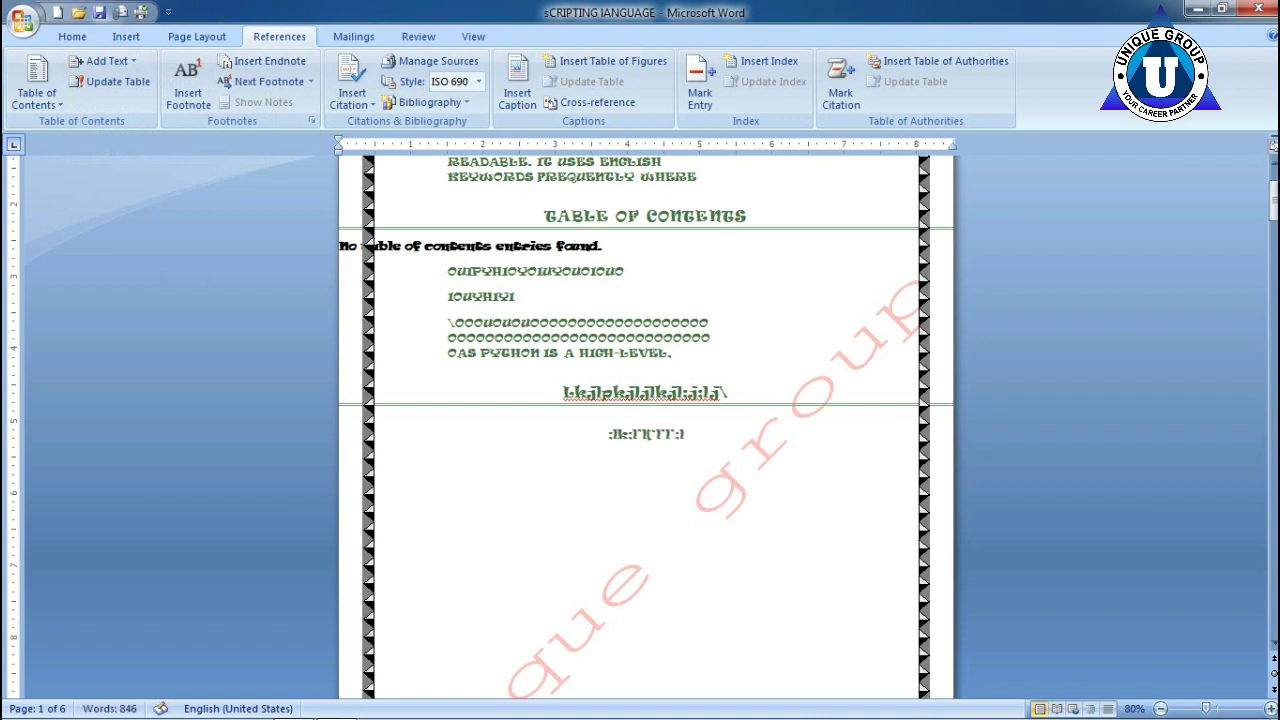
pyautogui.write(']')
pyautogui.press('Return')
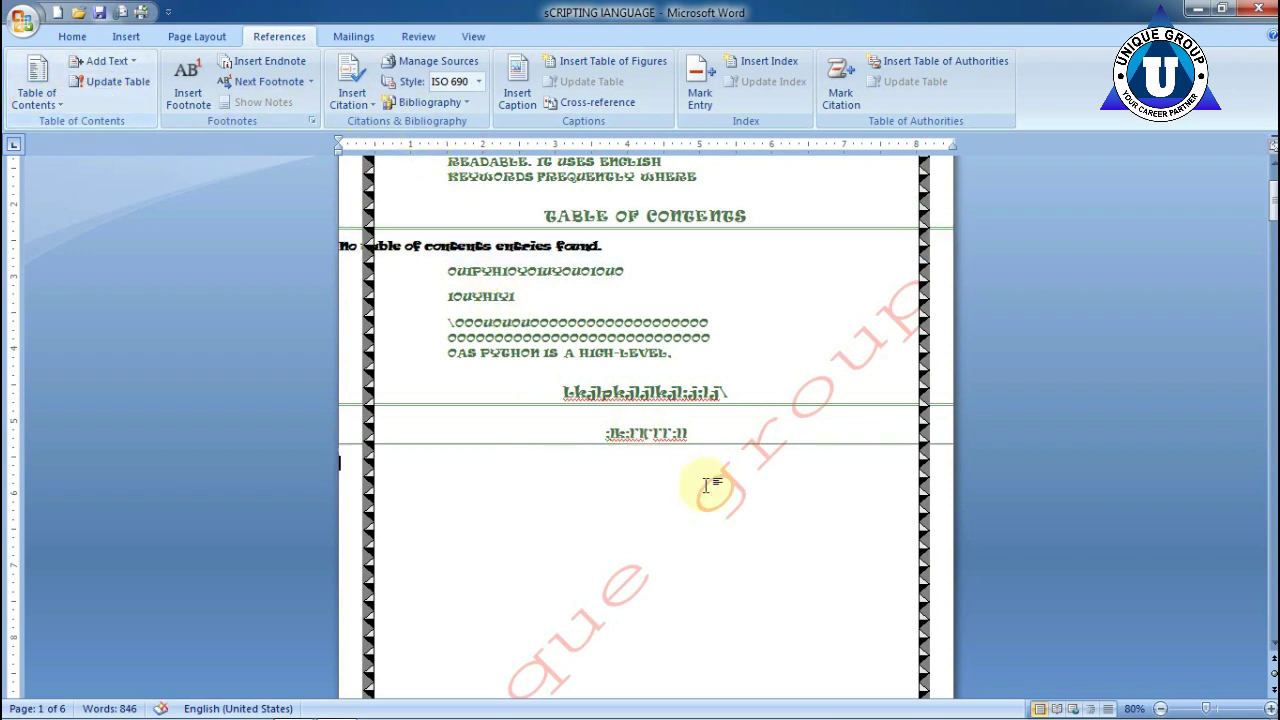
pyautogui.moveTo(693, 434); pyautogui.dragTo(565, 353)
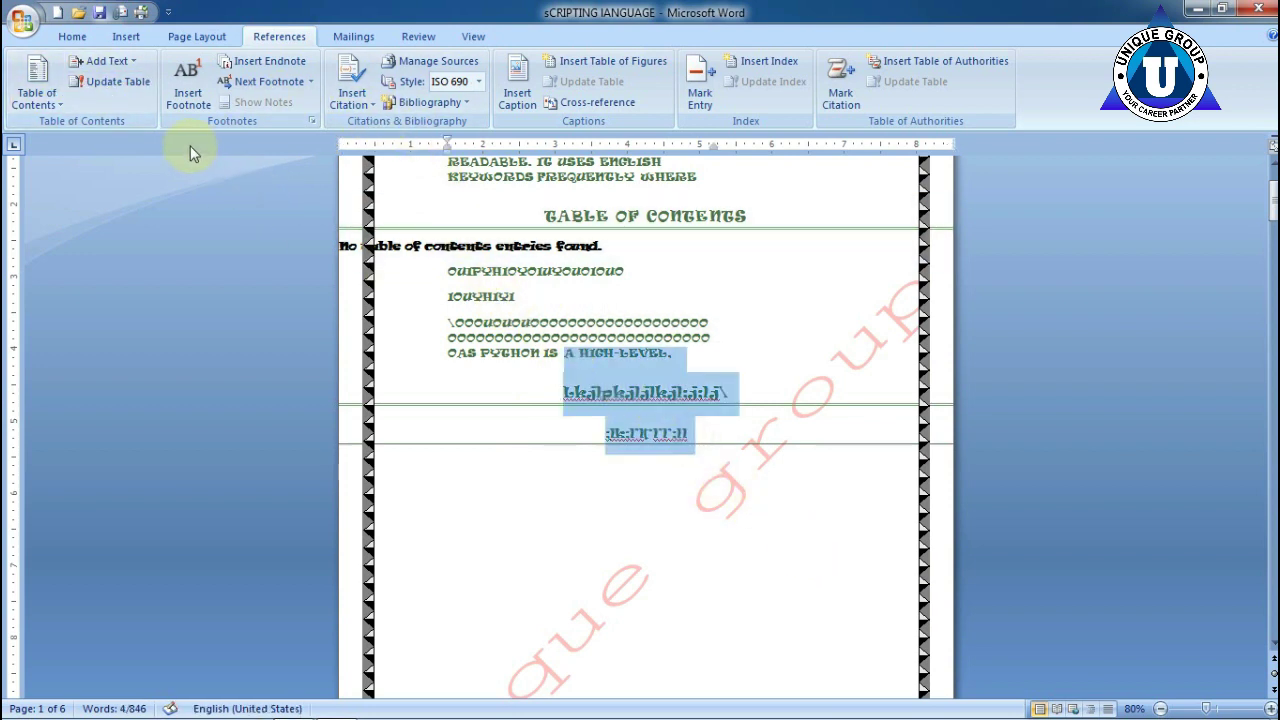
pyautogui.click(140, 83)
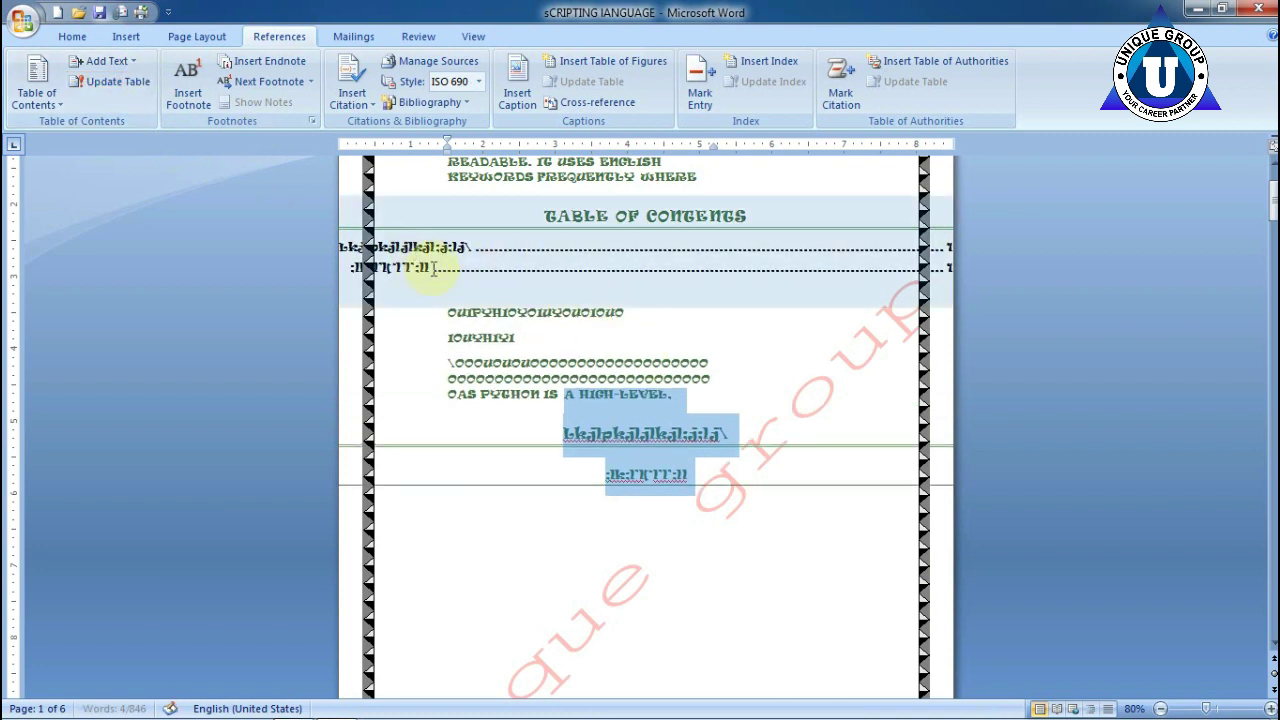
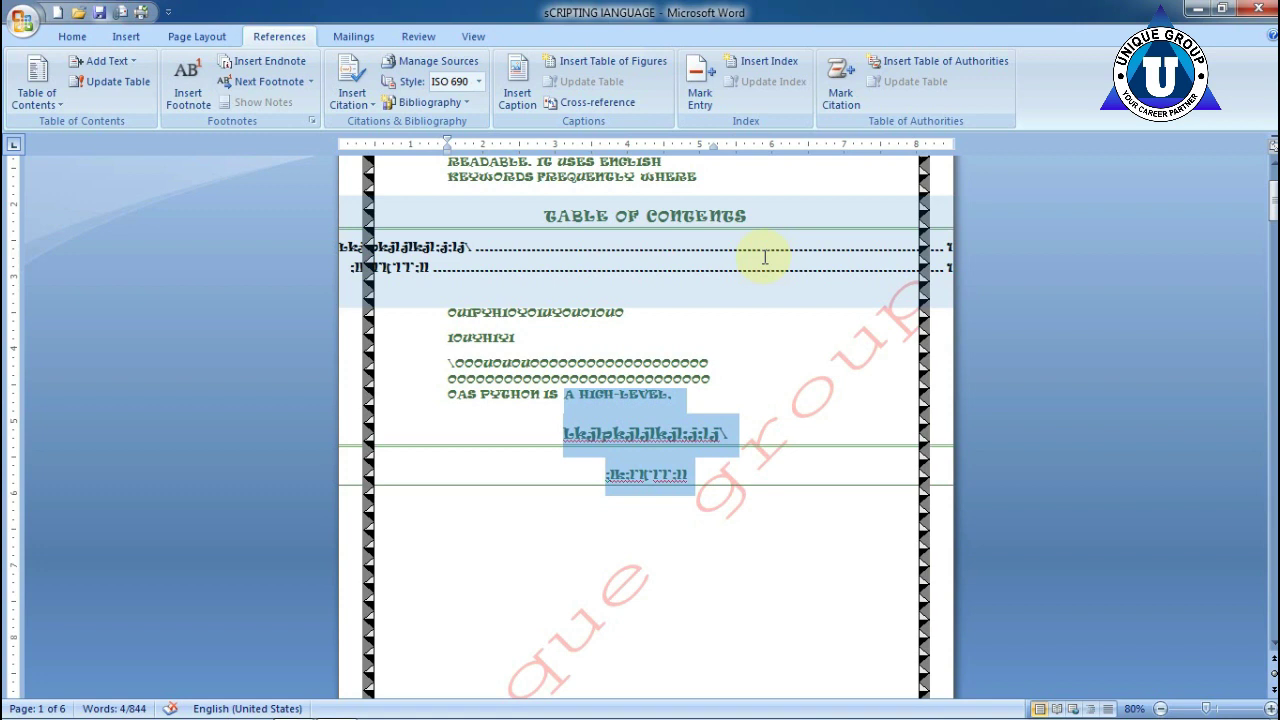
# Insert footnote 1 on page 1 and apply Normal 1-inch page margins.
pyautogui.click(196, 105)
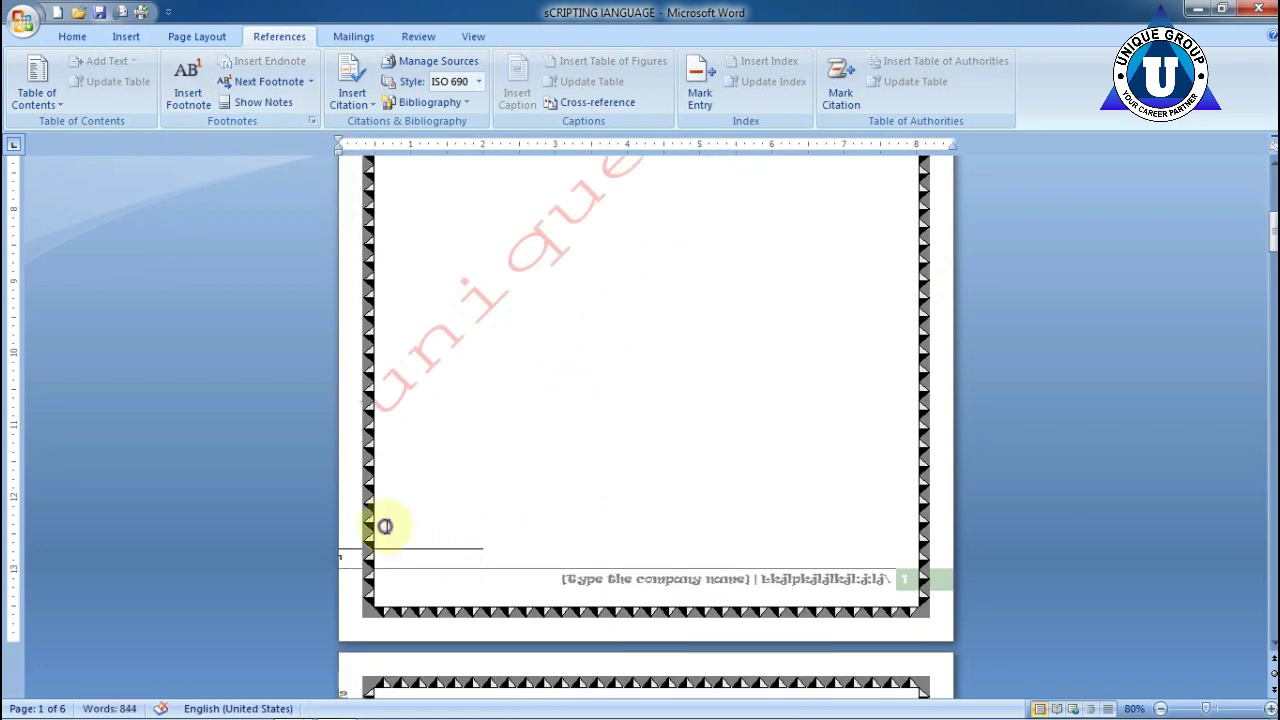
pyautogui.click(382, 525)
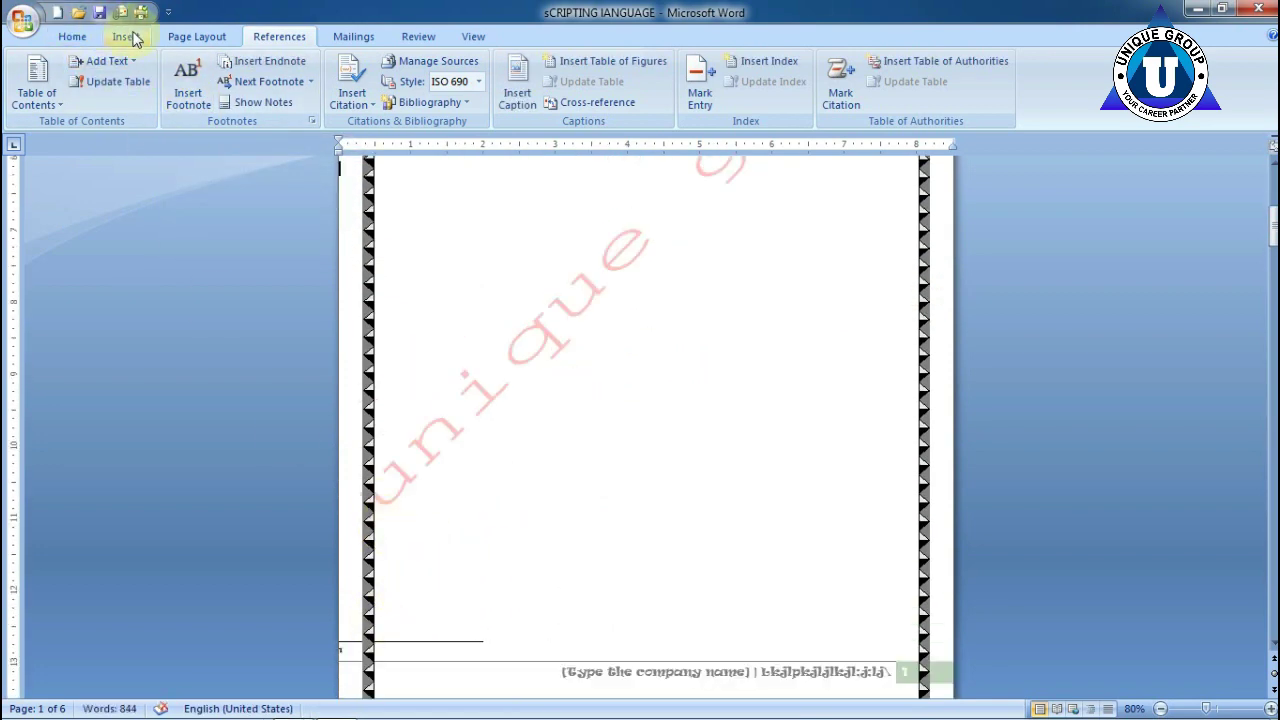
pyautogui.click(126, 36)
pyautogui.click(196, 36)
pyautogui.click(145, 85)
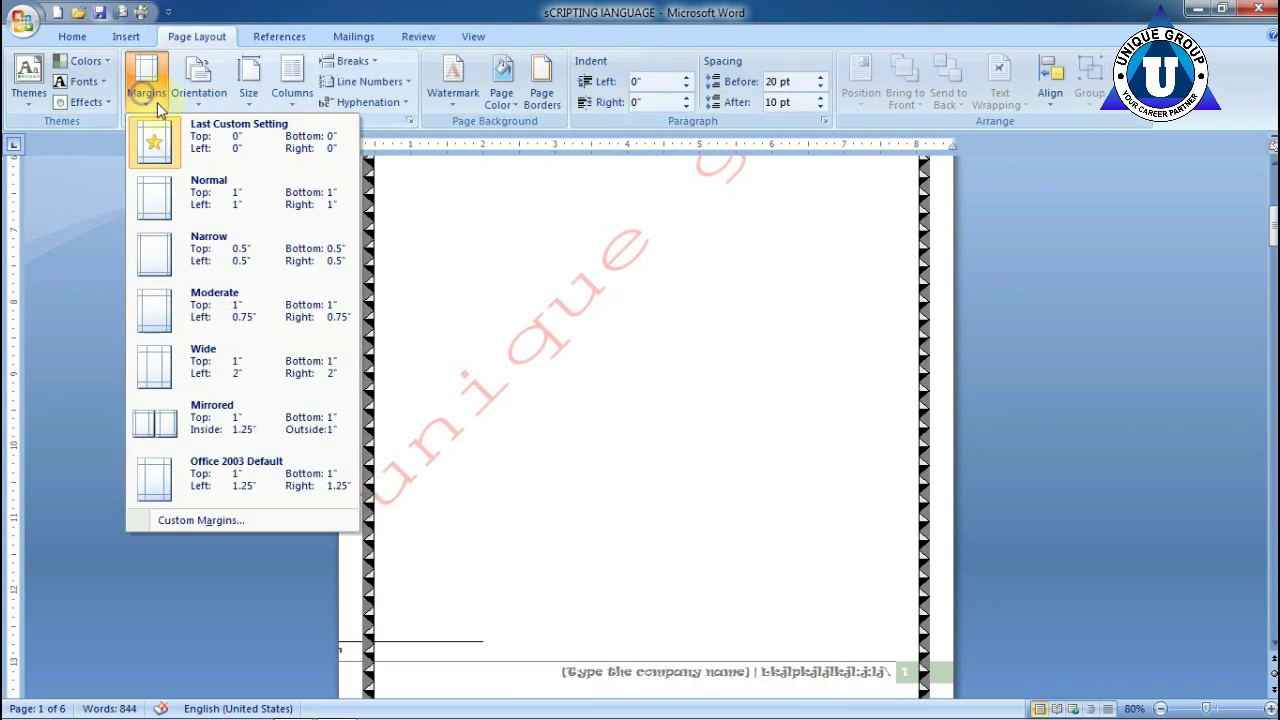
pyautogui.click(200, 211)
# Check footnote 1 at page 1's bottom, then start typing a line on page 2.
pyautogui.scroll(1, 530, 378)
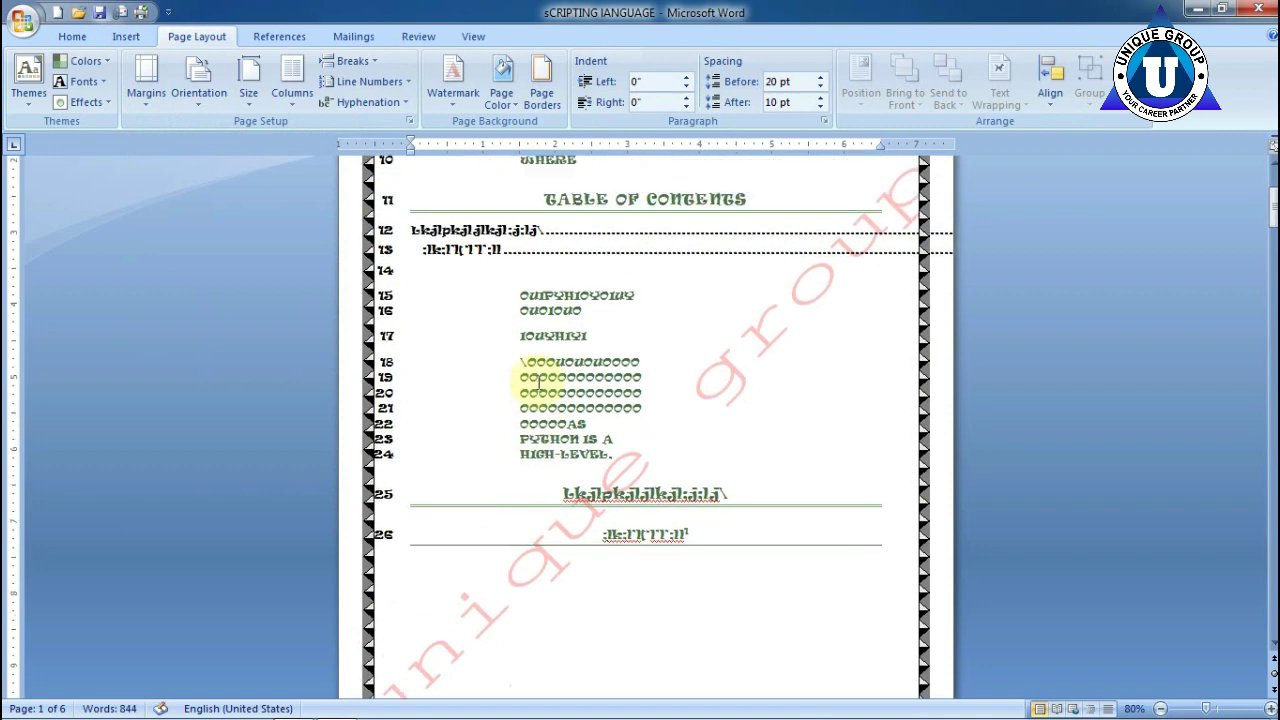
pyautogui.scroll(3, 460, 310)
pyautogui.scroll(2, 440, 445)
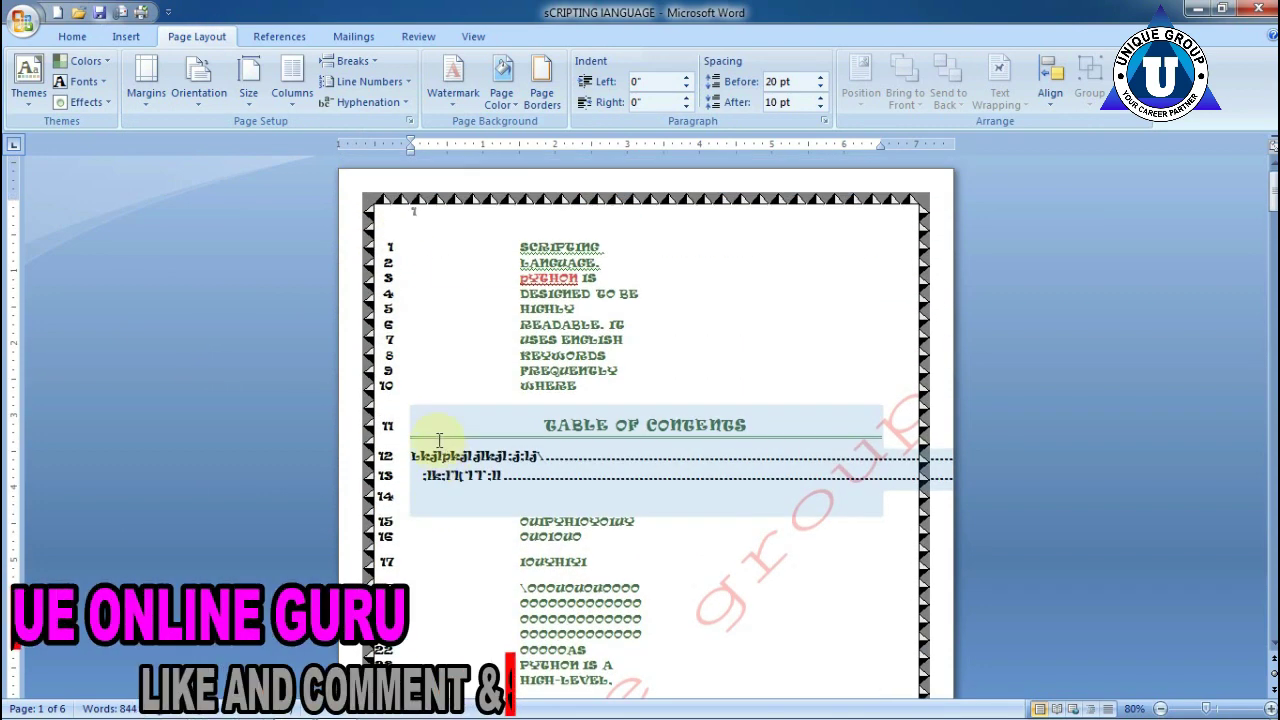
pyautogui.scroll(-5, 435, 440)
pyautogui.scroll(-6, 420, 450)
pyautogui.scroll(-4, 408, 462)
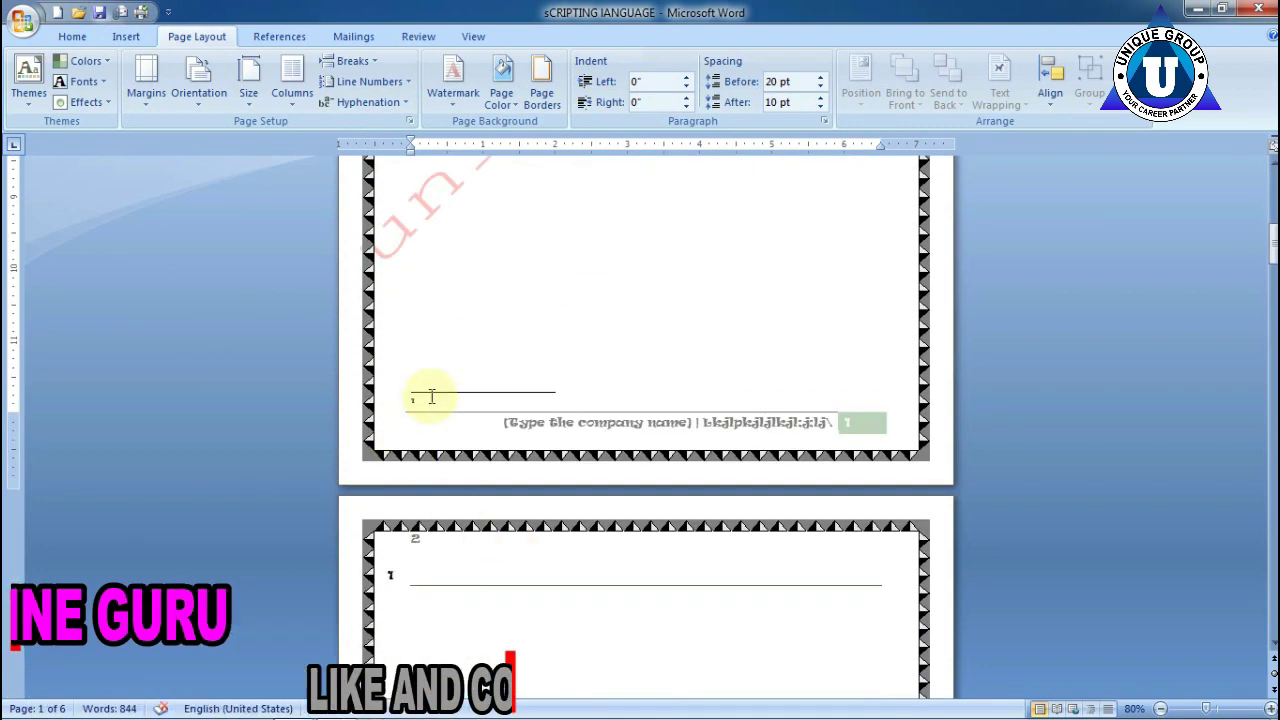
pyautogui.doubleClick(560, 400)
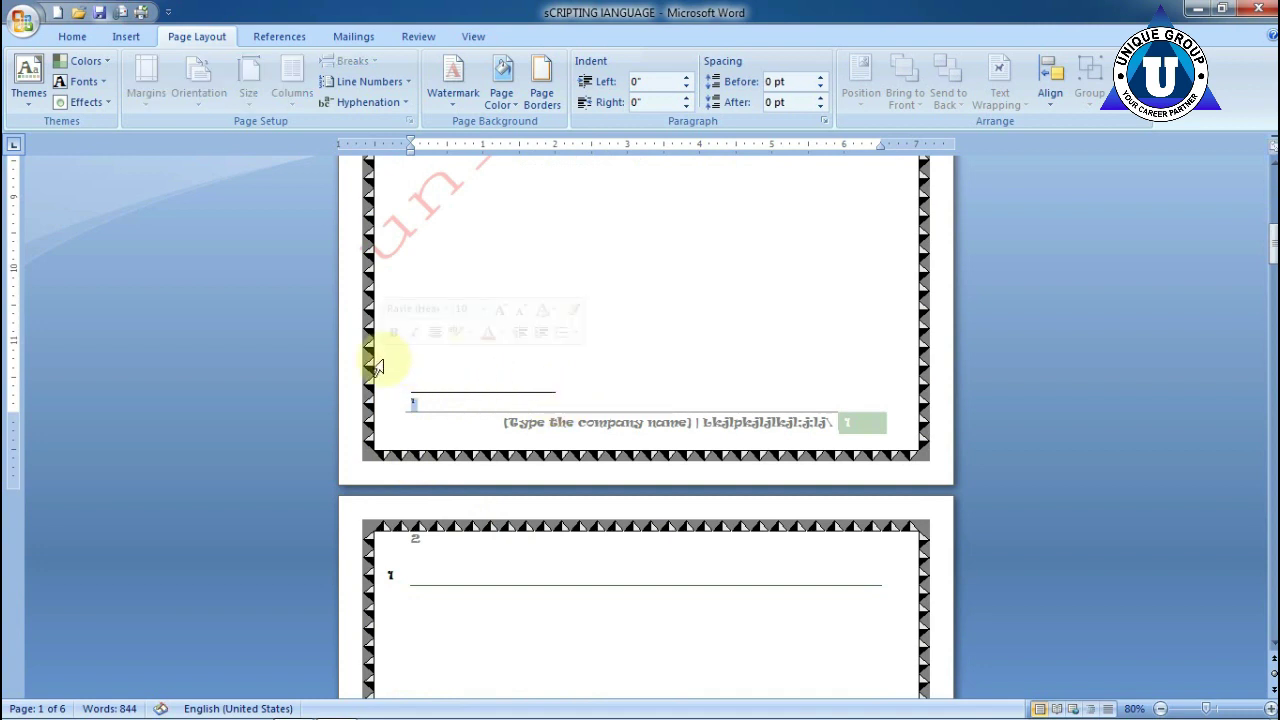
pyautogui.click(471, 573)
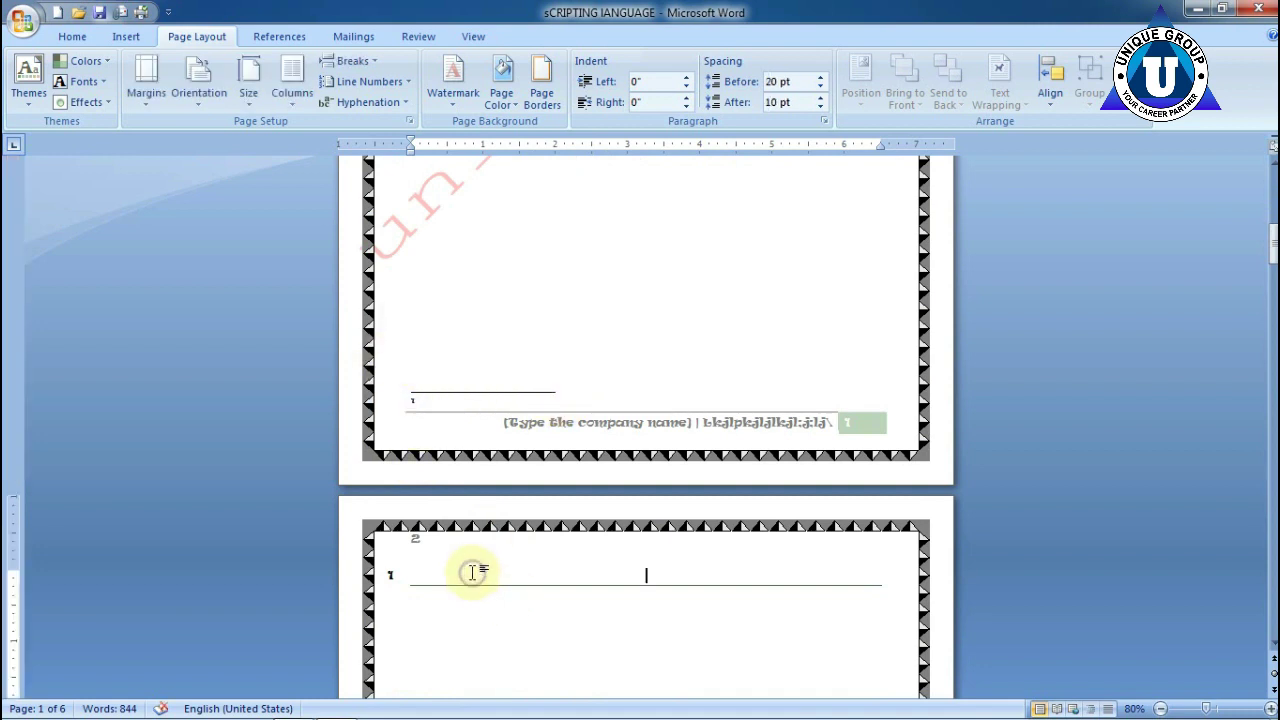
pyautogui.write('cpk')
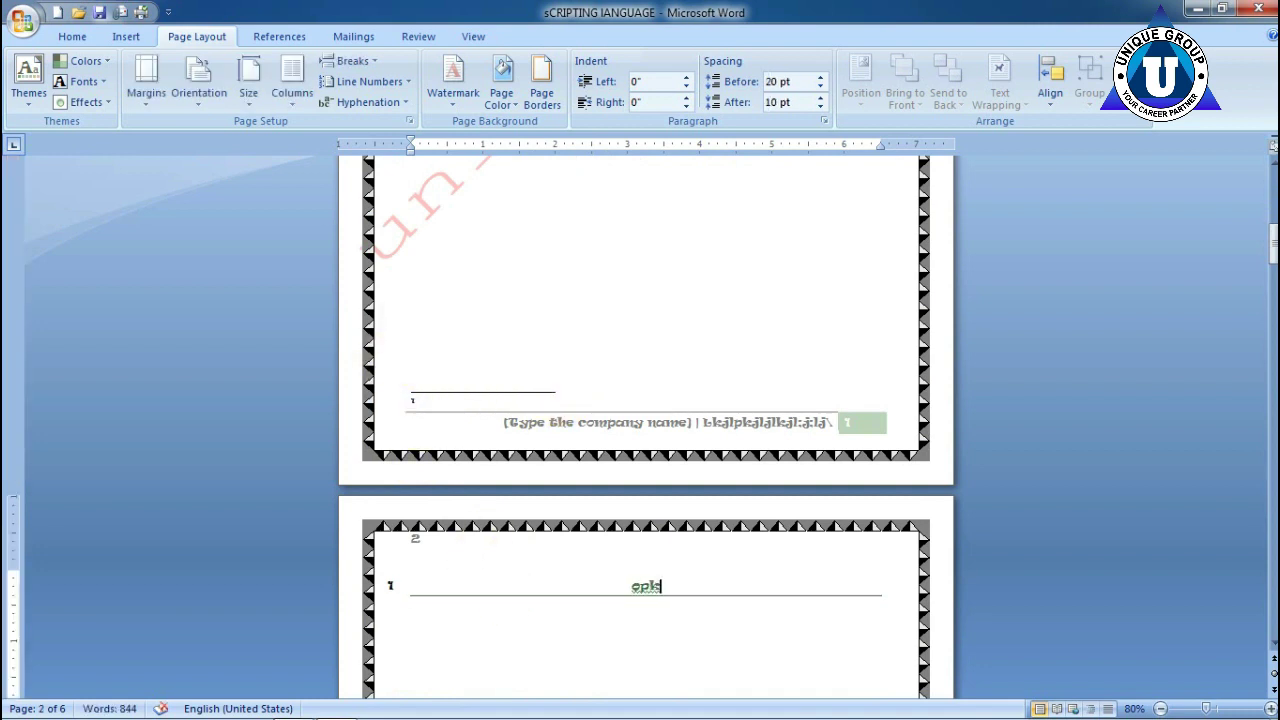
pyautogui.write('kkkkkkkkkkkkkkkkkkkkkkkkkkkkkkkkkkkkkkkkkkkkkkk')
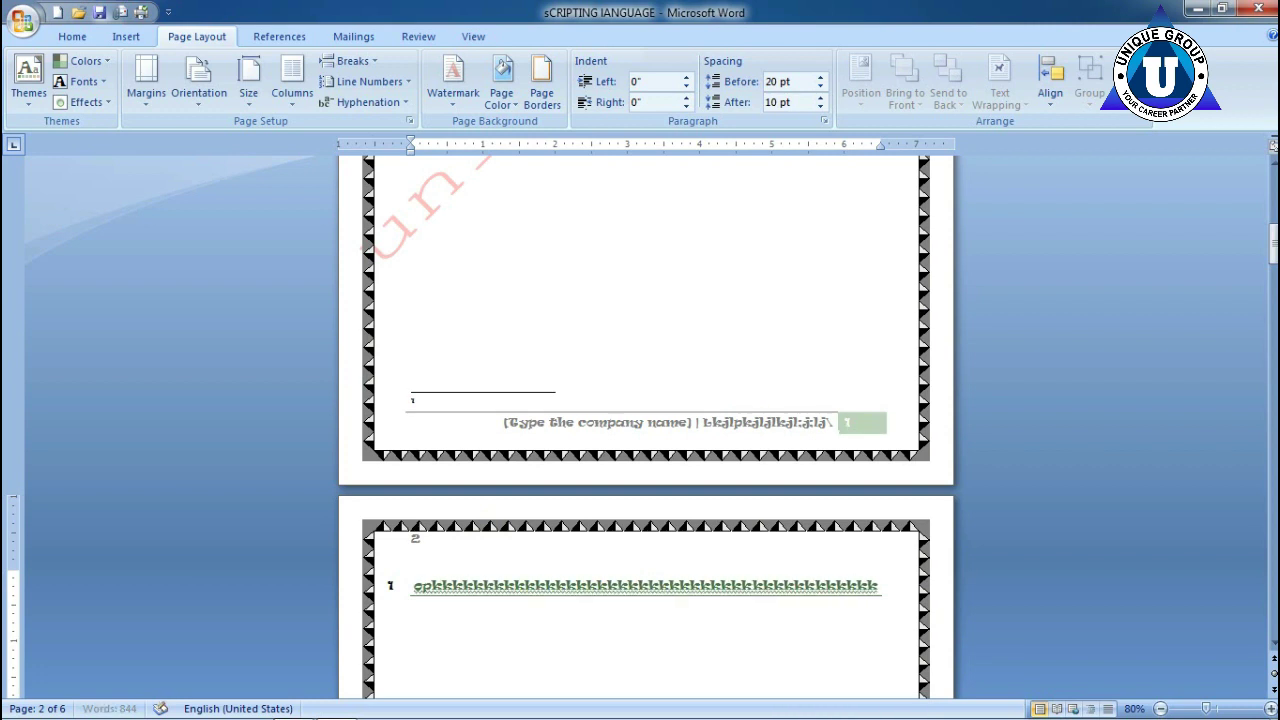
pyautogui.write('kkkkkkkkkkkkkkkkkkkkkkkkkkkkkkkkkkkkkkkkkkkkkkkkkkkkkk')
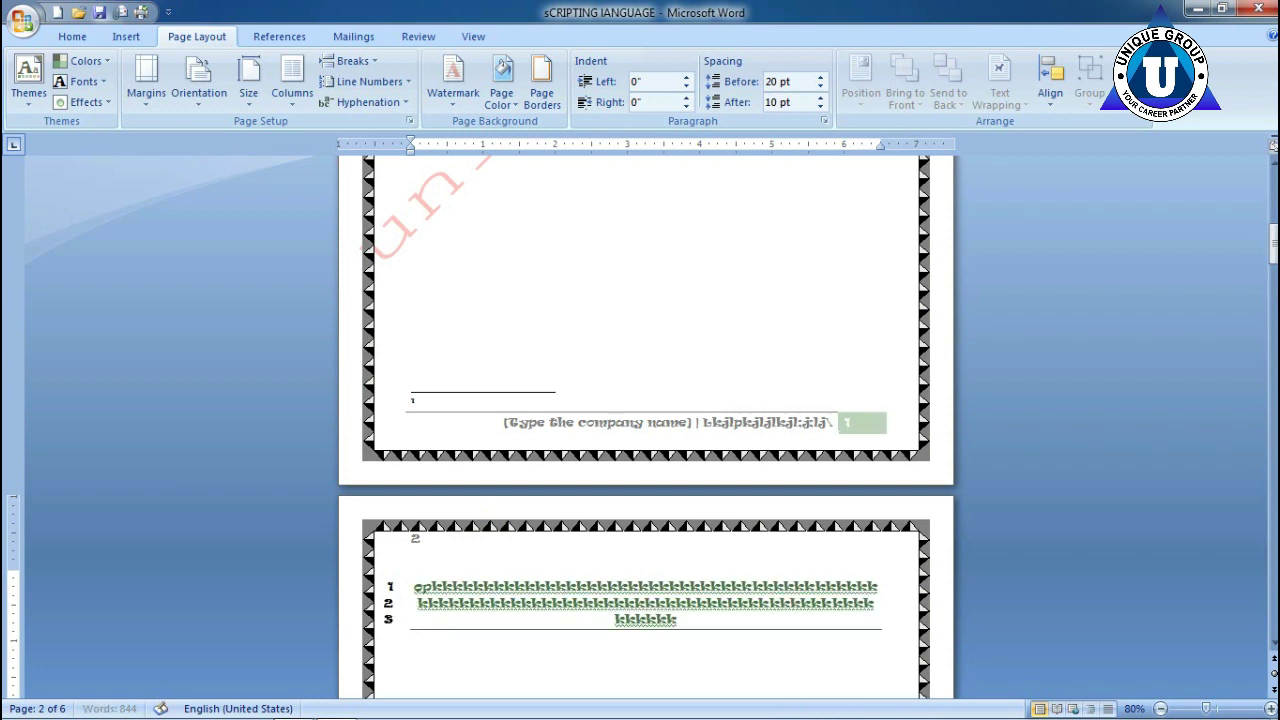
pyautogui.write('kkkkkkkkkkkkkkkkkkkkkkkkkkkkkkkkkkkkkkkkkkkkkkkkkk')
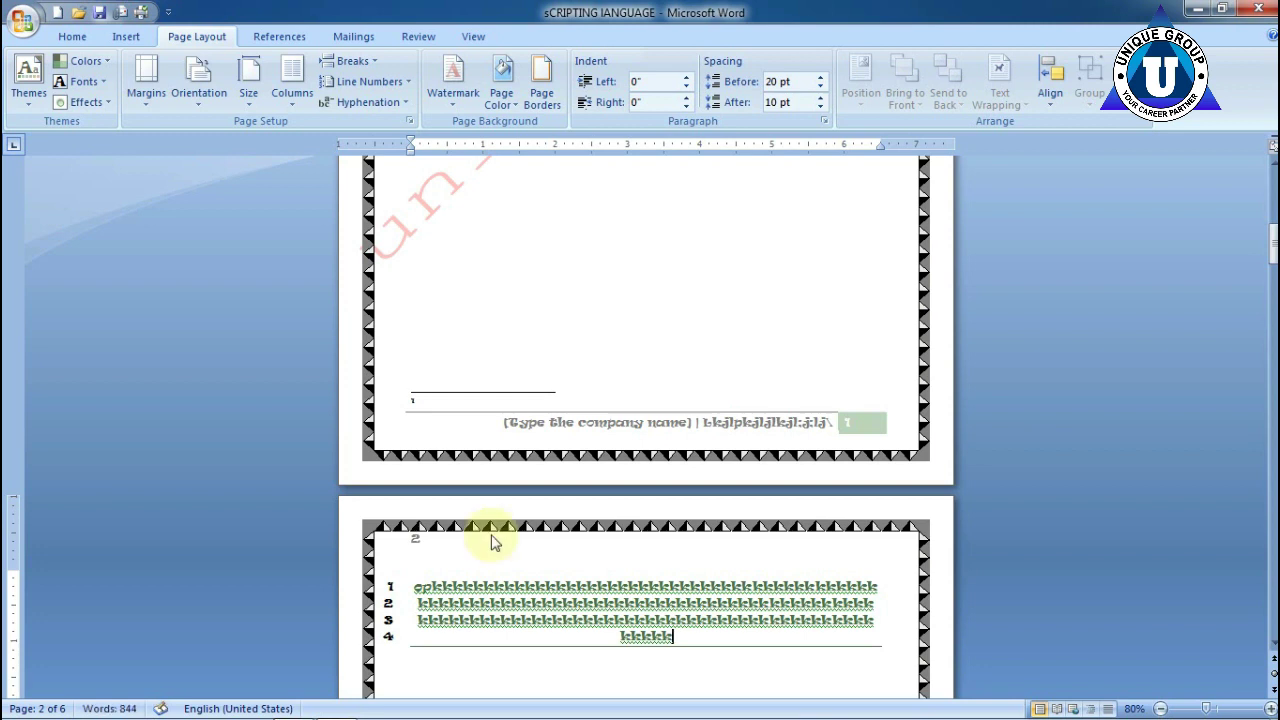
# Insert an endnote at the insertion point and jump to the next note.
pyautogui.click(281, 36)
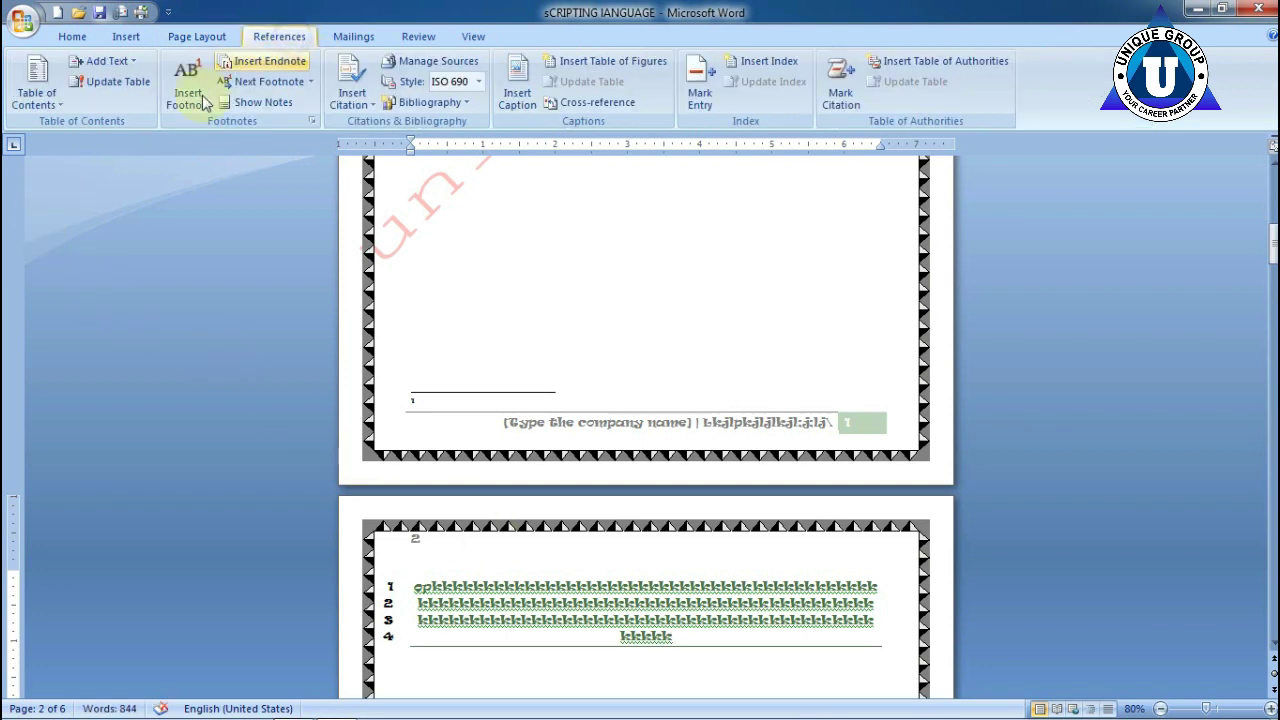
pyautogui.click(283, 60)
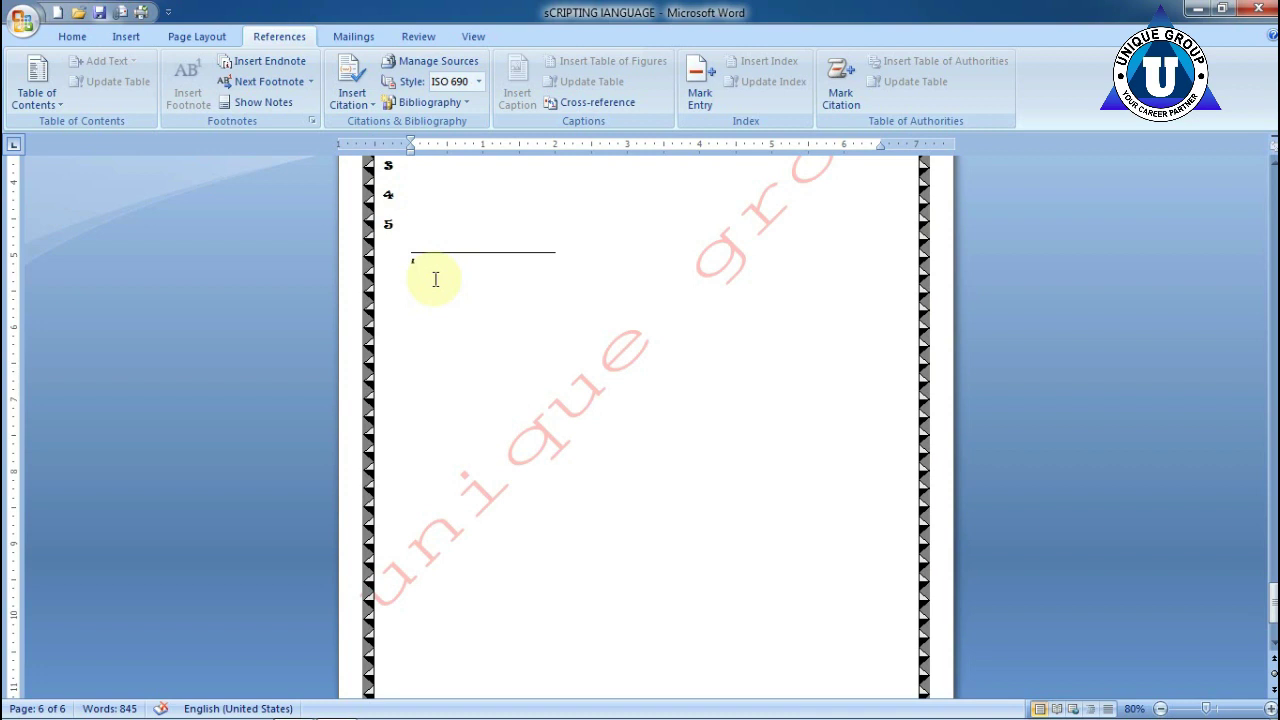
pyautogui.click(281, 84)
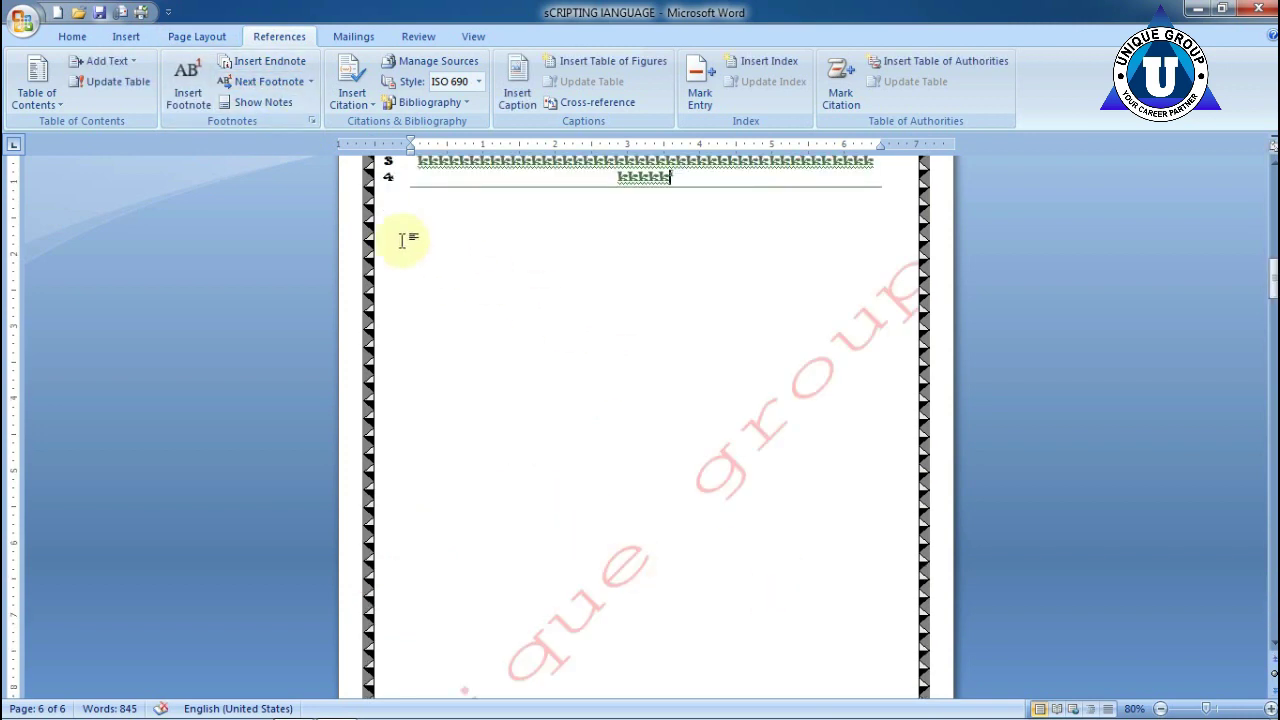
# Show the footnote area with Show Notes, then return to page 1.
pyautogui.click(245, 103)
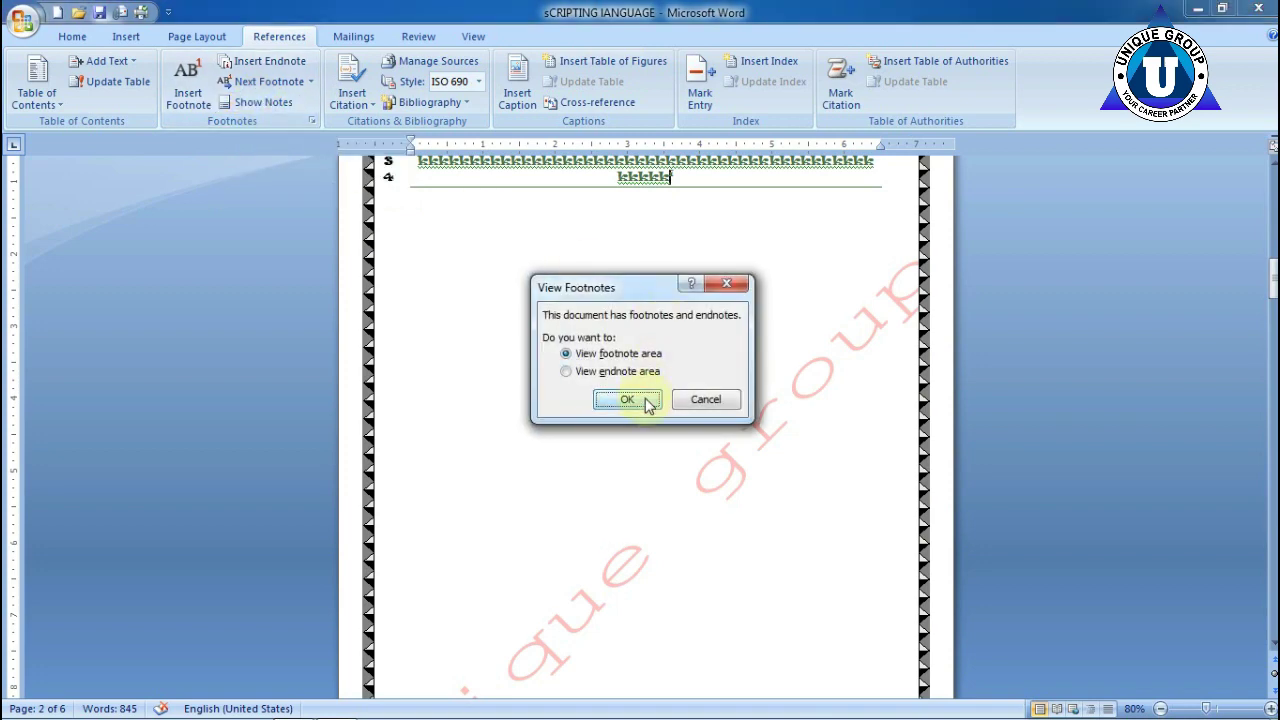
pyautogui.click(643, 399)
pyautogui.scroll(5, 643, 399)
pyautogui.scroll(5, 643, 399)
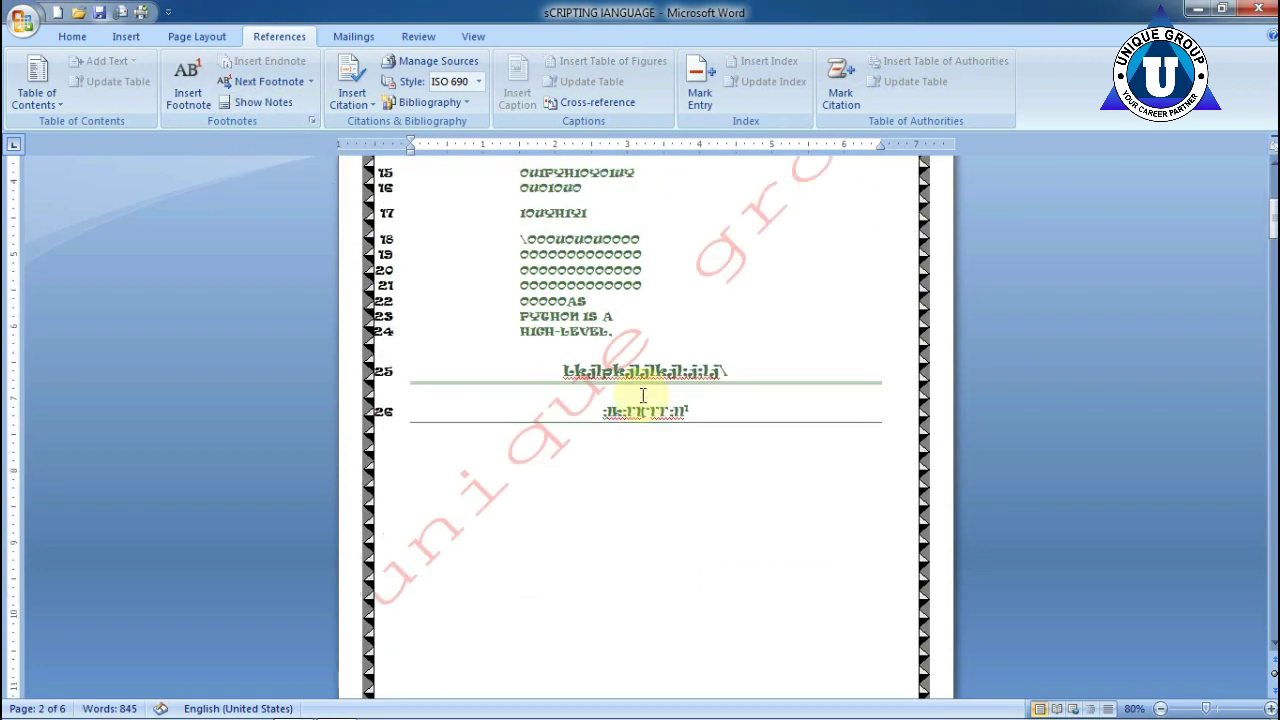
pyautogui.scroll(5, 642, 396)
pyautogui.scroll(3, 642, 396)
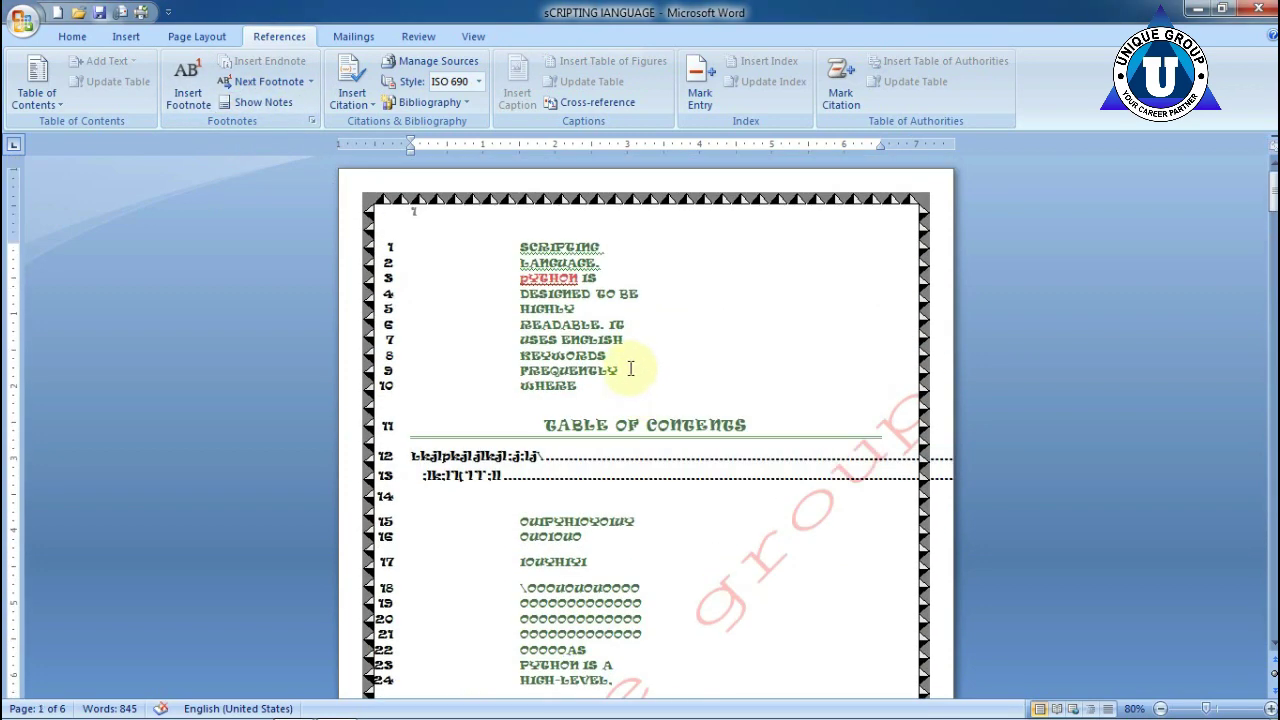
# Open a new citation source form, discard it, and open a fresh one.
pyautogui.click(361, 96)
pyautogui.click(403, 125)
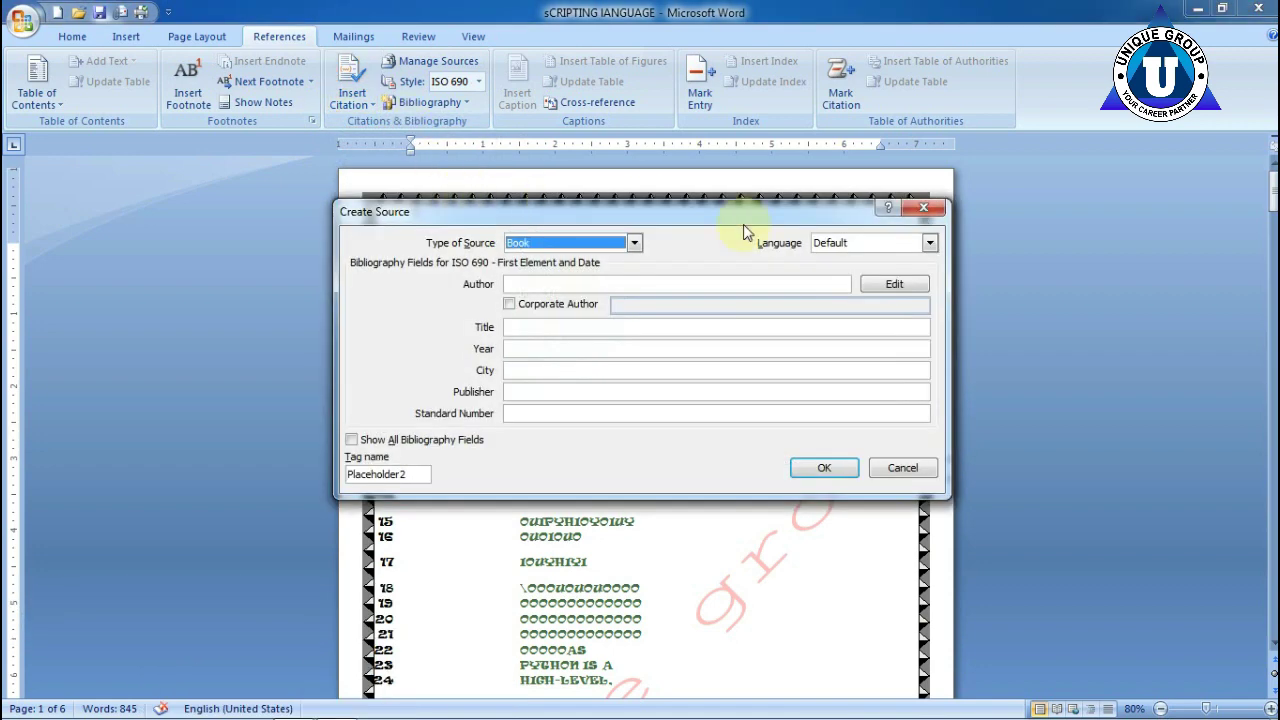
pyautogui.click(912, 216)
pyautogui.click(351, 93)
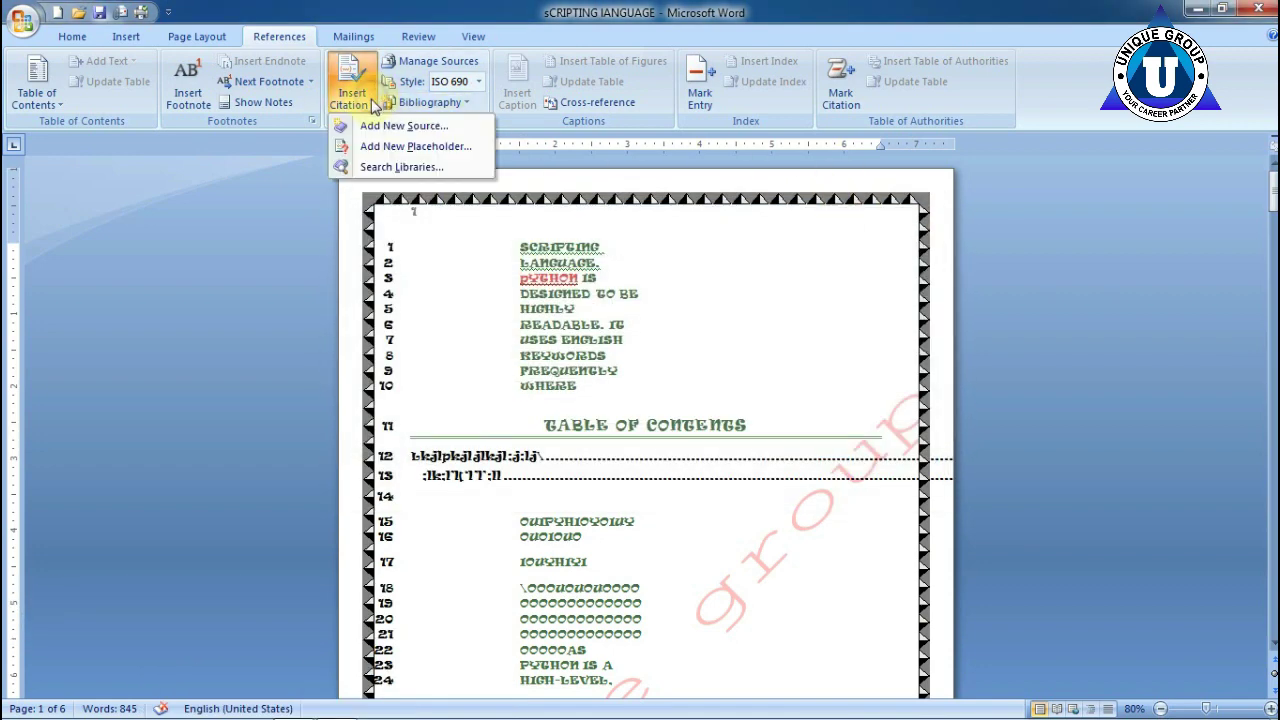
pyautogui.click(376, 124)
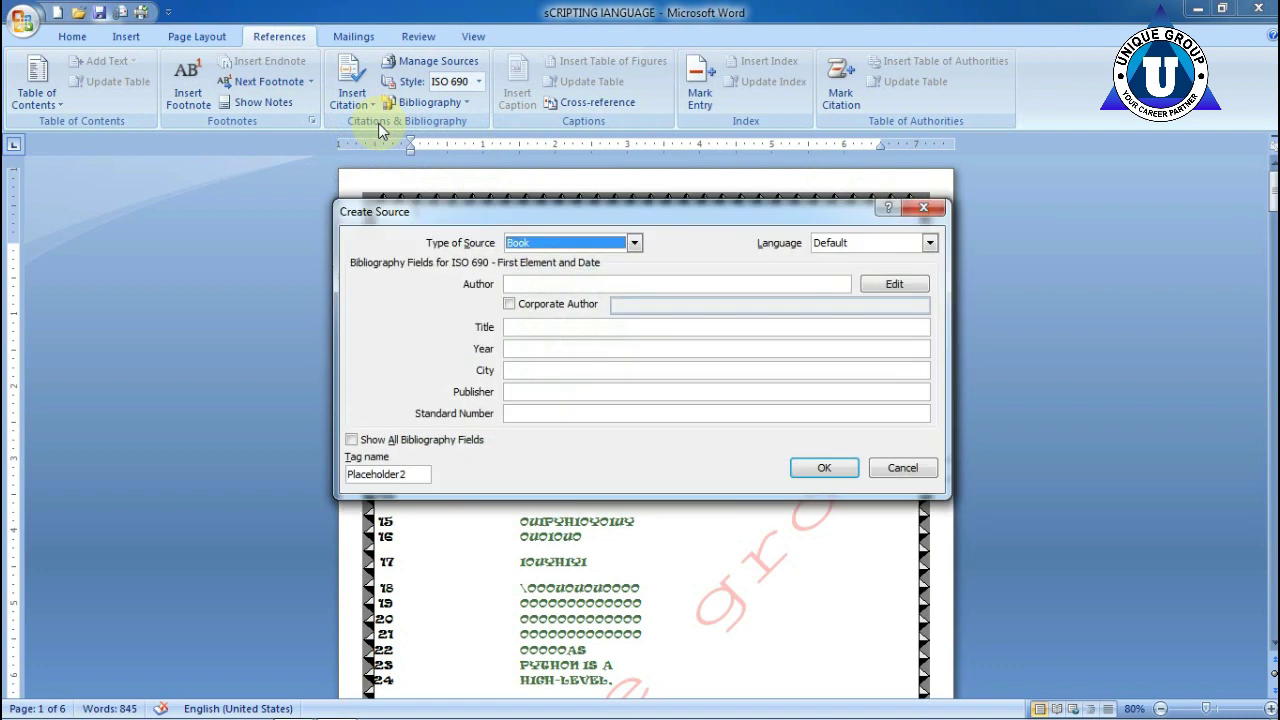
# Enter the book source's author and move to its title 'unique'.
pyautogui.click(572, 285)
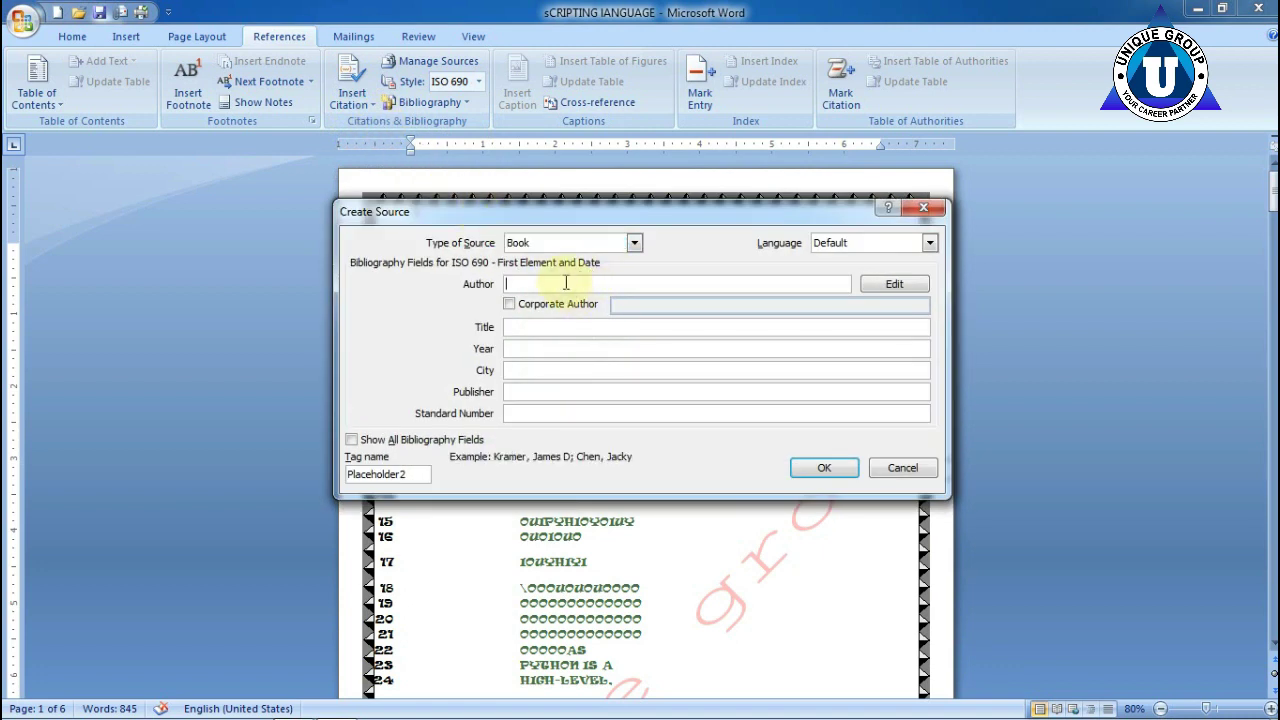
pyautogui.write('ratnakar')
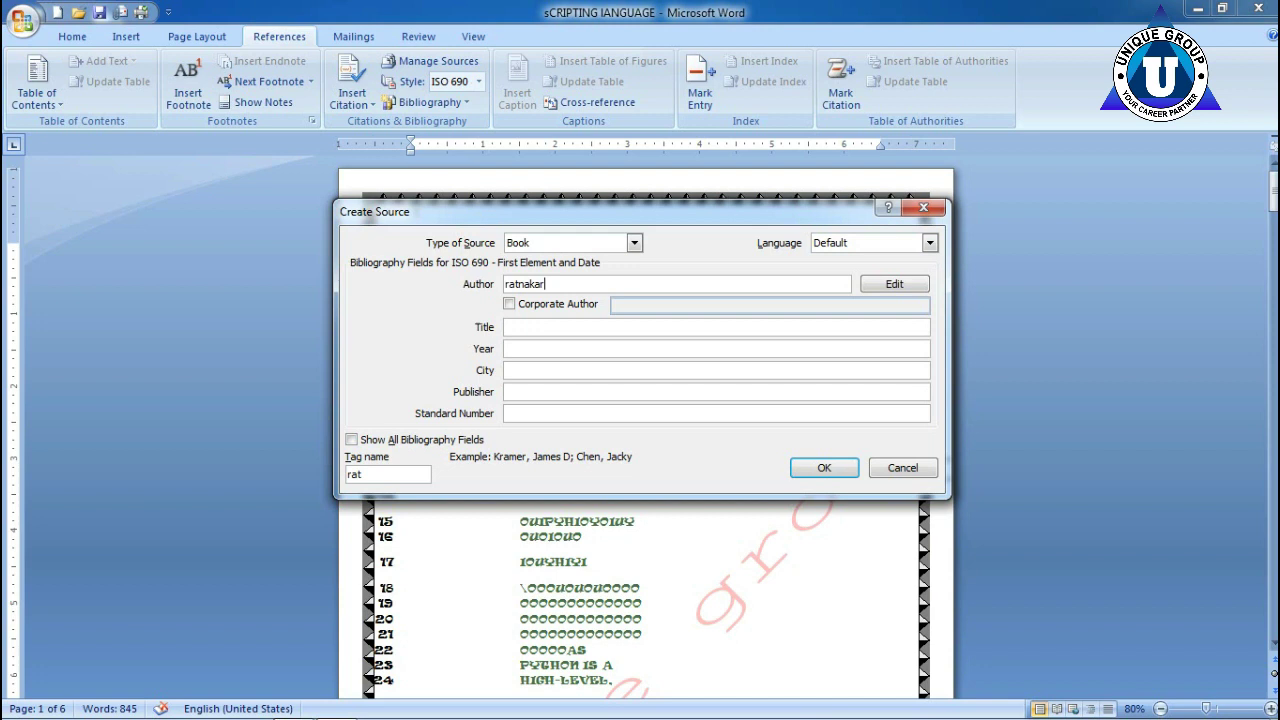
pyautogui.press('Tab')
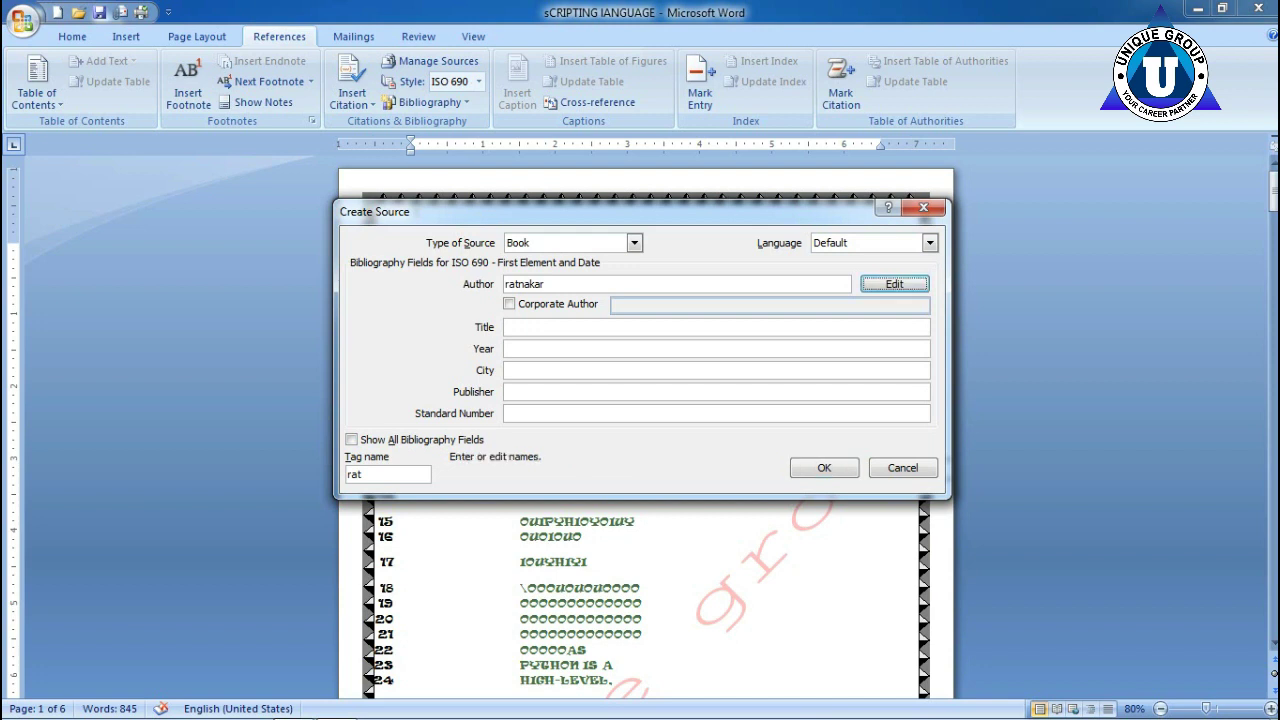
pyautogui.press('Tab')
pyautogui.press('Tab')
pyautogui.write('unique')
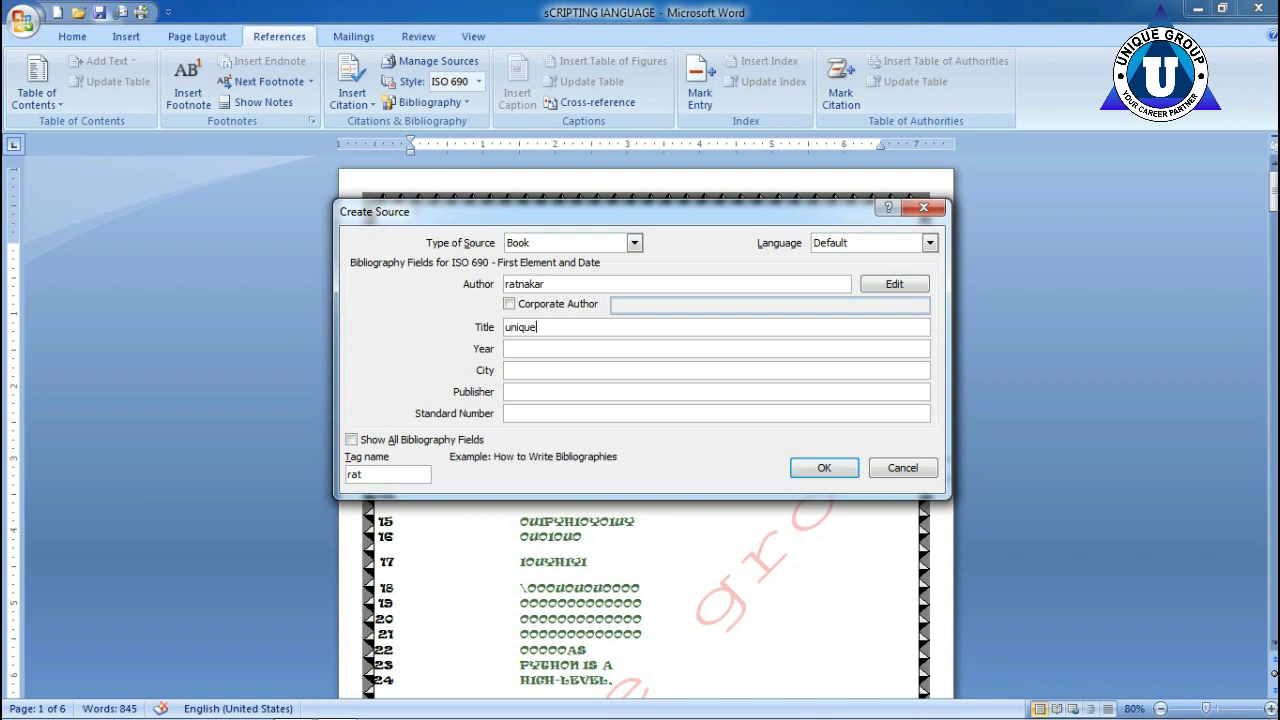
# Fill in year 2020, city UP, publisher UNIQUEGROUP and standard number, then insert the citation.
pyautogui.click(715, 348)
pyautogui.write('2020')
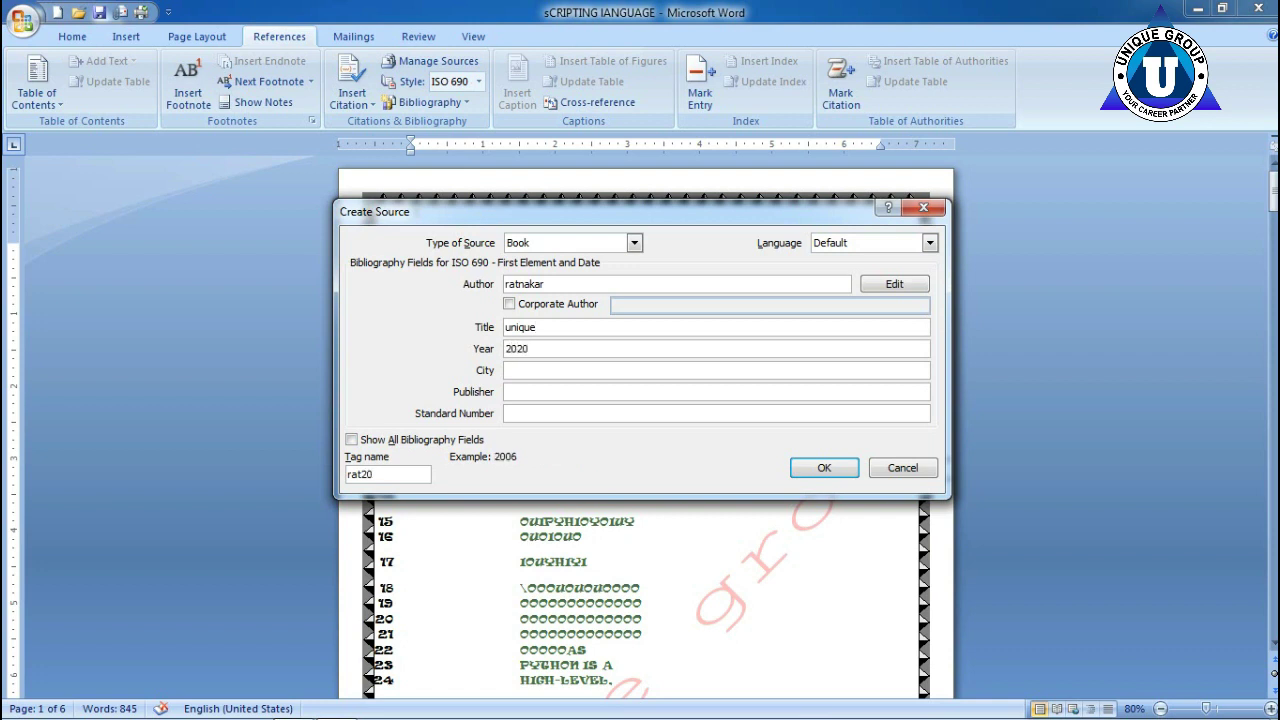
pyautogui.click(715, 370)
pyautogui.click(715, 391)
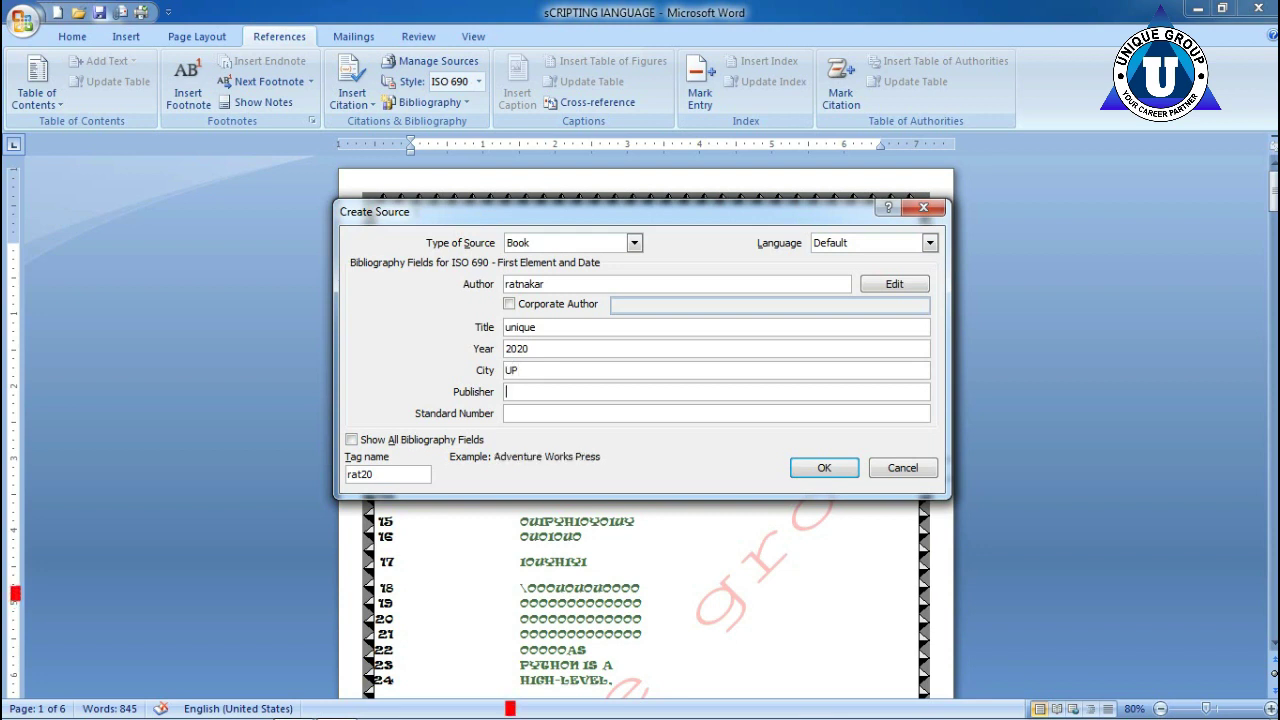
pyautogui.write('UNIQUE')
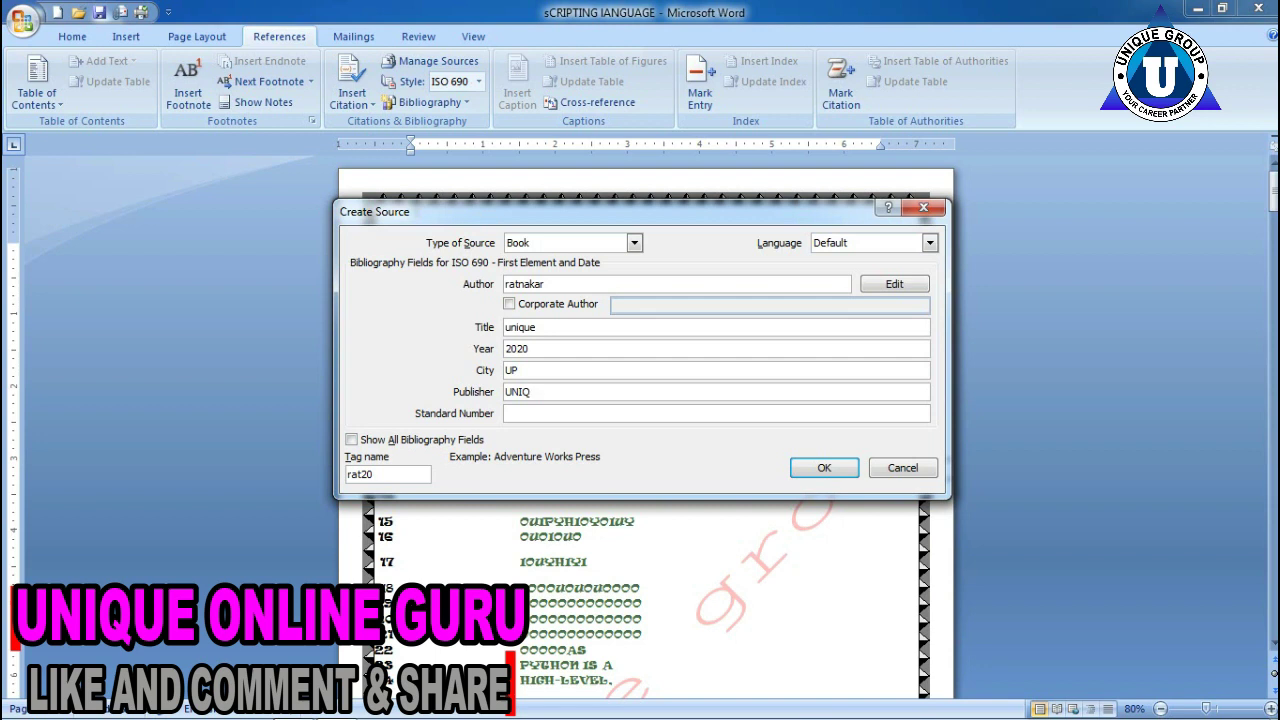
pyautogui.write('GROUP')
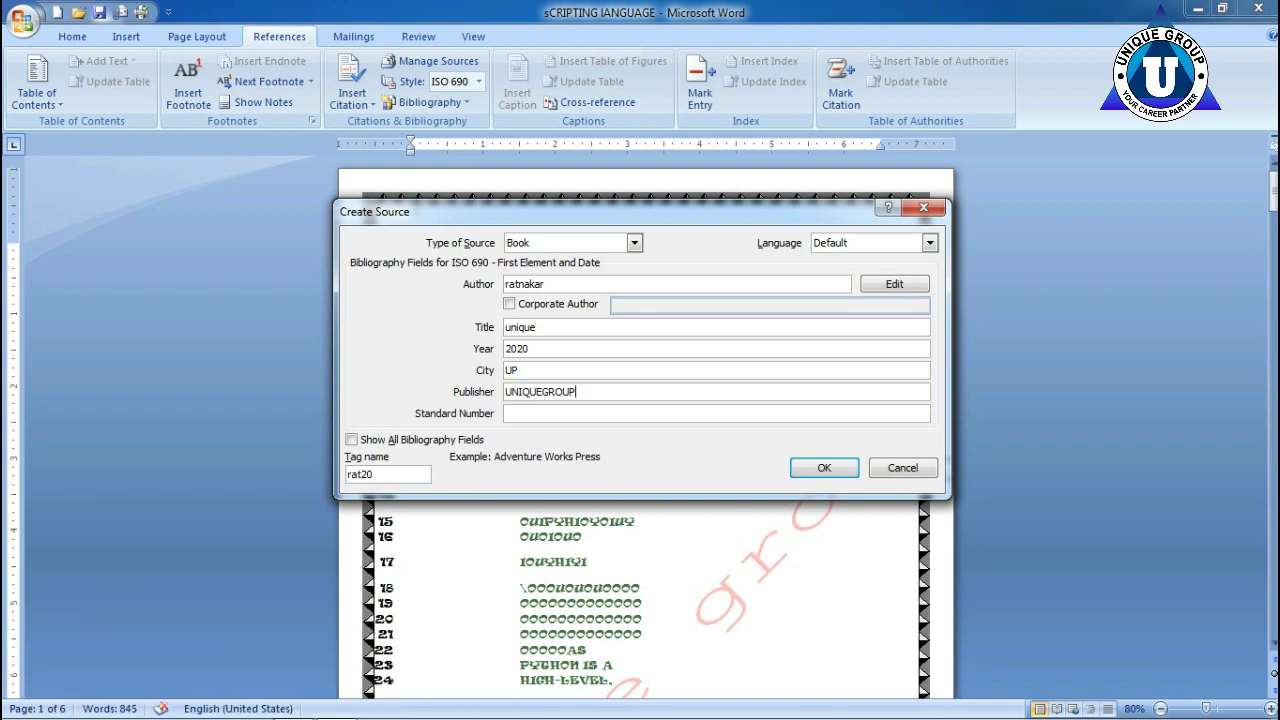
pyautogui.click(715, 413)
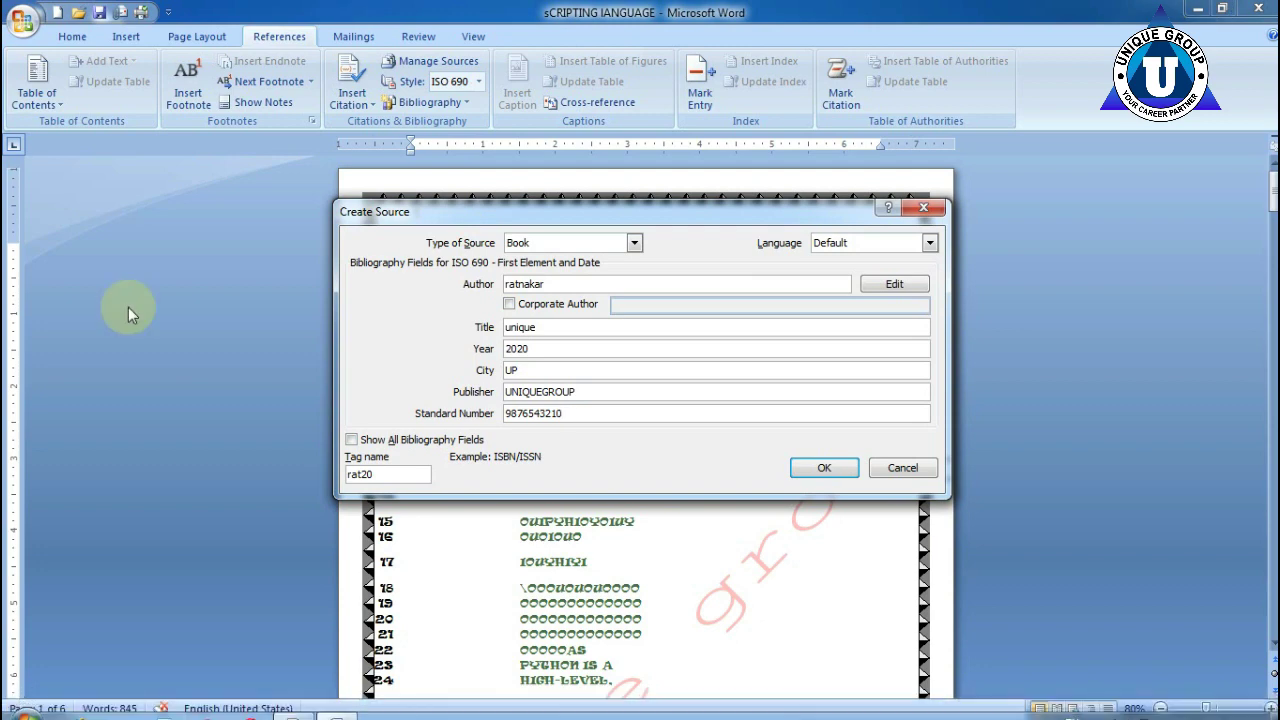
pyautogui.click(824, 467)
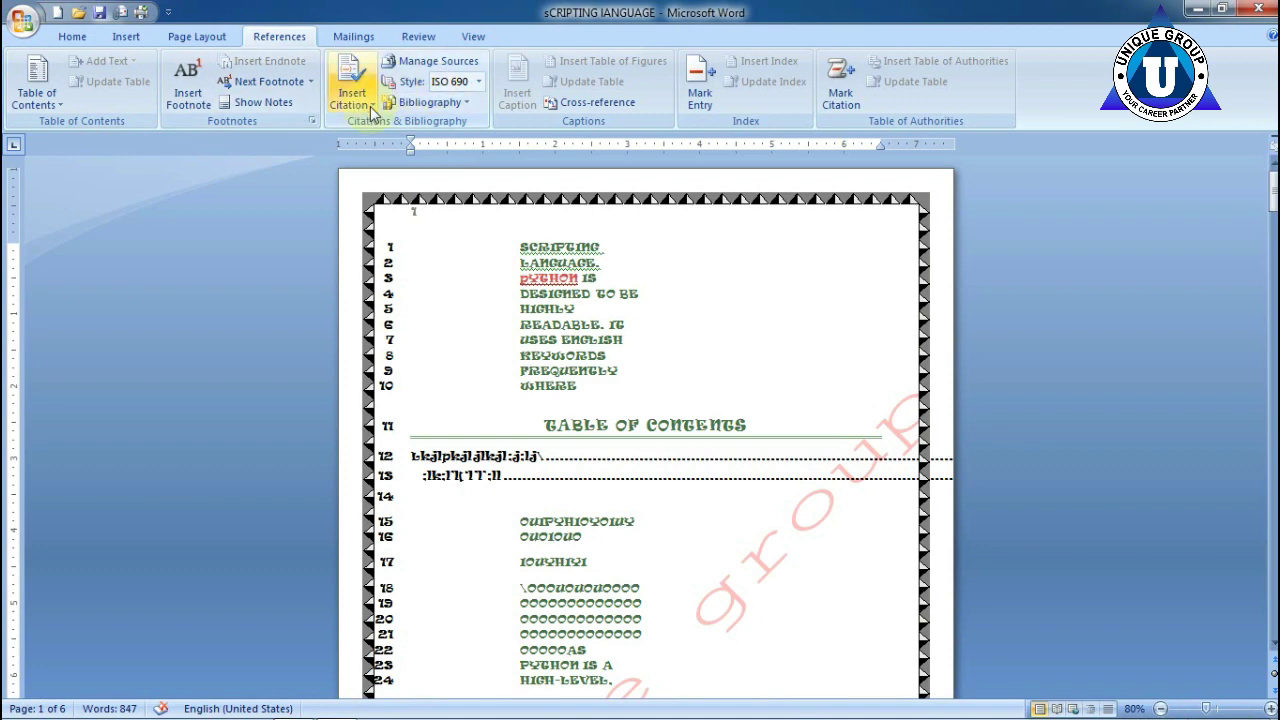
pyautogui.click(425, 66)
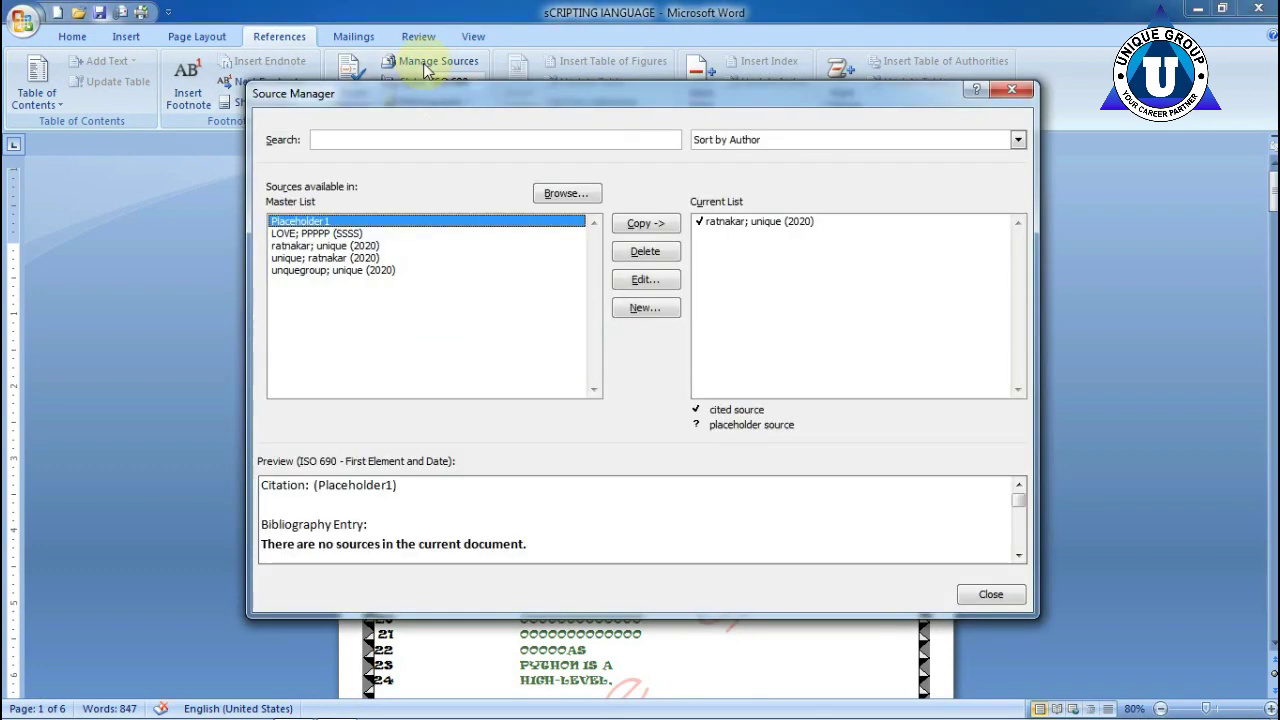
pyautogui.click(318, 246)
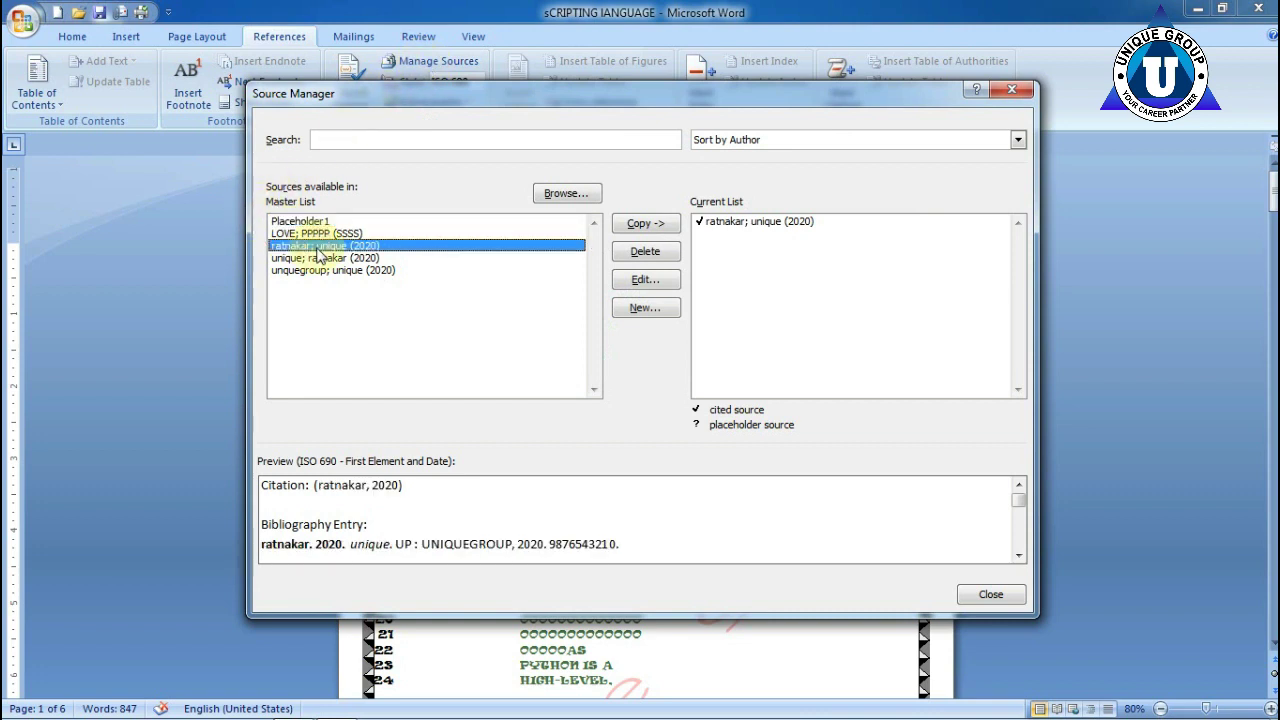
pyautogui.click(310, 270)
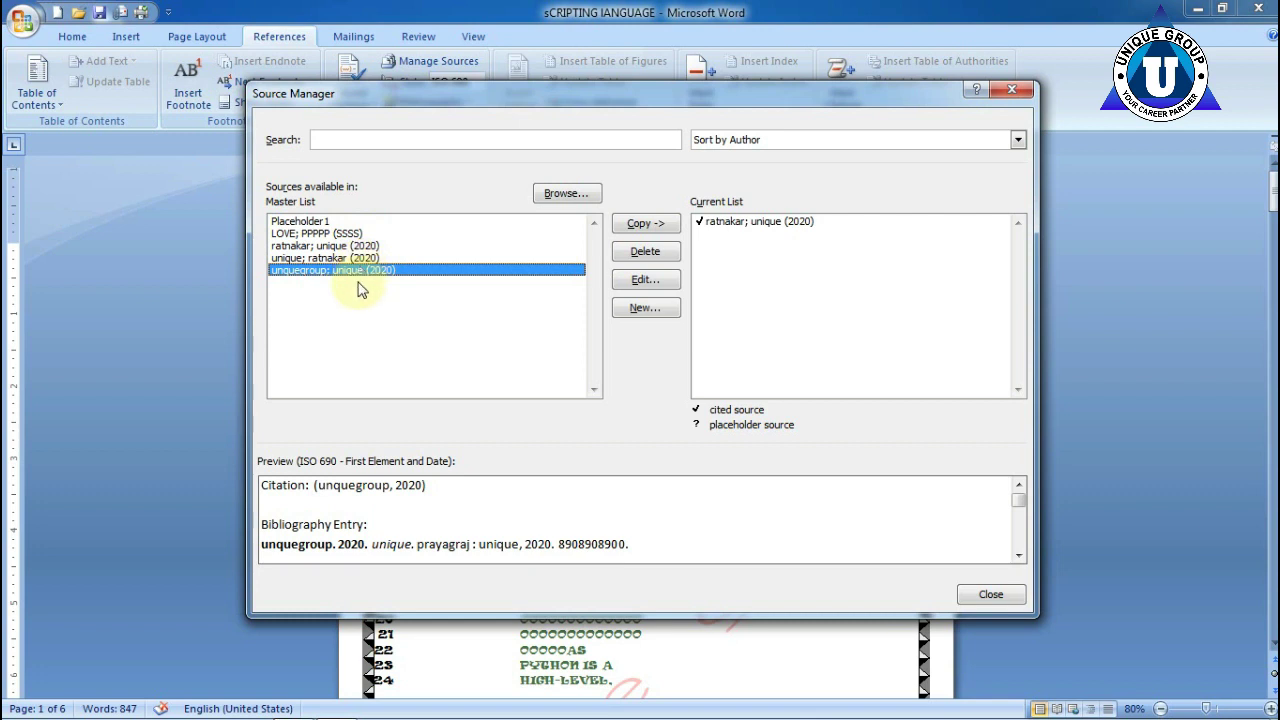
pyautogui.click(368, 247)
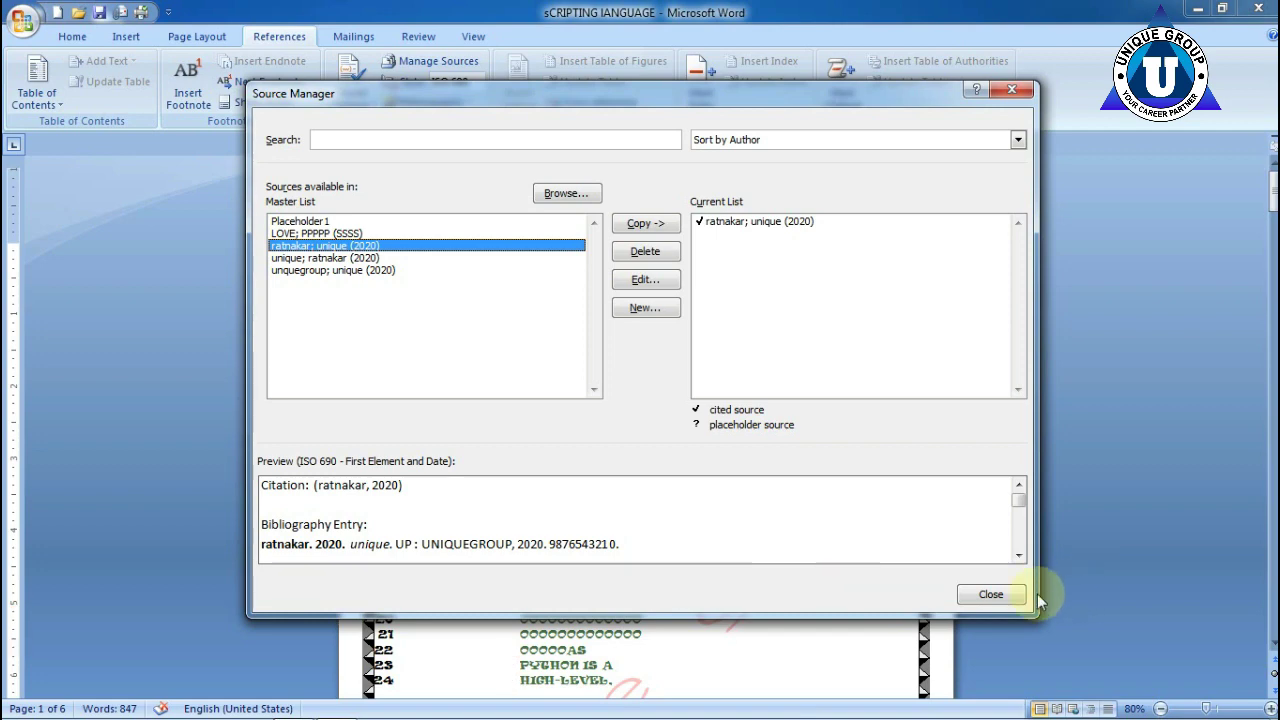
pyautogui.click(990, 595)
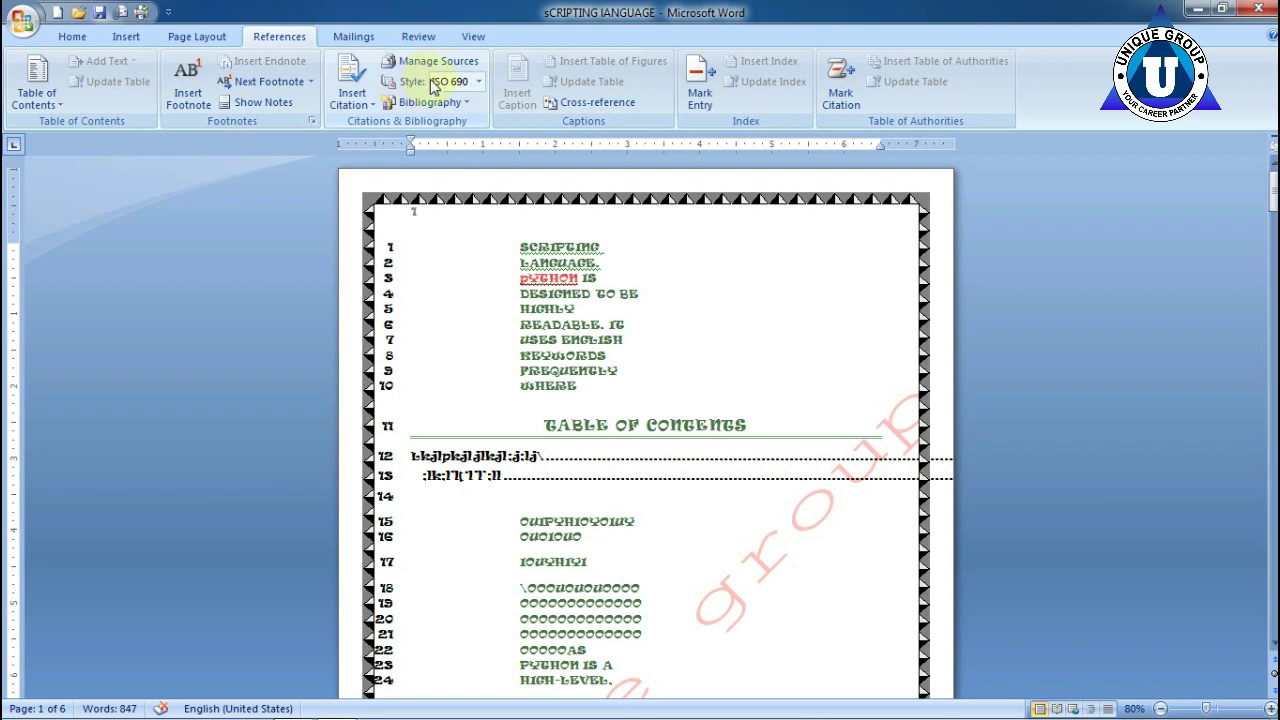
# Insert a bibliography of cited sources, then browse Cross-reference types and cancel.
pyautogui.click(430, 104)
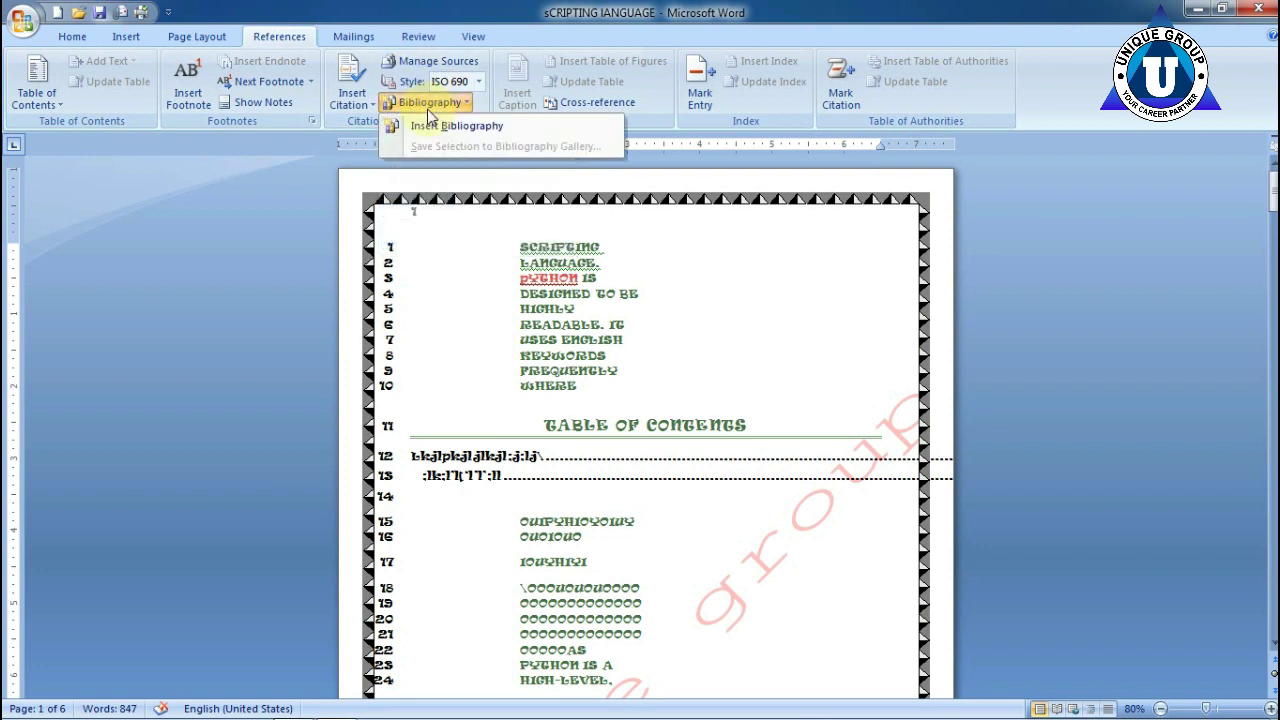
pyautogui.click(435, 123)
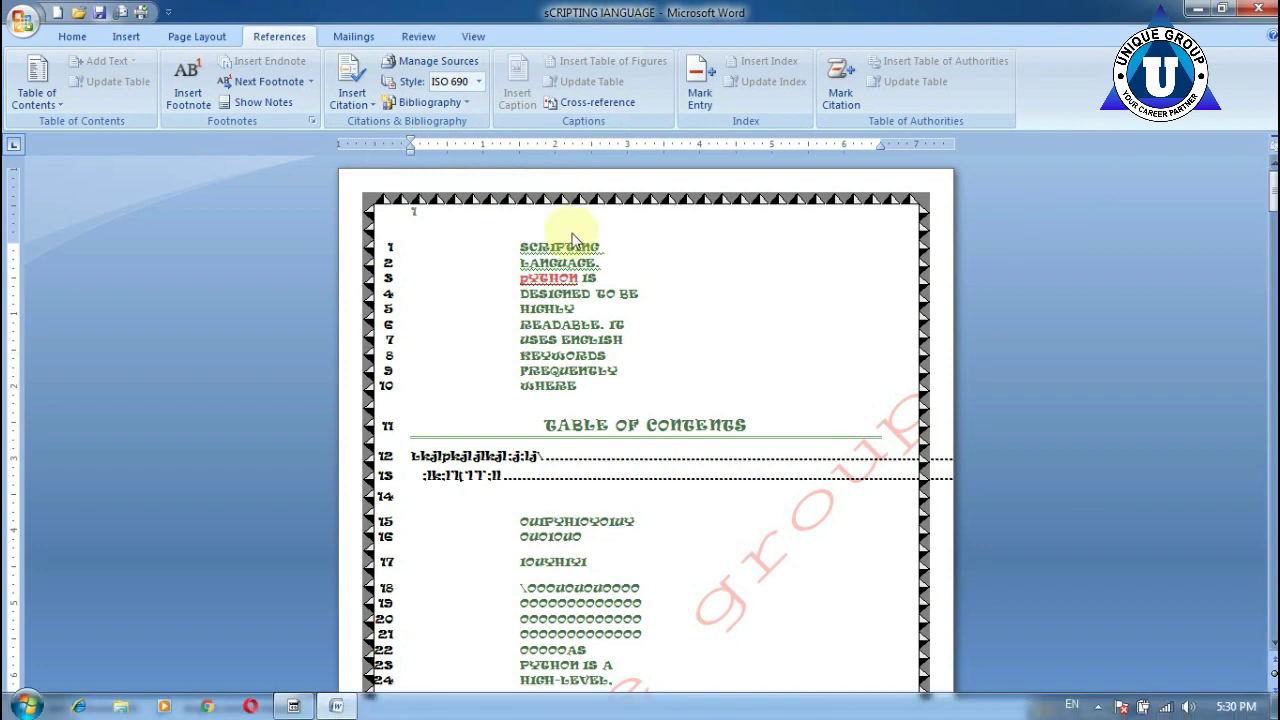
pyautogui.click(612, 108)
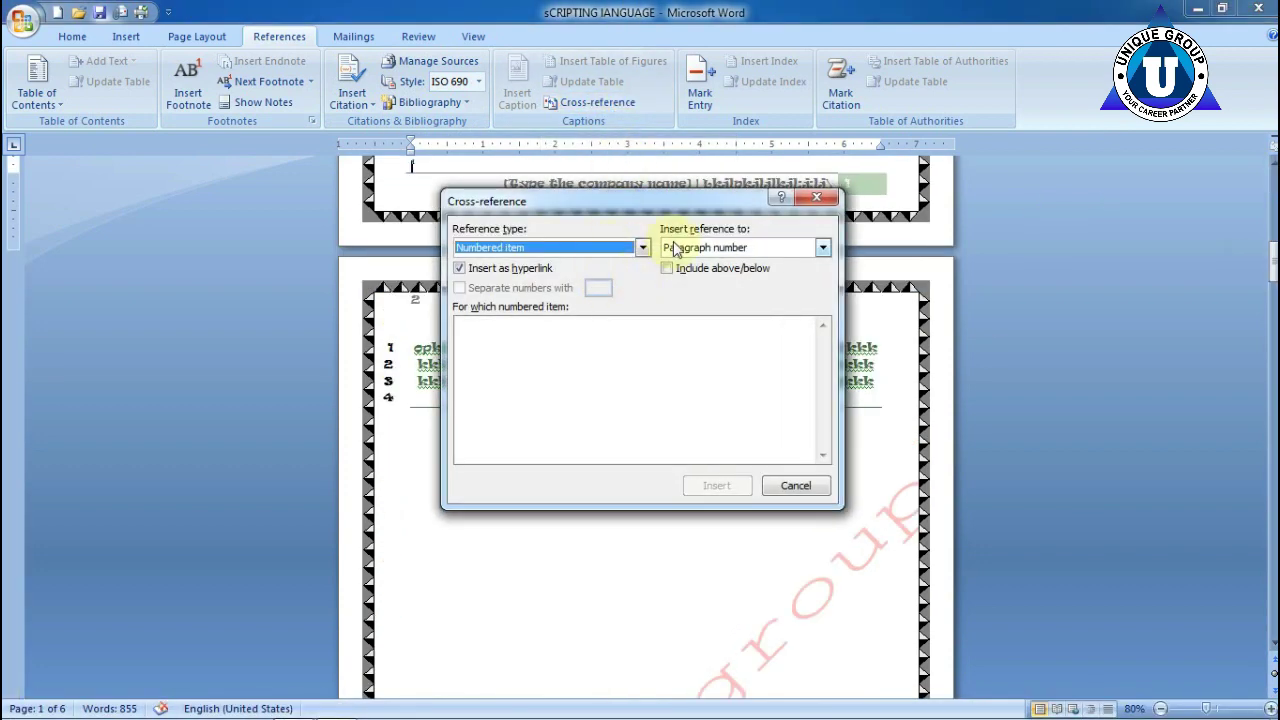
pyautogui.click(681, 246)
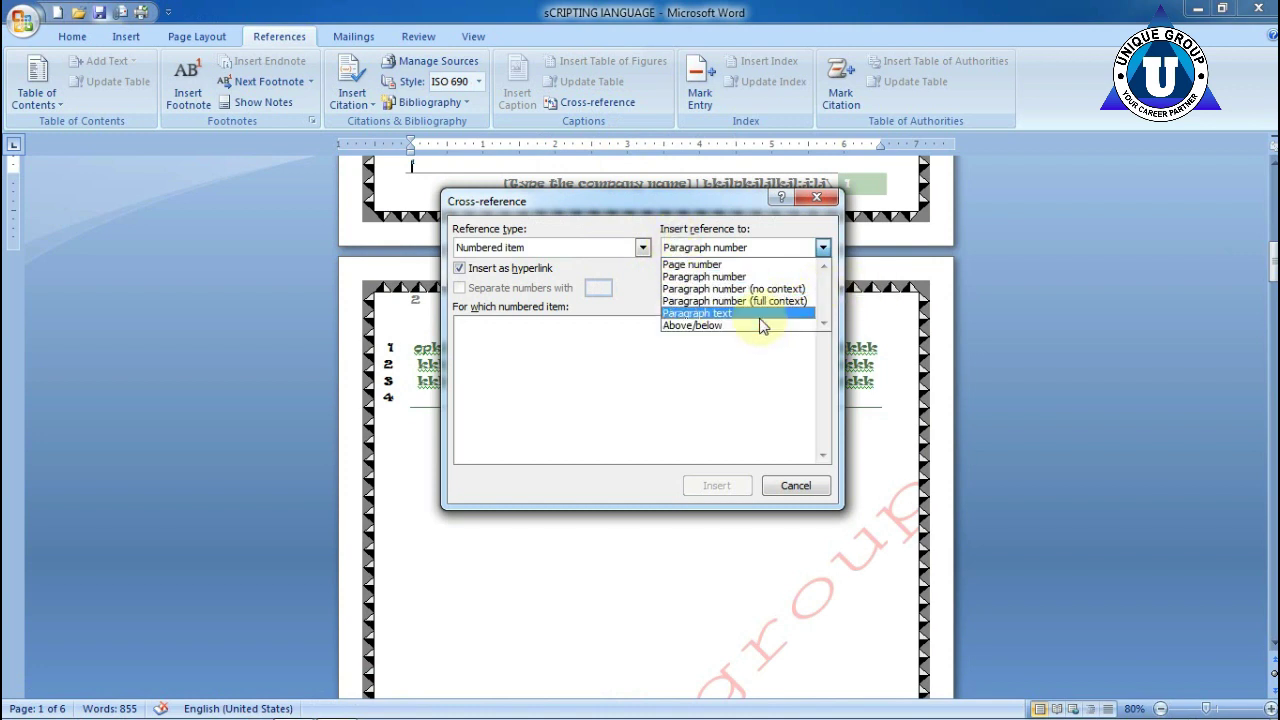
pyautogui.click(565, 249)
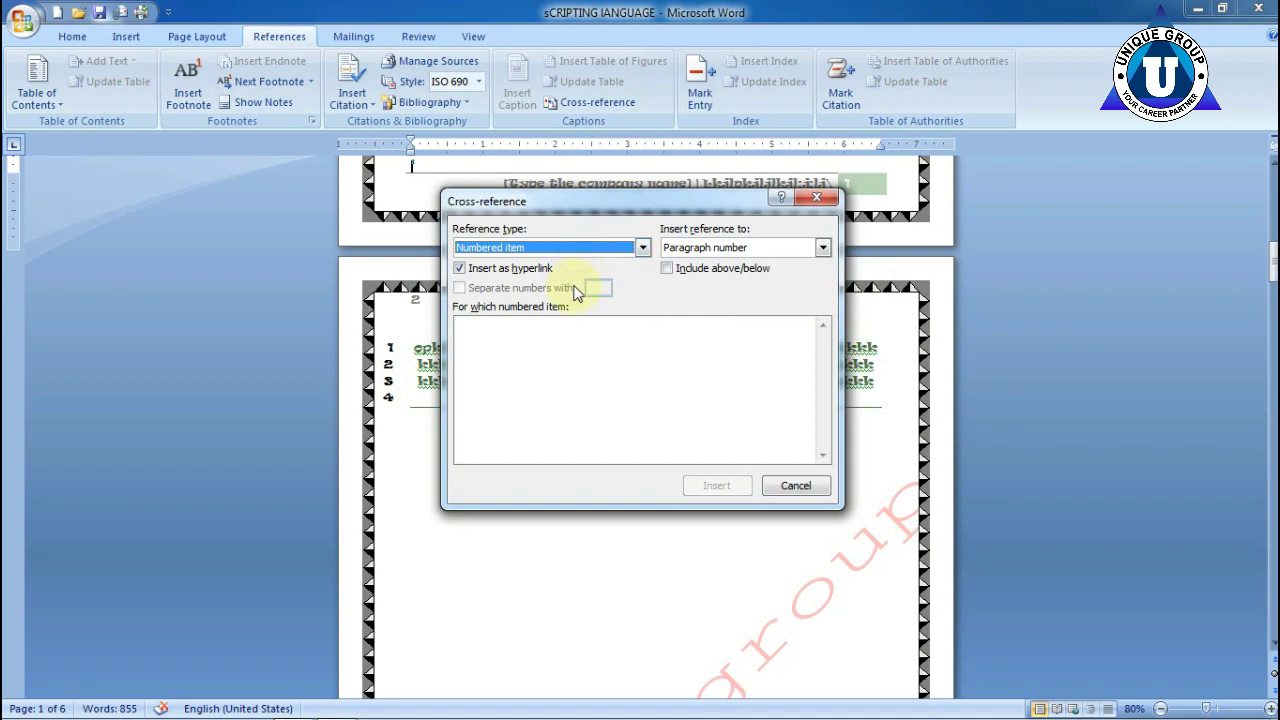
pyautogui.click(577, 250)
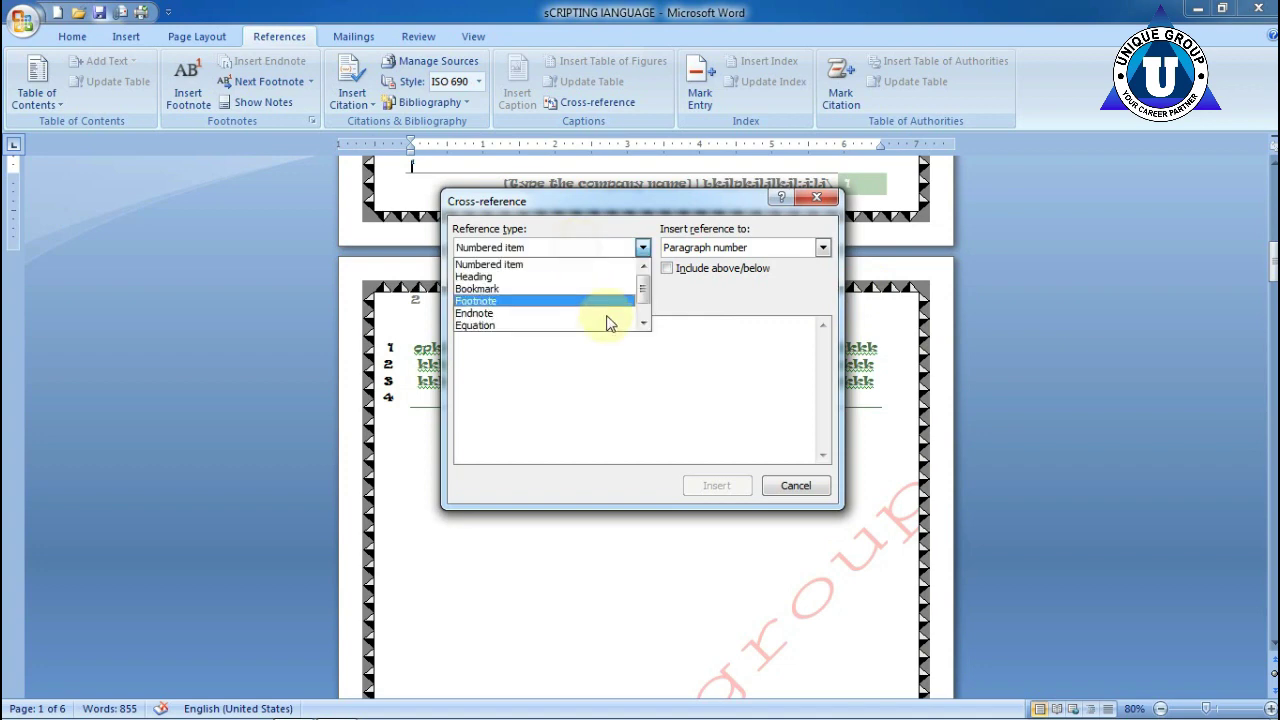
pyautogui.click(806, 484)
# Mark an index entry with the author as main entry and subentry UNIQUE.
pyautogui.click(699, 107)
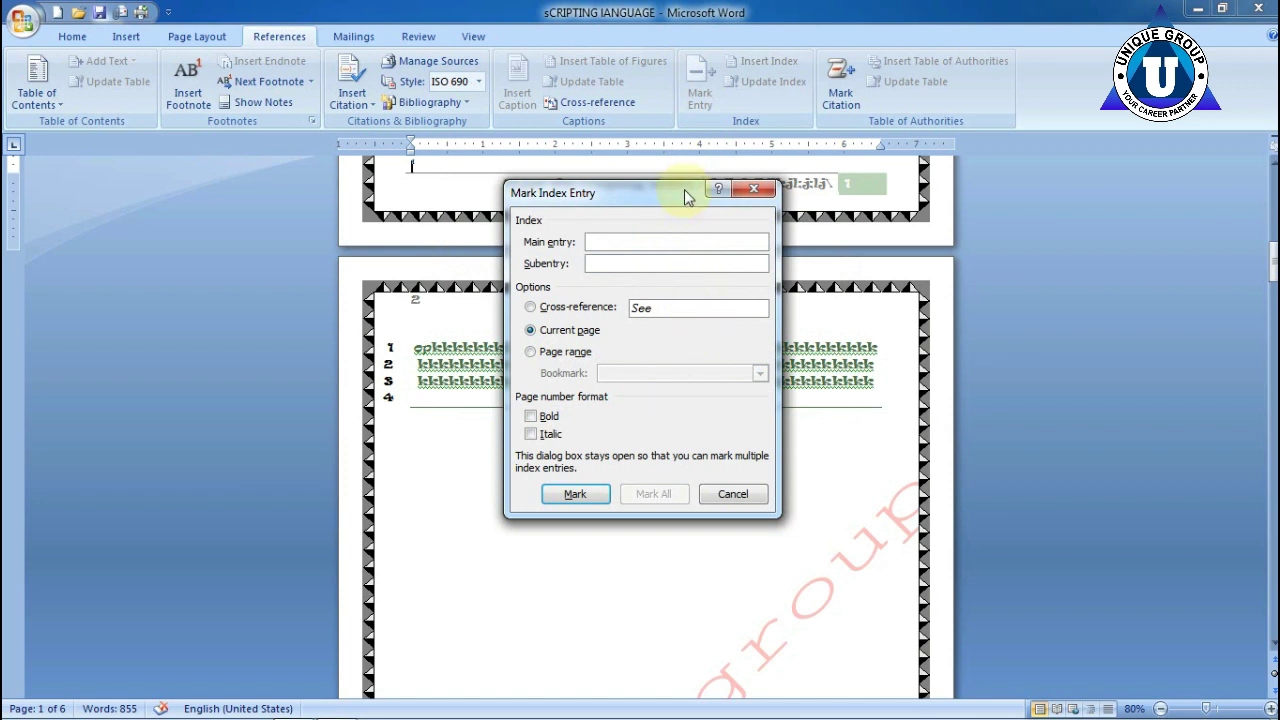
pyautogui.write('RAT')
pyautogui.press('Tab')
pyautogui.press('Tab')
pyautogui.press('Tab')
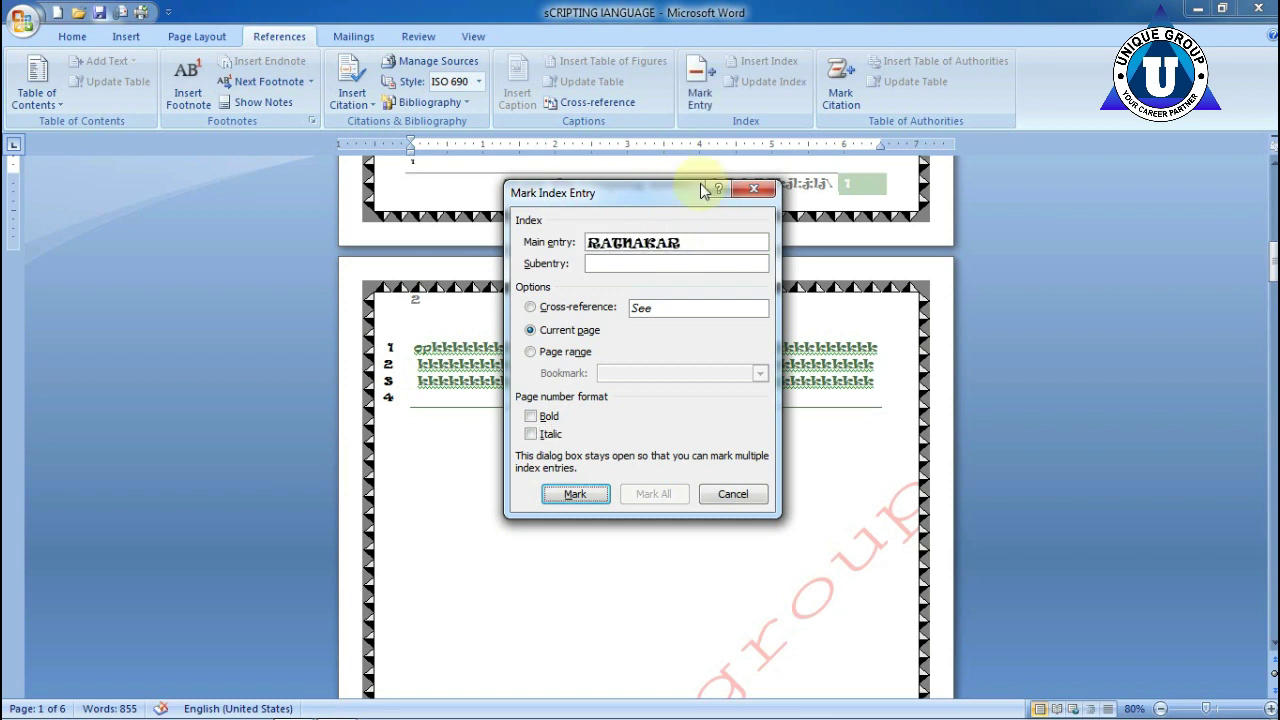
pyautogui.click(673, 266)
pyautogui.write('uni')
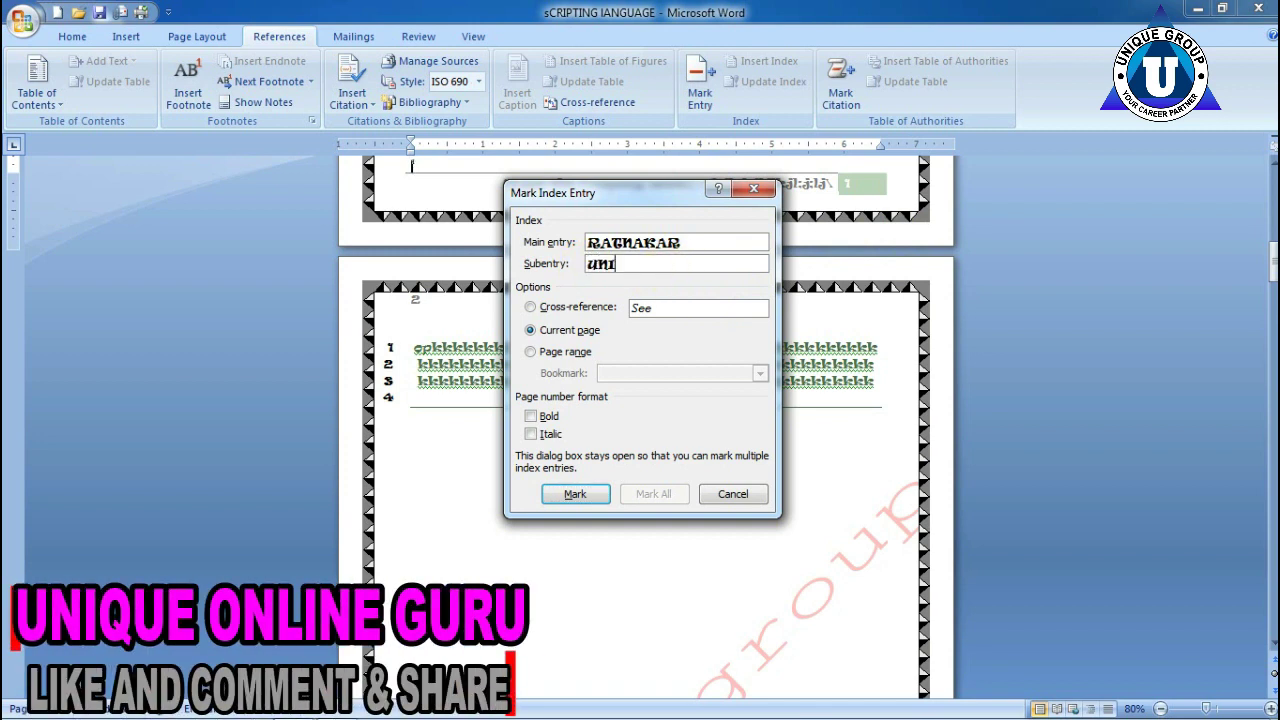
pyautogui.write('QUE')
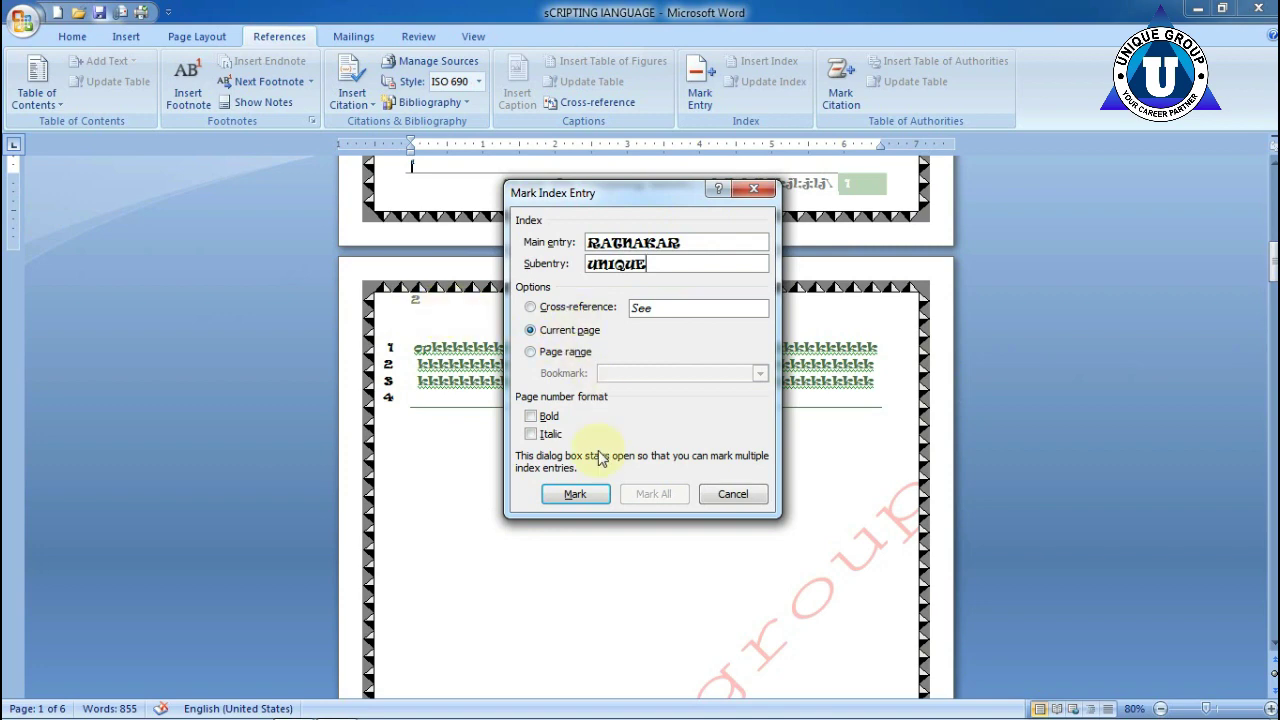
pyautogui.click(576, 495)
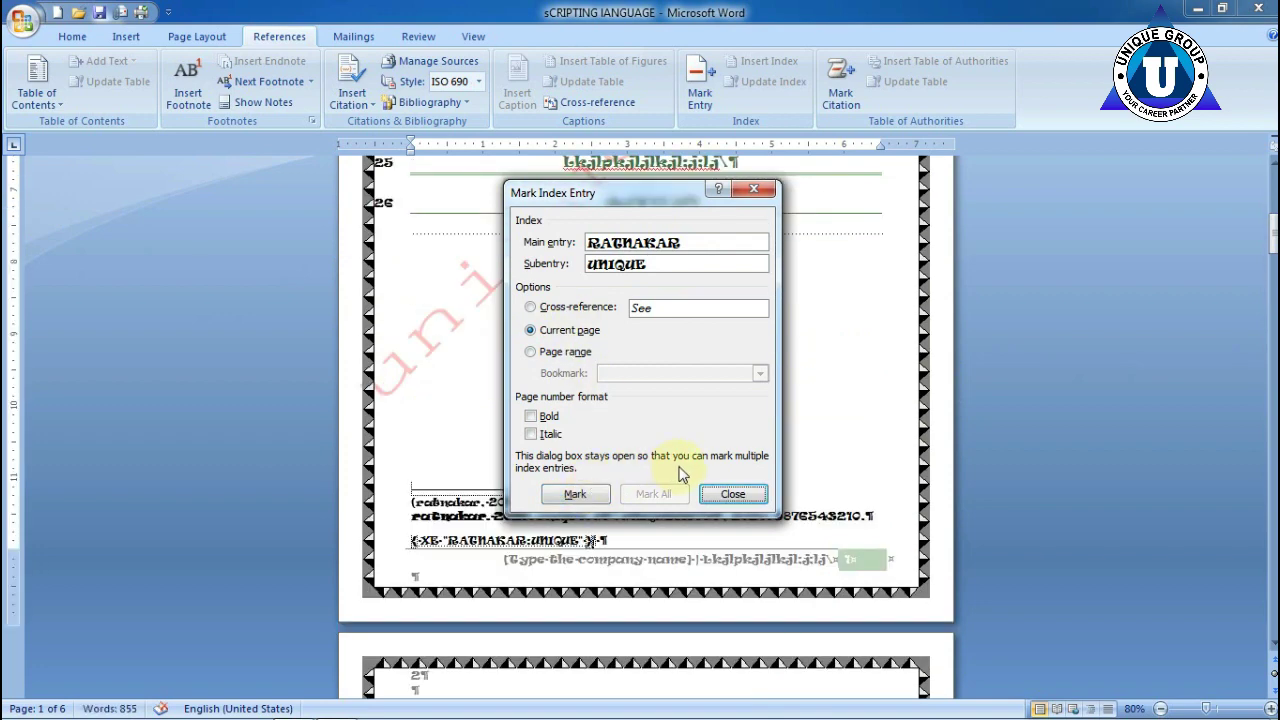
# Close the Mark Index Entry dialog and select the new index entry field on page 2.
pyautogui.click(733, 494)
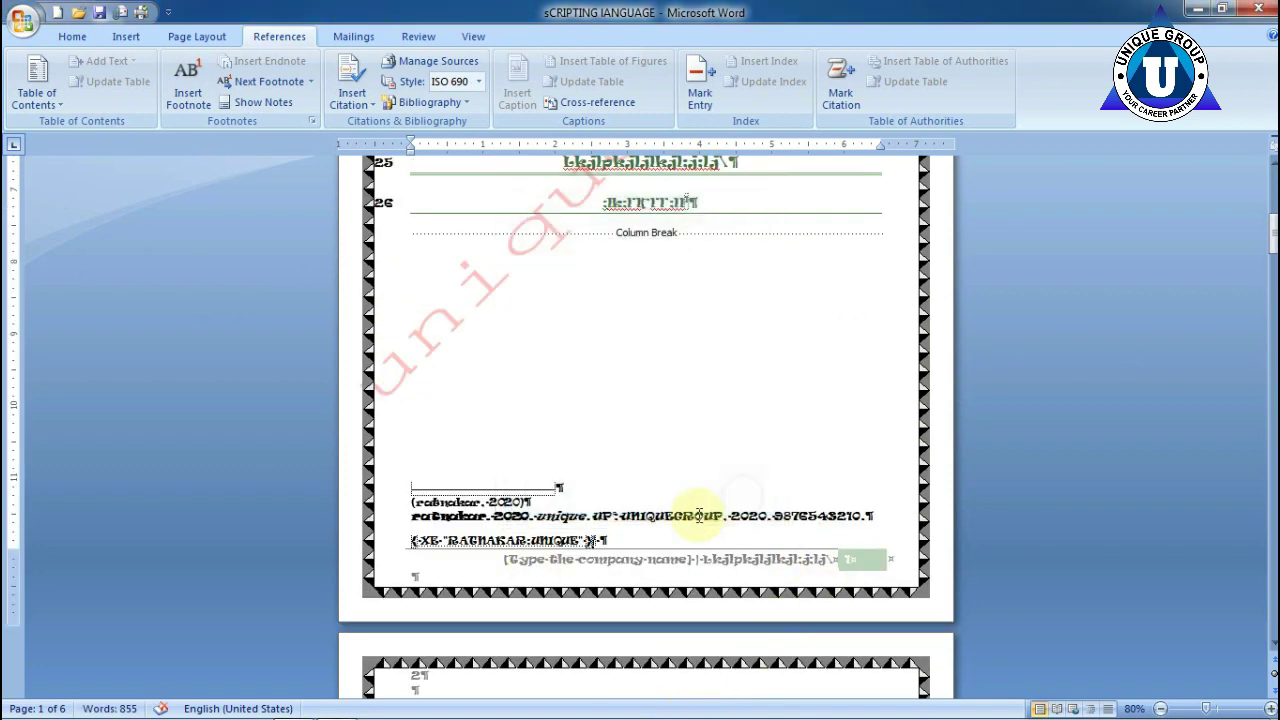
pyautogui.scroll(3, 651, 545)
pyautogui.scroll(6, 653, 595)
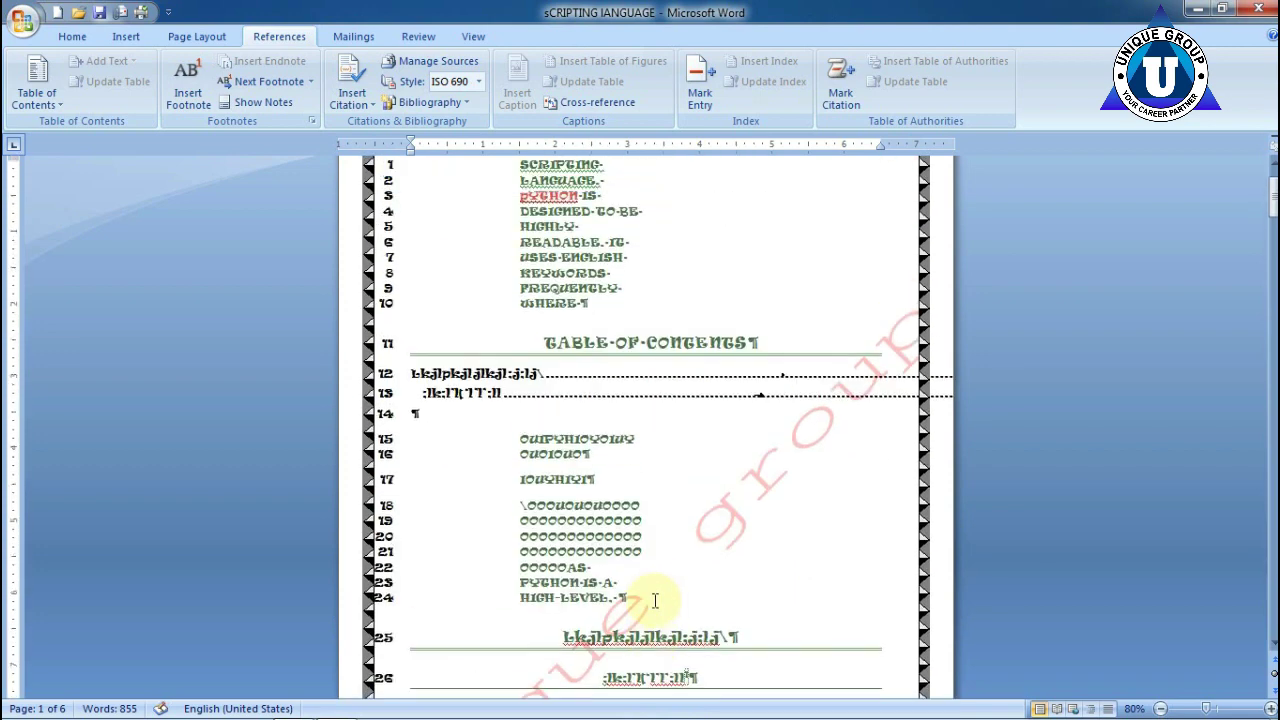
pyautogui.scroll(2, 656, 603)
pyautogui.scroll(-2, 657, 605)
pyautogui.scroll(-4, 657, 607)
pyautogui.scroll(-8, 657, 615)
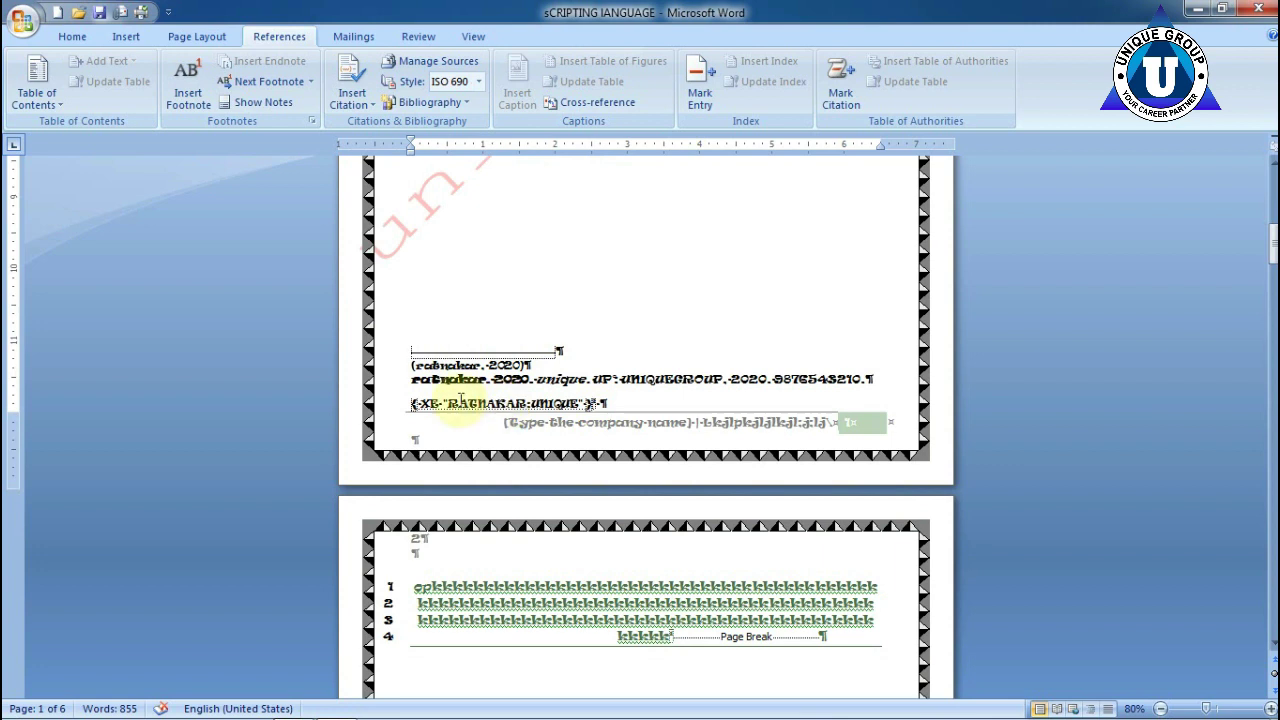
pyautogui.moveTo(530, 404); pyautogui.dragTo(598, 405)
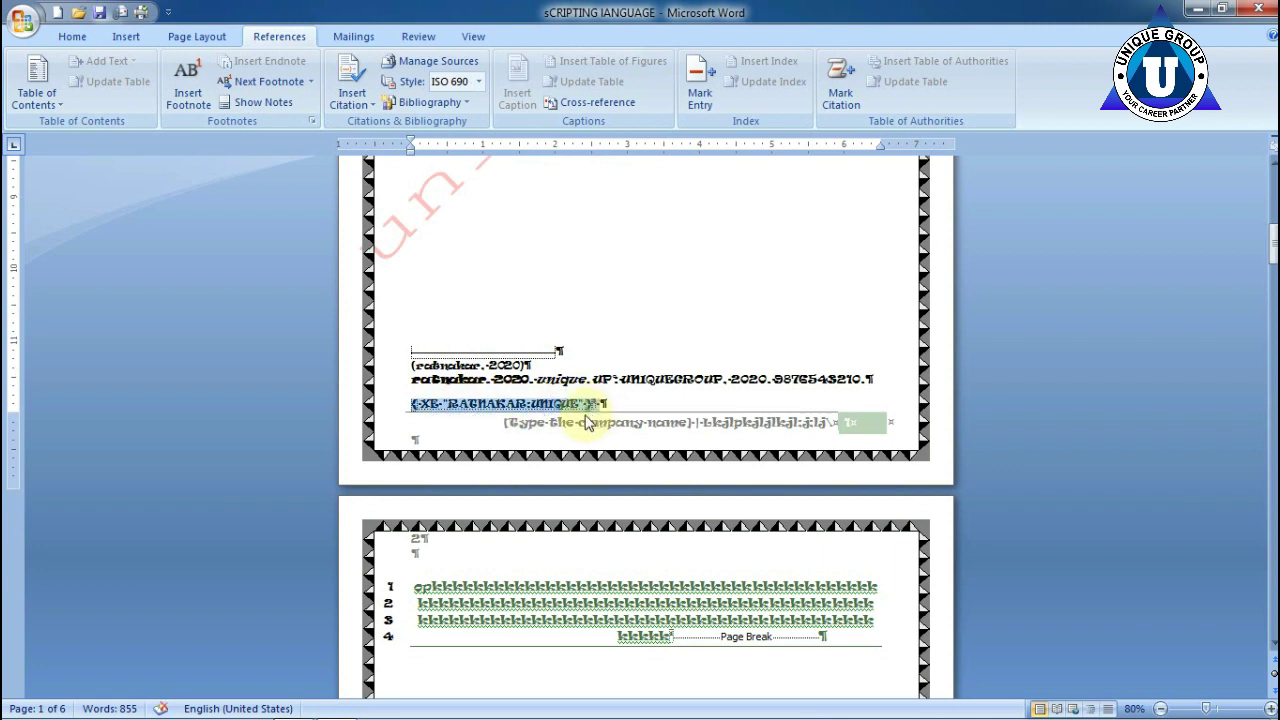
# Change the field's font from Ravie to Mangal (Headings).
pyautogui.click(72, 36)
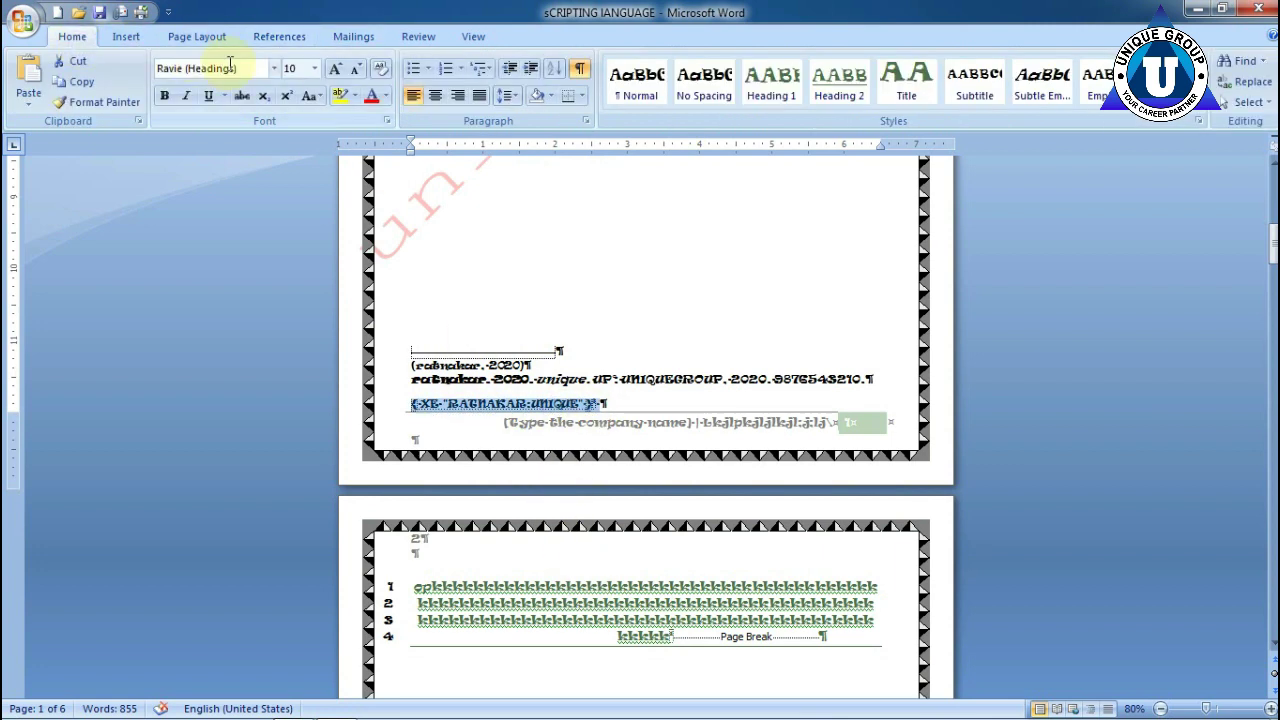
pyautogui.click(274, 68)
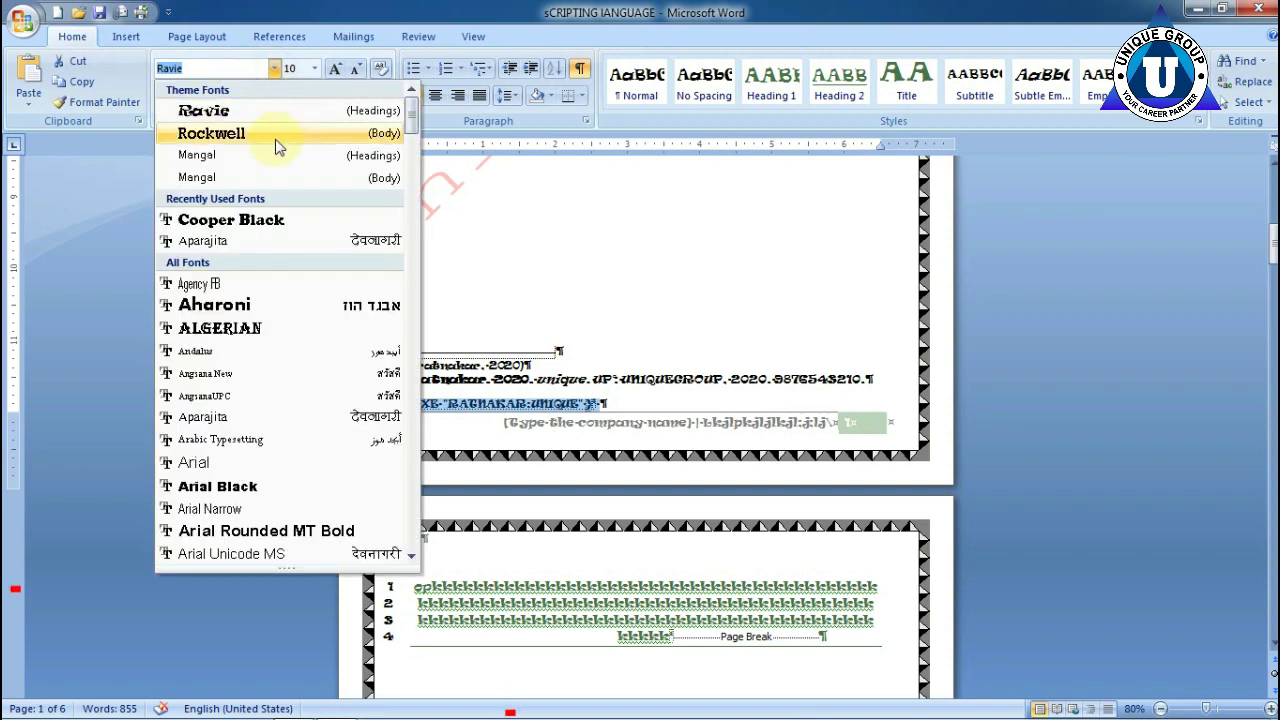
pyautogui.click(268, 156)
pyautogui.click(528, 403)
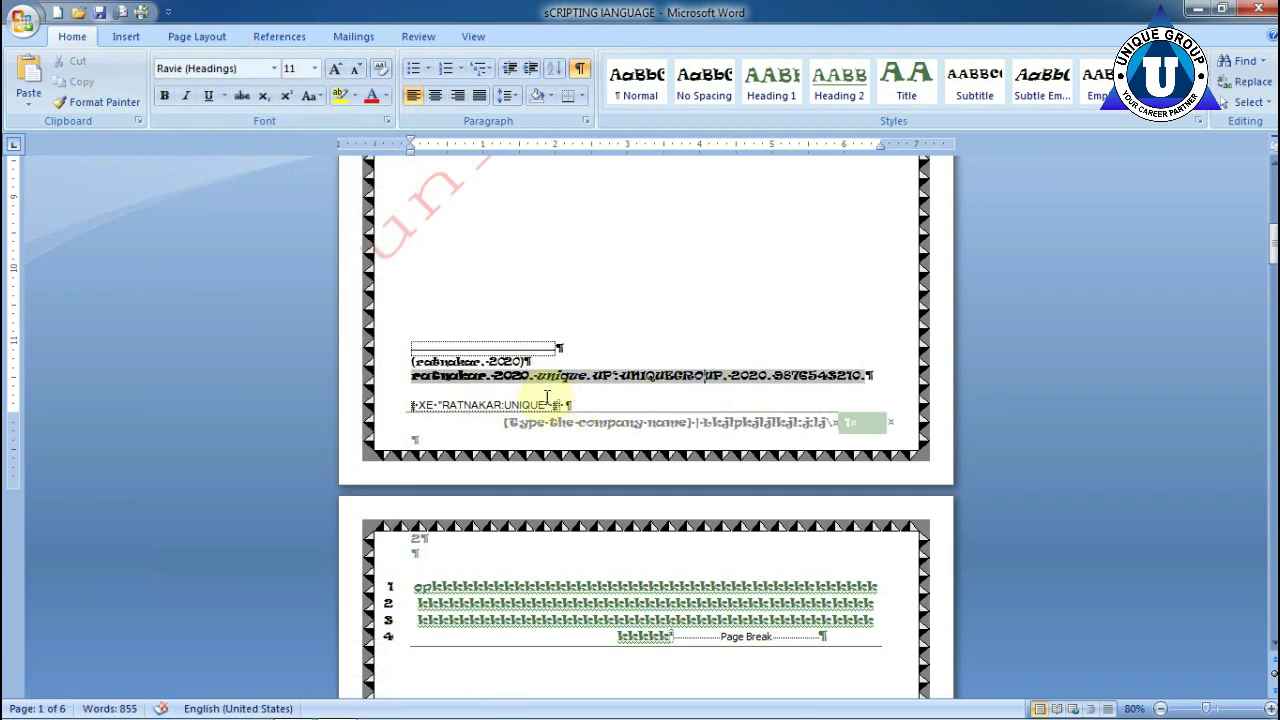
pyautogui.click(285, 36)
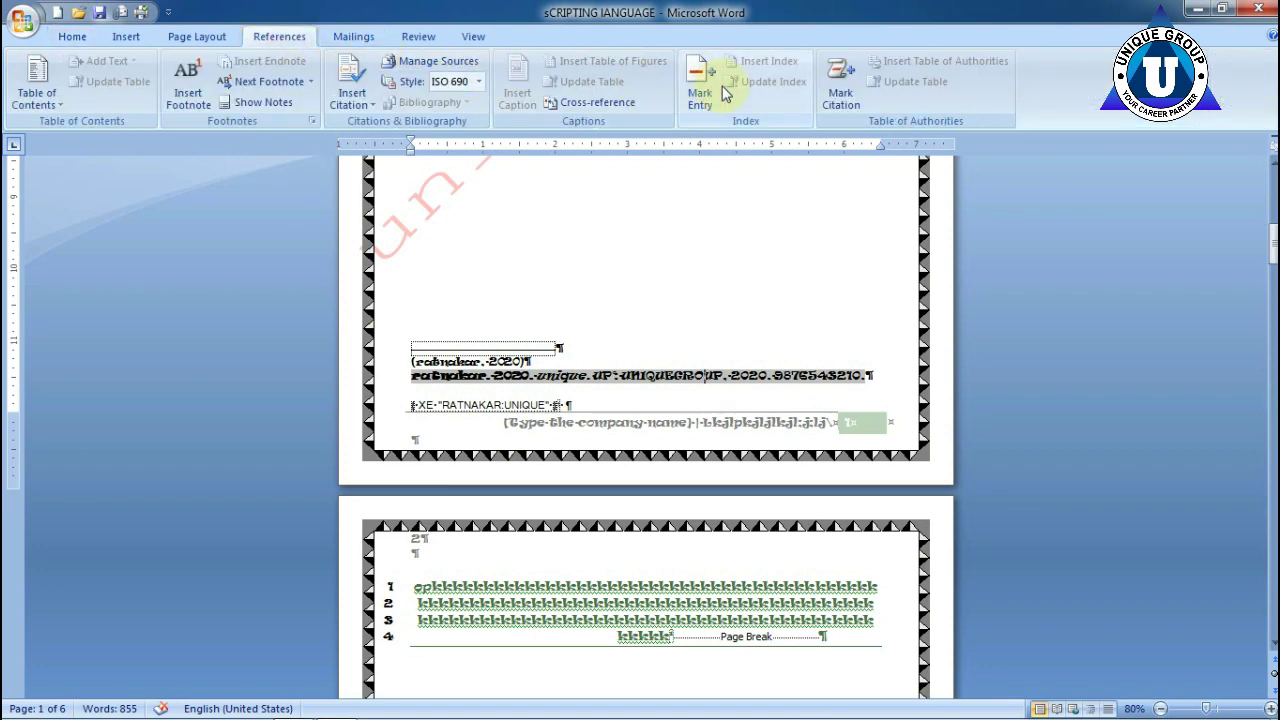
# Look at the Mark Citation dialog, cancel it, and switch to the Mailings tools.
pyautogui.click(840, 85)
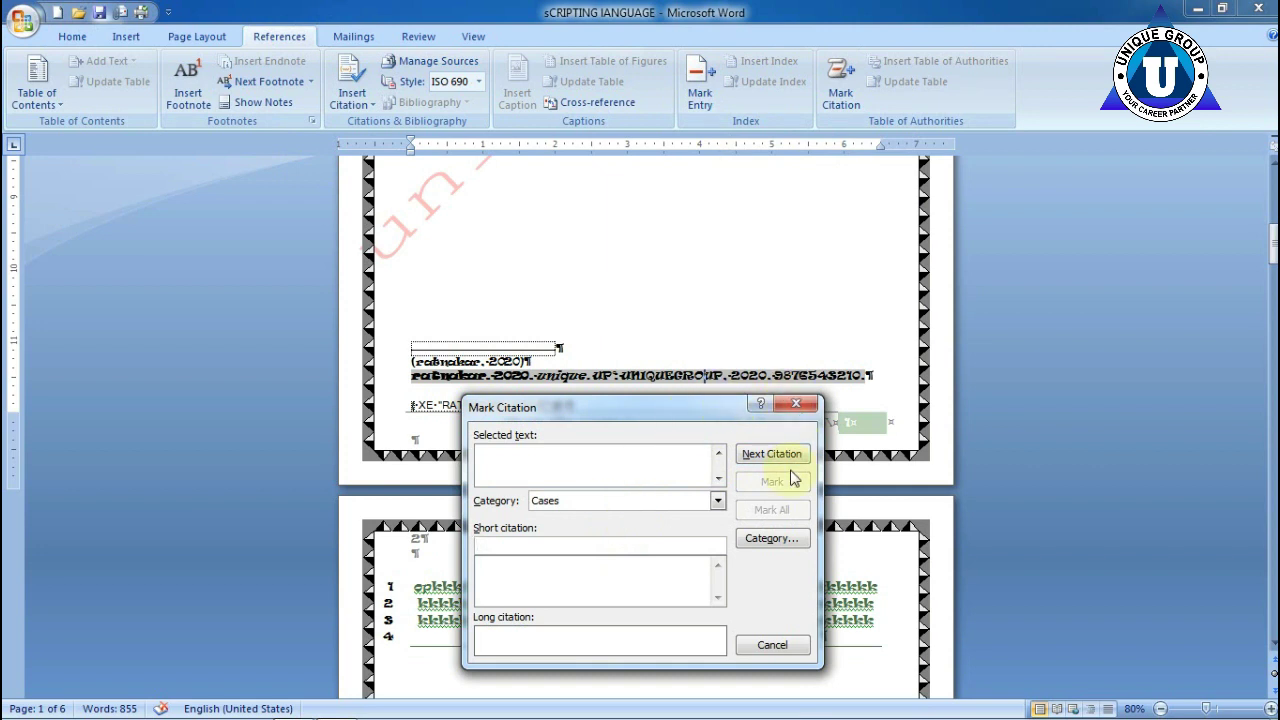
pyautogui.click(796, 404)
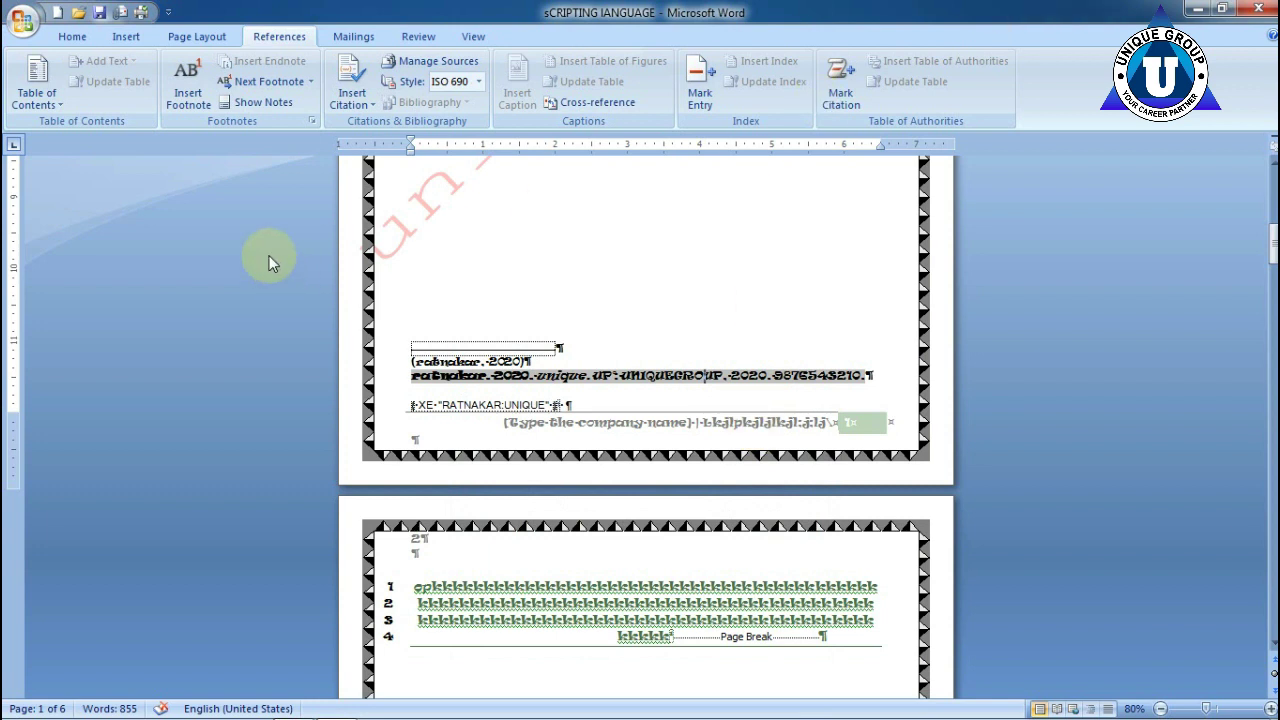
pyautogui.click(351, 38)
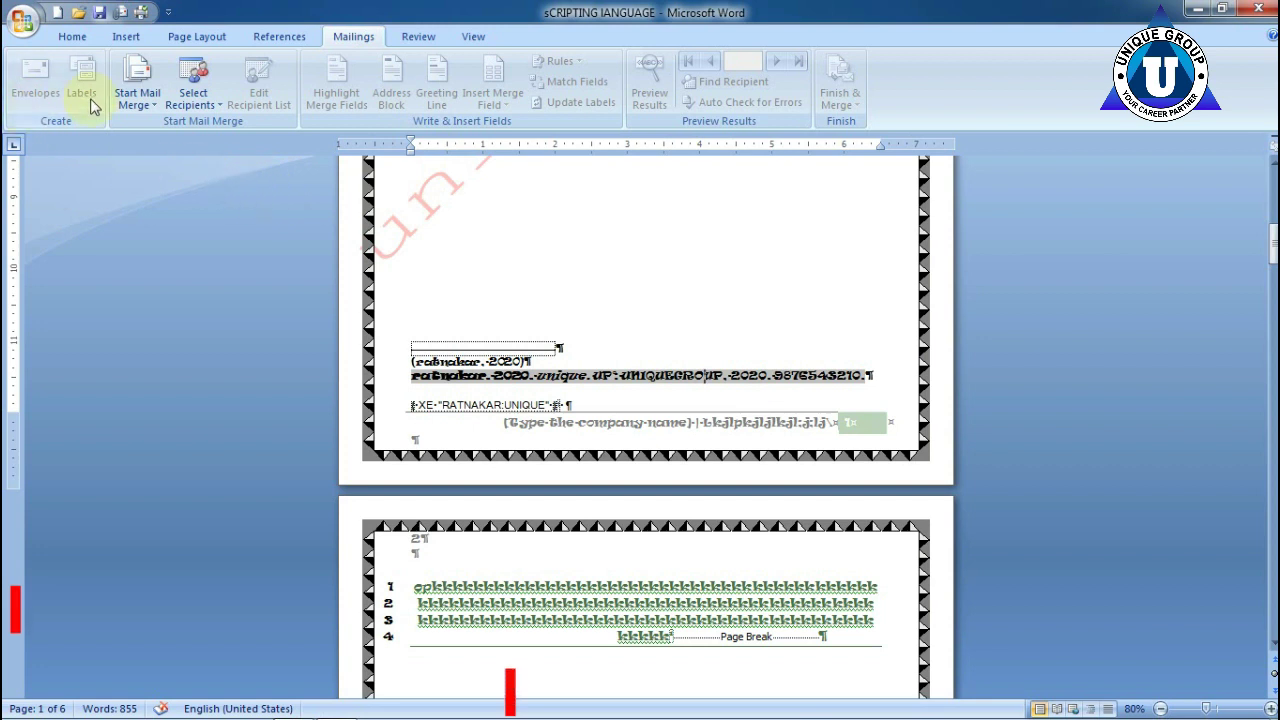
# Start an Envelopes mail merge, keeping Size 10 in Envelope Options.
pyautogui.click(157, 99)
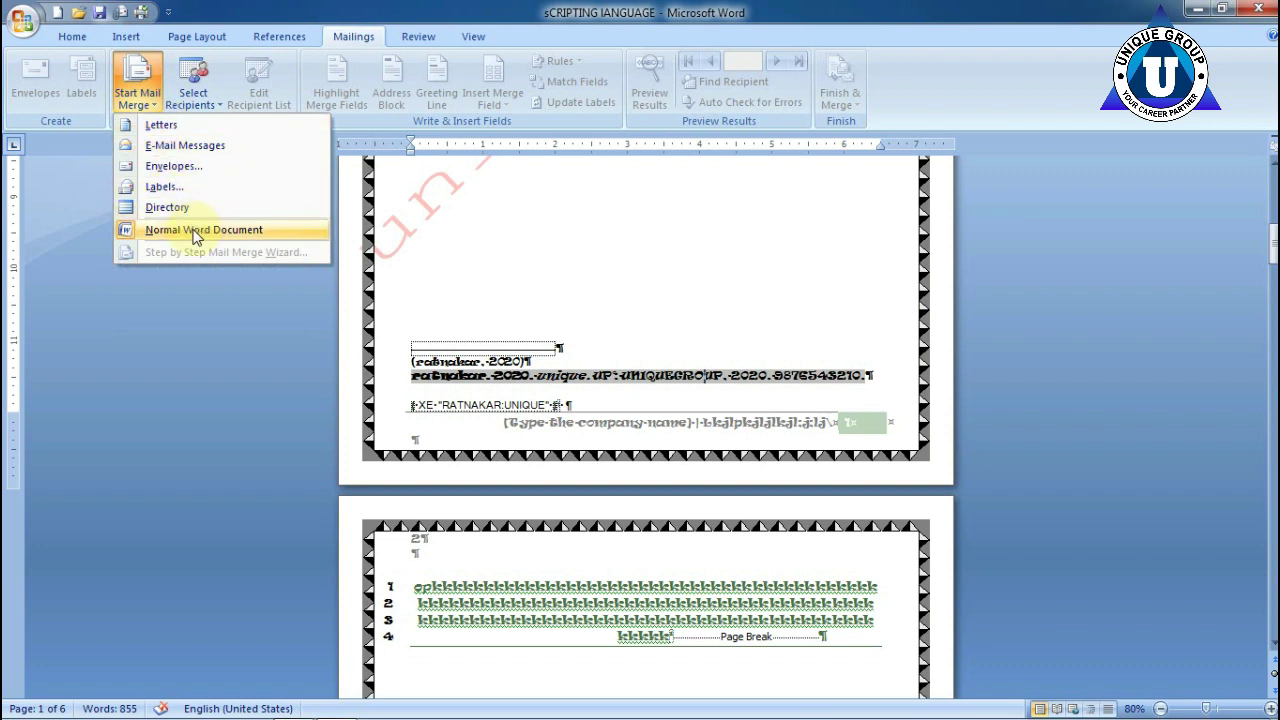
pyautogui.click(187, 167)
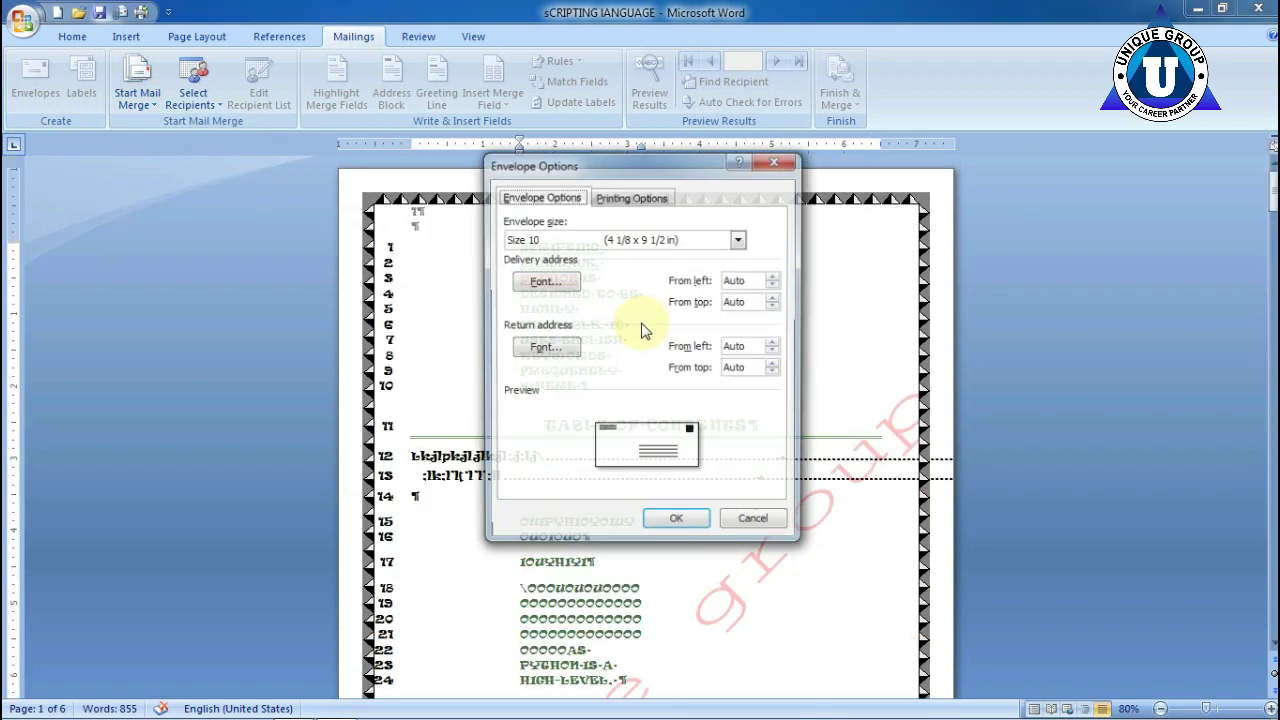
pyautogui.click(698, 517)
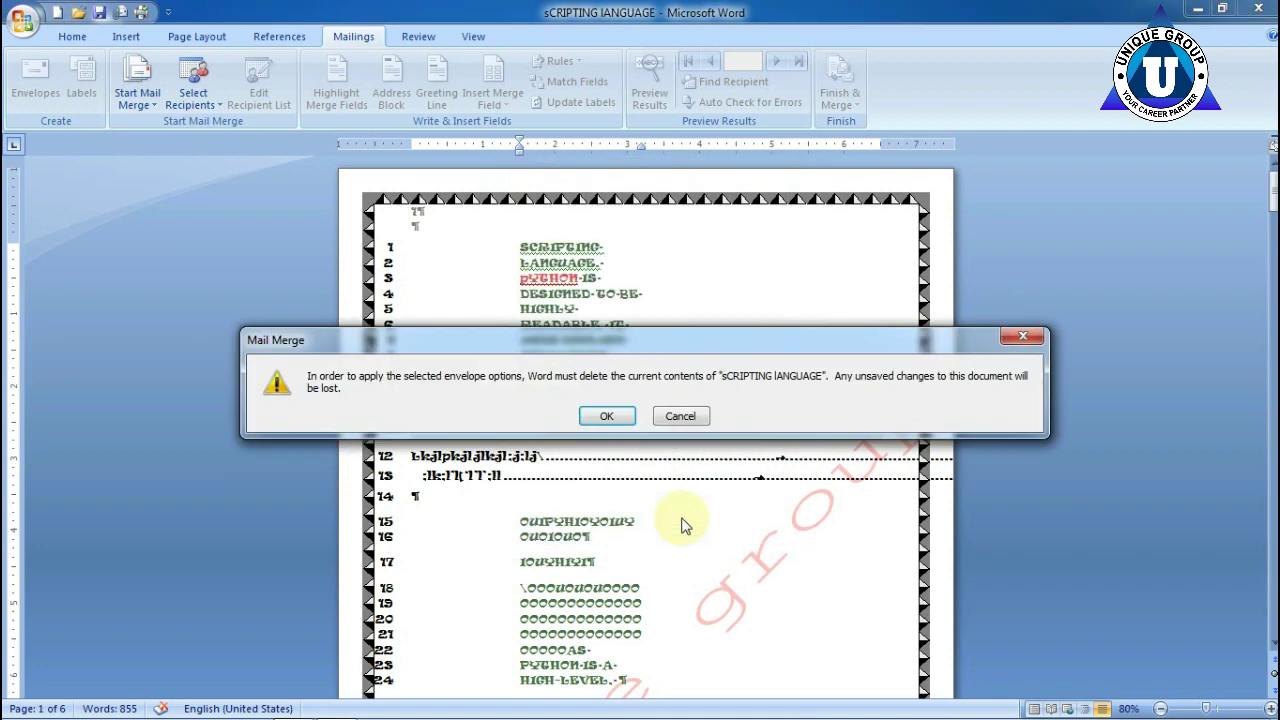
# Accept the envelope replacement and type five short lines: oyhhghh, HGP, JGK[`, UGK, JGK.
pyautogui.click(626, 424)
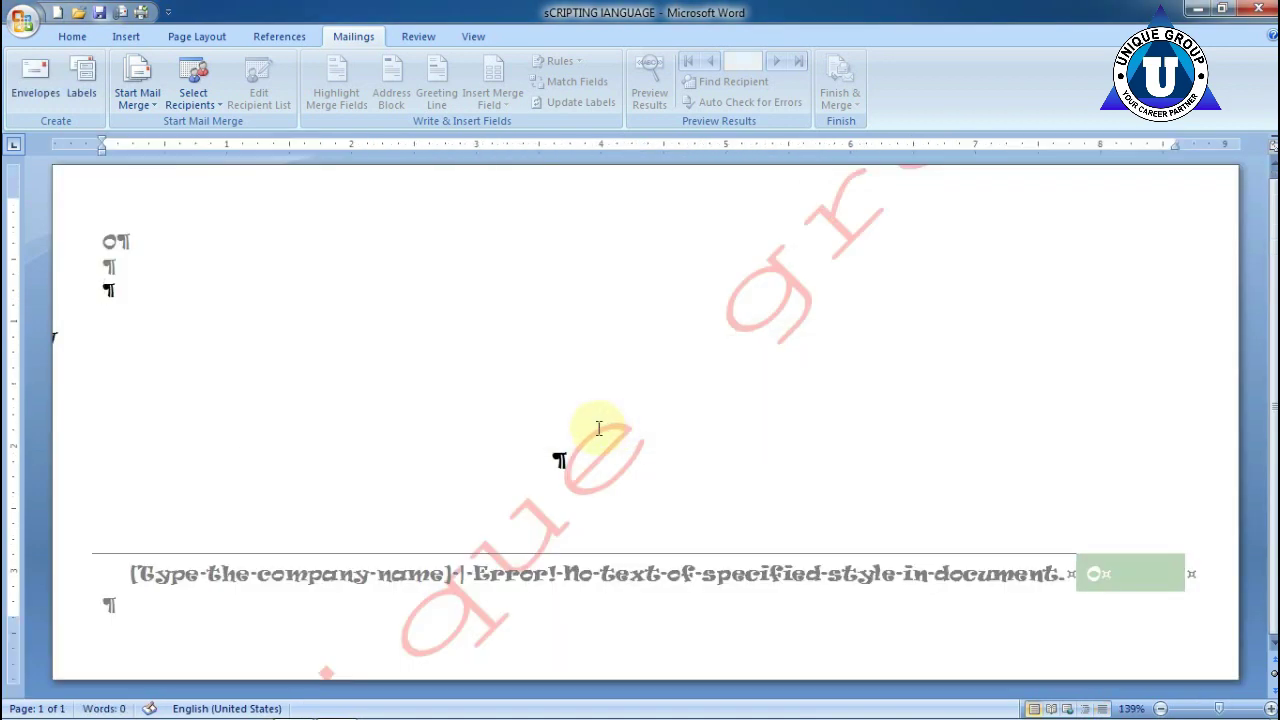
pyautogui.write('oyhhghh')
pyautogui.press('Return')
pyautogui.write('HGP')
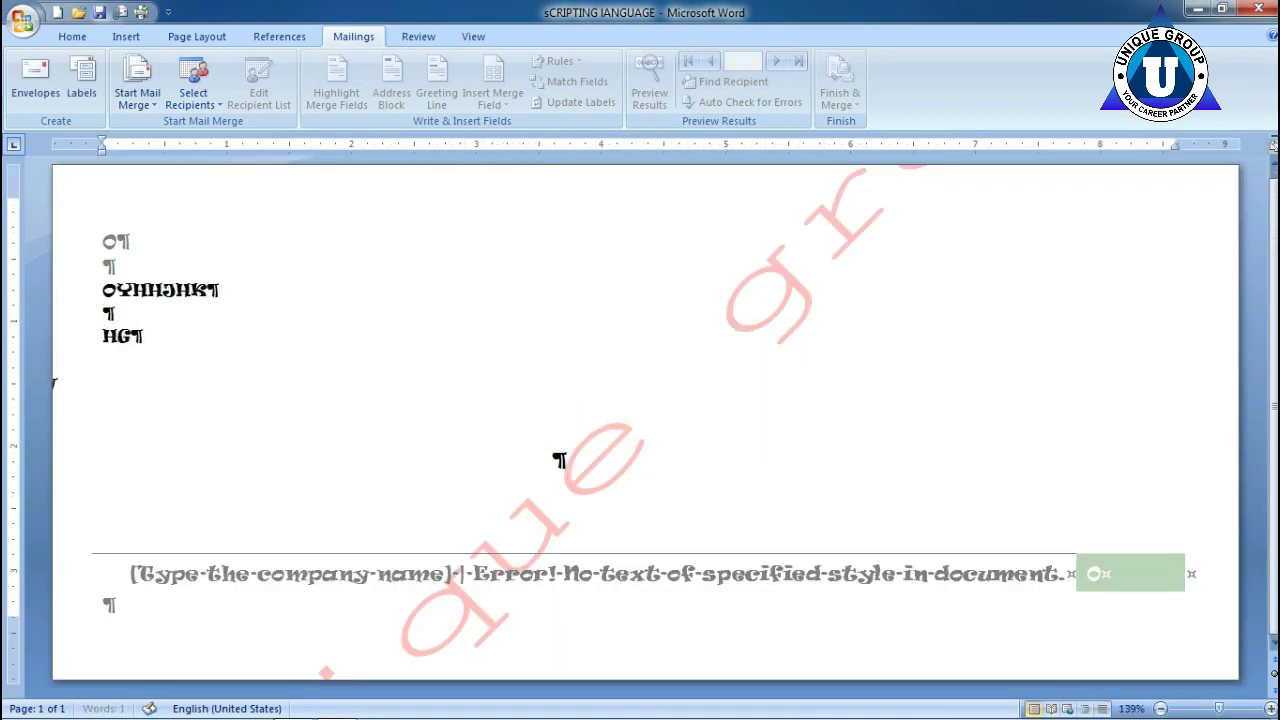
pyautogui.press('Return')
pyautogui.write('JGK[`')
pyautogui.press('Return')
pyautogui.write('UGK')
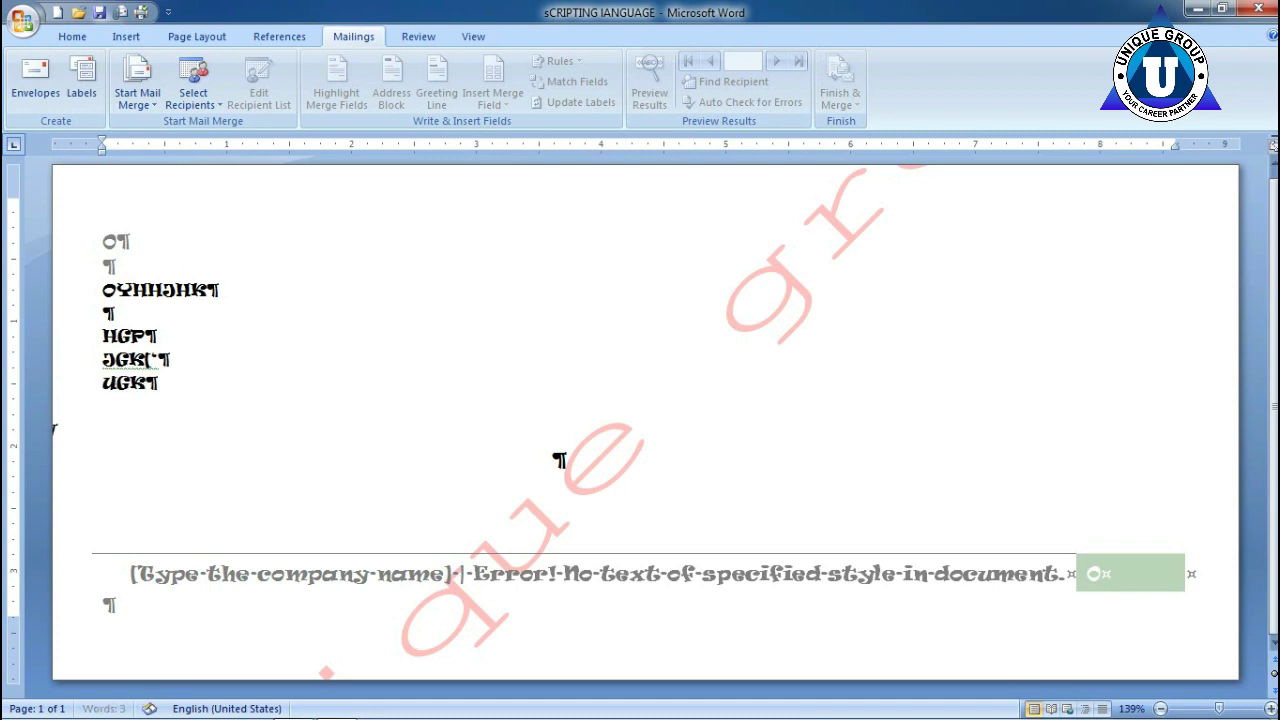
pyautogui.press('Return')
pyautogui.press('Return')
pyautogui.write('JGK')
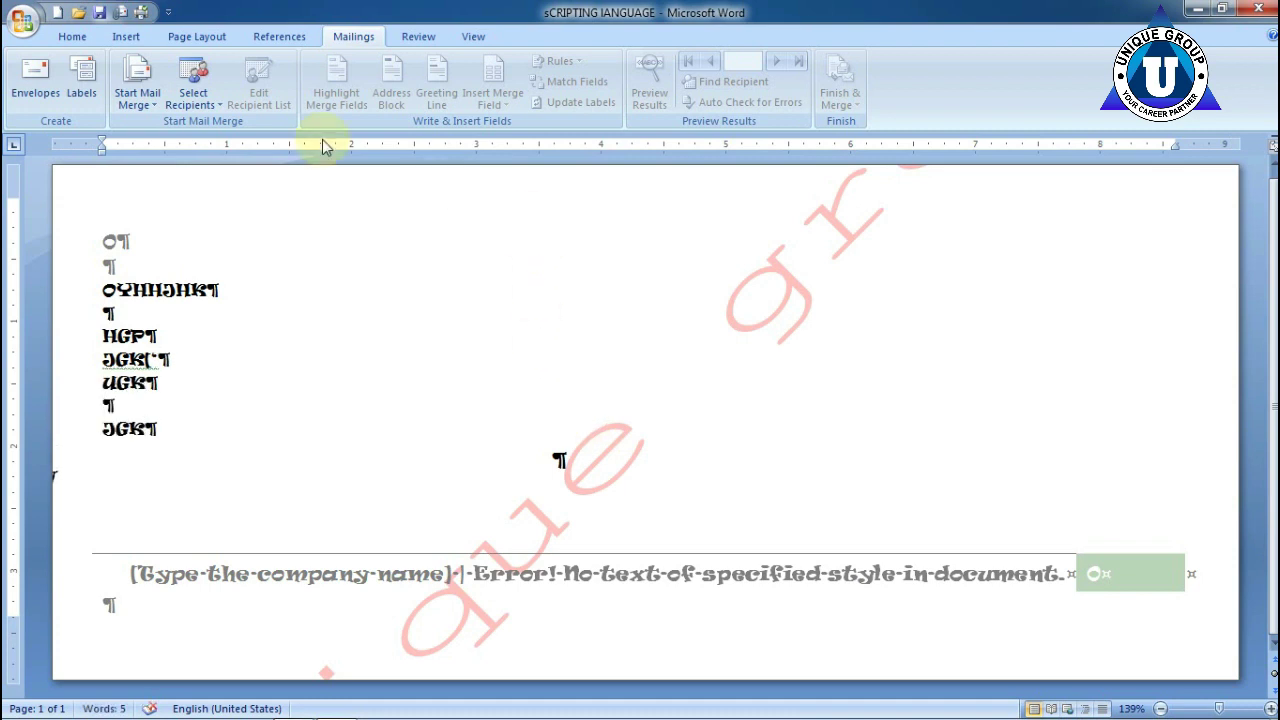
# Switch the merge type to E-Mail Messages, then back to Letters.
pyautogui.click(137, 90)
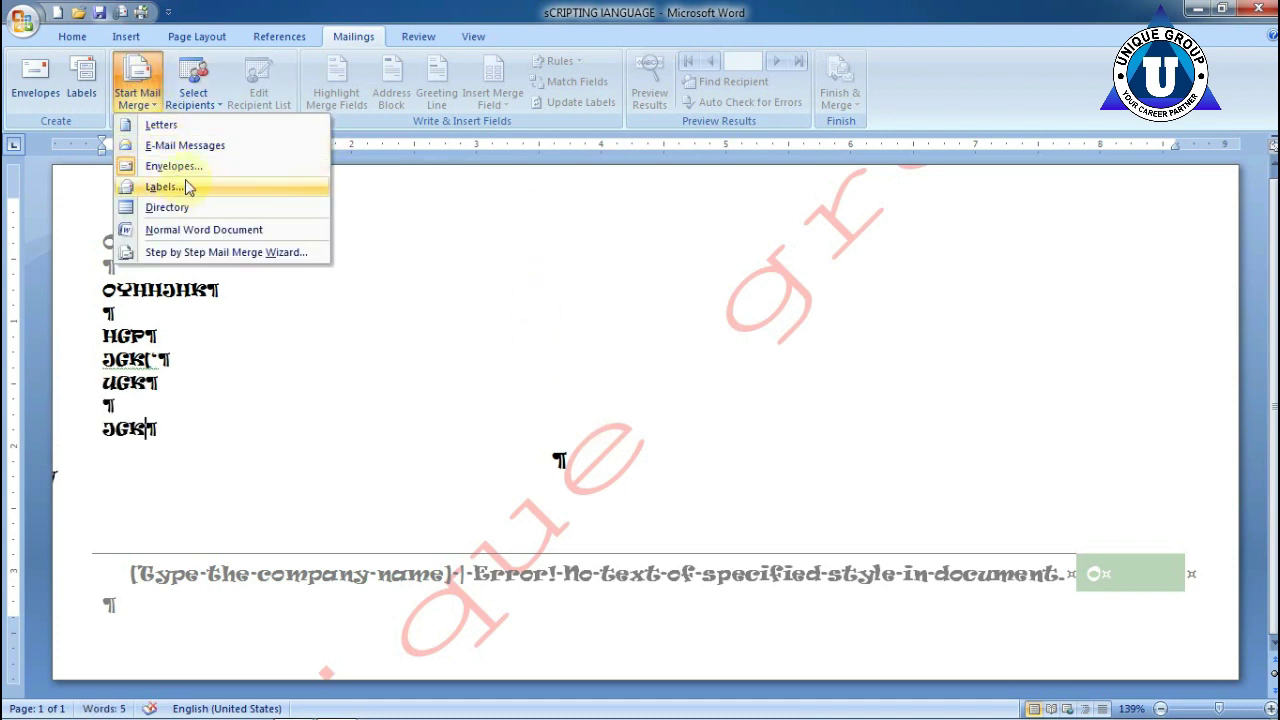
pyautogui.click(198, 145)
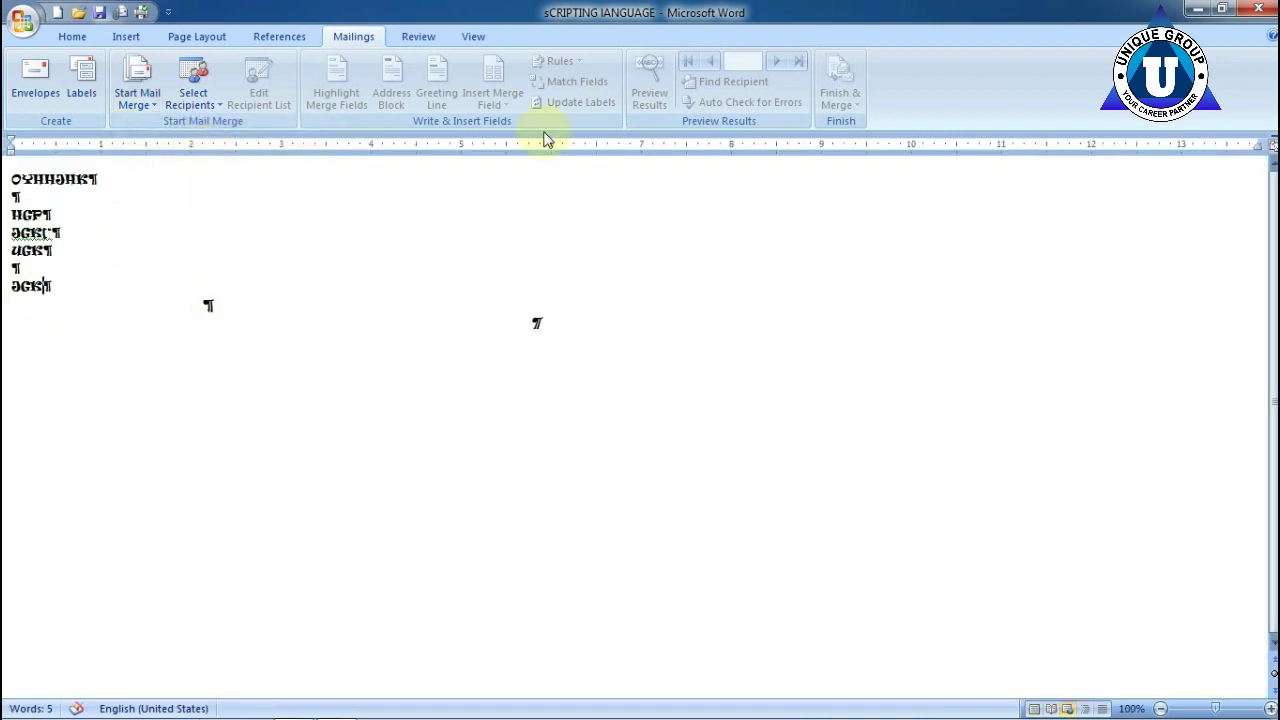
pyautogui.click(140, 90)
pyautogui.click(186, 125)
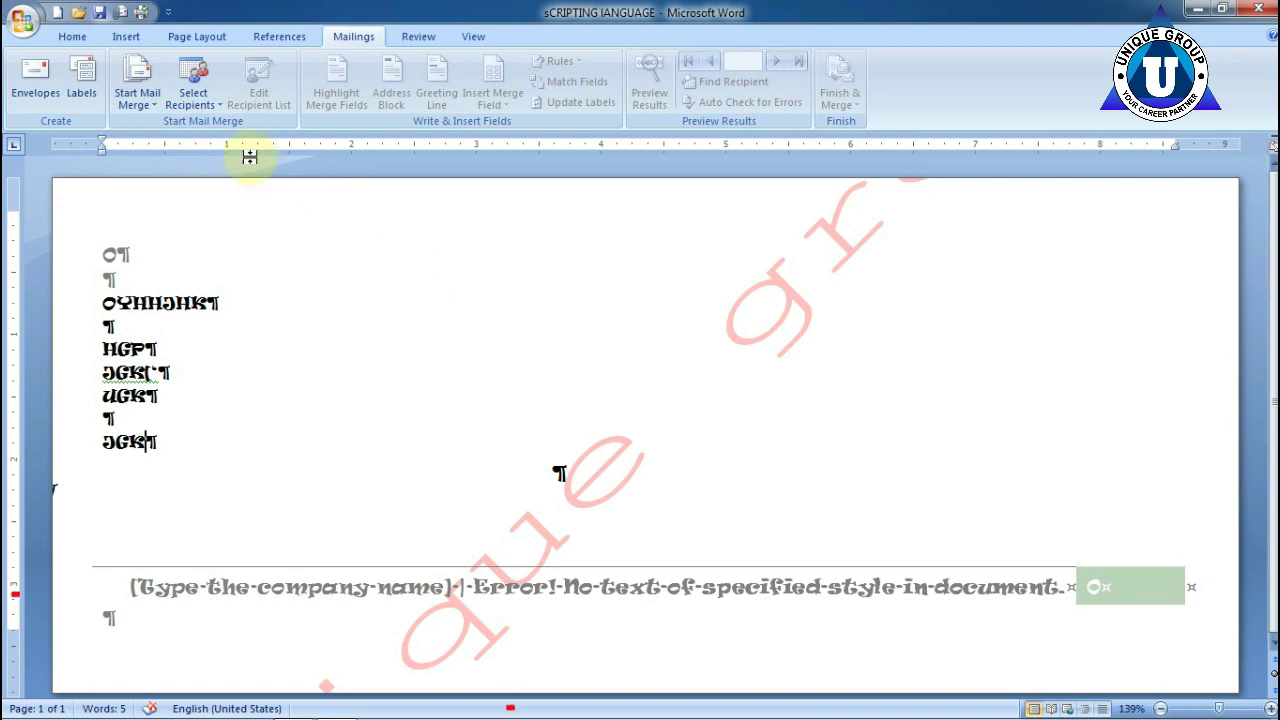
# Open a new address list via Type New List and delete its empty recipient entry.
pyautogui.click(193, 88)
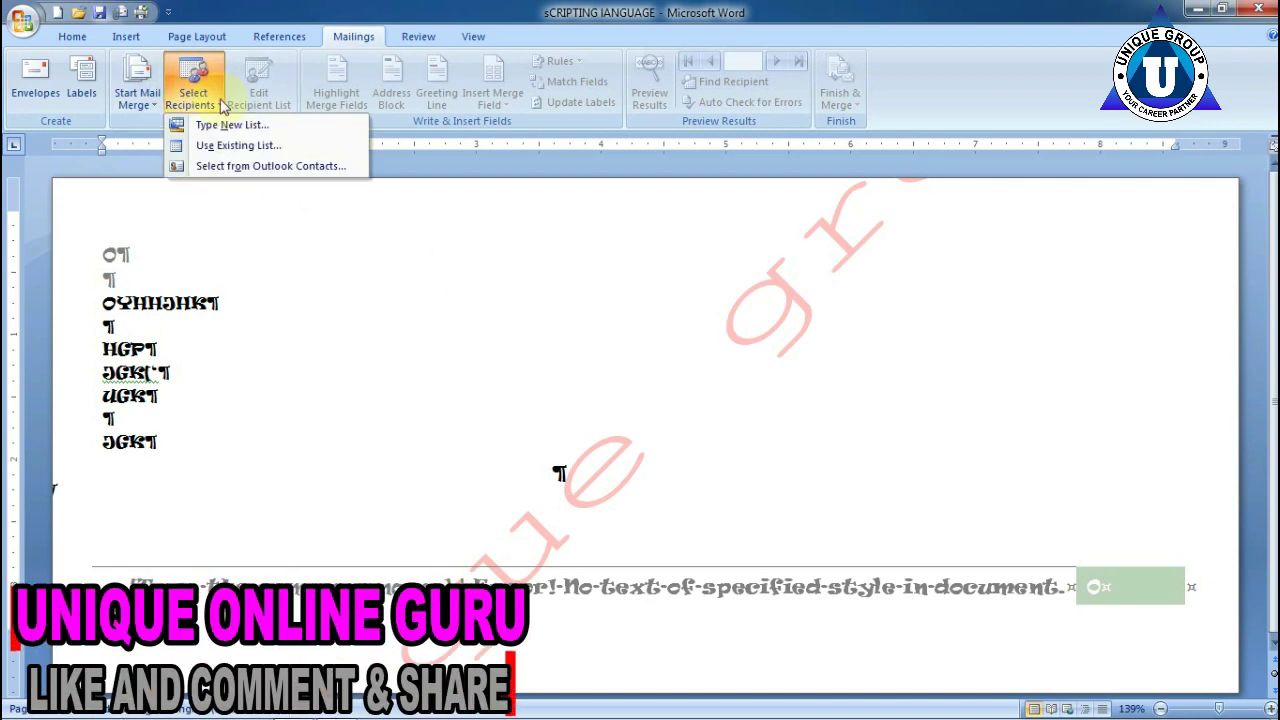
pyautogui.click(255, 127)
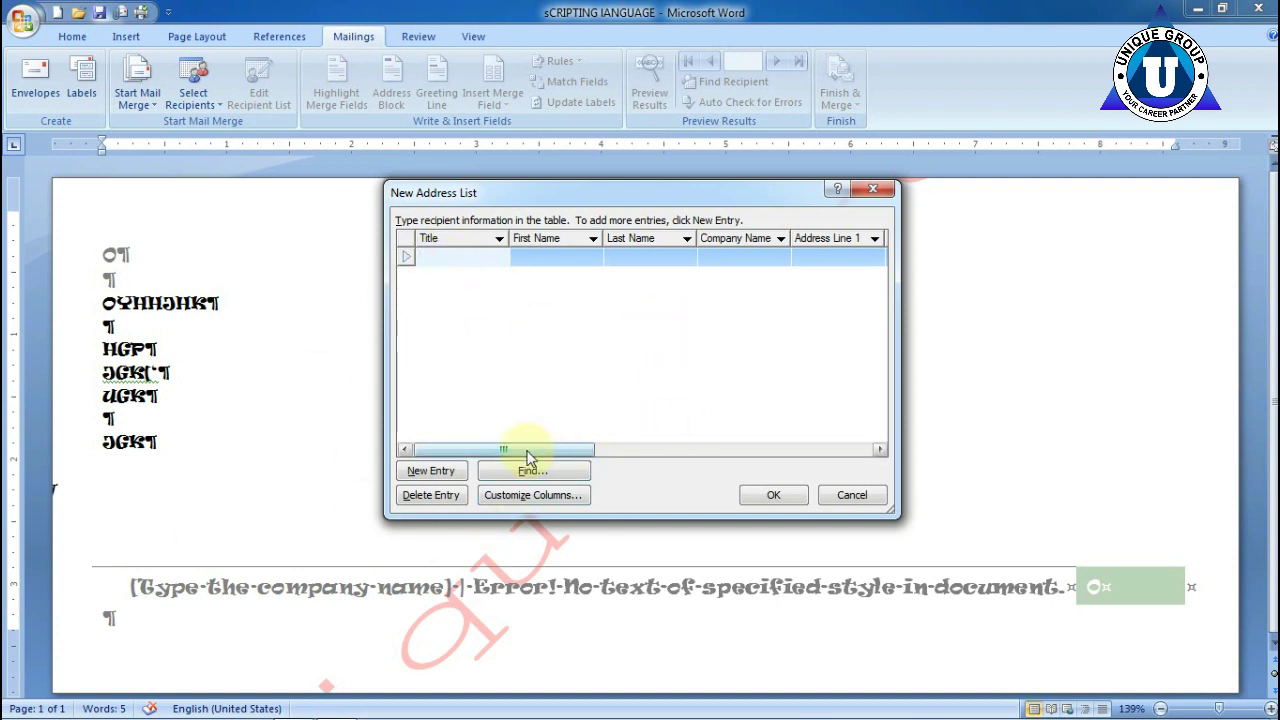
pyautogui.moveTo(526, 449)
pyautogui.mouseDown()
pyautogui.moveTo(613, 456)
pyautogui.moveTo(388, 456)
pyautogui.mouseUp()
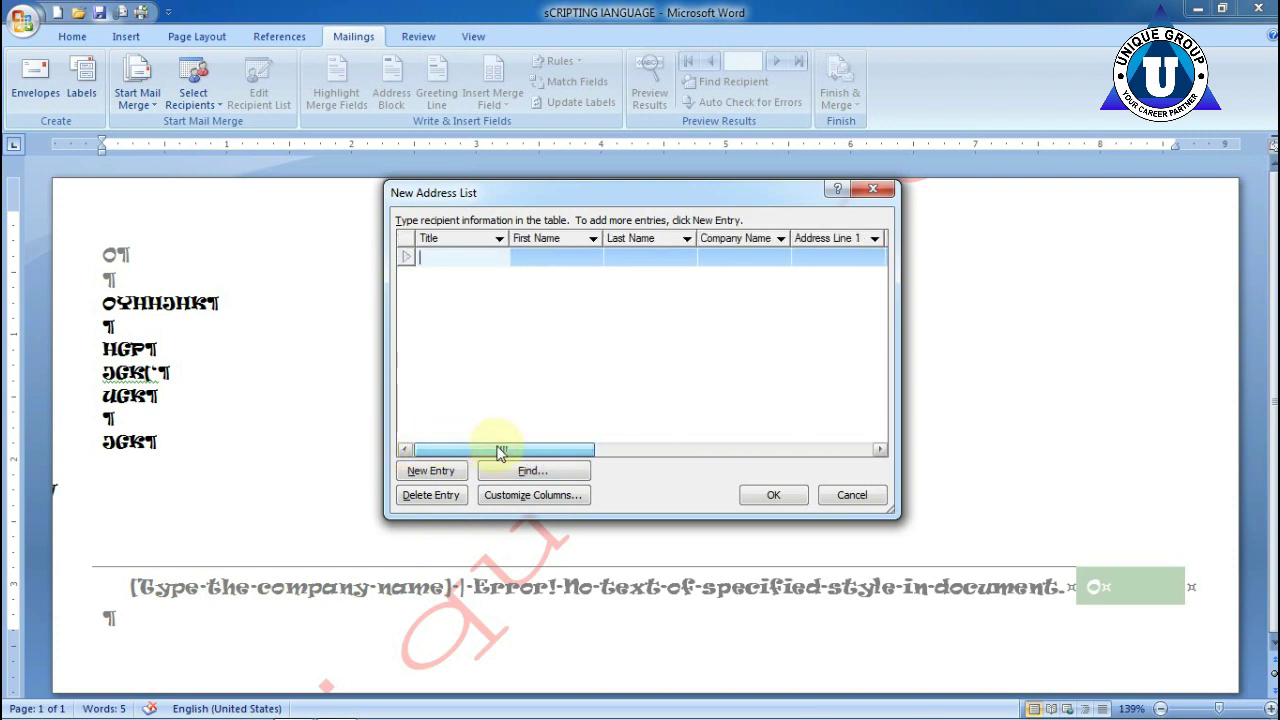
pyautogui.moveTo(500, 451); pyautogui.dragTo(780, 458)
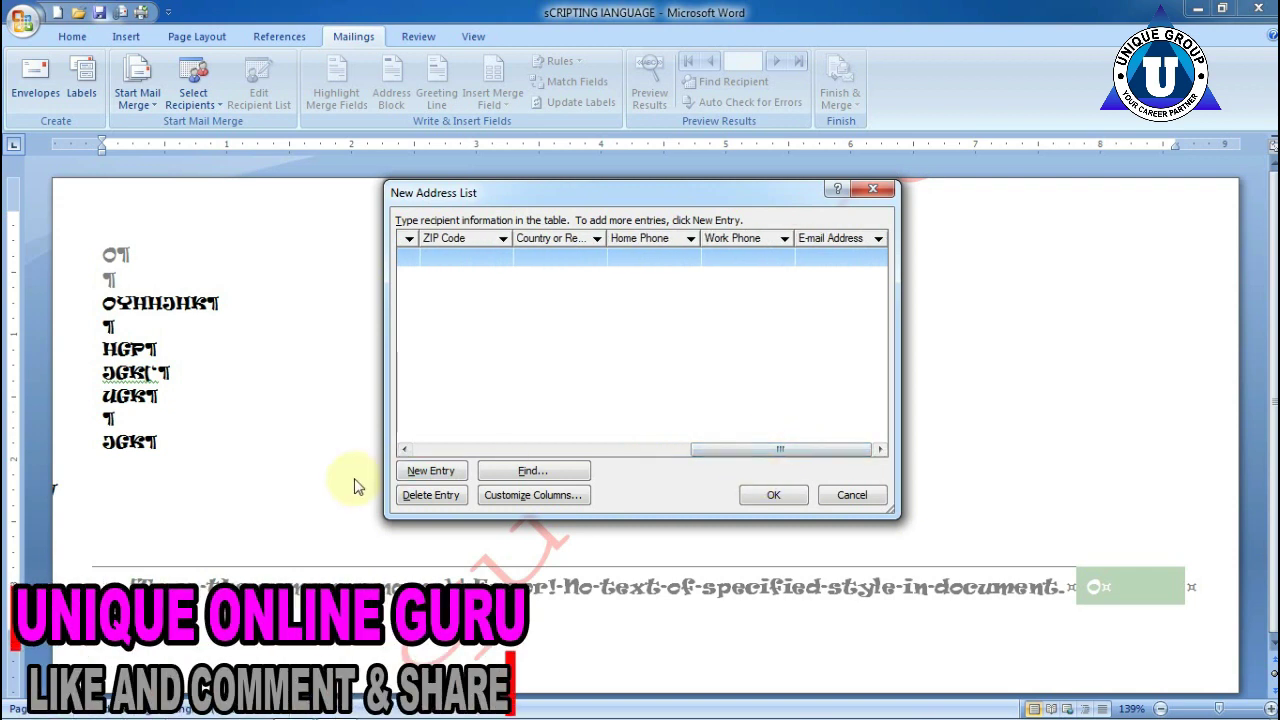
pyautogui.click(431, 494)
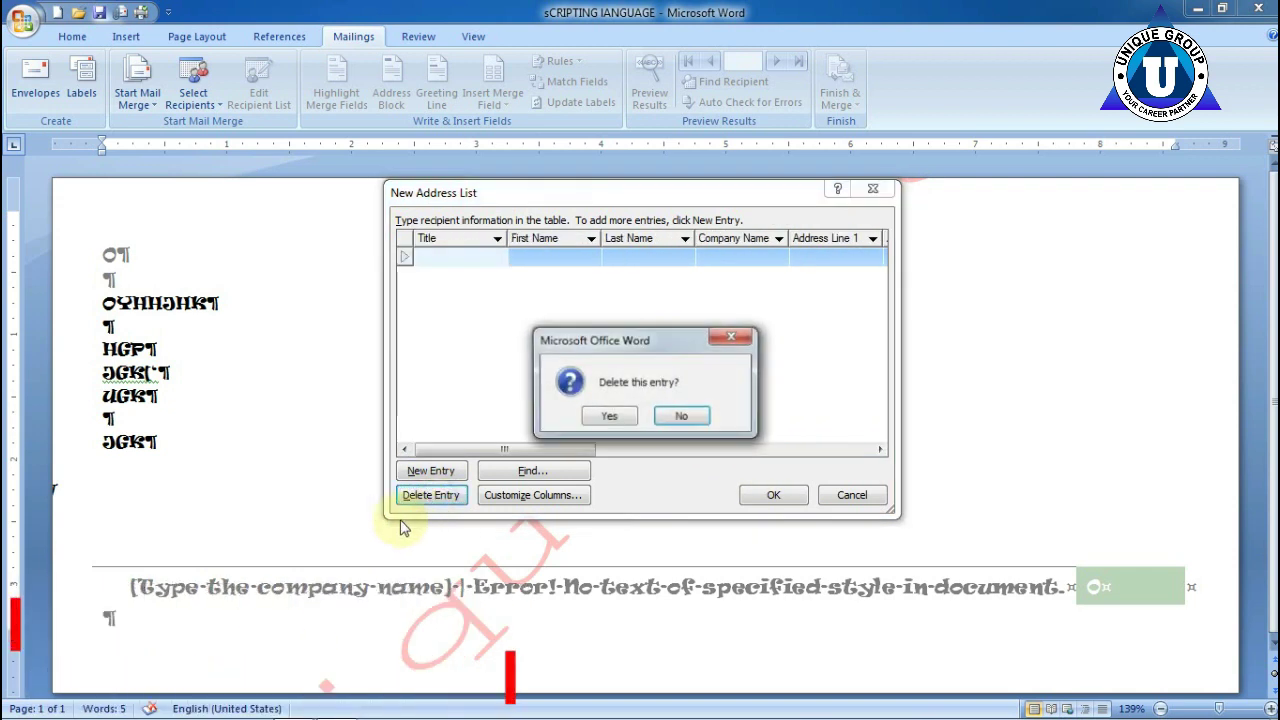
pyautogui.click(612, 418)
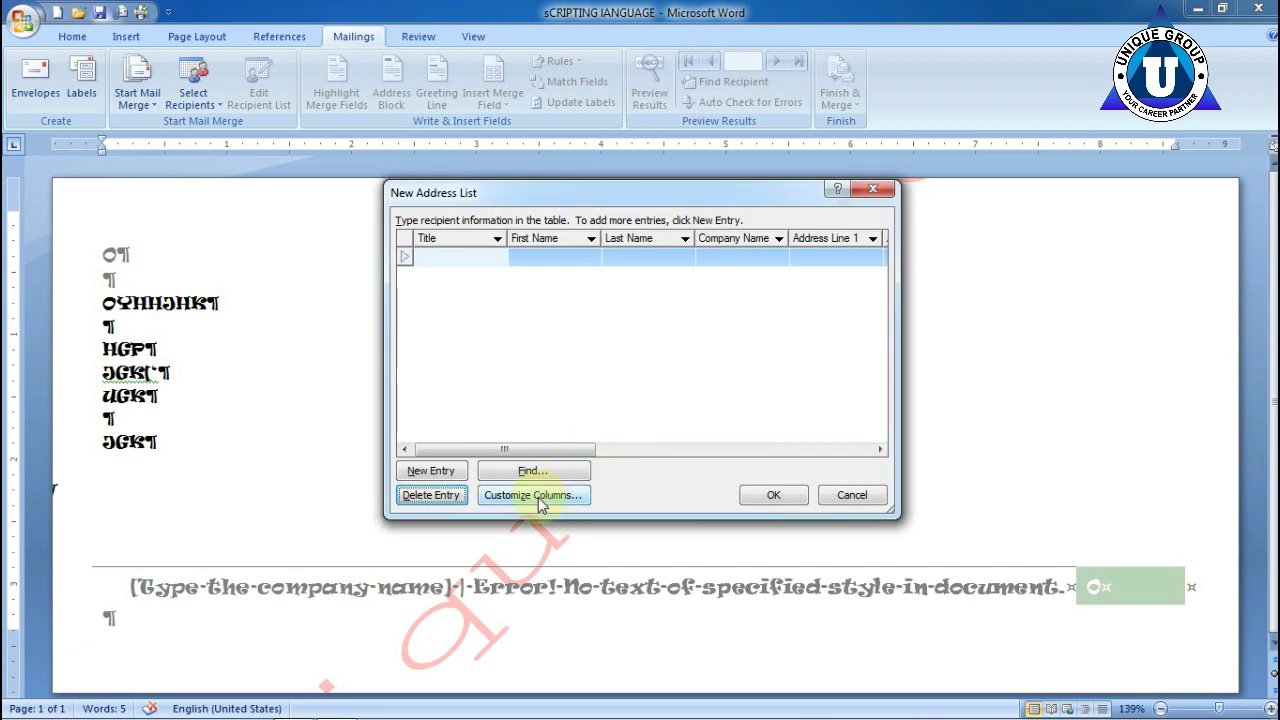
# Delete the Last Name, Address Line 2 and Country or Region fields from the recipient columns.
pyautogui.click(540, 497)
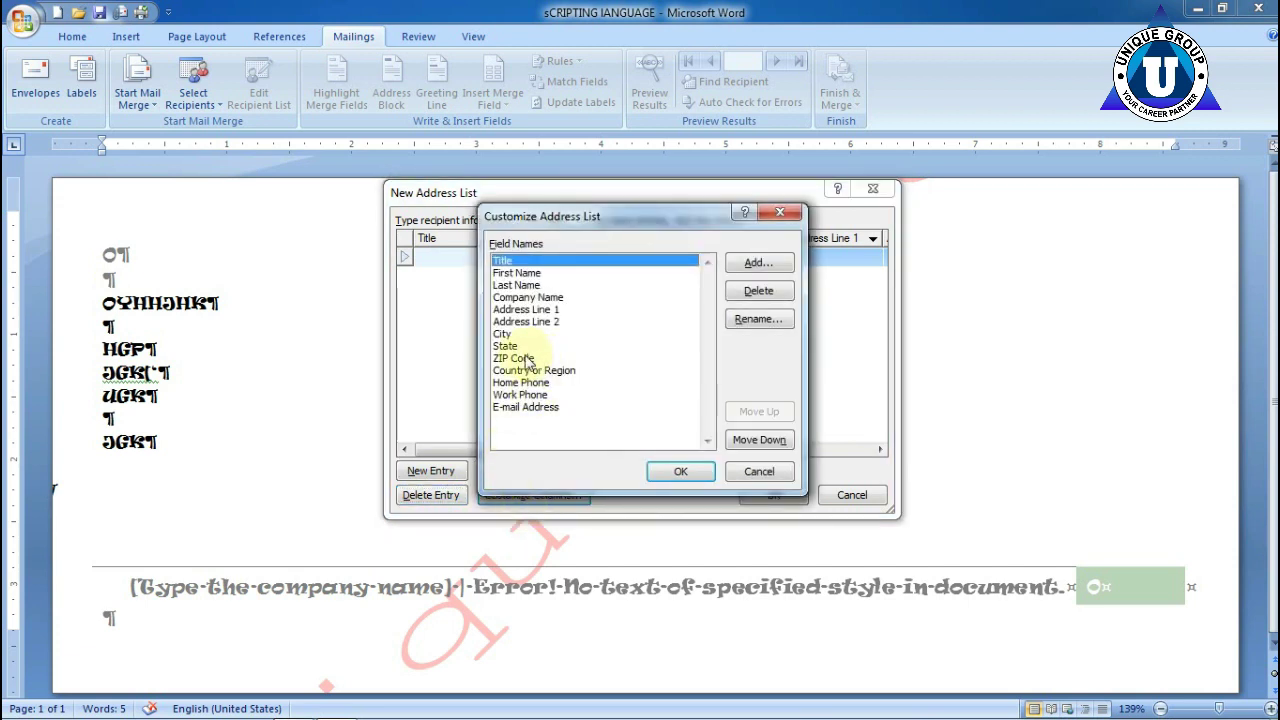
pyautogui.click(516, 273)
pyautogui.click(516, 285)
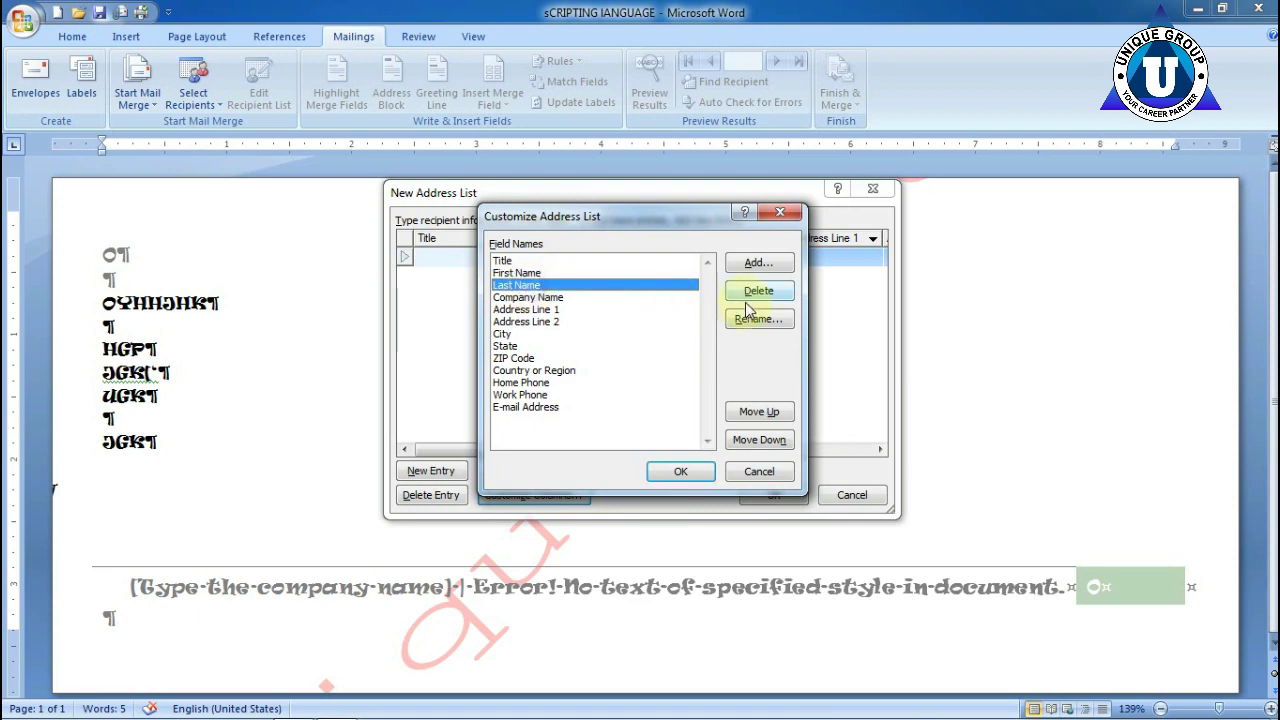
pyautogui.click(758, 290)
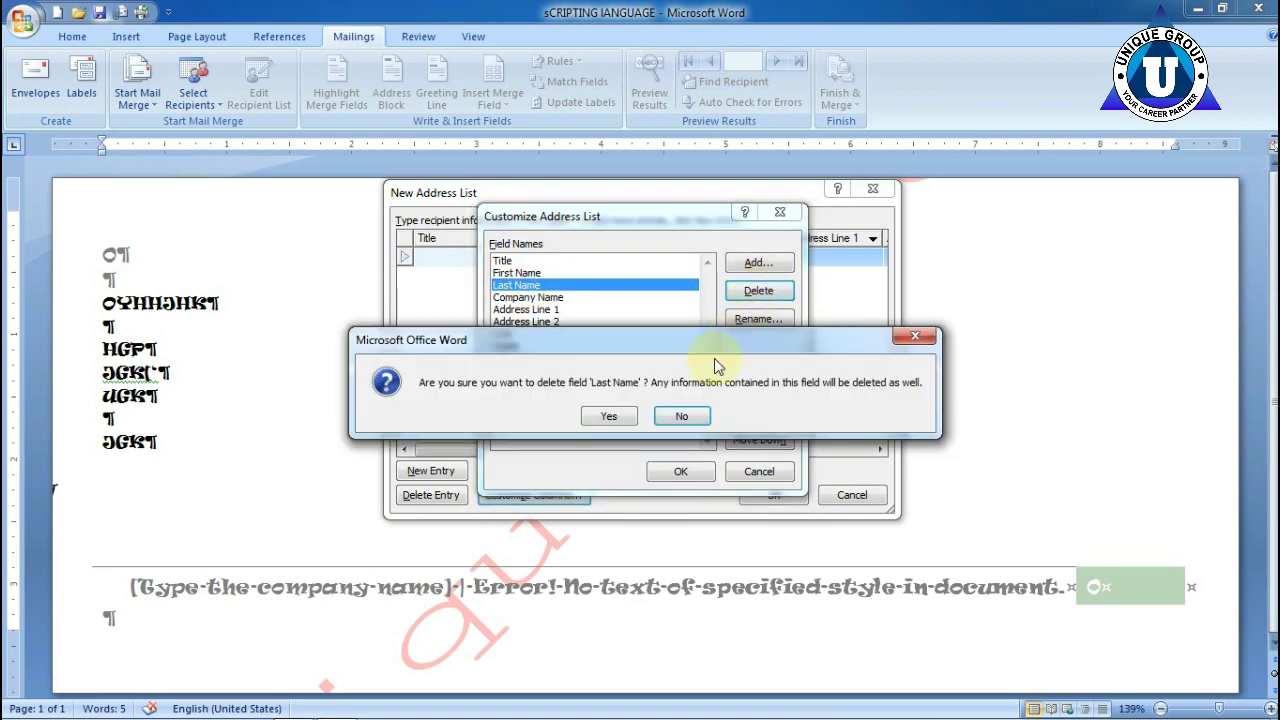
pyautogui.click(592, 408)
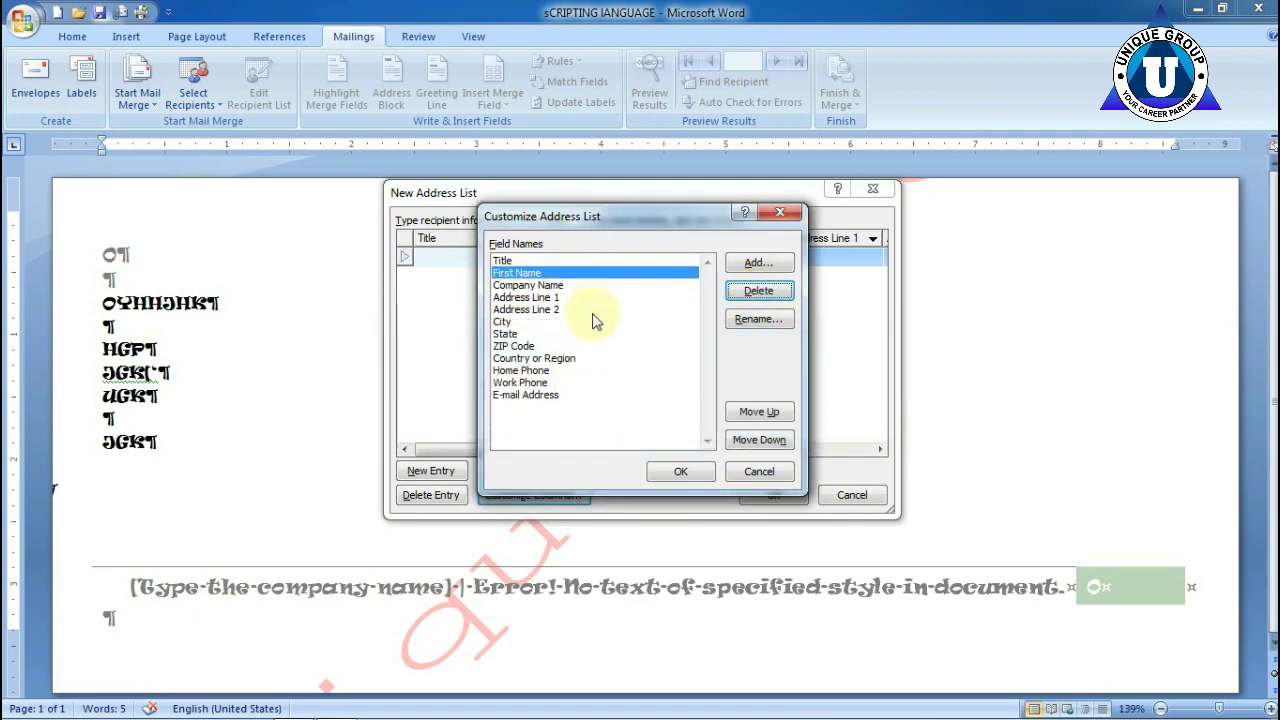
pyautogui.click(560, 309)
pyautogui.click(758, 290)
pyautogui.click(610, 416)
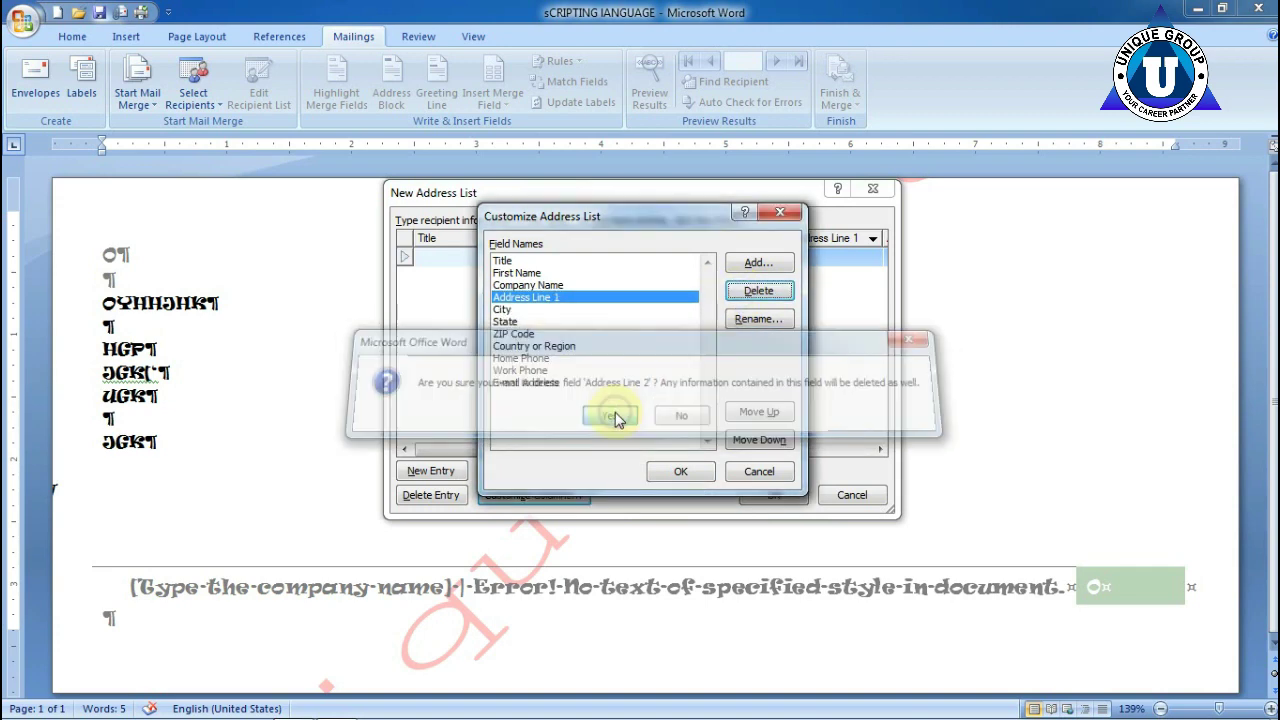
pyautogui.click(538, 346)
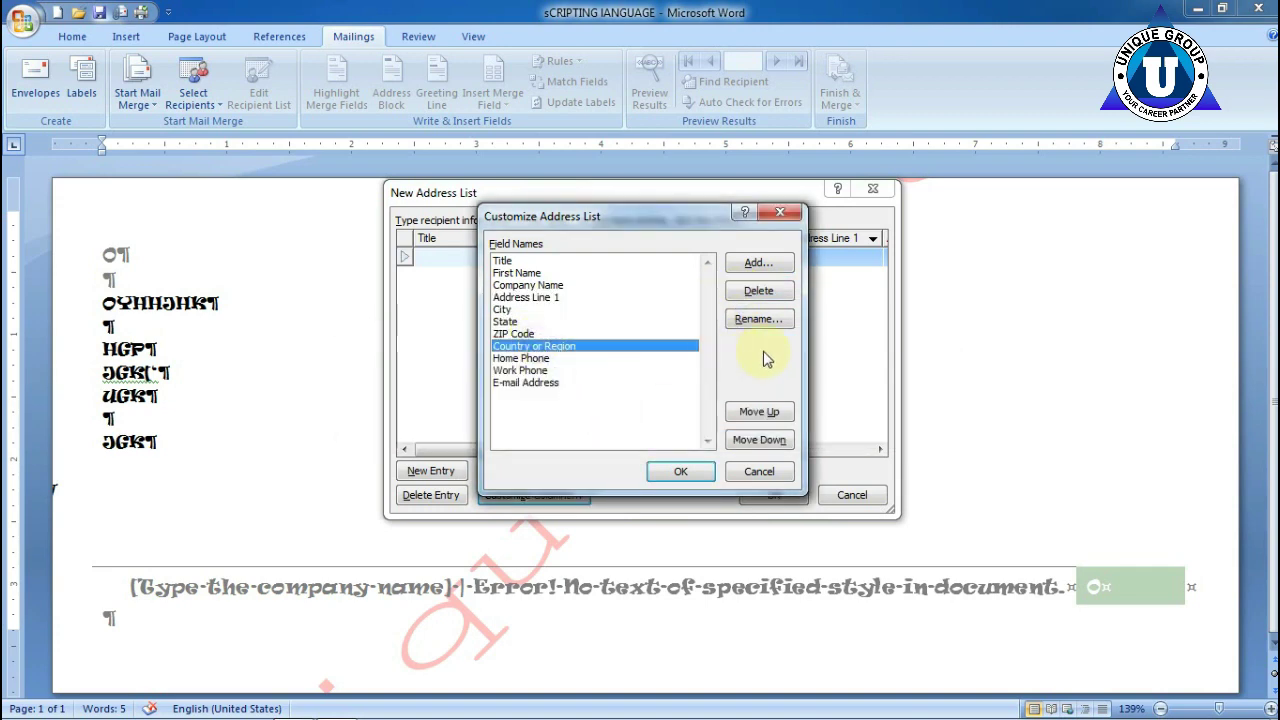
pyautogui.click(758, 290)
pyautogui.click(621, 418)
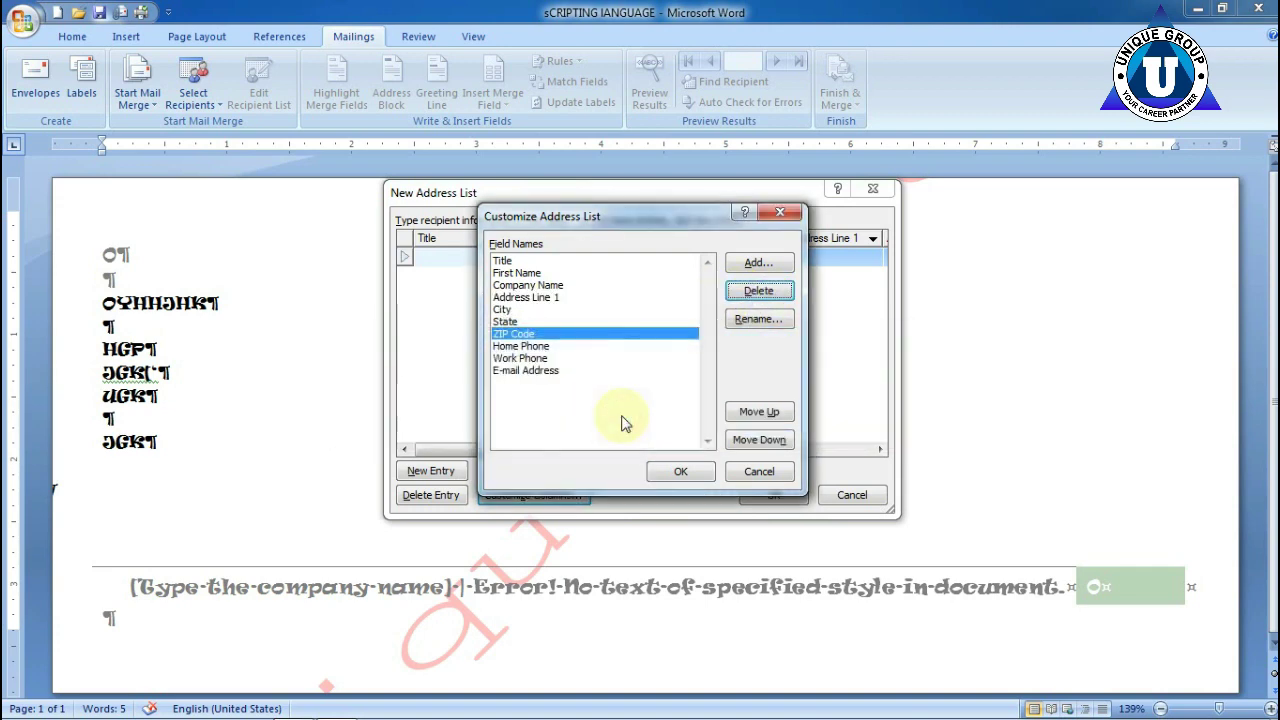
# Delete the Work Phone and Home Phone fields and apply the trimmed field list.
pyautogui.click(538, 358)
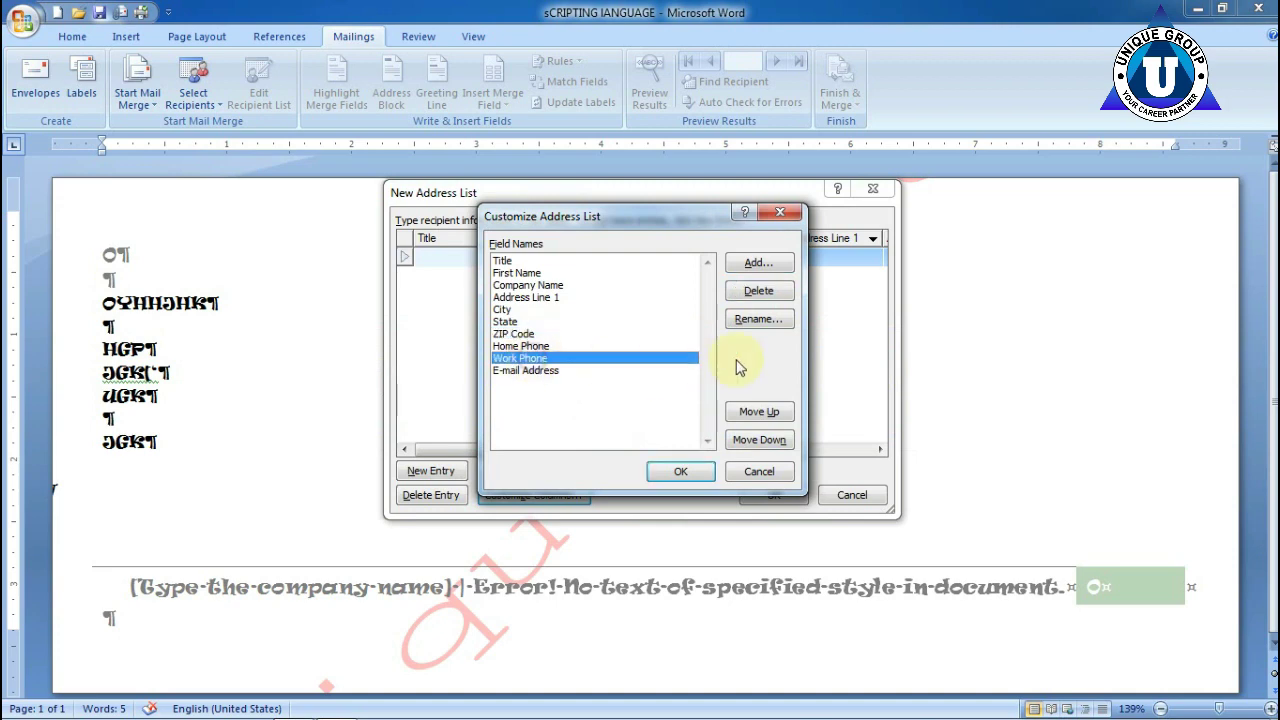
pyautogui.click(758, 290)
pyautogui.click(625, 420)
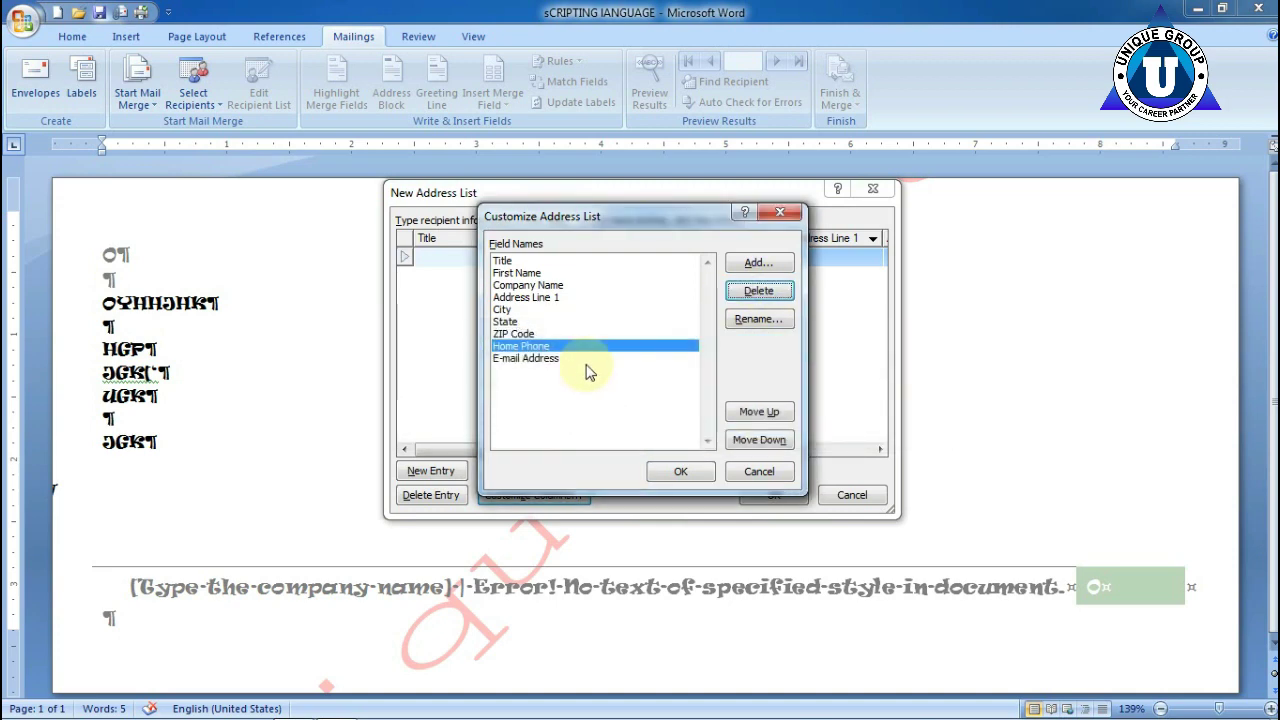
pyautogui.click(582, 358)
pyautogui.click(558, 348)
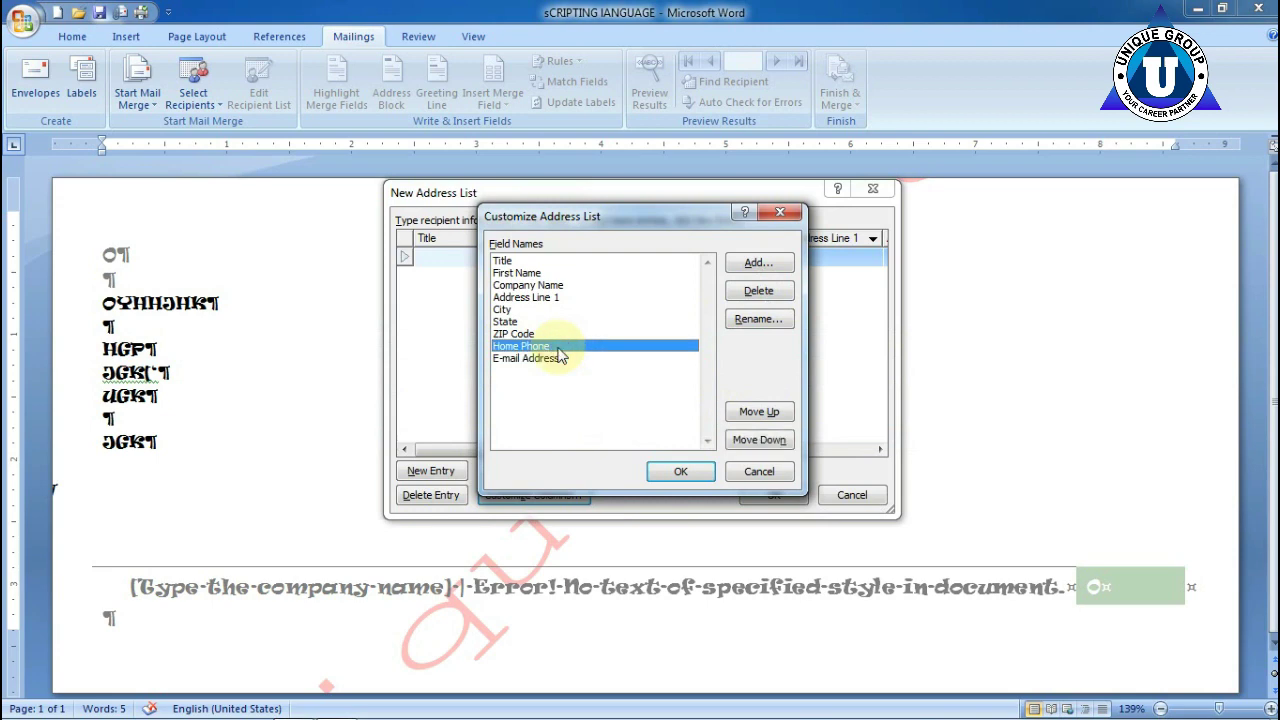
pyautogui.click(758, 290)
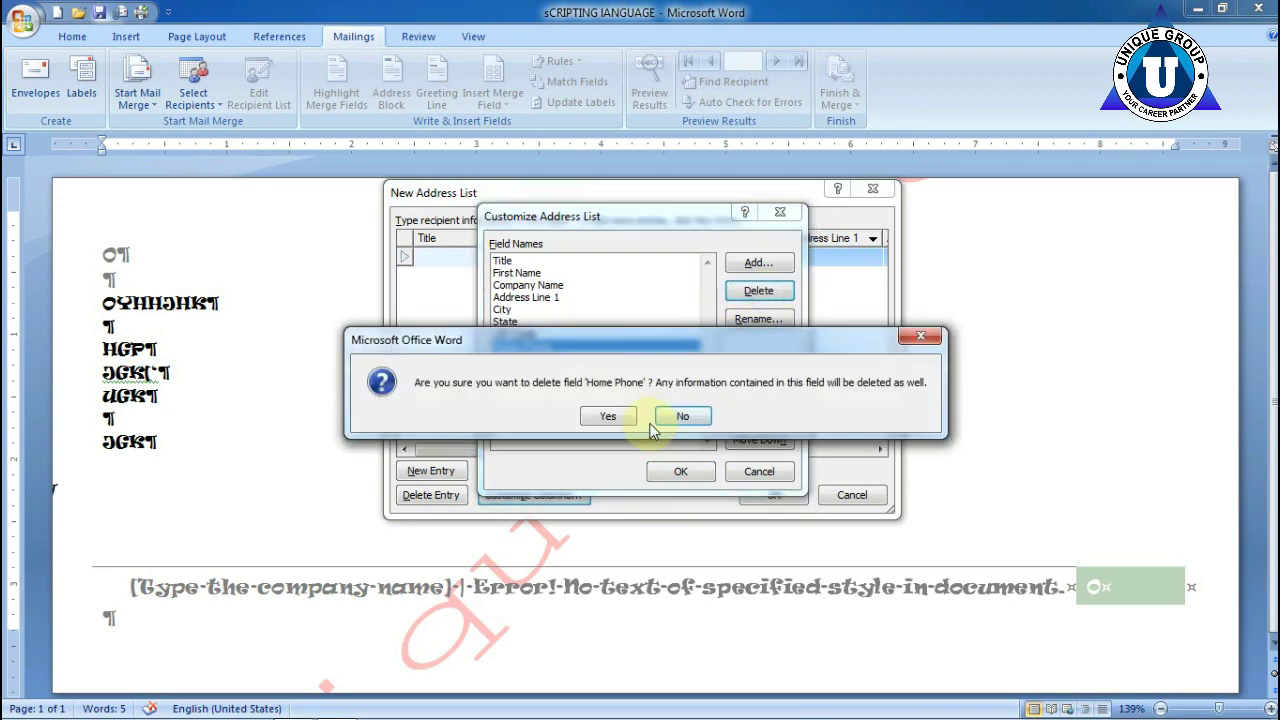
pyautogui.click(609, 416)
pyautogui.click(680, 471)
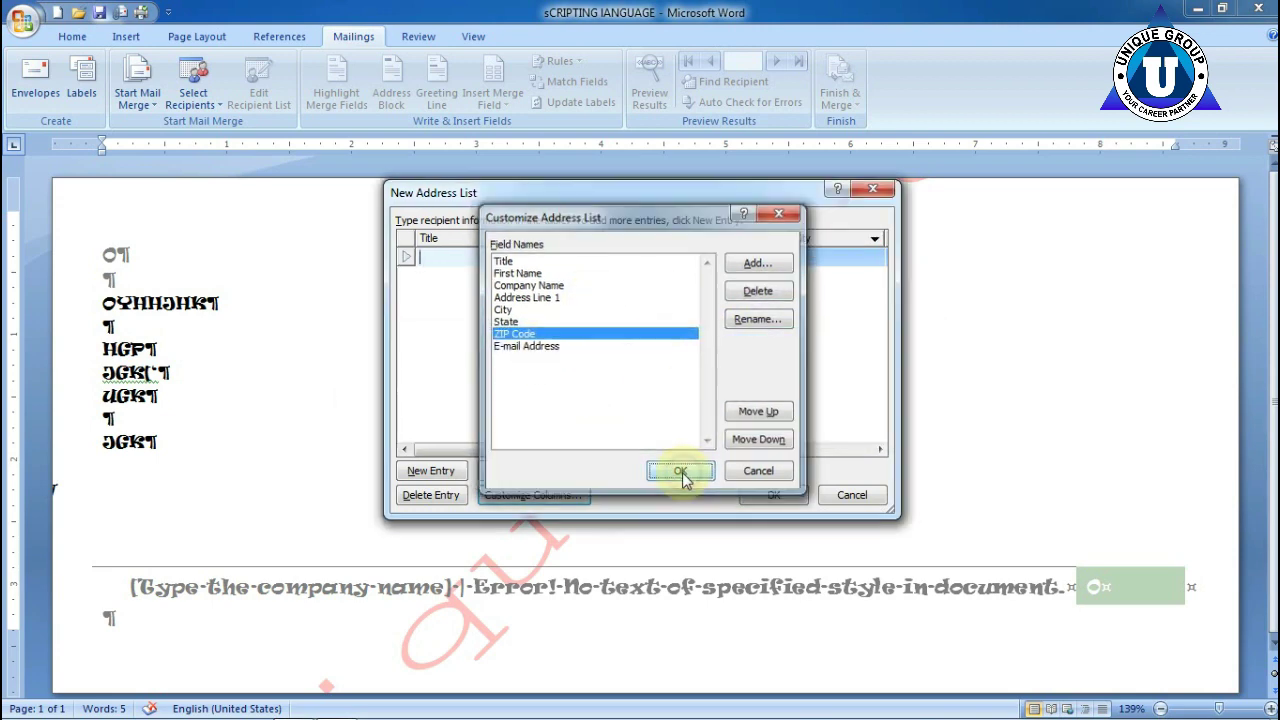
pyautogui.moveTo(600, 449)
pyautogui.mouseDown()
pyautogui.moveTo(809, 451)
pyautogui.moveTo(577, 455)
pyautogui.moveTo(851, 440)
pyautogui.mouseUp()
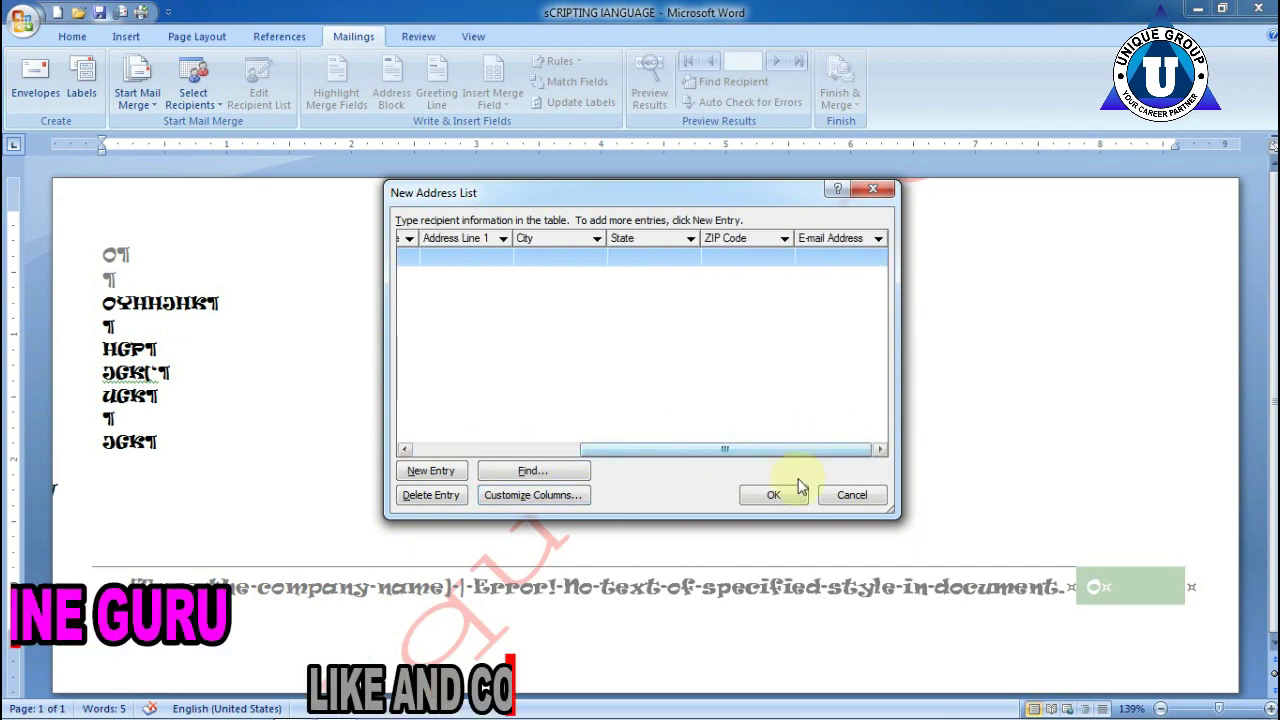
# Enter the first recipient's company name, PRAYAGRAJ address and city, state UP and ZIP 211004.
pyautogui.click(408, 256)
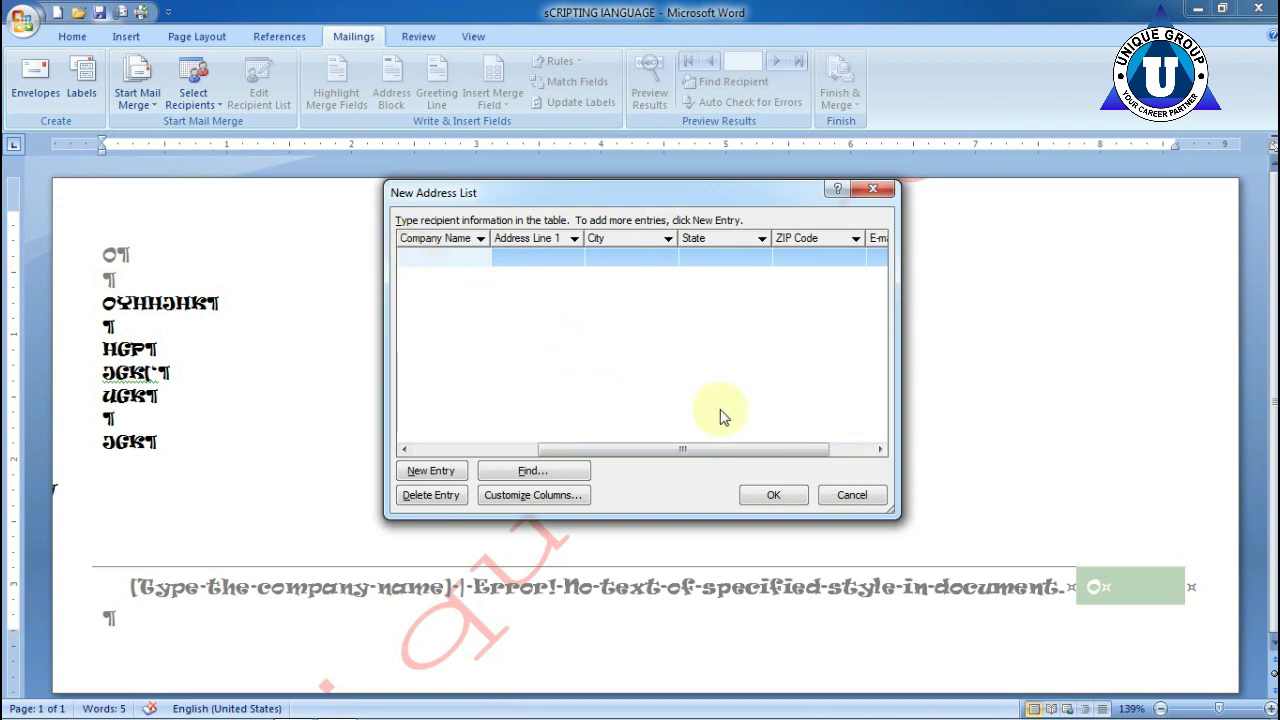
pyautogui.write('RATNAKA')
pyautogui.write('R')
pyautogui.press('Tab')
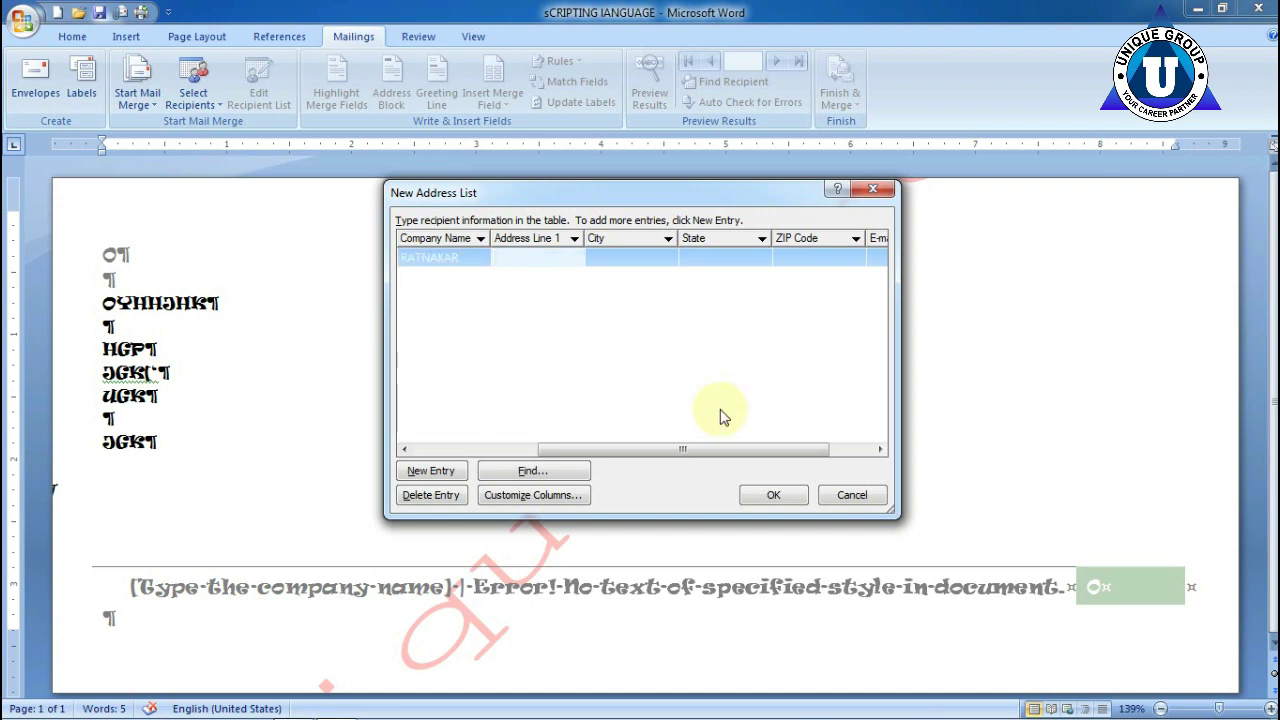
pyautogui.write('PRAYAGRAJ')
pyautogui.press('Tab')
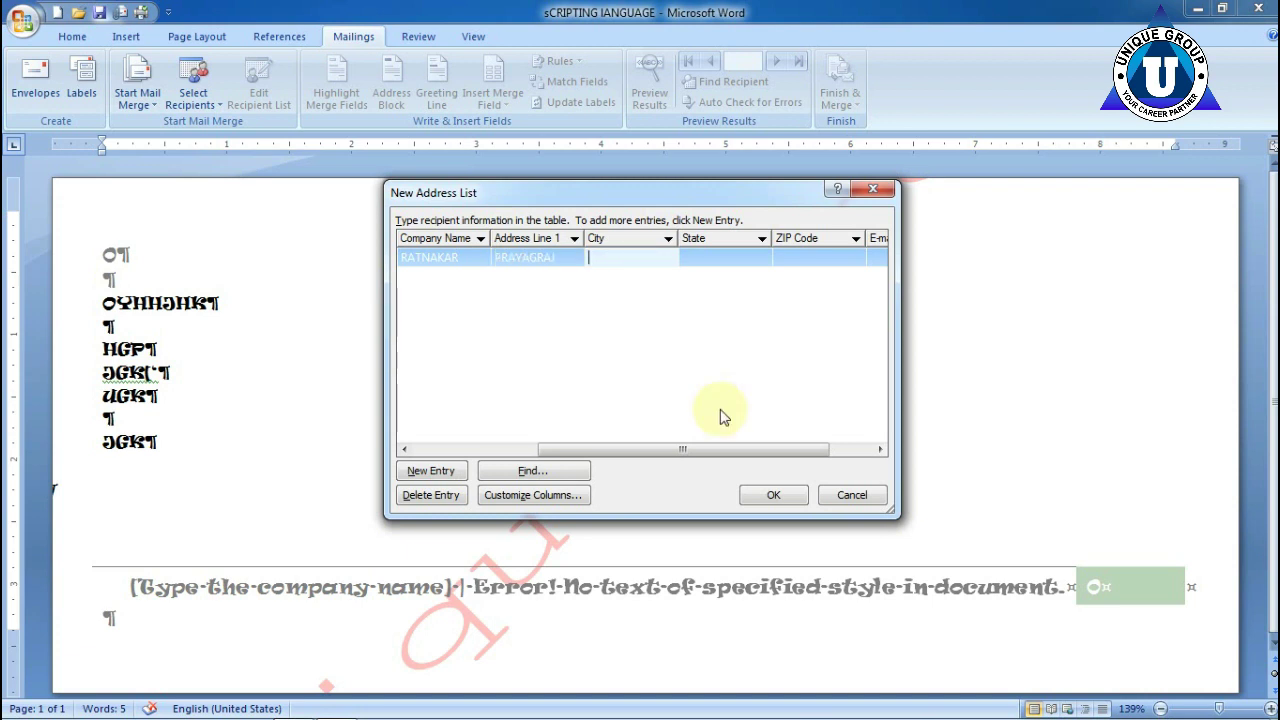
pyautogui.write('PRAYAGR')
pyautogui.write('AJ')
pyautogui.press('Tab')
pyautogui.write('UP')
pyautogui.press('Tab')
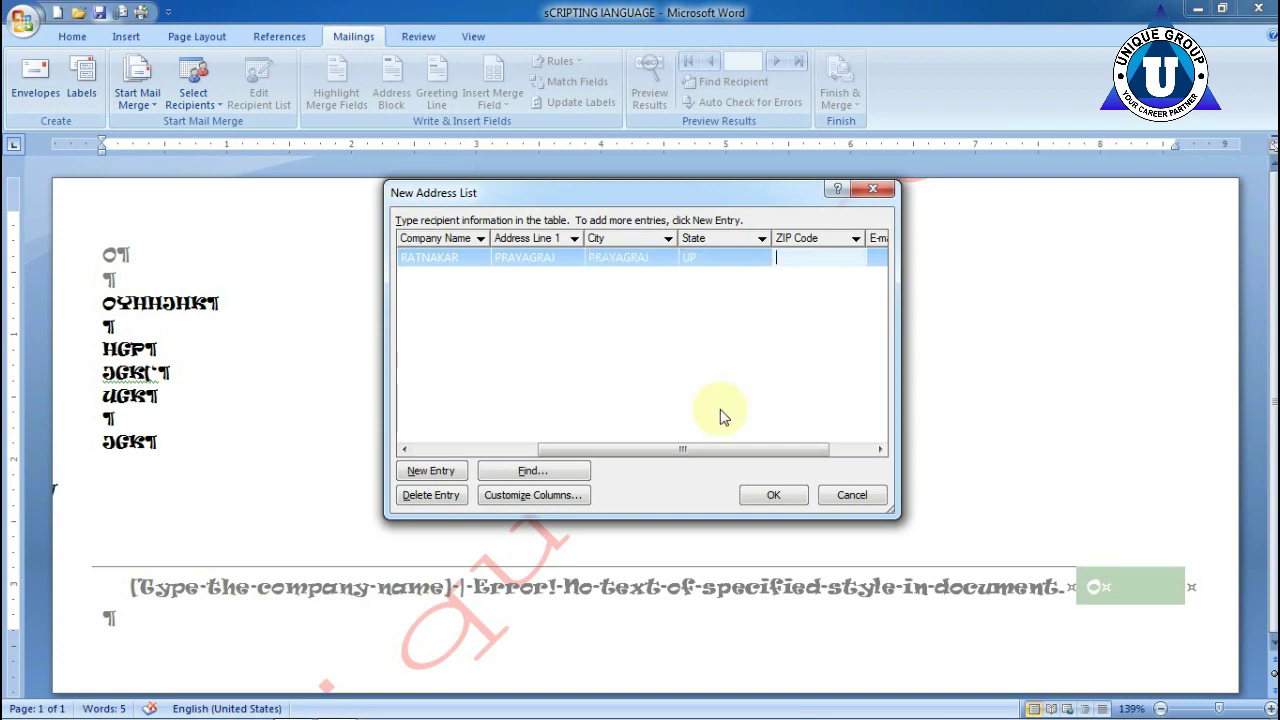
pyautogui.write('200')
# Fill in the recipient's e-mail address, correcting a typo along the way.
pyautogui.press('Tab')
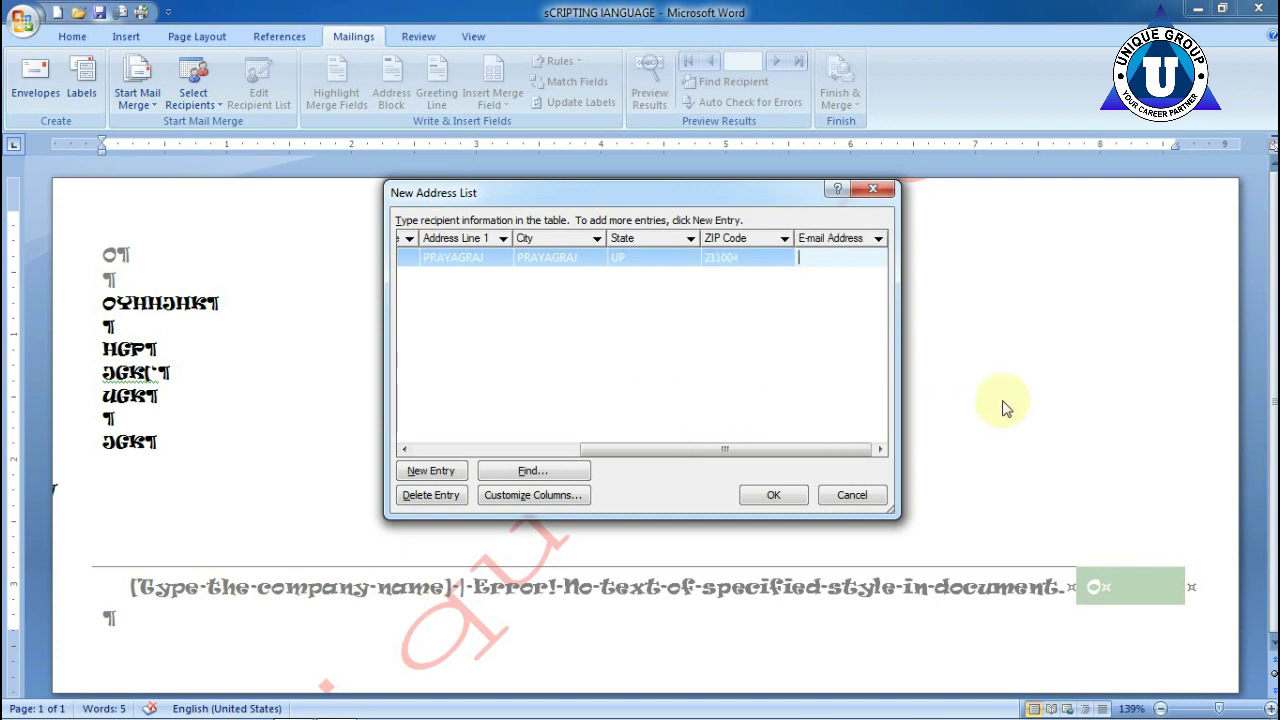
pyautogui.write('UNIQUEGR')
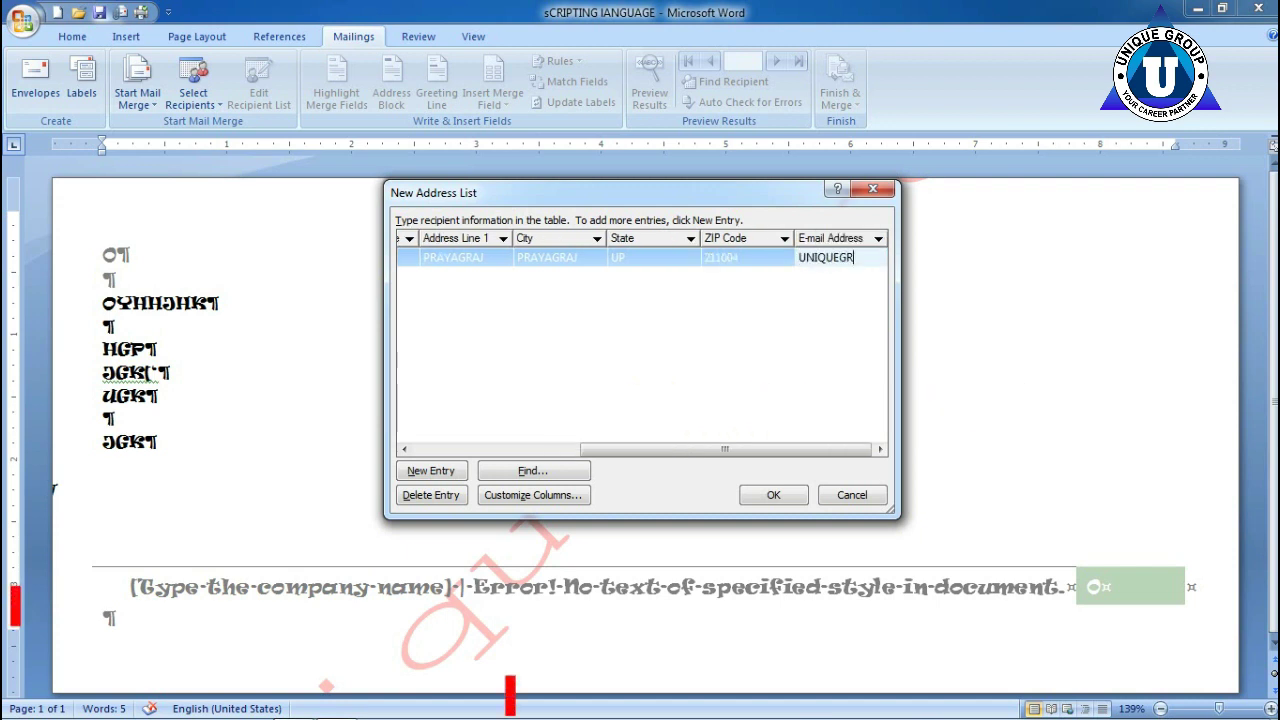
pyautogui.press('BackSpace')
pyautogui.press('BackSpace')
pyautogui.press('BackSpace')
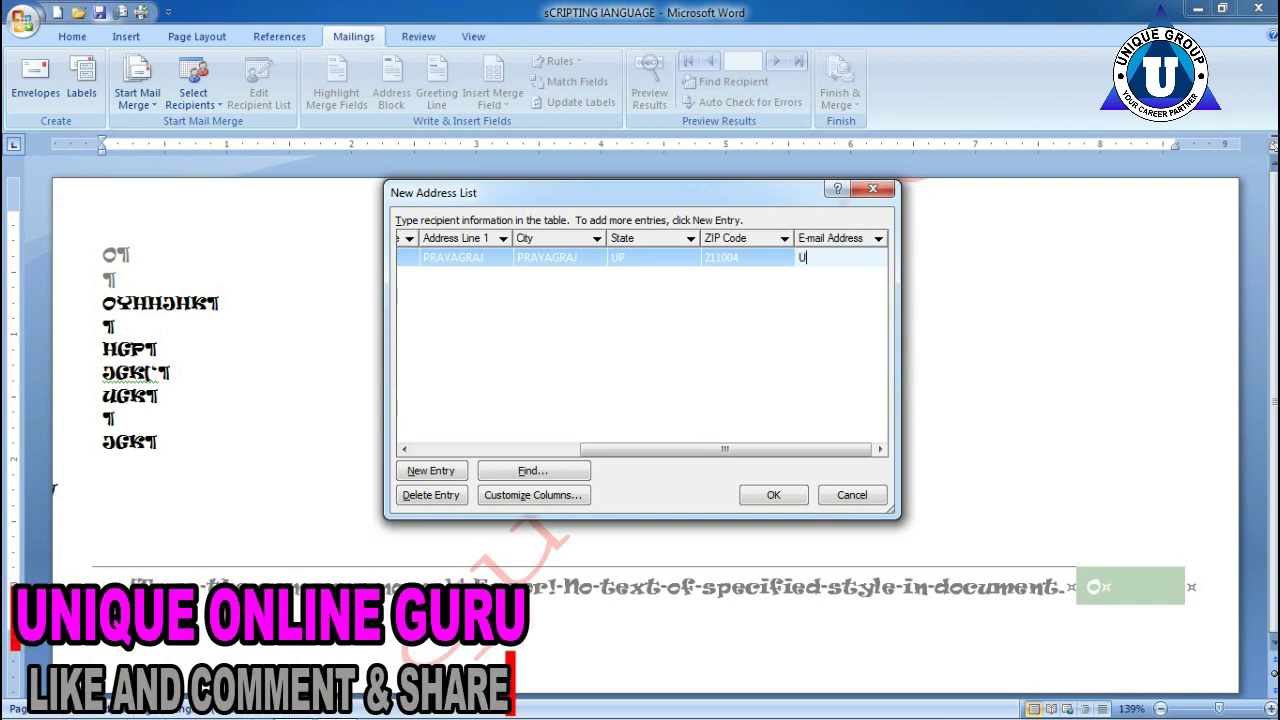
pyautogui.press('BackSpace')
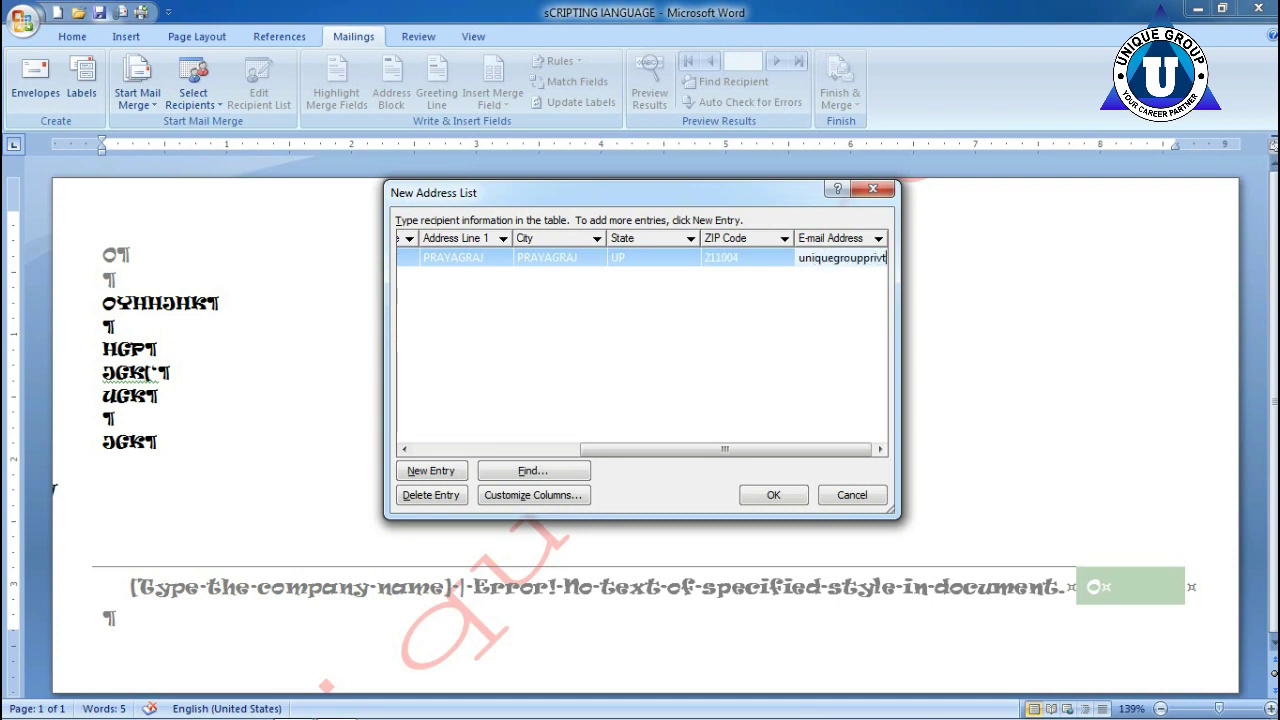
pyautogui.click(736, 452)
# Add five more recipient rows of sample numbers and close the list to save it.
pyautogui.press('Tab')
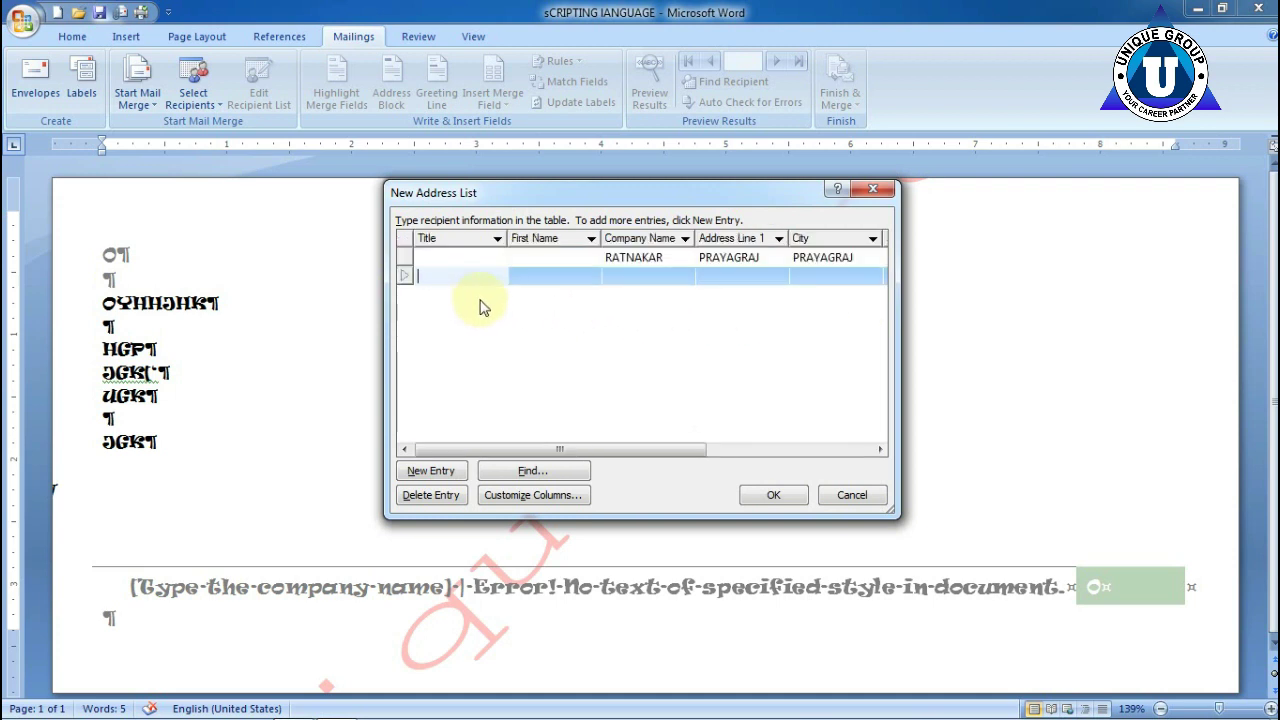
pyautogui.write('alsdkjflkaDJASLG')
pyautogui.press('Tab')
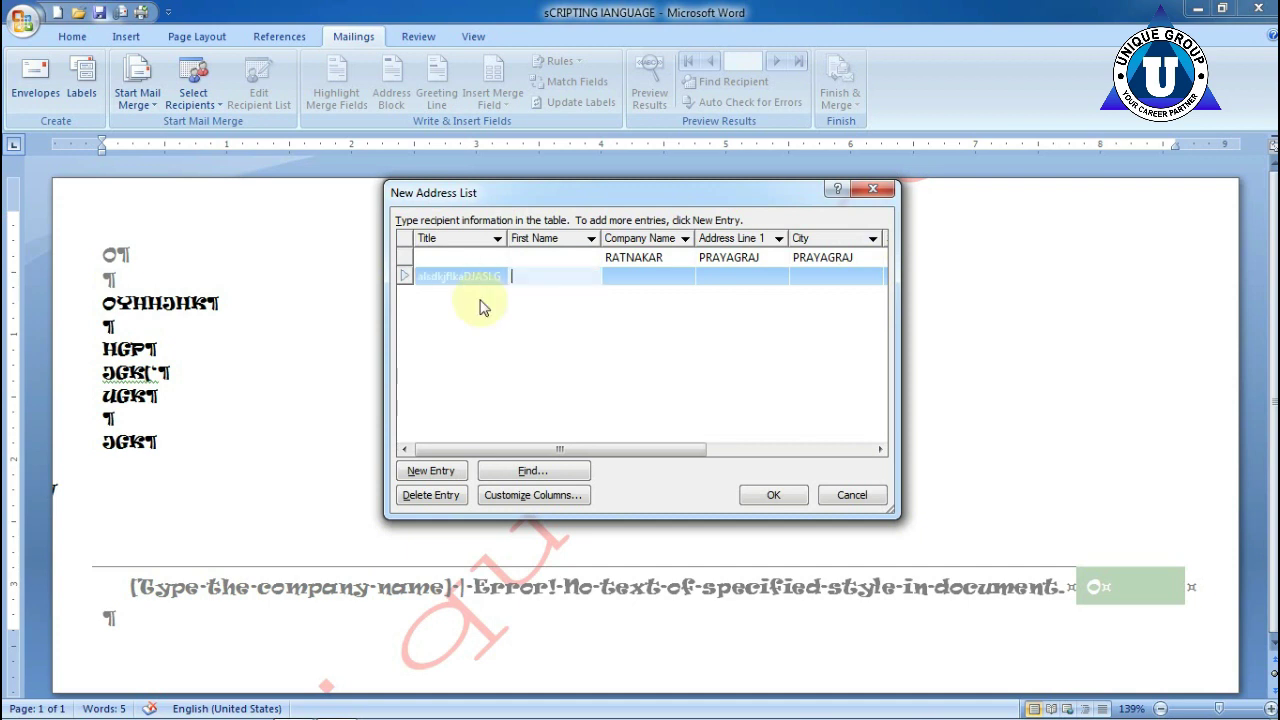
pyautogui.write('jkl\tjkl\t54\t243\t421\t341\t5')
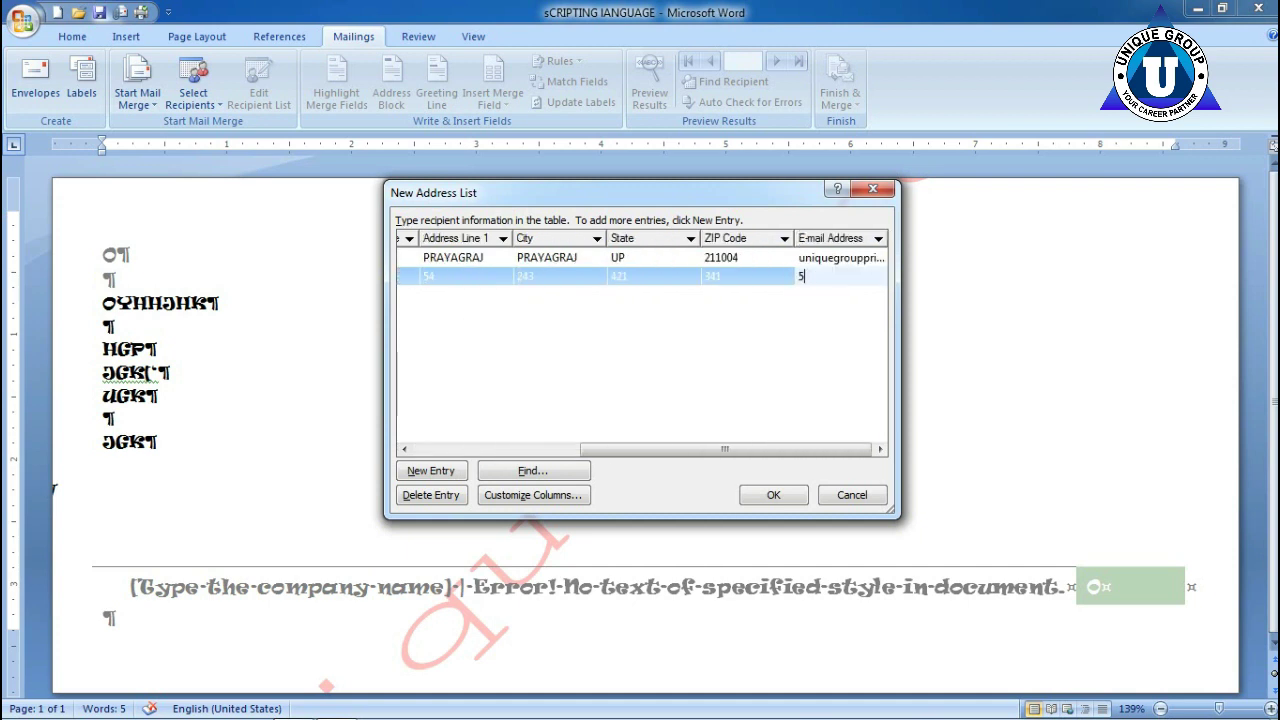
pyautogui.press('Tab')
pyautogui.write('313\t44\t4\t646\t4')
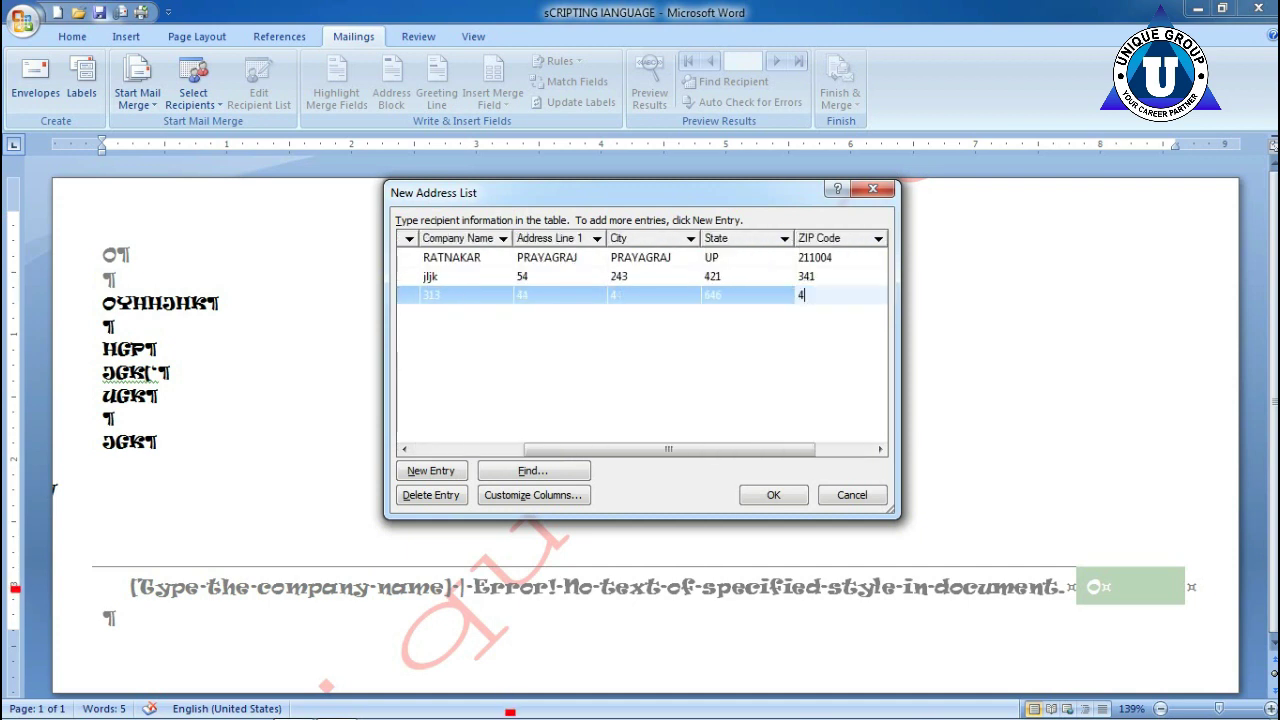
pyautogui.press('Tab')
pyautogui.click(503, 314)
pyautogui.write('464\t64\t64\t646\t4')
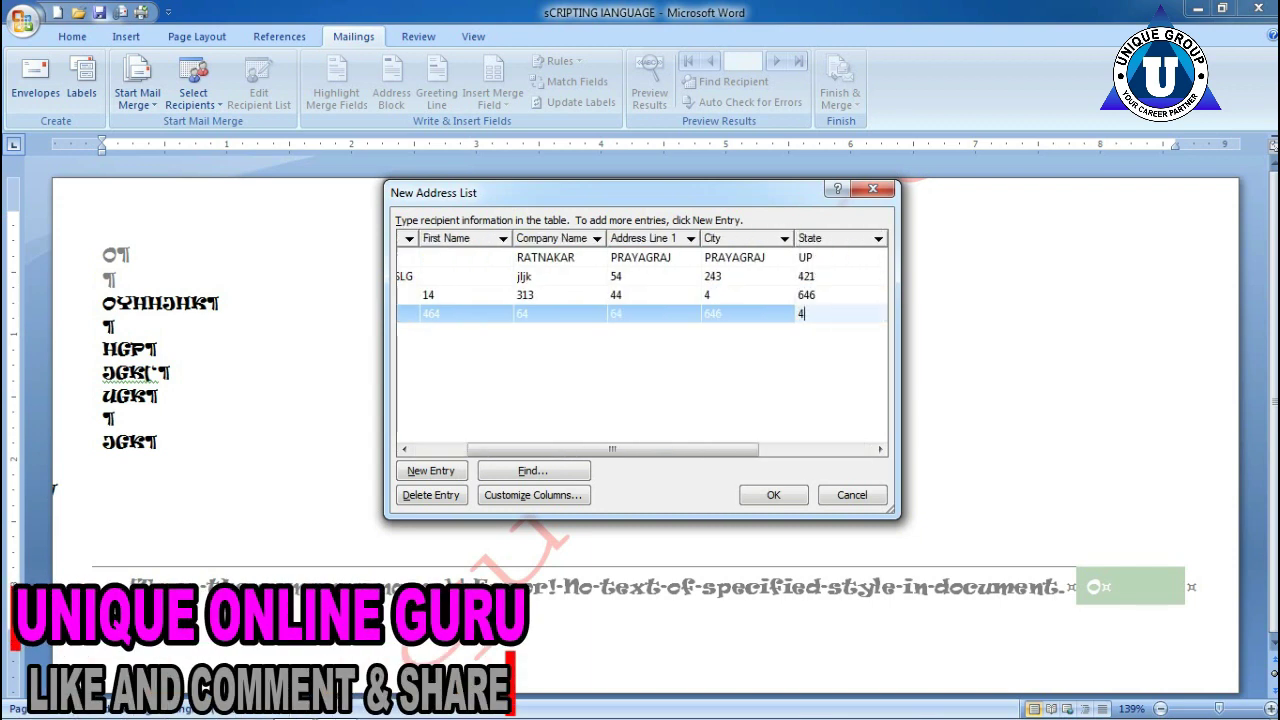
pyautogui.write('64\t64\t4')
pyautogui.press('Tab')
pyautogui.press('Tab')
pyautogui.write('646\t464 64\t64\t646\t46')
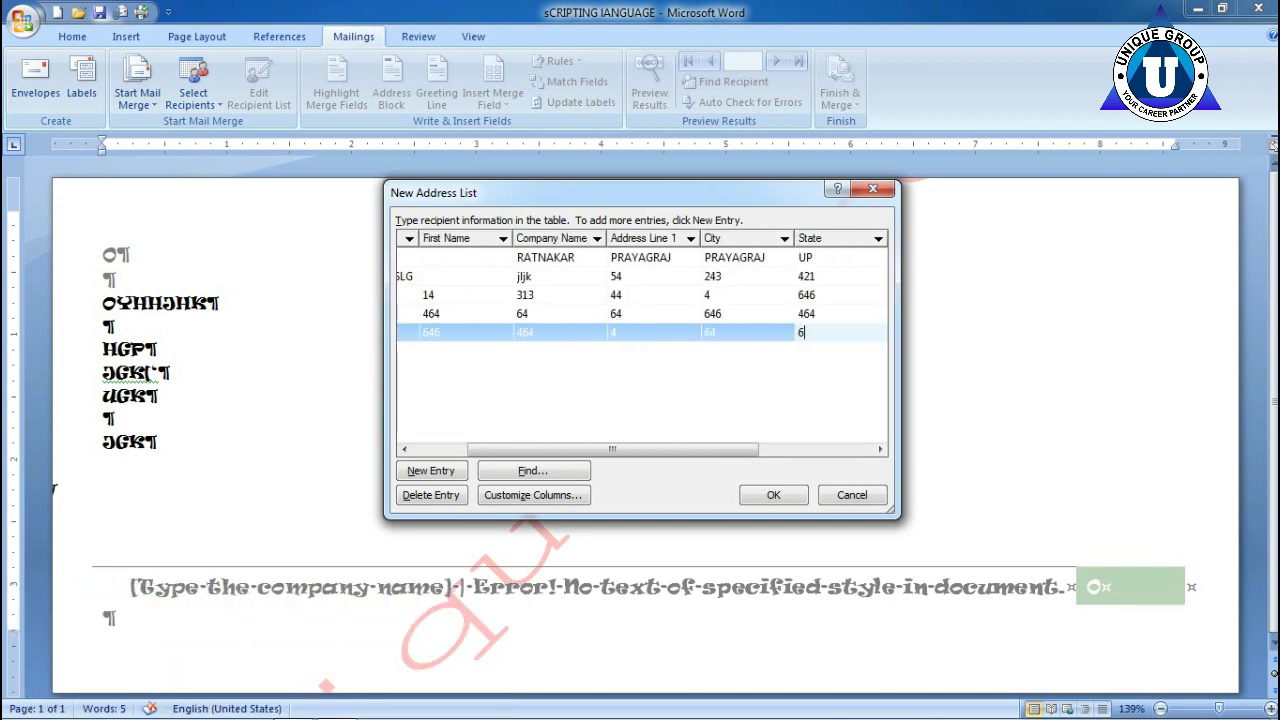
pyautogui.write('4\t64 464\t4\t64\t64\t646 64\t646\t')
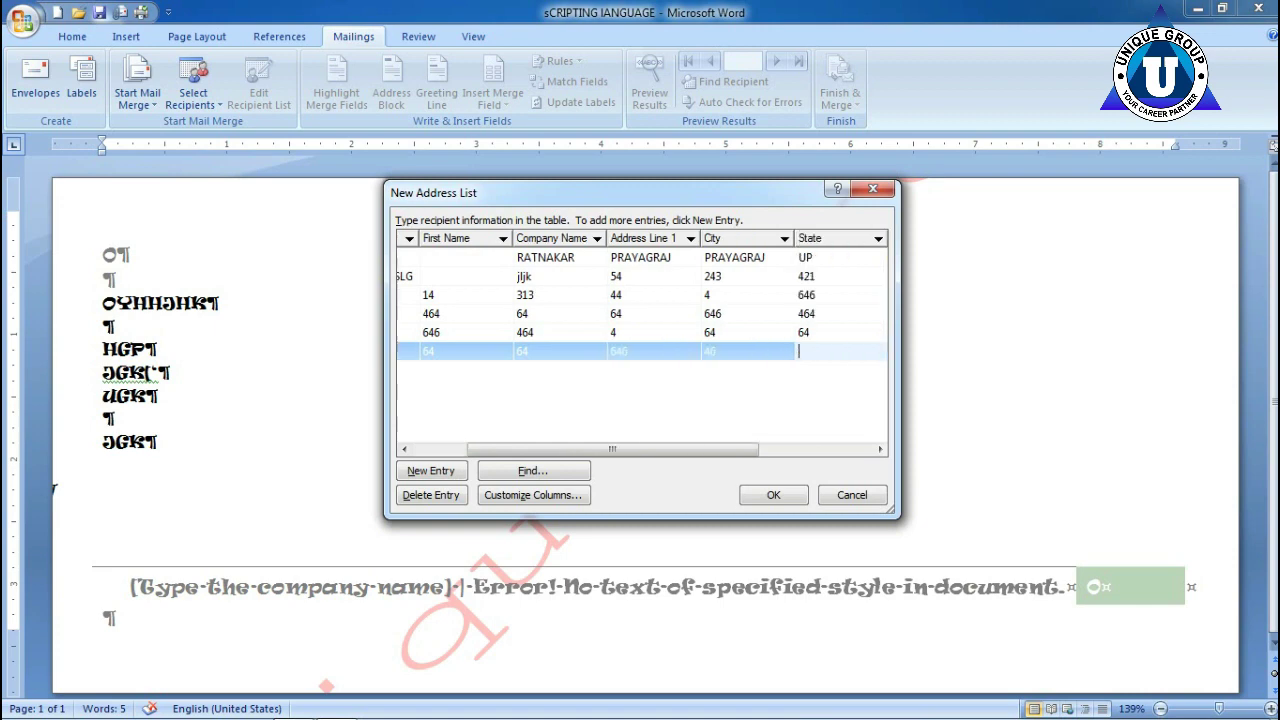
pyautogui.write('46')
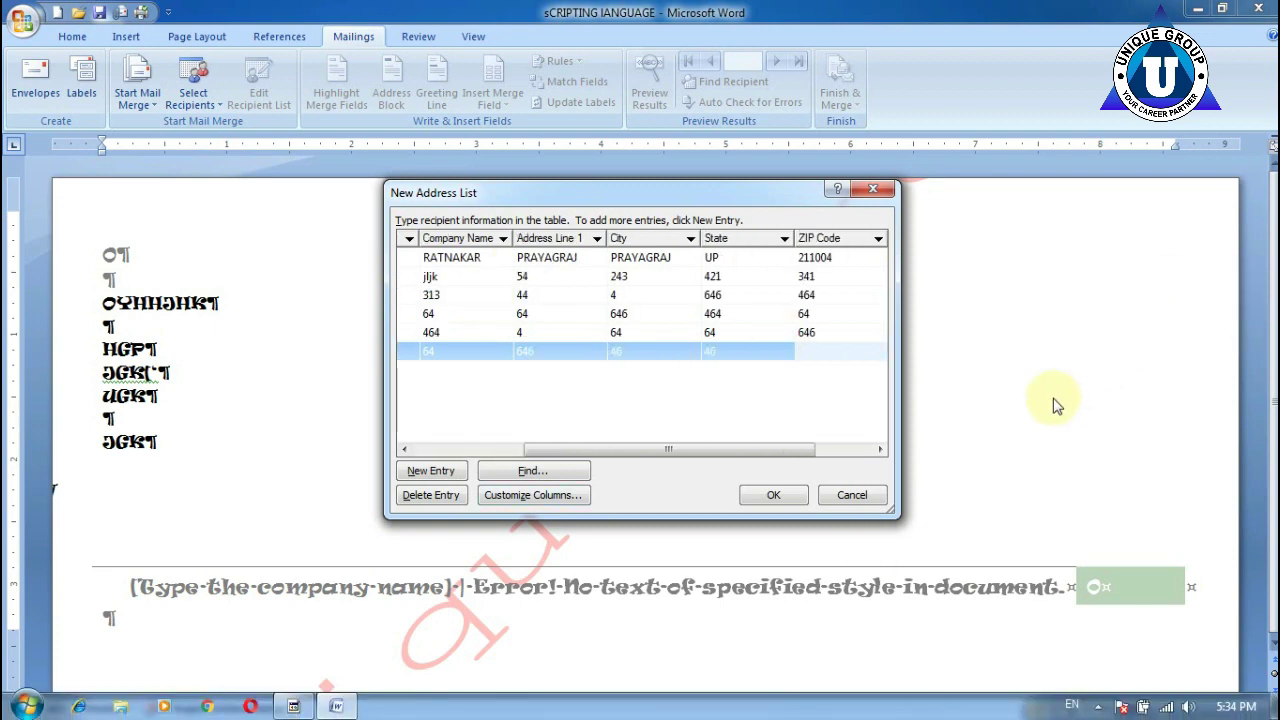
pyautogui.click(773, 494)
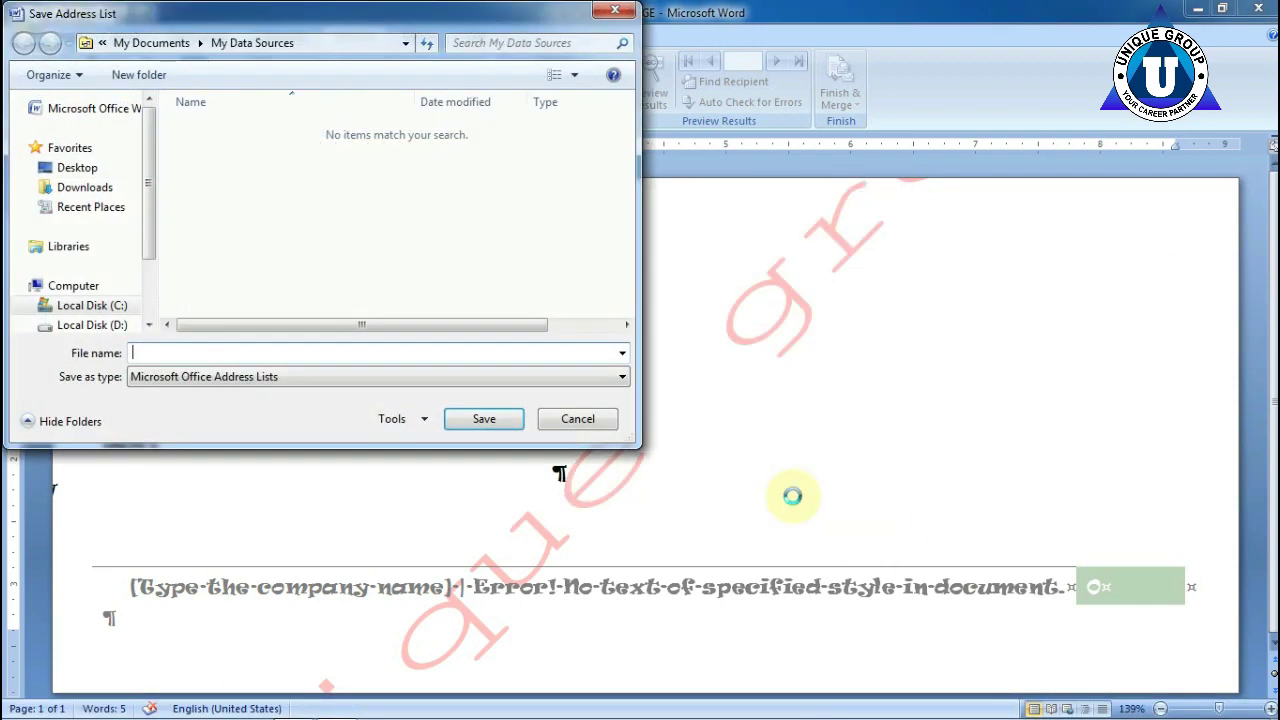
pyautogui.moveTo(84, 187)
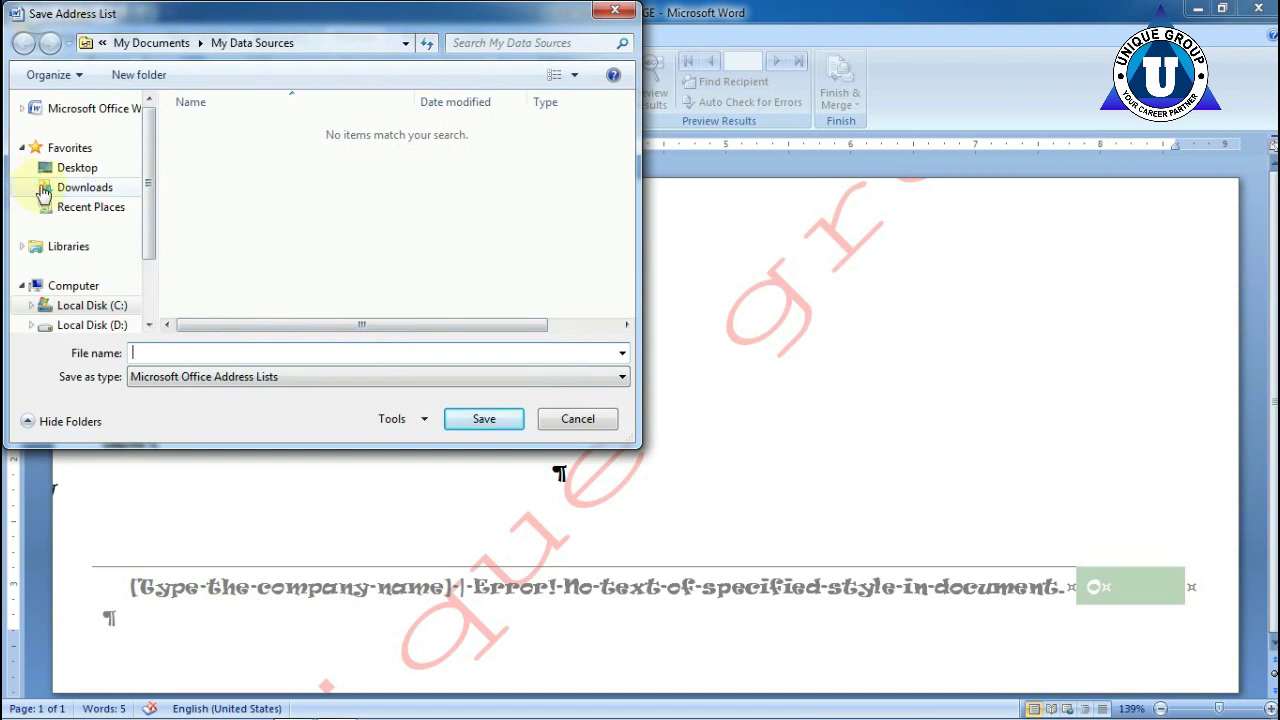
# Save the address list on the Desktop under the file name 159.
pyautogui.click(75, 167)
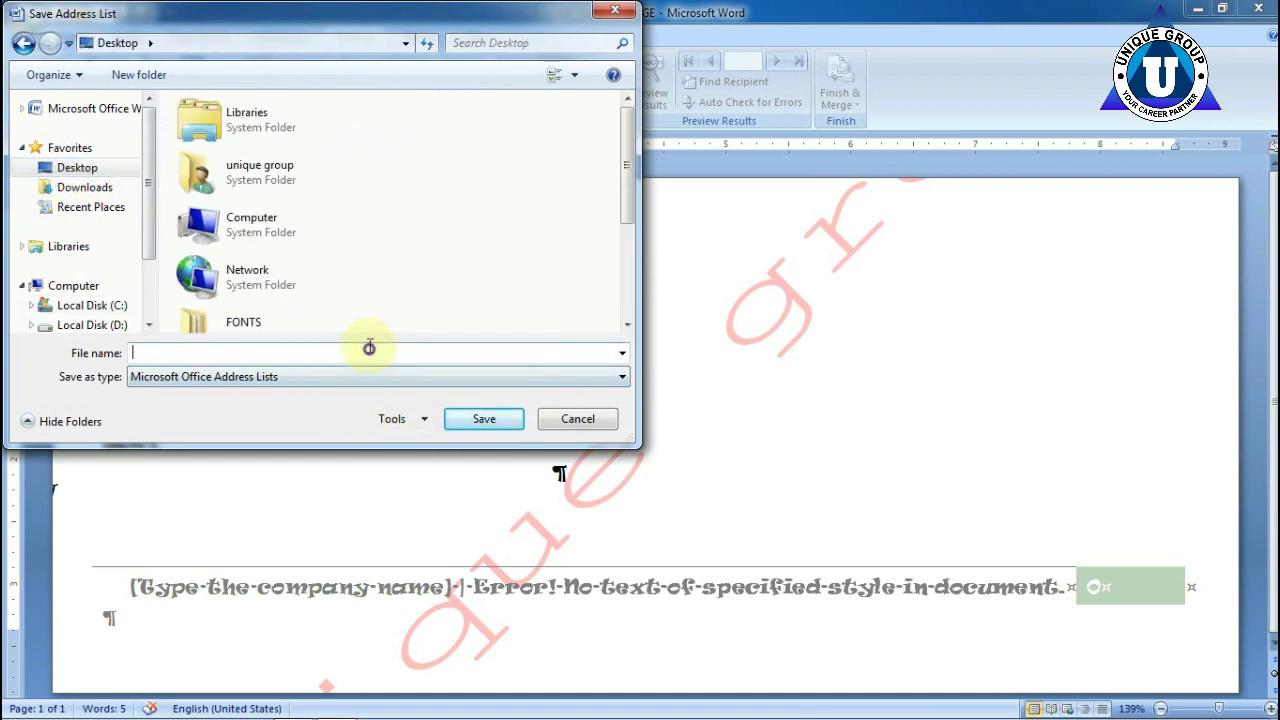
pyautogui.write('159"')
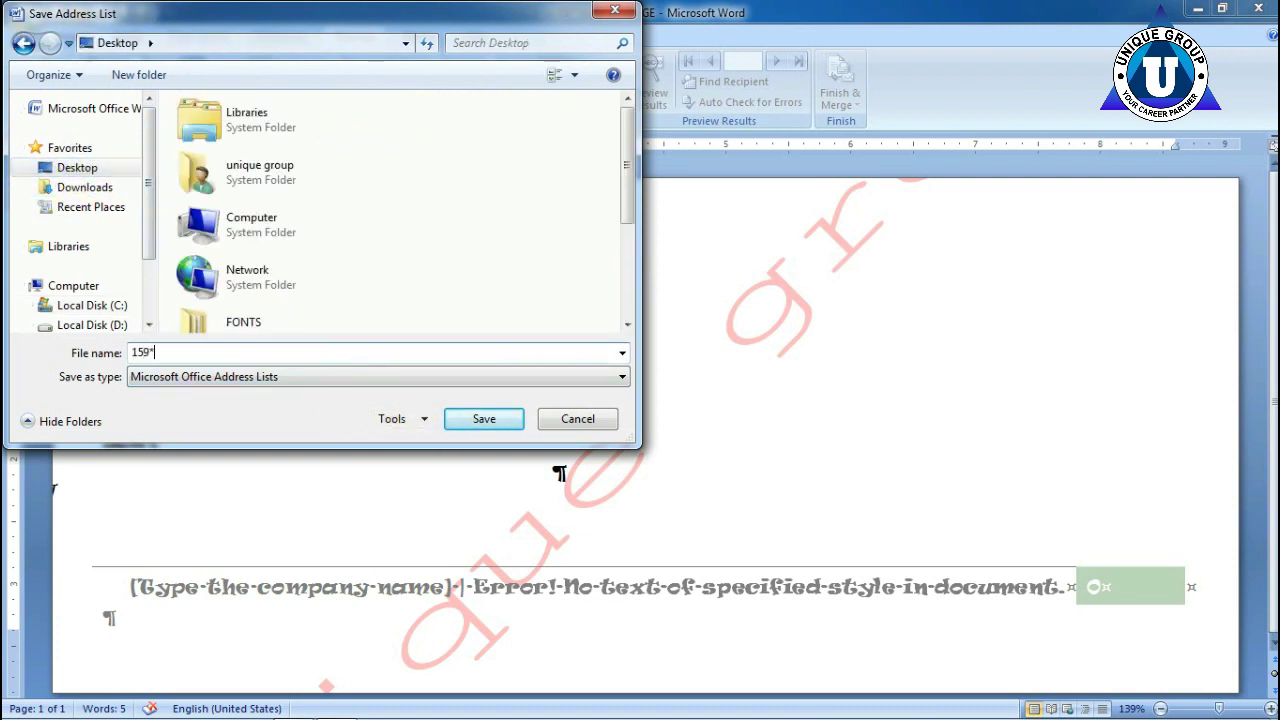
pyautogui.click(480, 421)
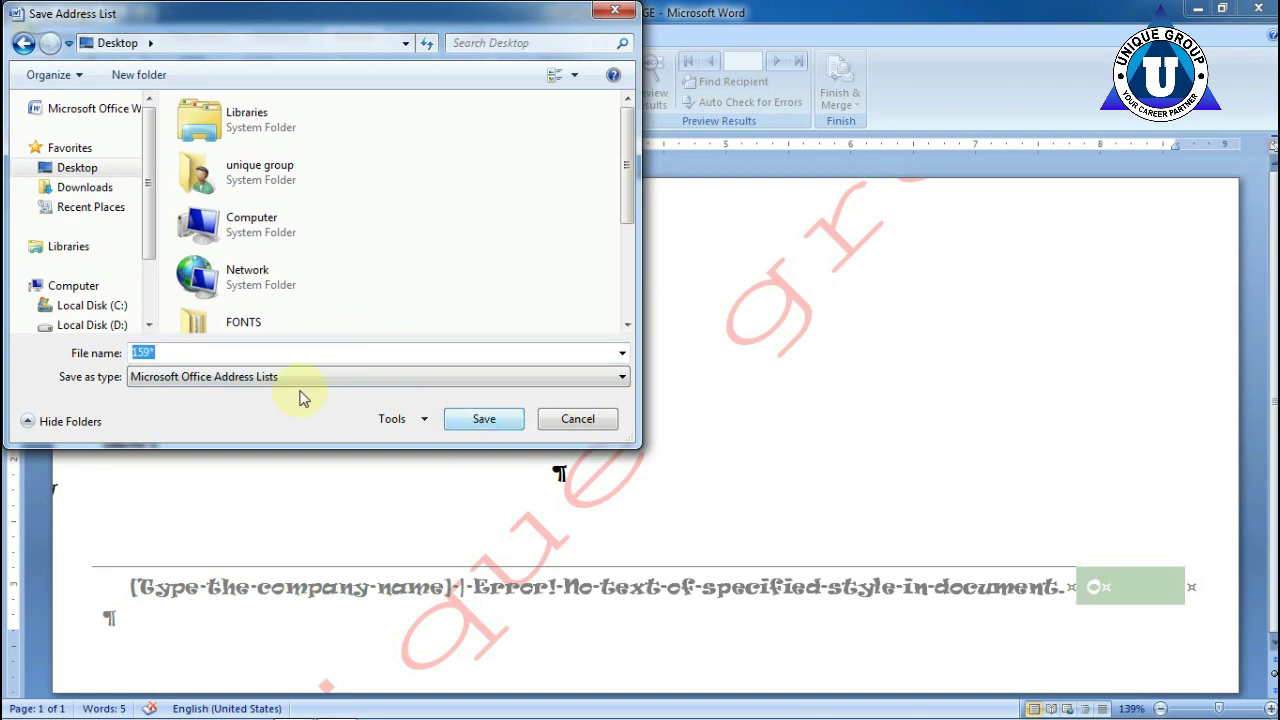
pyautogui.click(277, 355)
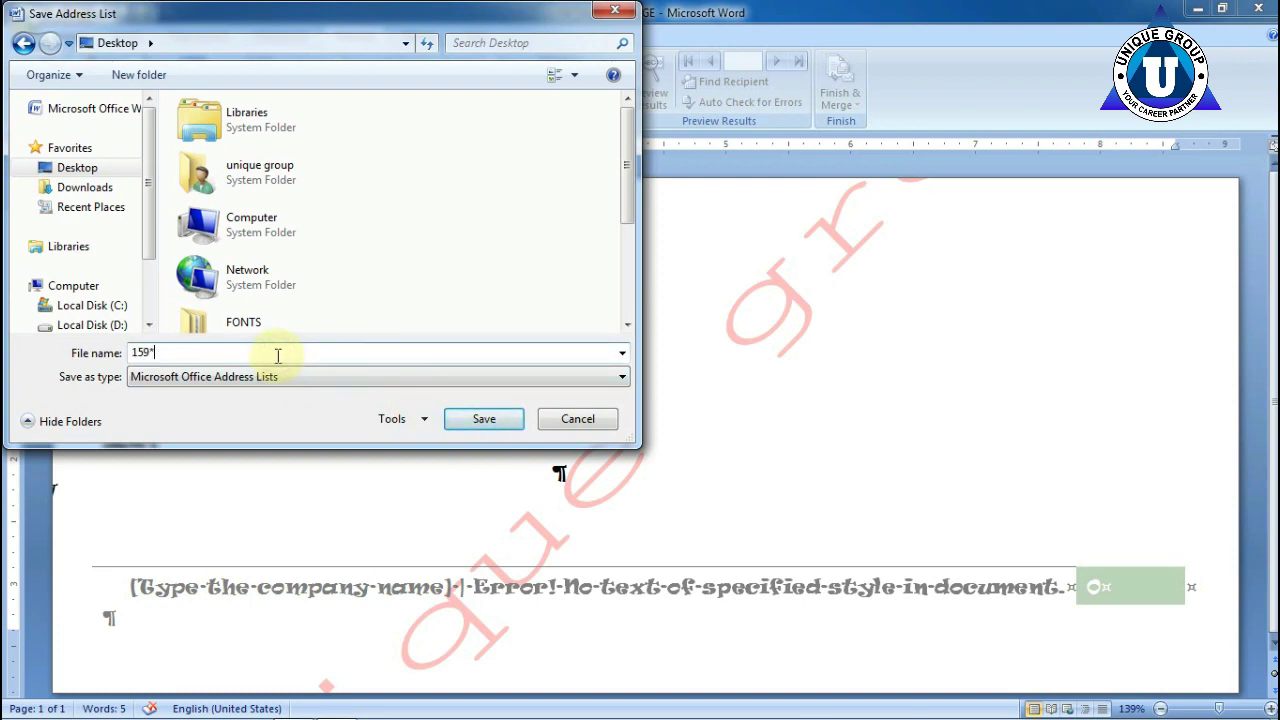
pyautogui.press('Return')
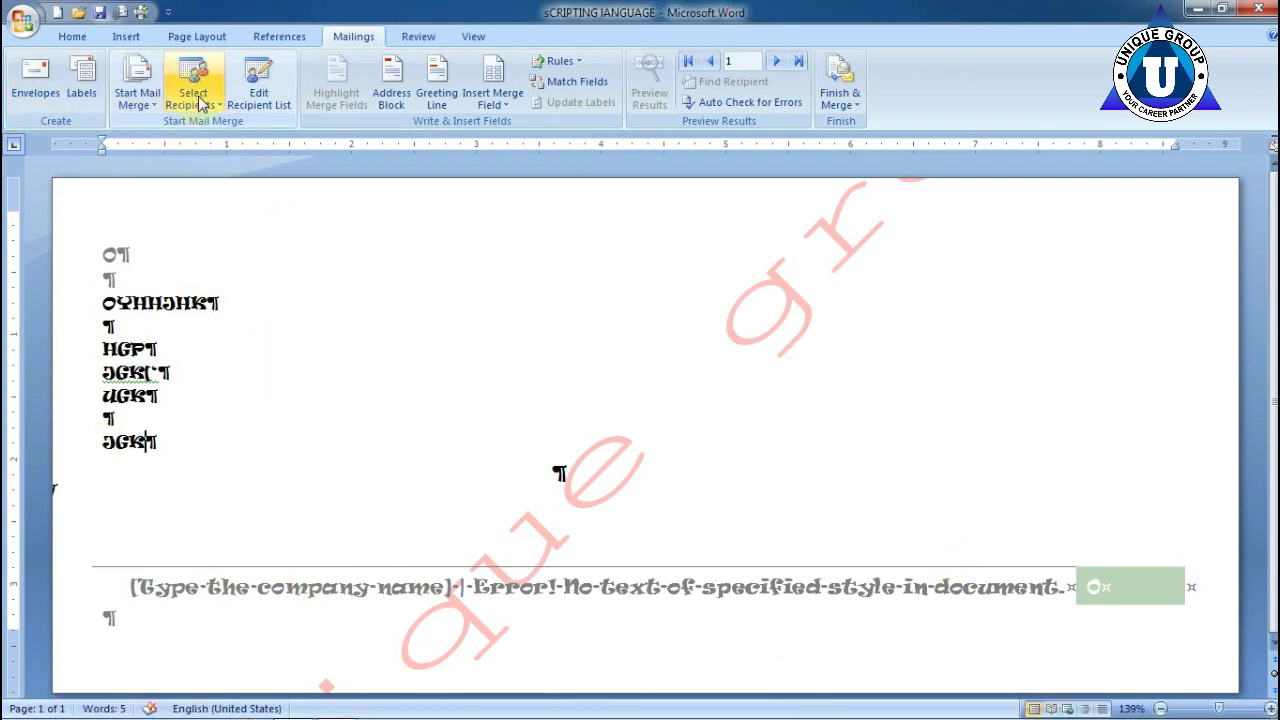
pyautogui.click(264, 98)
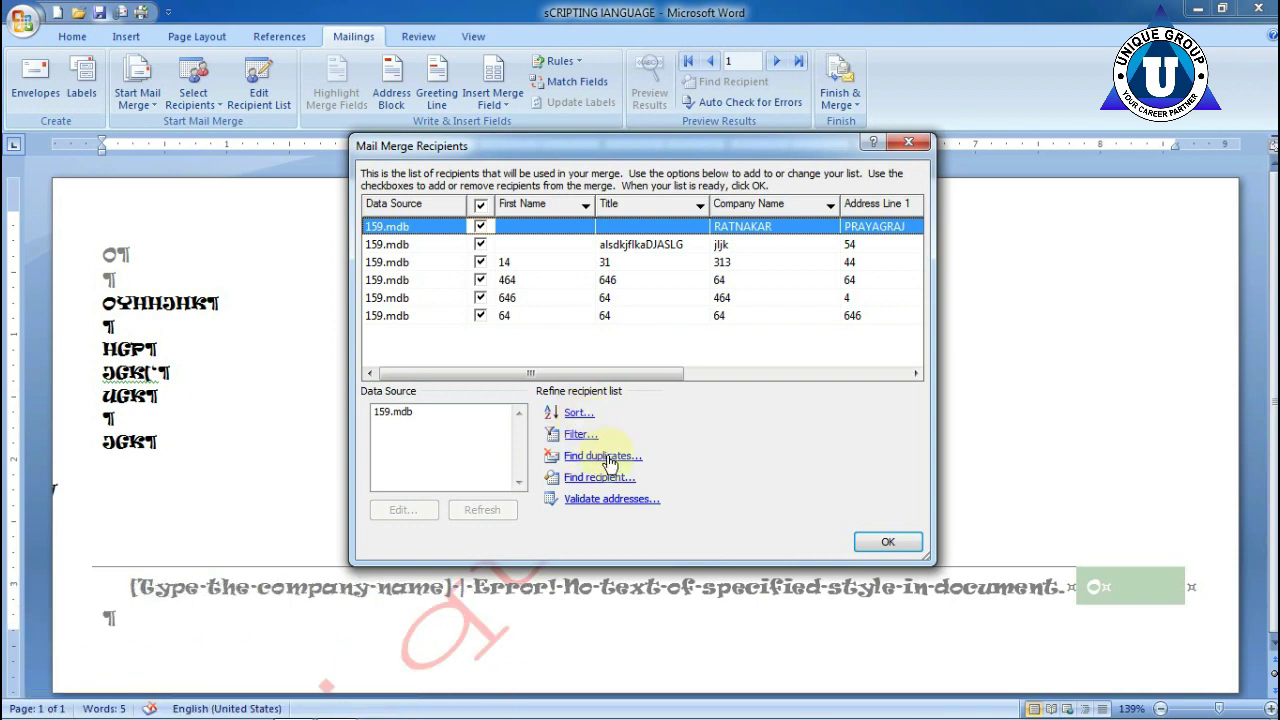
pyautogui.click(572, 413)
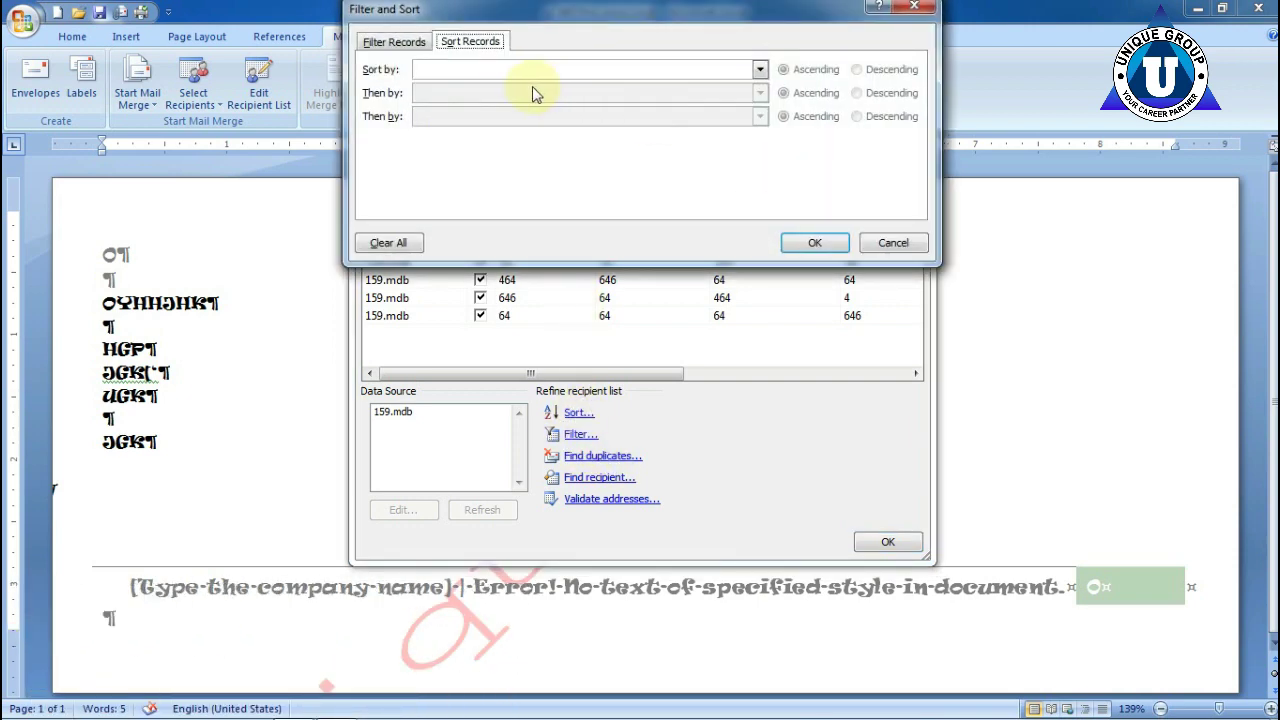
pyautogui.click(815, 243)
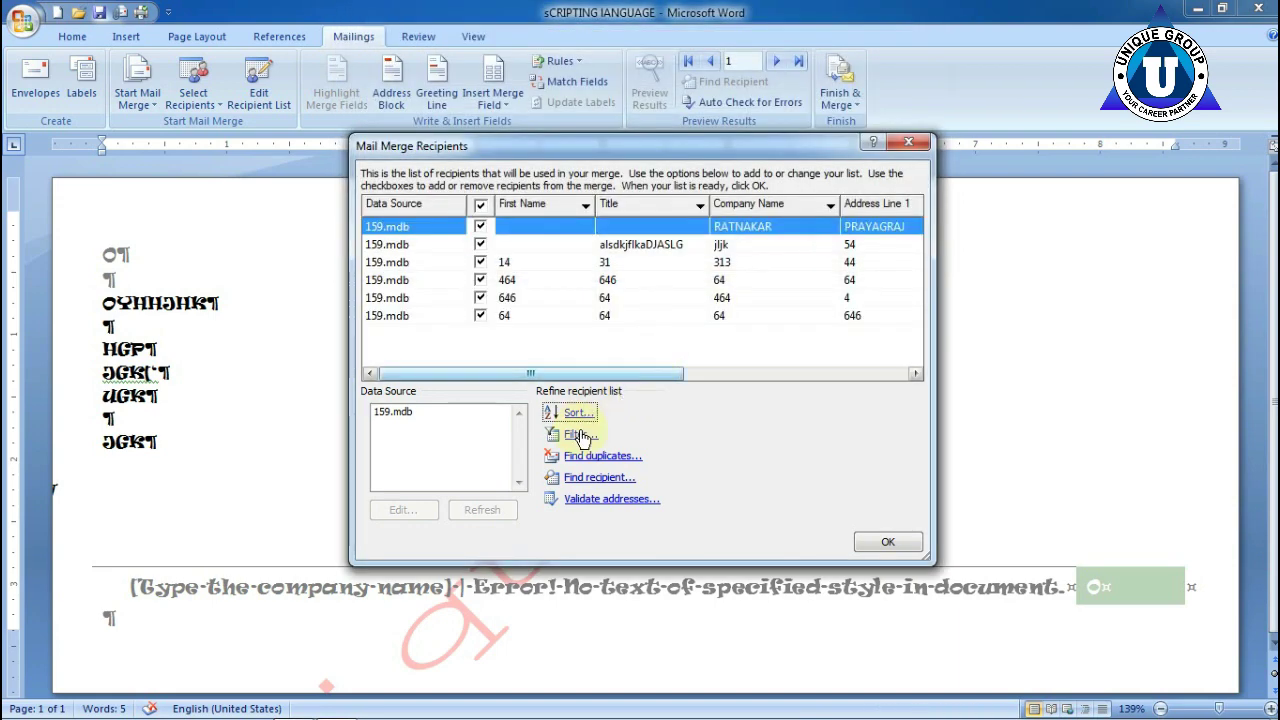
pyautogui.click(580, 435)
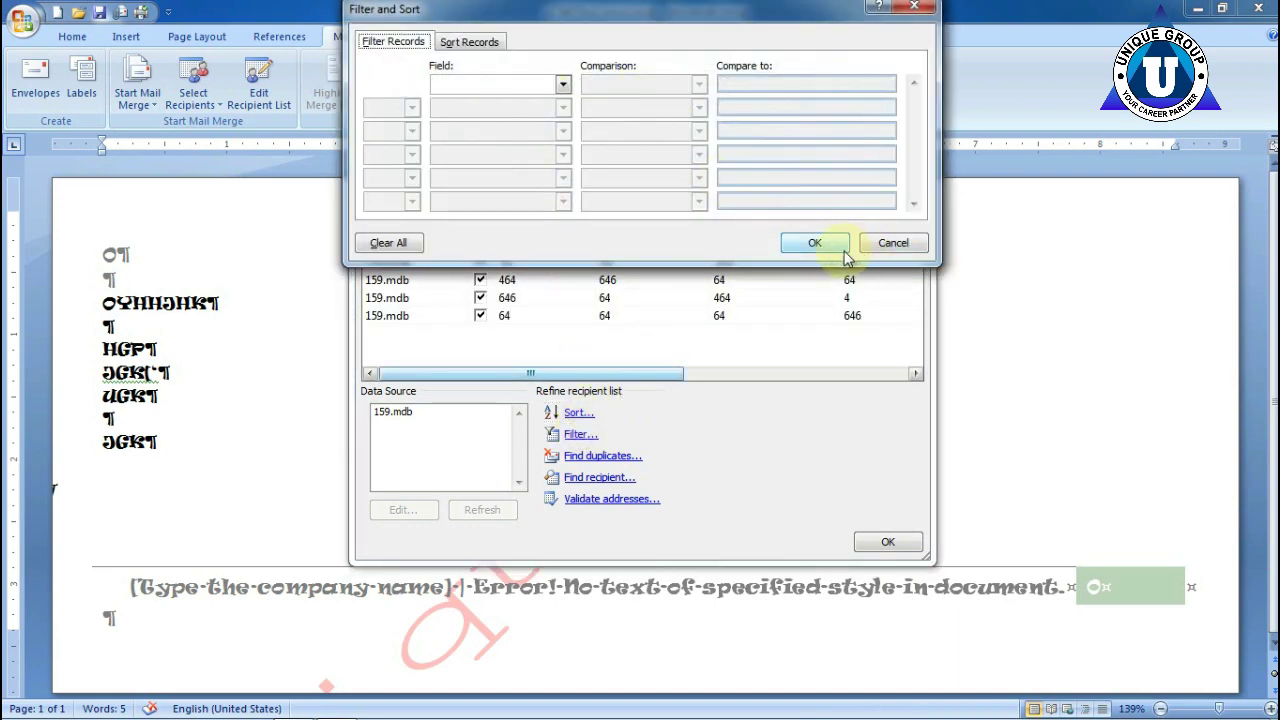
pyautogui.click(843, 252)
pyautogui.click(622, 456)
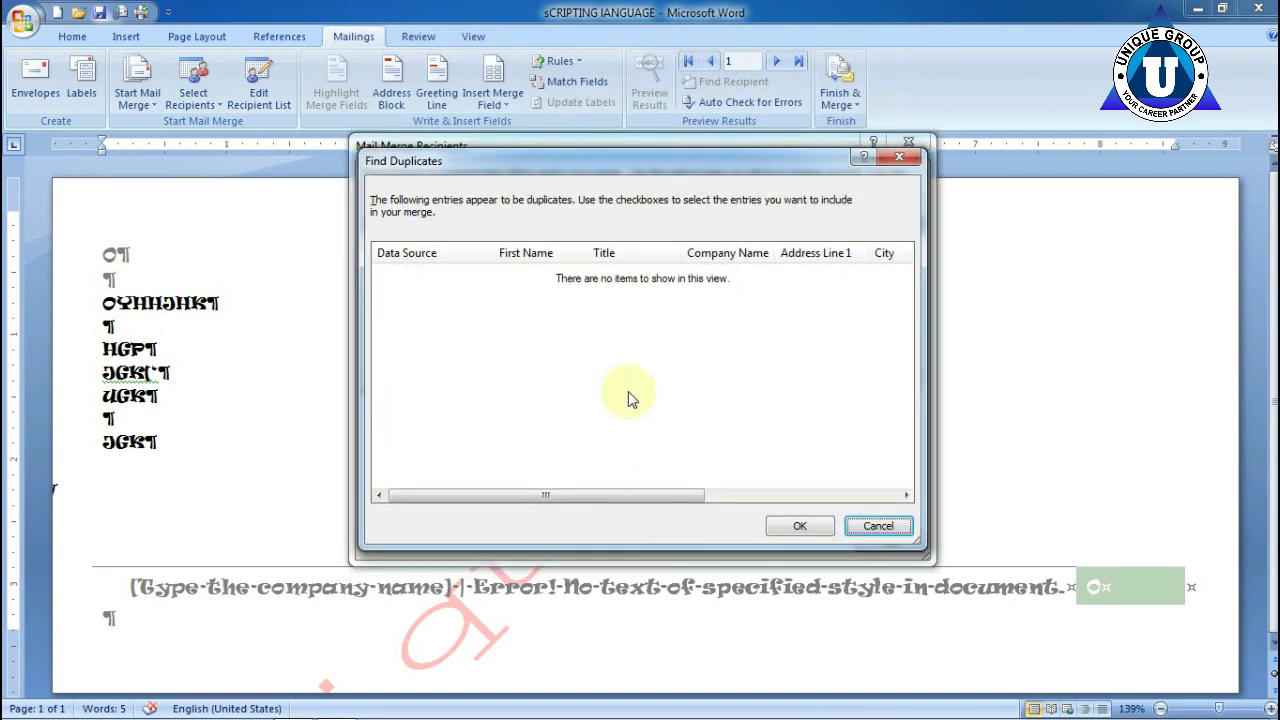
pyautogui.click(796, 527)
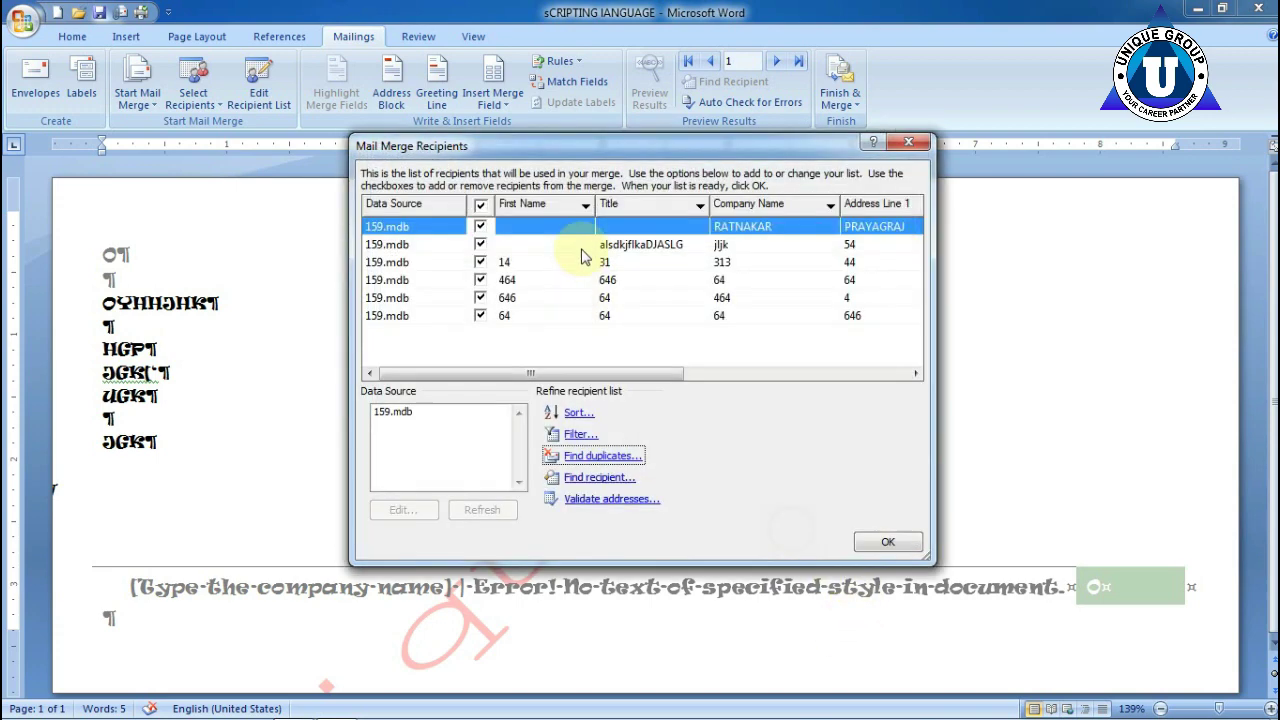
pyautogui.click(908, 142)
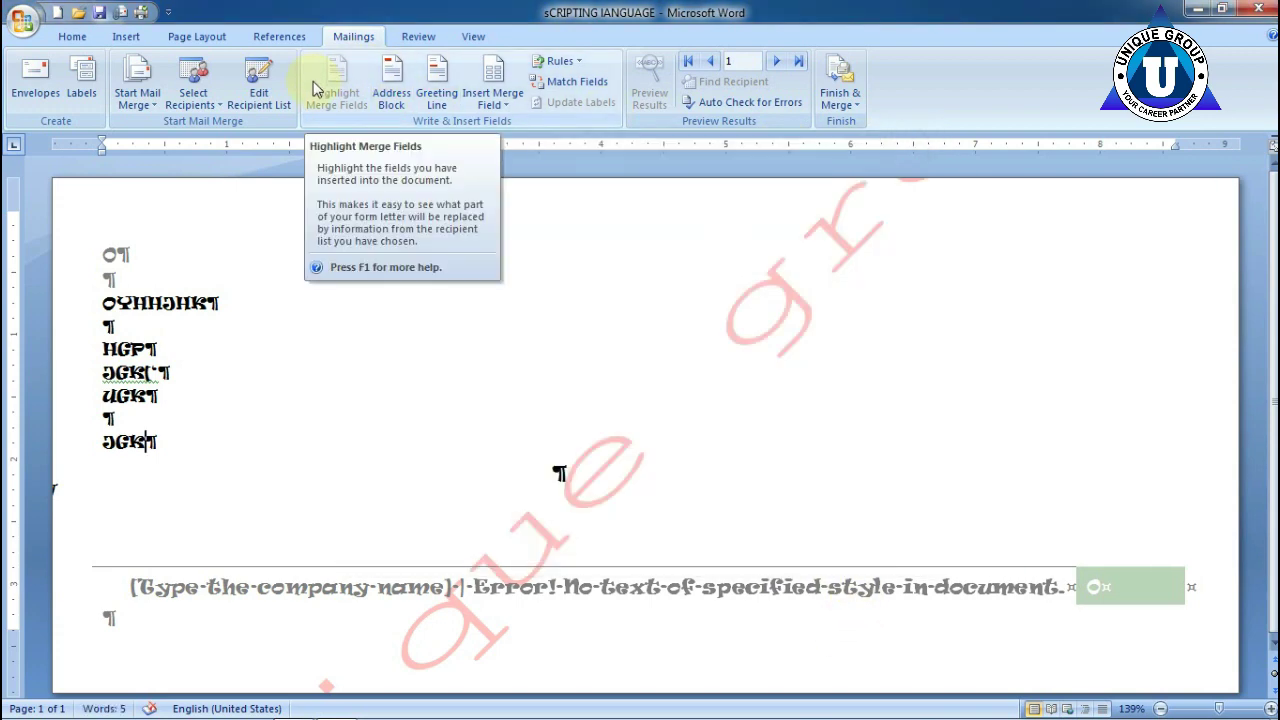
pyautogui.click(272, 98)
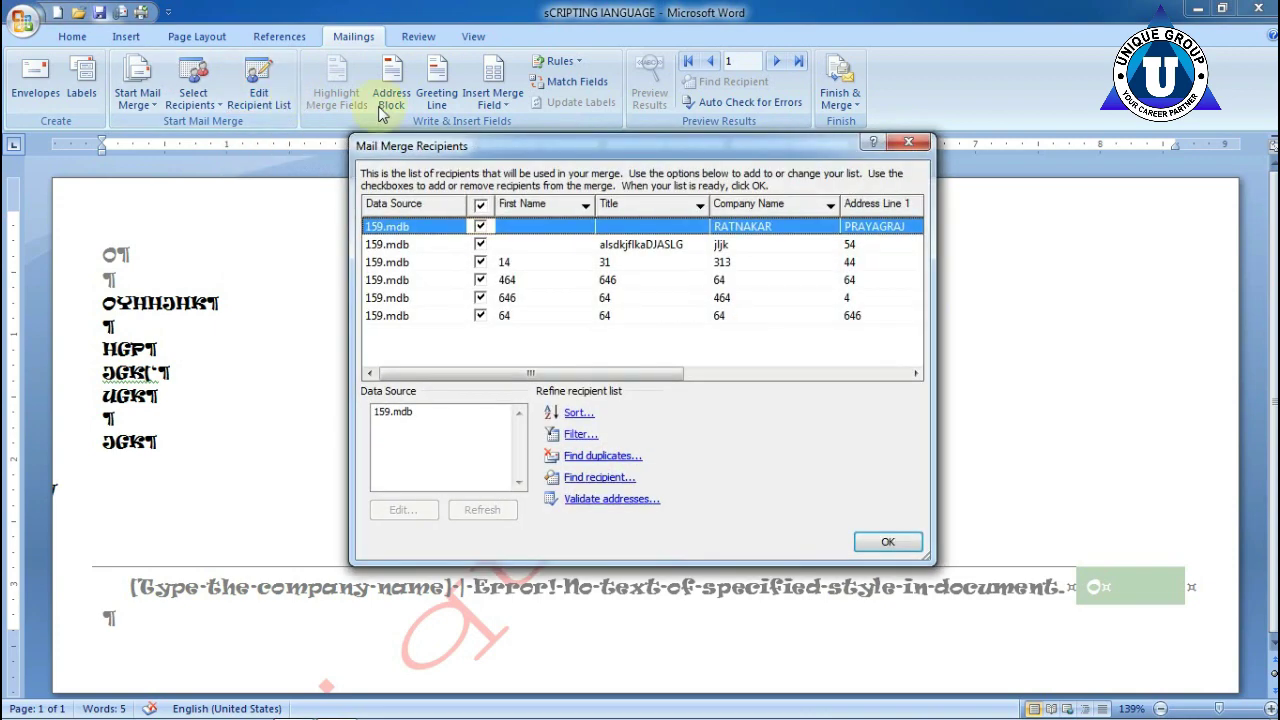
pyautogui.click(908, 142)
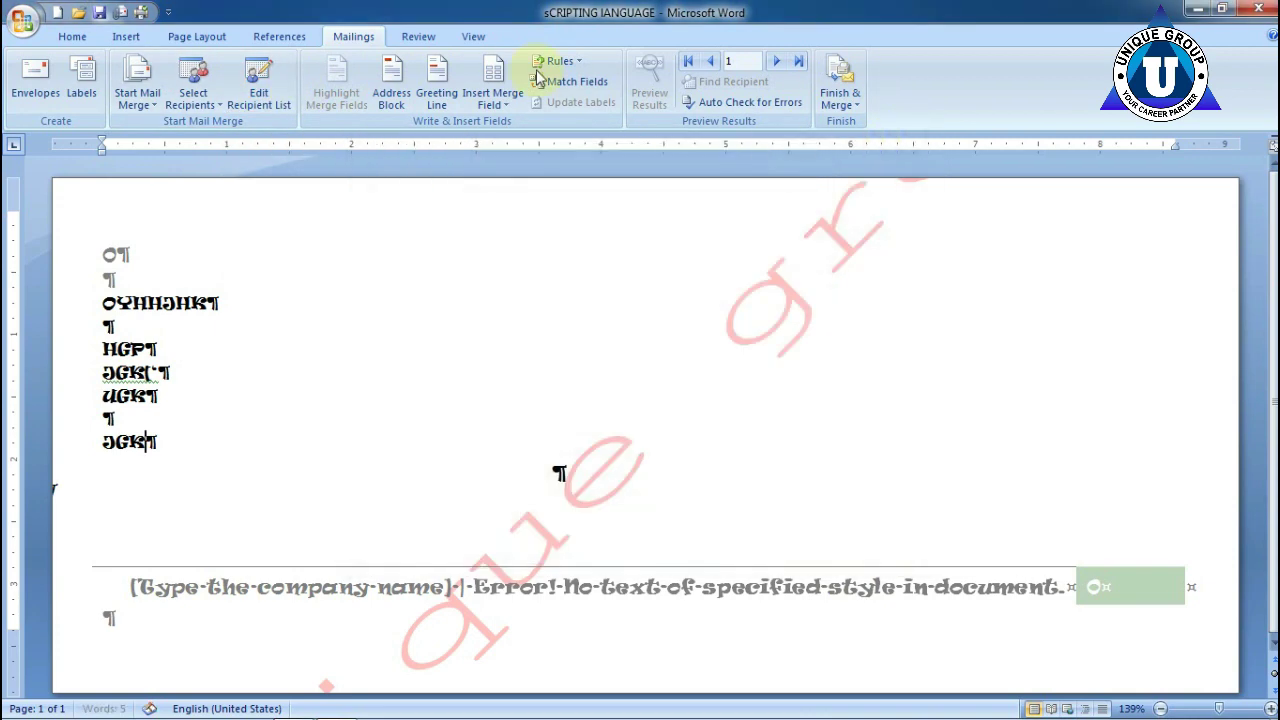
pyautogui.click(401, 78)
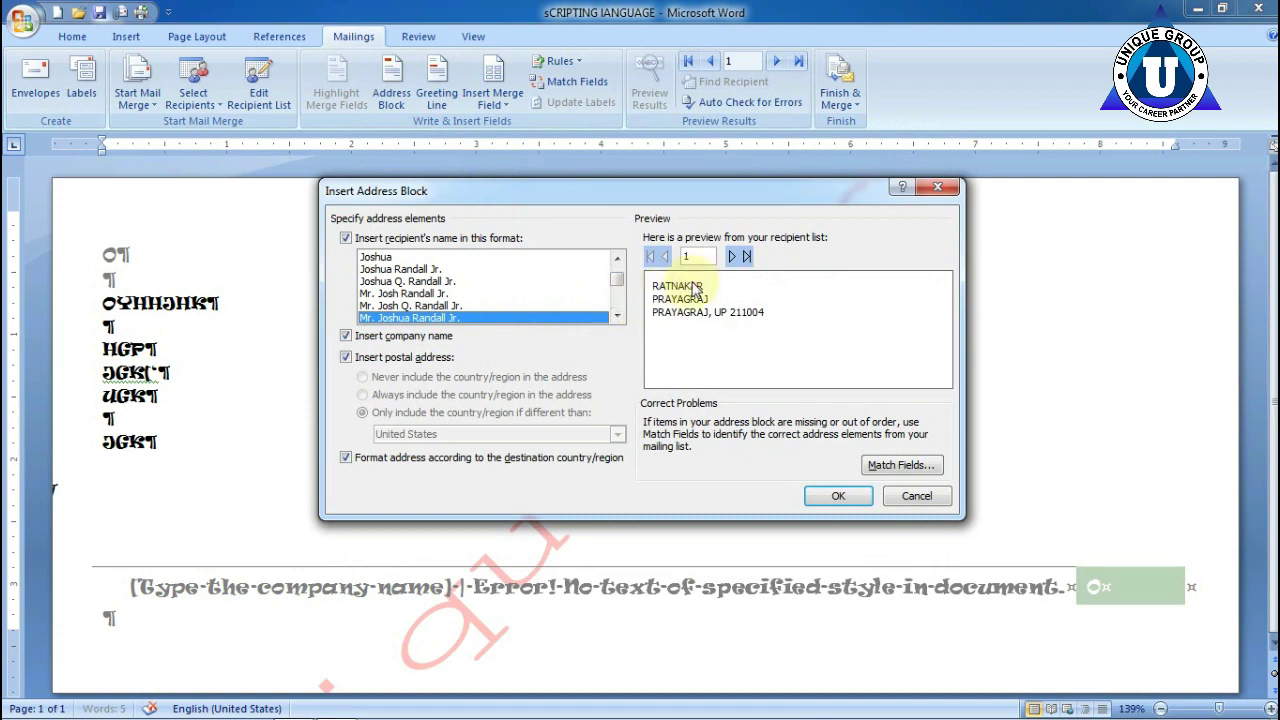
pyautogui.click(937, 187)
pyautogui.click(68, 88)
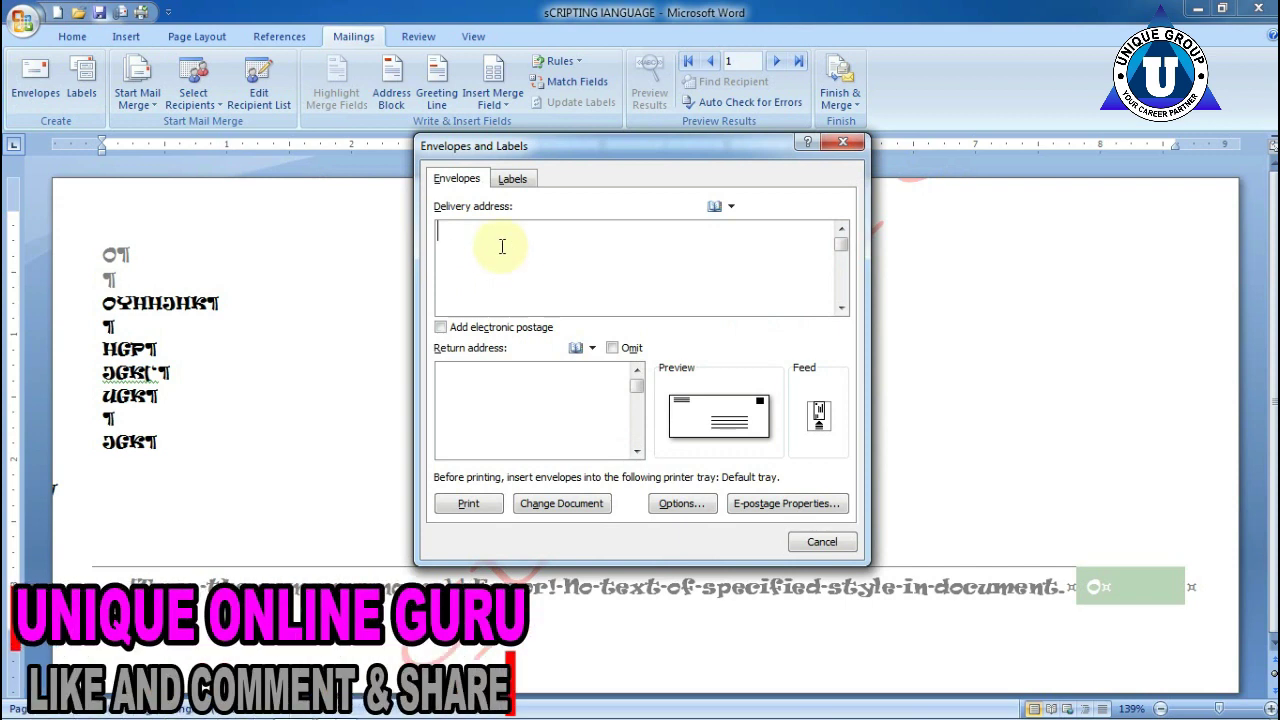
pyautogui.click(500, 370)
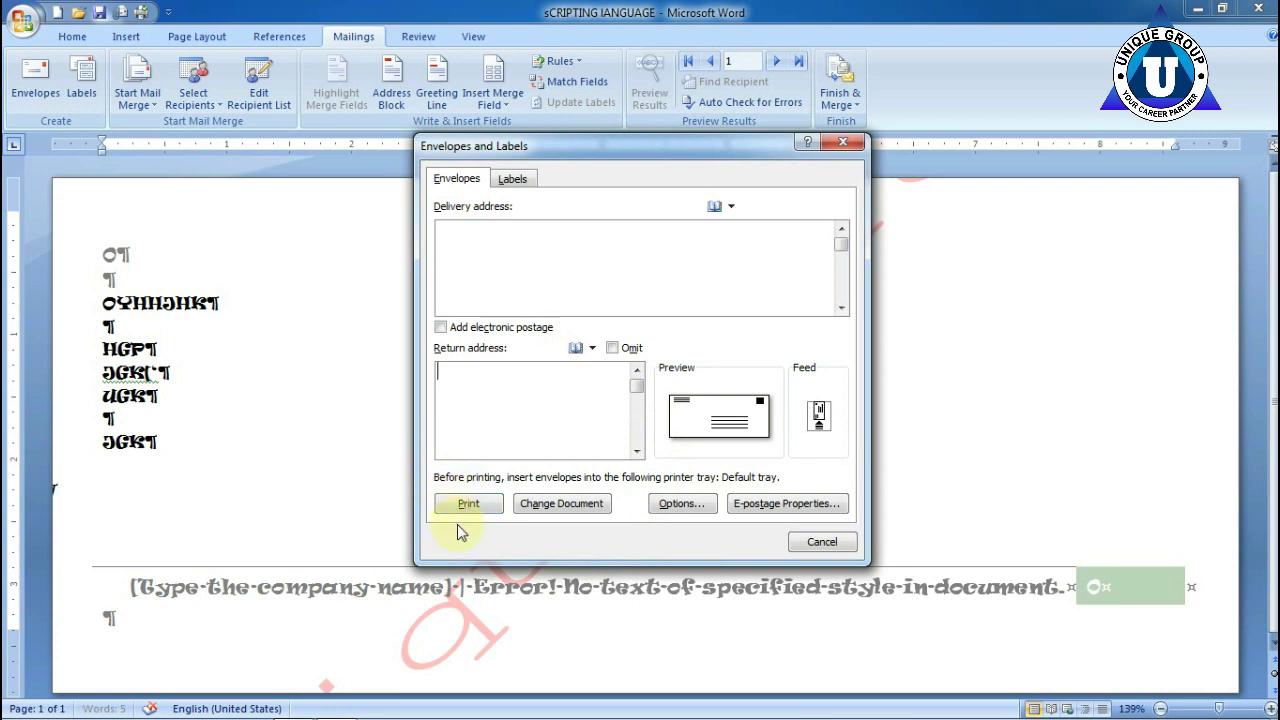
pyautogui.click(843, 143)
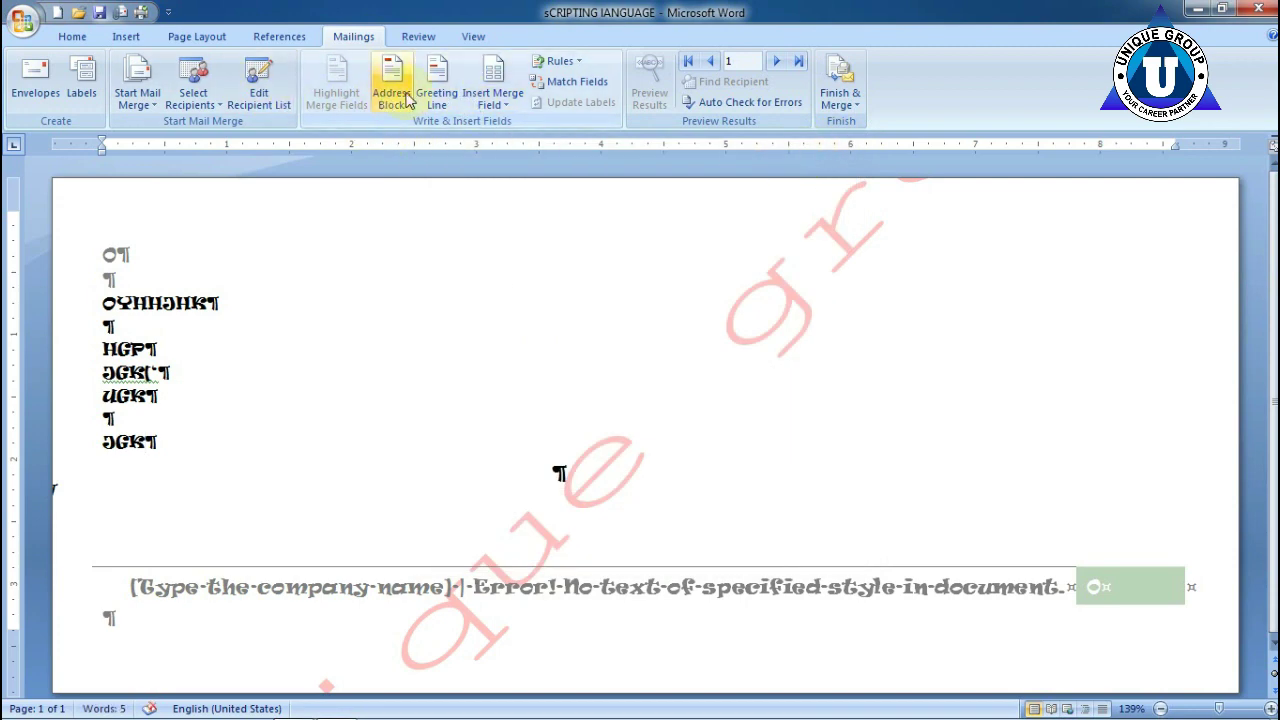
# Insert «First_Name» followed by «Address_Line_1» at the end of the envelope's last line.
pyautogui.click(440, 98)
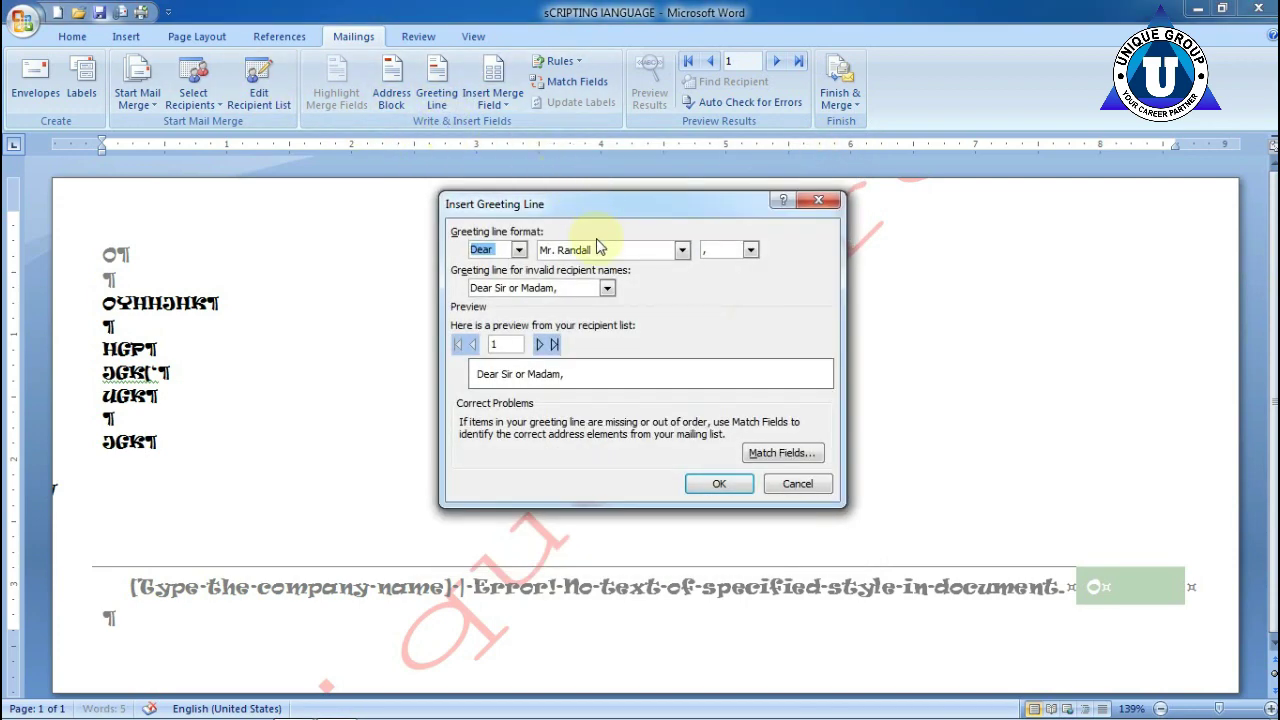
pyautogui.click(816, 202)
pyautogui.click(496, 98)
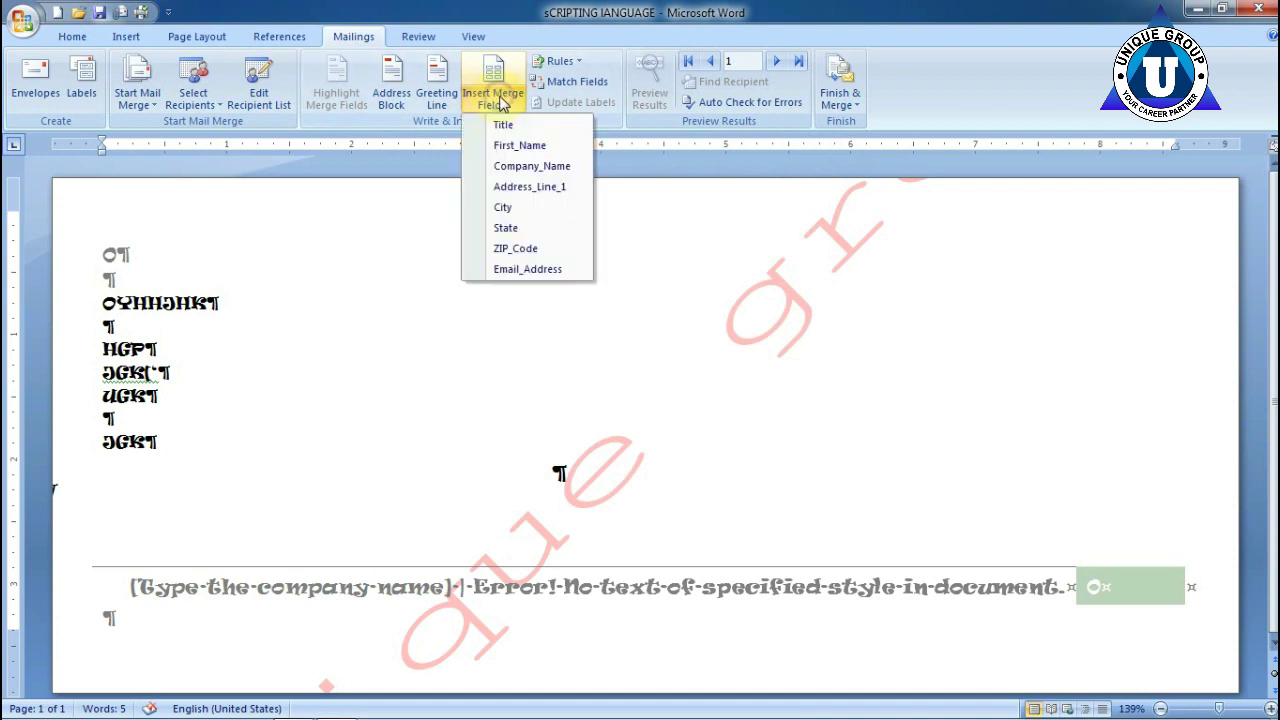
pyautogui.click(509, 150)
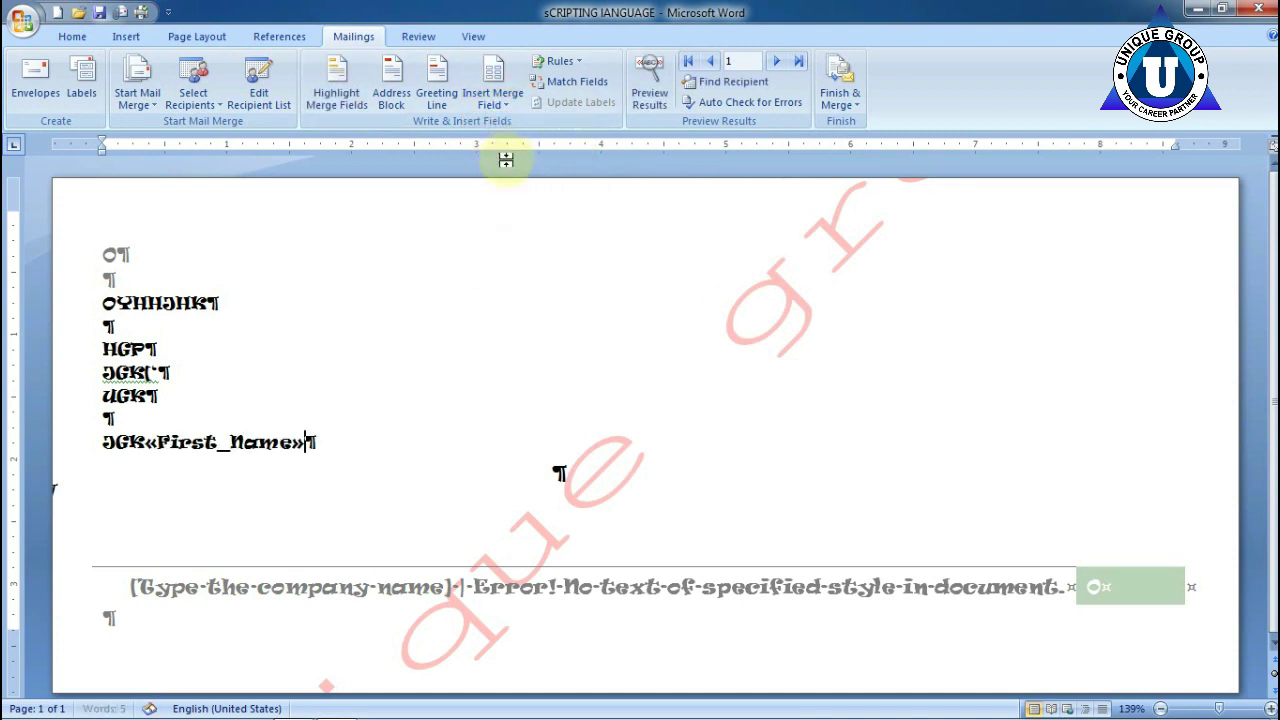
pyautogui.click(570, 81)
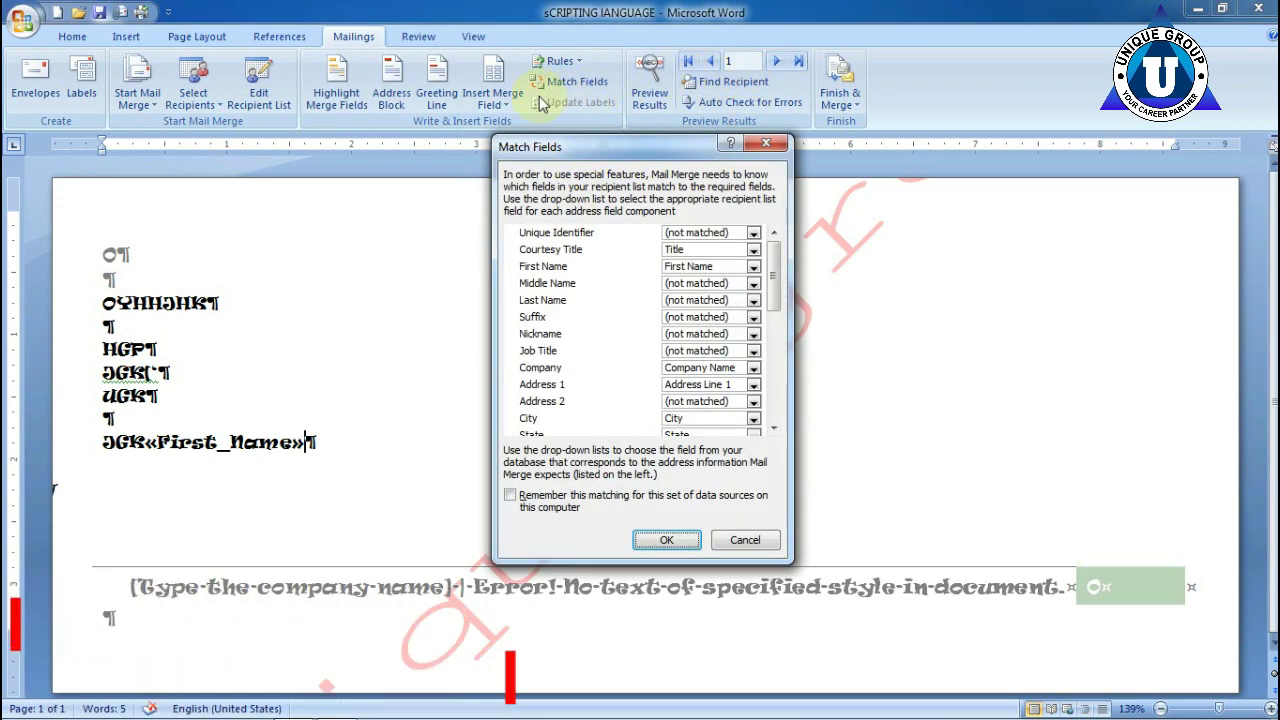
pyautogui.click(766, 144)
pyautogui.click(492, 97)
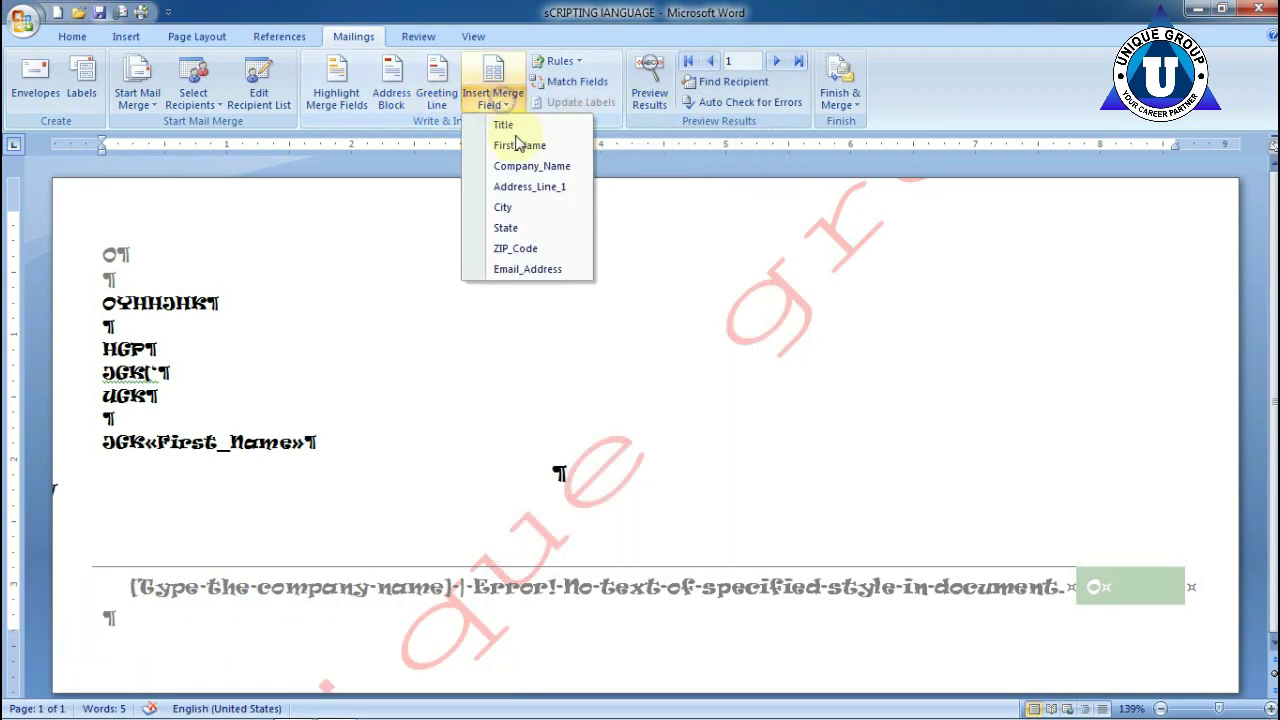
pyautogui.click(533, 187)
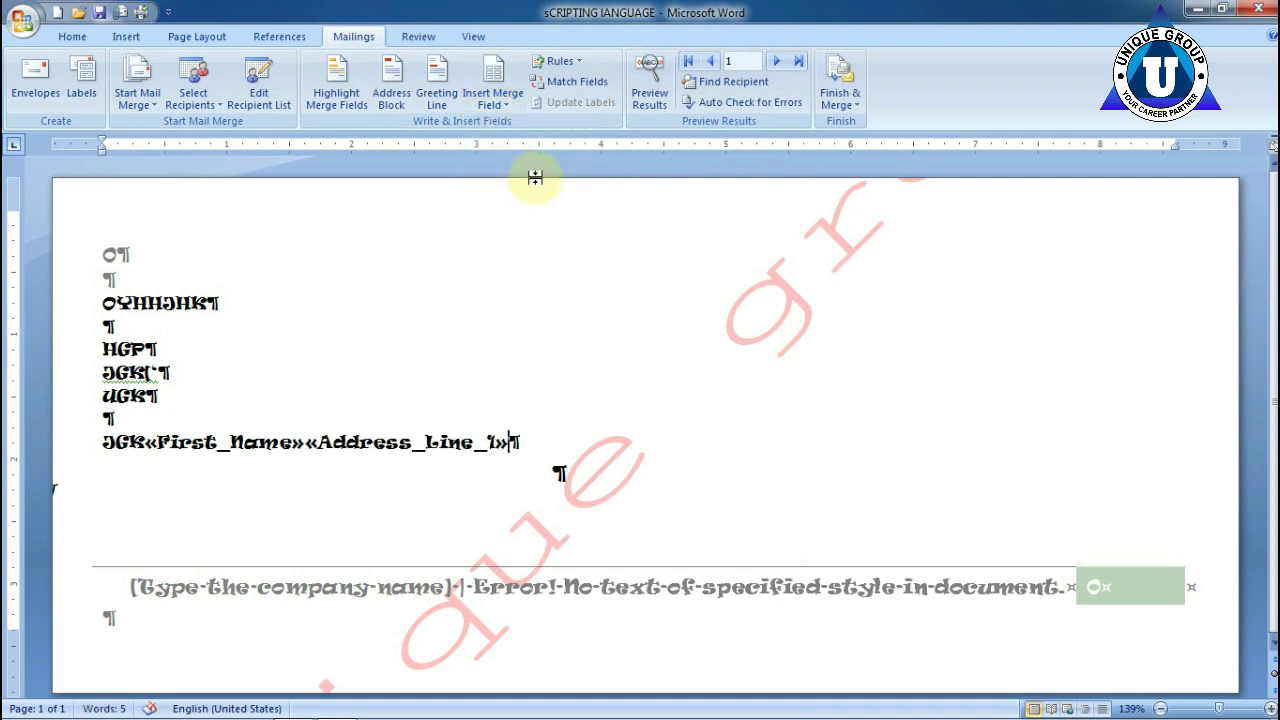
pyautogui.click(557, 61)
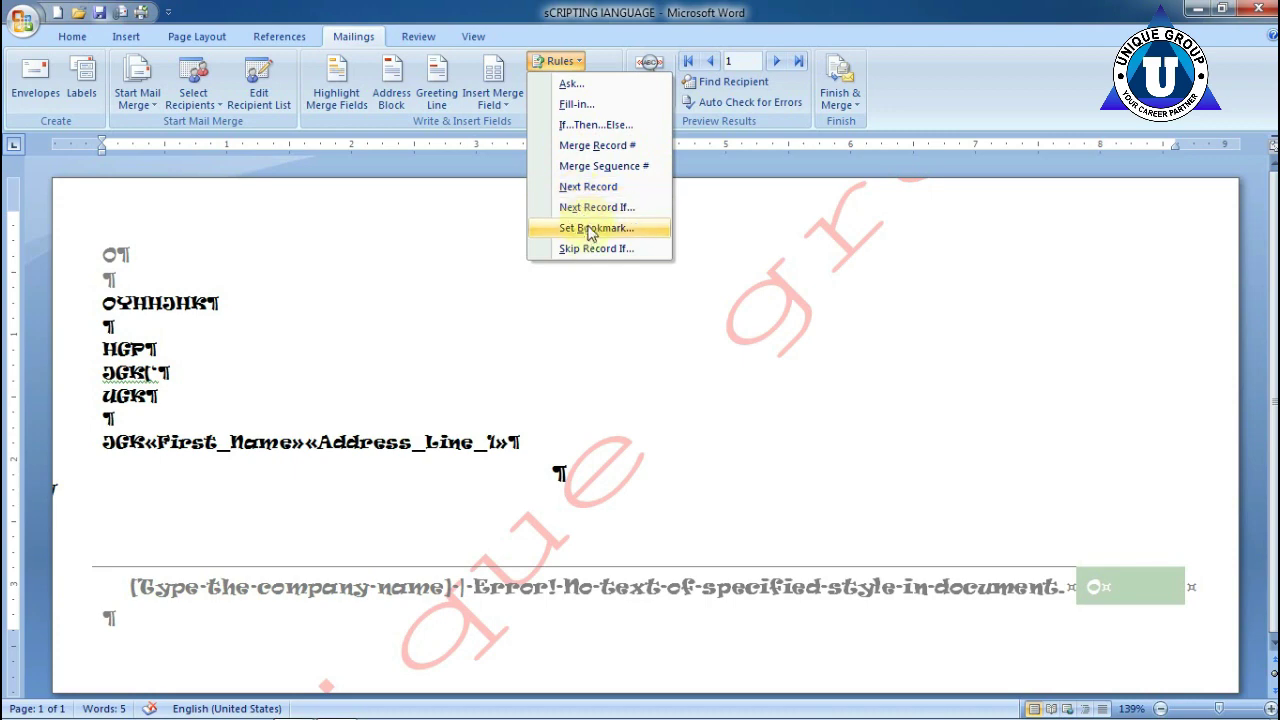
# Preview the merge results so record 1's PRAYAGRAJ data replaces the merge fields.
pyautogui.click(766, 277)
pyautogui.click(590, 88)
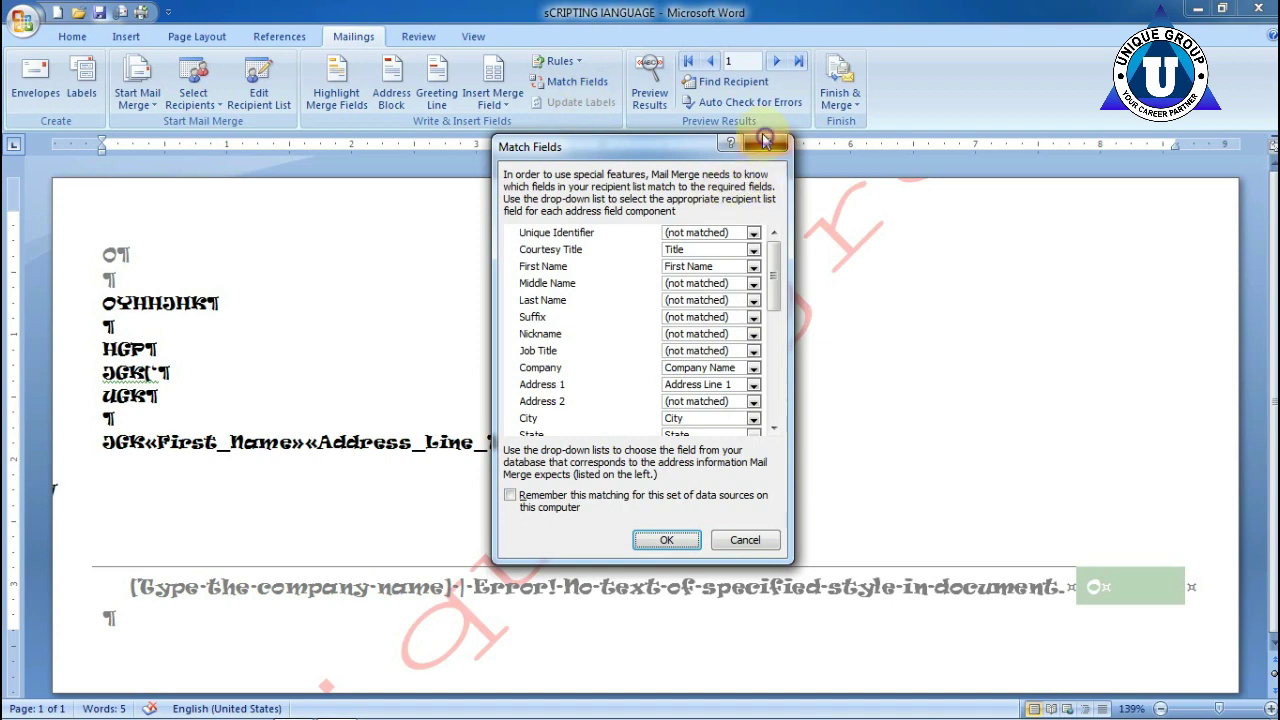
pyautogui.click(766, 143)
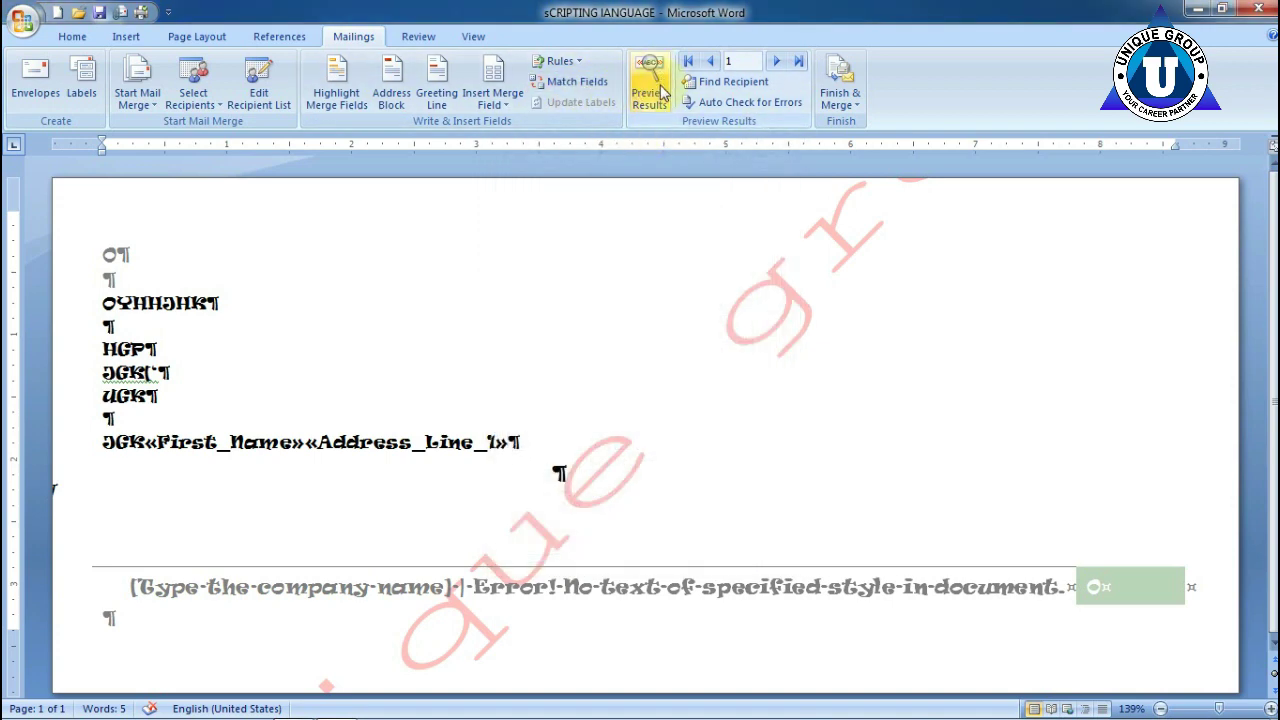
pyautogui.click(651, 90)
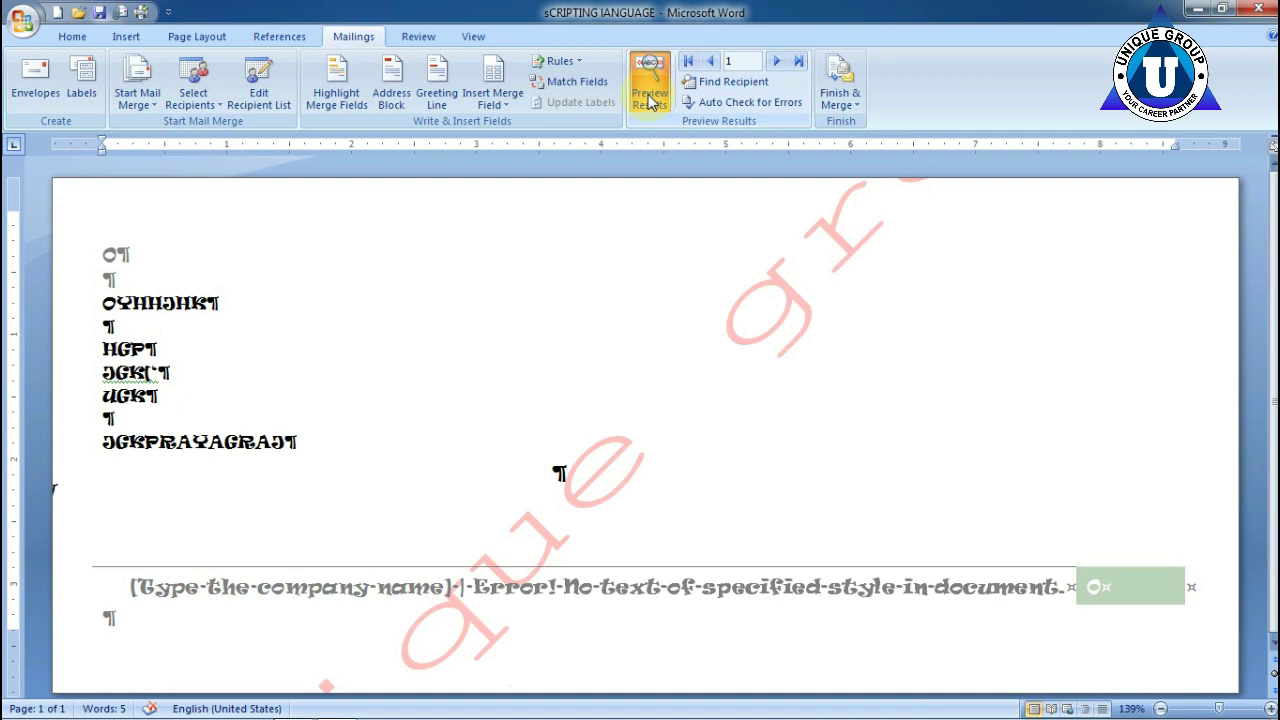
pyautogui.click(700, 82)
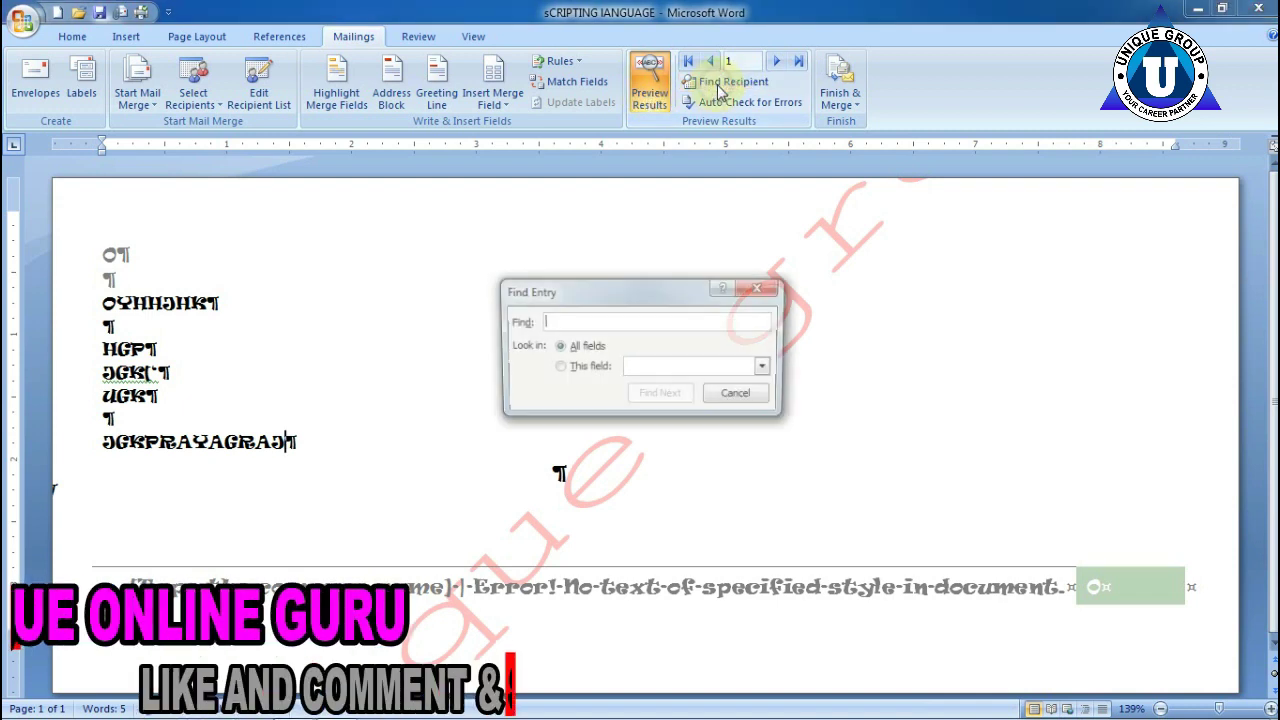
pyautogui.click(760, 287)
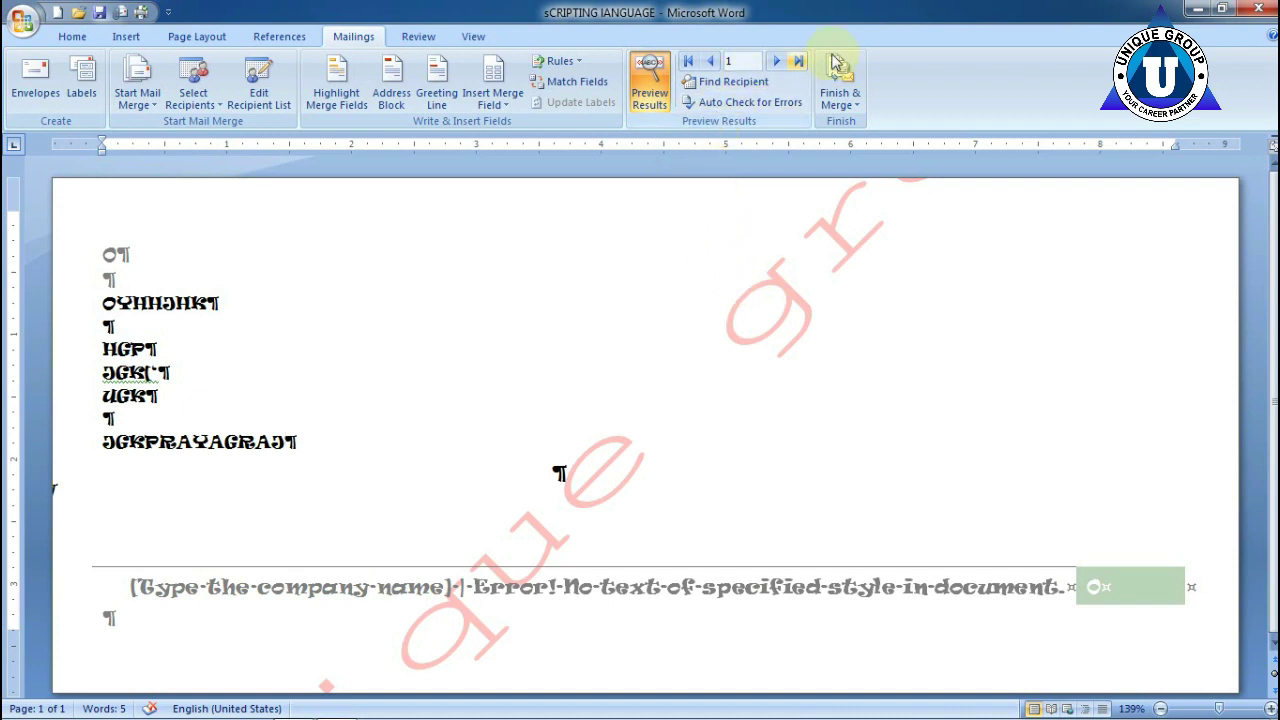
# Change the envelope text from Ravie to the Mangal font.
pyautogui.click(833, 98)
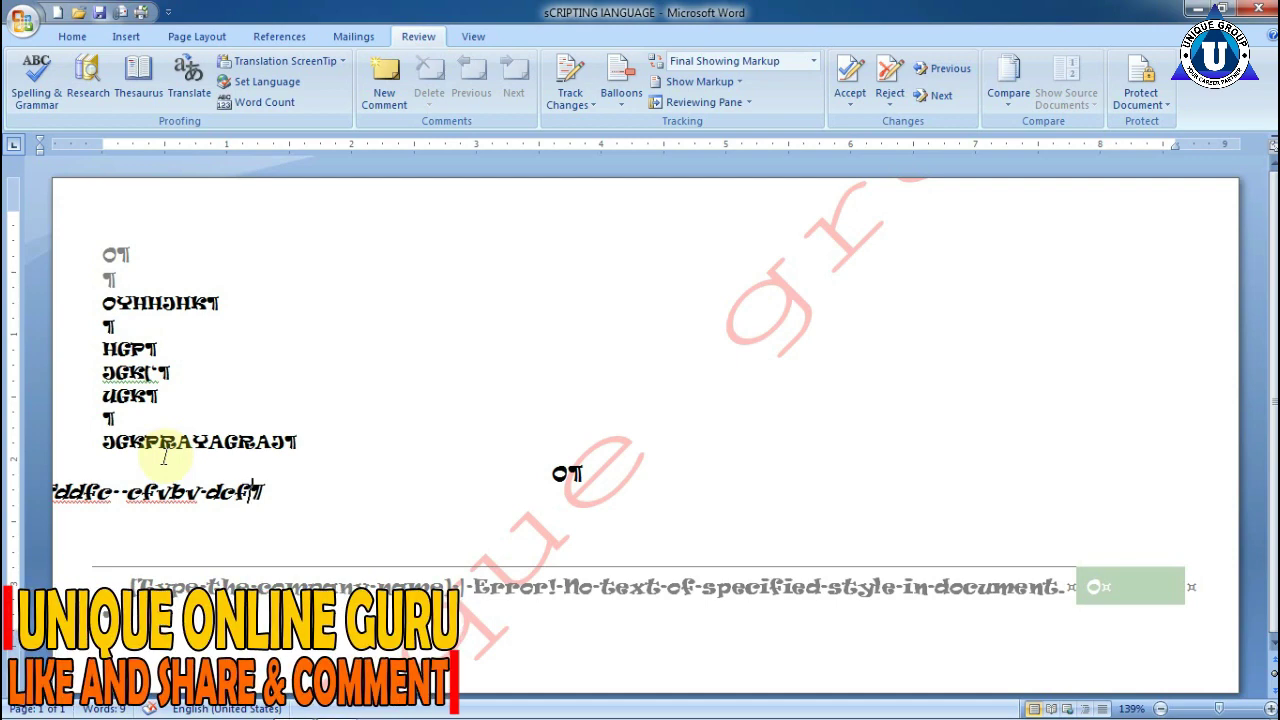
pyautogui.keyDown('shift'); pyautogui.click(167, 460); pyautogui.keyUp('shift')
pyautogui.click(72, 36)
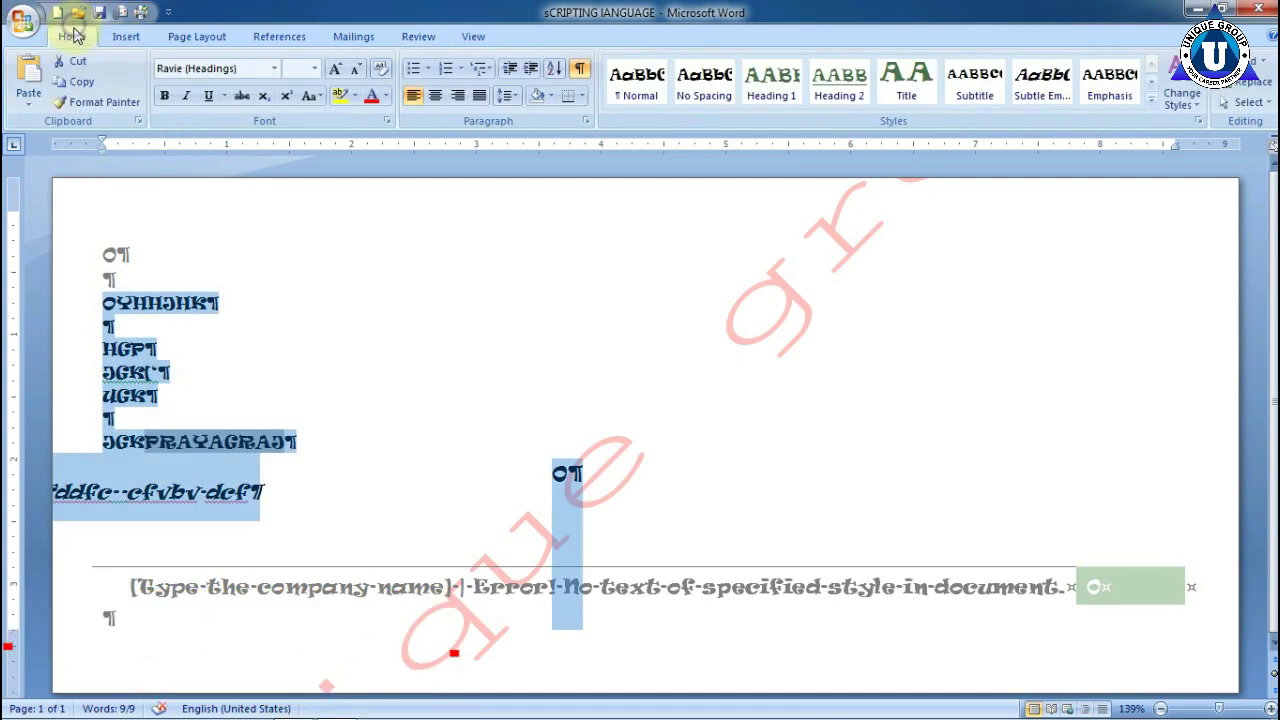
pyautogui.click(278, 68)
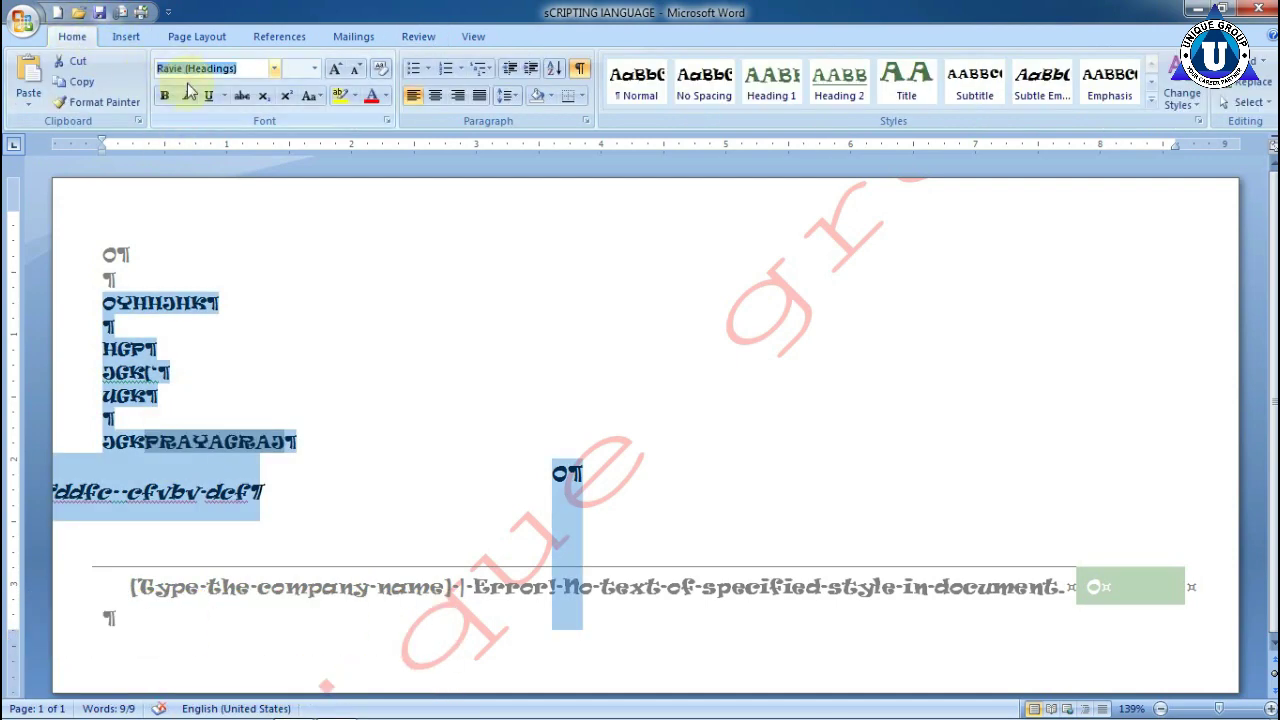
pyautogui.click(275, 69)
pyautogui.press('Escape')
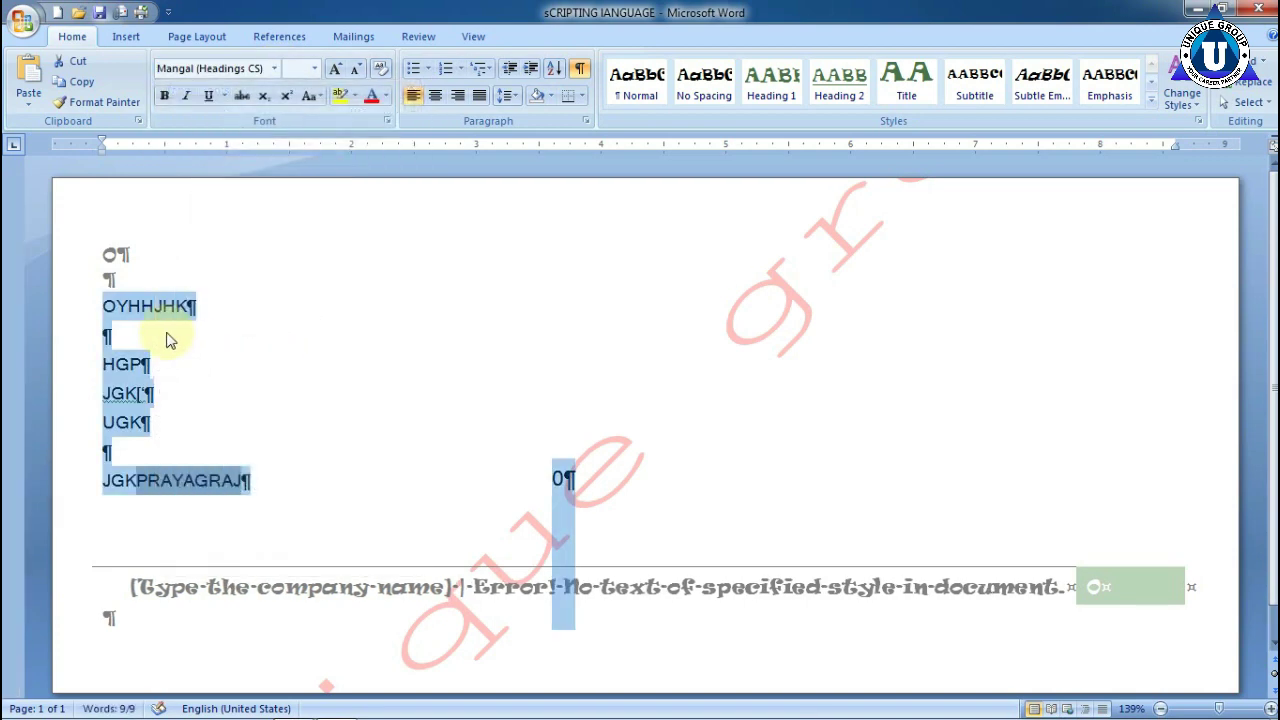
pyautogui.click(166, 337)
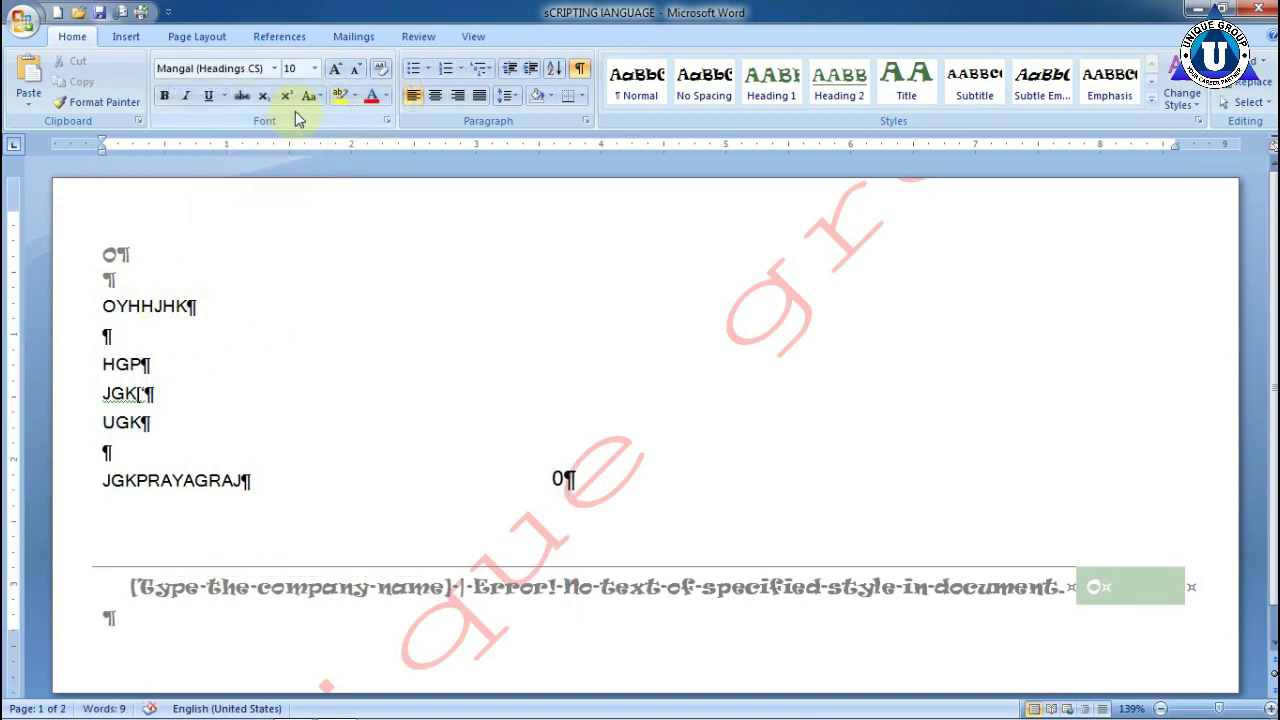
# Hide the formatting marks and bring up the Review tab.
pyautogui.click(579, 68)
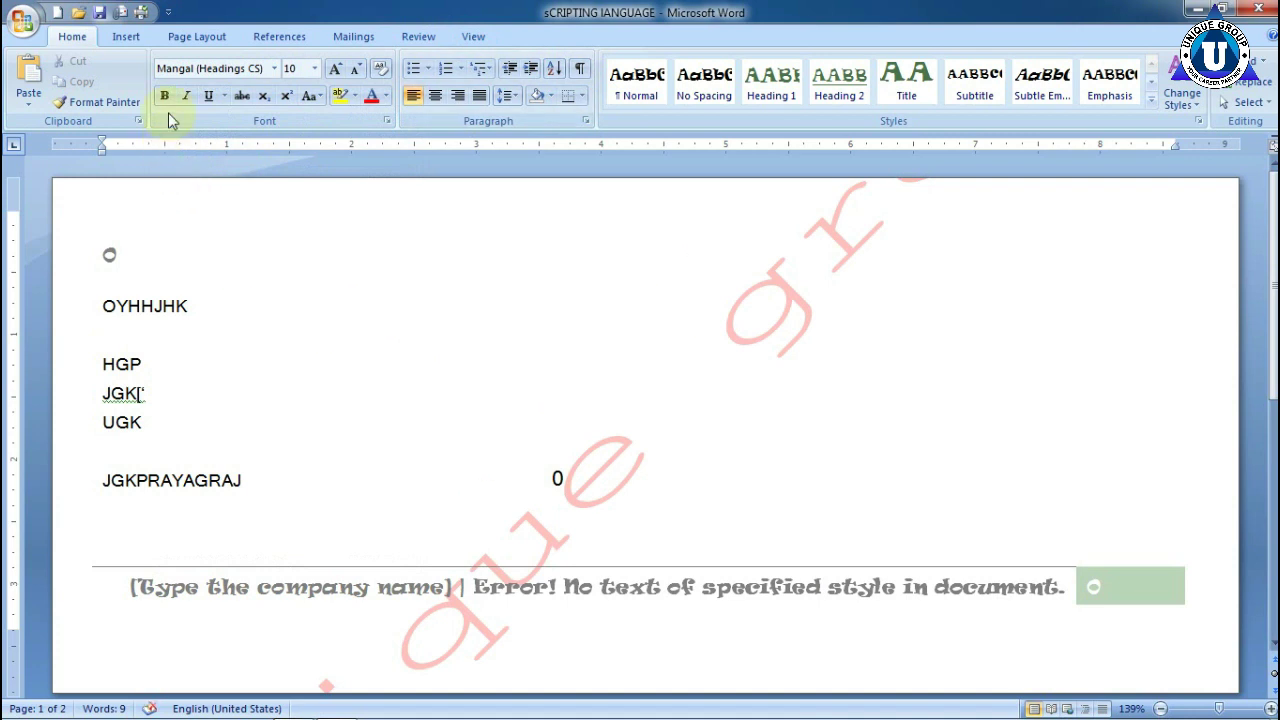
pyautogui.click(353, 37)
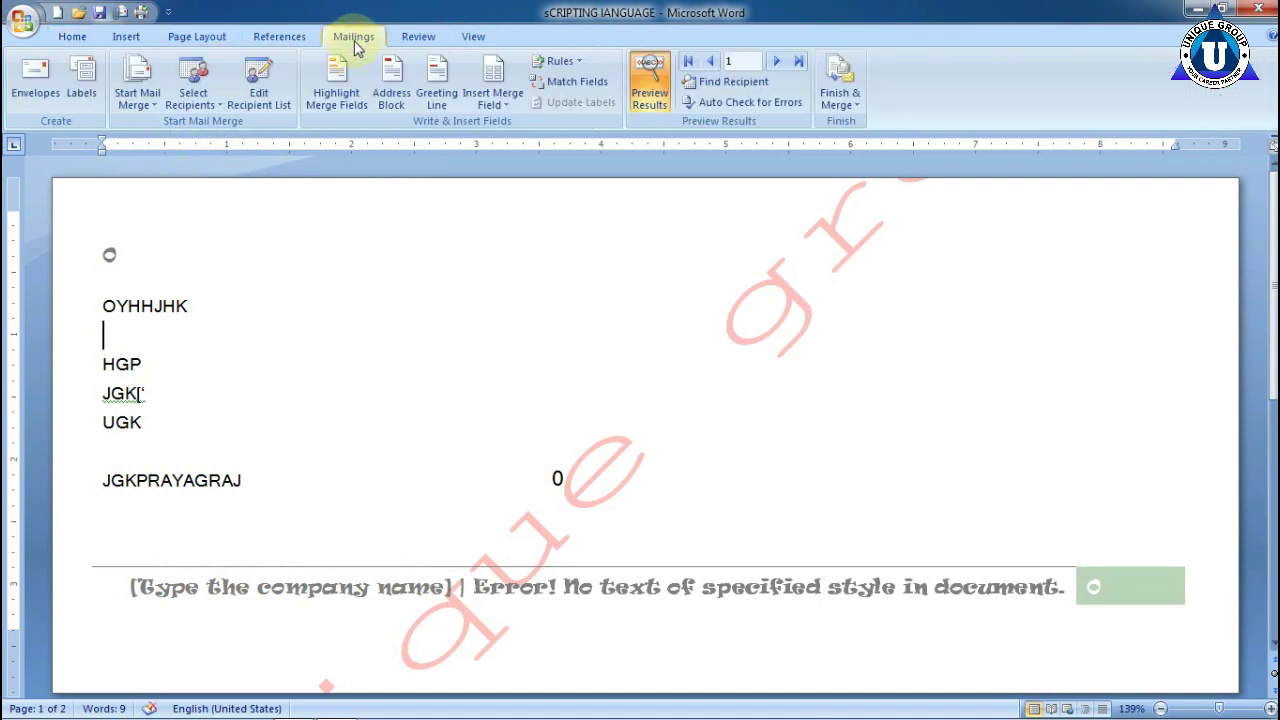
pyautogui.click(418, 37)
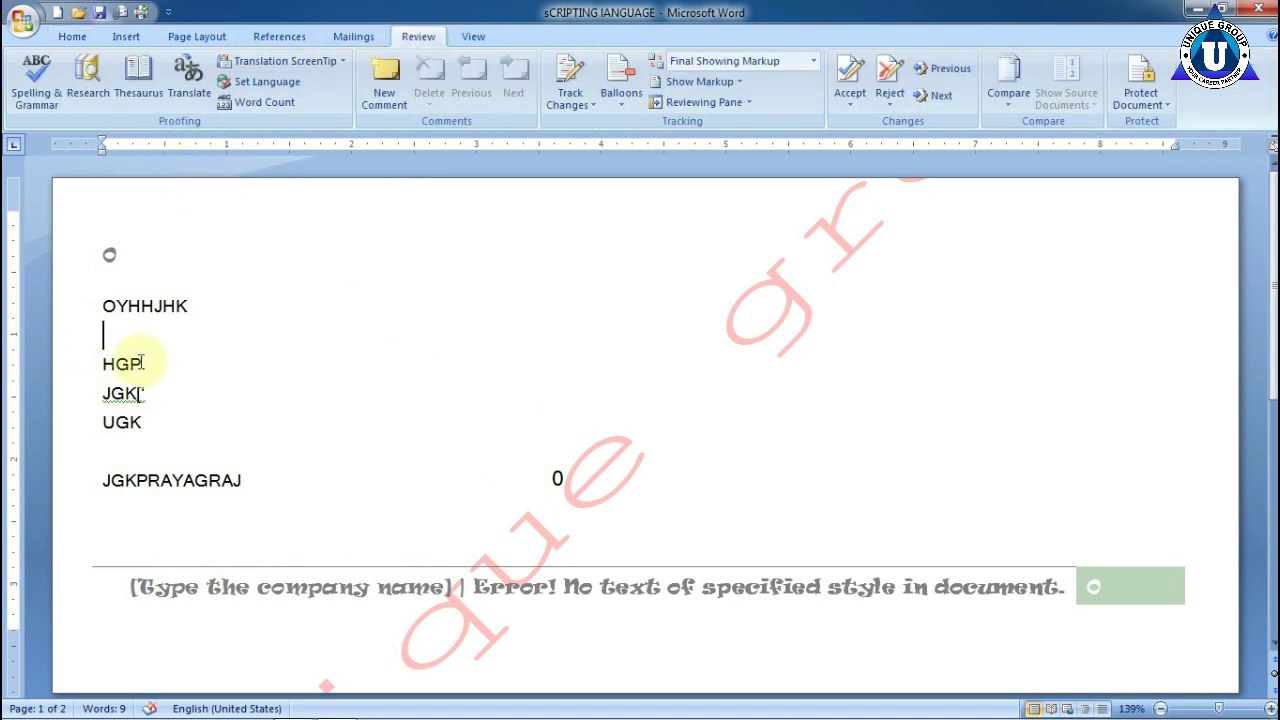
# Spell-check the JGK line, skipping the extra-space grammar issue, then stop the check.
pyautogui.moveTo(101, 392); pyautogui.dragTo(154, 401)
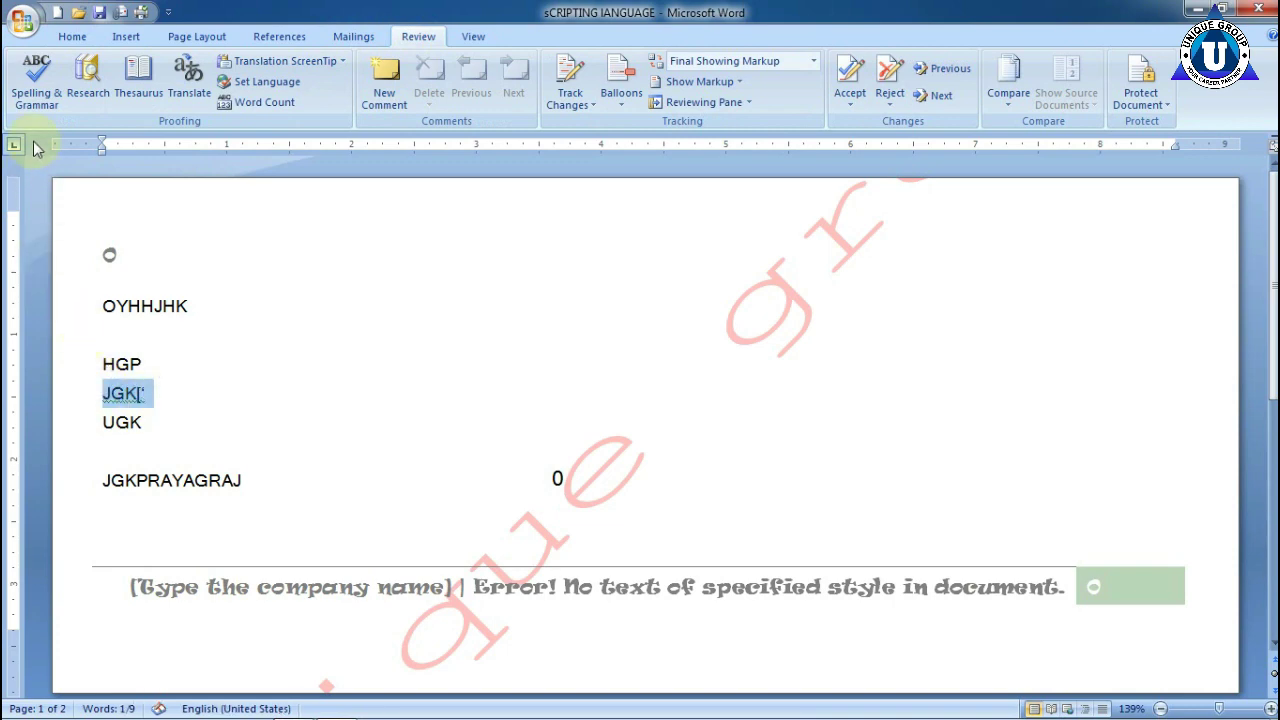
pyautogui.click(35, 82)
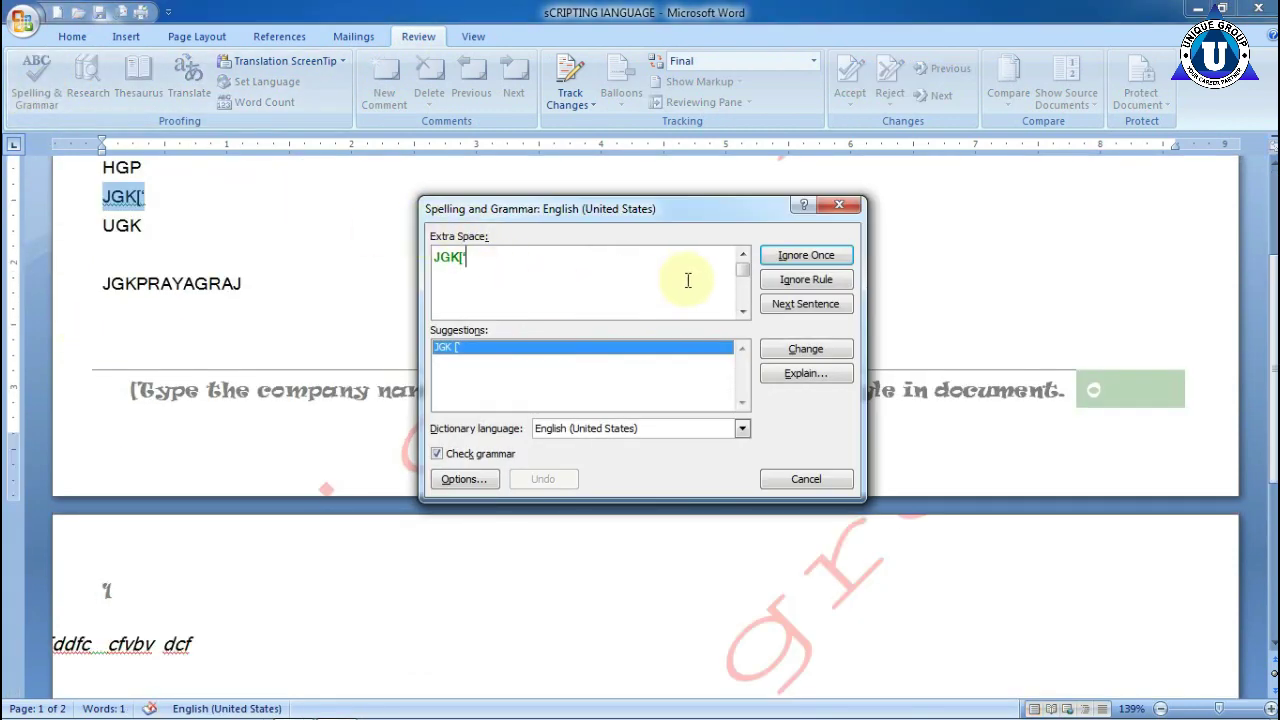
pyautogui.click(814, 256)
pyautogui.click(618, 420)
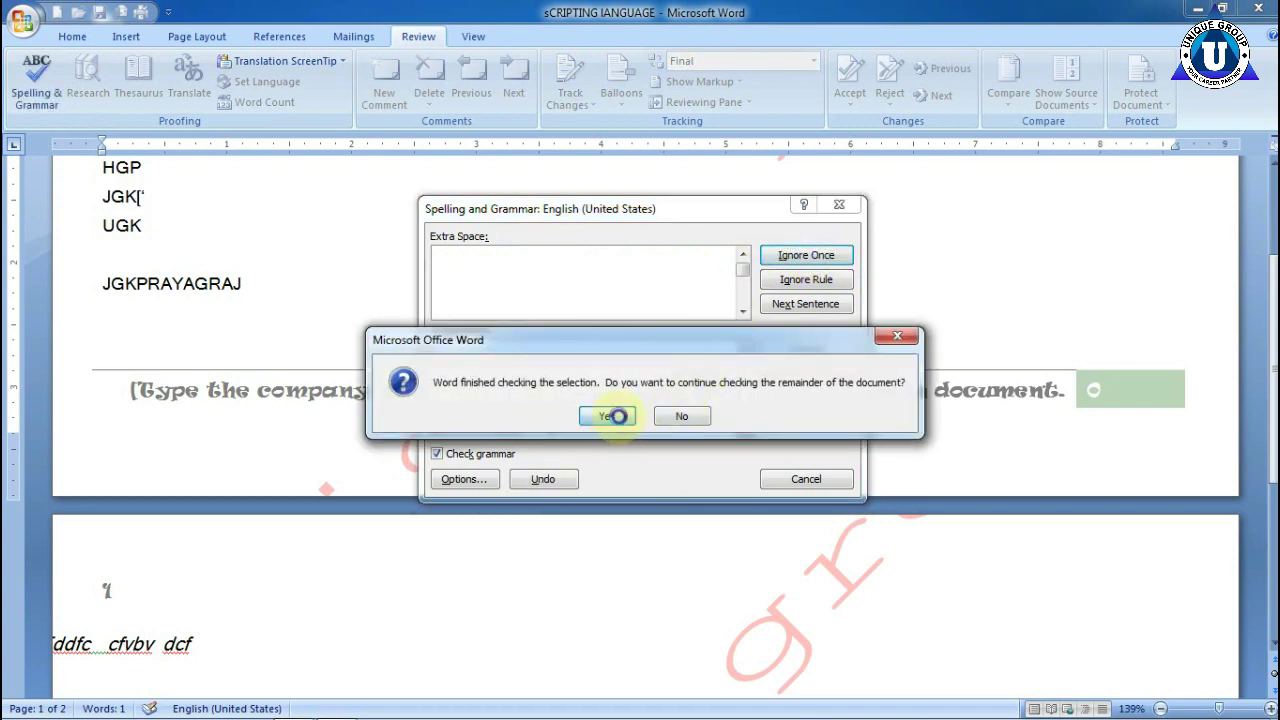
pyautogui.click(775, 480)
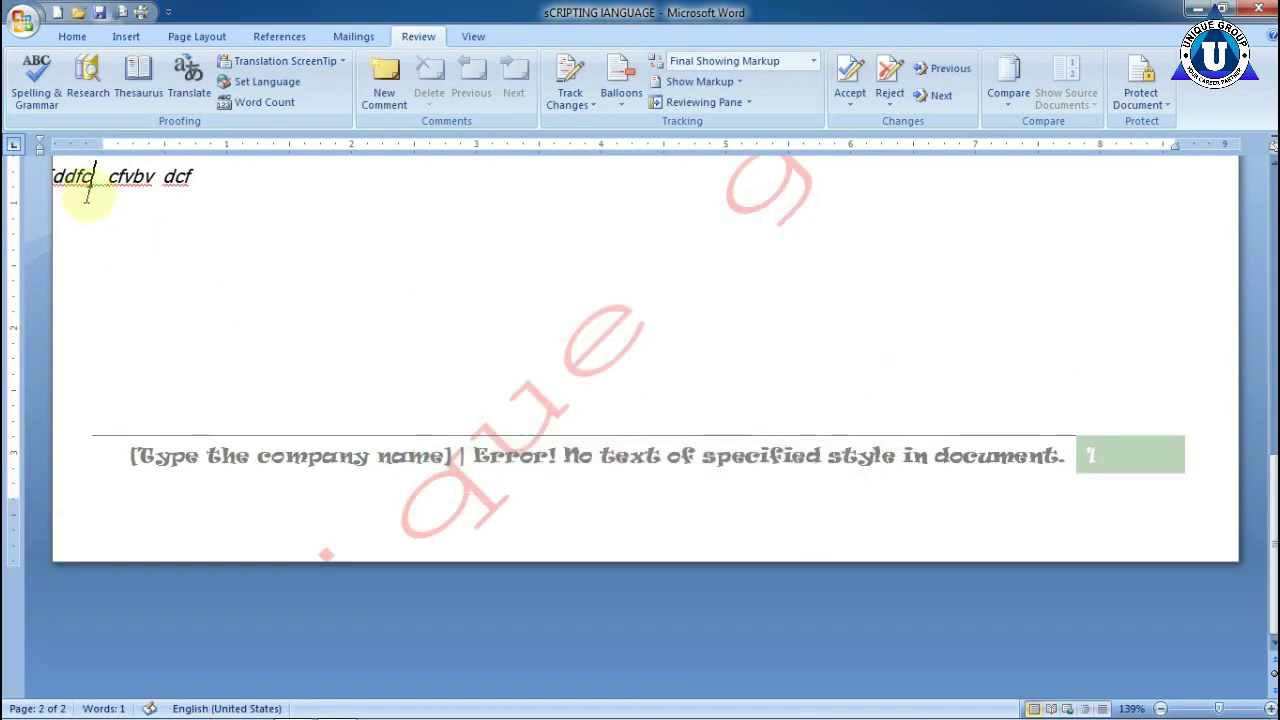
# Spell-check the short line on page 2, ignoring the word Fddfc.
pyautogui.moveTo(225, 180); pyautogui.dragTo(48, 183)
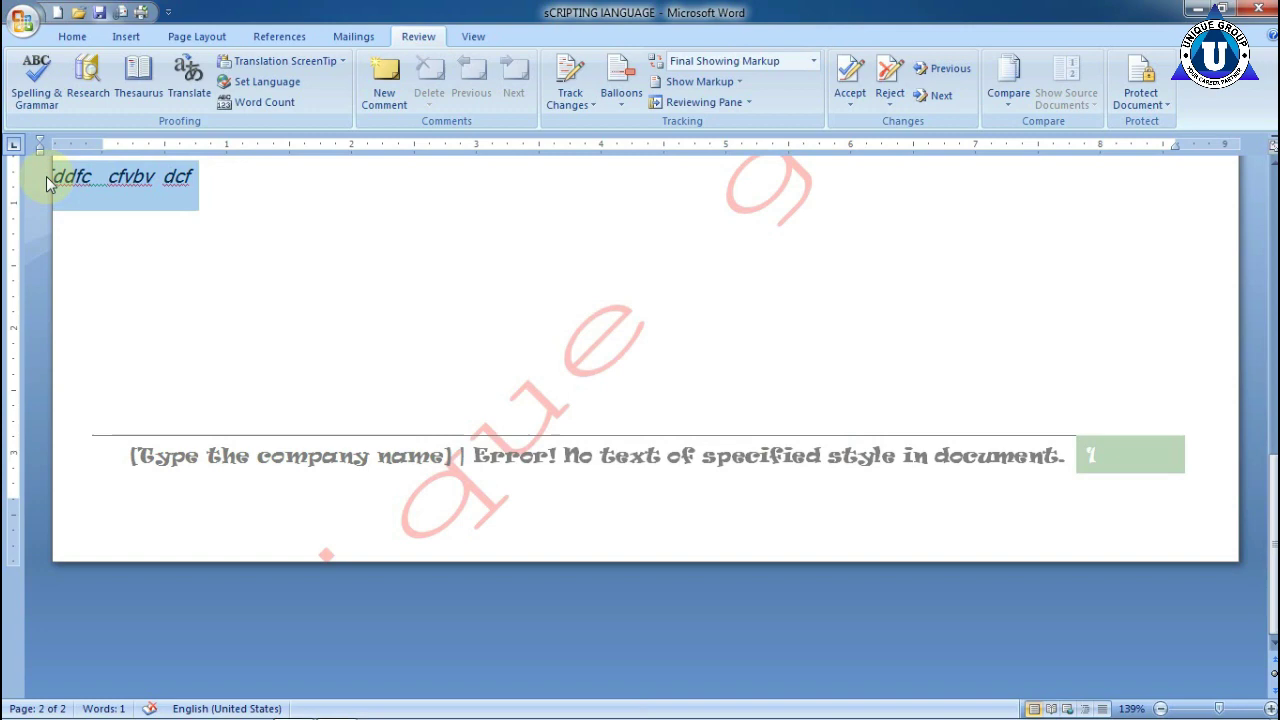
pyautogui.click(36, 78)
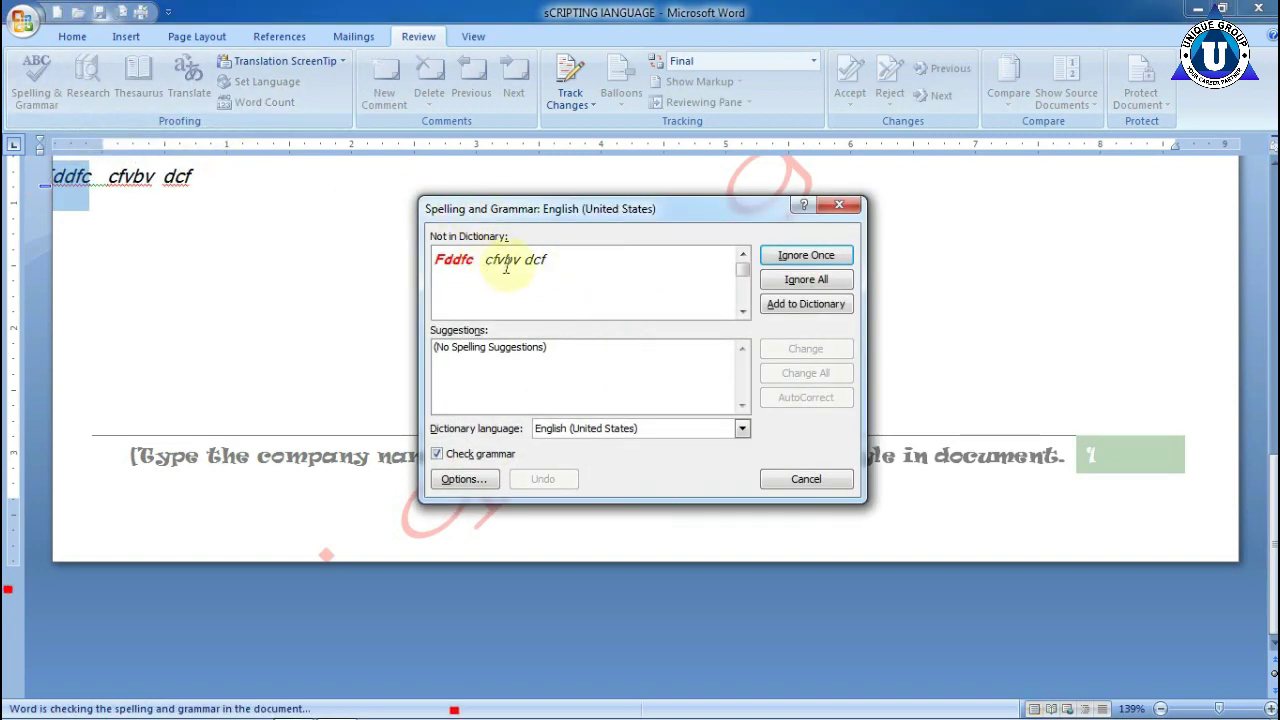
pyautogui.click(772, 316)
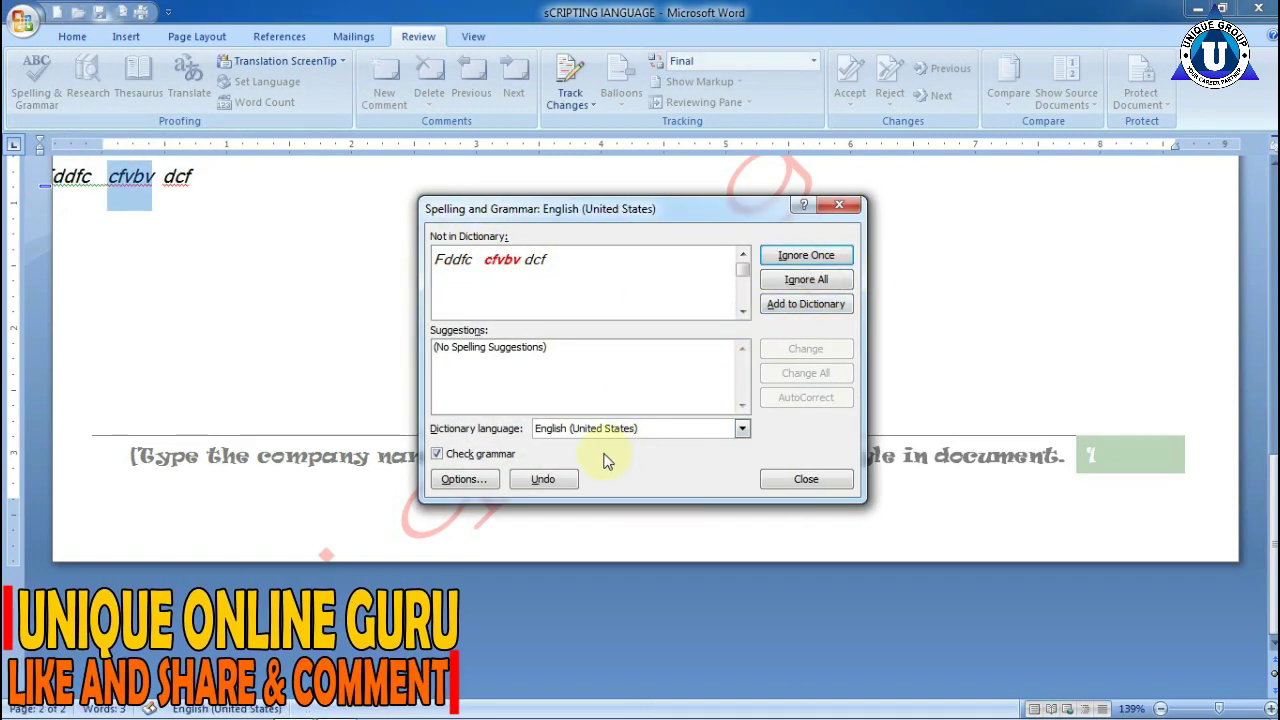
pyautogui.click(808, 479)
pyautogui.moveTo(247, 176); pyautogui.dragTo(30, 172)
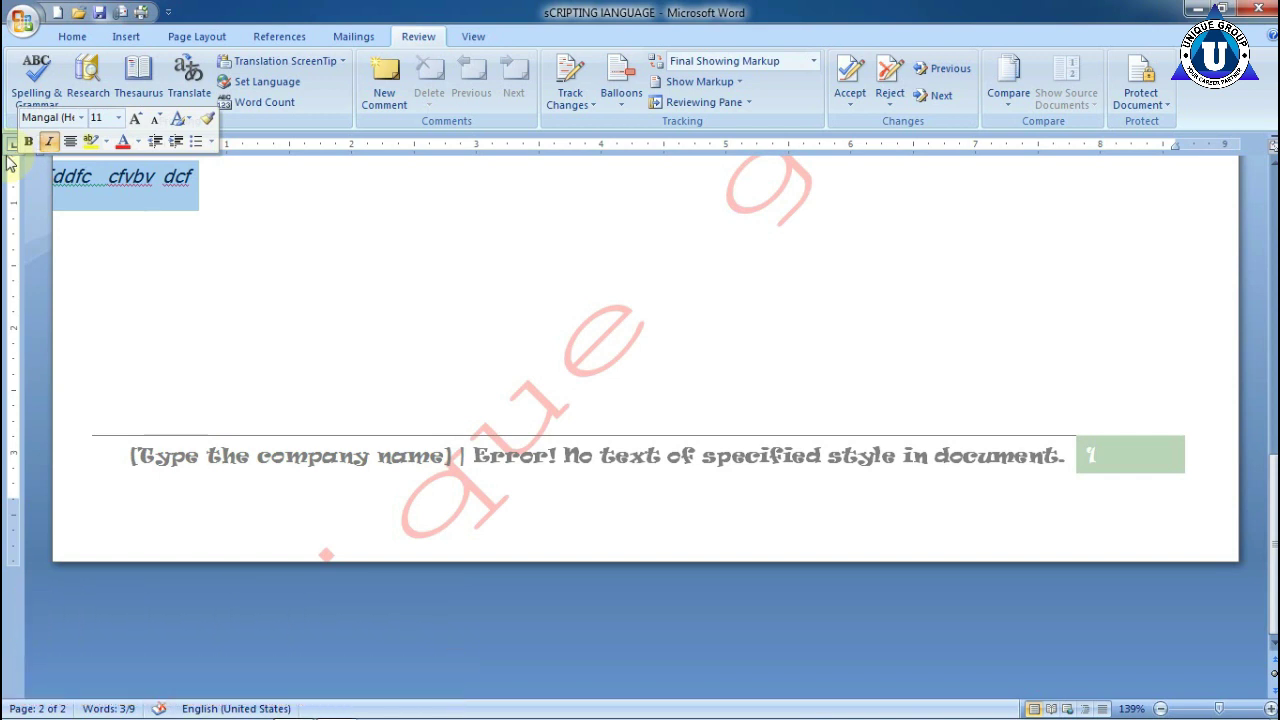
pyautogui.click(97, 68)
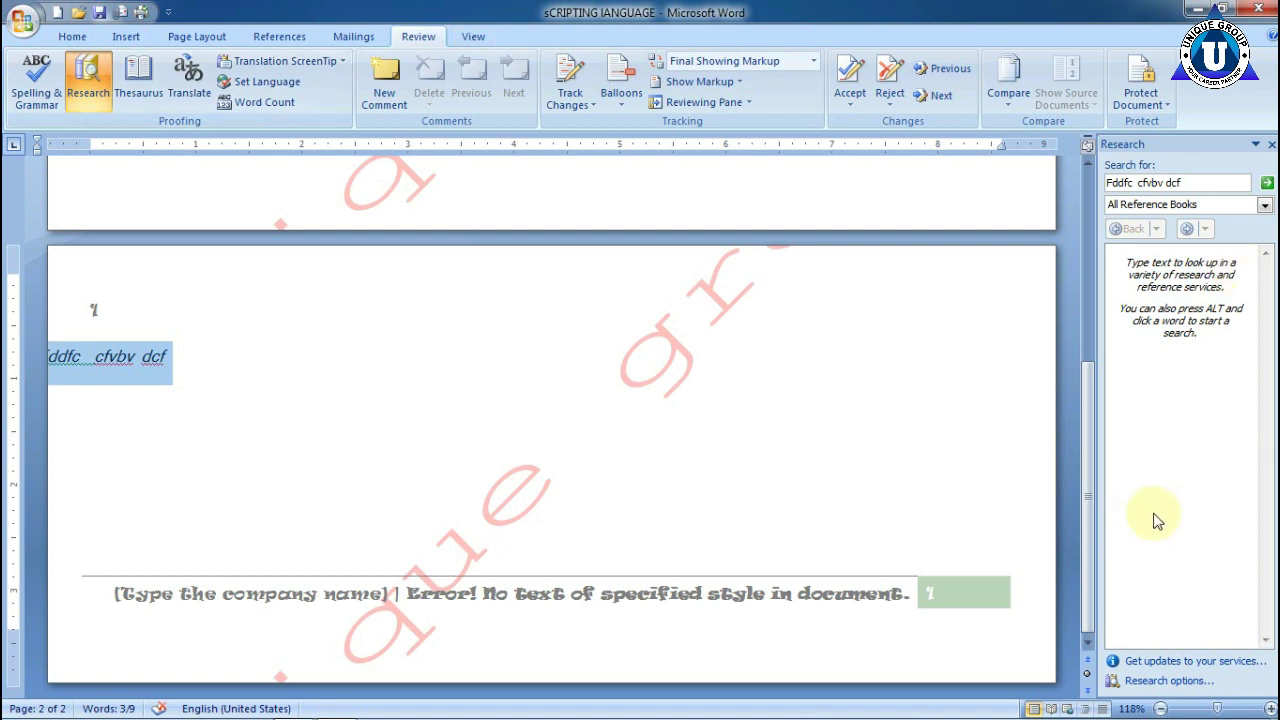
pyautogui.moveTo(1098, 714)
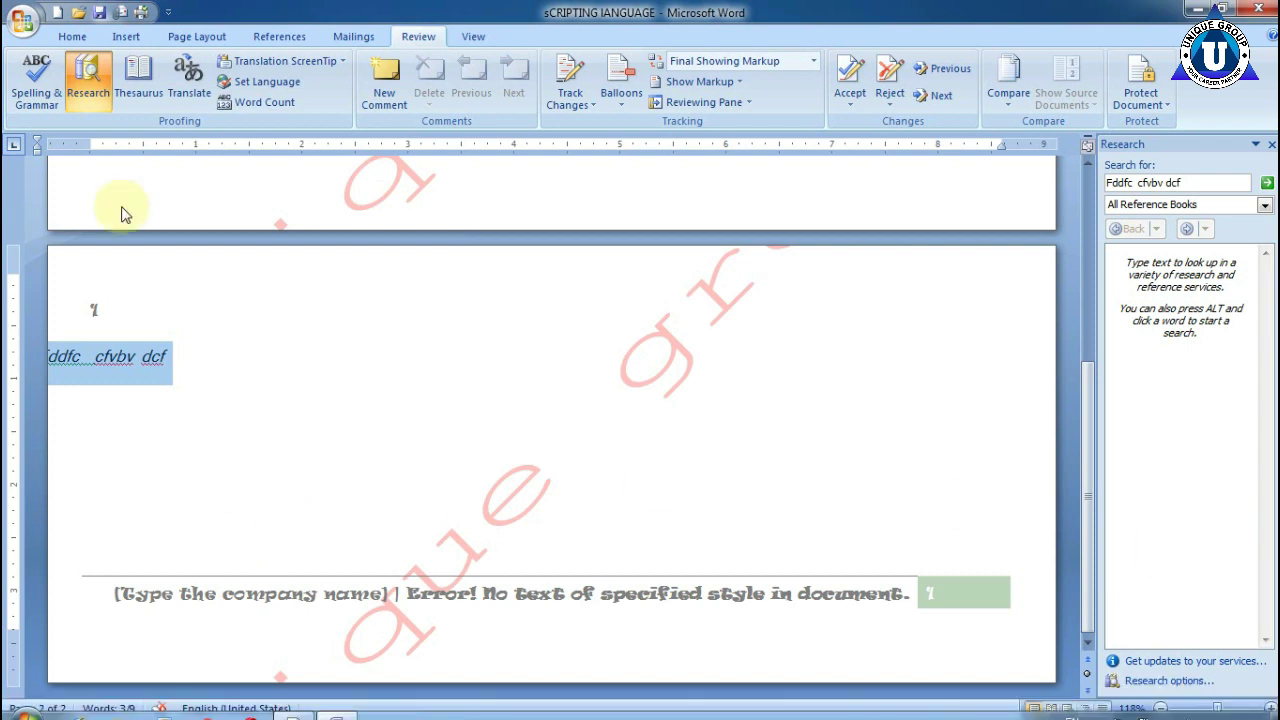
pyautogui.click(148, 62)
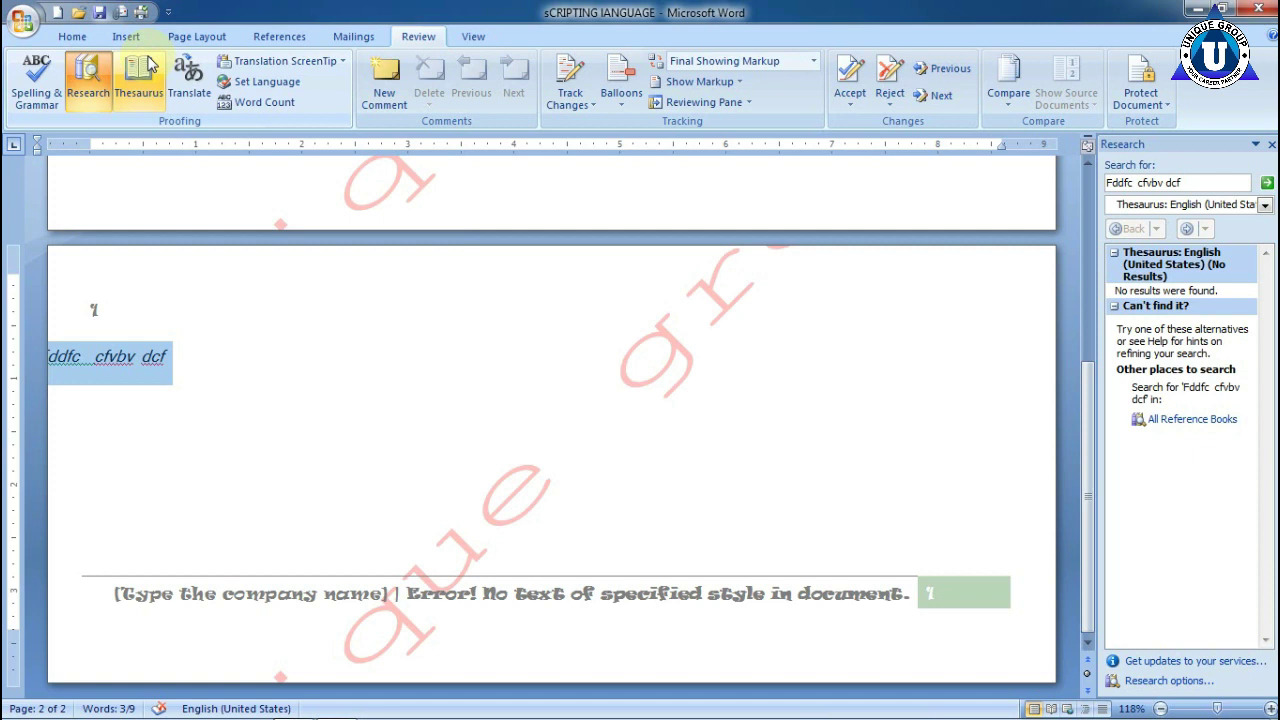
pyautogui.click(1192, 420)
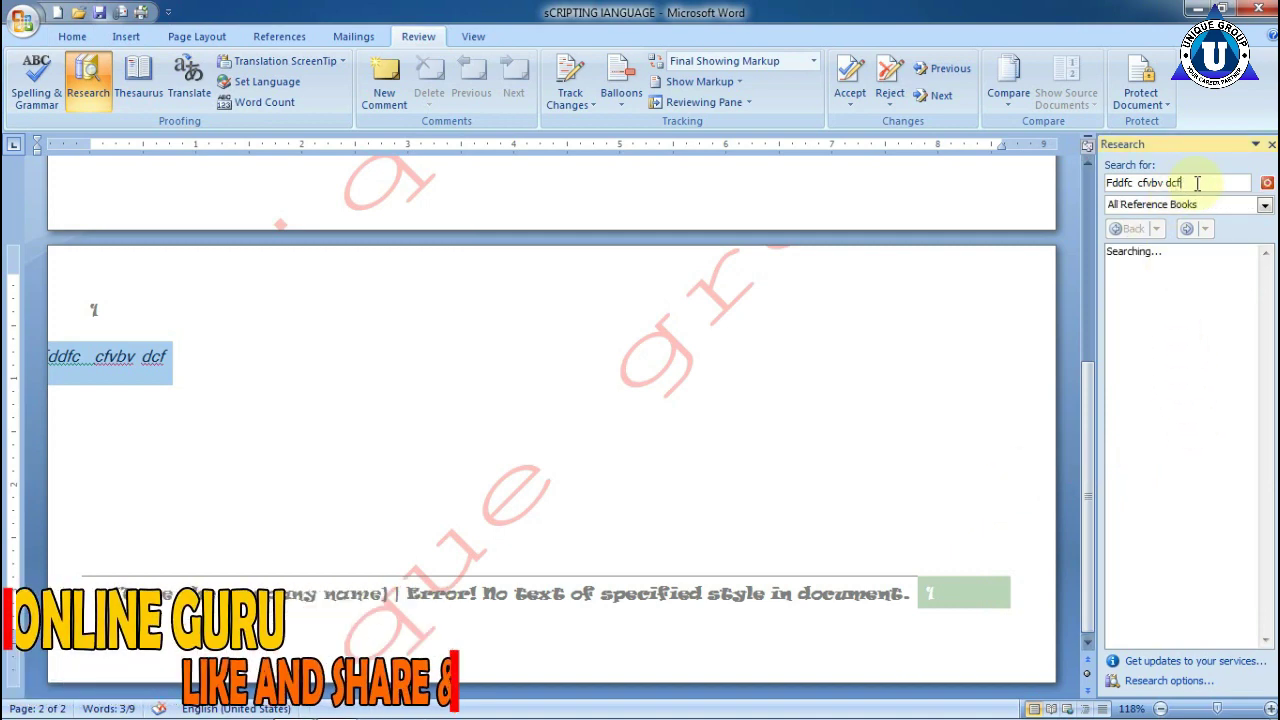
pyautogui.click(1170, 204)
pyautogui.click(1147, 262)
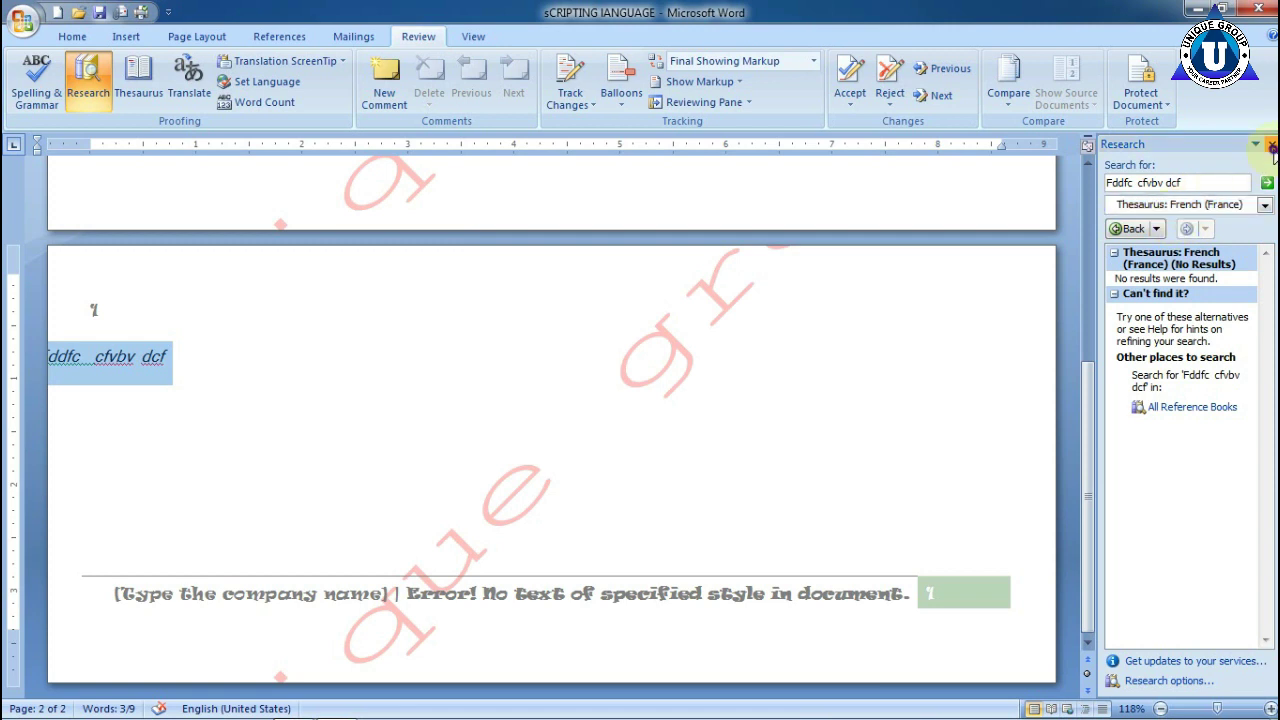
pyautogui.click(1271, 146)
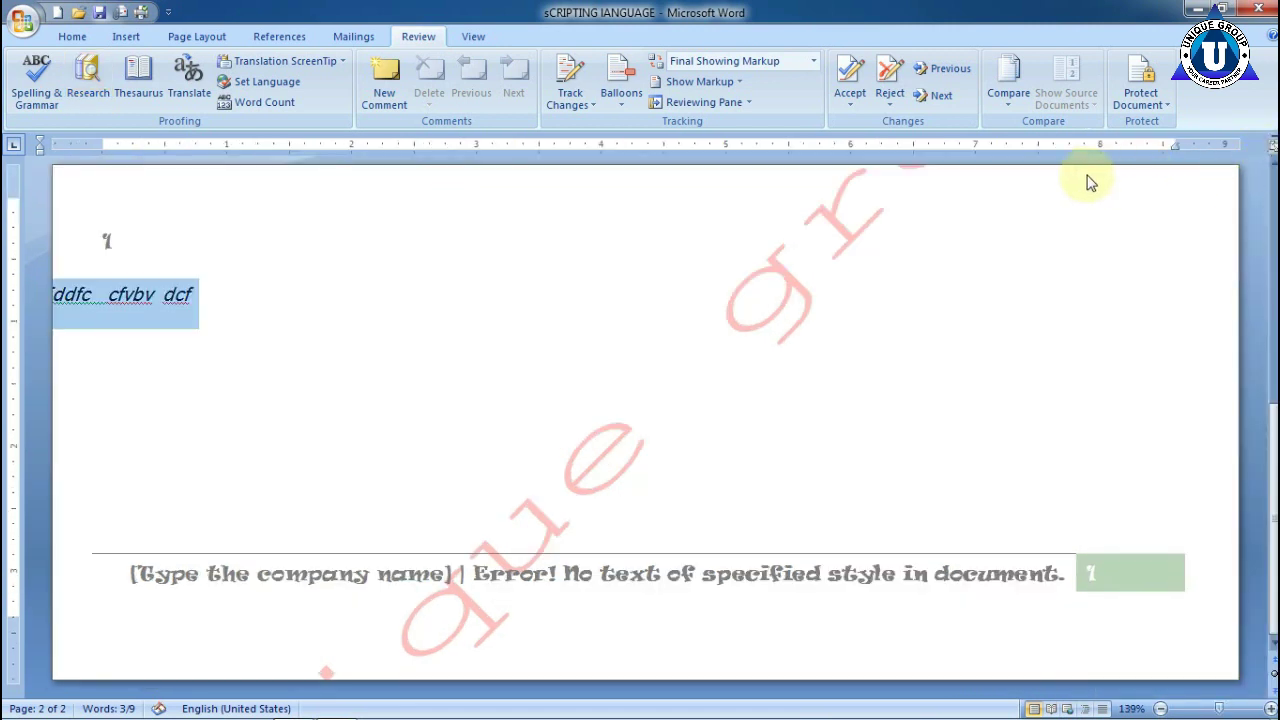
# Translate an English sentence introducing the user's name into Hindi in the Research pane.
pyautogui.click(182, 100)
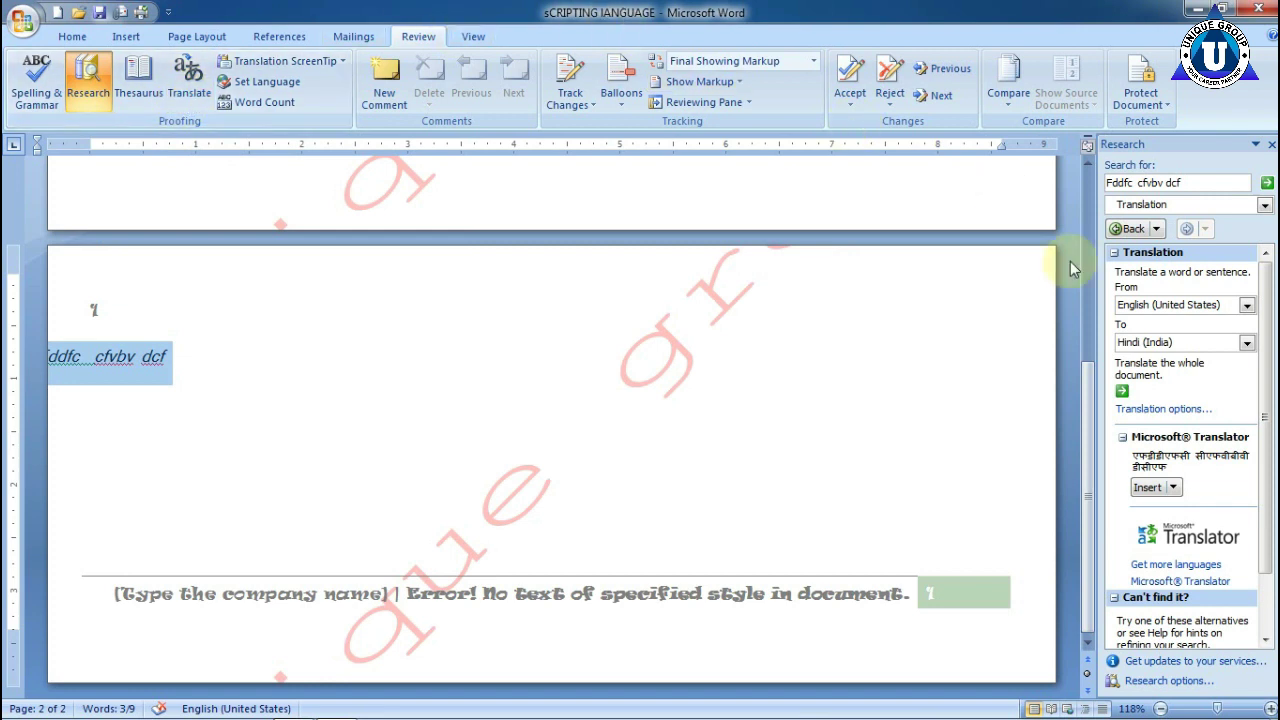
pyautogui.moveTo(1212, 184); pyautogui.dragTo(1110, 188)
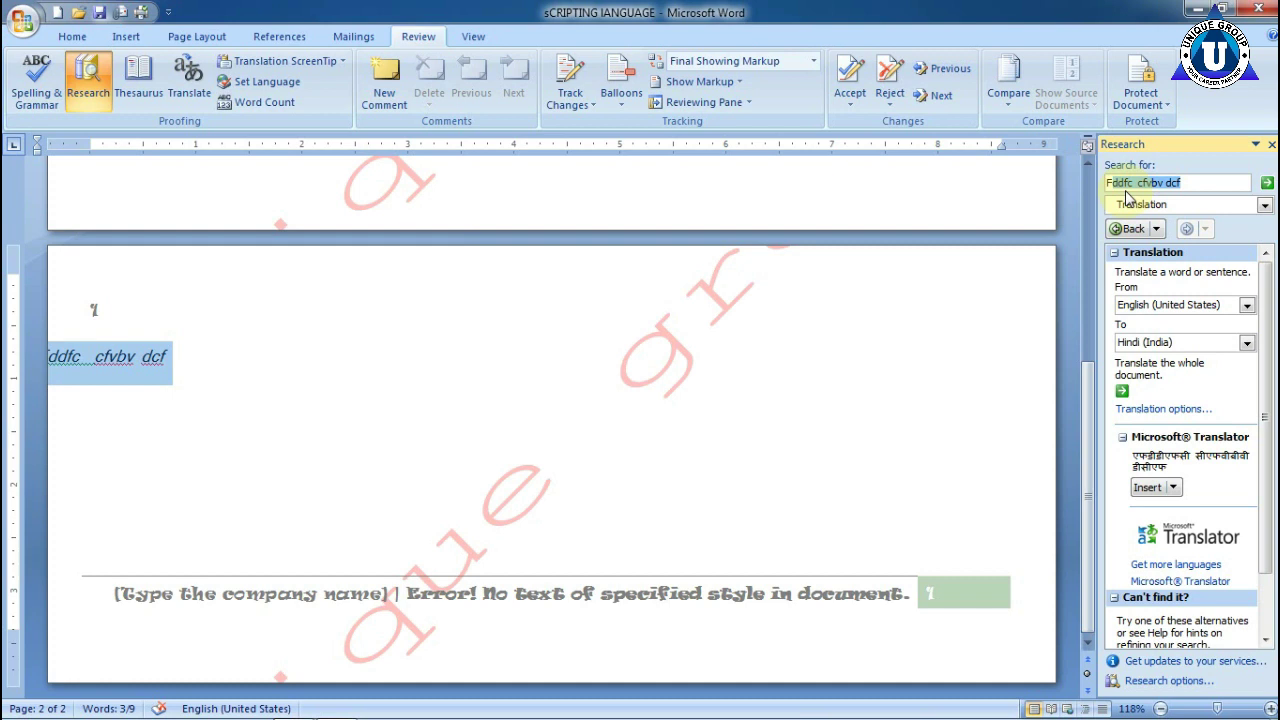
pyautogui.press('BackSpace')
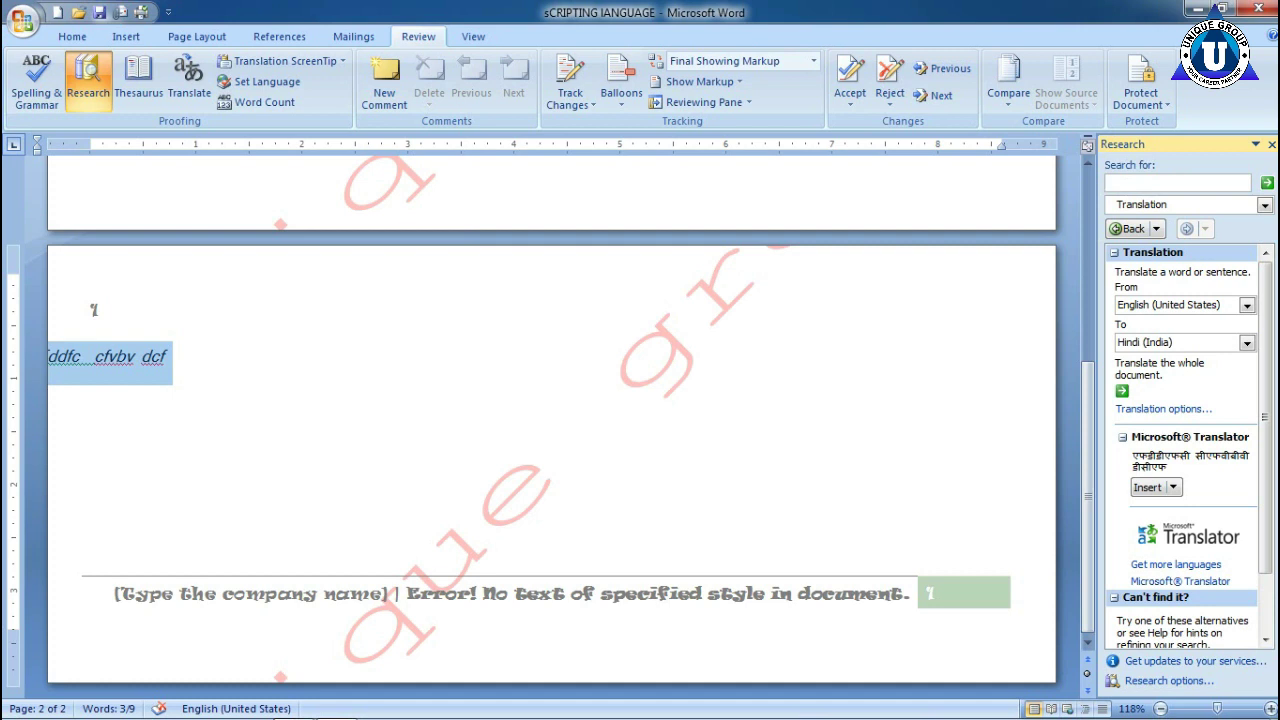
pyautogui.write('my n')
pyautogui.write('ame is')
pyautogui.write(' ratnaka')
pyautogui.write('r')
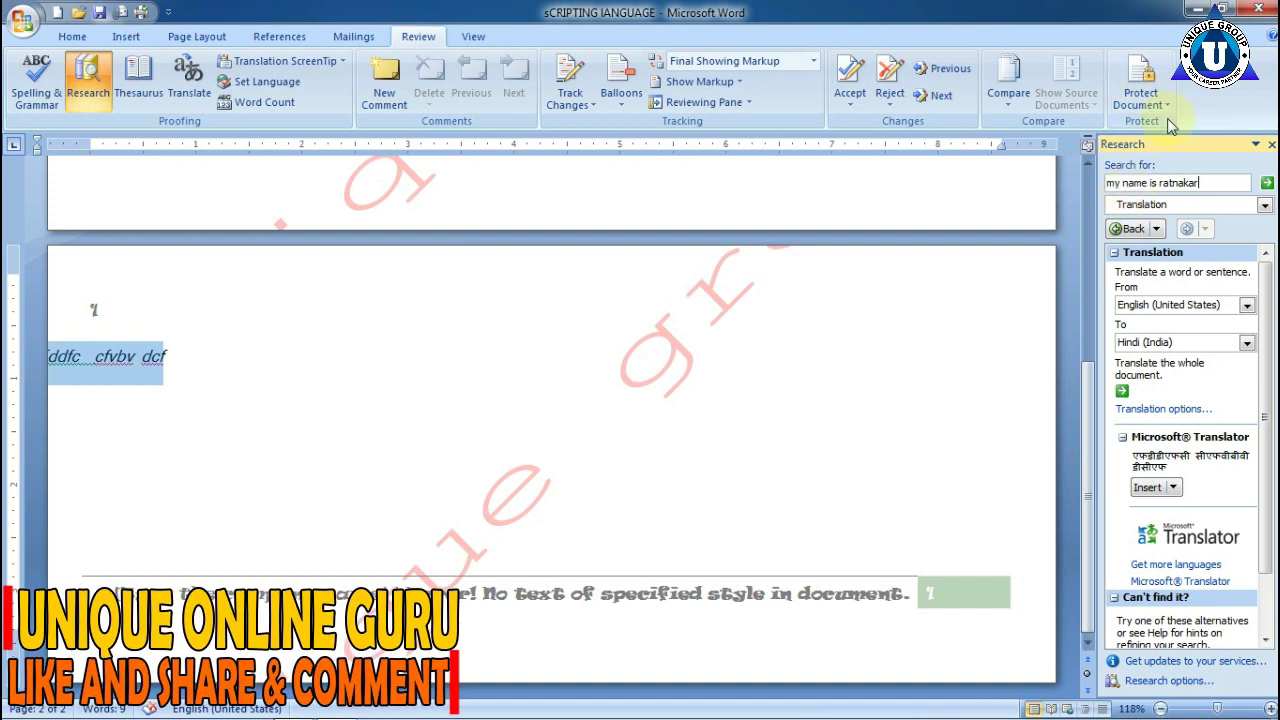
pyautogui.click(1267, 185)
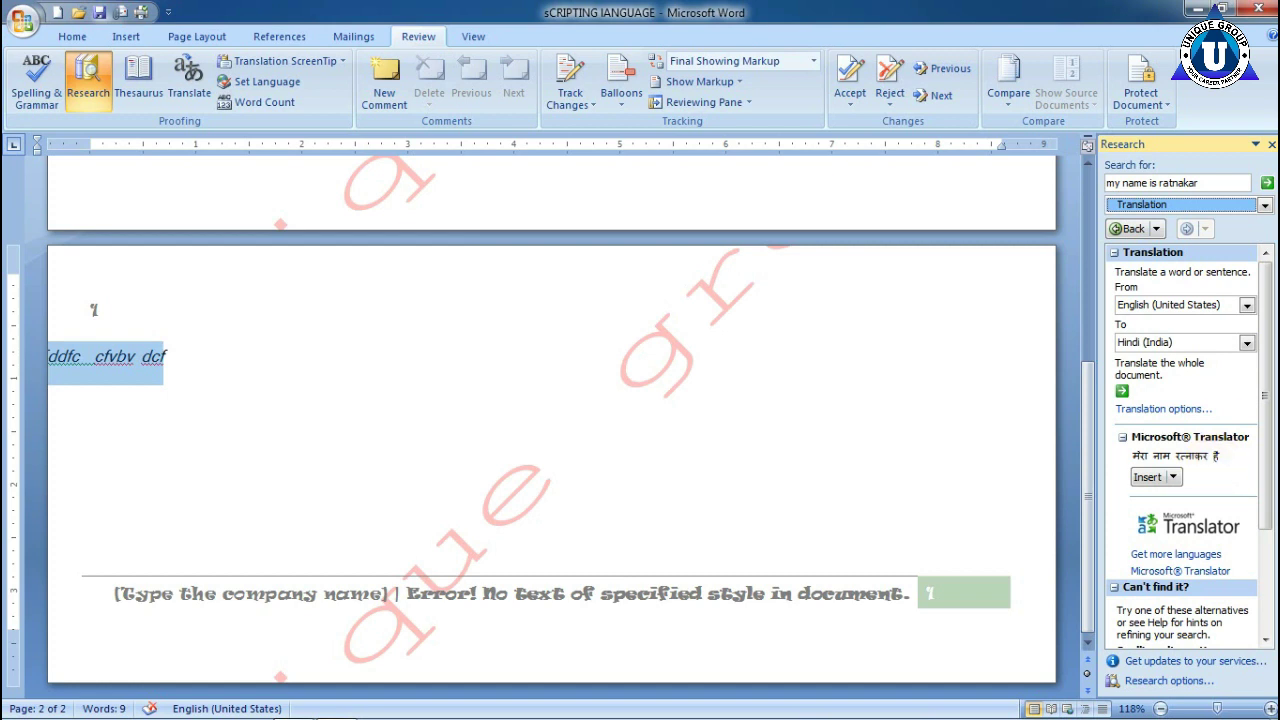
# Translate the phrase 'i love you' into Hindi with Microsoft Translator.
pyautogui.moveTo(1205, 183); pyautogui.dragTo(1063, 183)
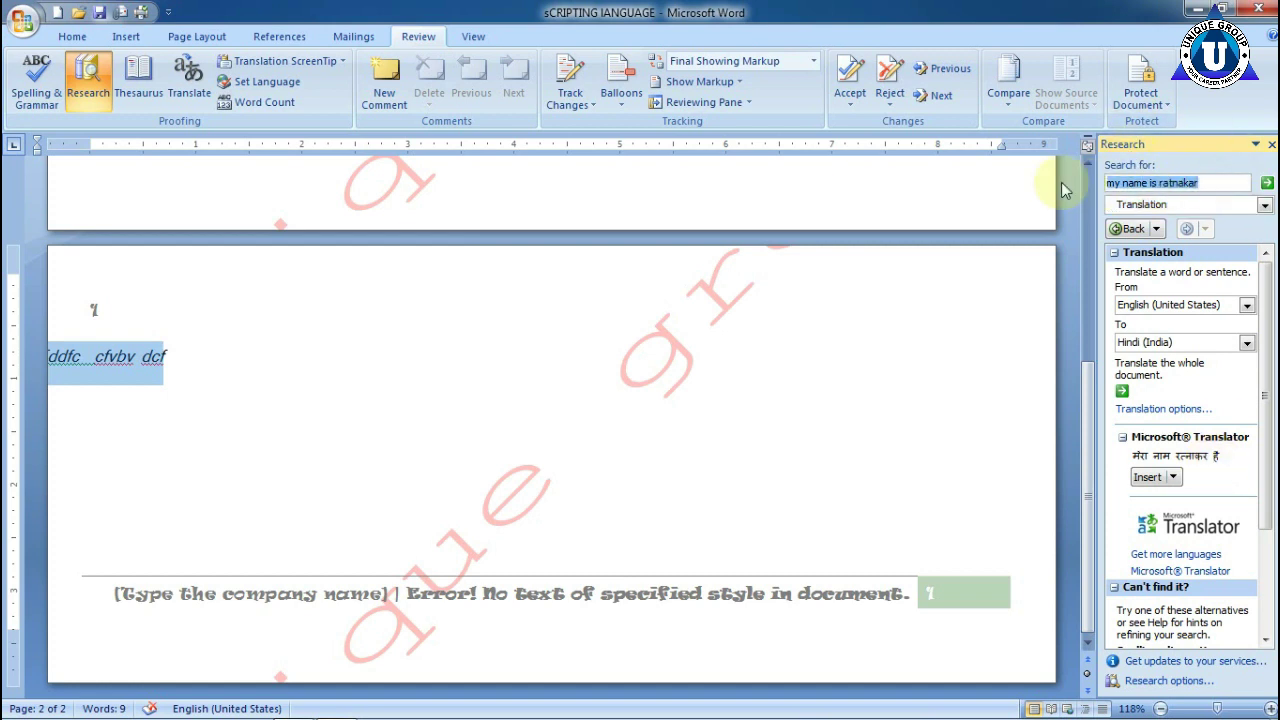
pyautogui.write('i lo')
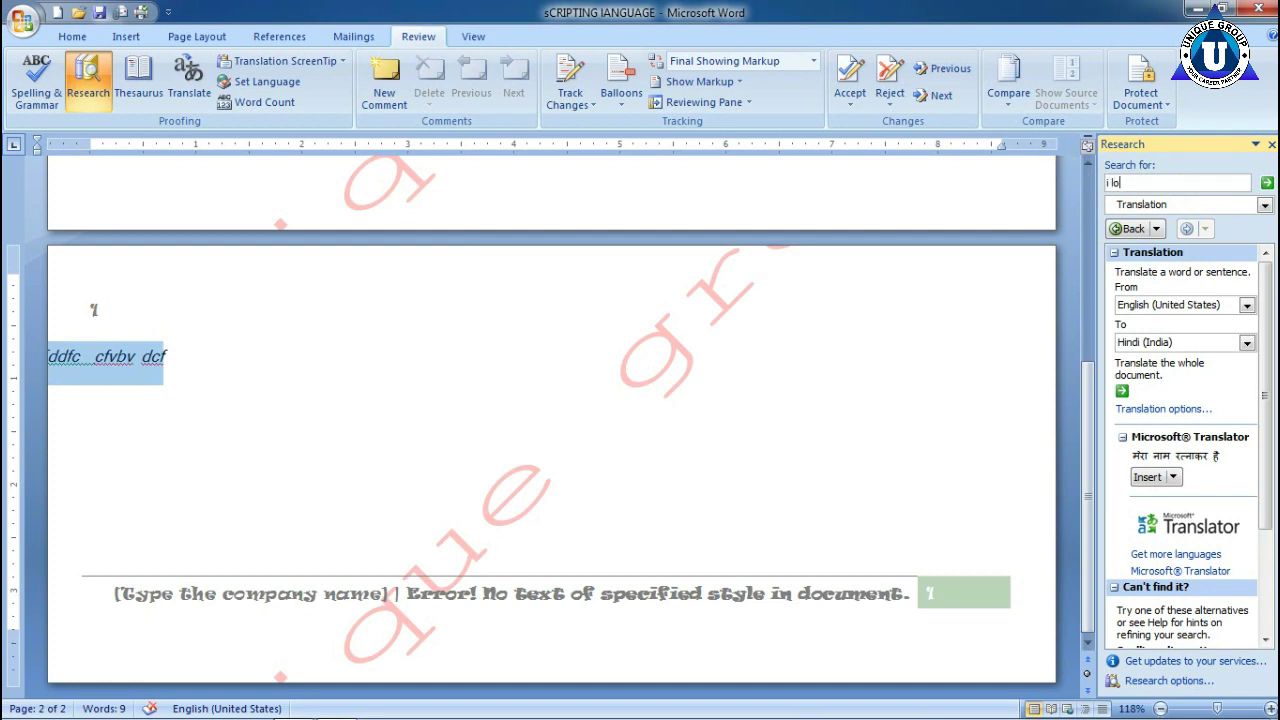
pyautogui.write('ve you')
pyautogui.click(1267, 182)
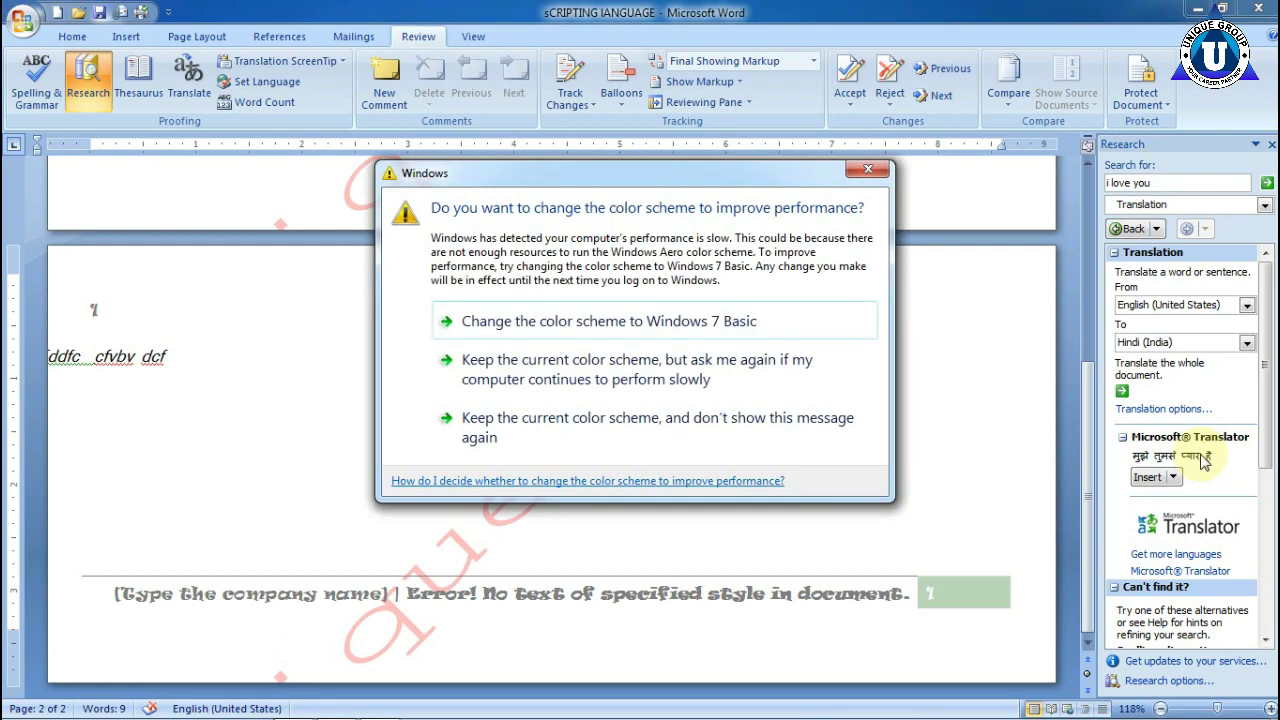
pyautogui.click(867, 169)
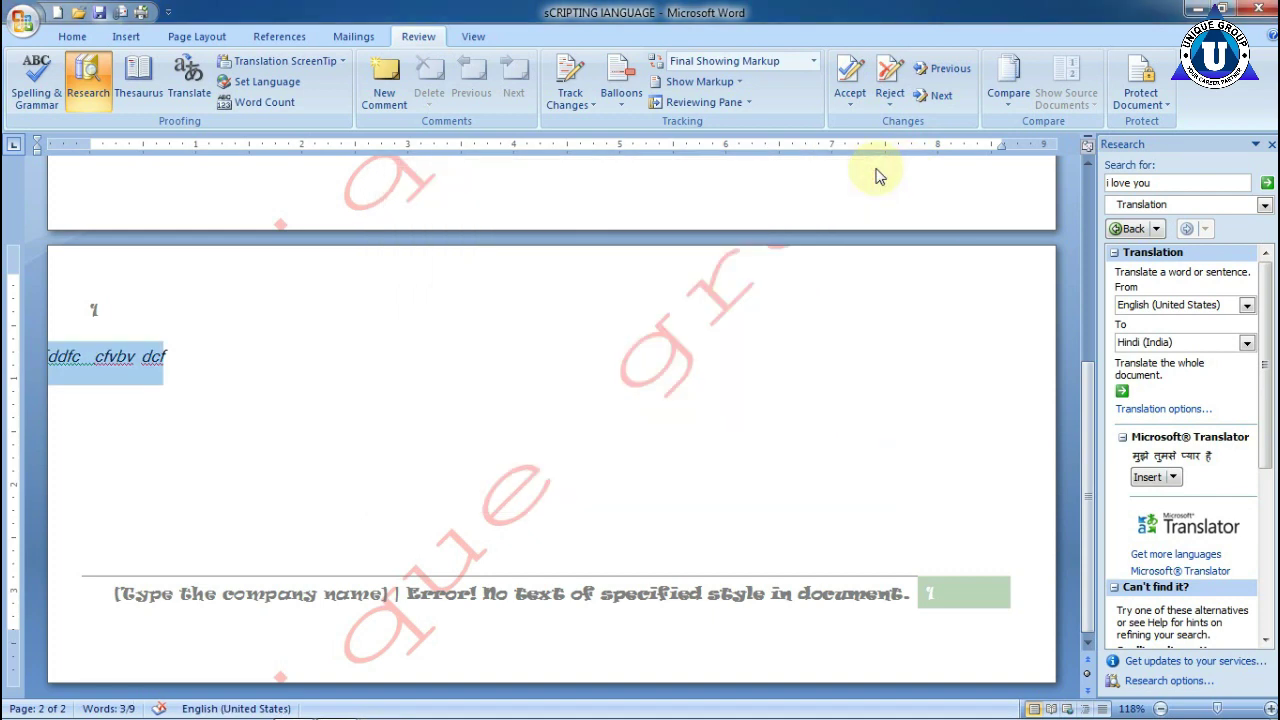
pyautogui.click(289, 63)
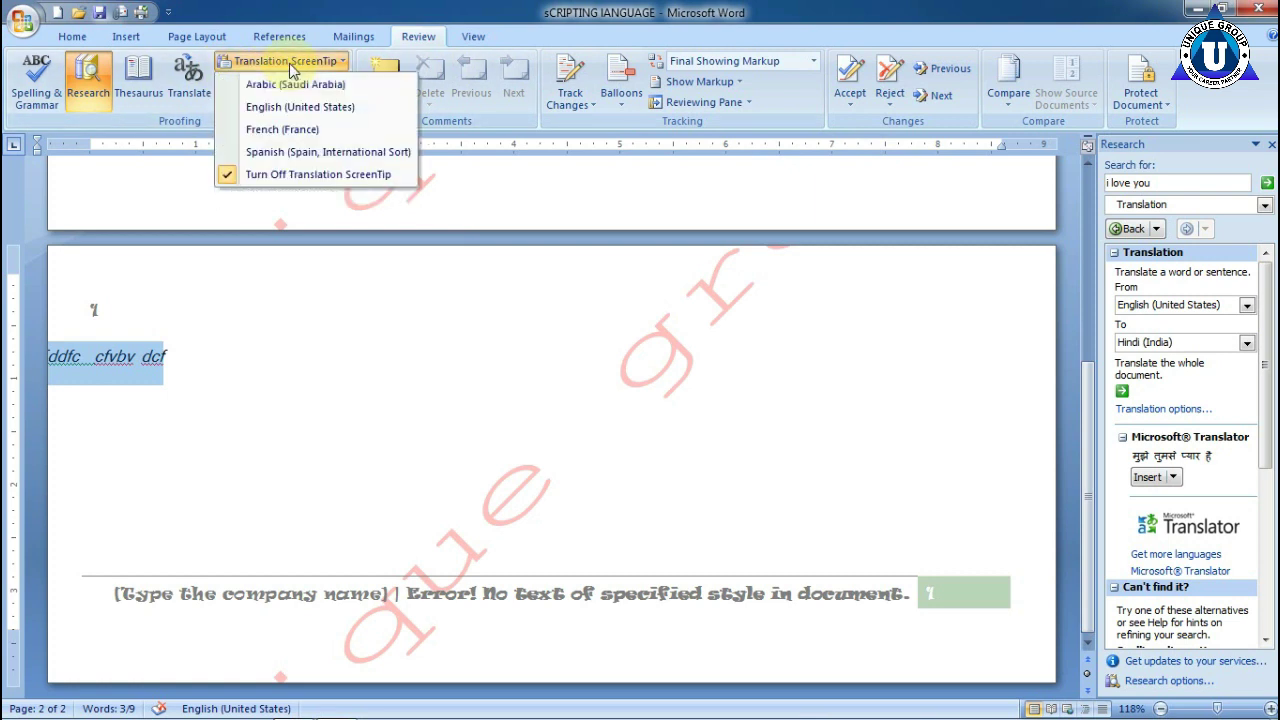
pyautogui.click(292, 425)
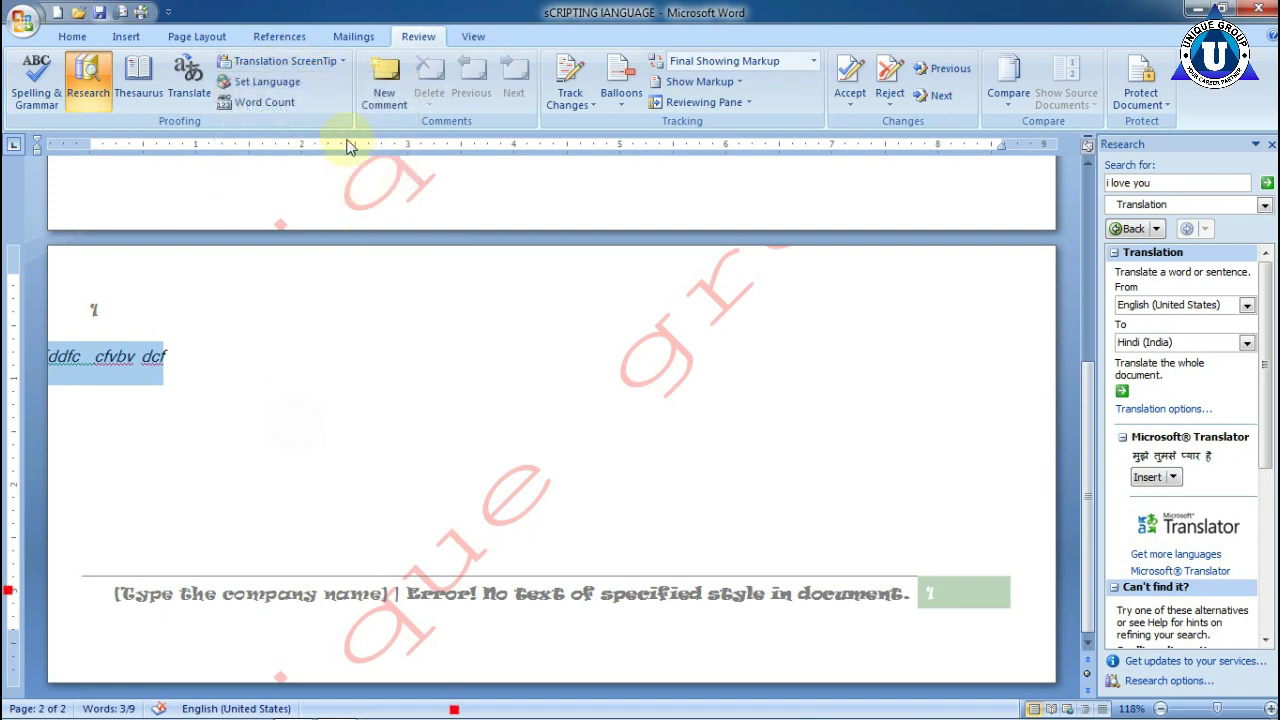
pyautogui.click(289, 86)
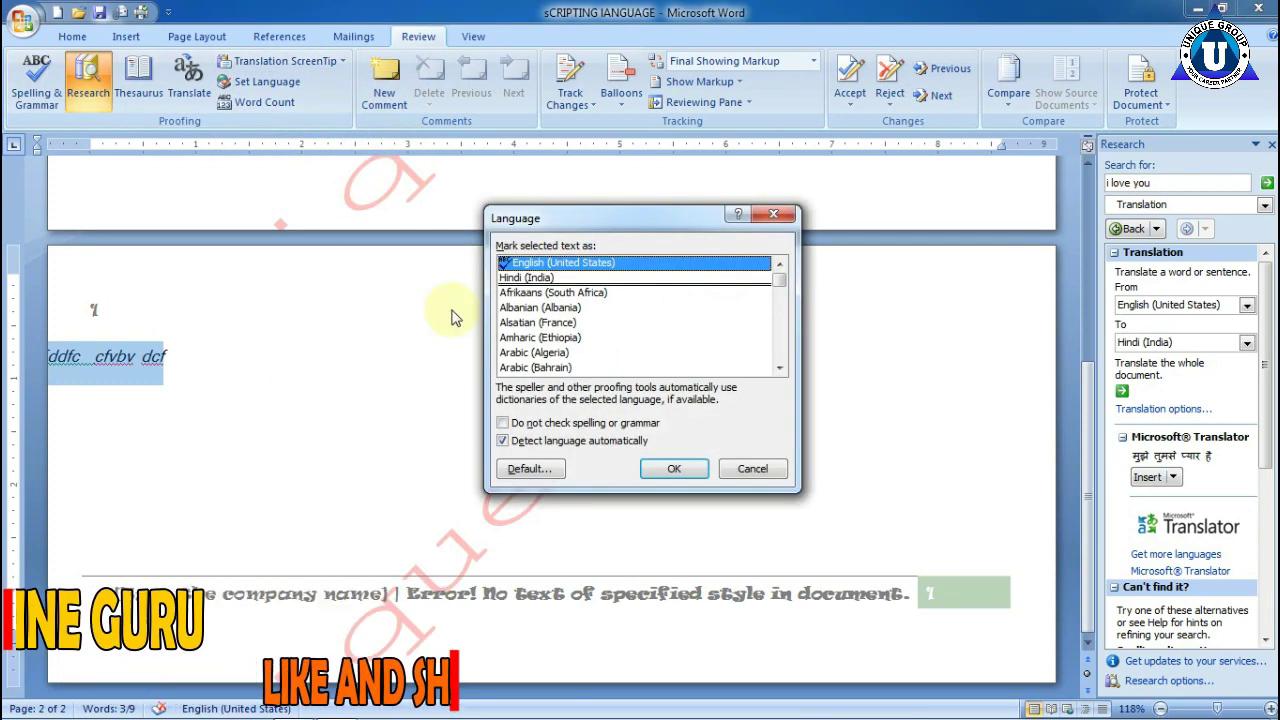
pyautogui.click(537, 340)
pyautogui.scroll(-6, 537, 343)
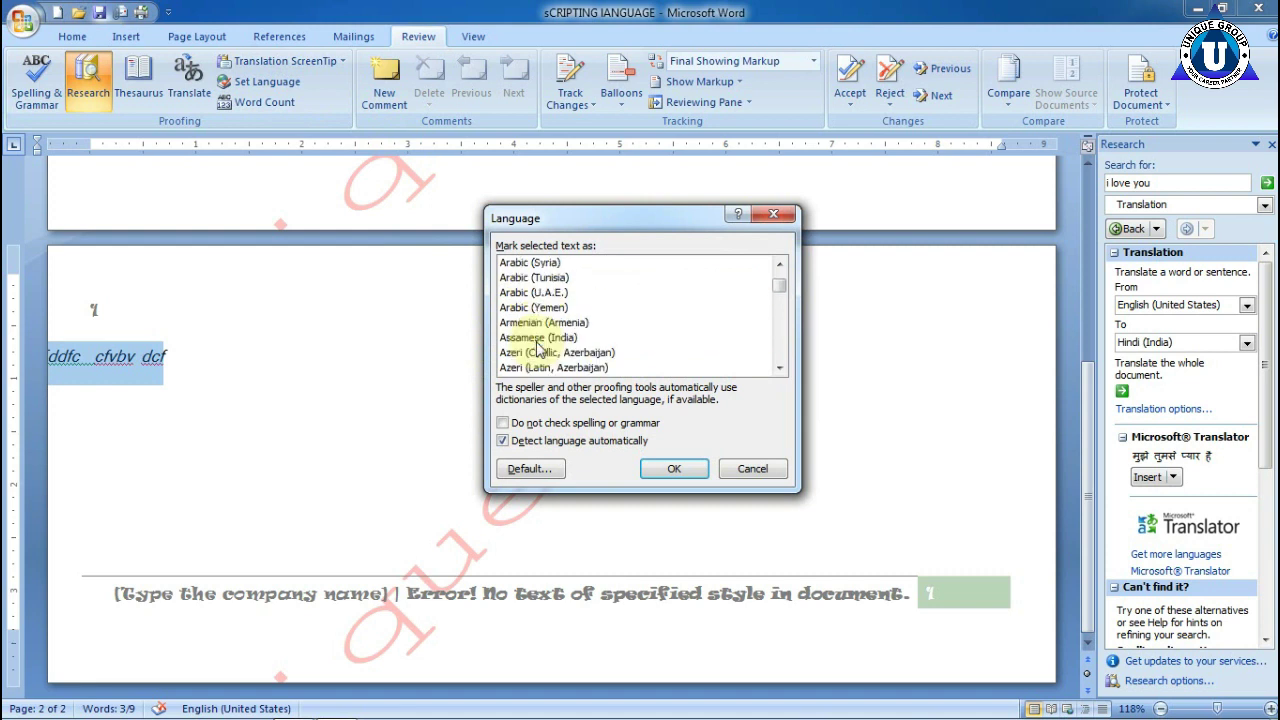
pyautogui.scroll(-10, 540, 346)
pyautogui.scroll(7, 540, 346)
pyautogui.scroll(7, 545, 345)
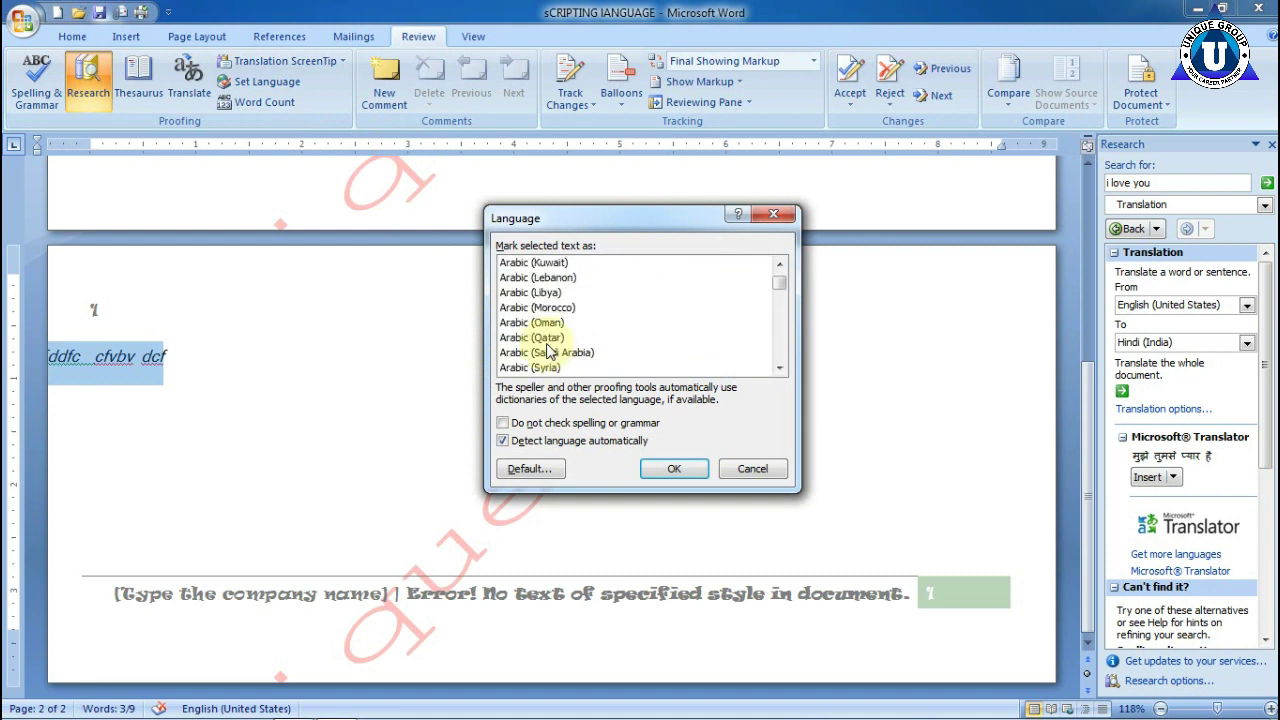
pyautogui.scroll(3, 550, 345)
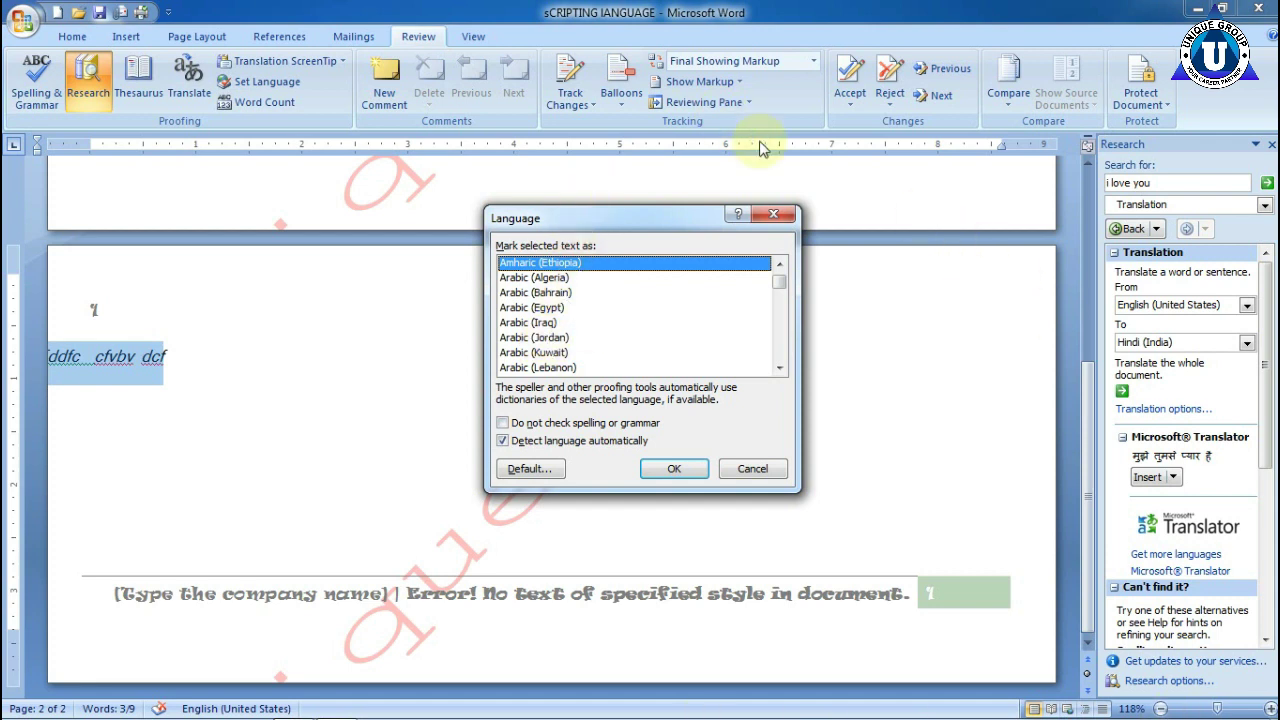
pyautogui.click(773, 214)
pyautogui.click(1124, 345)
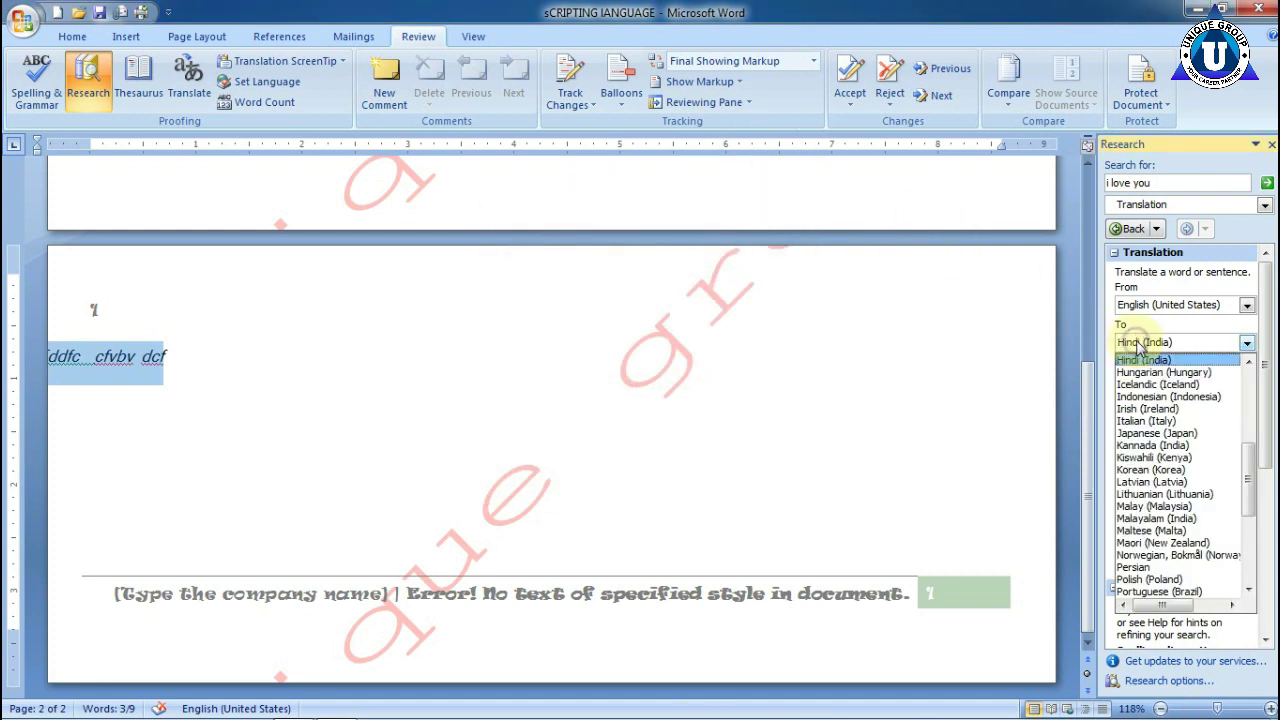
pyautogui.scroll(-6, 1177, 470)
pyautogui.scroll(6, 1177, 470)
pyautogui.click(1078, 403)
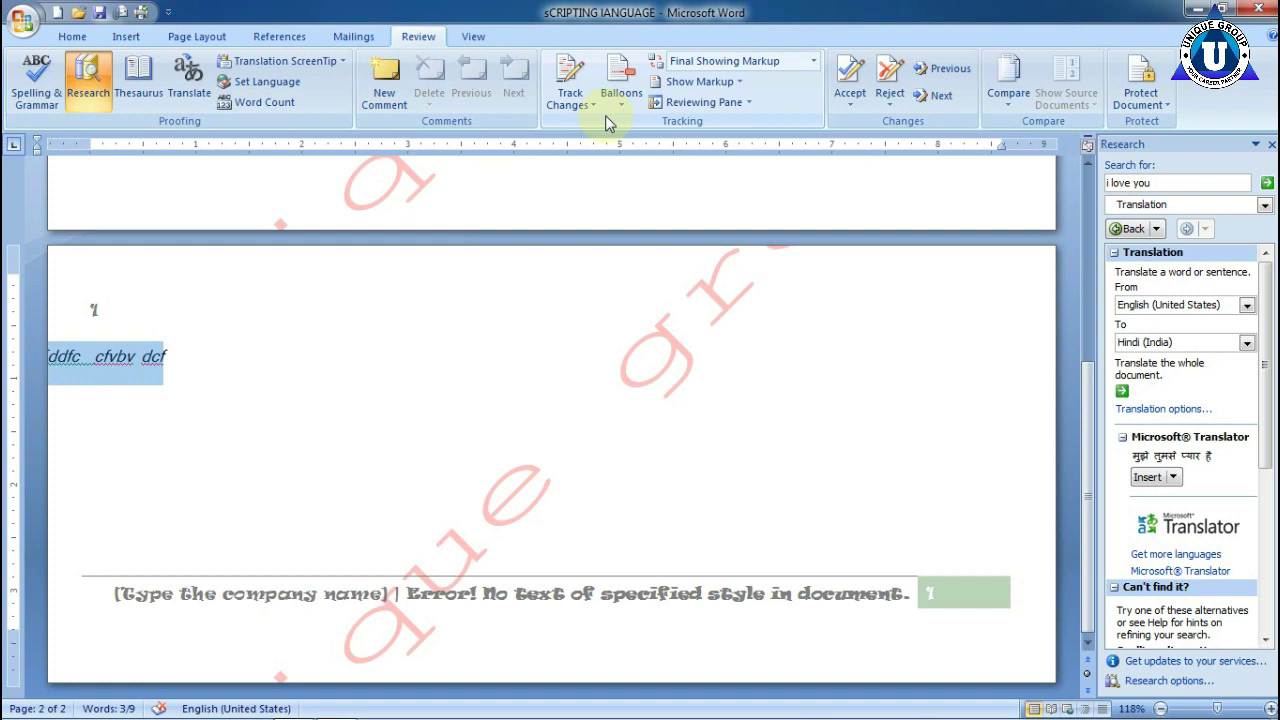
# Check the word count (9 words), close the statistics and deselect the text.
pyautogui.click(280, 107)
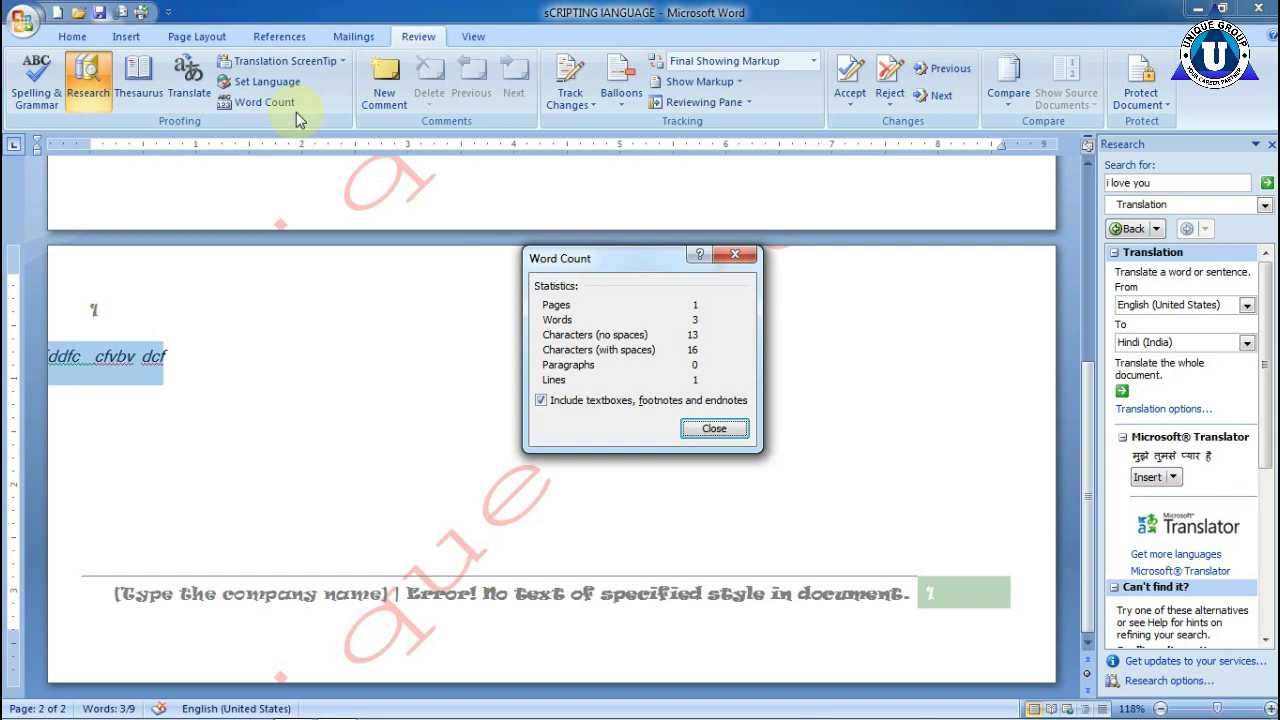
pyautogui.click(731, 254)
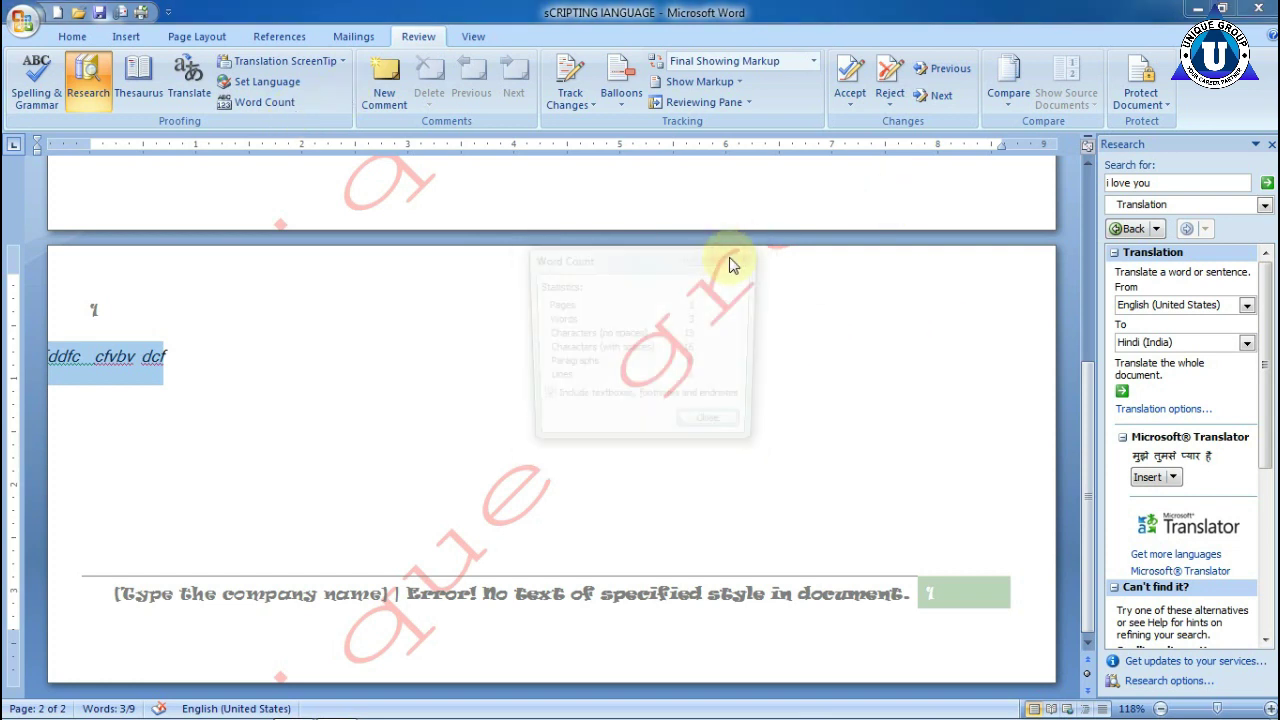
pyautogui.click(733, 257)
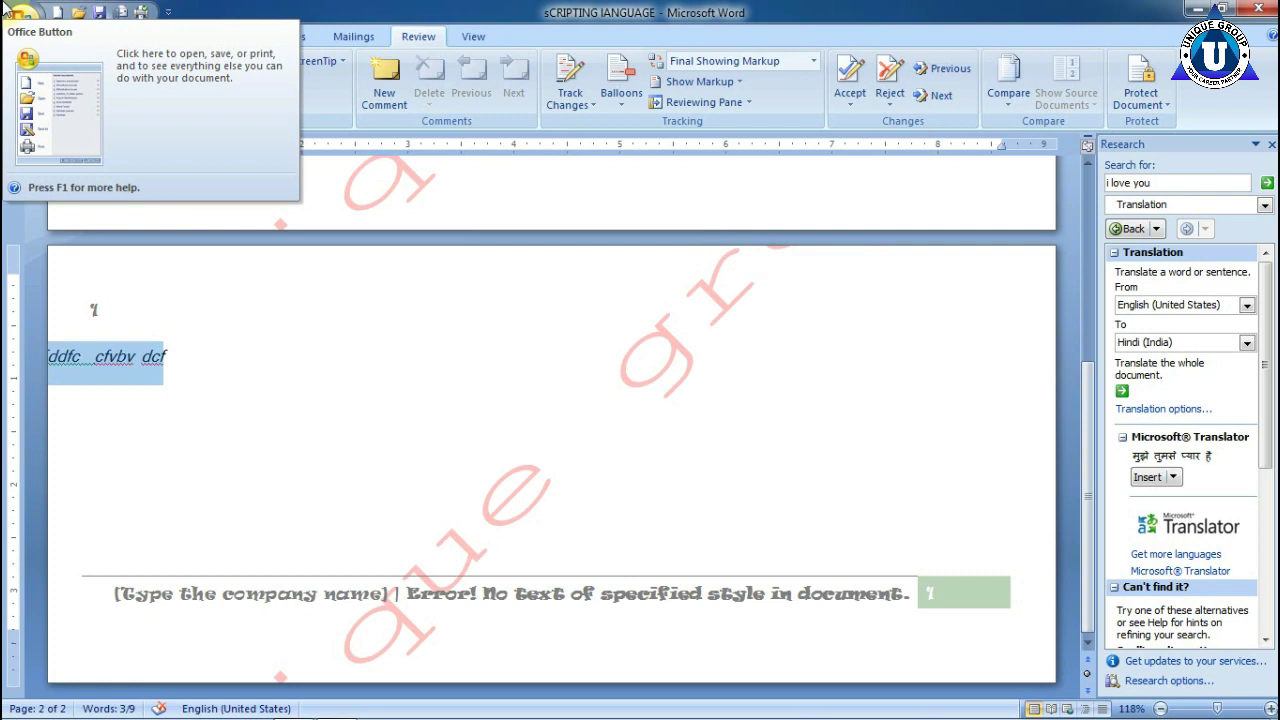
pyautogui.click(400, 372)
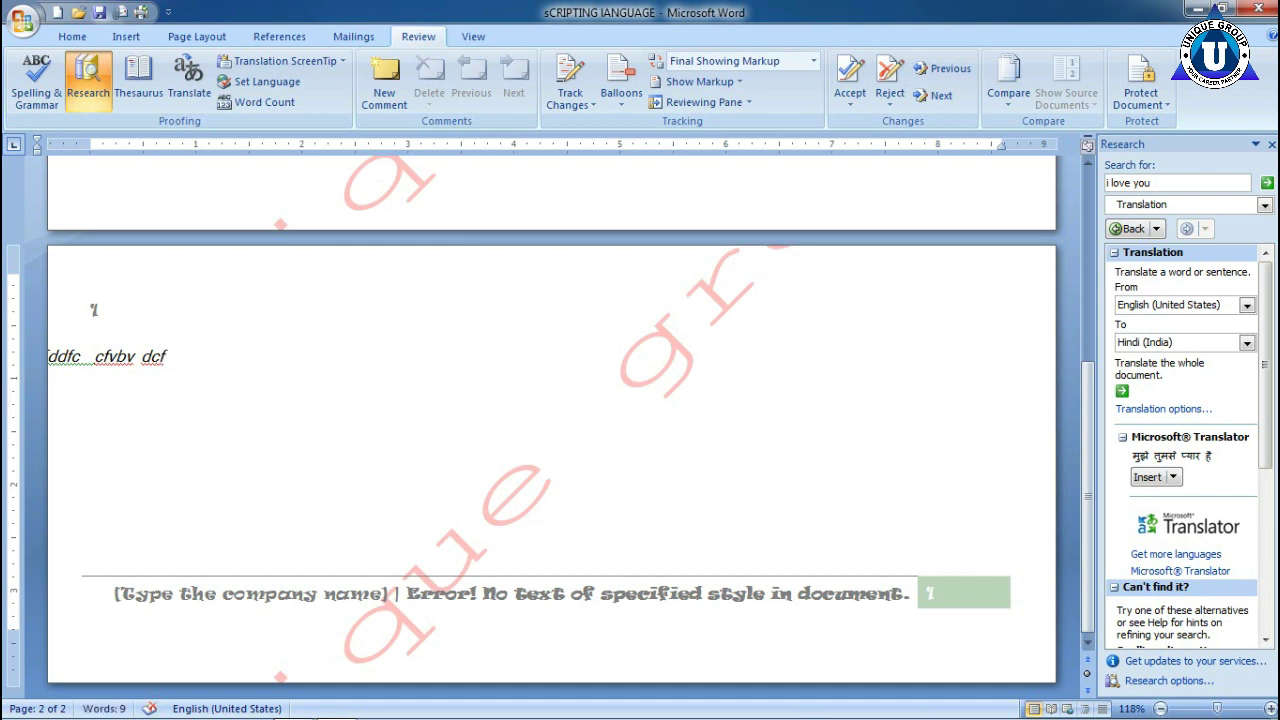
# Add a line 'trl+shift+G' below 'ddfc cfvbv dcf' and enlarge its font two sizes.
pyautogui.press('Return')
pyautogui.write('trl+')
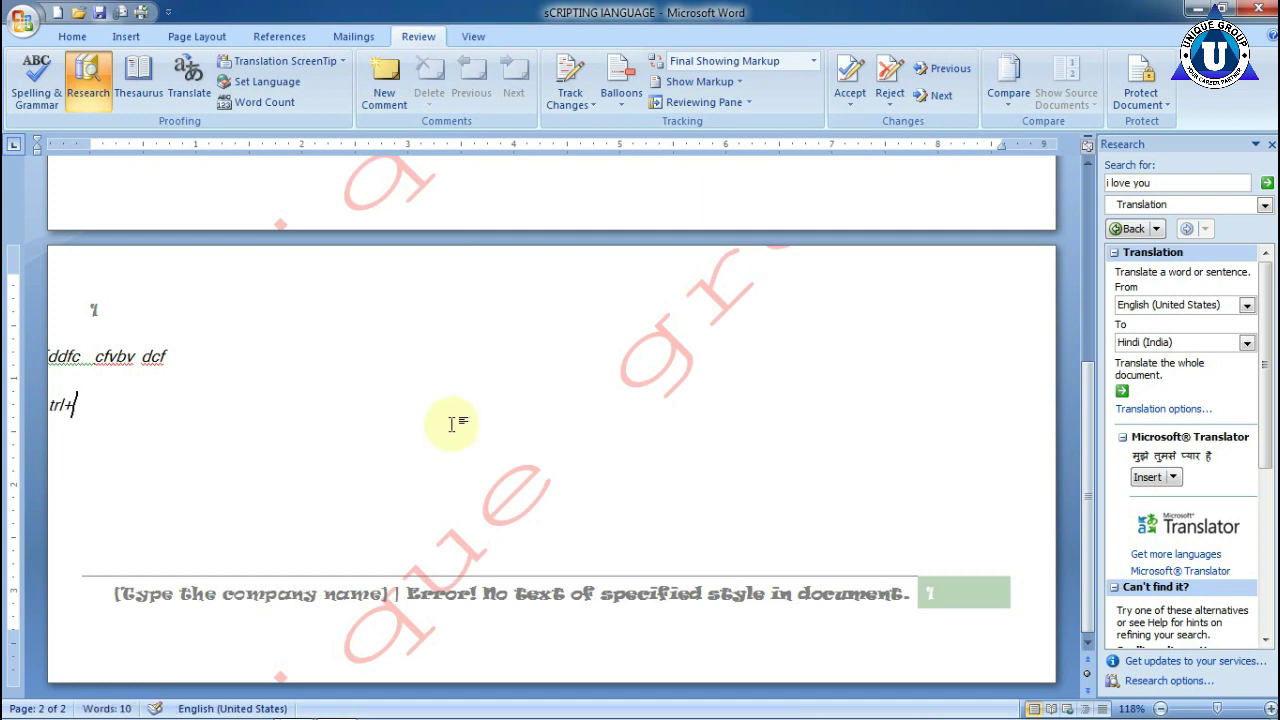
pyautogui.write('shi')
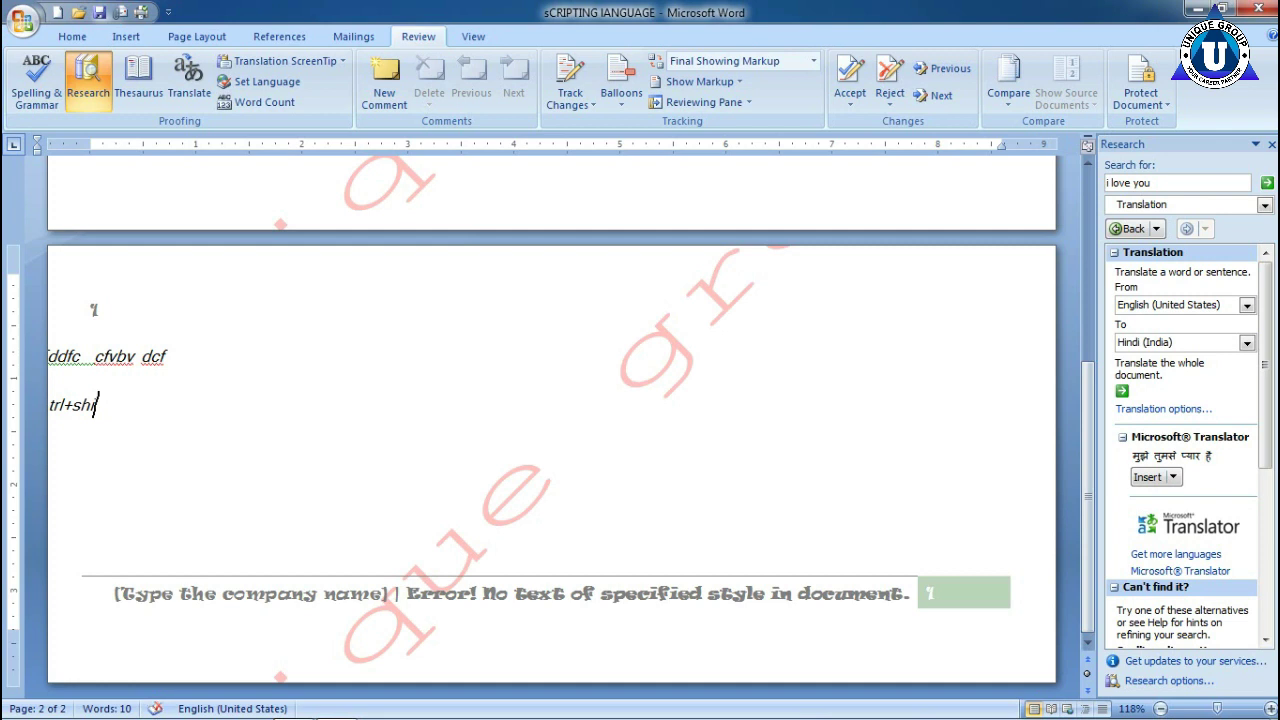
pyautogui.write('ft+')
pyautogui.write('G')
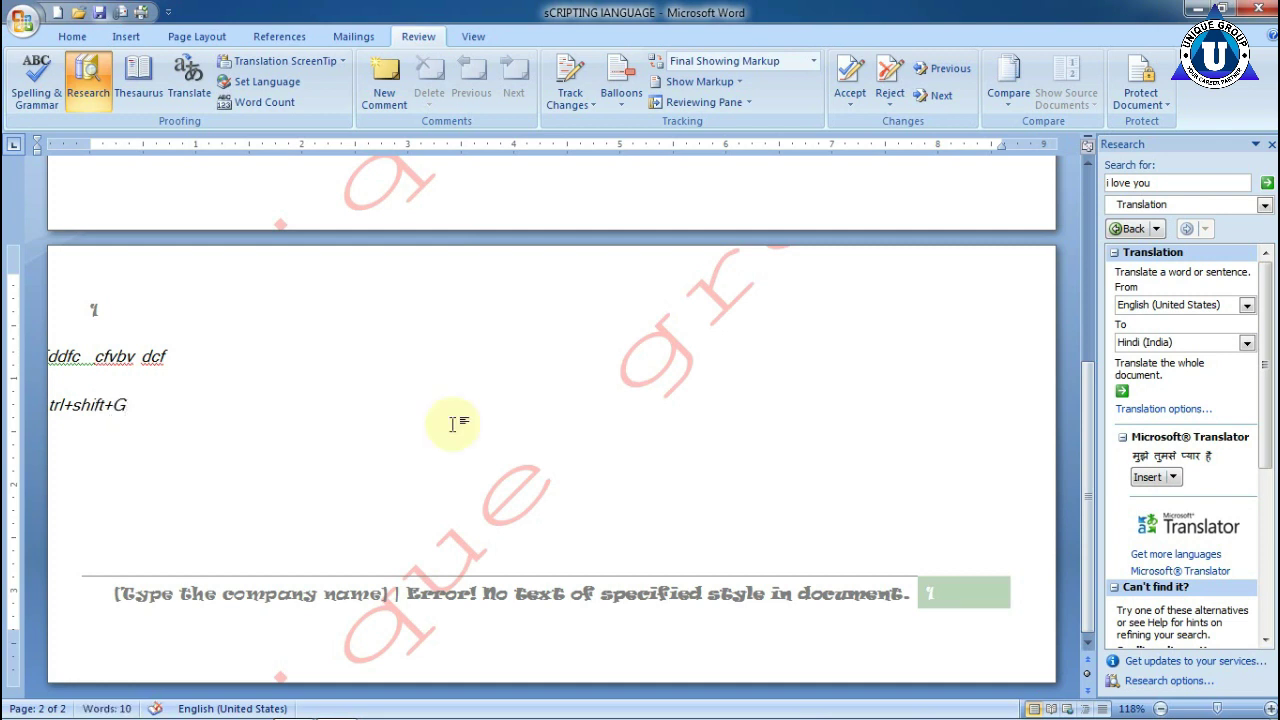
pyautogui.hotkey('shift', 'Left')
pyautogui.hotkey('shift', 'Left')
pyautogui.hotkey('shift', 'Left')
pyautogui.hotkey('shift', 'Left')
pyautogui.hotkey('shift', 'Left')
pyautogui.hotkey('shift', 'Left')
pyautogui.hotkey('shift', 'Left')
pyautogui.hotkey('shift', 'Left')
pyautogui.hotkey('shift', 'Left')
pyautogui.hotkey('shift', 'Left')
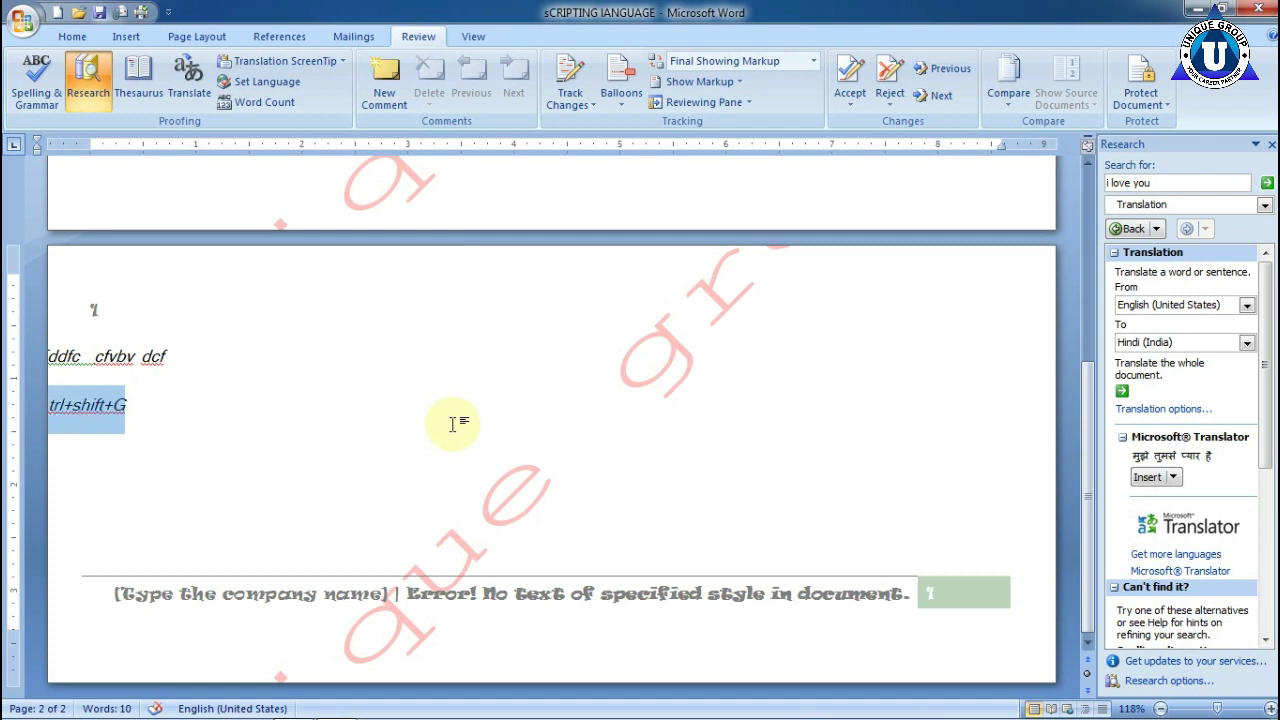
pyautogui.hotkey('shift', 'Left')
pyautogui.hotkey('shift', 'Right')
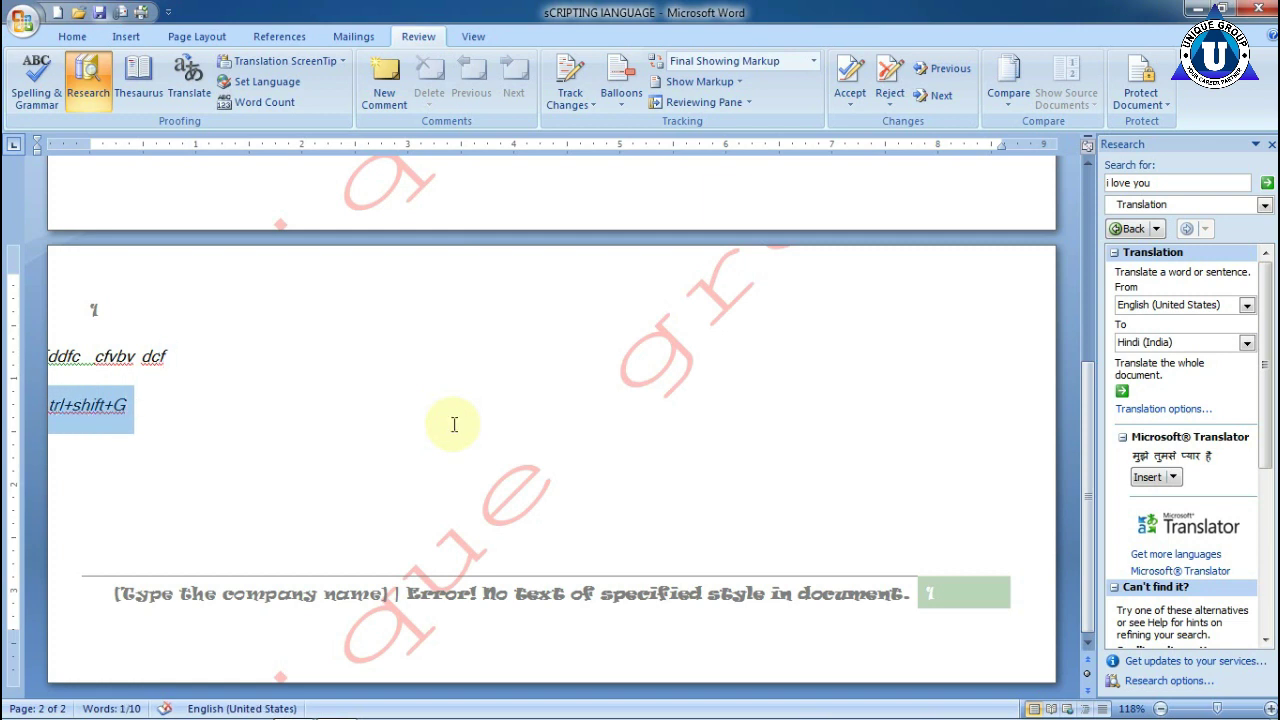
pyautogui.hotkey('ctrl', 'shift', '.')
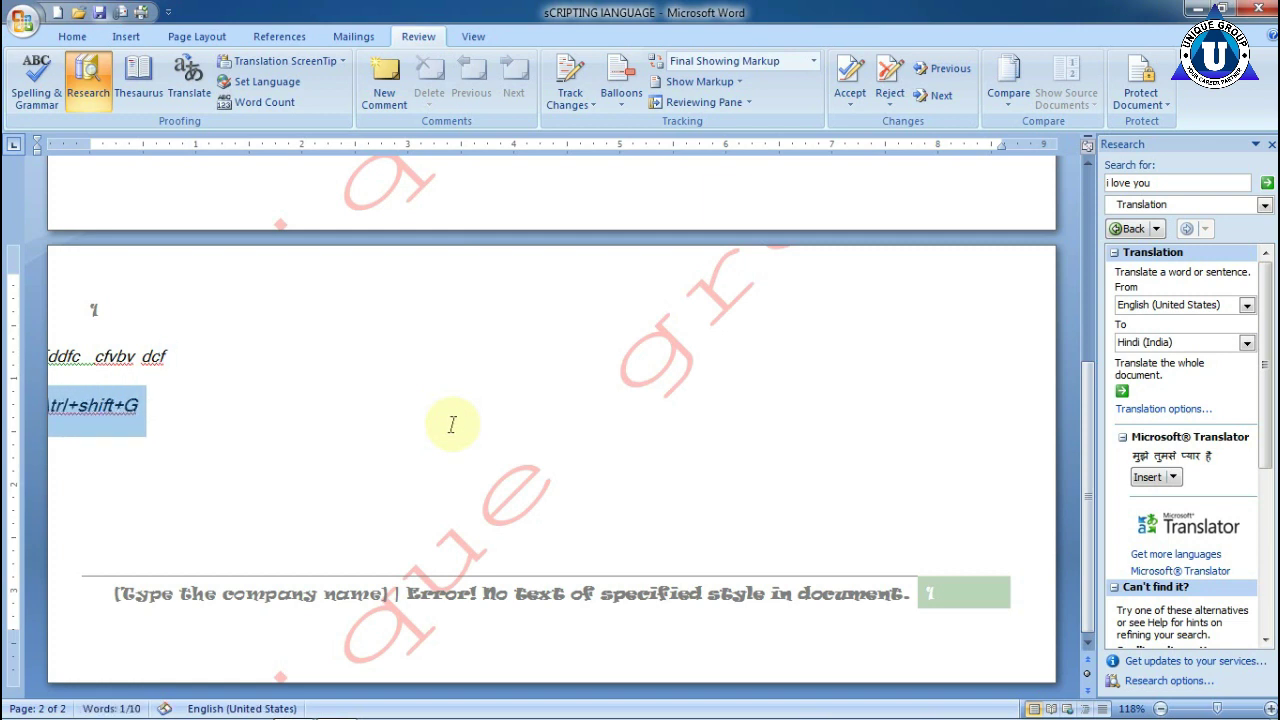
pyautogui.hotkey('ctrl', 'shift', '.')
pyautogui.hotkey('ctrl', 'shift', '.')
pyautogui.hotkey('ctrl', 'shift', '.')
pyautogui.hotkey('ctrl', 'shift', '.')
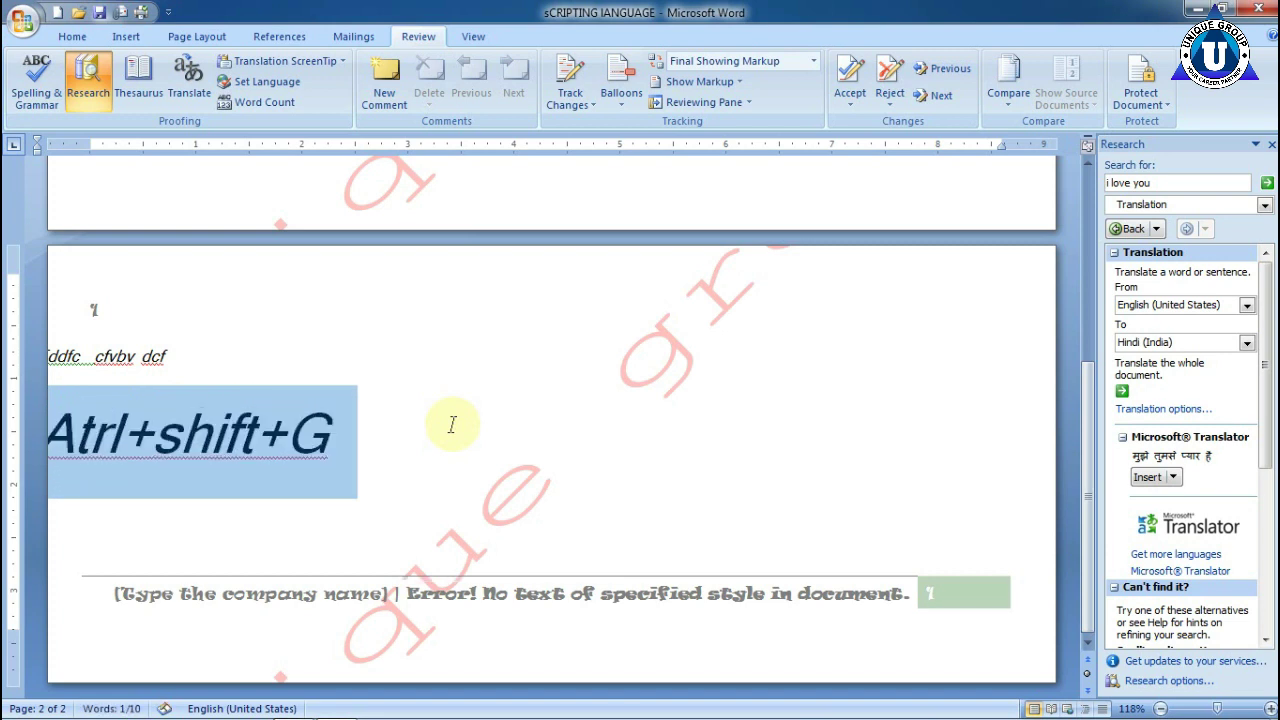
# Replace the stray leading letter with 'c' so the line reads 'ctrl+shift+G'.
pyautogui.click(72, 433)
pyautogui.press('BackSpace')
pyautogui.write('c')
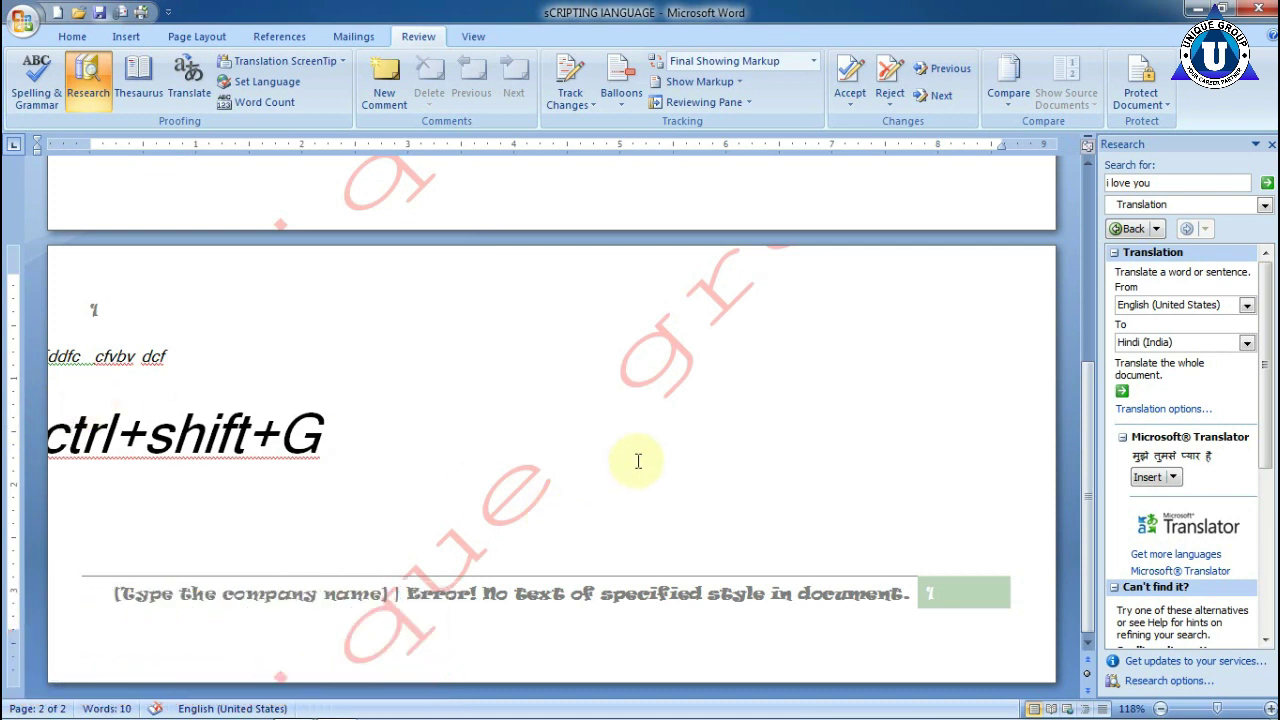
pyautogui.scroll(1, 46, 249)
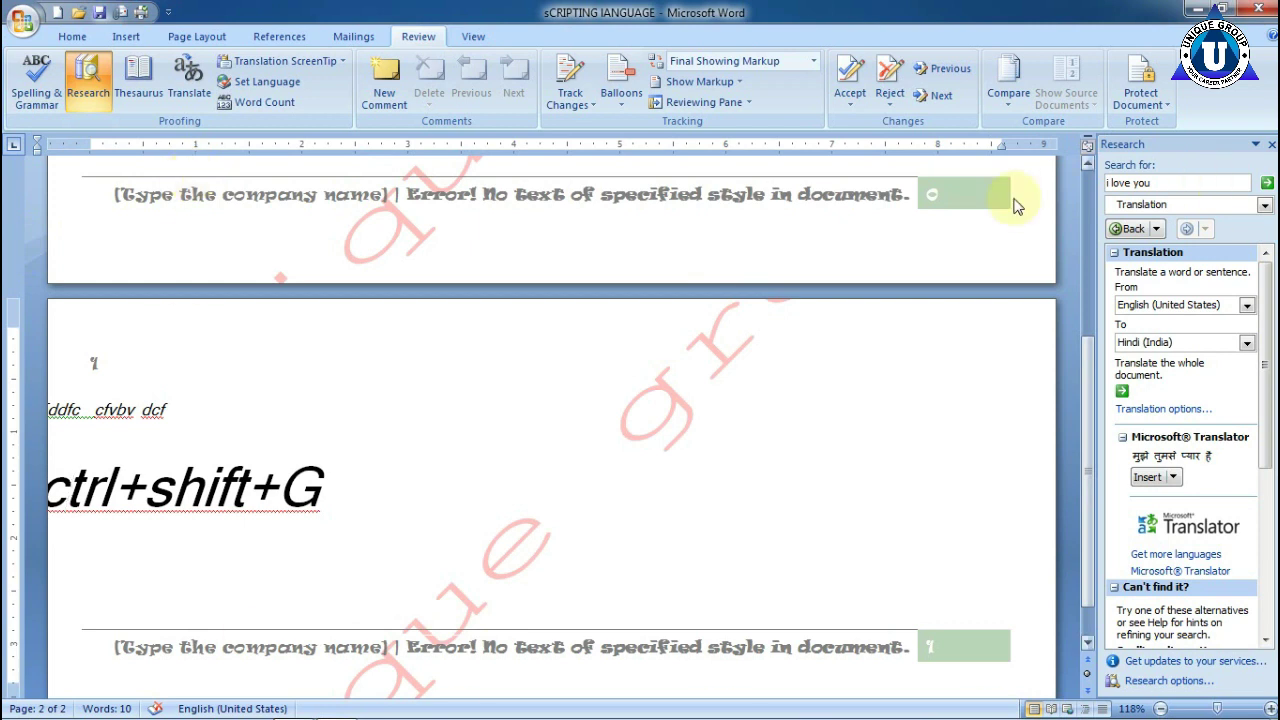
pyautogui.scroll(-1, 640, 481)
pyautogui.press('End')
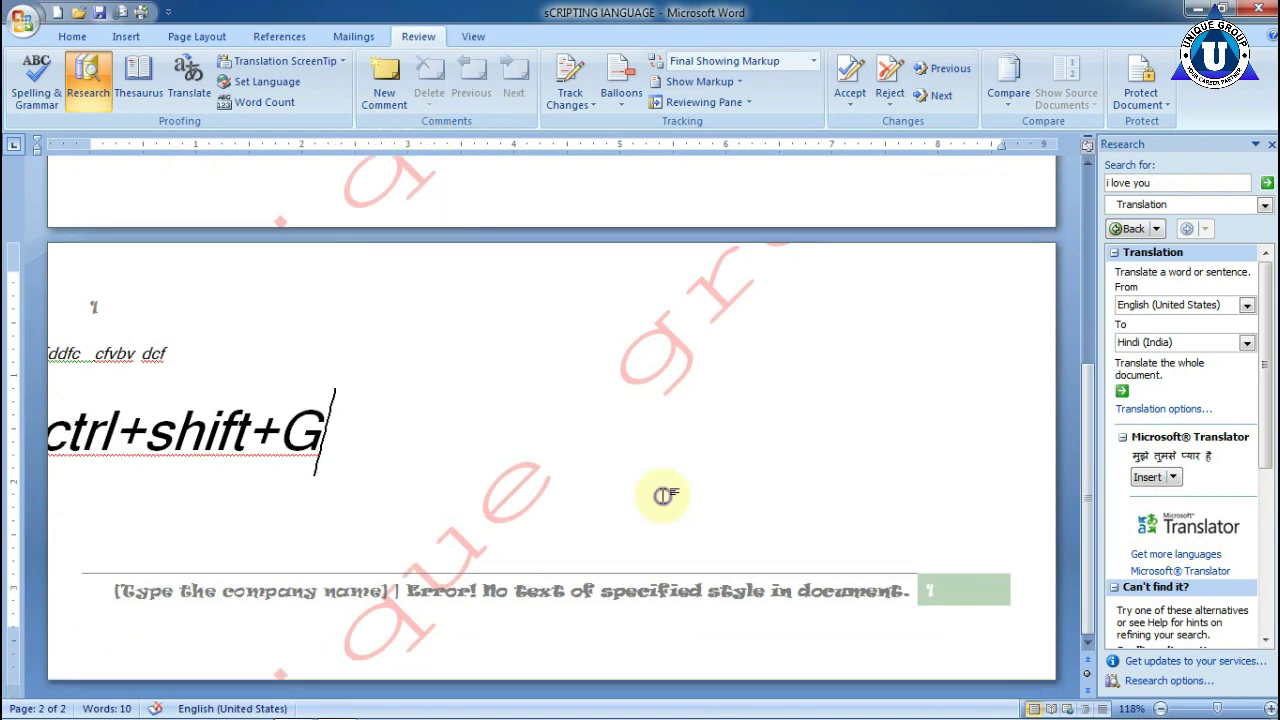
pyautogui.scroll(7, 660, 490)
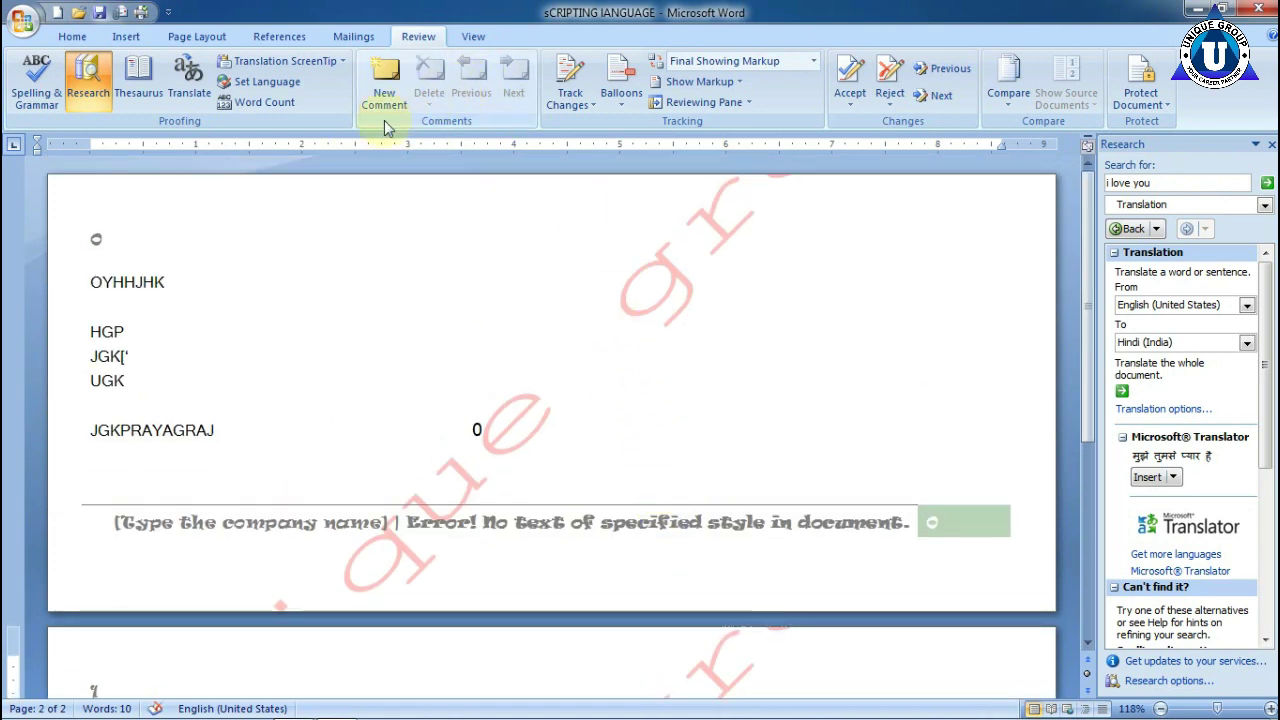
# Add the comment 'ron' on the G of ctrl+shift+G, then start an empty comment on dcf.
pyautogui.click(390, 88)
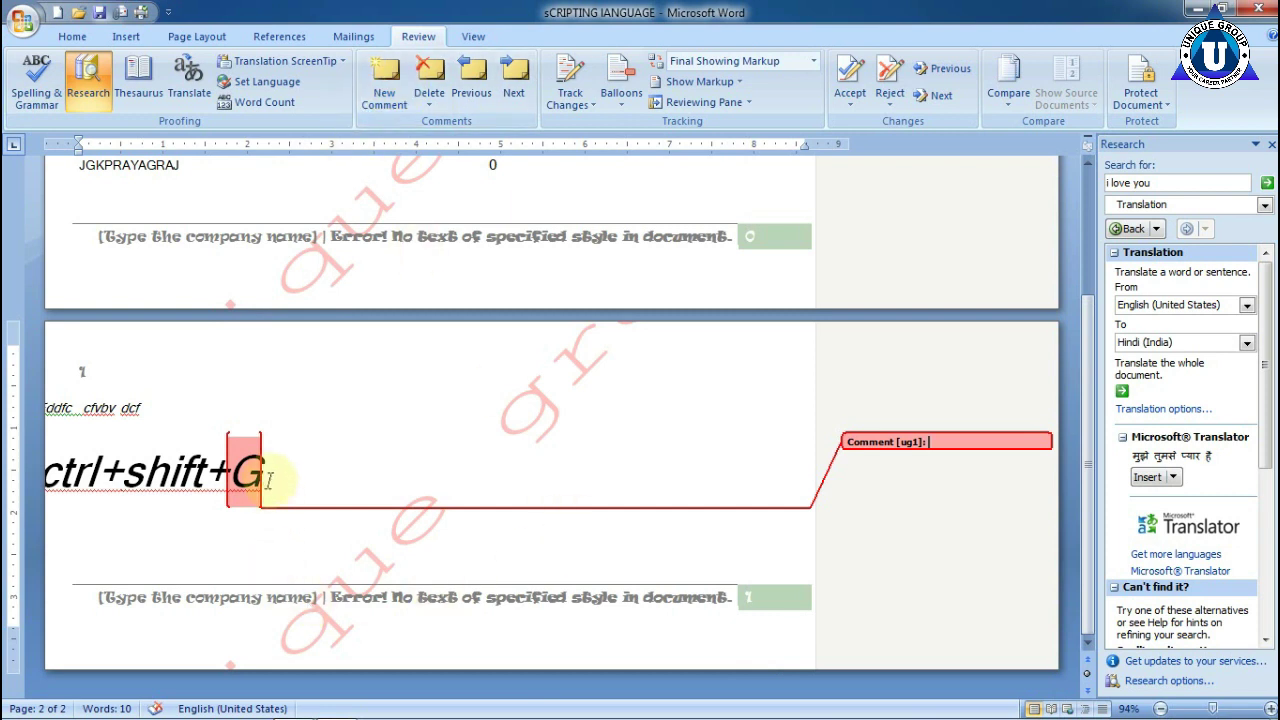
pyautogui.click(920, 441)
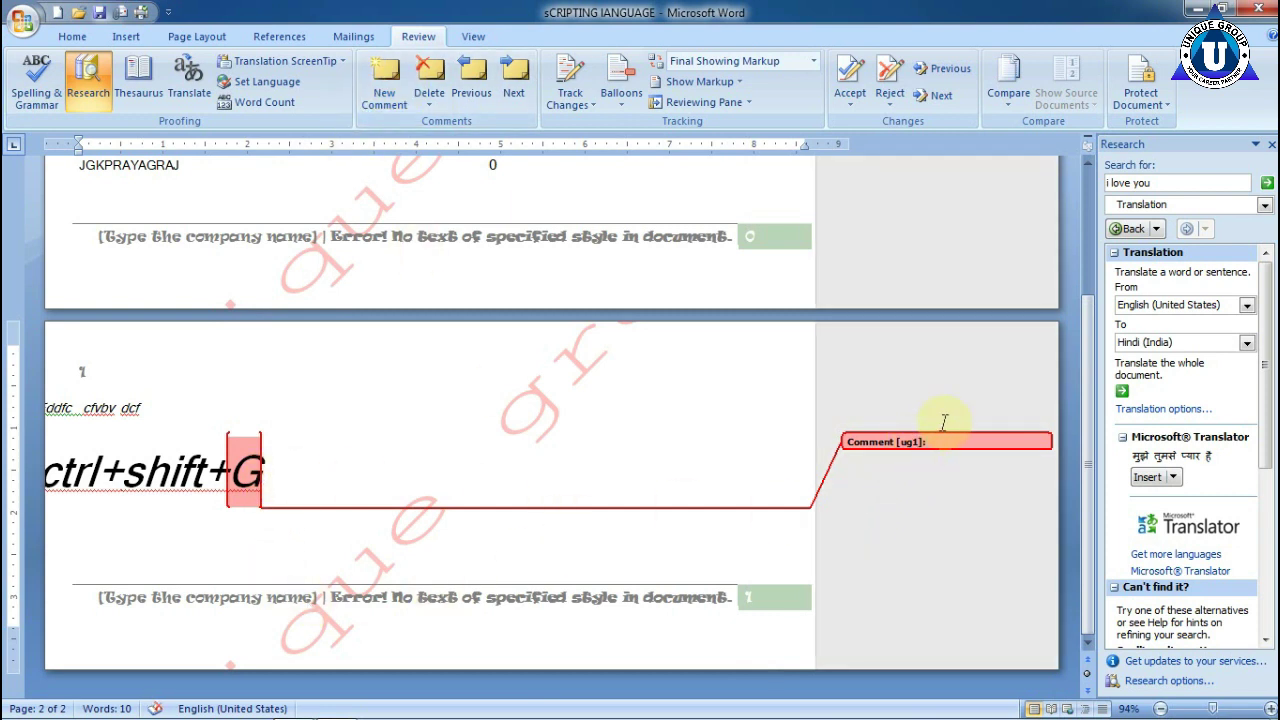
pyautogui.write('r')
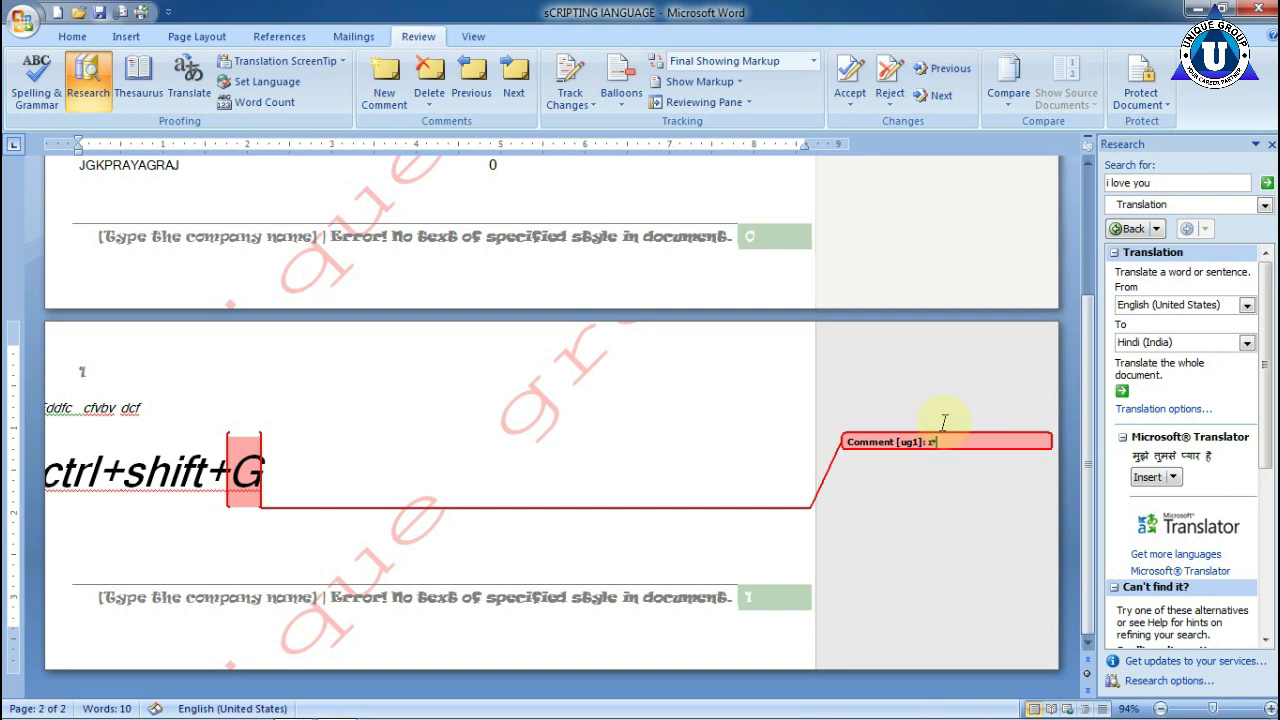
pyautogui.write('ong')
pyautogui.click(985, 502)
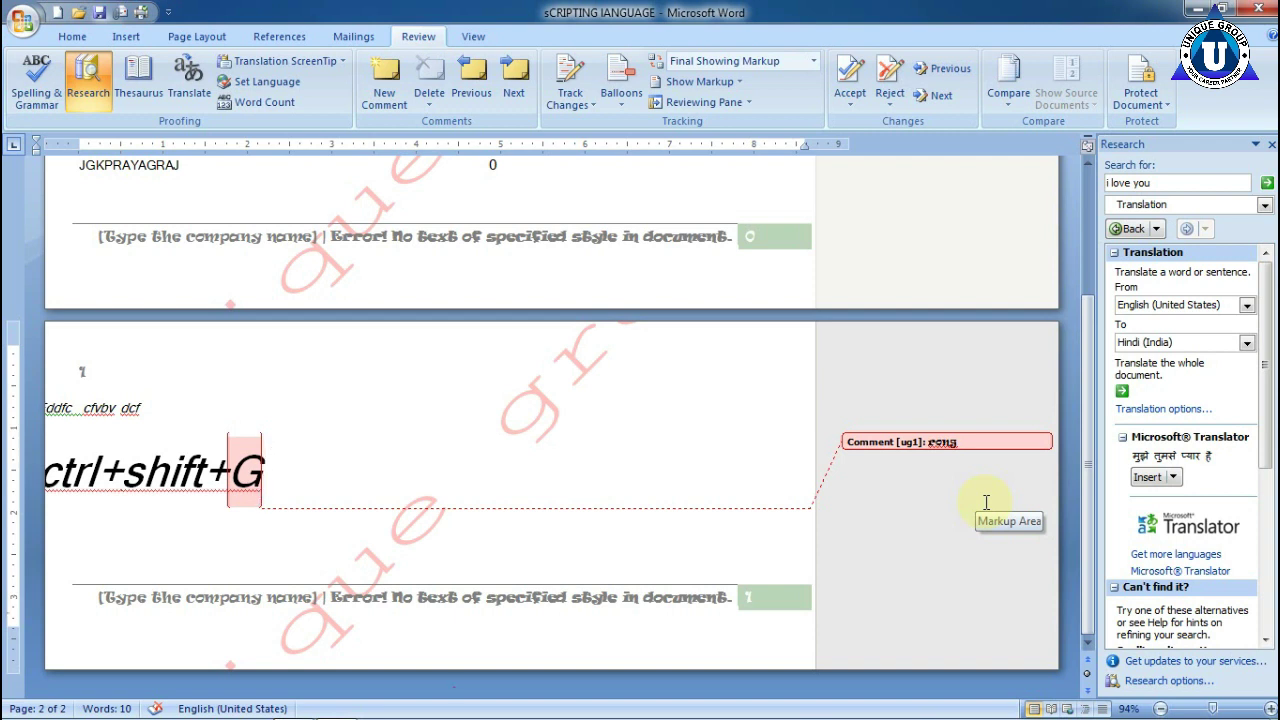
pyautogui.click(128, 408)
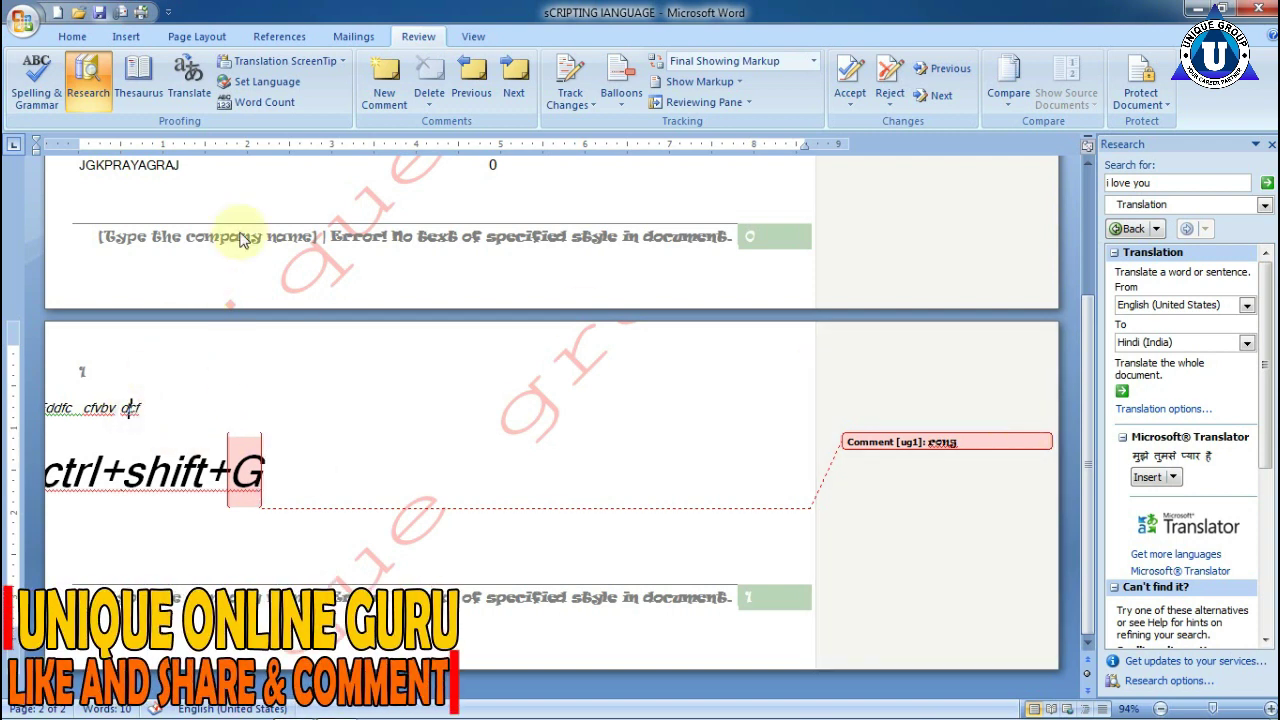
pyautogui.click(398, 100)
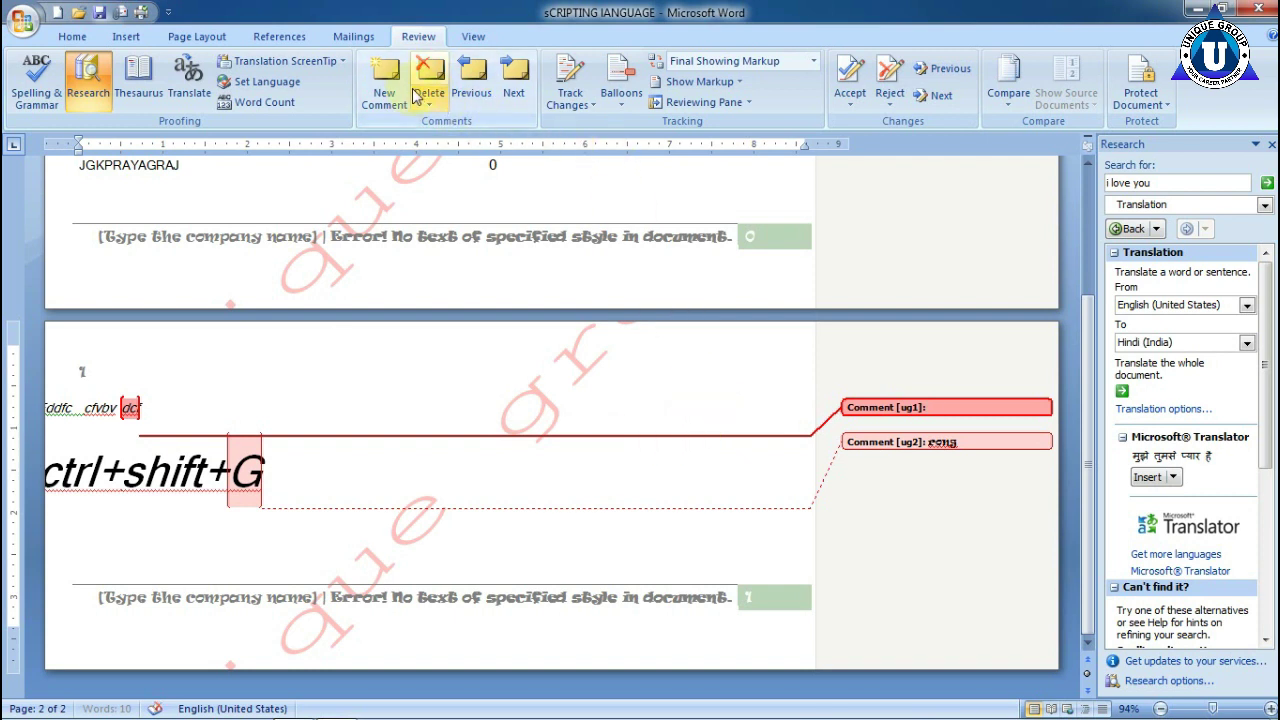
# Delete the empty comment on dcf.
pyautogui.click(429, 106)
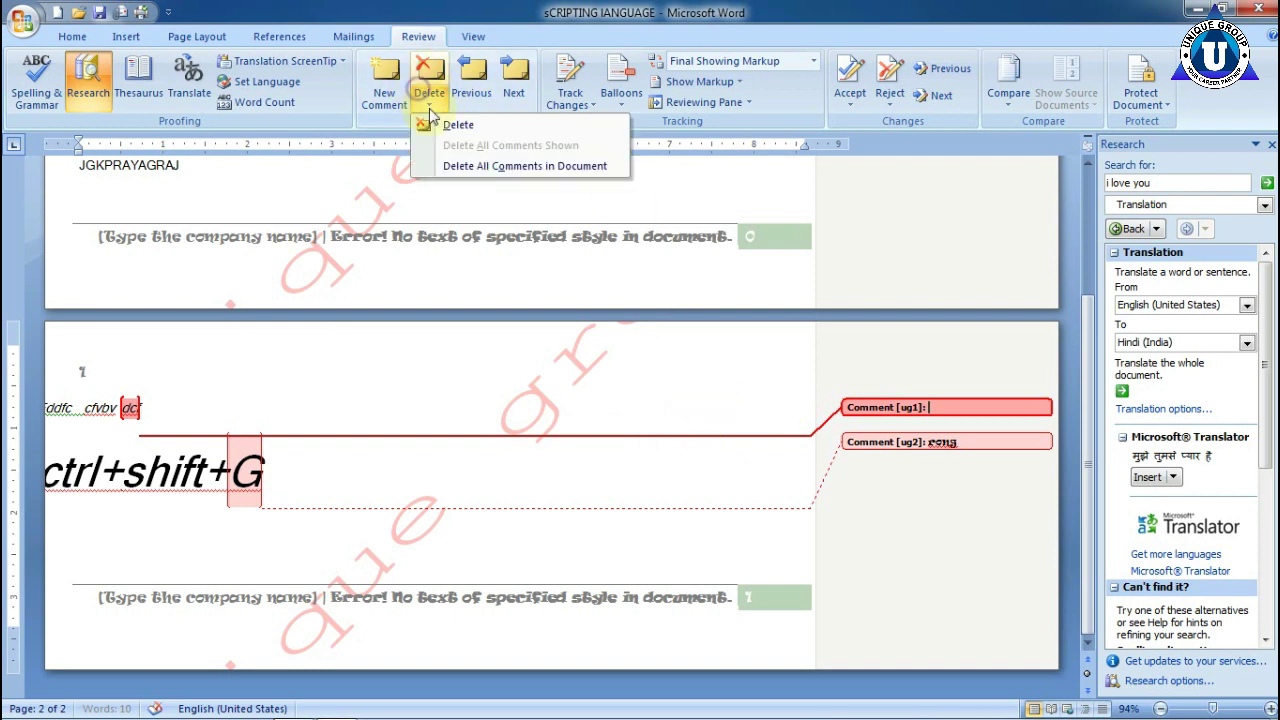
pyautogui.click(318, 430)
pyautogui.click(900, 407)
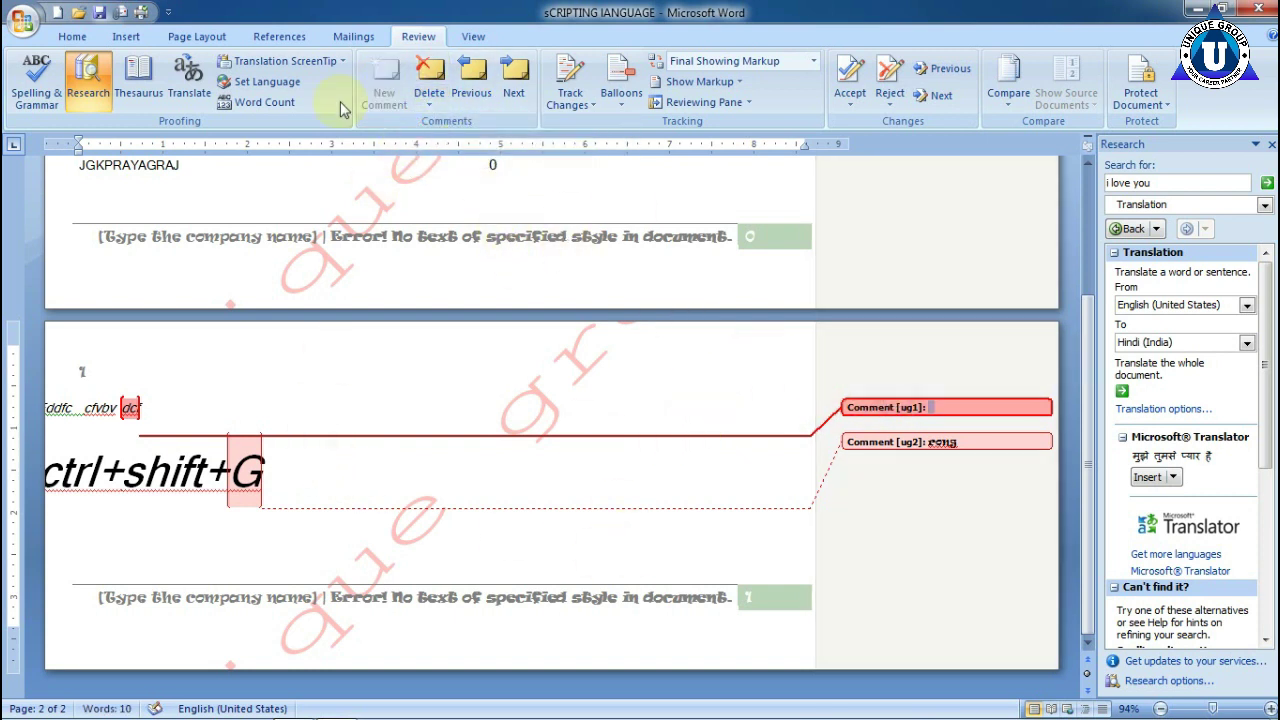
pyautogui.click(420, 103)
pyautogui.click(445, 123)
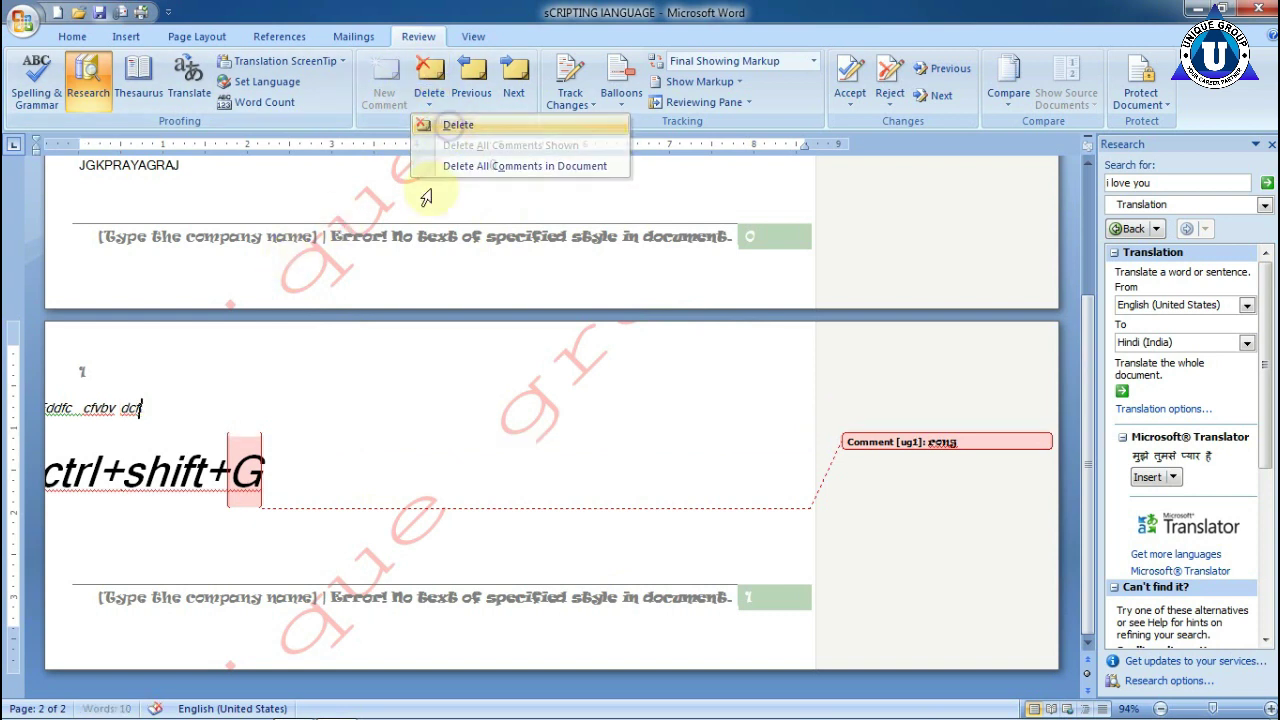
# Step through comments with Previous and Next, confirming the wrap-around prompts.
pyautogui.click(471, 80)
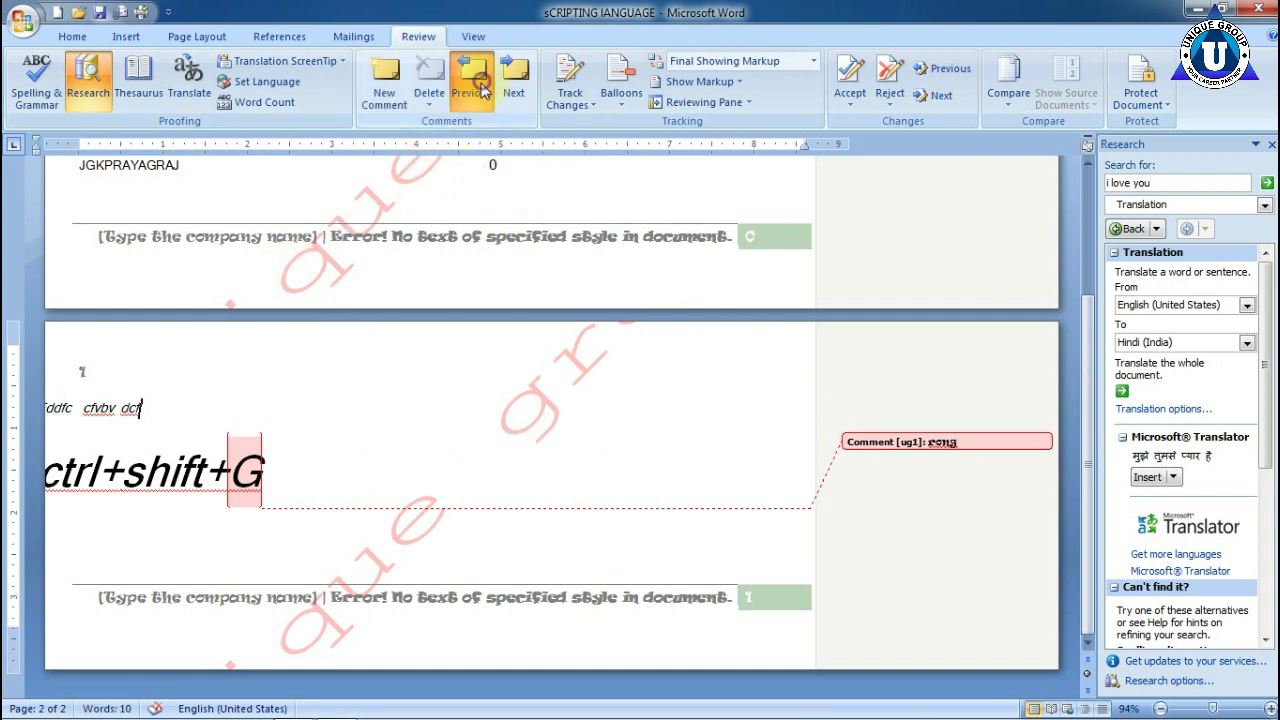
pyautogui.click(608, 416)
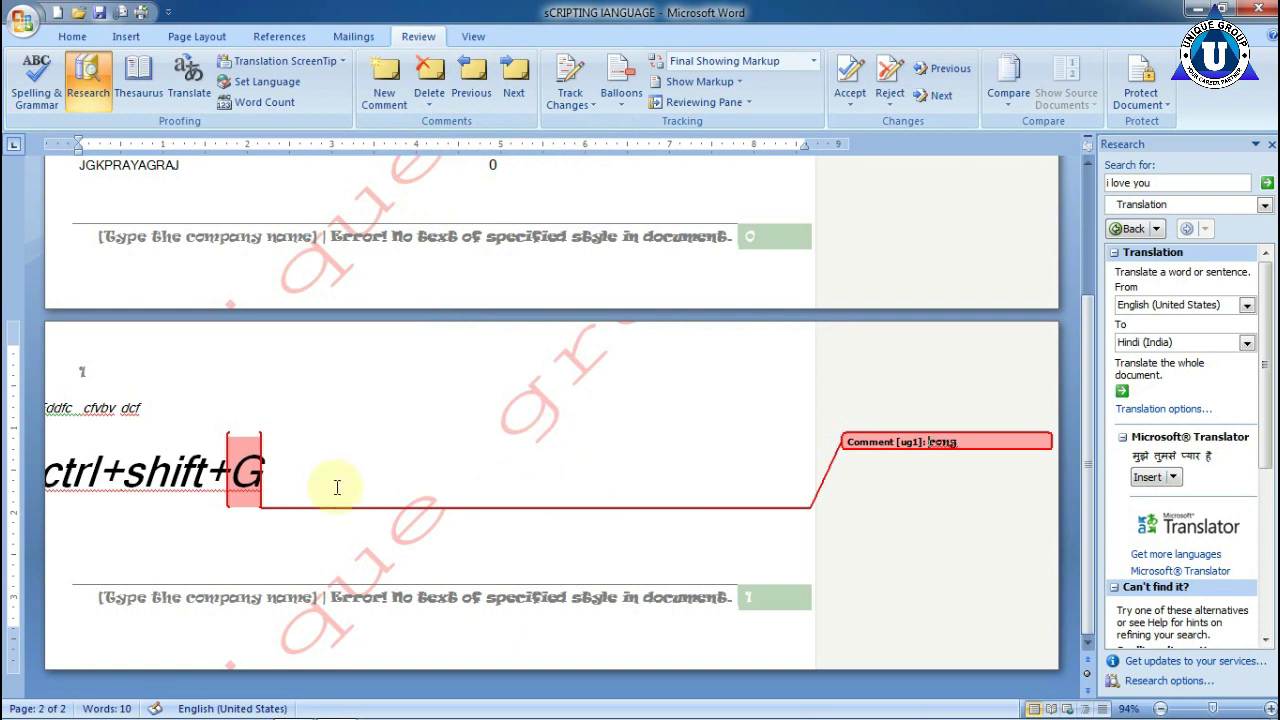
pyautogui.click(514, 80)
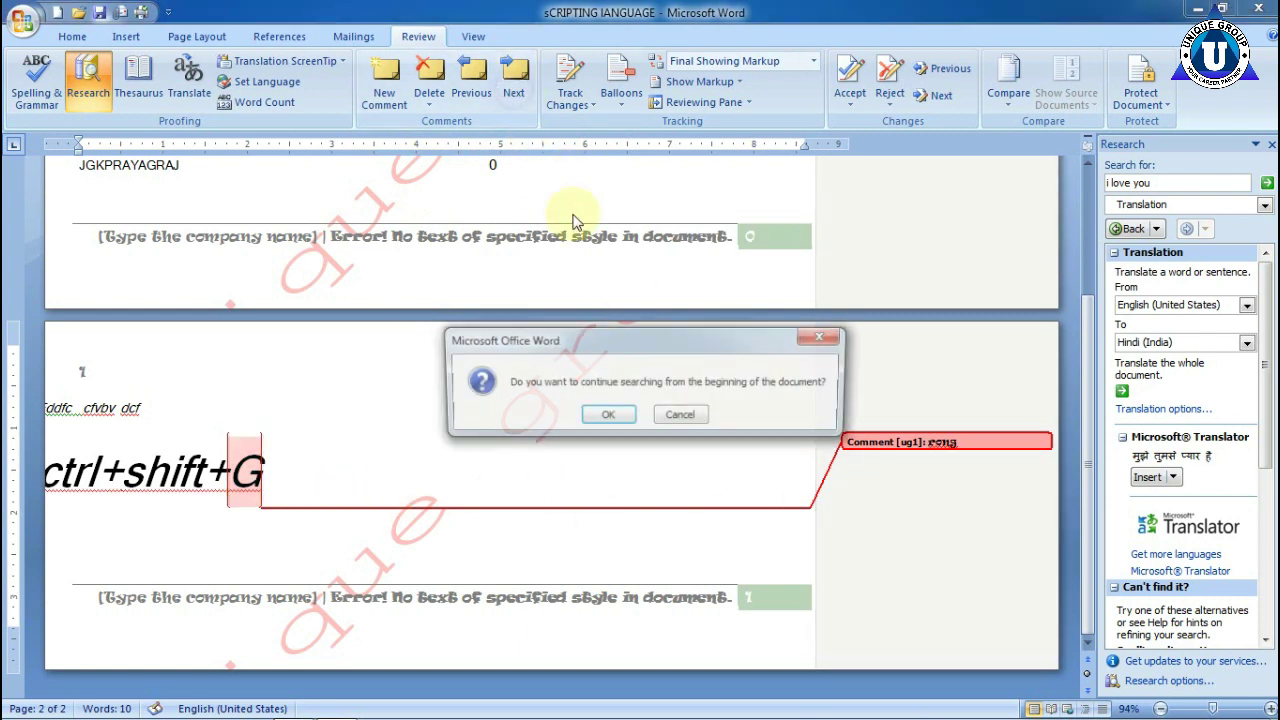
pyautogui.click(607, 416)
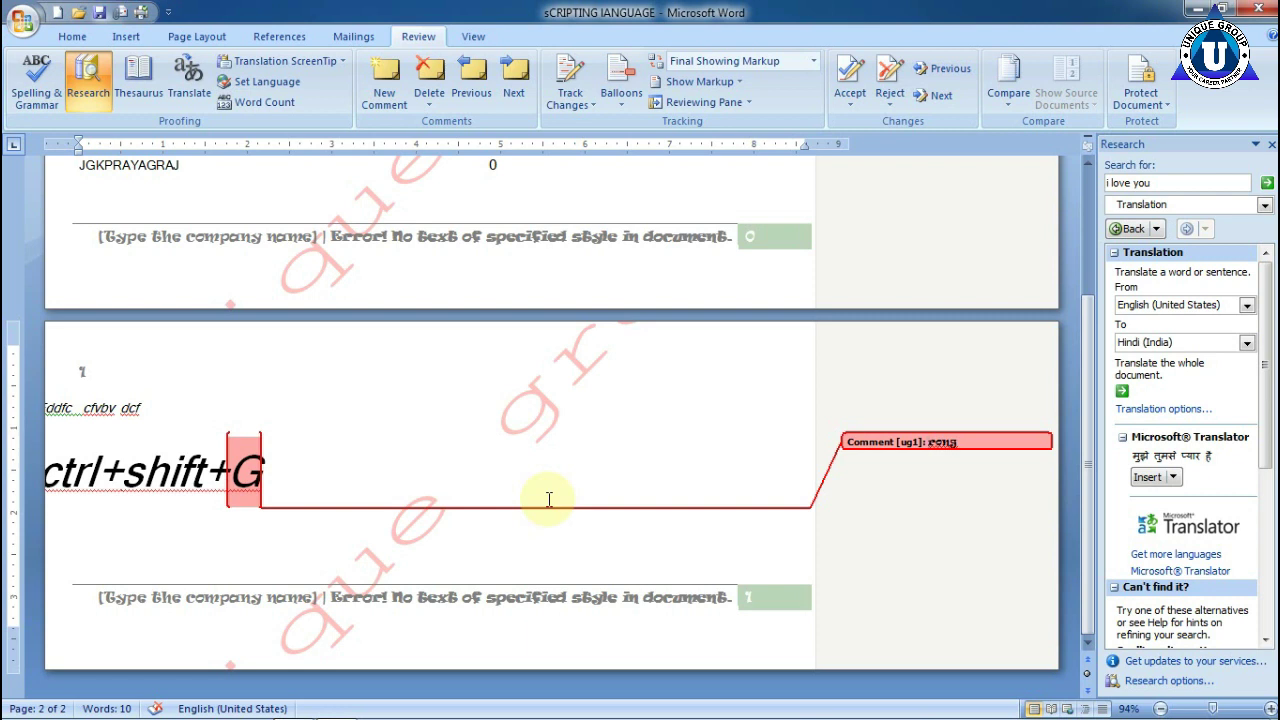
# Toggle Track Changes with the cursor placed after JGKPRAYAGRAJ.
pyautogui.scroll(1, 588, 229)
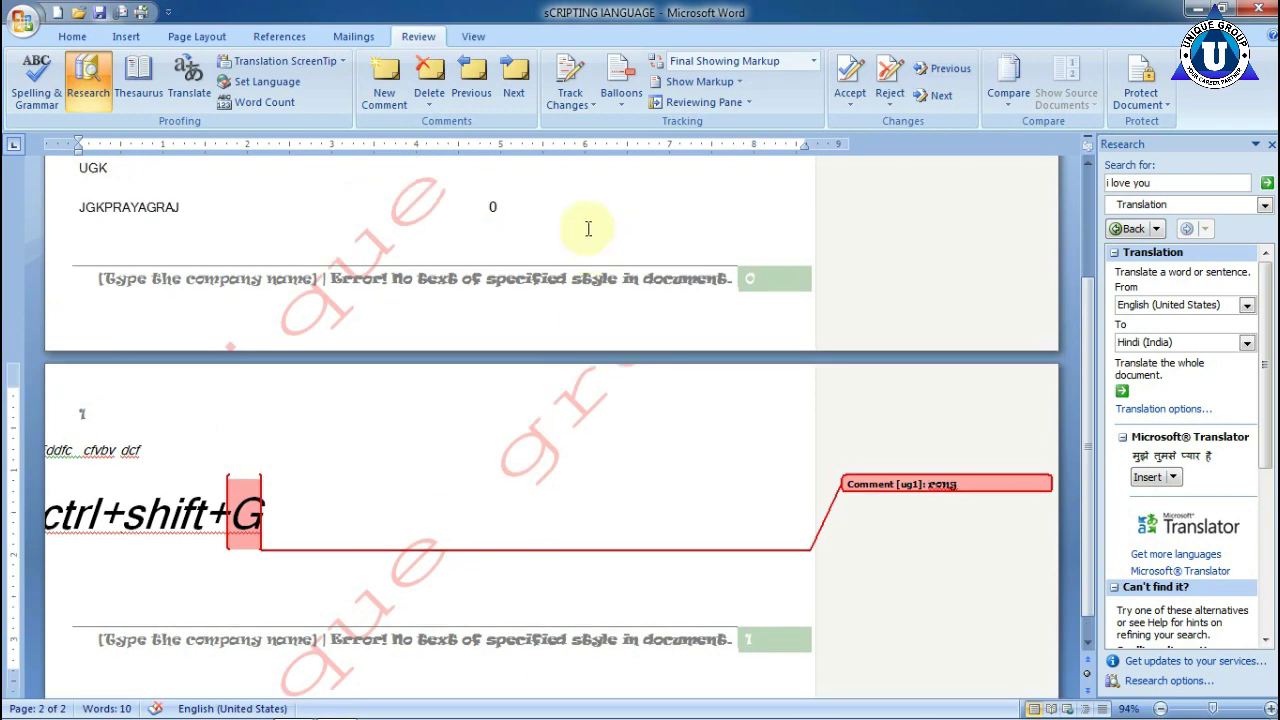
pyautogui.click(578, 103)
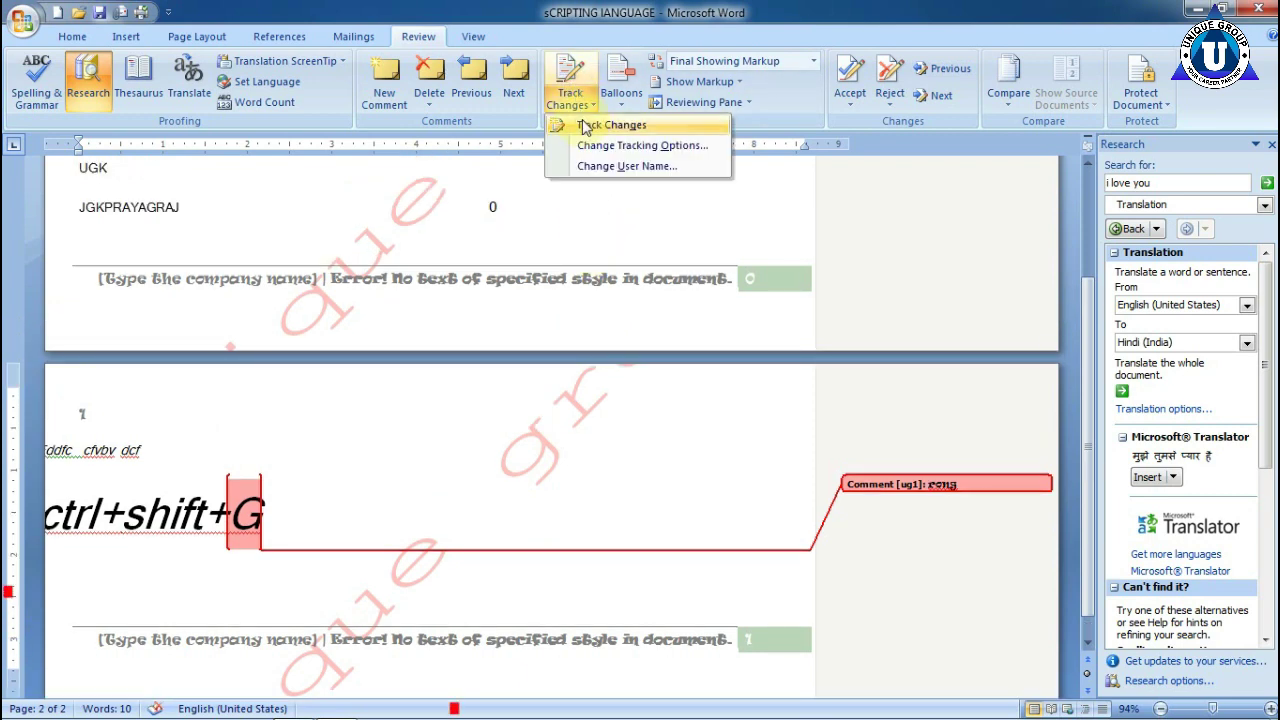
pyautogui.click(585, 127)
pyautogui.scroll(4, 608, 371)
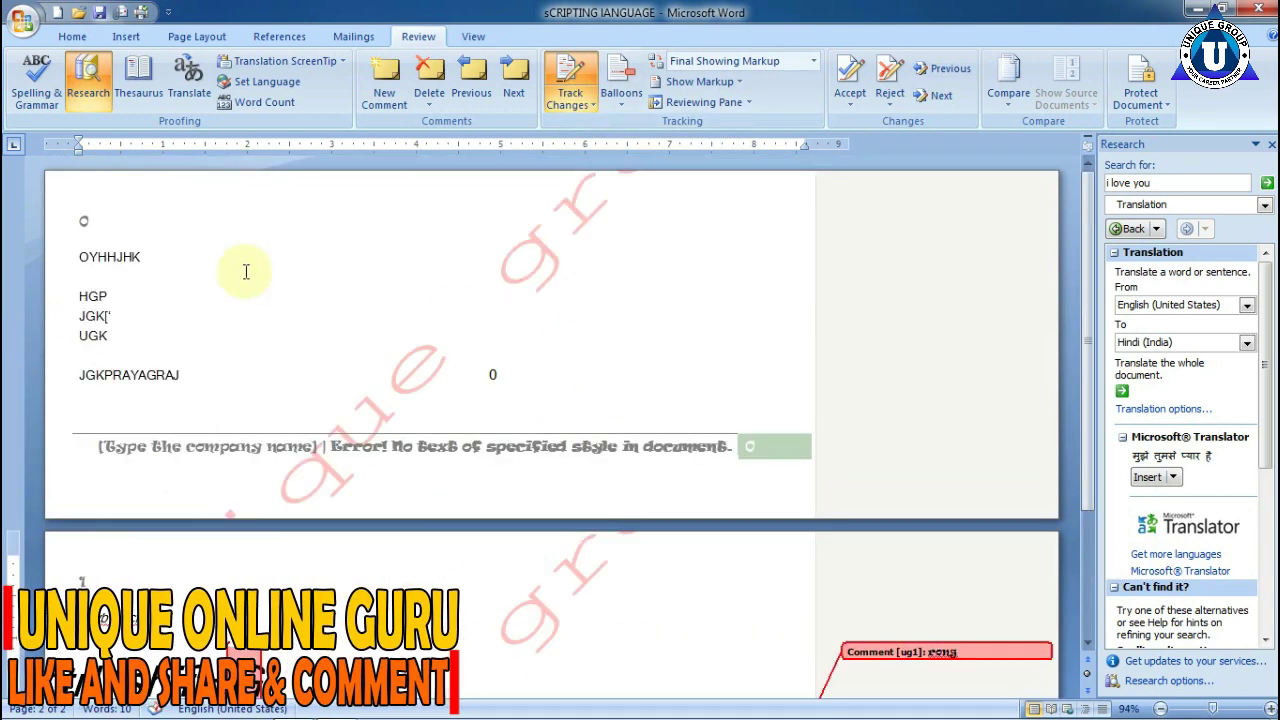
pyautogui.click(216, 374)
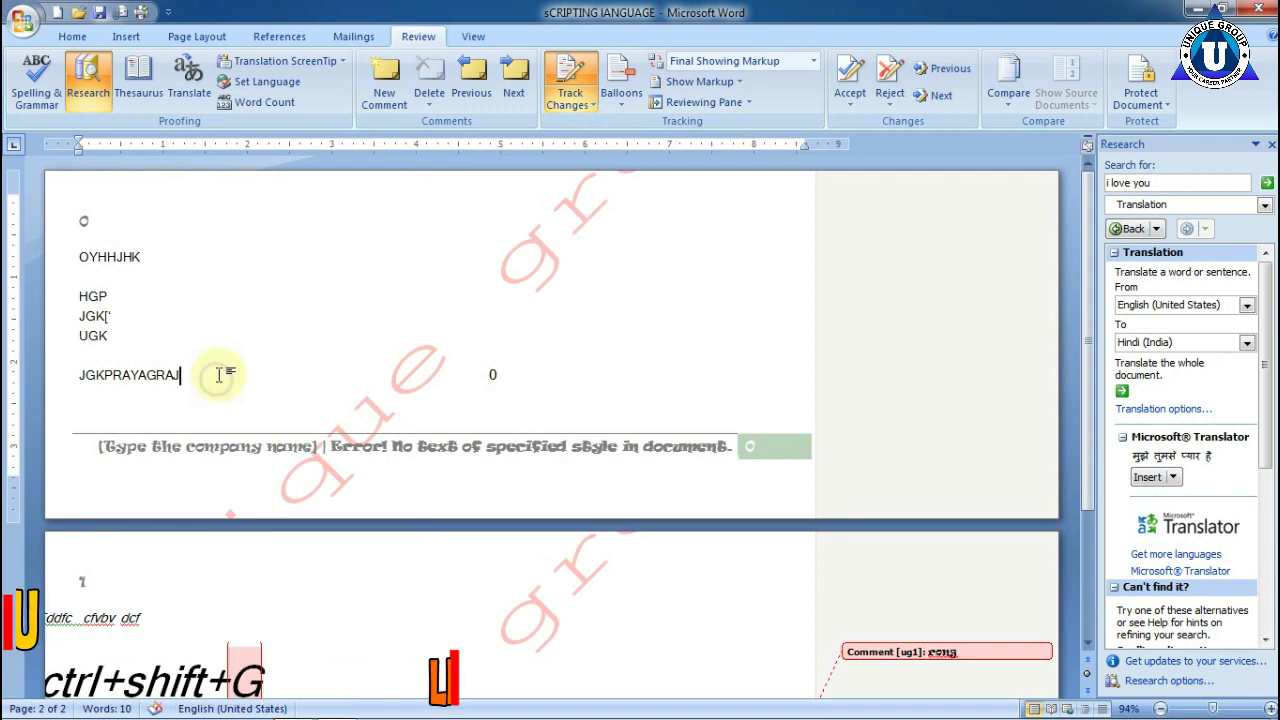
pyautogui.click(560, 108)
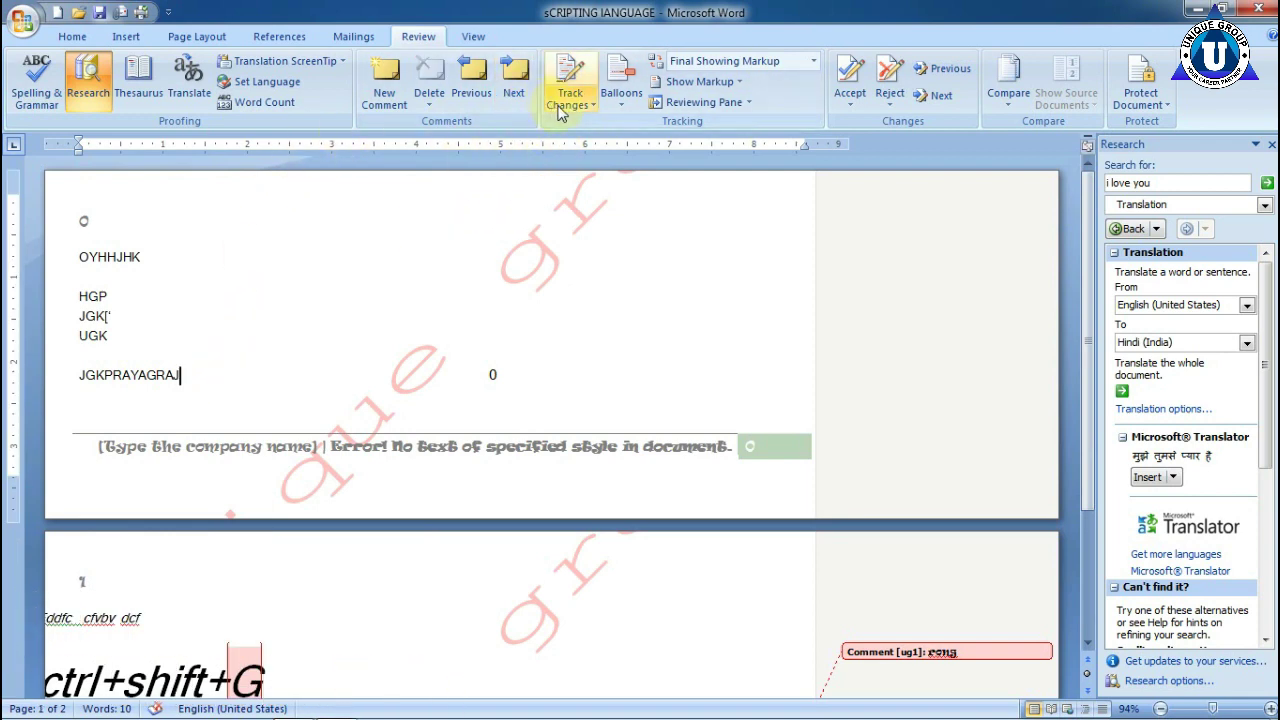
# Review the Change Tracking Options dialog and close it unchanged, then bring up the Balloons choices.
pyautogui.click(560, 108)
pyautogui.click(605, 146)
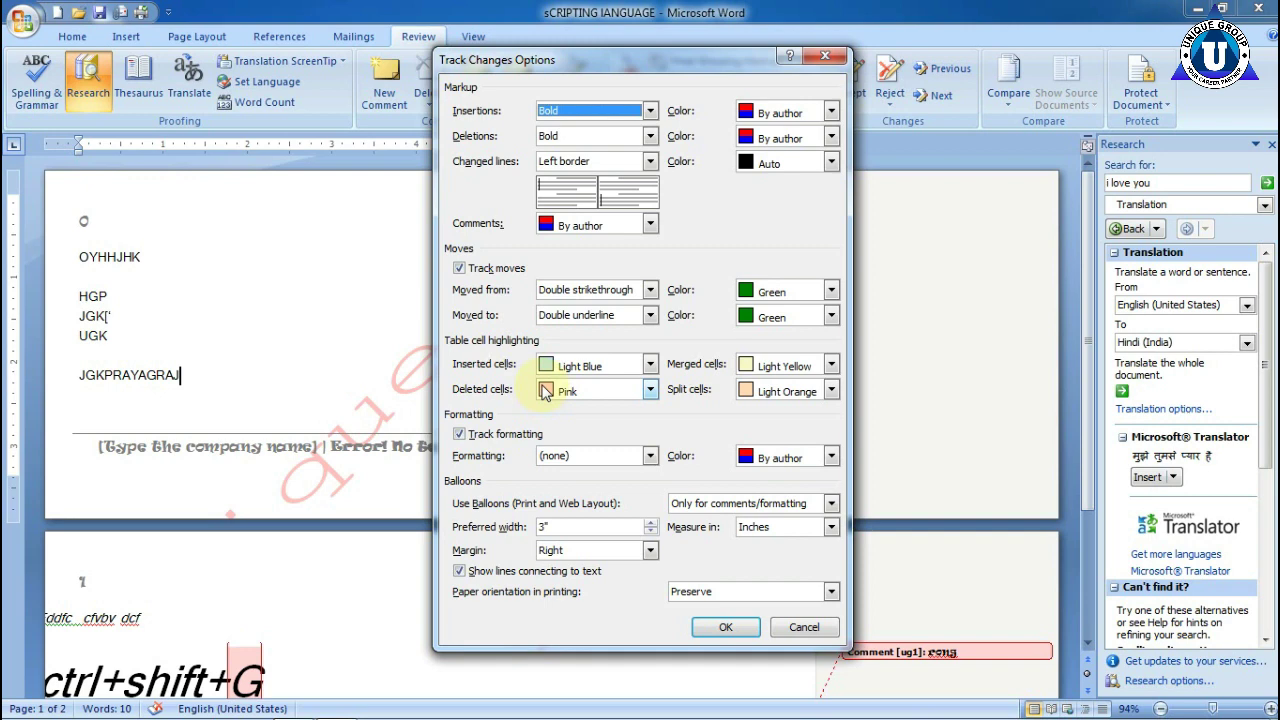
pyautogui.click(824, 56)
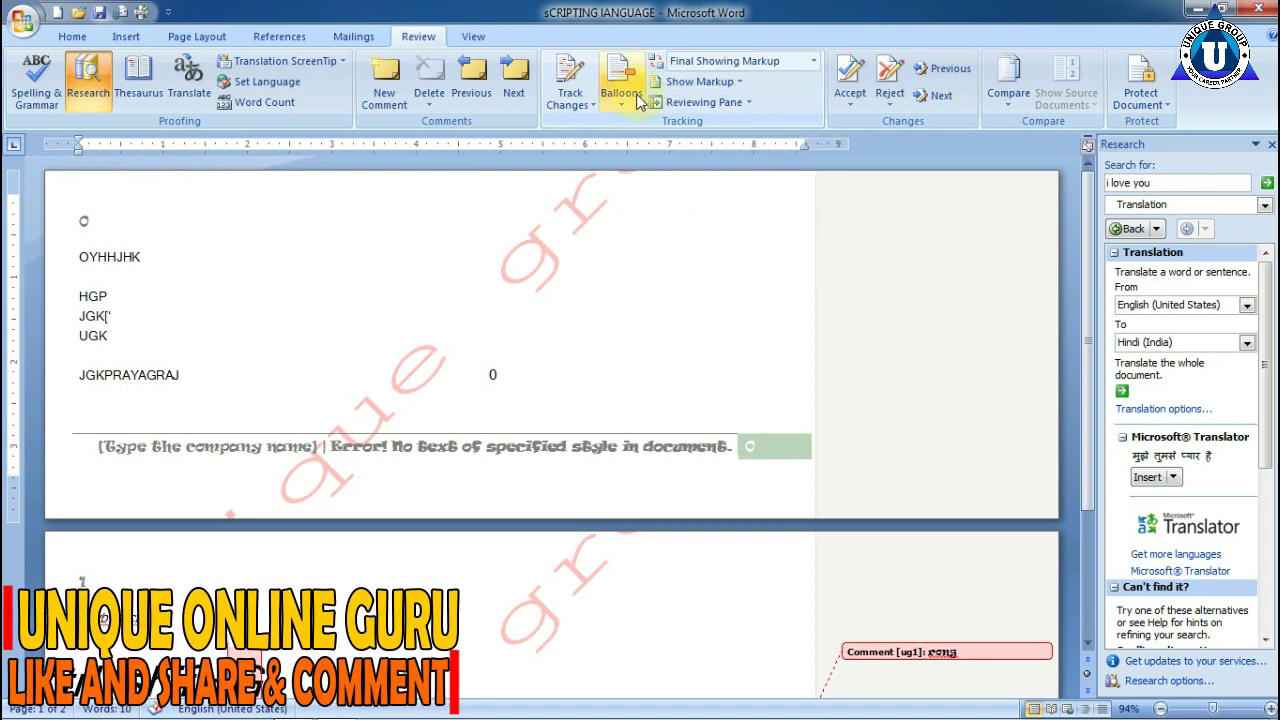
pyautogui.click(621, 103)
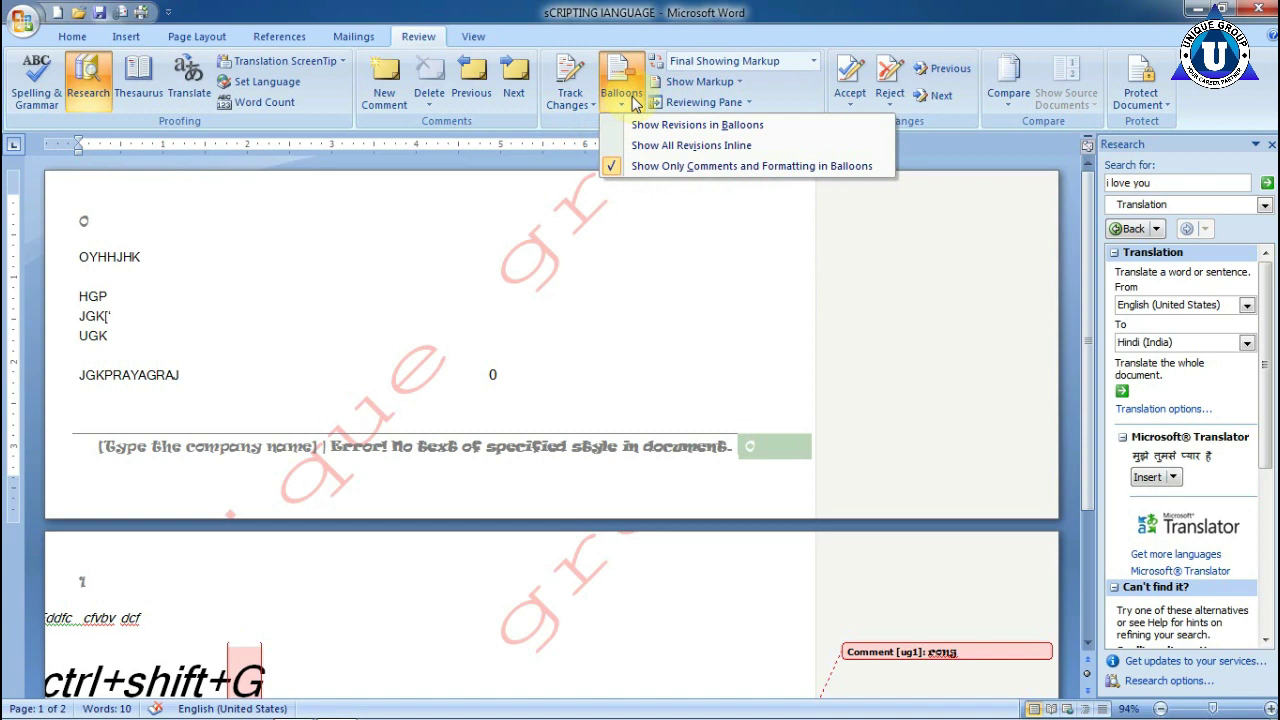
# Show all revisions inline, then switch back to showing revisions in balloons.
pyautogui.click(665, 143)
pyautogui.scroll(-3, 560, 280)
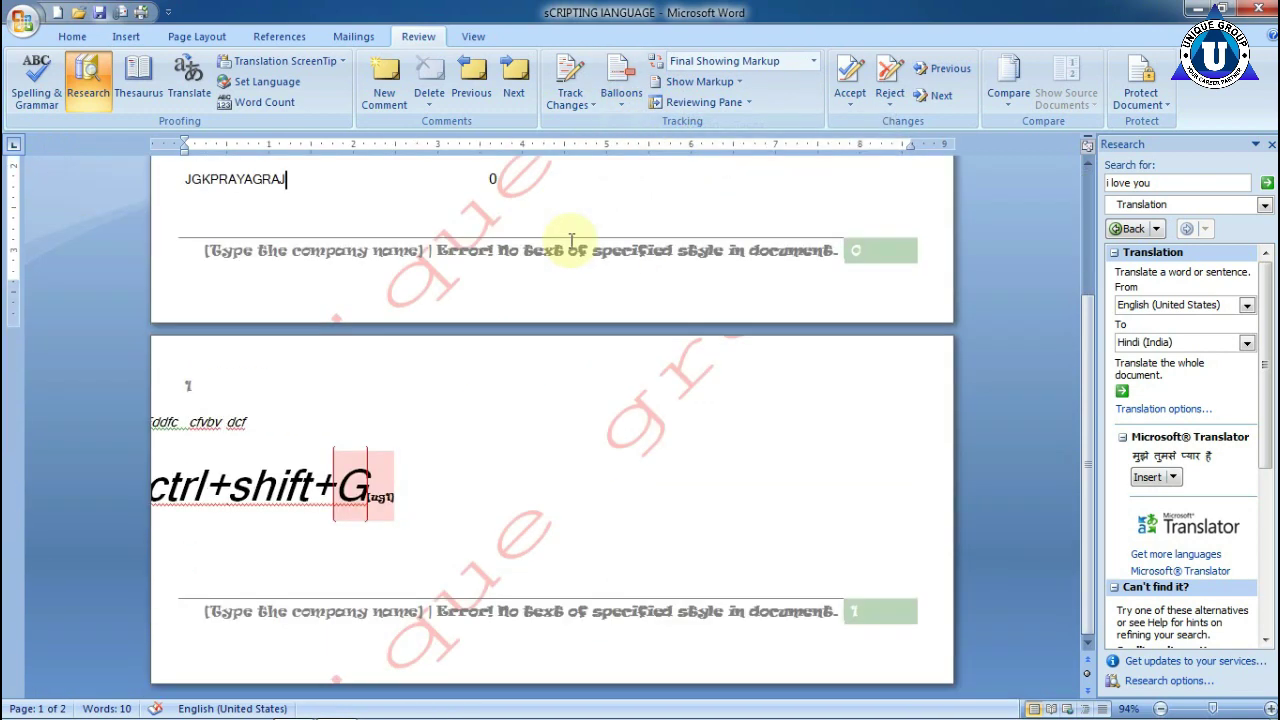
pyautogui.scroll(3, 571, 250)
pyautogui.click(619, 98)
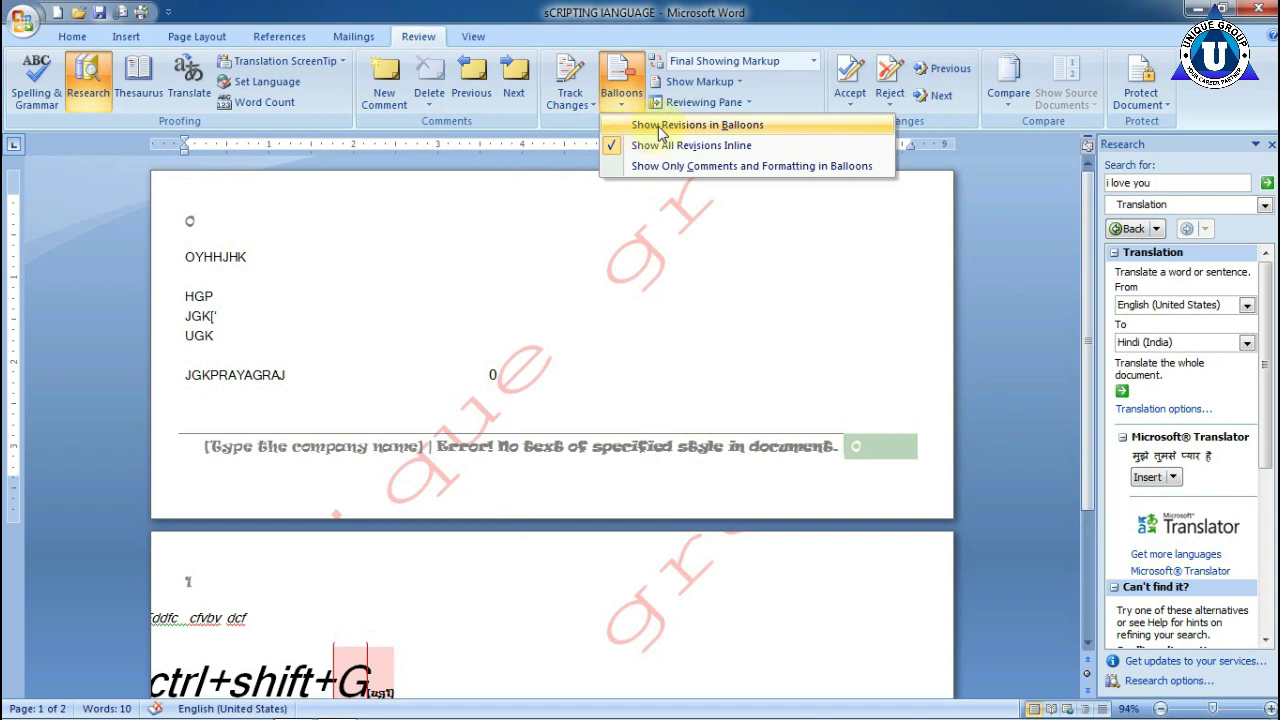
pyautogui.click(720, 126)
pyautogui.scroll(-3, 855, 510)
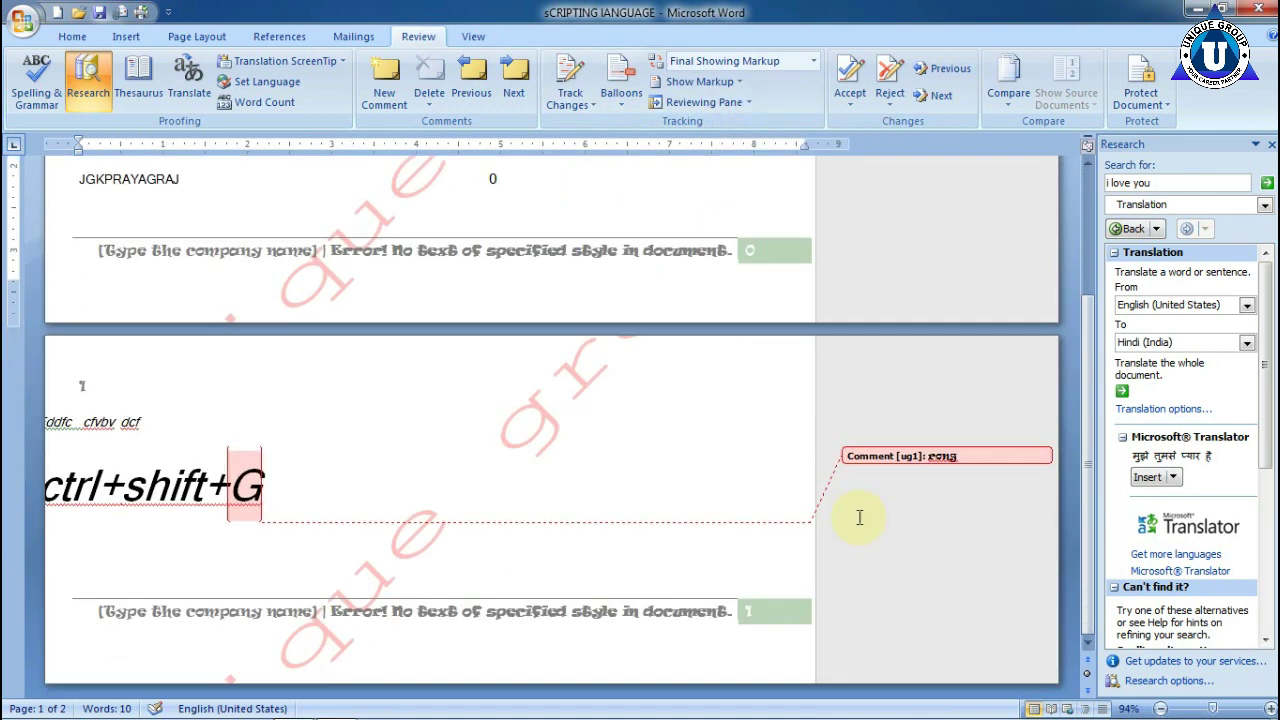
pyautogui.scroll(3, 851, 510)
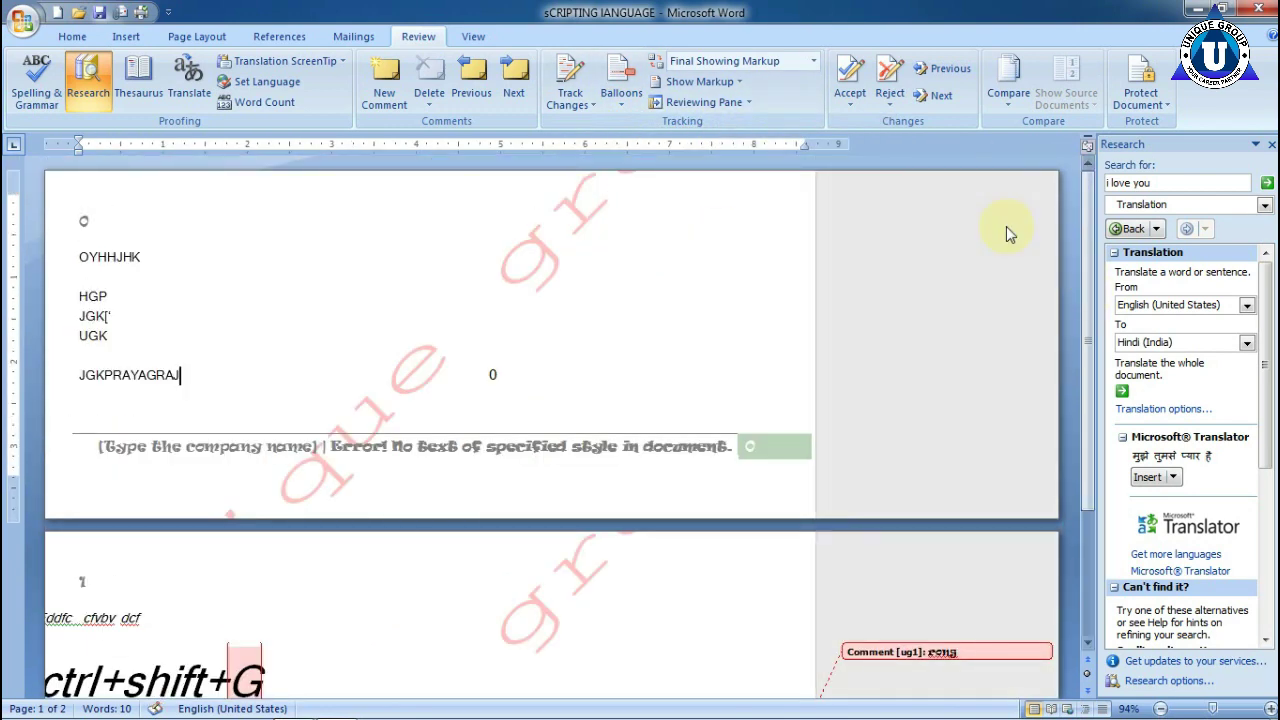
# Set Display for Review to Final and open the Reviewing Pane.
pyautogui.click(737, 60)
pyautogui.click(721, 97)
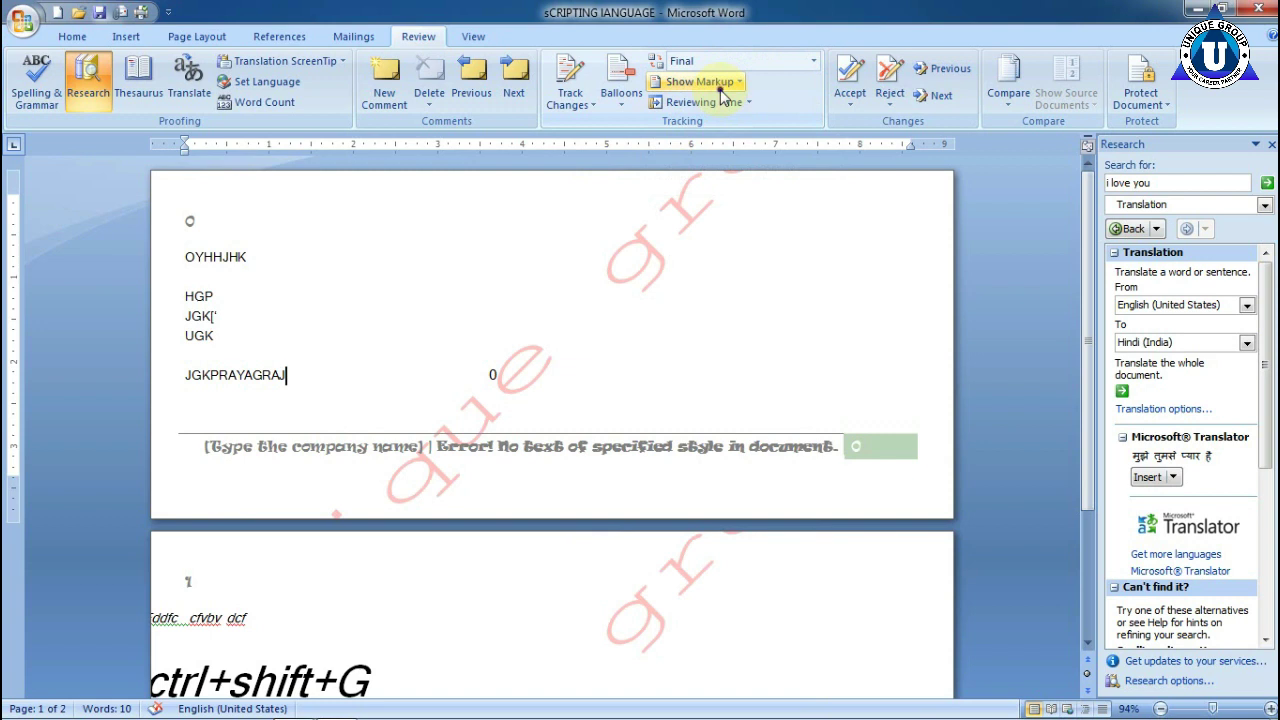
pyautogui.click(721, 86)
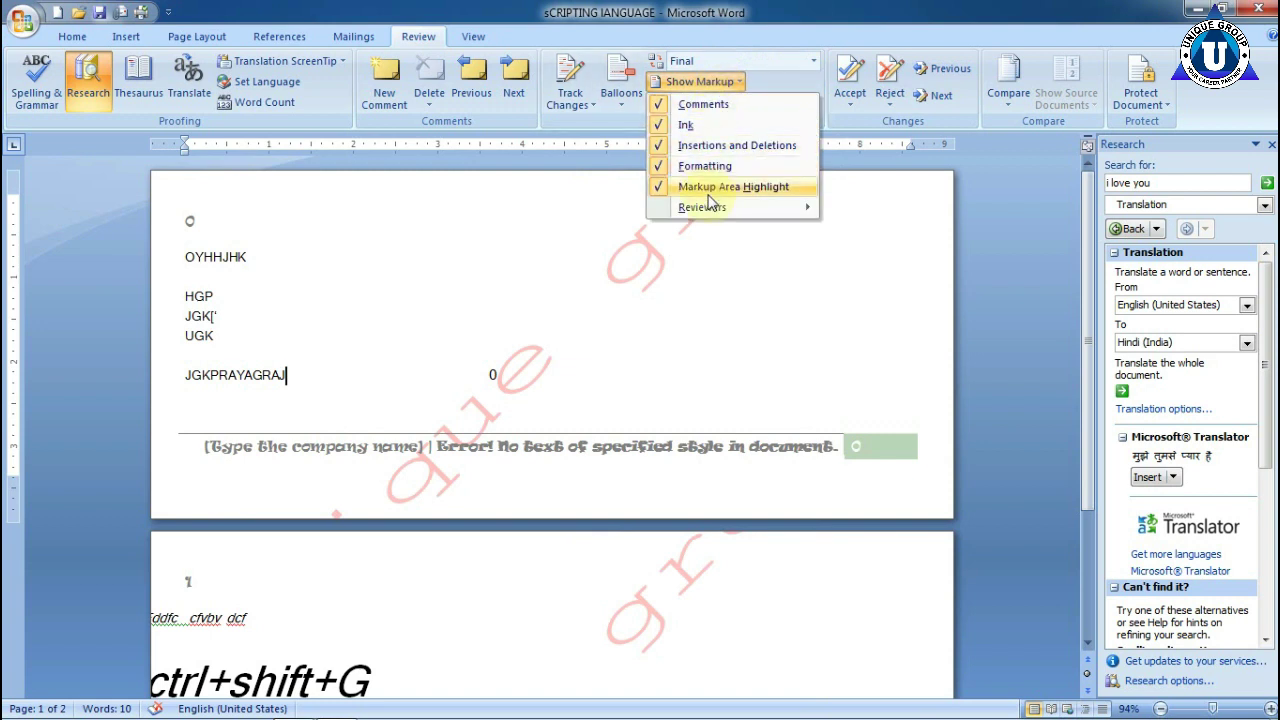
pyautogui.click(752, 278)
pyautogui.click(709, 103)
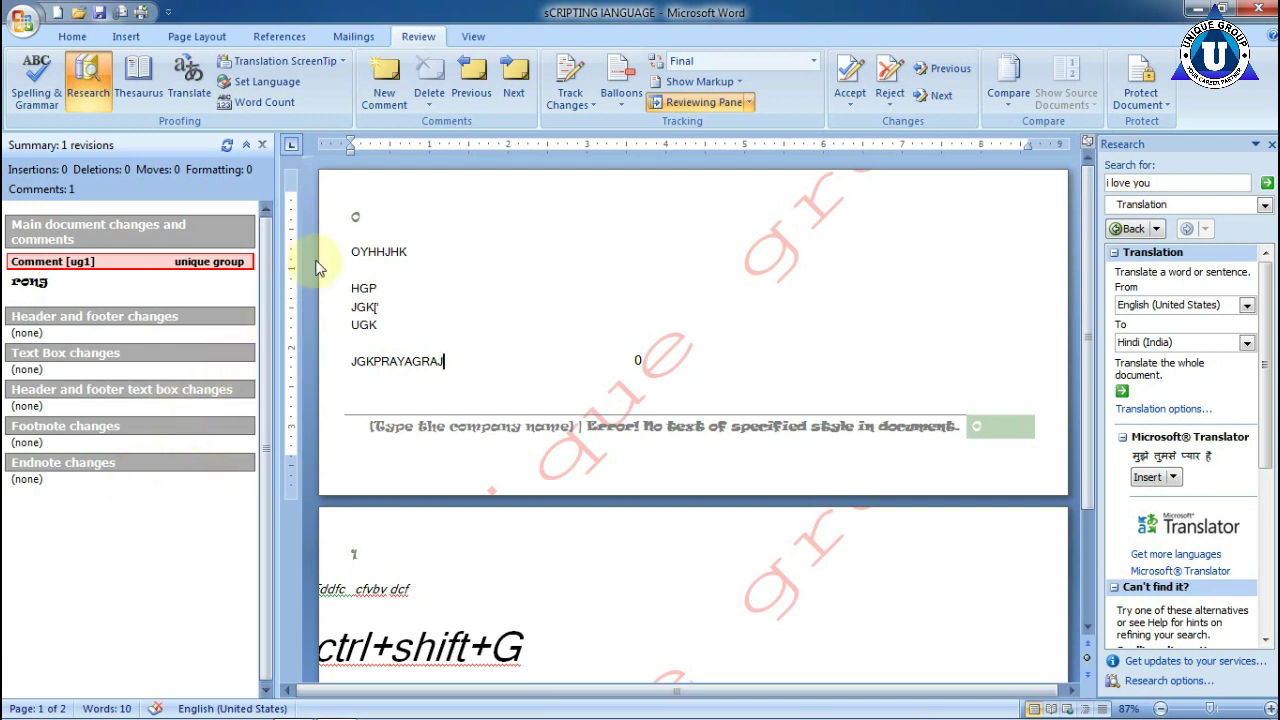
# Accept the changes in the lines from OYHHJHK to JGKPRAYAGRAJ and show all markup.
pyautogui.moveTo(341, 251); pyautogui.dragTo(443, 361)
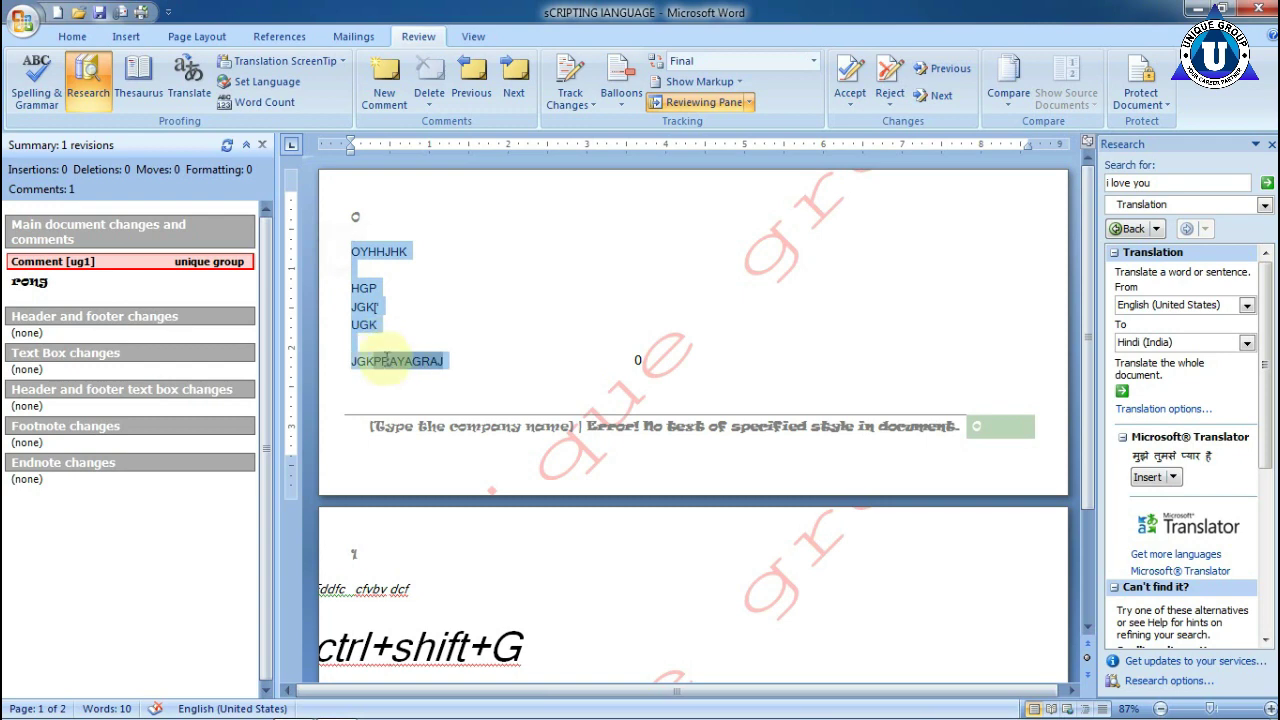
pyautogui.click(852, 100)
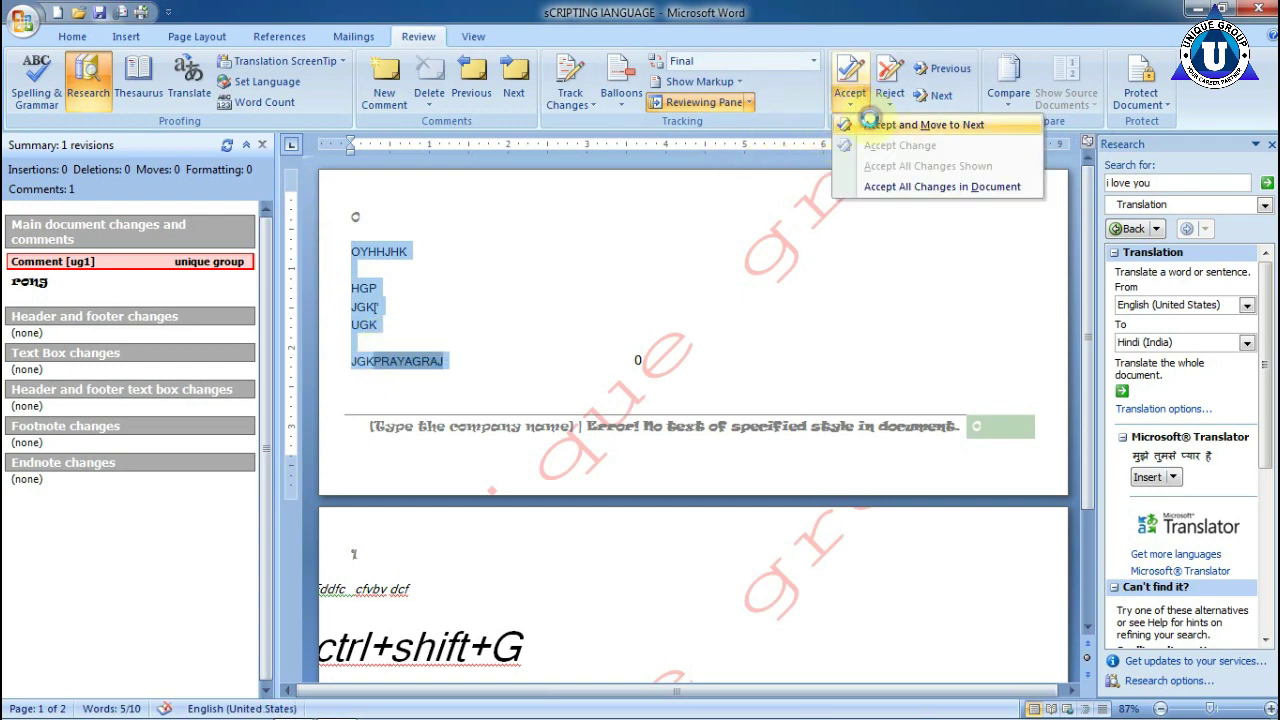
pyautogui.click(870, 125)
pyautogui.click(612, 418)
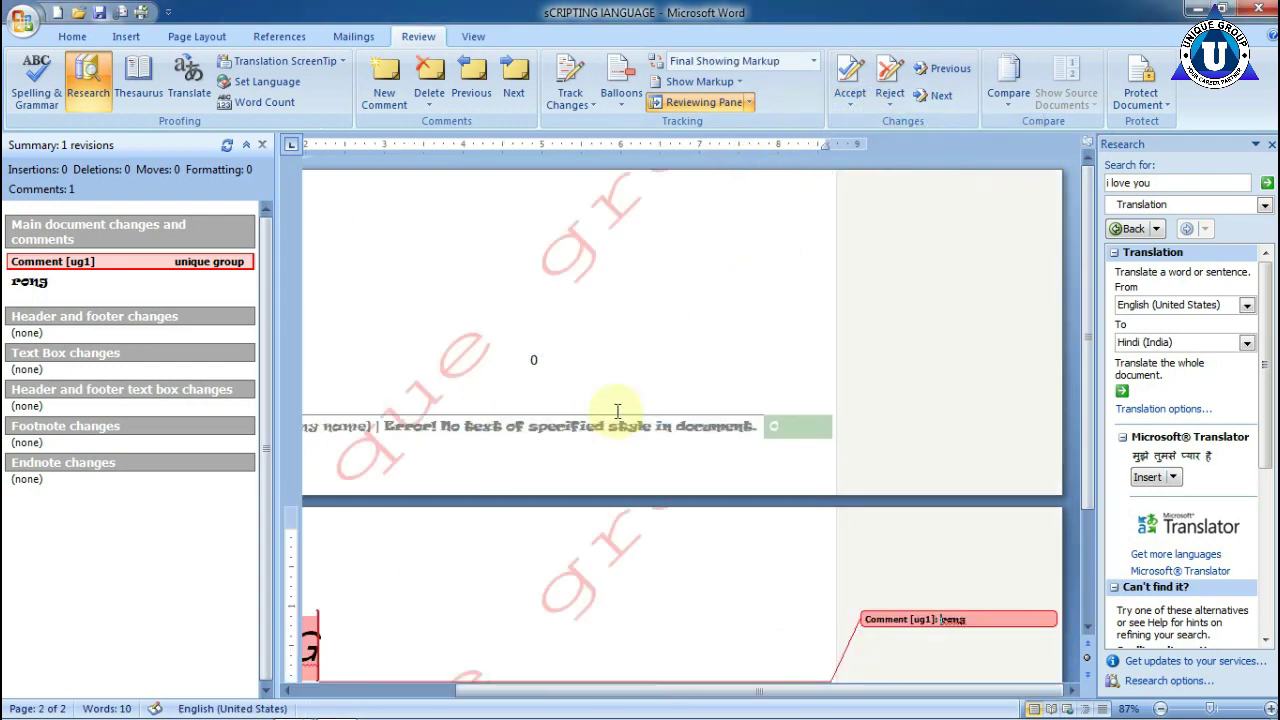
pyautogui.scroll(-3, 611, 405)
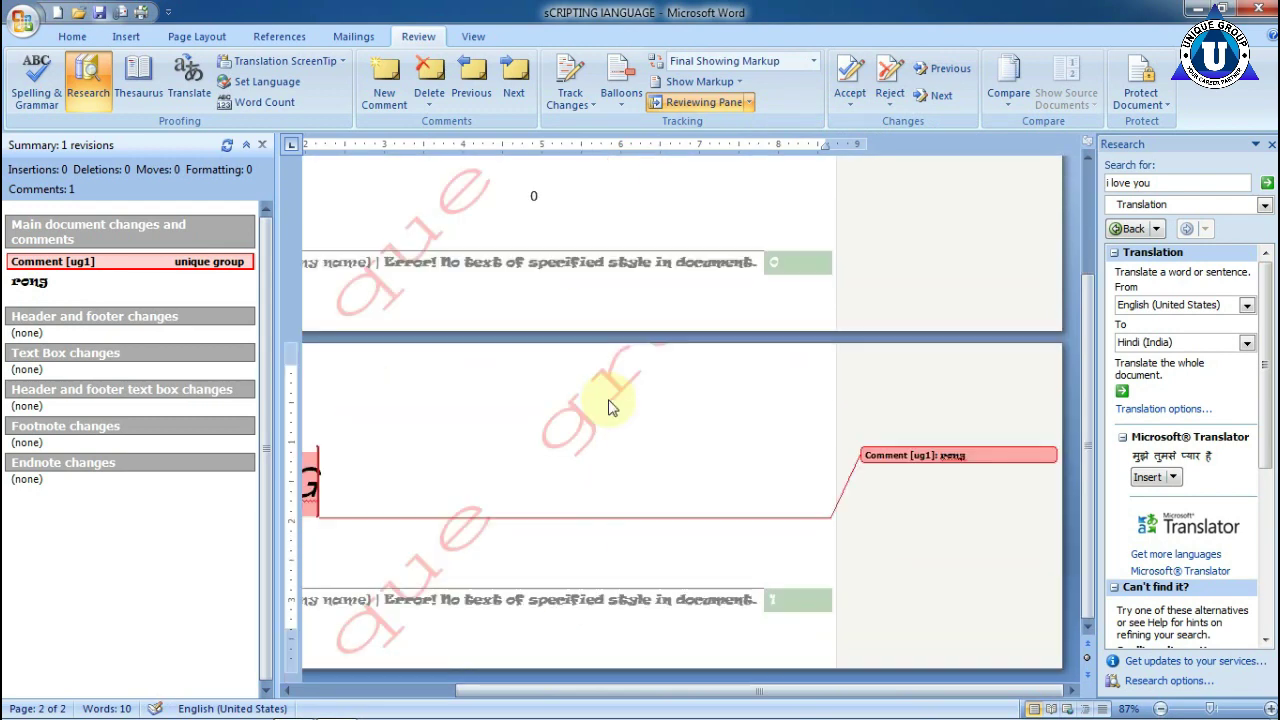
pyautogui.scroll(3, 611, 405)
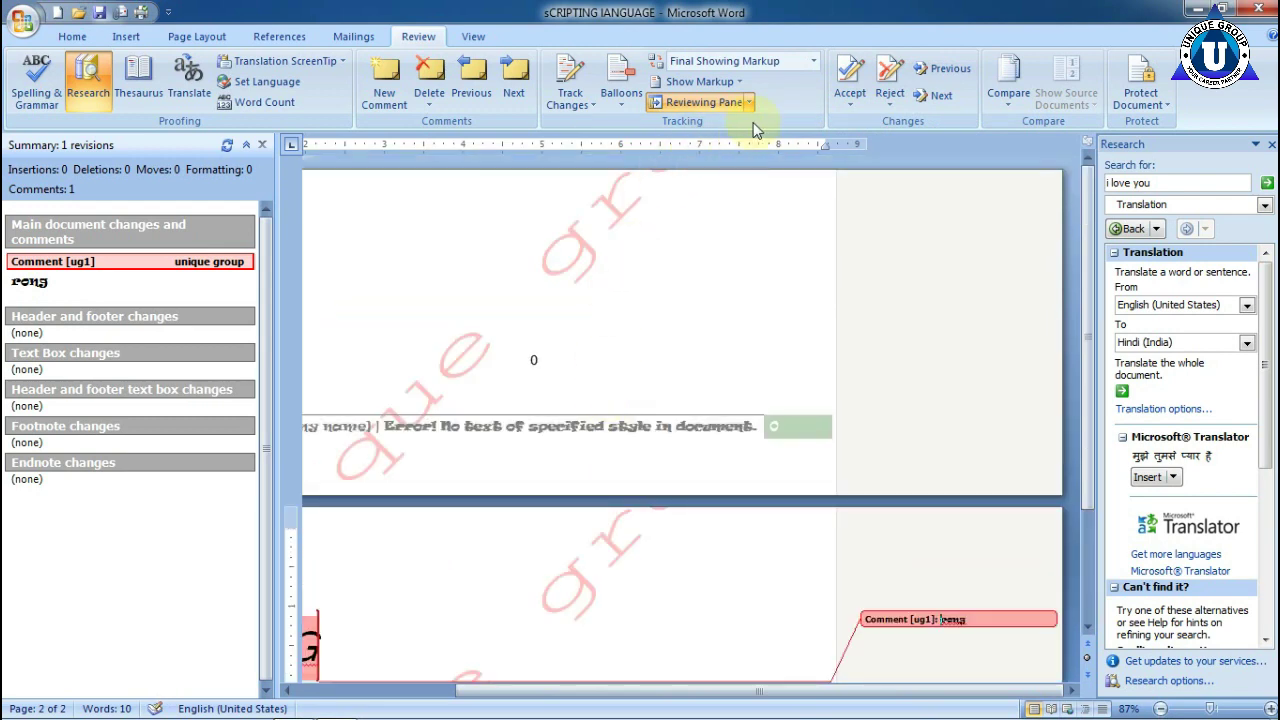
pyautogui.click(851, 92)
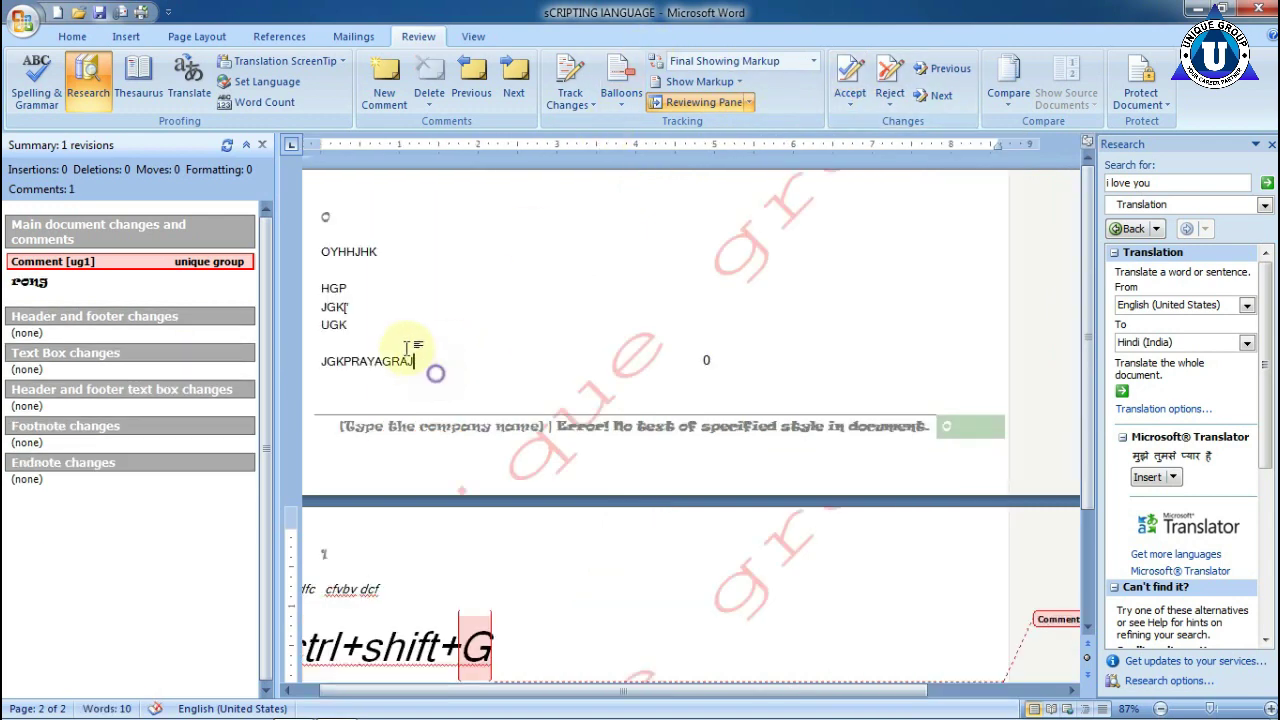
# Select the comment on ctrl+shift+G, edit its text, then remove it entirely.
pyautogui.moveTo(418, 361); pyautogui.dragTo(350, 252)
pyautogui.click(890, 72)
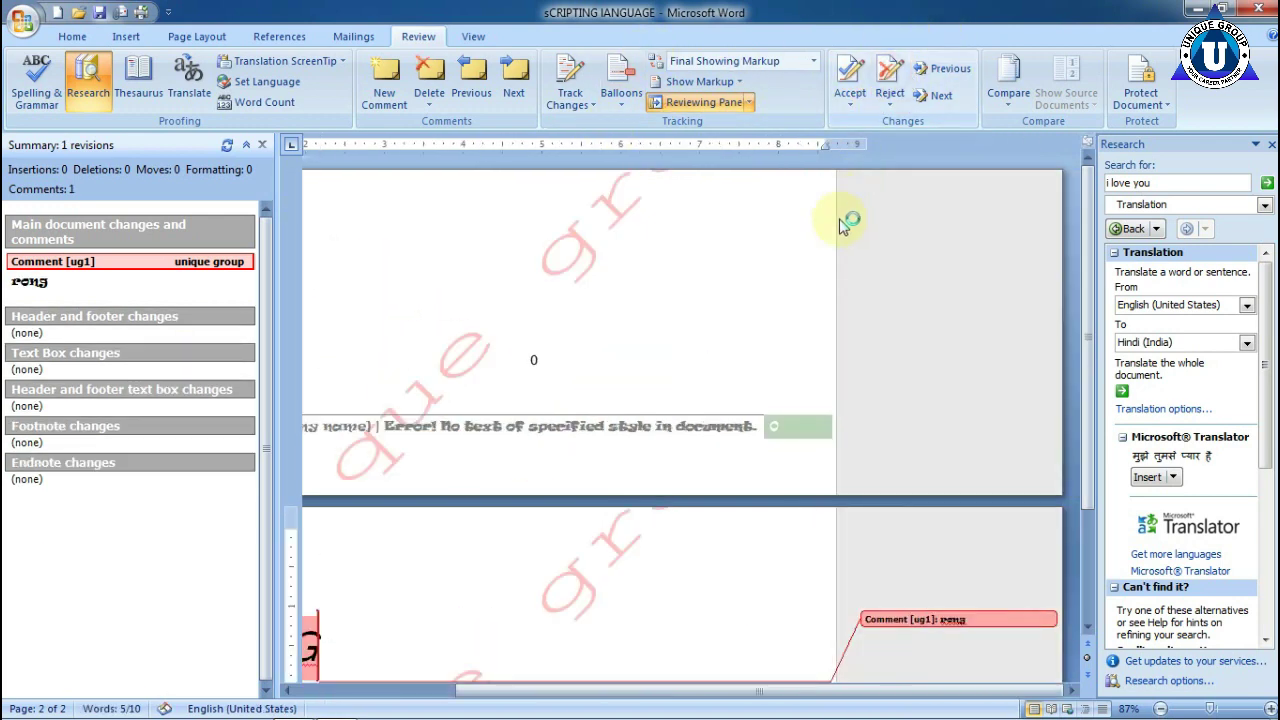
pyautogui.scroll(3, 836, 420)
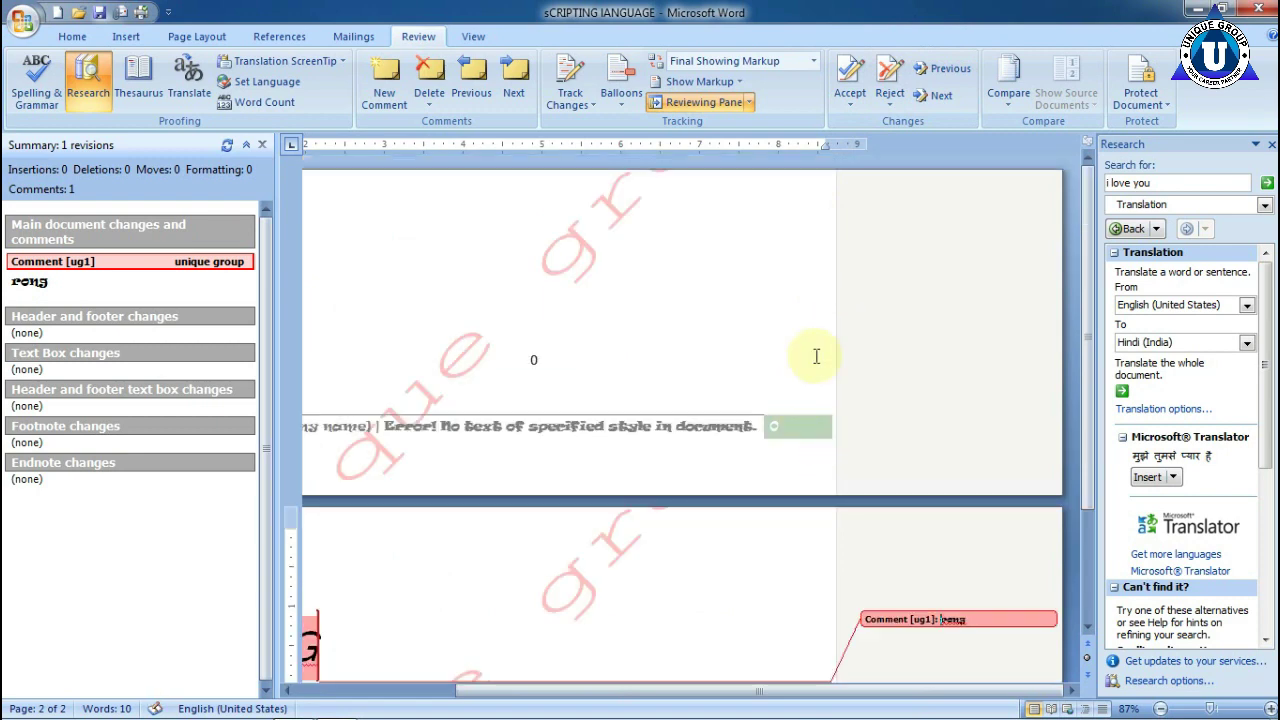
pyautogui.click(947, 72)
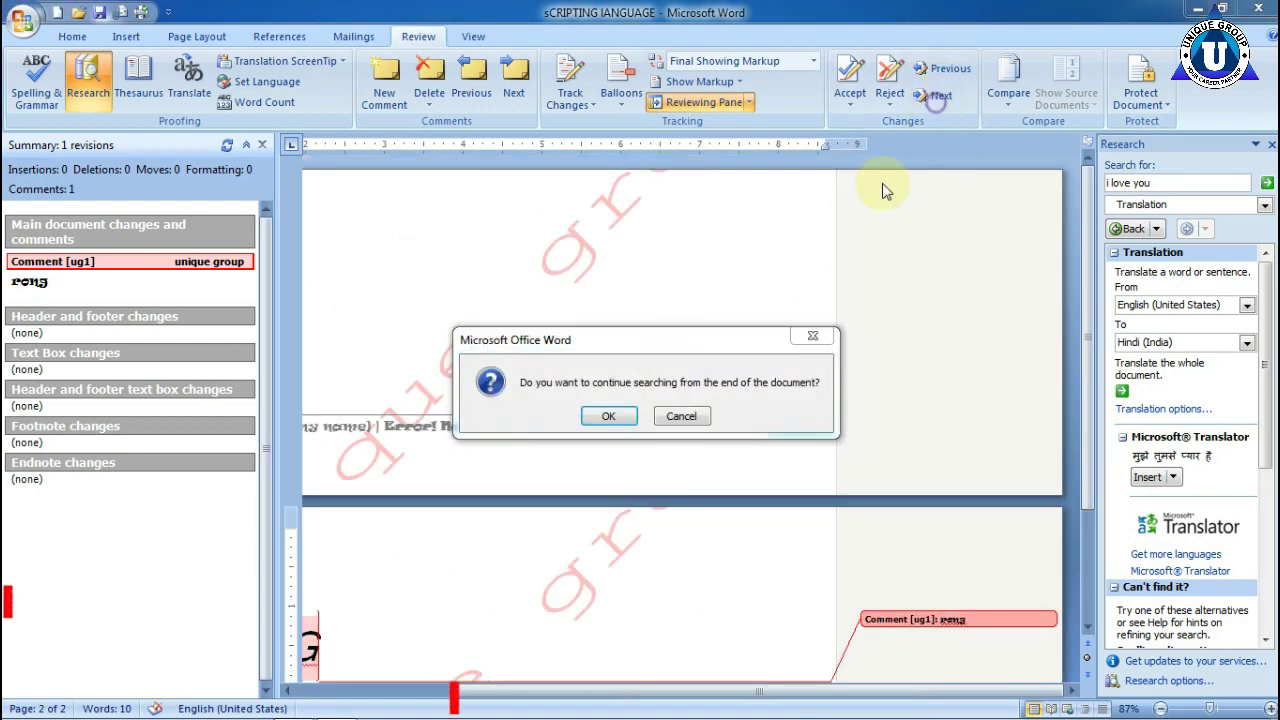
pyautogui.click(610, 415)
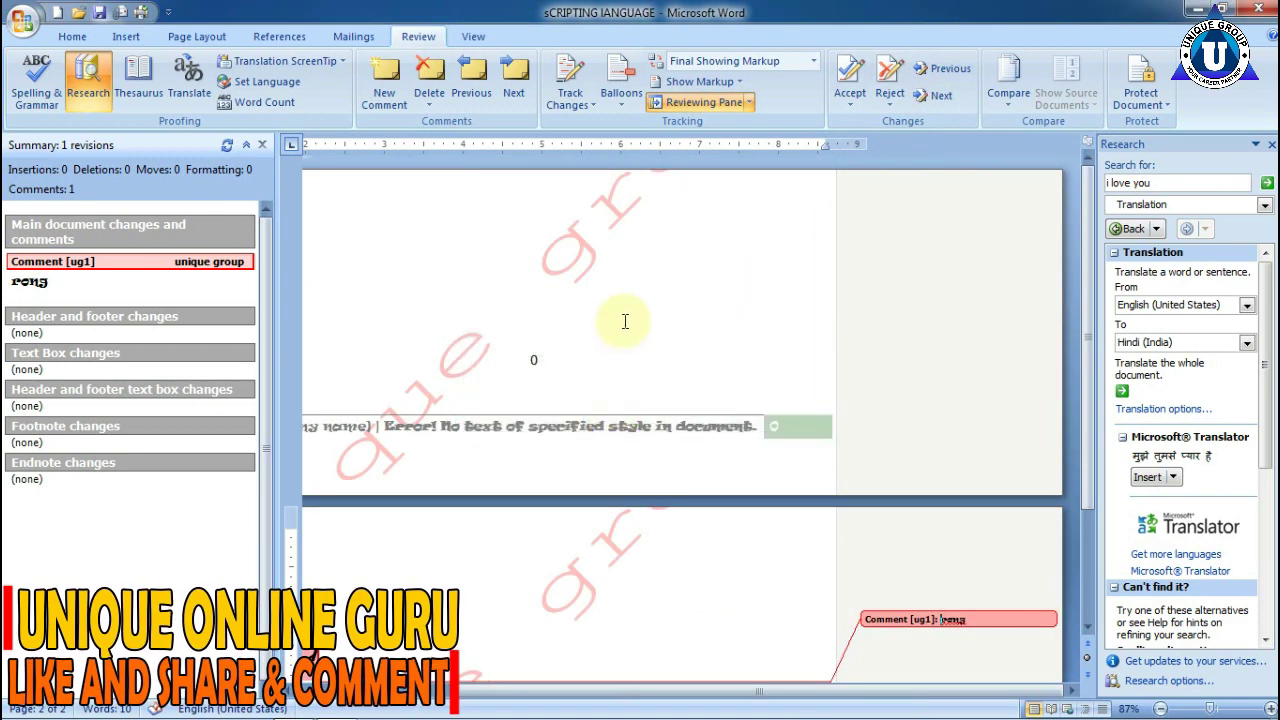
pyautogui.press('BackSpace')
pyautogui.press('BackSpace')
pyautogui.press('BackSpace')
pyautogui.write('e')
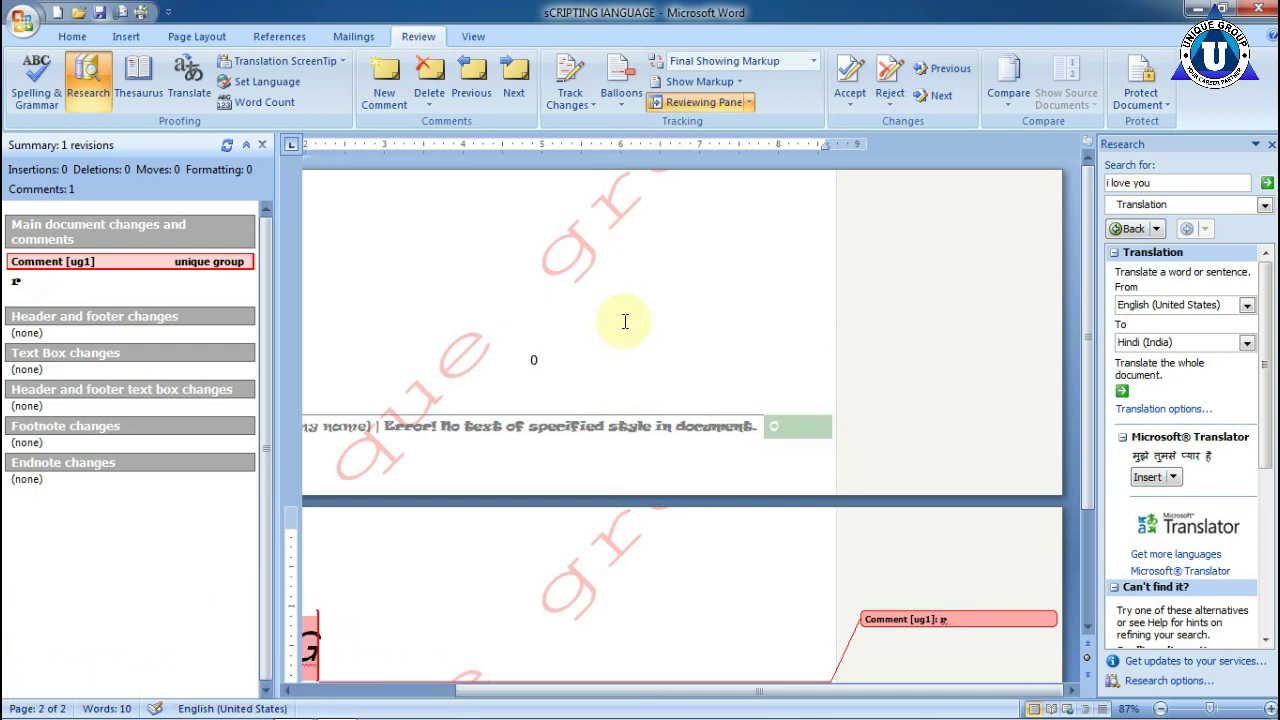
pyautogui.hotkey('ctrl', 'z')
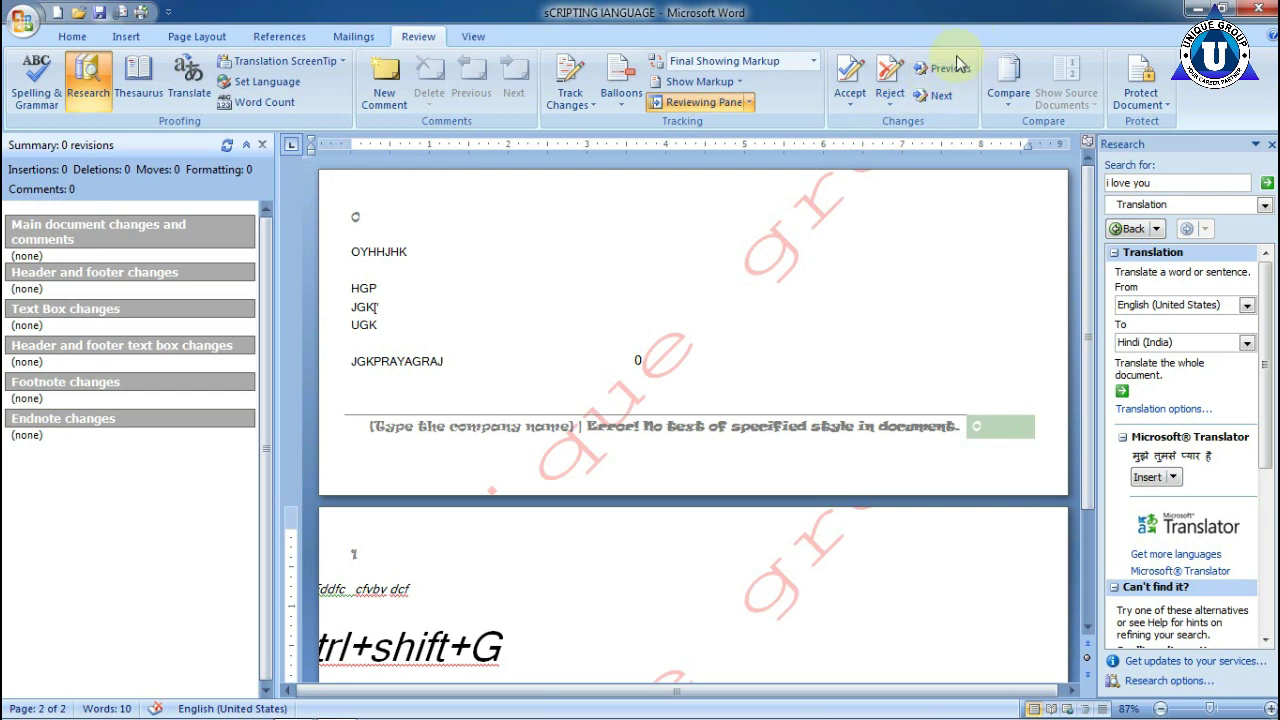
pyautogui.click(1000, 100)
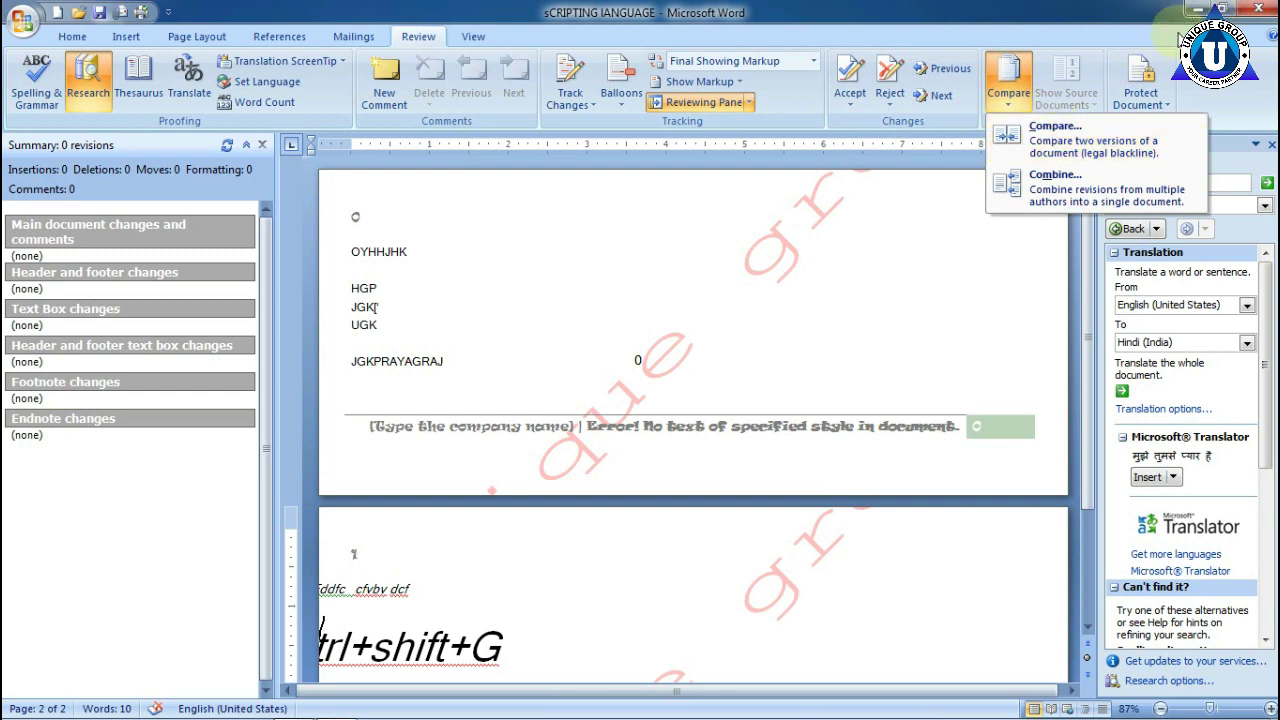
pyautogui.click(930, 200)
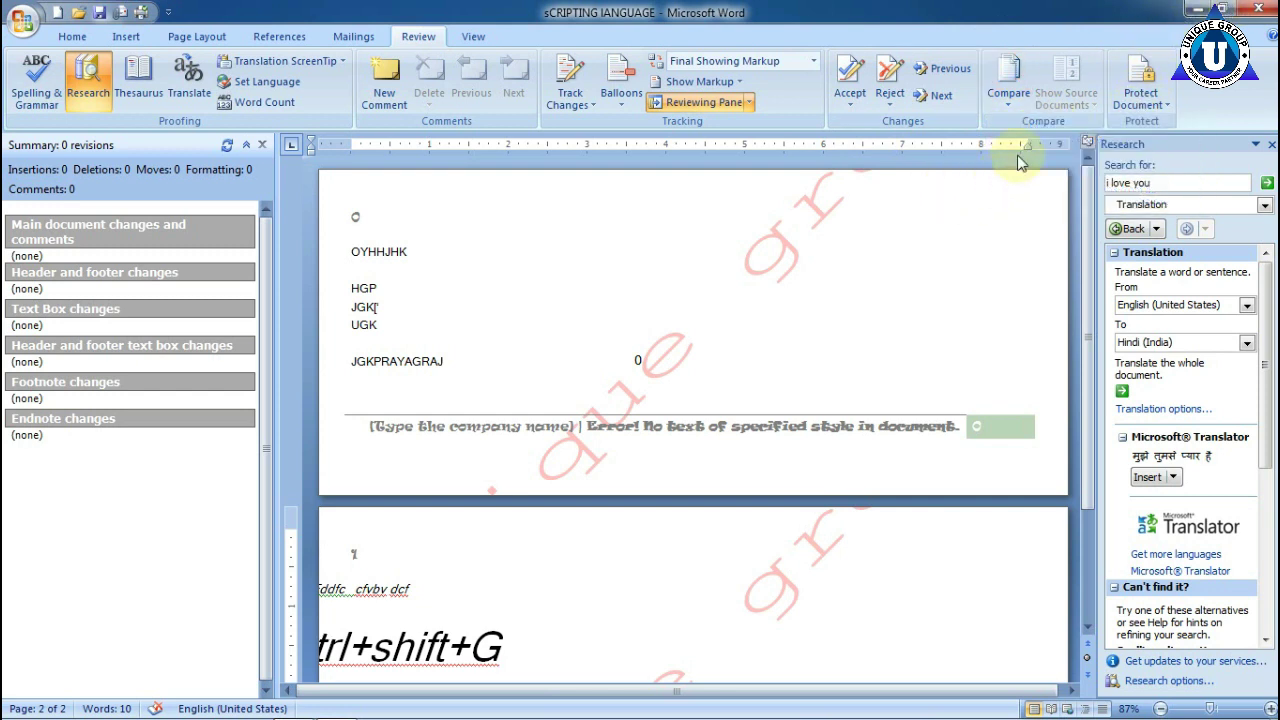
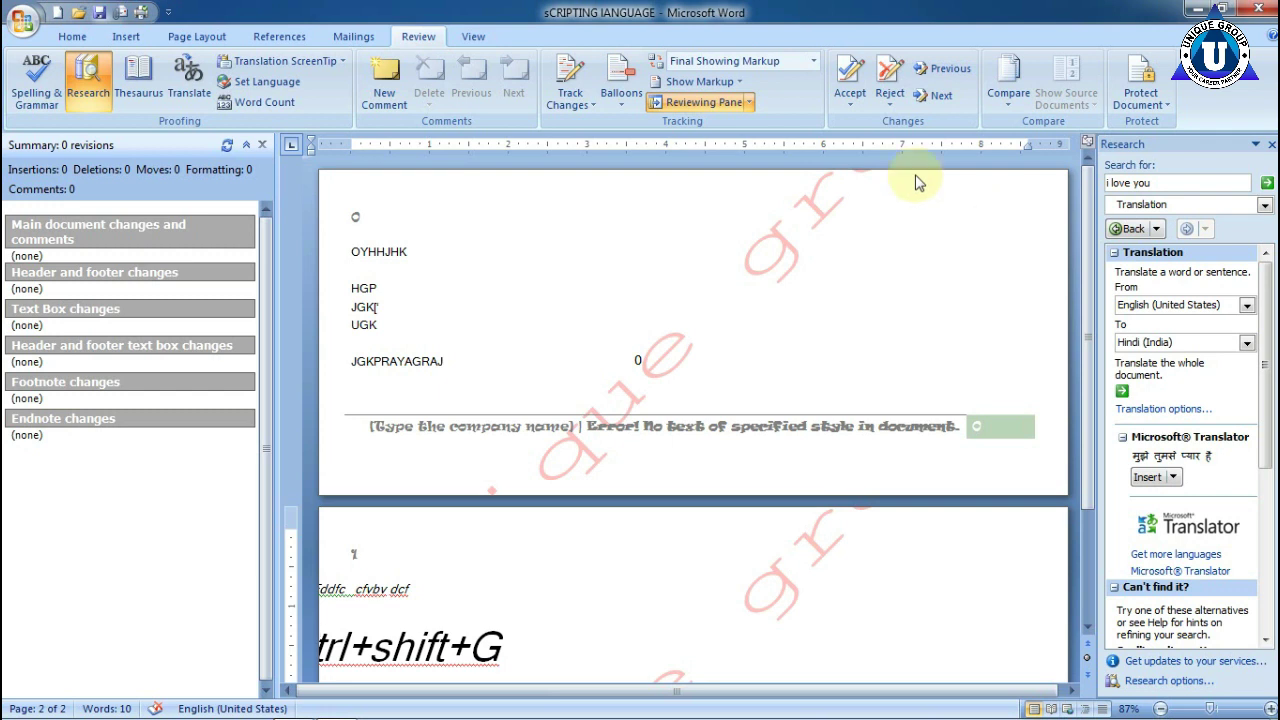
# Open the Restrict Formatting and Editing pane, tick No changes and start enforcing, then cancel the password prompt.
pyautogui.click(1141, 98)
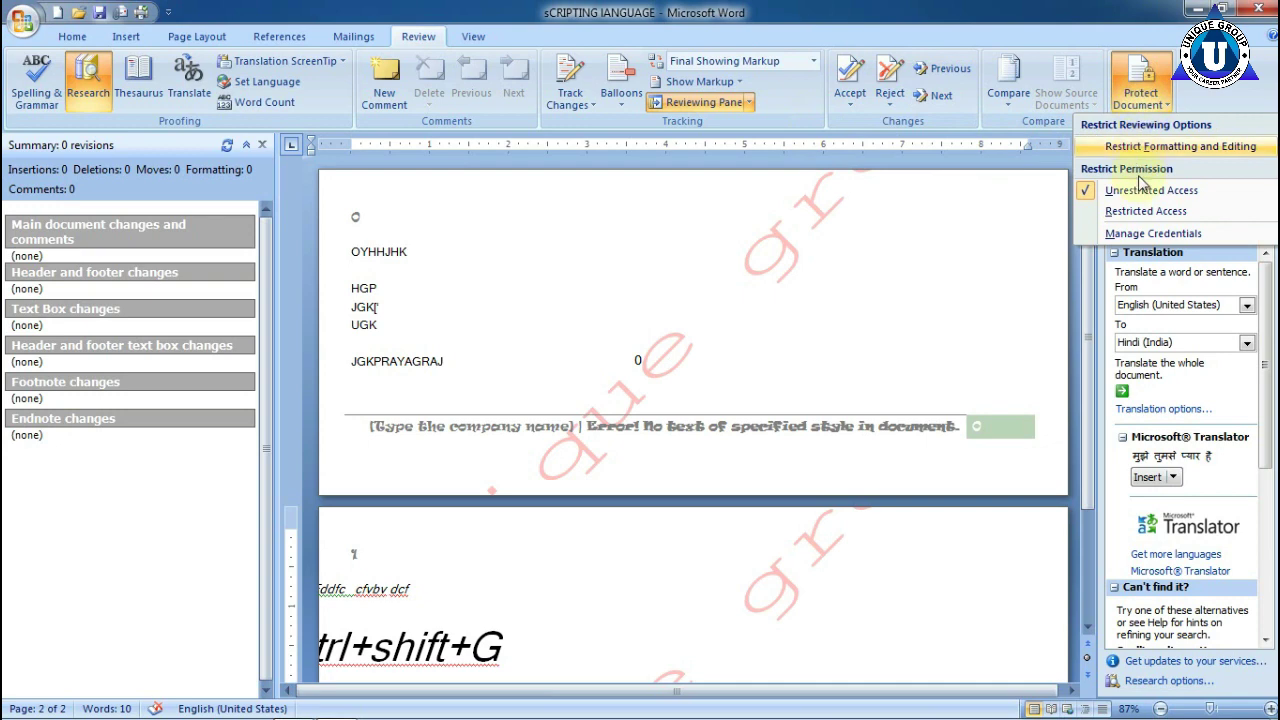
pyautogui.click(1156, 147)
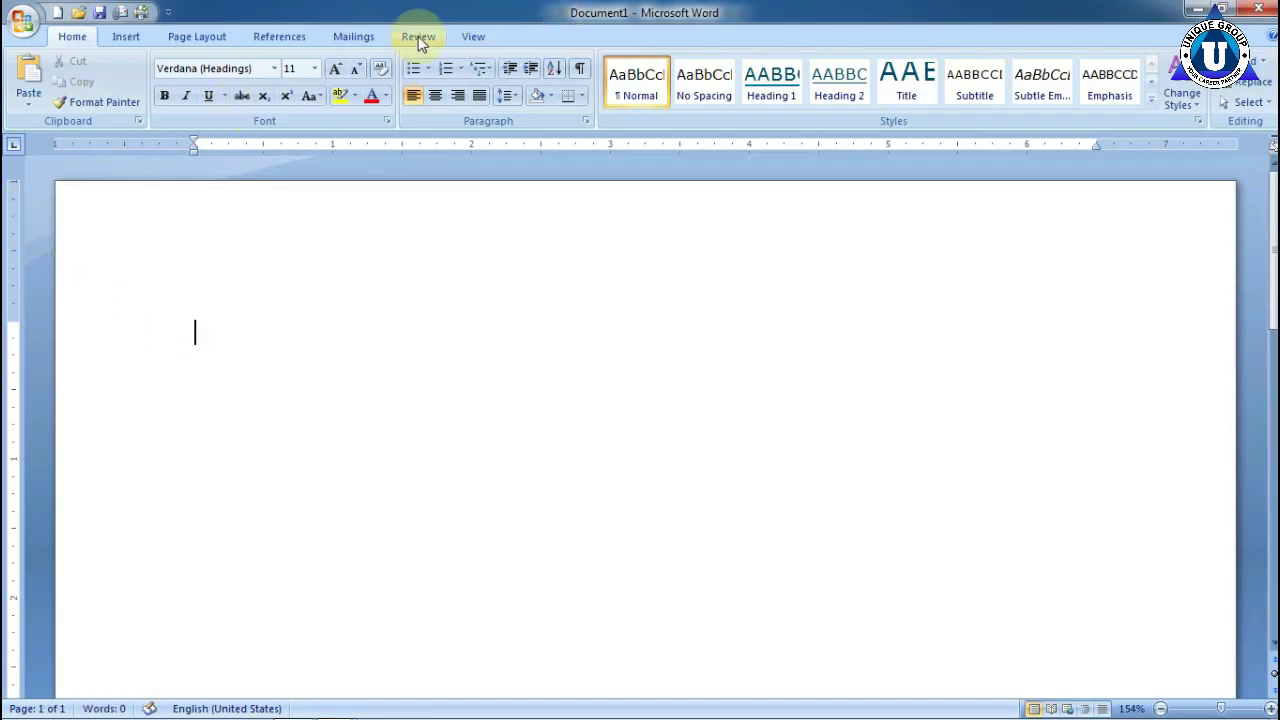
pyautogui.click(418, 36)
pyautogui.click(1140, 88)
pyautogui.click(1163, 149)
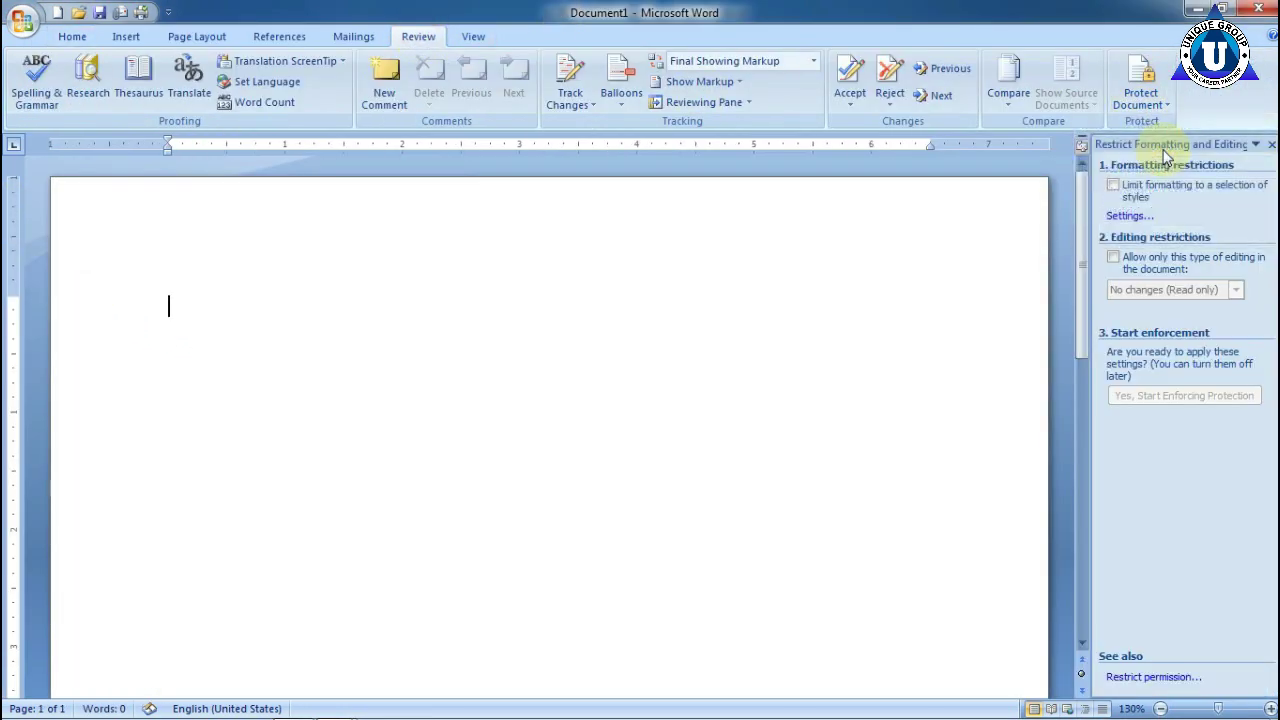
pyautogui.click(1113, 257)
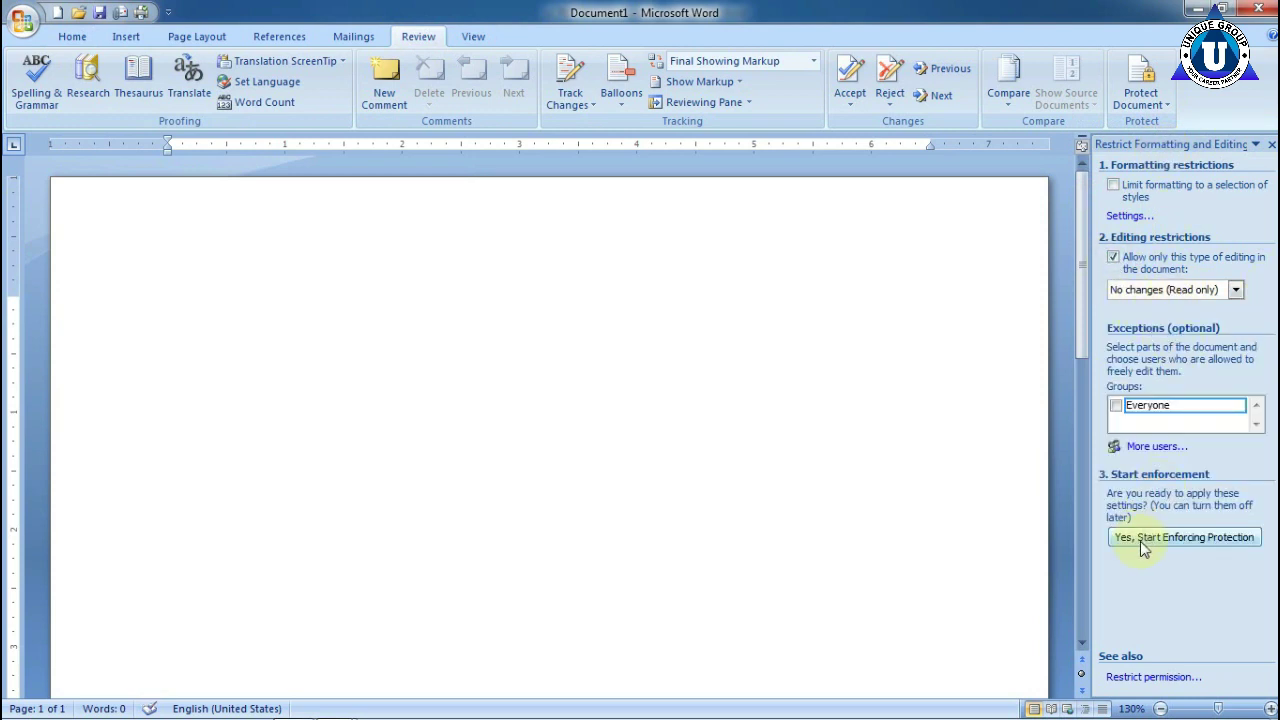
pyautogui.click(1170, 545)
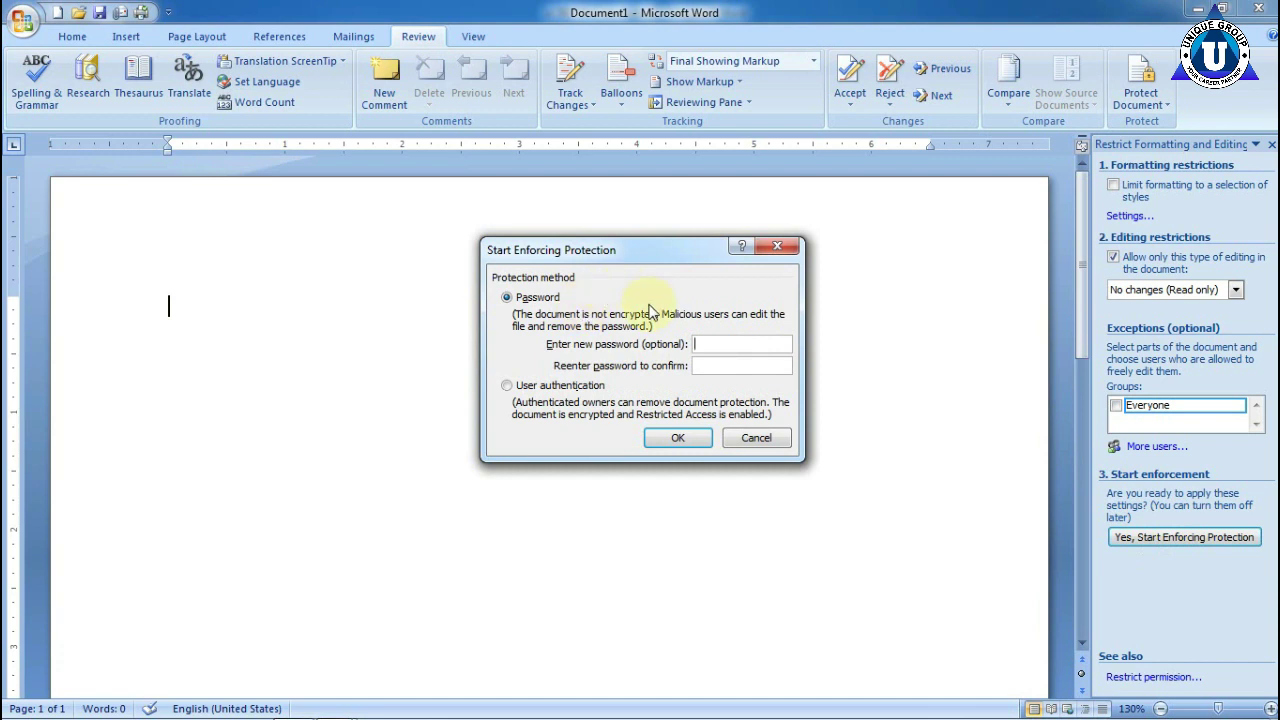
pyautogui.click(780, 243)
# Enforce No changes (read-only) protection on Document1 with a password entered twice.
pyautogui.click(1141, 98)
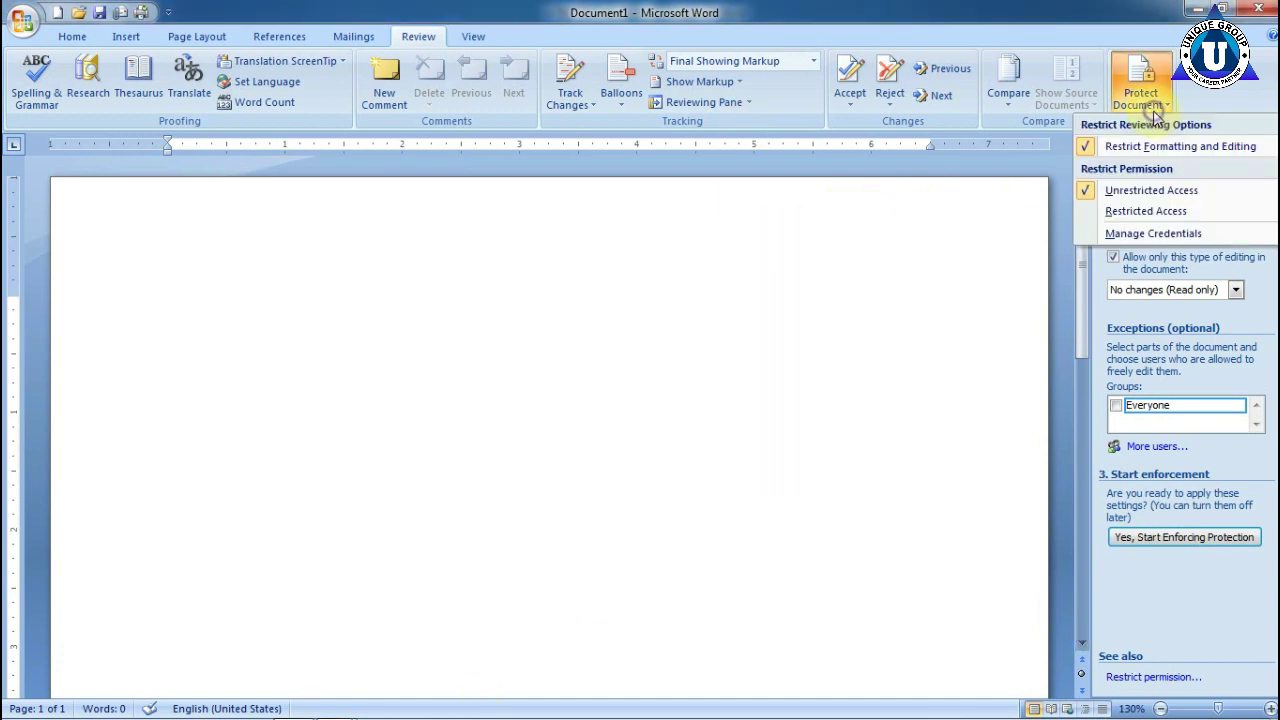
pyautogui.click(1181, 148)
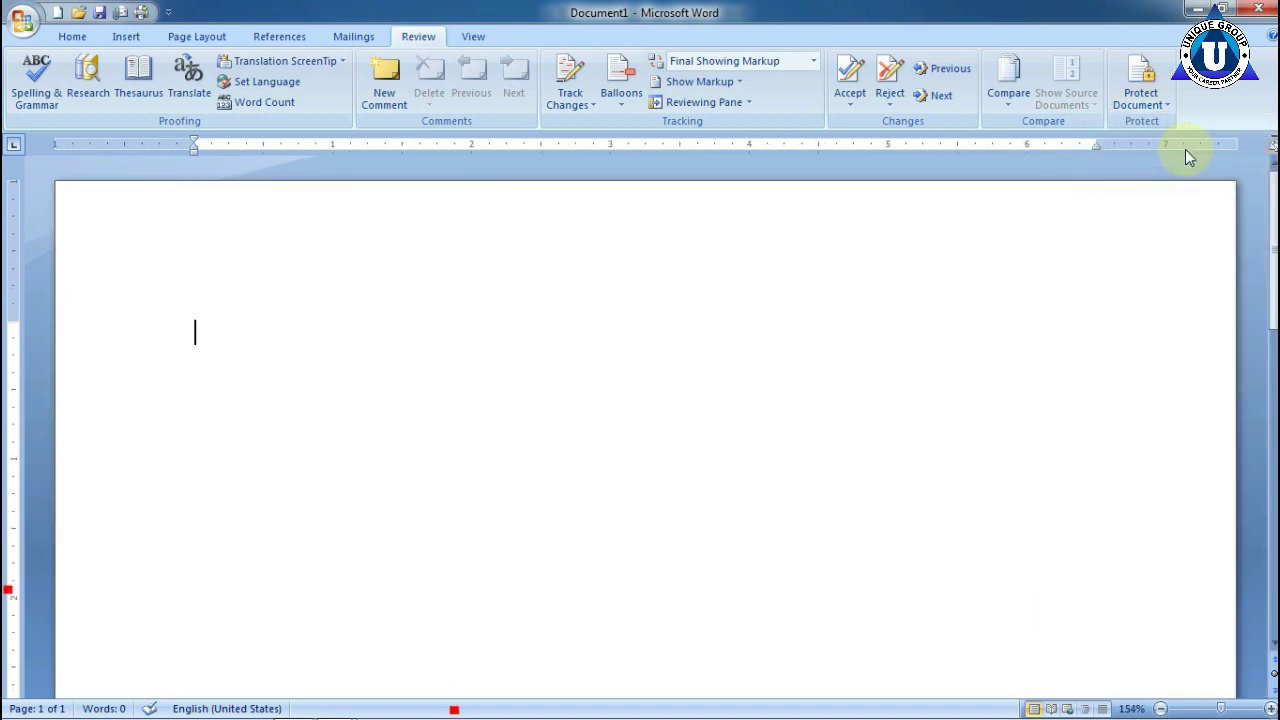
pyautogui.click(1157, 100)
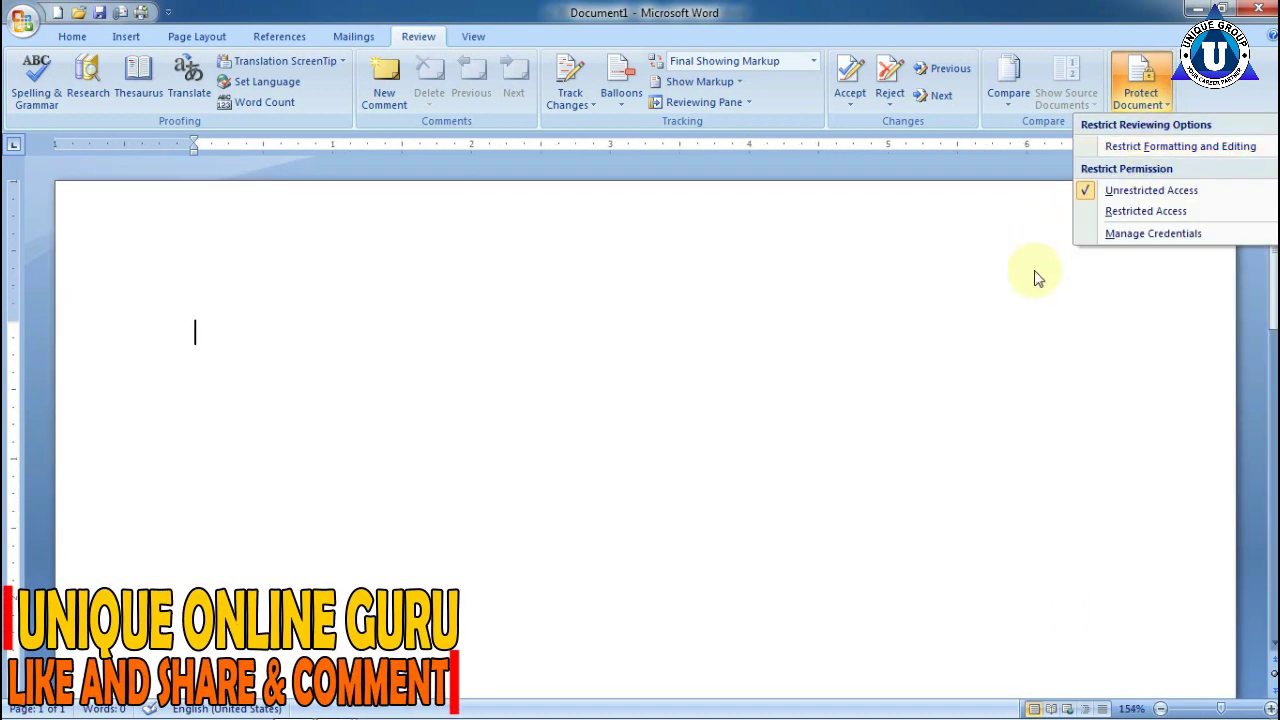
pyautogui.click(1152, 148)
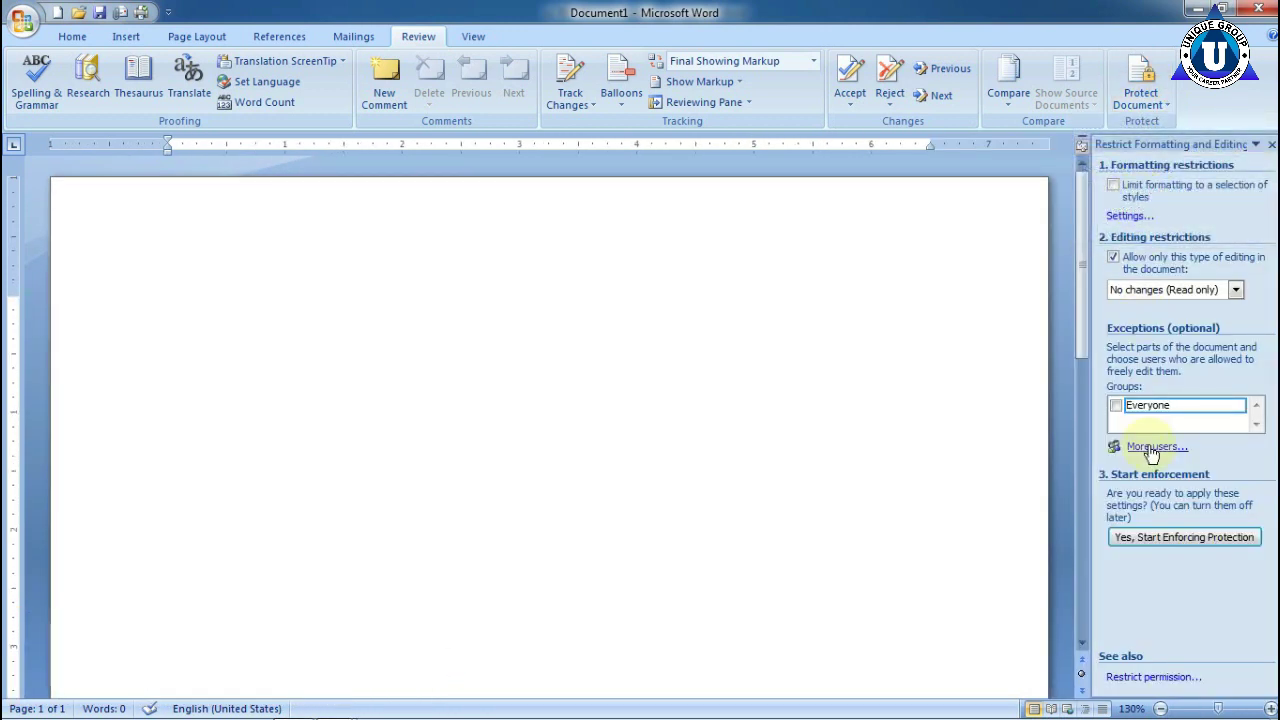
pyautogui.click(1116, 264)
pyautogui.click(1116, 264)
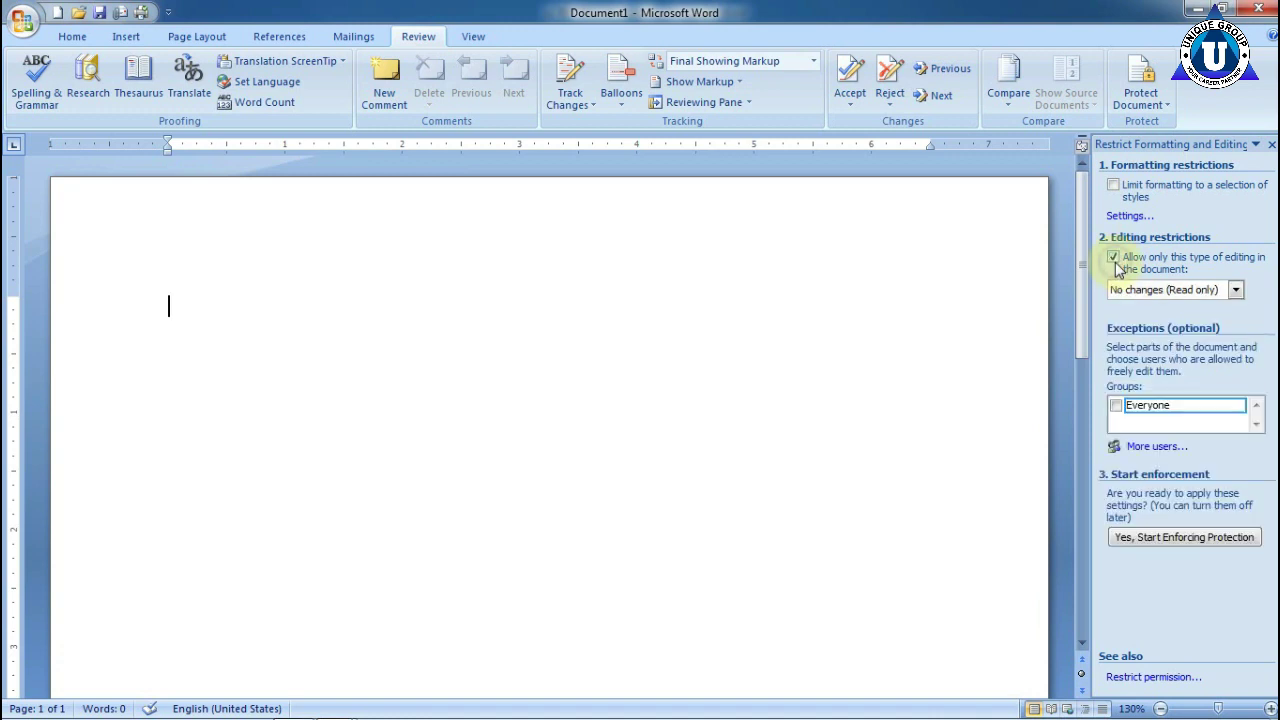
pyautogui.click(1140, 540)
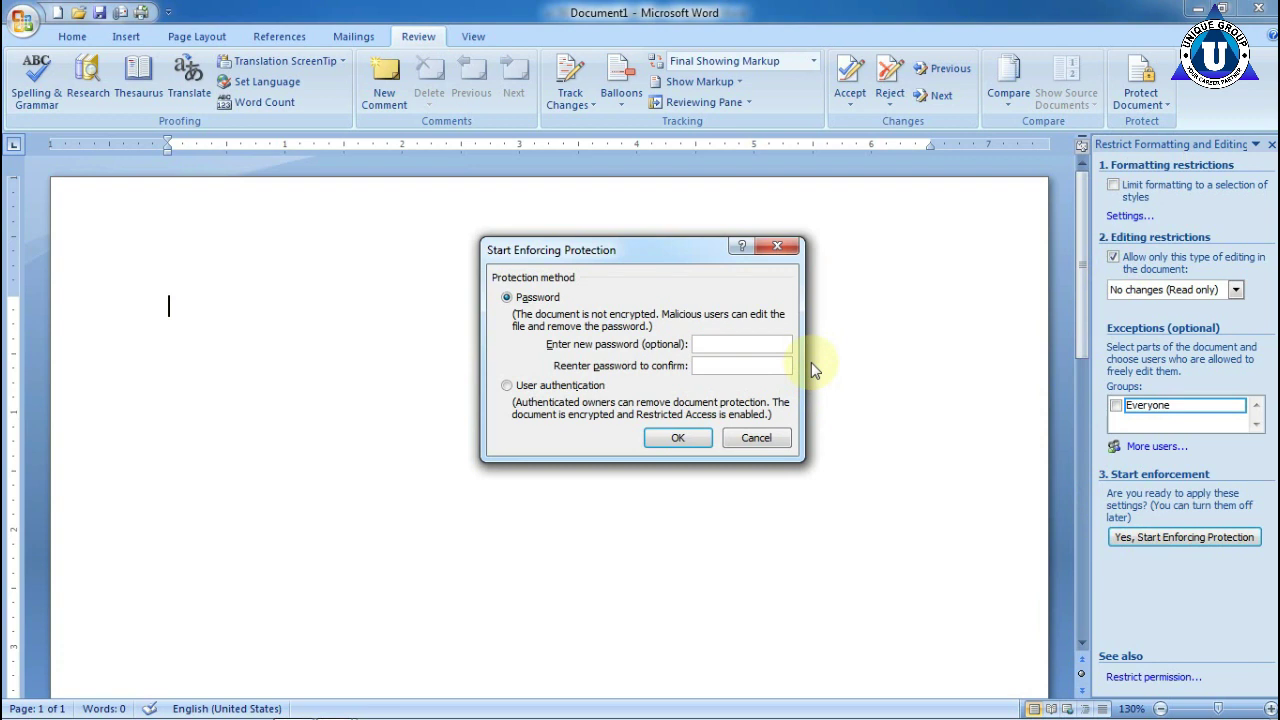
pyautogui.click(714, 366)
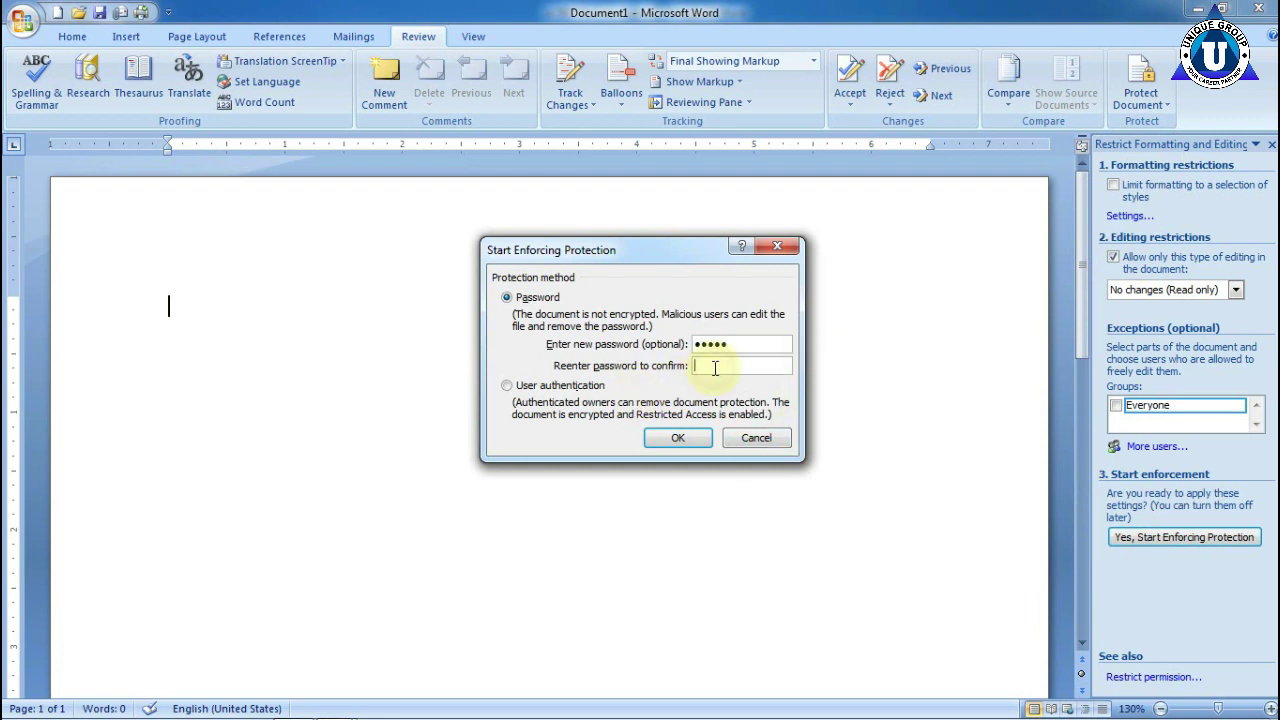
pyautogui.click(678, 438)
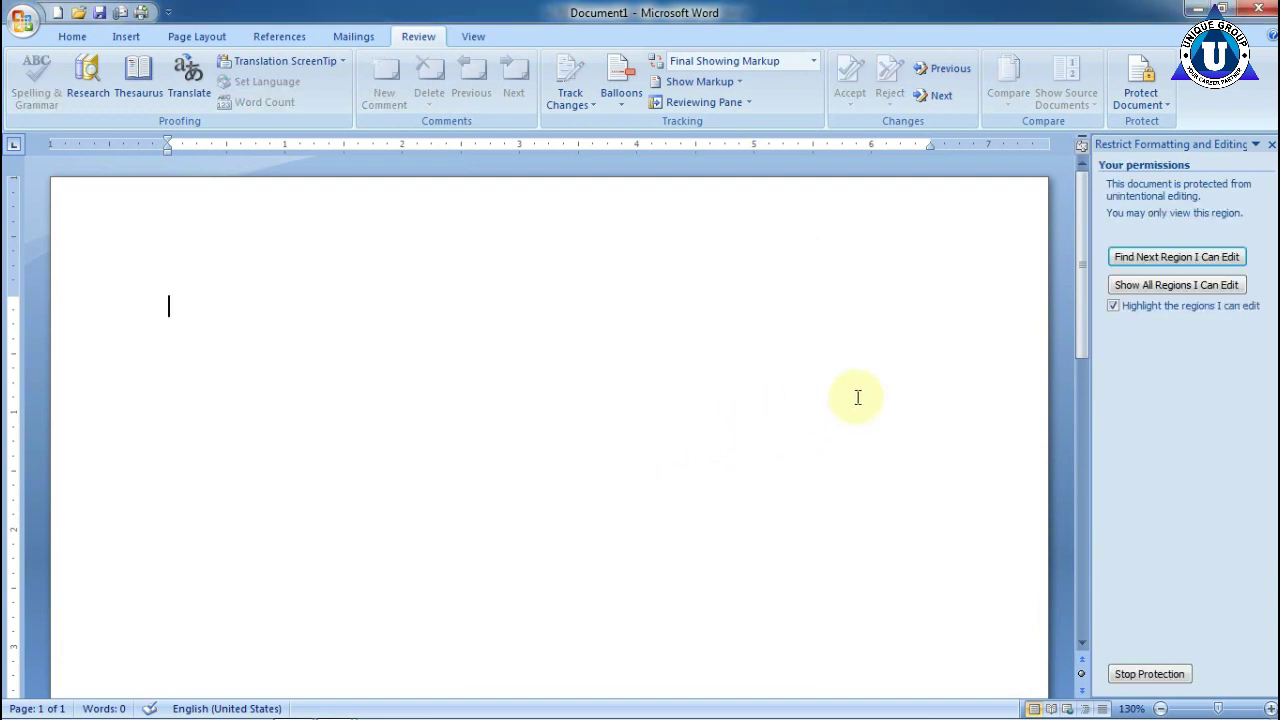
# Stop the document protection by entering the password in the Unprotect dialog.
pyautogui.write('a')
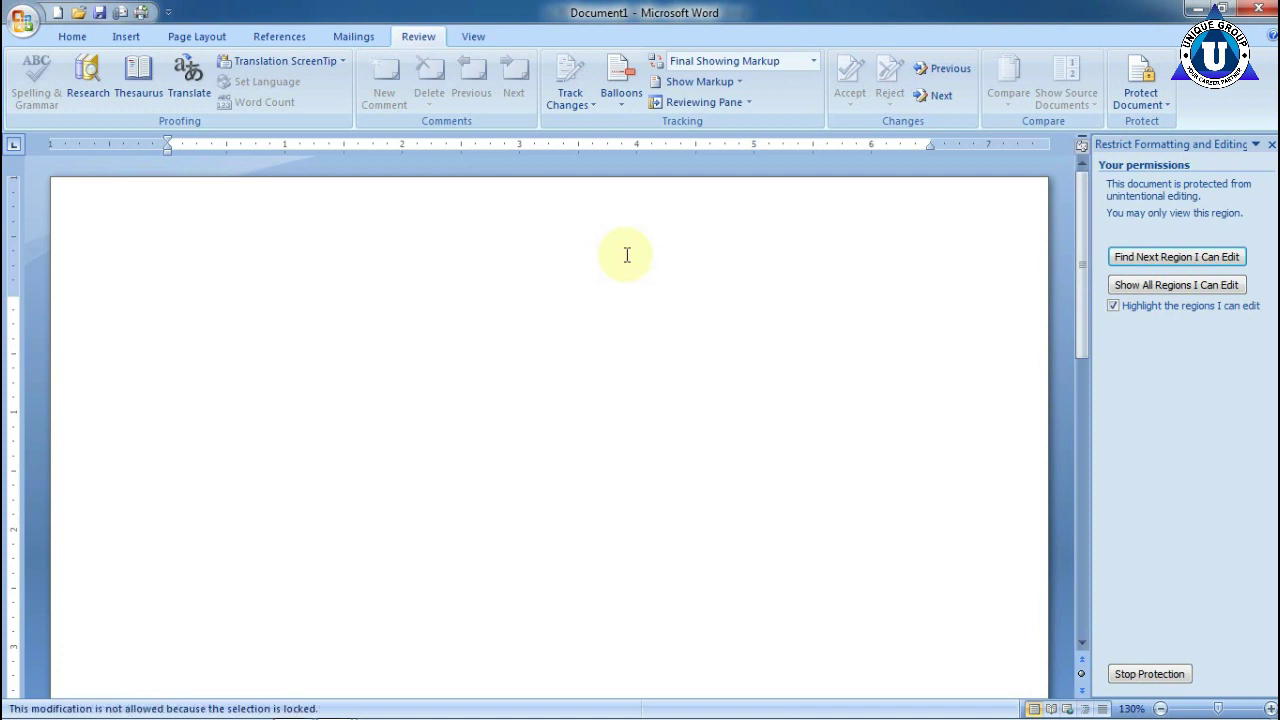
pyautogui.click(1143, 100)
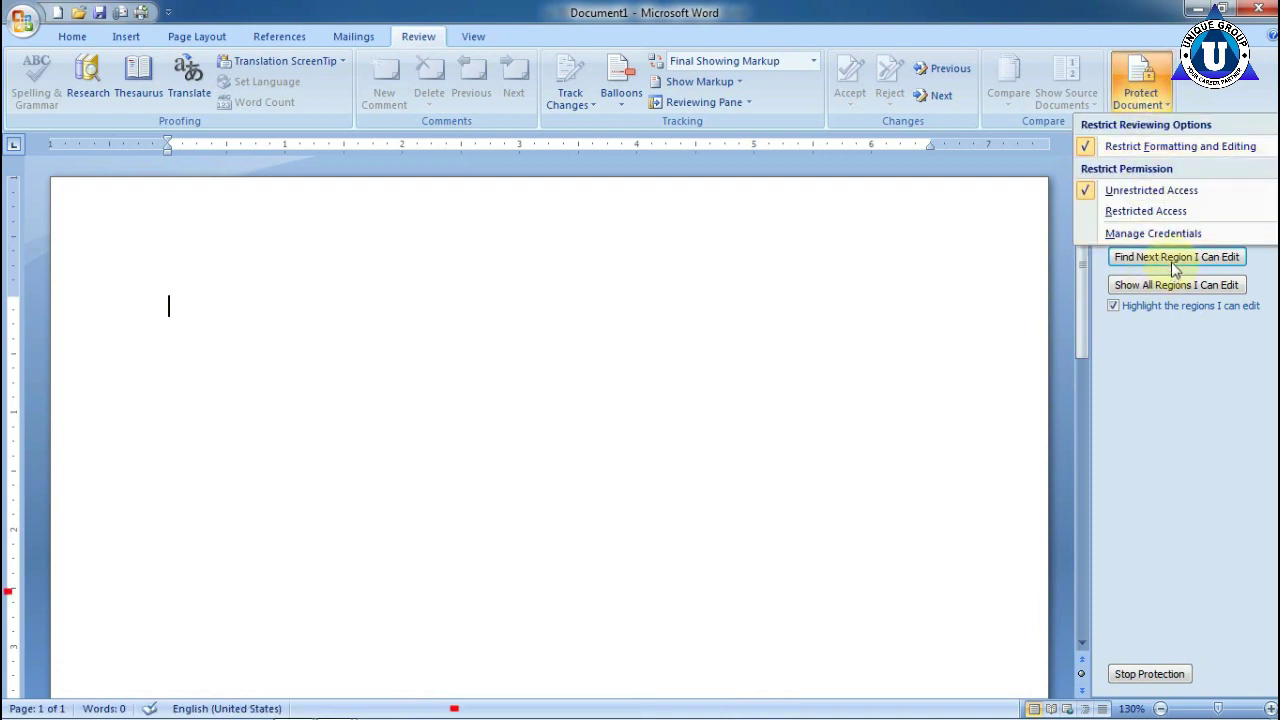
pyautogui.click(1195, 147)
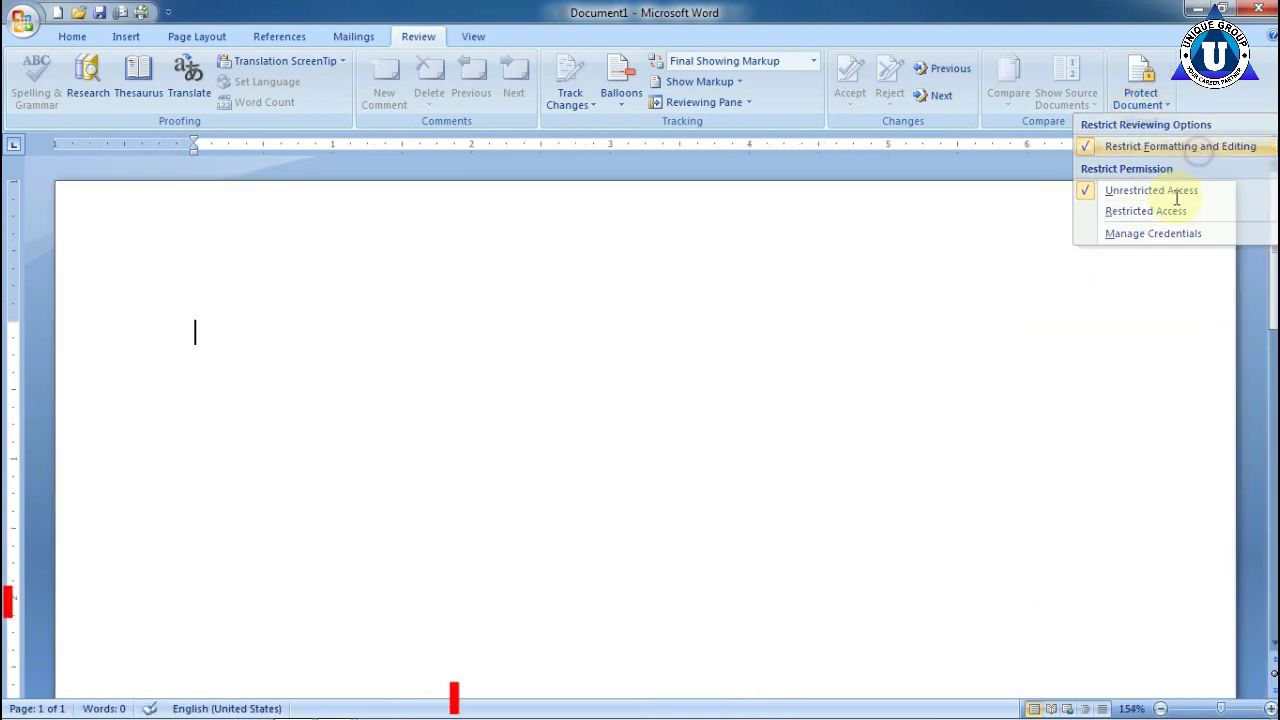
pyautogui.click(1141, 95)
pyautogui.click(1165, 233)
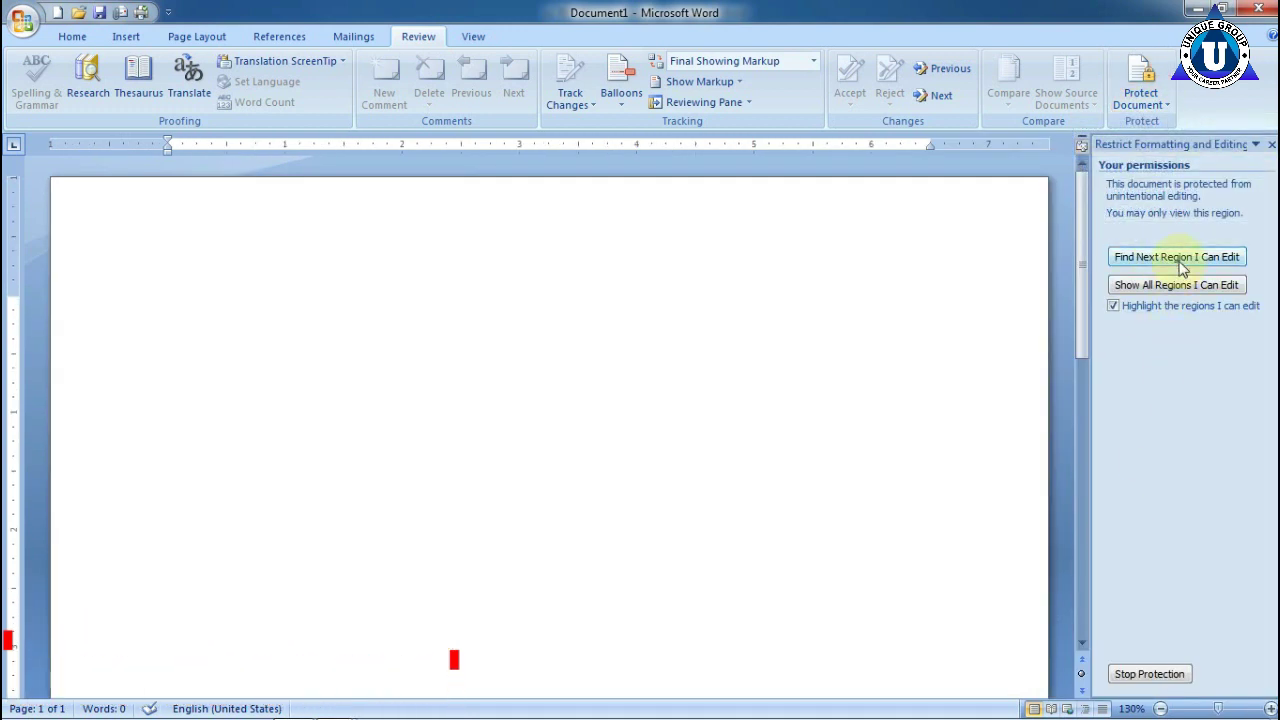
pyautogui.click(1138, 674)
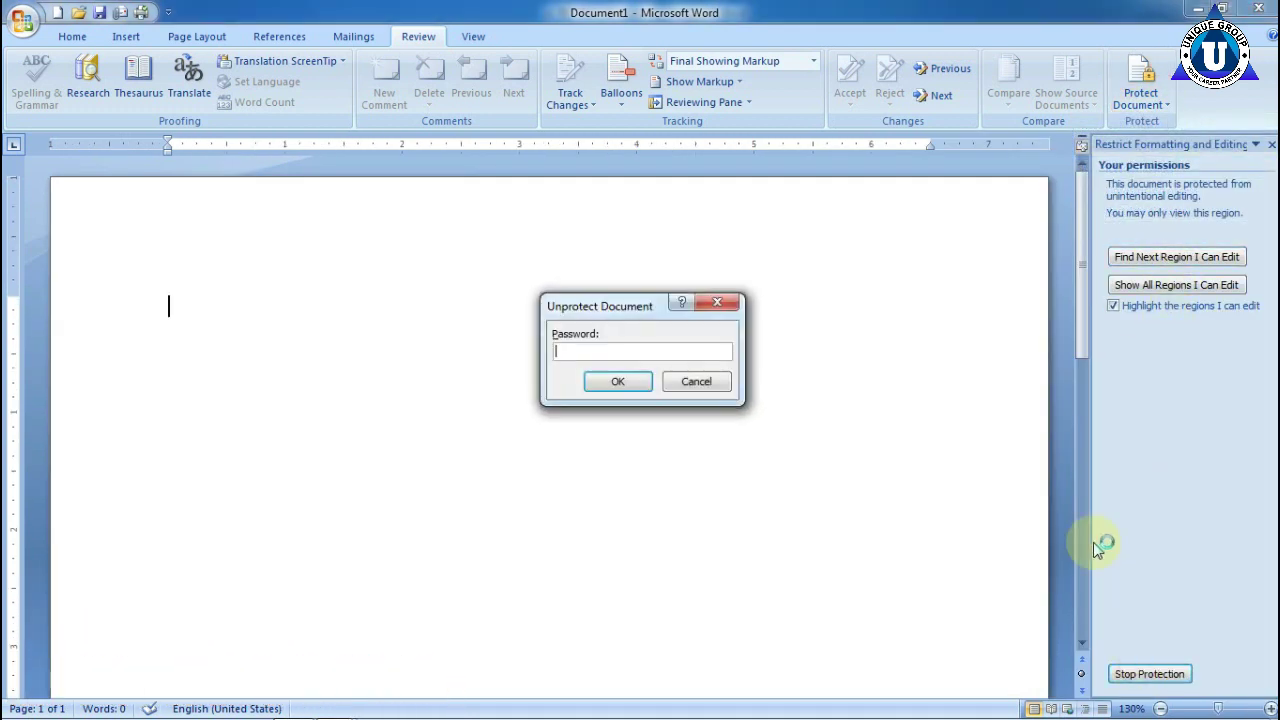
pyautogui.write('1')
pyautogui.click(620, 383)
# Type the test line '.,/m.,m,.m.m.m.m' and start a new empty line below it.
pyautogui.write('.,/m.,m,.')
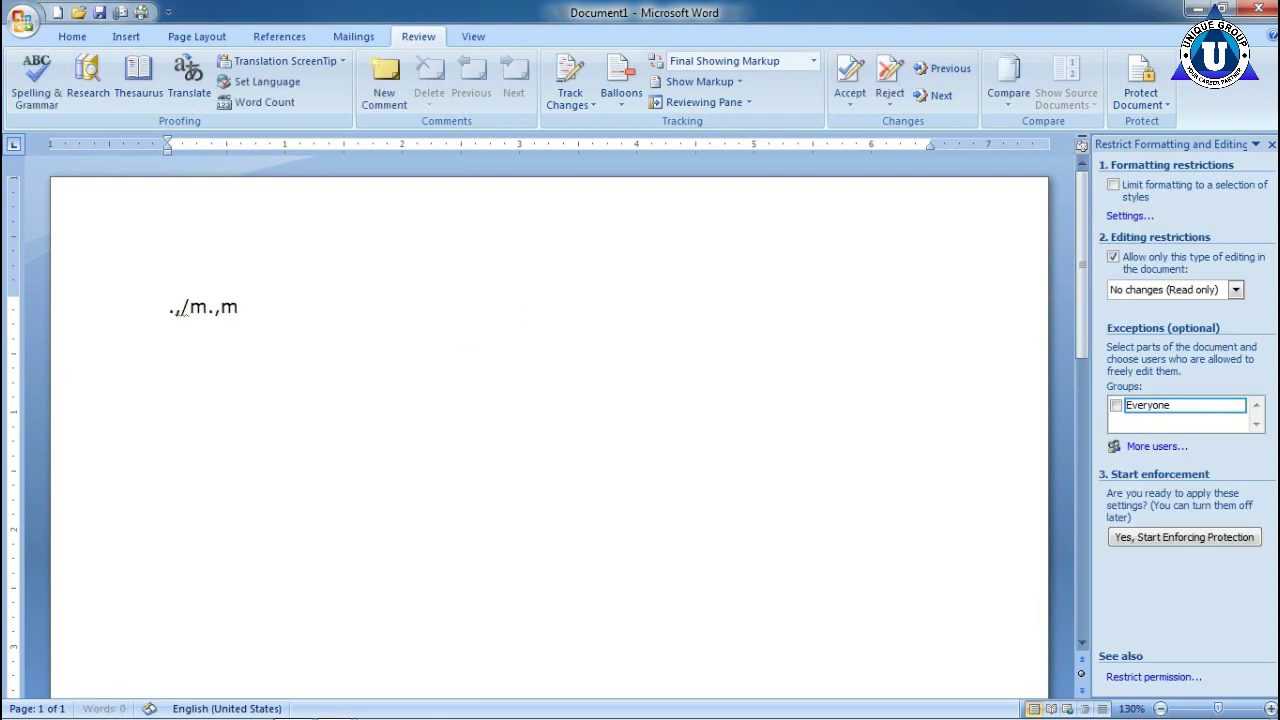
pyautogui.write('m.m.m.m.m.m.m')
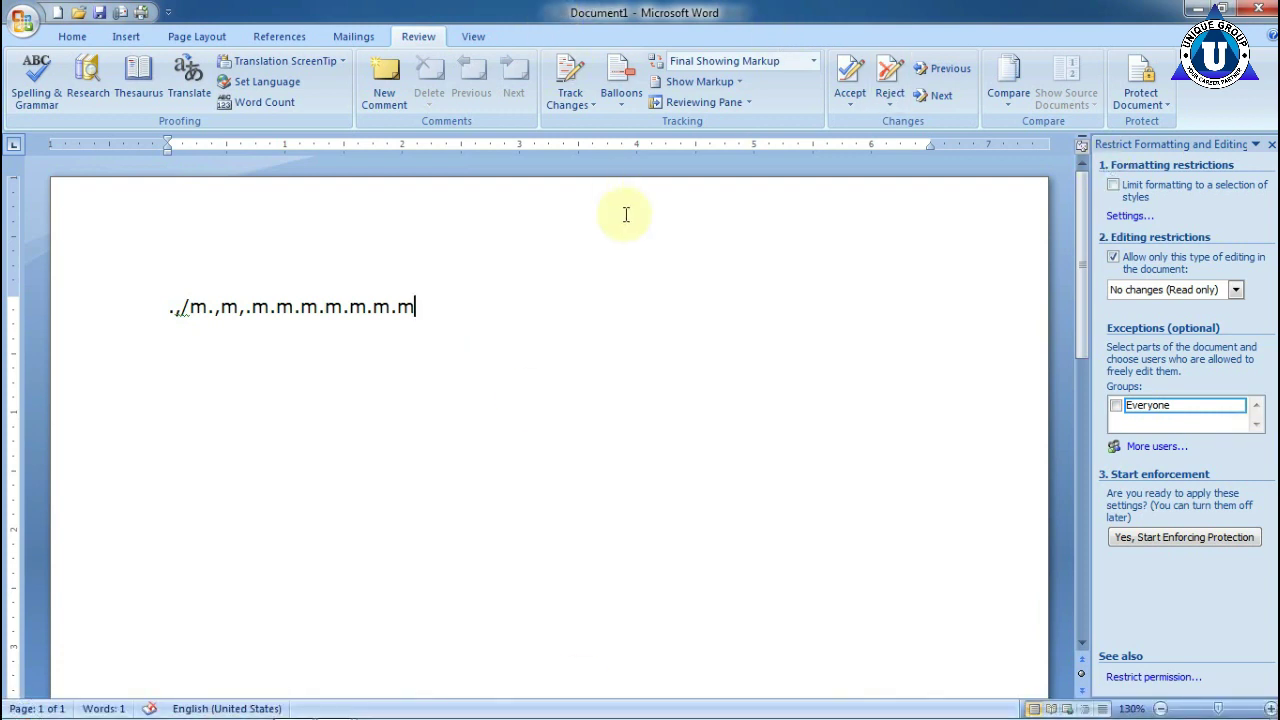
pyautogui.press('Return')
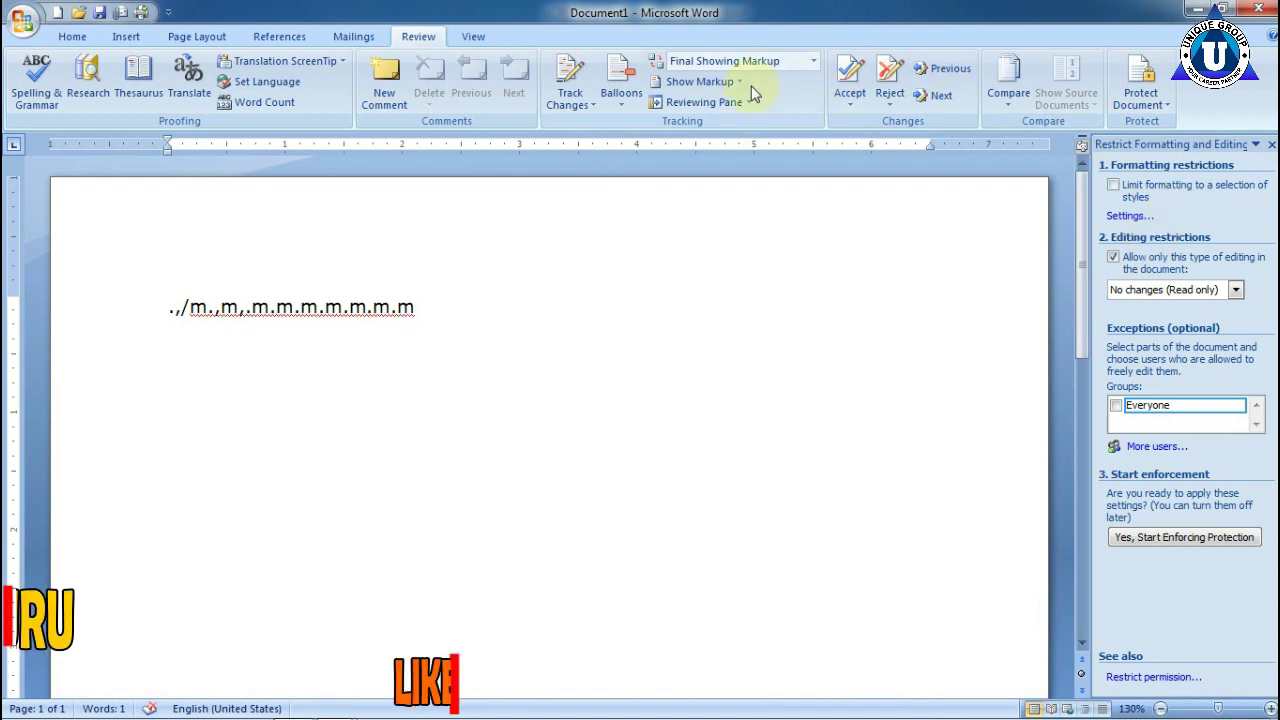
pyautogui.click(472, 36)
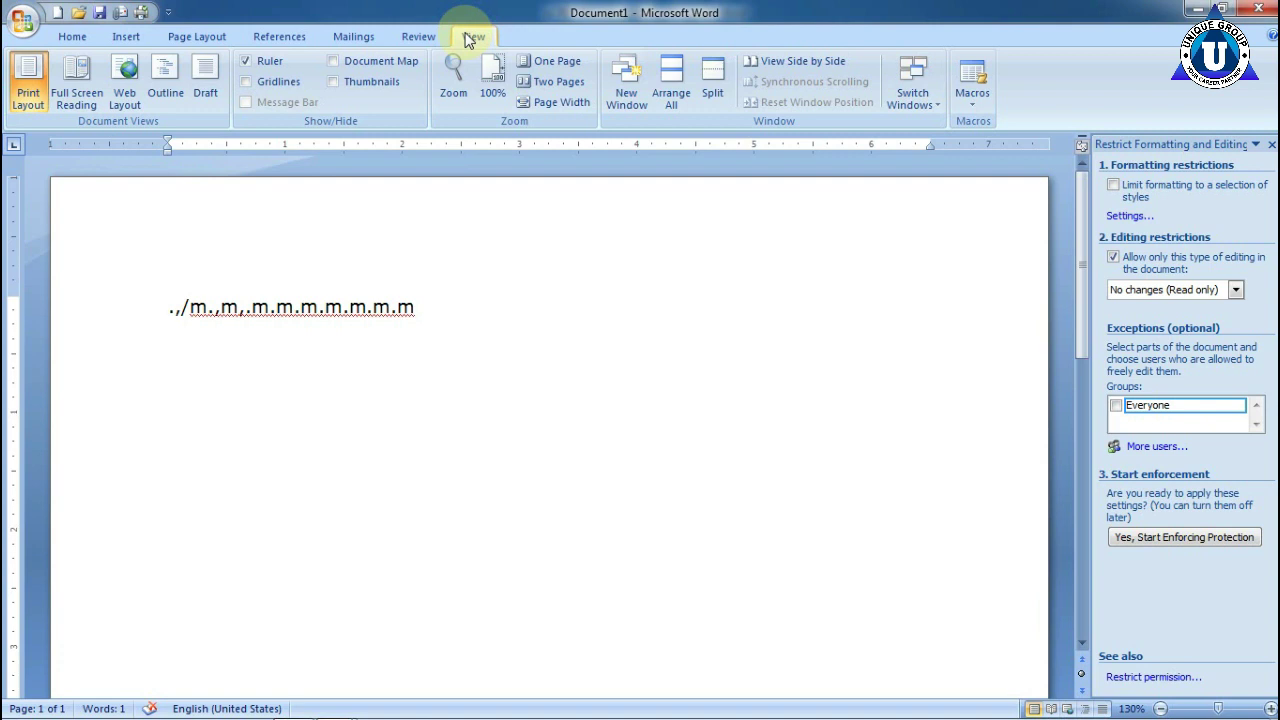
# Switch to Print Layout, then view the document in Full Screen Reading and exit it.
pyautogui.click(666, 434)
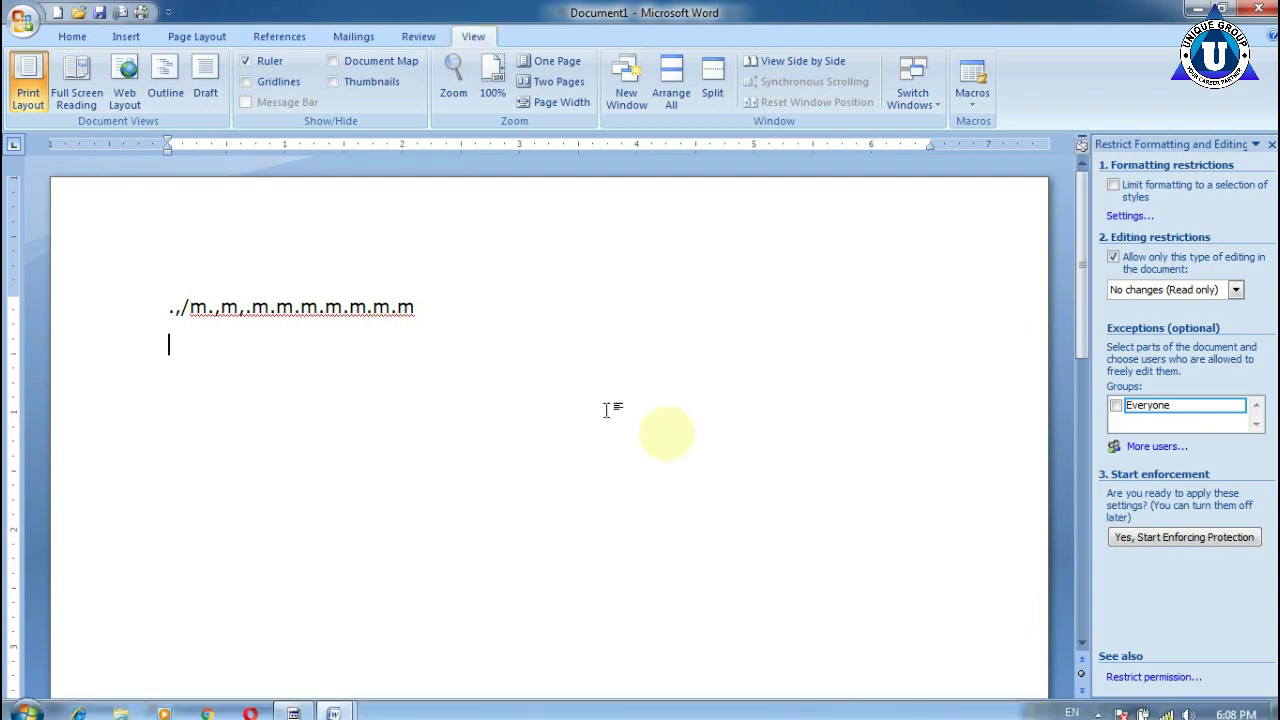
pyautogui.click(36, 86)
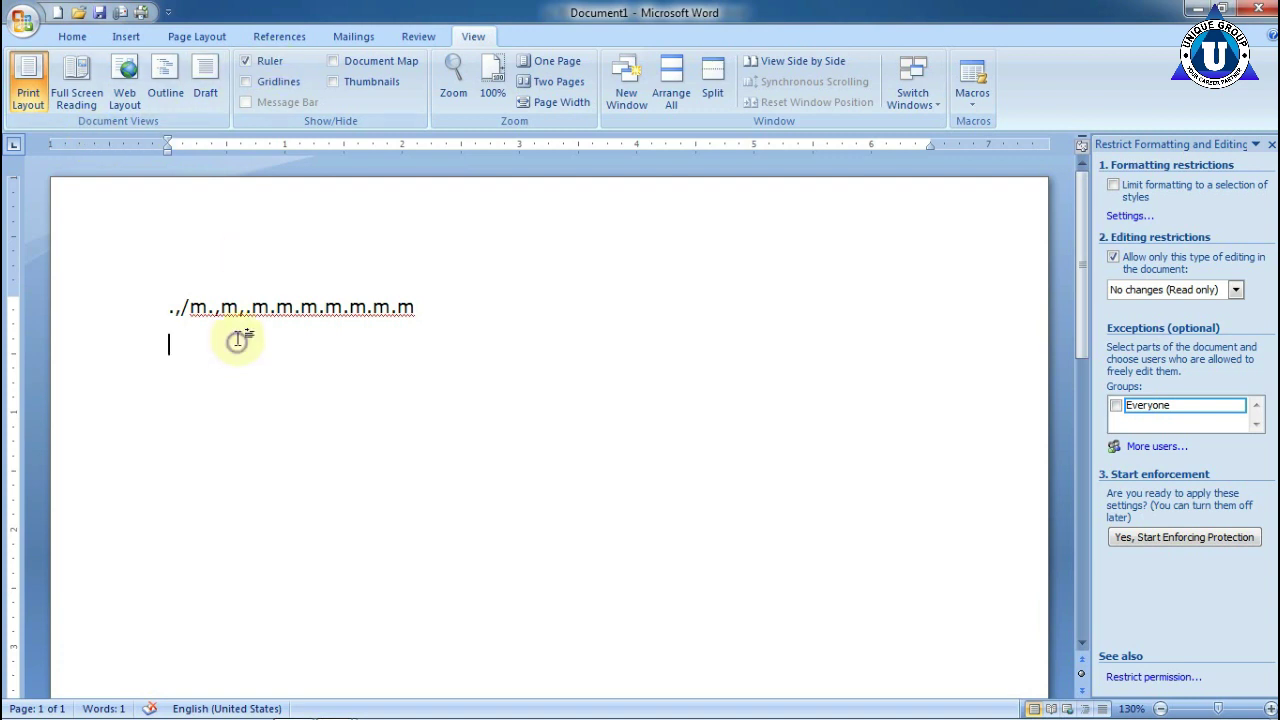
pyautogui.click(93, 90)
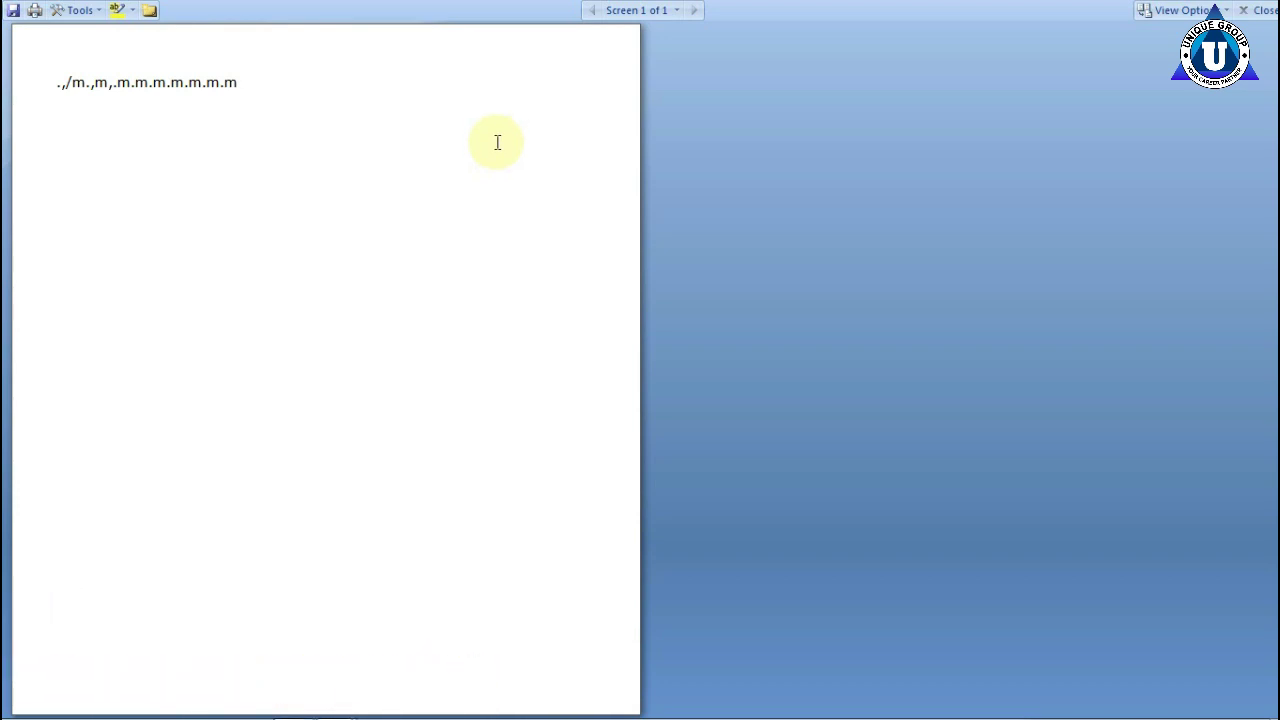
pyautogui.click(1172, 22)
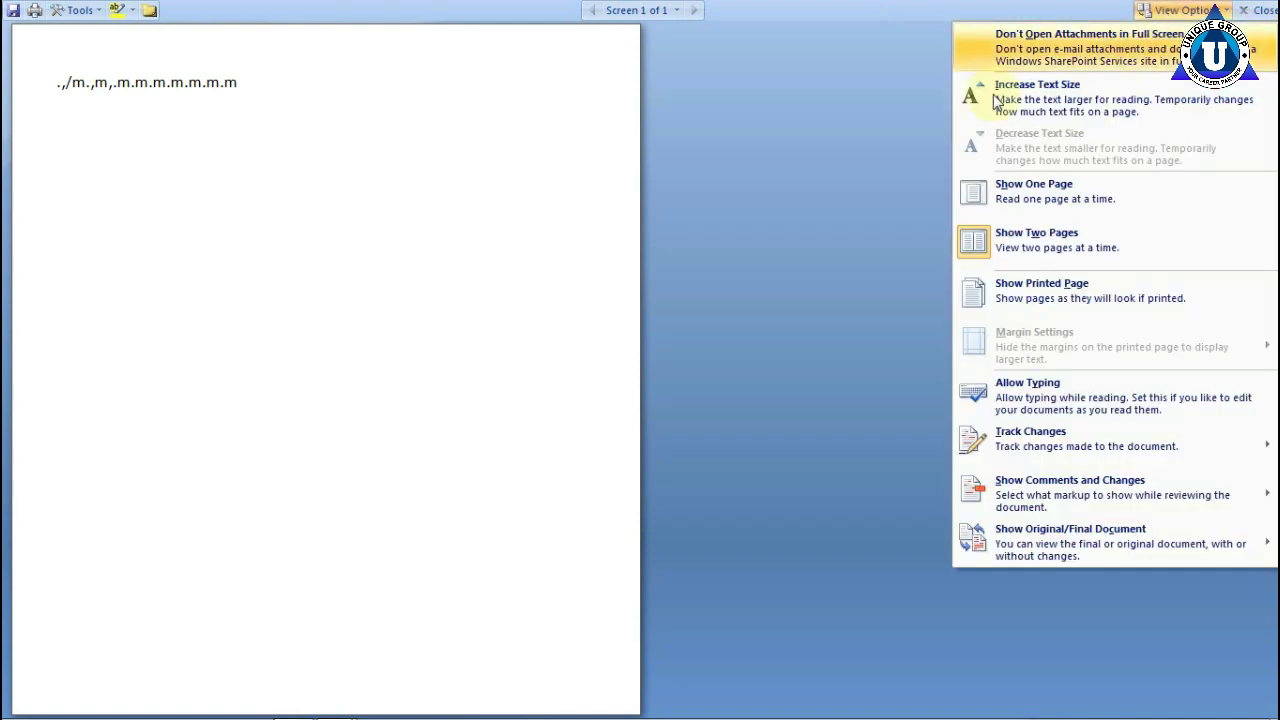
pyautogui.click(894, 143)
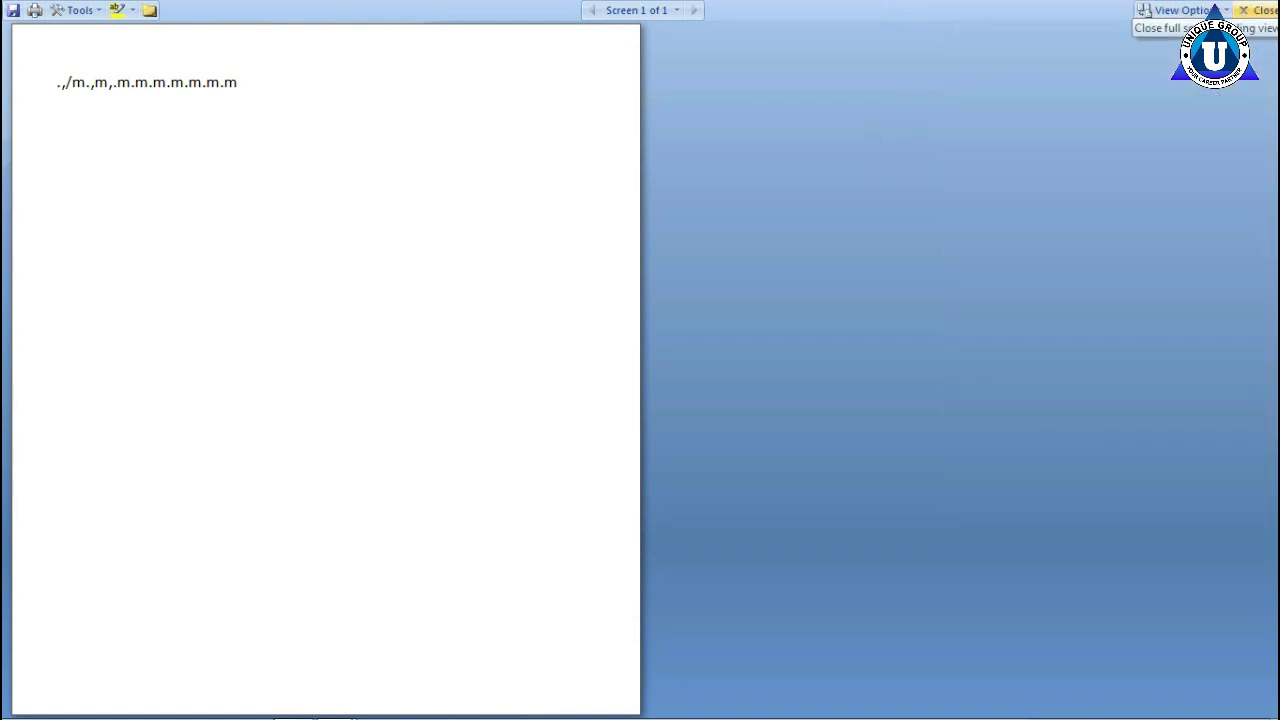
pyautogui.click(1258, 10)
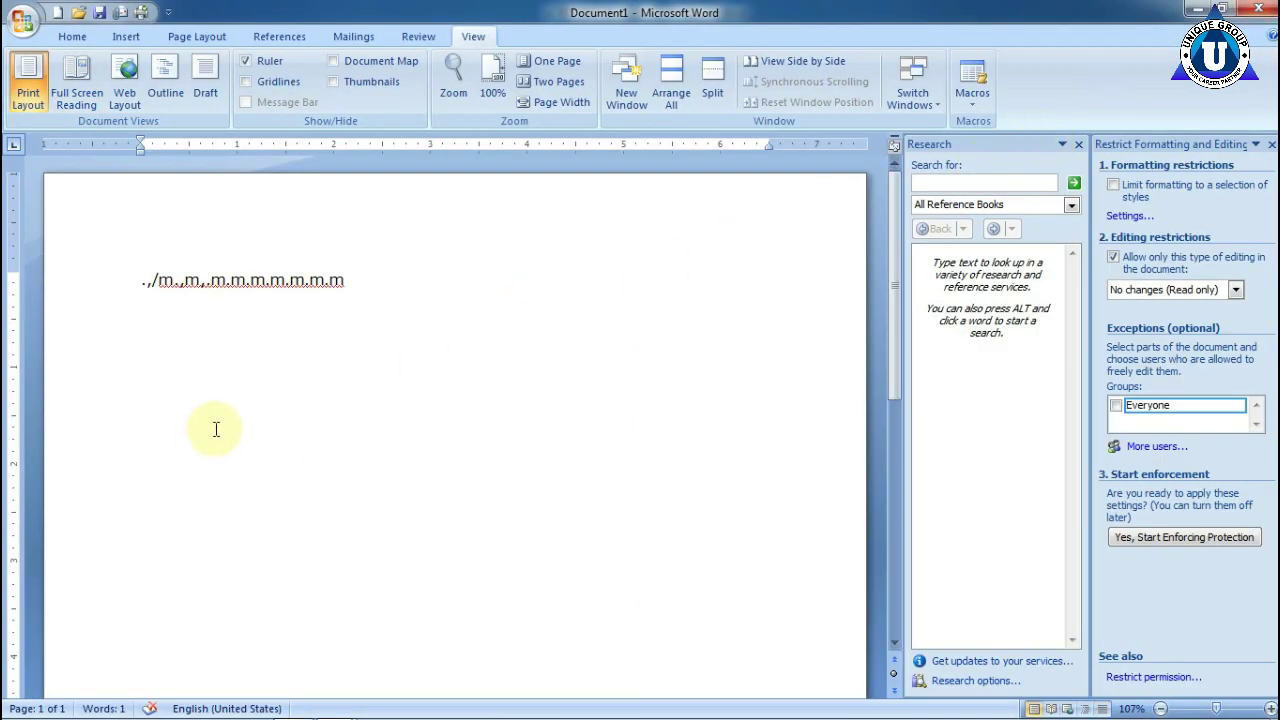
# Try Web Layout view, then show the document in Outline view.
pyautogui.click(130, 88)
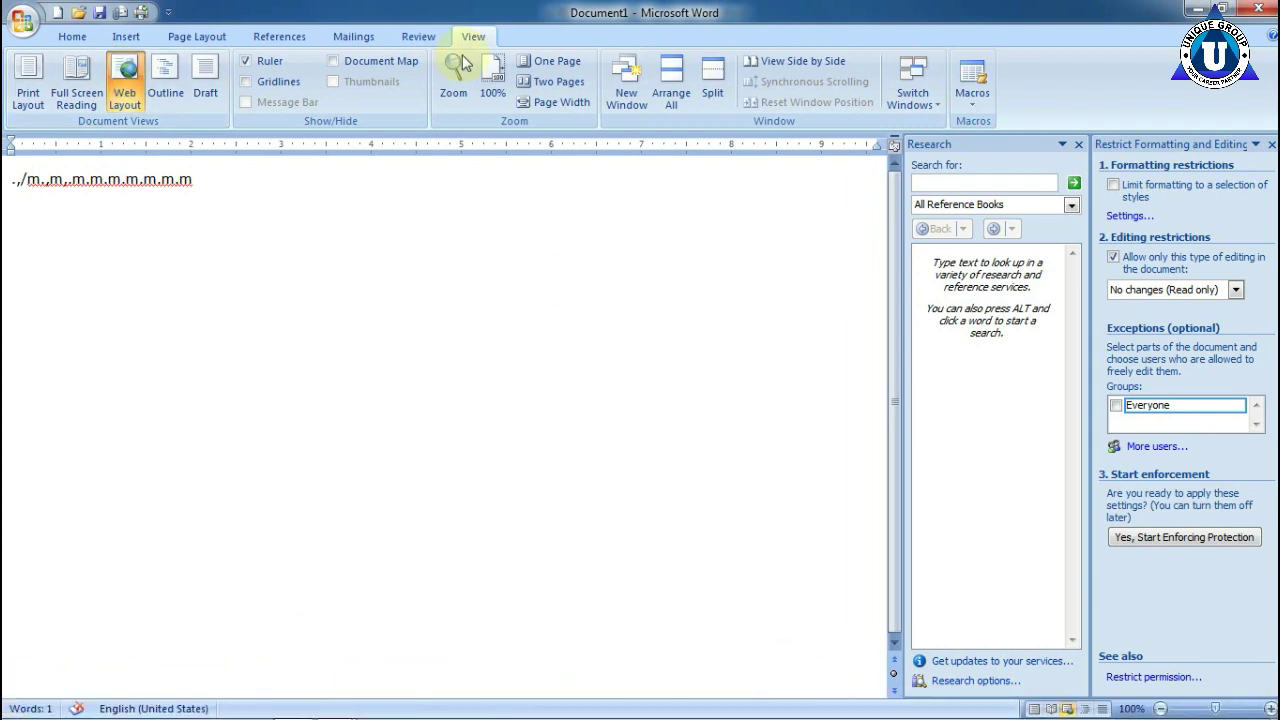
pyautogui.click(418, 36)
pyautogui.scroll(5, 175, 95)
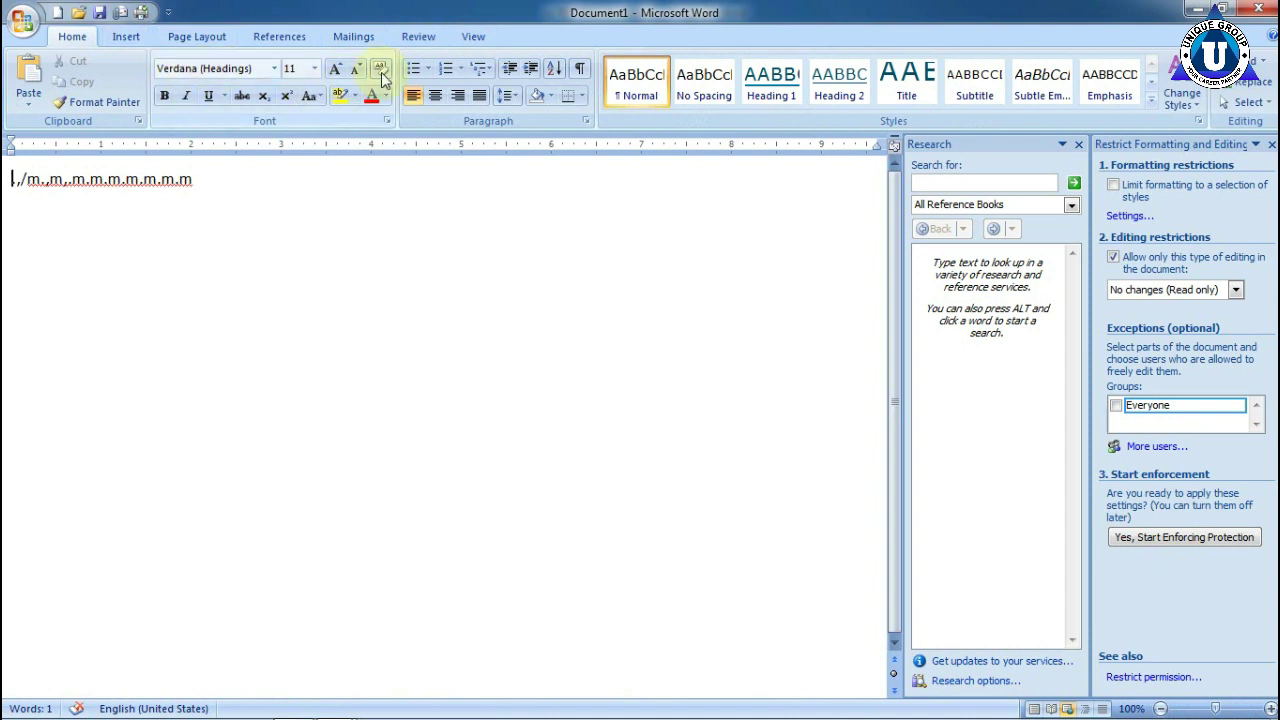
pyautogui.click(473, 36)
pyautogui.click(170, 95)
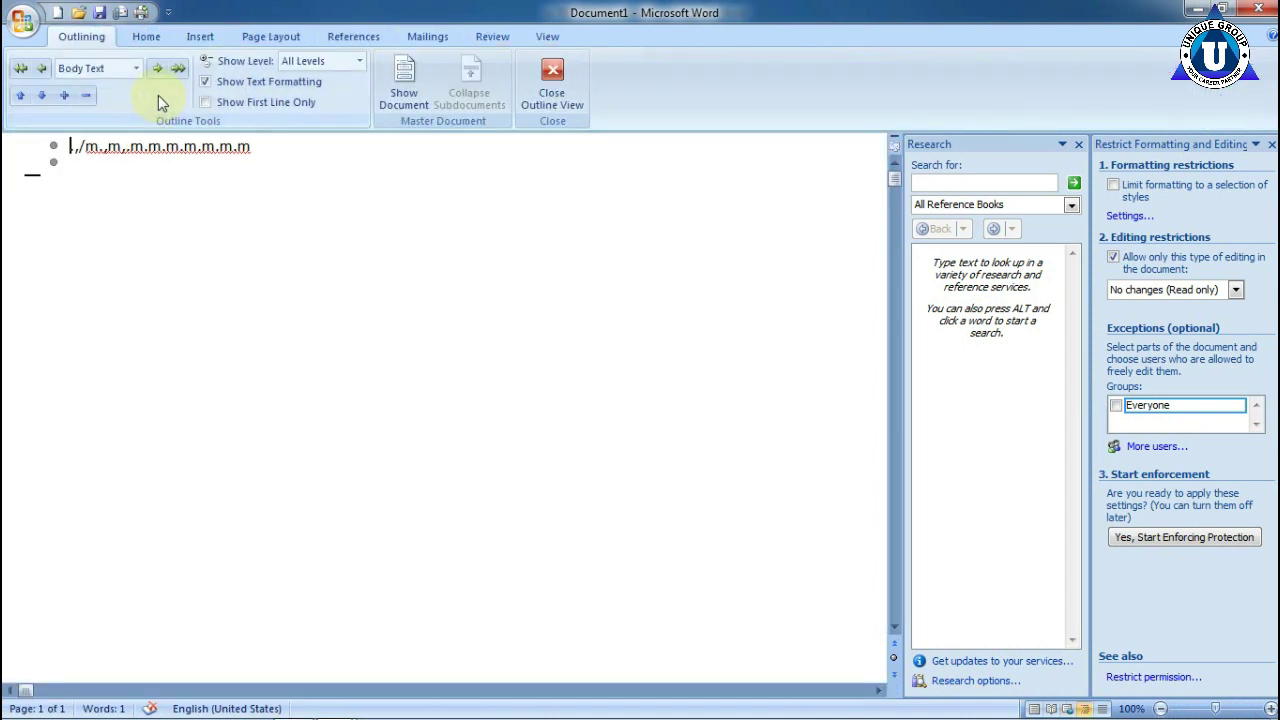
# Add the lines ';lk;k kl l, l lk `[;' and '`;' at the top, then switch to Draft view.
pyautogui.press('Return')
pyautogui.press('Return')
pyautogui.press('Return')
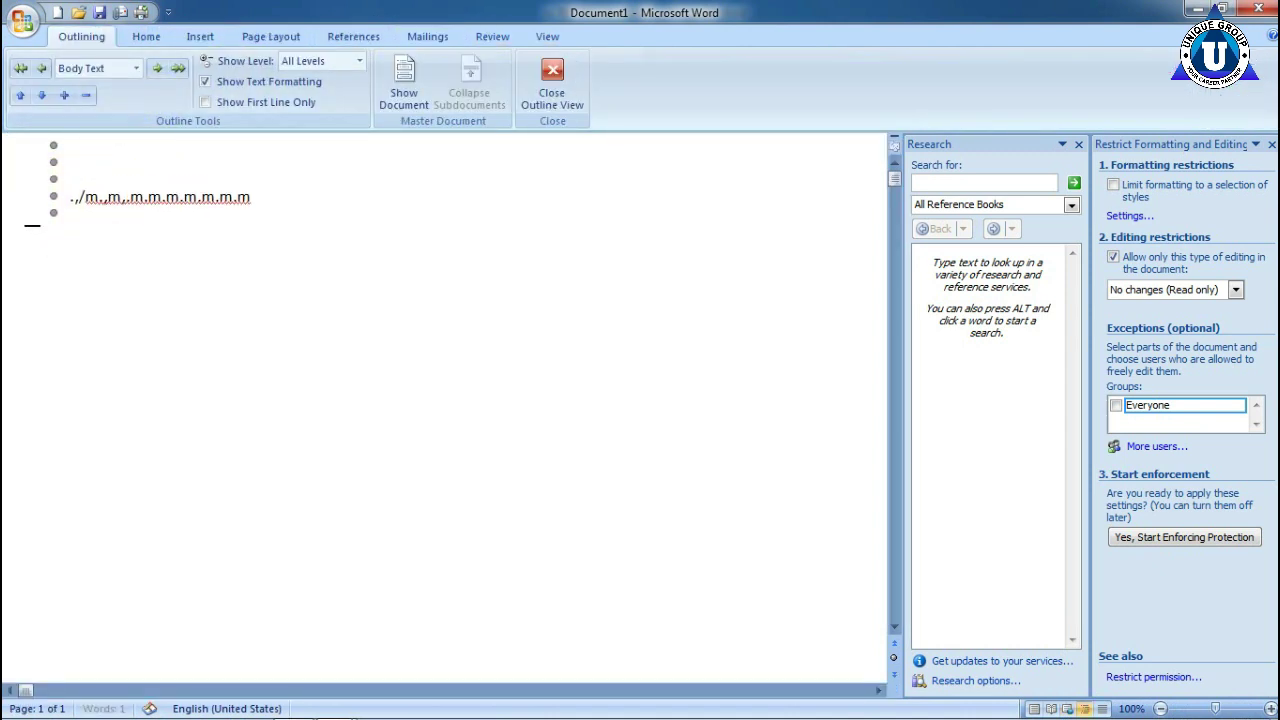
pyautogui.press('Return')
pyautogui.press('Return')
pyautogui.press('Return')
pyautogui.write(';lk;k kl l, ')
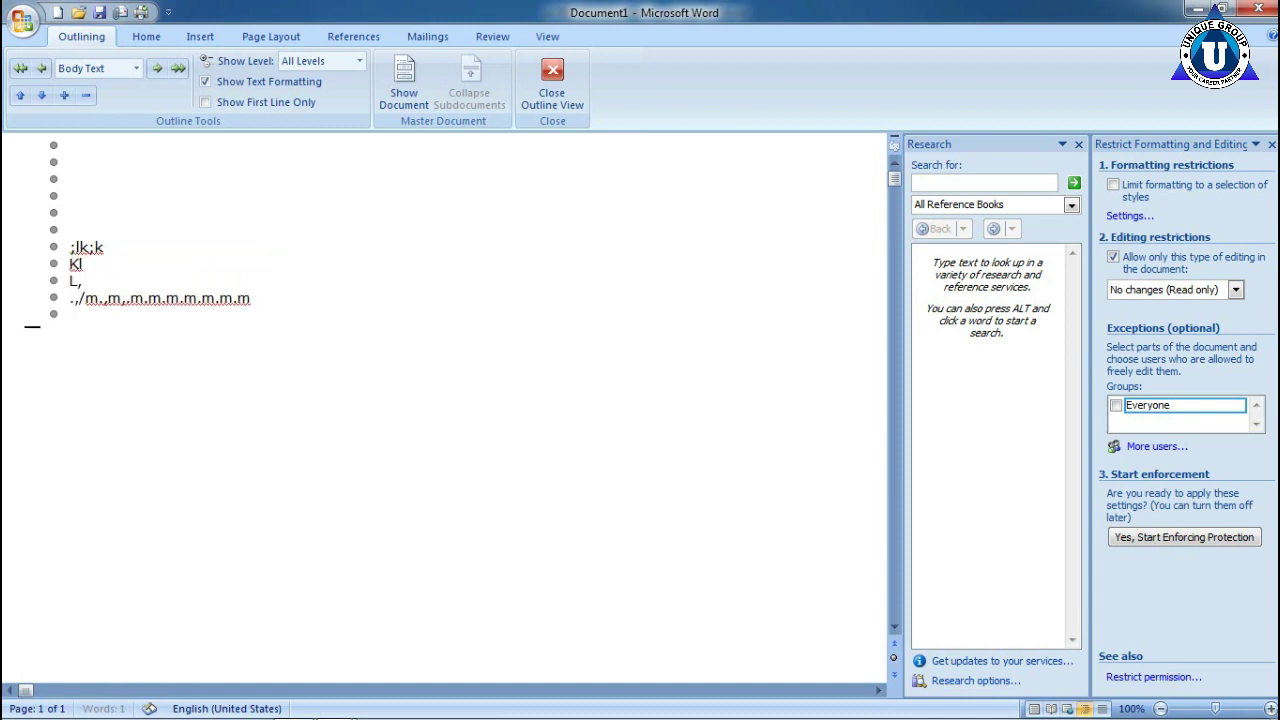
pyautogui.write('l lk `[;')
pyautogui.press('Return')
pyautogui.write('`;')
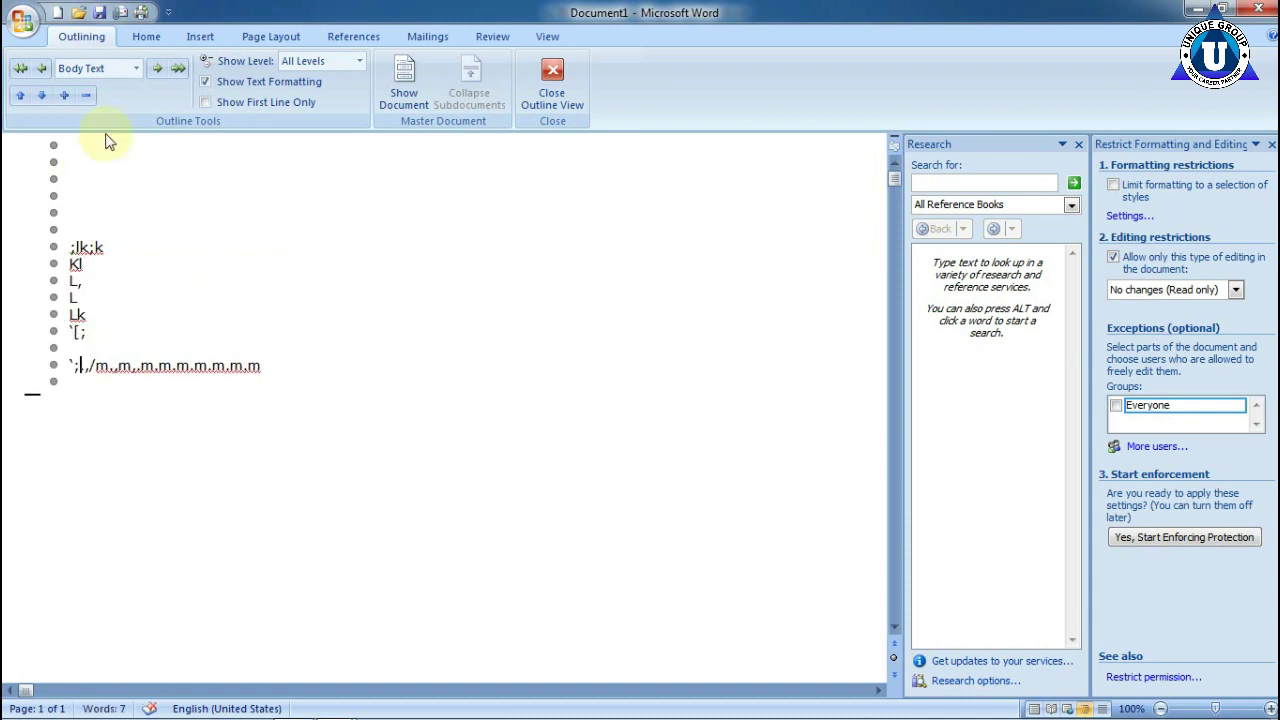
pyautogui.click(547, 37)
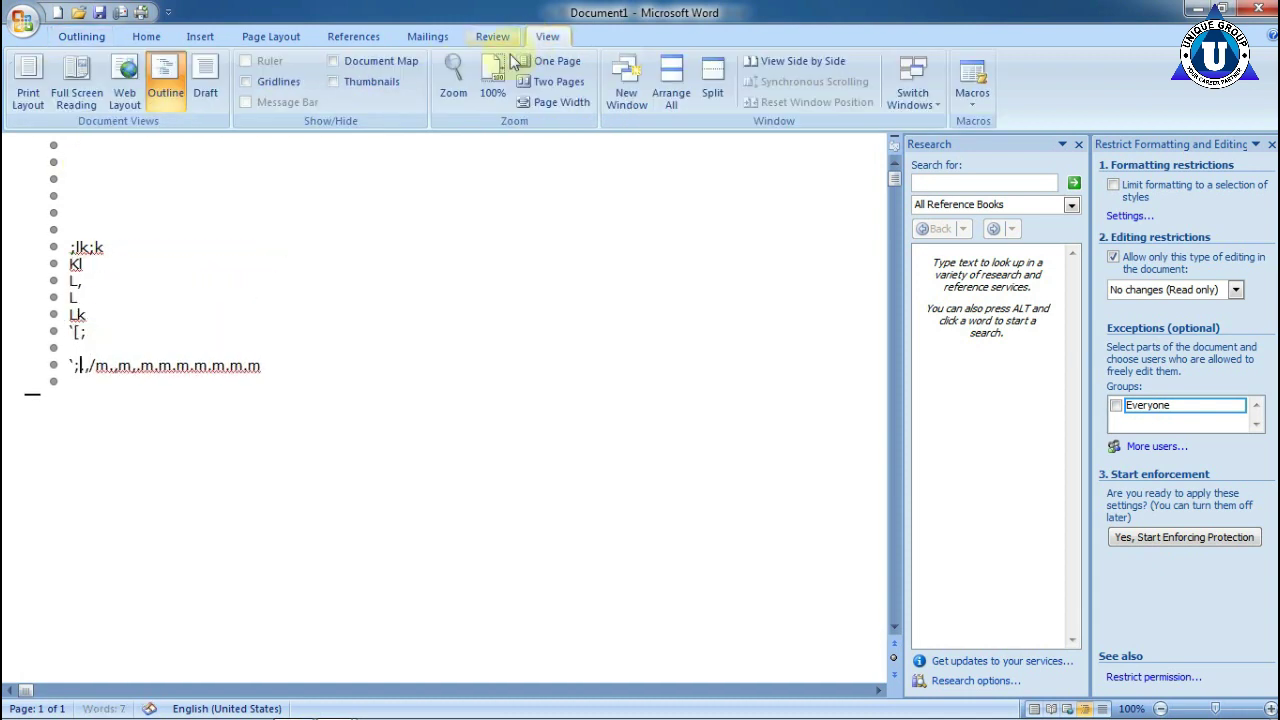
pyautogui.click(200, 90)
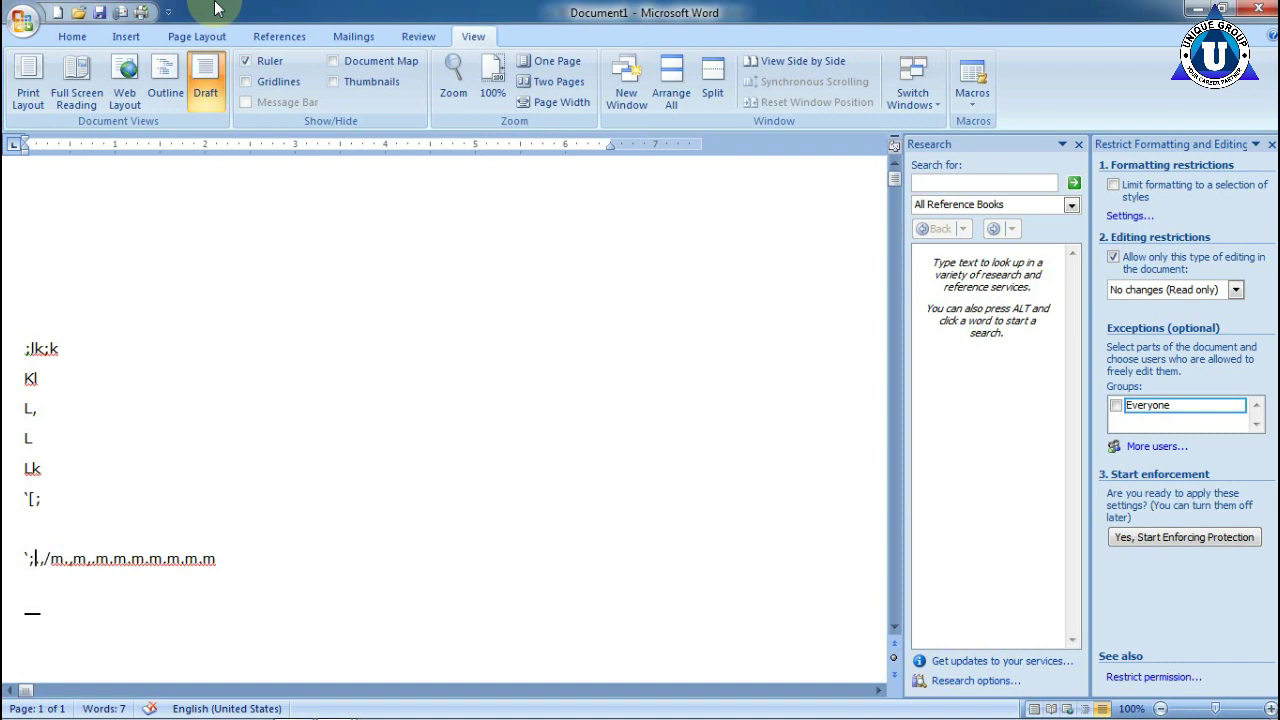
# Toggle the ruler off and on twice, then turn on the gridlines.
pyautogui.scroll(-1, 893, 288)
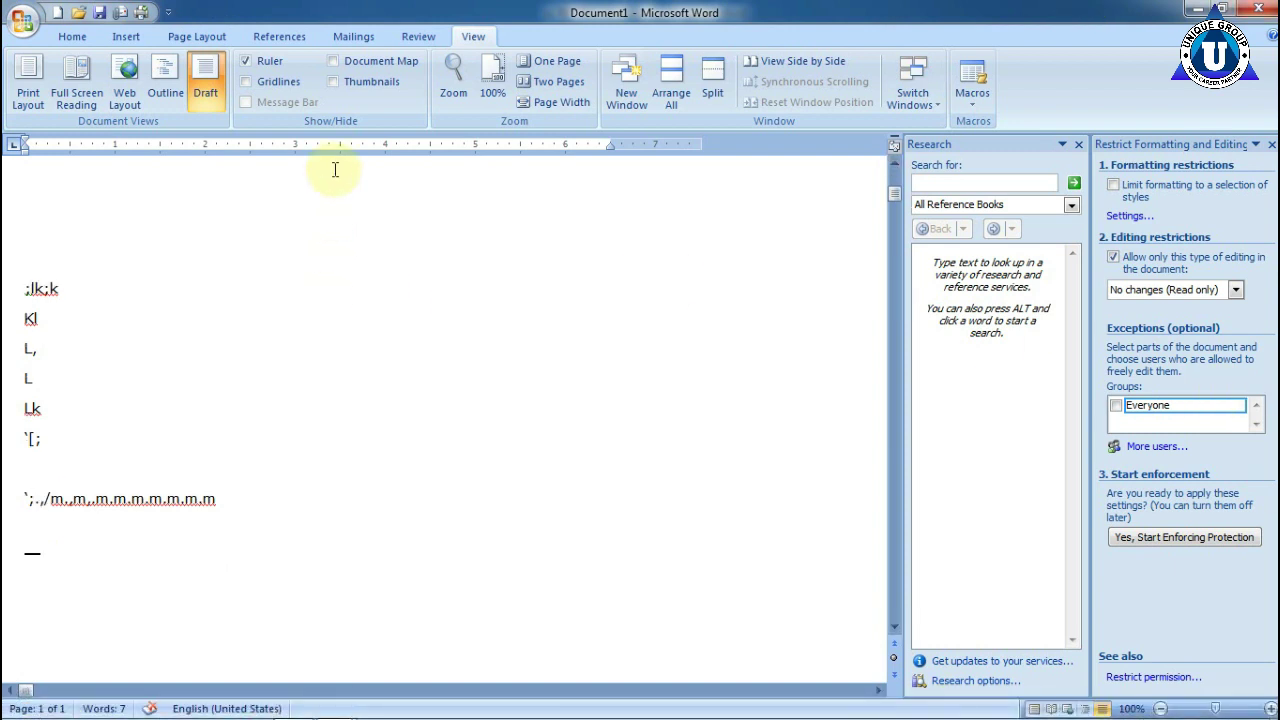
pyautogui.click(262, 61)
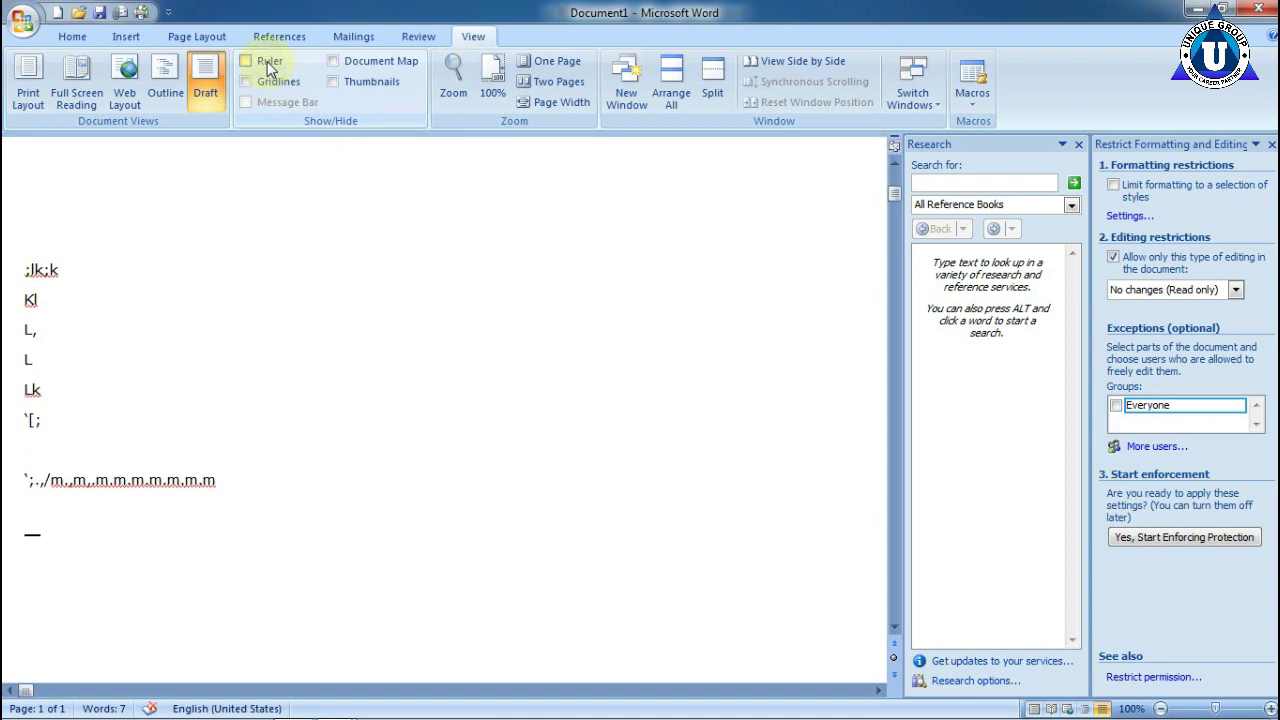
pyautogui.click(262, 61)
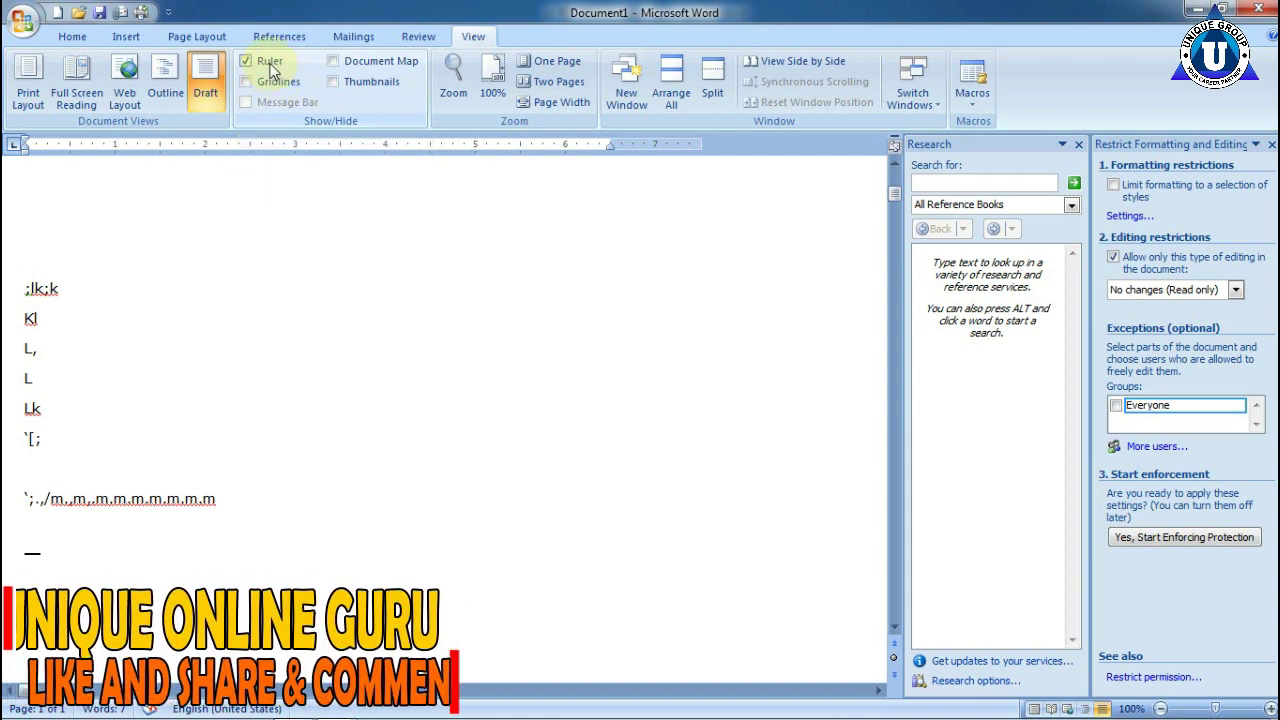
pyautogui.click(272, 63)
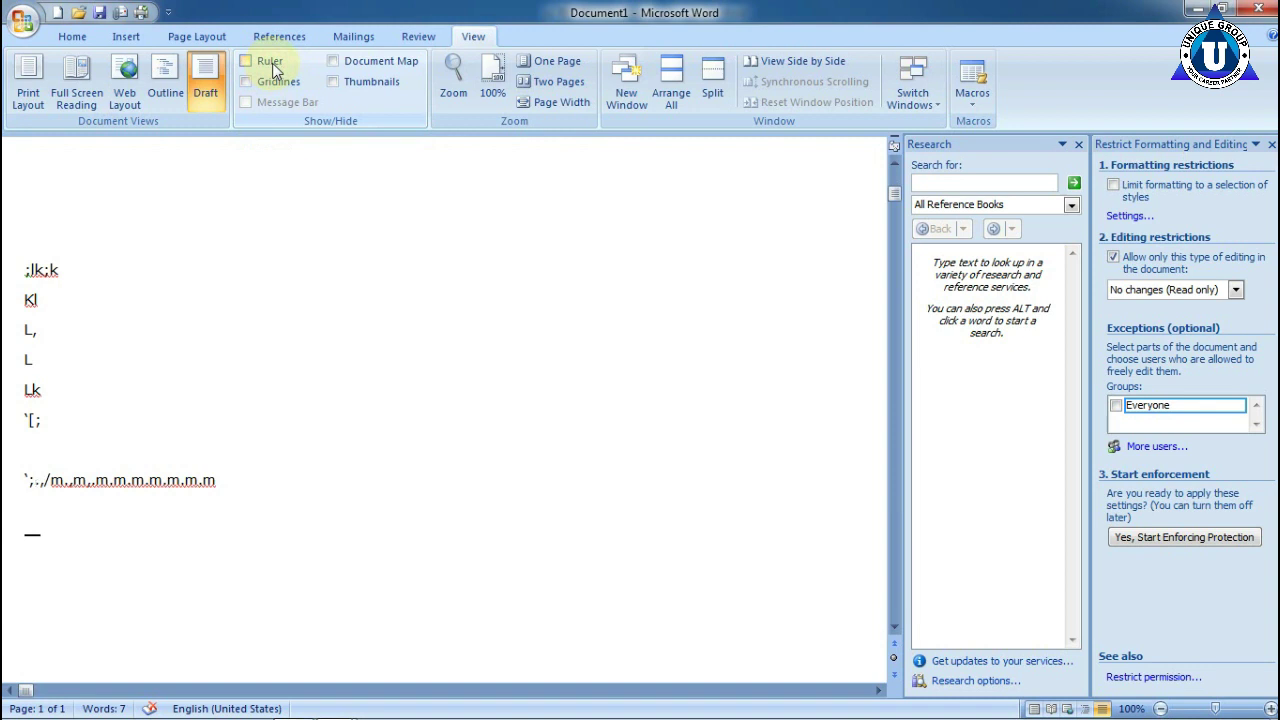
pyautogui.click(271, 63)
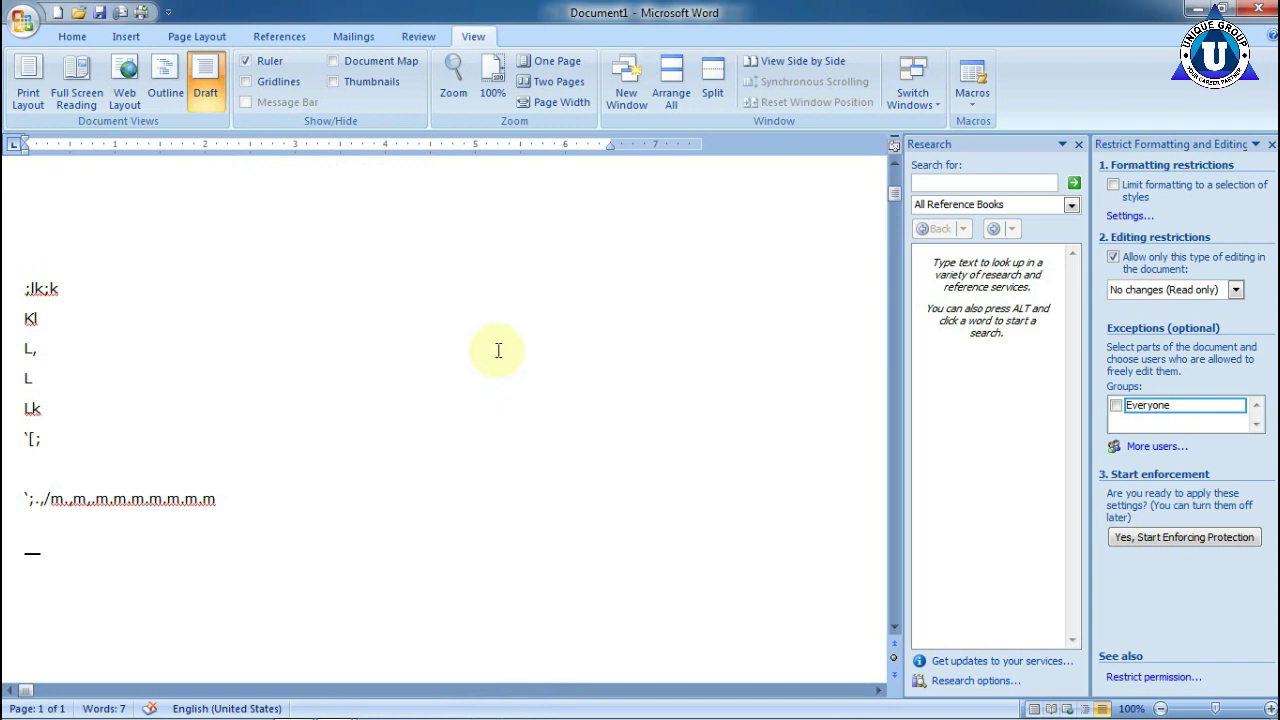
pyautogui.click(279, 84)
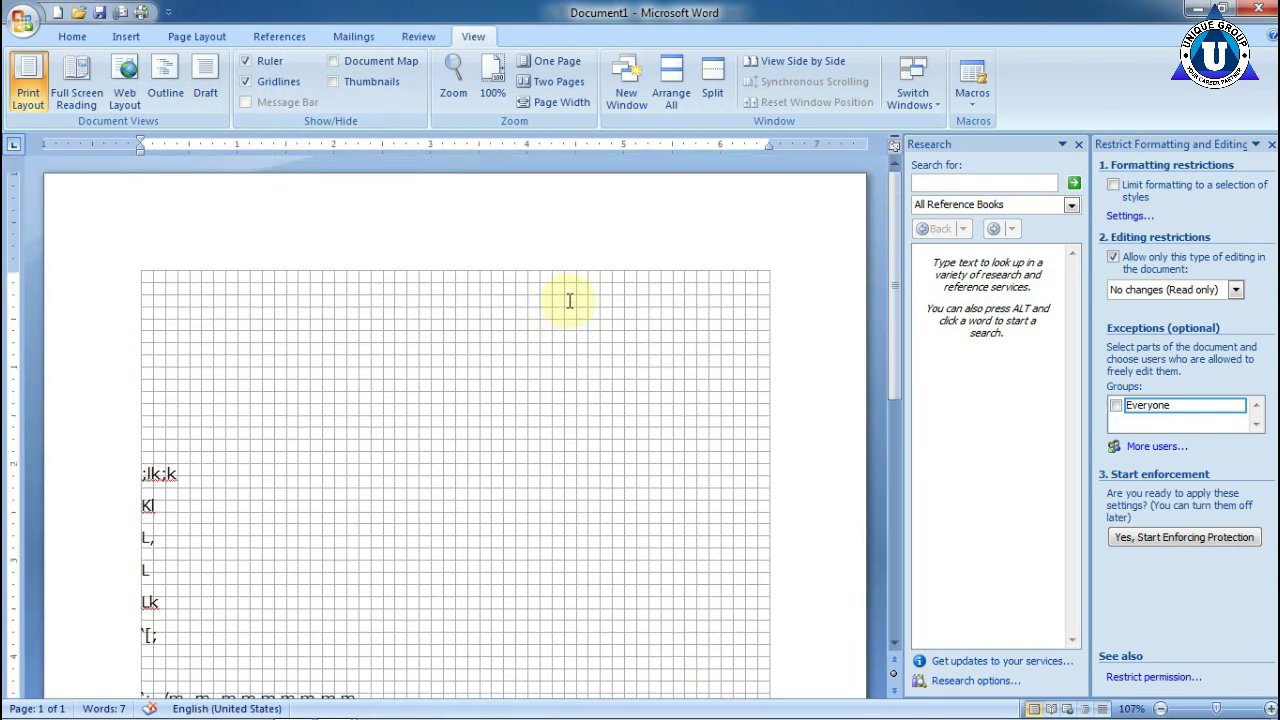
# Replace the first line's text with '?>' and a long row of slashes, then hide the gridlines.
pyautogui.scroll(-3, 460, 280)
pyautogui.doubleClick(455, 266)
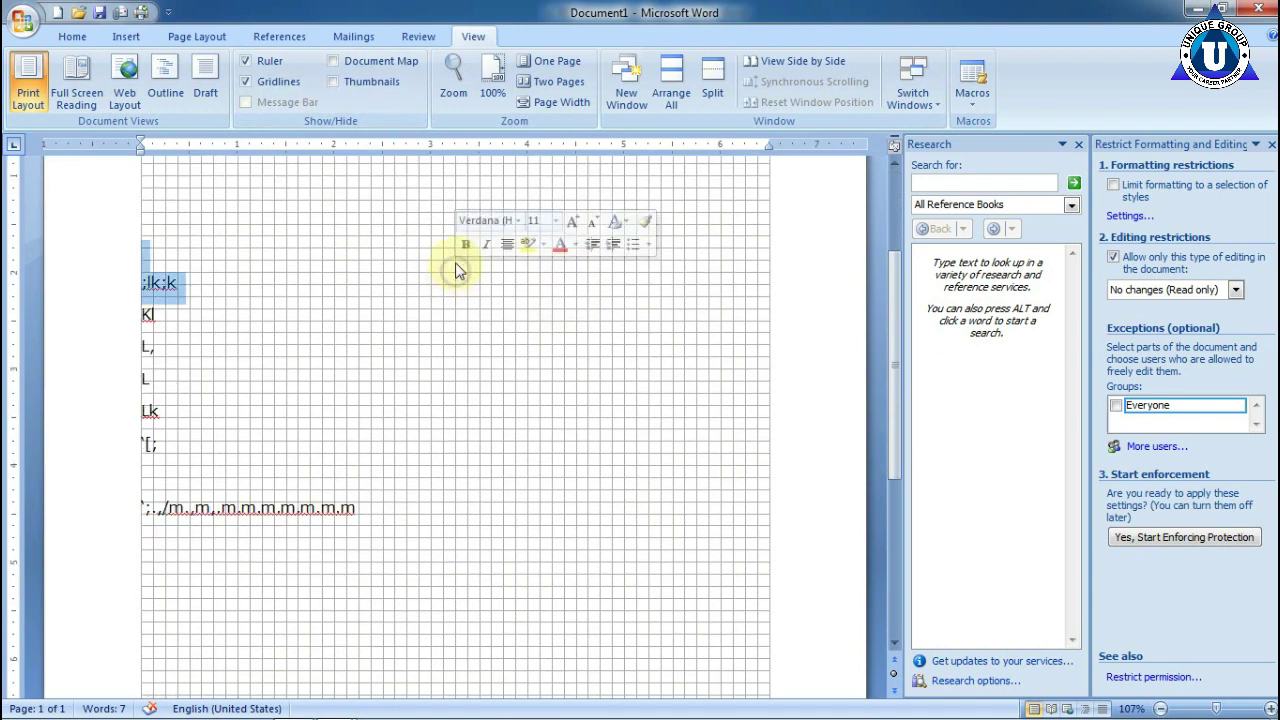
pyautogui.write('?>')
pyautogui.press('Return')
pyautogui.write('//////')
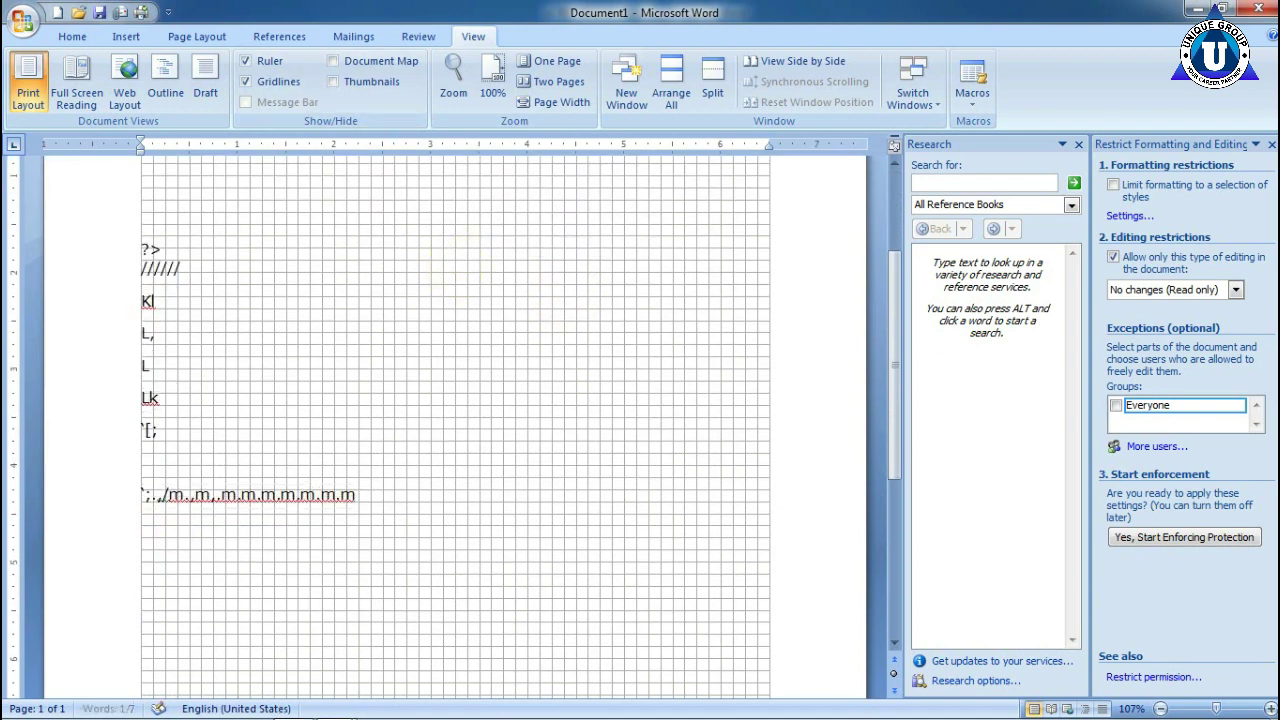
pyautogui.write('/?')
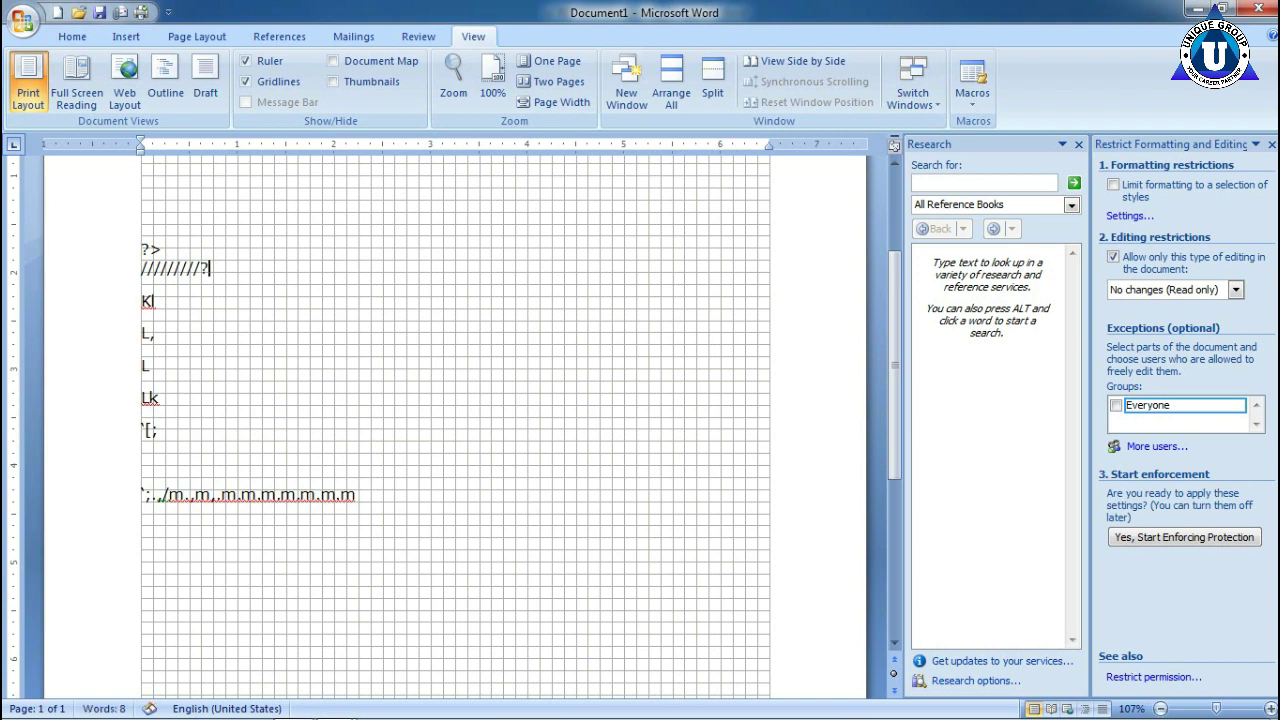
pyautogui.write('//////////////////////////////////////////////')
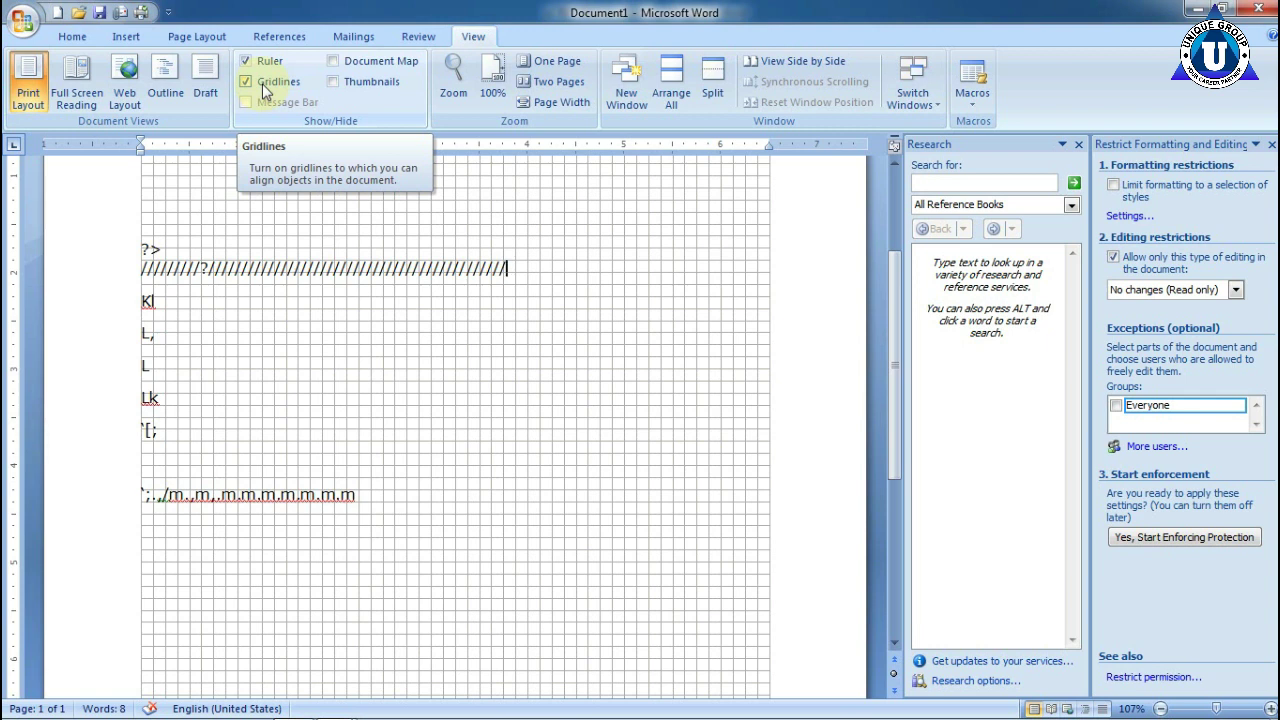
pyautogui.click(265, 88)
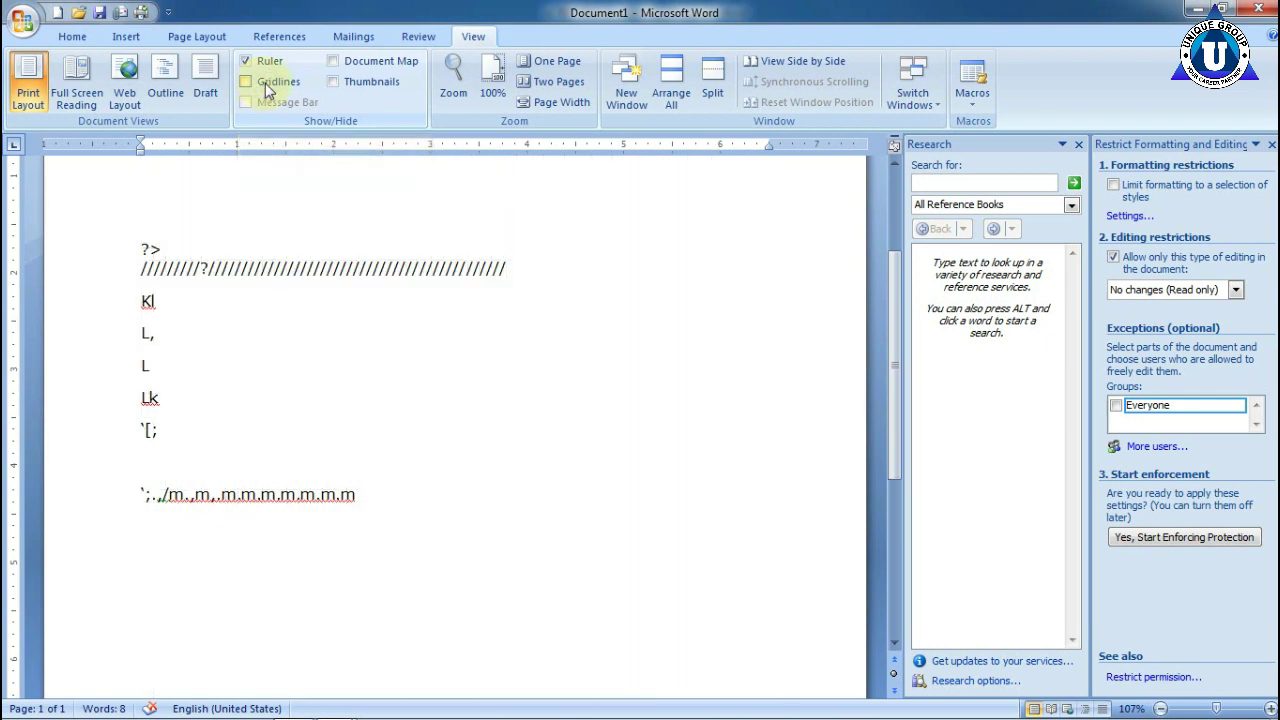
pyautogui.scroll(1, 928, 400)
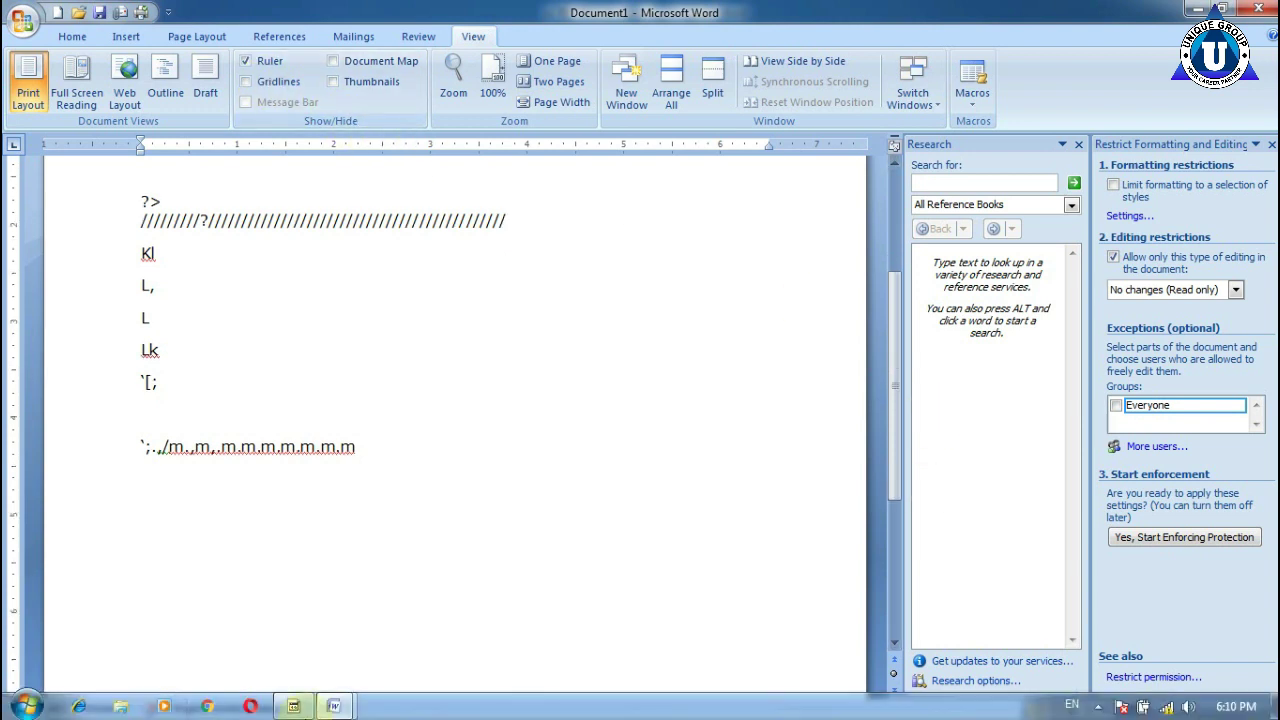
pyautogui.scroll(1, 5, 683)
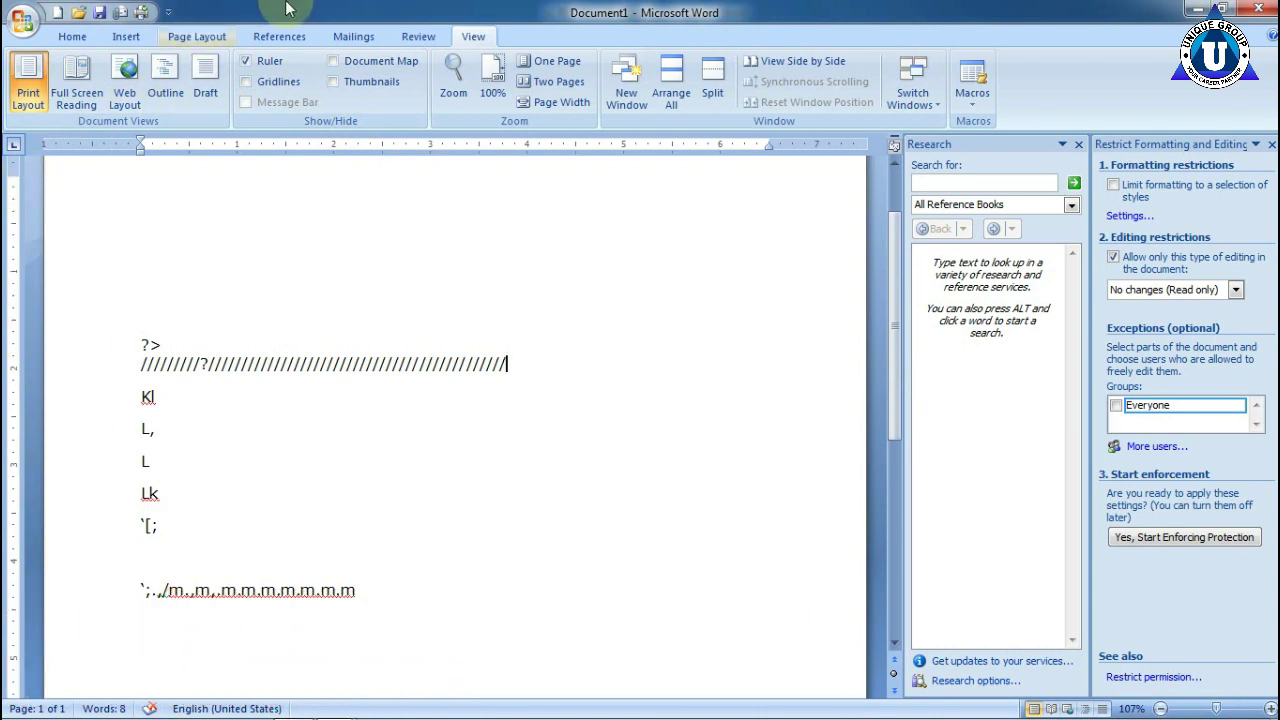
# Turn on the Document Map, then switch the side pane to page Thumbnails.
pyautogui.click(333, 61)
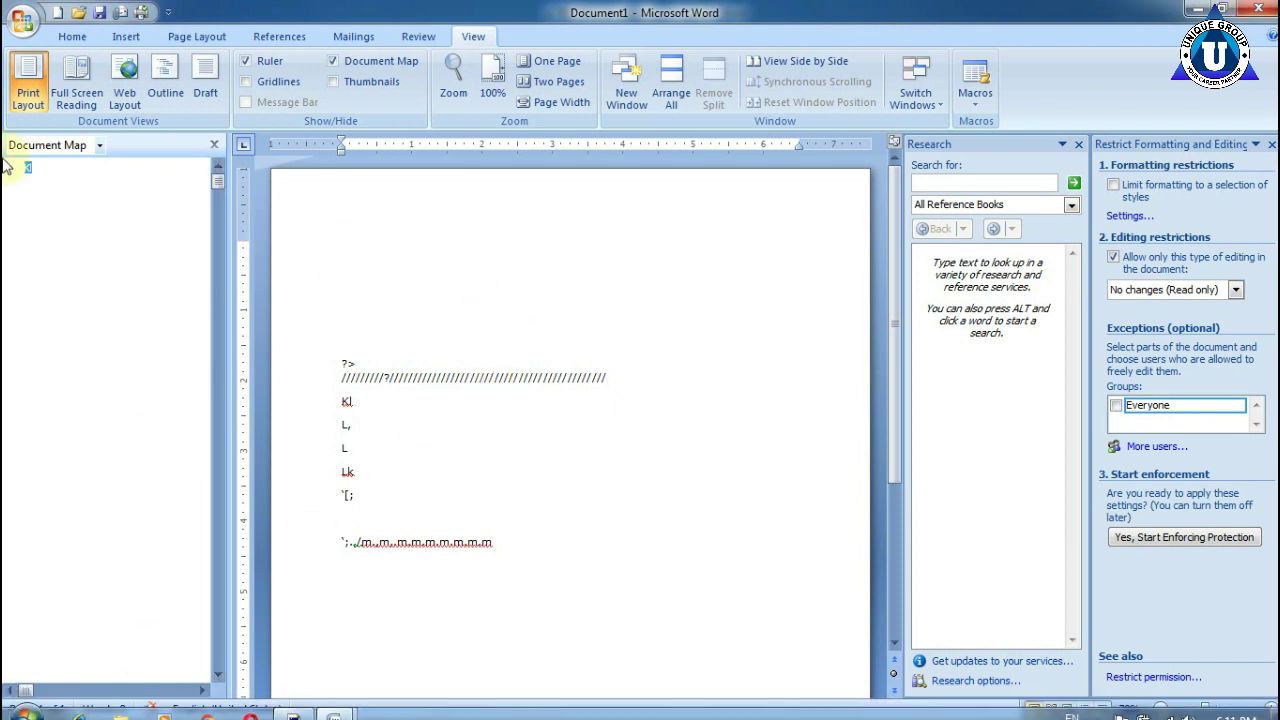
pyautogui.click(365, 88)
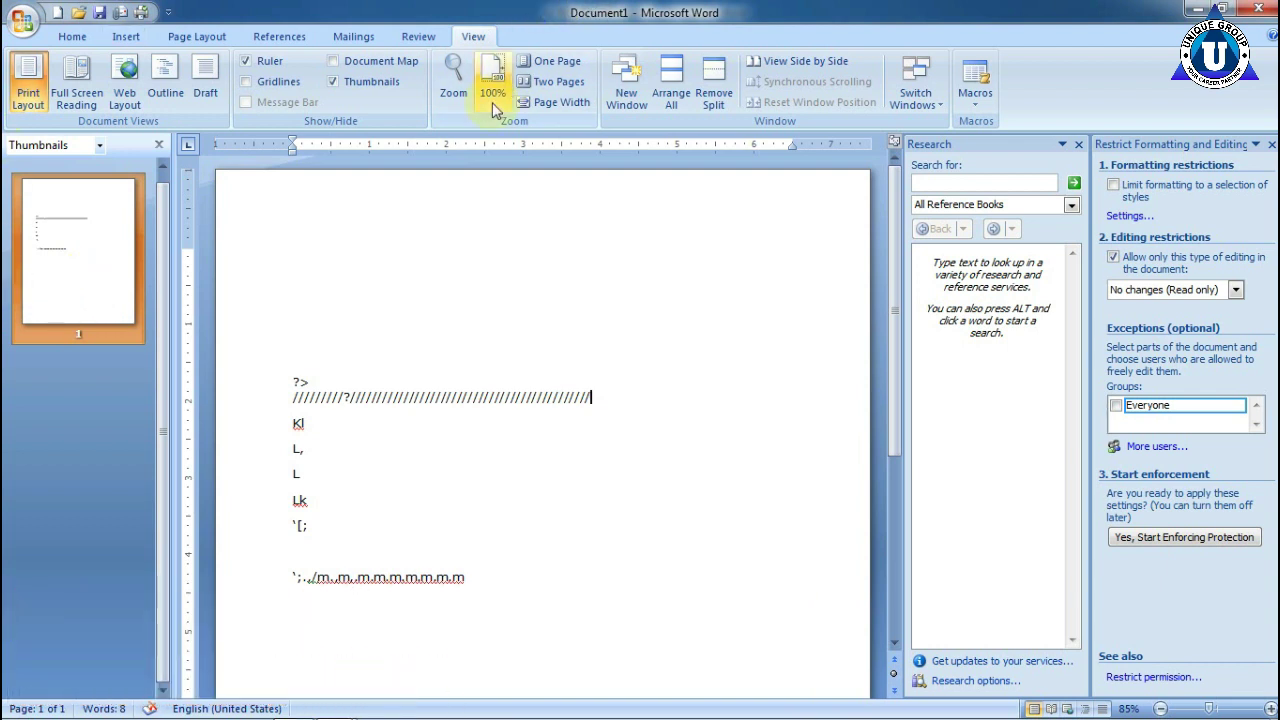
# Compare Text width, 100% and Page width in the Zoom dialog, then set zoom to 100%.
pyautogui.click(455, 88)
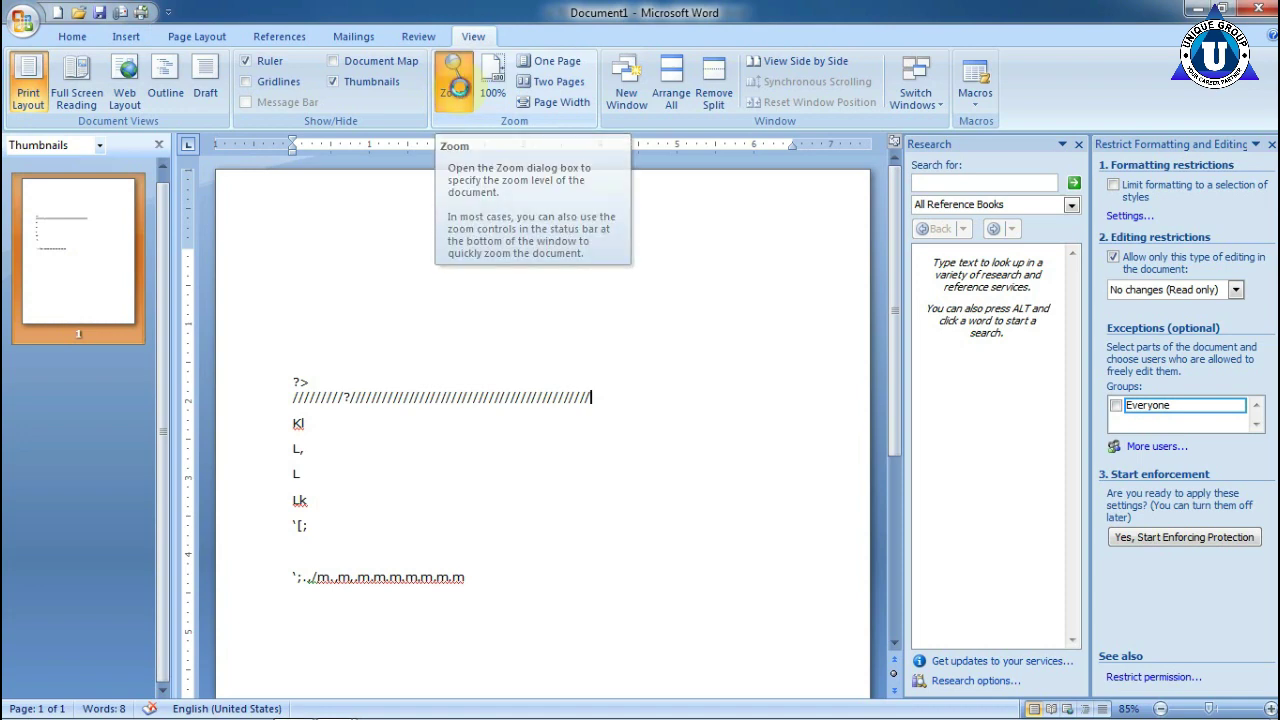
pyautogui.click(602, 266)
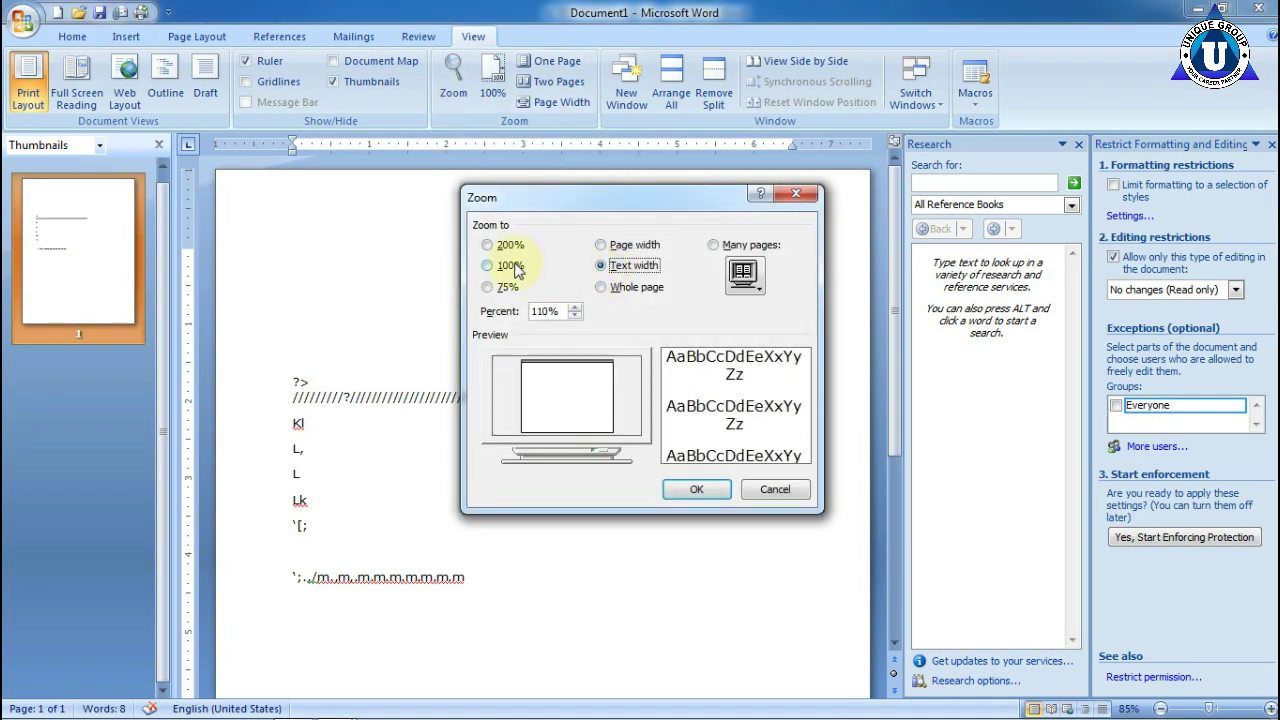
pyautogui.click(510, 265)
pyautogui.click(604, 246)
pyautogui.click(697, 489)
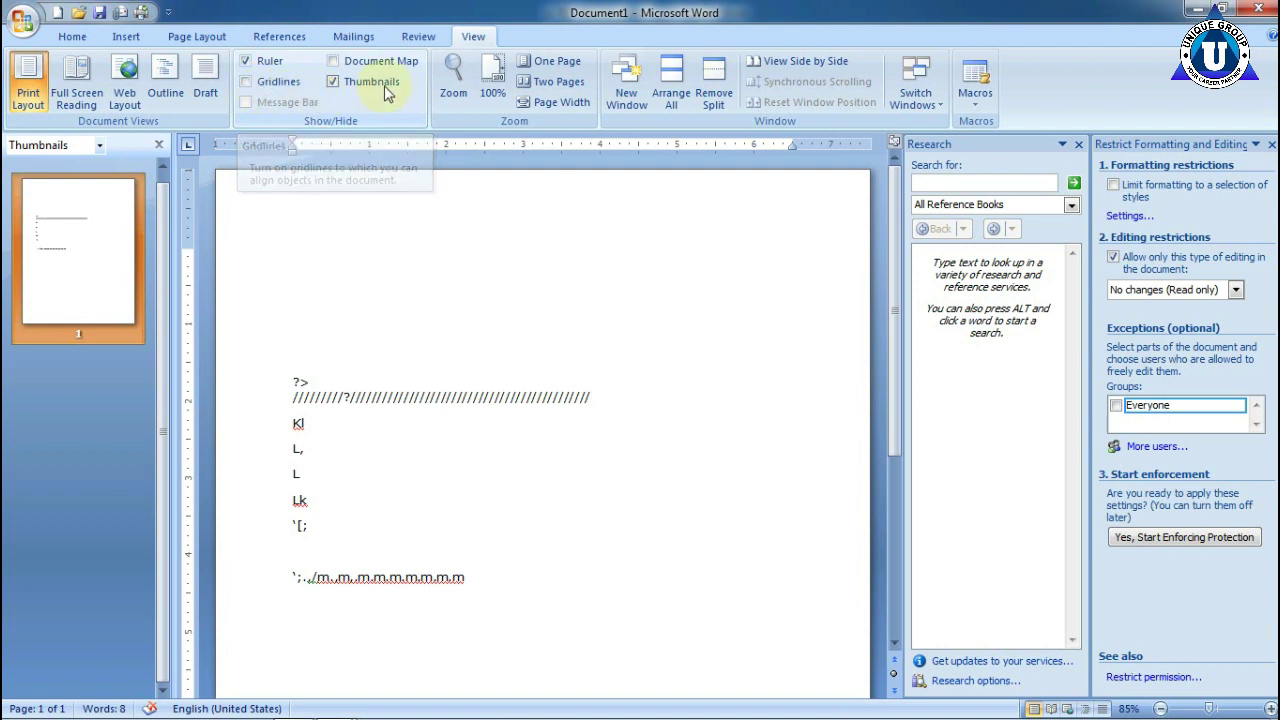
pyautogui.click(489, 98)
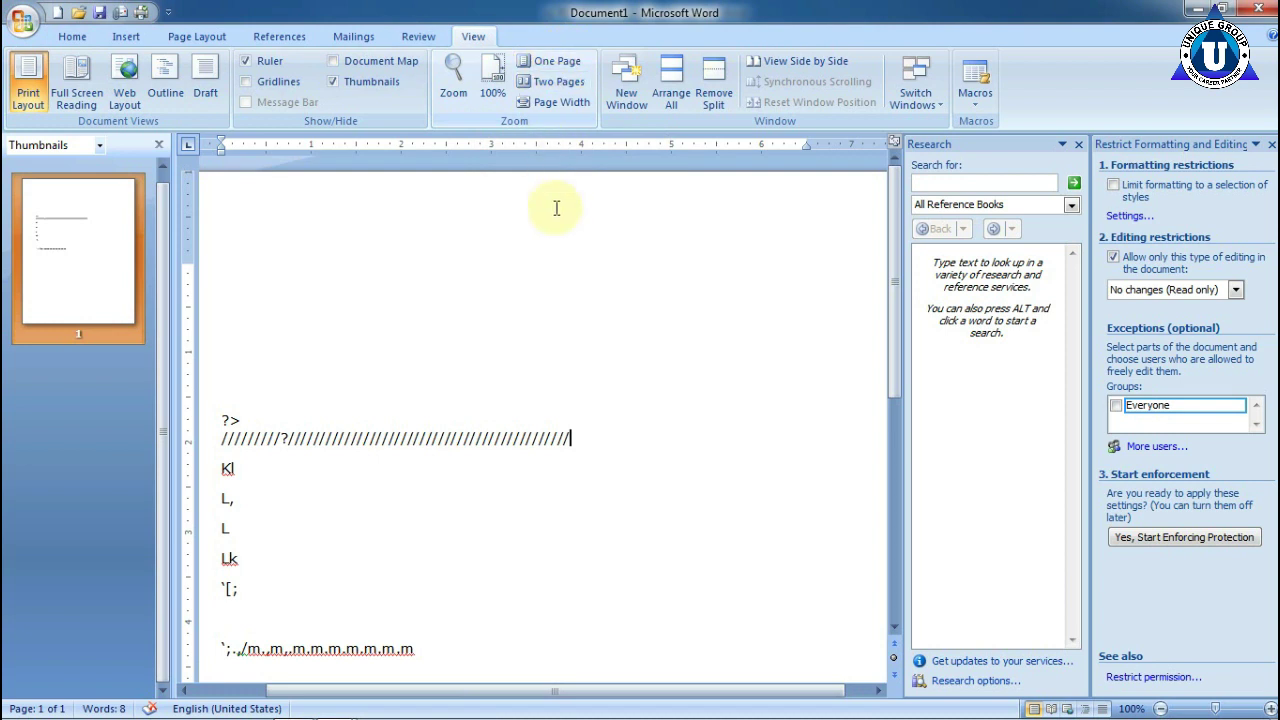
# Select all the text and paste it repeatedly until the document runs to seven pages.
pyautogui.scroll(-5, 560, 230)
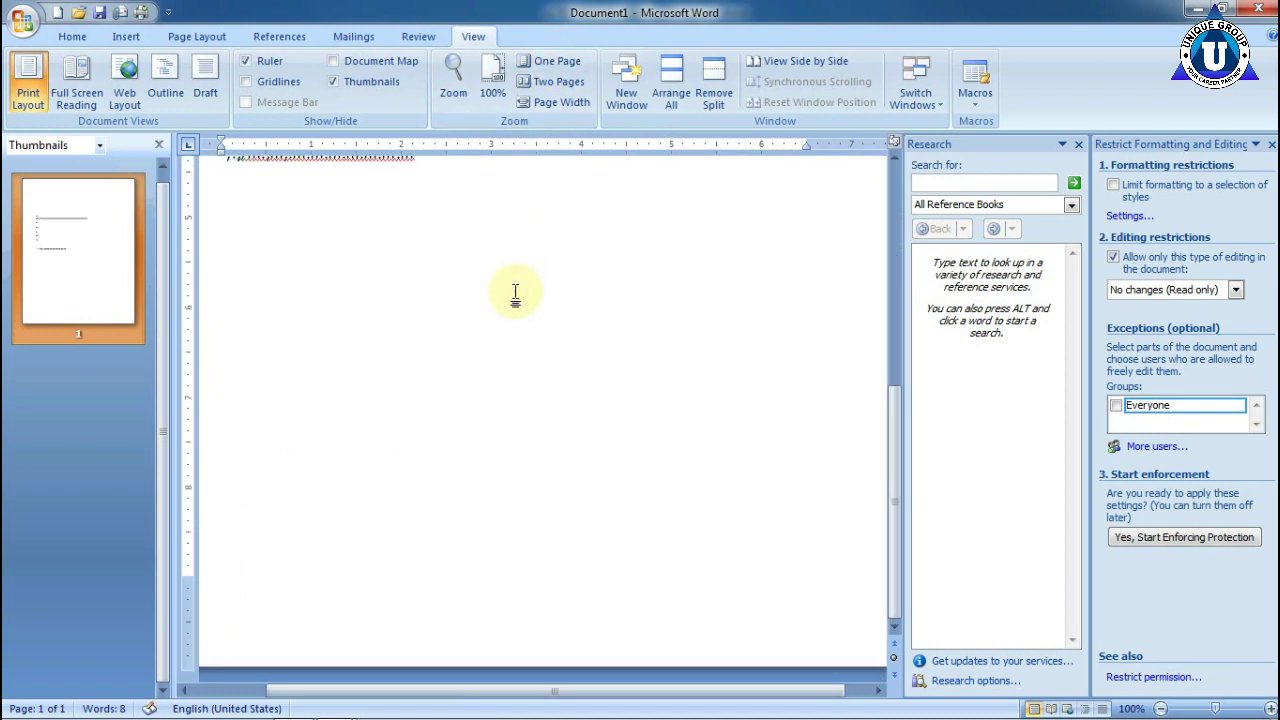
pyautogui.hotkey('ctrl', 'a')
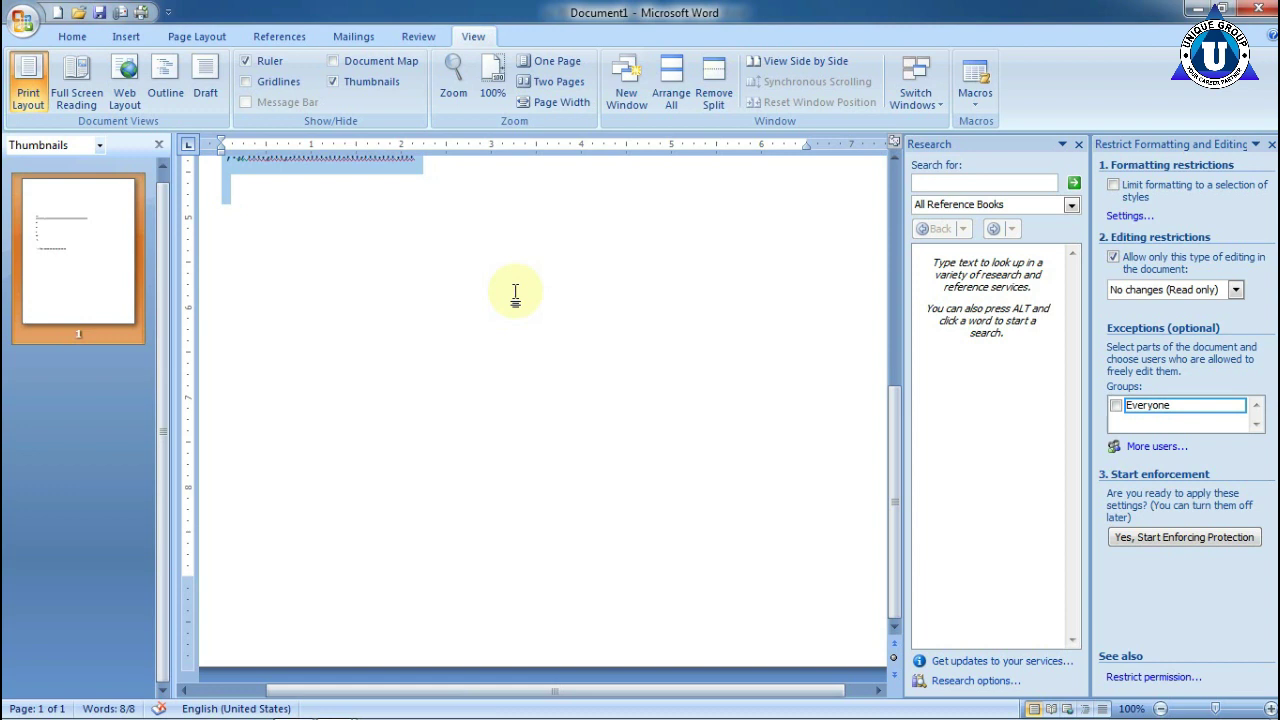
pyautogui.hotkey('ctrl', 'v')
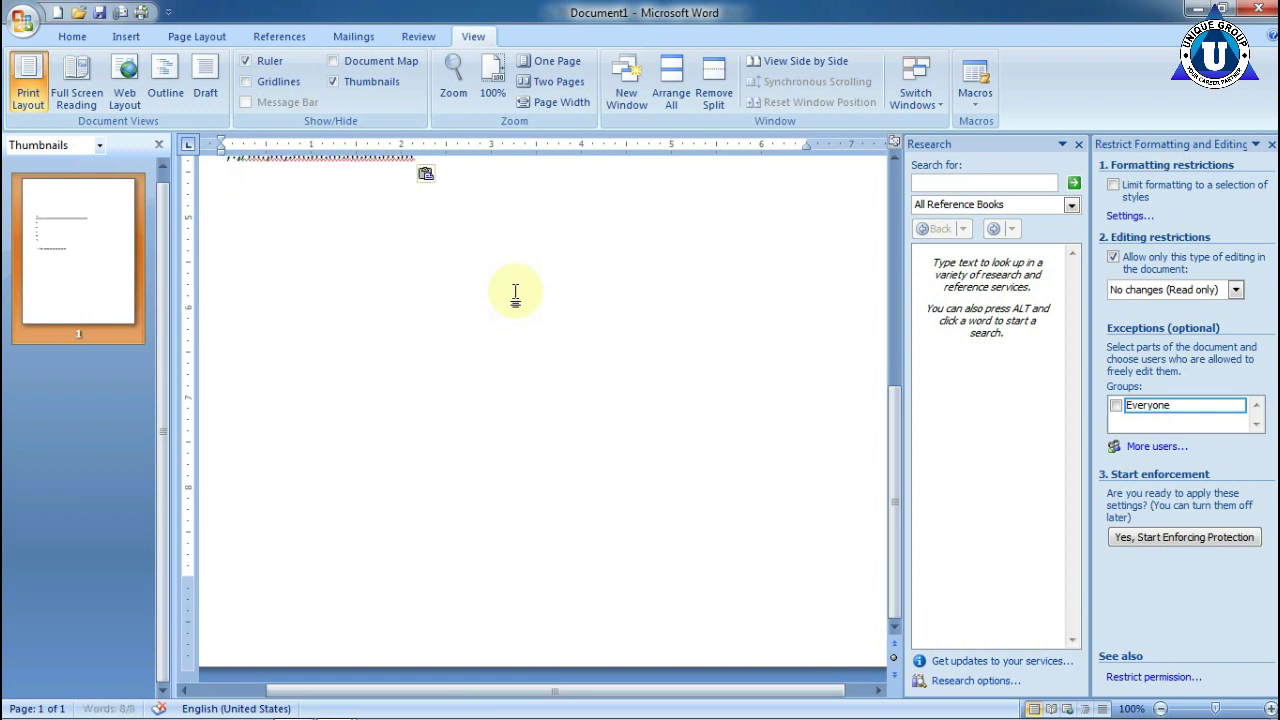
pyautogui.hotkey('ctrl', 'v')
pyautogui.hotkey('ctrl', 'v')
pyautogui.hotkey('ctrl', 'v')
pyautogui.hotkey('ctrl', 'v')
pyautogui.hotkey('ctrl', 'v')
pyautogui.hotkey('ctrl', 'v')
pyautogui.hotkey('ctrl', 'v')
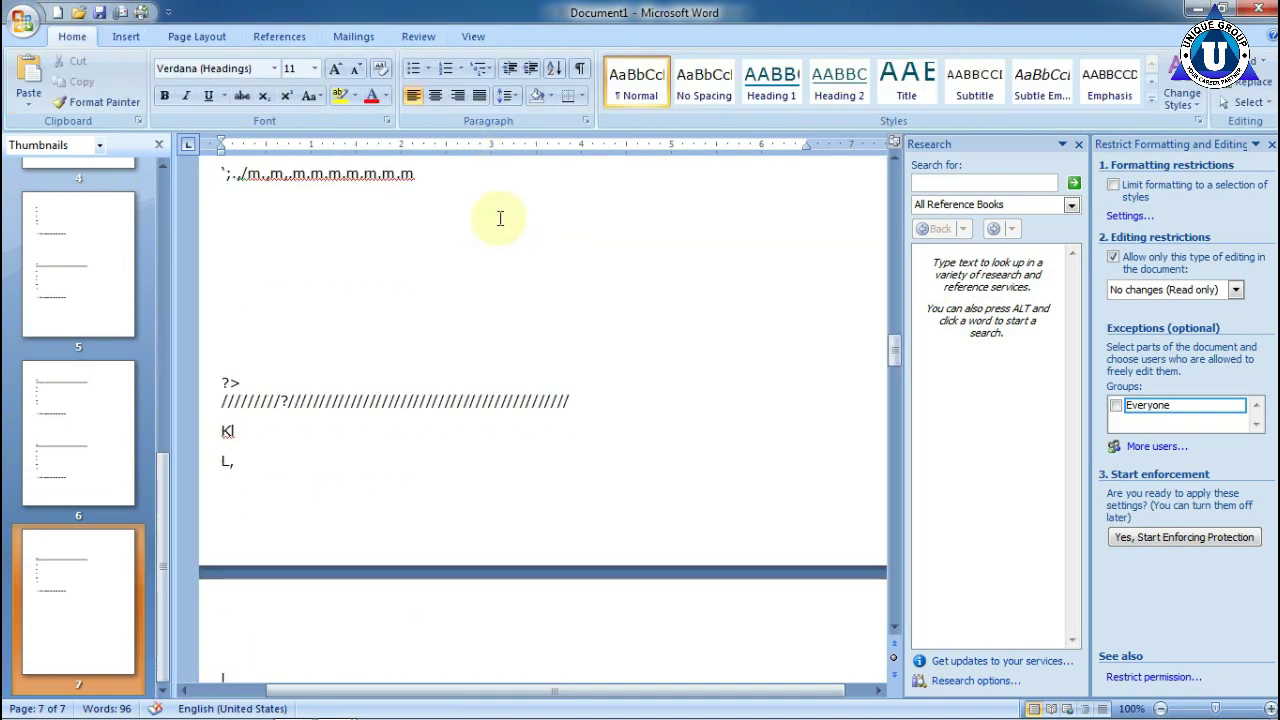
pyautogui.click(474, 36)
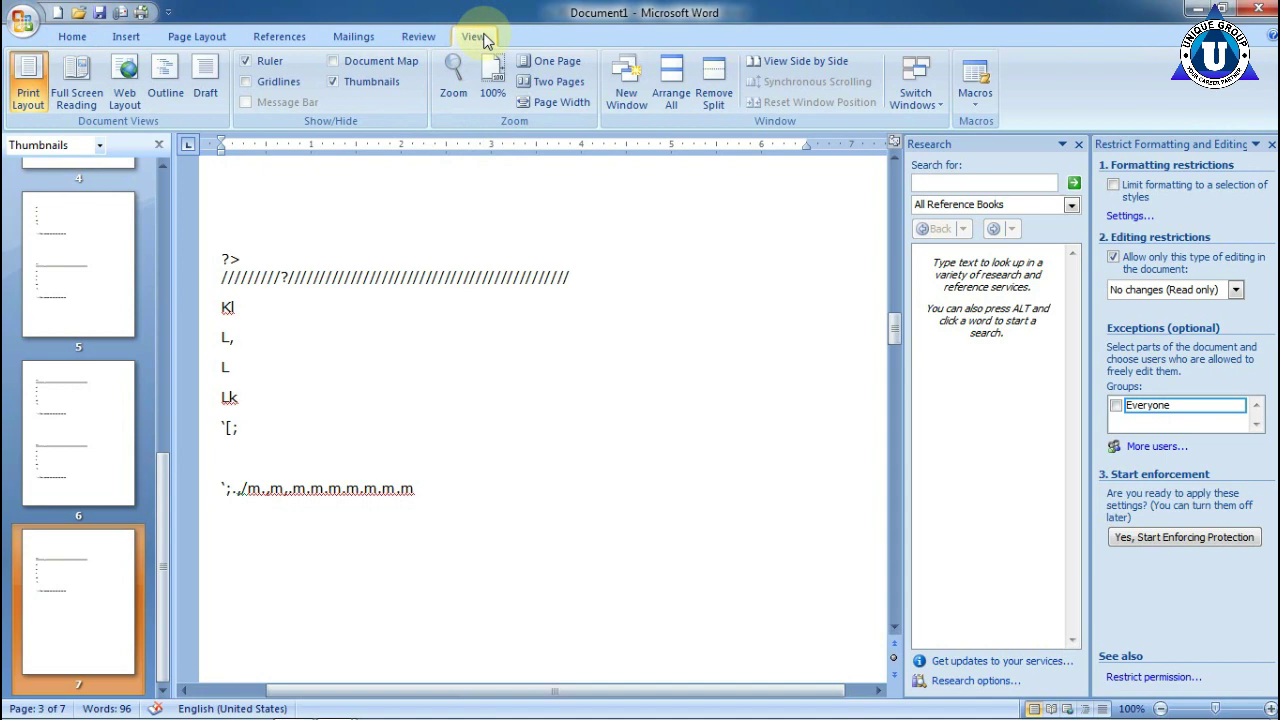
pyautogui.scroll(6, 483, 38)
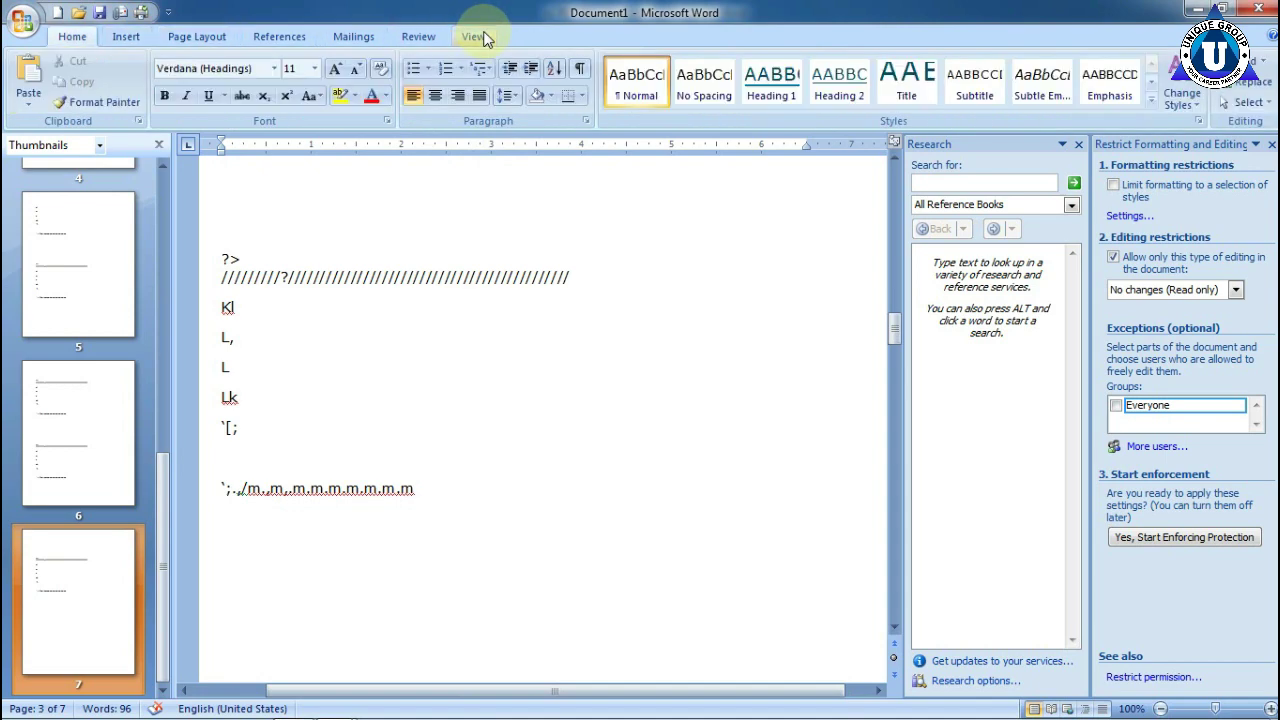
pyautogui.click(476, 36)
pyautogui.scroll(6, 535, 258)
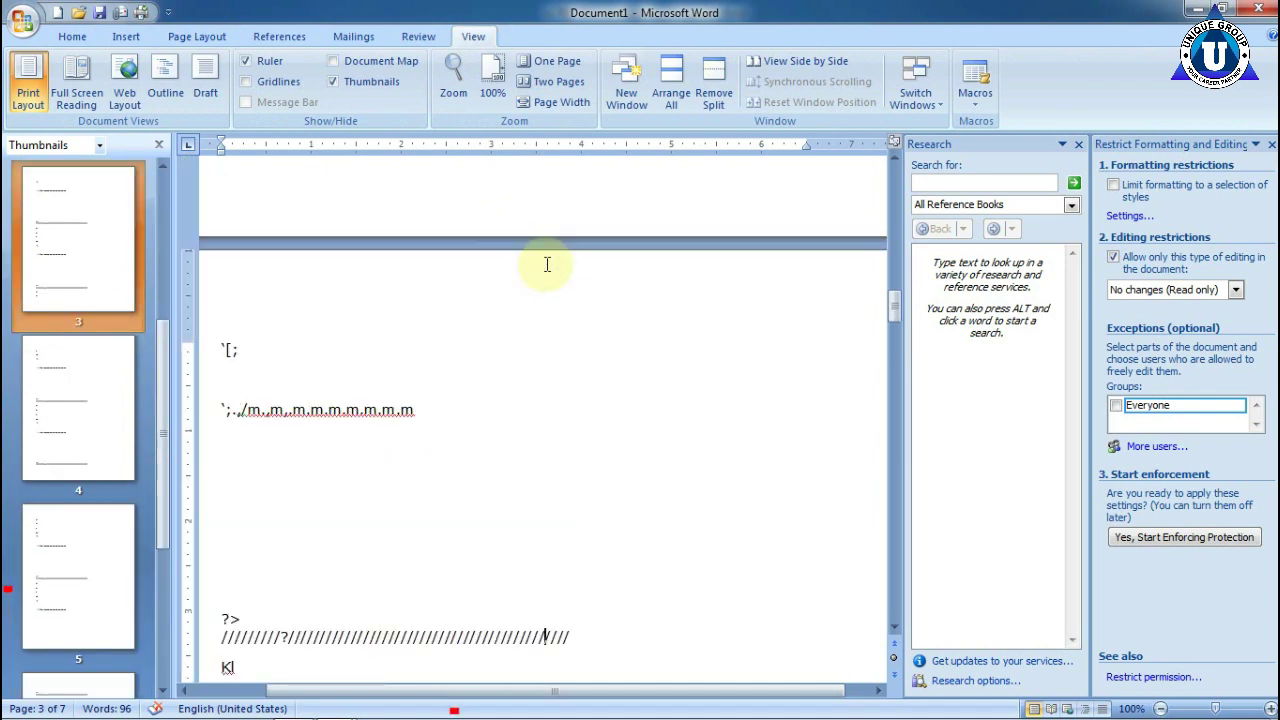
pyautogui.scroll(-5, 547, 264)
pyautogui.scroll(-5, 547, 260)
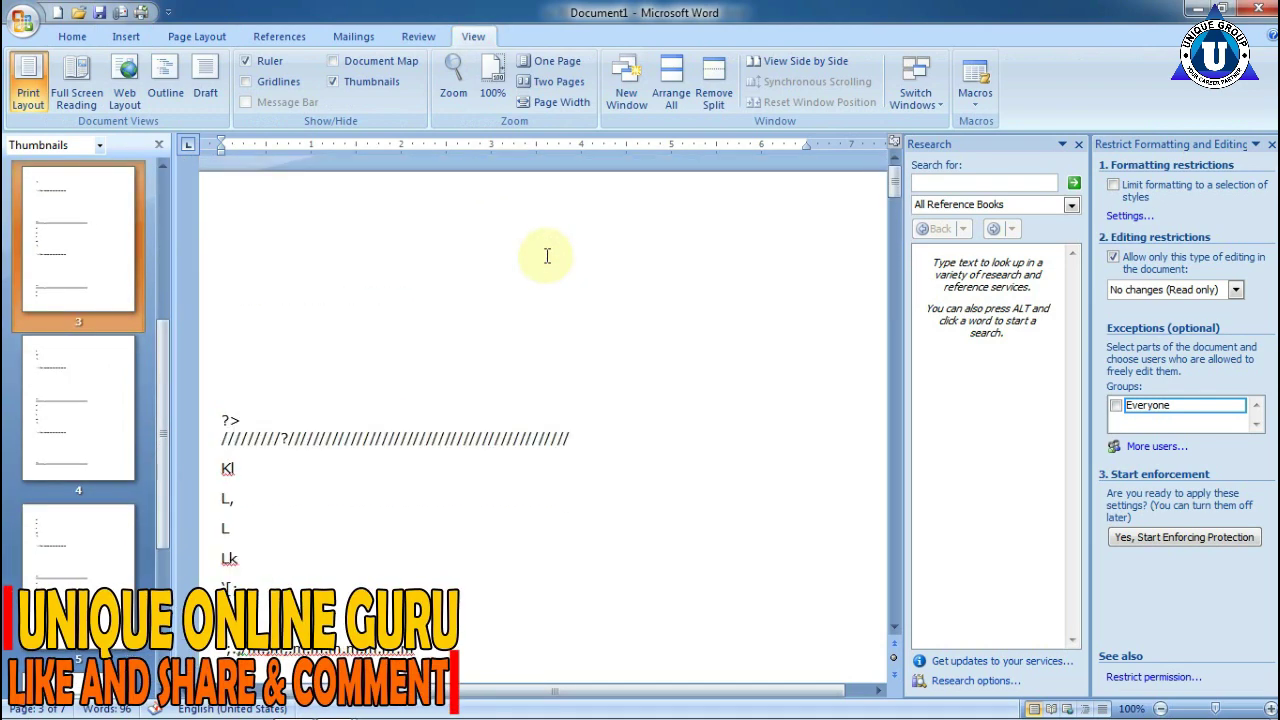
# View One Page, then Two Pages side by side at 43%, and finally zoom to Page Width at 85%.
pyautogui.click(548, 62)
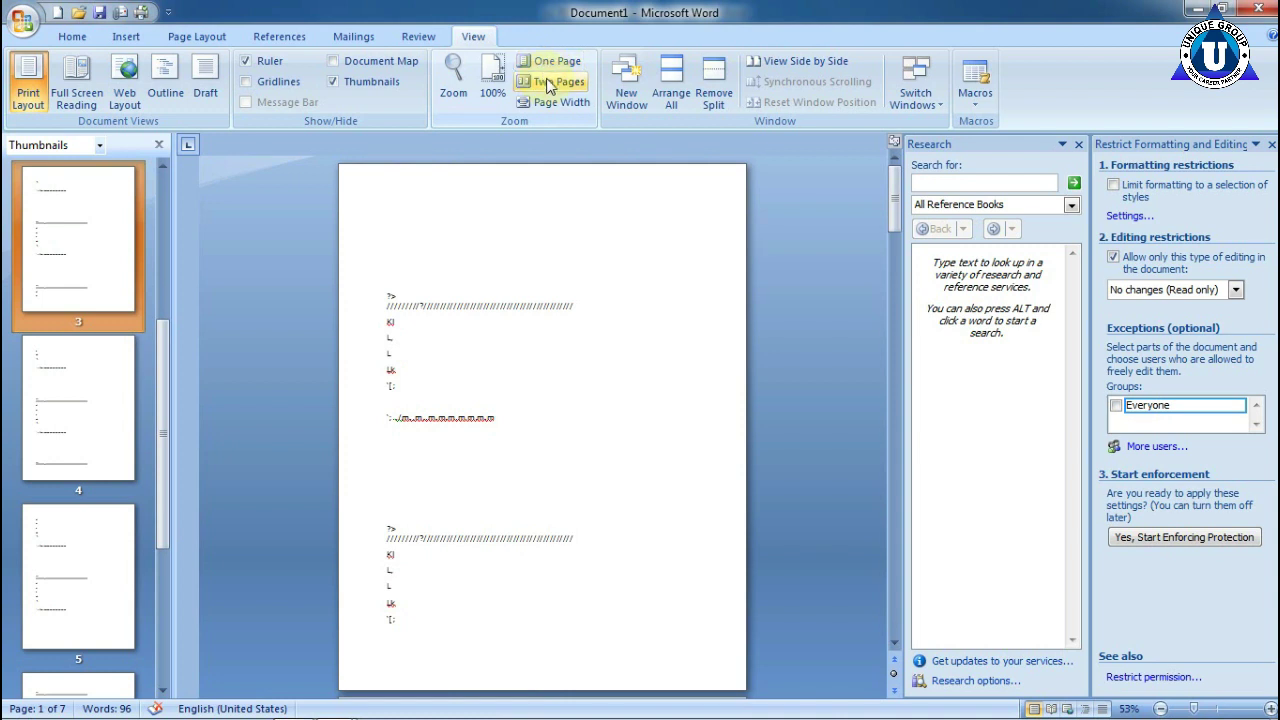
pyautogui.click(548, 84)
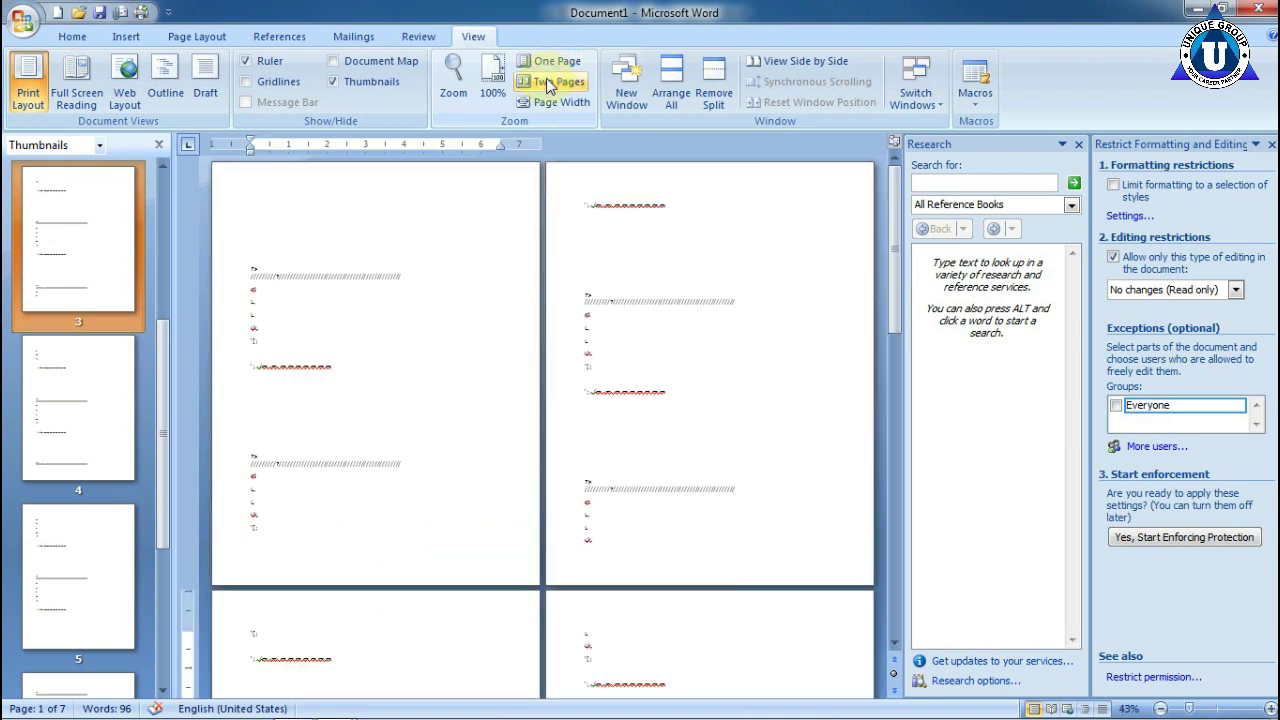
pyautogui.scroll(1, 548, 84)
pyautogui.scroll(5, 714, 243)
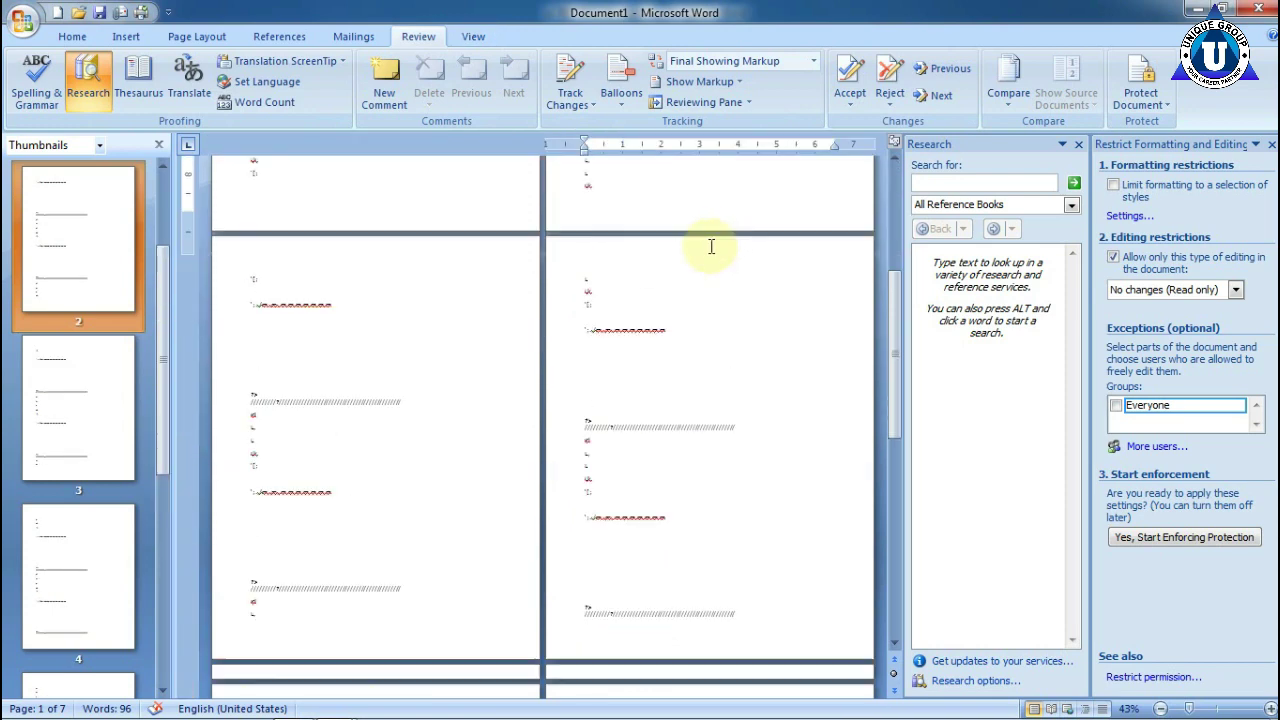
pyautogui.scroll(-3, 676, 280)
pyautogui.scroll(-3, 585, 410)
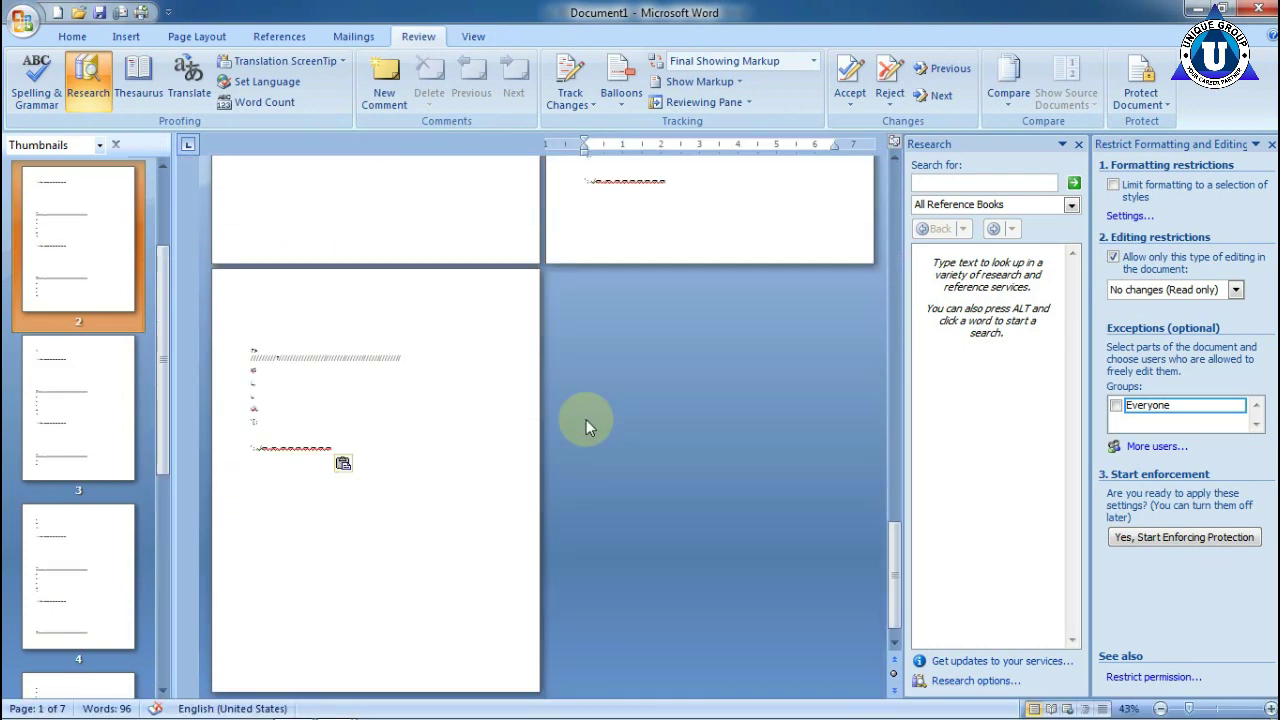
pyautogui.scroll(3, 580, 417)
pyautogui.scroll(3, 580, 410)
pyautogui.scroll(2, 577, 404)
pyautogui.scroll(3, 577, 404)
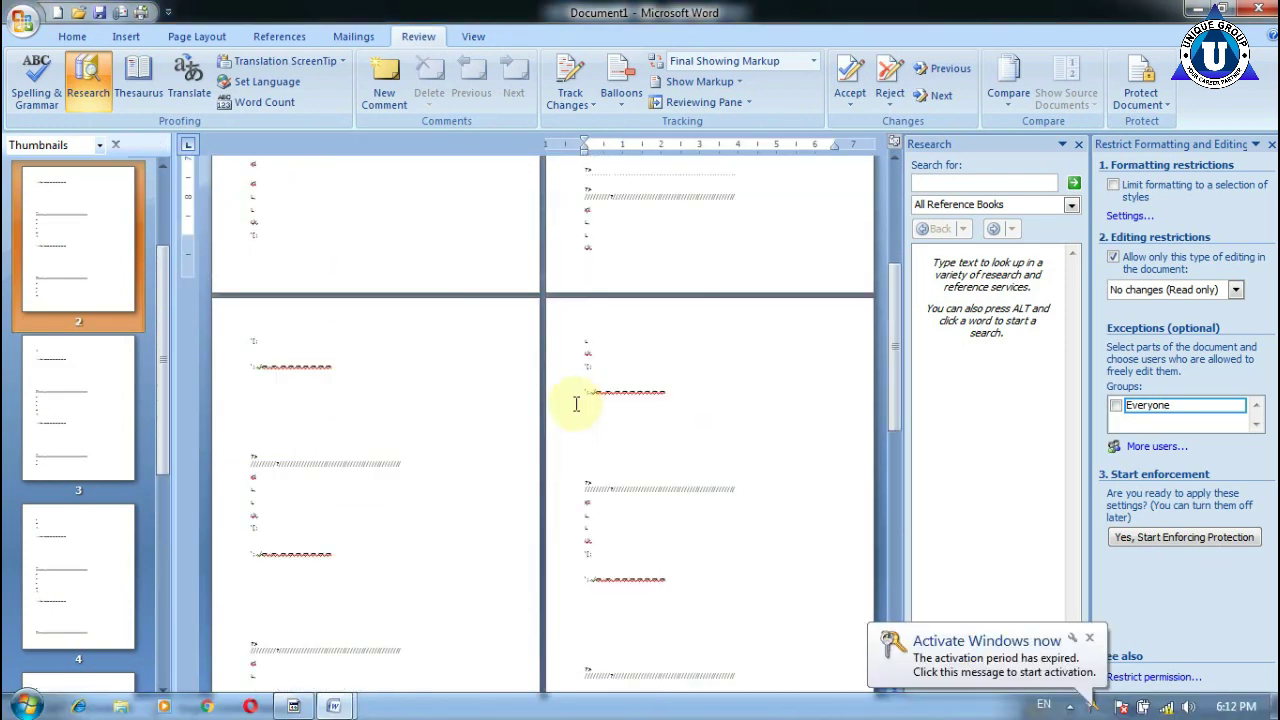
pyautogui.scroll(3, 576, 403)
pyautogui.scroll(2, 575, 402)
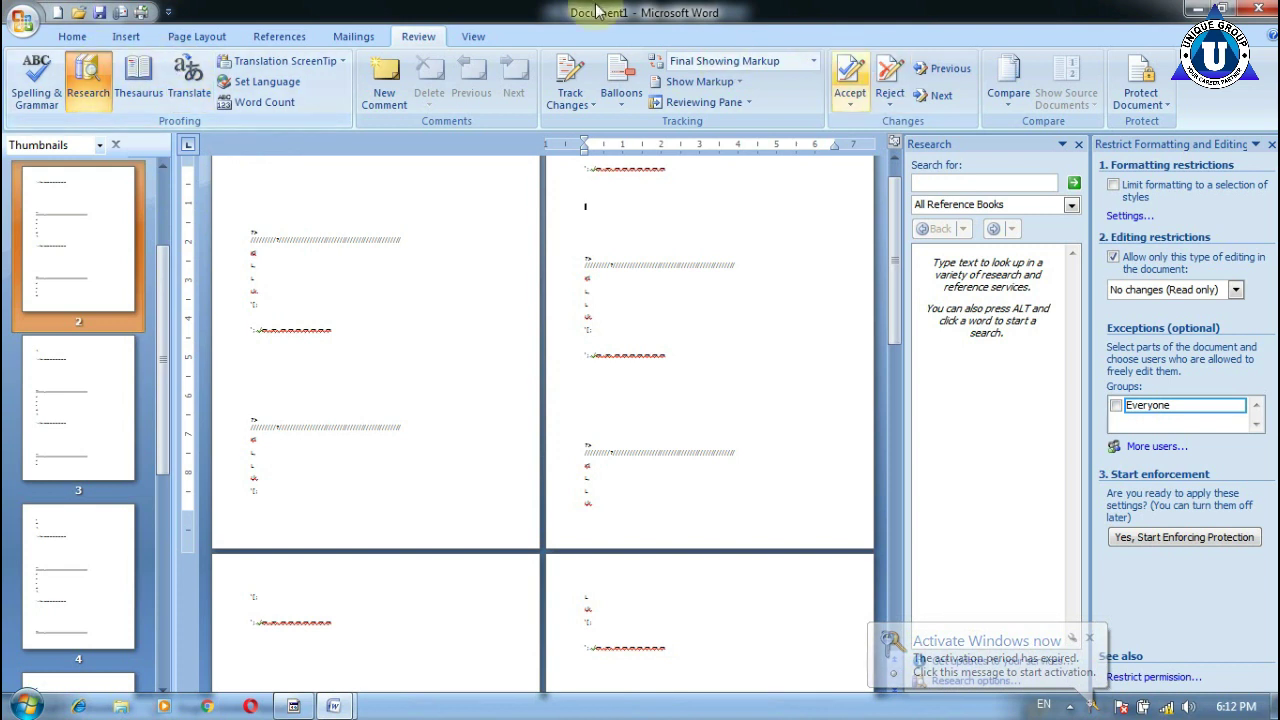
pyautogui.click(468, 36)
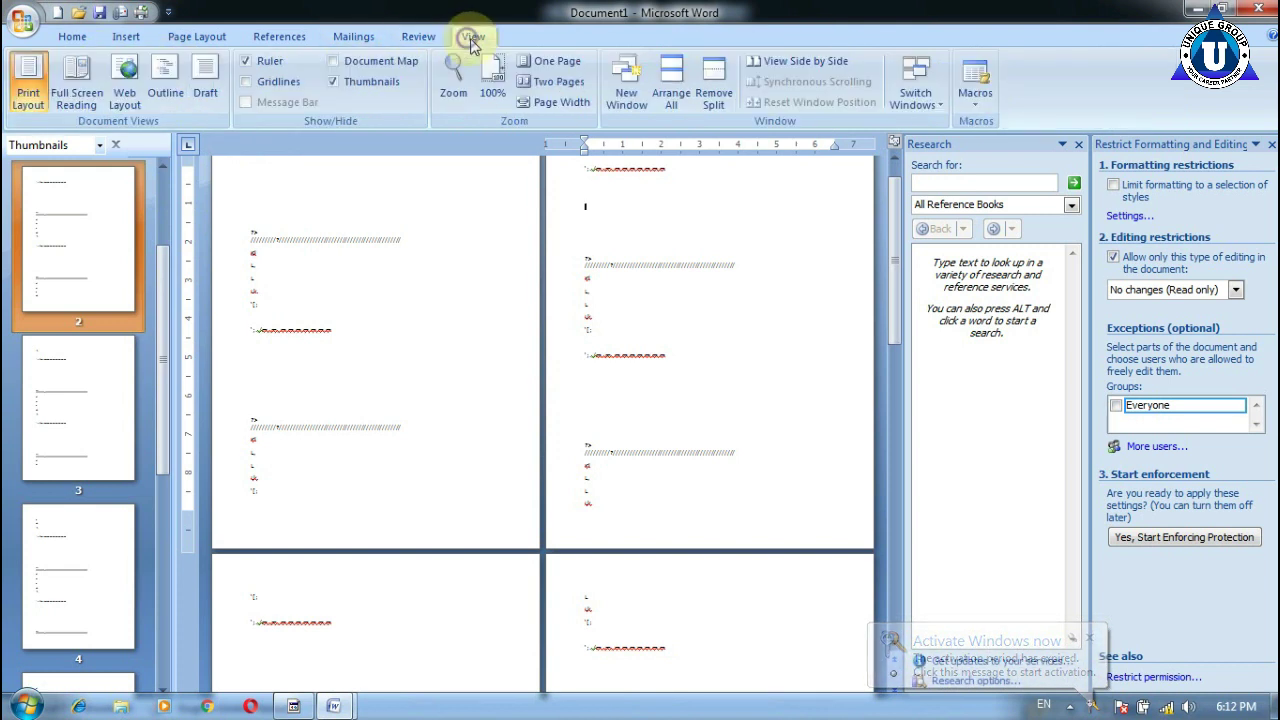
pyautogui.click(562, 102)
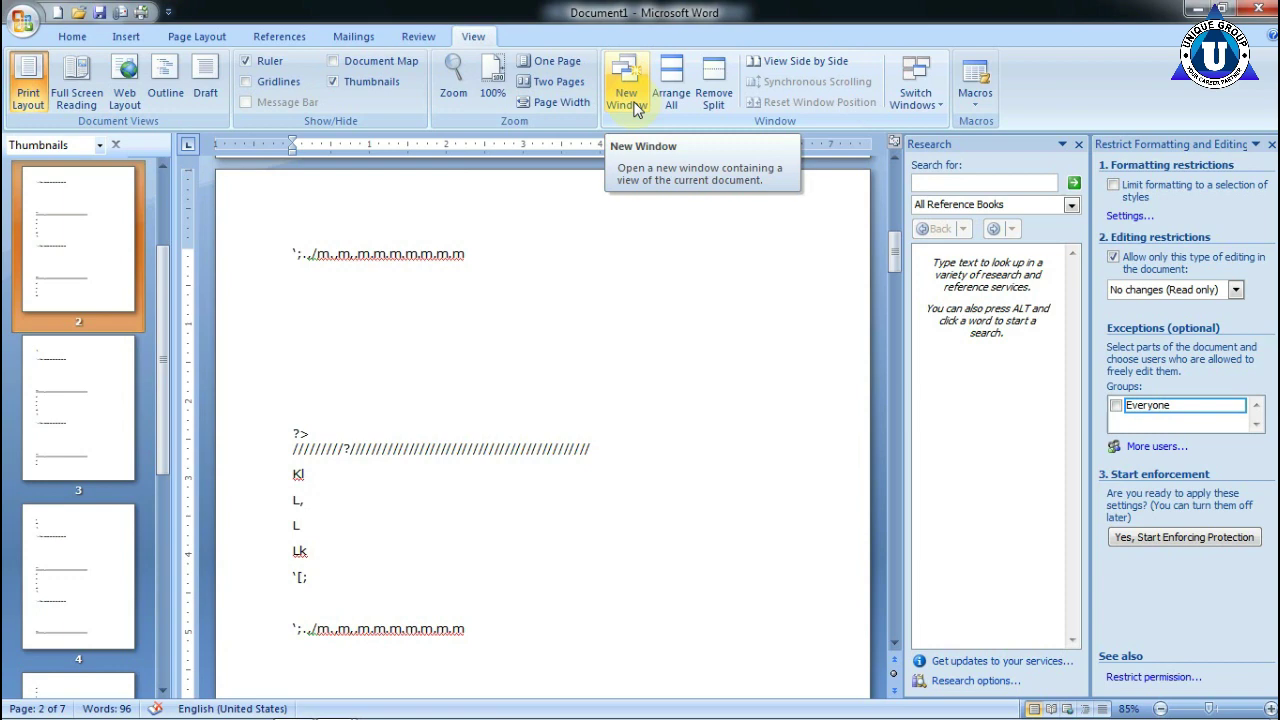
# Open a second window on Document1, tile all Word windows, then maximize Document1:1.
pyautogui.click(633, 106)
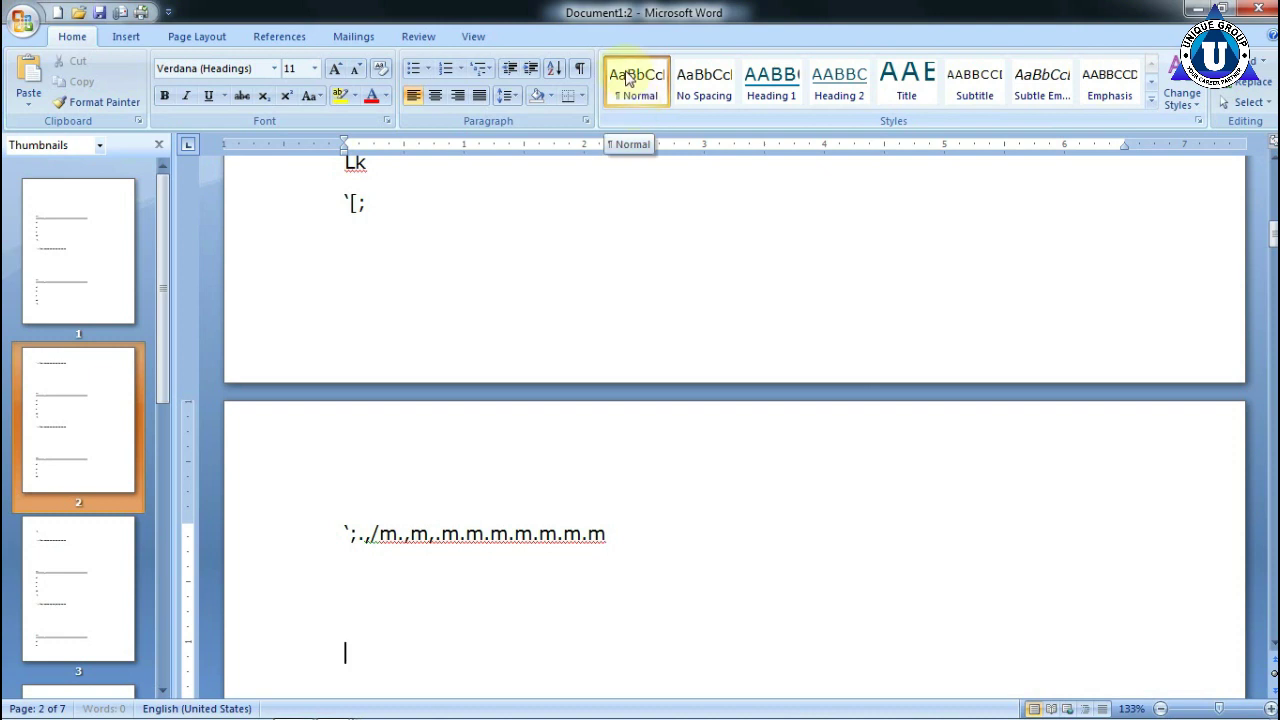
pyautogui.click(468, 33)
pyautogui.moveTo(332, 706)
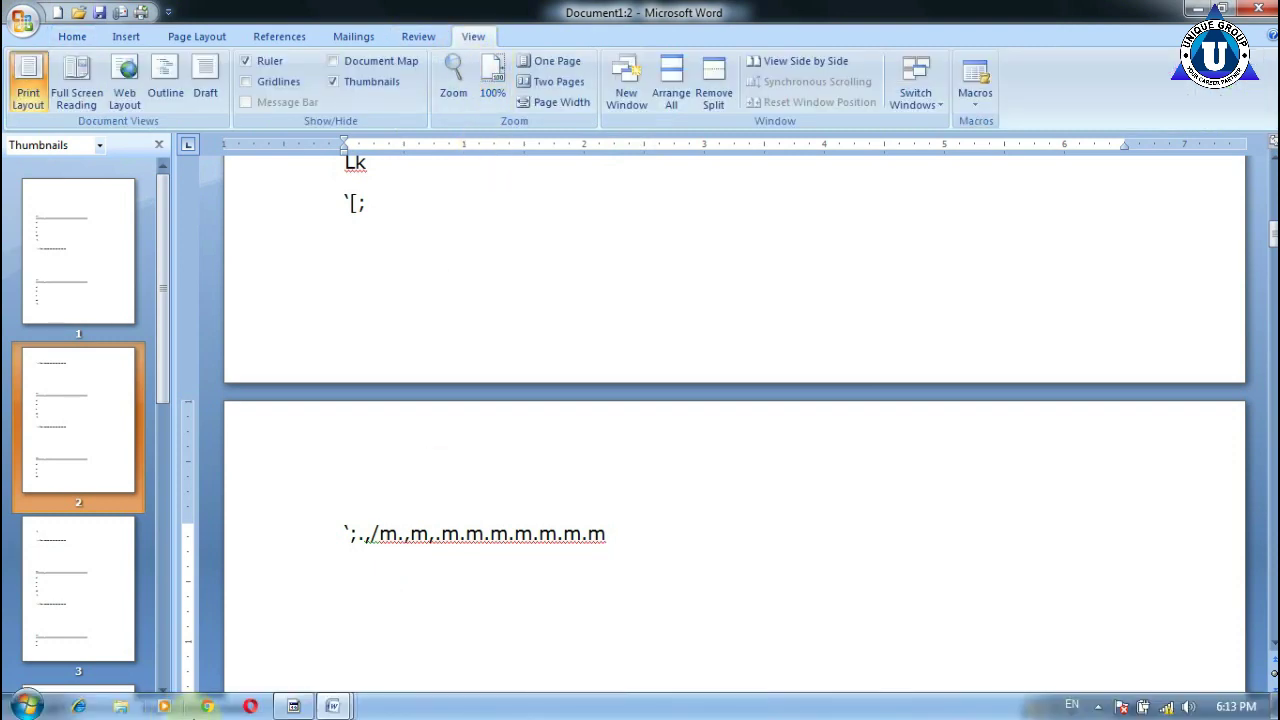
pyautogui.click(368, 622)
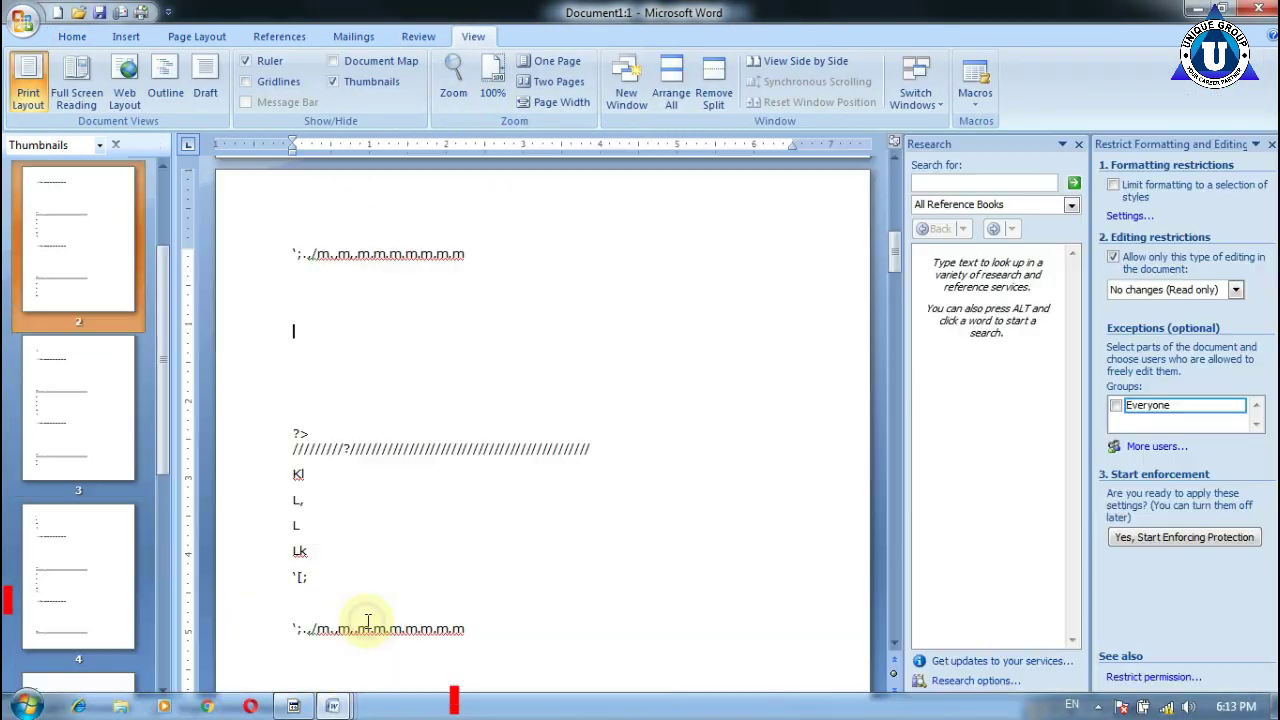
pyautogui.moveTo(332, 706)
pyautogui.click(468, 625)
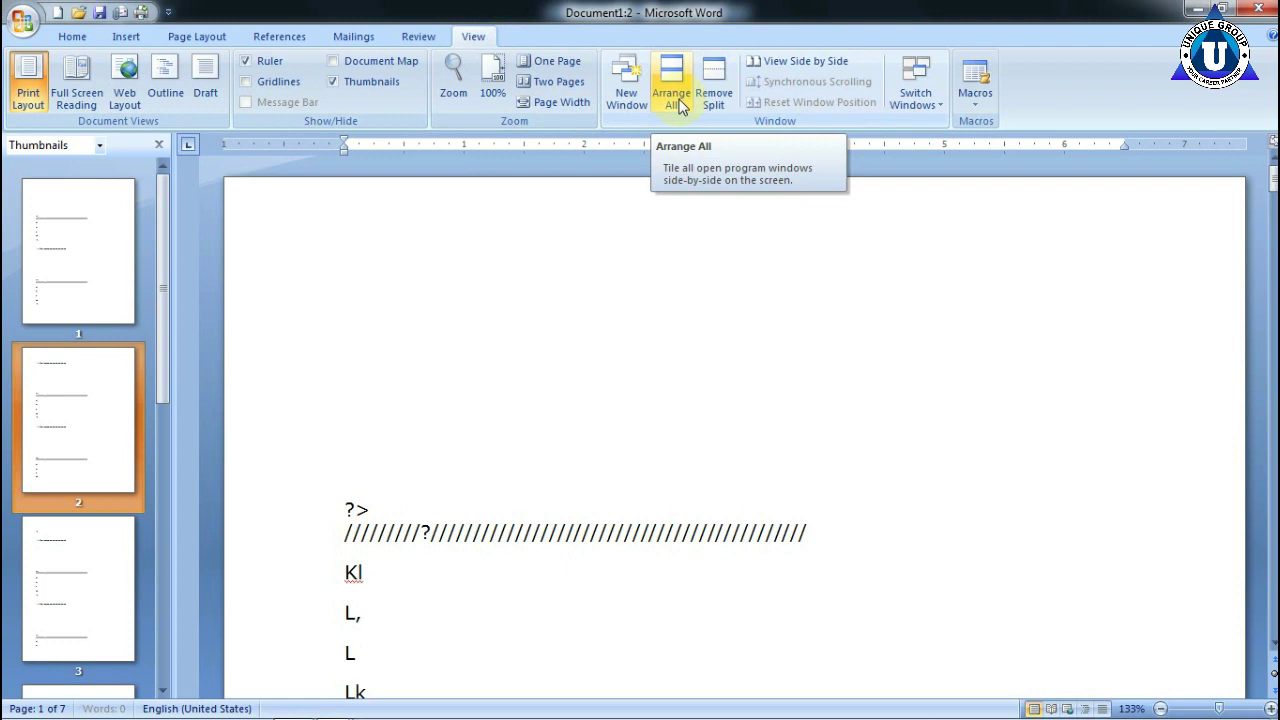
pyautogui.click(678, 107)
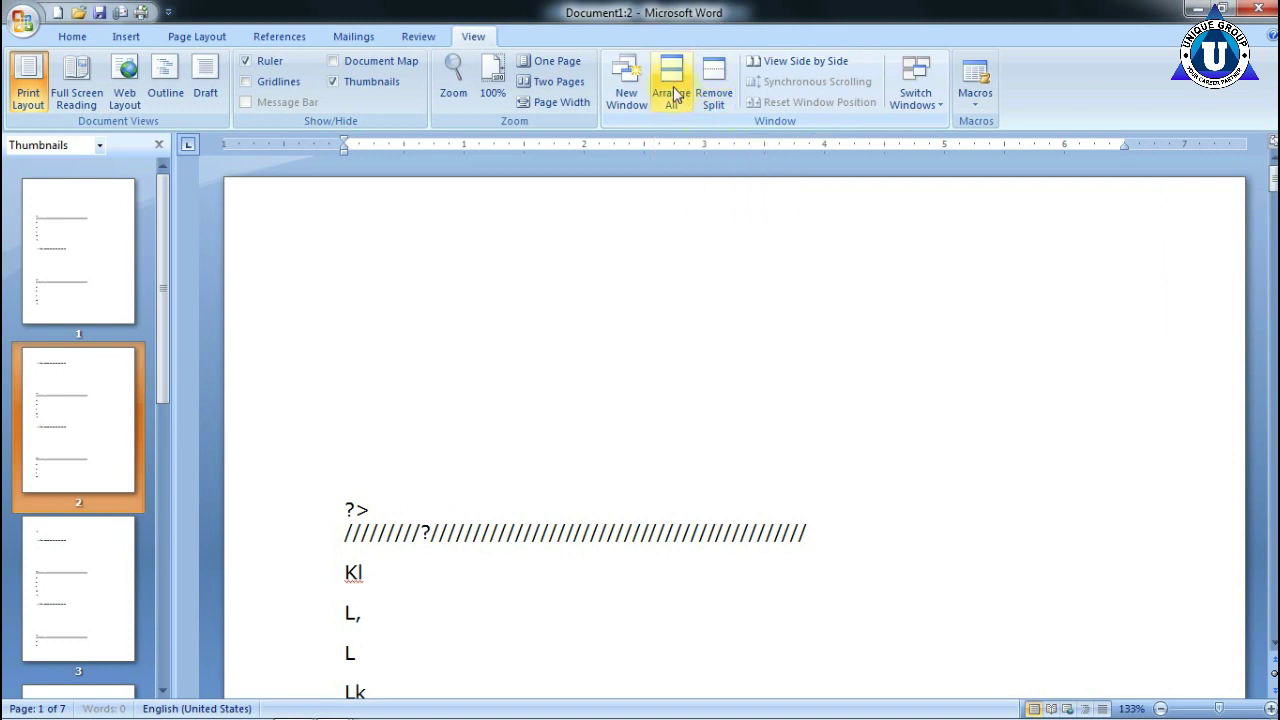
pyautogui.click(673, 93)
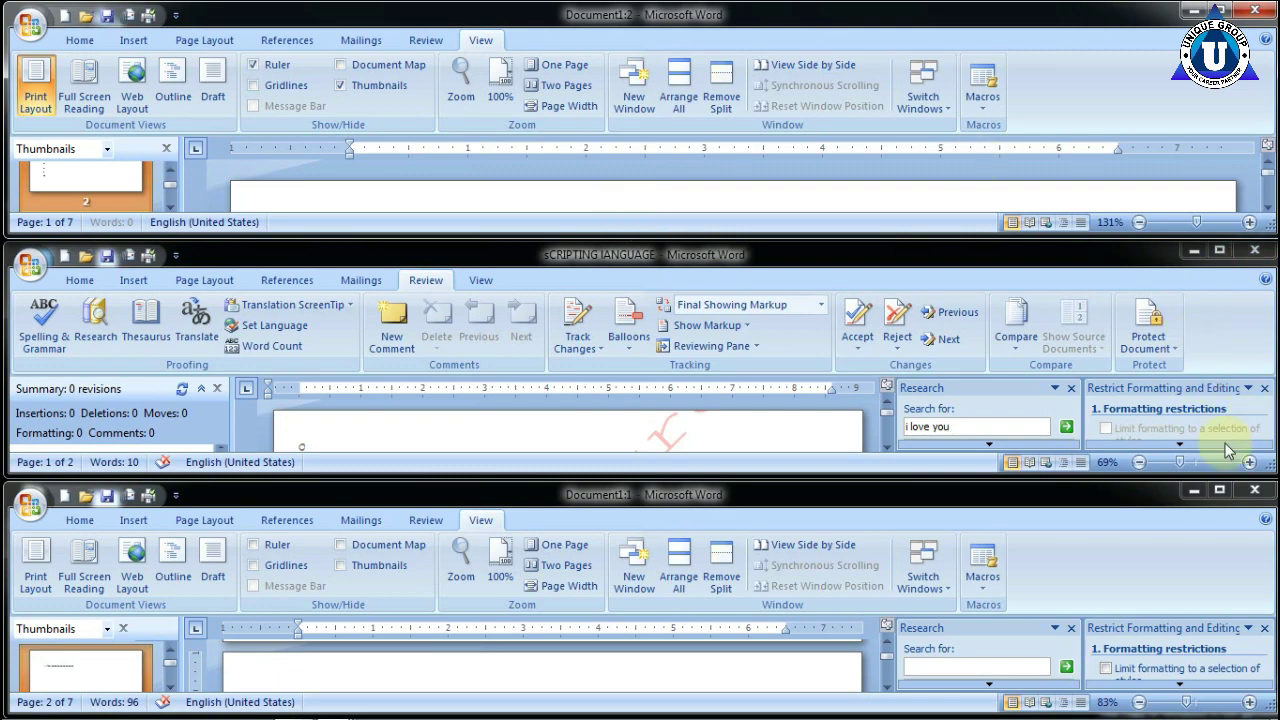
pyautogui.click(1219, 490)
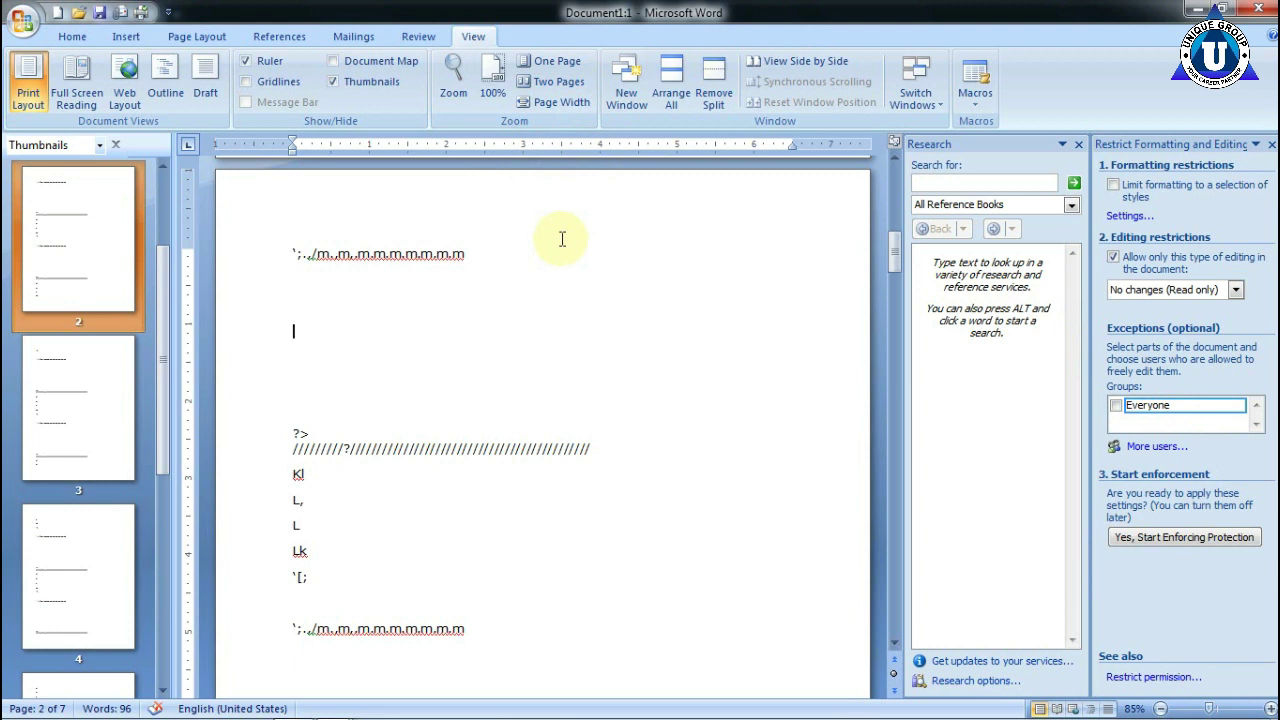
# Remove the existing split, then re-split the window into two panes just below the first line.
pyautogui.click(705, 90)
pyautogui.click(705, 90)
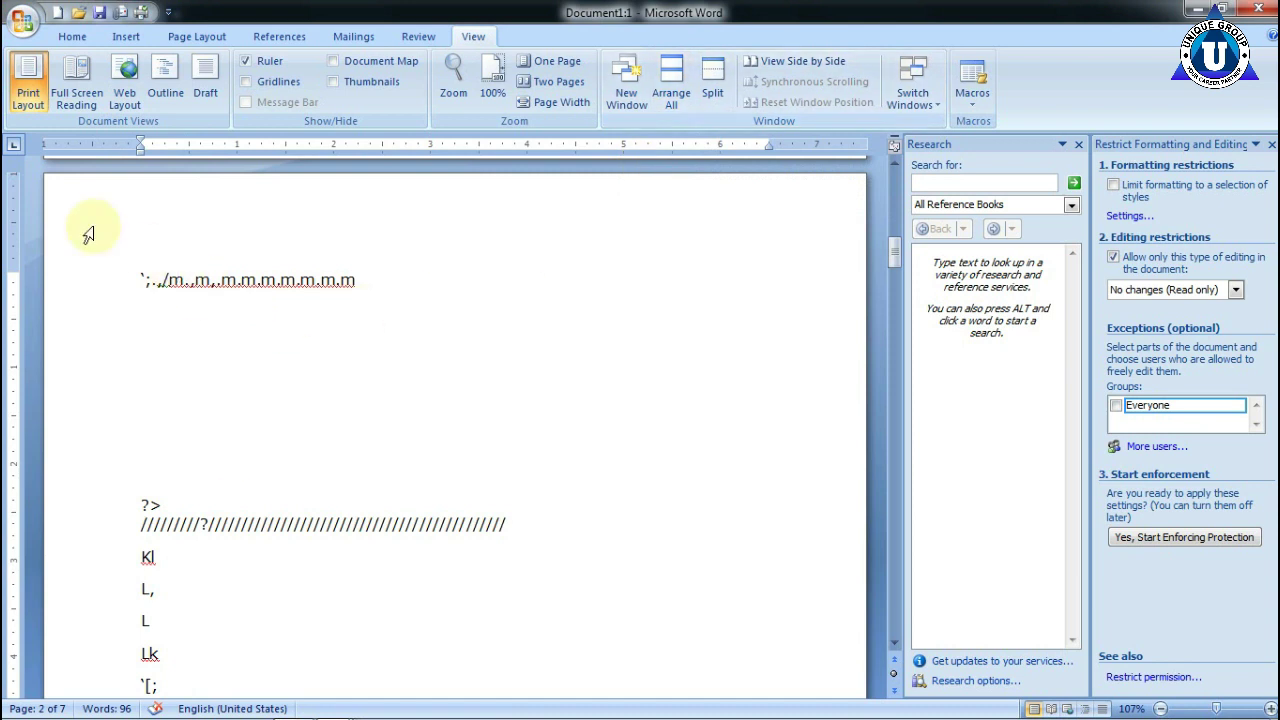
pyautogui.click(713, 88)
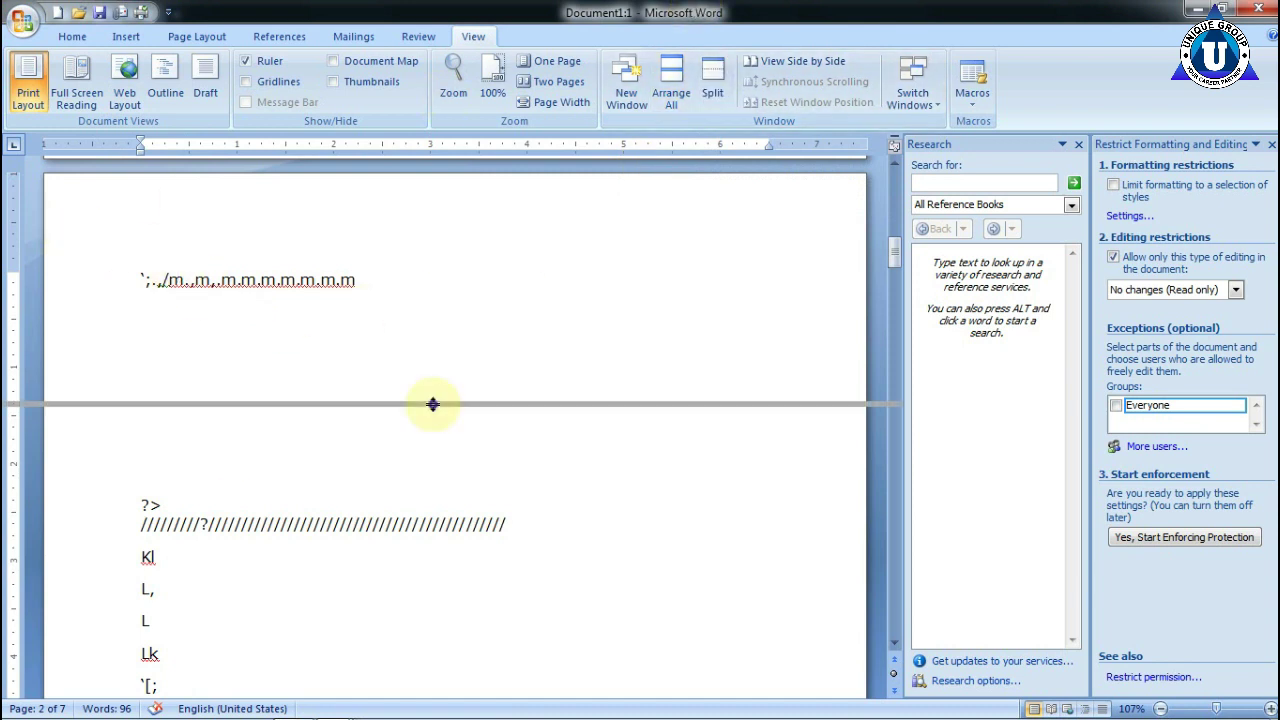
pyautogui.click(432, 404)
pyautogui.doubleClick(432, 404)
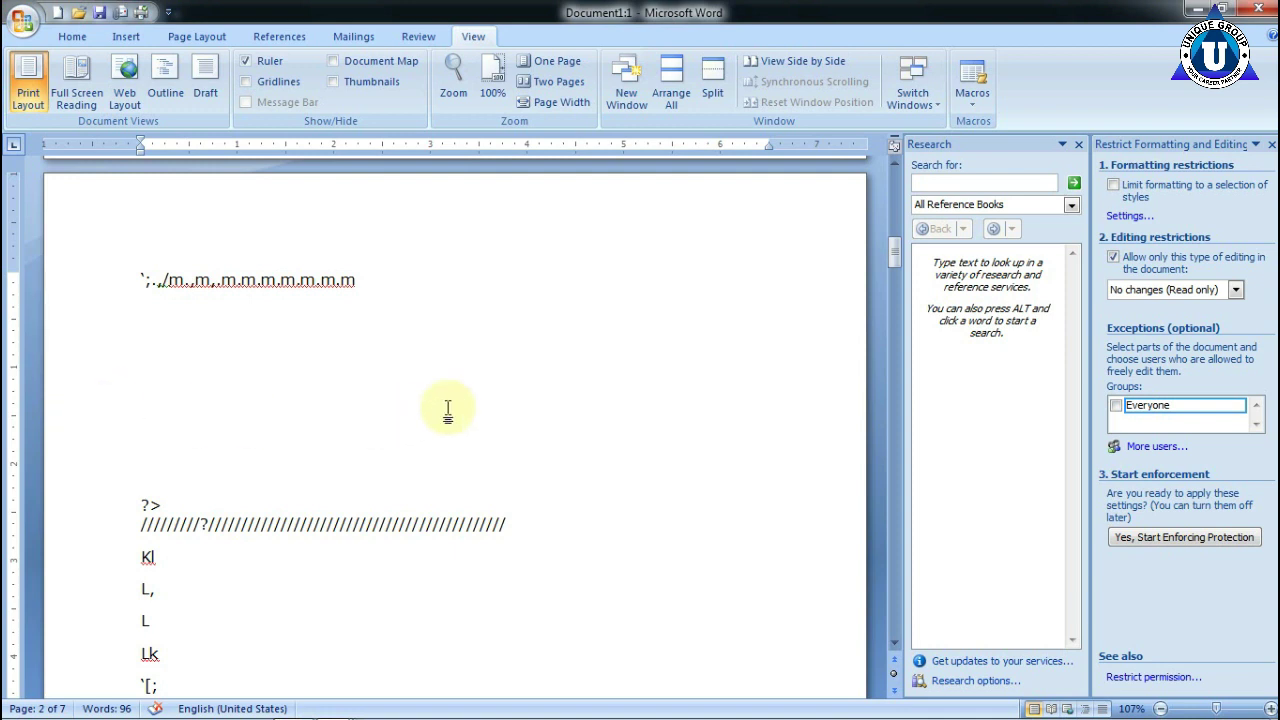
pyautogui.click(713, 88)
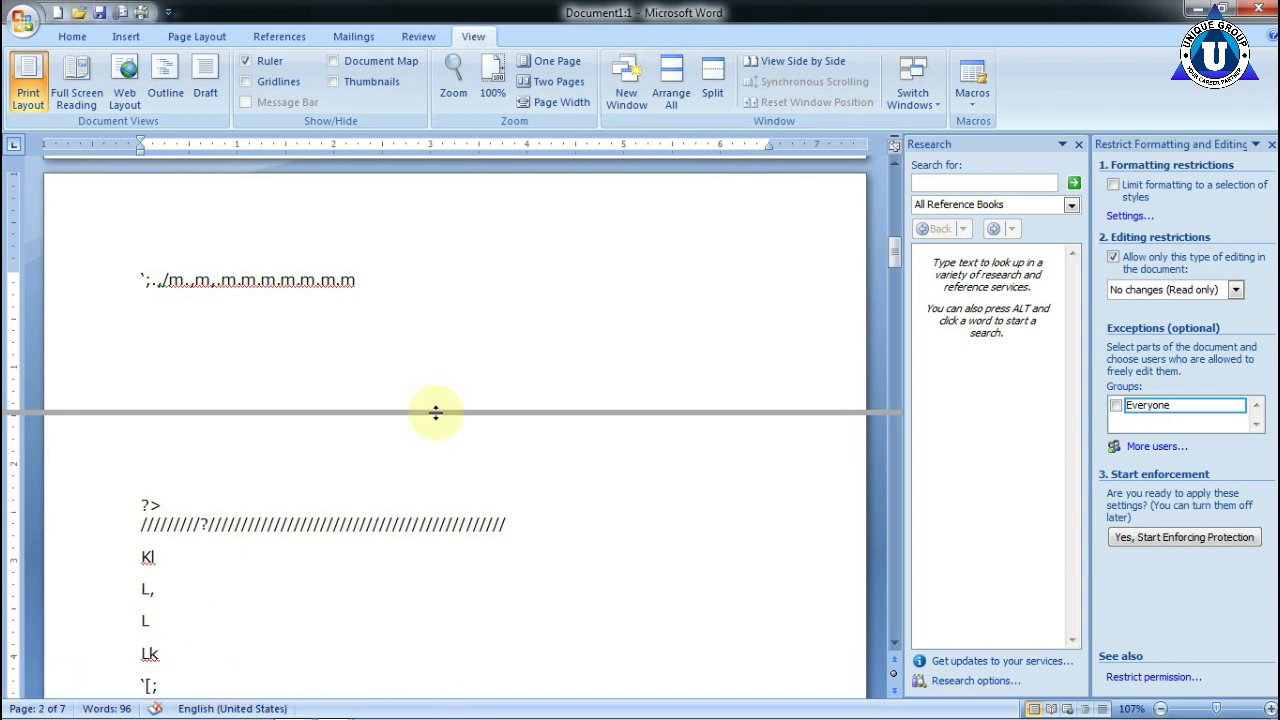
pyautogui.press('Escape')
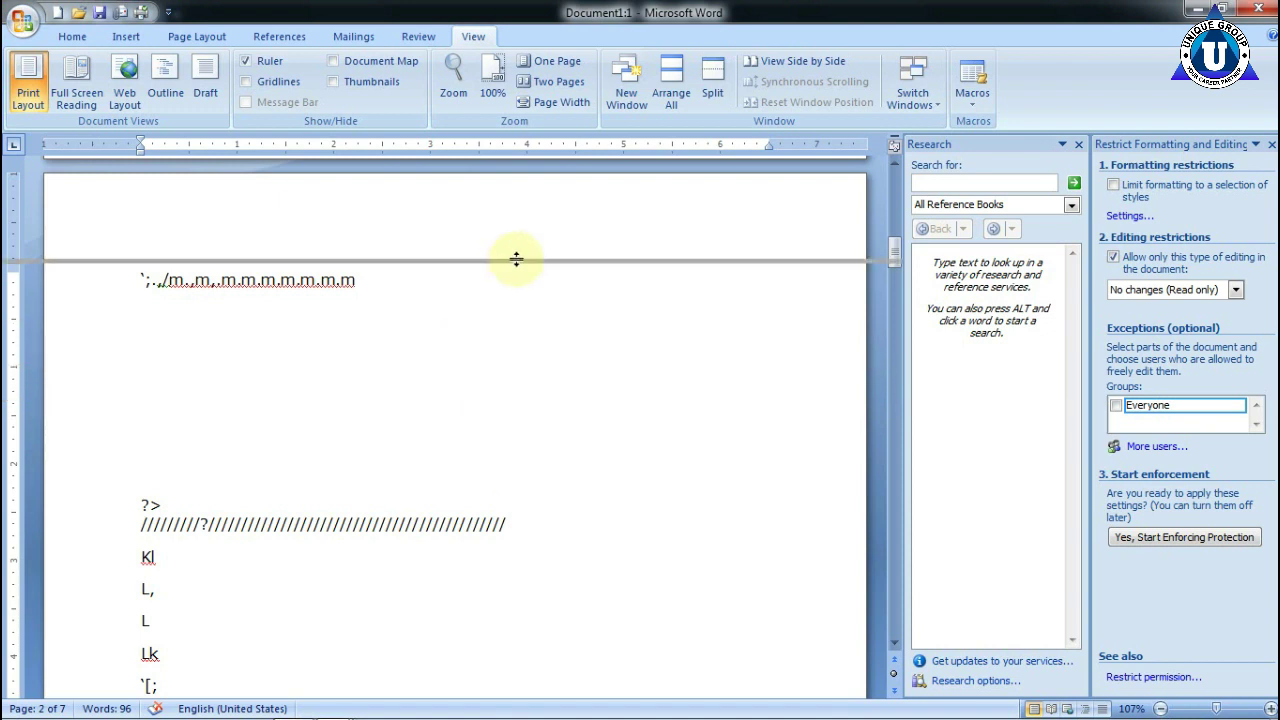
pyautogui.click(539, 414)
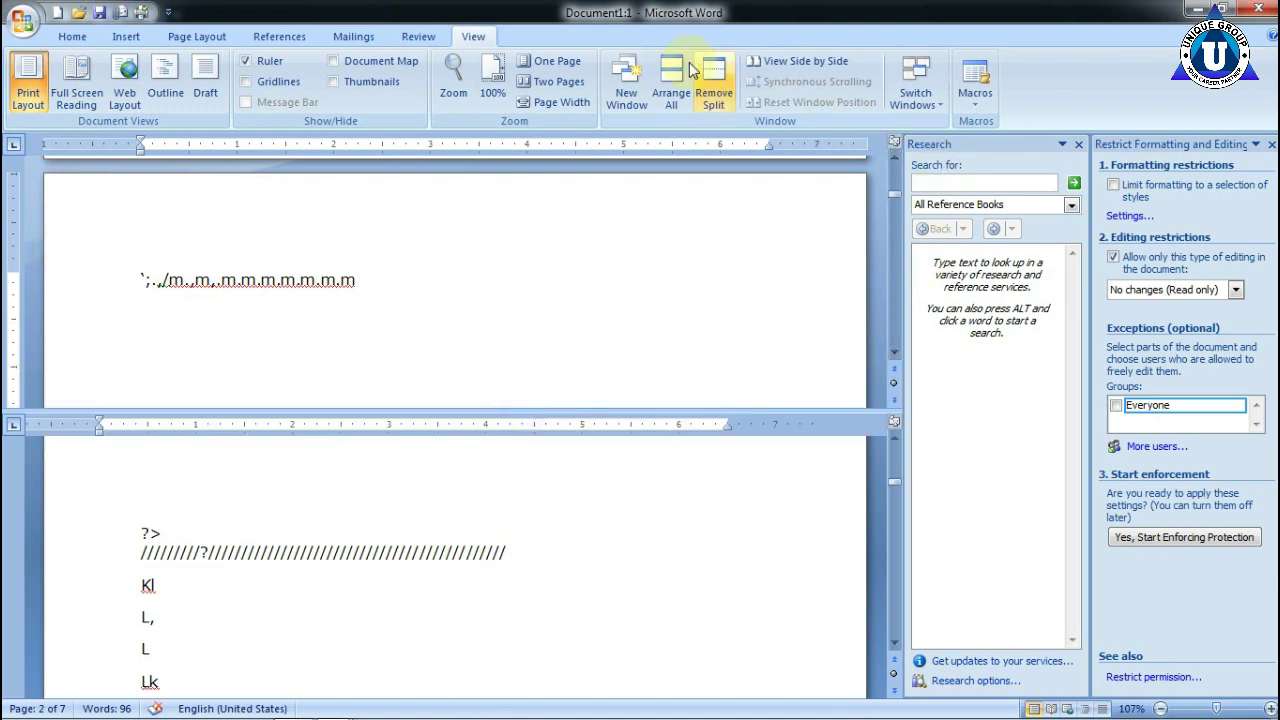
# Try View Side by Side, cancel it, and bring up the Switch Windows list.
pyautogui.click(779, 65)
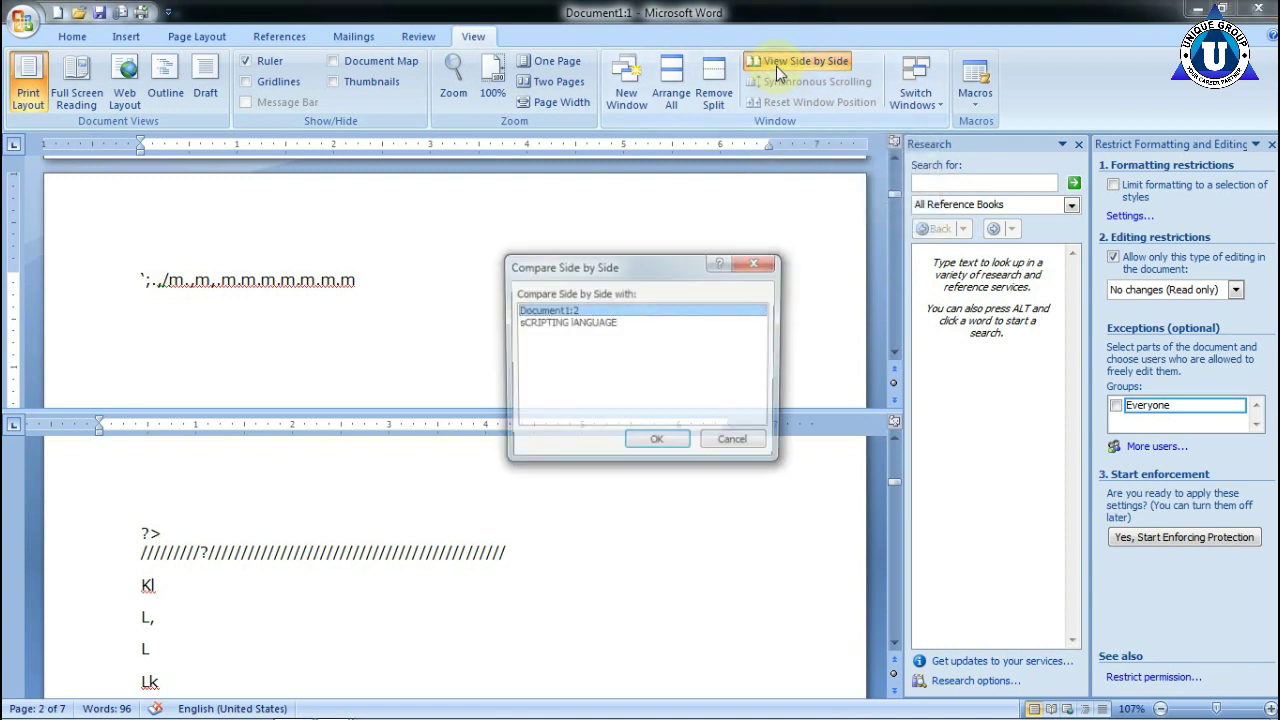
pyautogui.click(757, 262)
pyautogui.click(912, 88)
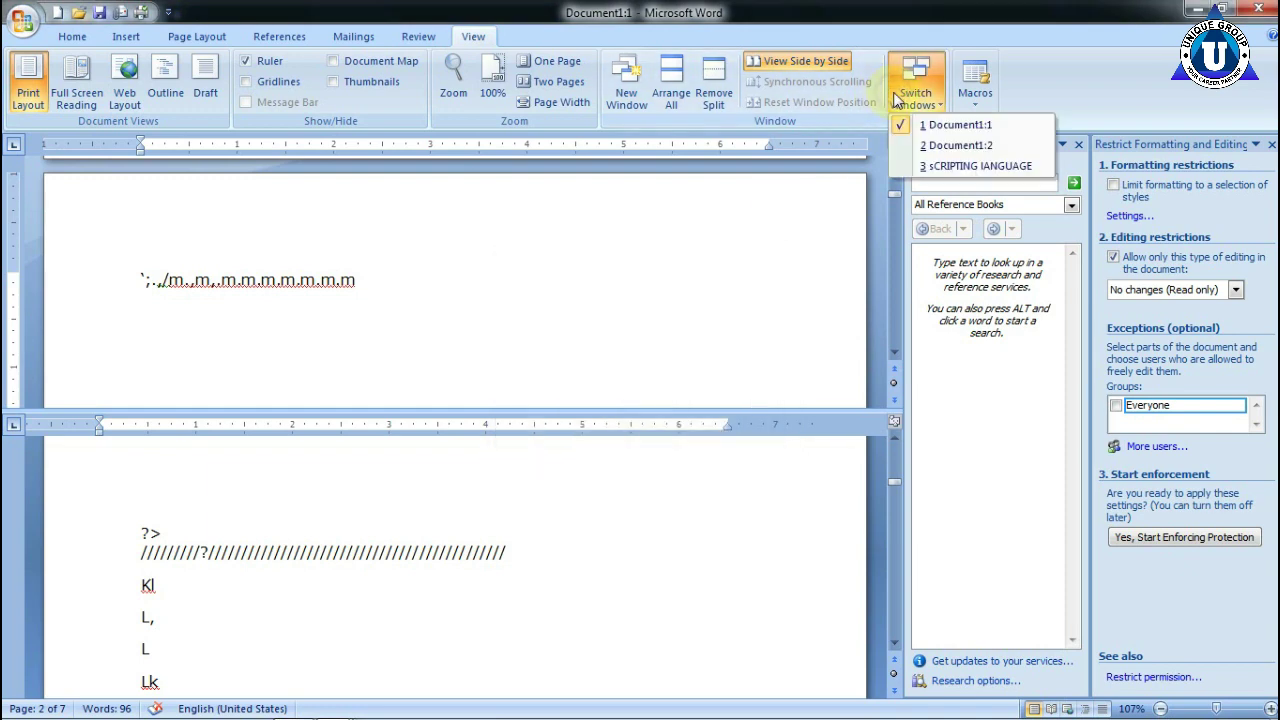
# Switch to sCRIPTING lANGUAGE and Document1:2, return to Document1:1, and open the Macros menu.
pyautogui.click(938, 166)
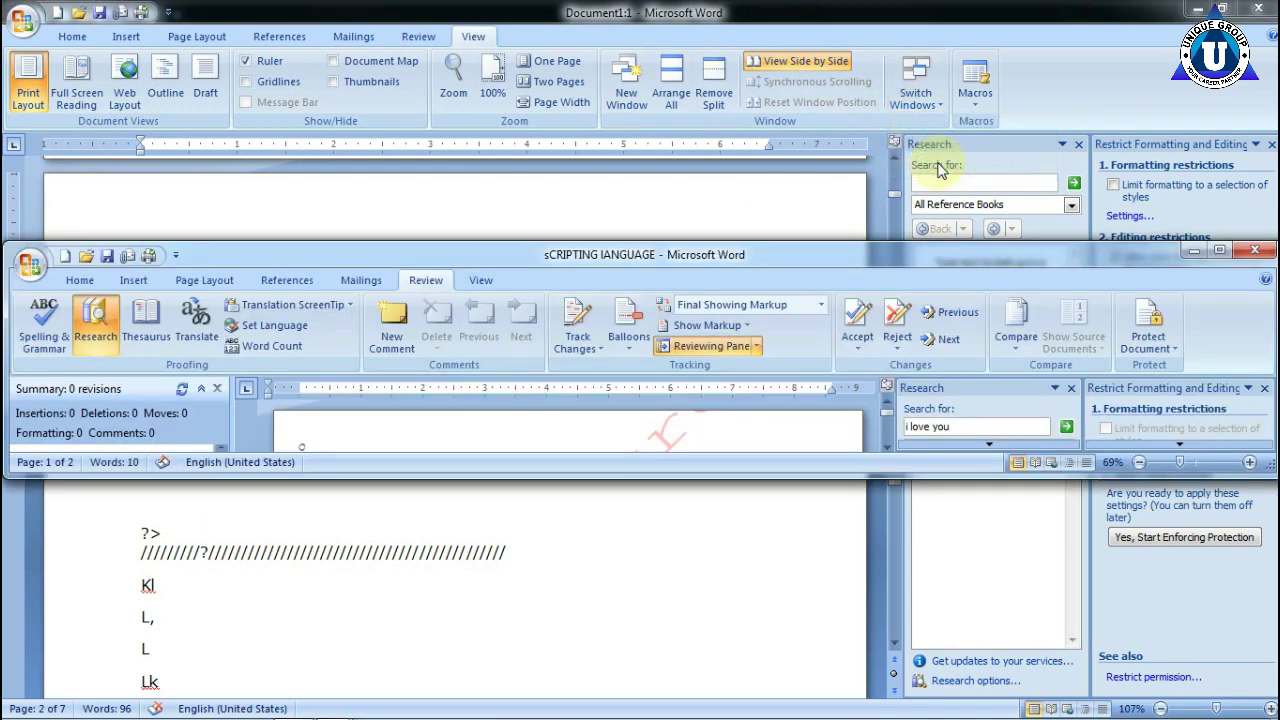
pyautogui.click(925, 103)
pyautogui.click(915, 90)
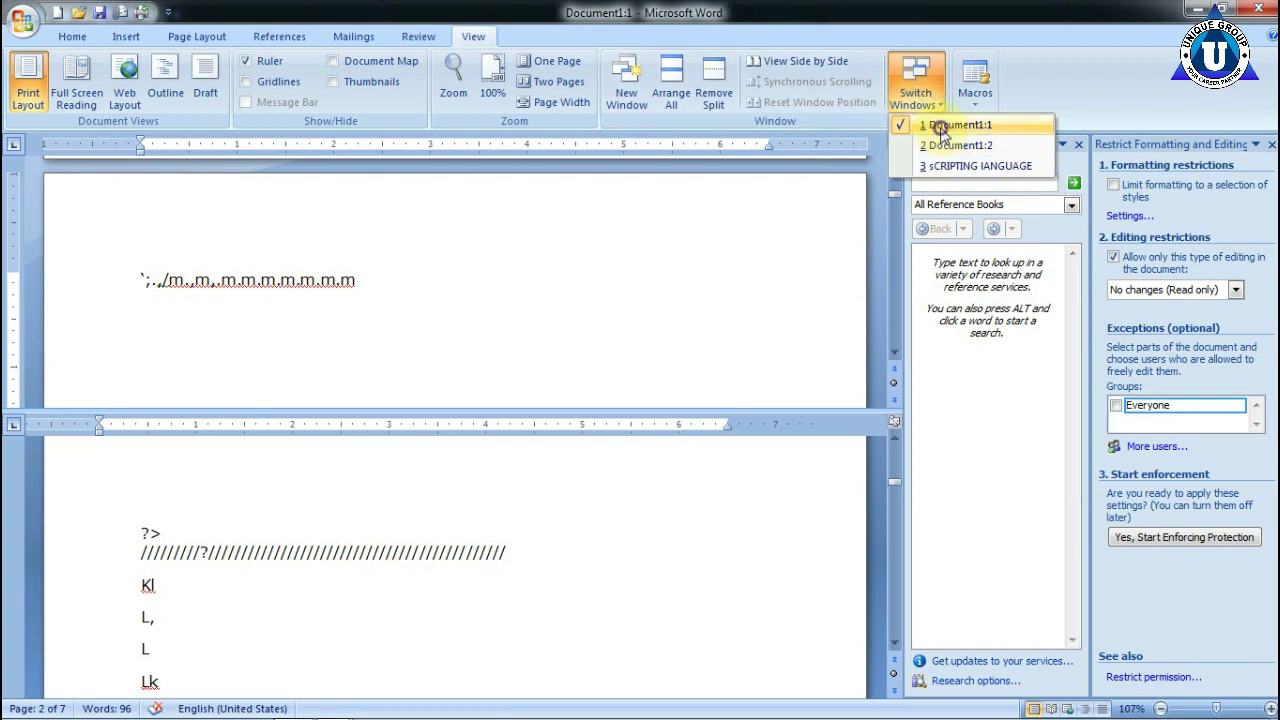
pyautogui.click(938, 128)
pyautogui.click(915, 90)
pyautogui.click(940, 141)
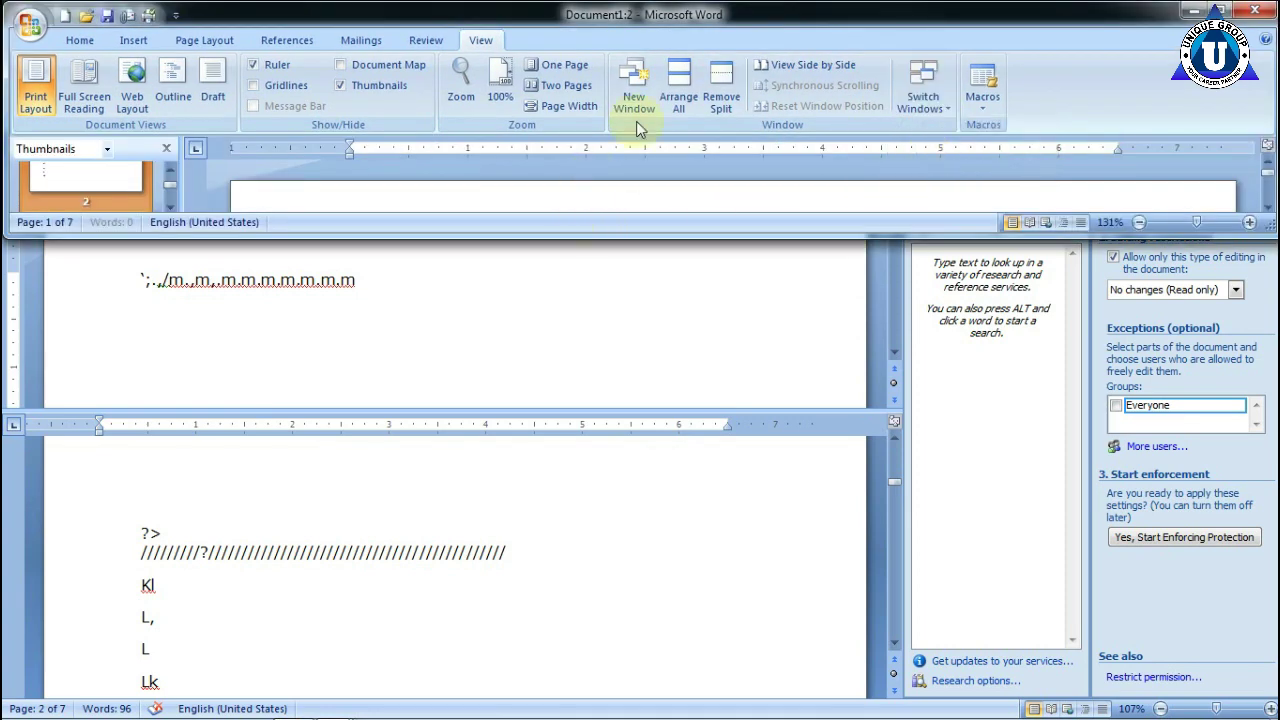
pyautogui.click(1190, 10)
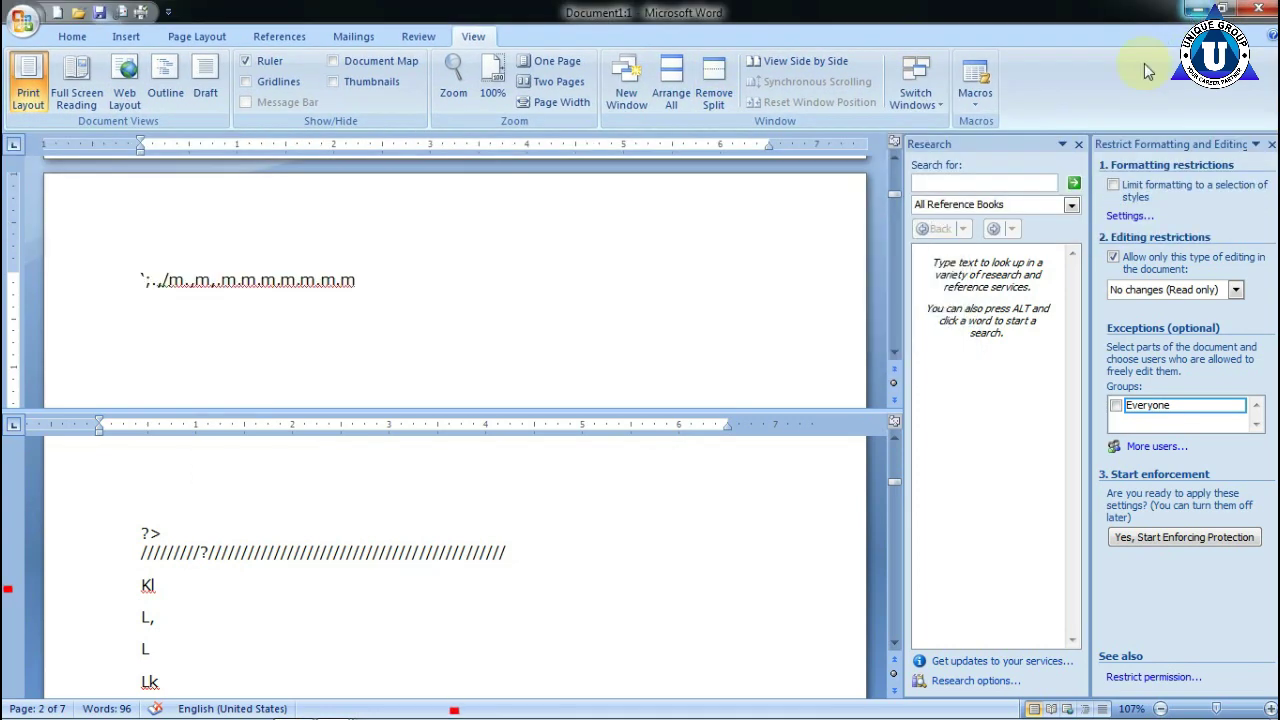
pyautogui.click(971, 107)
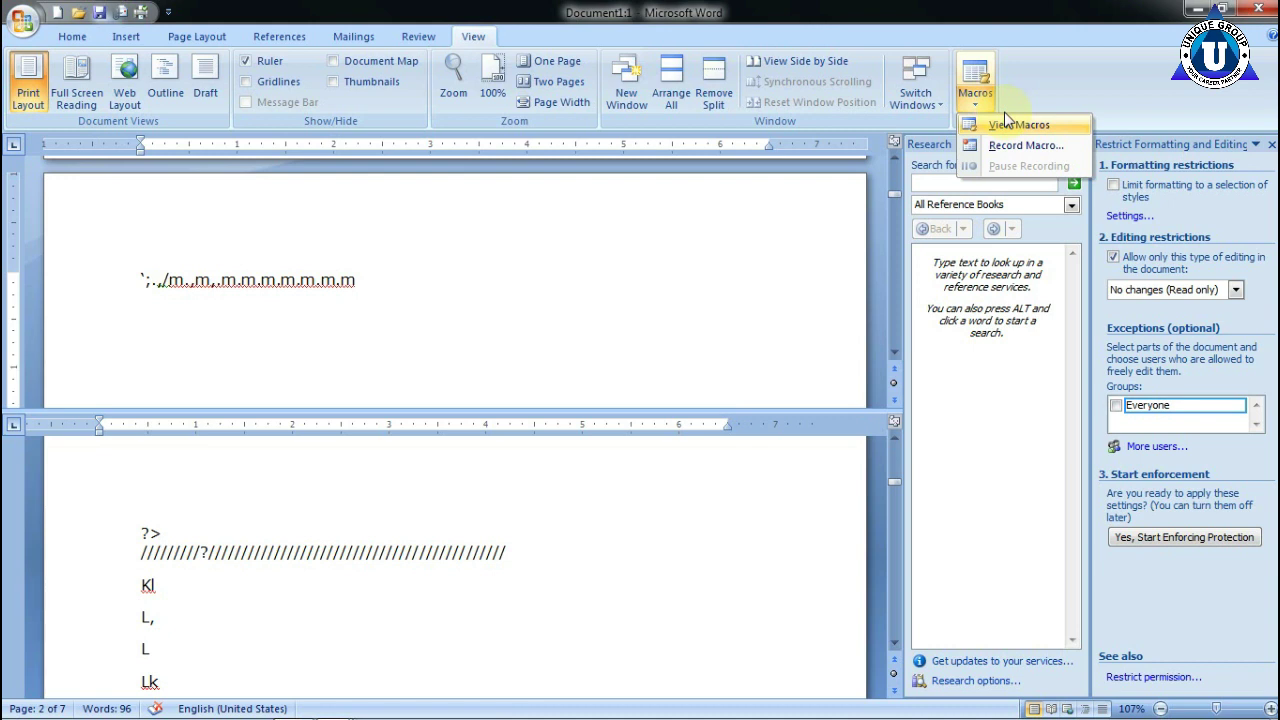
pyautogui.click(1010, 122)
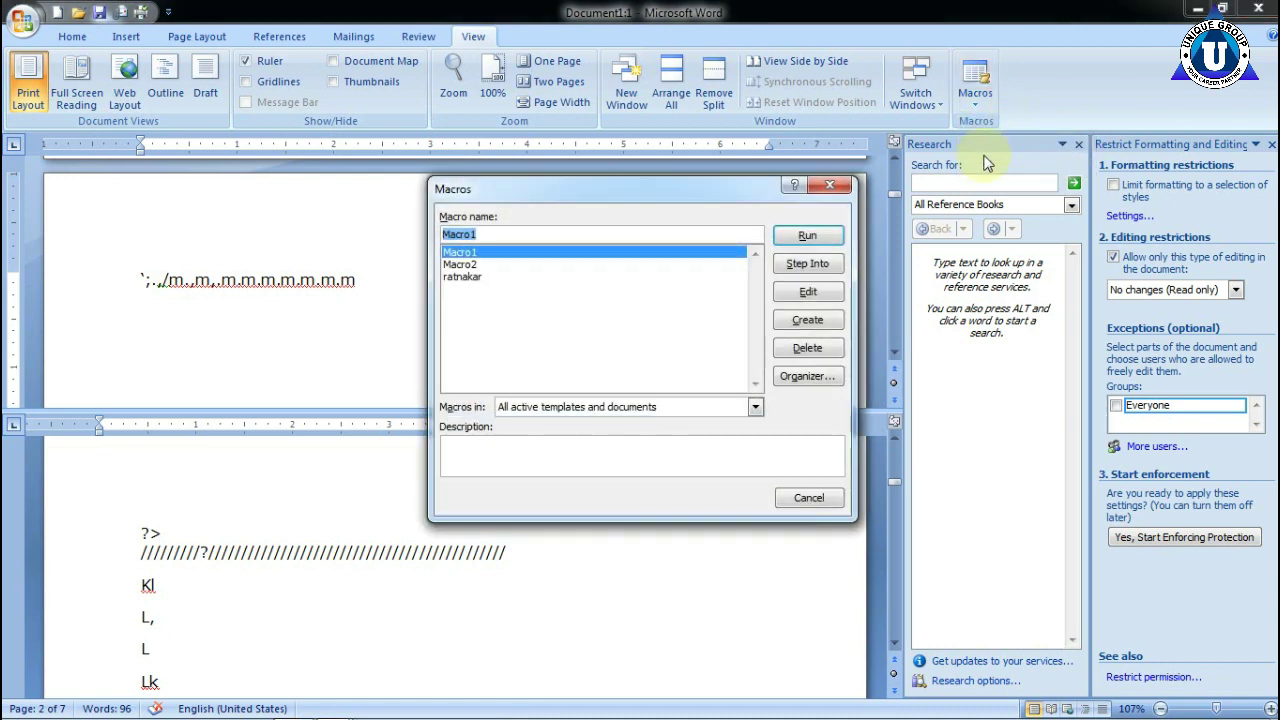
pyautogui.click(818, 291)
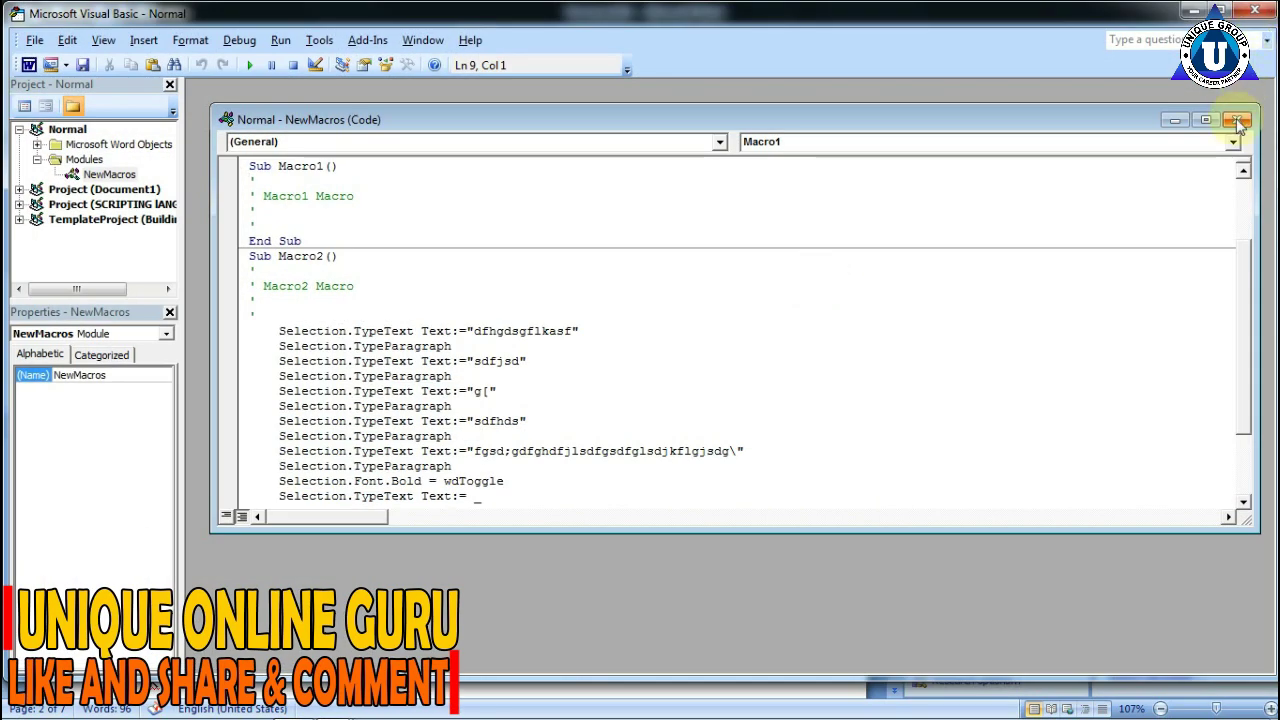
pyautogui.click(1238, 120)
pyautogui.click(1255, 10)
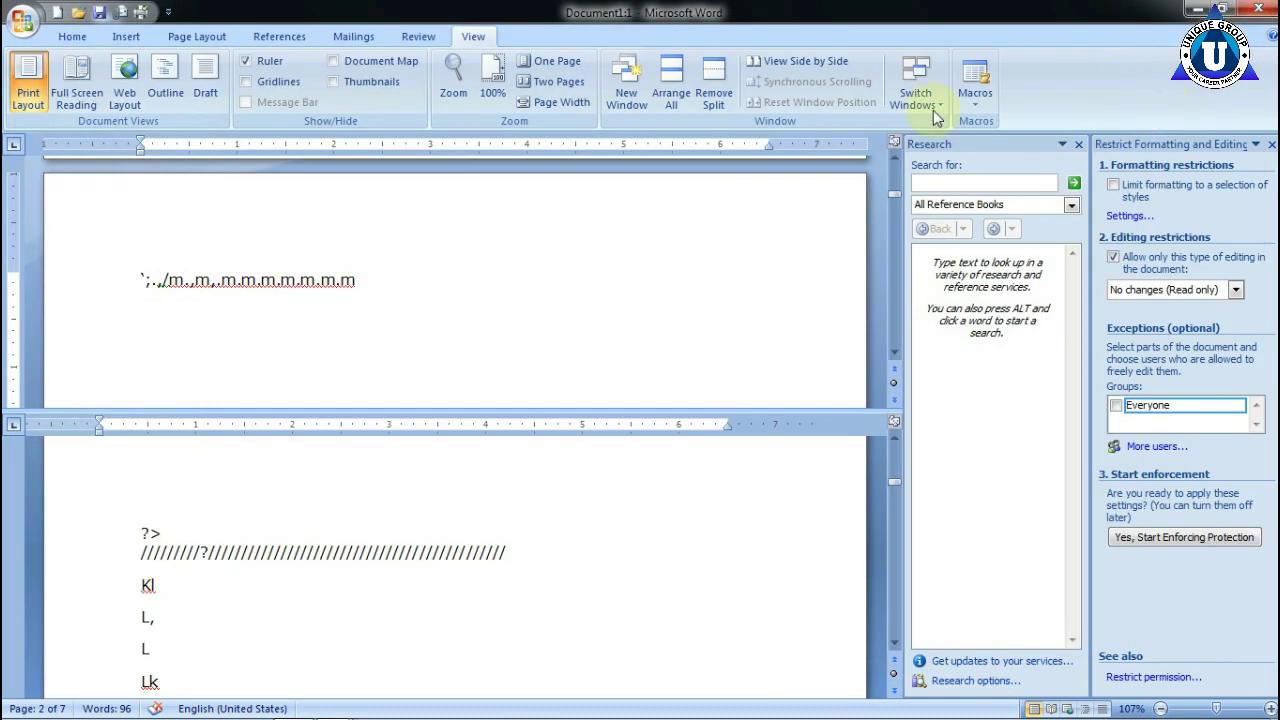
pyautogui.click(975, 78)
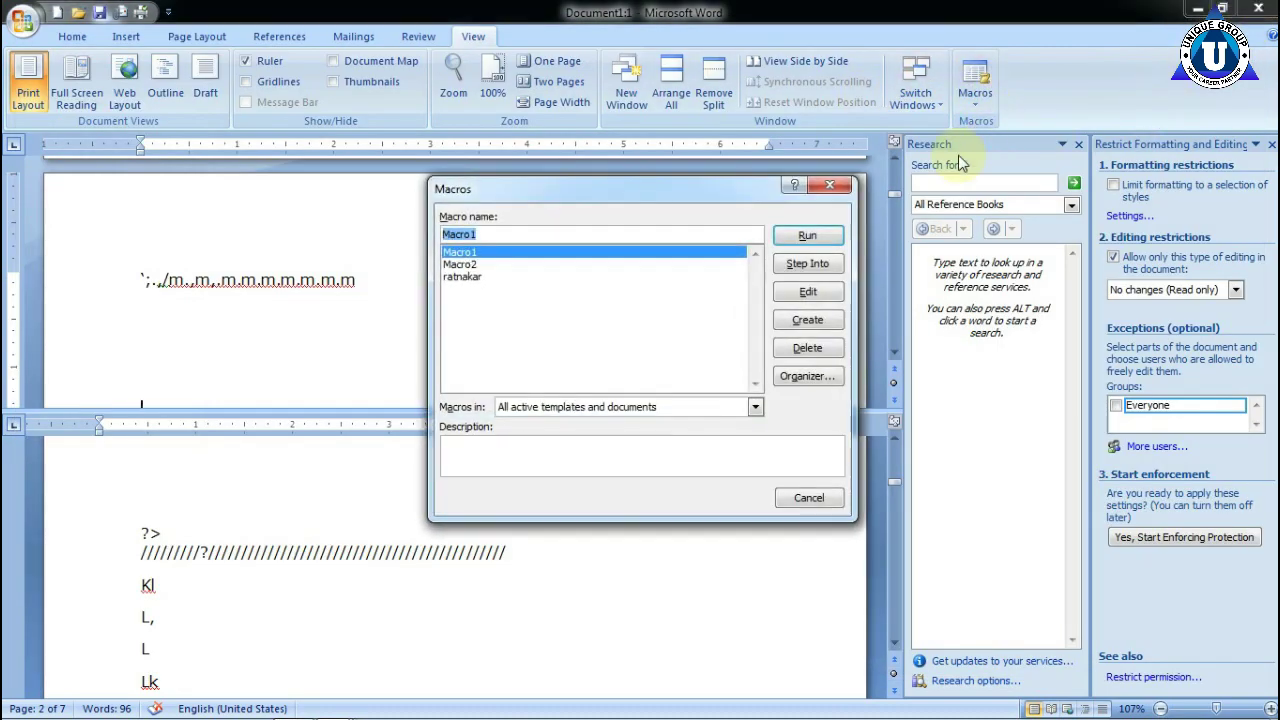
pyautogui.click(834, 192)
pyautogui.click(975, 98)
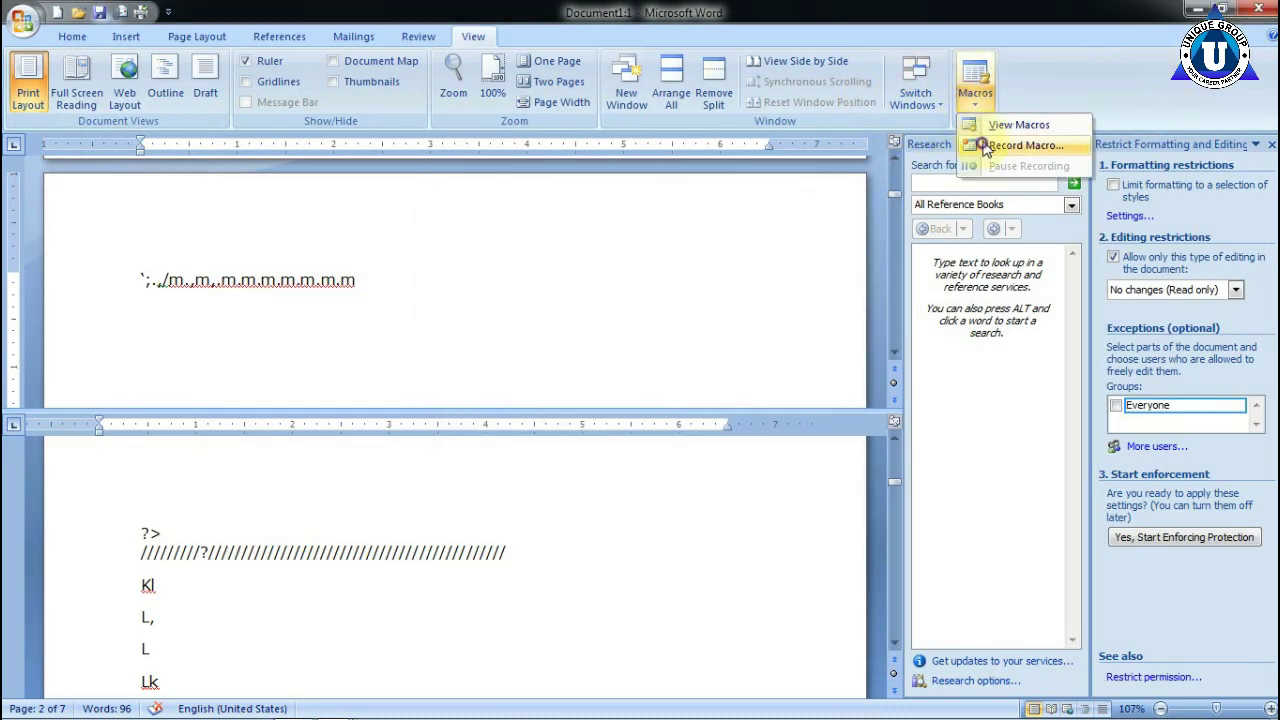
pyautogui.click(1020, 145)
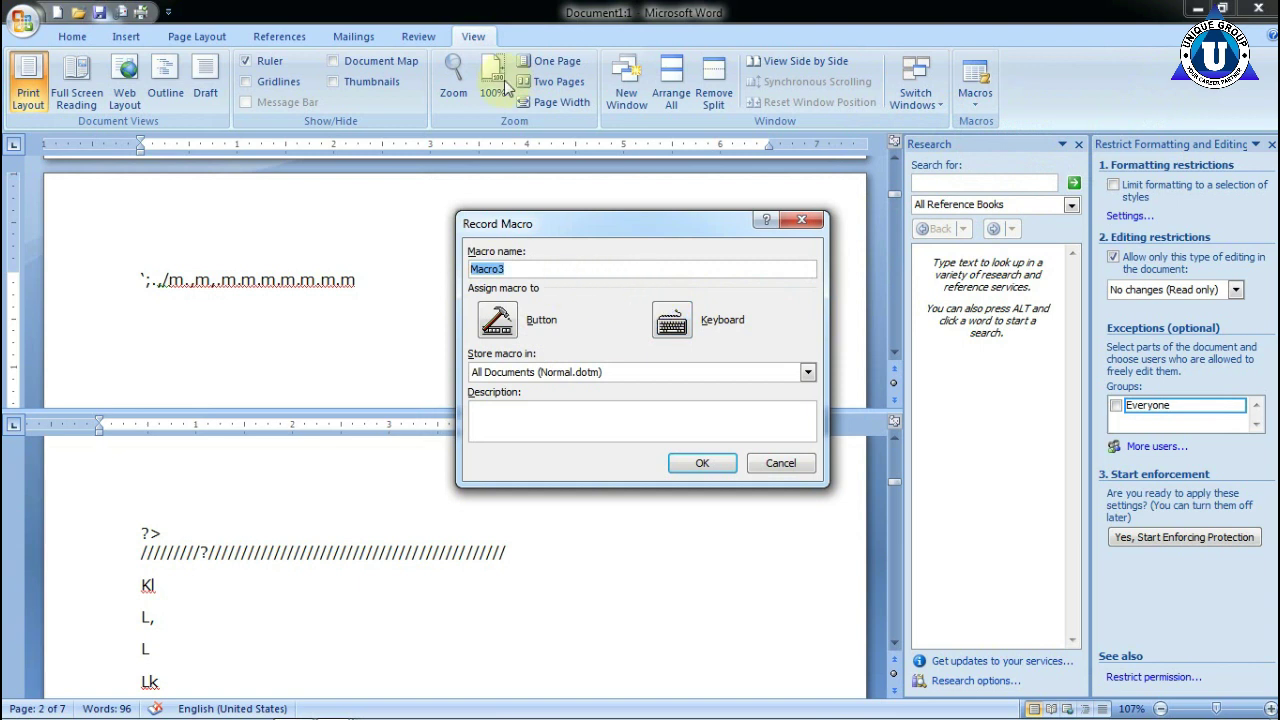
pyautogui.click(673, 325)
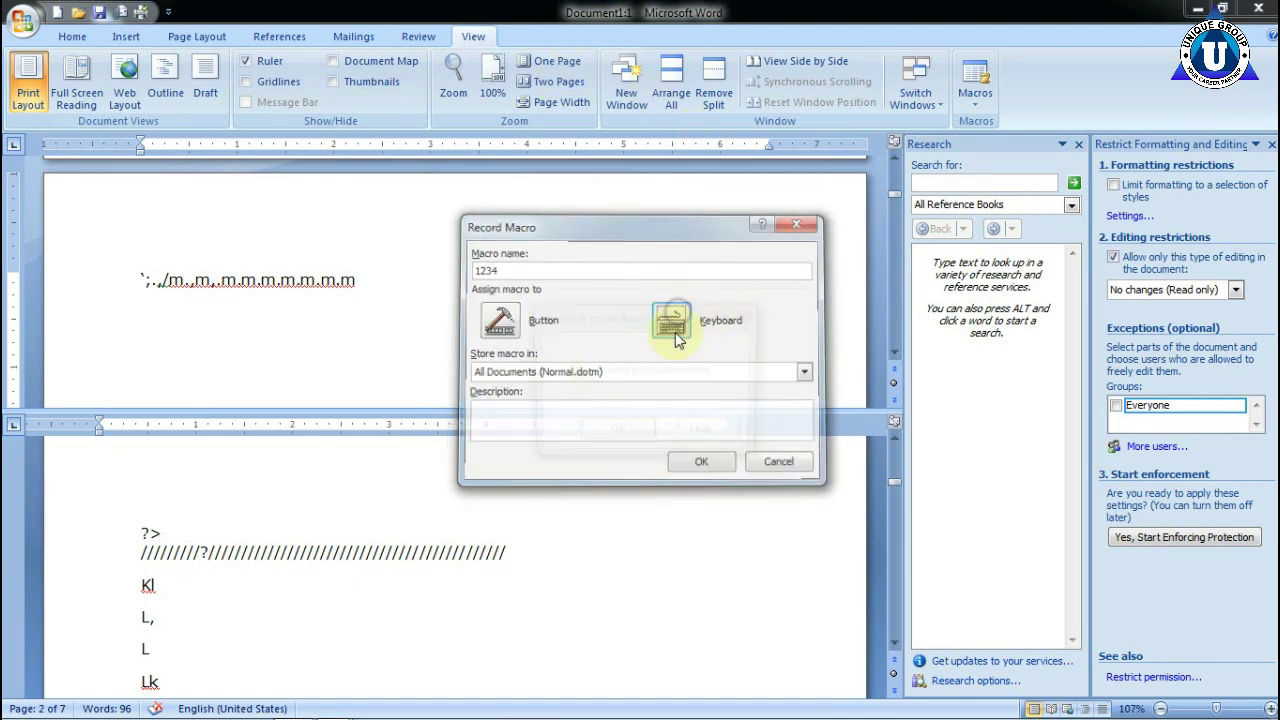
pyautogui.click(622, 432)
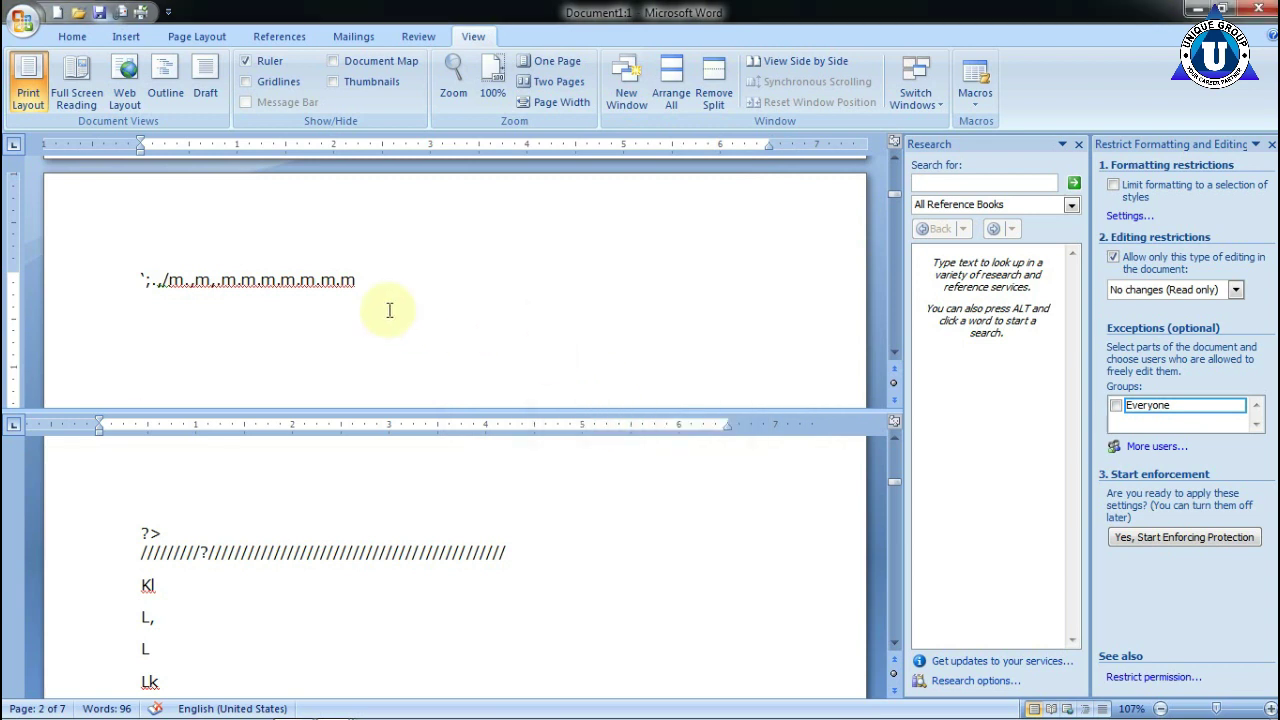
# Start recording Macro3 without a shortcut, then check that the macro list includes Macro3.
pyautogui.click(974, 98)
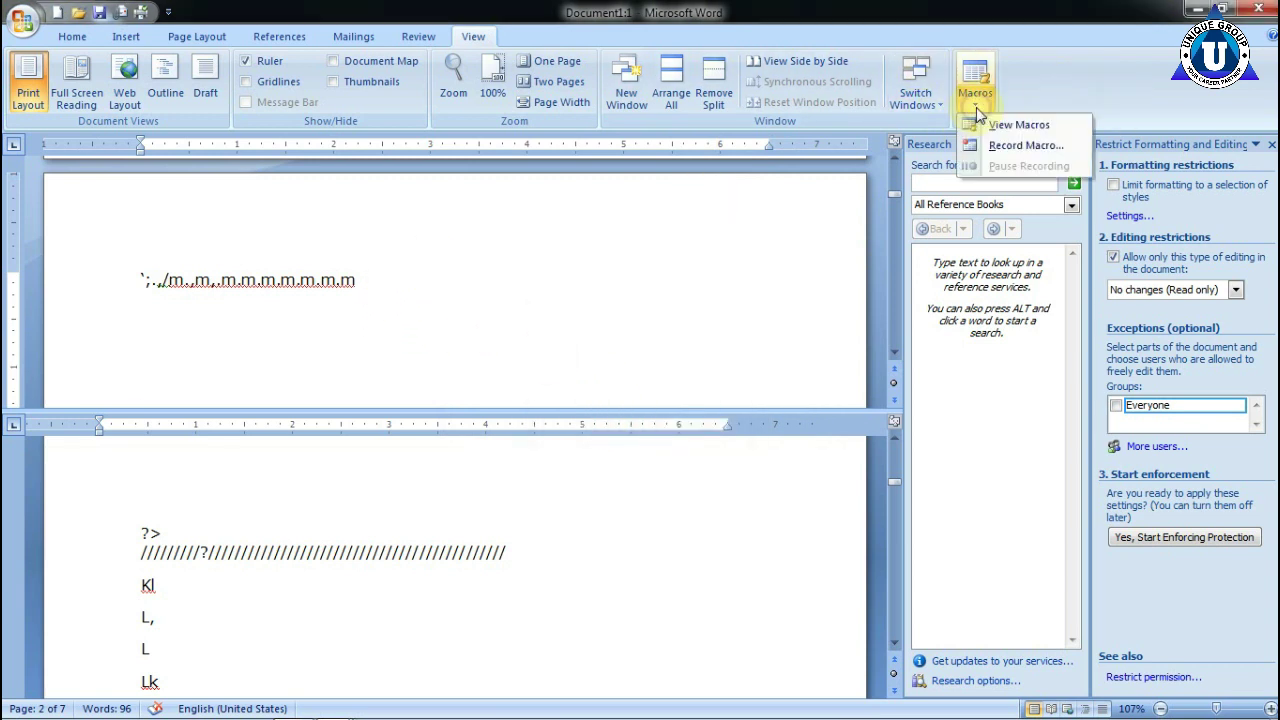
pyautogui.click(1012, 147)
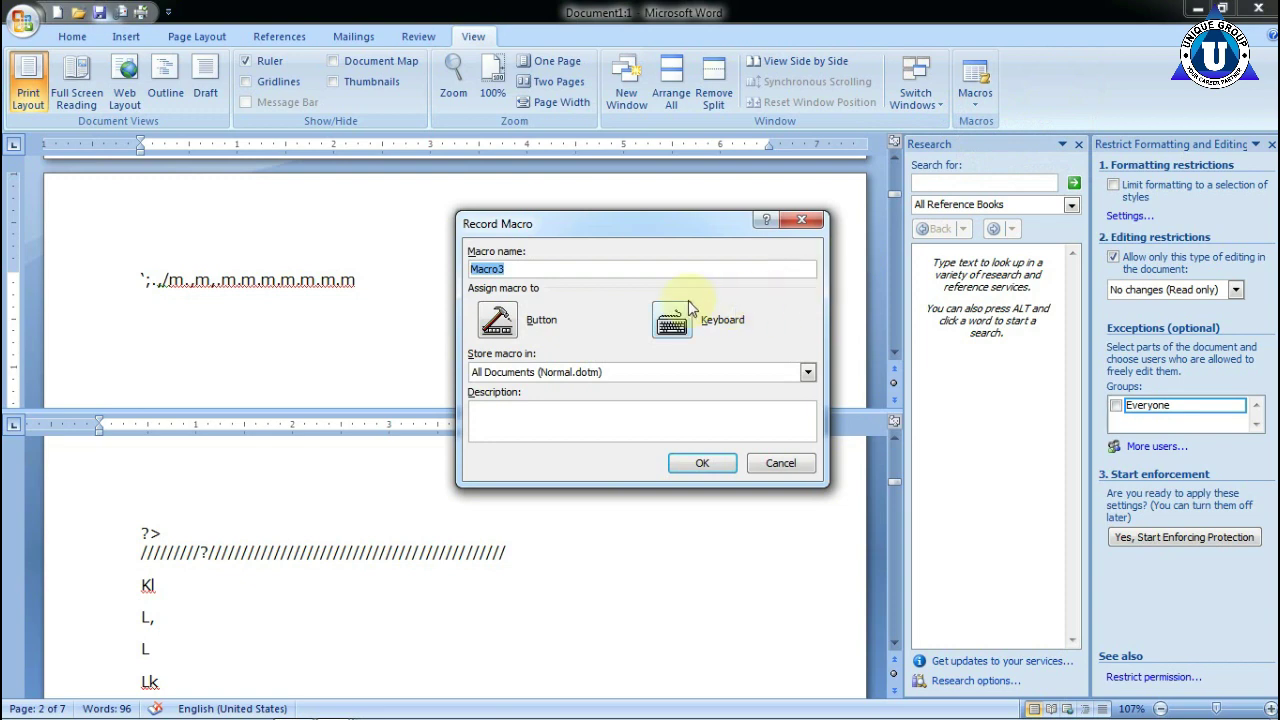
pyautogui.click(687, 312)
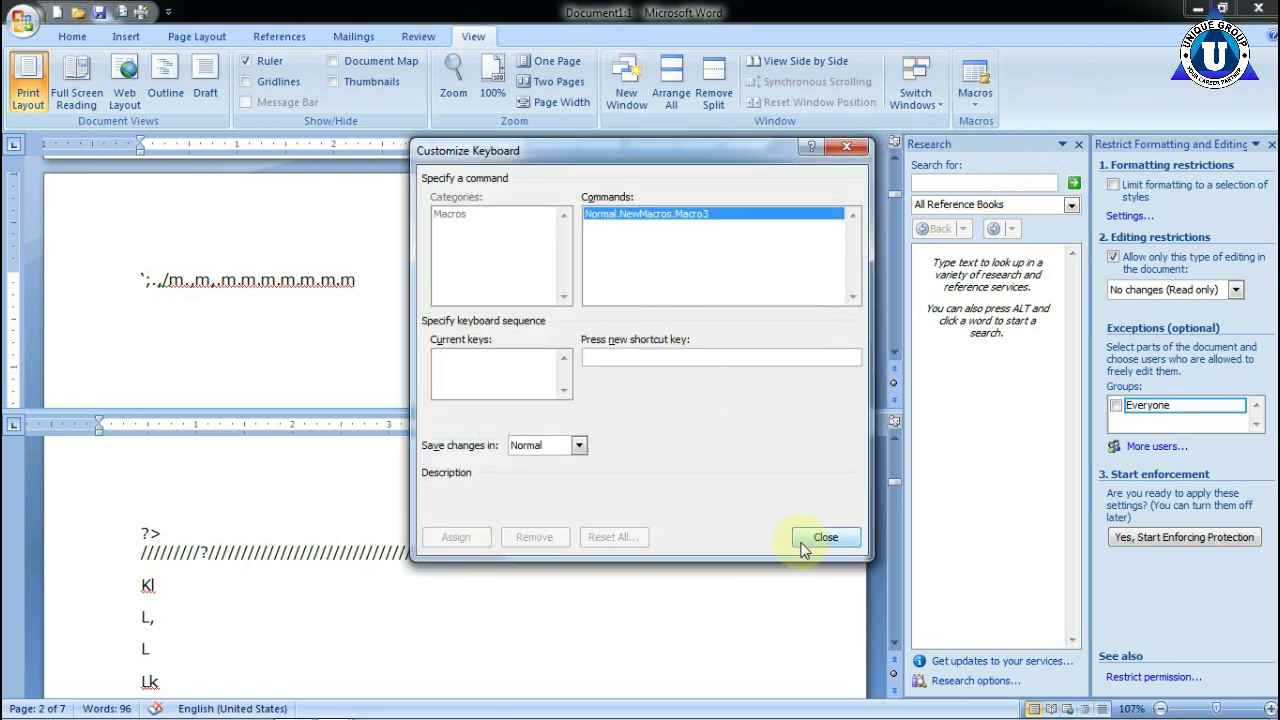
pyautogui.click(815, 540)
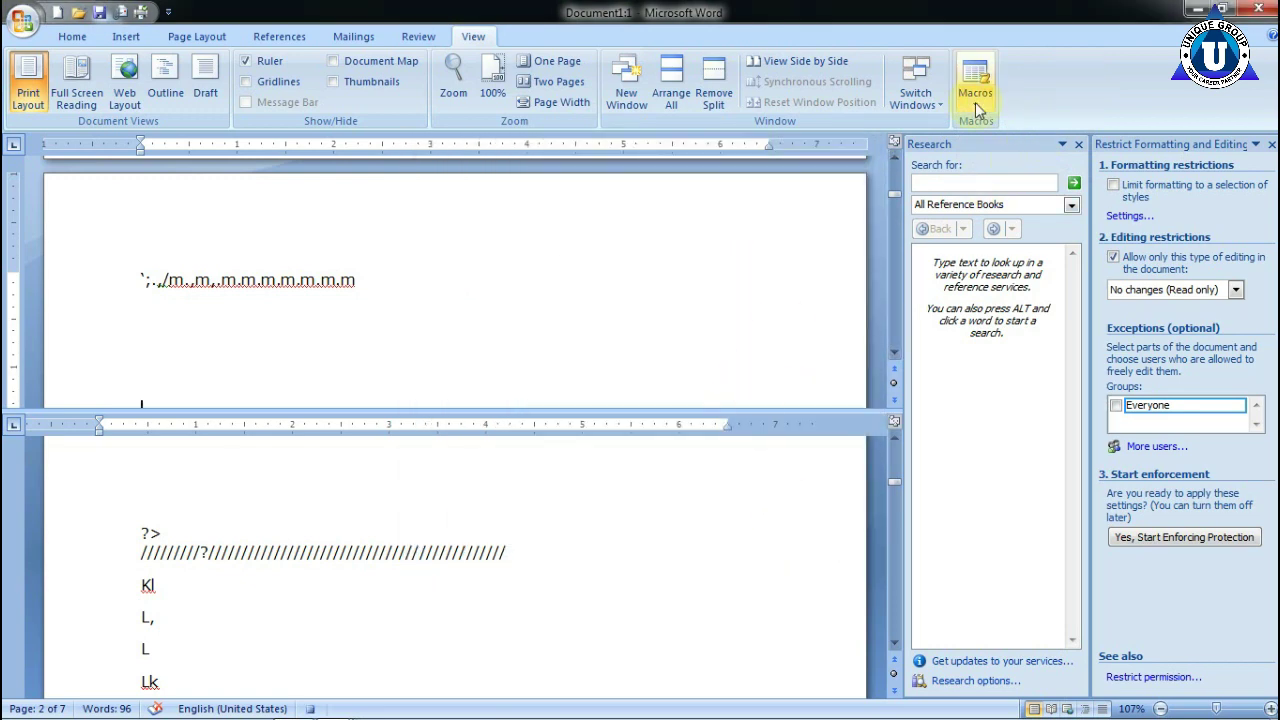
pyautogui.click(979, 110)
pyautogui.click(971, 92)
pyautogui.click(971, 92)
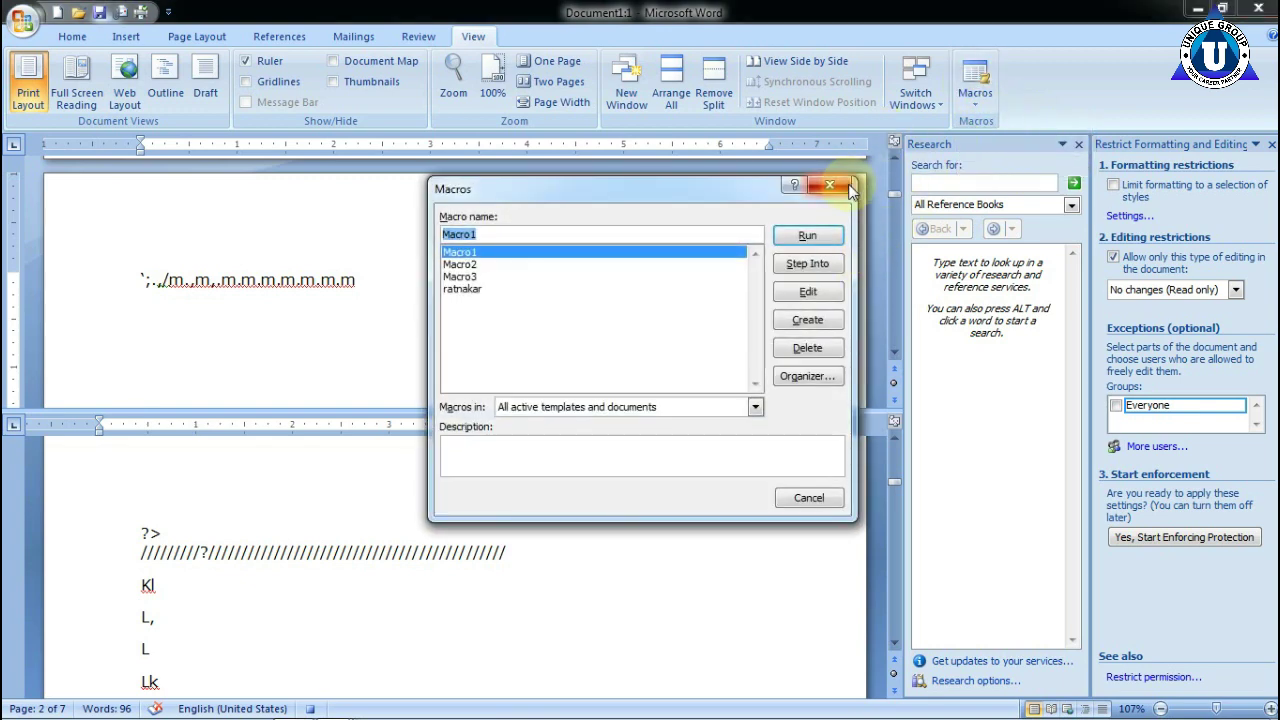
pyautogui.click(848, 189)
# Stop the paused macro recording and reopen the Macros menu options.
pyautogui.click(975, 95)
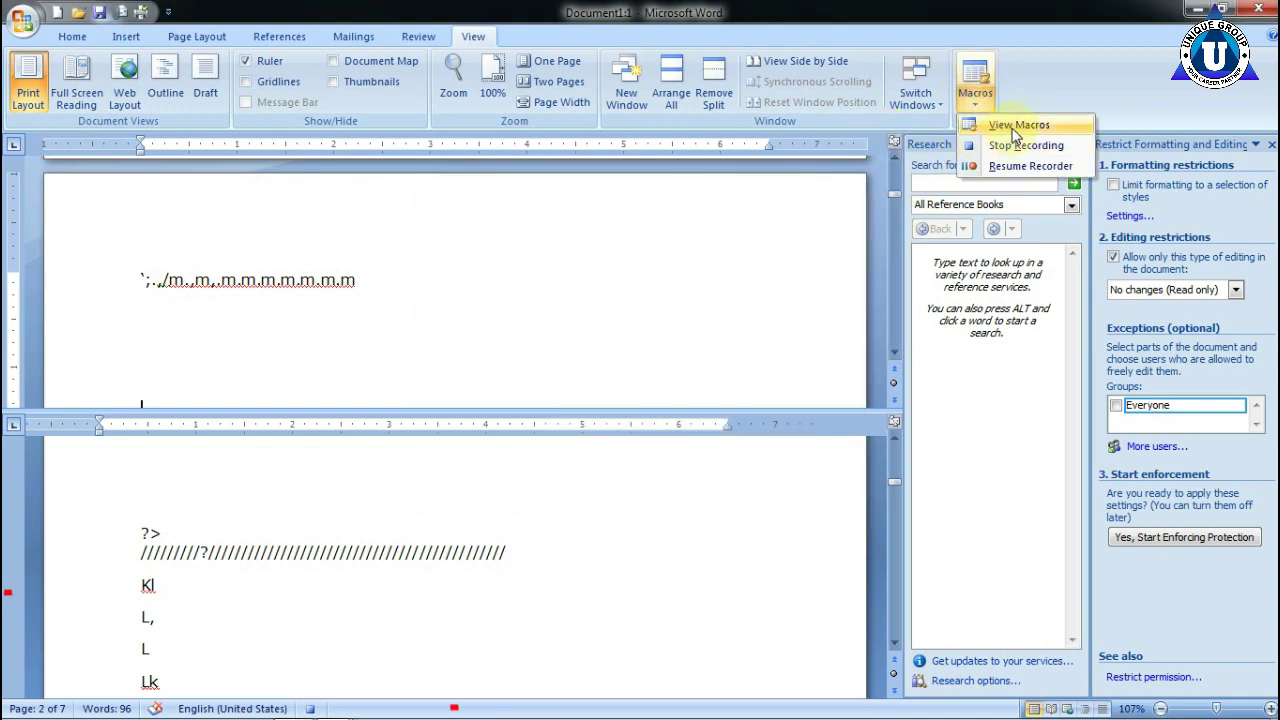
pyautogui.click(1016, 145)
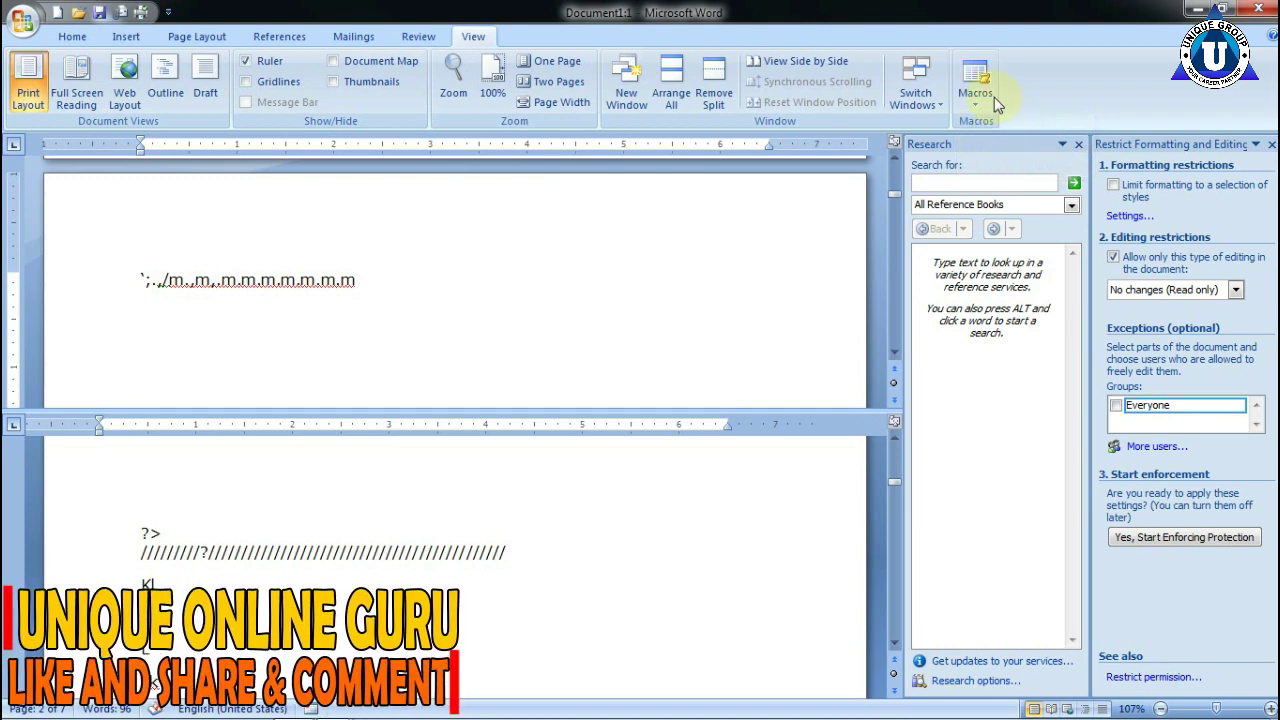
pyautogui.click(994, 97)
# Start recording Macro4 with keyboard shortcut Alt+Ctrl+Shift+B assigned, then close the Customize Keyboard dialog.
pyautogui.click(1015, 147)
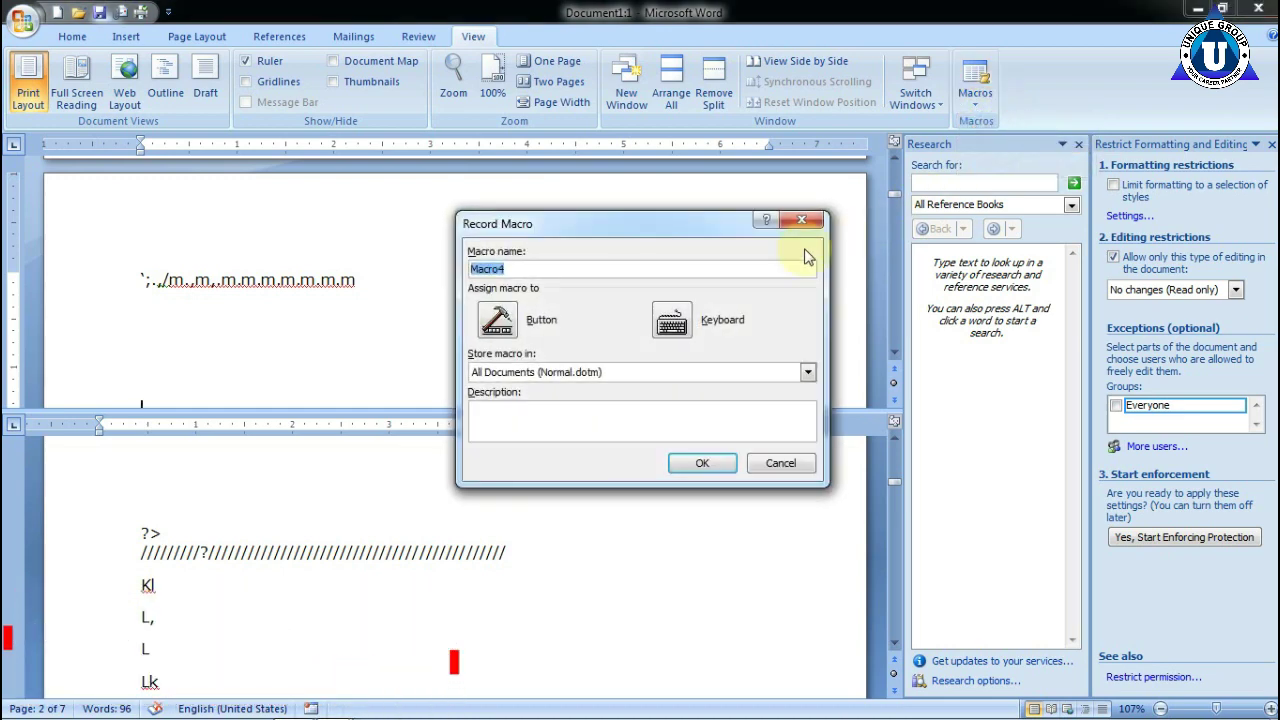
pyautogui.click(672, 320)
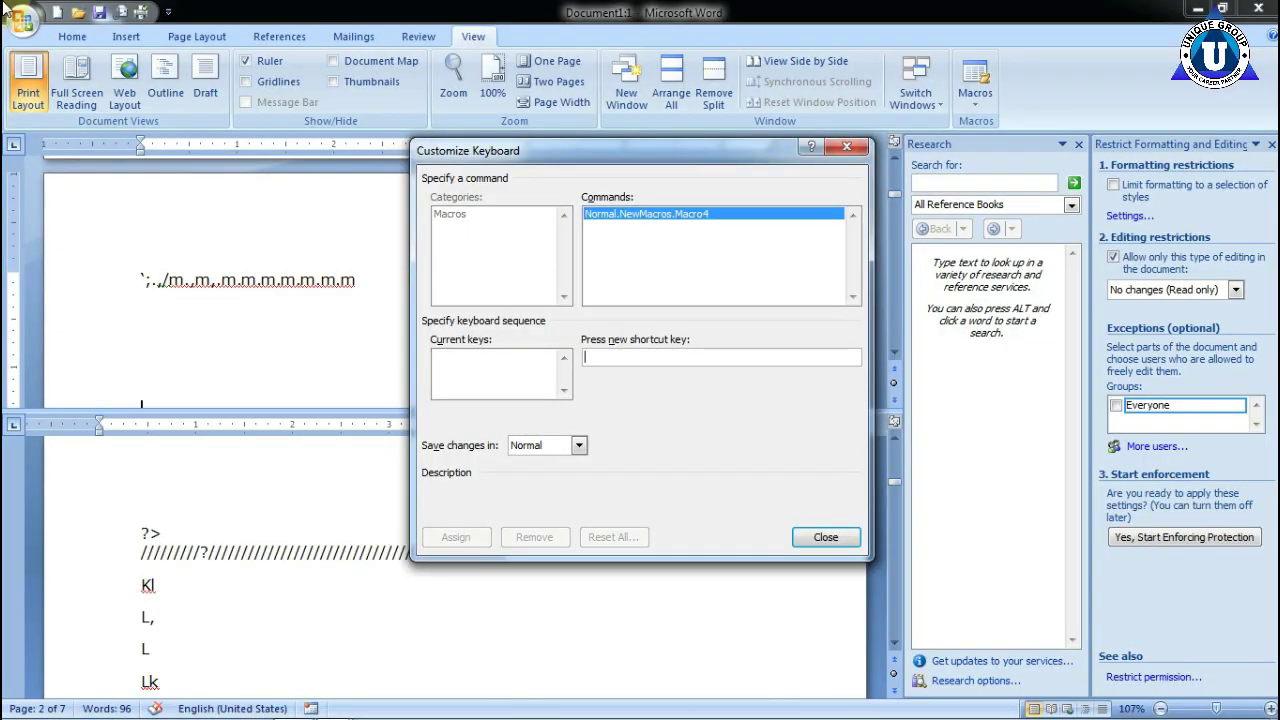
pyautogui.hotkey('ctrl', 'alt', 'shift', 'b')
pyautogui.hotkey('shift', 'v')
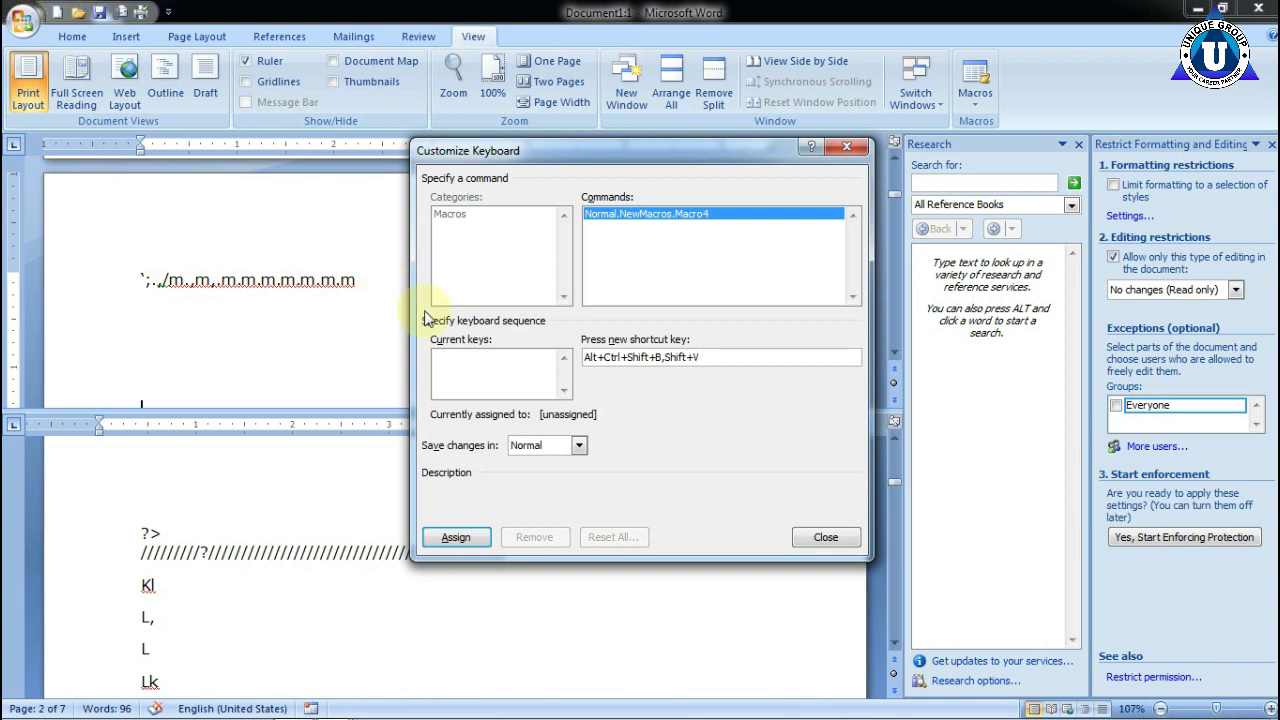
pyautogui.moveTo(723, 357); pyautogui.dragTo(628, 370)
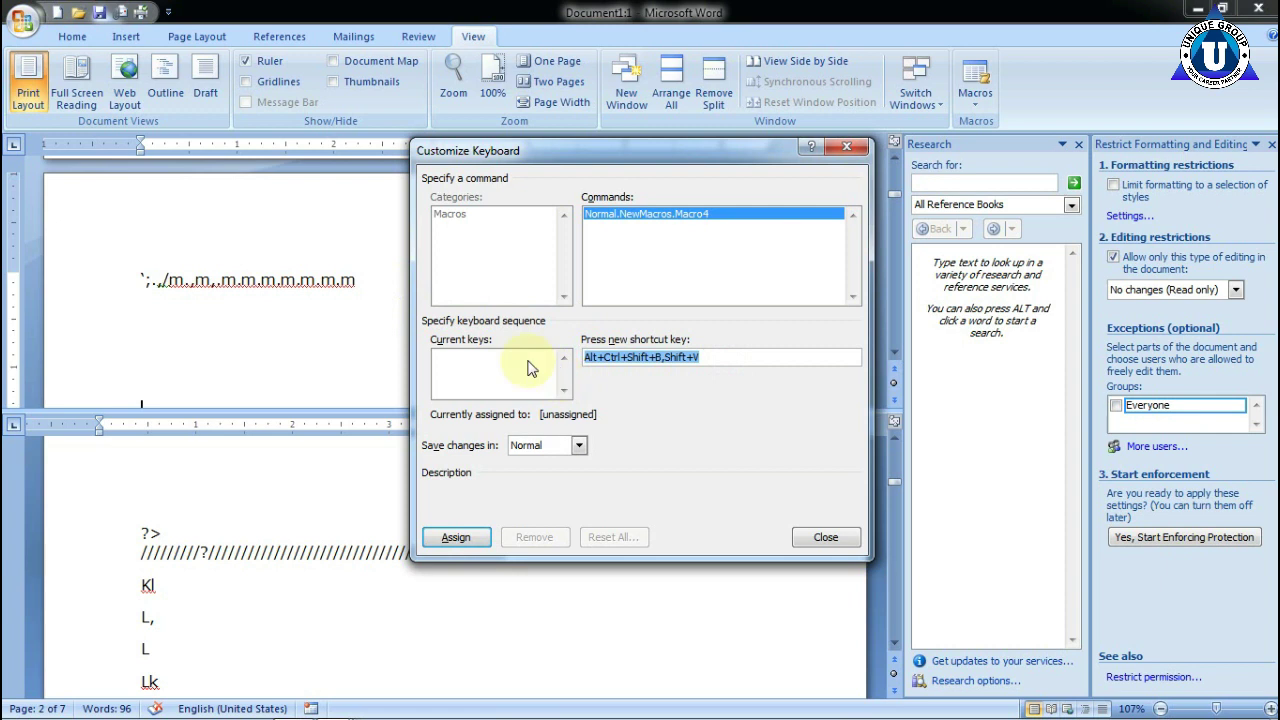
pyautogui.press('BackSpace')
pyautogui.press('BackSpace')
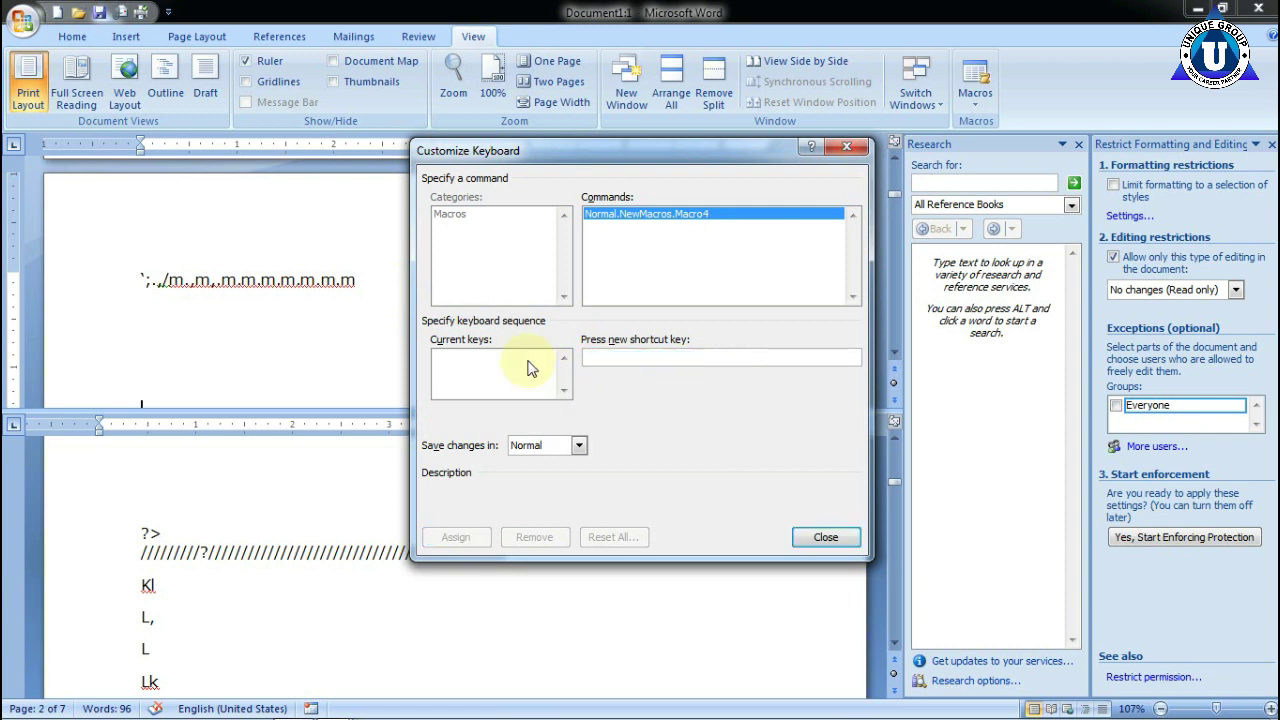
pyautogui.hotkey('ctrl', 'alt', 'shift', 'b')
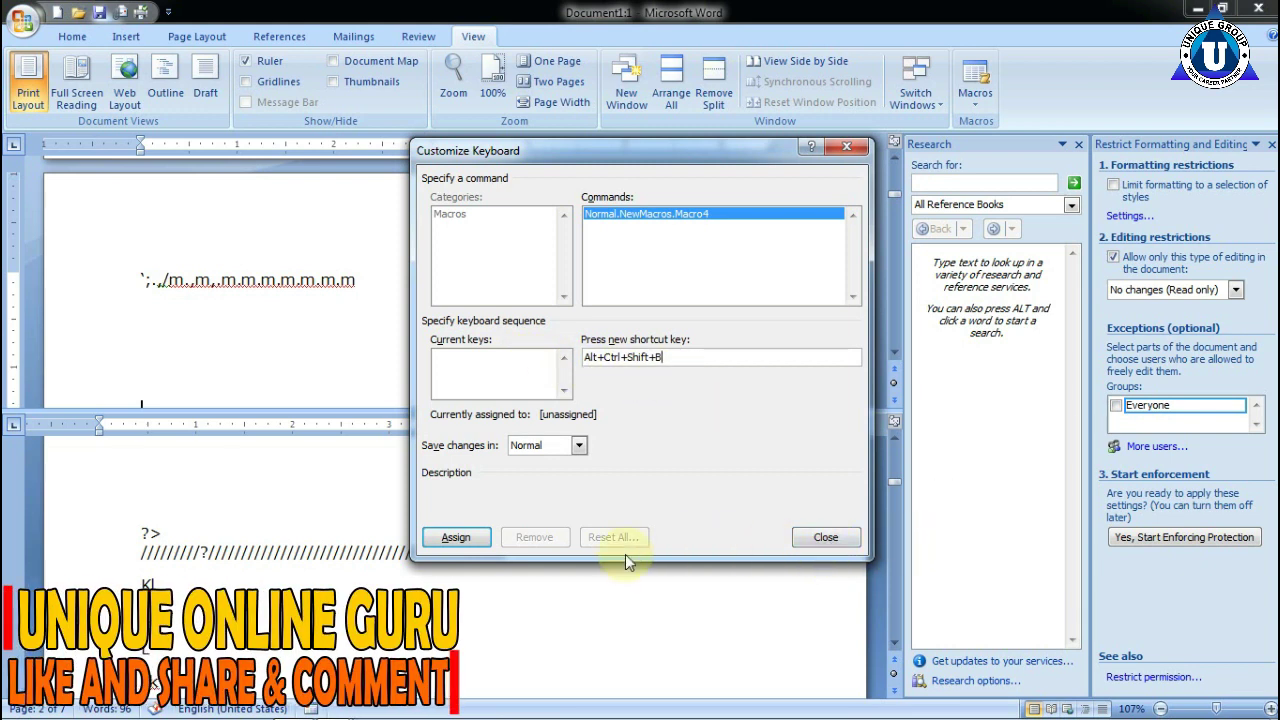
pyautogui.click(458, 540)
pyautogui.click(826, 538)
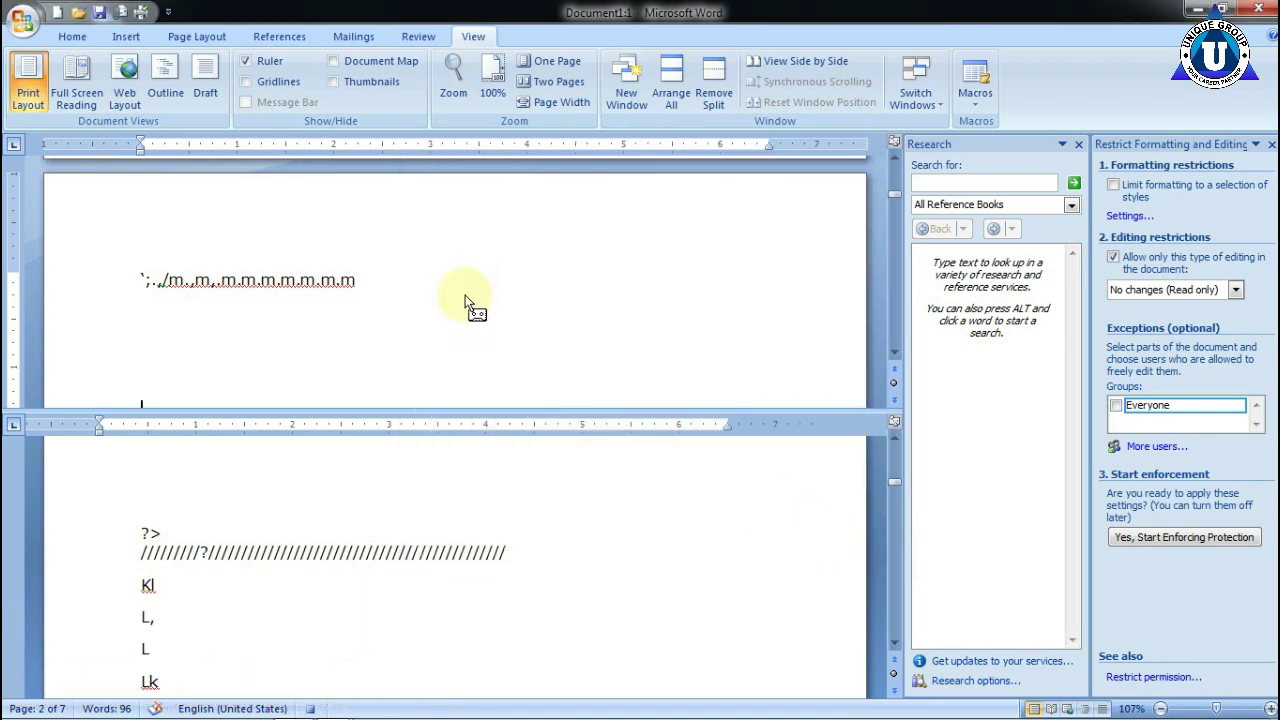
# Type the letter string 'k;k;vkdsafcsd…sfdghdf]hfgh', deleting the blank lines to join the slash line.
pyautogui.press('Return')
pyautogui.write('k;k;')
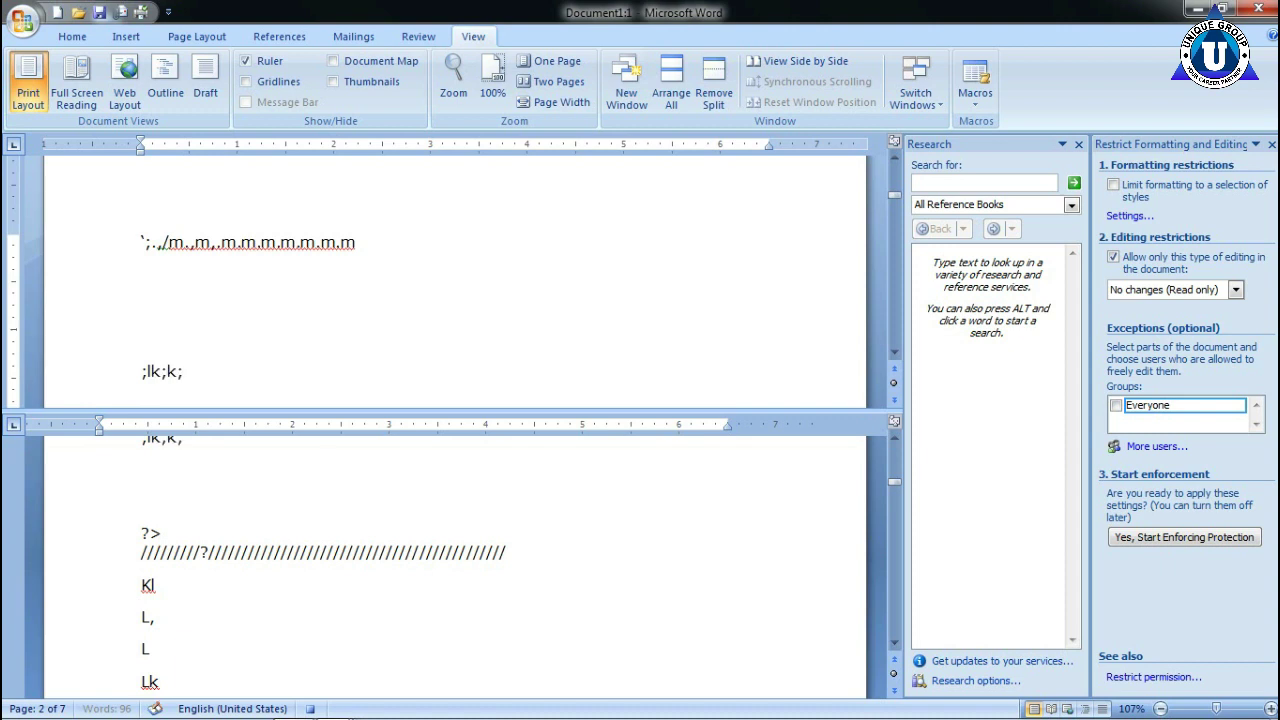
pyautogui.write('vkdsafcsd')
pyautogui.press('Delete')
pyautogui.press('Delete')
pyautogui.write('fgfghg')
pyautogui.press('Delete')
pyautogui.write('dgsfdgh')
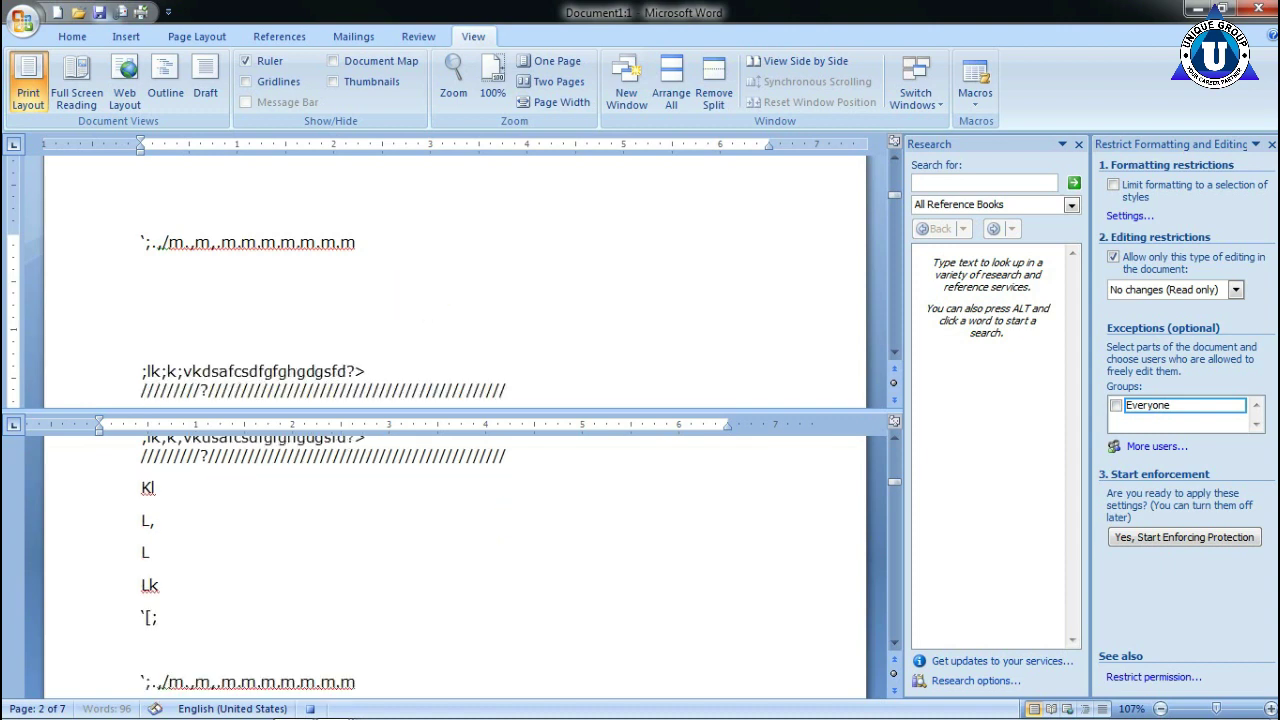
pyautogui.write('dsfgfgjdfgh')
pyautogui.press('Delete')
pyautogui.press('Delete')
pyautogui.press('Delete')
pyautogui.write('sfdghdf]////////')
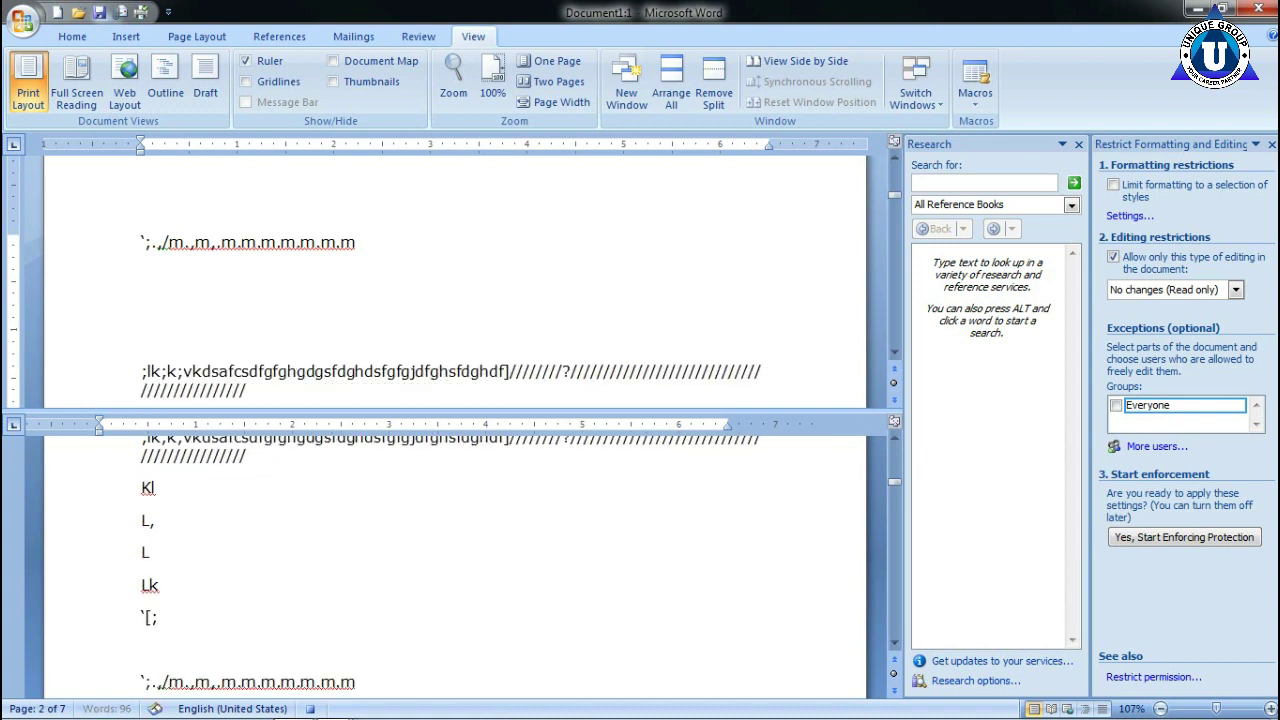
pyautogui.write(']hfgh')
# Open Apply Styles and the Normal style's settings, then close both without changes.
pyautogui.hotkey('ctrl', 'shift', 's')
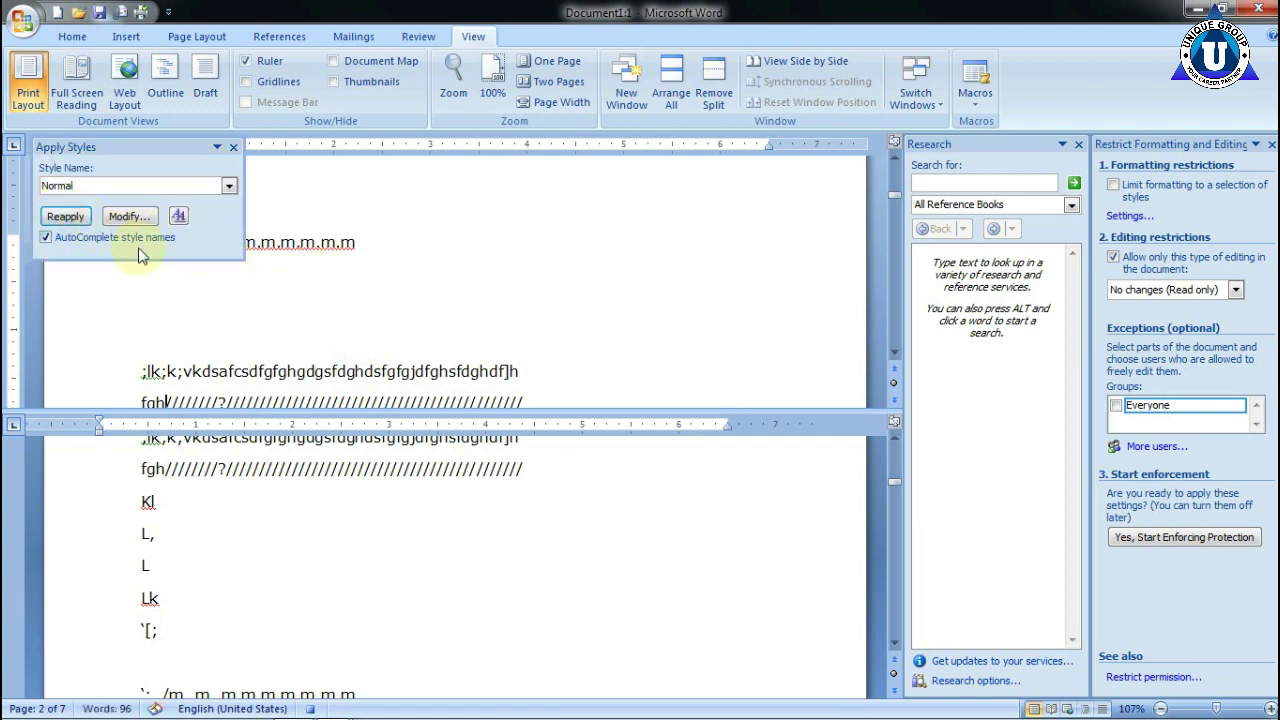
pyautogui.click(128, 216)
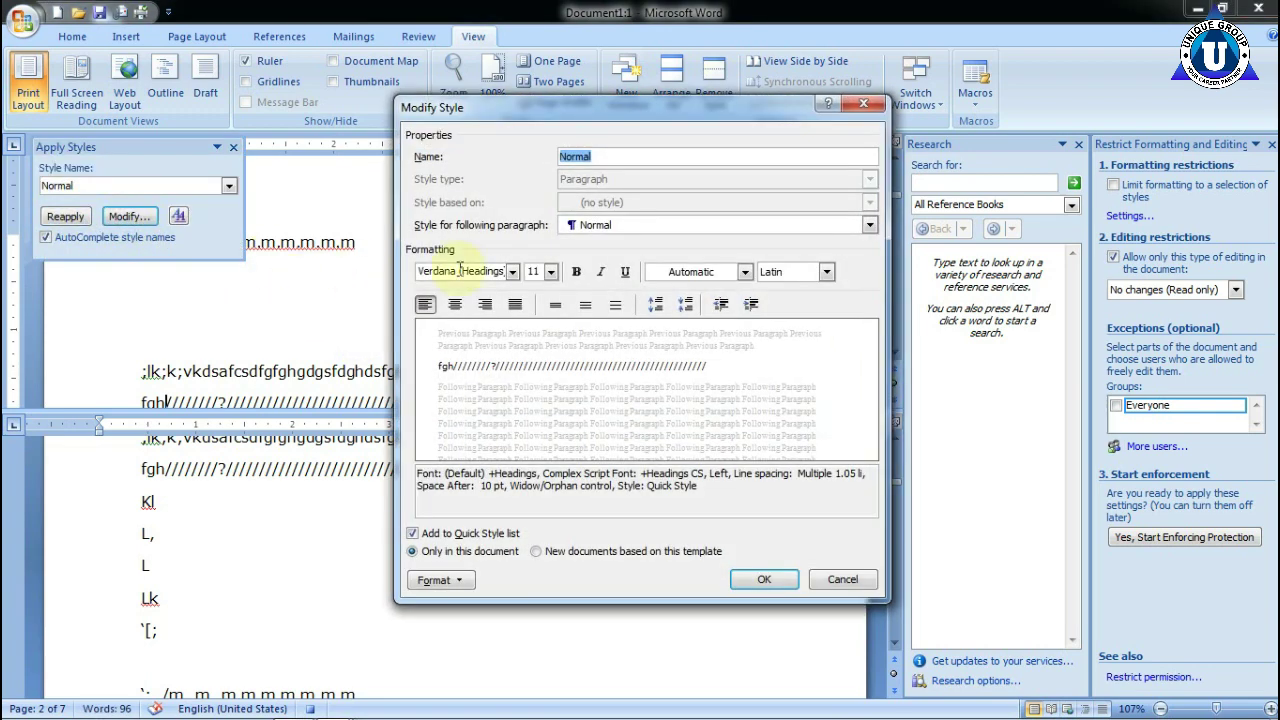
pyautogui.click(862, 103)
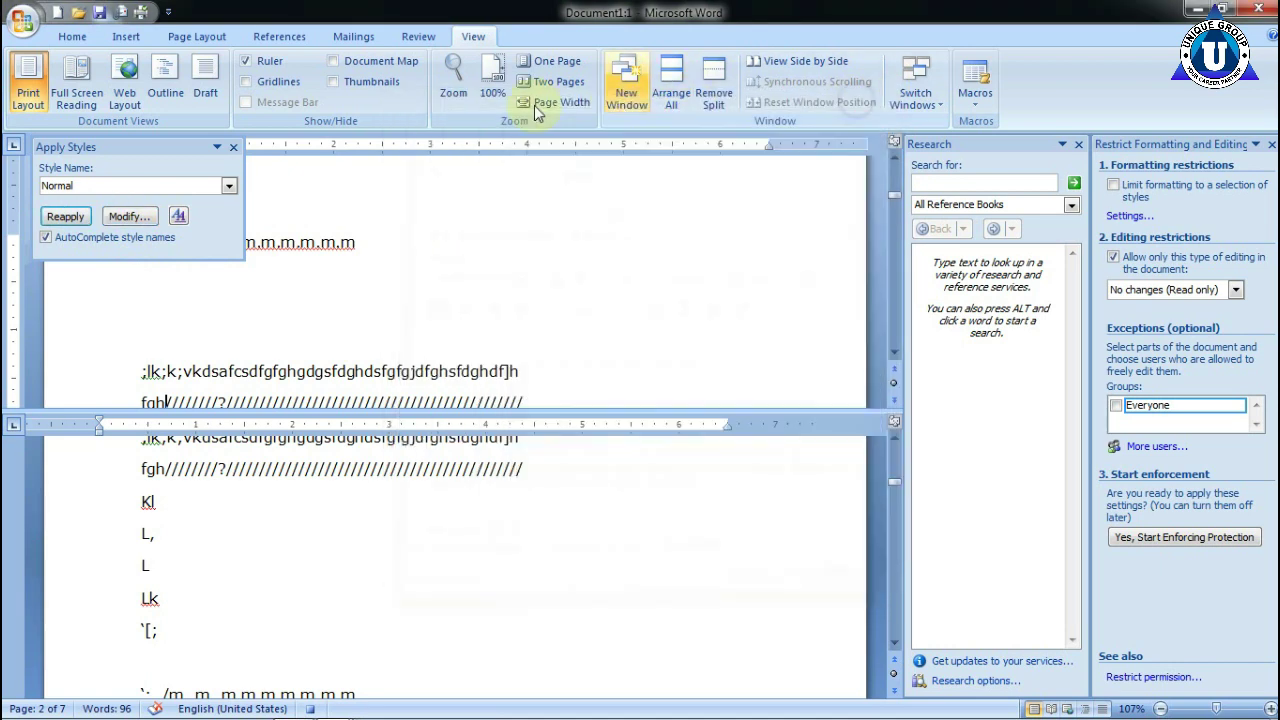
pyautogui.click(233, 147)
# Pause and then stop the Macro4 recording from the Macros menu.
pyautogui.click(975, 75)
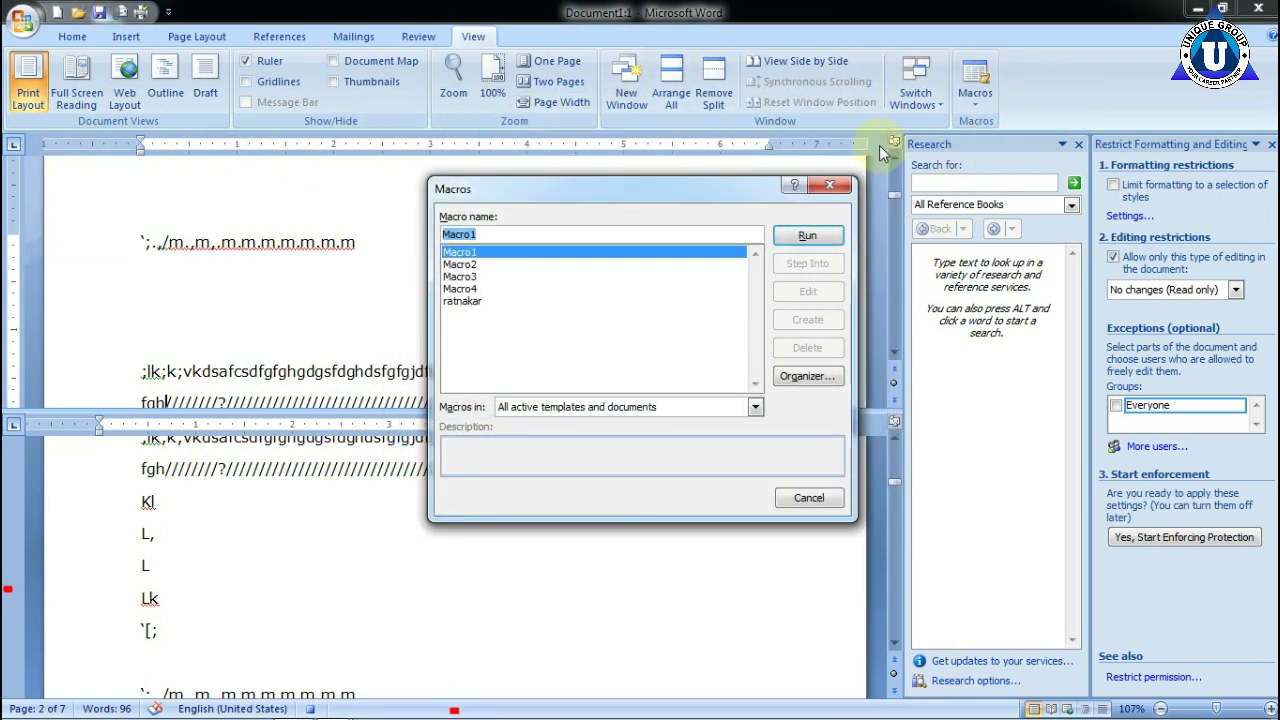
pyautogui.click(829, 185)
pyautogui.click(975, 100)
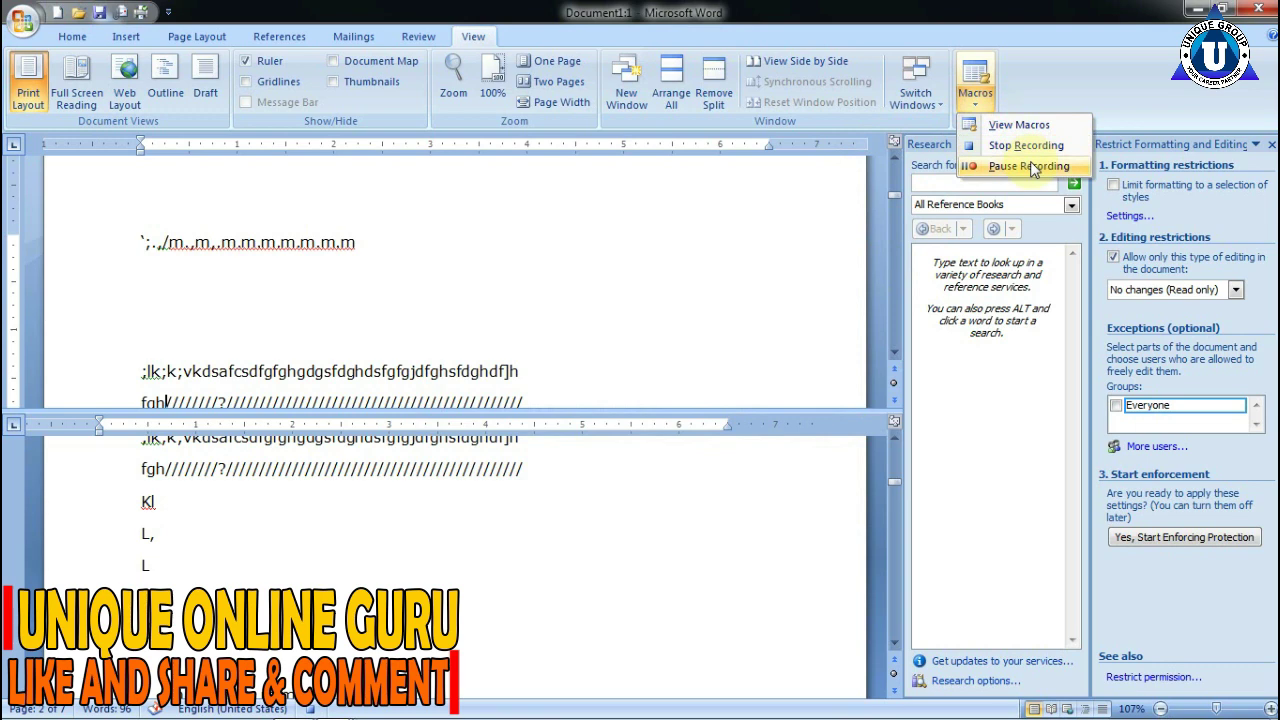
pyautogui.click(982, 112)
pyautogui.click(983, 113)
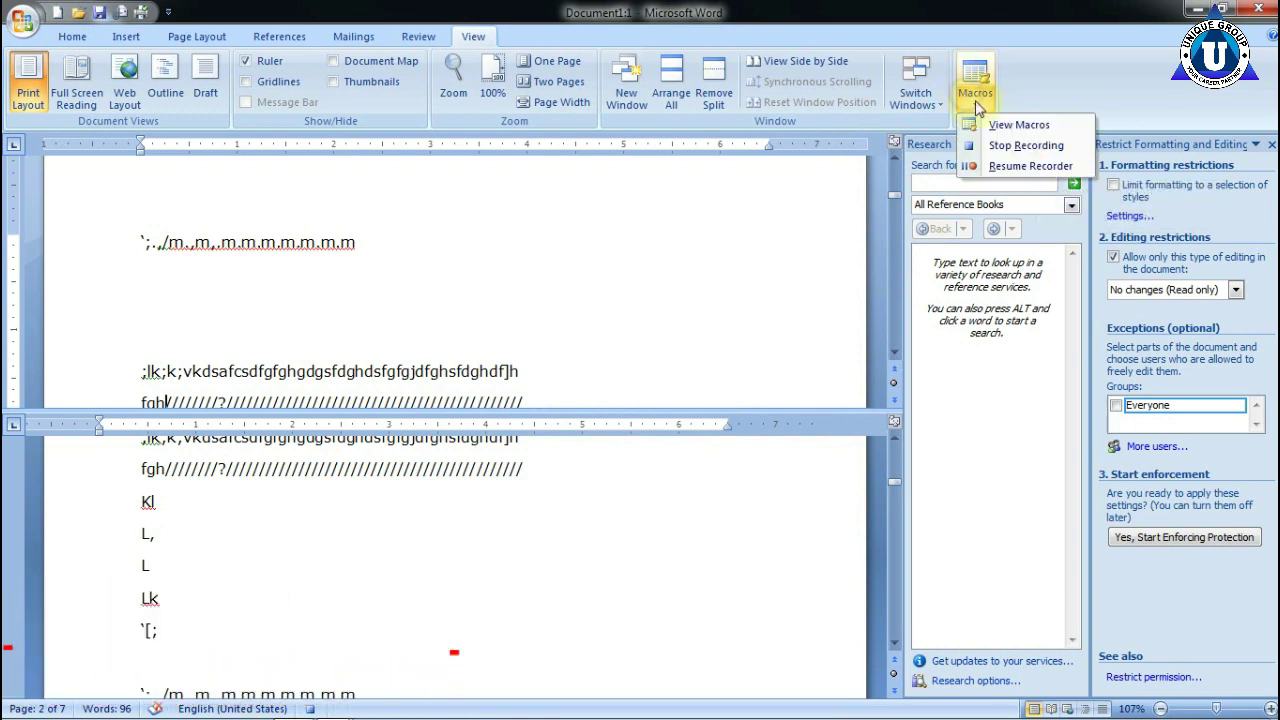
pyautogui.click(1030, 150)
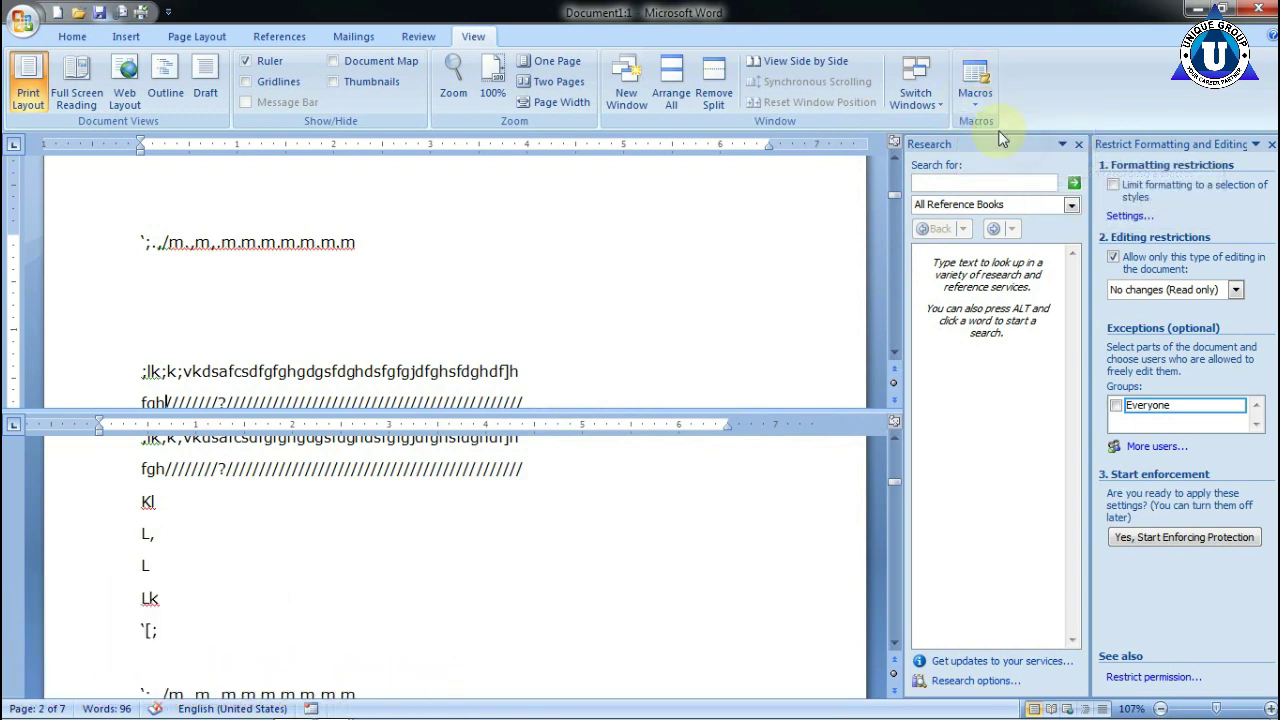
pyautogui.click(976, 100)
# Run a saved macro from the View Macros list, then press Ctrl+Z and scroll down to review.
pyautogui.click(829, 185)
pyautogui.click(975, 95)
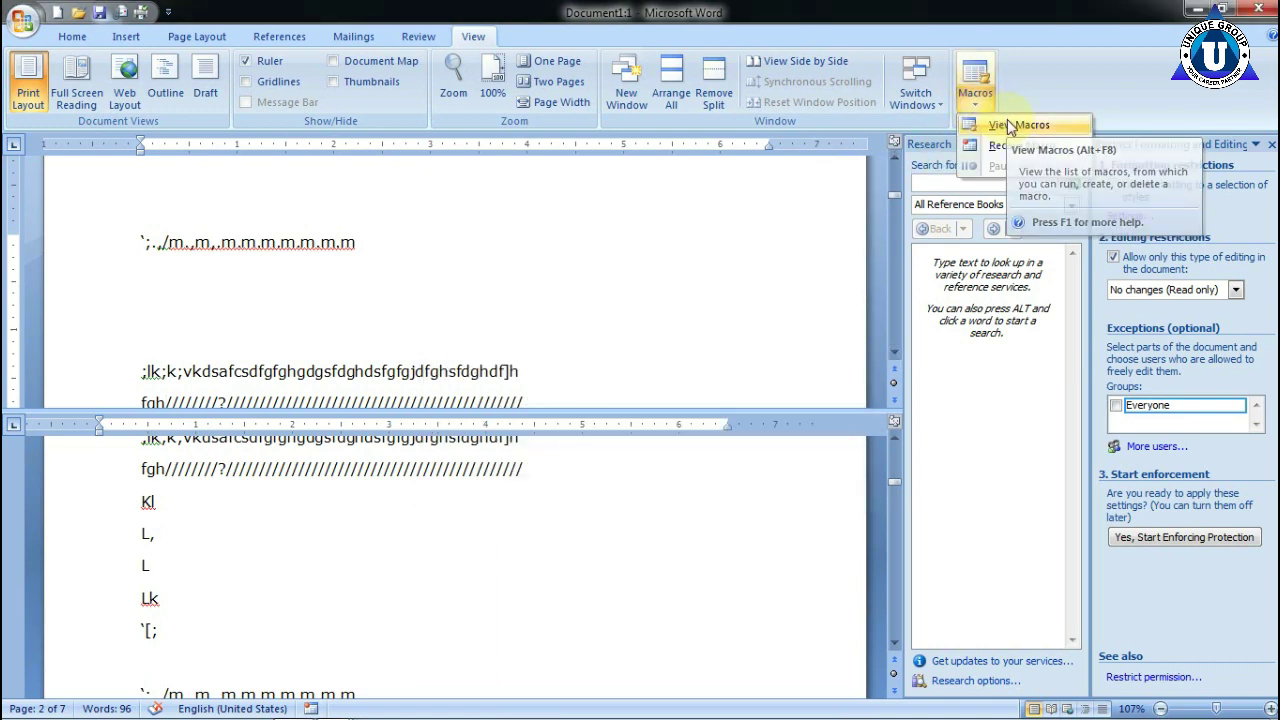
pyautogui.click(1014, 130)
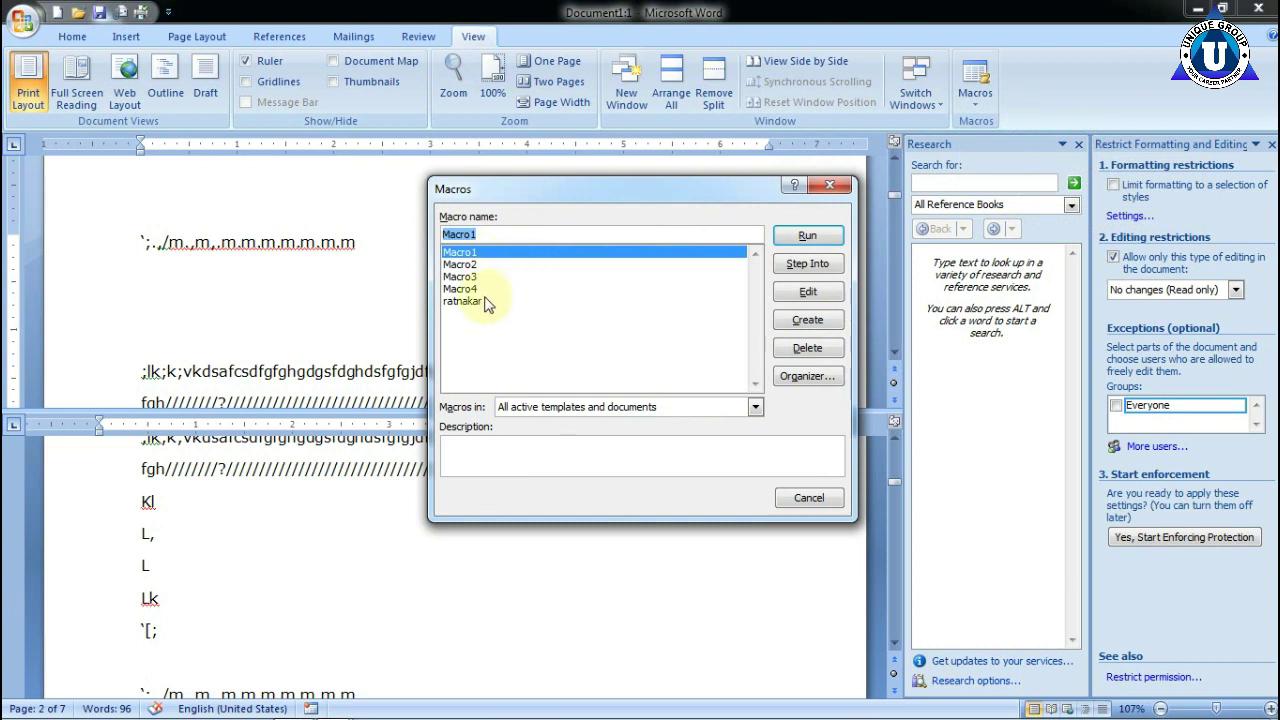
pyautogui.doubleClick(465, 258)
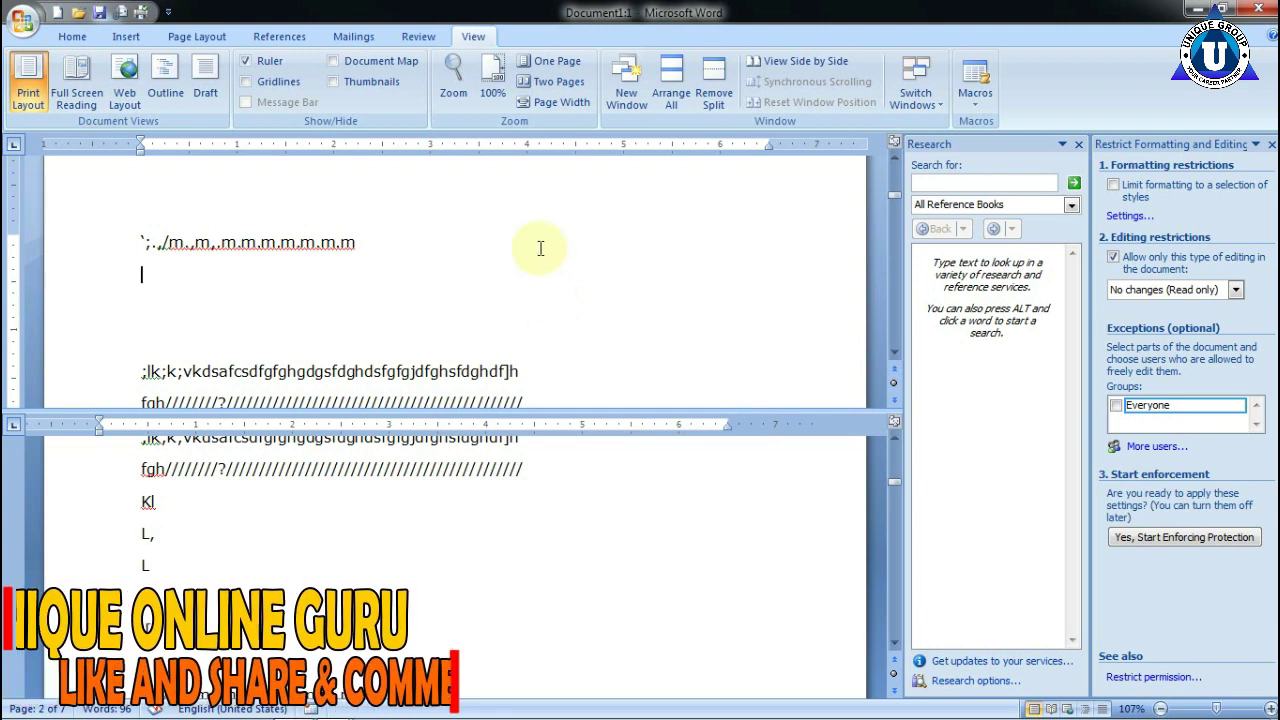
pyautogui.hotkey('ctrl', 'z')
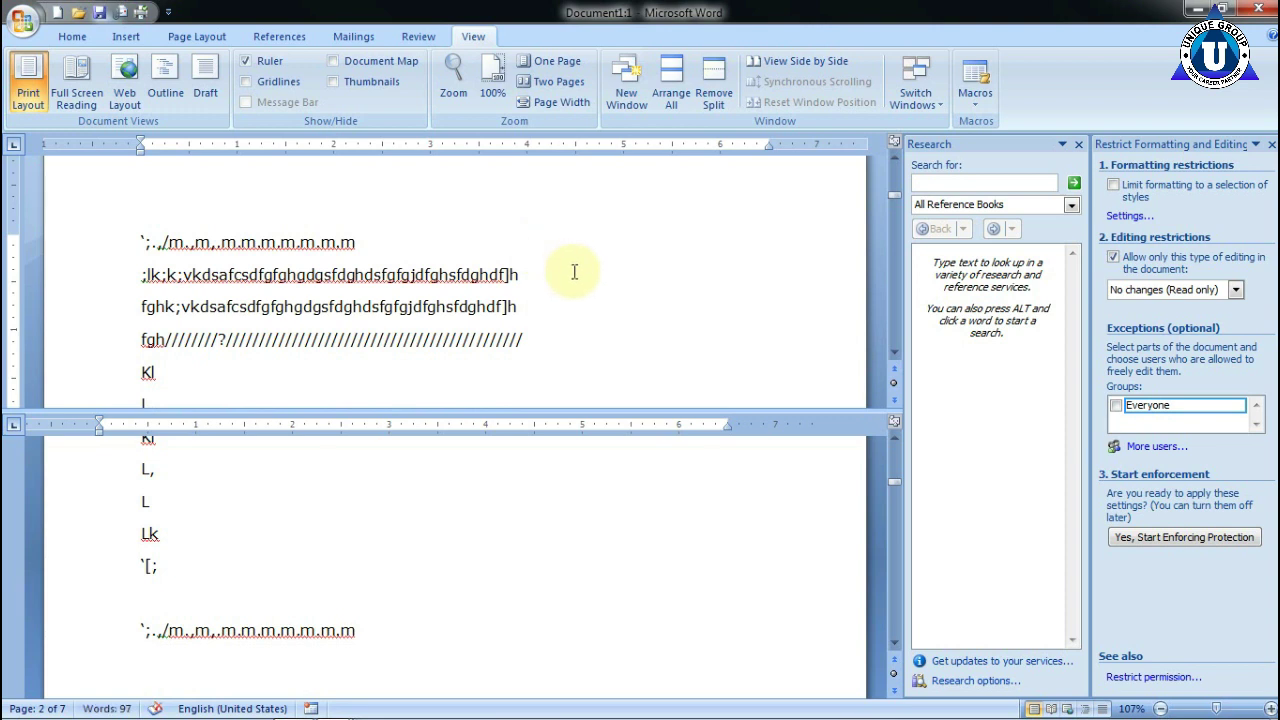
pyautogui.scroll(-3, 574, 271)
pyautogui.scroll(-3, 577, 289)
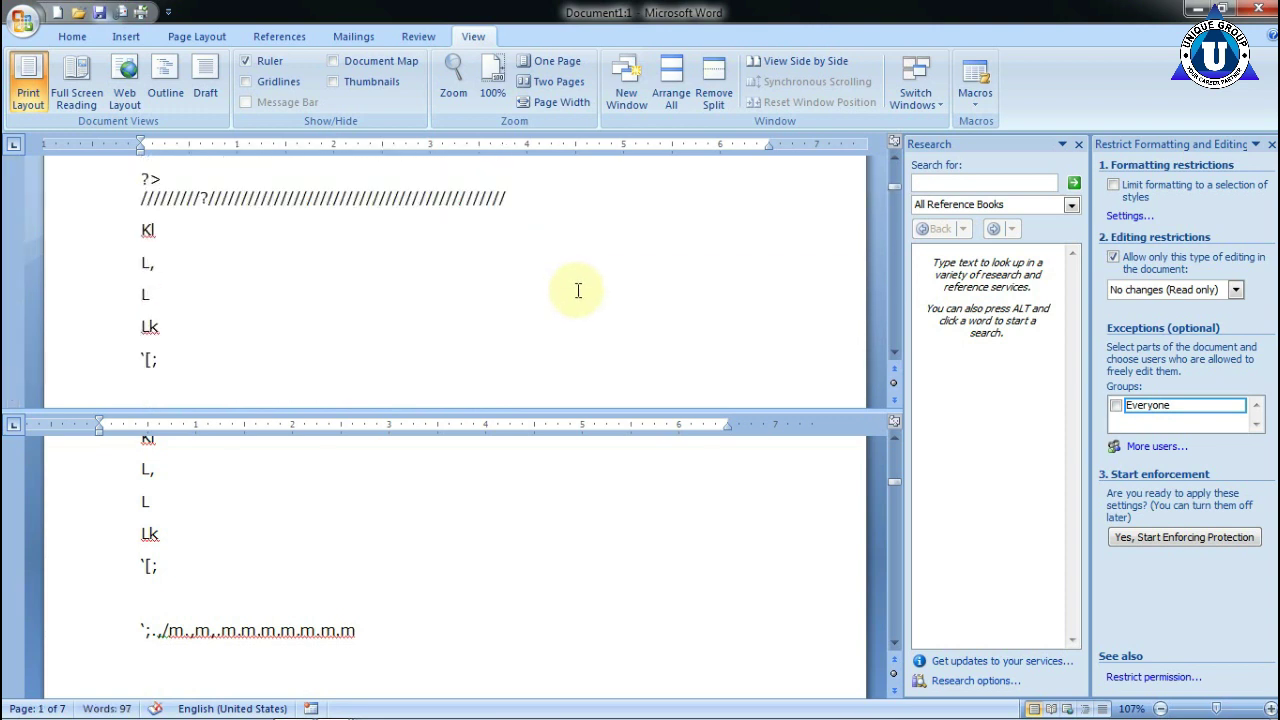